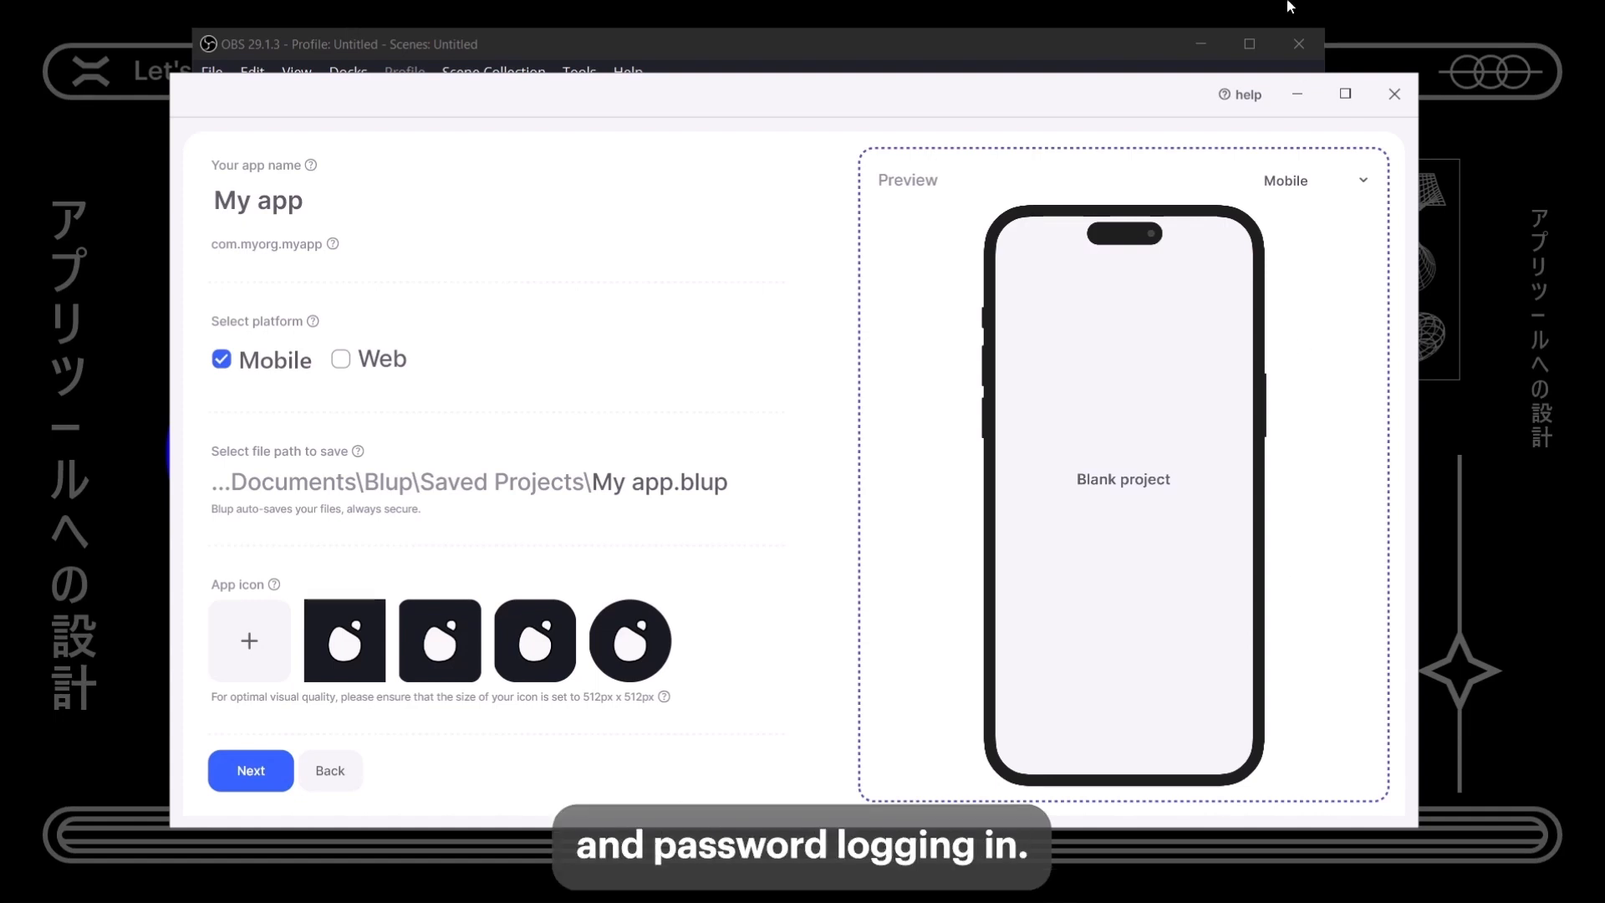
- Name the new mobile app 'My user app' and continue on the free plan
click(262, 209)
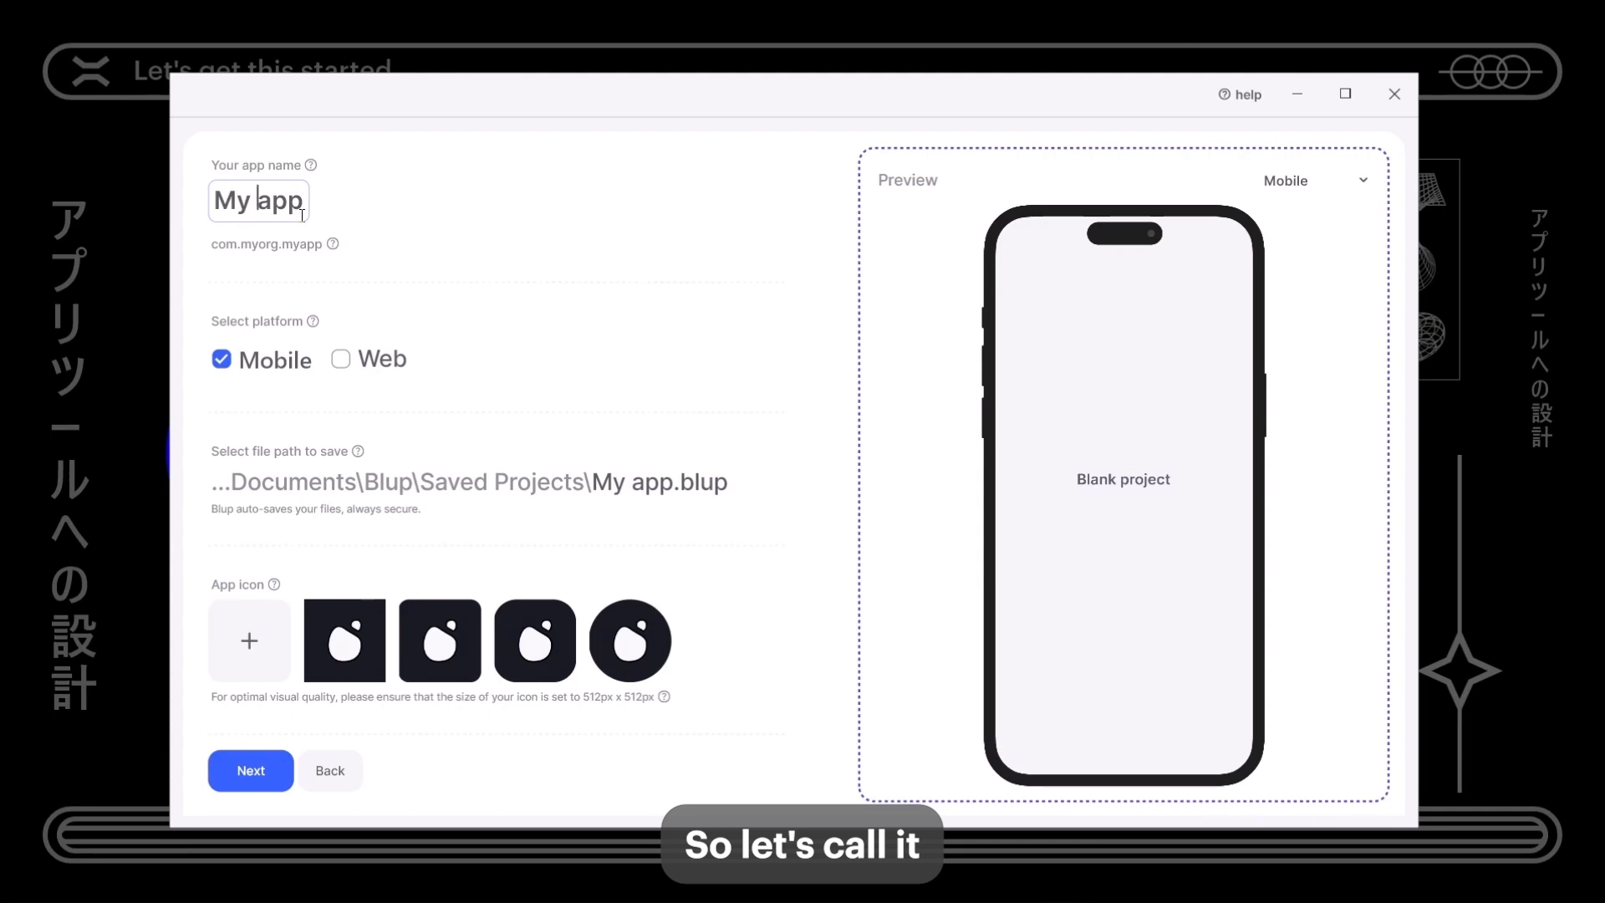
text(user)
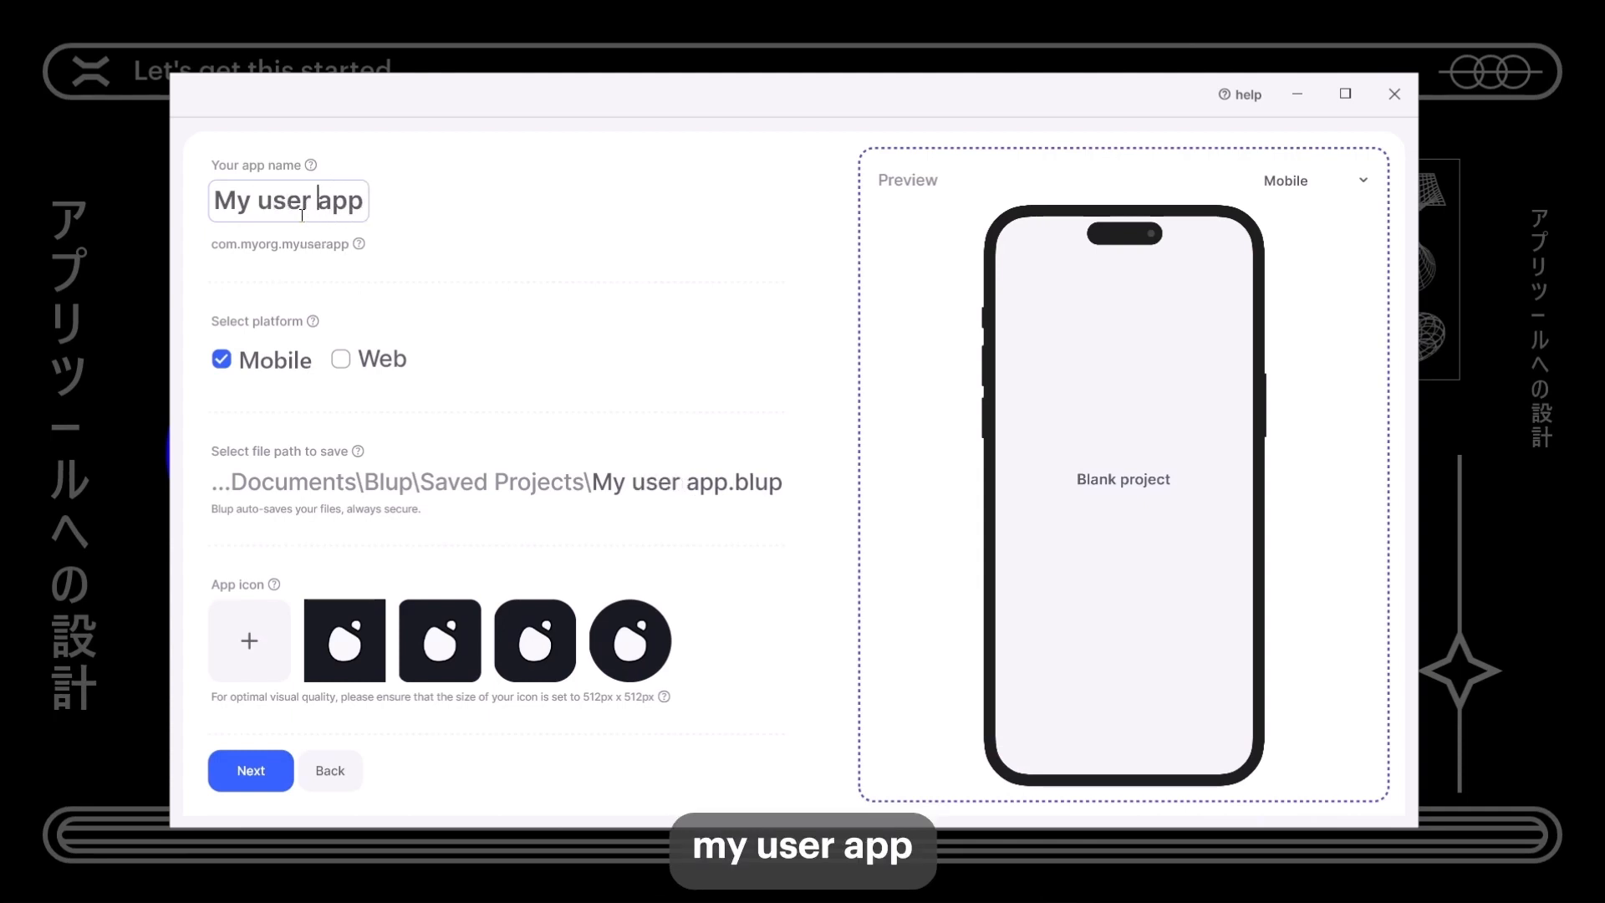
click(272, 783)
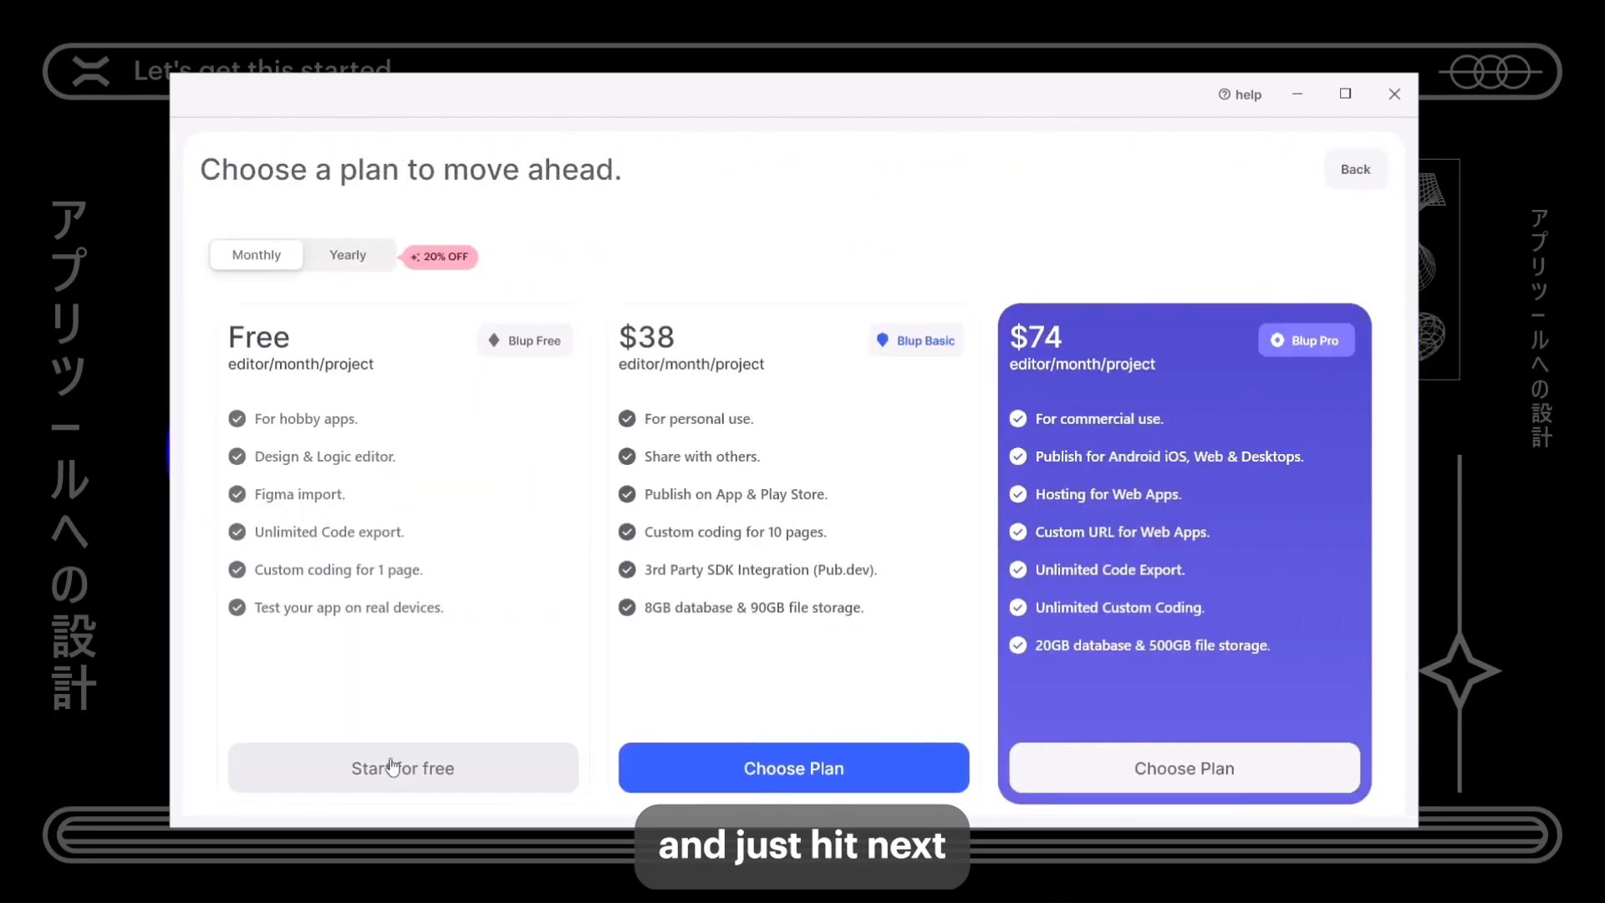
click(399, 765)
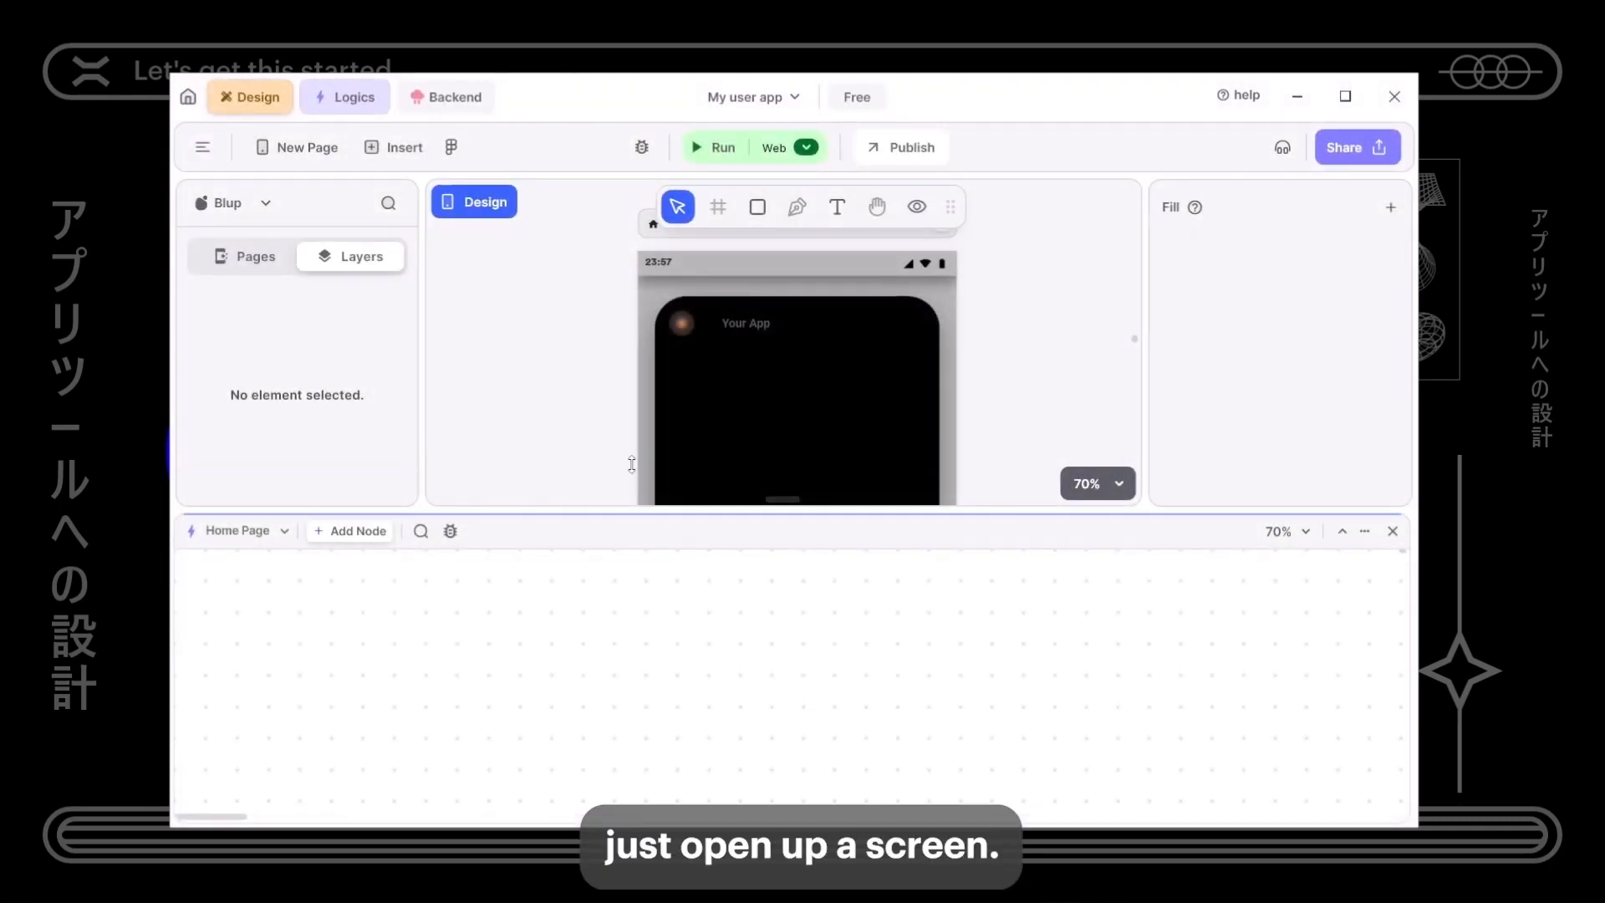
- Delete the sample logic nodes and close the Logics panel
drag(632, 464, 631, 451)
scroll(919, 570, down, 4)
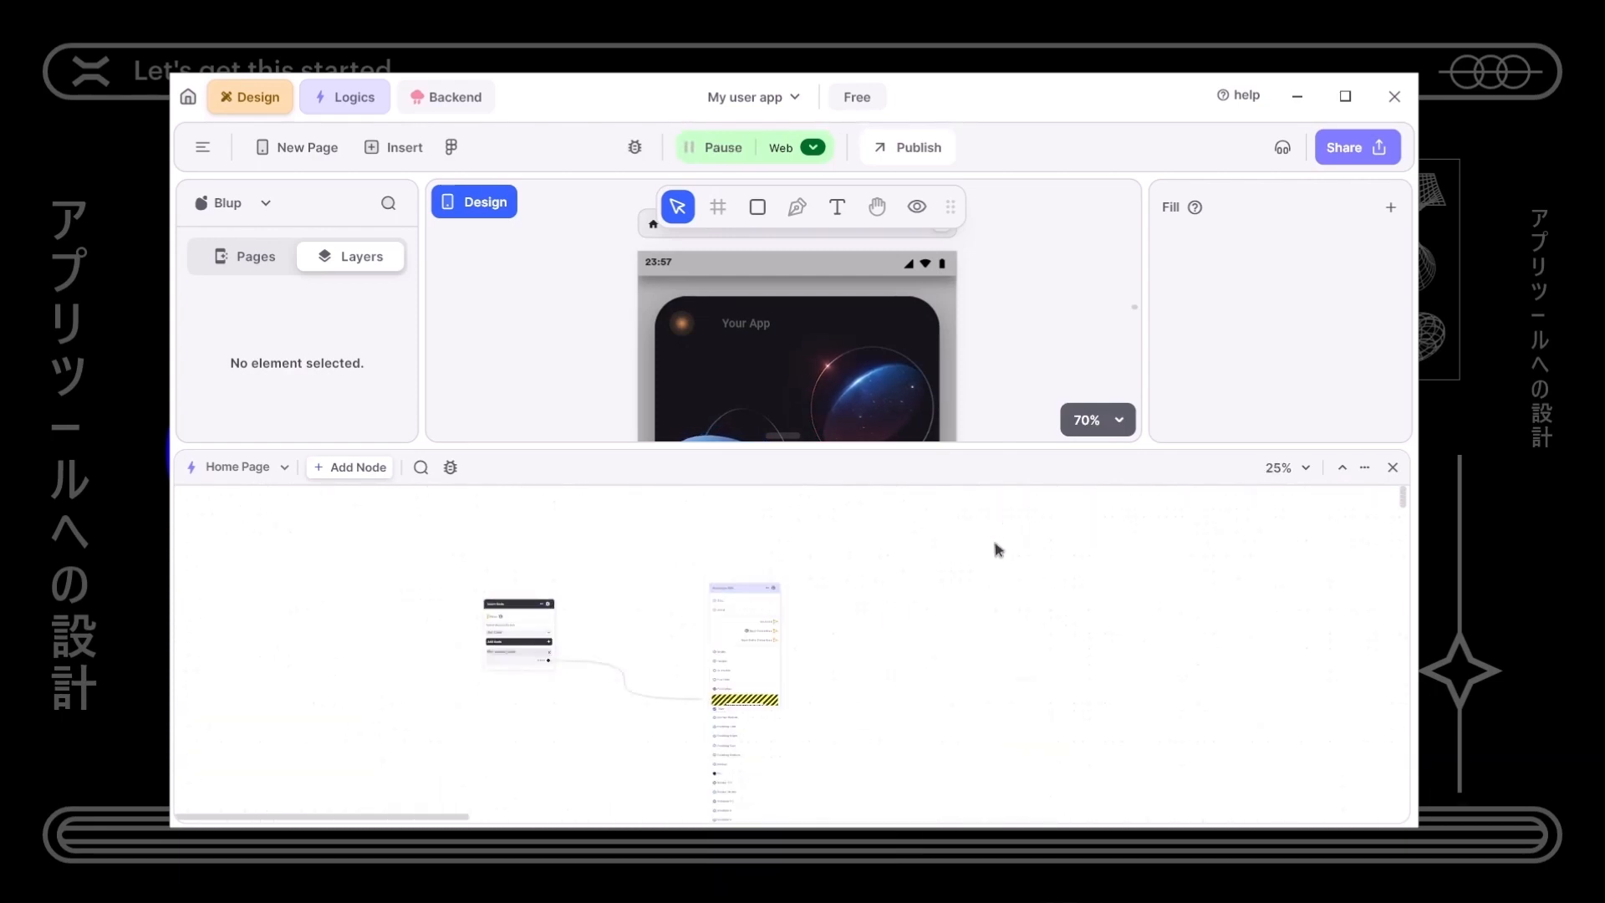
drag(381, 535, 895, 749)
key(Delete)
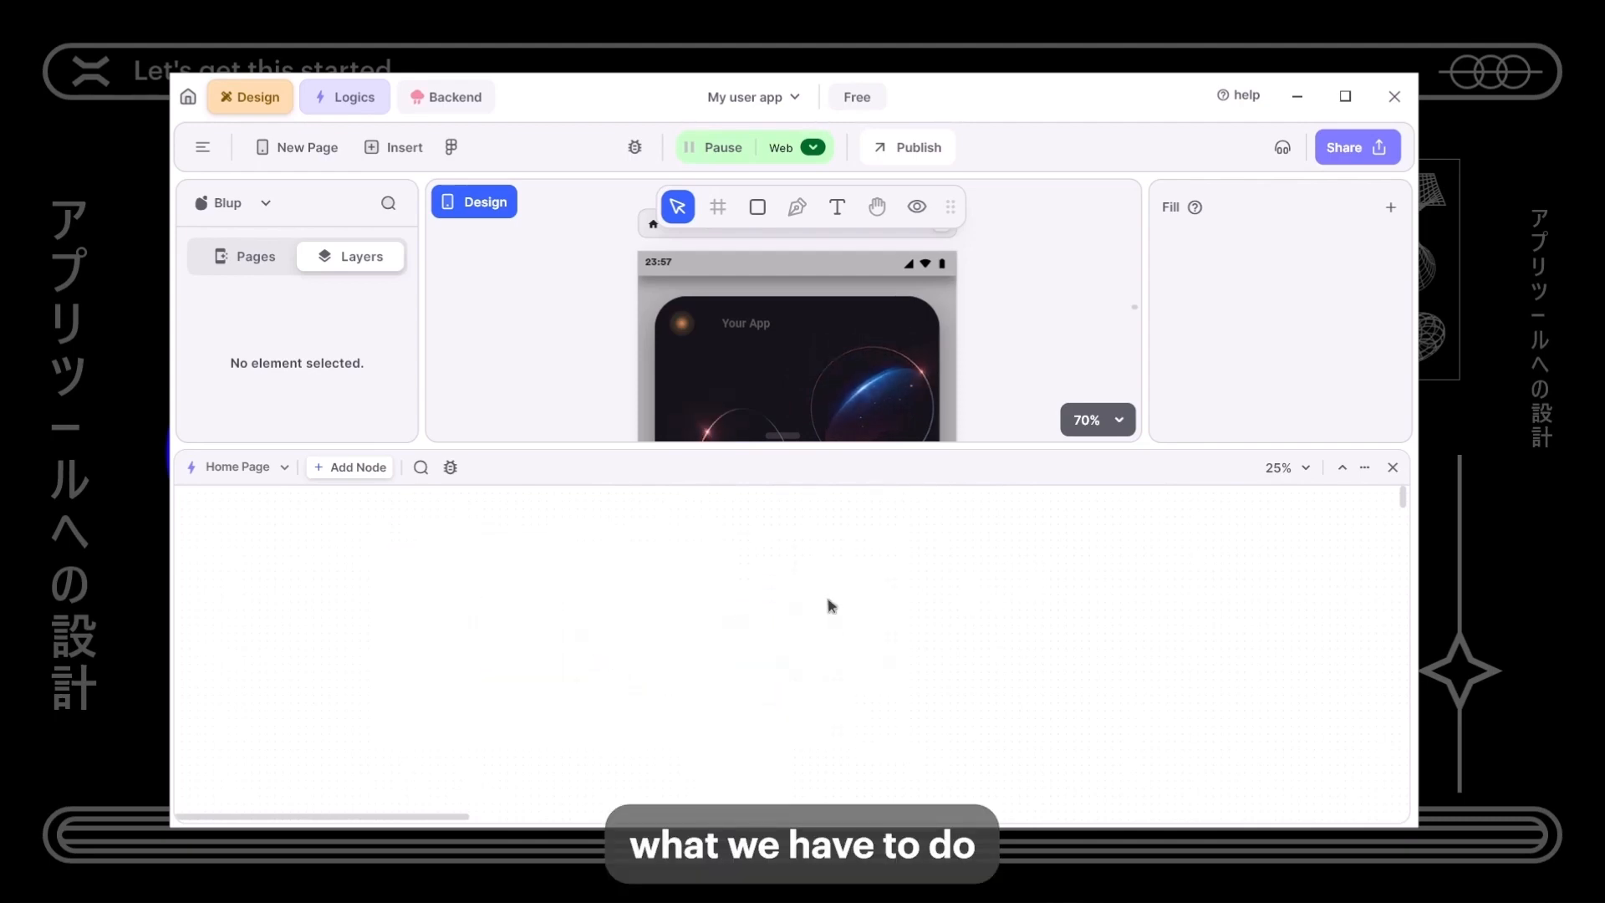
click(1392, 467)
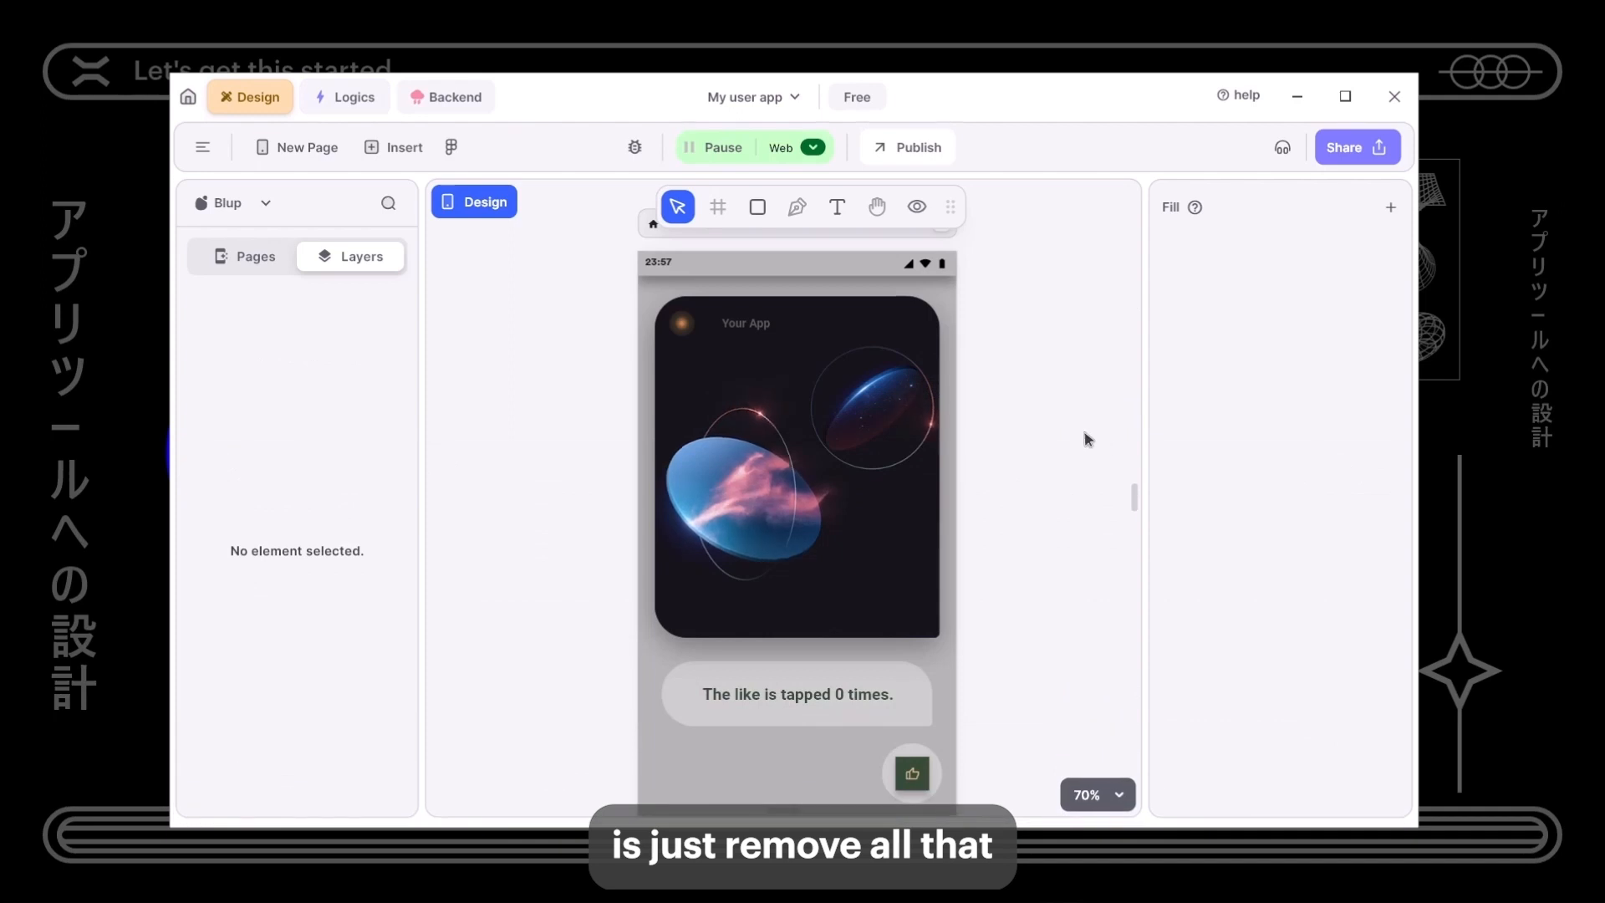
- Clear the home page's sample contents and set its fill to #FFFFFF
drag(554, 257, 1074, 747)
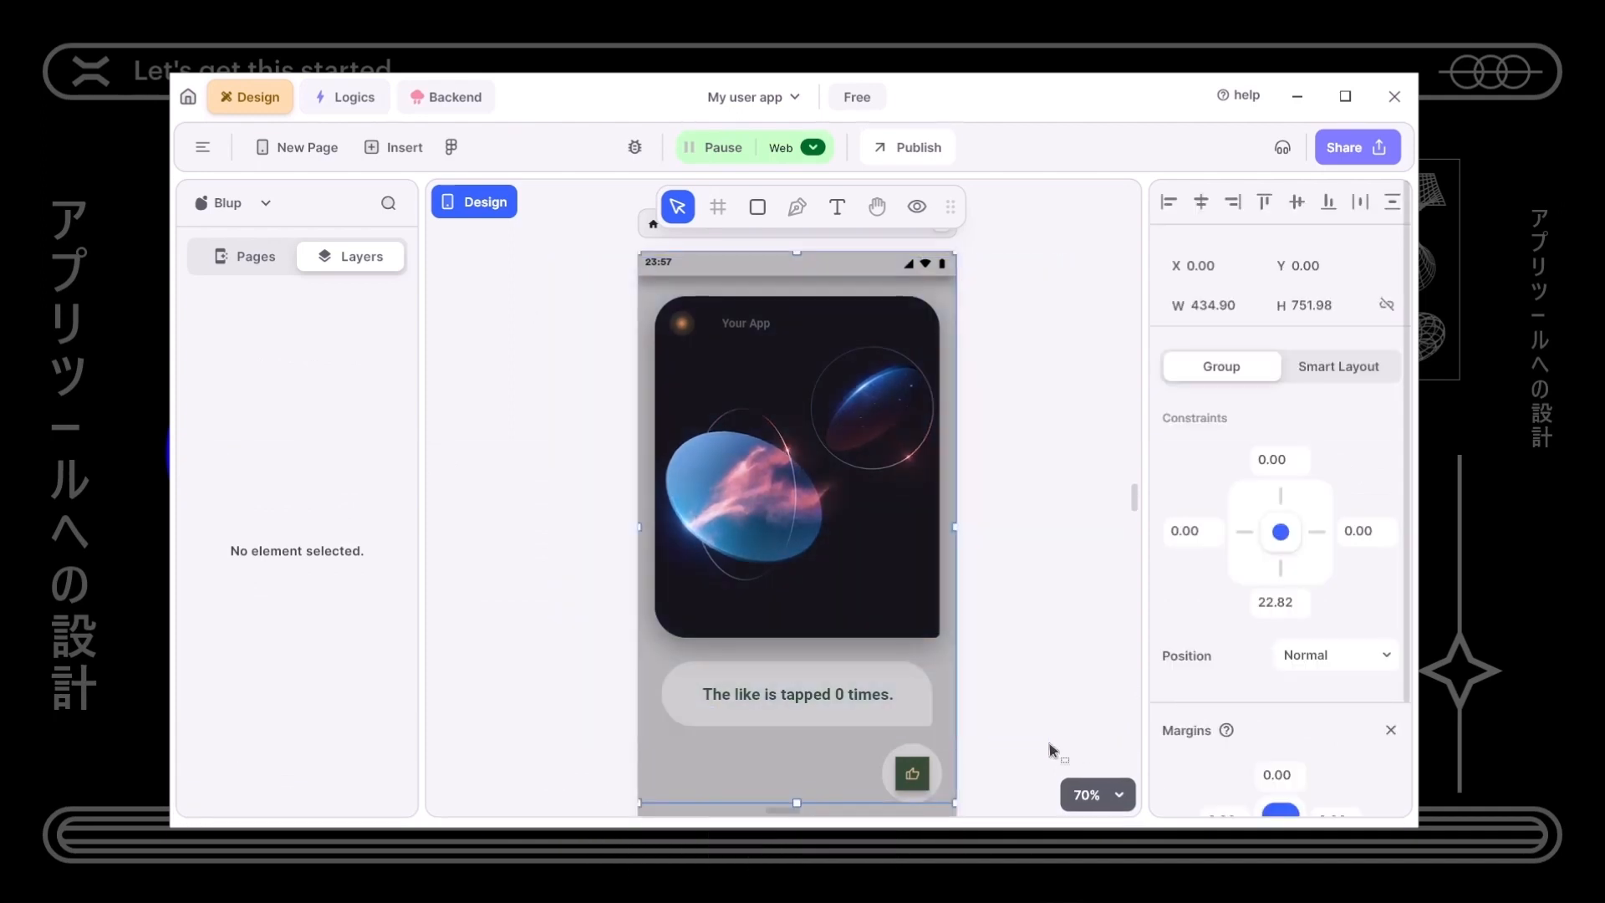
key(Delete)
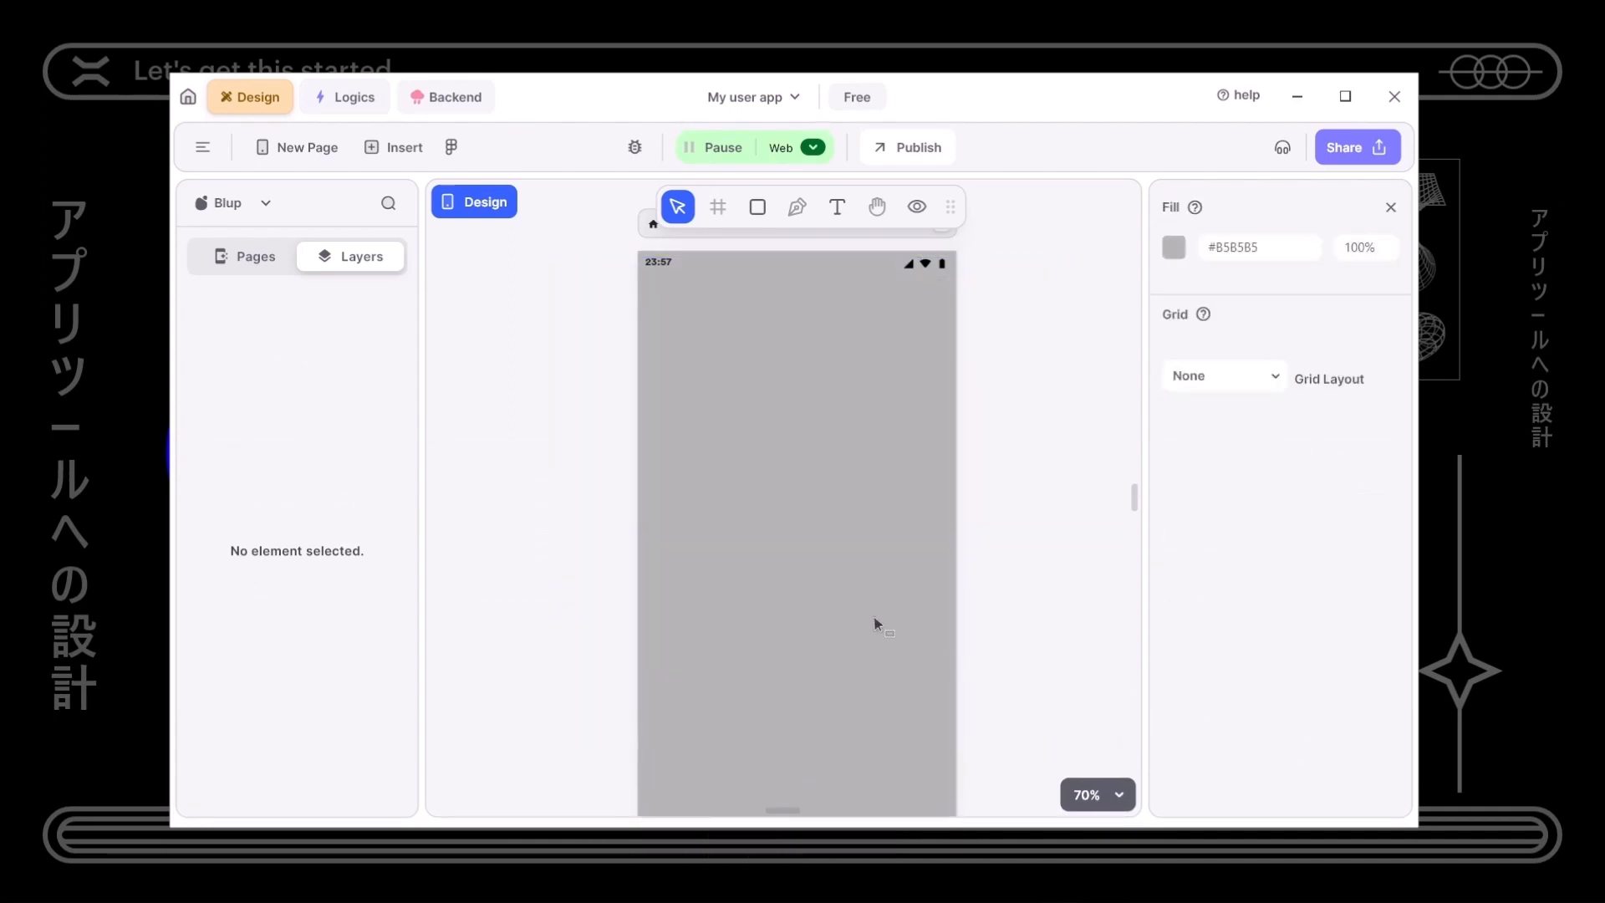
click(1174, 247)
click(886, 317)
drag(848, 297, 804, 289)
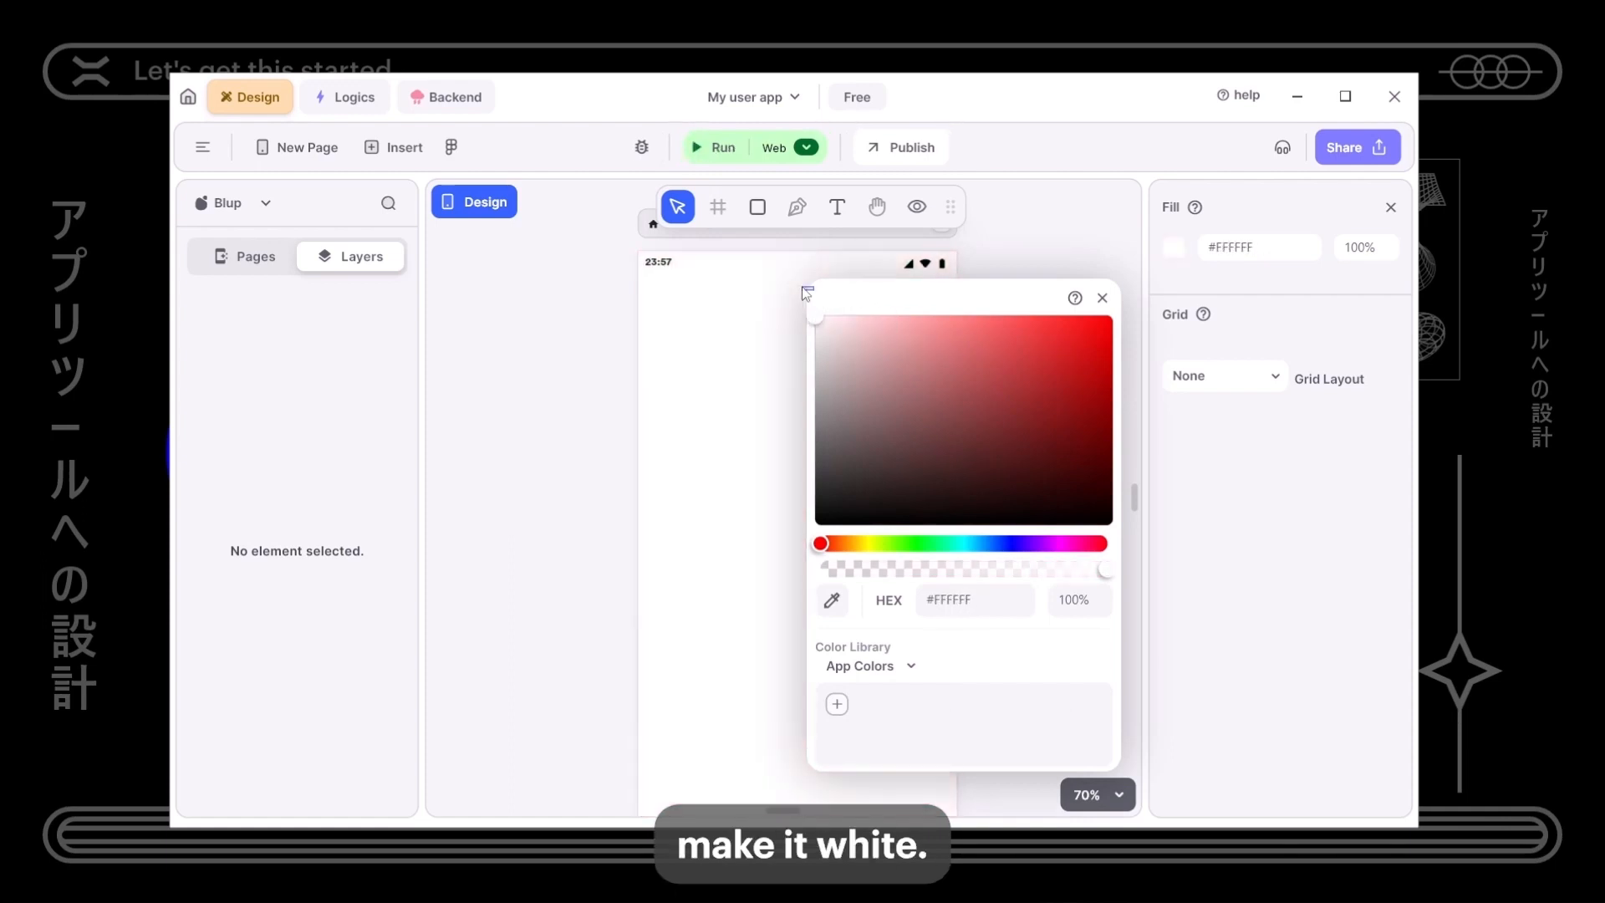
click(755, 328)
- Add a second page, New Page 2
drag(885, 431, 752, 434)
scroll(813, 465, down, 3)
drag(851, 369, 802, 362)
click(324, 156)
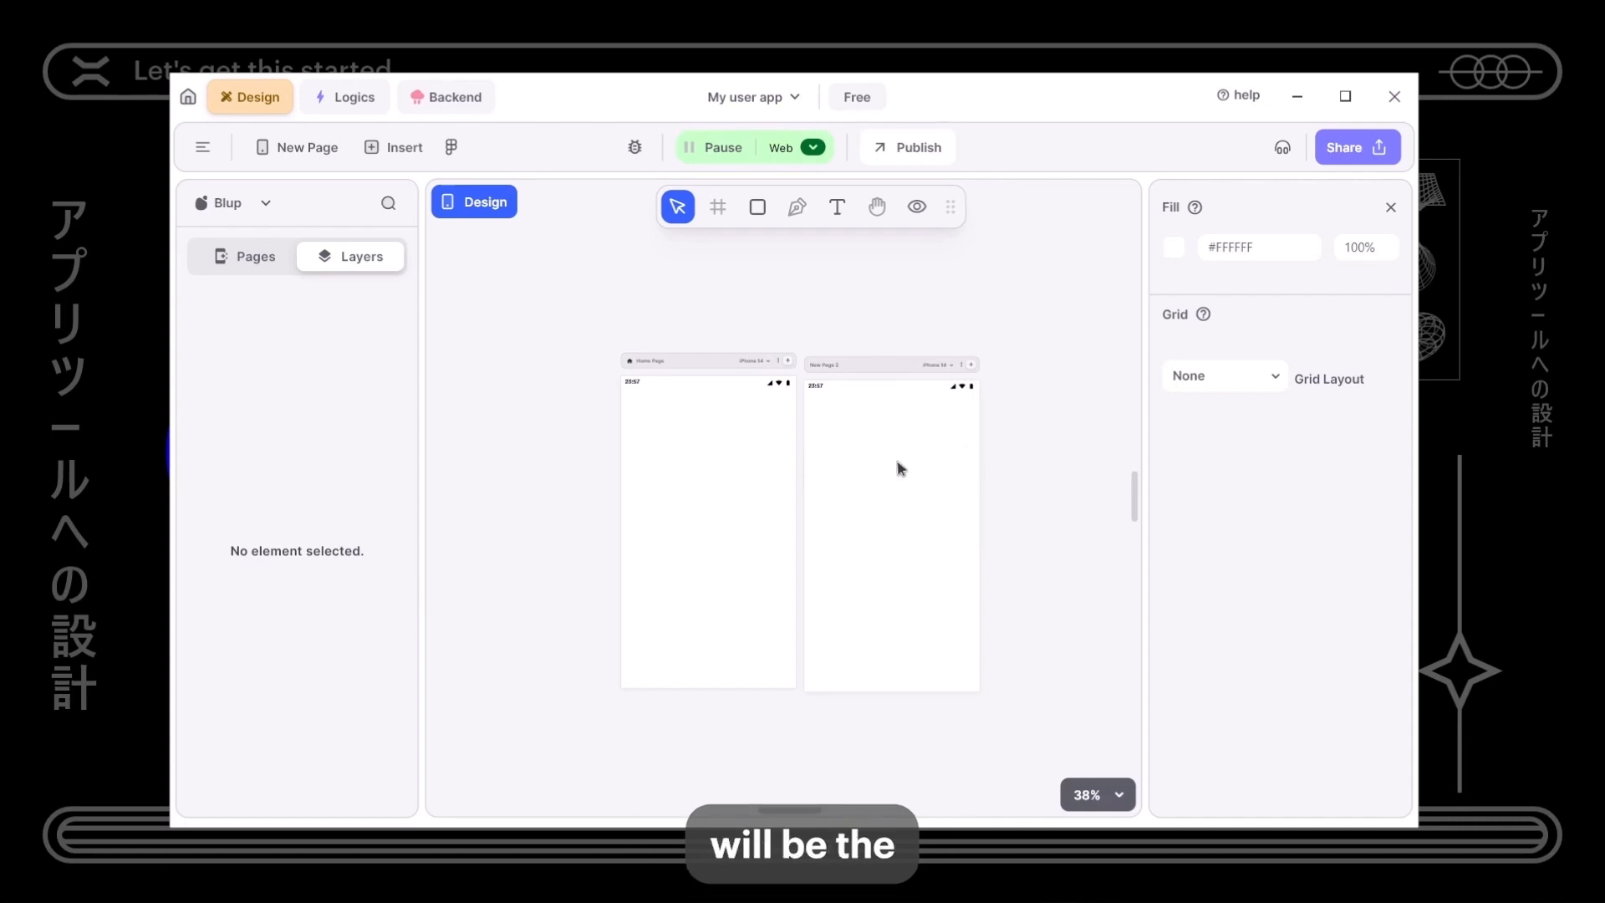
- Add a 'User Registration' text element near the top of New Page 2
scroll(835, 448, up, 5)
scroll(827, 439, down, 2)
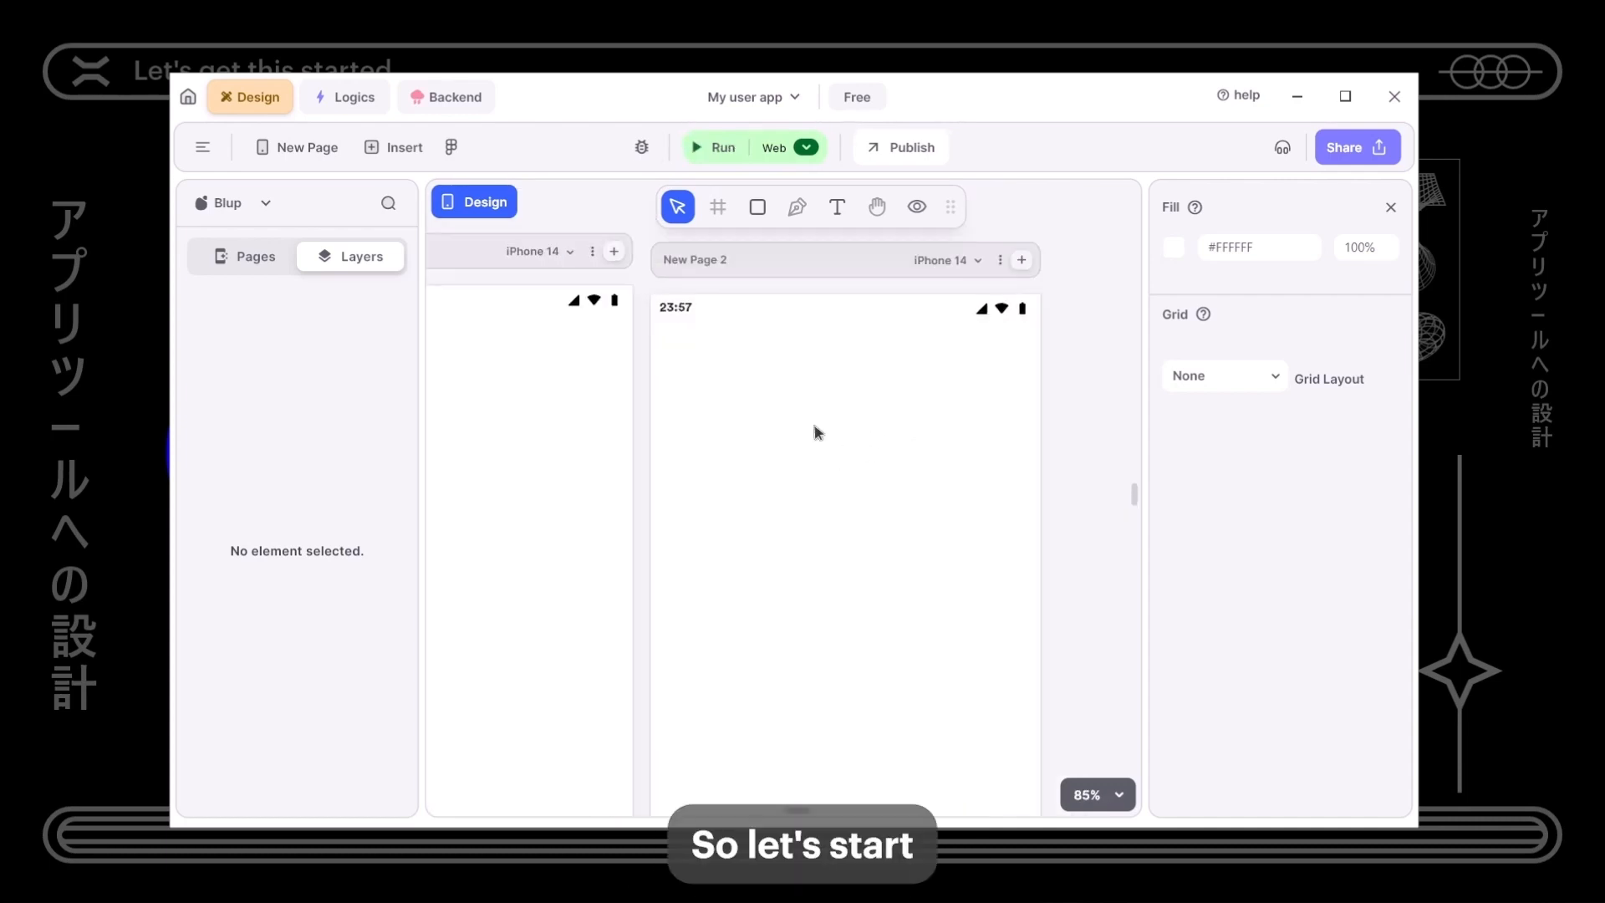
click(837, 206)
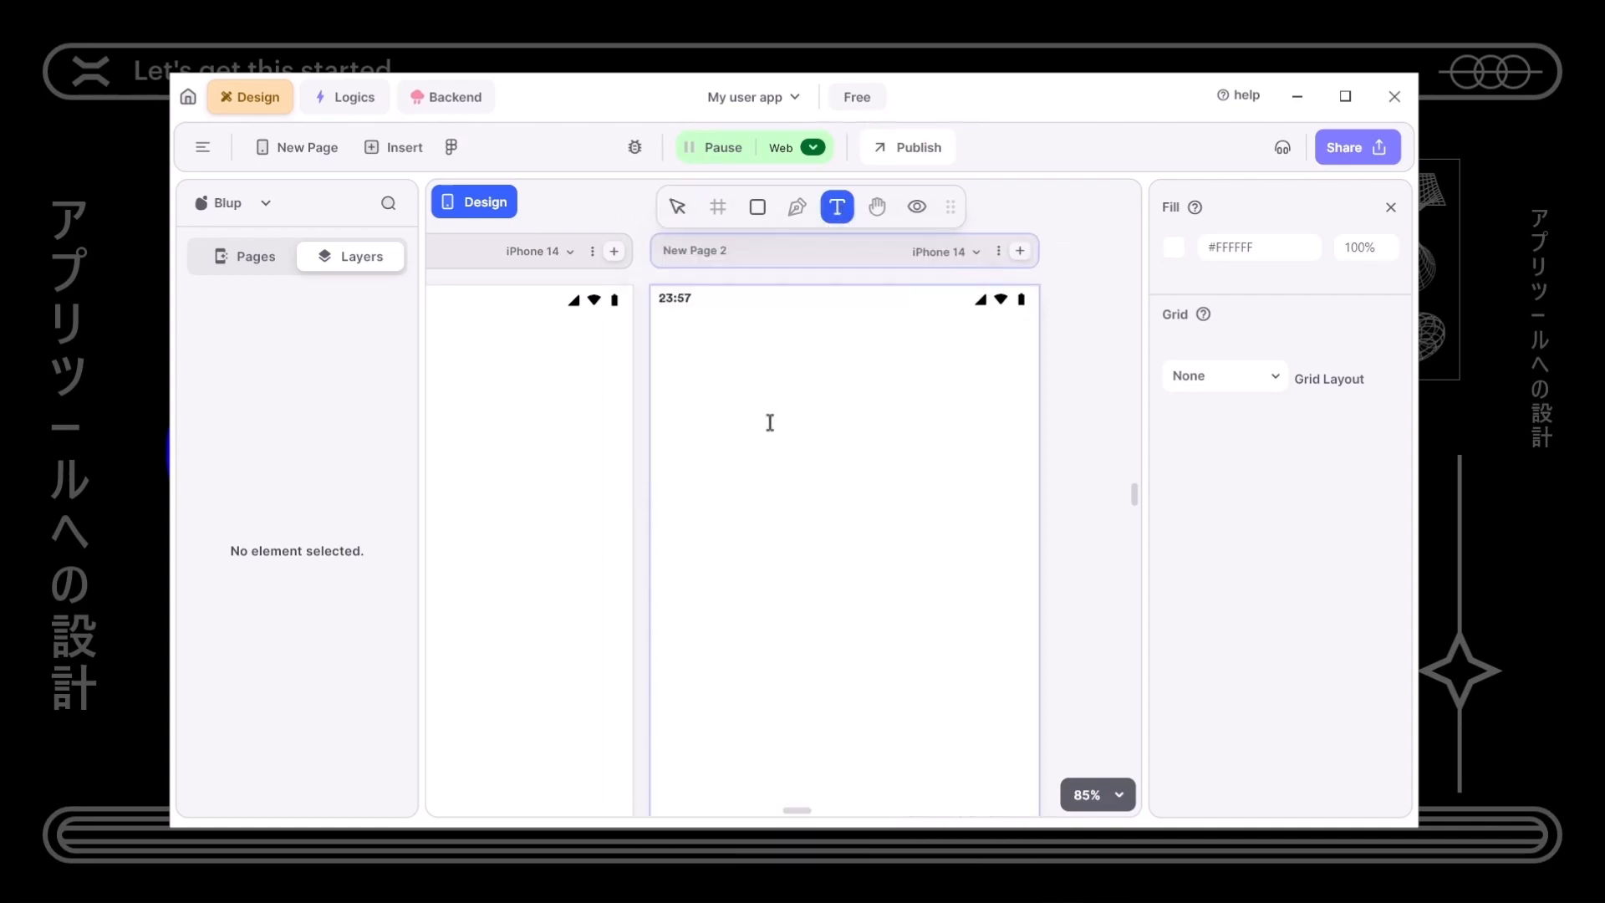
click(684, 354)
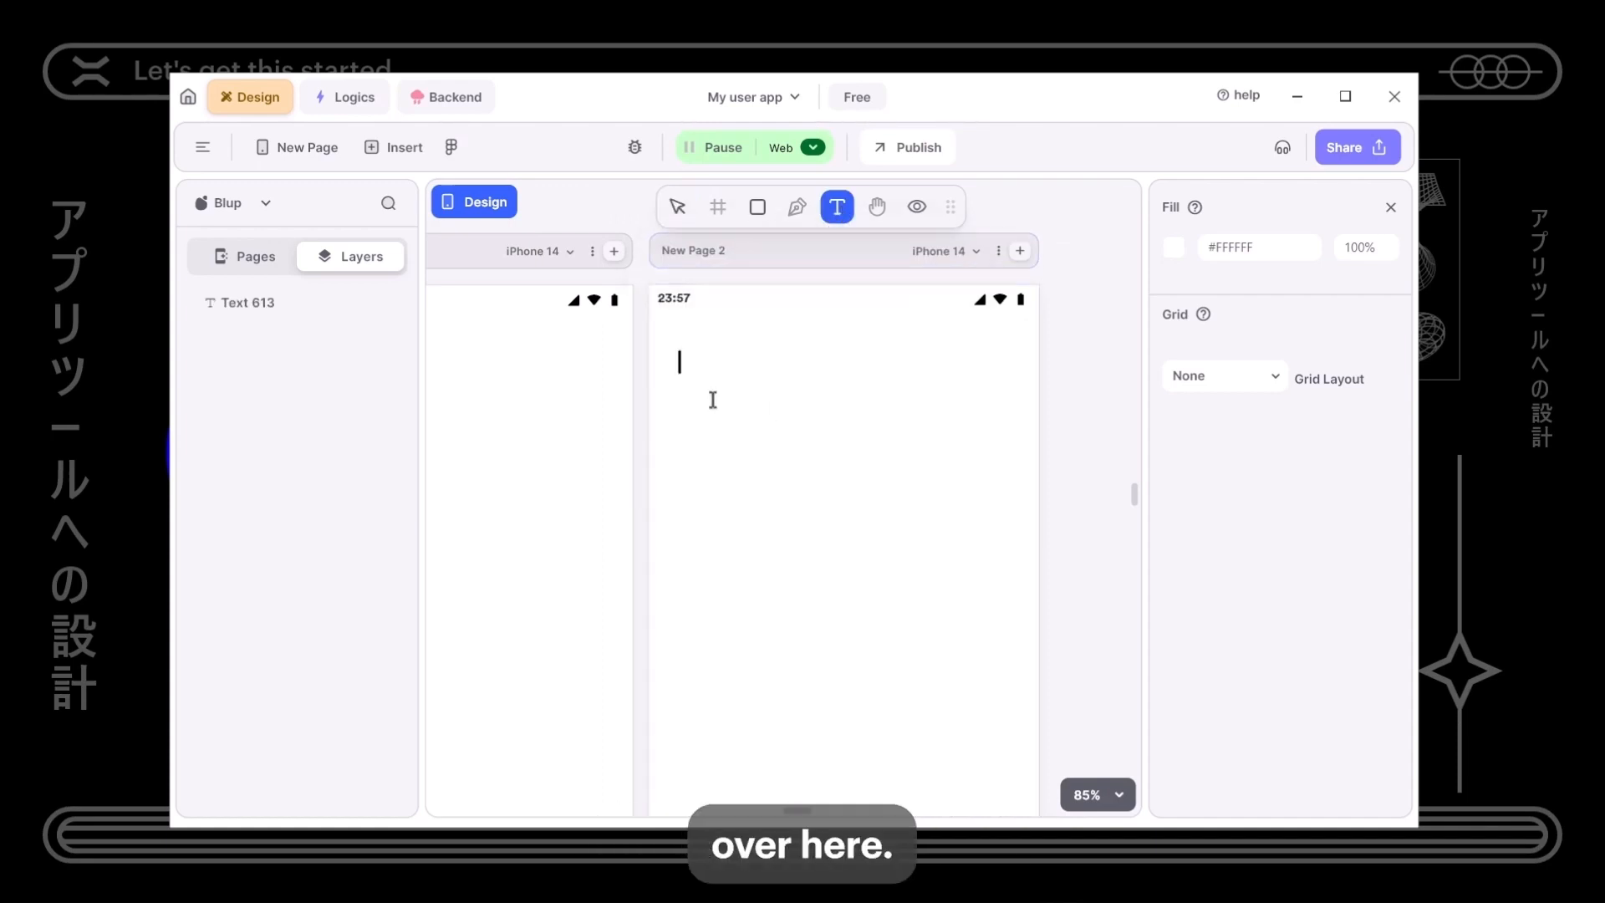
text(User Registration)
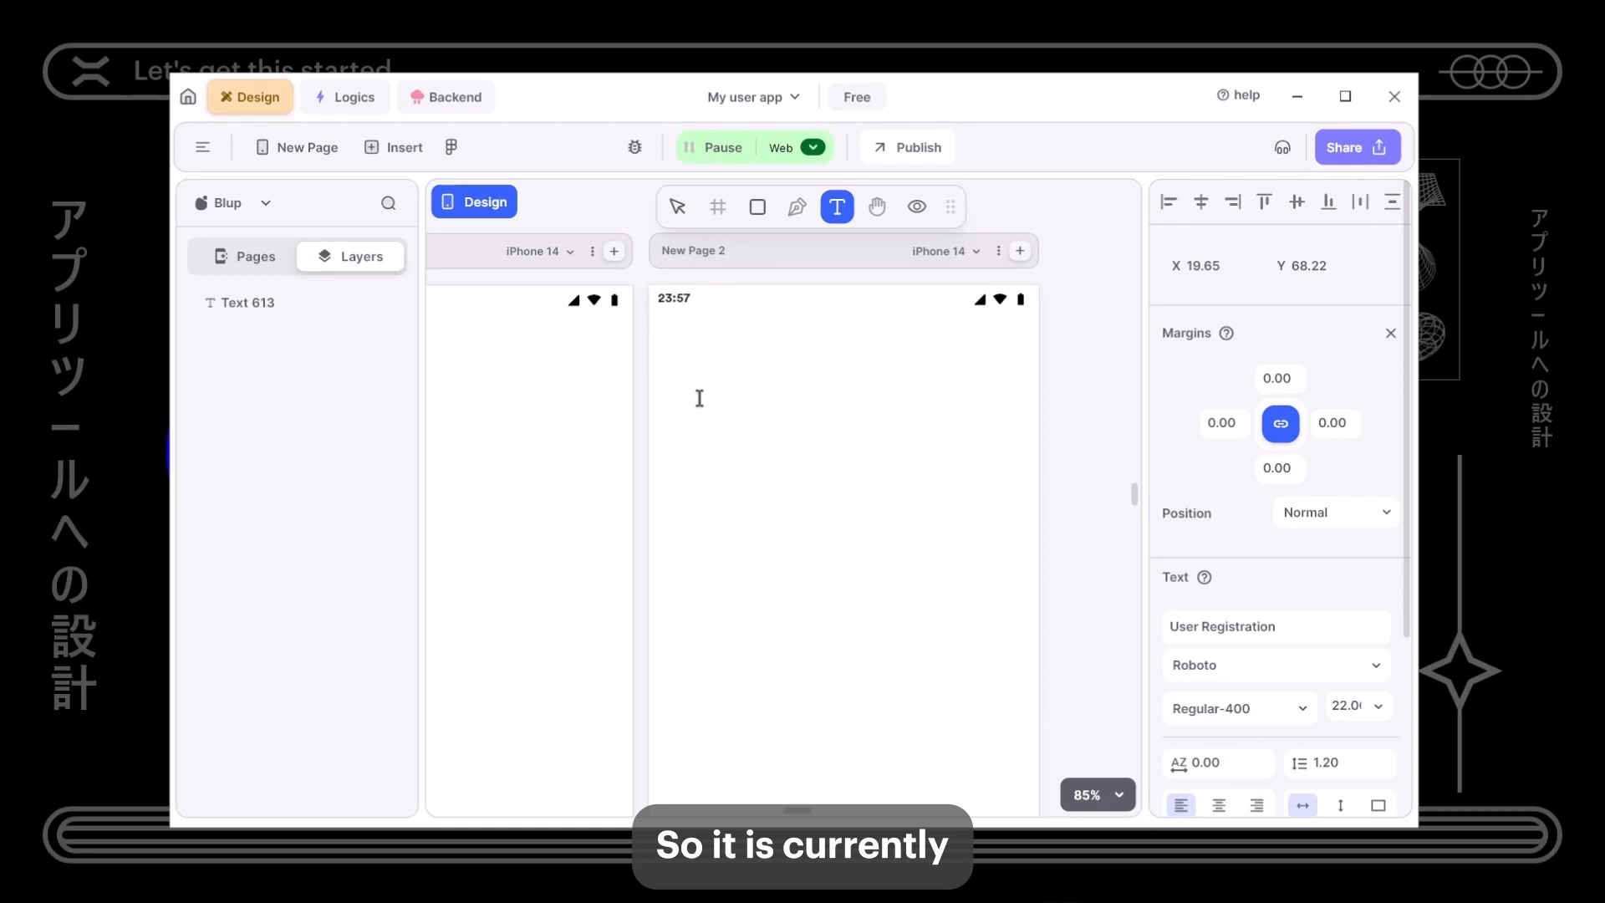
click(765, 472)
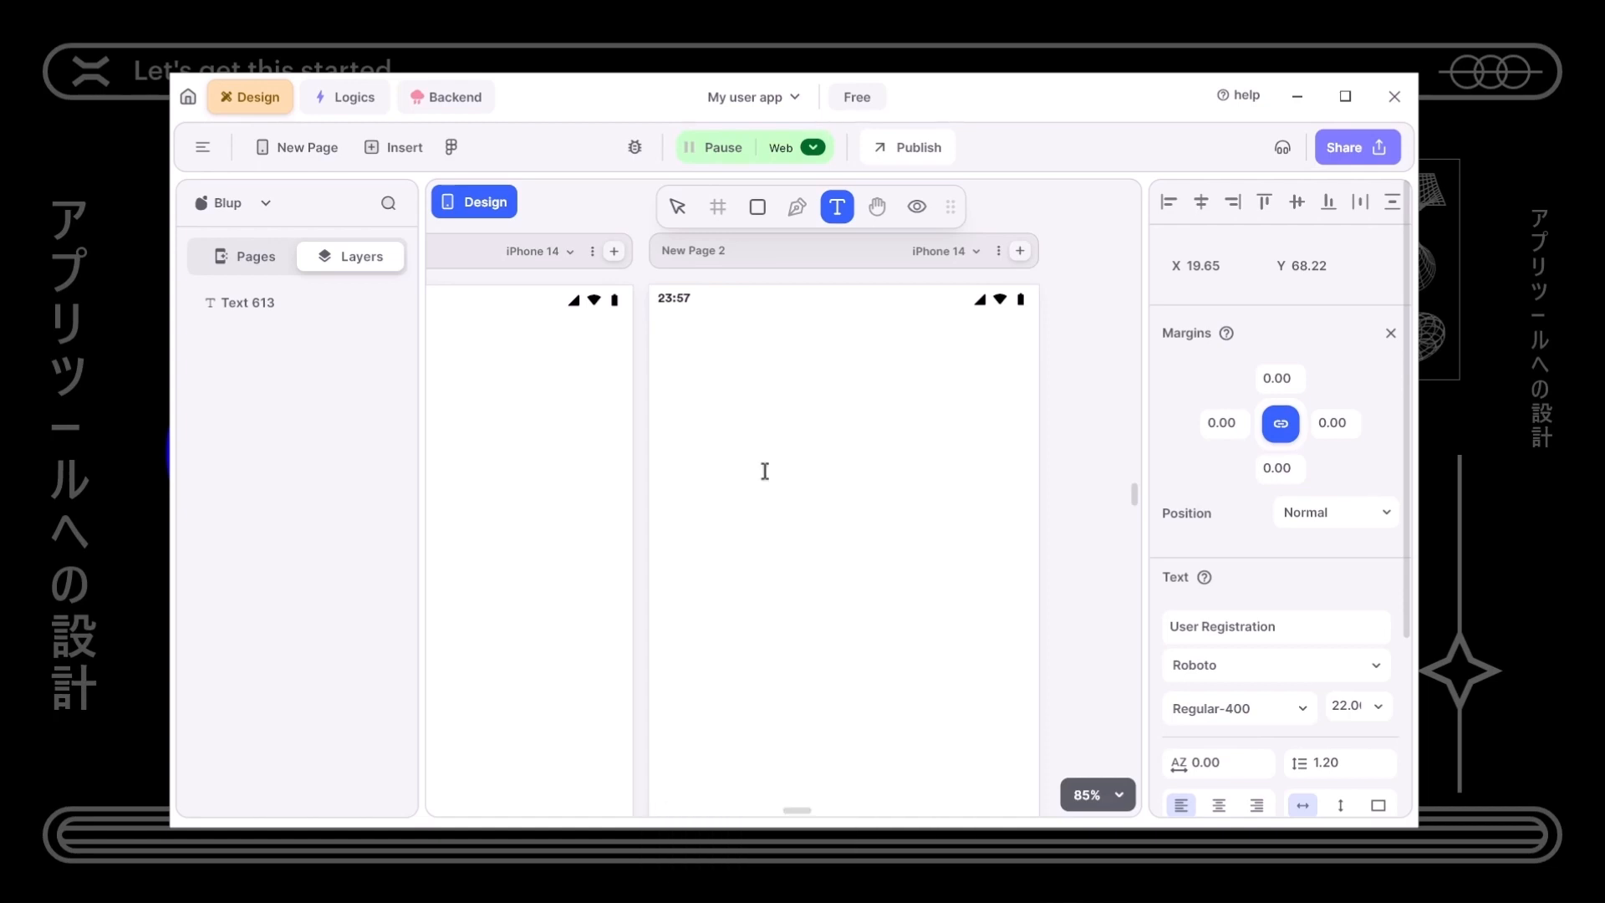
click(765, 472)
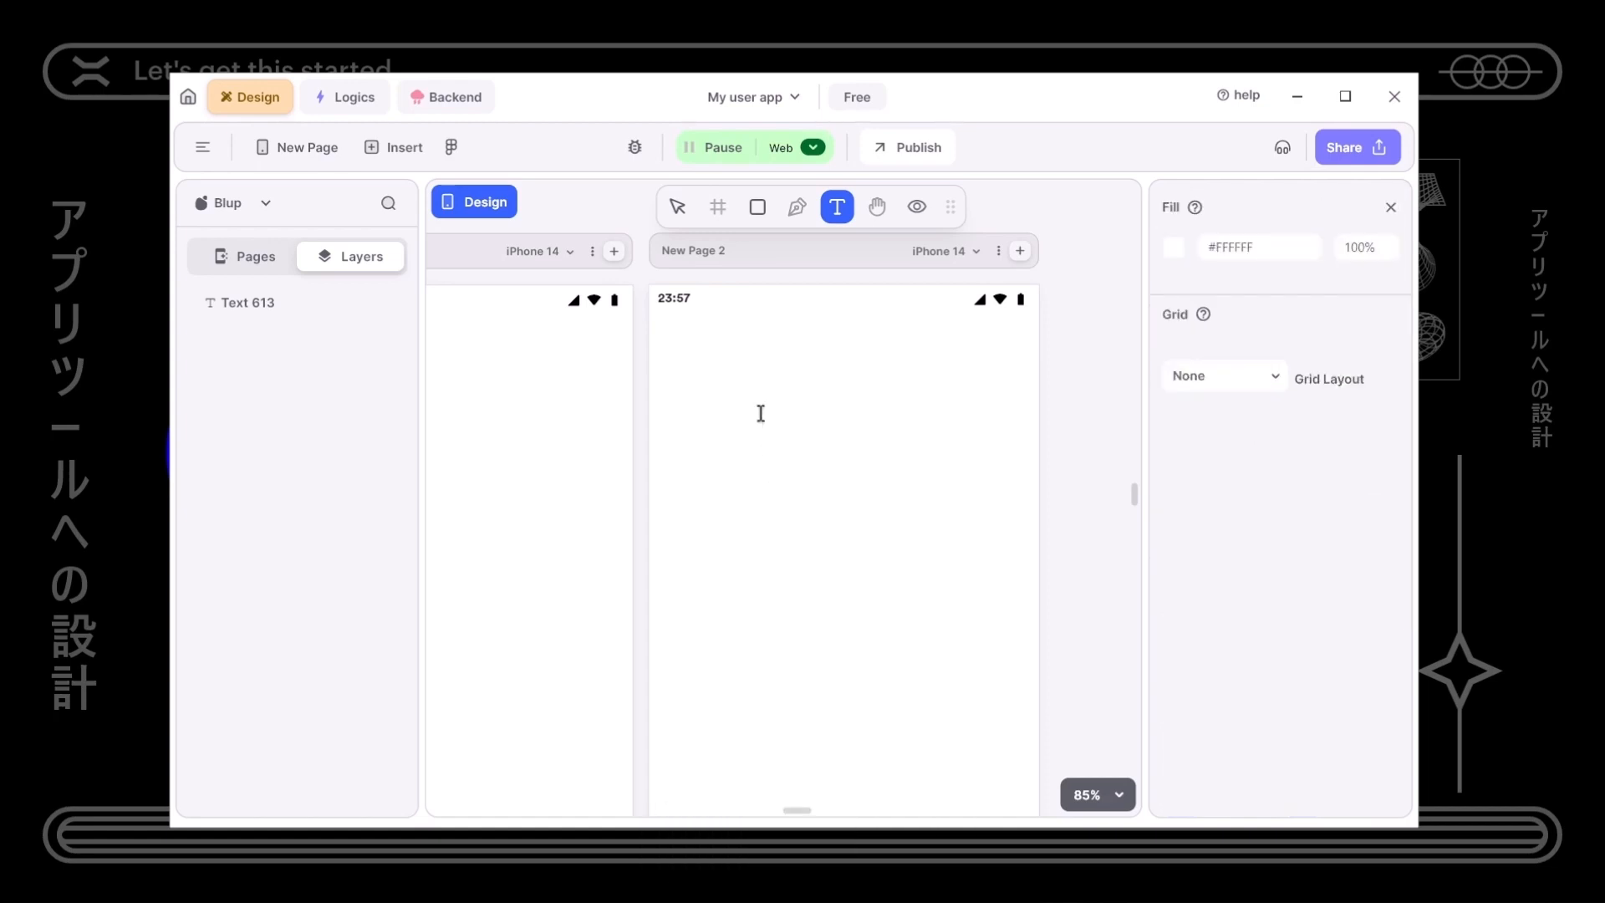
key(Escape)
- Make the User Registration heading black (#000000) and nudge it into place
click(745, 359)
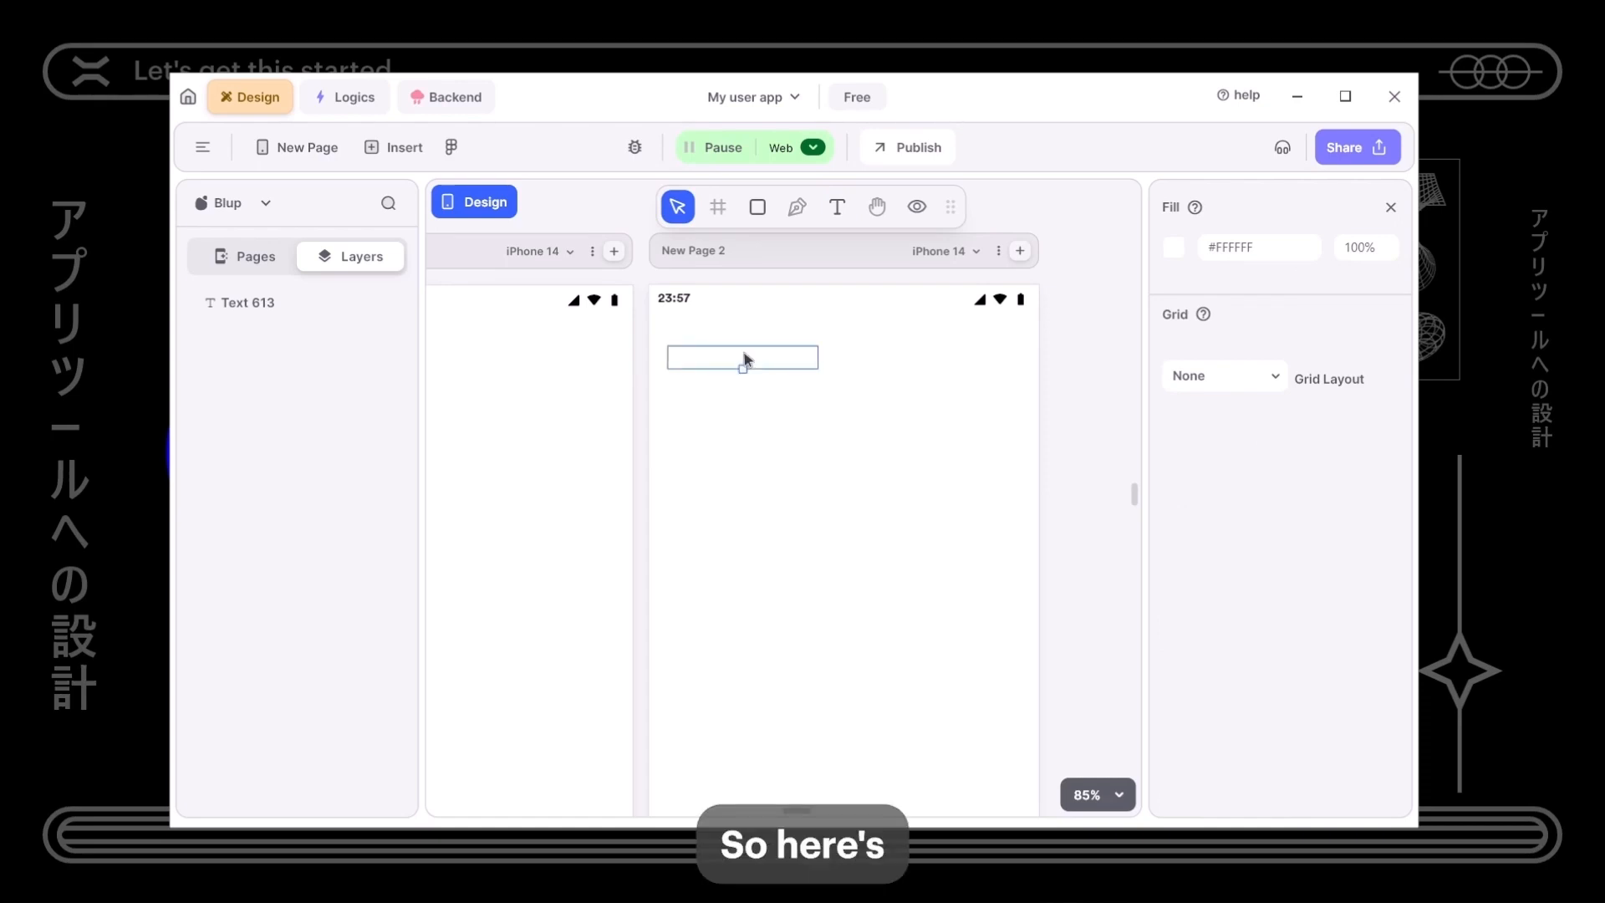
scroll(1194, 773, down, 2)
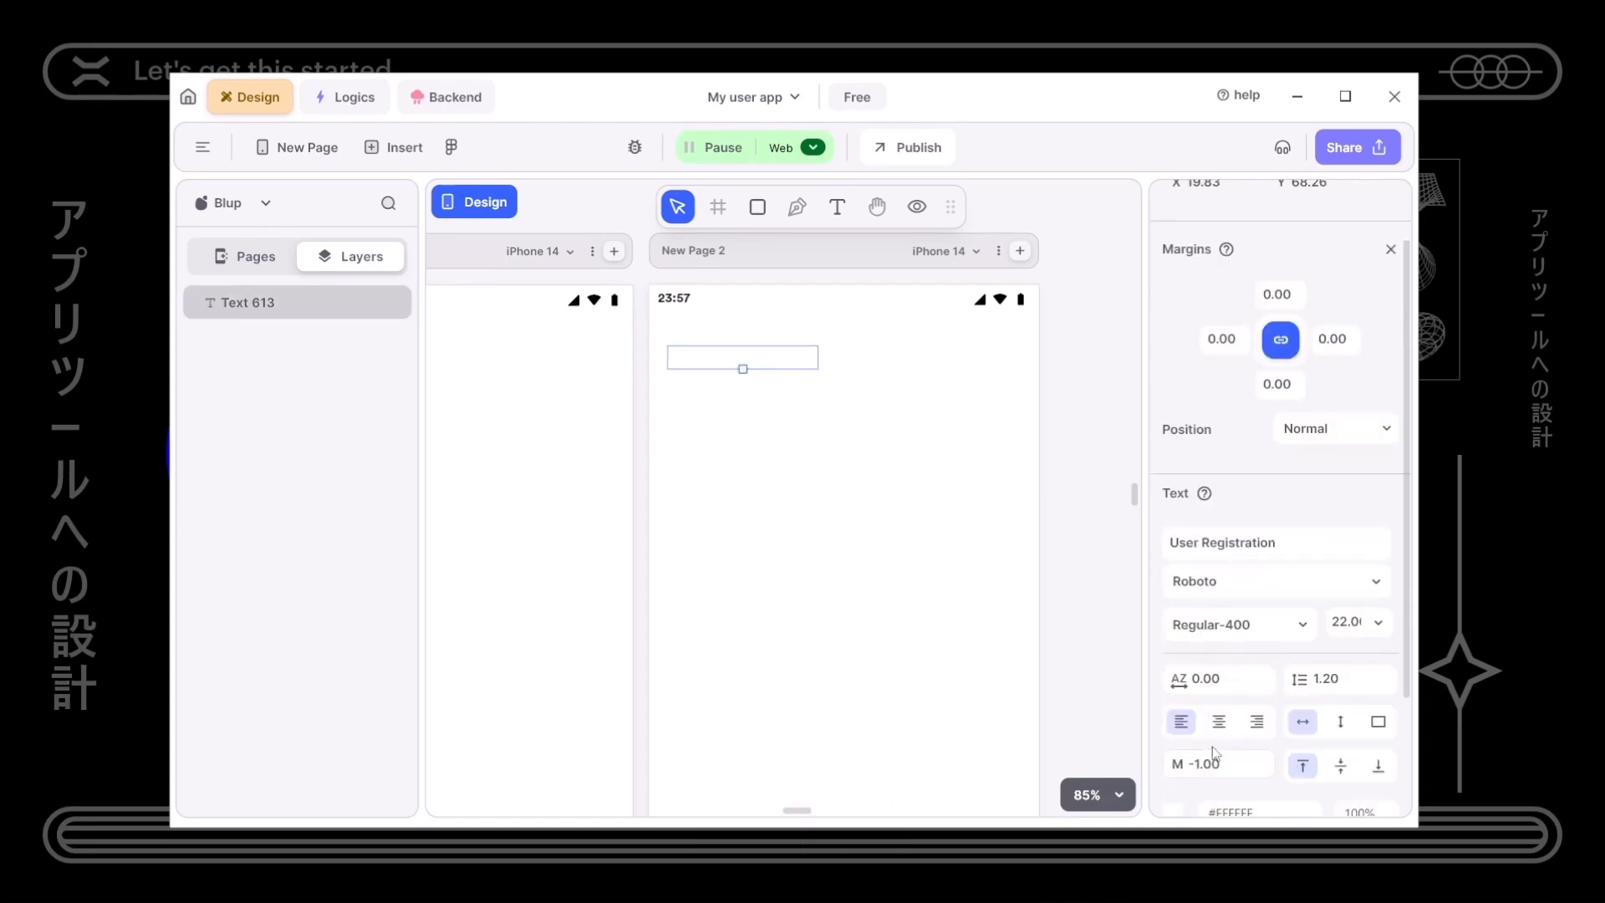
scroll(1194, 773, down, 1)
click(1175, 648)
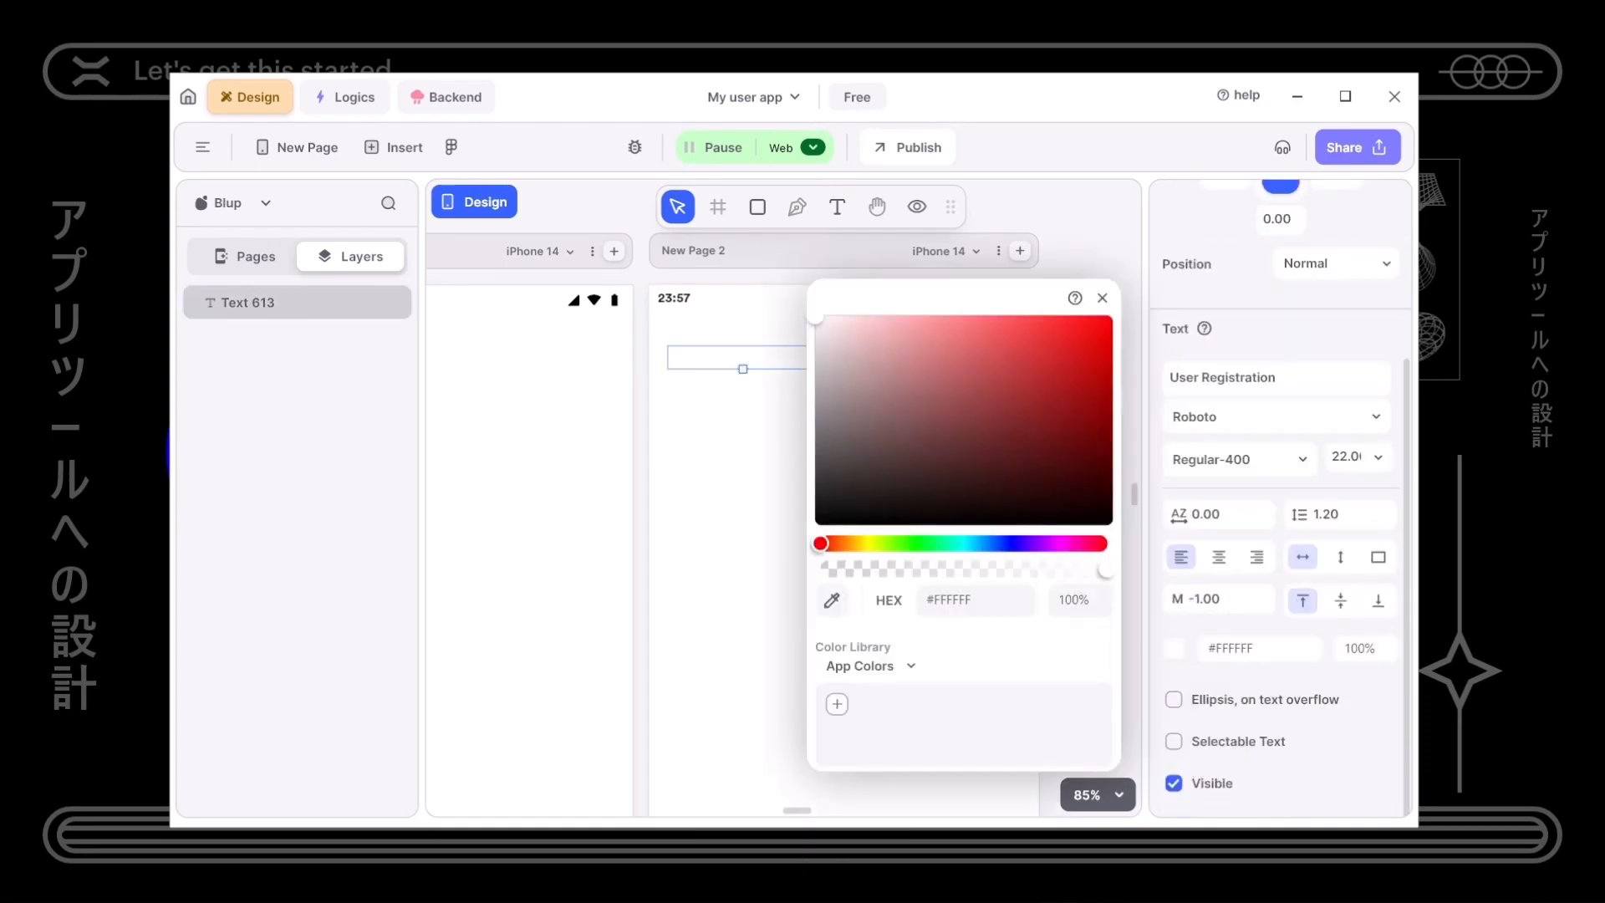
click(716, 423)
click(742, 368)
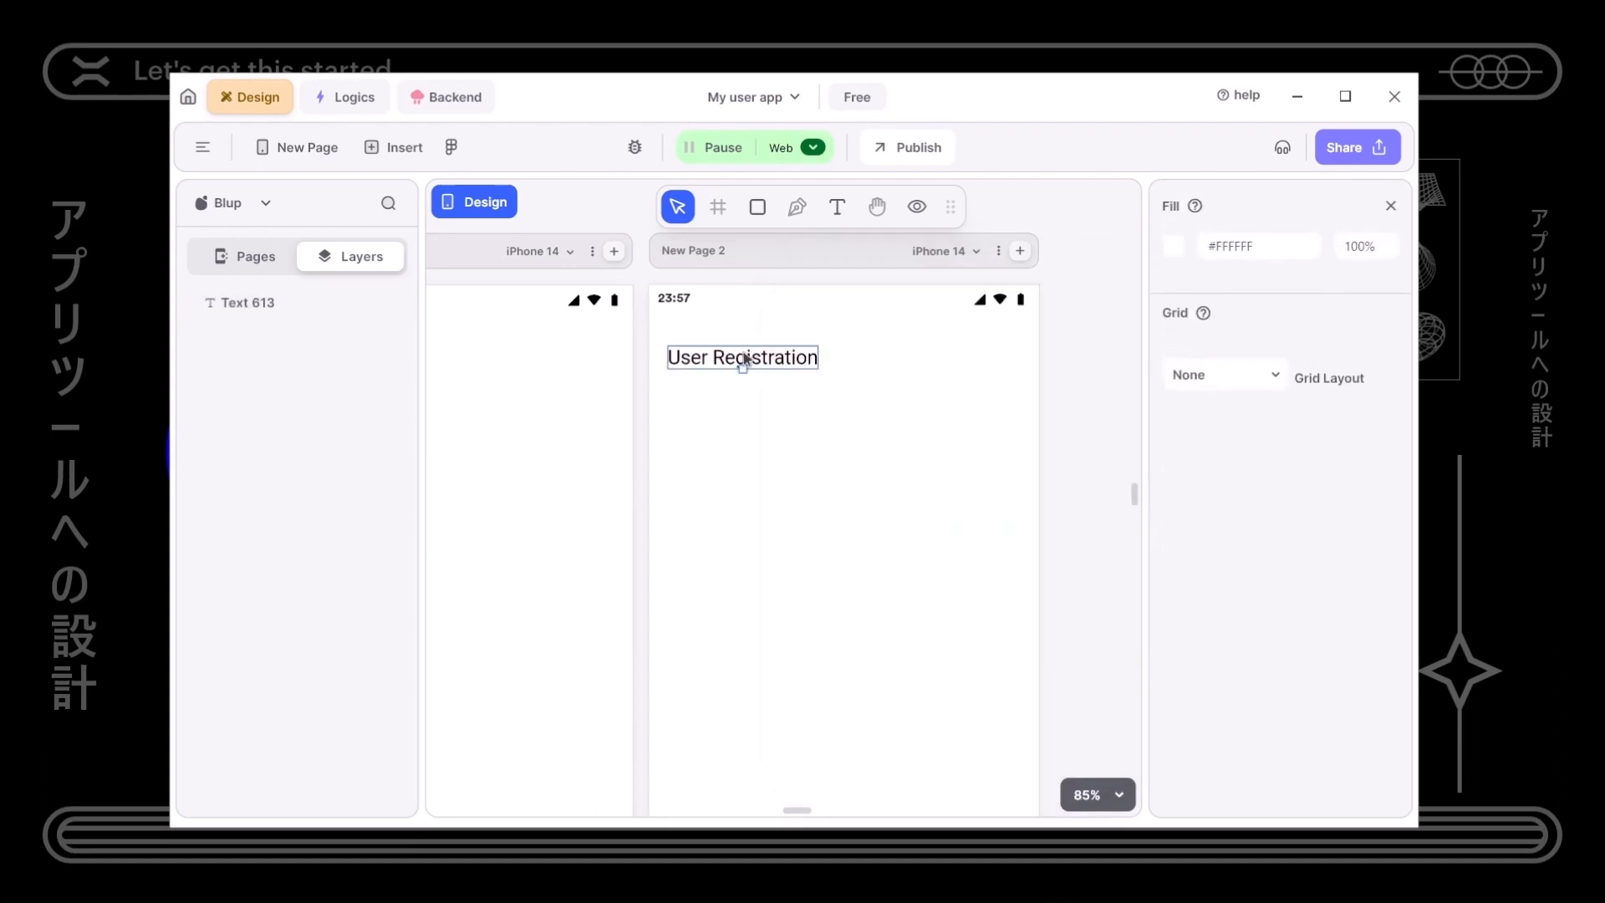
drag(763, 368, 768, 359)
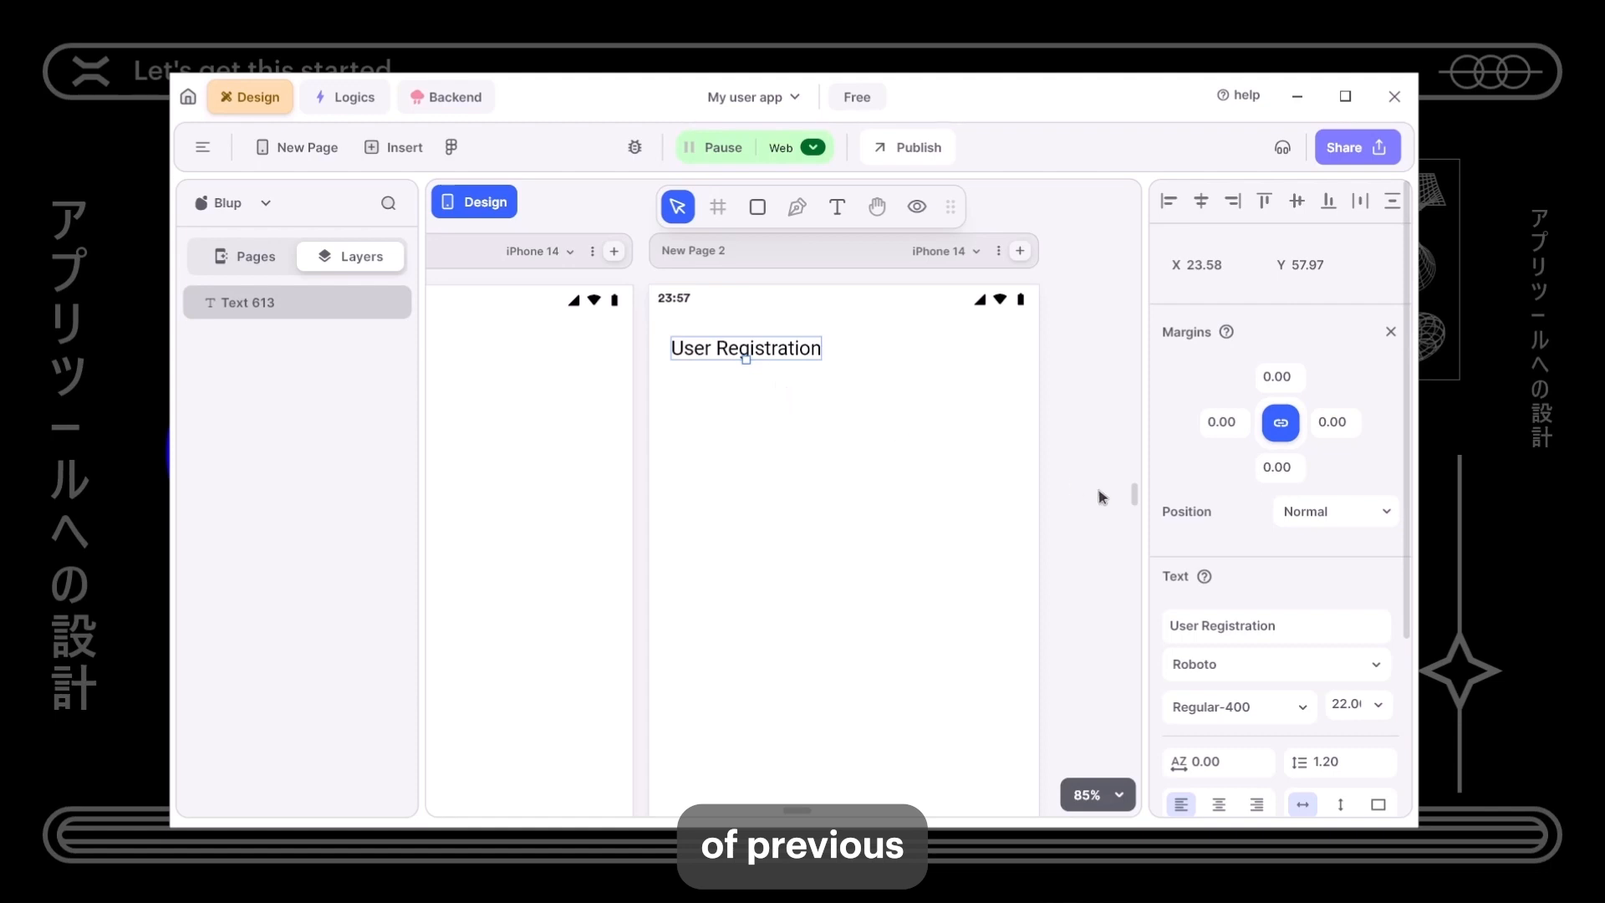
- Set the heading to Bold-700 weight at font size 26
scroll(1161, 502, down, 3)
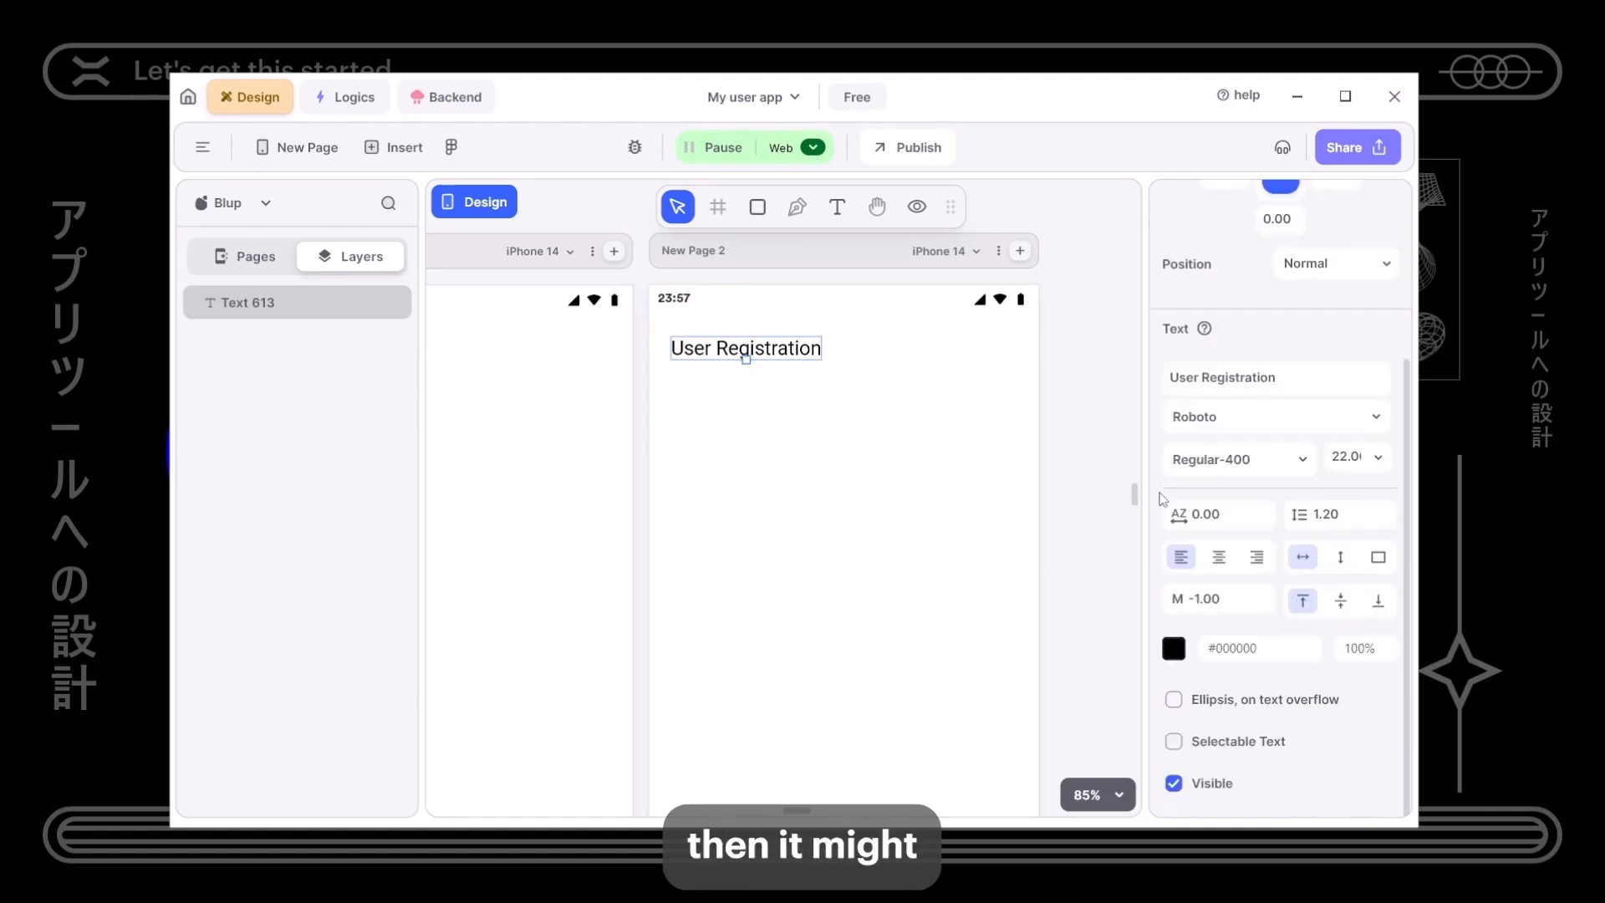
click(1243, 459)
click(1224, 601)
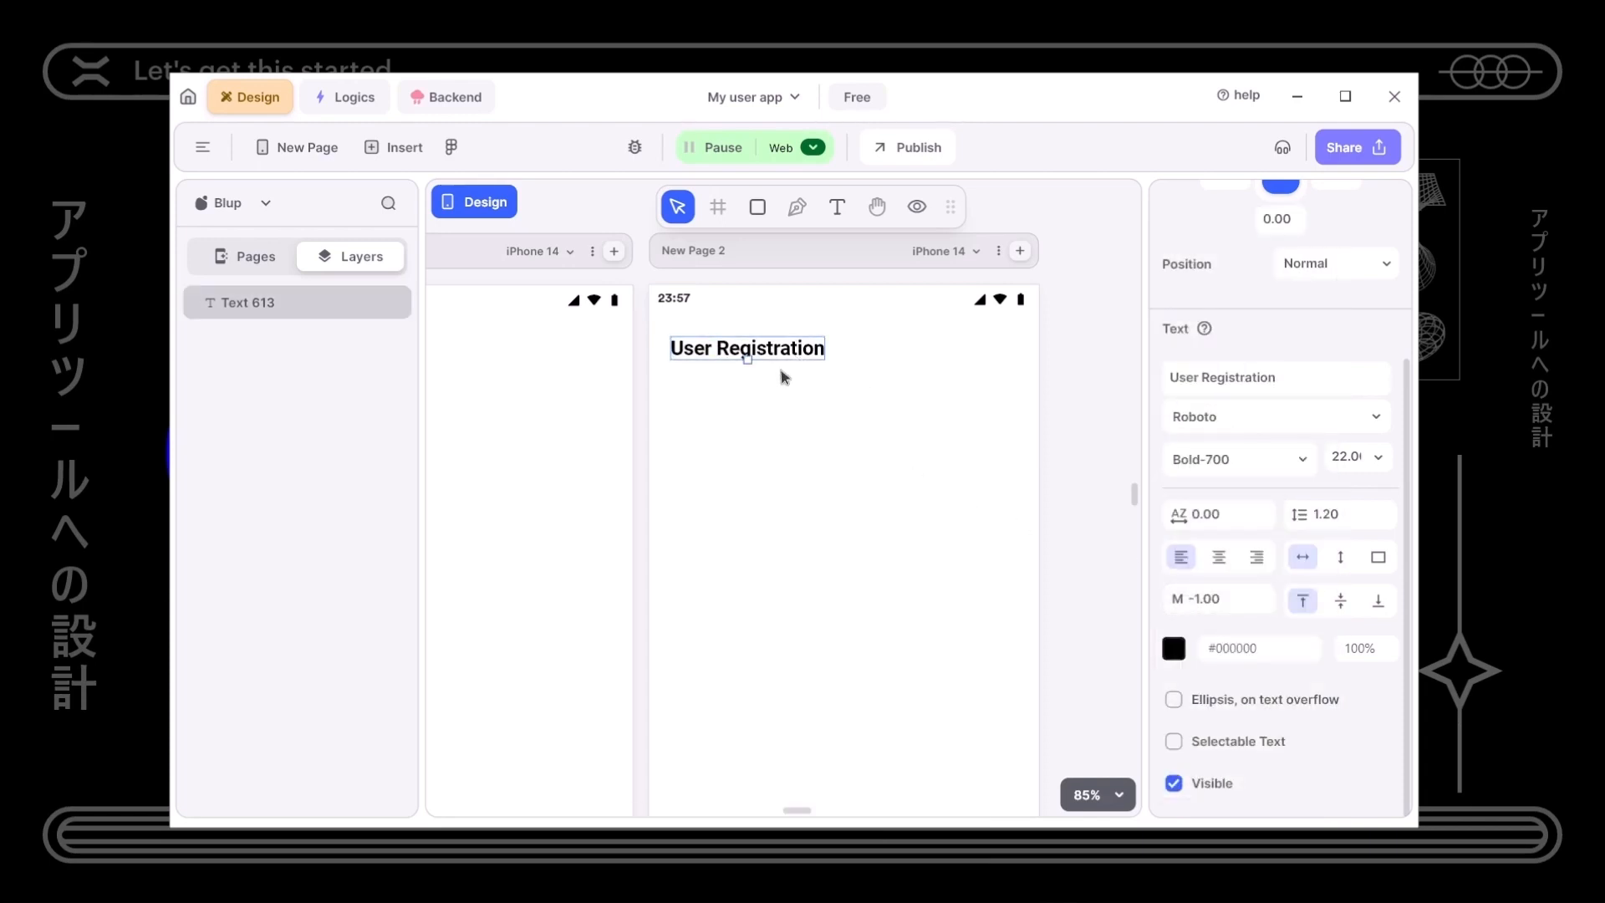
drag(747, 360, 750, 370)
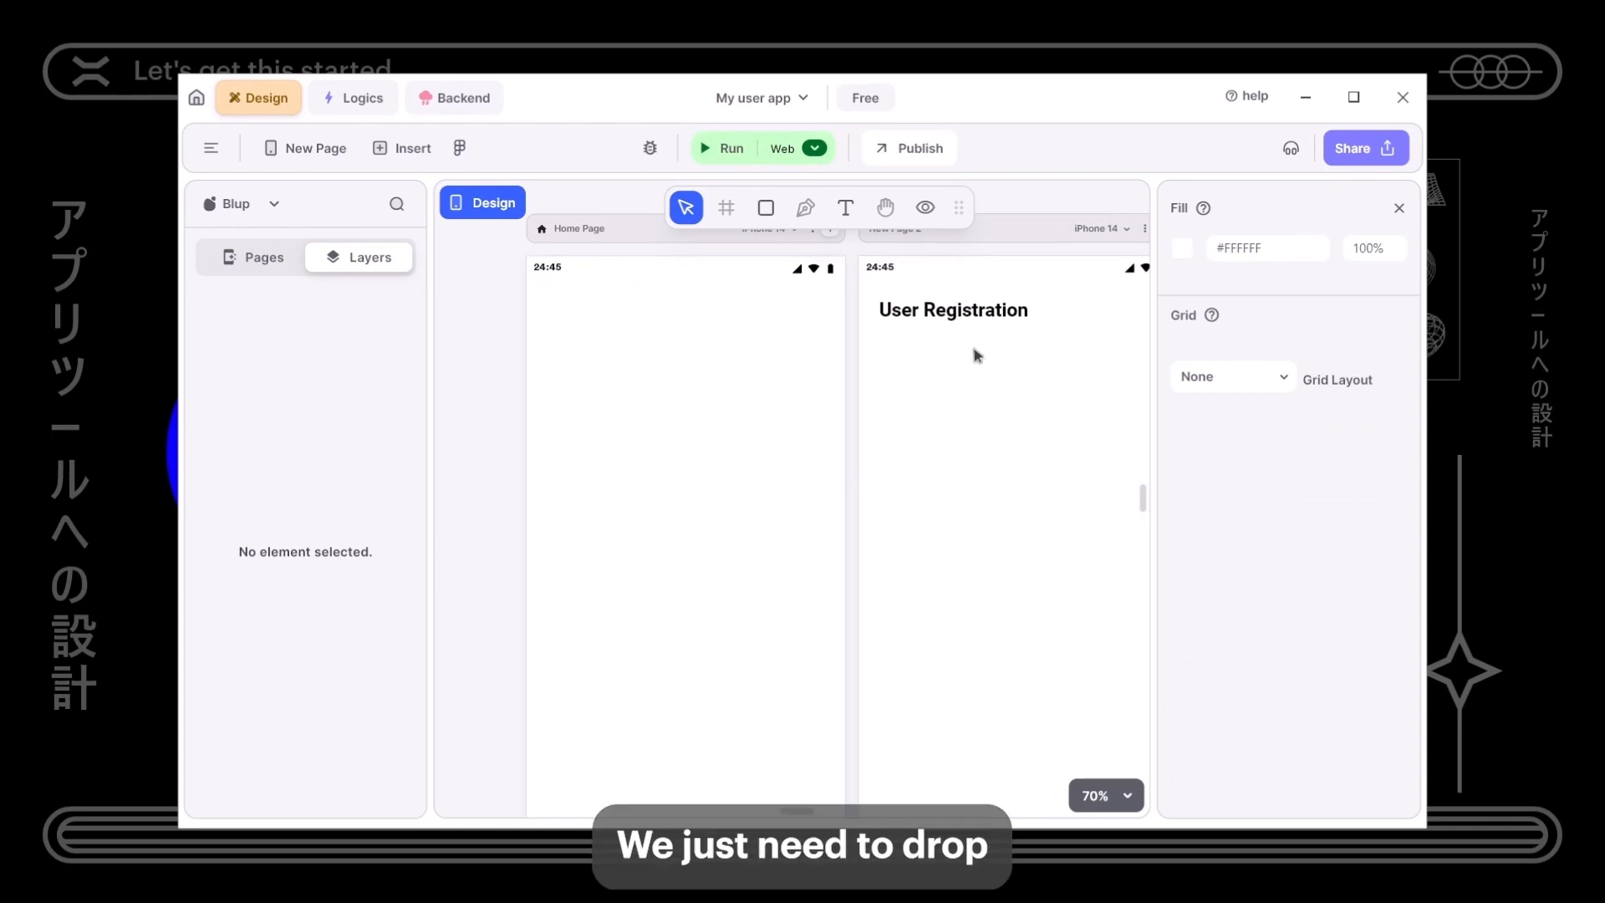
- Add three Hint text fields to the User Registration page
drag(915, 378, 844, 468)
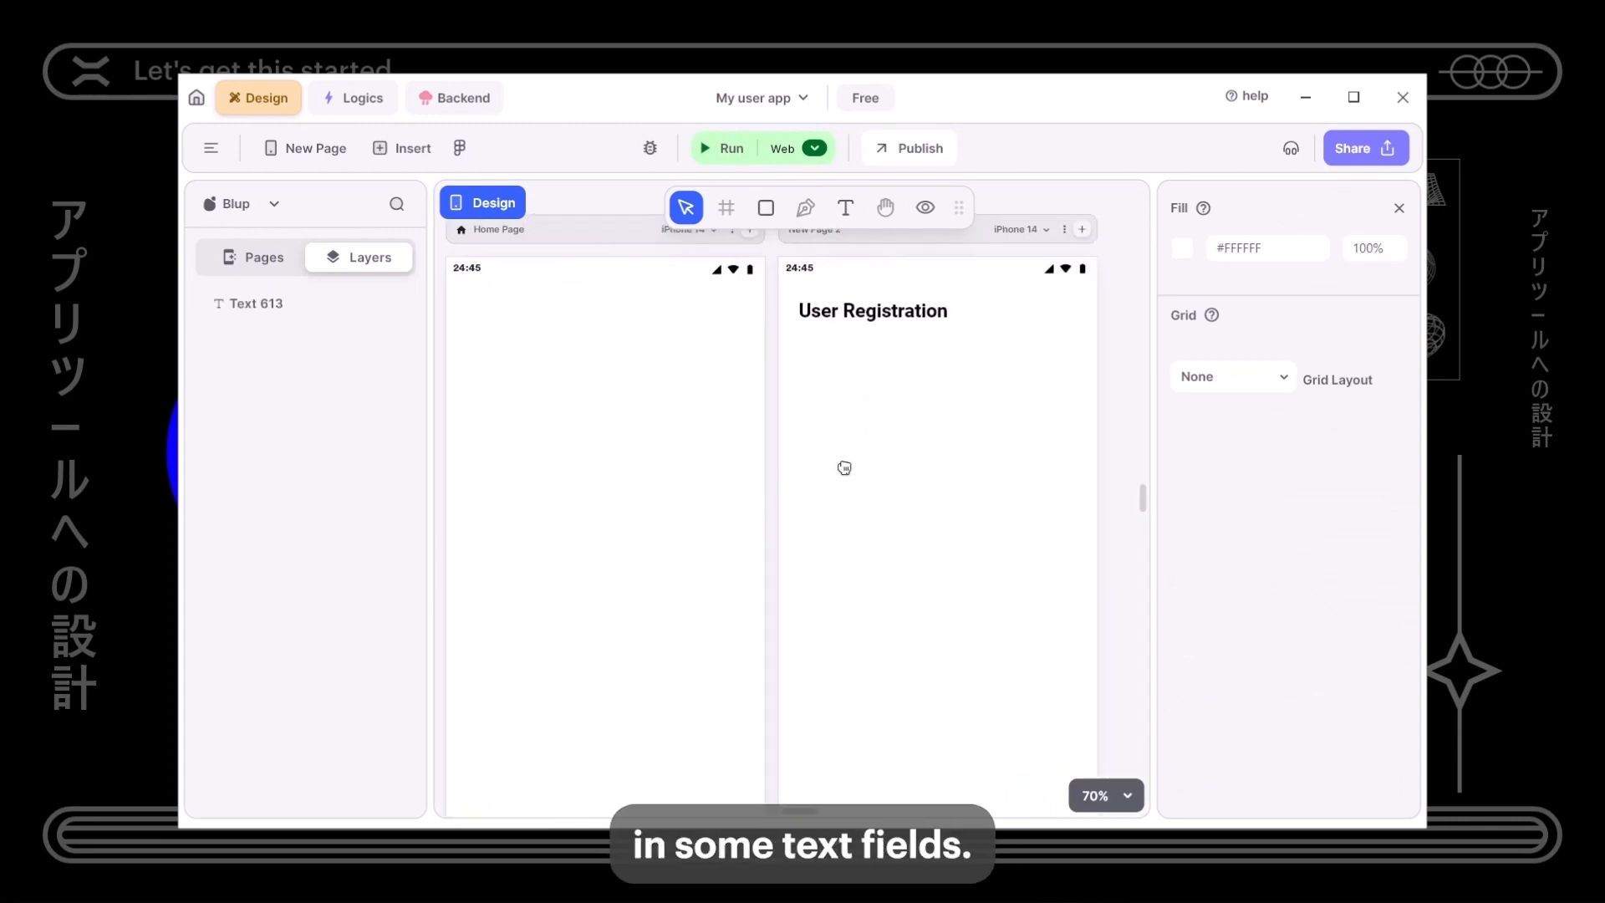
click(398, 148)
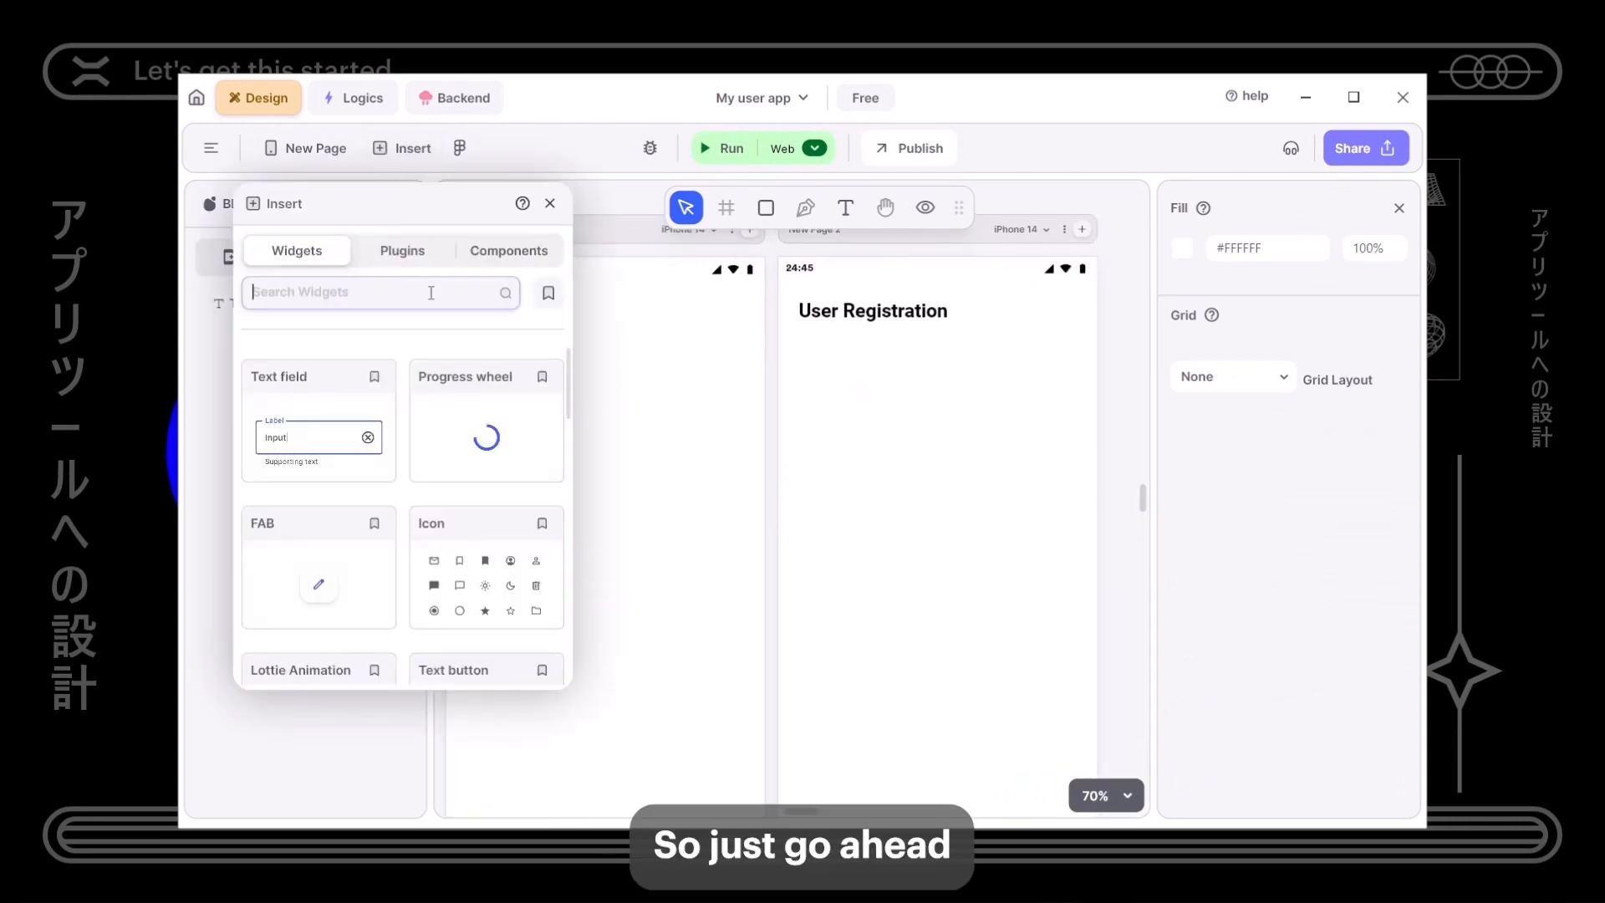
drag(323, 429, 840, 436)
drag(312, 435, 900, 544)
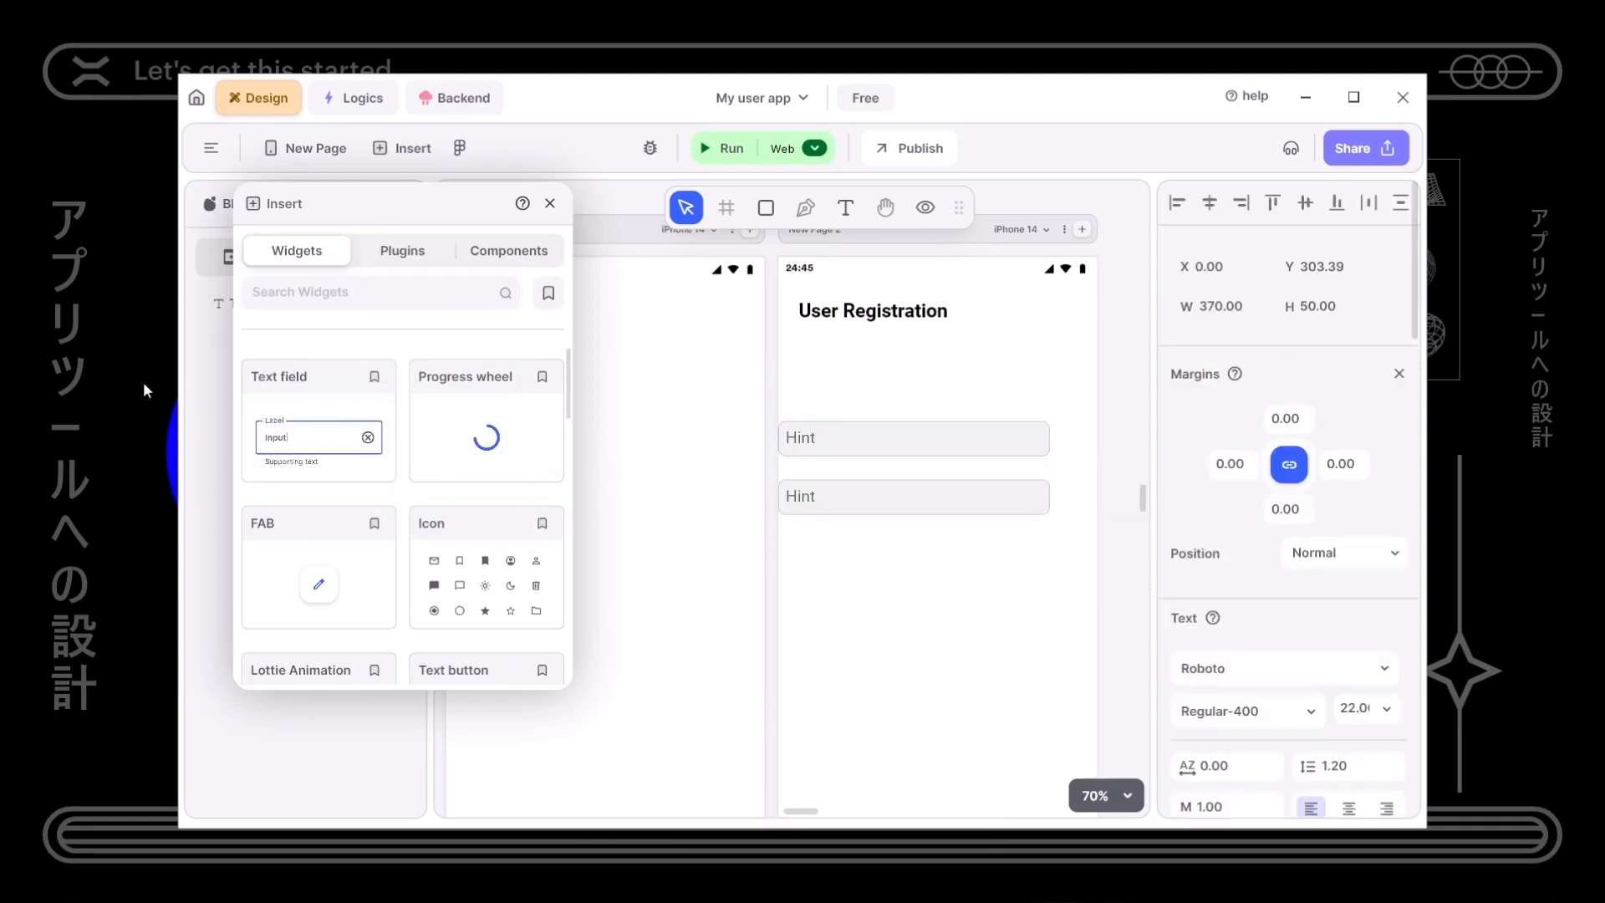
drag(293, 411, 874, 584)
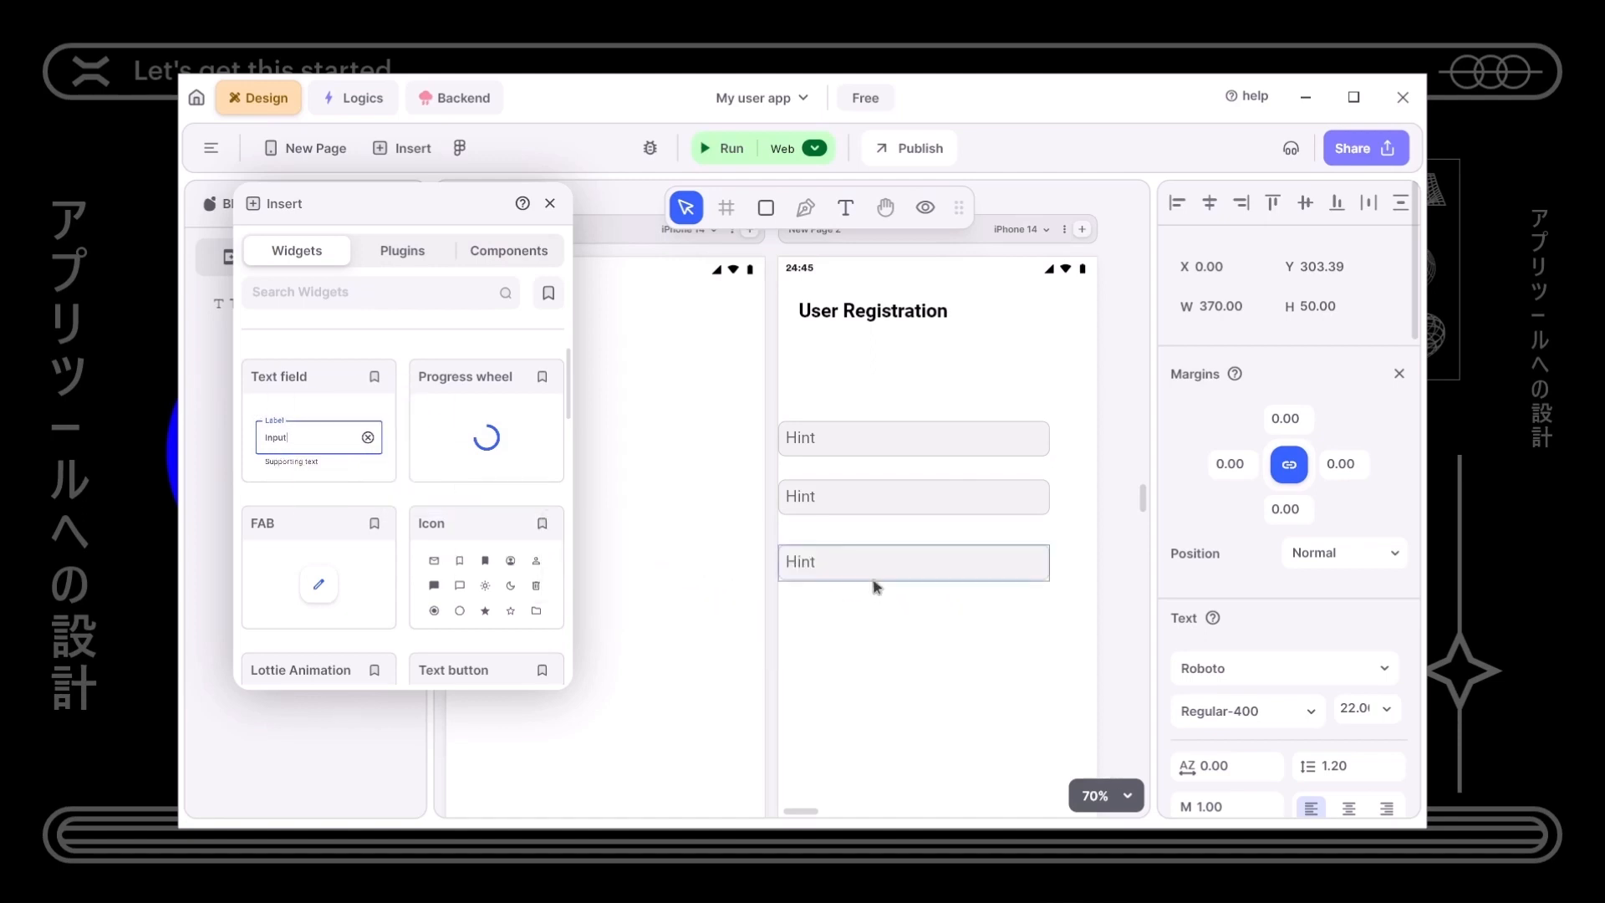
- Centre the first field and move the second and third fields beneath it
click(911, 454)
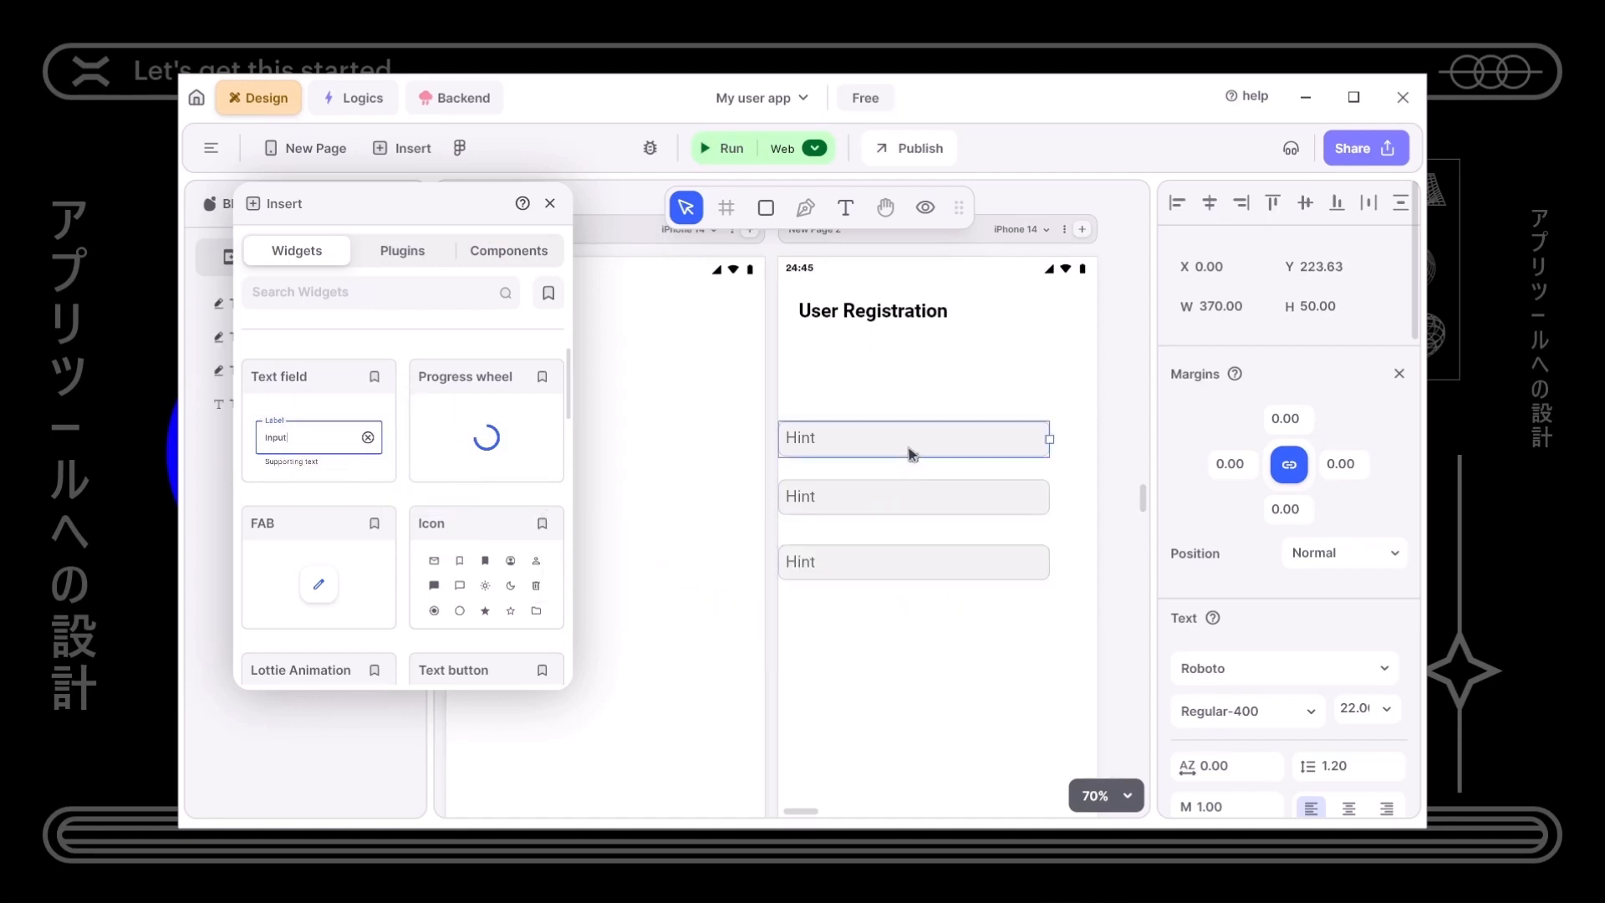
drag(939, 448, 961, 413)
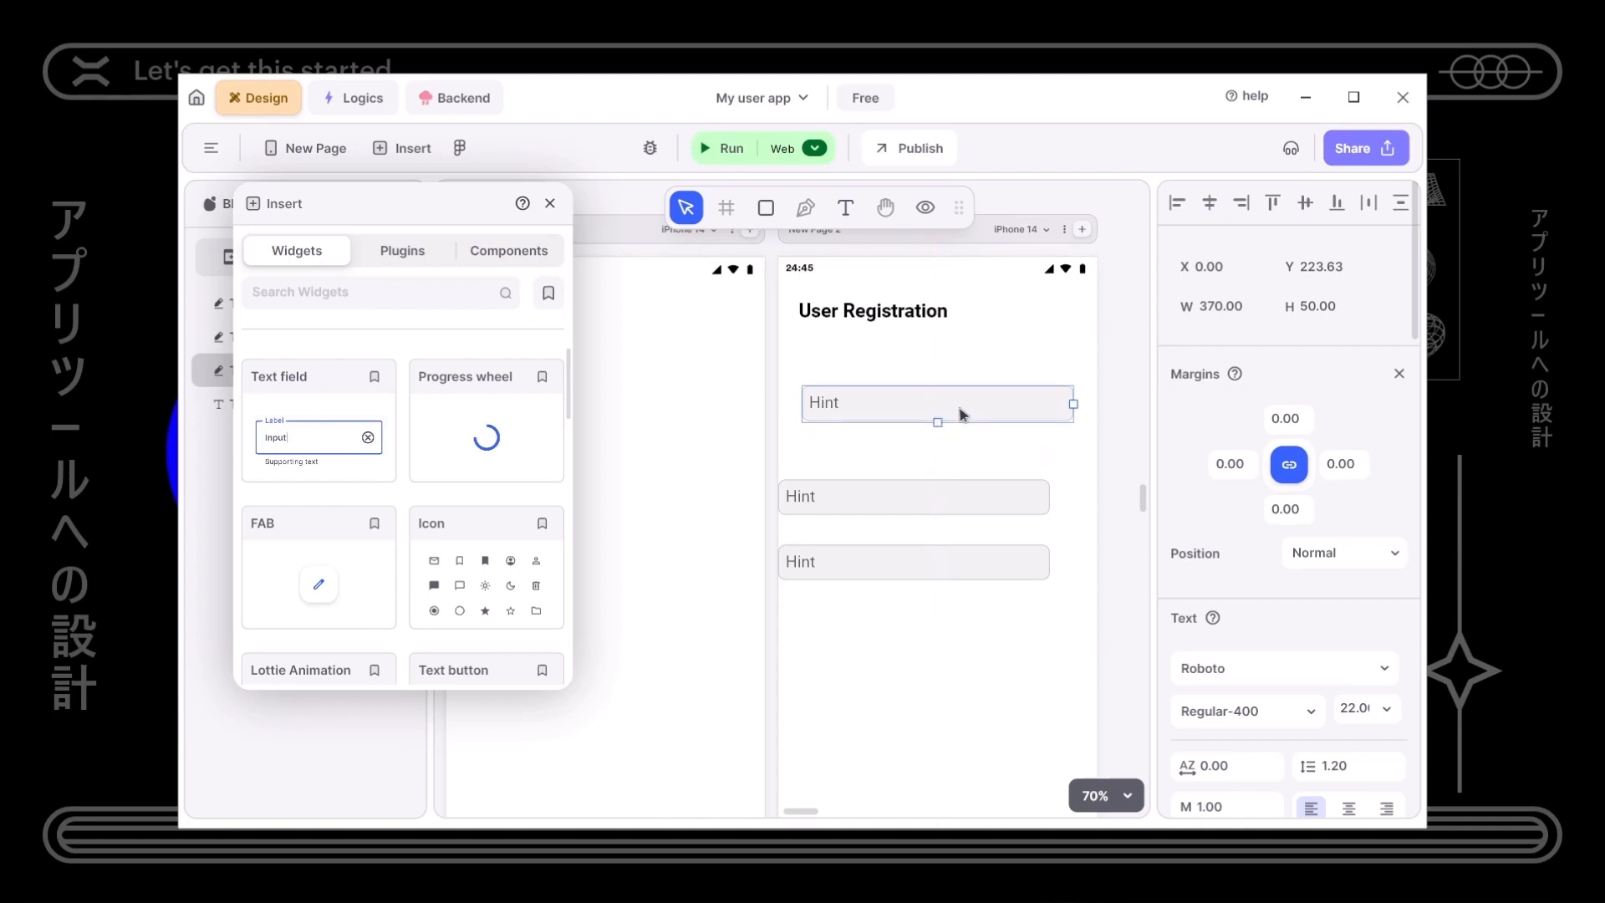
click(933, 509)
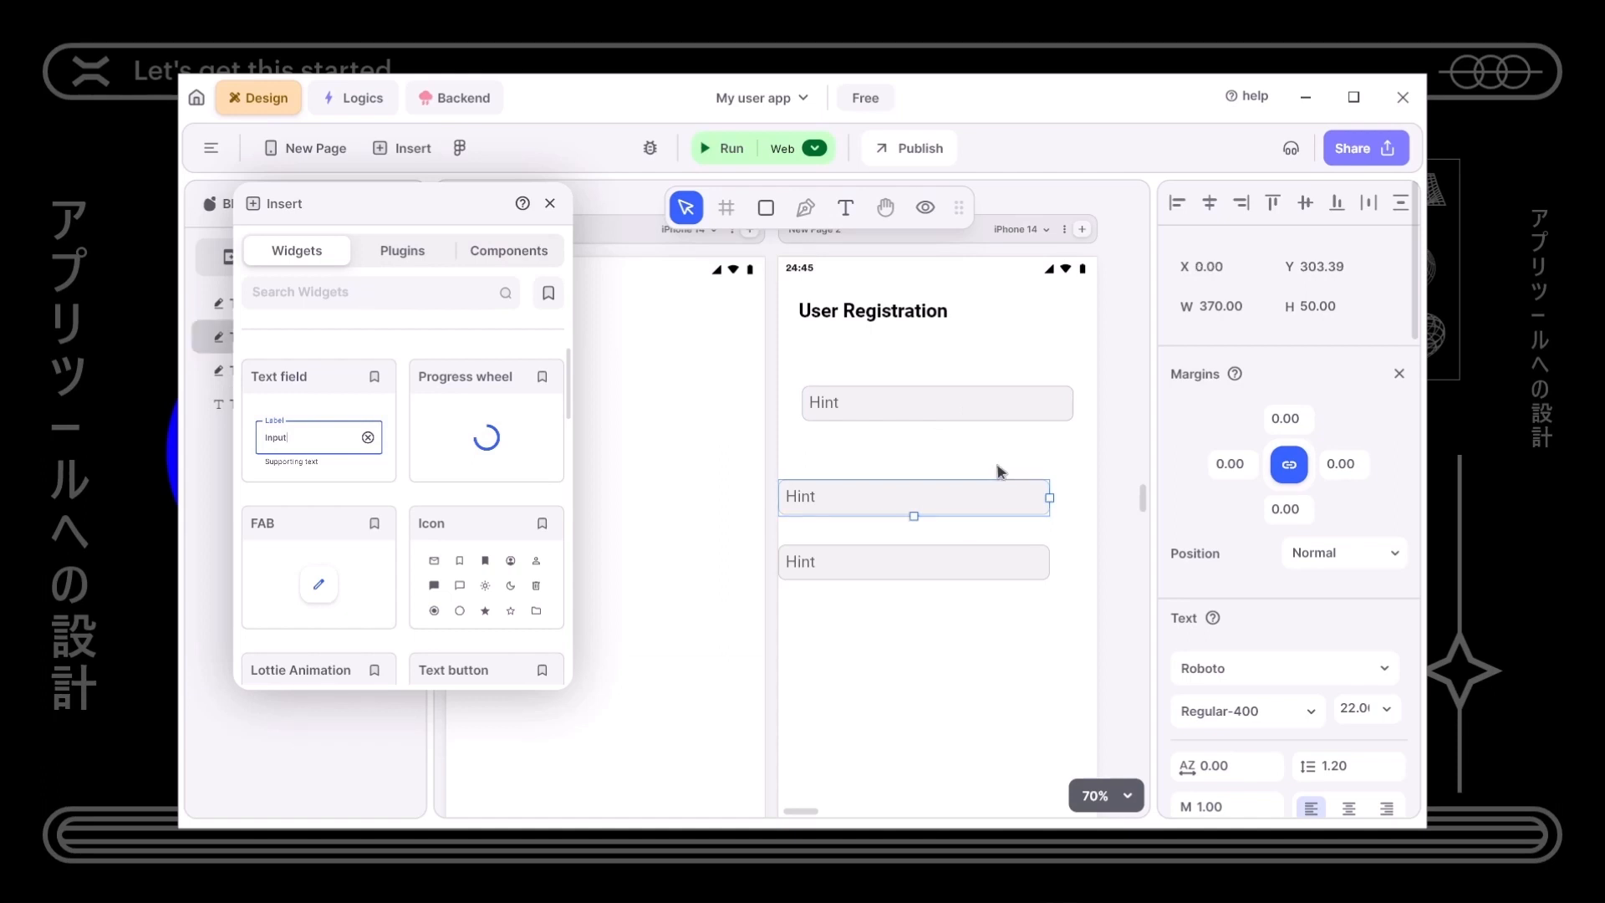
drag(989, 501, 1008, 473)
click(962, 577)
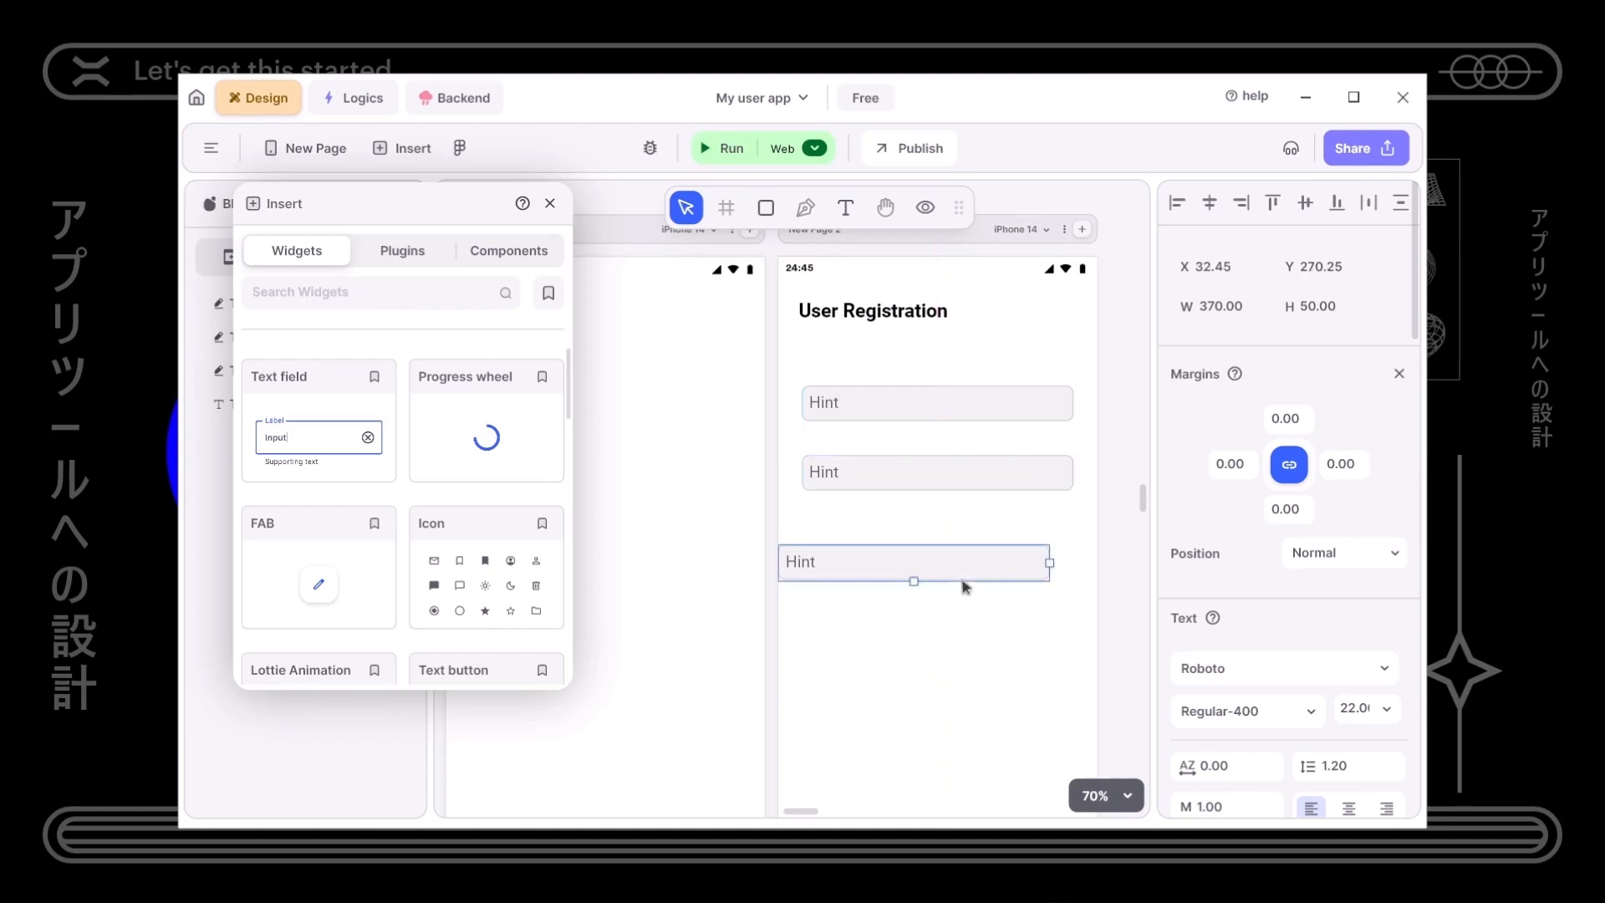
drag(964, 585, 993, 554)
- Fine-tune the field positions so the three are evenly spaced
key(Up)
key(Up)
key(Up)
key(Up)
key(Up)
key(Up)
key(Up)
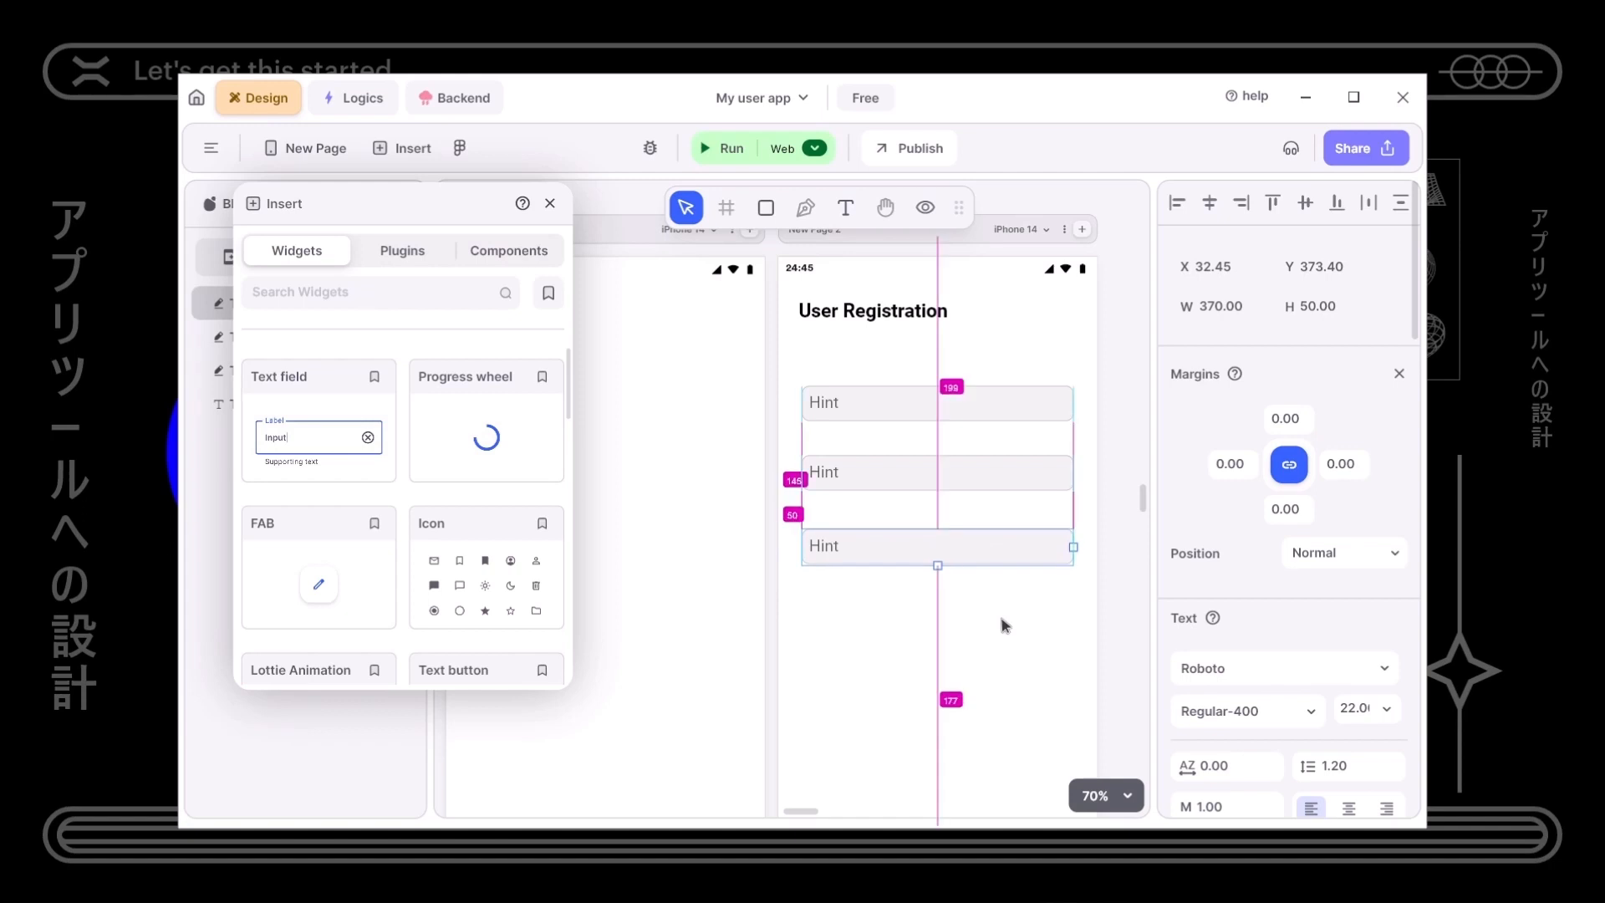
click(1000, 615)
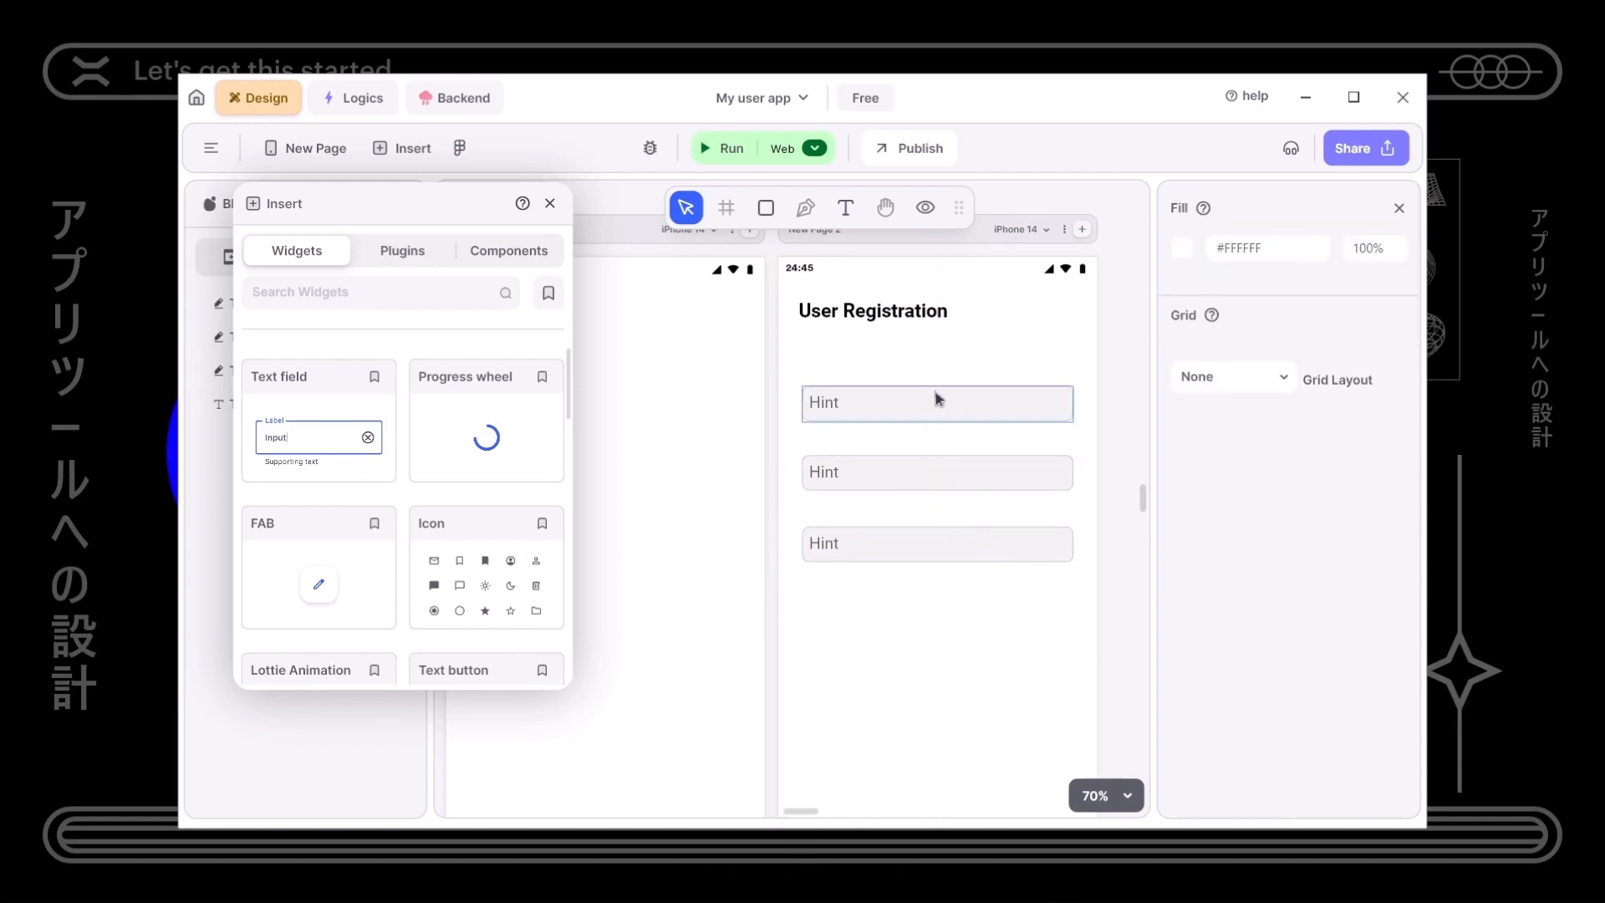
drag(943, 499, 942, 487)
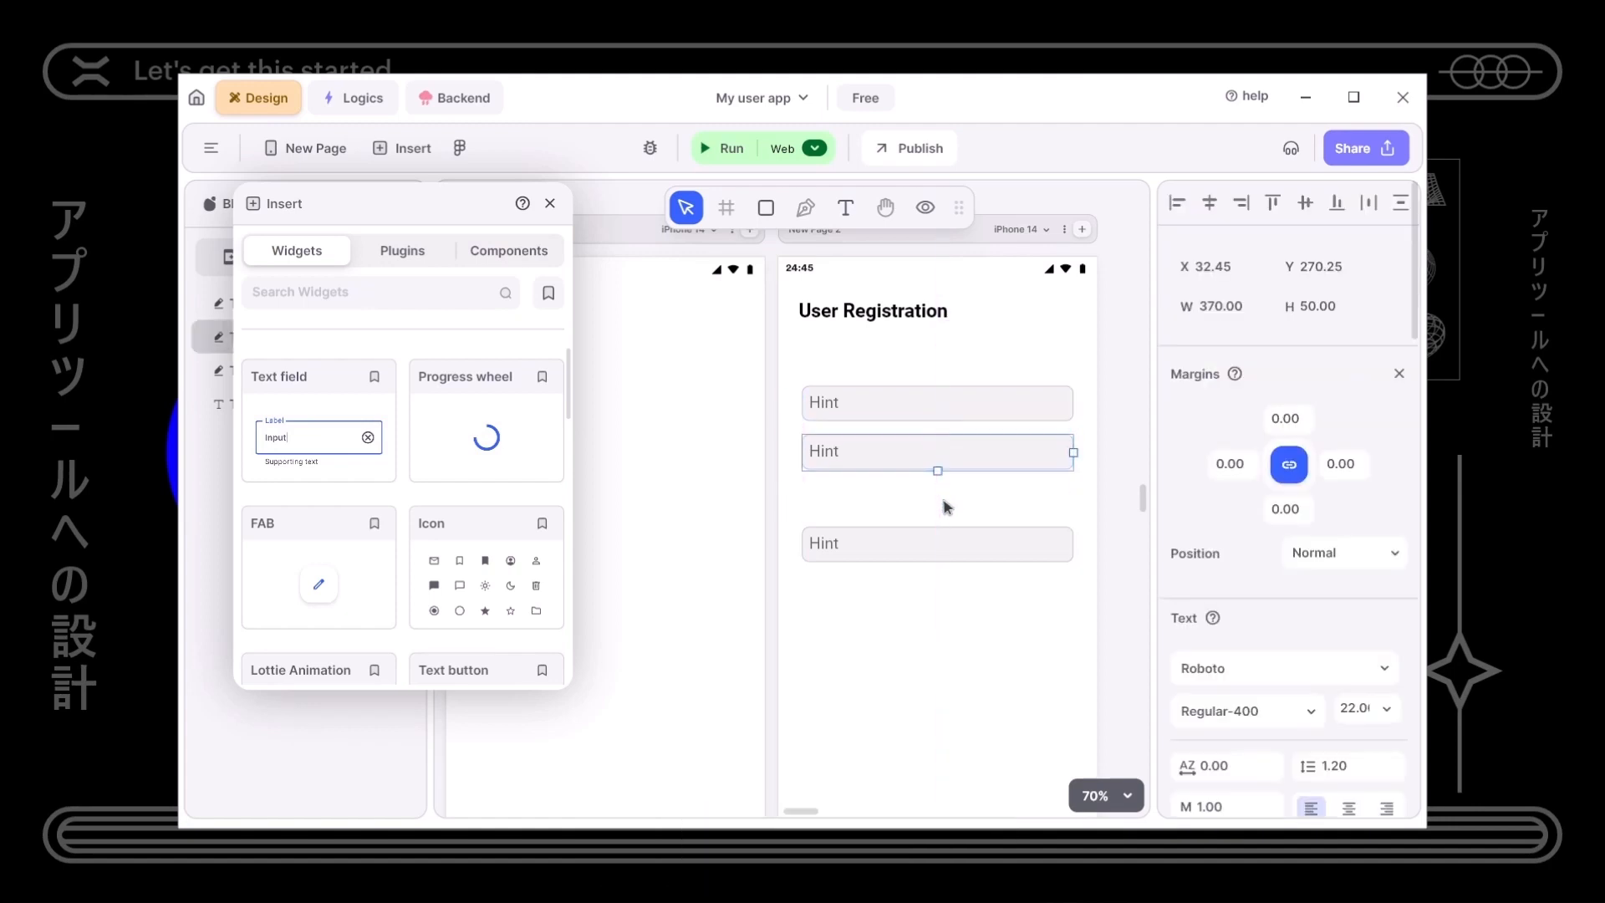
click(943, 537)
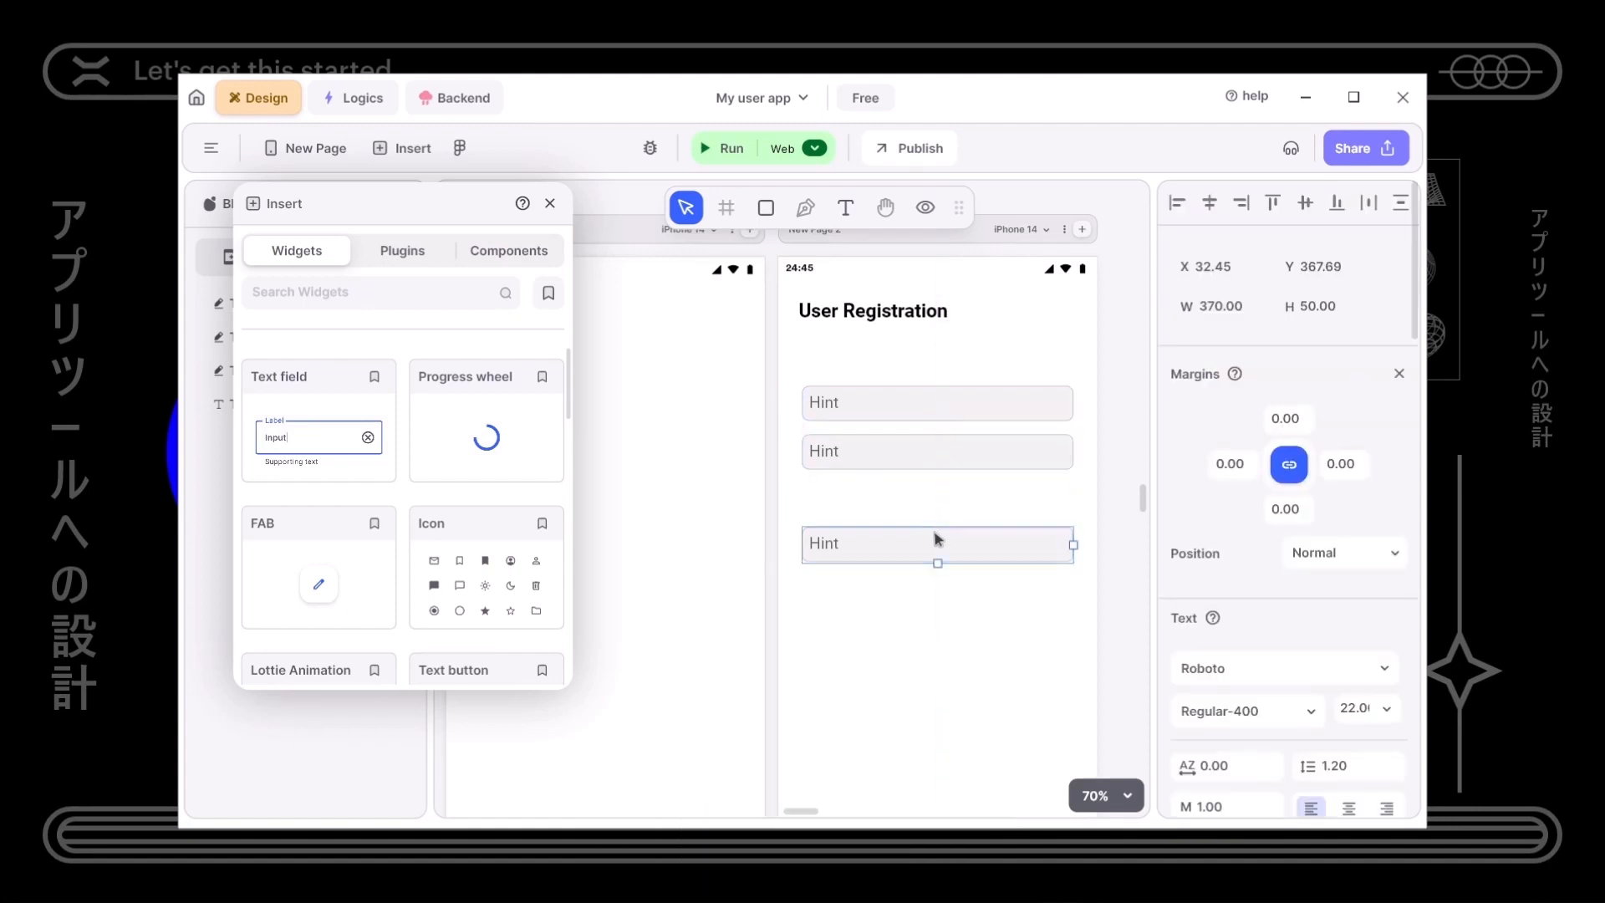
key(Up)
key(Up)
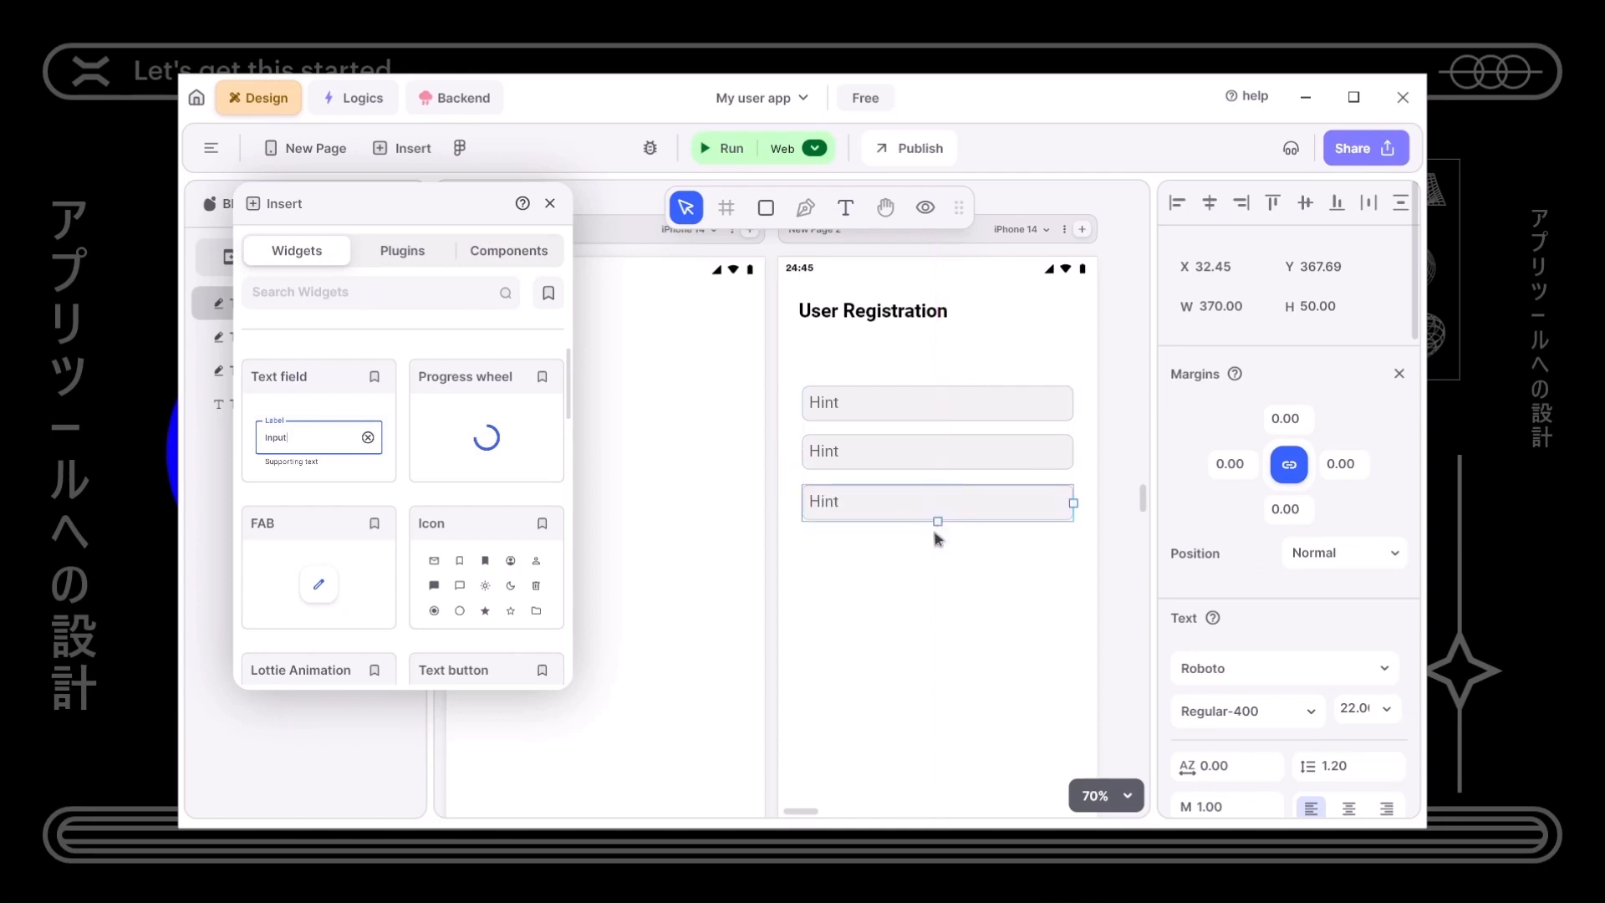
click(984, 724)
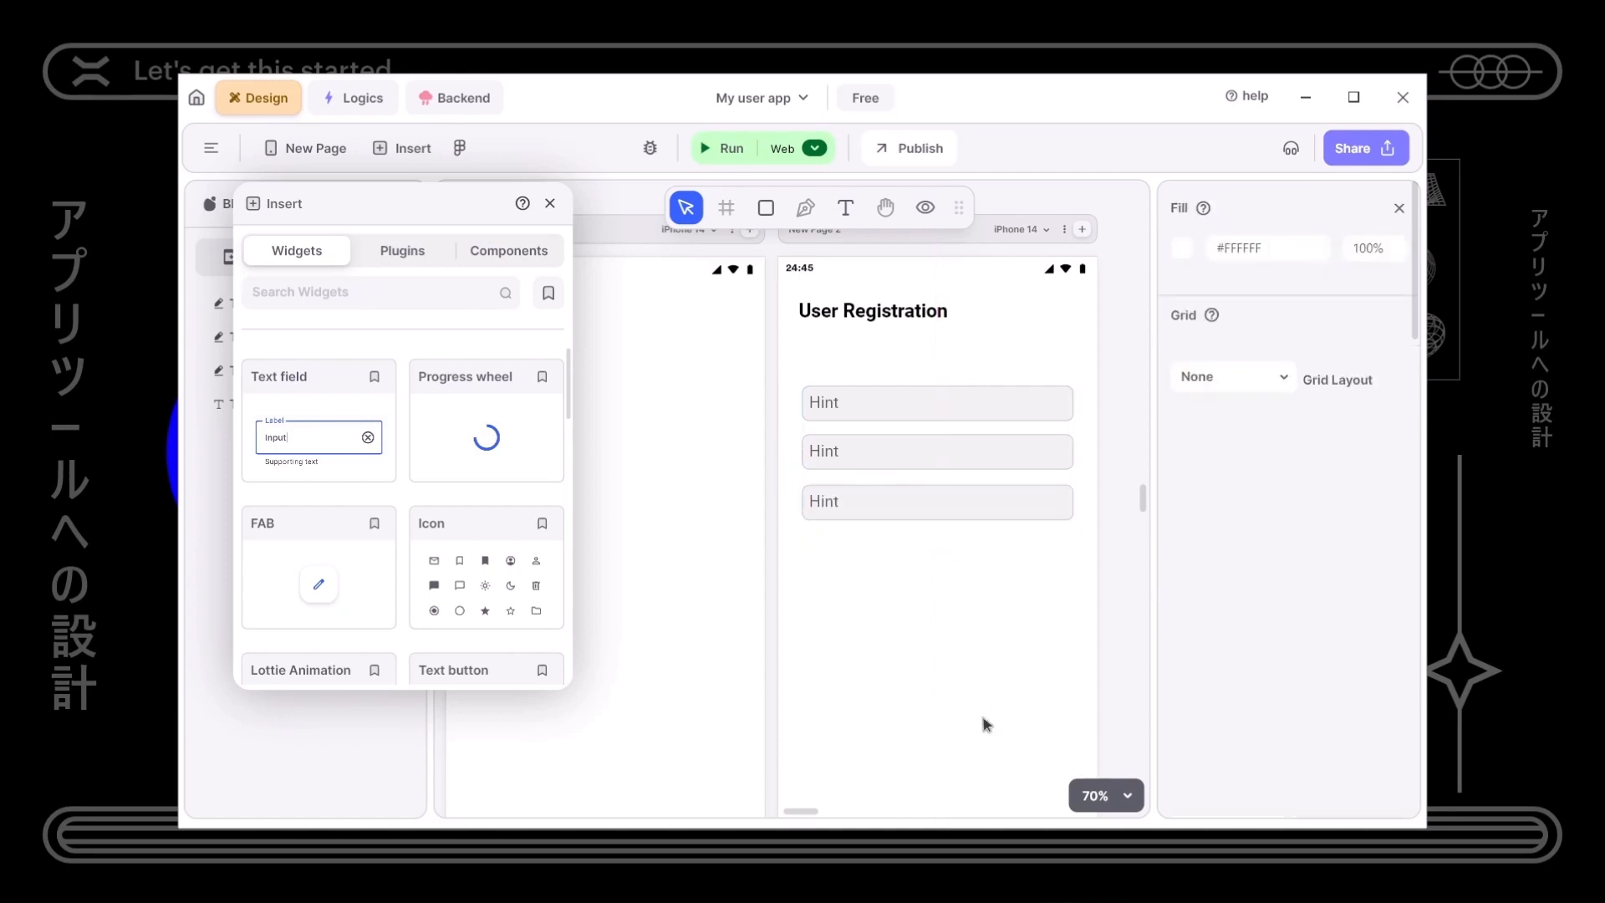
click(932, 409)
- Change the first two fields' hints to Name and Email
scroll(1266, 668, down, 4)
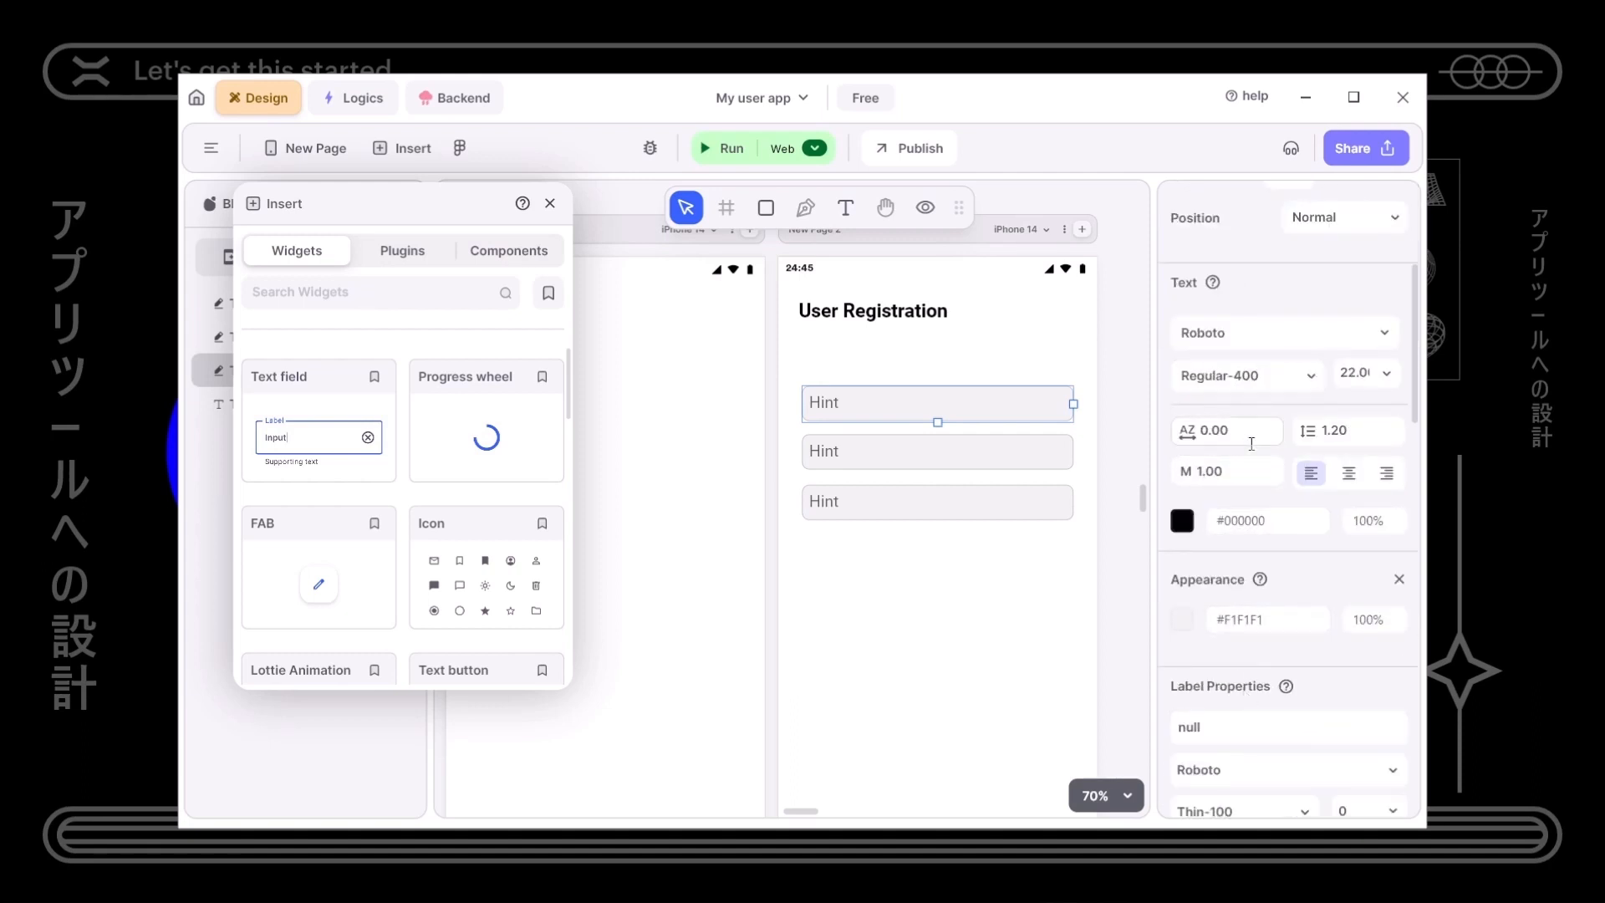
scroll(1275, 717, down, 6)
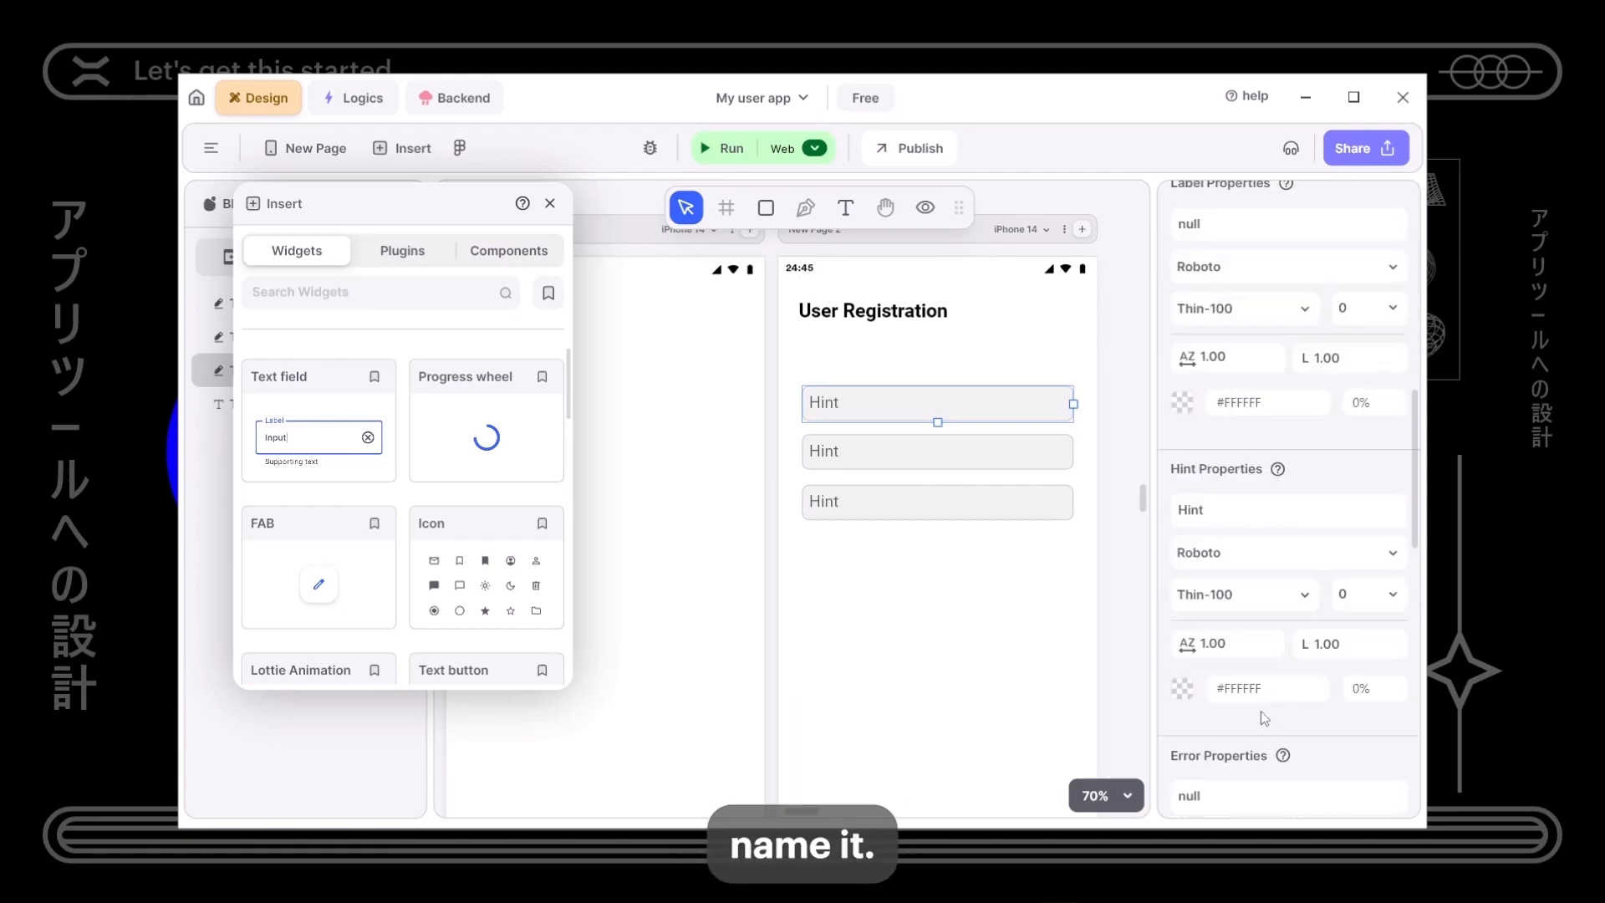
click(1223, 512)
key(BackSpace)
key(BackSpace)
key(BackSpace)
key(BackSpace)
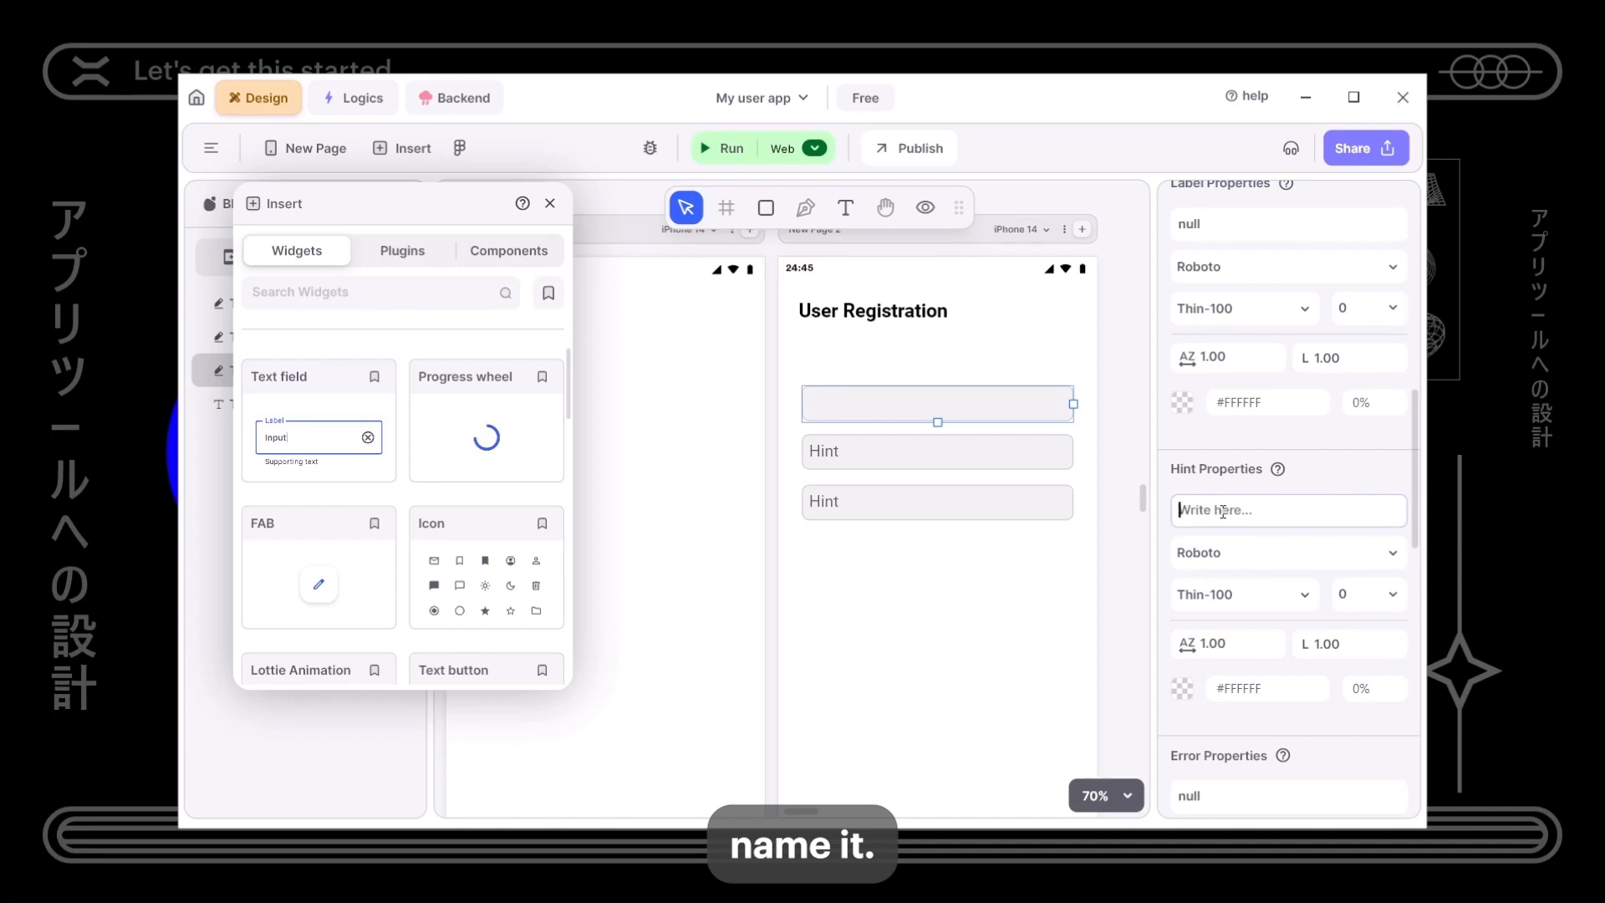
text(Name)
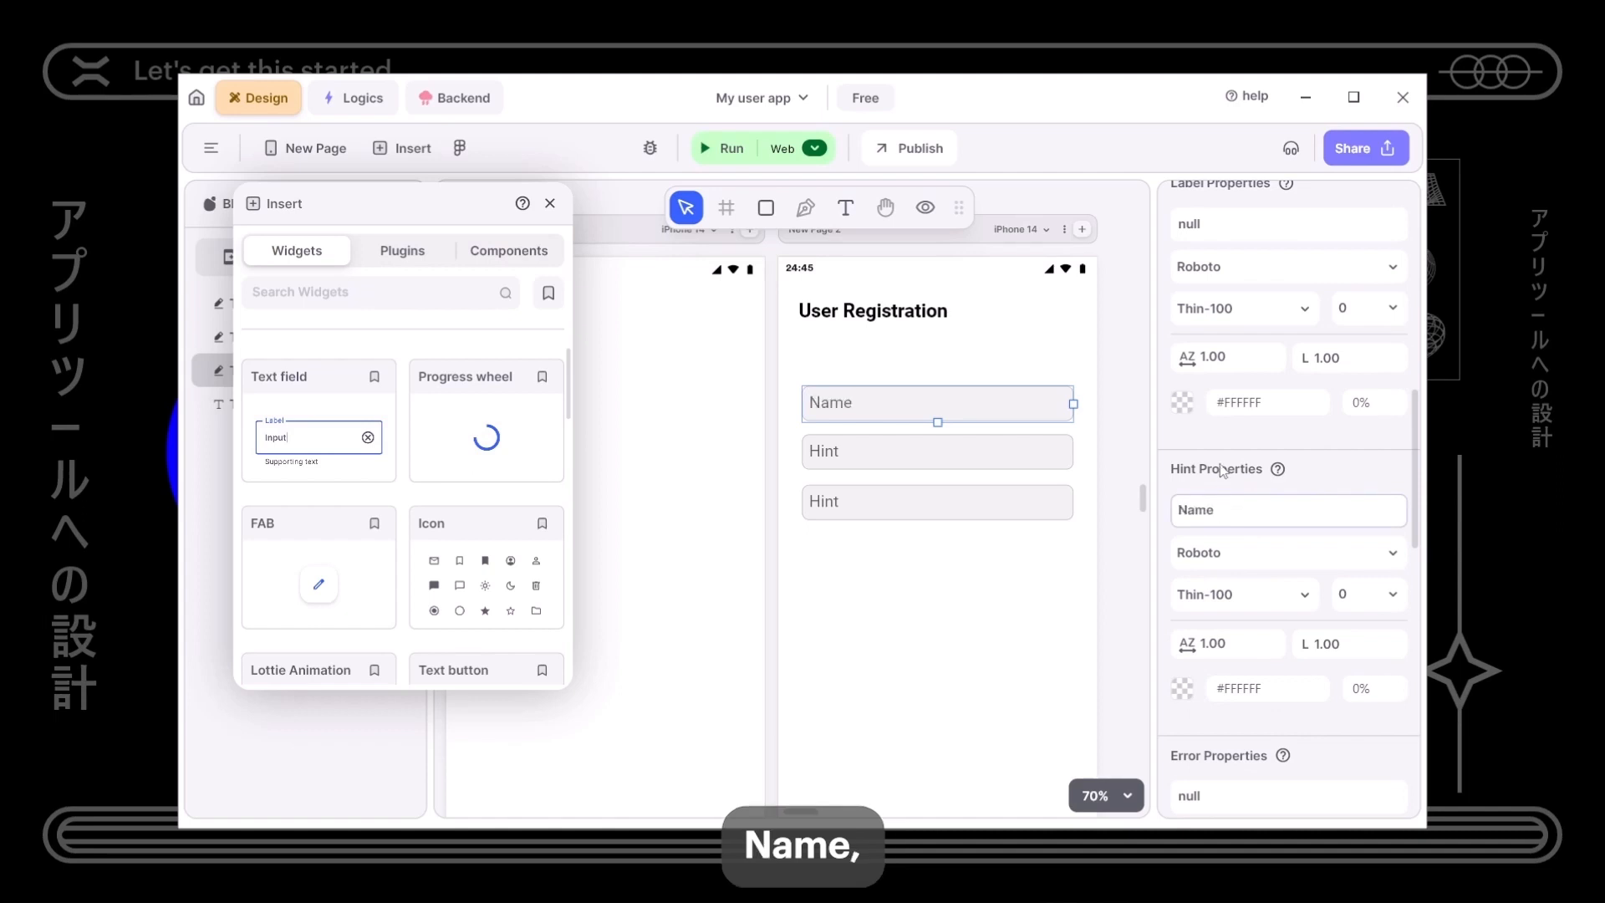
click(961, 449)
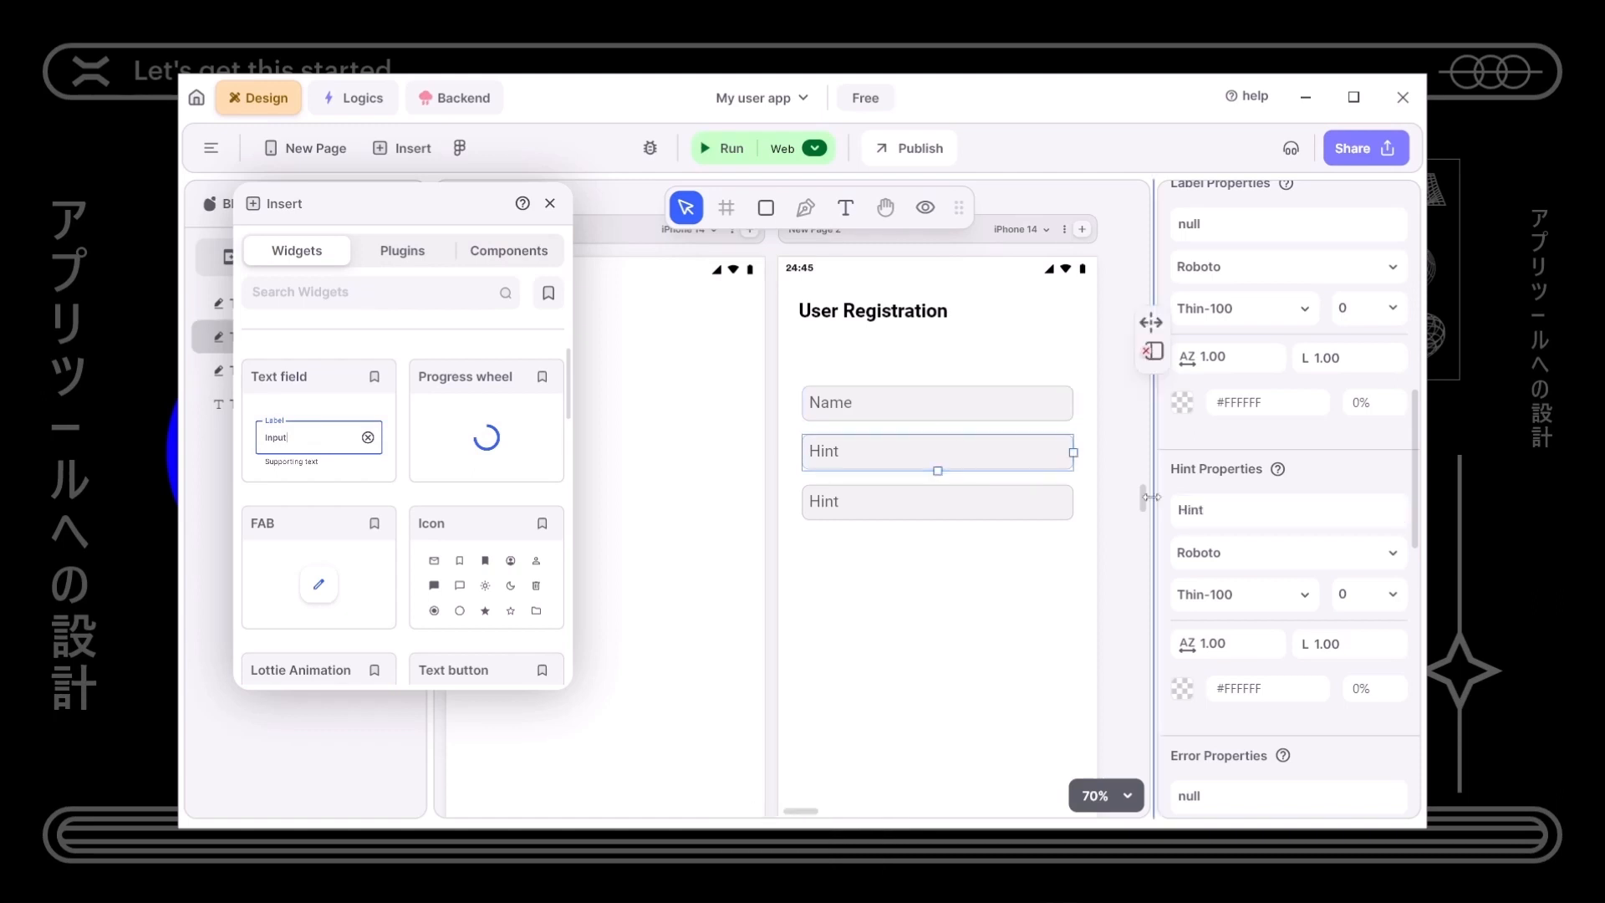
double_click(1196, 510)
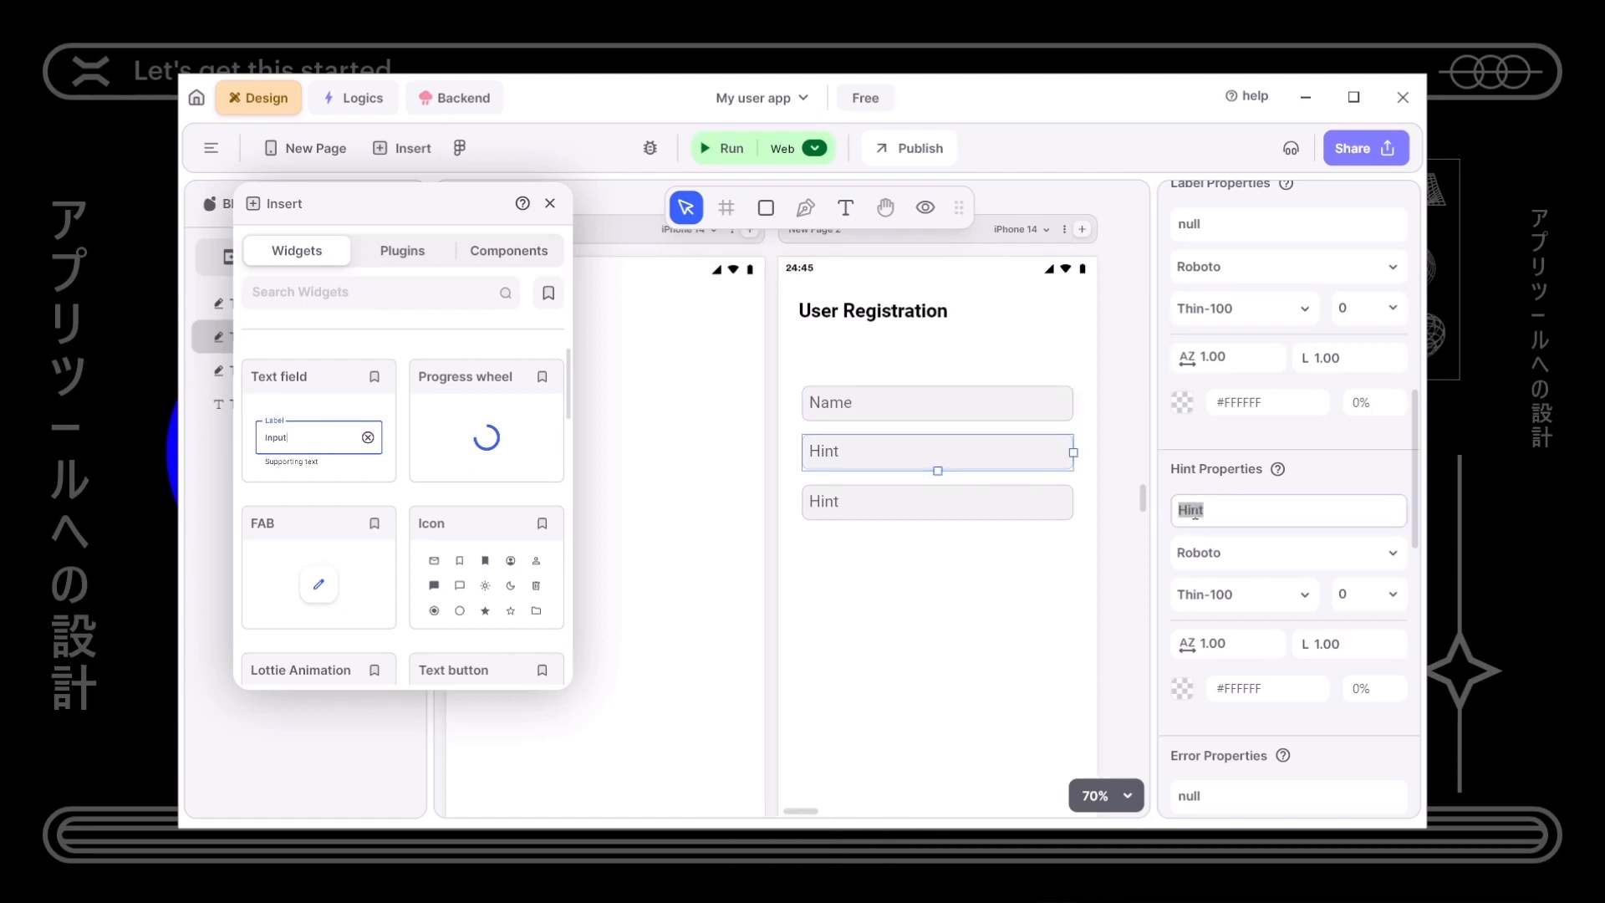
text(Email)
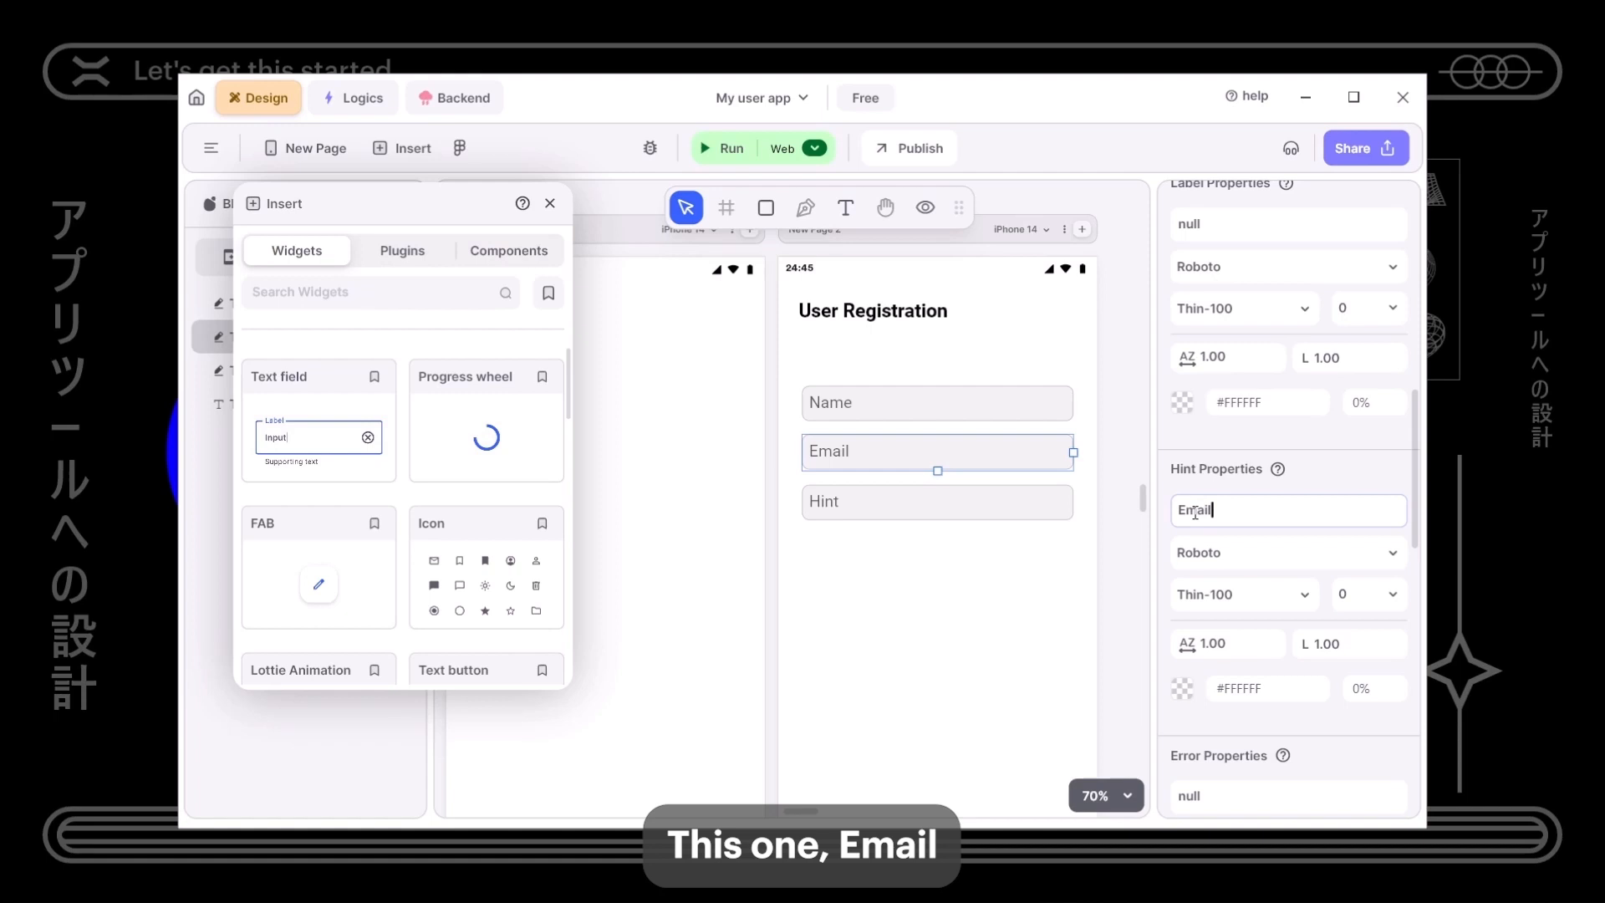
- Change the third field's hint to New Password
click(905, 503)
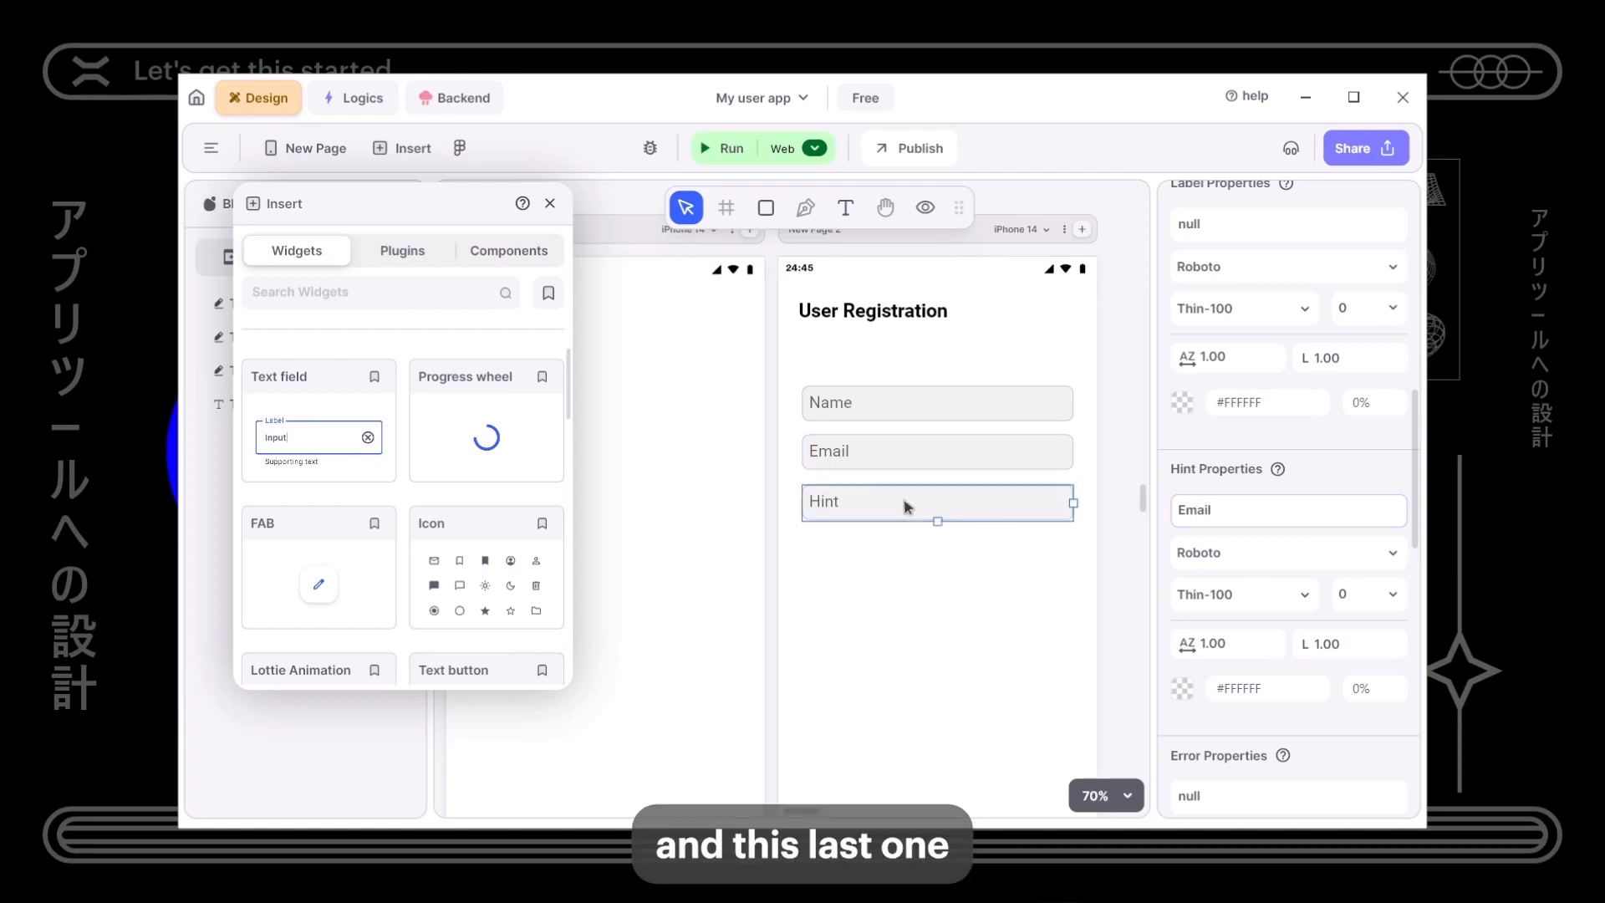
double_click(1197, 510)
text(Passwor)
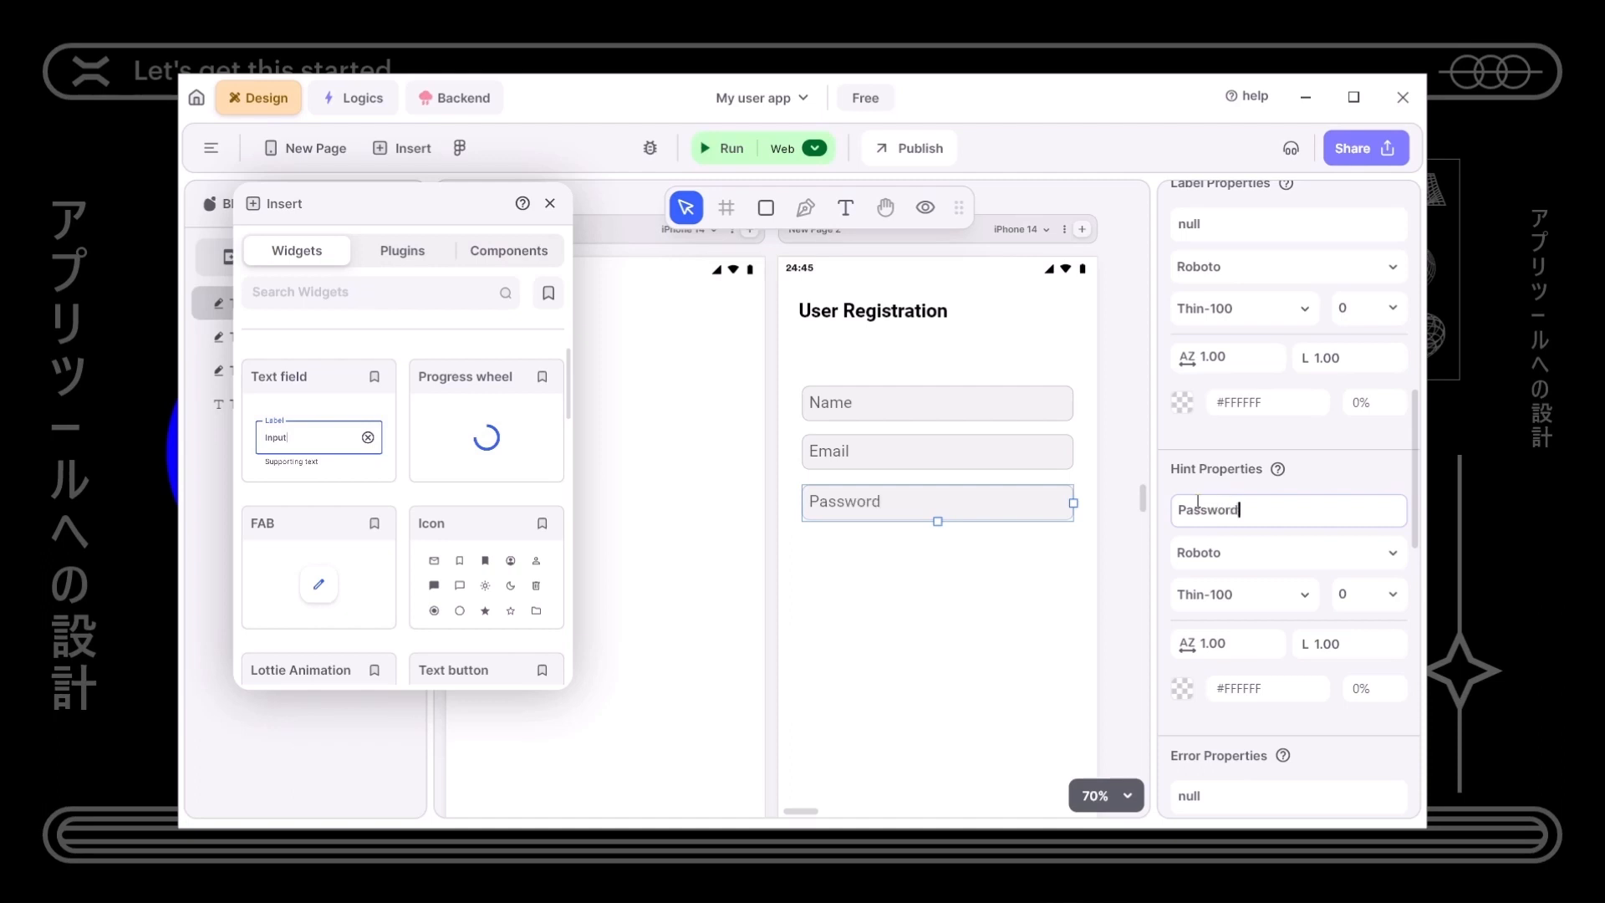
text(d)
click(1085, 560)
click(1043, 507)
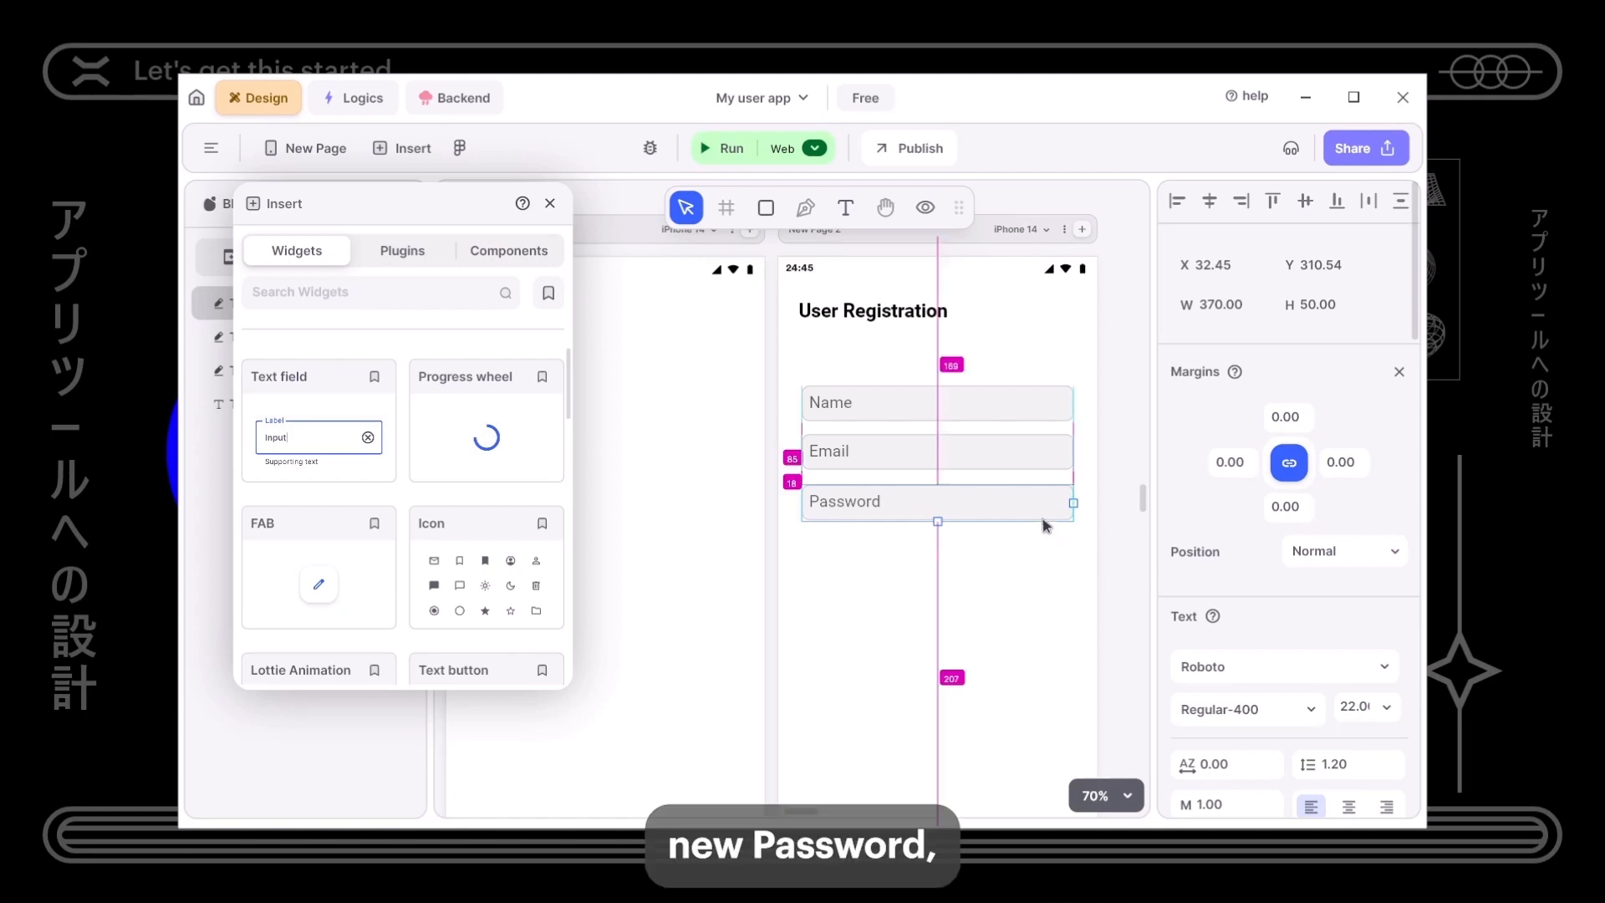
scroll(1207, 638, down, 6)
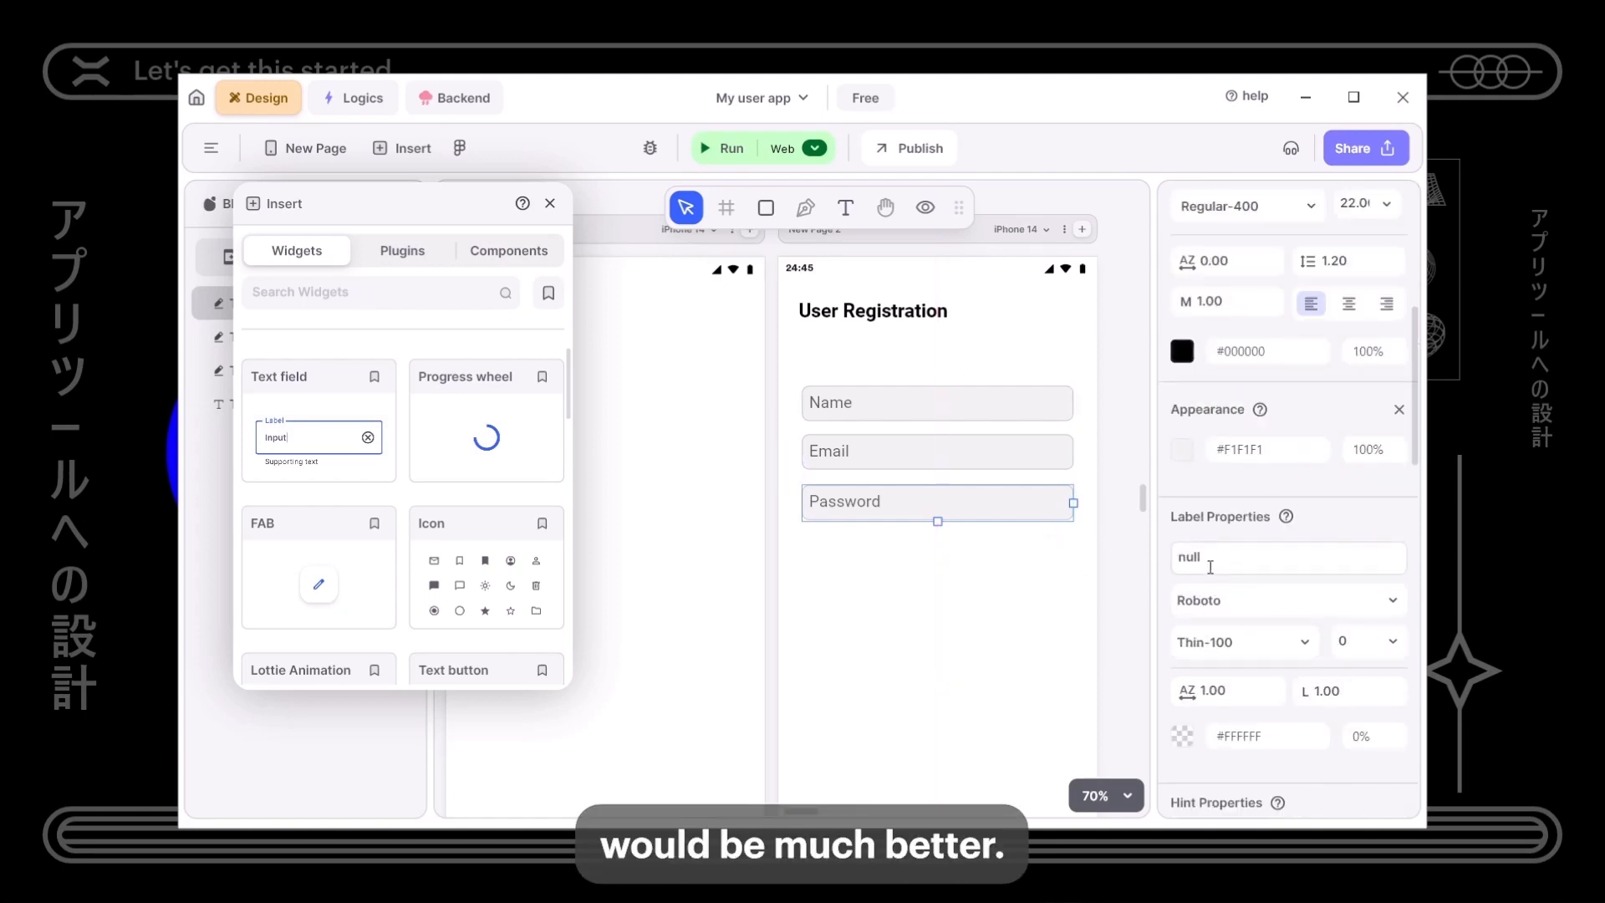
scroll(1205, 577, down, 5)
double_click(1195, 430)
key(Home)
text(New)
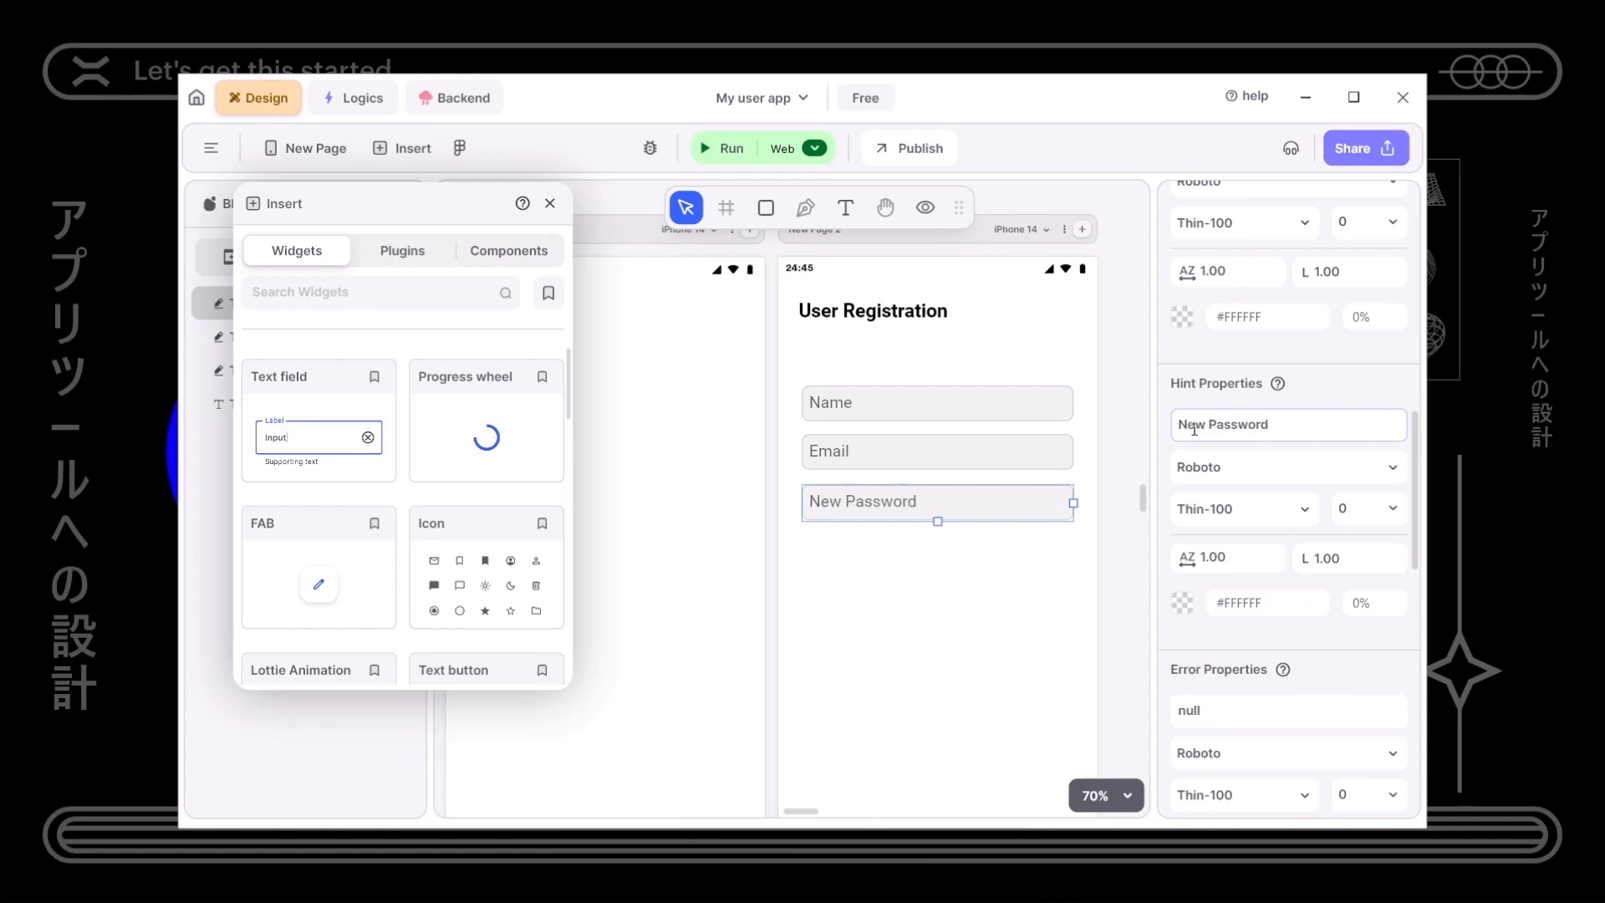
click(827, 547)
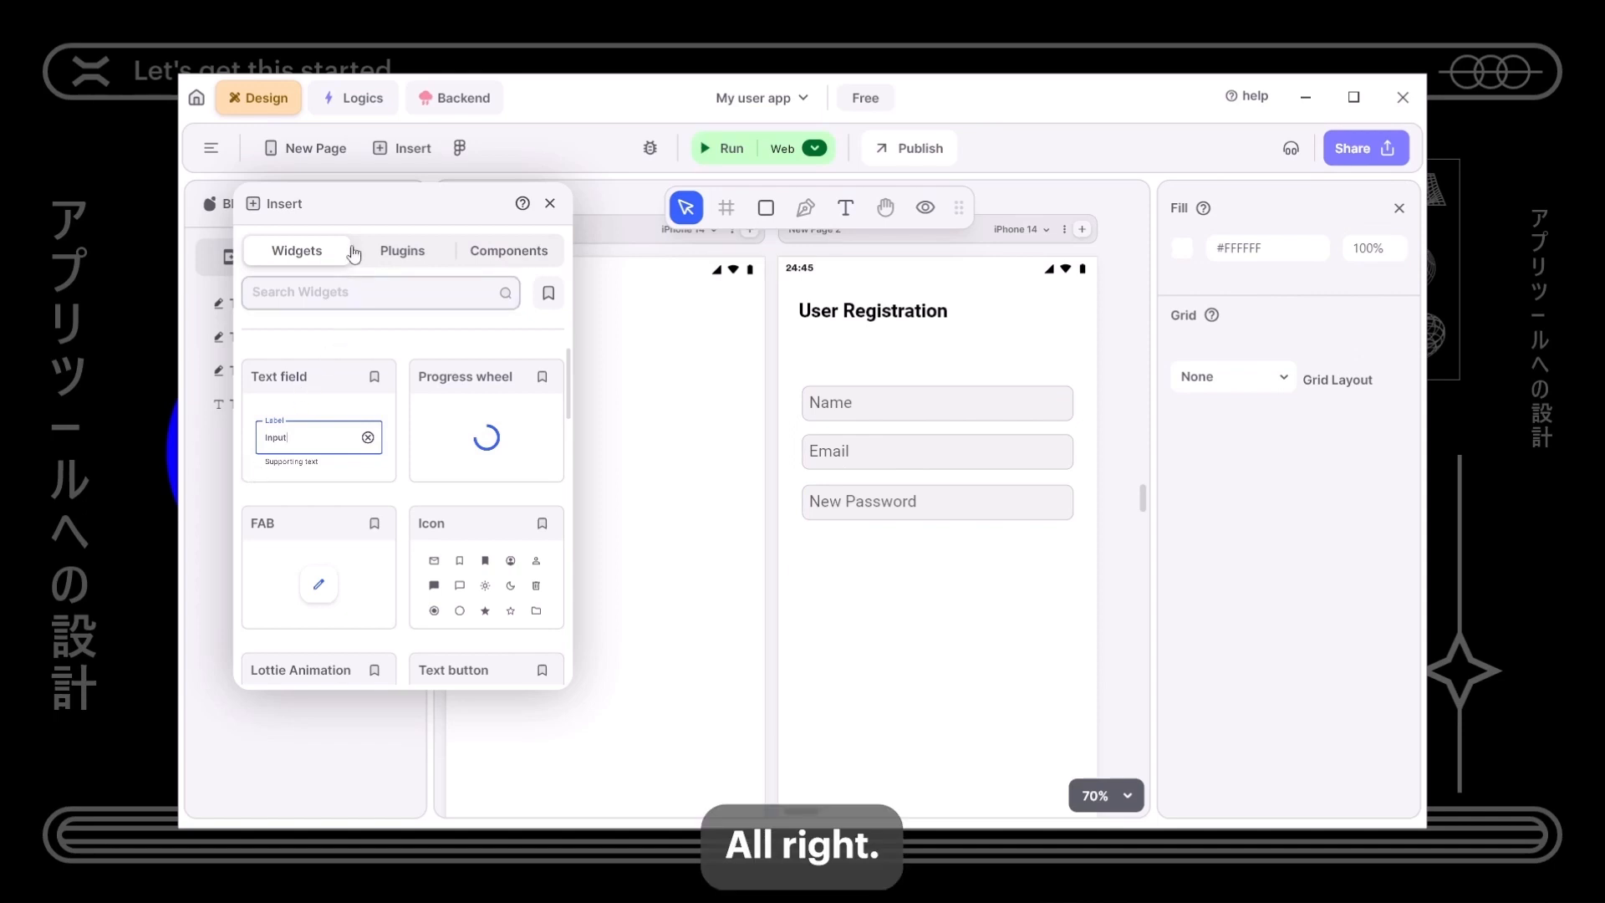
- Add a Text button under the fields, move it up, and label it Register
scroll(397, 389, down, 3)
drag(513, 478, 947, 607)
double_click(1247, 707)
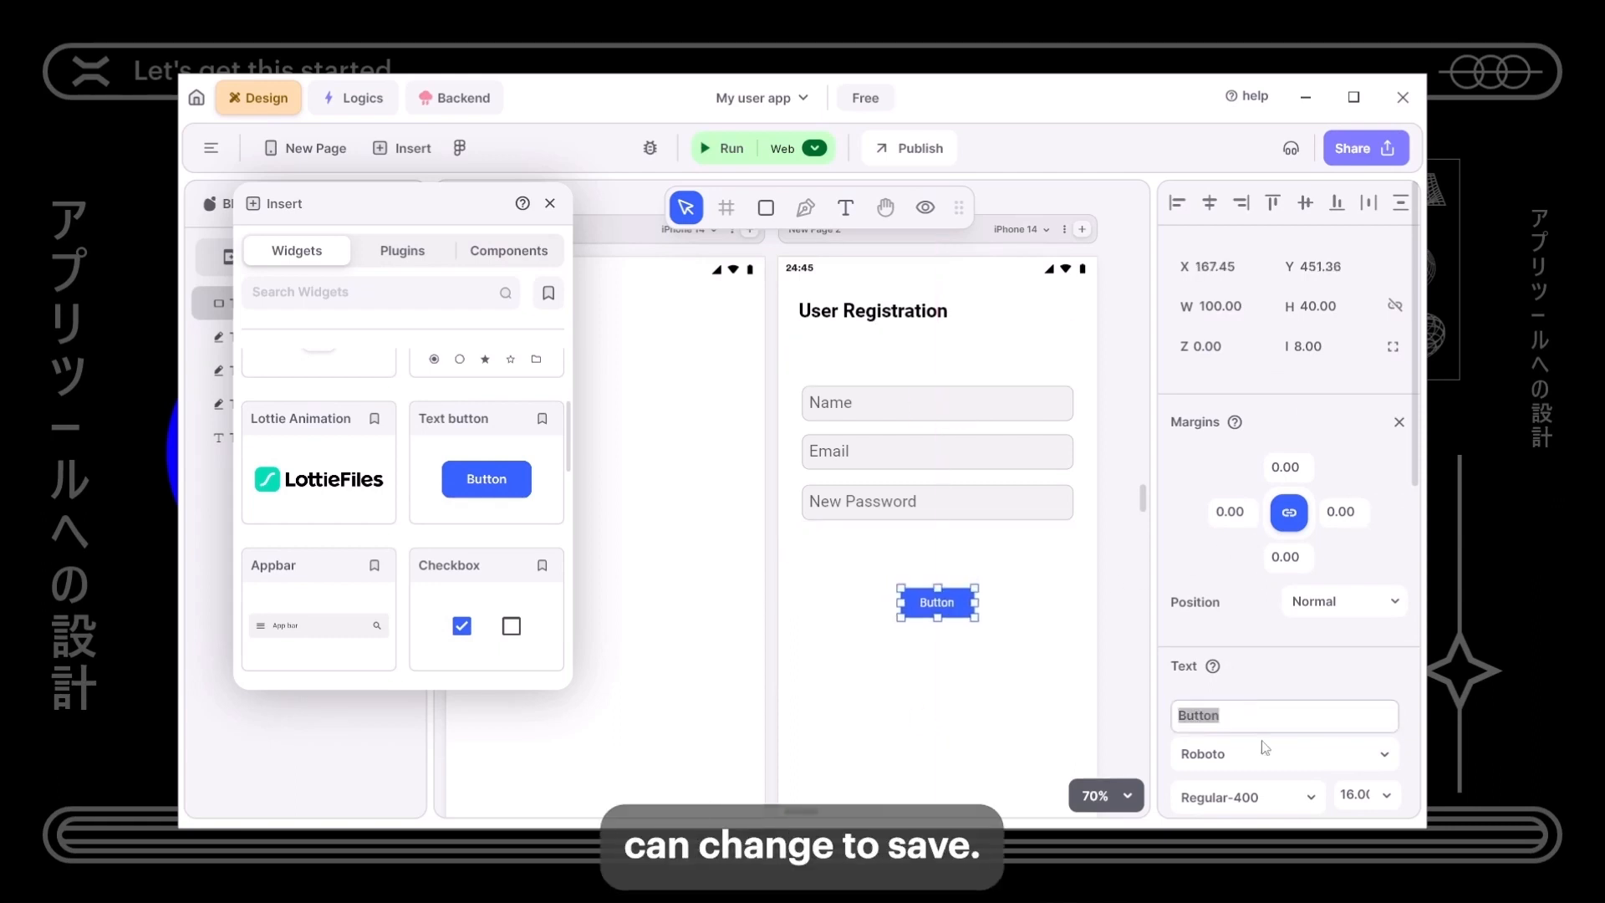
text(Save)
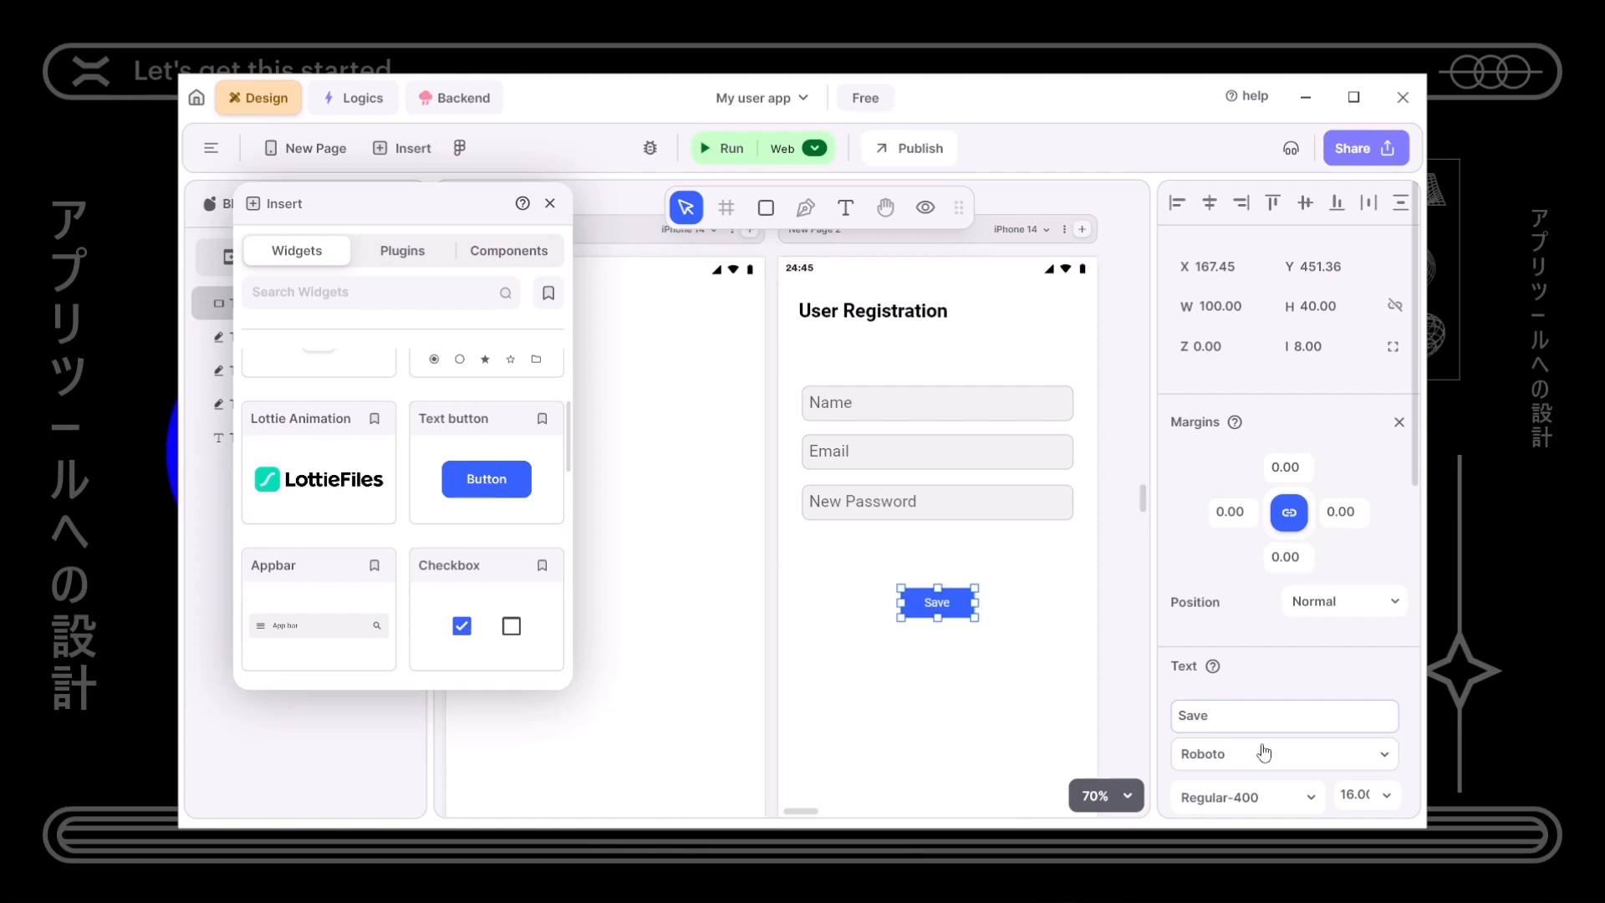
click(984, 693)
click(968, 611)
drag(968, 611, 968, 577)
double_click(1247, 726)
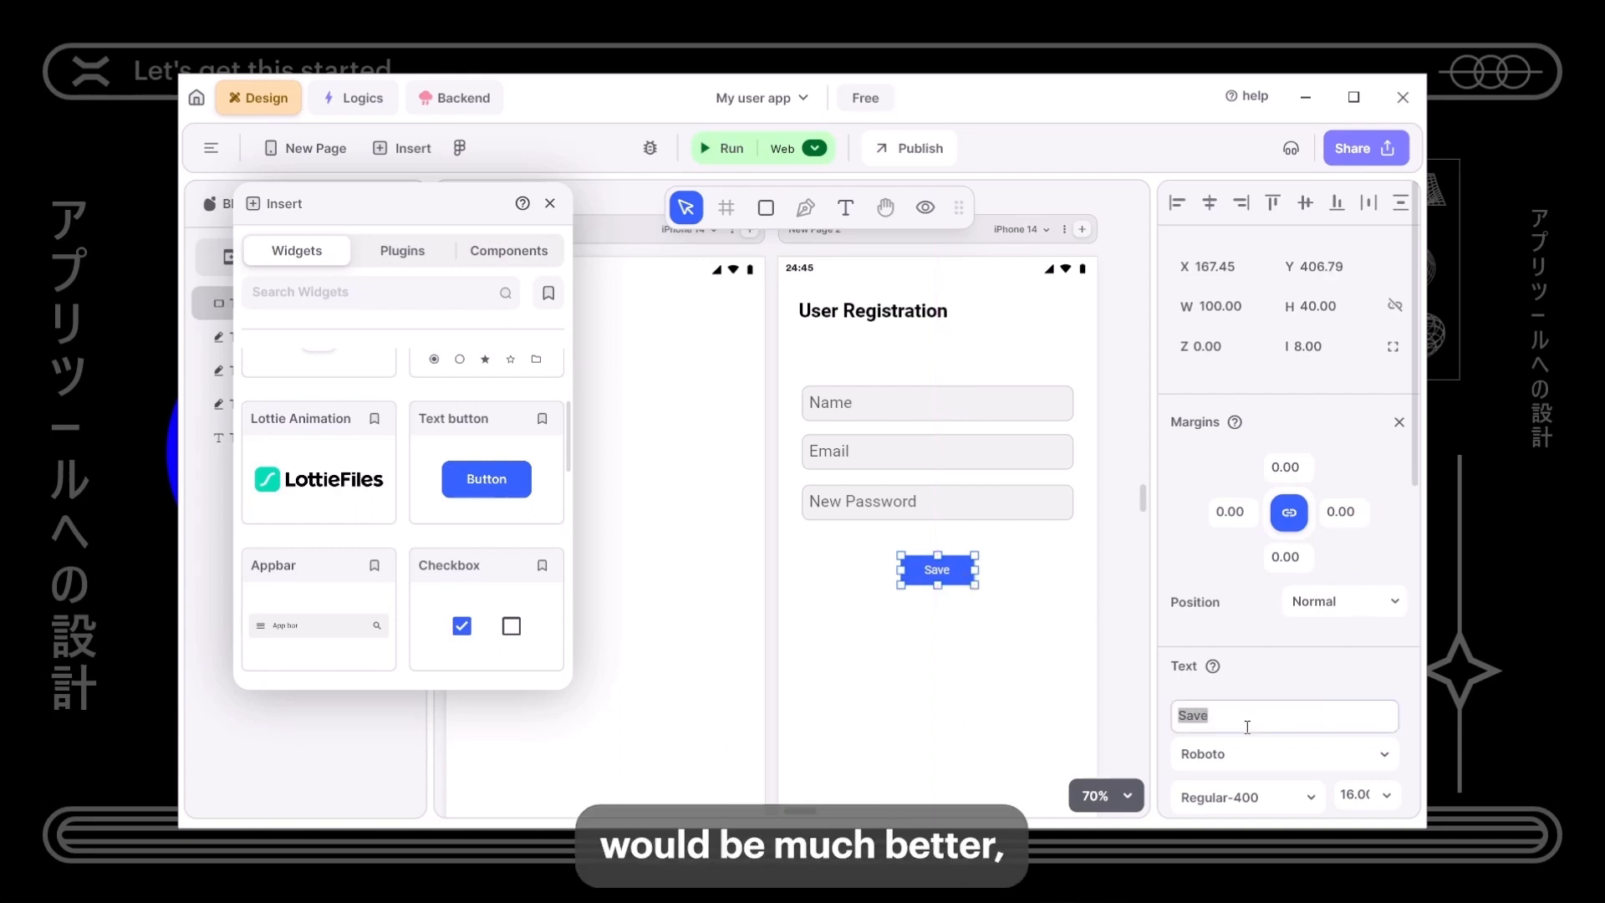
text(Register)
click(1005, 674)
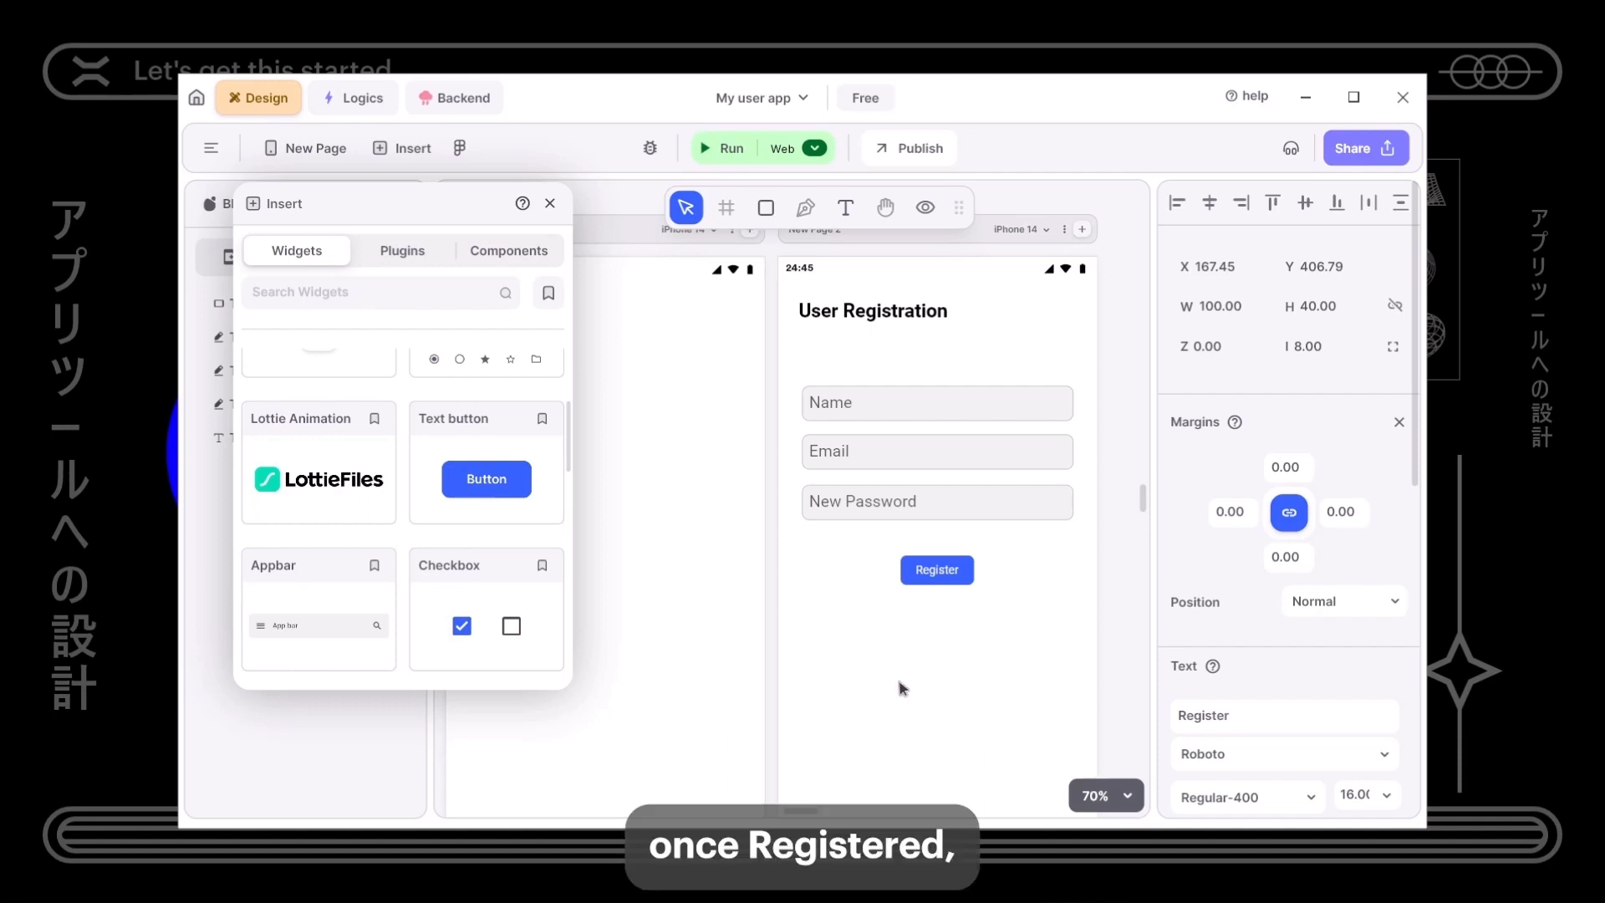
drag(887, 663, 848, 640)
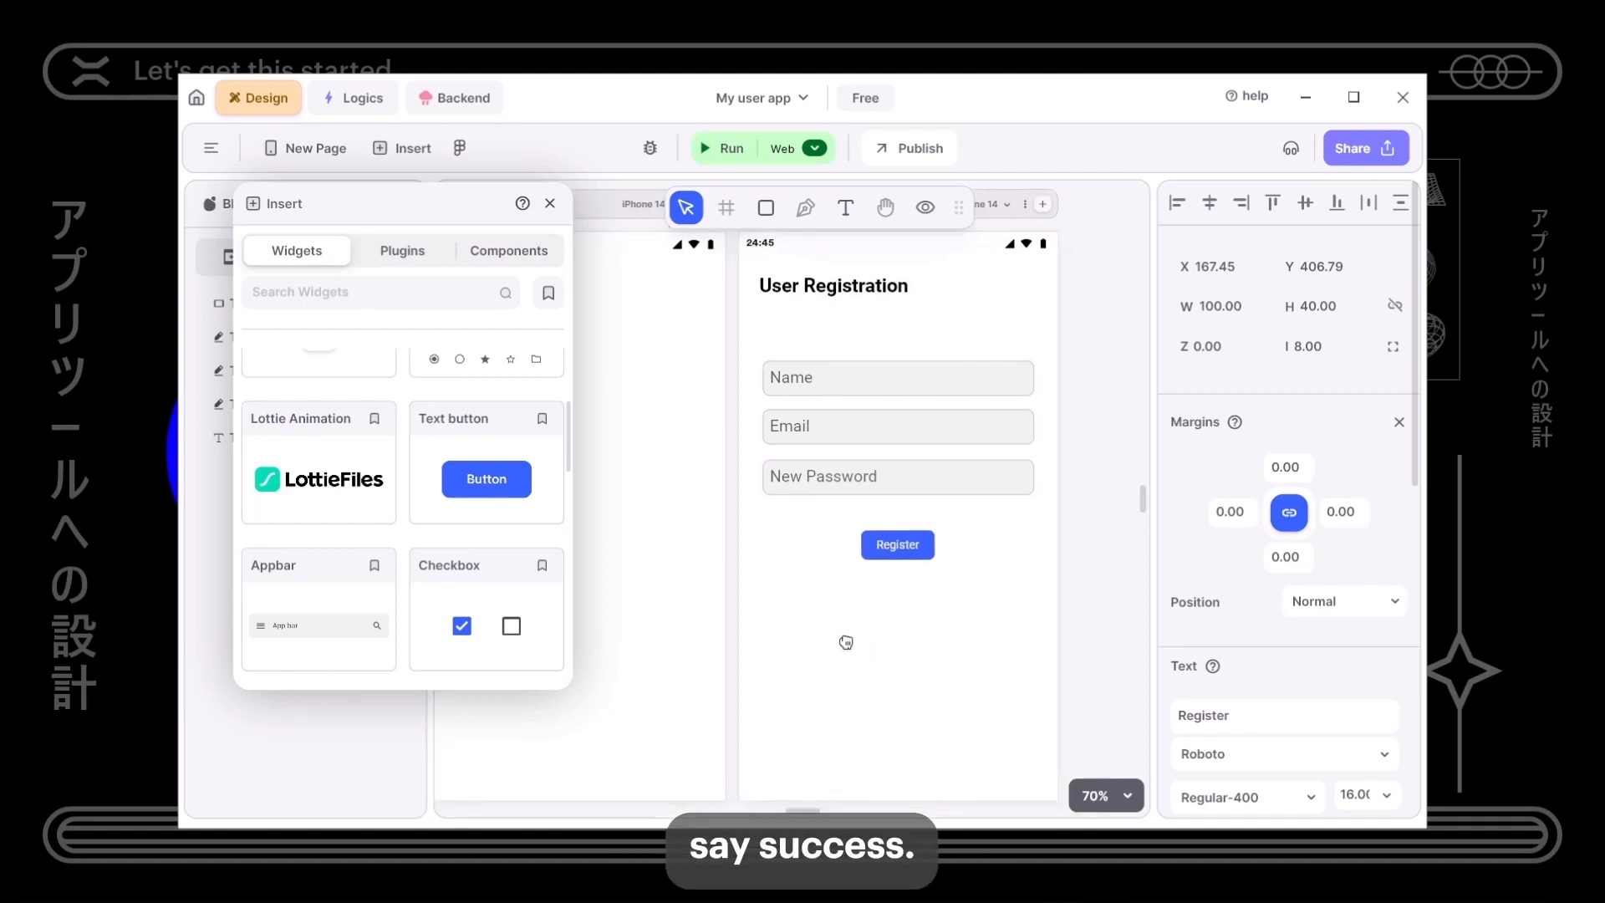
- Add 'User successfully registered.' below Register and shrink it to size 16
click(550, 205)
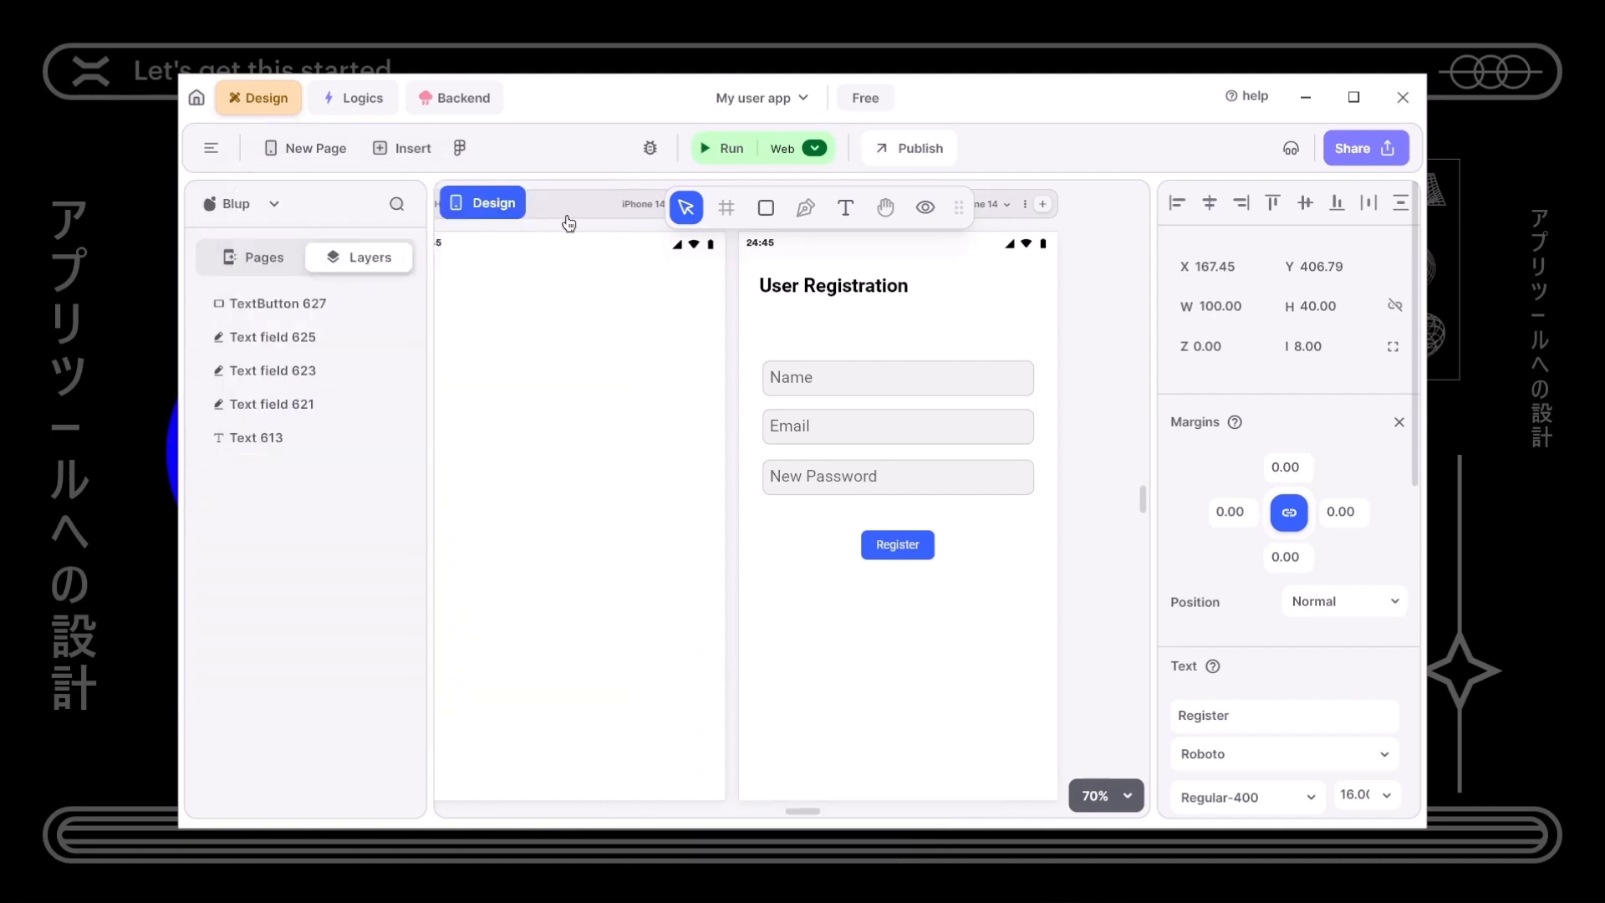
click(845, 208)
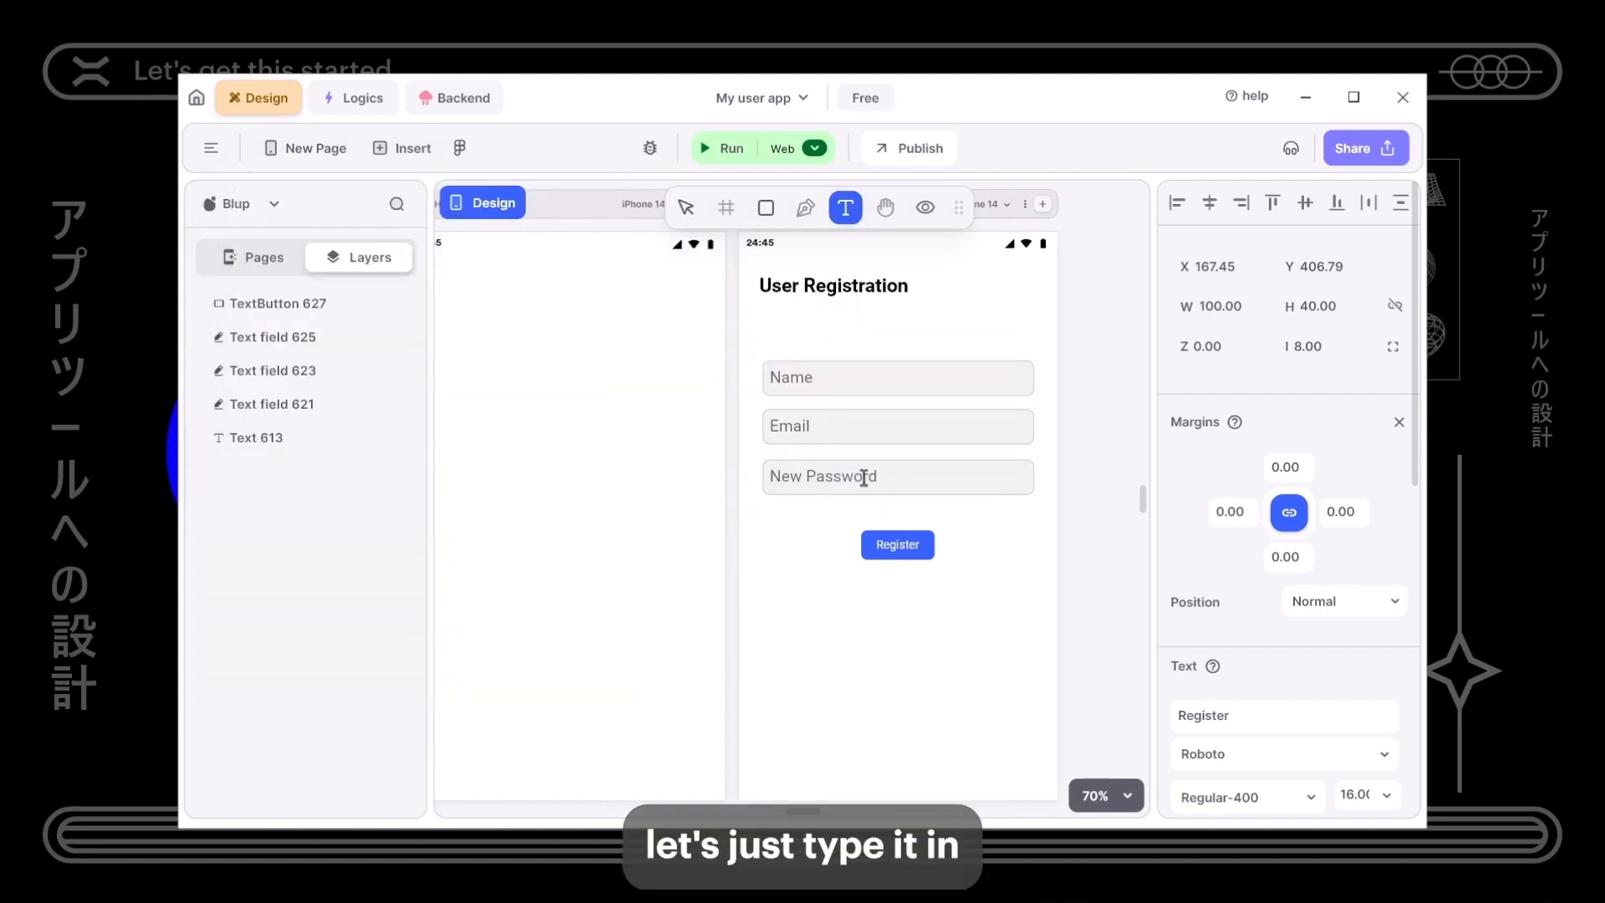
click(851, 599)
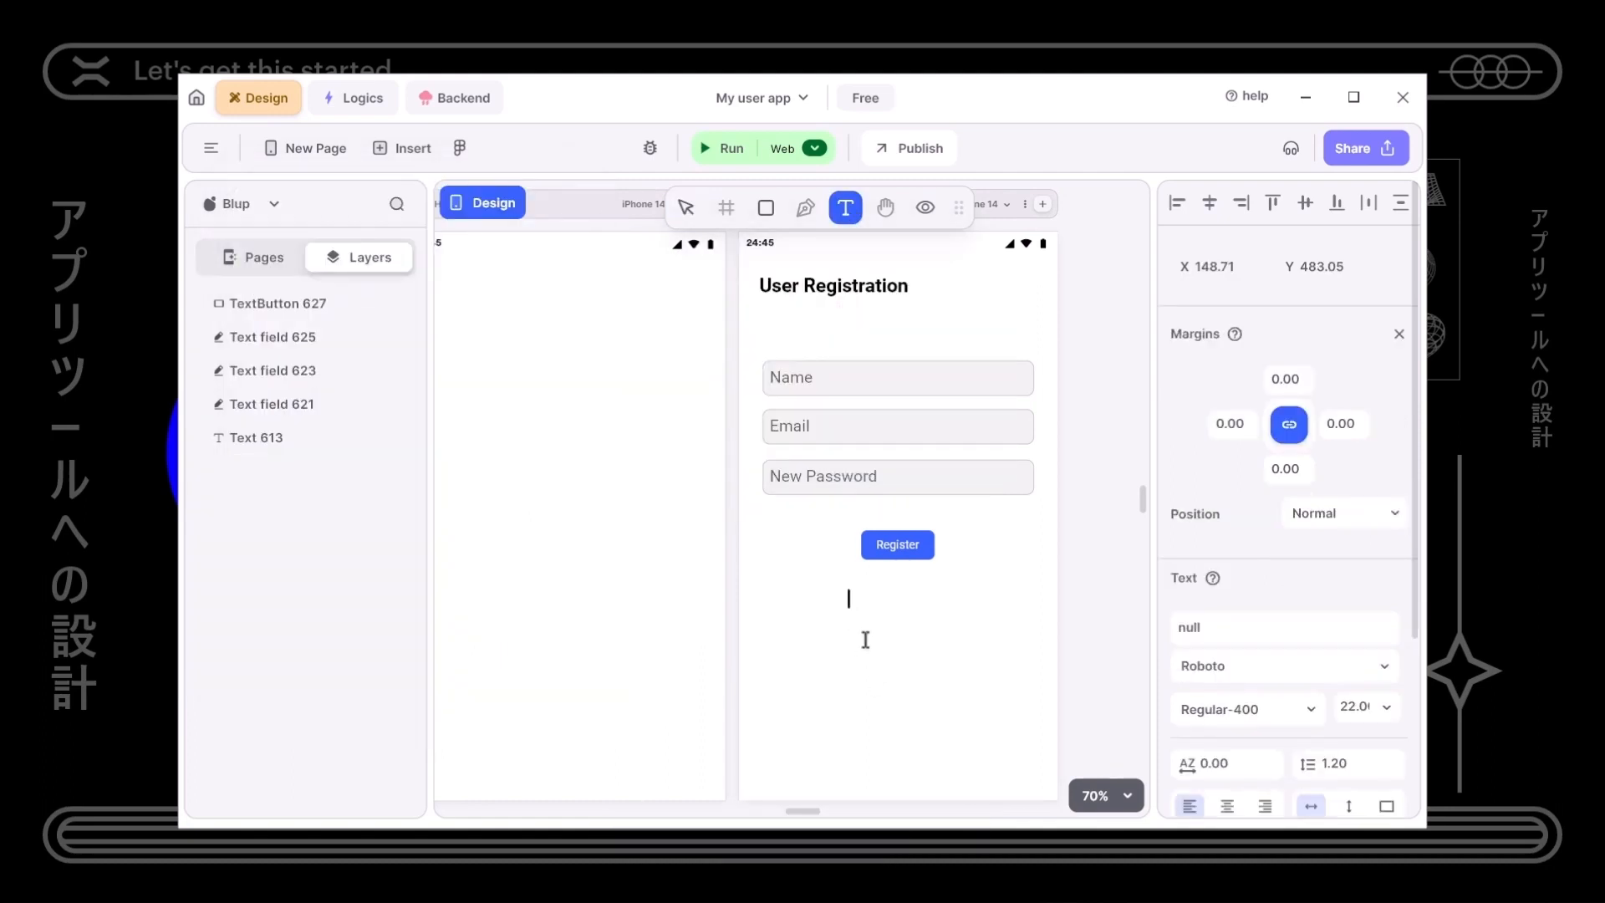
text(User success)
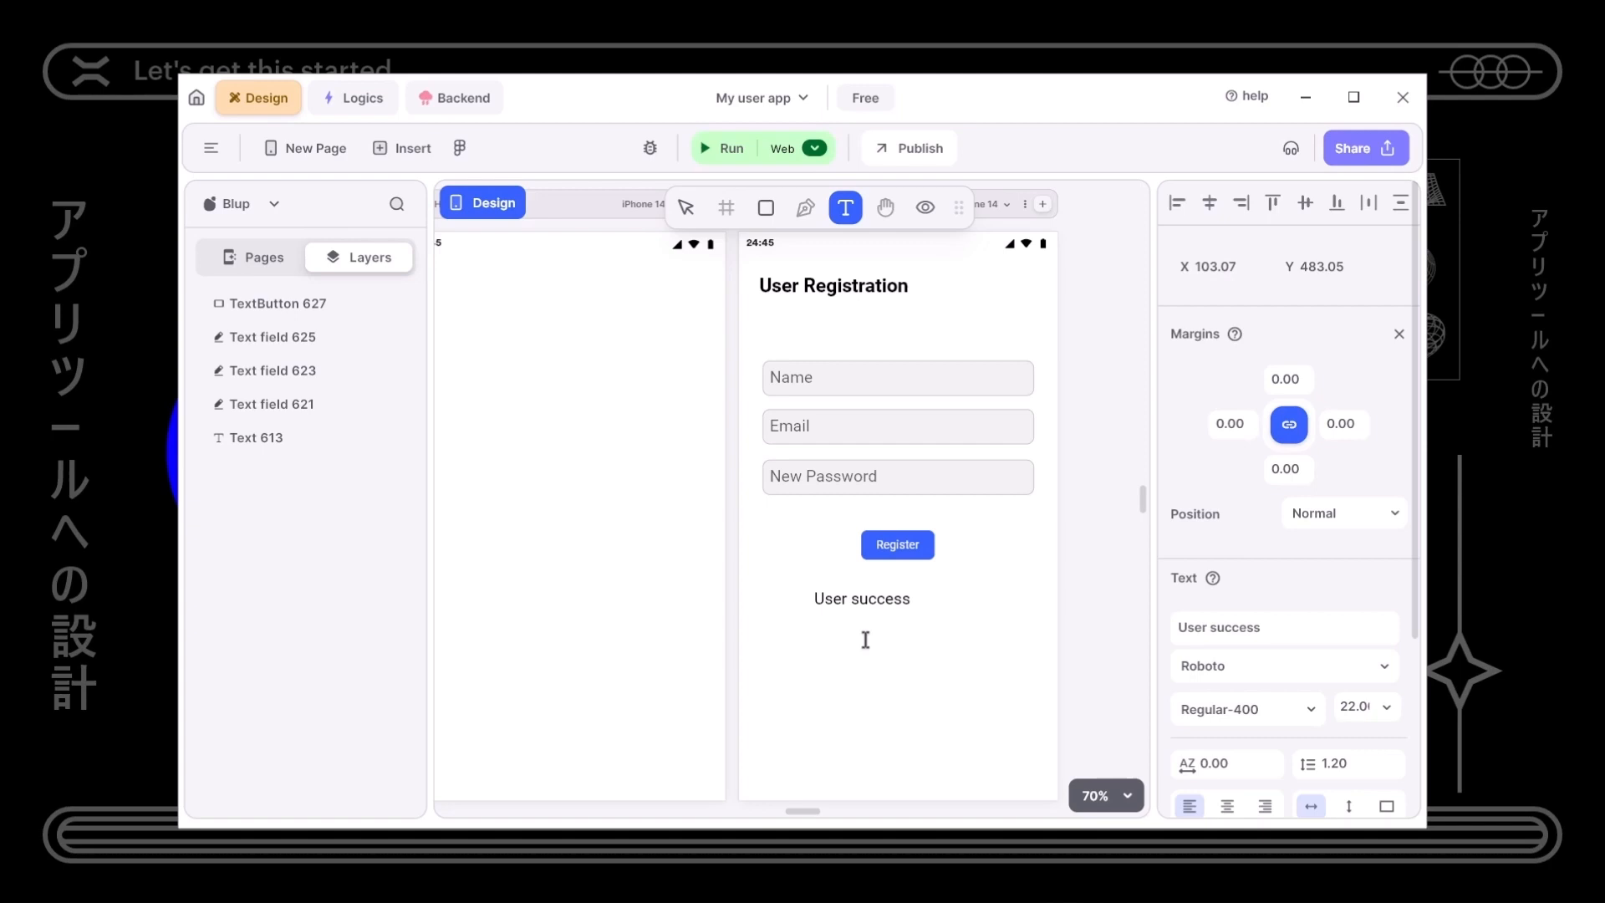
text(fully )
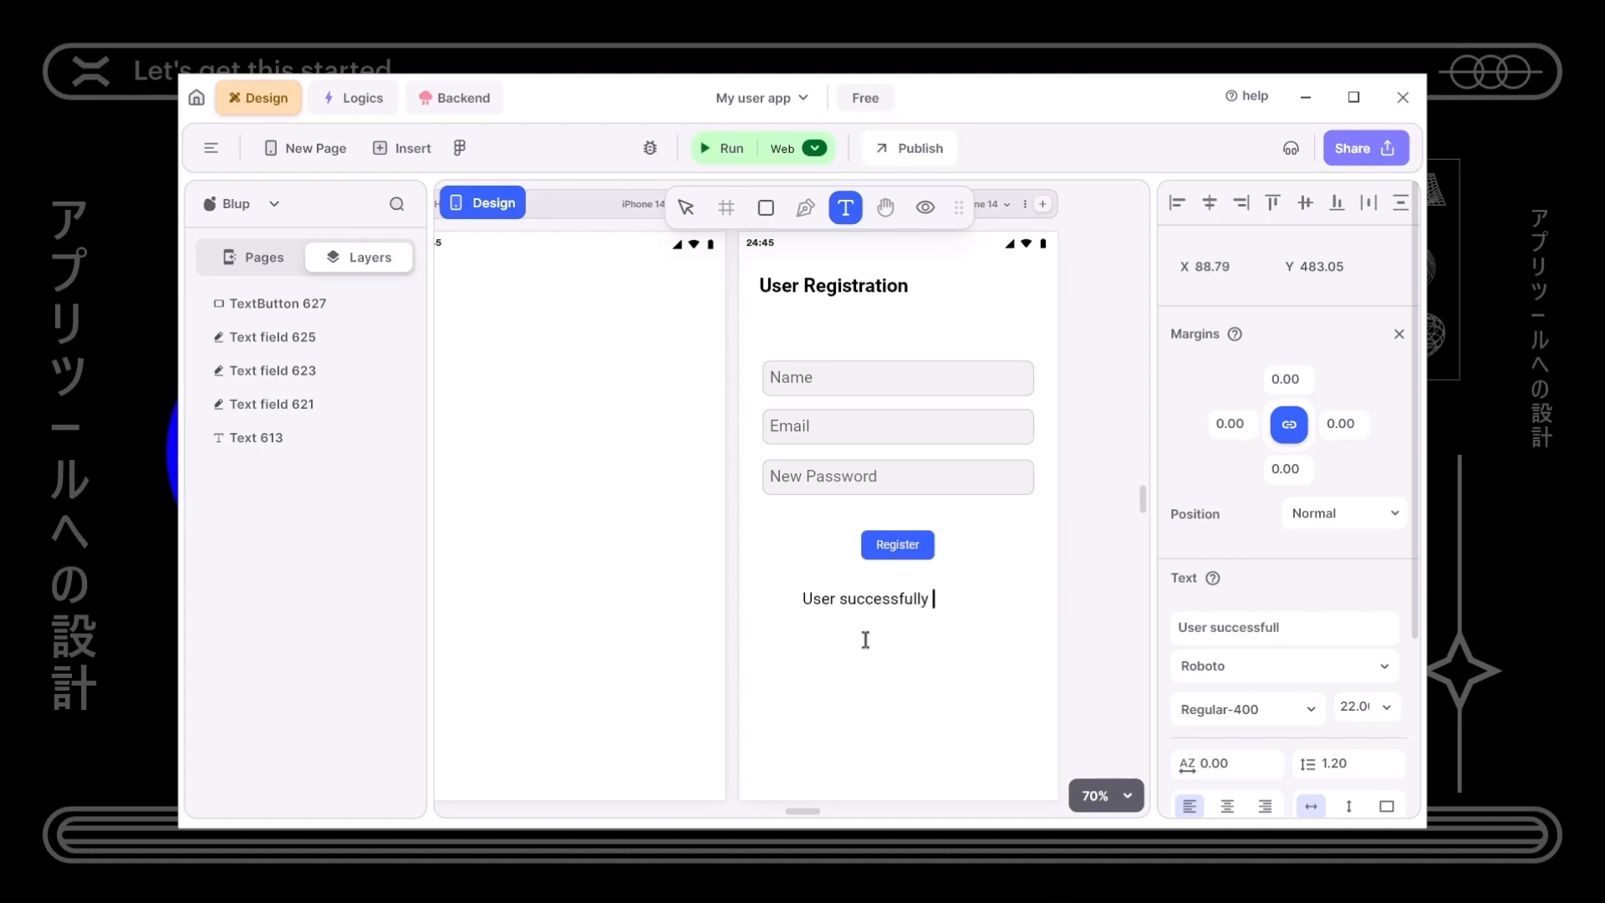
text(register)
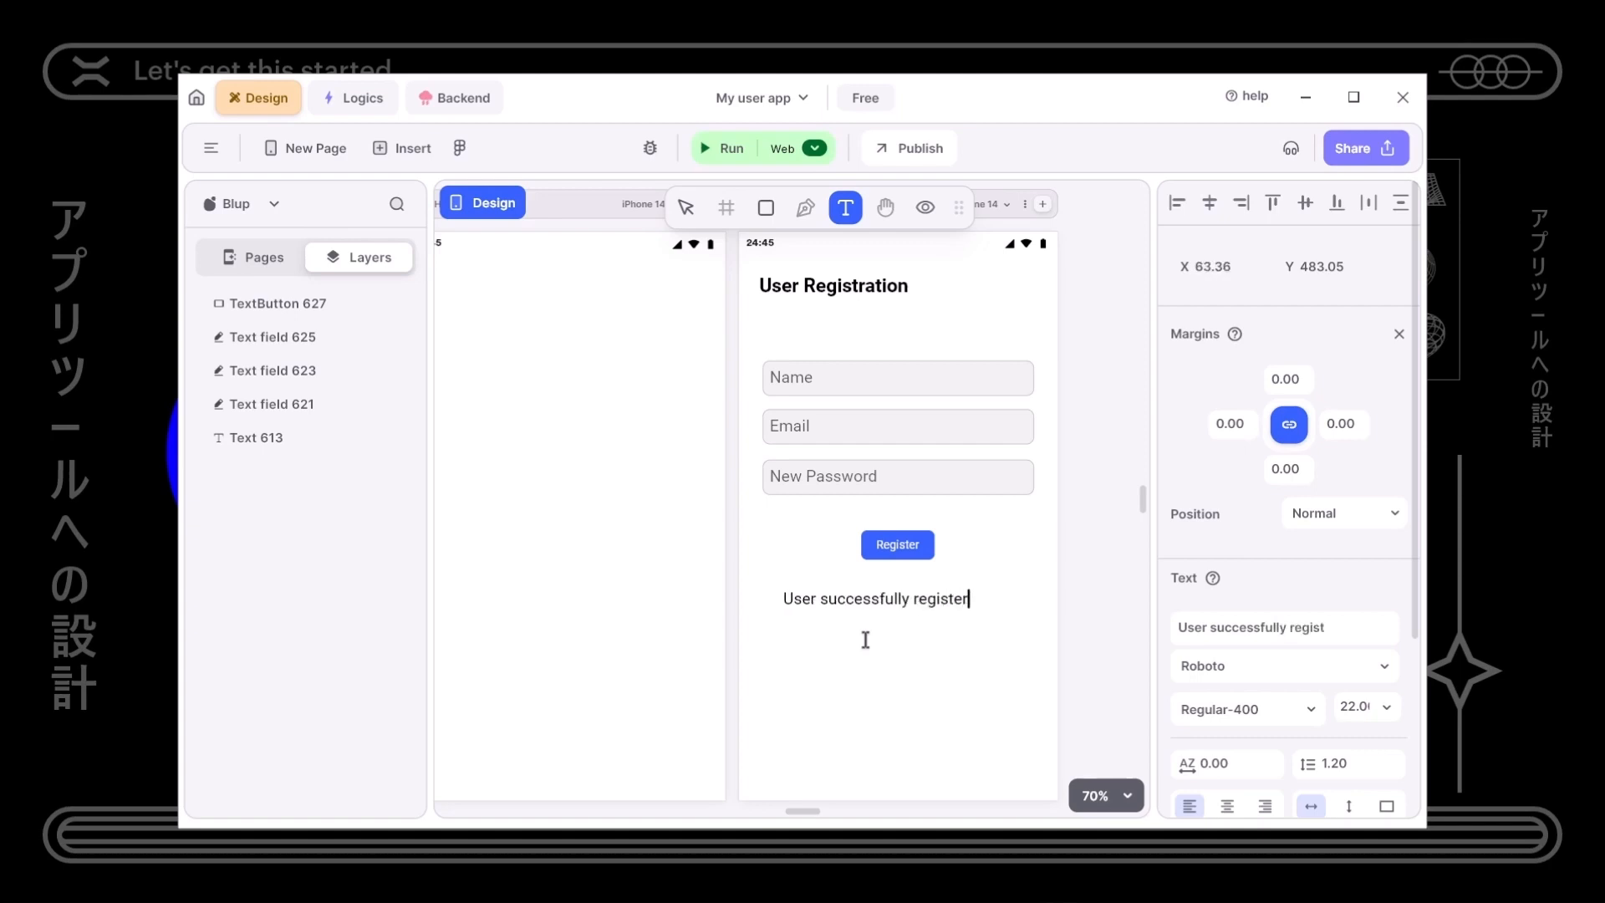
text(ed.)
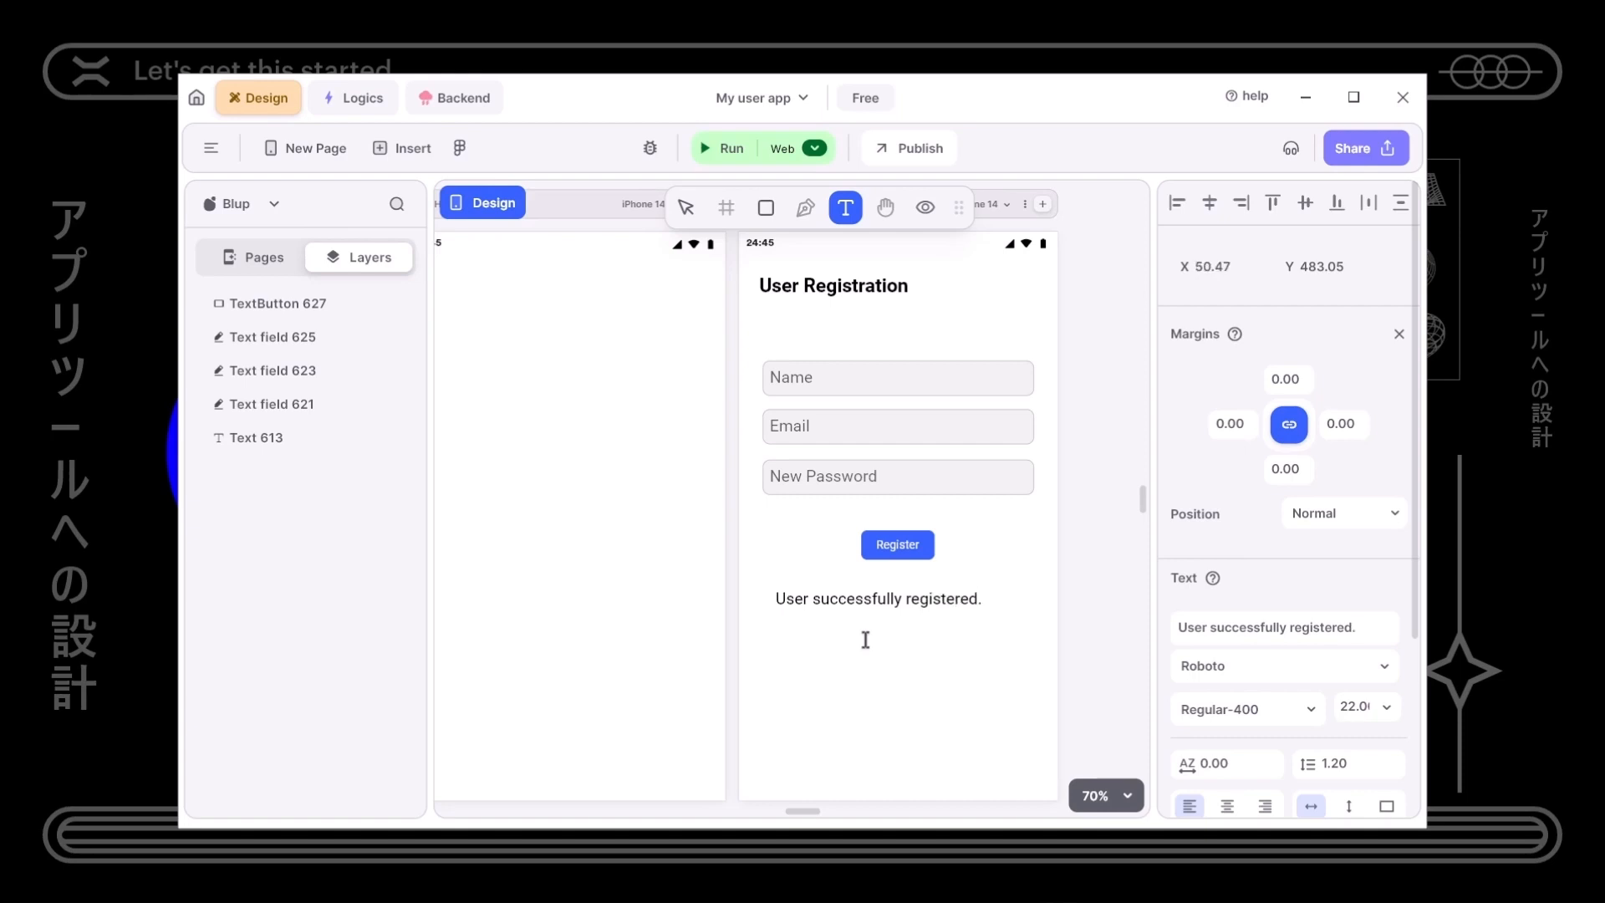
click(865, 639)
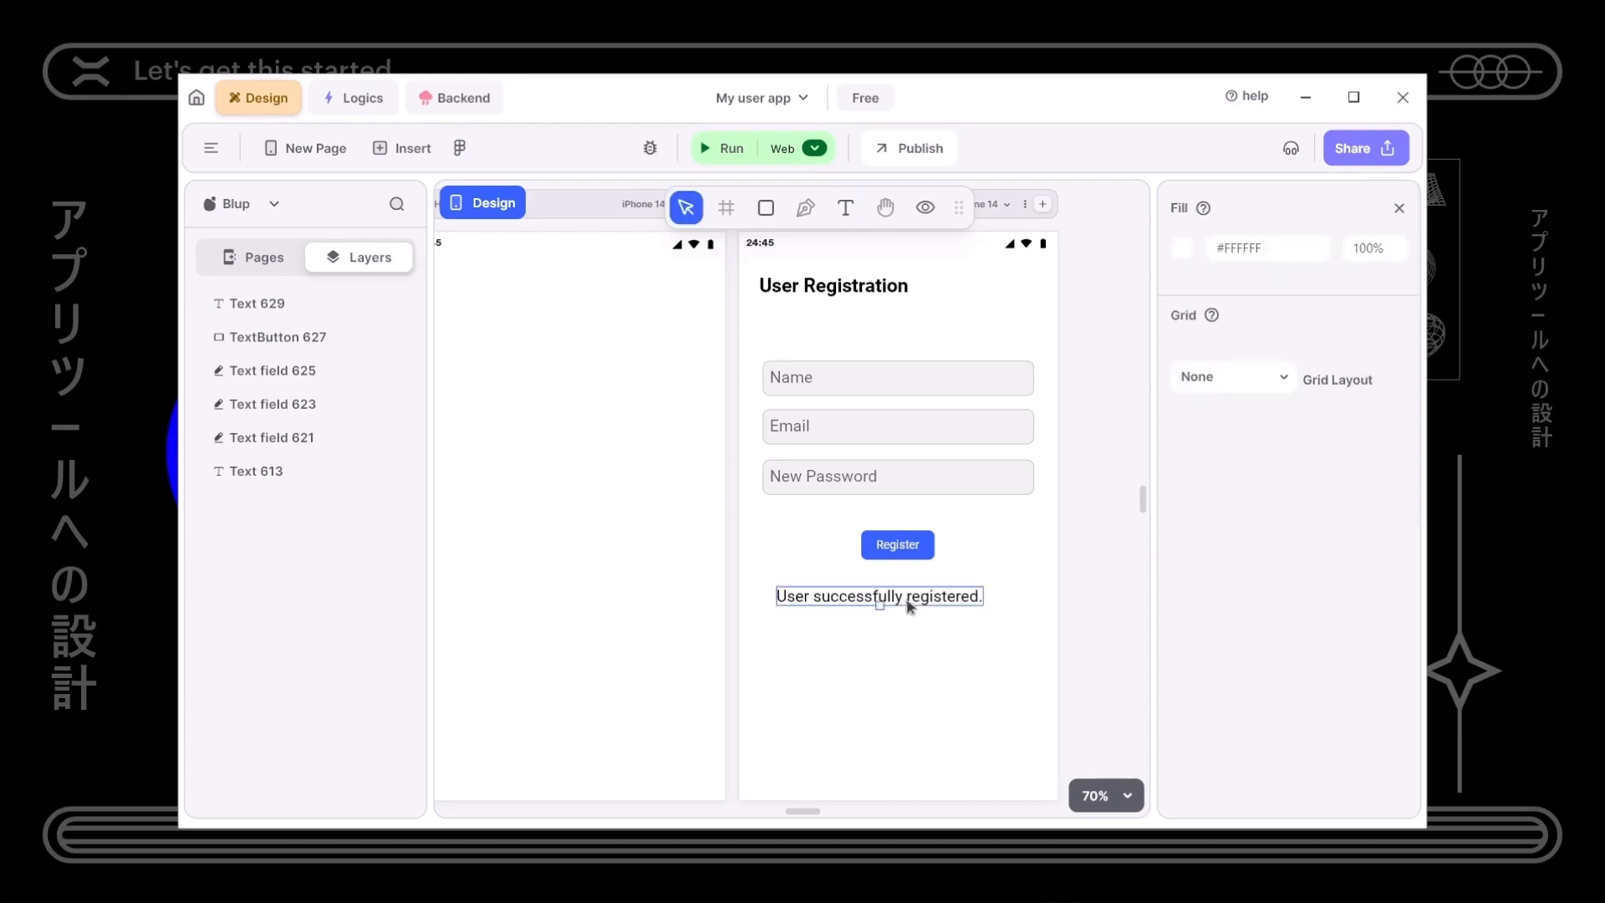
click(906, 599)
drag(879, 605, 930, 592)
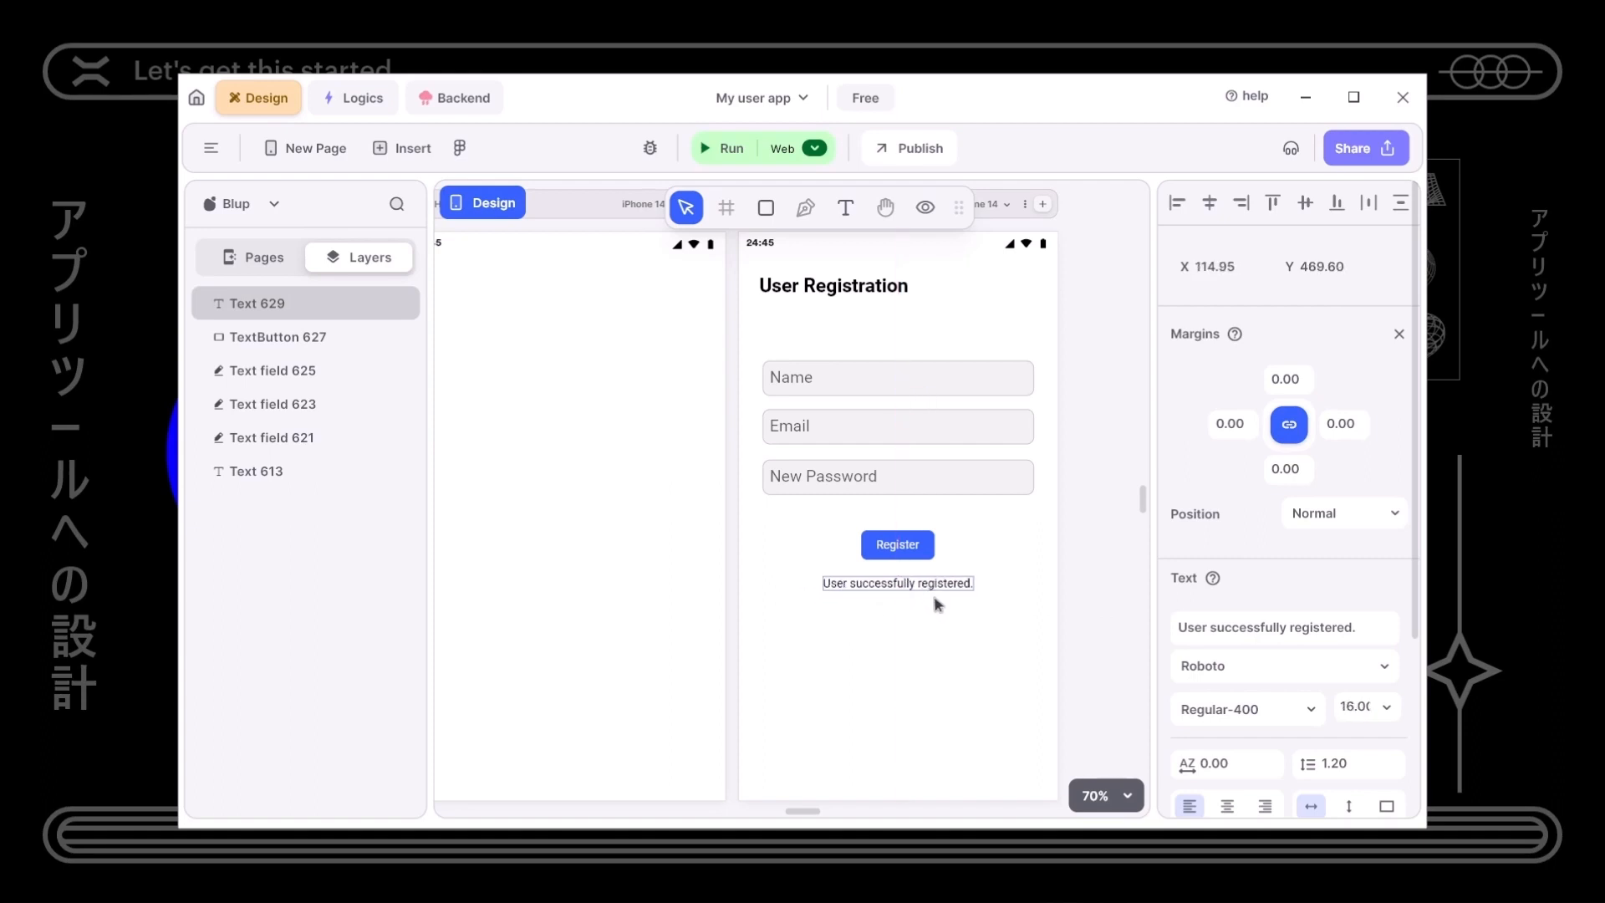
- Colour the success message bright green (#5BDE00) at full opacity
scroll(1204, 691, down, 3)
scroll(1205, 690, up, 2)
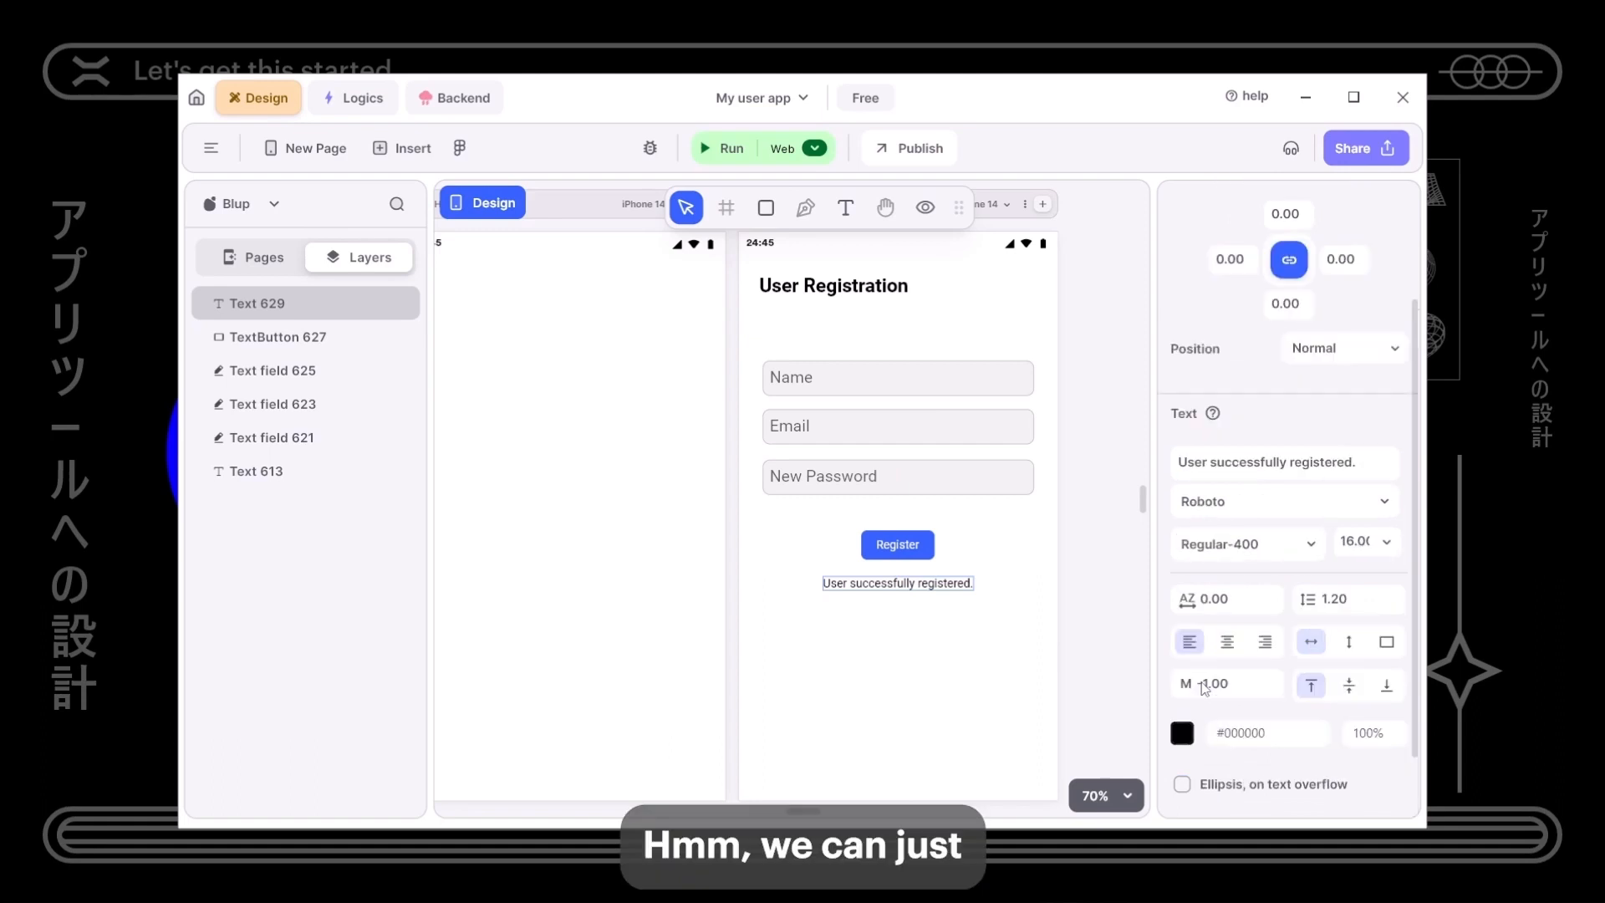
scroll(1237, 585, down, 2)
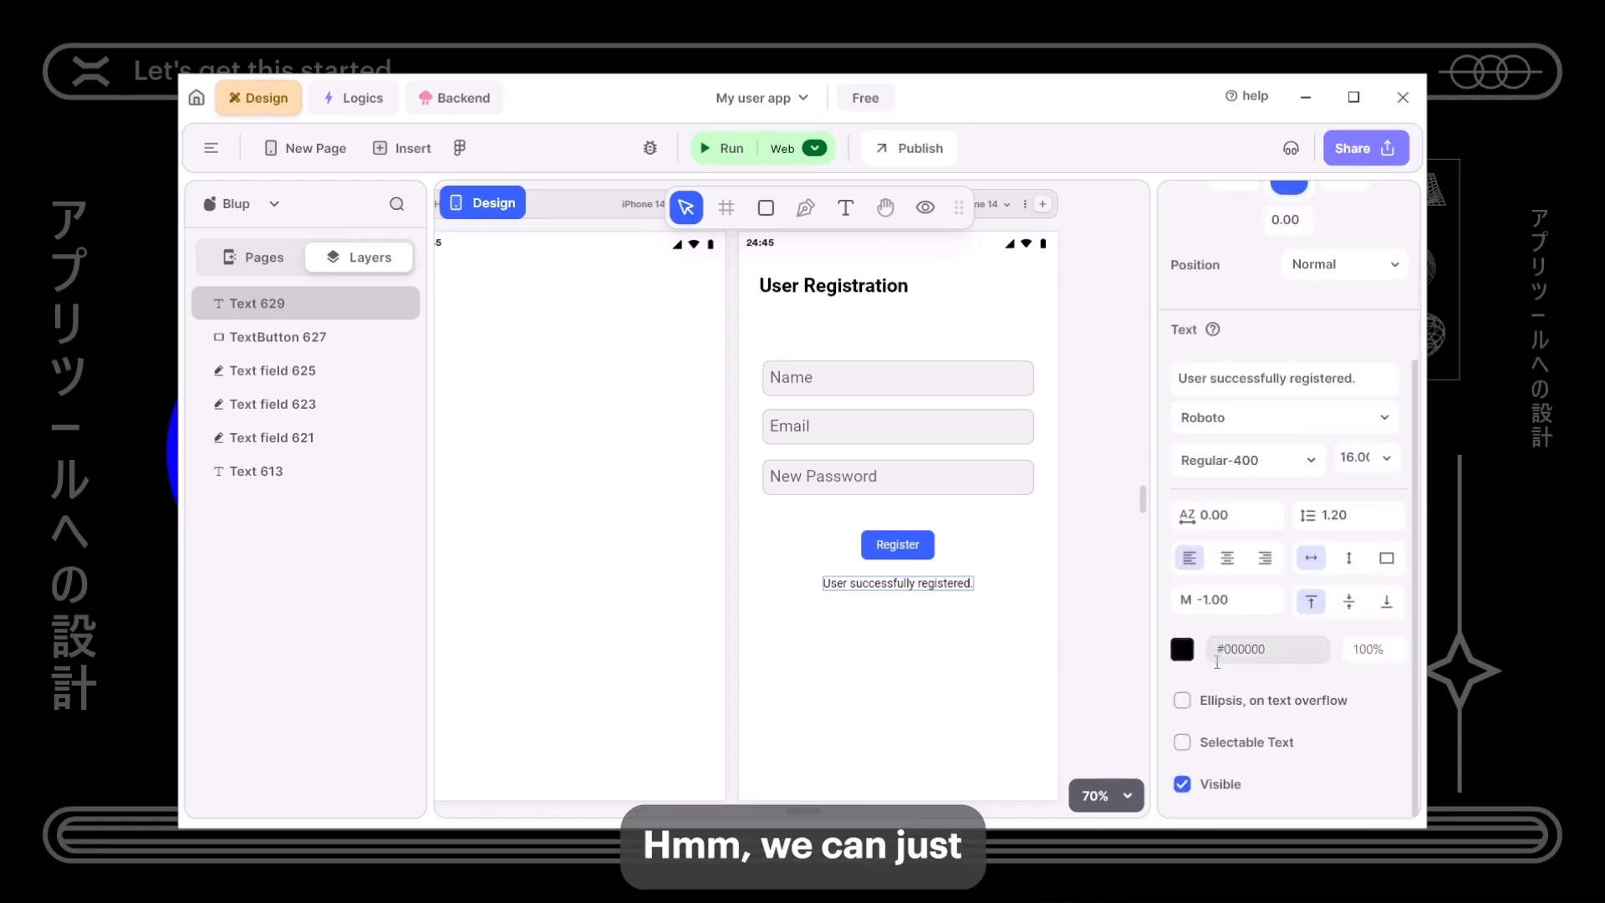
click(1182, 648)
click(707, 584)
drag(702, 581, 573, 575)
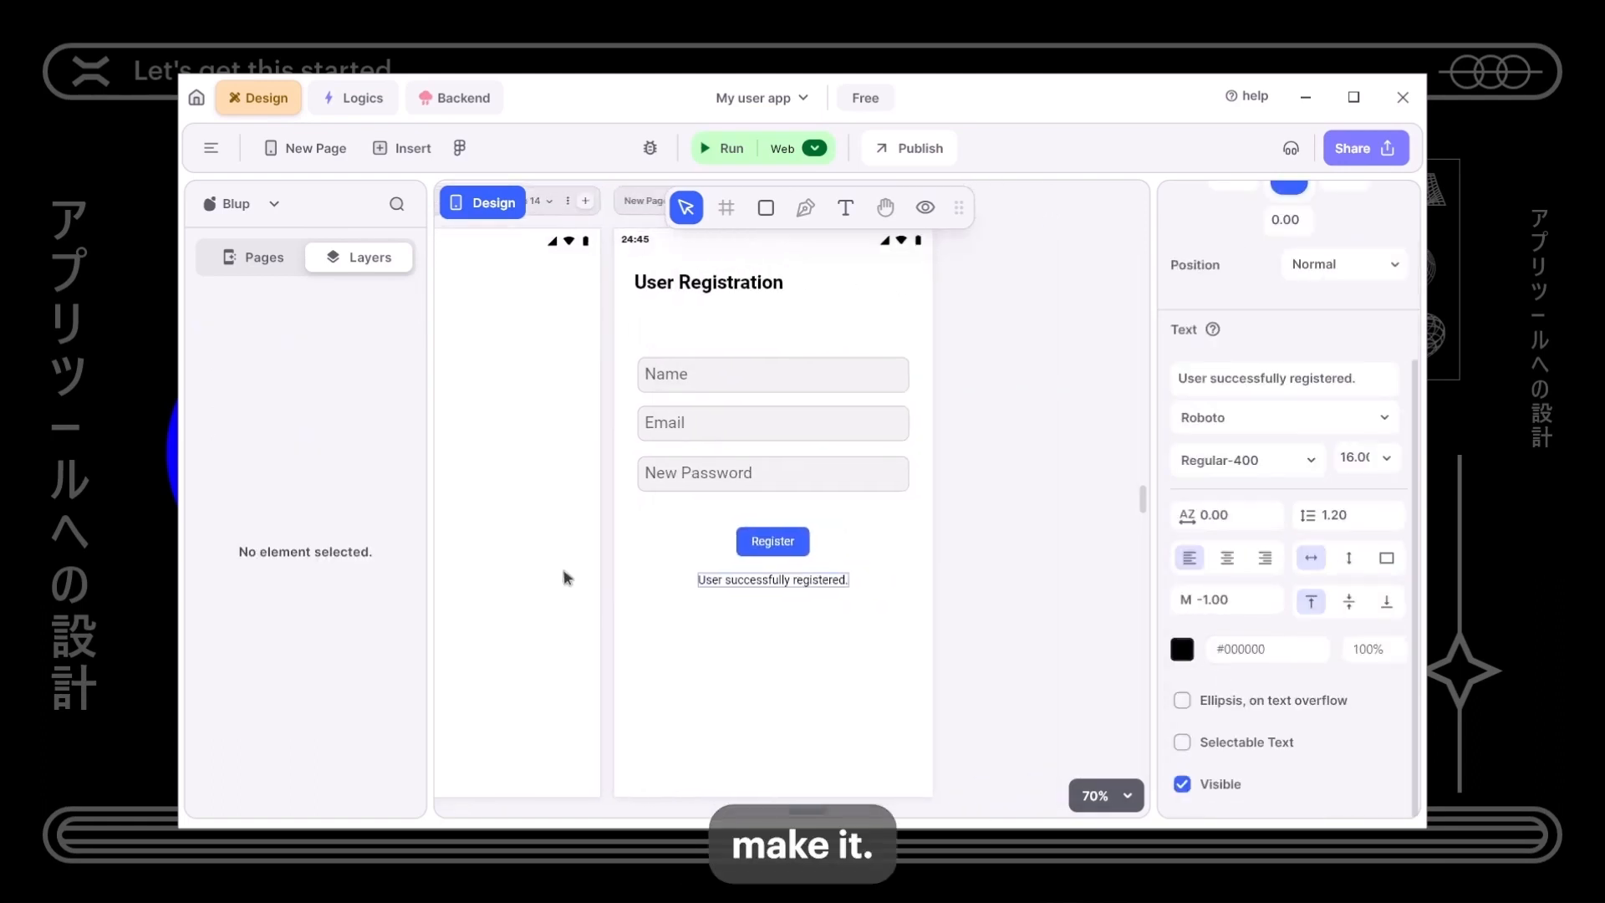
click(1179, 650)
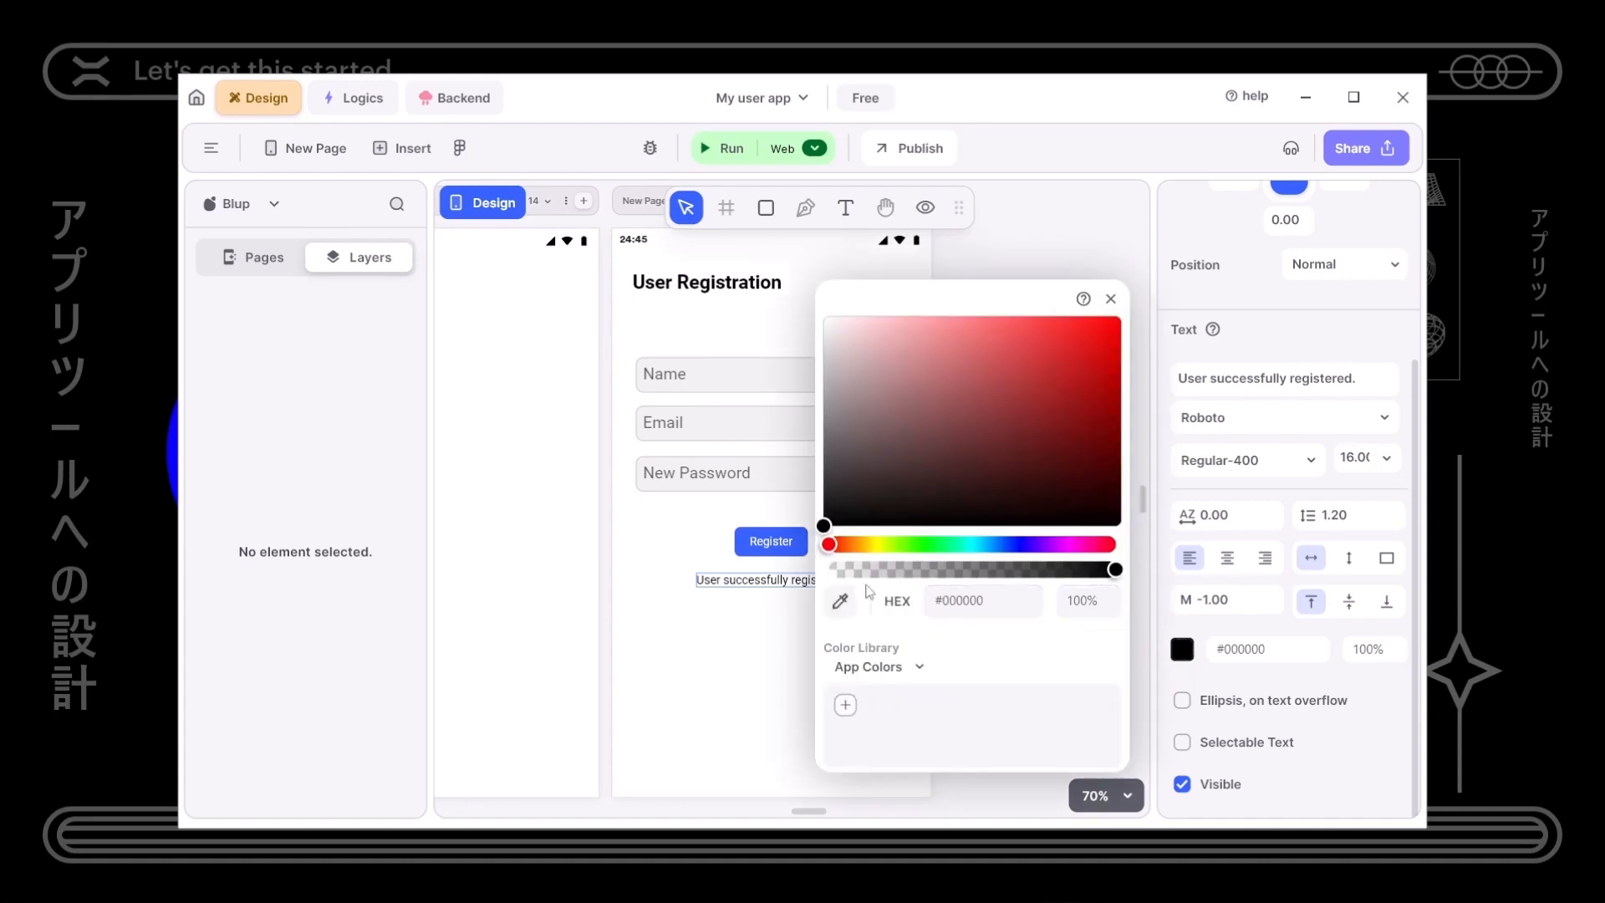
click(893, 569)
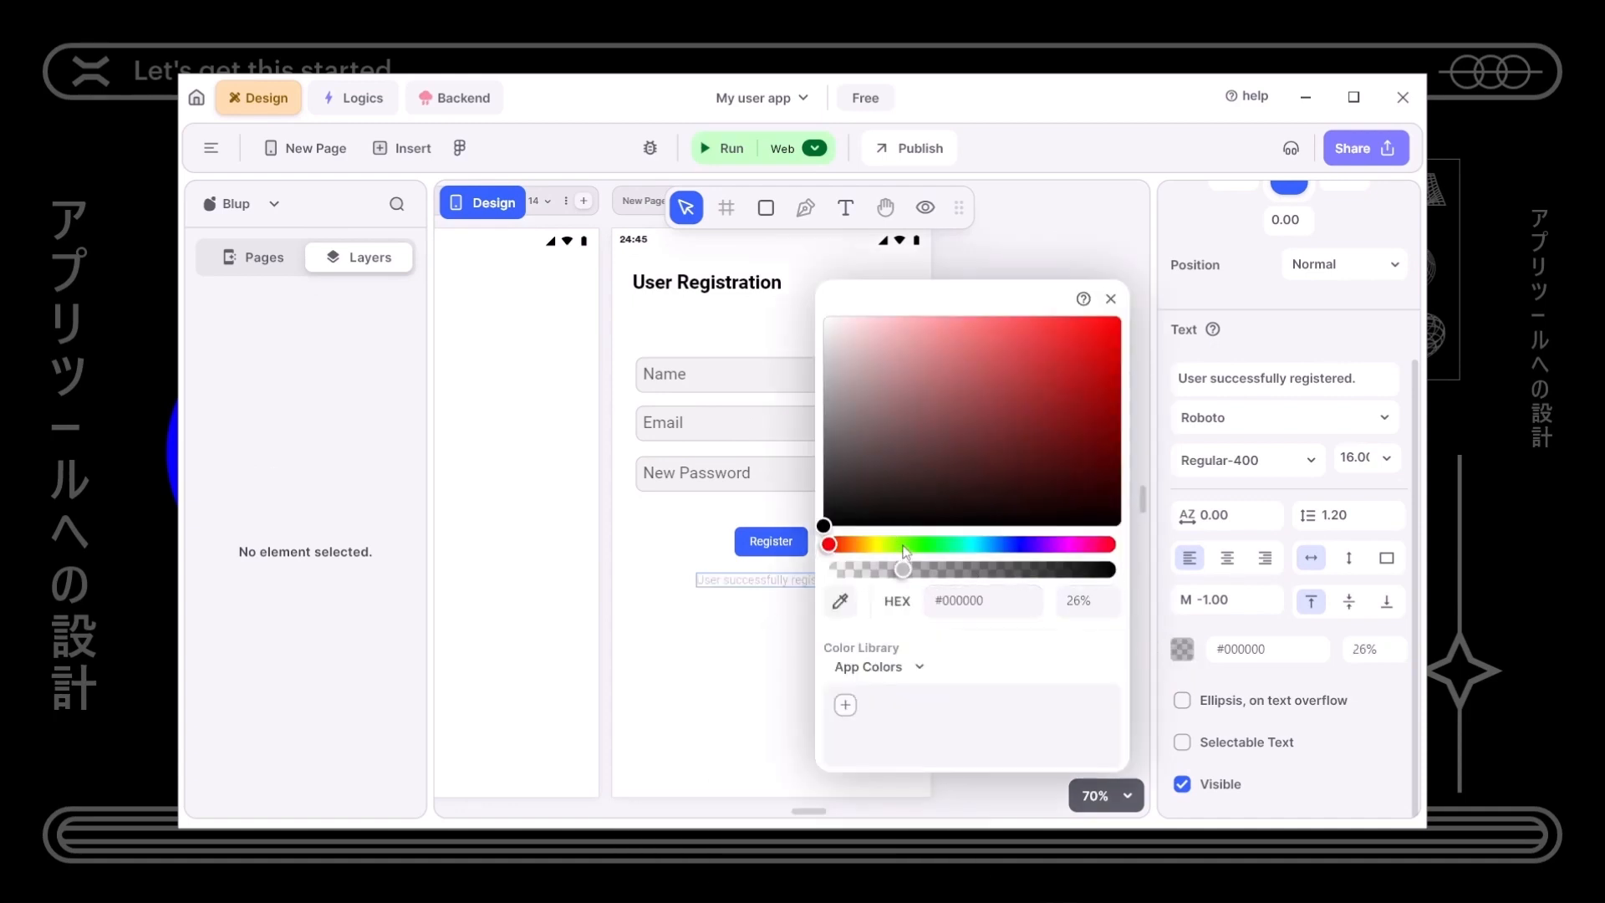
drag(875, 574, 1157, 580)
click(905, 549)
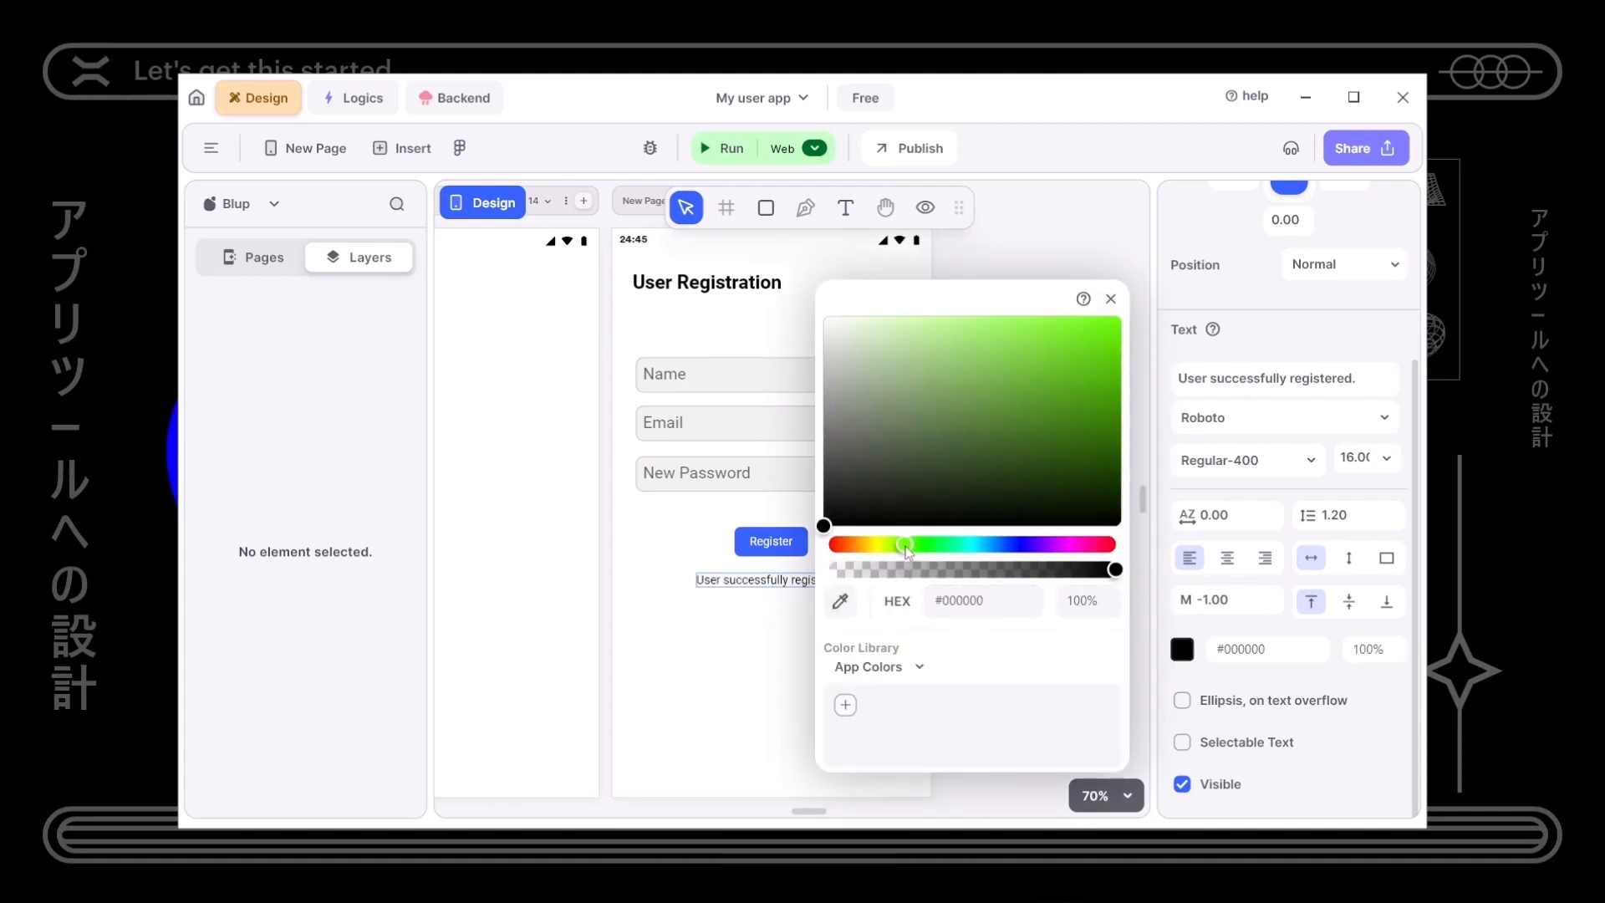
drag(981, 458, 1145, 365)
click(752, 654)
- Scroll and pan to bring the whole registration form back into view
scroll(753, 654, up, 8)
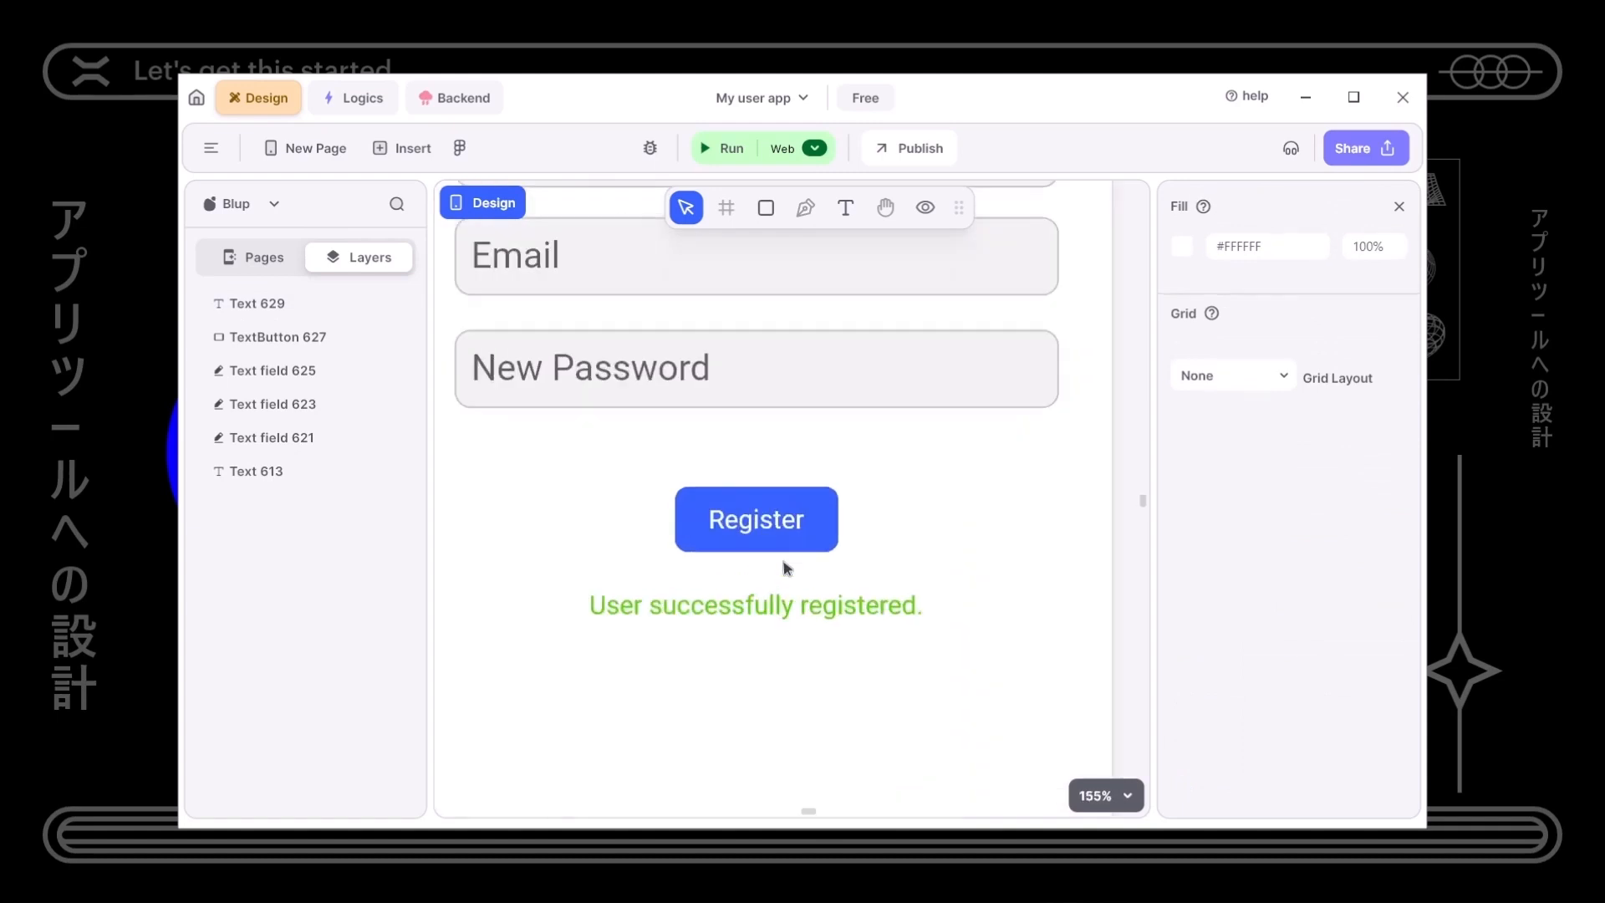
scroll(719, 731, down, 6)
drag(719, 733, 759, 623)
scroll(757, 639, up, 1)
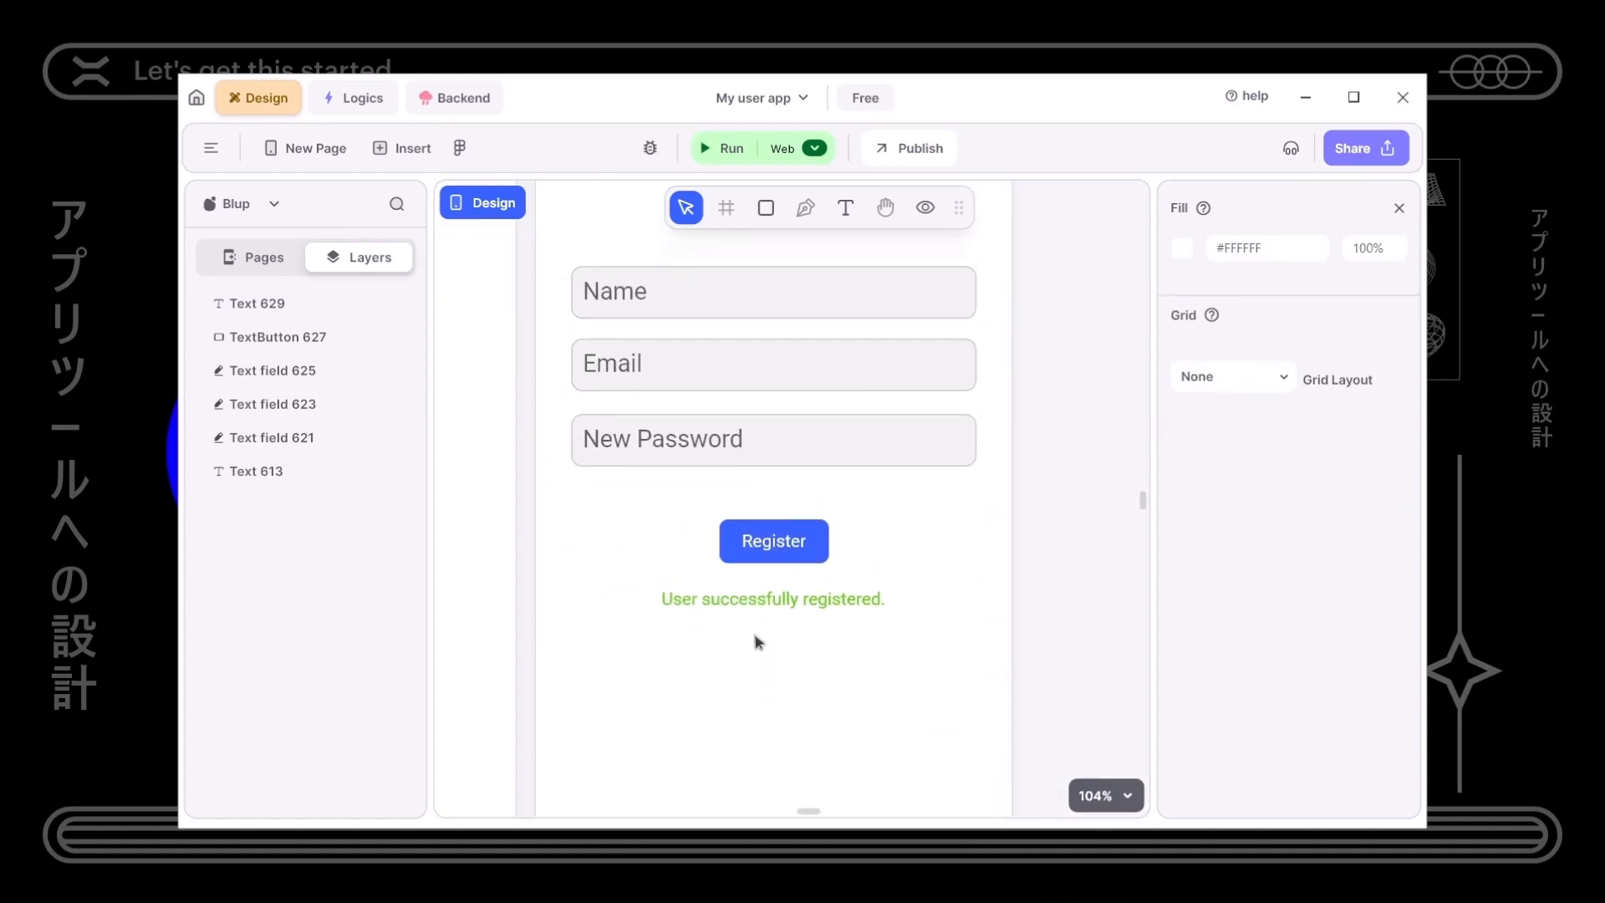
drag(742, 674, 724, 707)
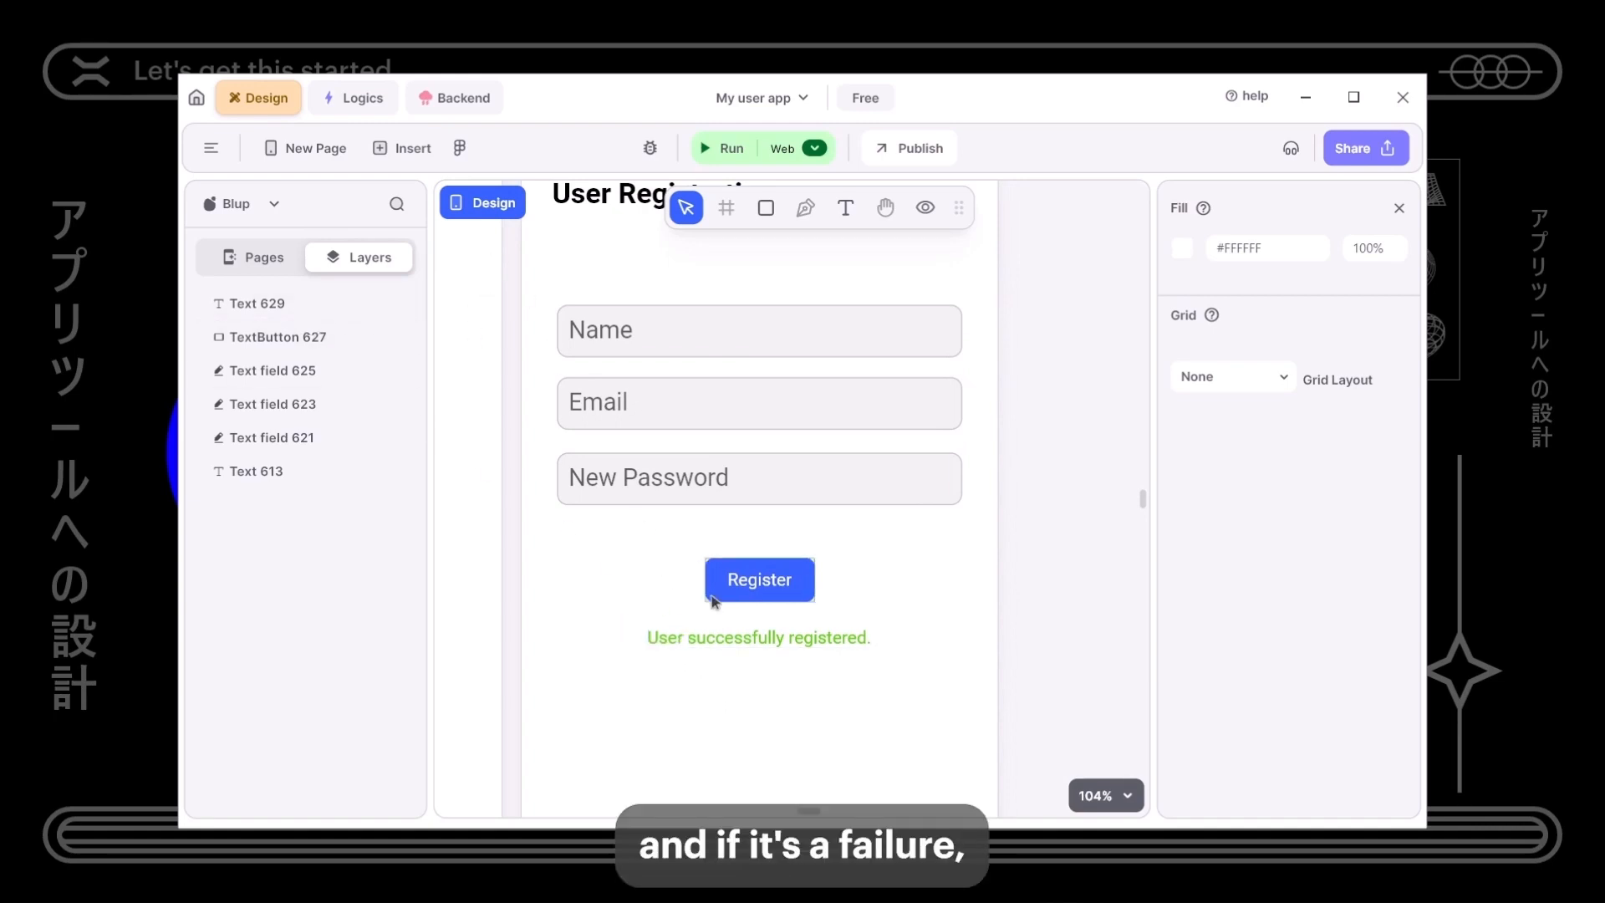
- Duplicate the success message below it and reword the copy to 'User registeration failed.'
click(738, 643)
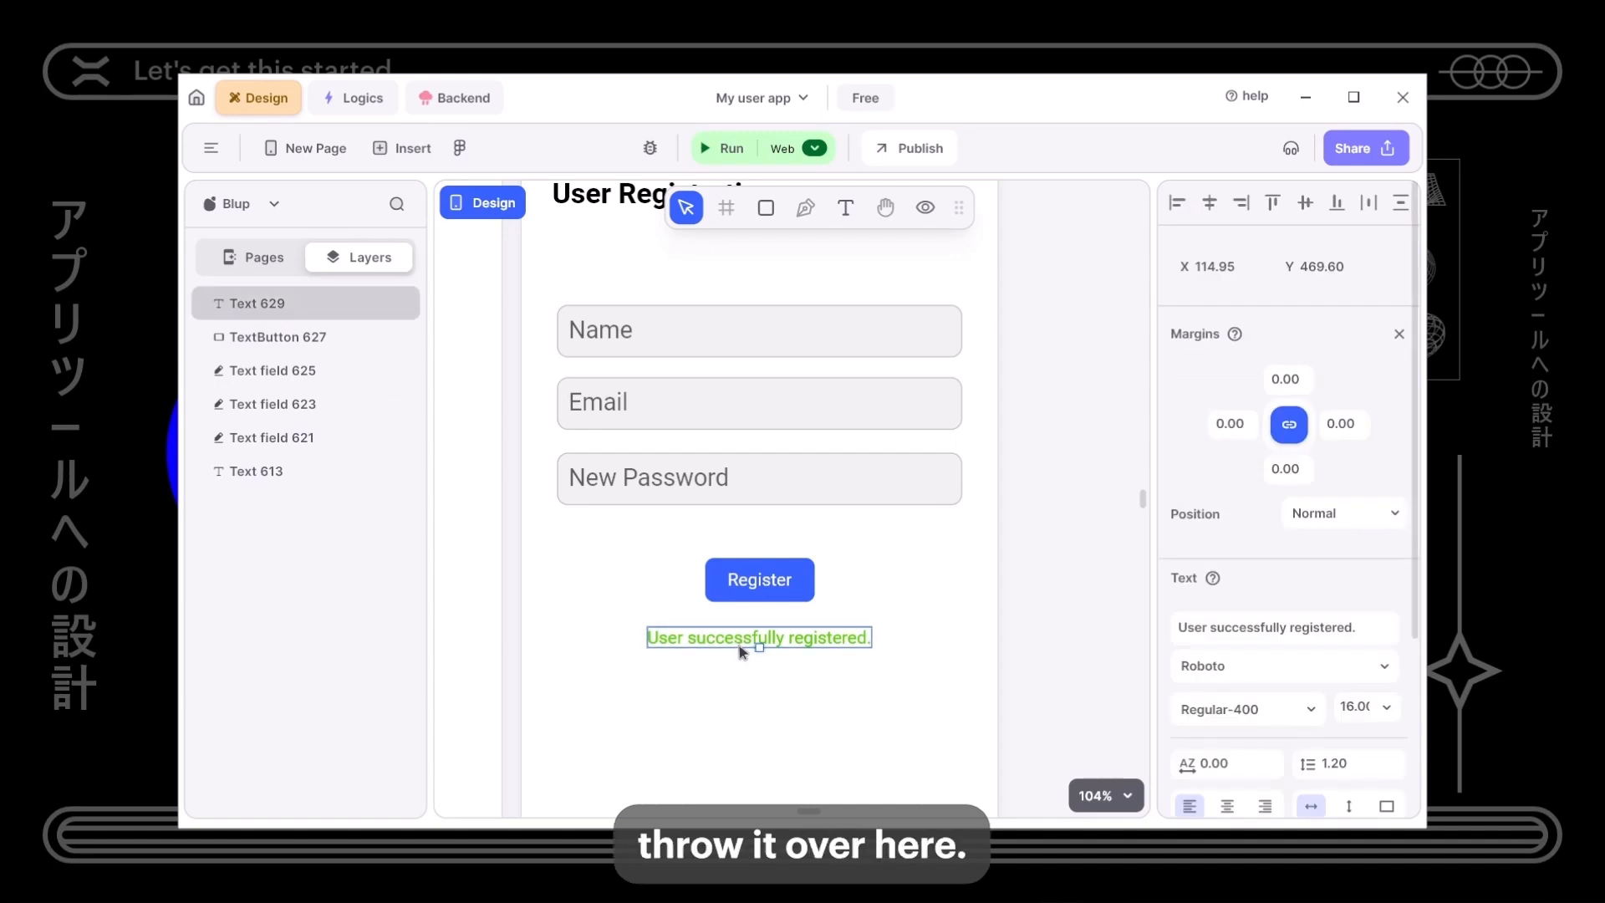
mouse_move(724, 643)
mouse_down()
mouse_move(716, 702)
mouse_move(724, 673)
mouse_up()
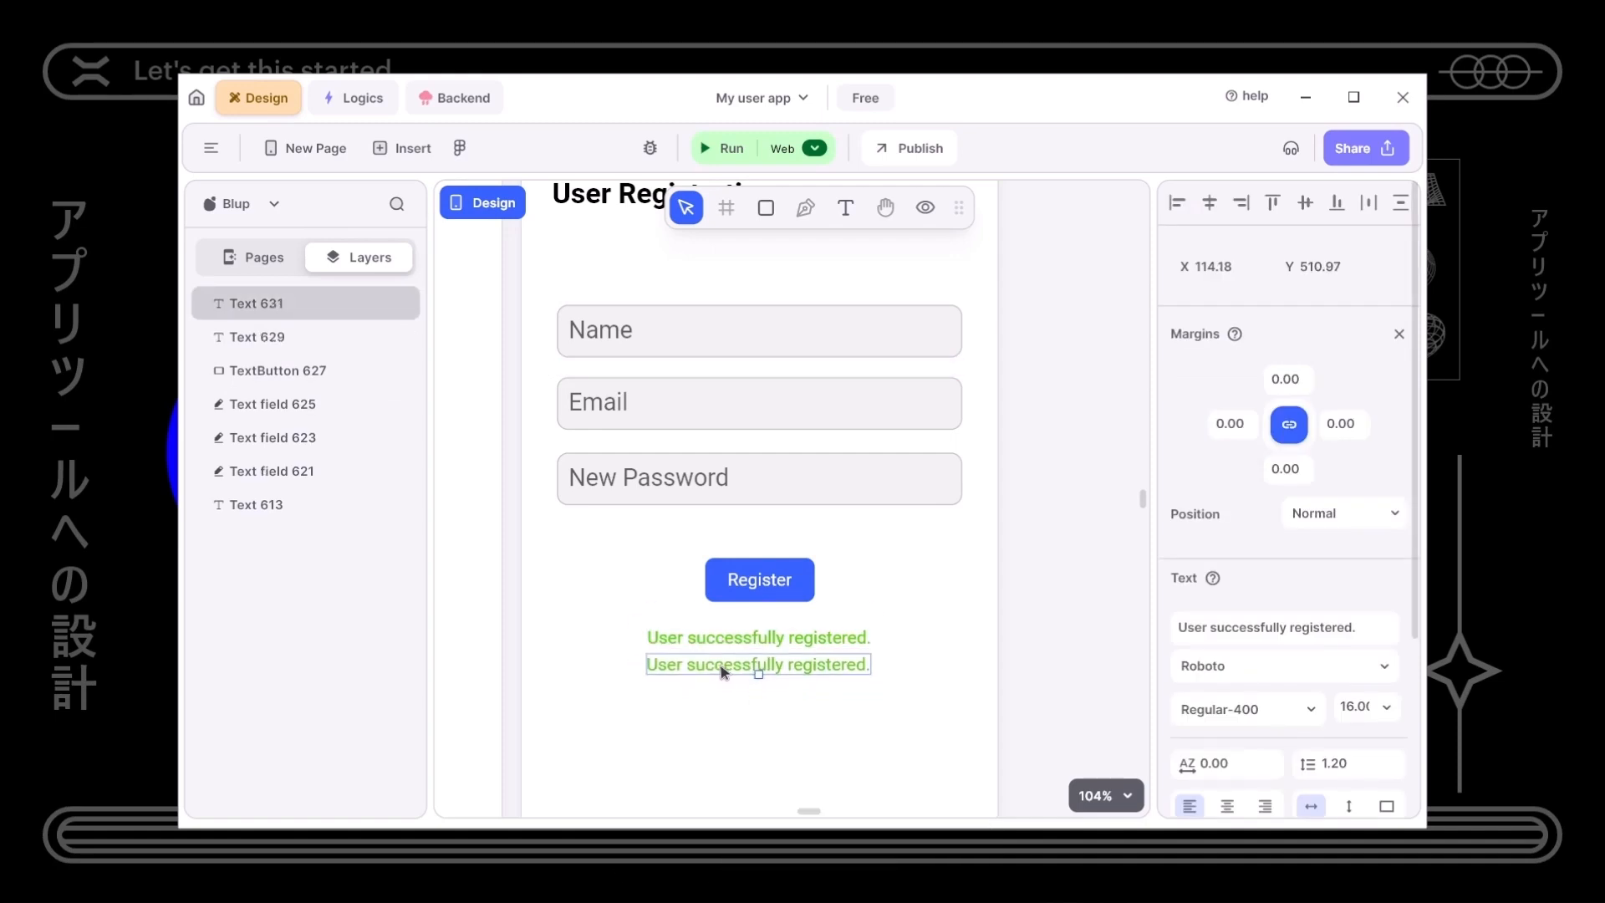
click(1253, 642)
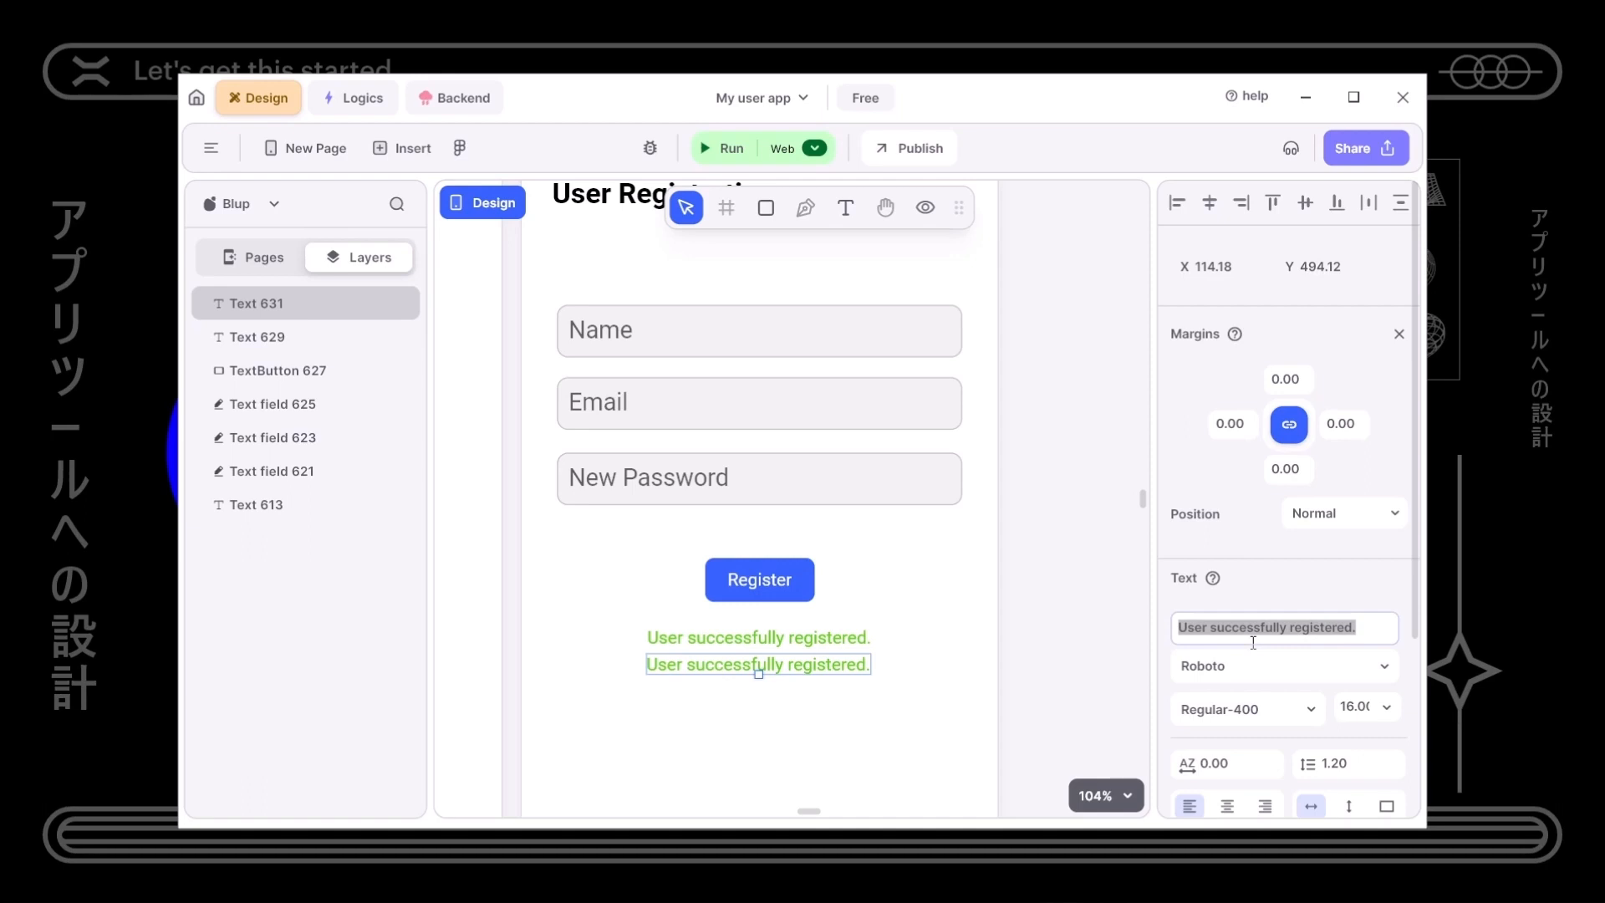
click(1291, 629)
double_click(1260, 630)
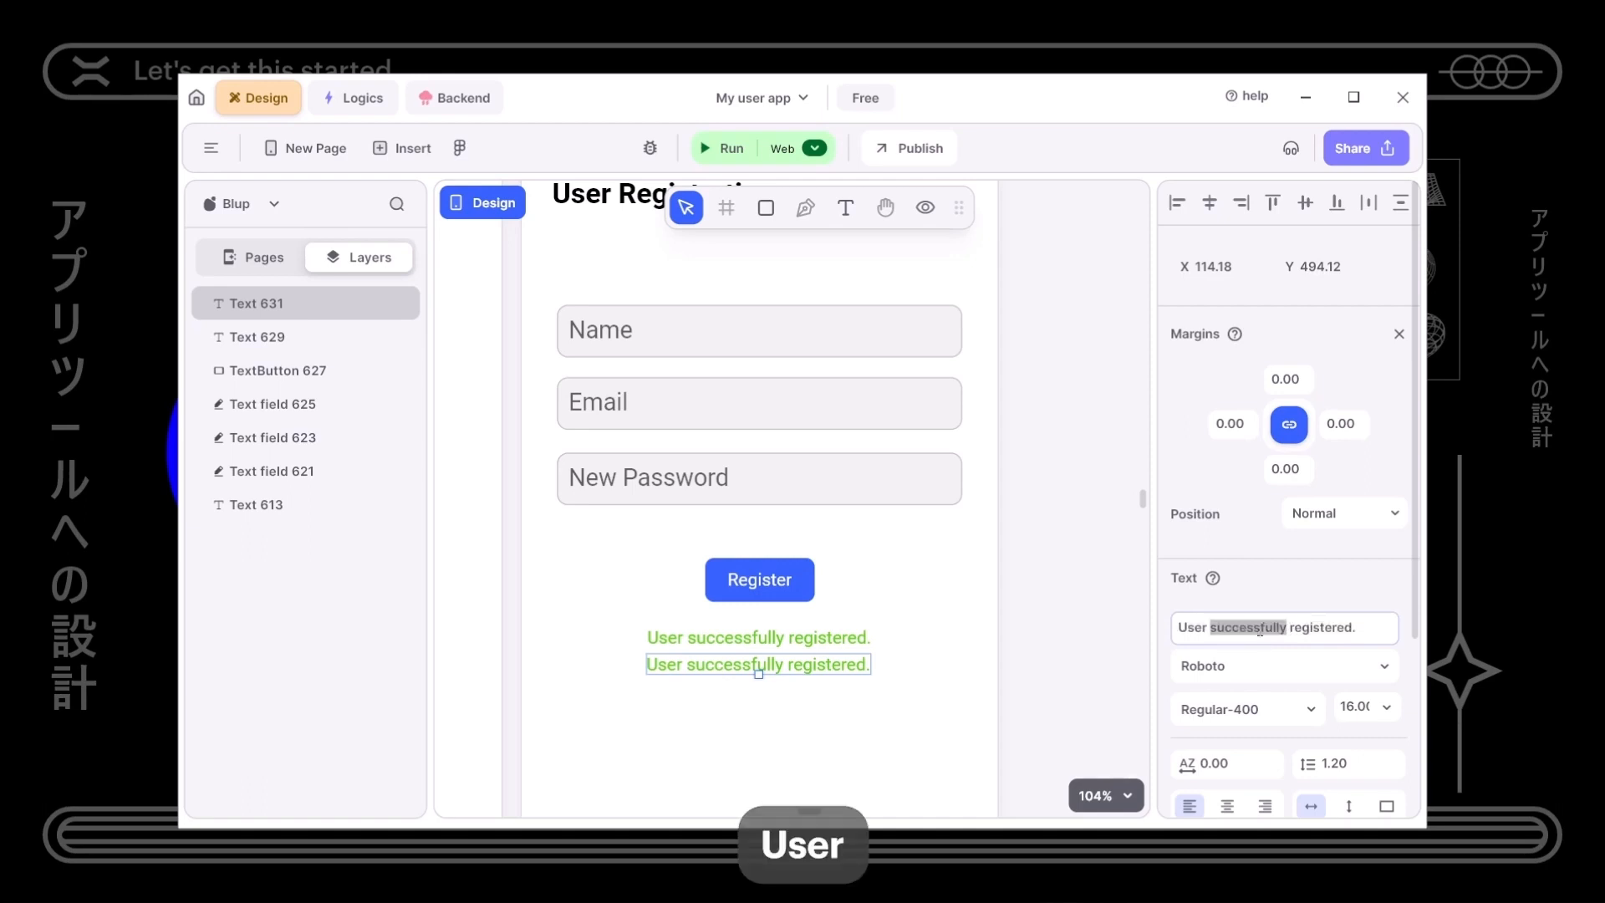
key(BackSpace)
key(BackSpace)
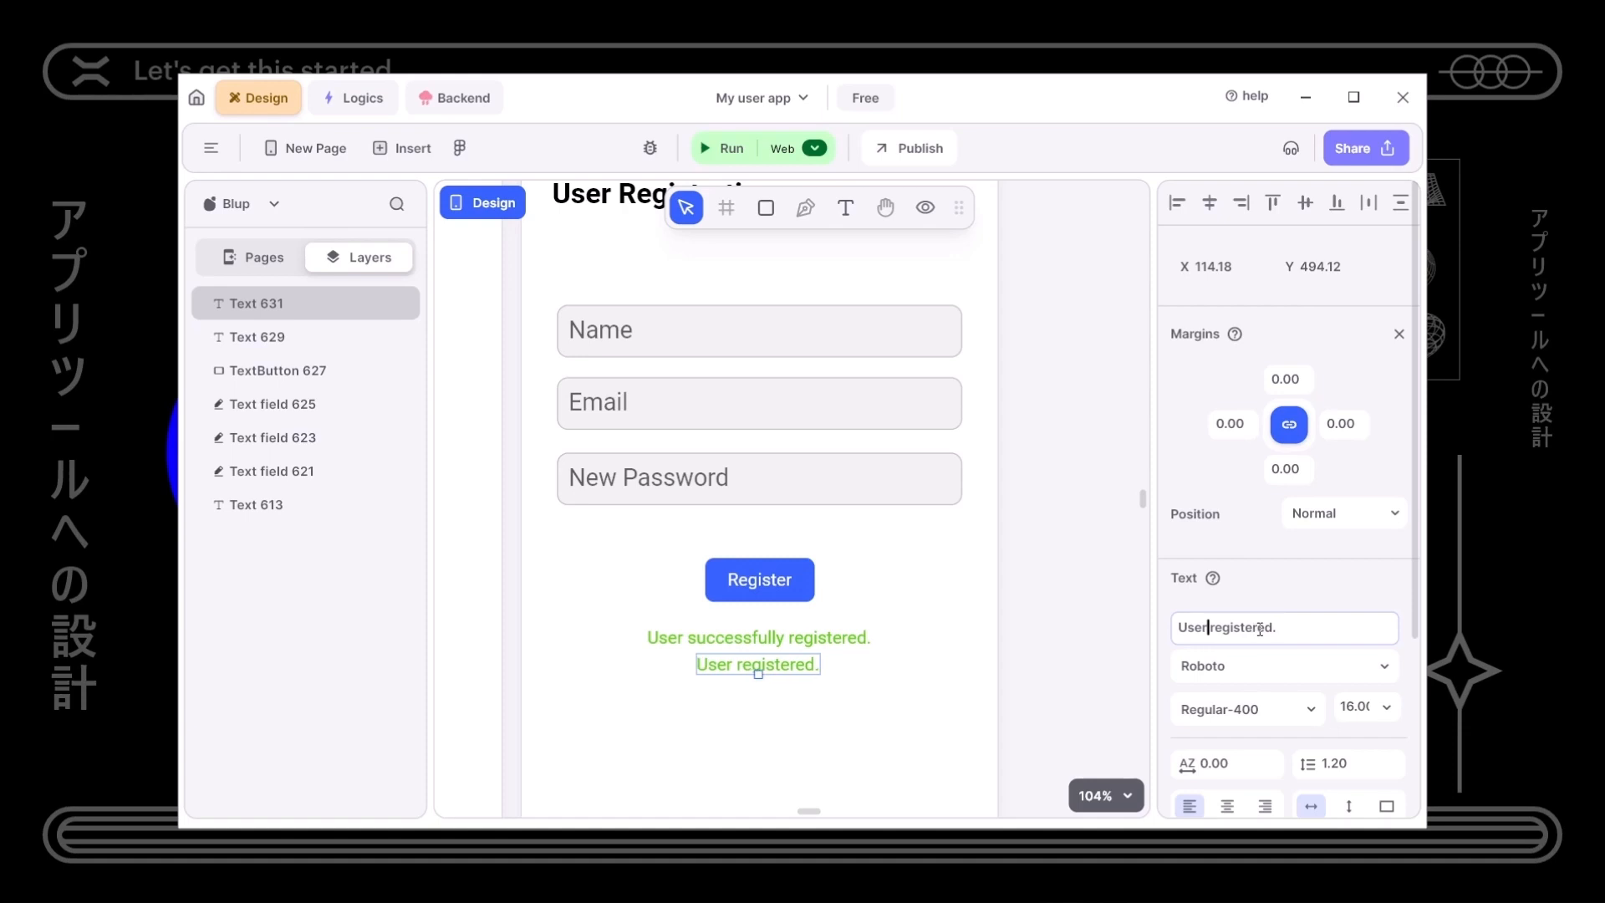
key(BackSpace)
key(BackSpace)
key(BackSpace)
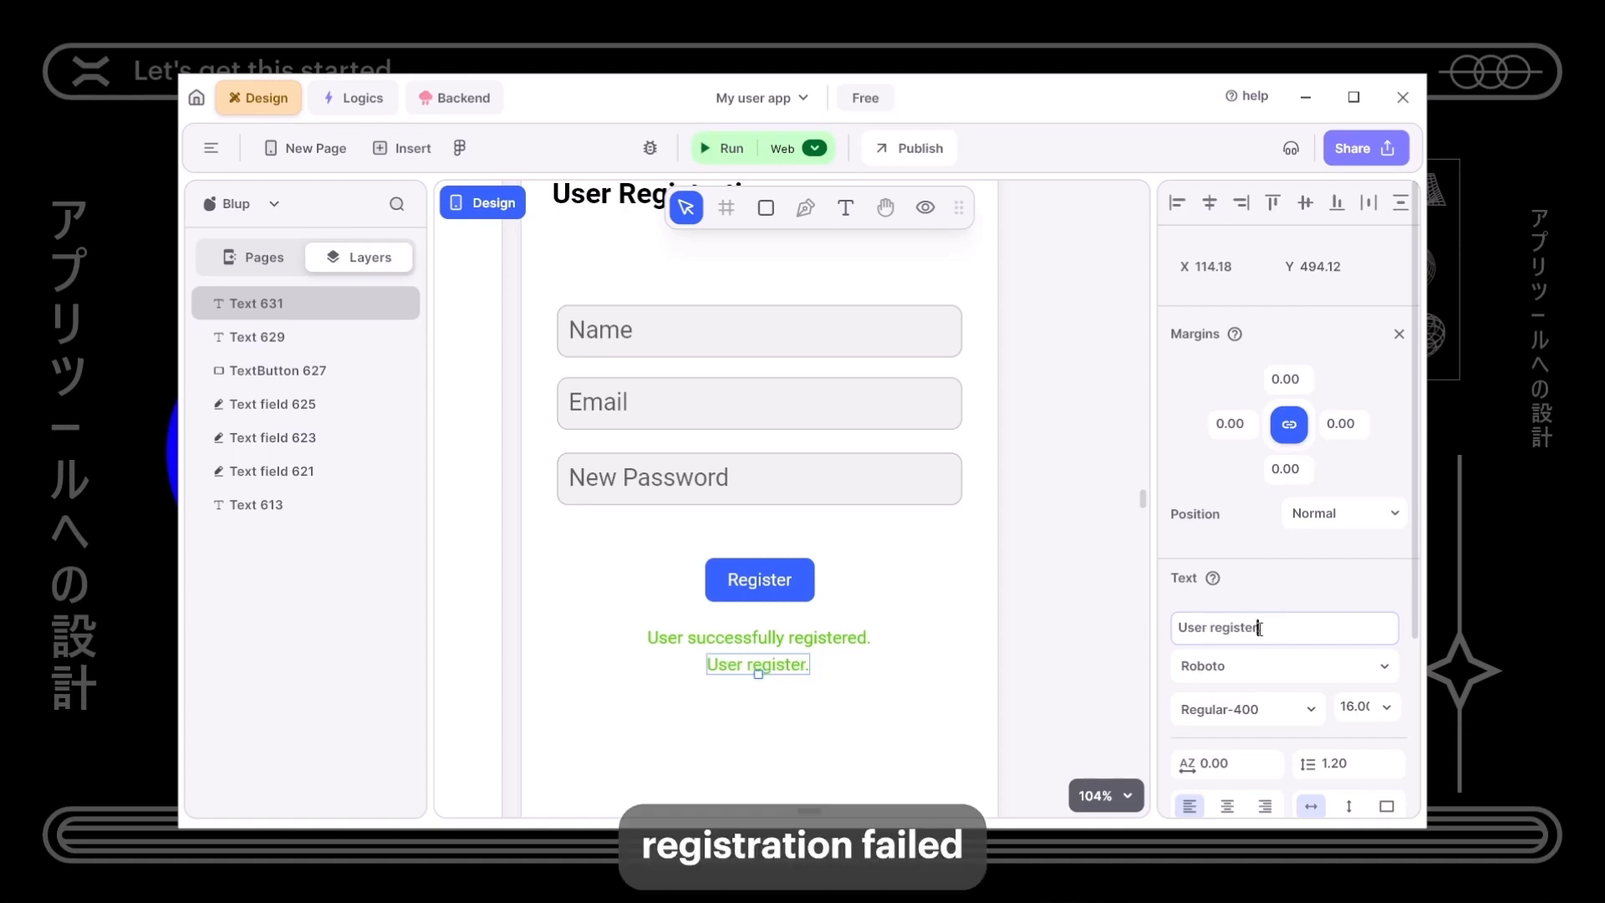
text(ation failed.)
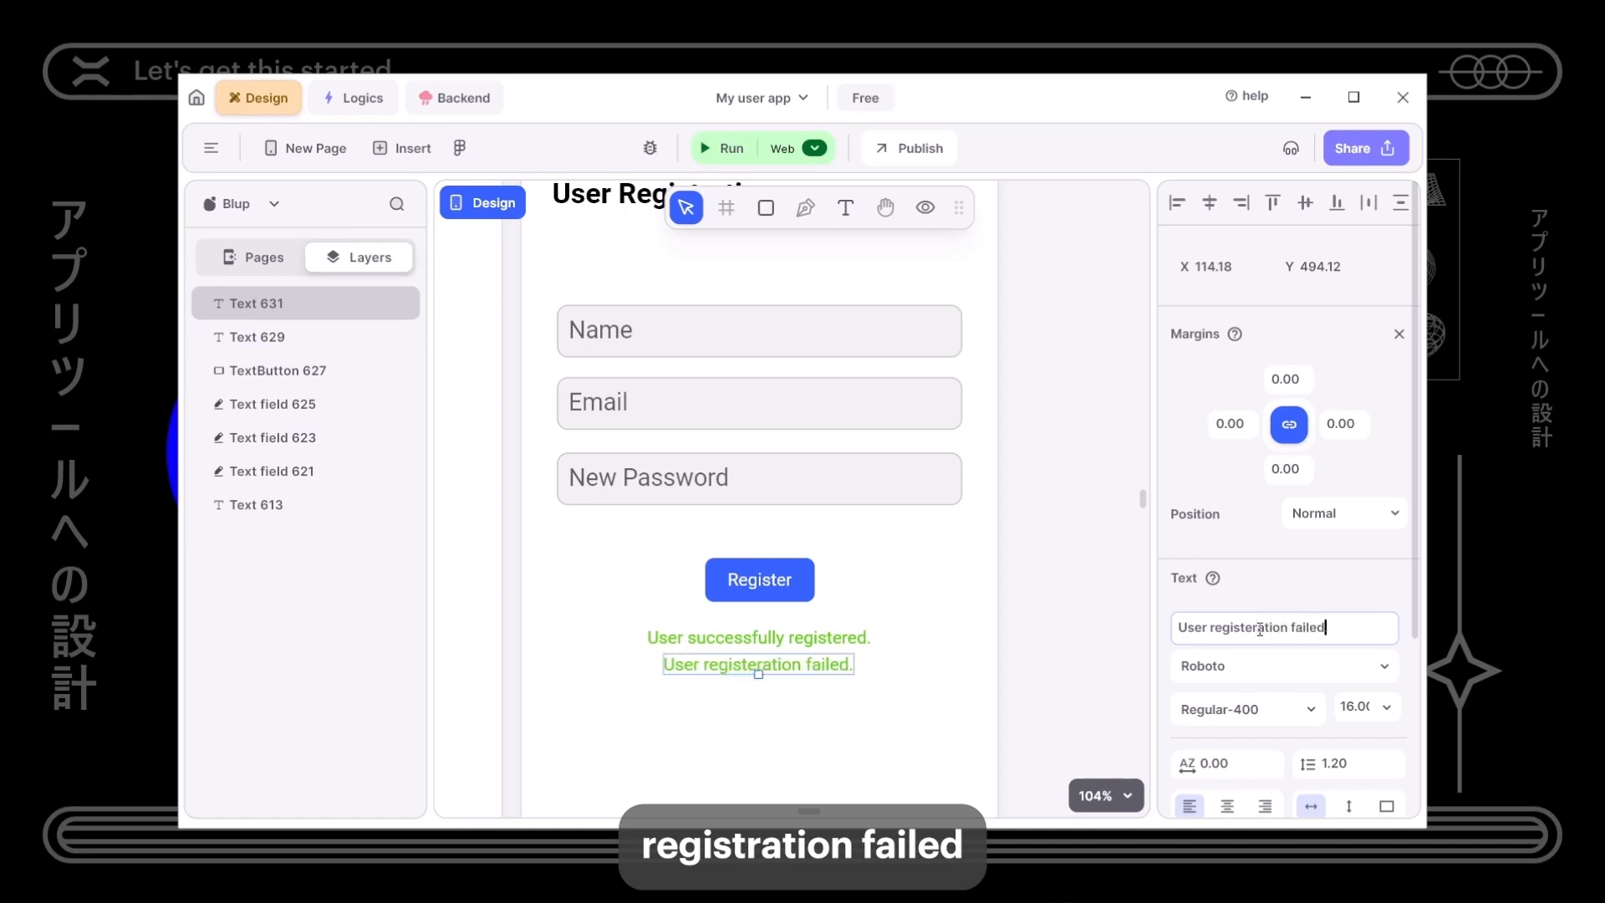
- Colour the failure message dark red (#9D0000)
scroll(1223, 621, down, 2)
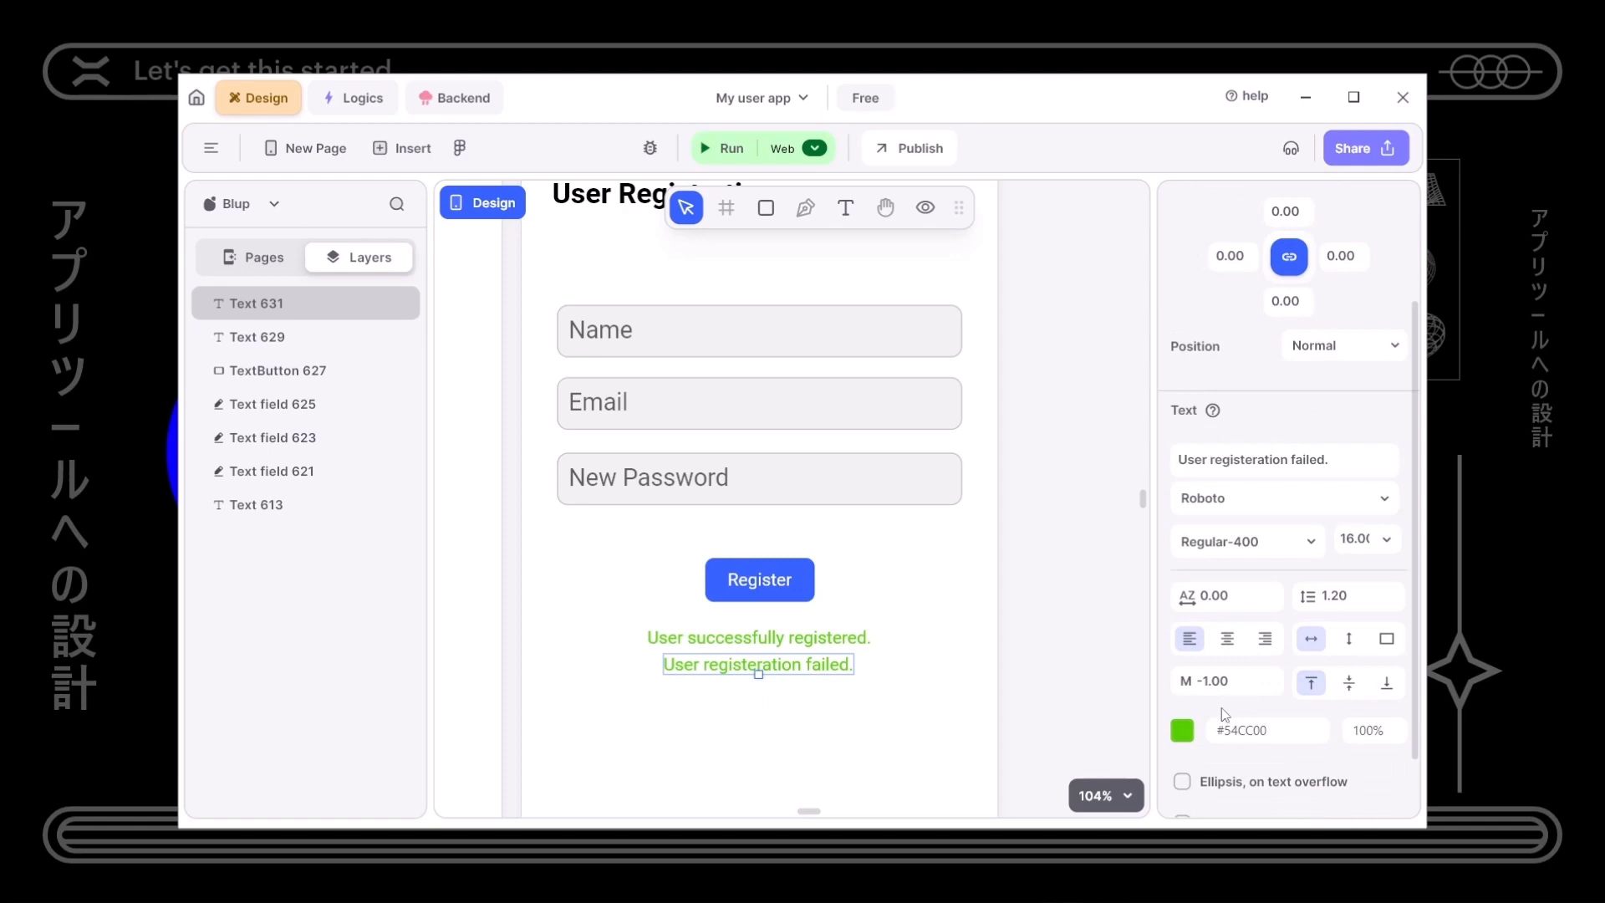
click(1182, 728)
drag(905, 545, 809, 543)
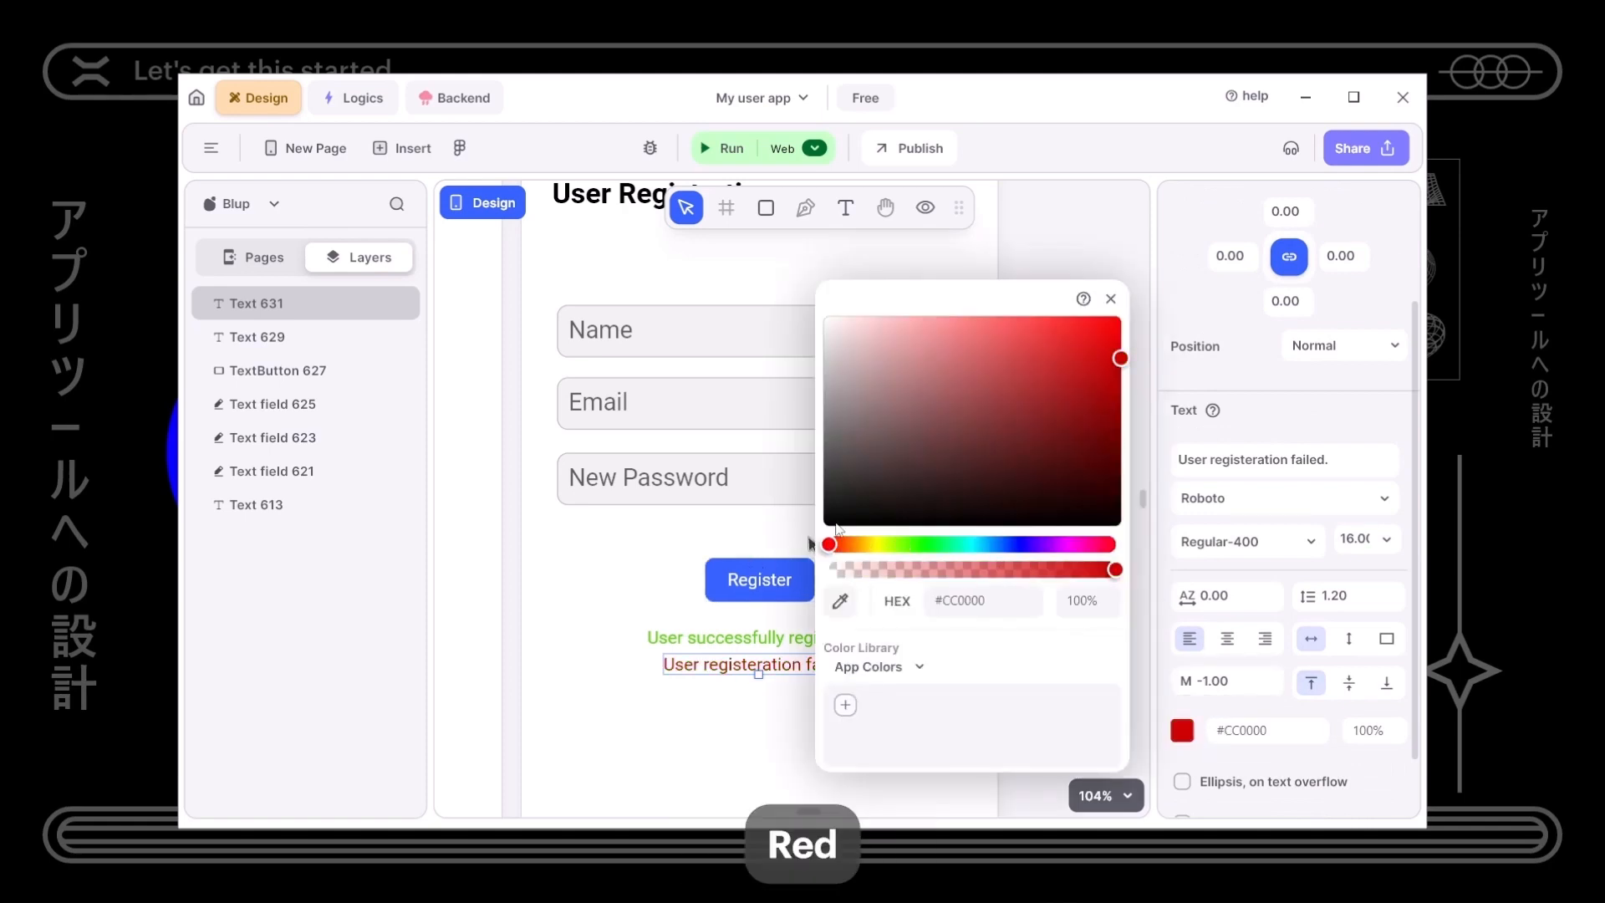
drag(1120, 358, 1146, 391)
click(732, 741)
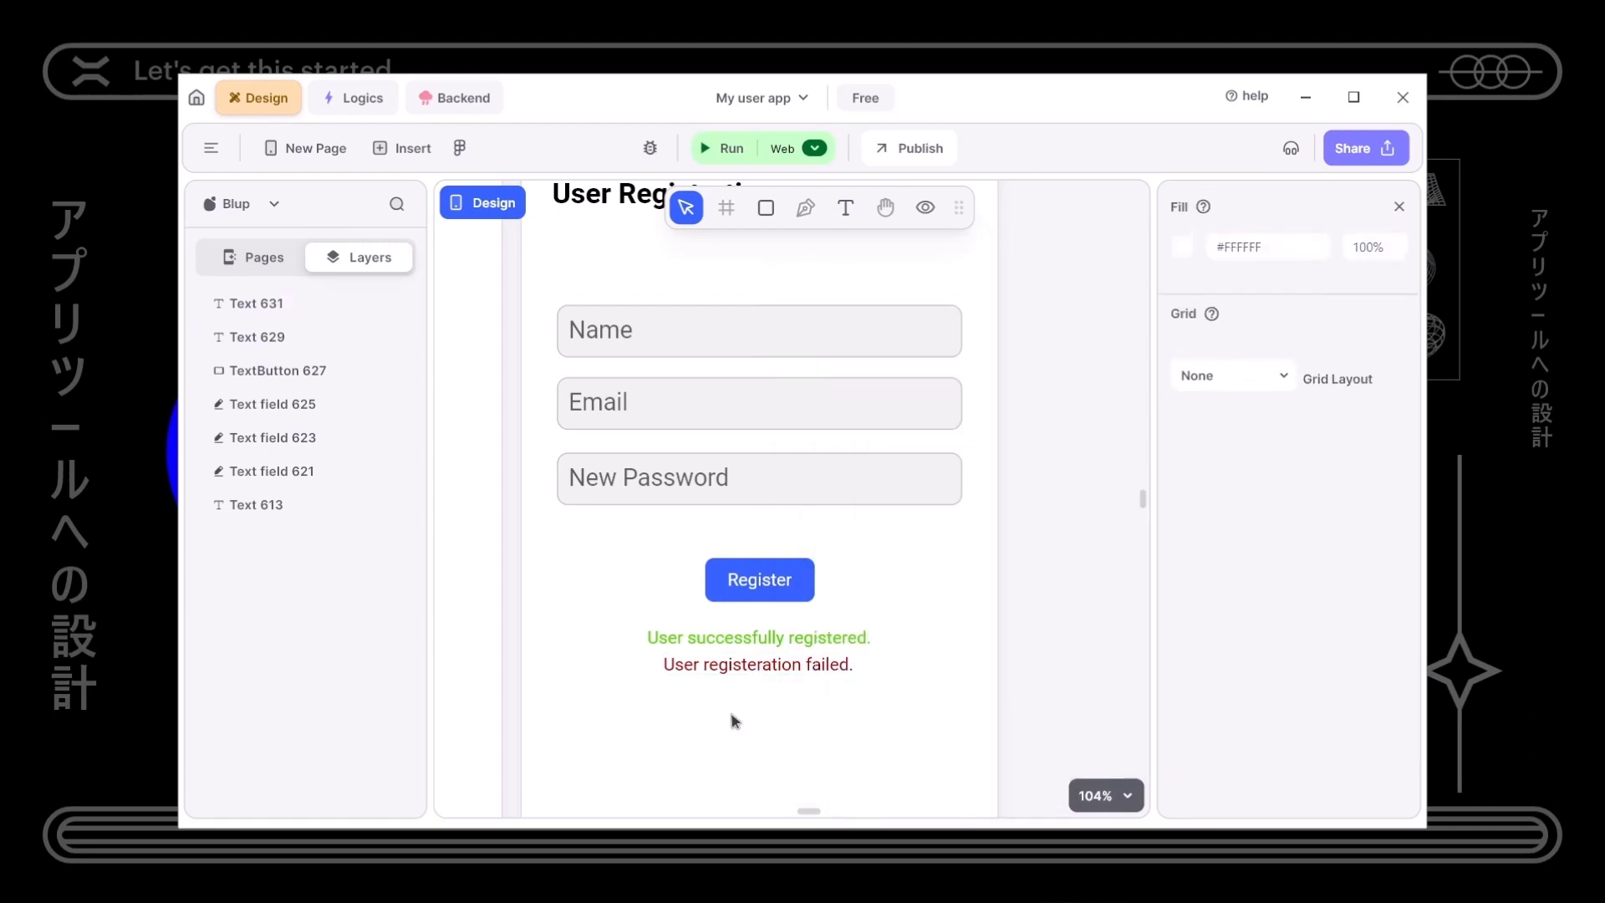
drag(639, 633, 728, 703)
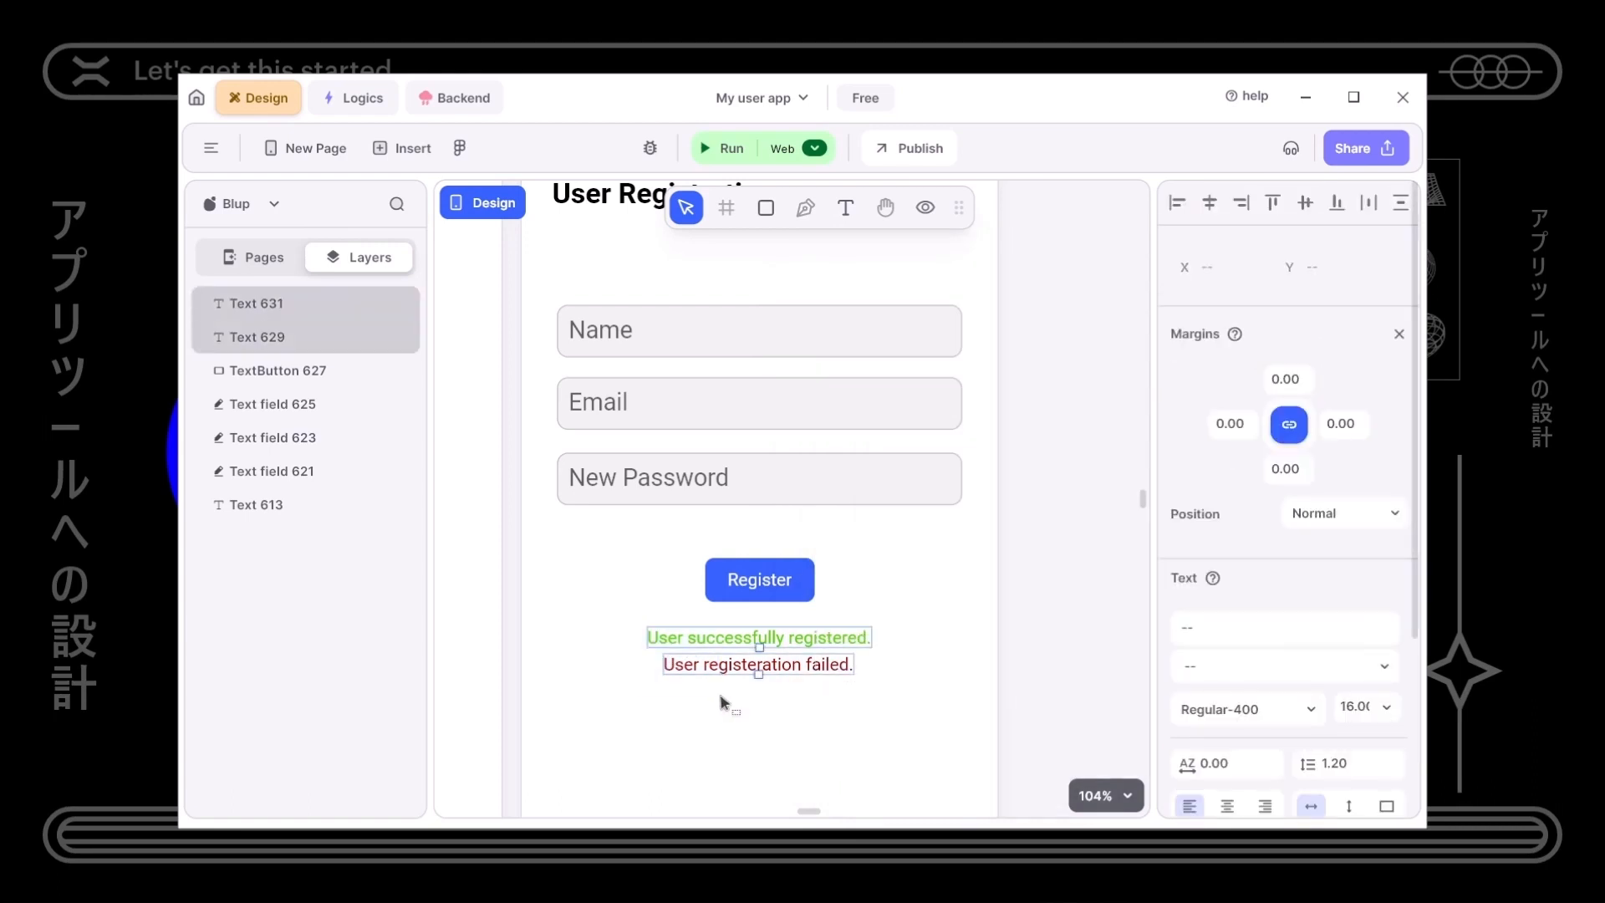
- Uncheck Visible to hide both status messages
scroll(1330, 706, down, 3)
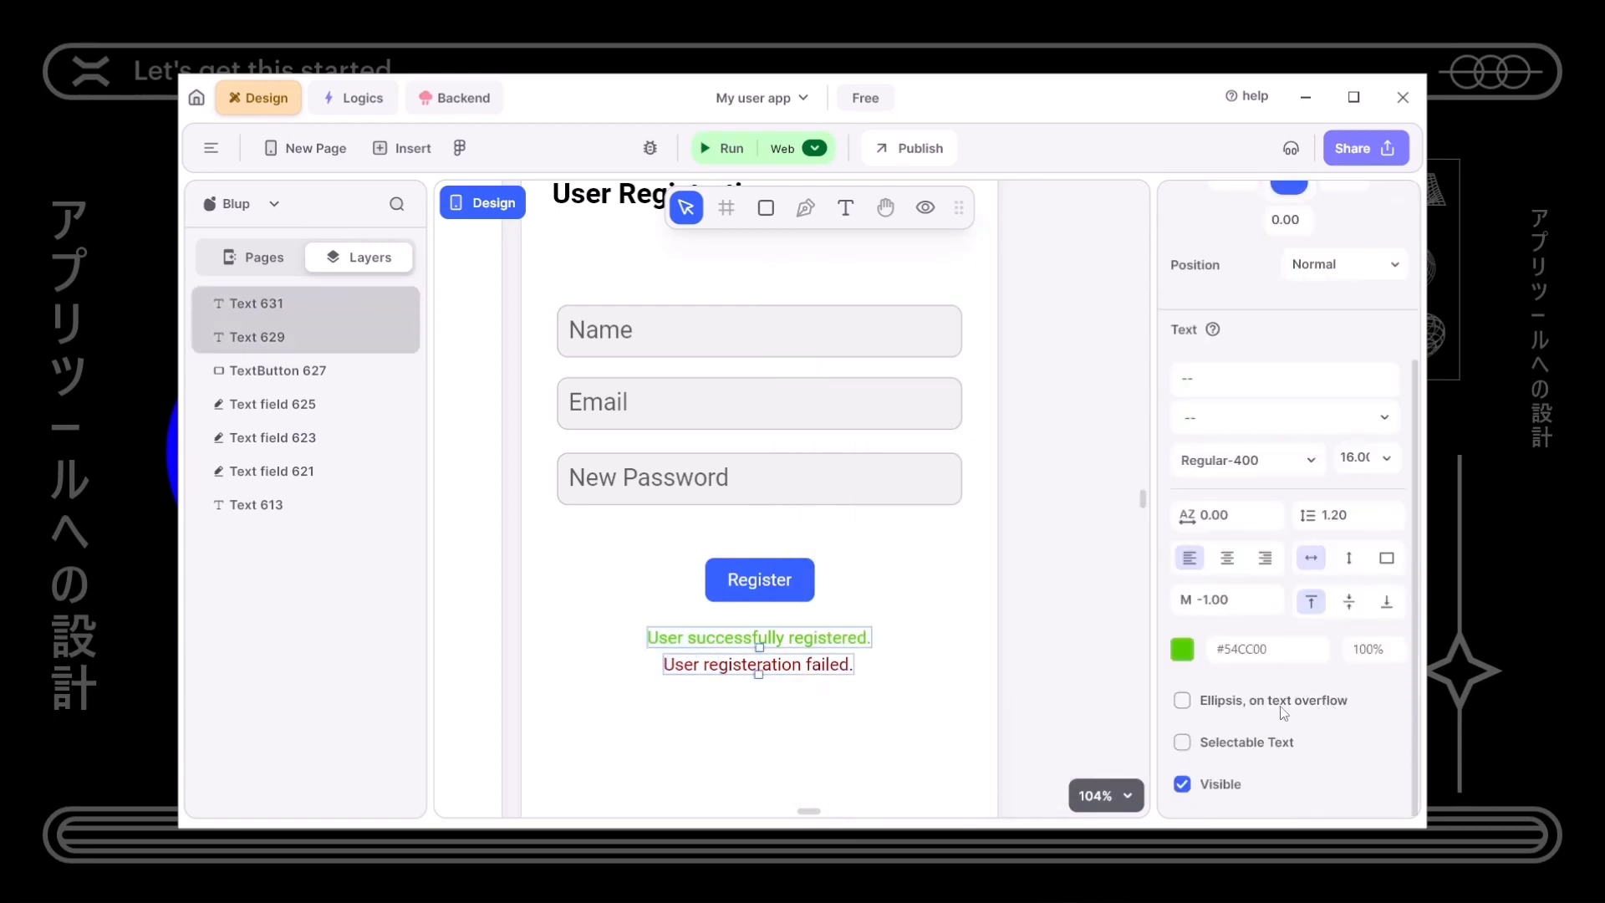
click(1183, 785)
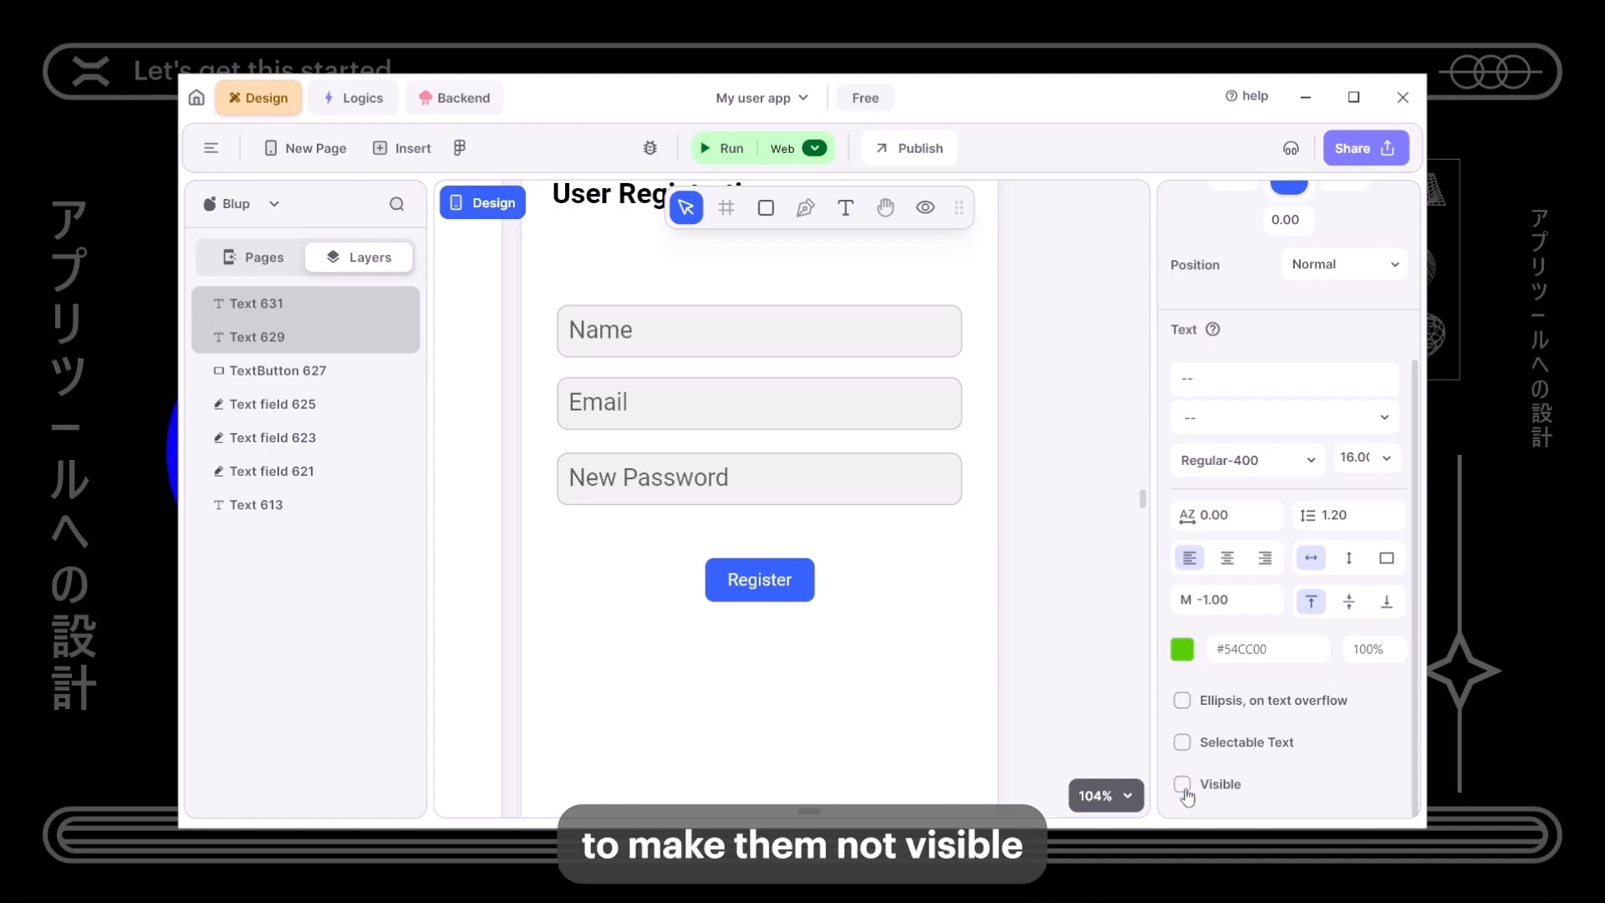
click(836, 739)
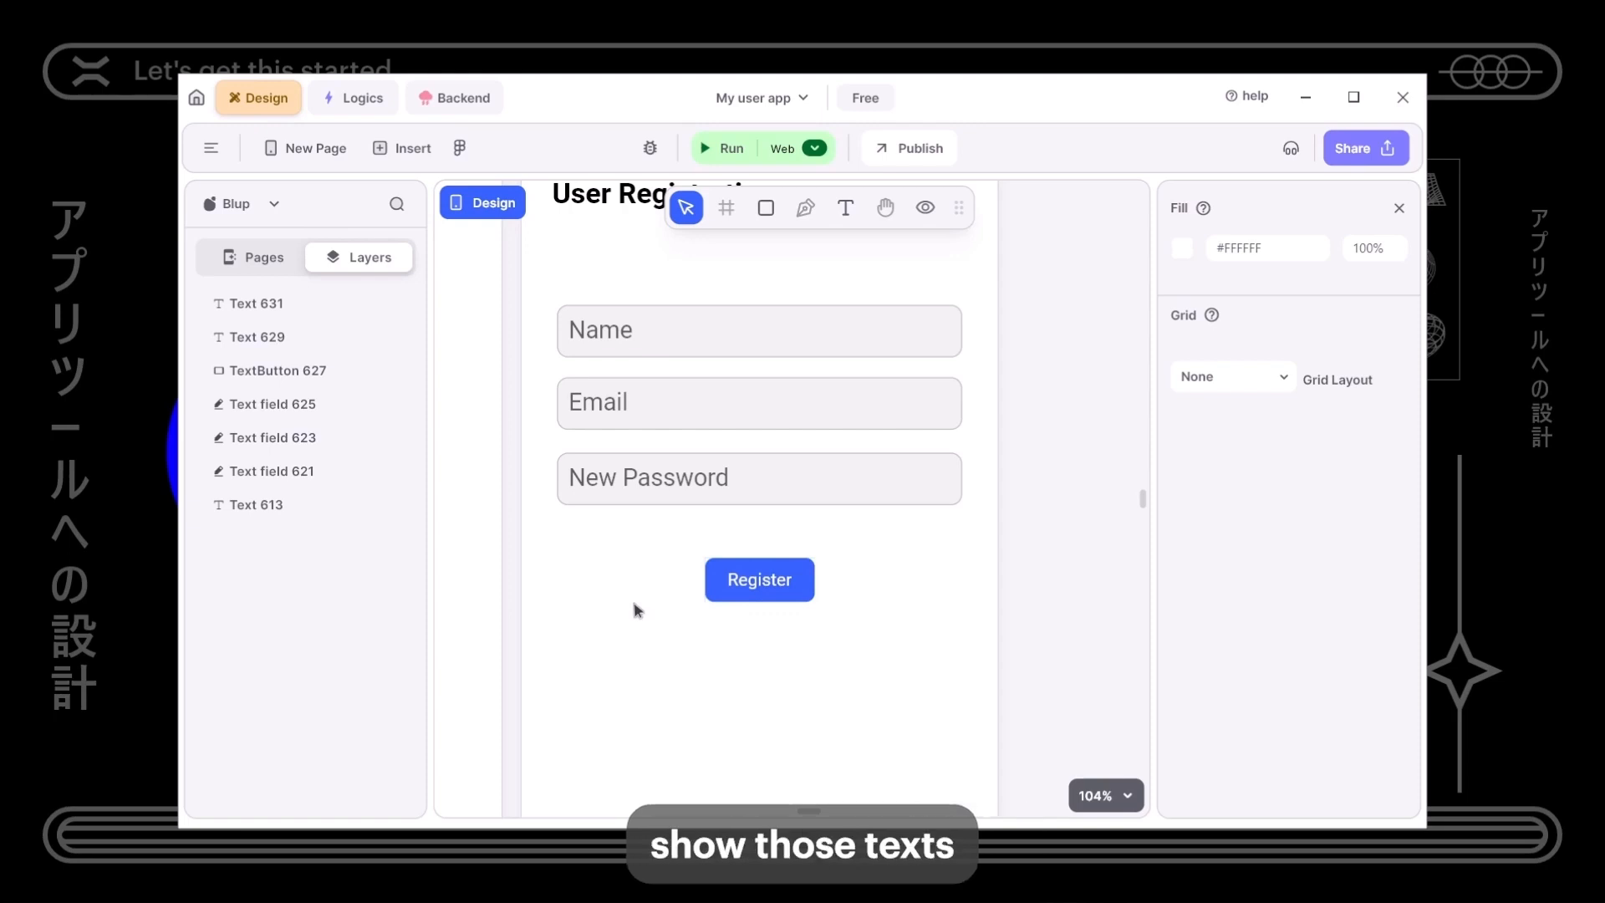
- Nudge the three fields and the Register button down slightly
scroll(663, 581, left, 2)
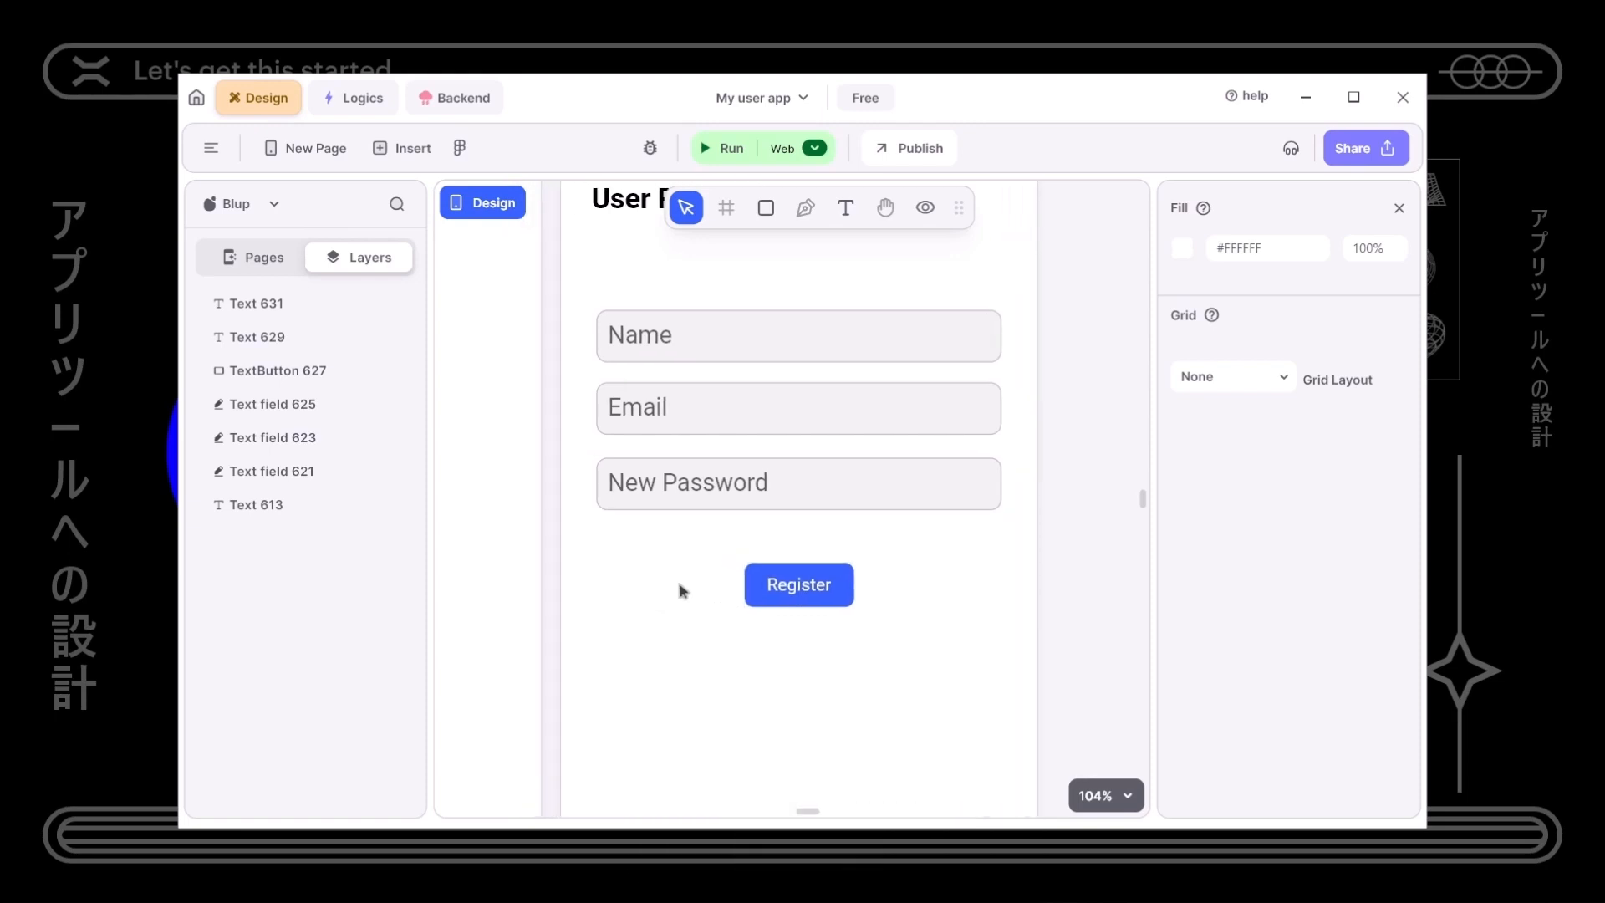
scroll(682, 588, down, 5)
scroll(669, 583, left, 1)
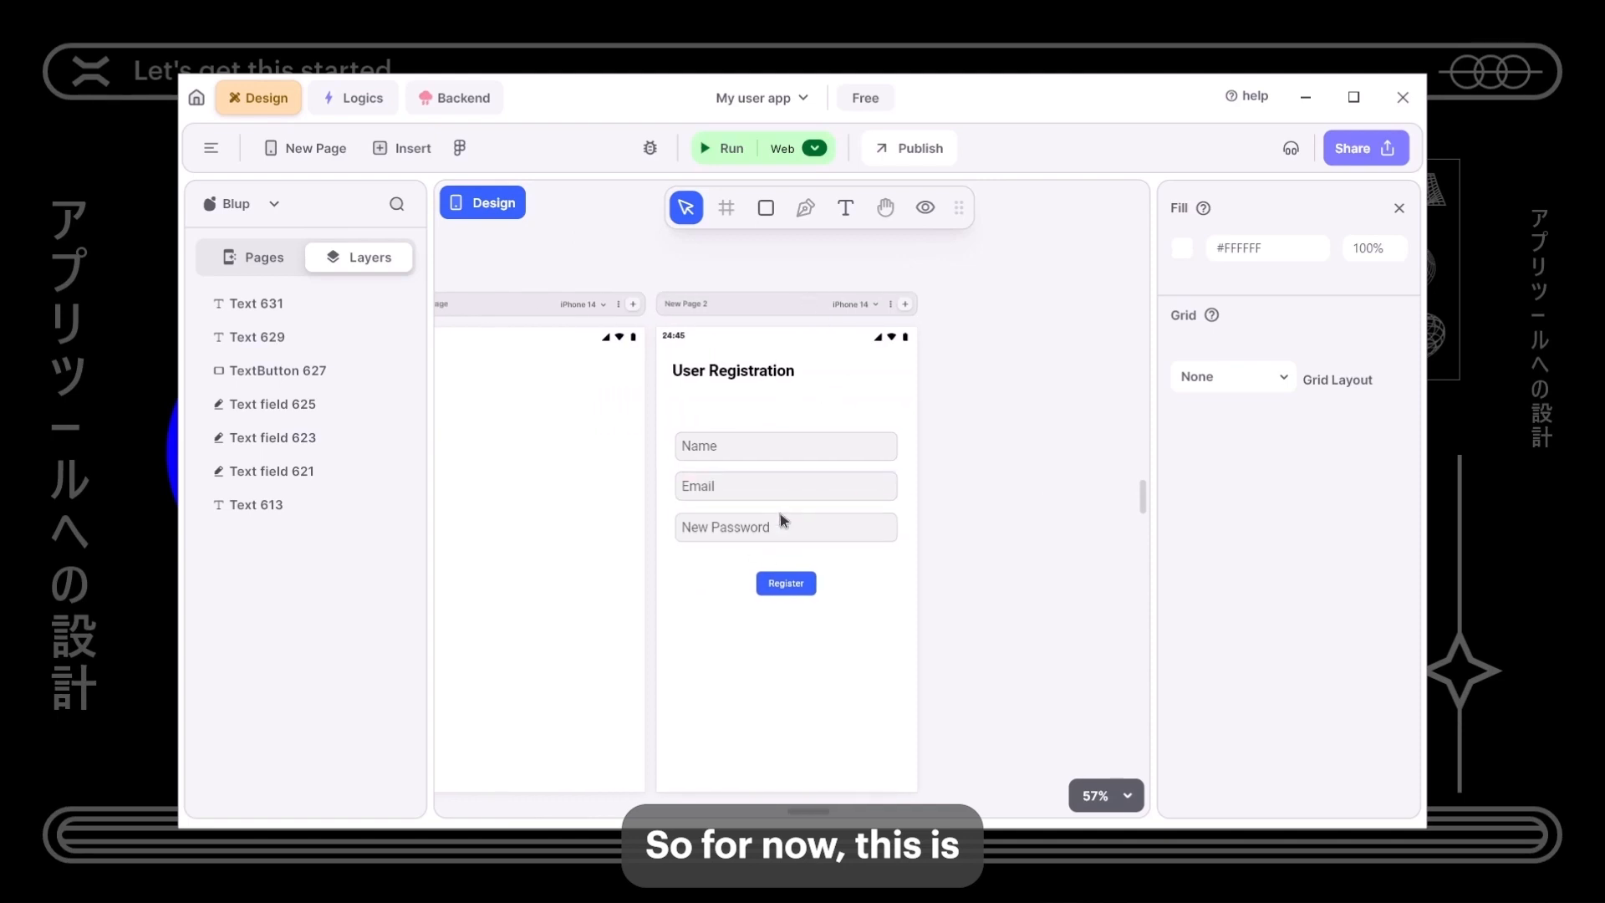
click(774, 358)
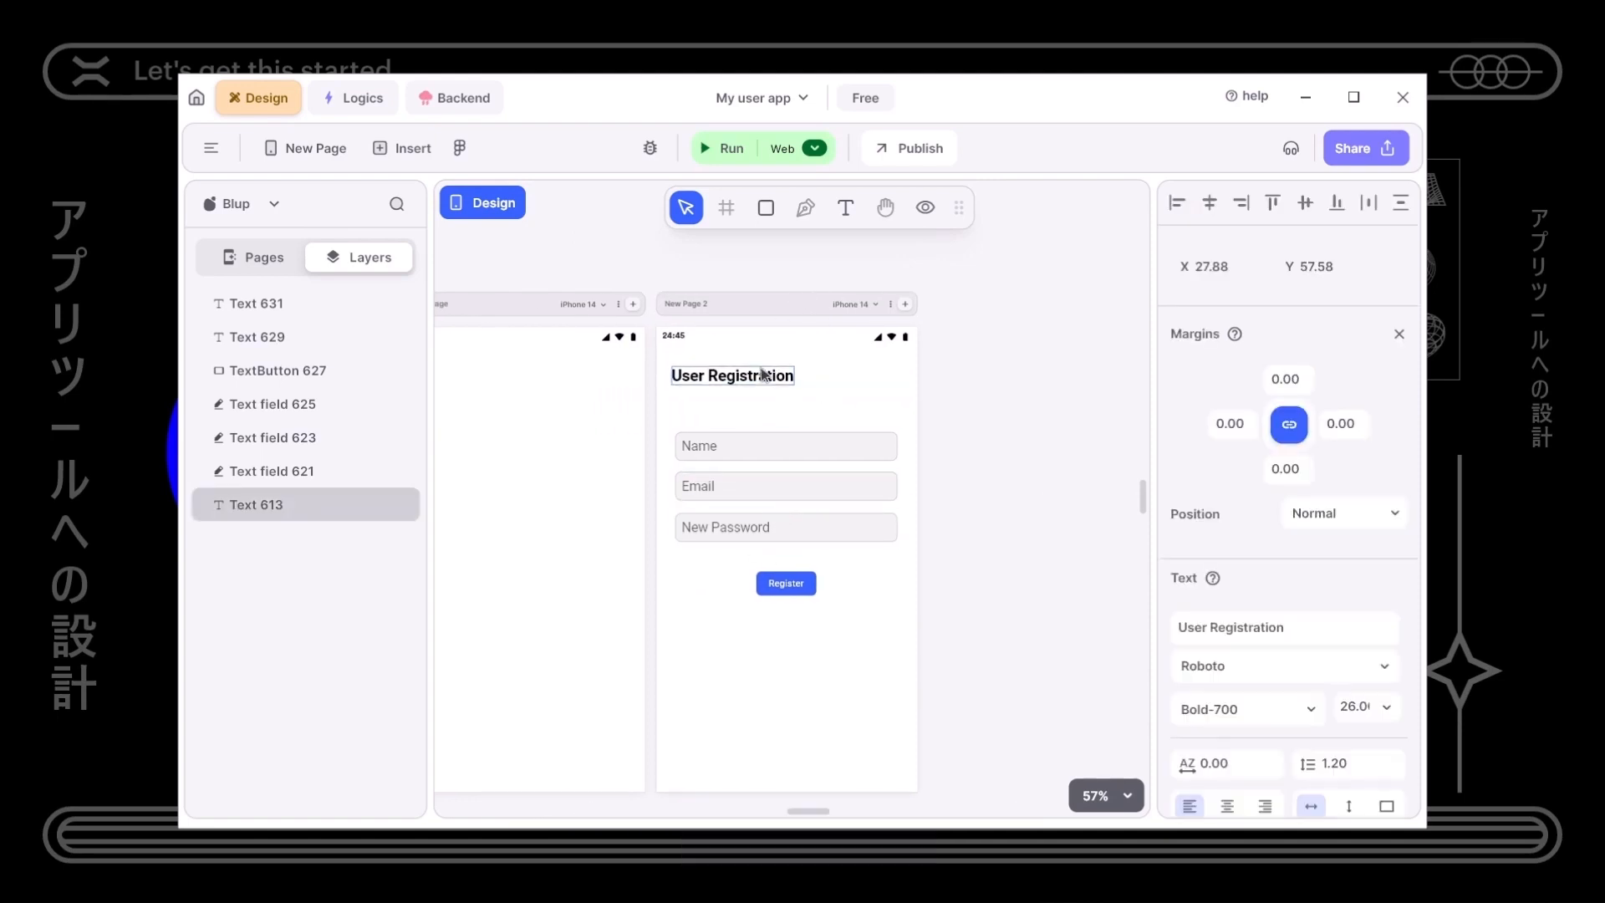
drag(655, 427, 958, 571)
key(Down)
key(Down)
key(Down)
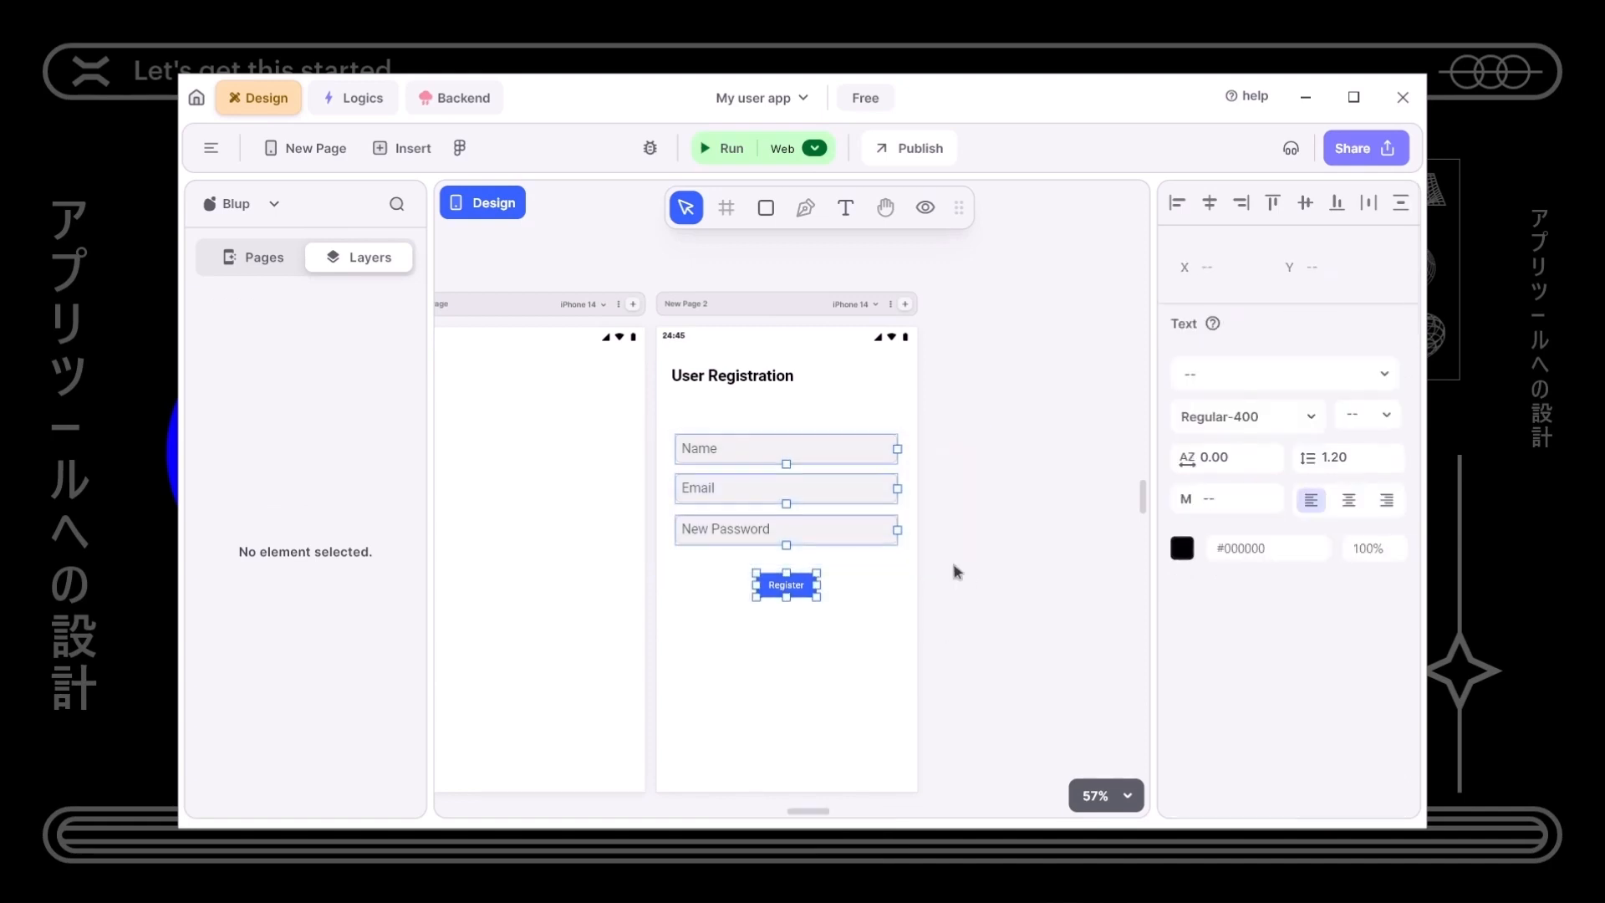
click(863, 589)
drag(931, 552, 701, 429)
- Nudge the three registration fields and Register button as a group into position
key(Up)
key(Up)
key(Up)
key(Up)
key(Up)
key(Up)
key(Up)
key(Up)
key(Up)
key(Up)
key(Up)
key(Up)
key(Up)
key(Up)
key(Up)
key(Up)
key(Up)
key(Up)
key(Up)
key(Up)
key(Up)
key(Up)
key(Up)
key(Up)
key(Up)
key(Up)
key(Up)
key(Up)
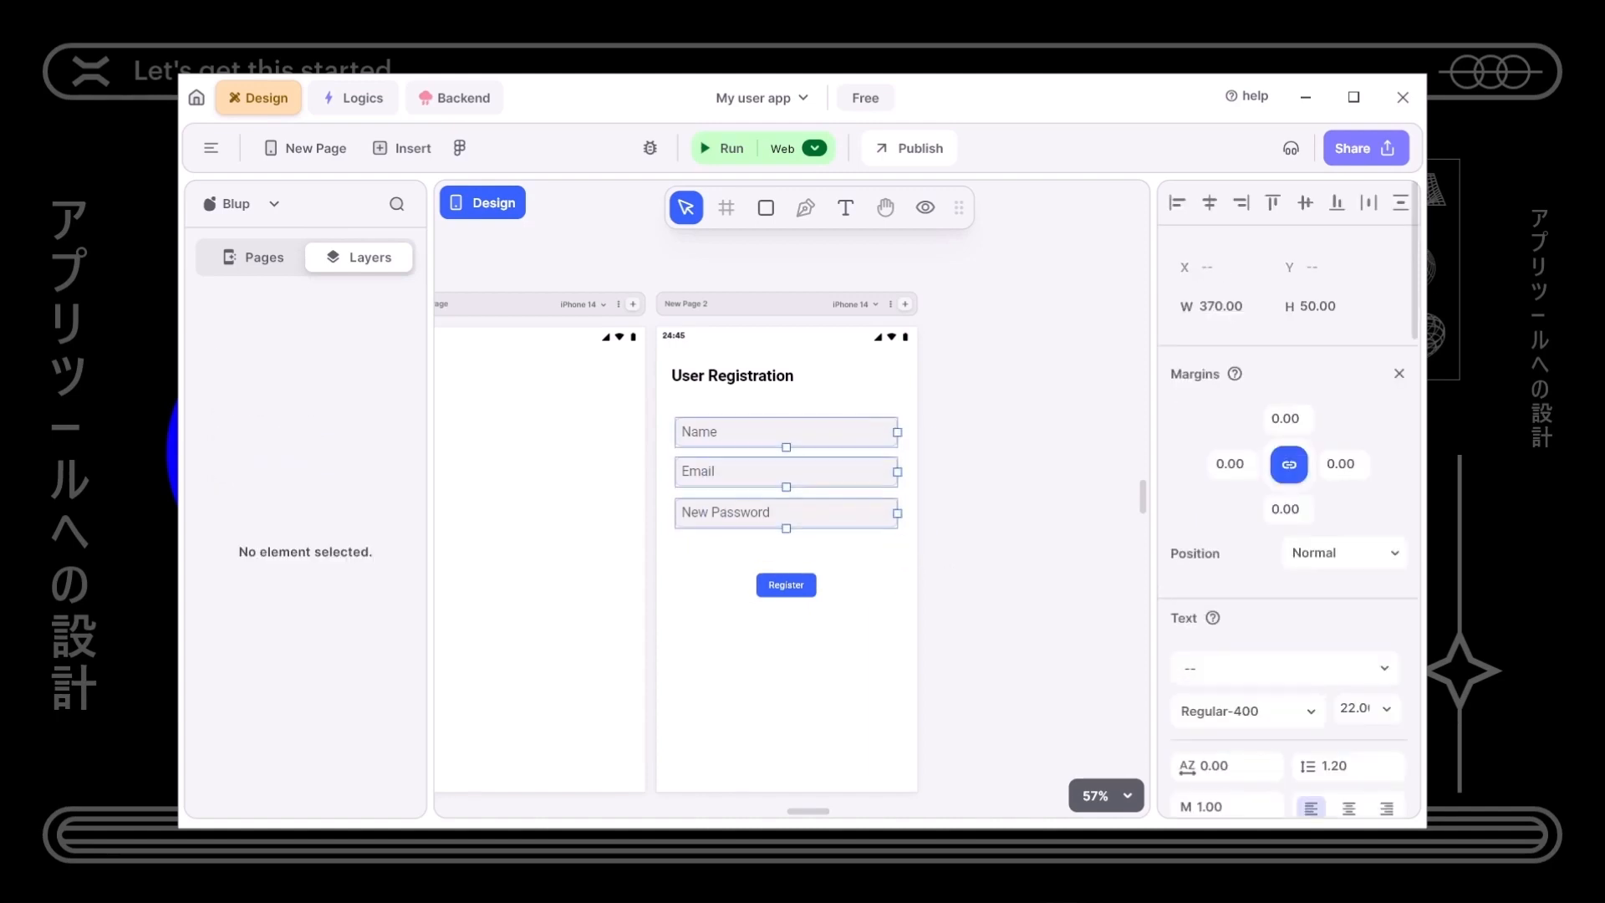
key(Down)
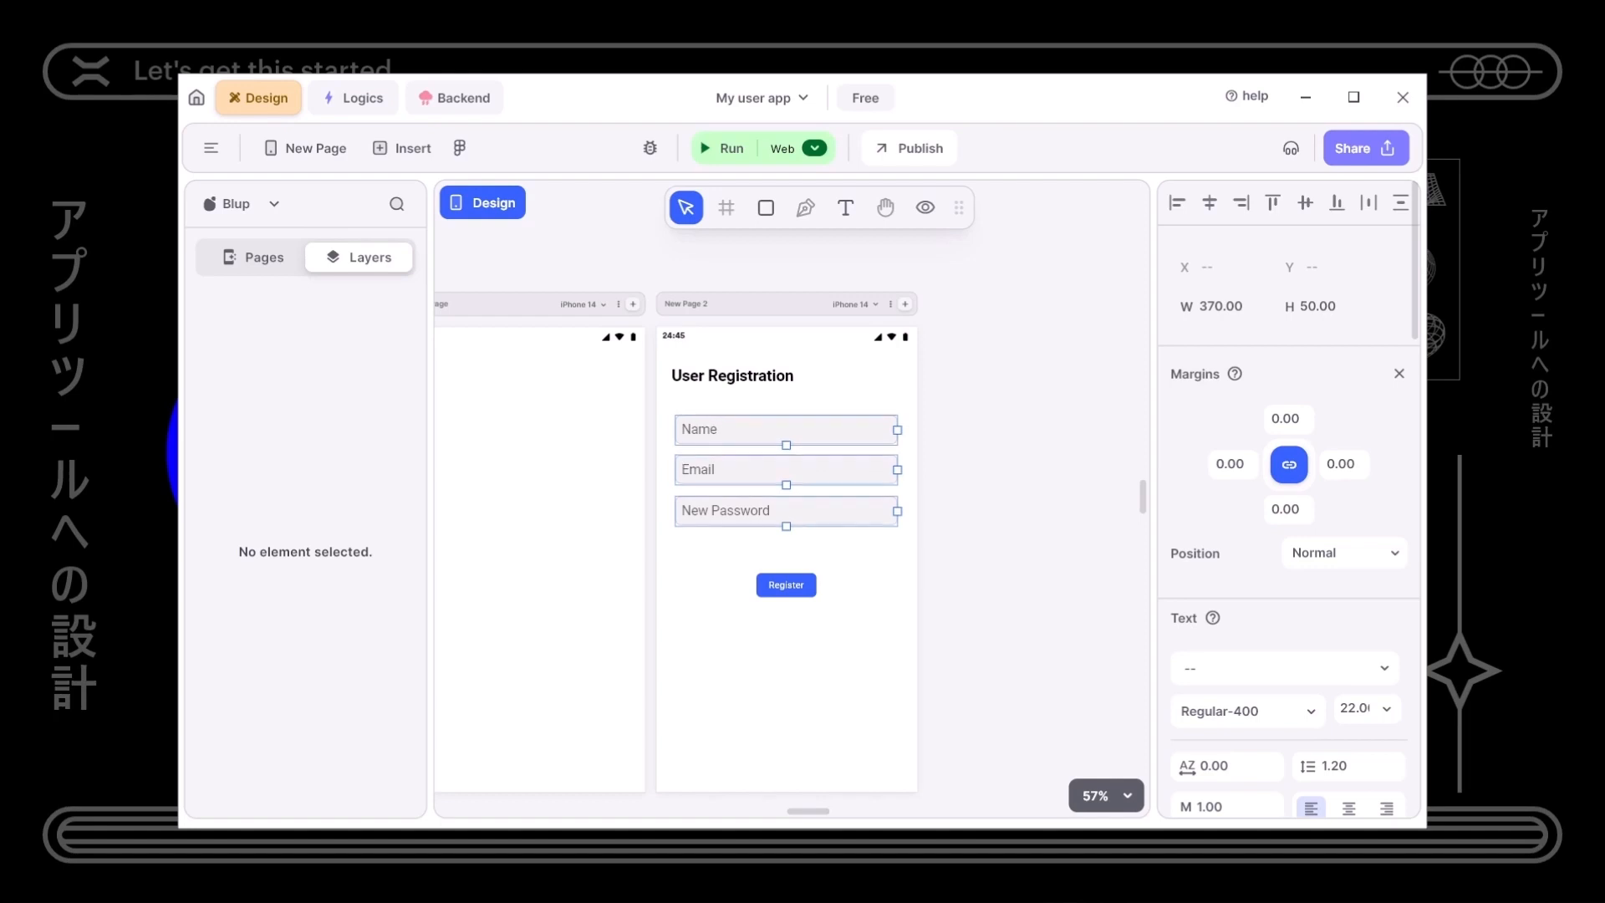
click(800, 588)
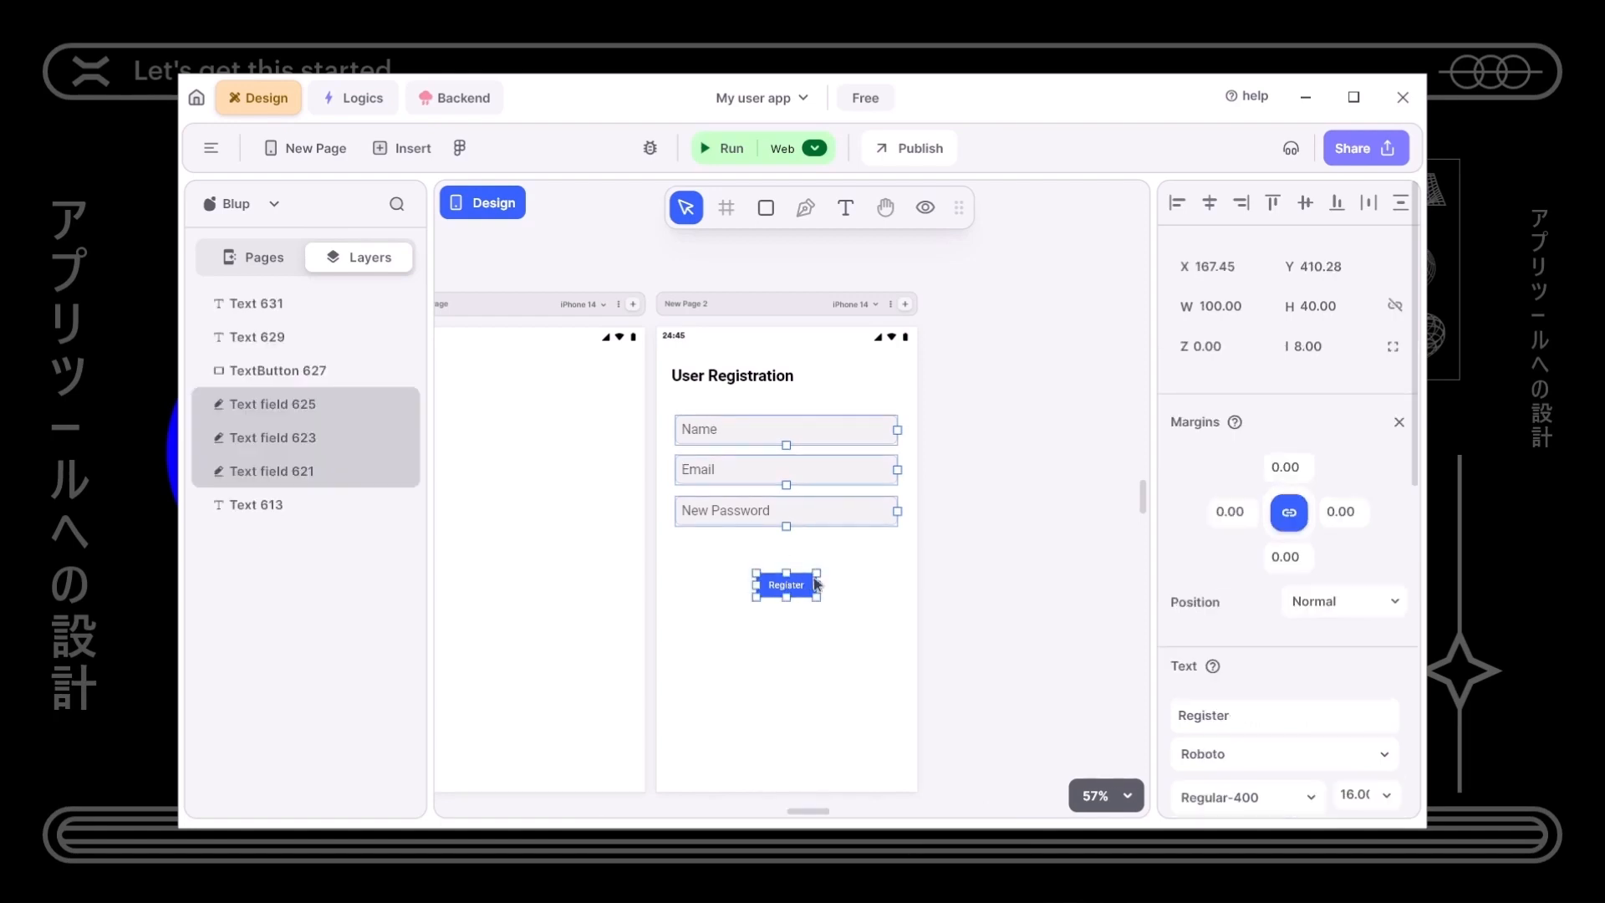
click(856, 553)
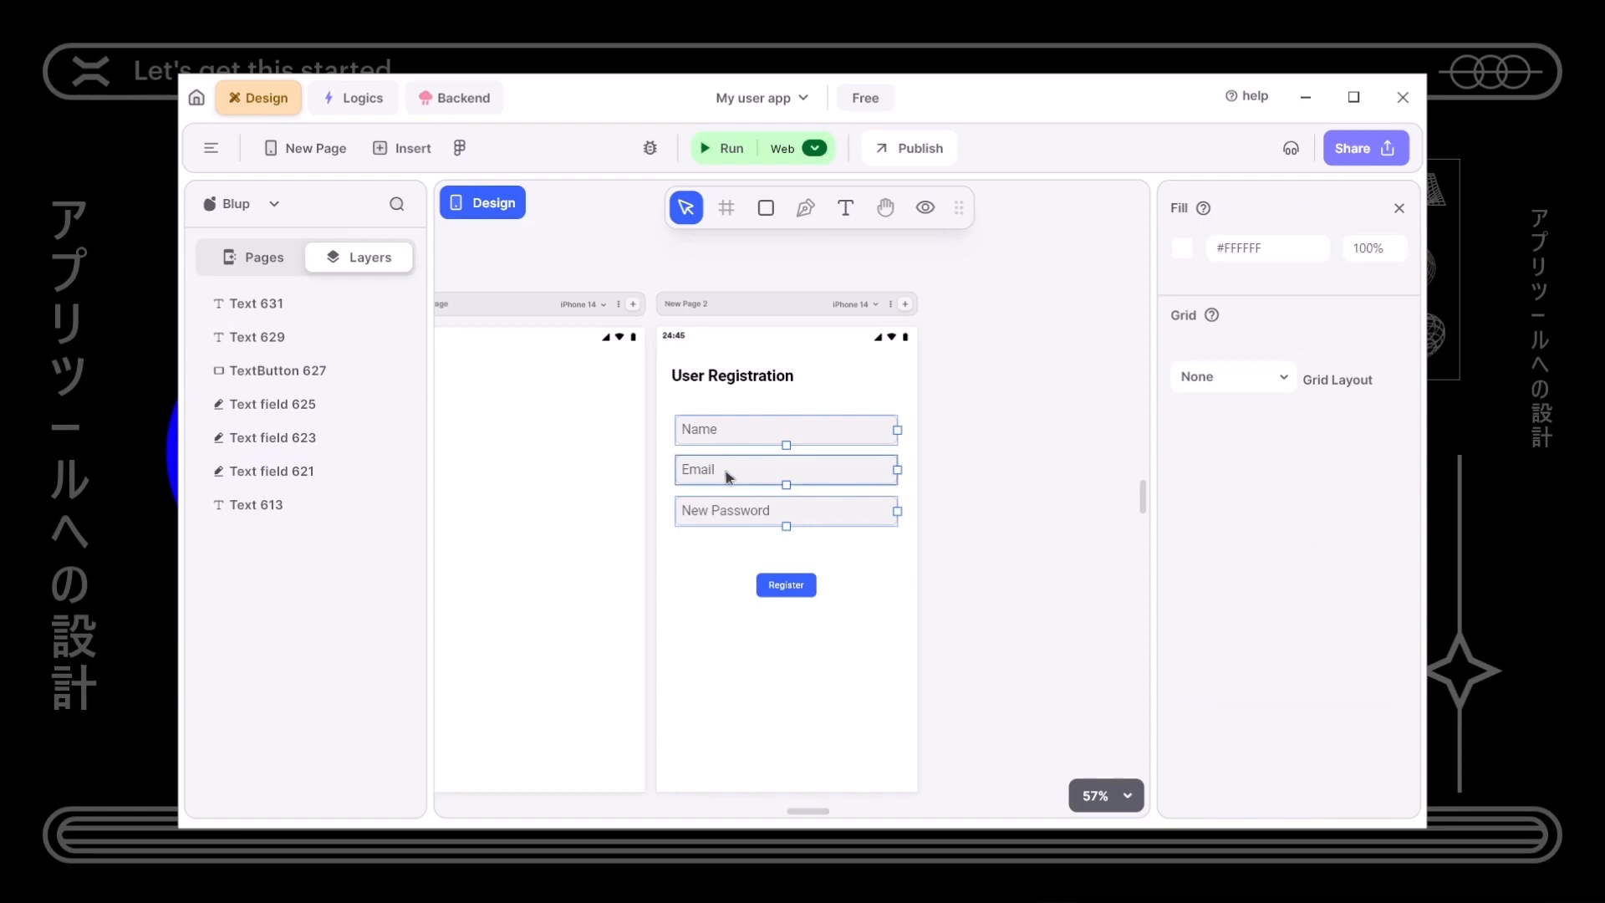
drag(662, 414, 673, 610)
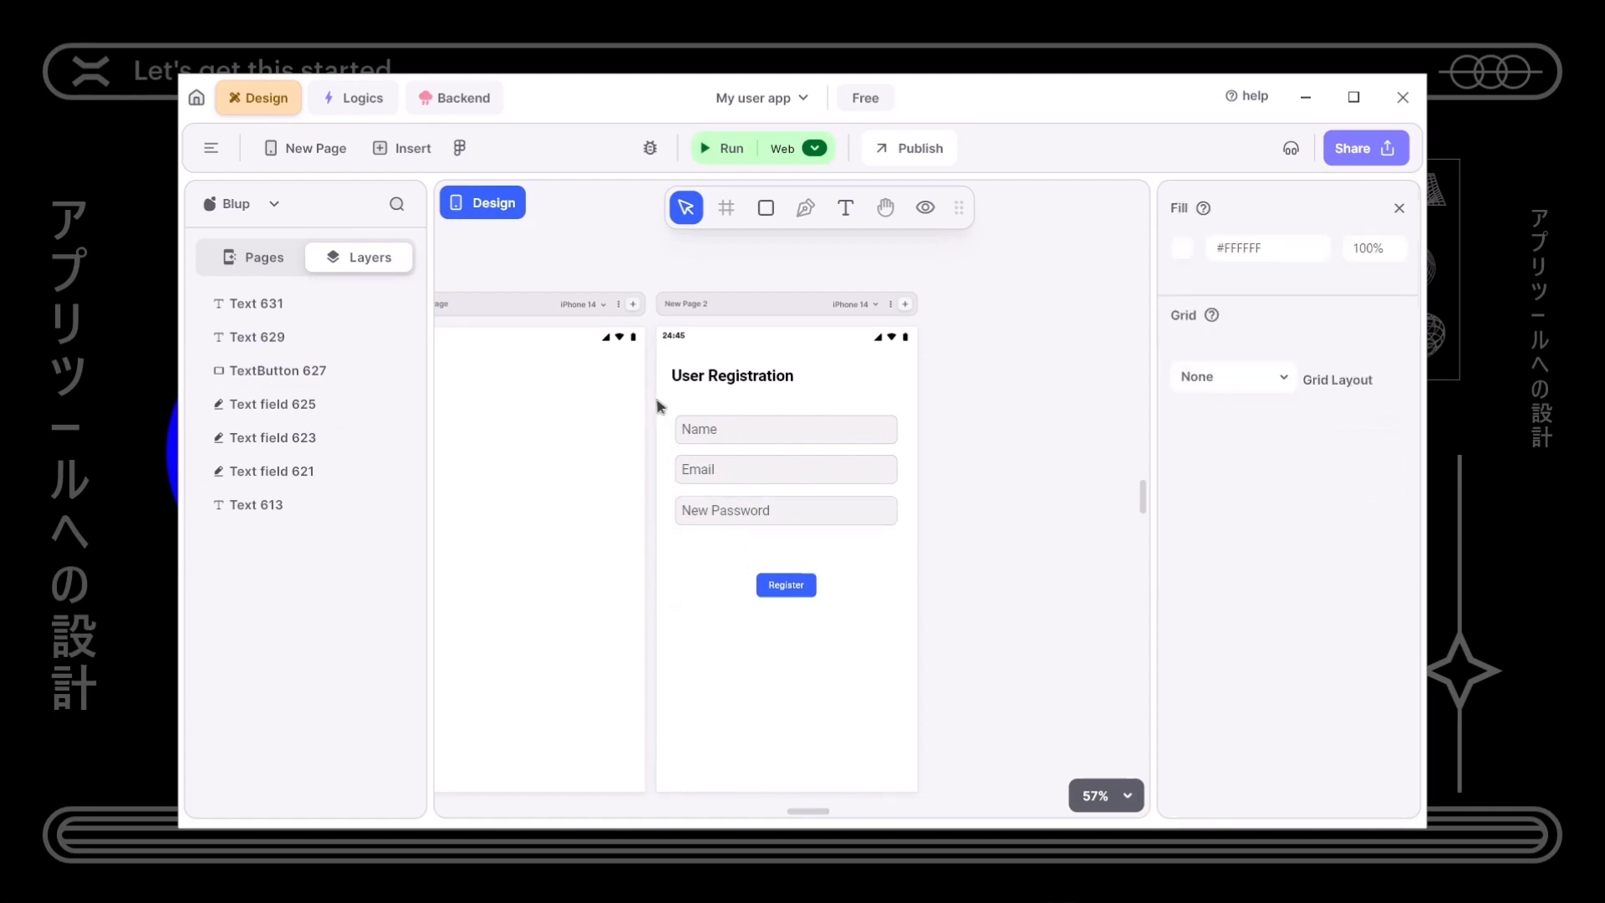
drag(710, 566, 841, 549)
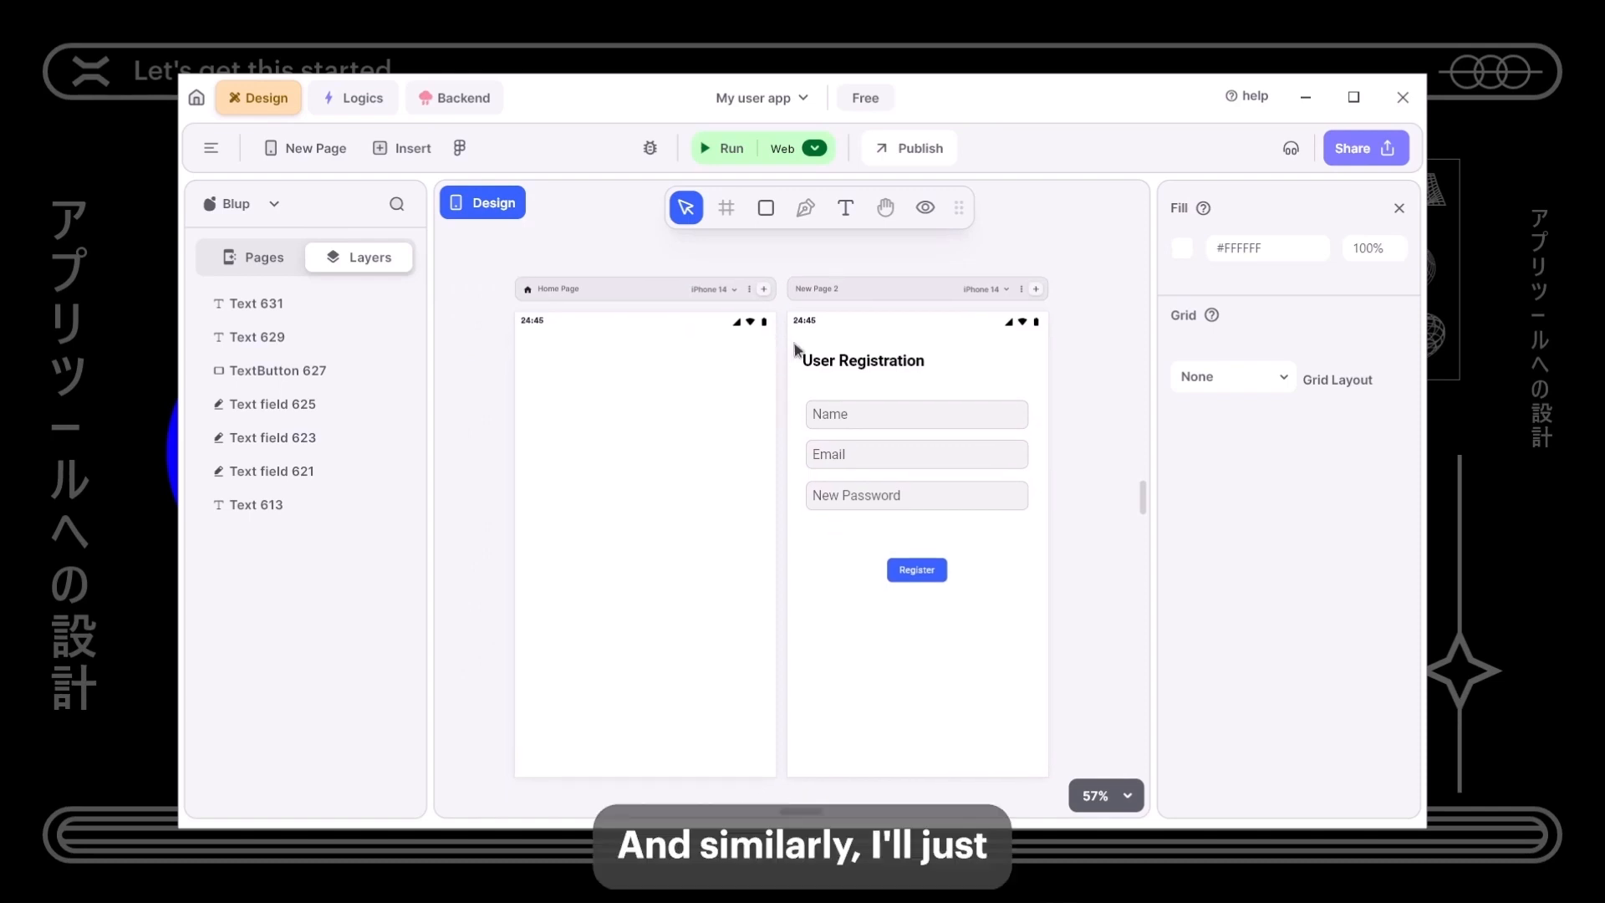
- Raise the User Registration heading and move the Name field up beneath it
click(825, 365)
key(Up)
key(Up)
key(Up)
key(Up)
key(Up)
key(Up)
key(Up)
key(Up)
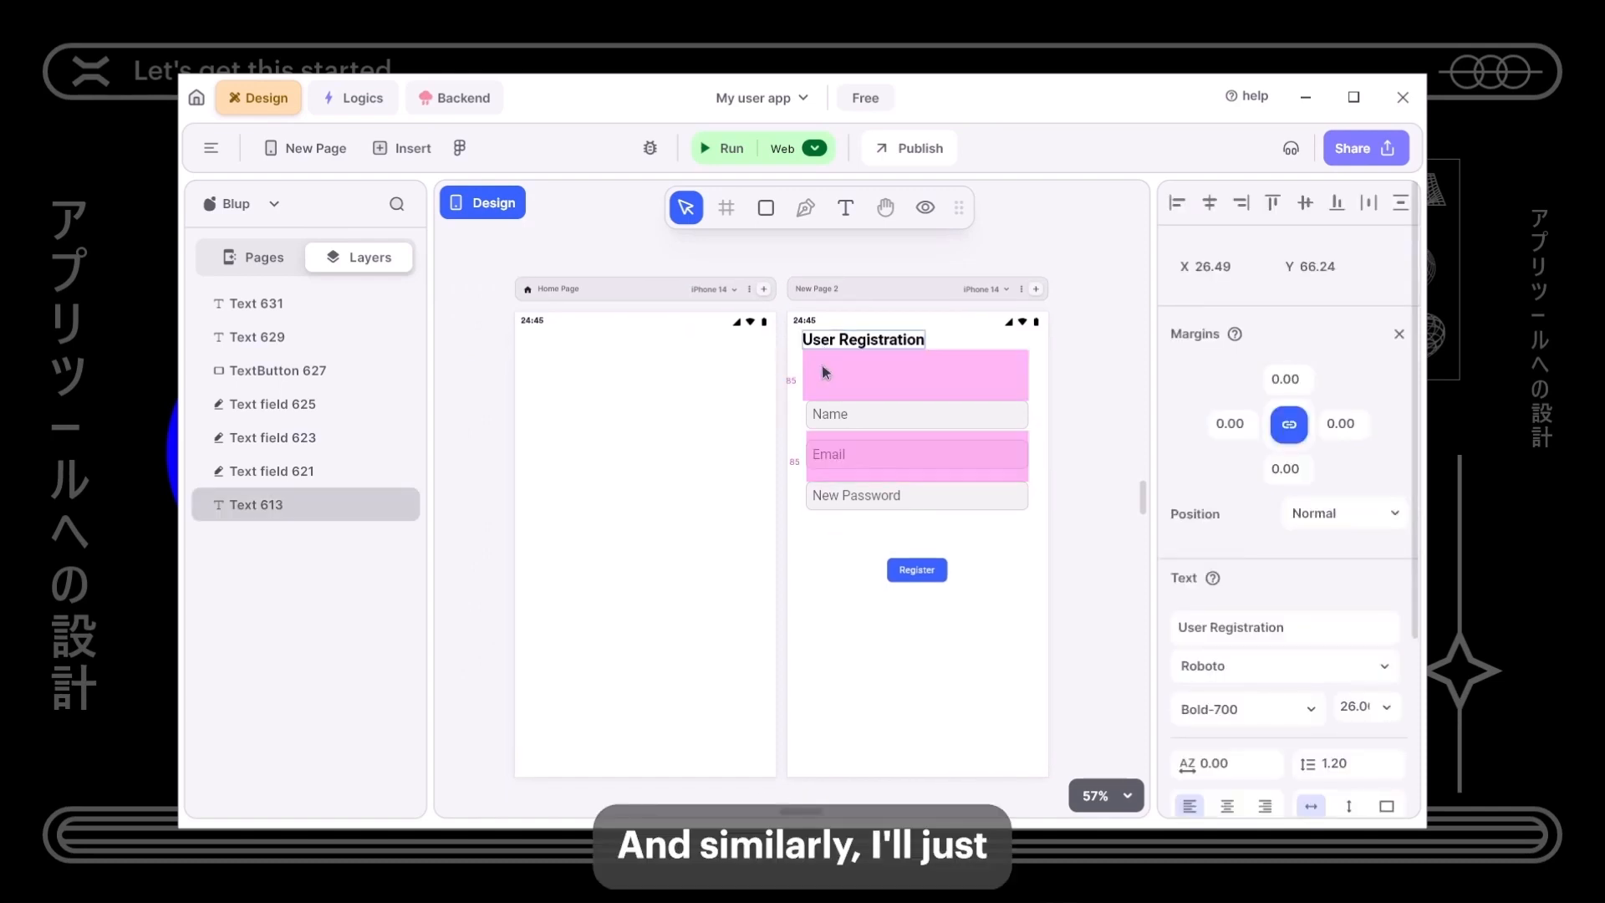
key(Down)
key(Down)
key(Down)
key(Down)
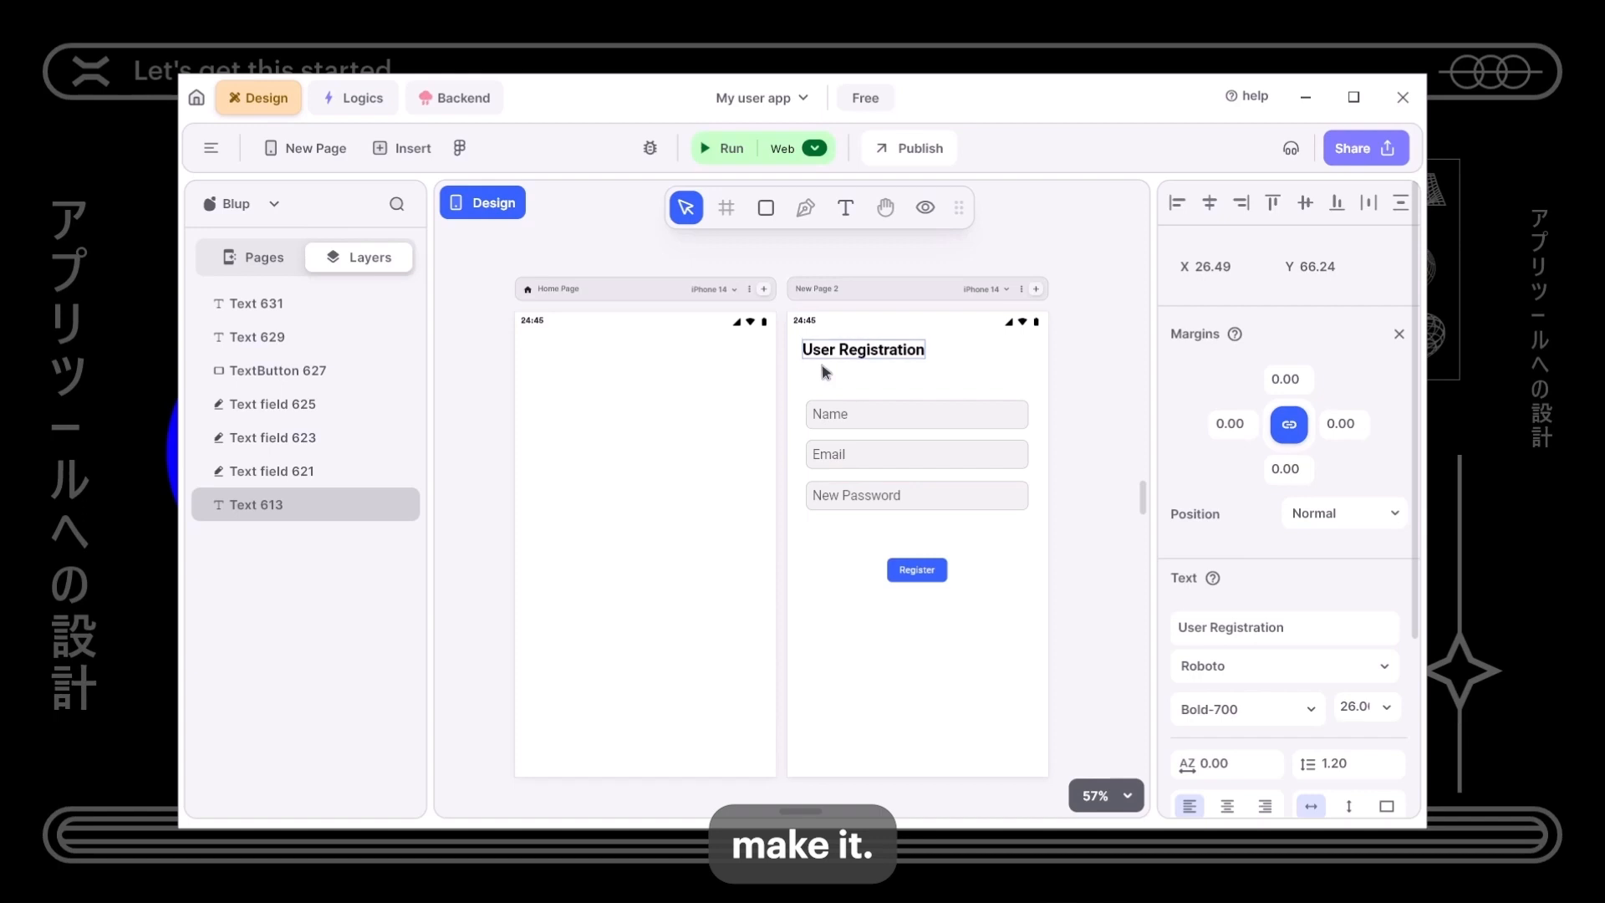
click(832, 415)
key(Up)
key(Up)
key(Up)
key(Up)
key(Up)
key(Up)
key(Up)
key(Up)
key(Up)
key(Up)
key(Up)
key(Up)
key(Up)
key(Up)
key(Down)
key(Down)
key(Down)
key(Down)
key(Down)
key(Down)
key(Down)
key(Down)
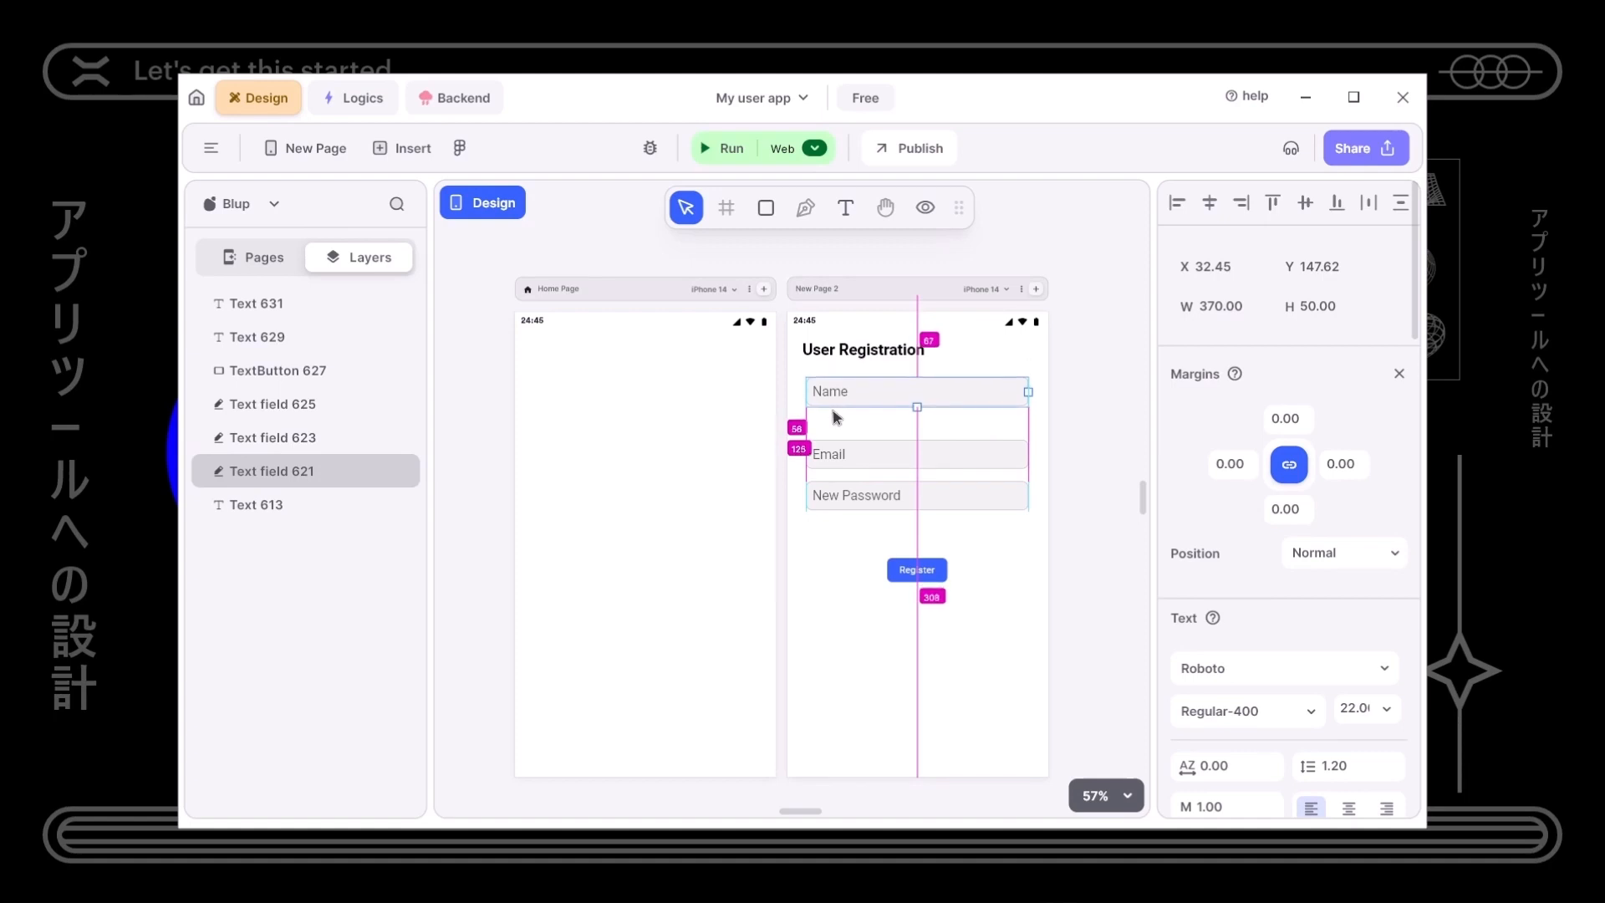
- Fine-tune the Email and Name fields so the three fields sit evenly 30 apart
click(863, 451)
key(Up)
key(Up)
key(Up)
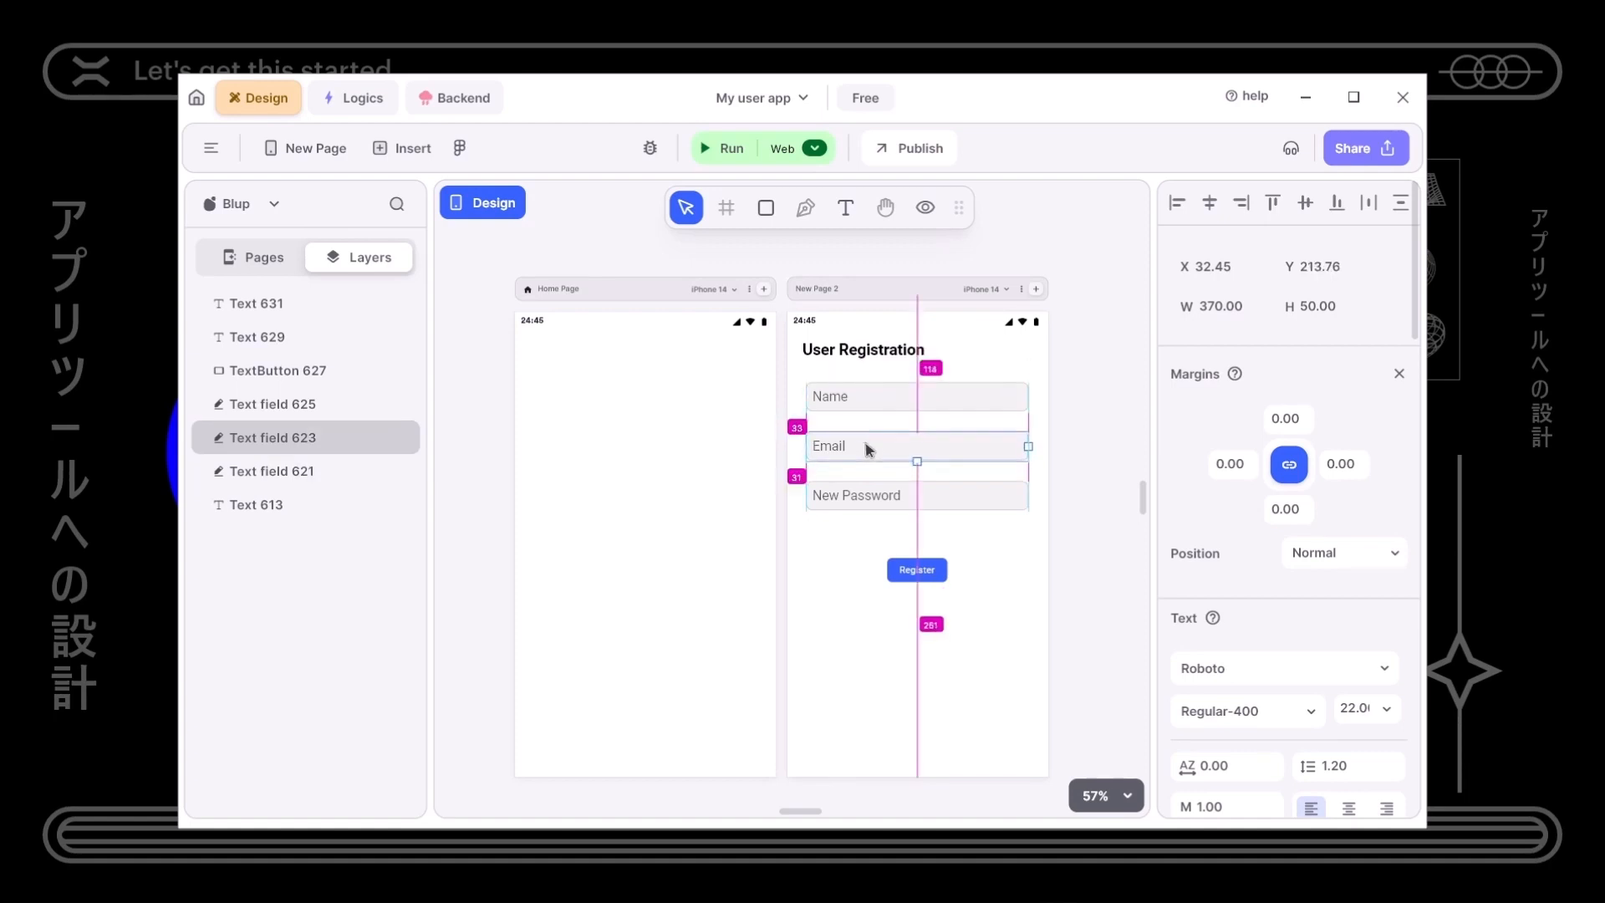
key(Up)
key(Down)
key(Down)
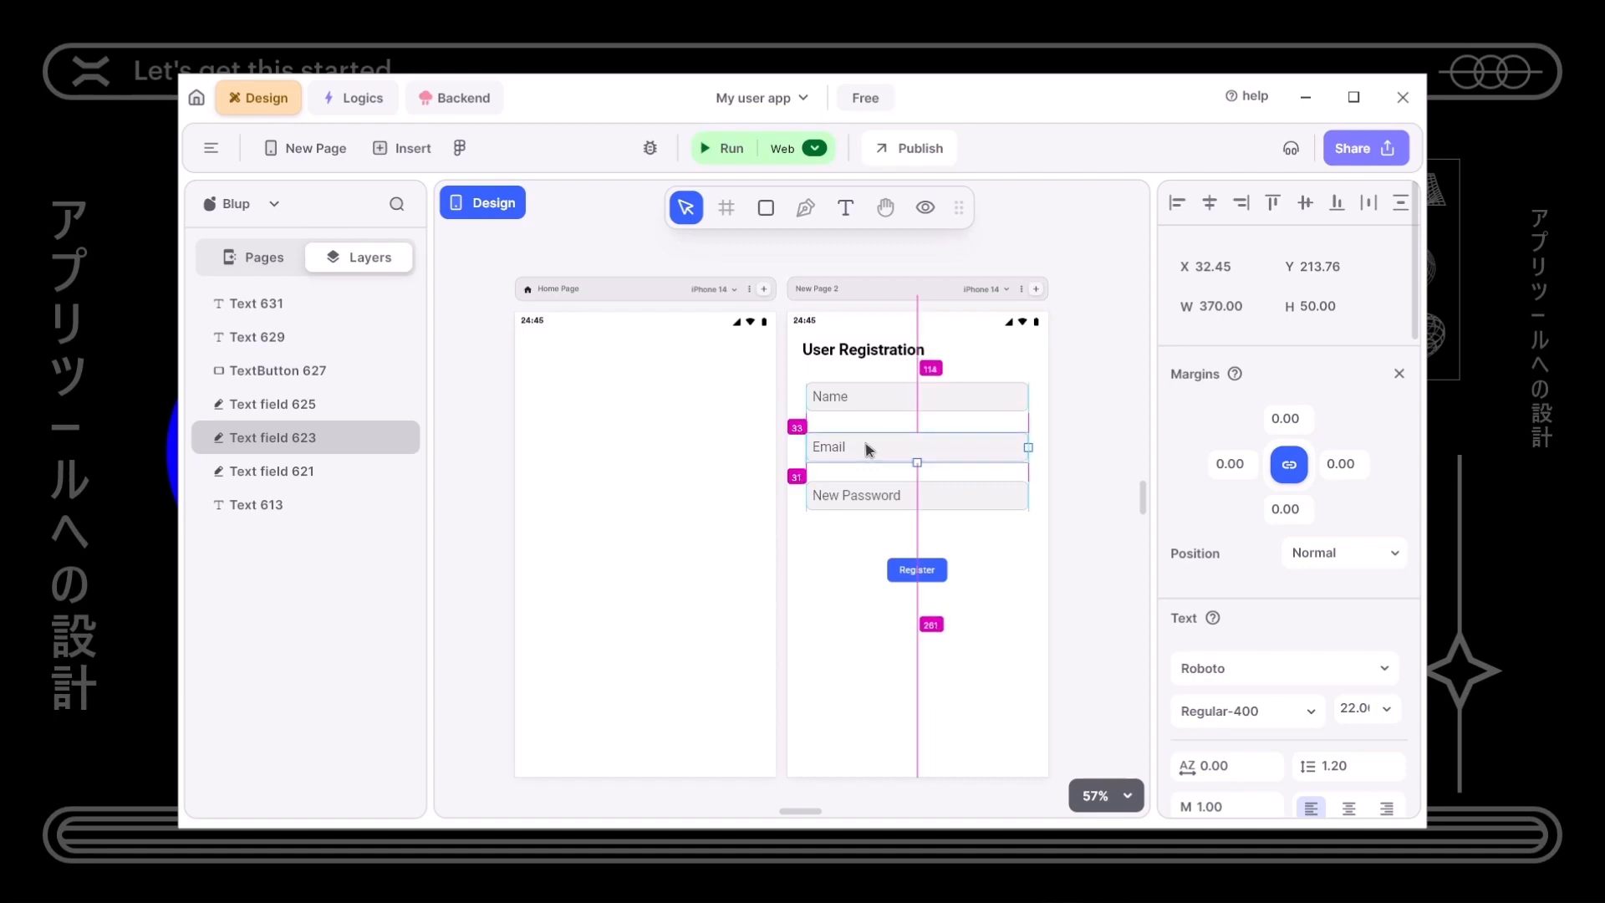
click(903, 632)
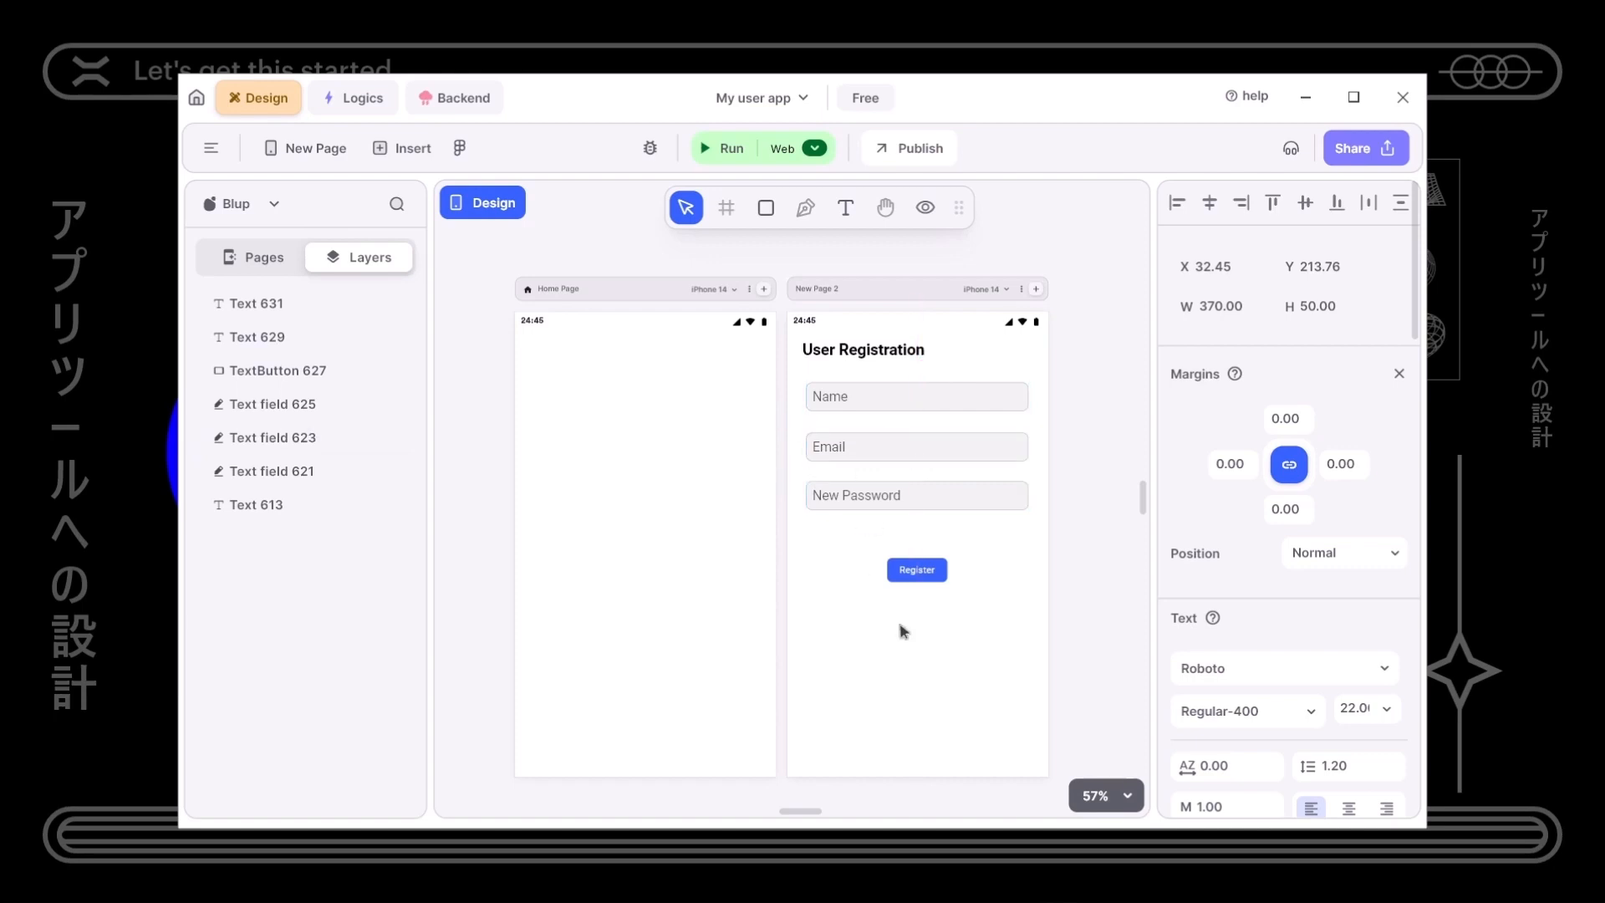
click(894, 419)
key(Down)
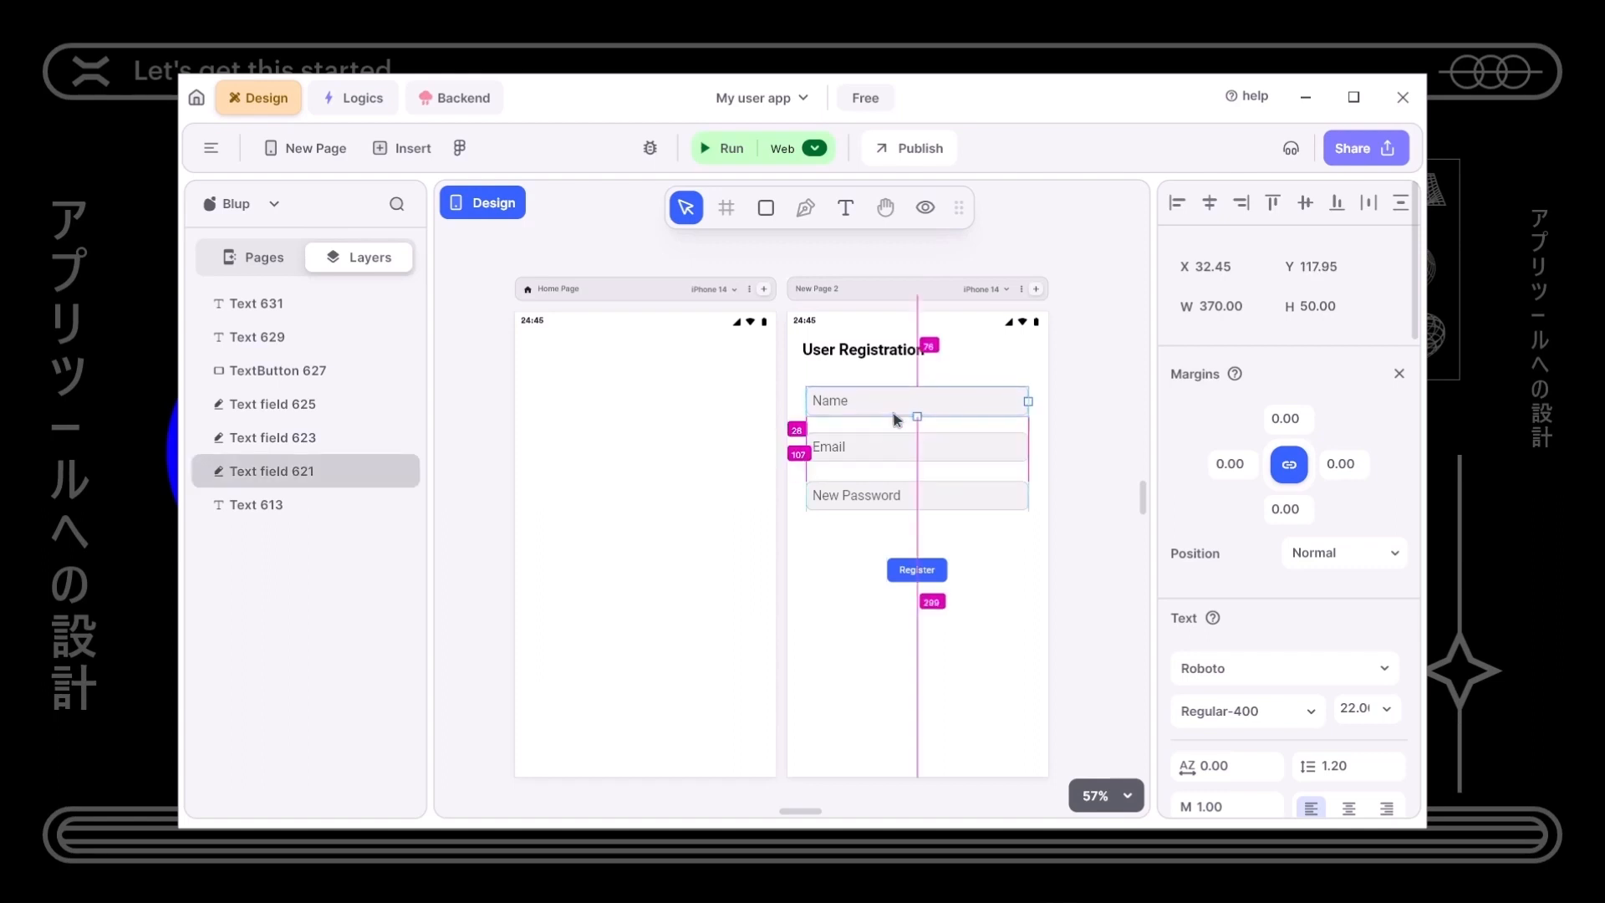
key(Up)
key(Up)
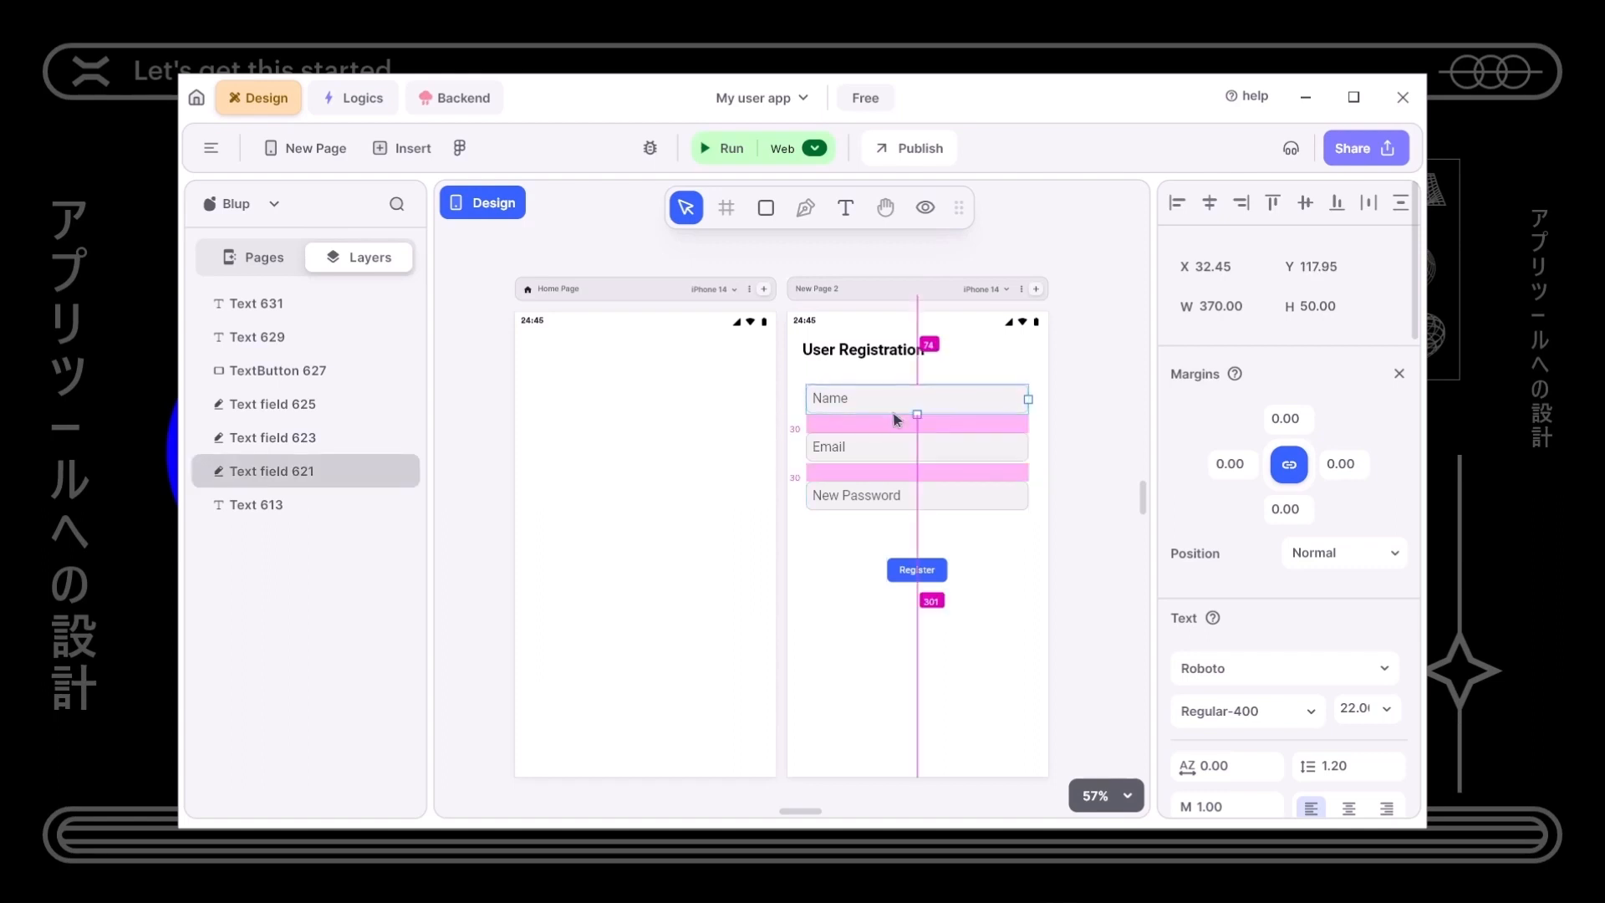
click(798, 615)
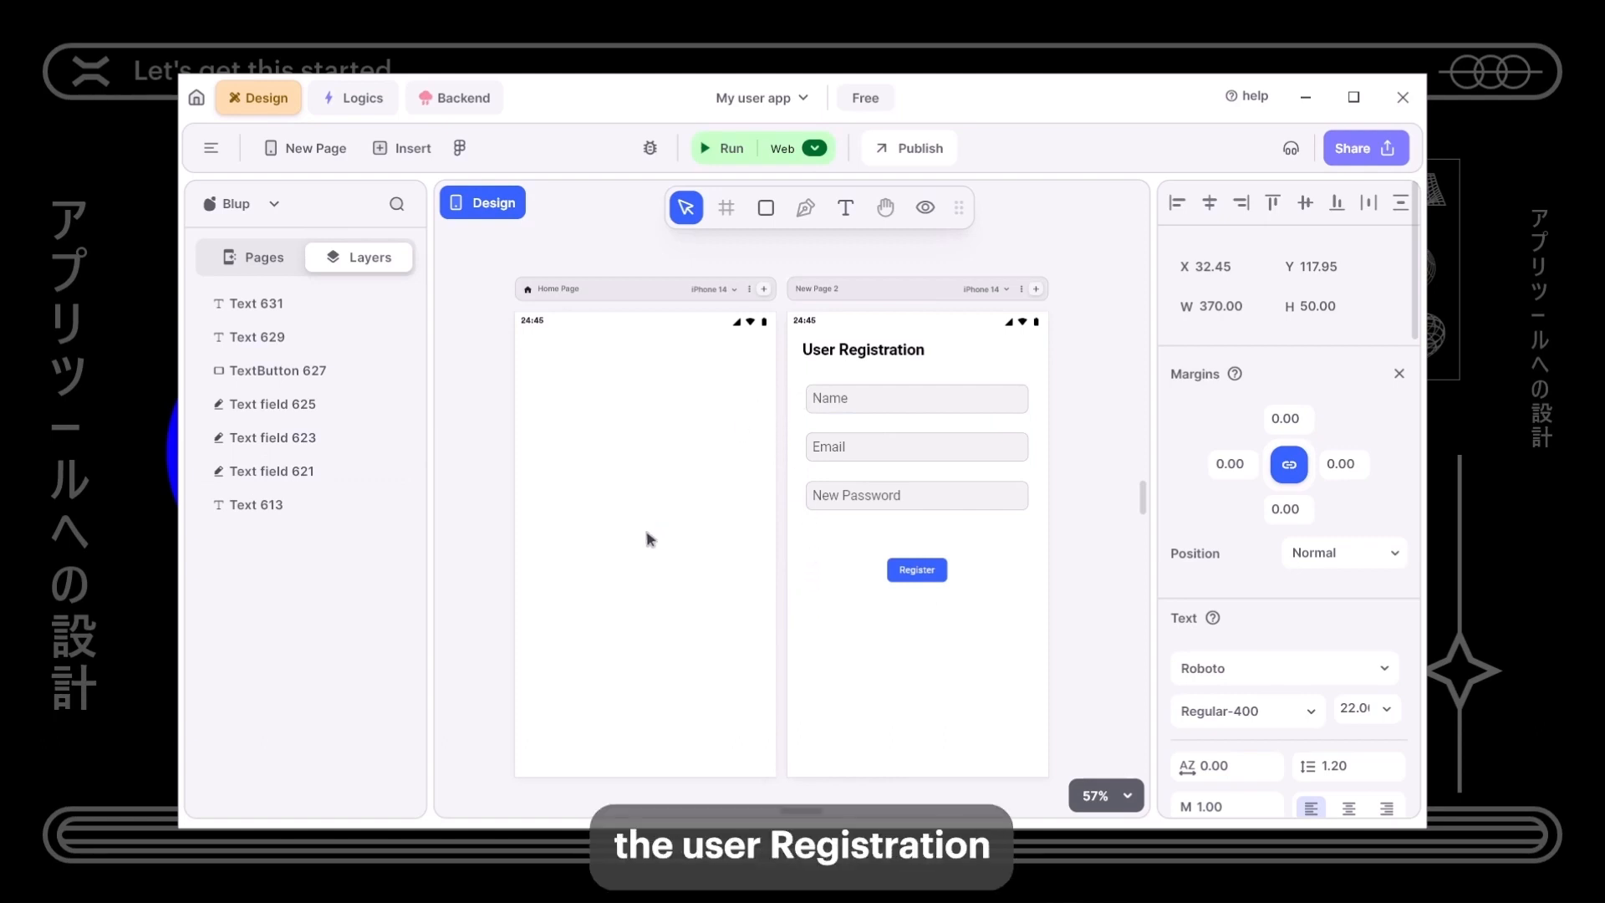
- Paste a copy of the User Registration heading onto the Home Page
click(584, 441)
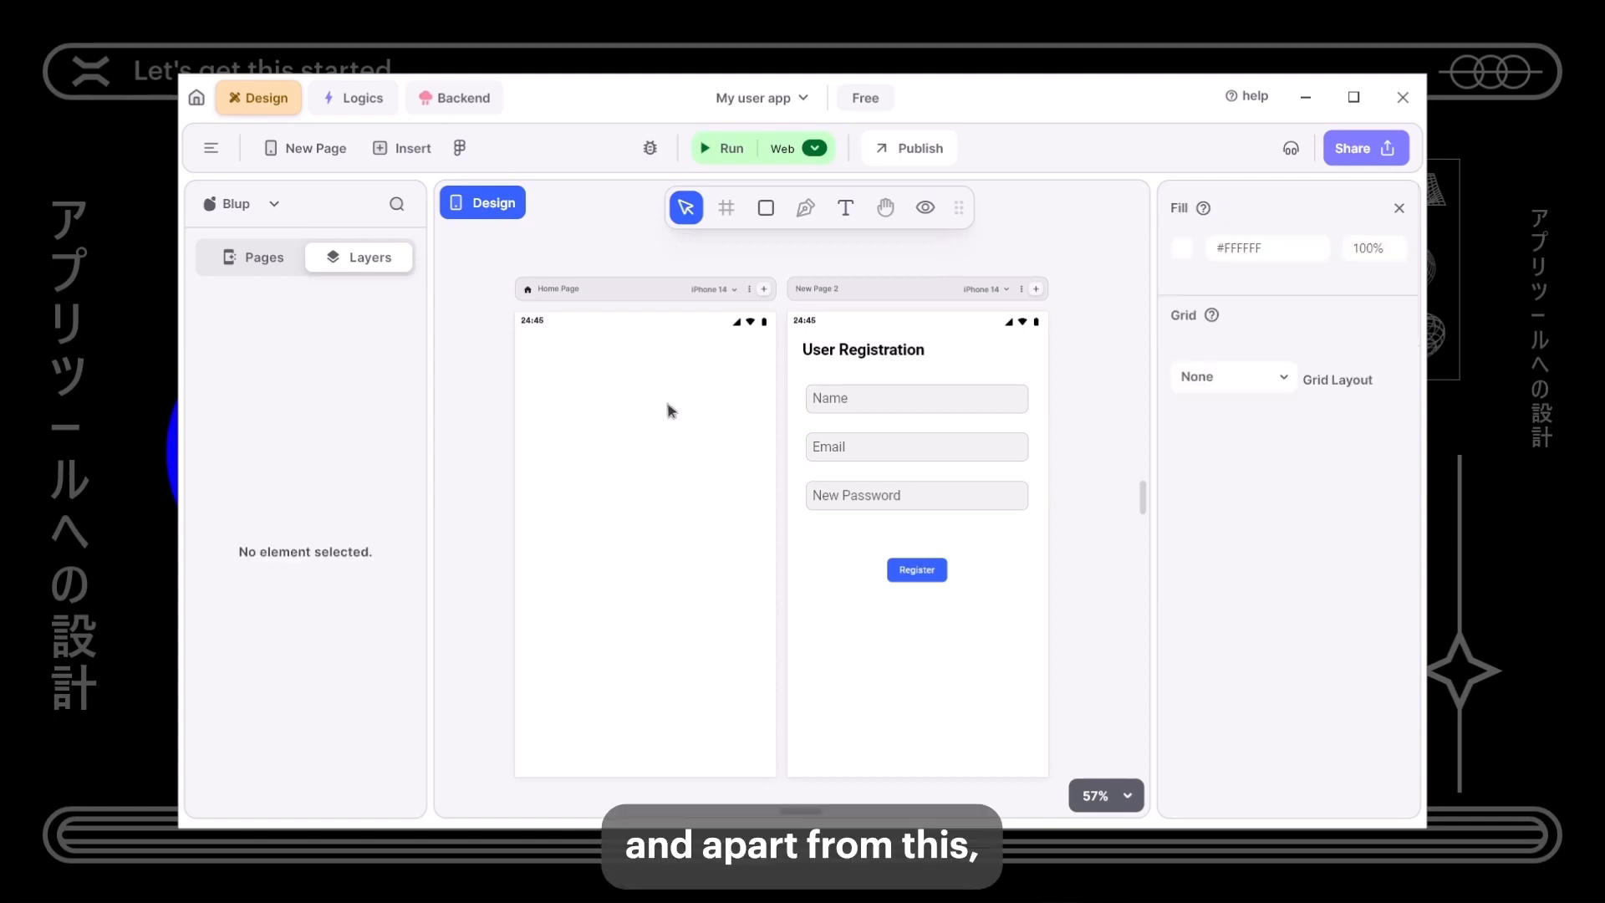
drag(795, 336, 941, 365)
click(591, 384)
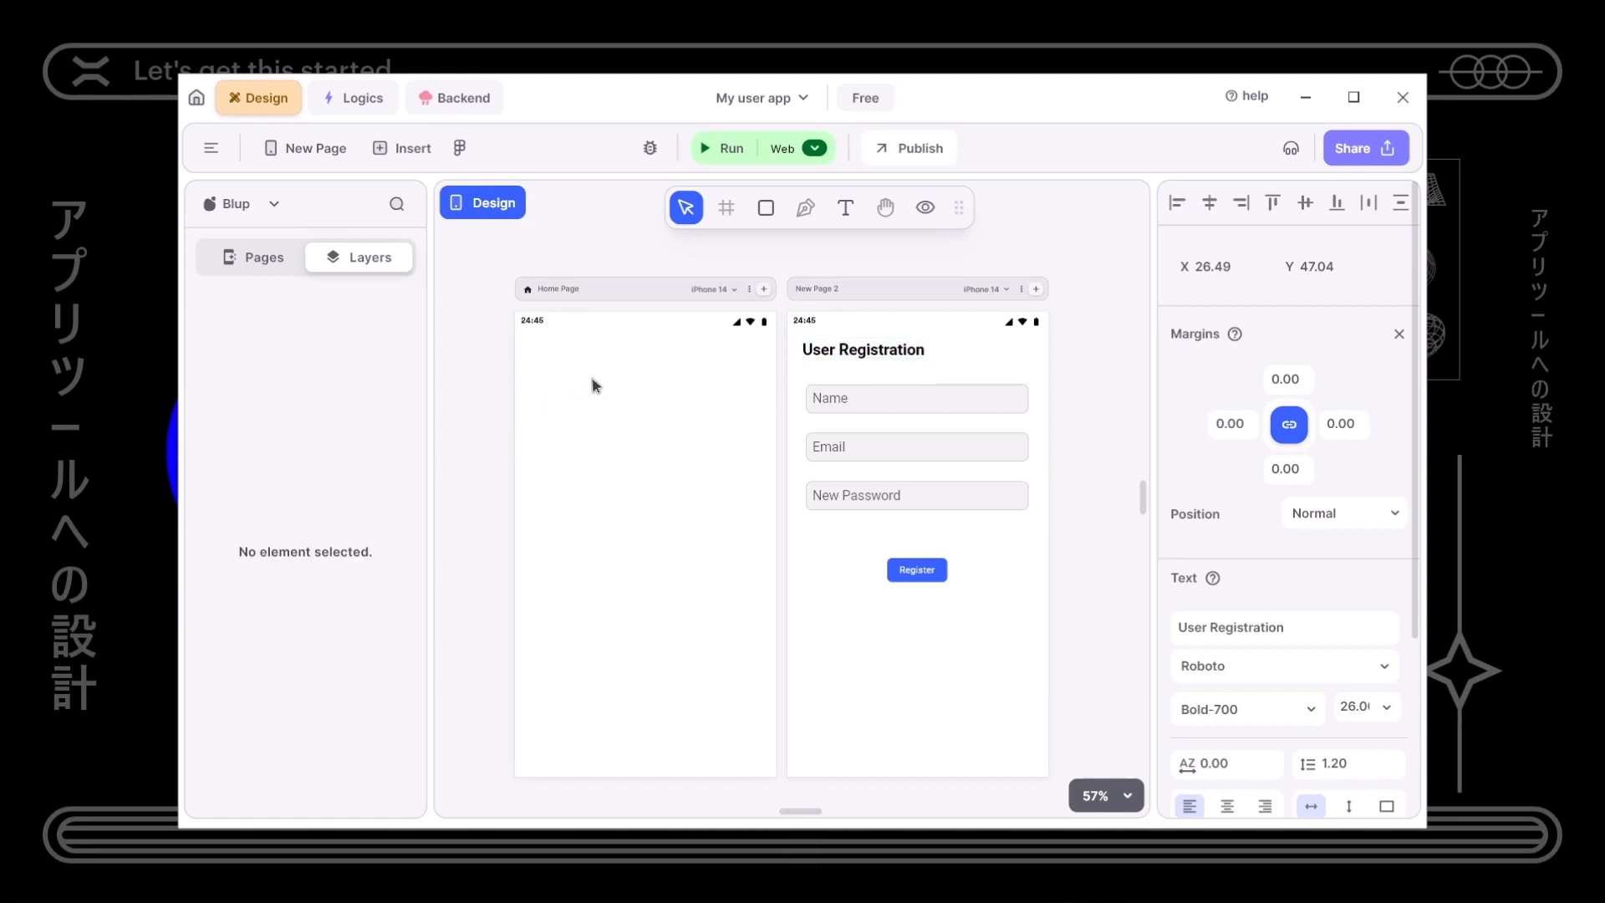
key(ctrl+v)
- Change the copied heading's text to 'User Sign In'
click(609, 358)
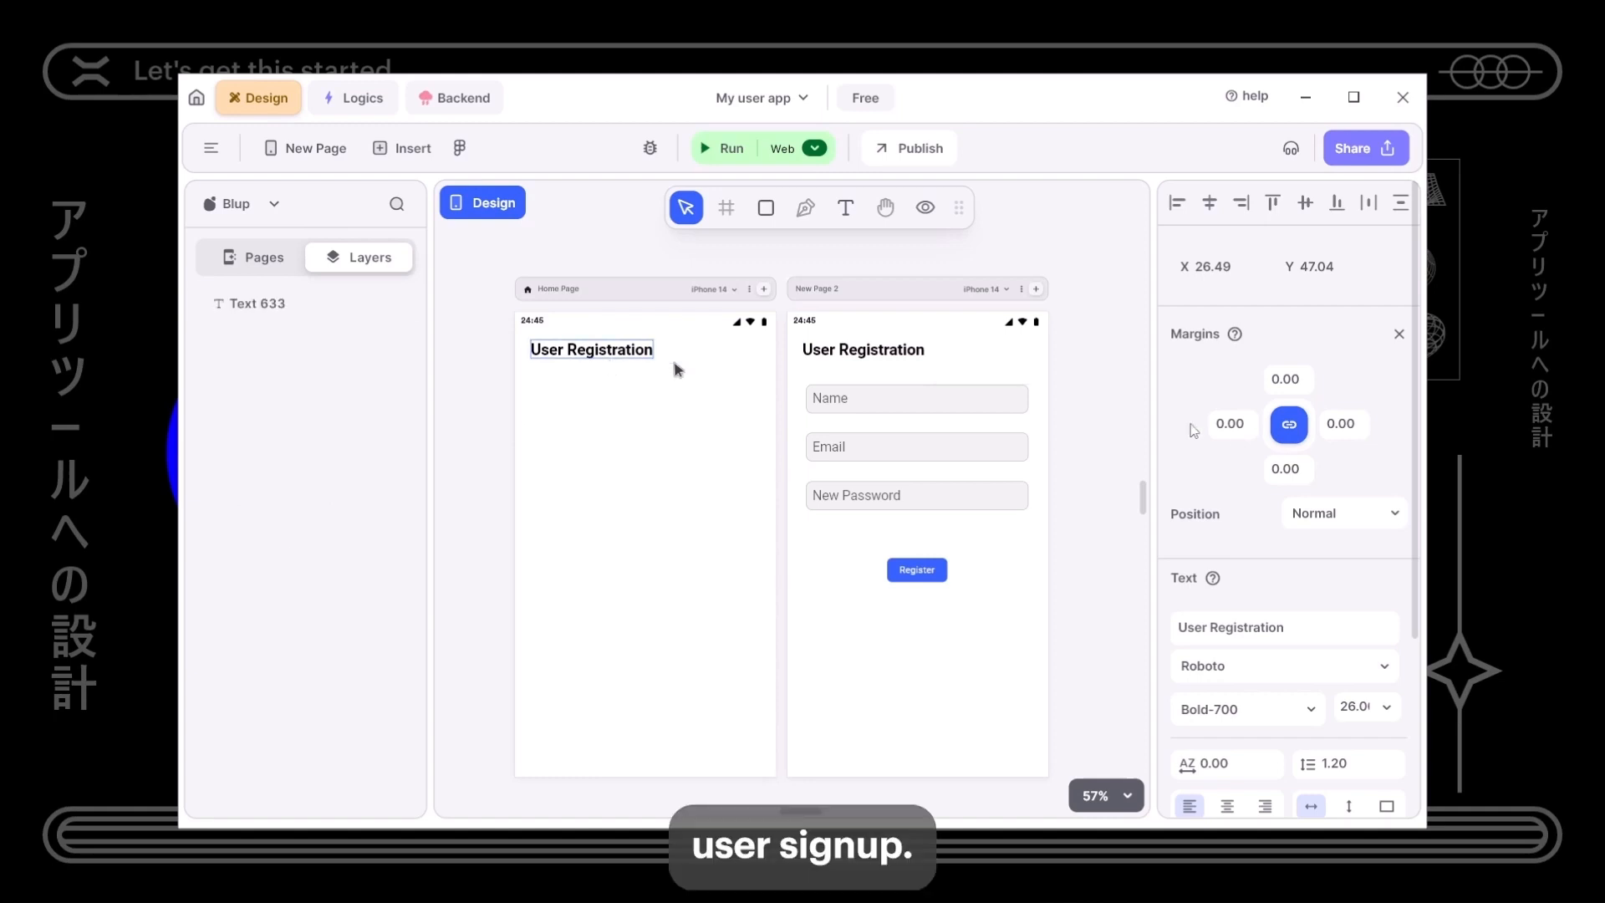
triple_click(1239, 625)
double_click(1234, 625)
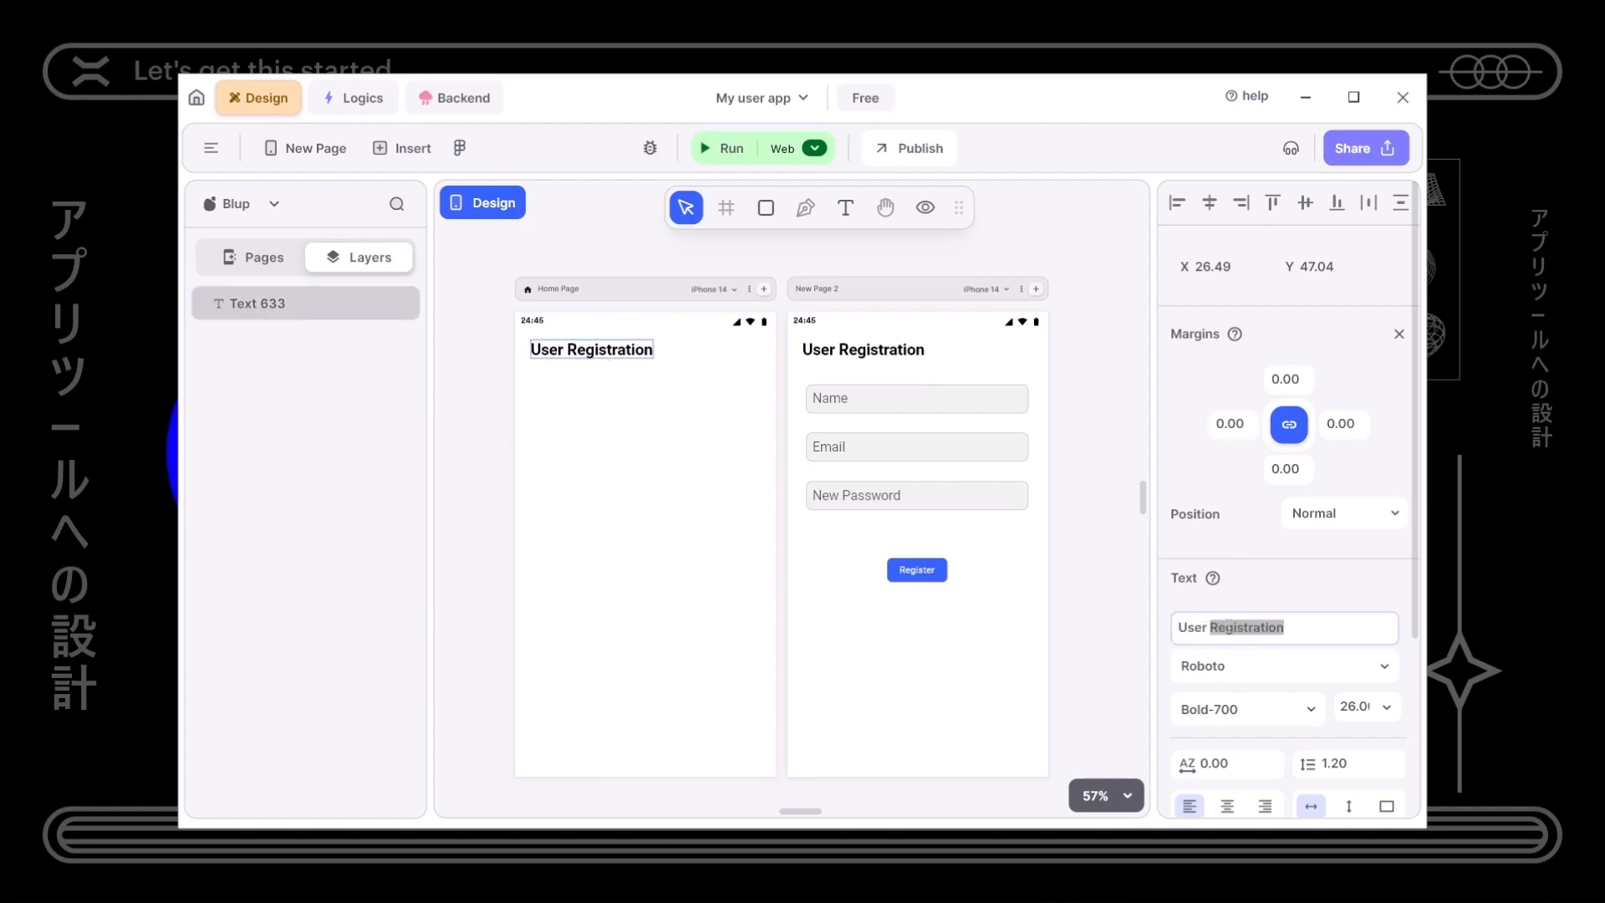
text(Signi)
key(BackSpace)
text(up)
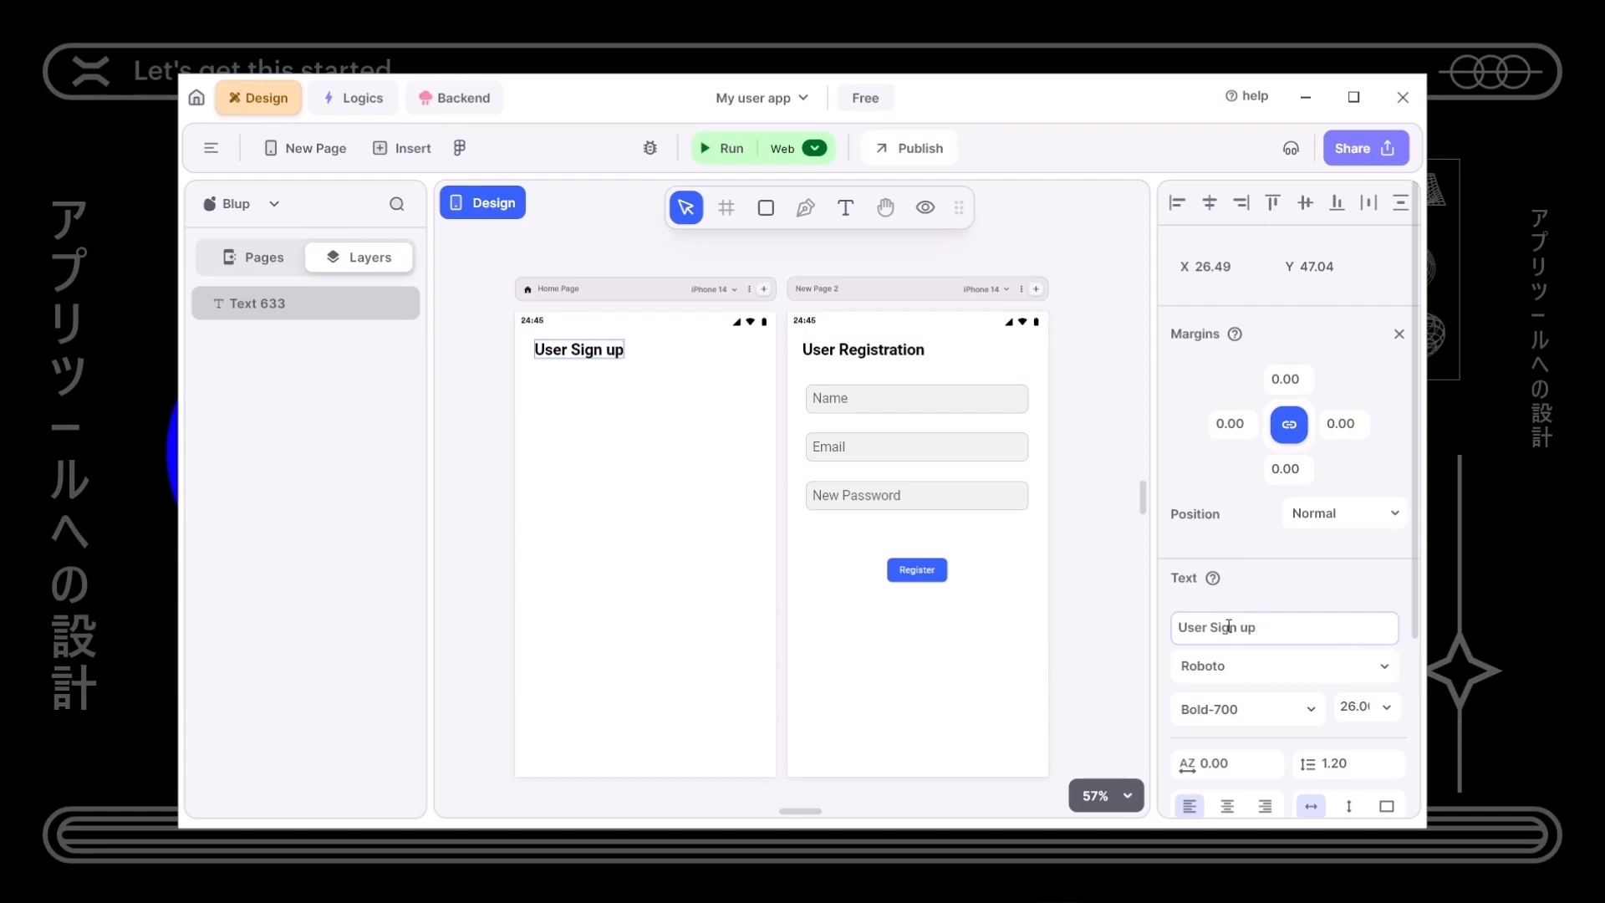
key(BackSpace)
key(BackSpace)
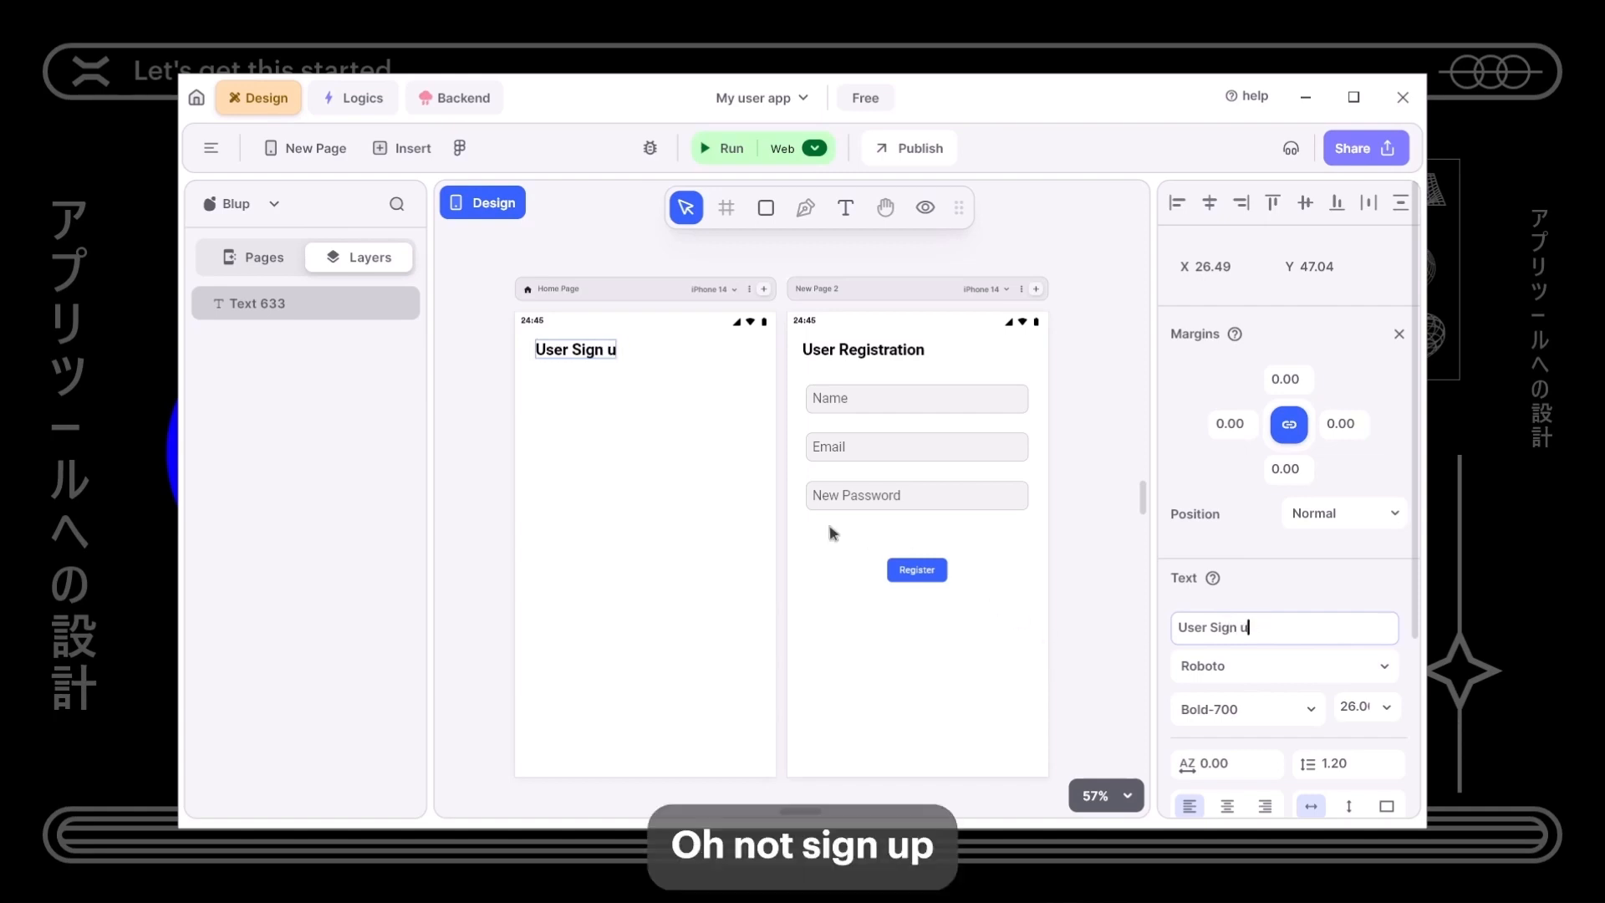
text(In)
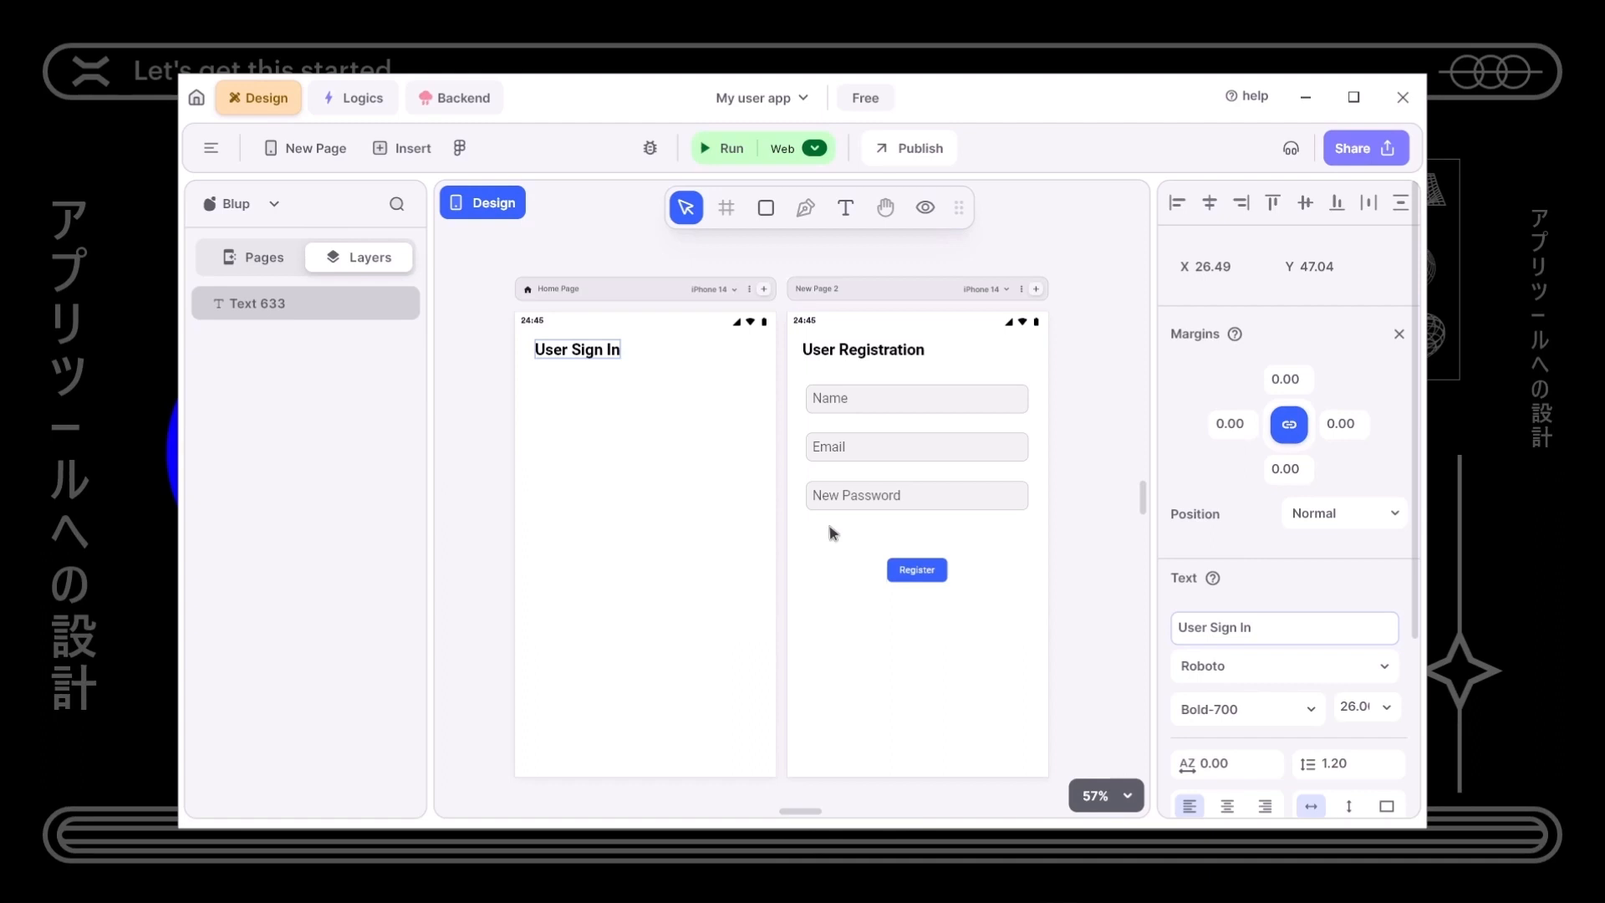
click(644, 494)
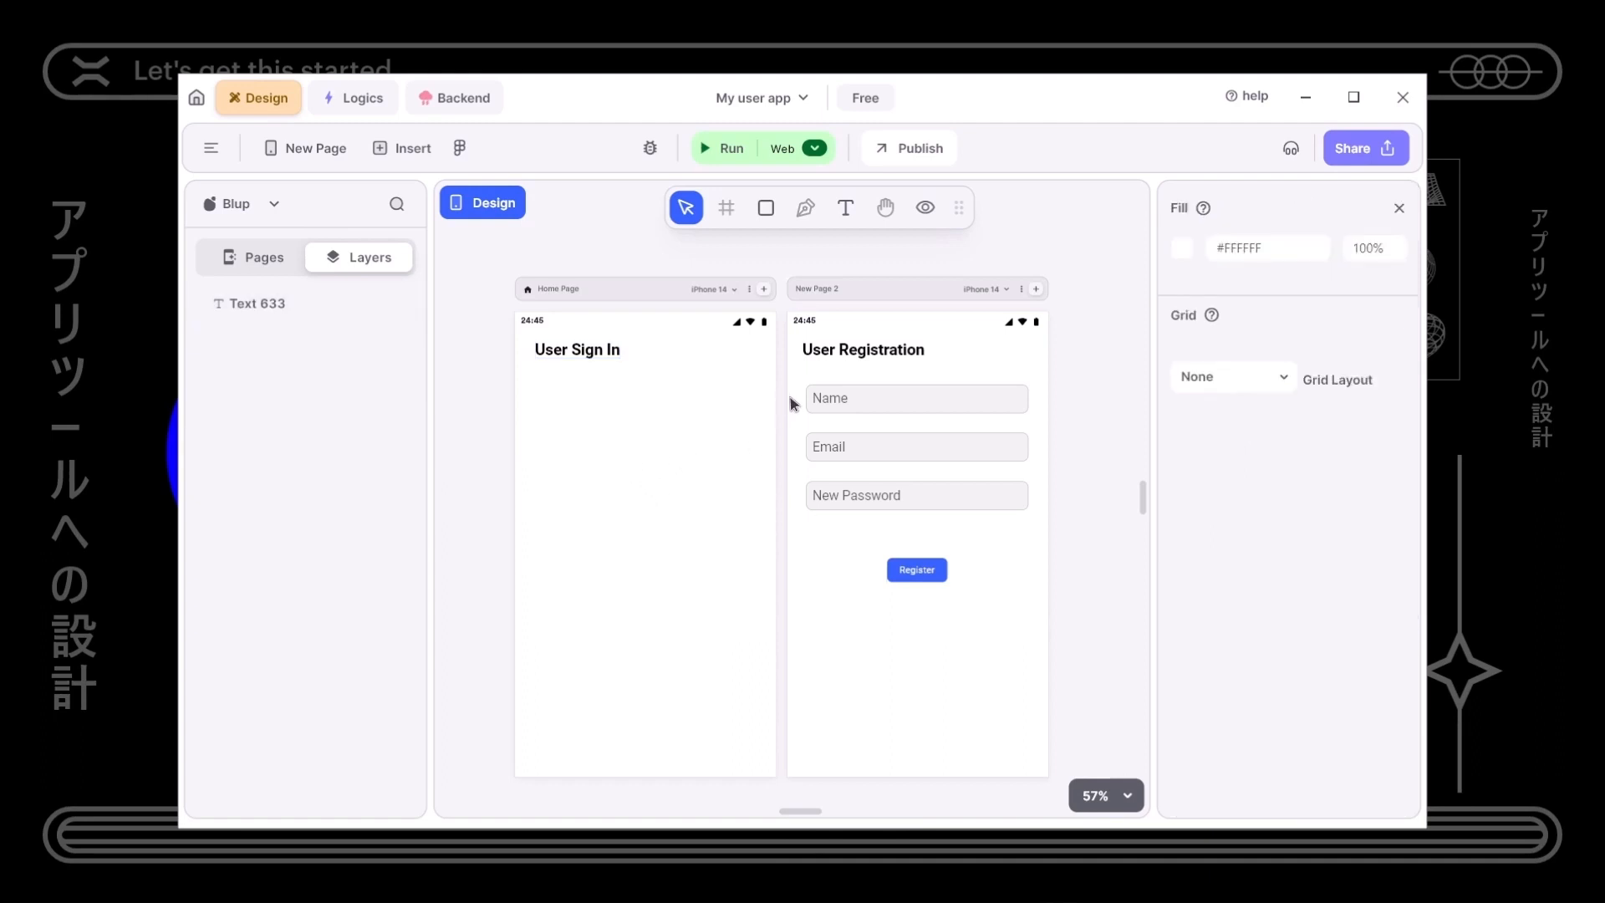
drag(796, 440, 960, 617)
- Copy the Email and New Password fields and Register button to Home Page, under the heading
key(ctrl+c)
click(548, 607)
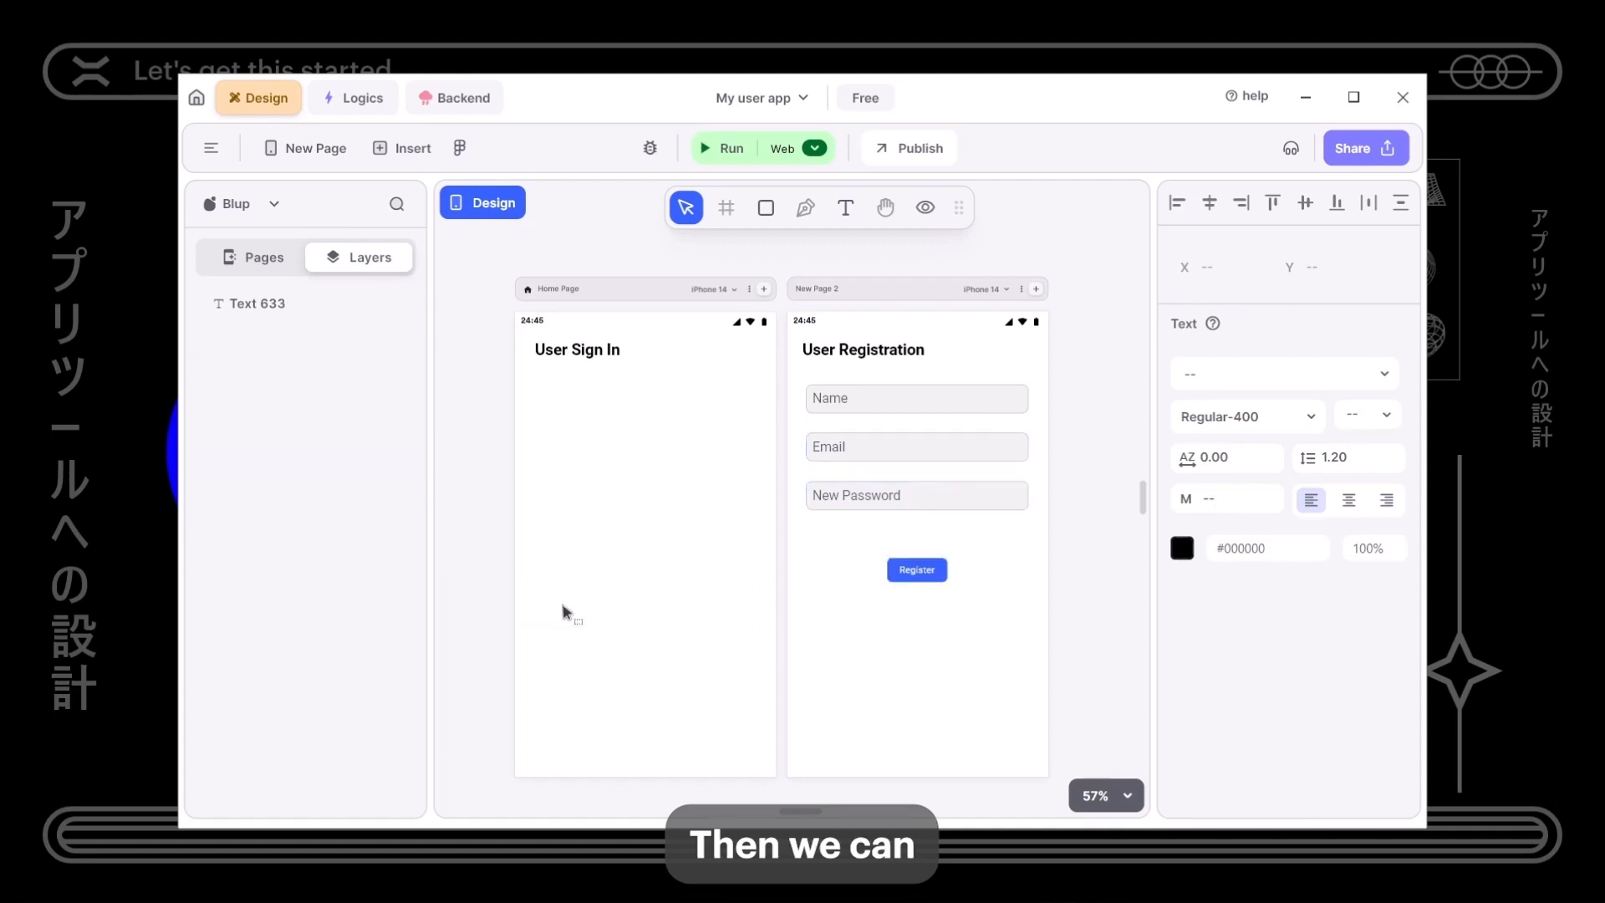
key(ctrl+v)
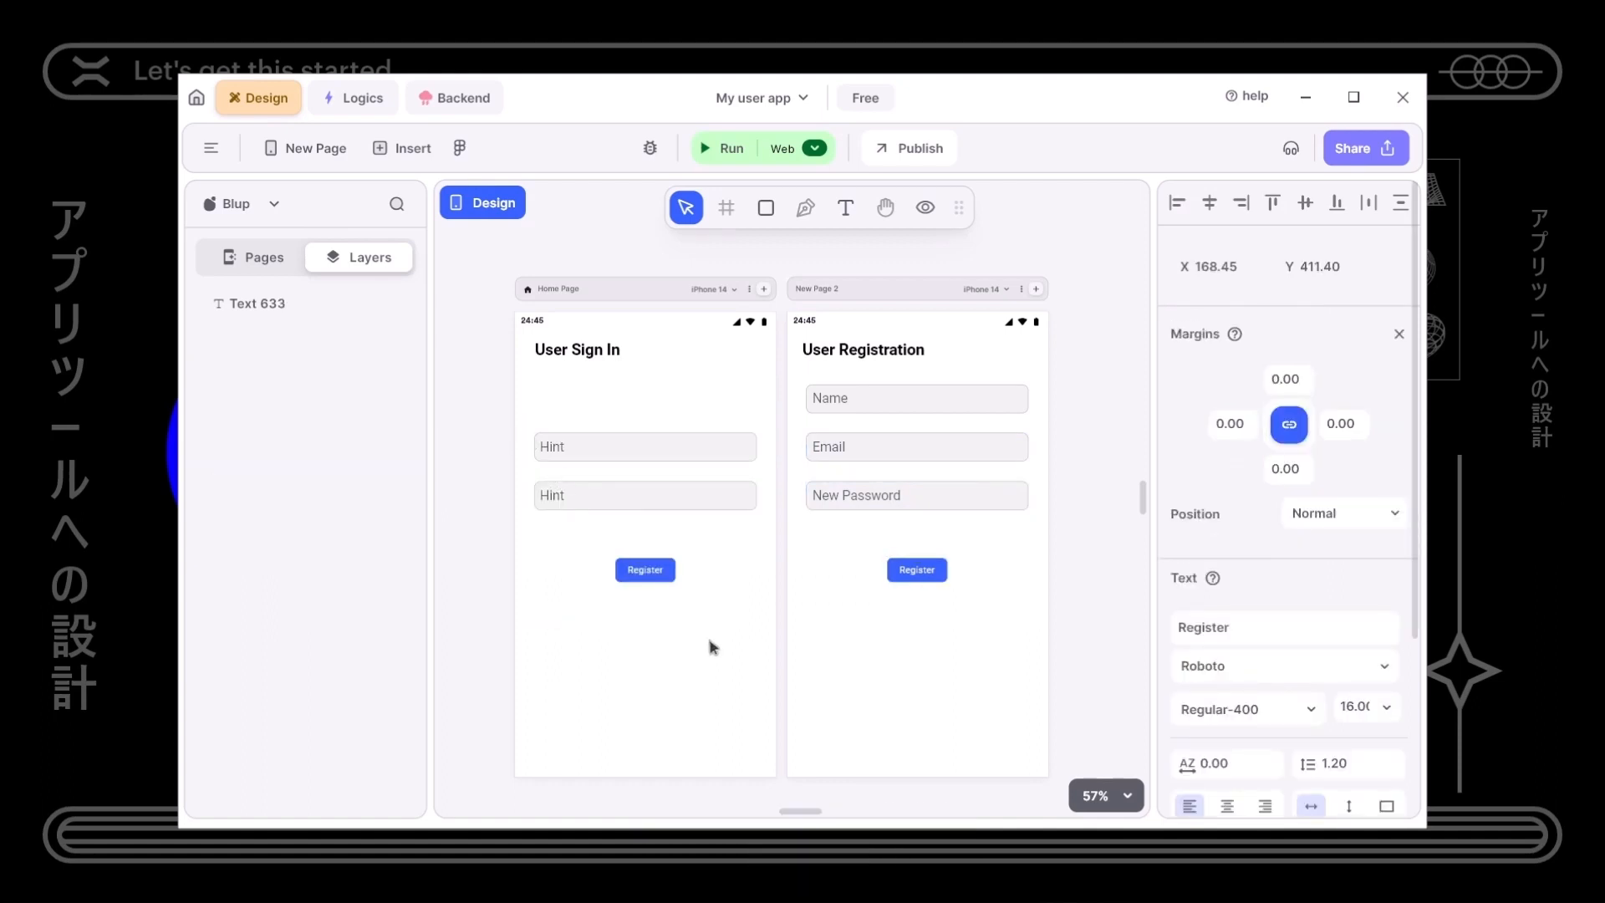
drag(754, 611, 566, 430)
drag(645, 570, 646, 522)
key(Up)
key(Up)
key(Up)
- Rename the pasted button's label to 'Sign In'
click(608, 490)
click(645, 521)
double_click(1284, 712)
text(Sign In)
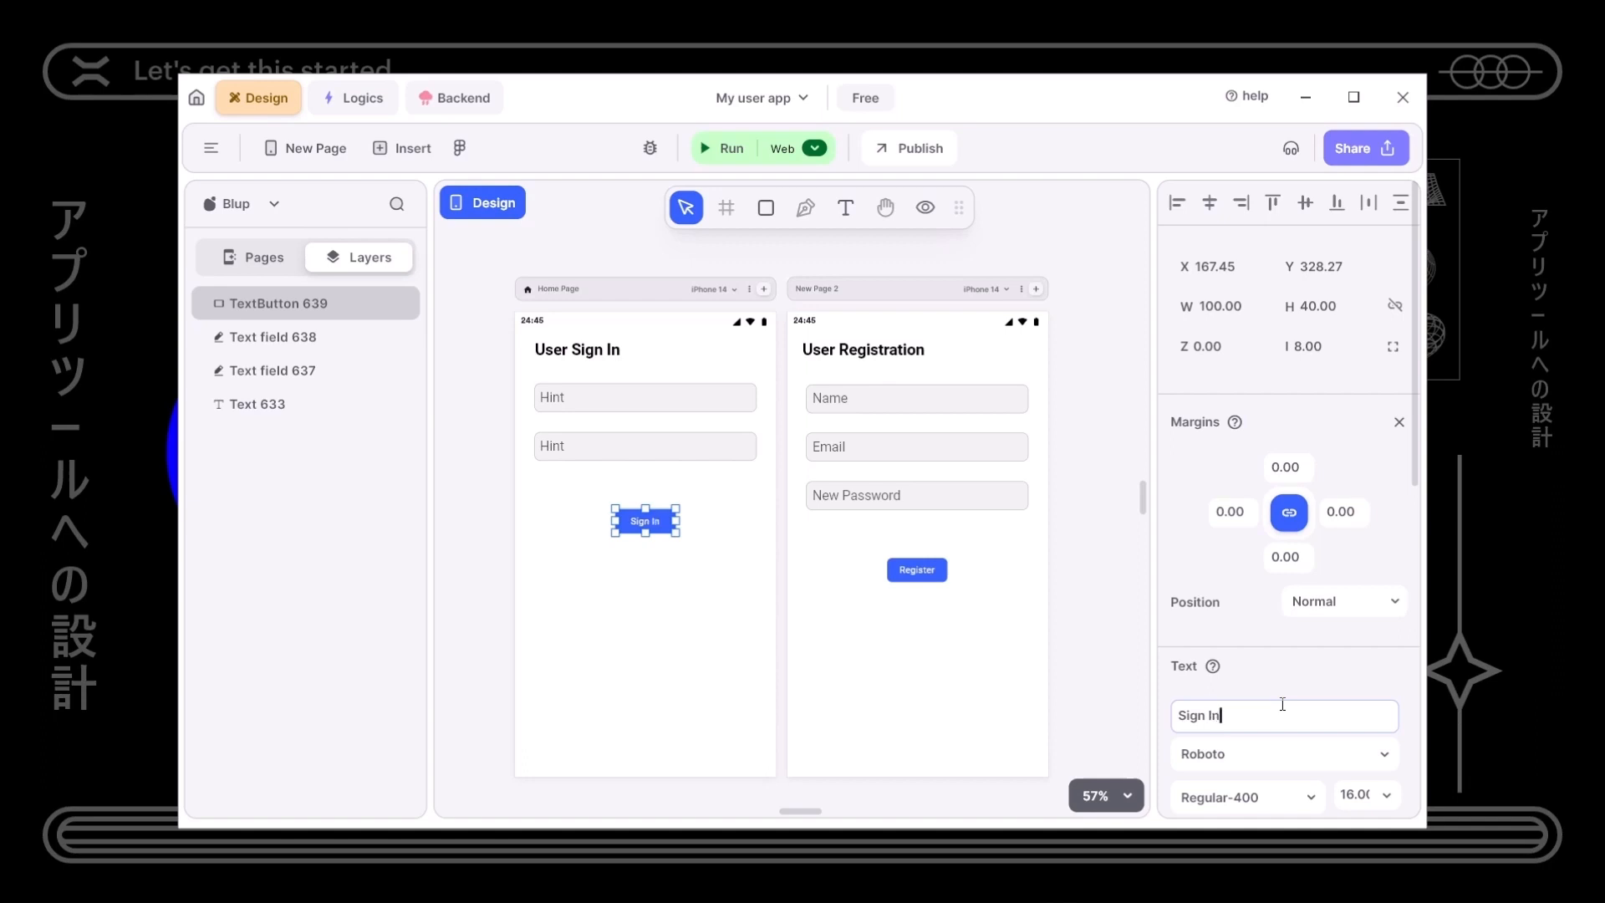
- Set the field hints to 'Email' and 'Password', then add a blank New Page 3
click(639, 408)
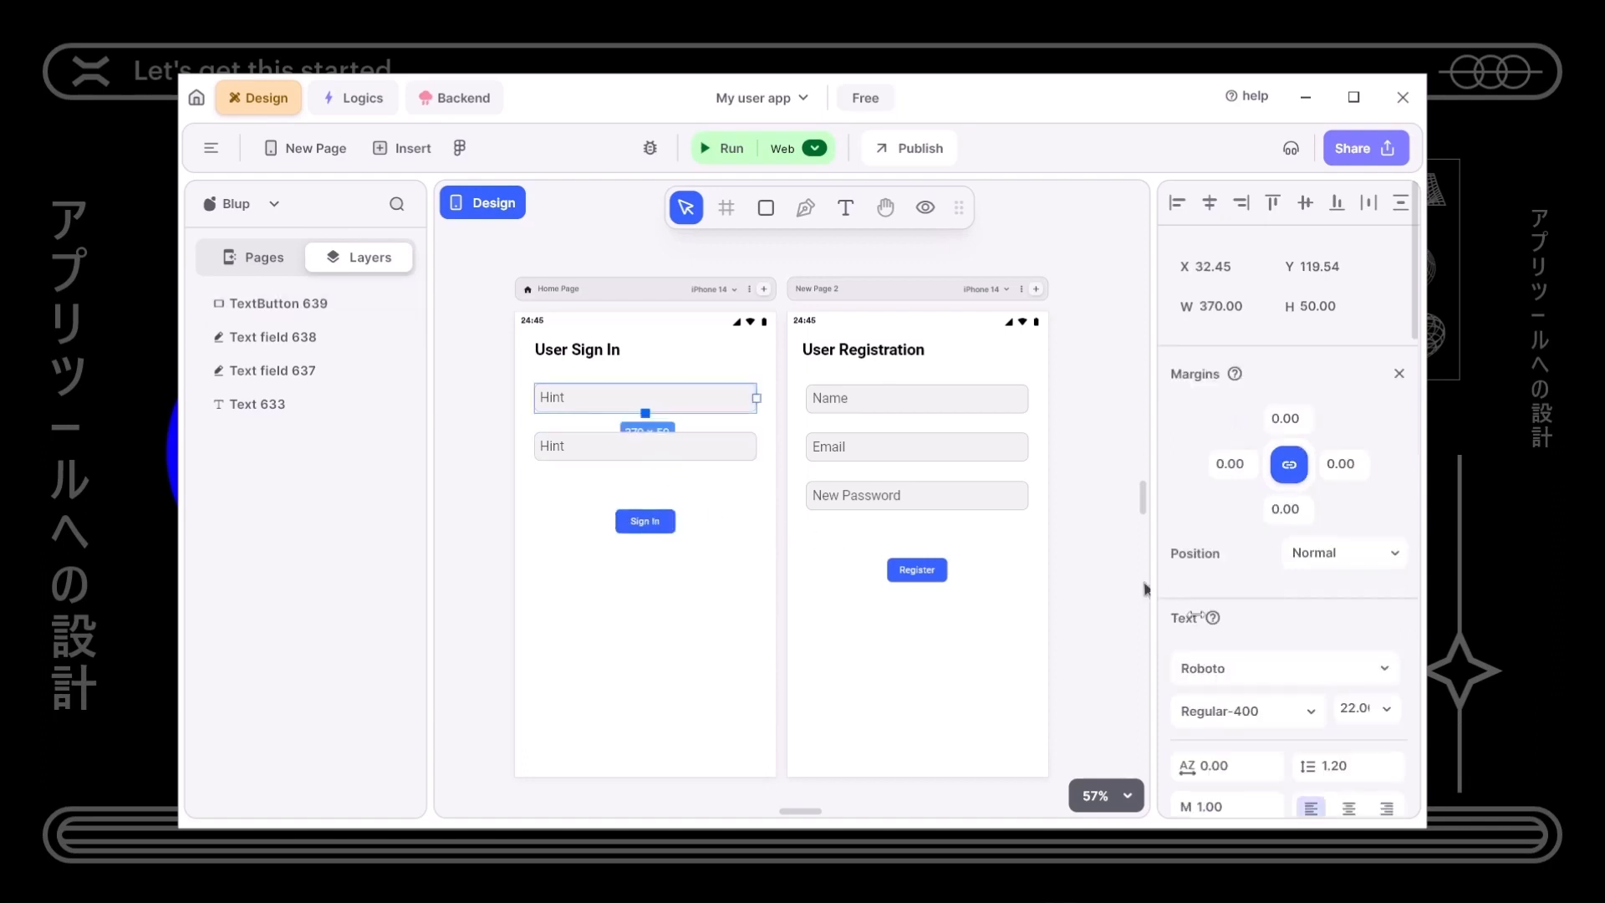
scroll(1227, 539, down, 5)
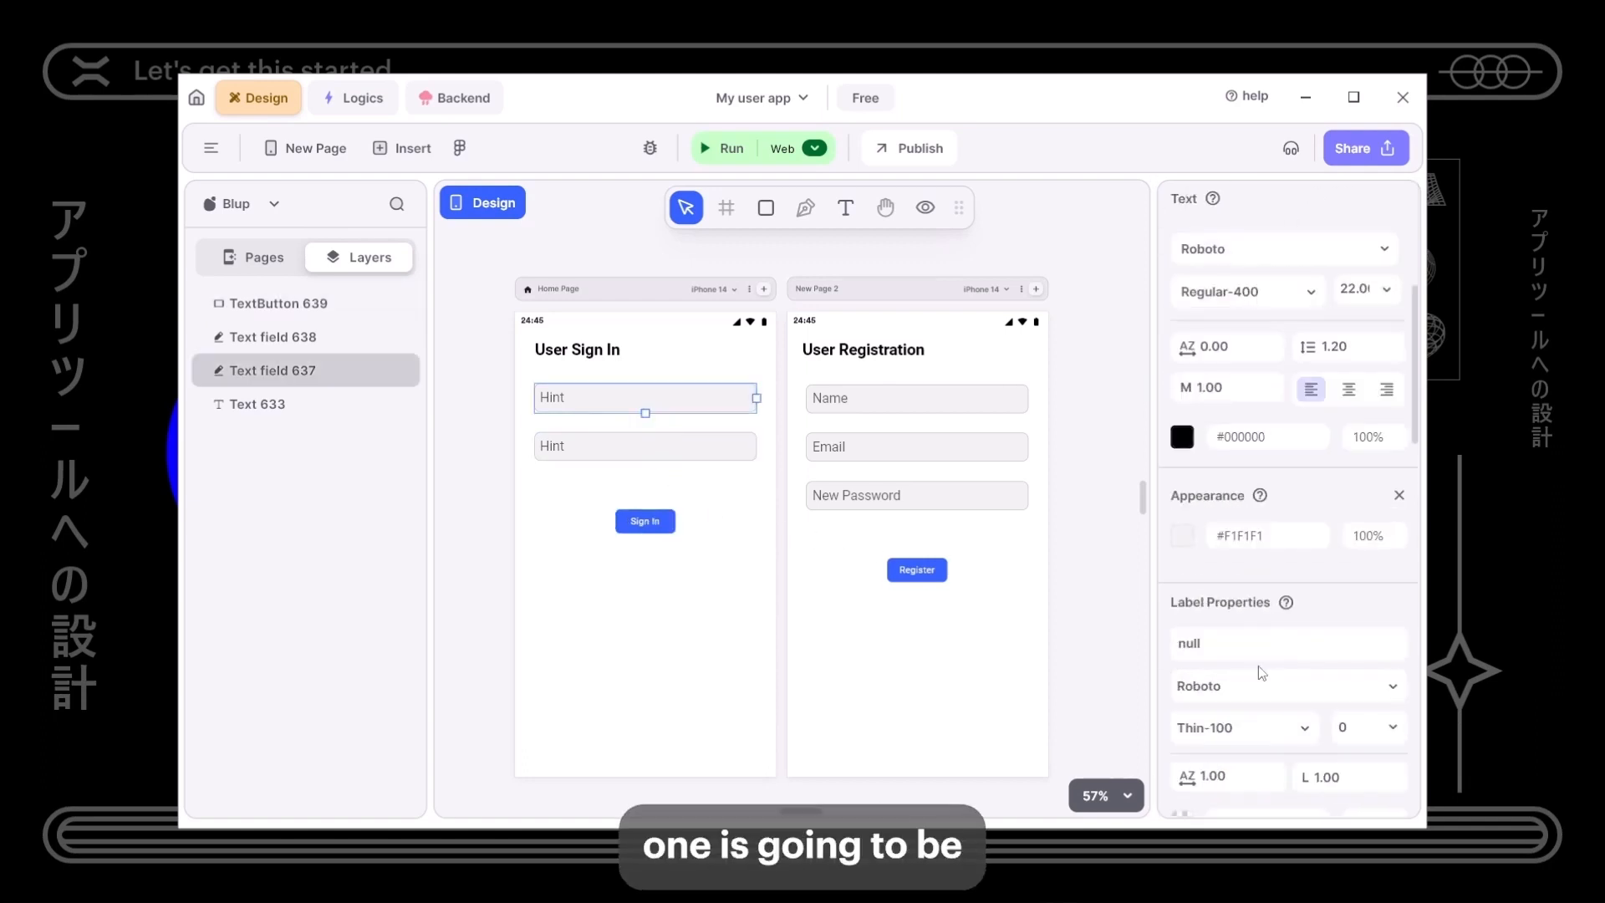
scroll(1229, 648, down, 5)
double_click(1206, 516)
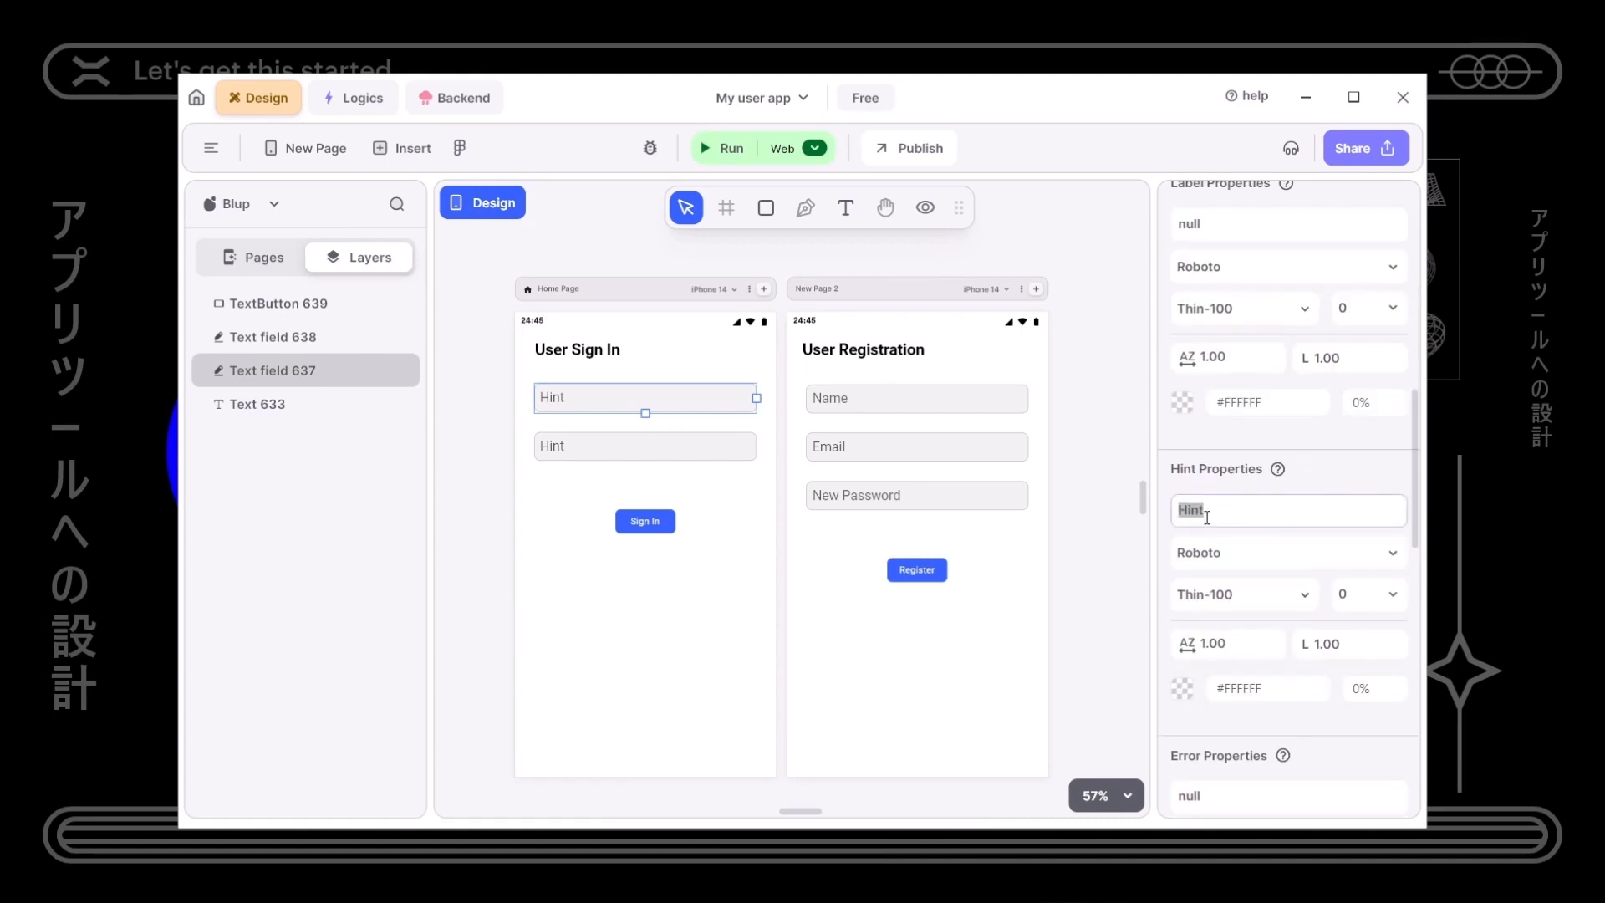
text(Ema)
click(749, 451)
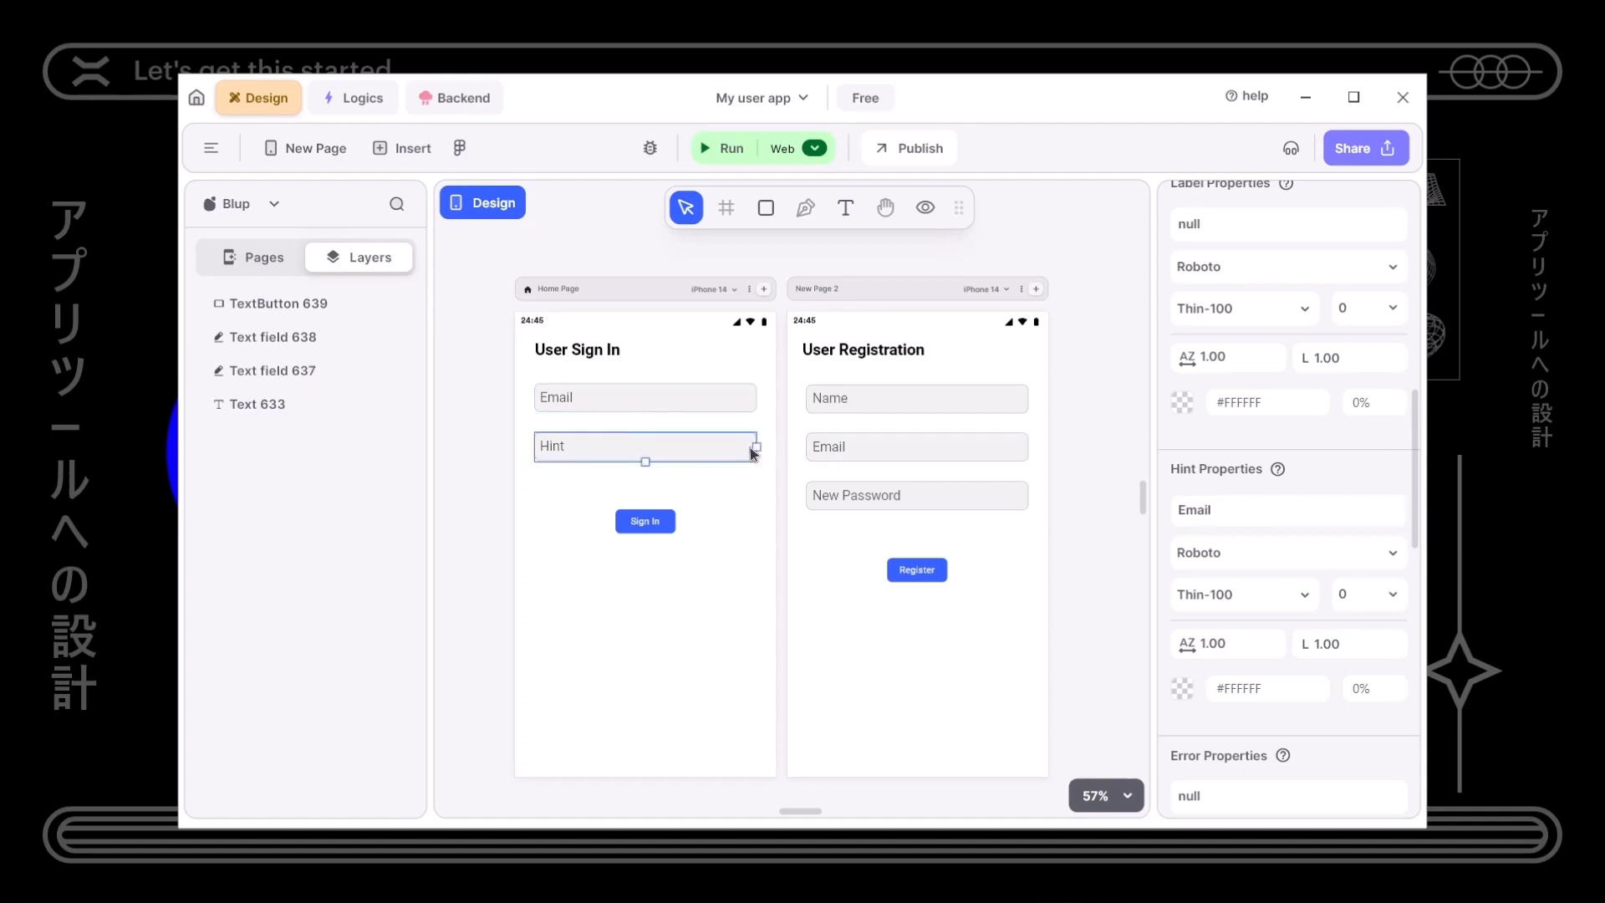
double_click(1193, 510)
text(Password)
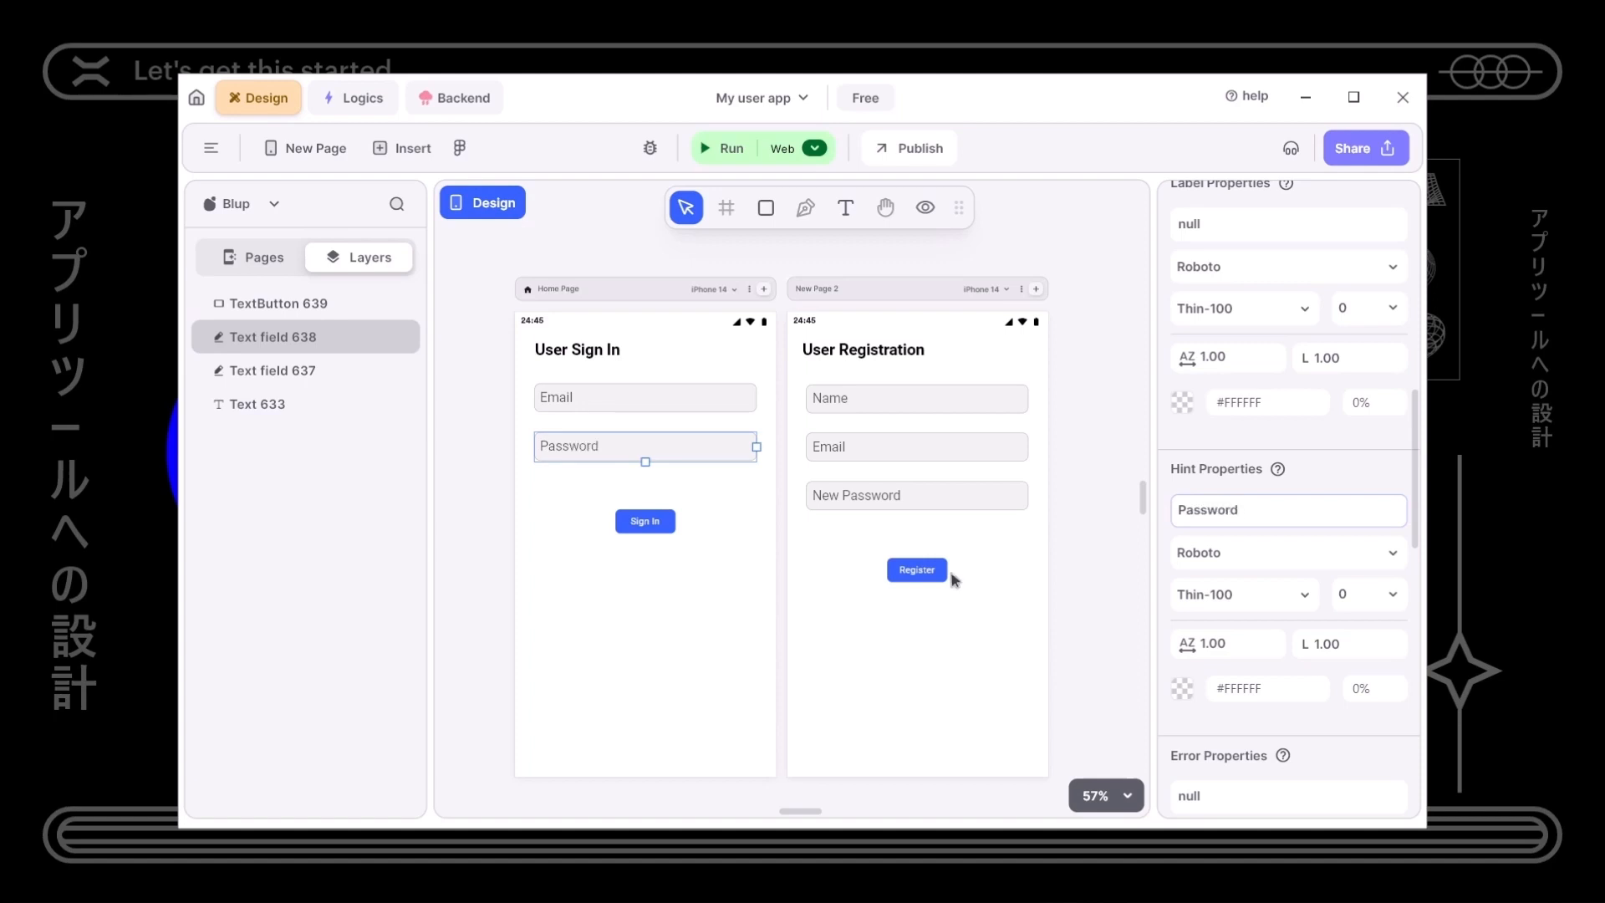
click(692, 634)
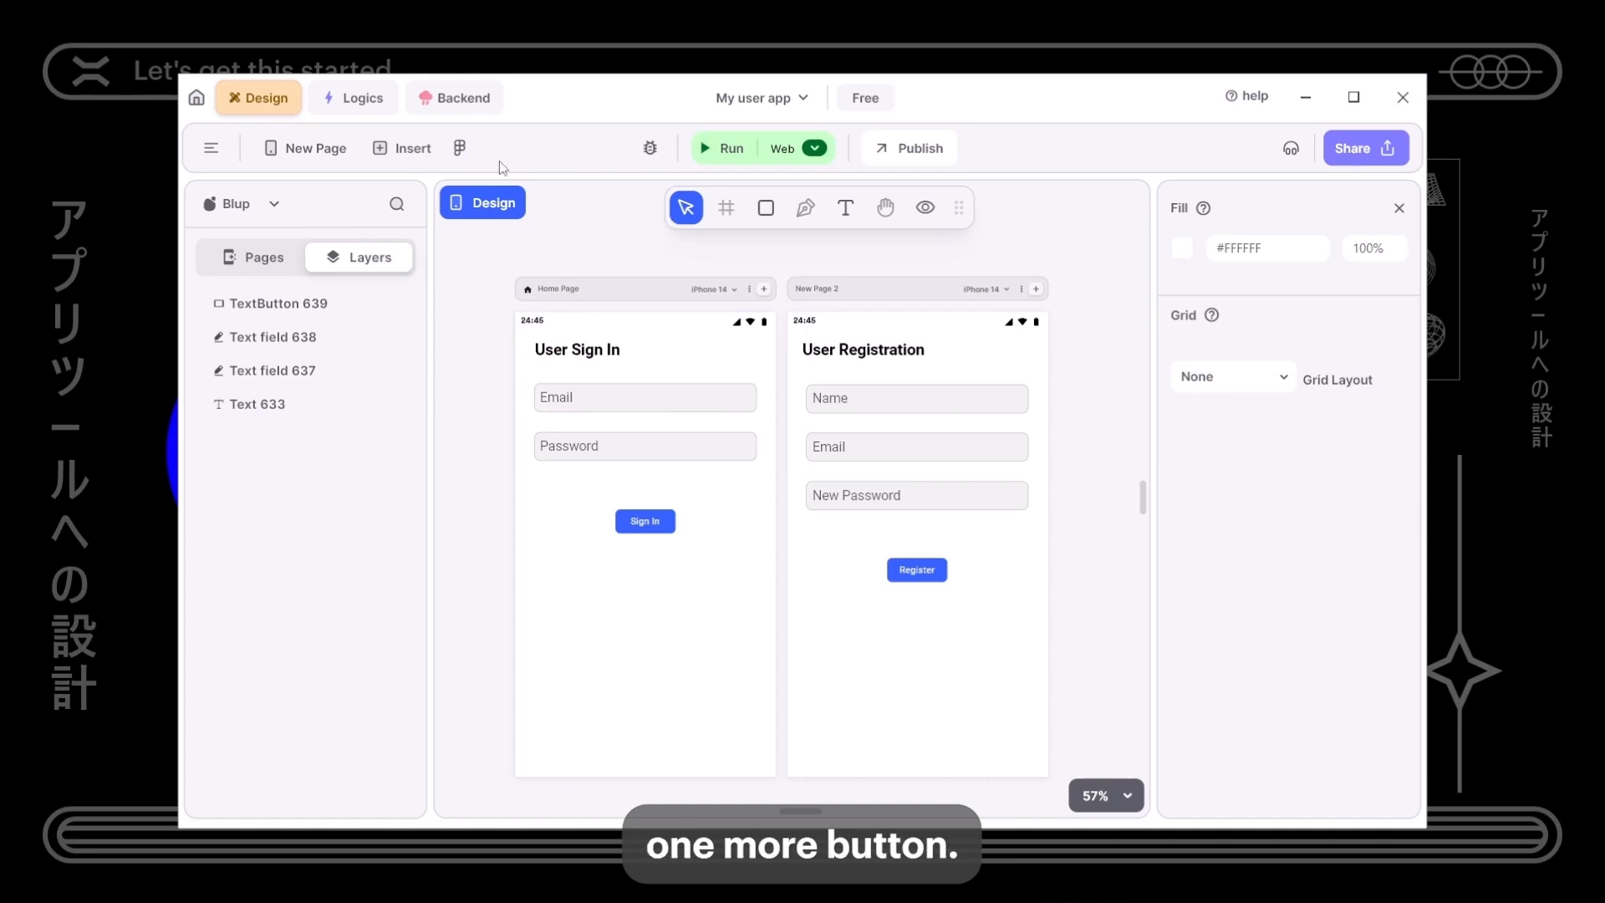
click(305, 148)
- Insert a Button widget near the bottom of the Home Page
drag(737, 369, 1069, 401)
click(214, 149)
click(1033, 341)
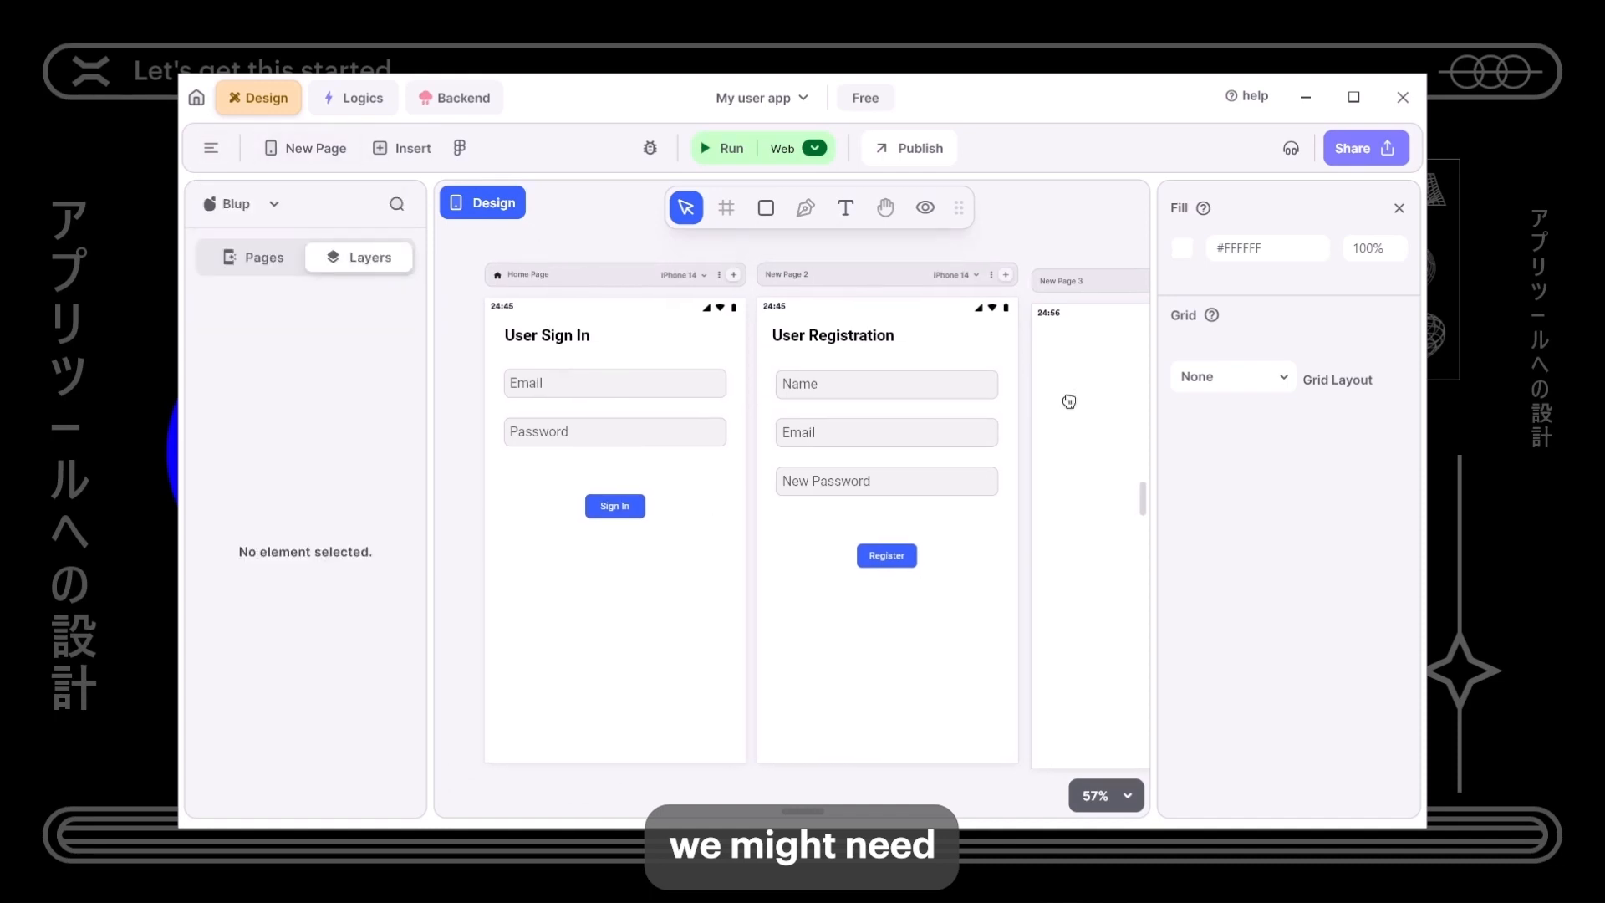
click(385, 148)
scroll(372, 512, down, 5)
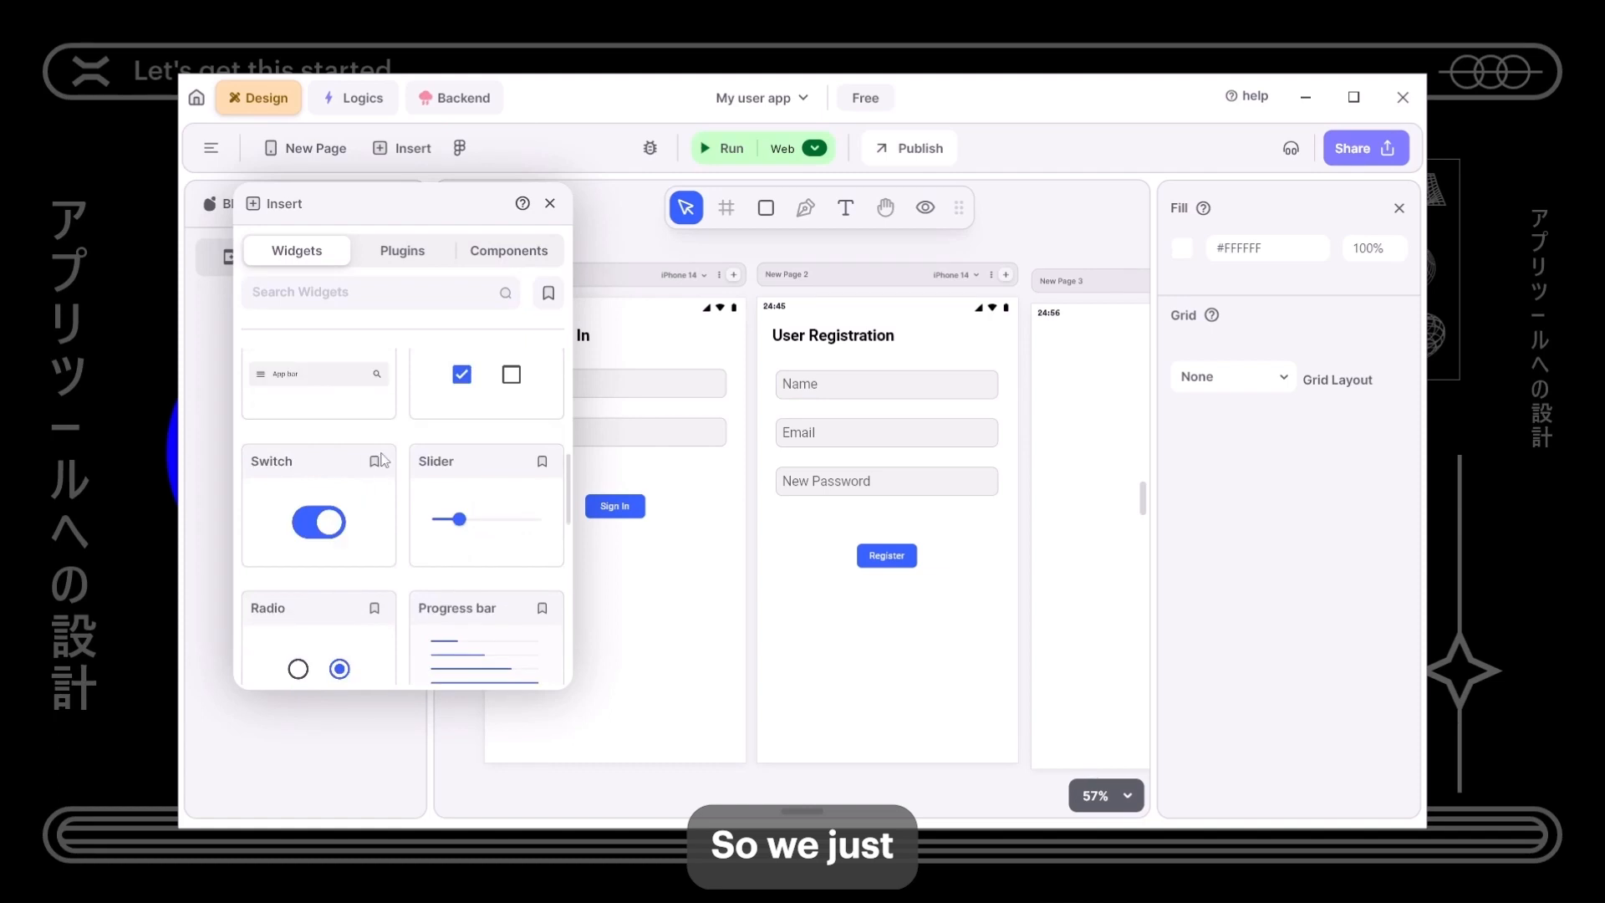
scroll(381, 460, up, 5)
scroll(418, 435, down, 3)
drag(484, 419, 619, 595)
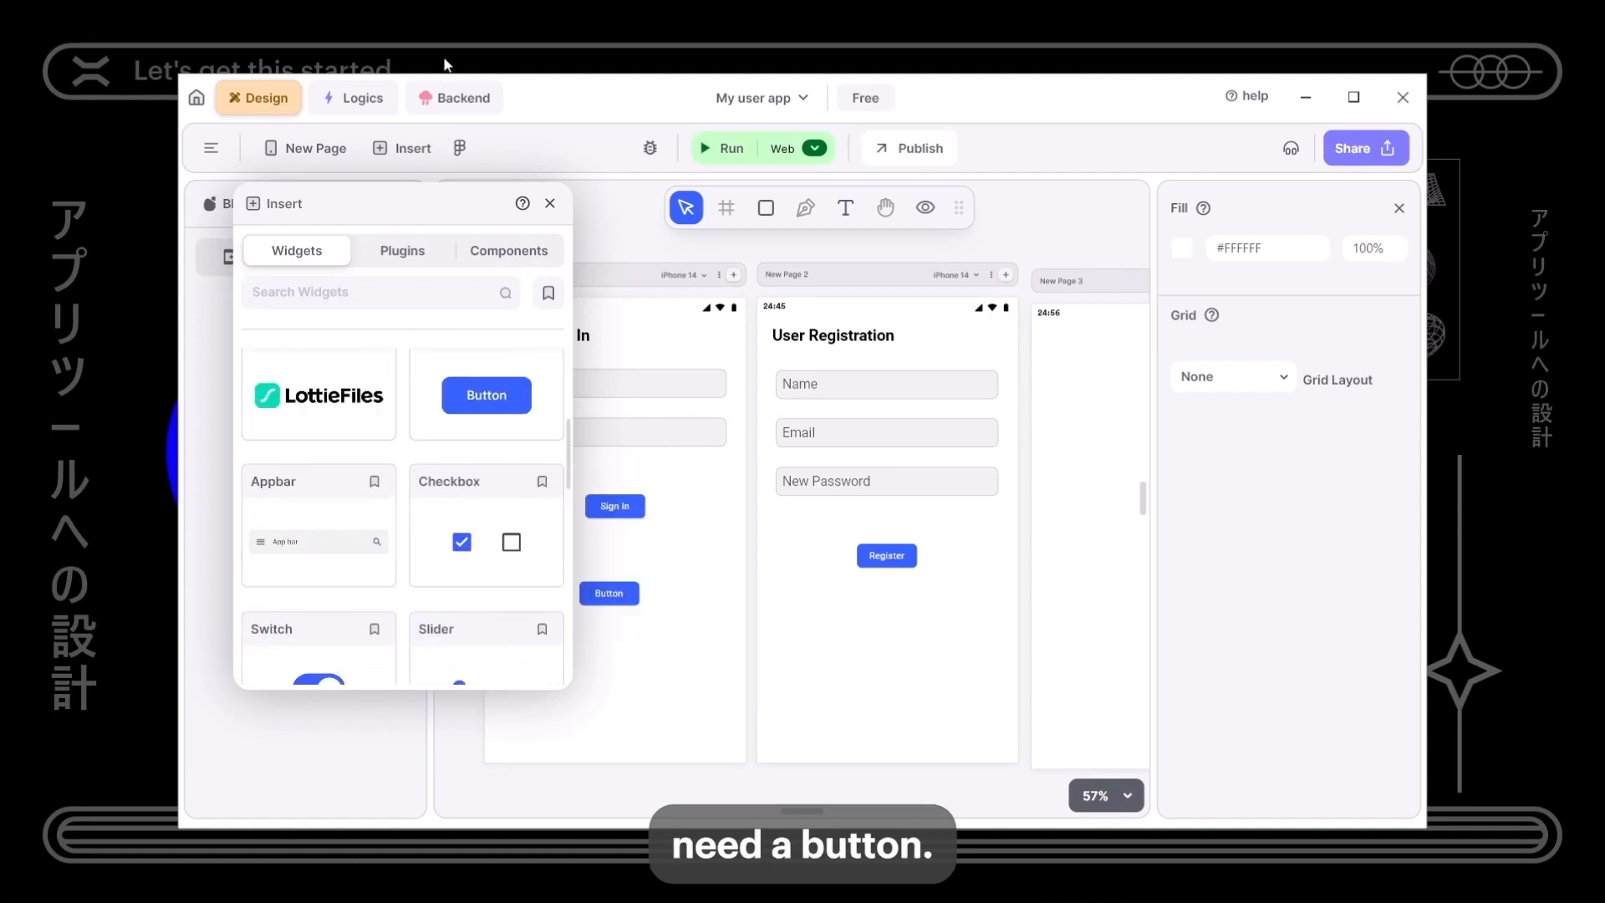
click(550, 203)
- Label the button 'User not registered yet?' and widen it to fit the text
click(625, 602)
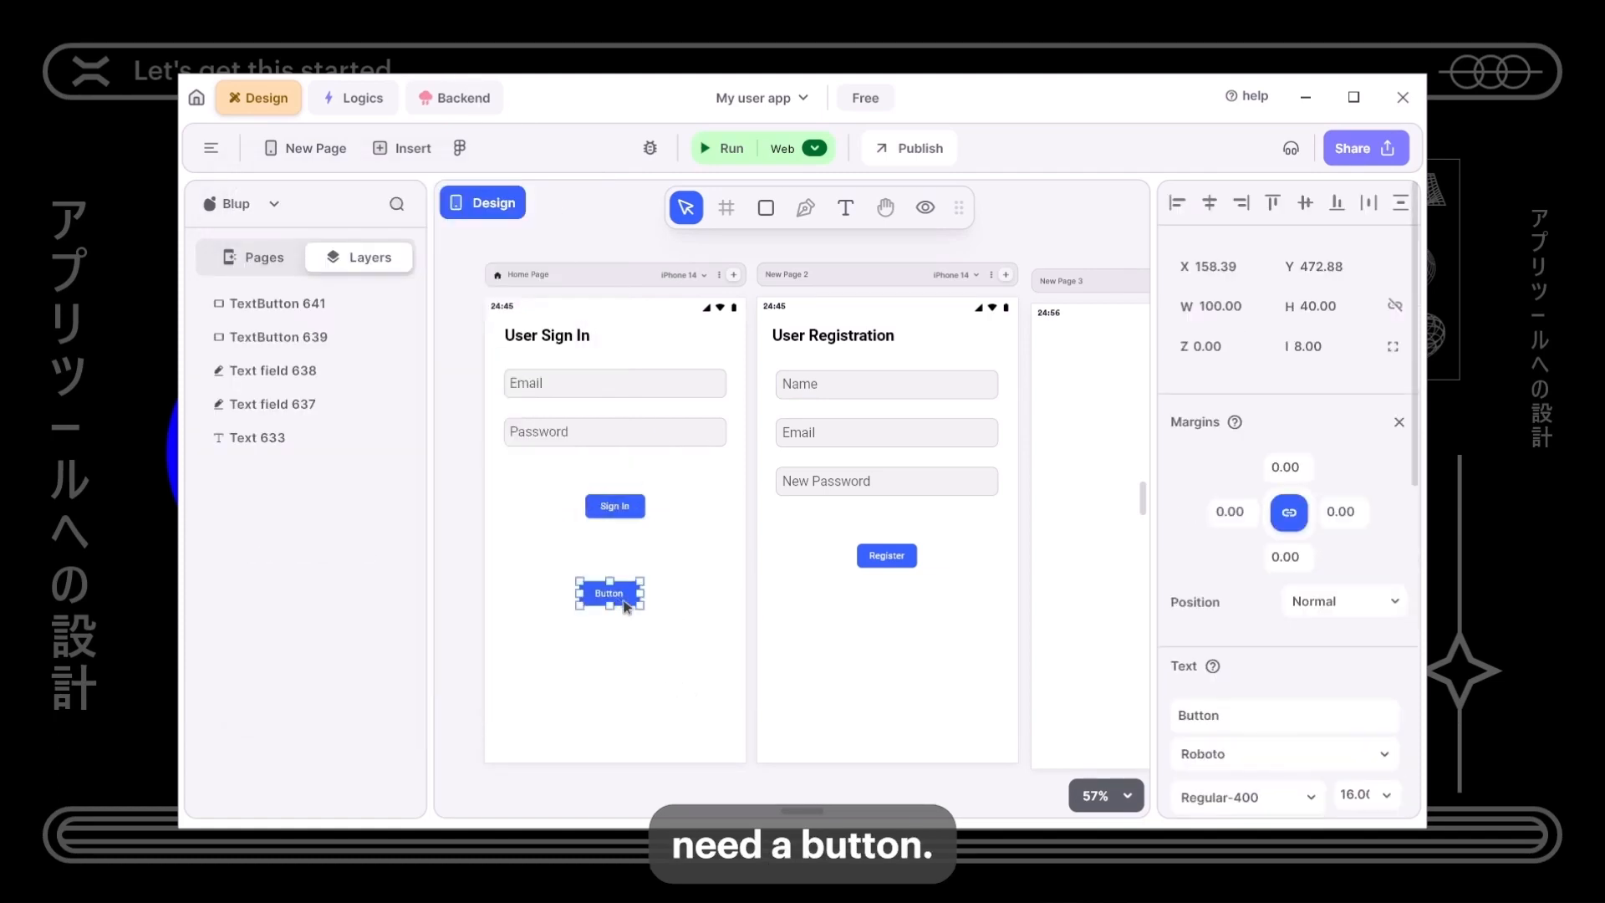
double_click(1219, 718)
text(User)
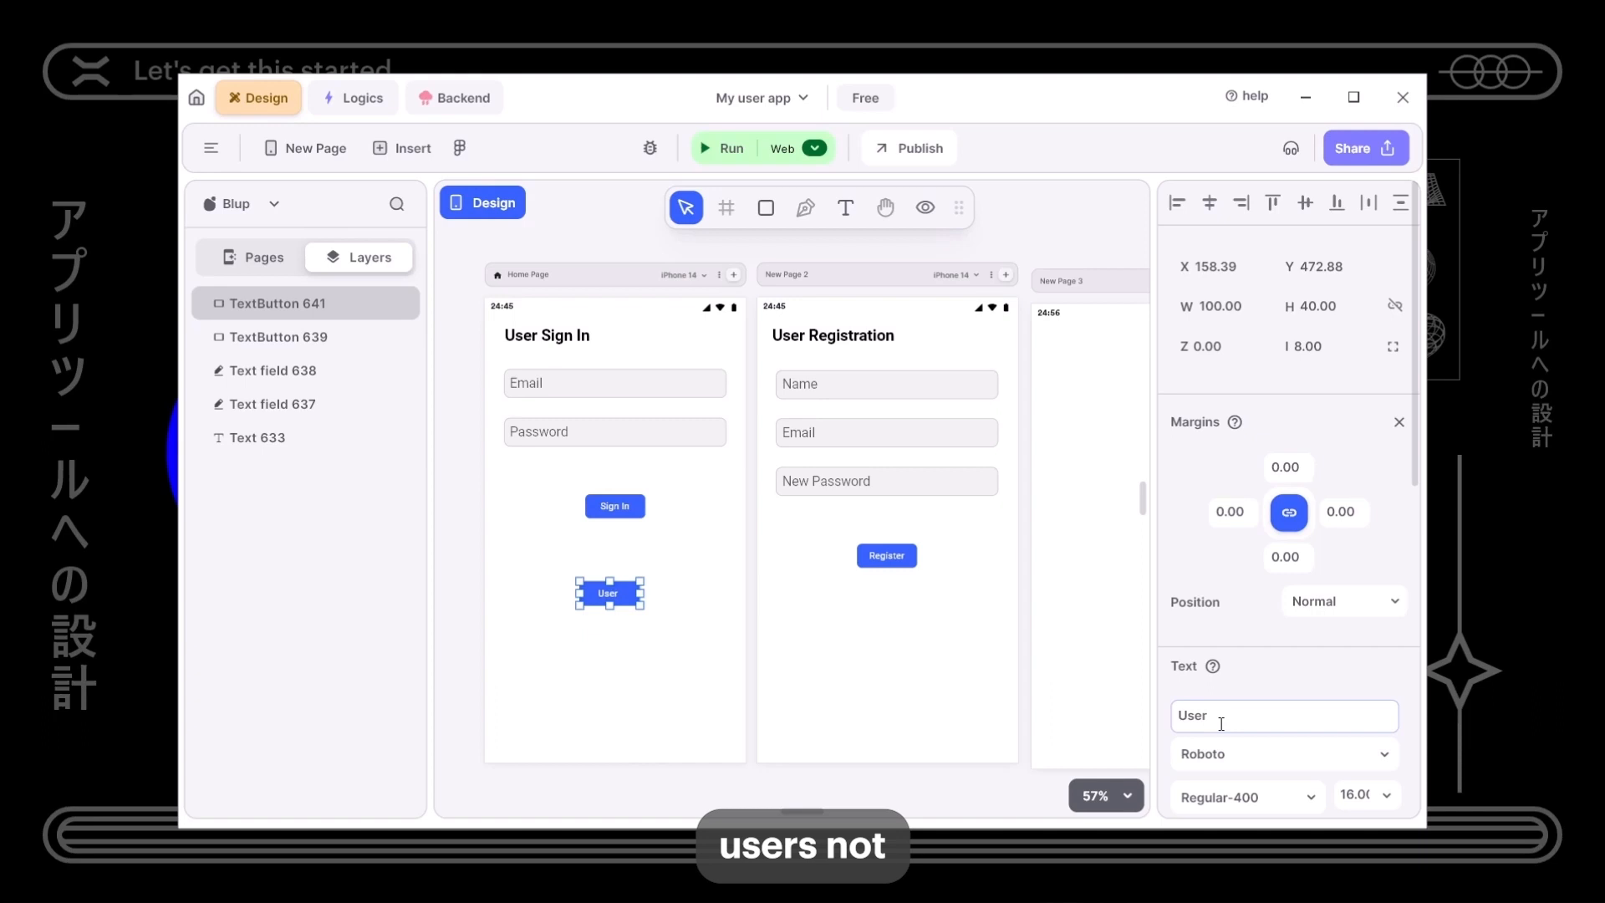
text( not registered yet?)
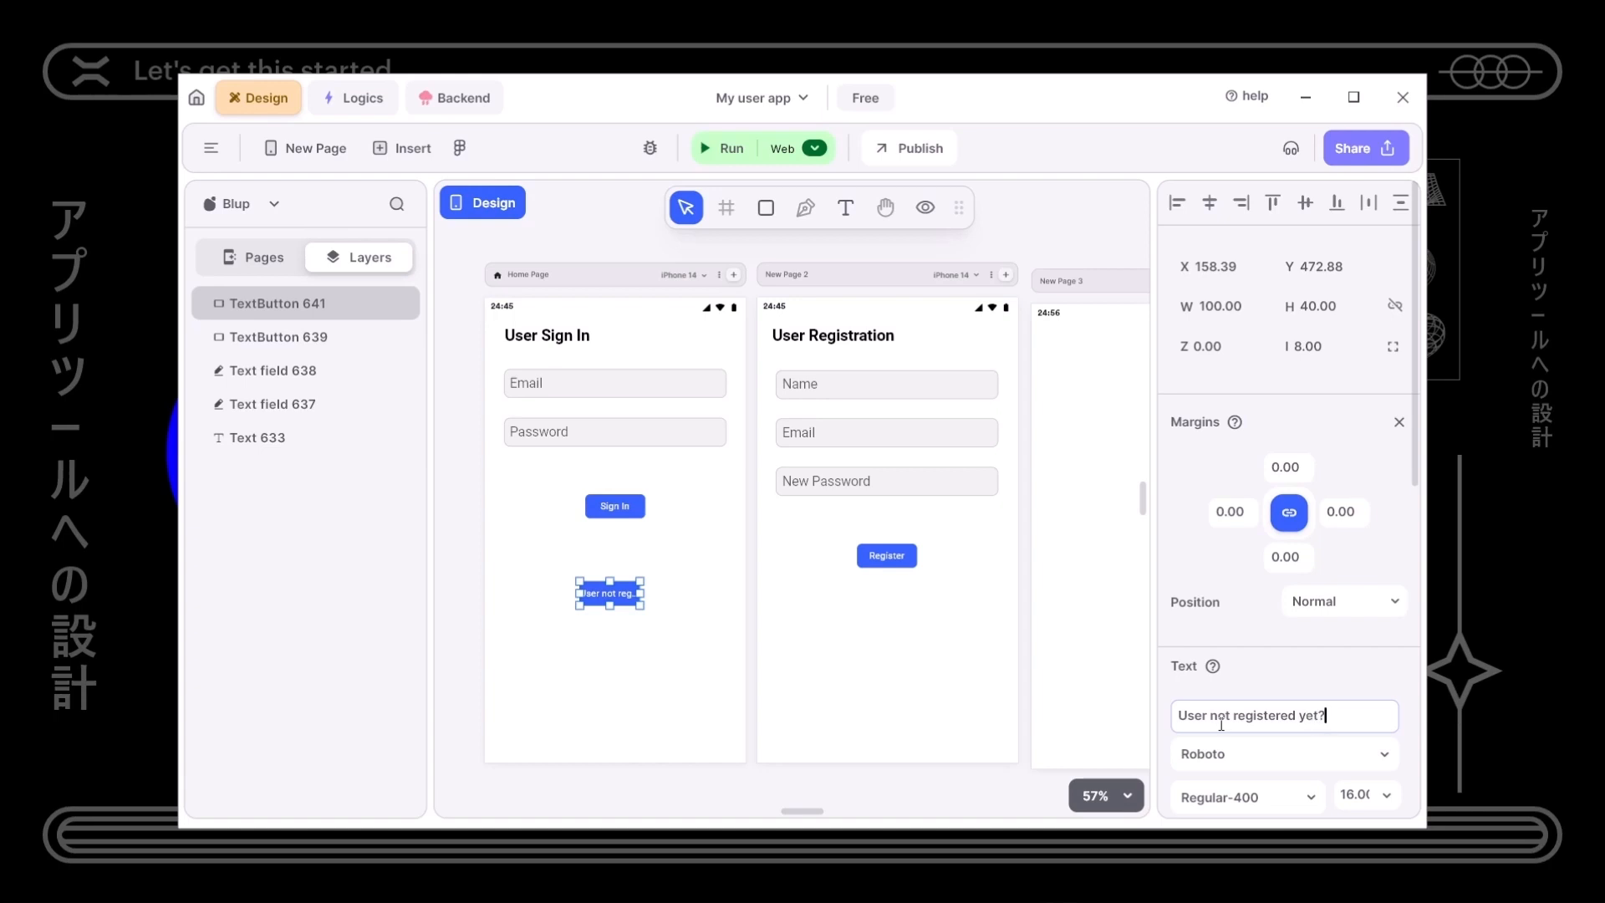
drag(640, 593, 636, 711)
- Give the button blue #3562FF text and a pale blue #E6EBFF fill
scroll(1208, 702, down, 5)
click(1184, 578)
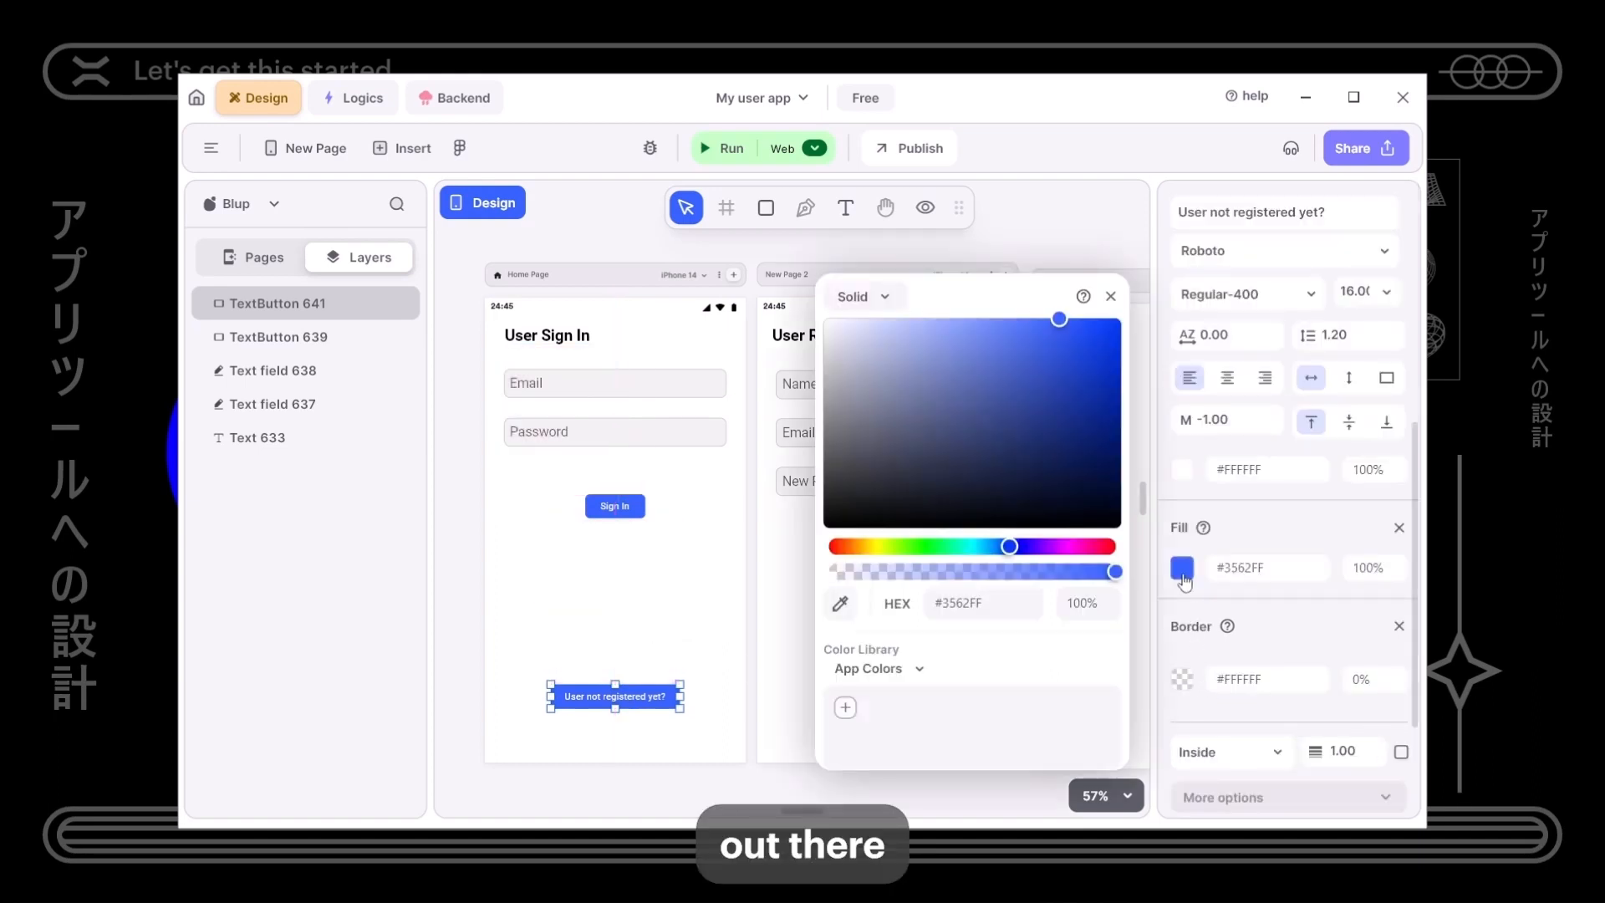
double_click(949, 613)
key(ctrl+c)
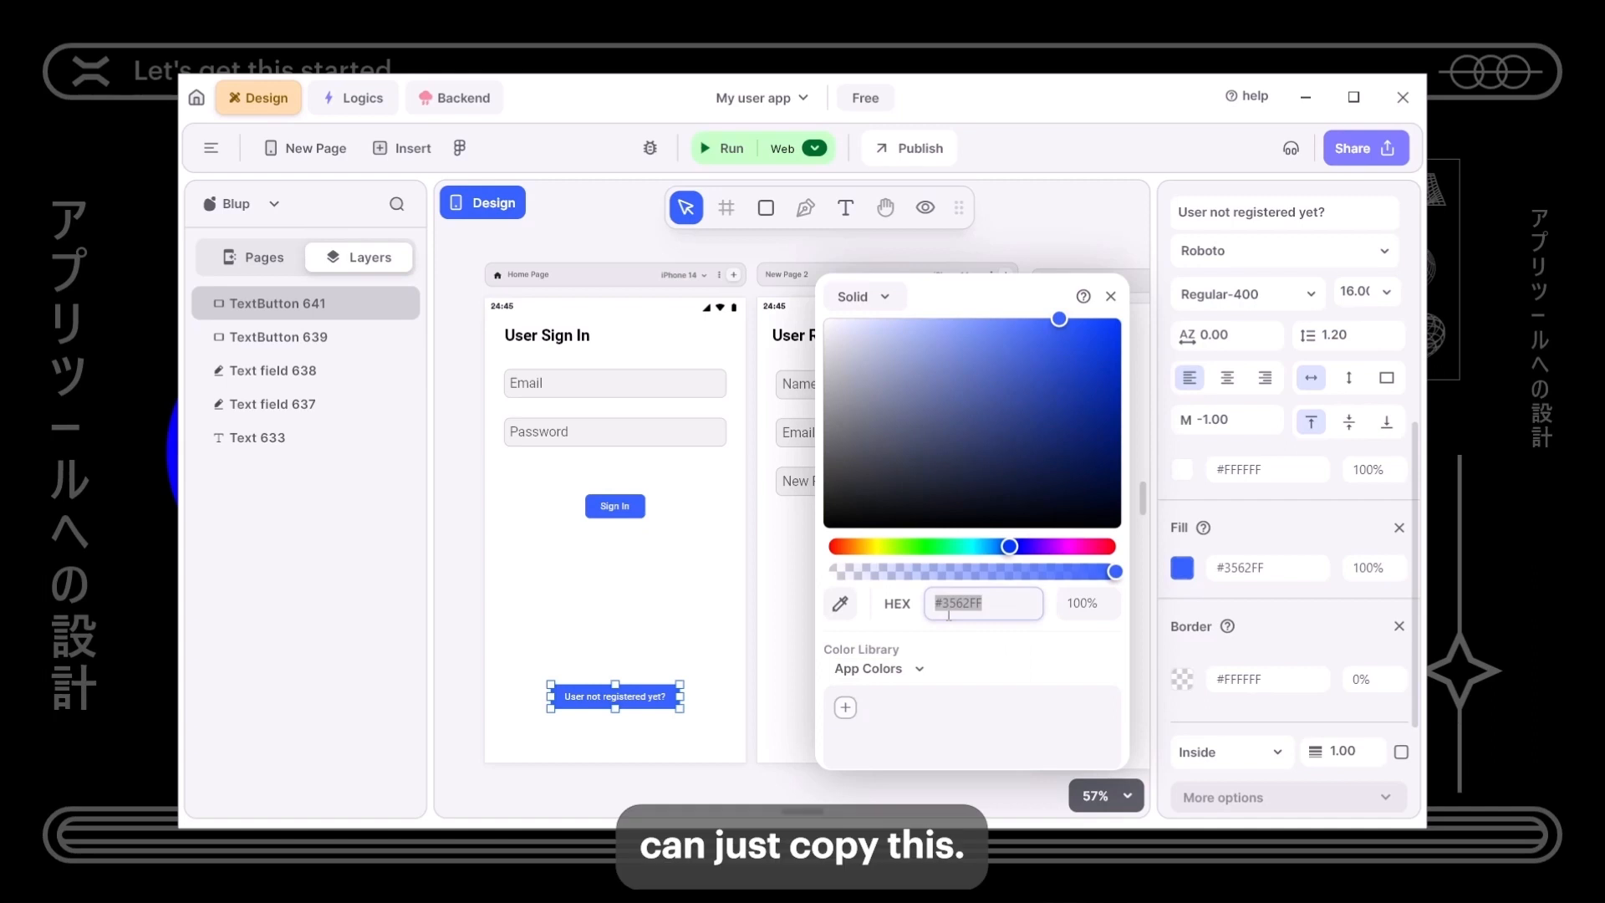
click(1179, 617)
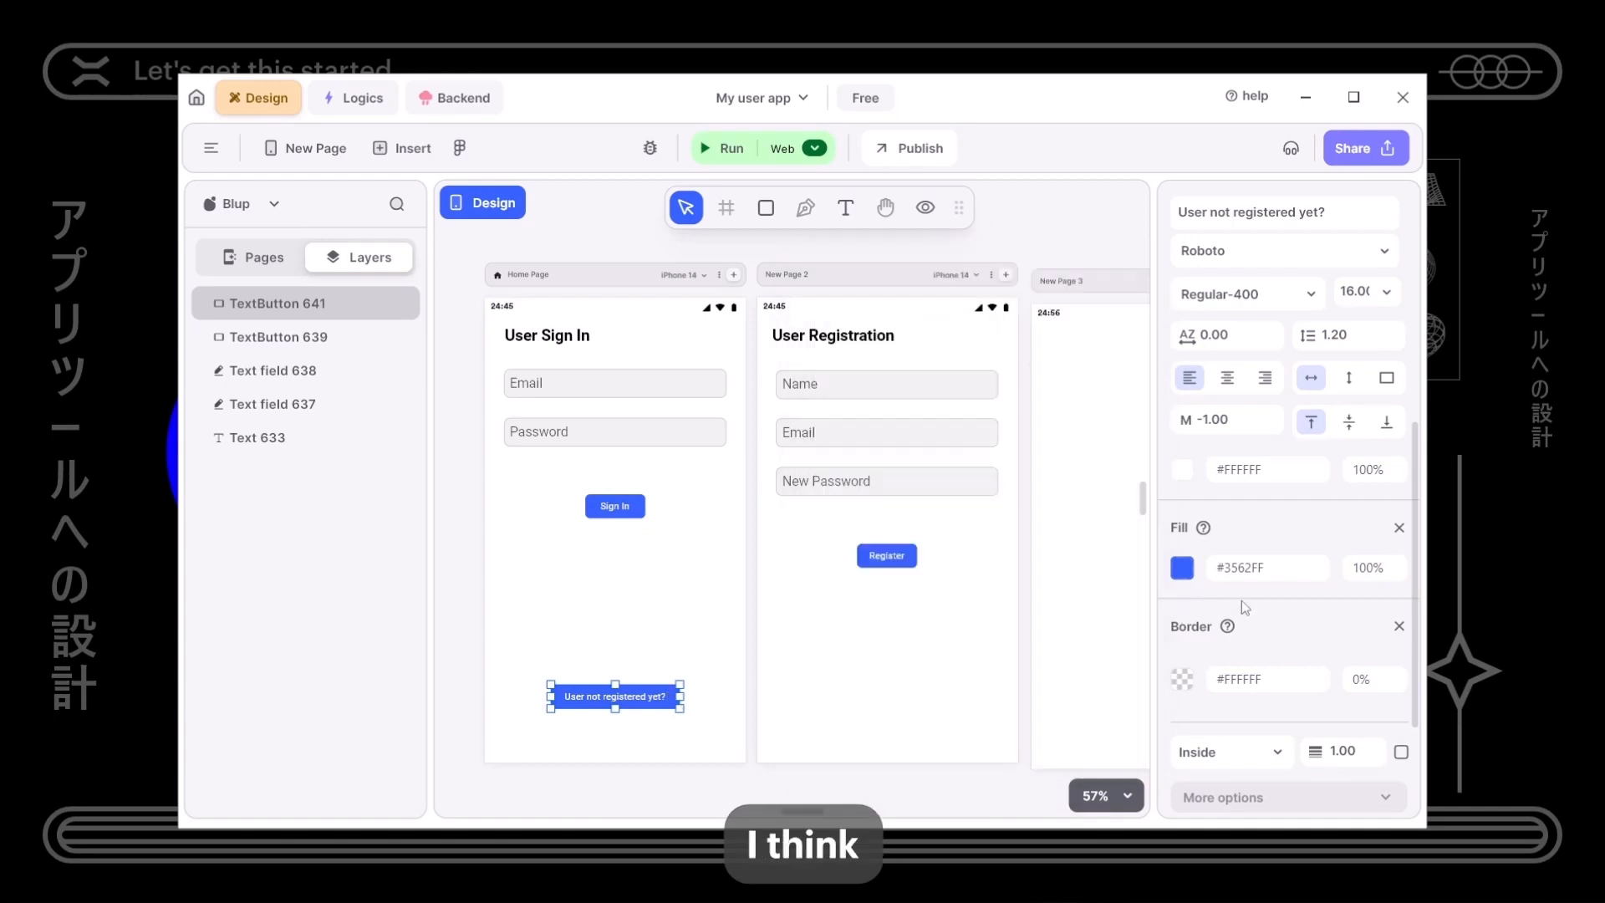
scroll(1231, 618, up, 3)
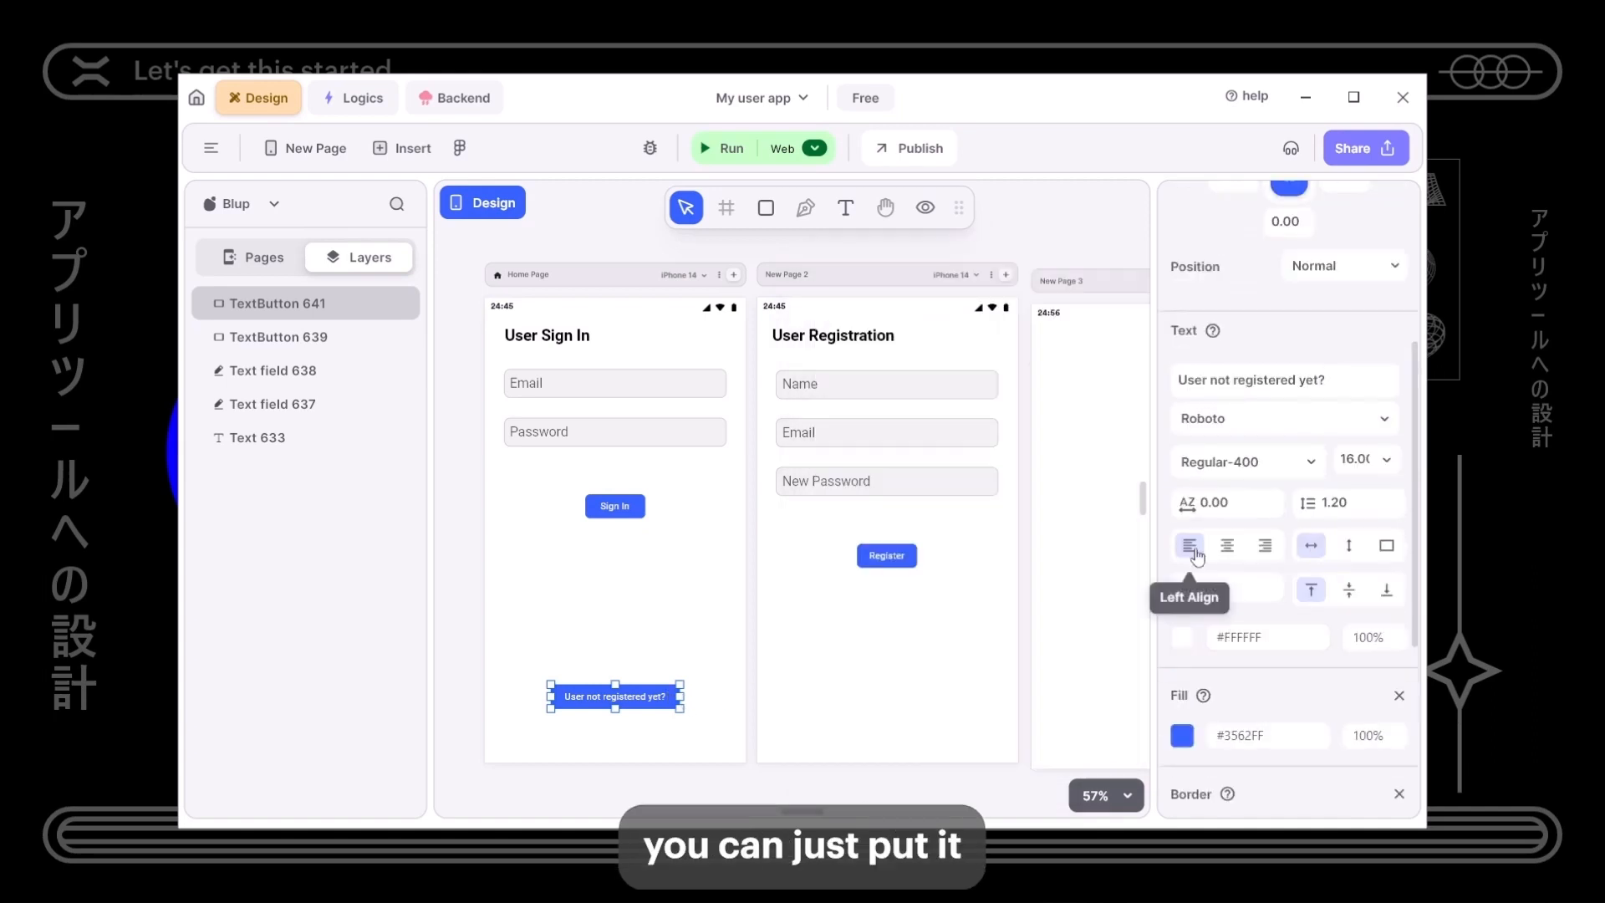
click(1182, 637)
double_click(1246, 638)
key(ctrl+v)
key(Return)
click(1182, 735)
drag(875, 453, 839, 323)
click(669, 597)
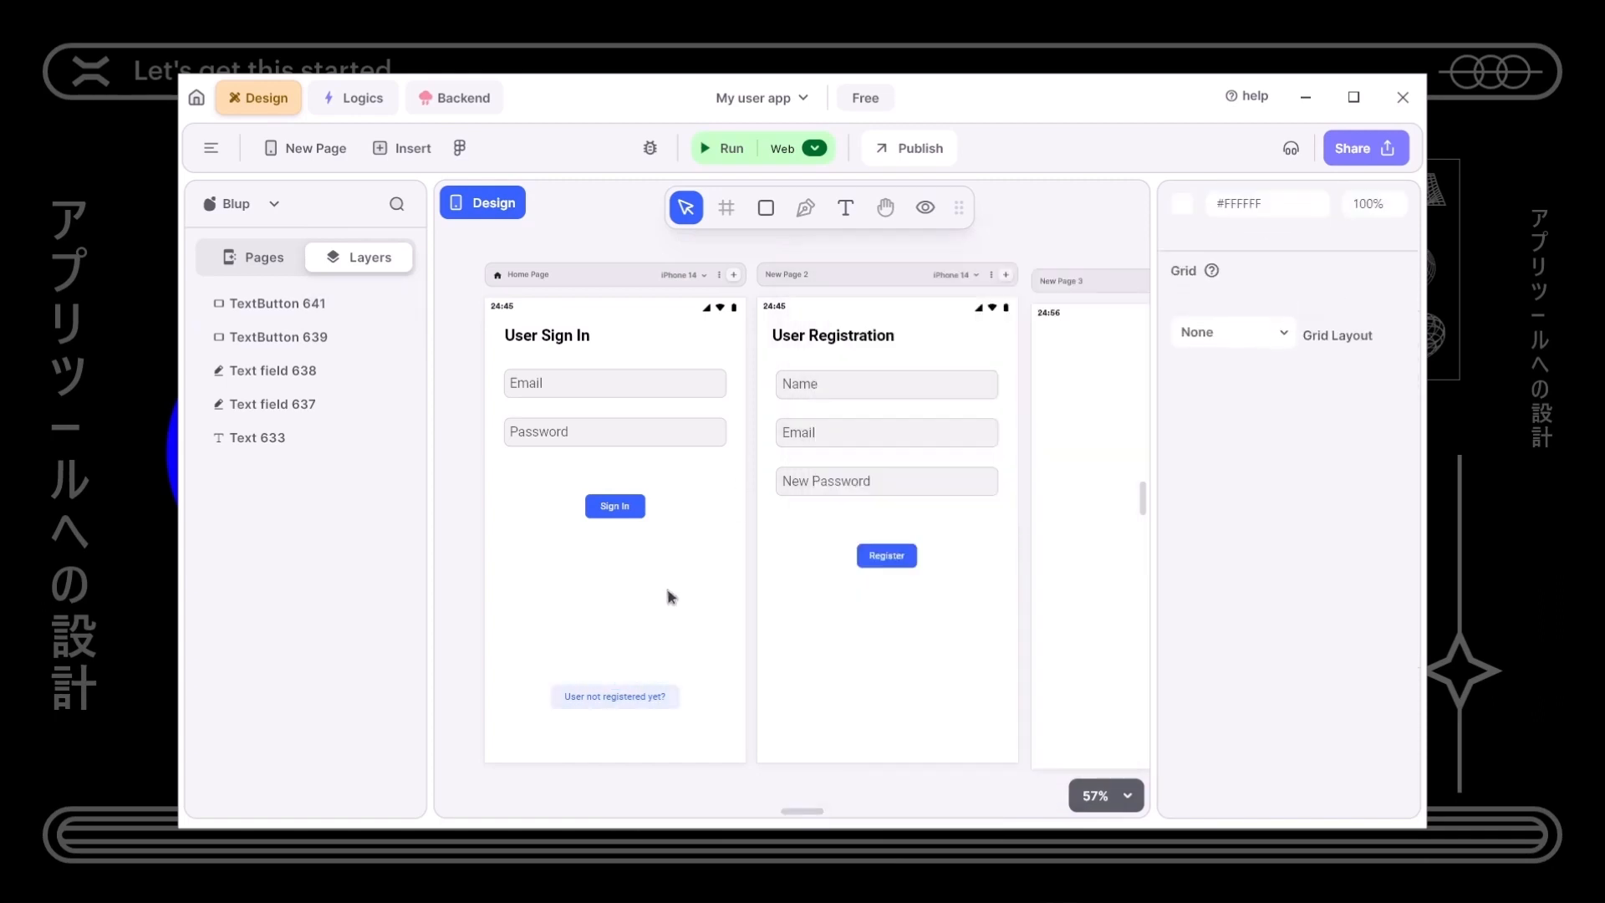
- Pan the canvas across to bring New Page 3 into view
scroll(619, 720, up, 5)
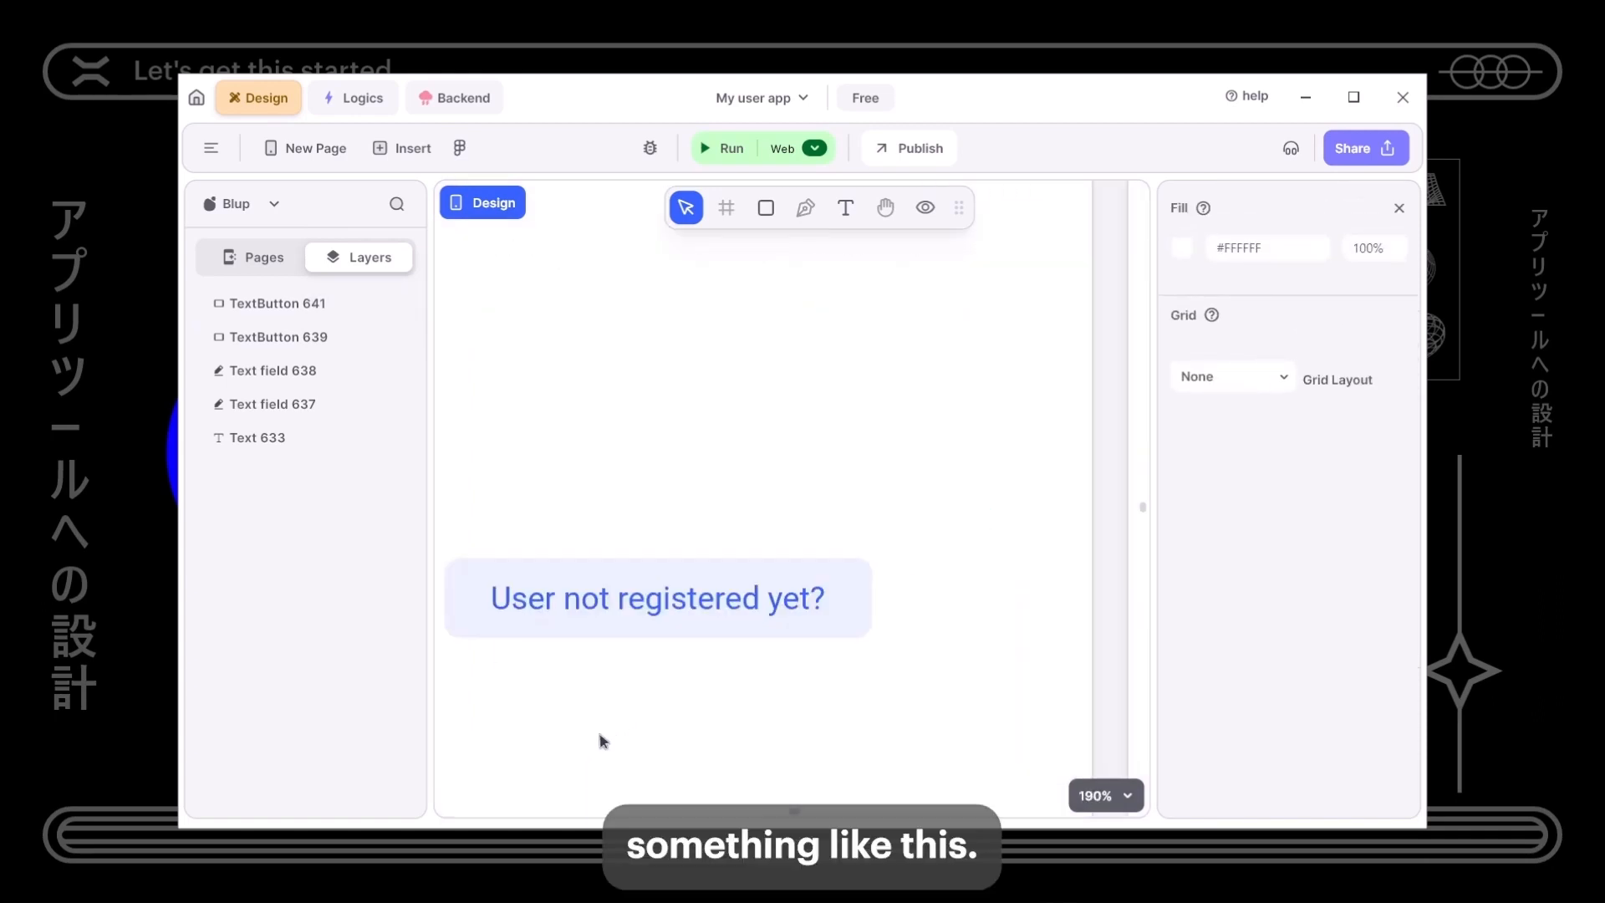
scroll(604, 742, down, 5)
drag(624, 568, 635, 618)
drag(773, 615, 711, 619)
drag(924, 711, 791, 720)
drag(982, 645, 852, 698)
drag(953, 637, 899, 638)
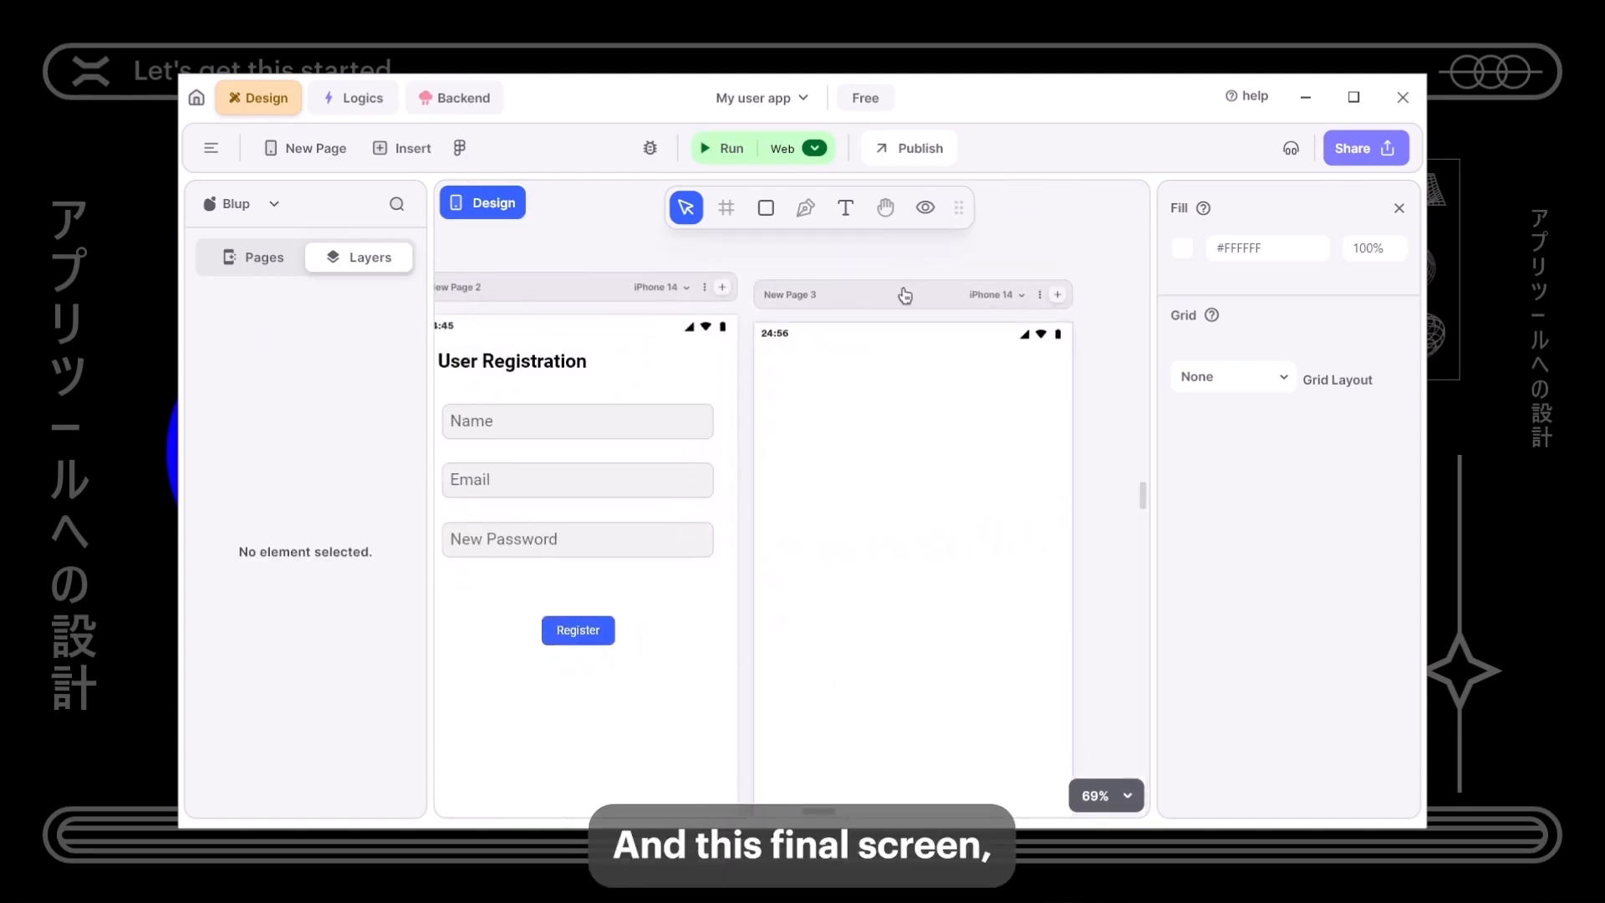
- Paste a copy of the User Registration heading onto New Page 3
drag(905, 296, 905, 286)
drag(592, 431, 698, 447)
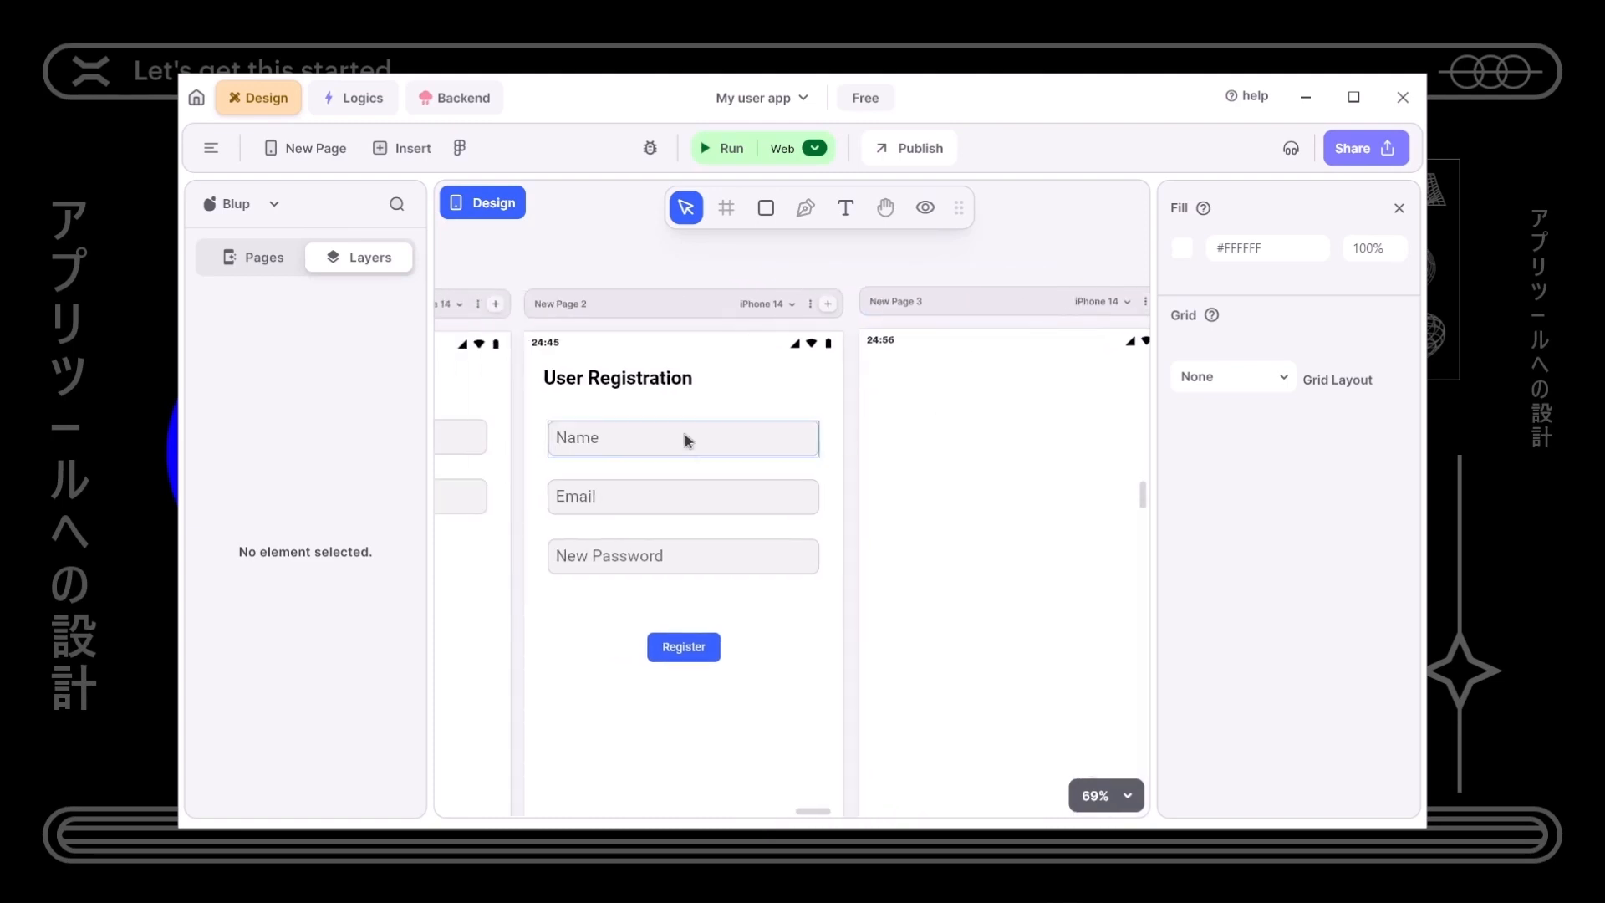
click(619, 388)
drag(998, 529, 869, 554)
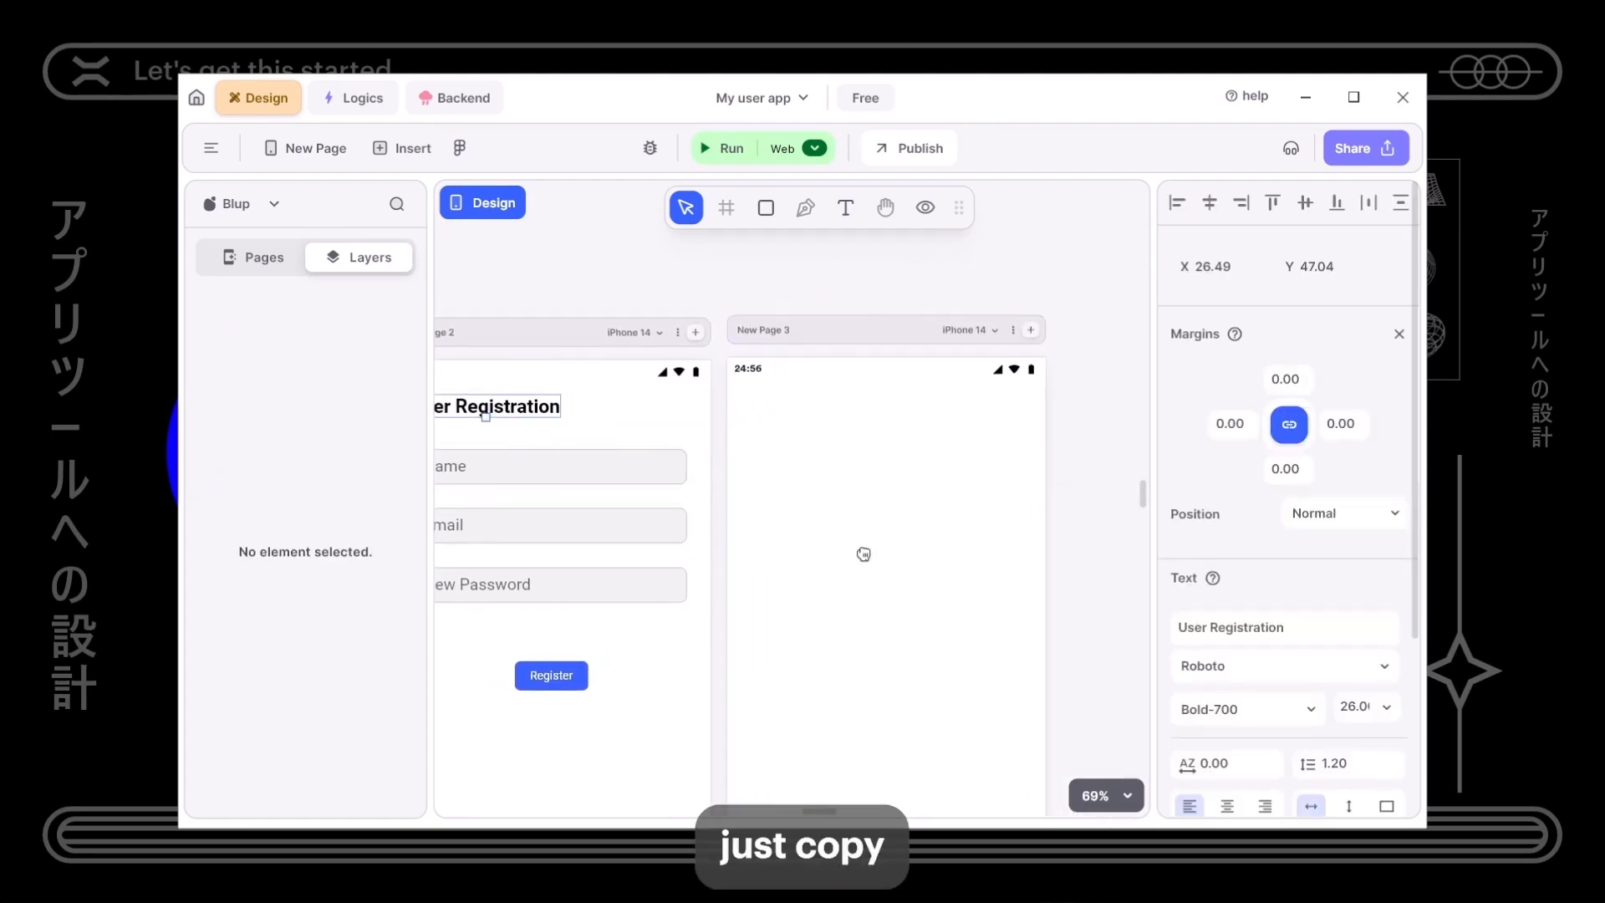
click(856, 518)
key(ctrl+v)
- Undo an accidental rename of the original heading to 'User Home'
click(1296, 631)
click(1293, 630)
double_click(1244, 633)
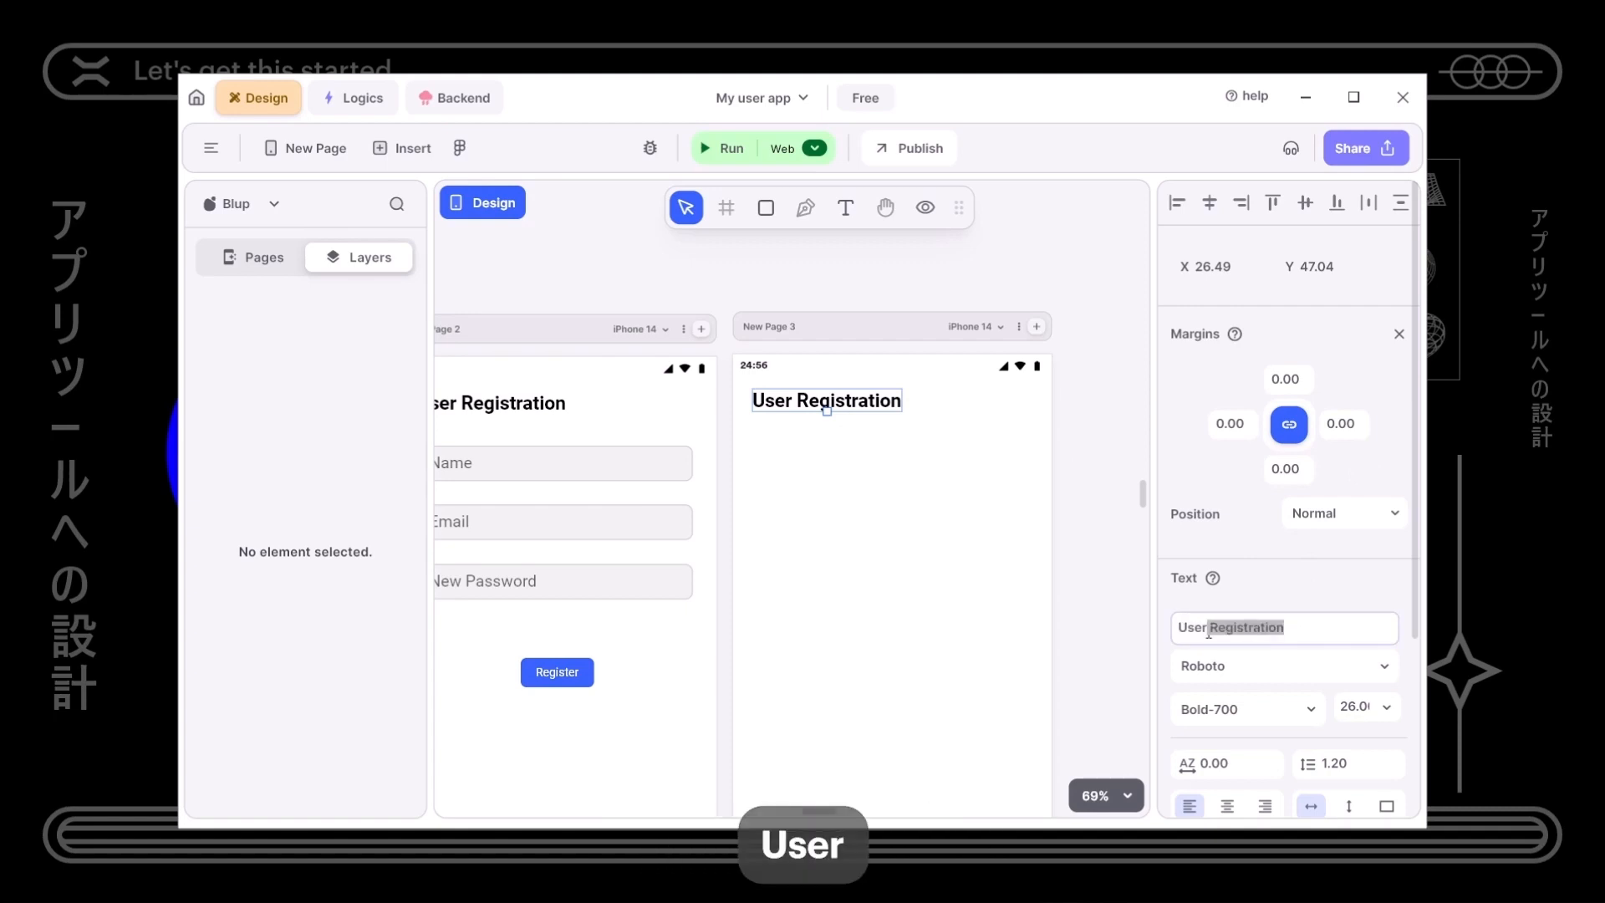
key(BackSpace)
text(Home)
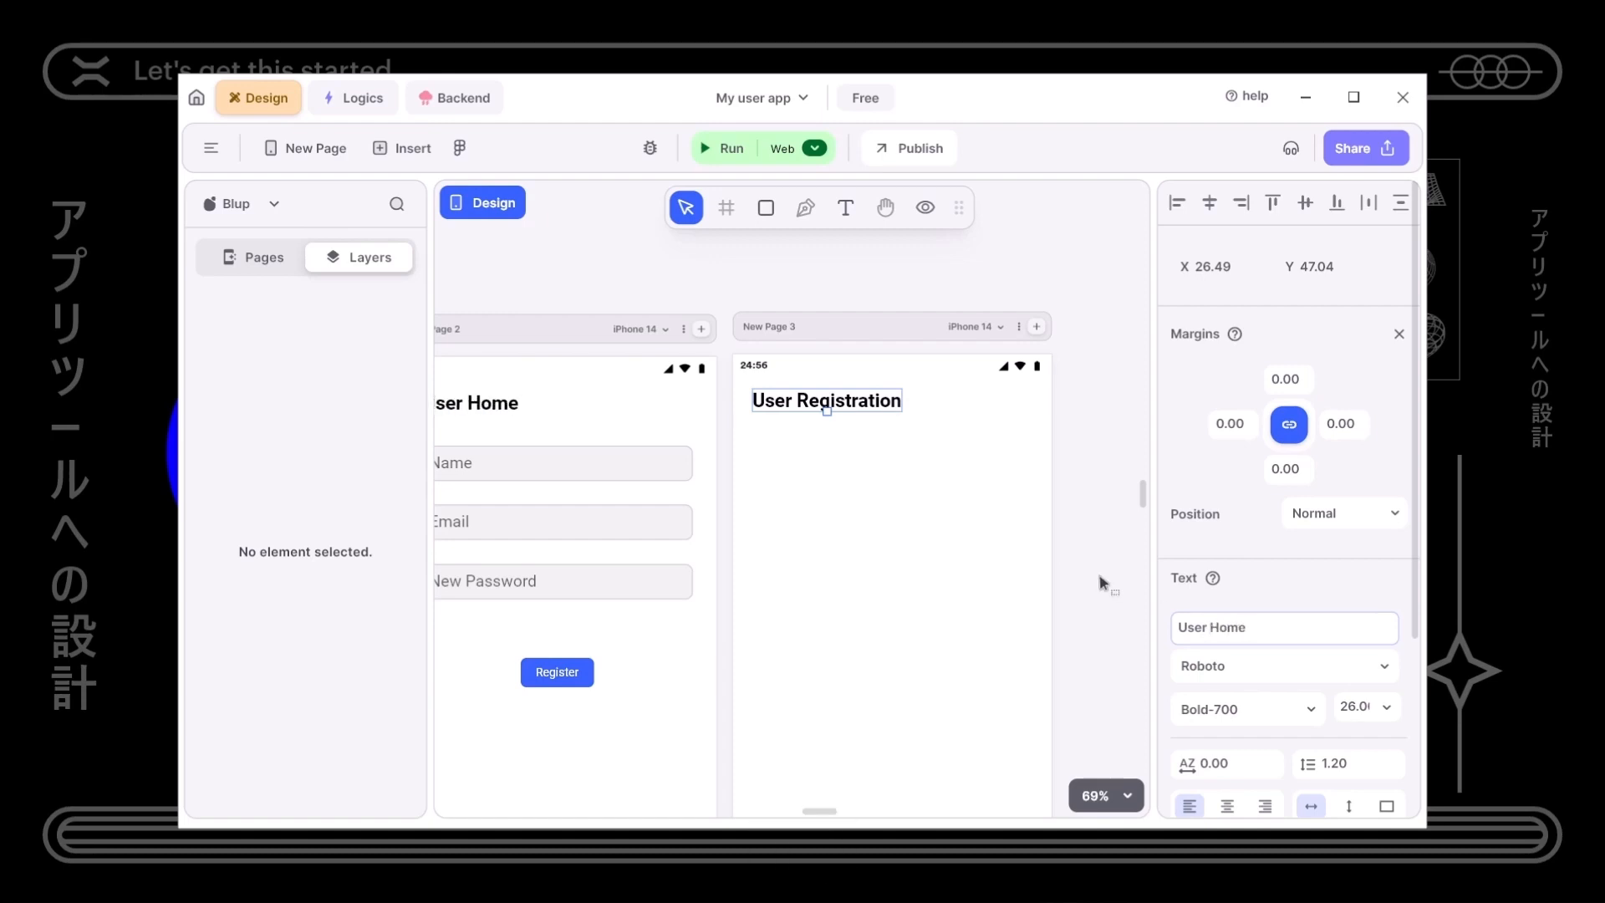
key(ctrl+z)
key(ctrl+z)
key(ctrl+z)
- Change the copied heading on New Page 3 to read 'User Home'
click(935, 453)
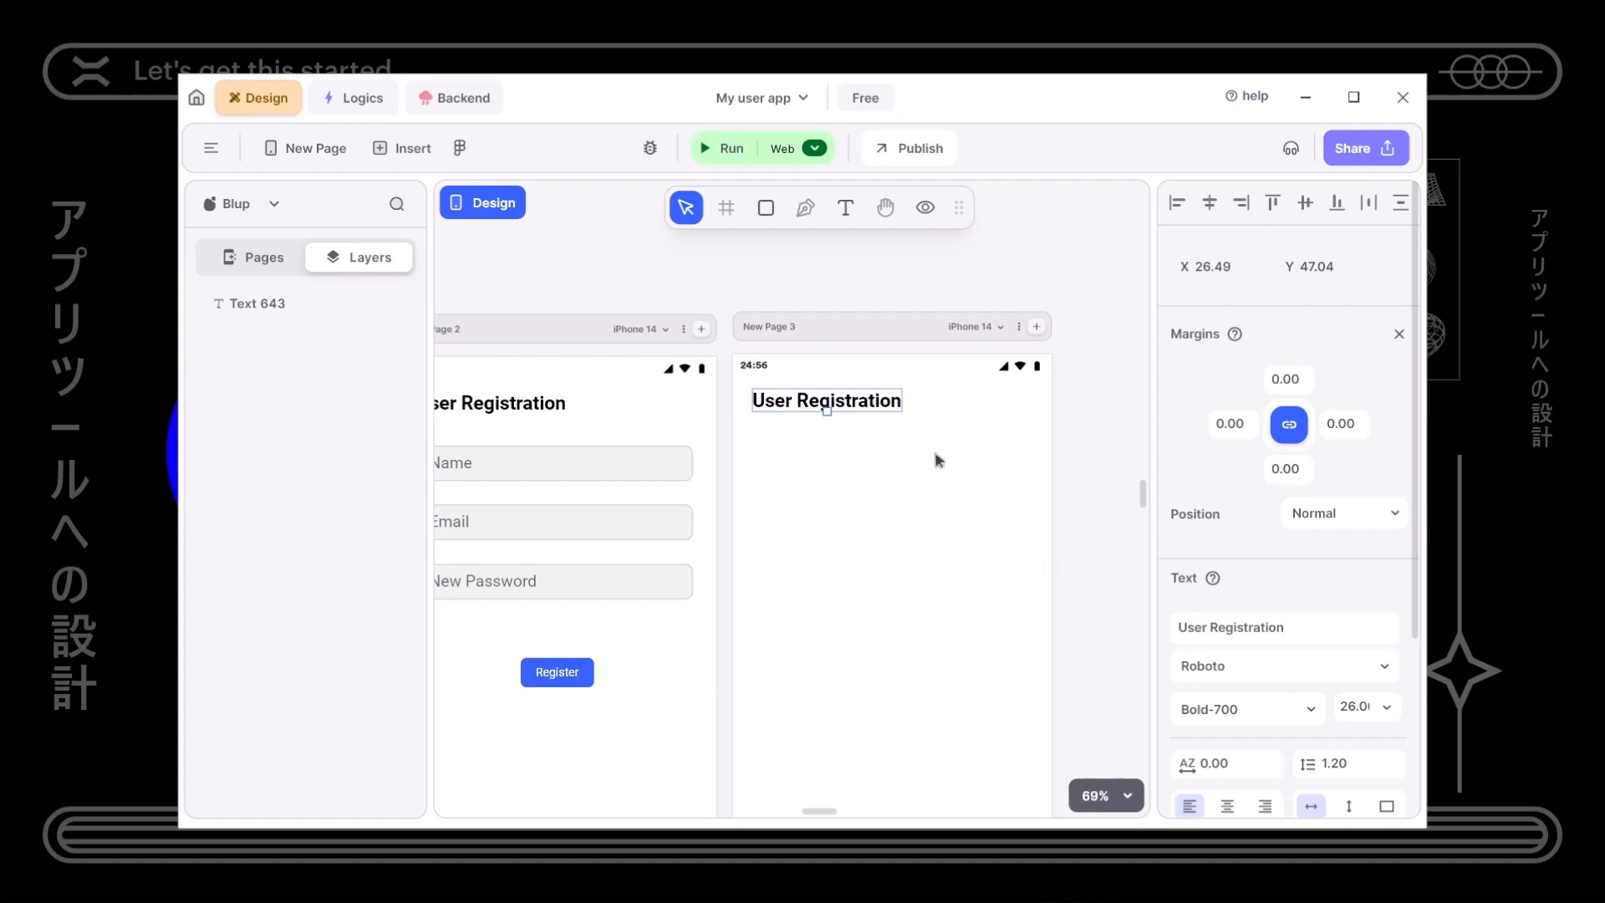
click(895, 419)
click(1302, 626)
click(1308, 636)
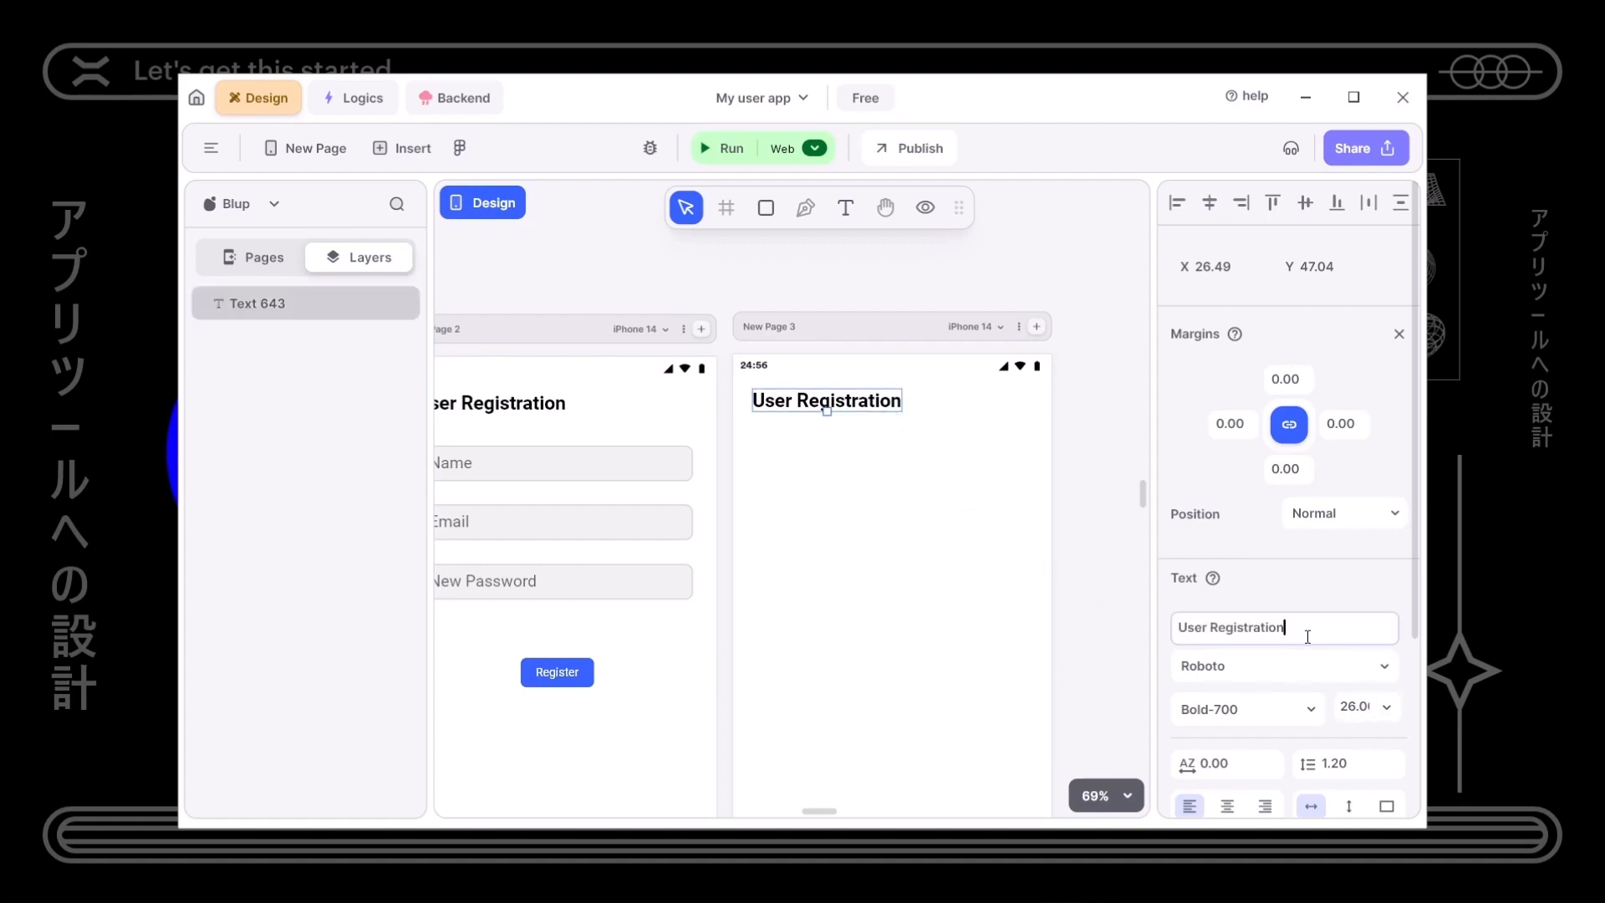
key(BackSpace)
key(BackSpace)
key(BackSpace)
key(BackSpace)
key(BackSpace)
key(BackSpace)
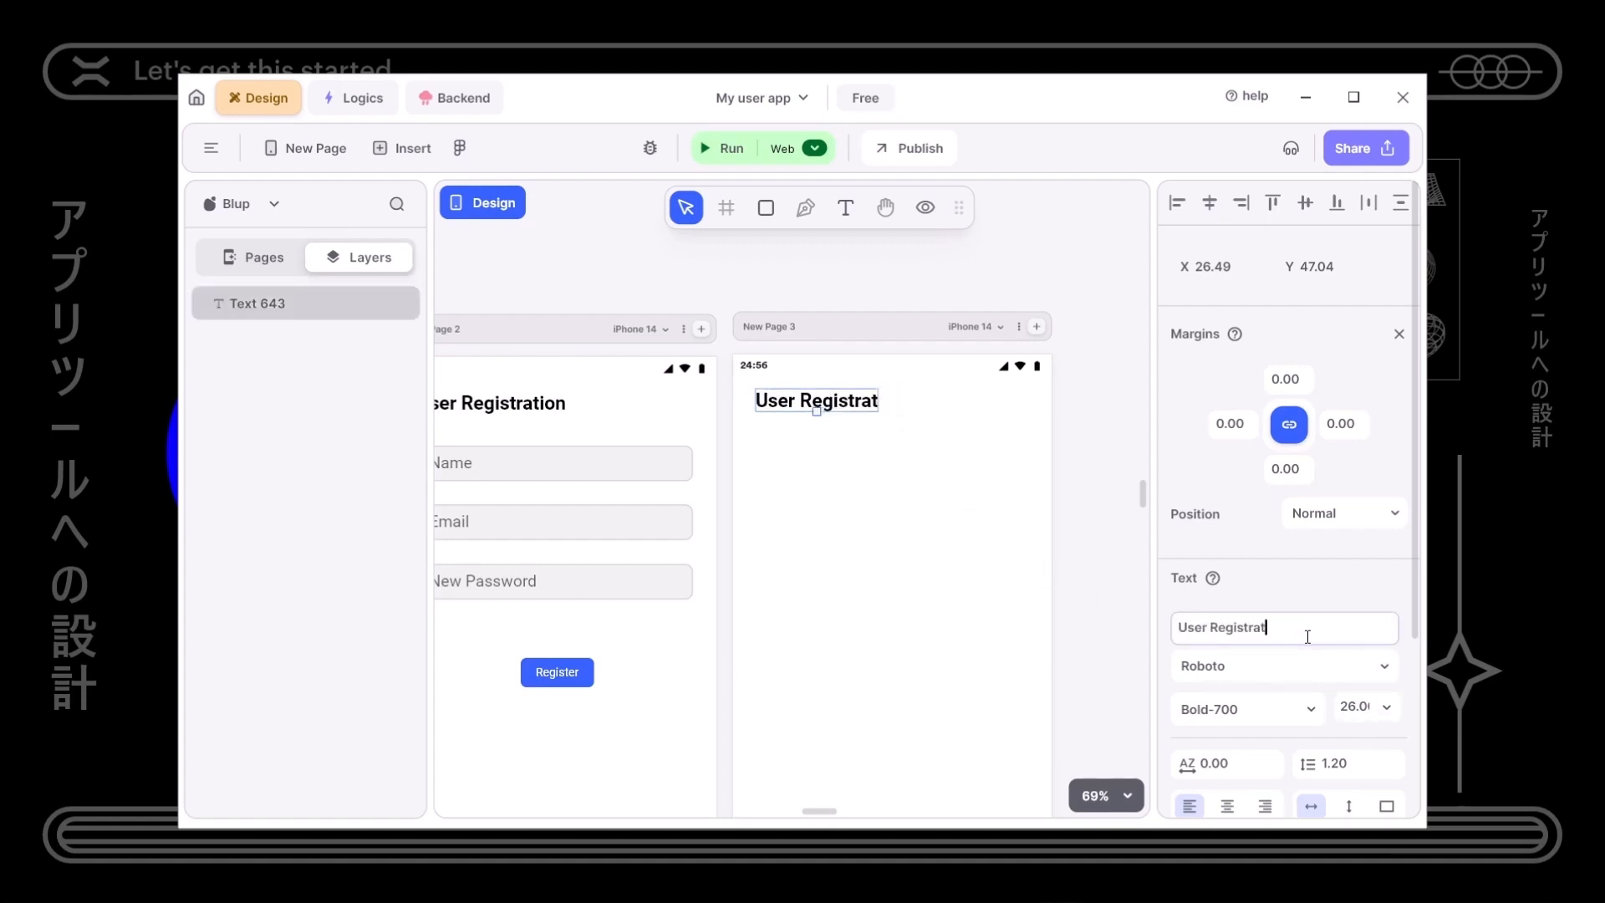
key(BackSpace)
key(BackSpace)
key(BackSpace)
key(BackSpace)
key(BackSpace)
key(BackSpace)
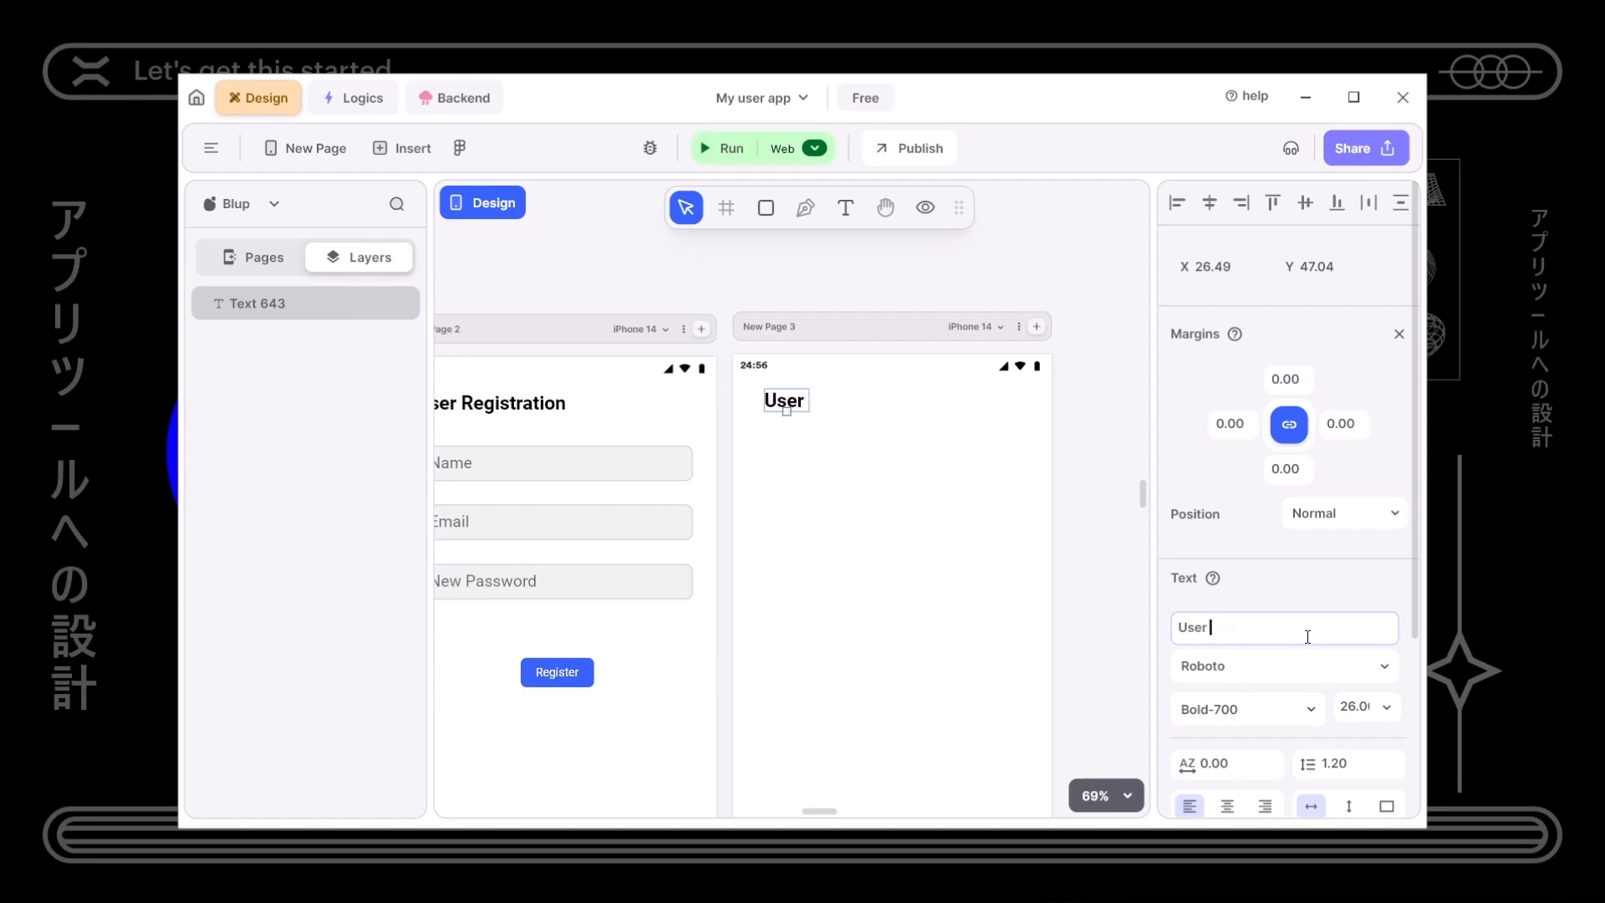
text(Home)
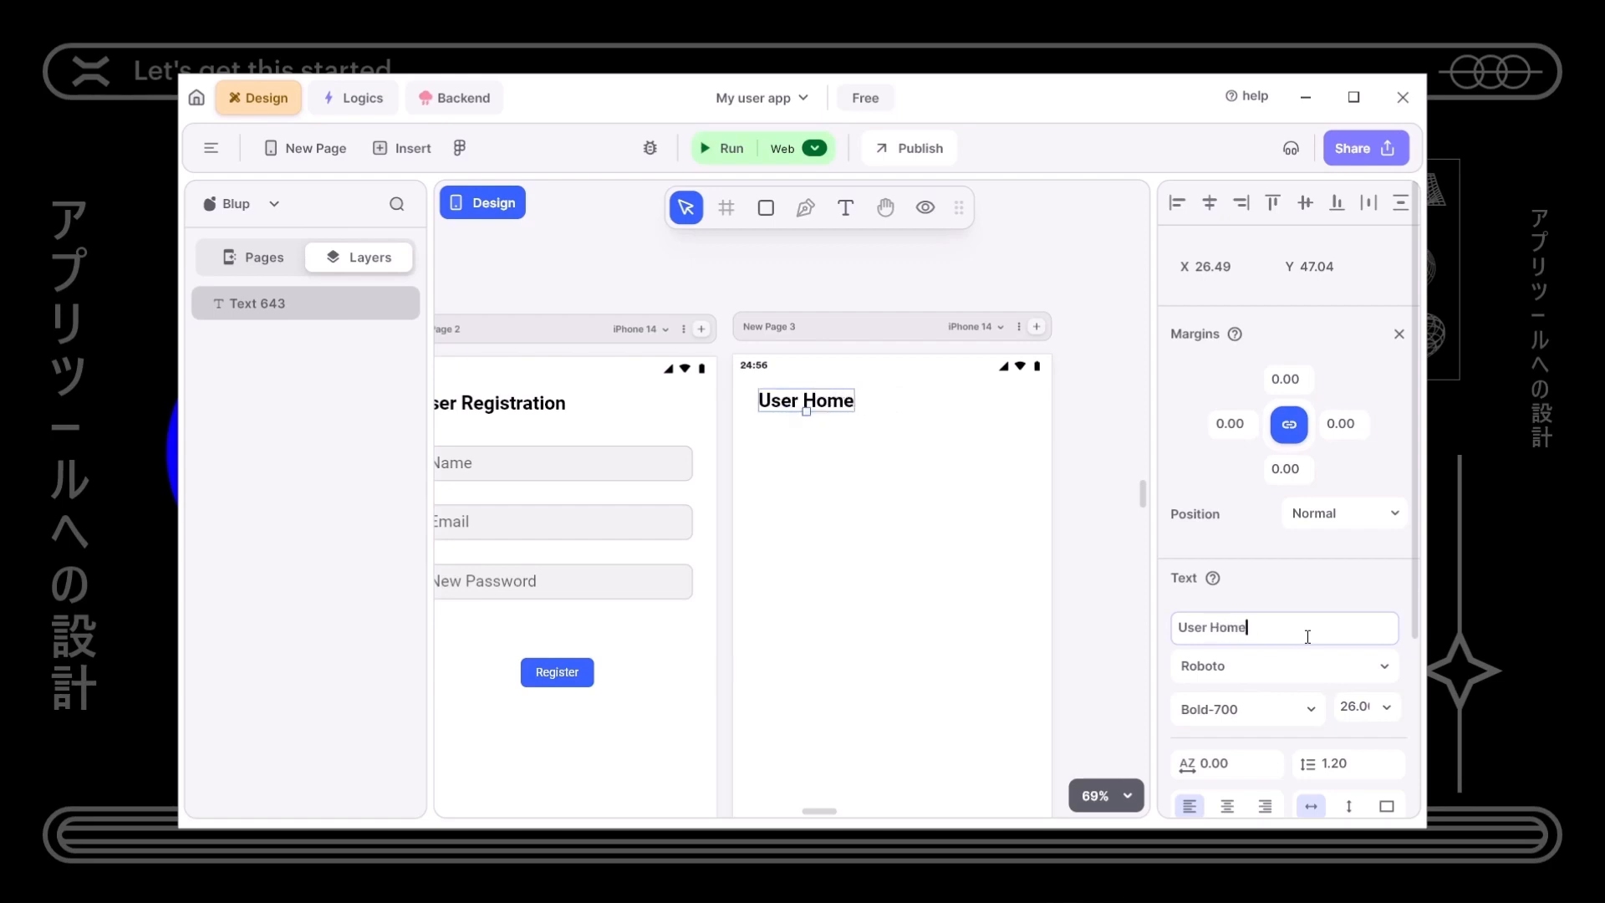
- Centre the User Home page in view and clear the selection
click(874, 573)
scroll(874, 573, down, 5)
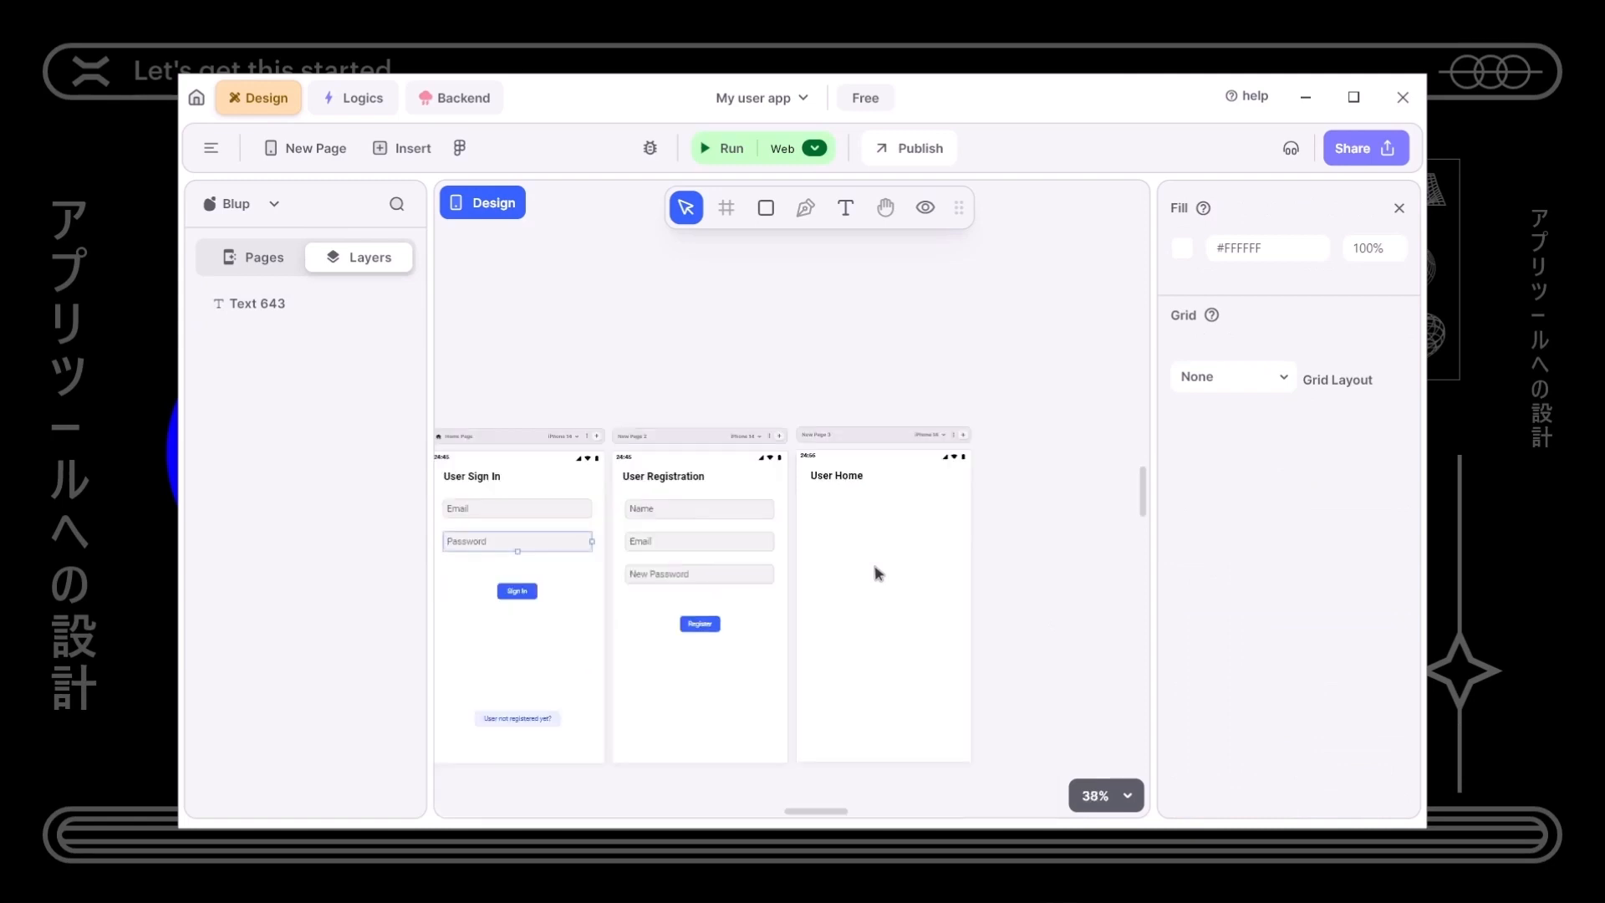
scroll(933, 564, up, 4)
drag(931, 562, 835, 530)
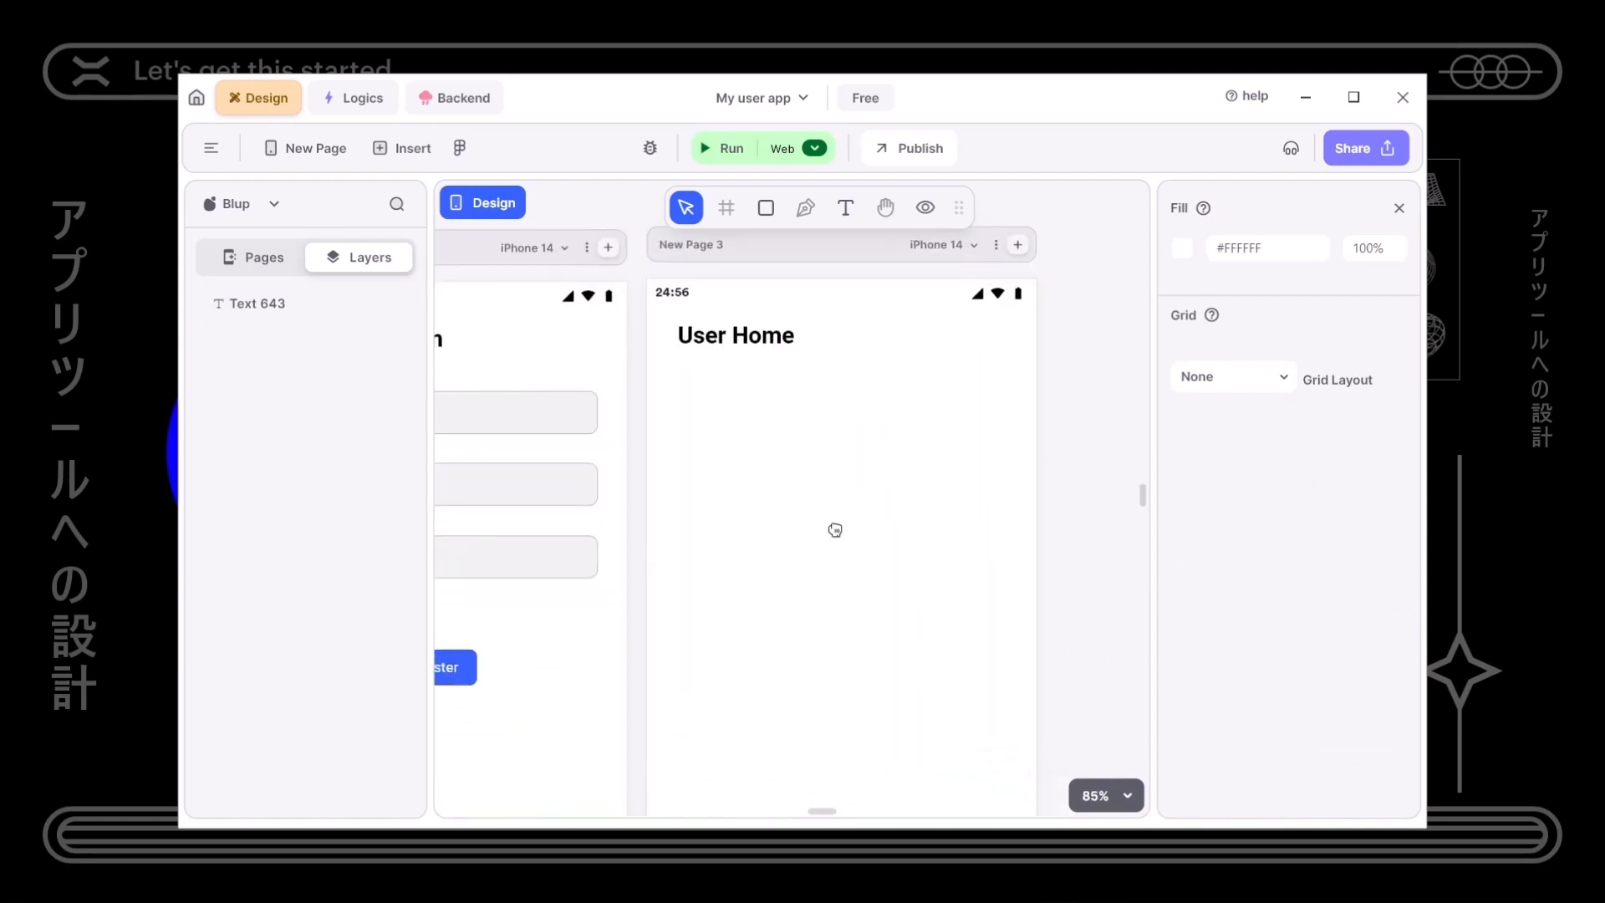
right_click(670, 616)
click(645, 602)
- Open File Explorer and navigate to Desktop > UI Design > a_demo
mouse_move(285, 870)
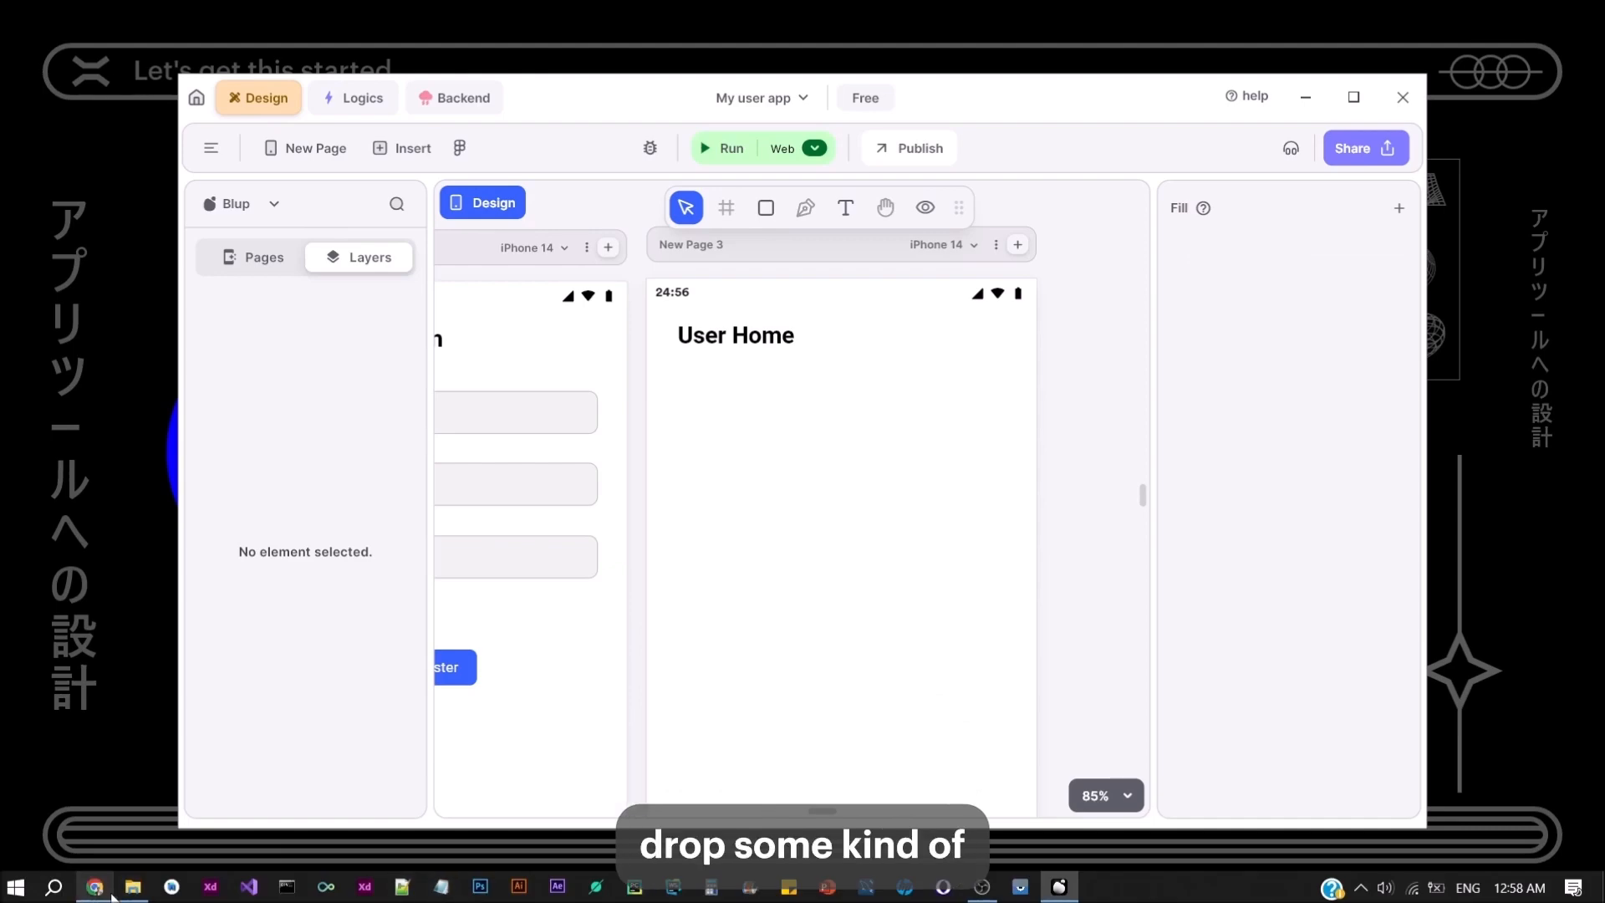
click(136, 888)
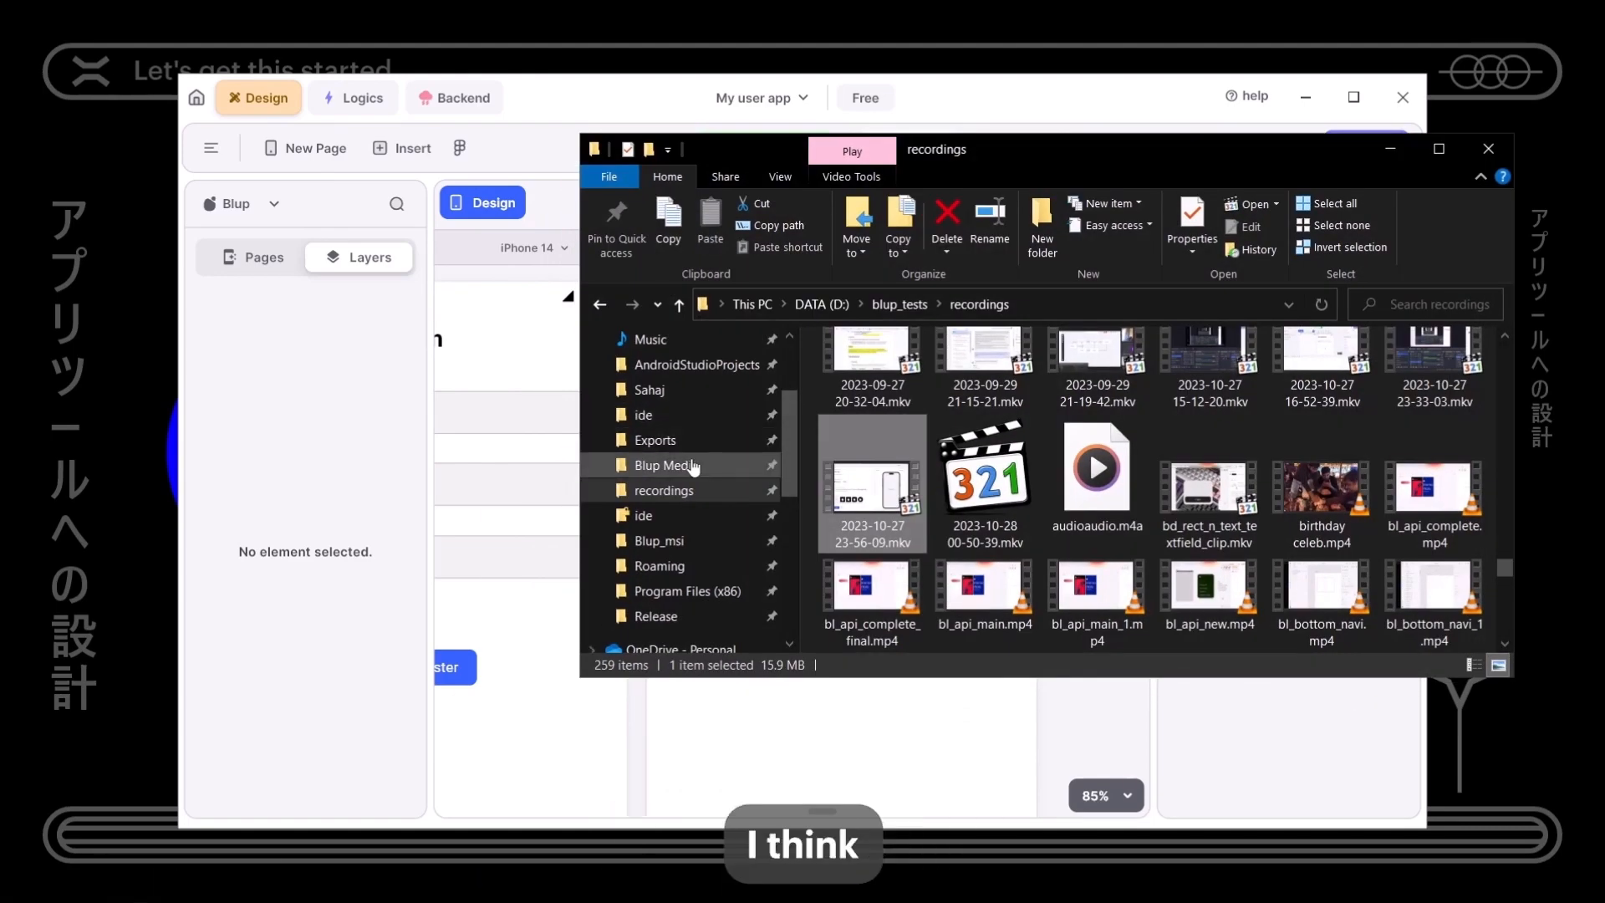
scroll(686, 424, up, 1)
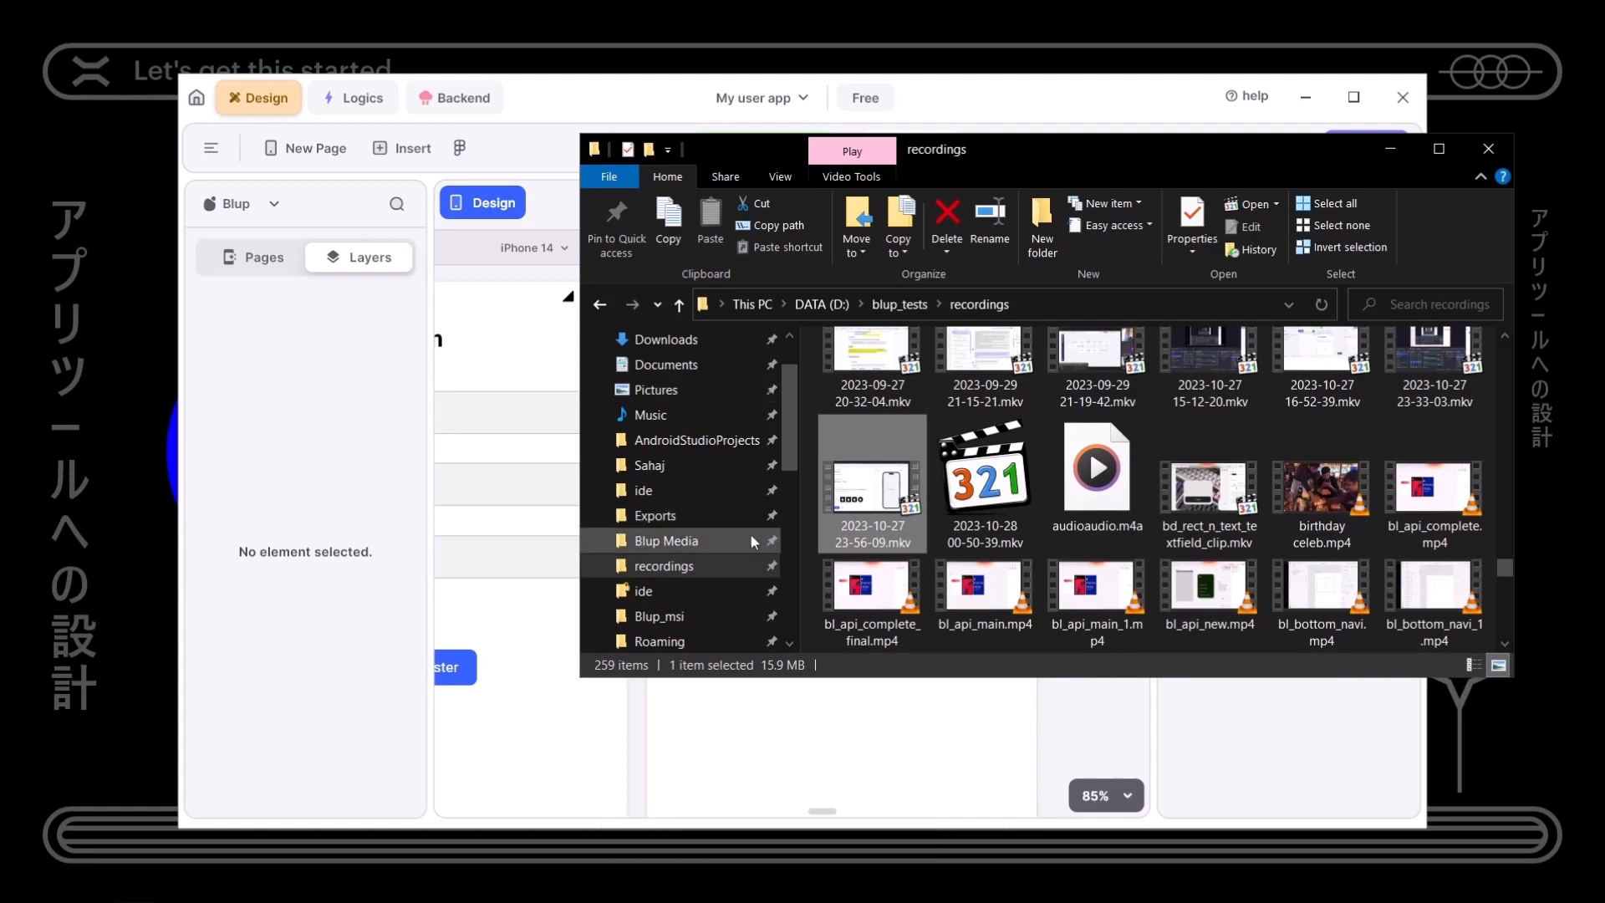
scroll(681, 459, up, 1)
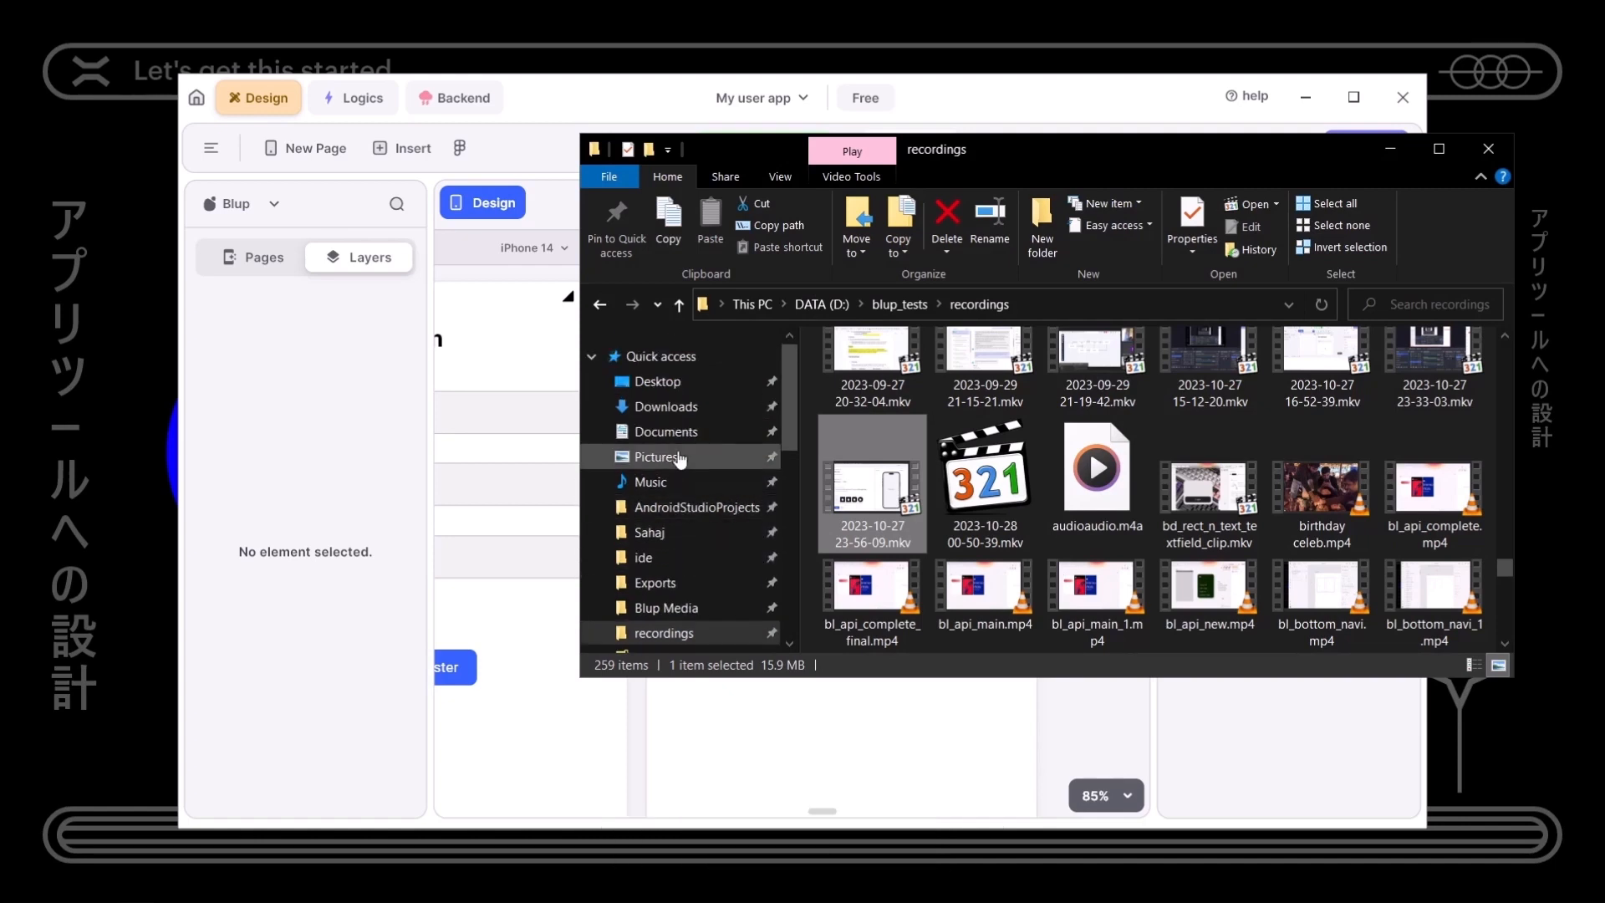
click(660, 382)
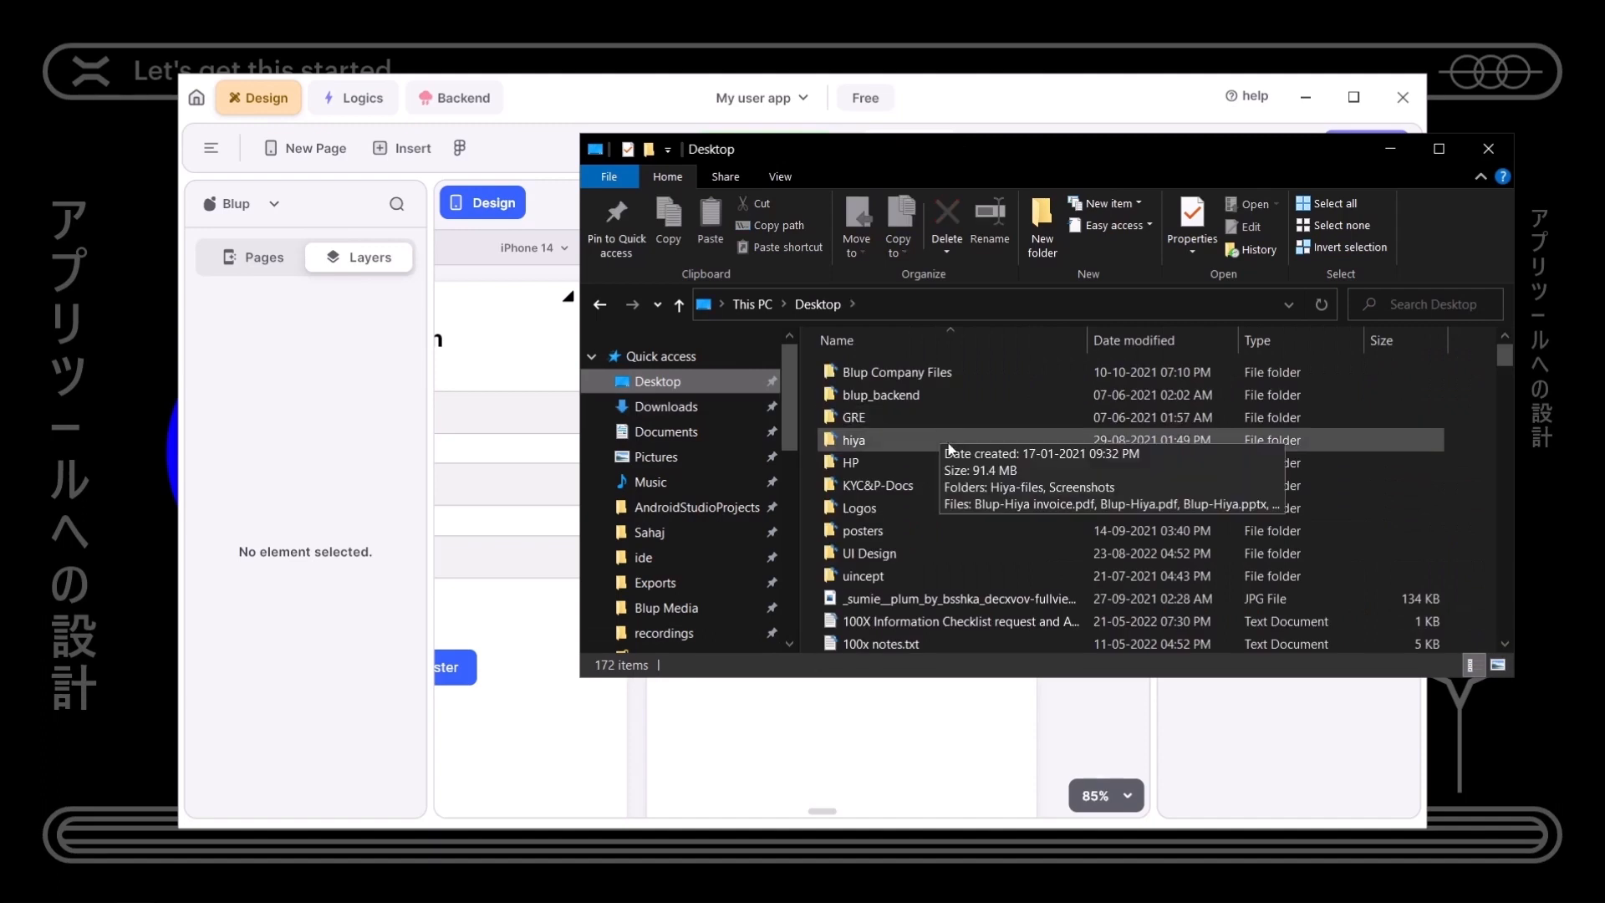
click(954, 556)
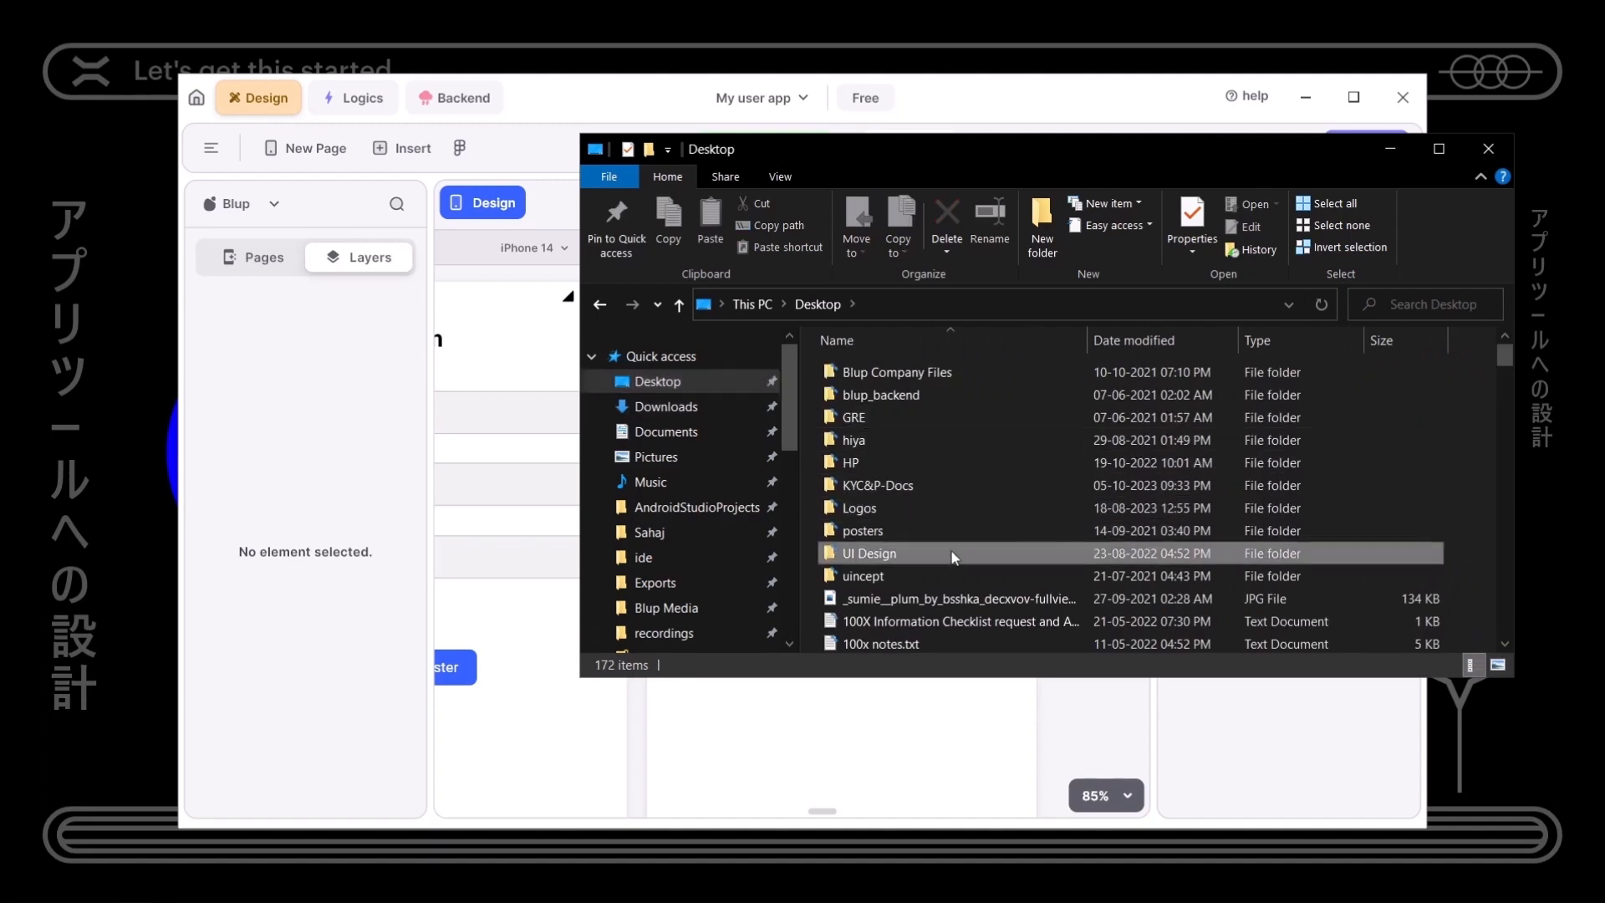
double_click(954, 556)
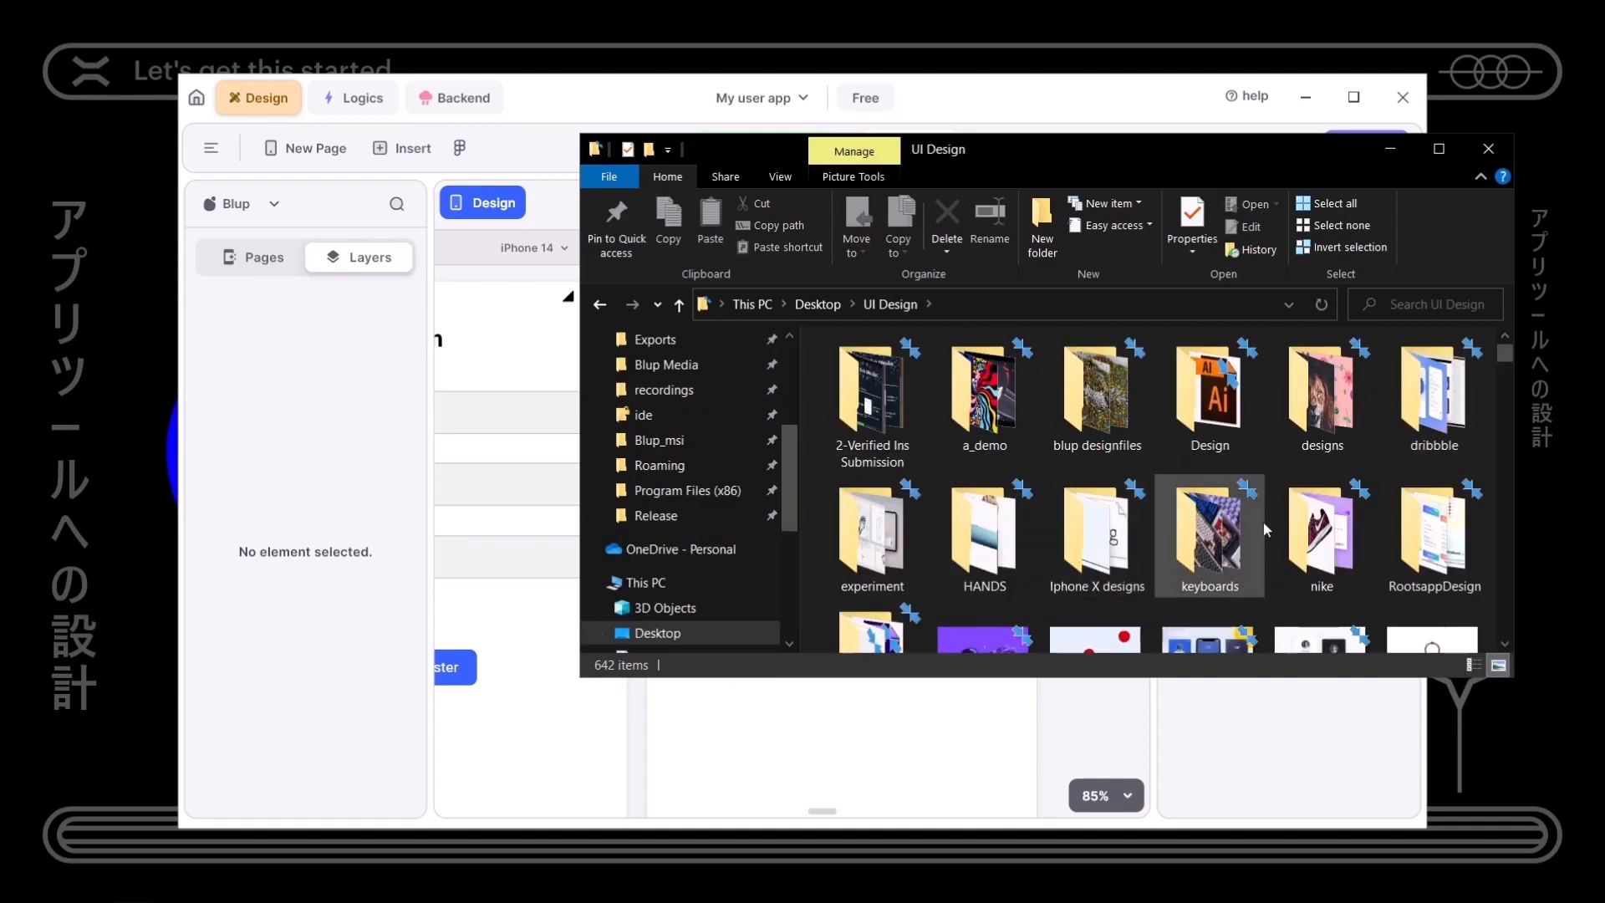
double_click(999, 409)
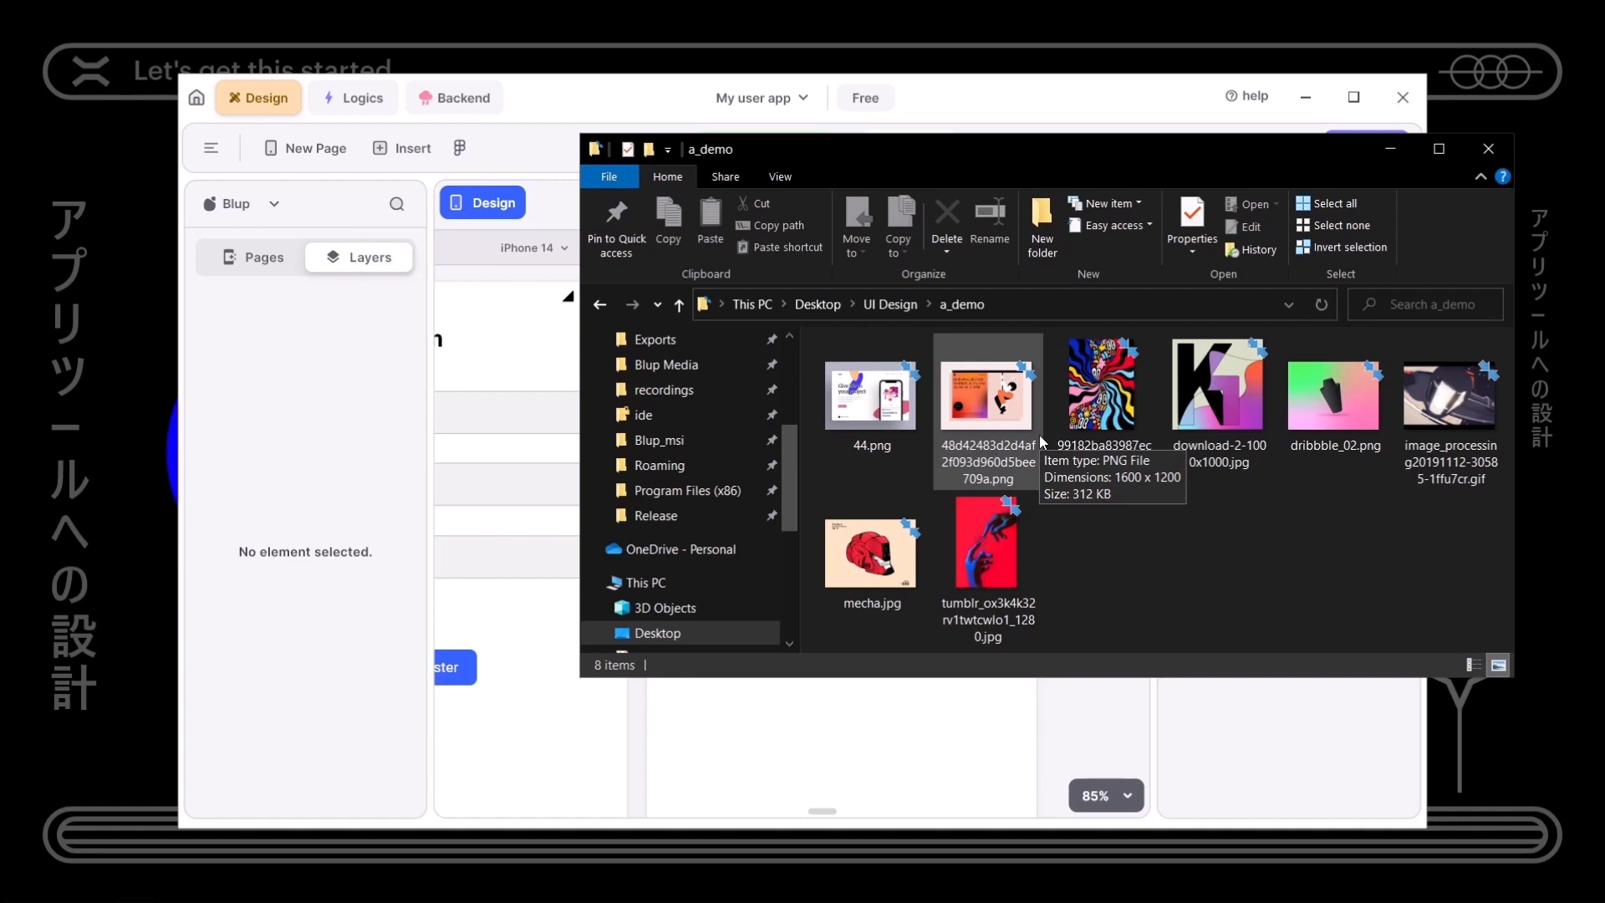
- Drag tumblr_ox3k4k32rv1twtcwlo1_1280.jpg from a_demo onto the User Home page
click(996, 548)
drag(1051, 159, 1443, 153)
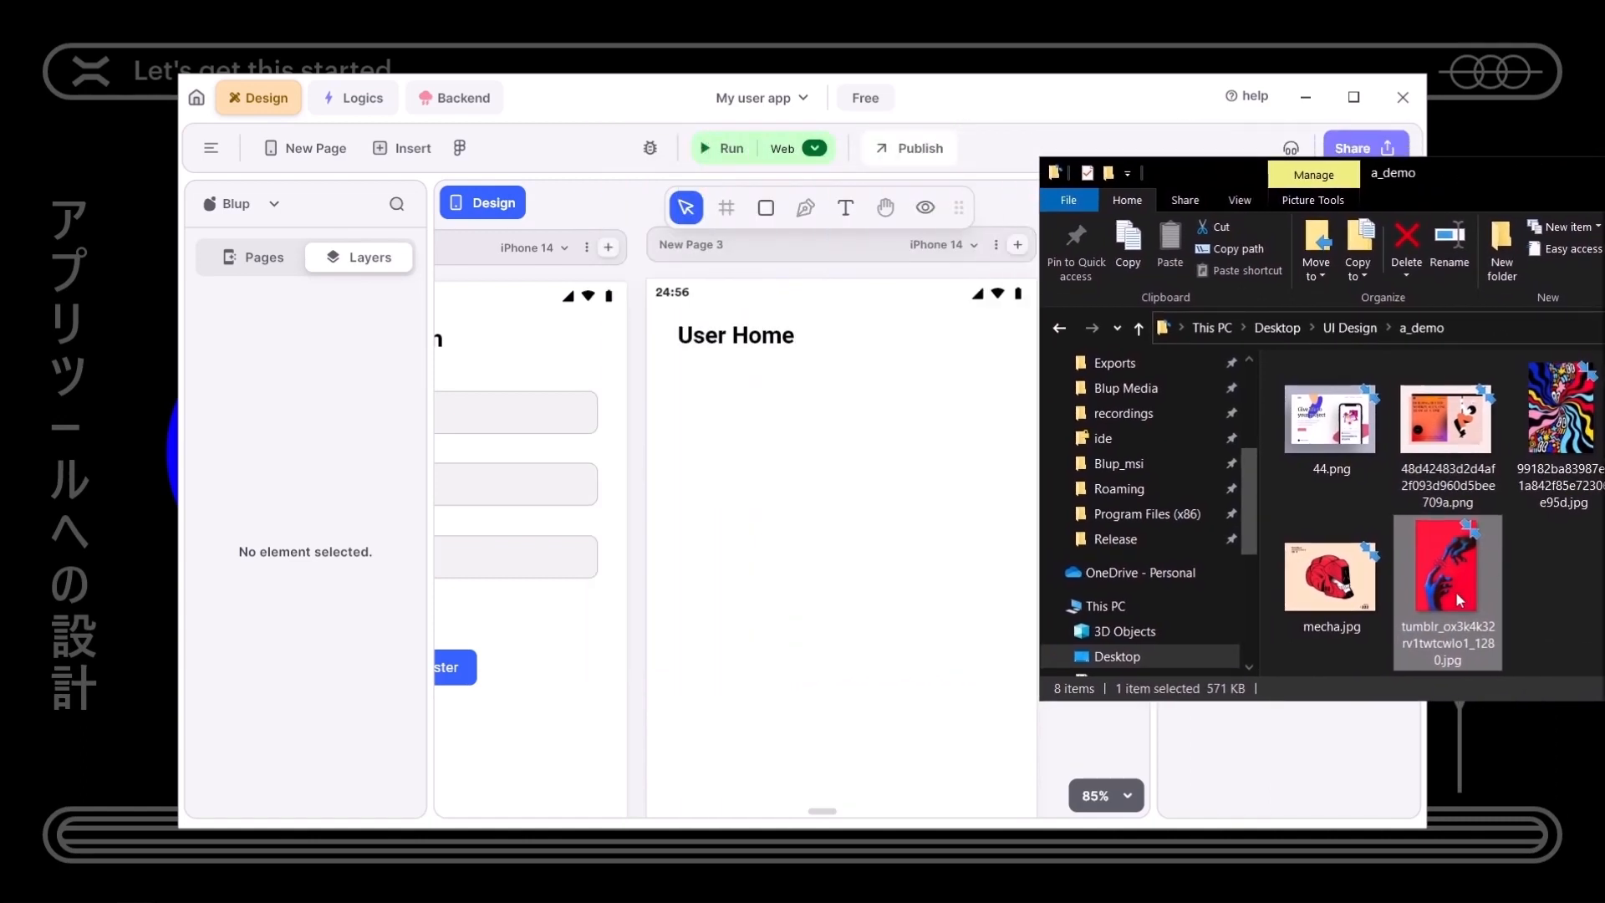
drag(1447, 577, 953, 818)
- Move the red hands image right under the User Home heading and enlarge it to about 331×601
click(798, 558)
scroll(928, 677, down, 3)
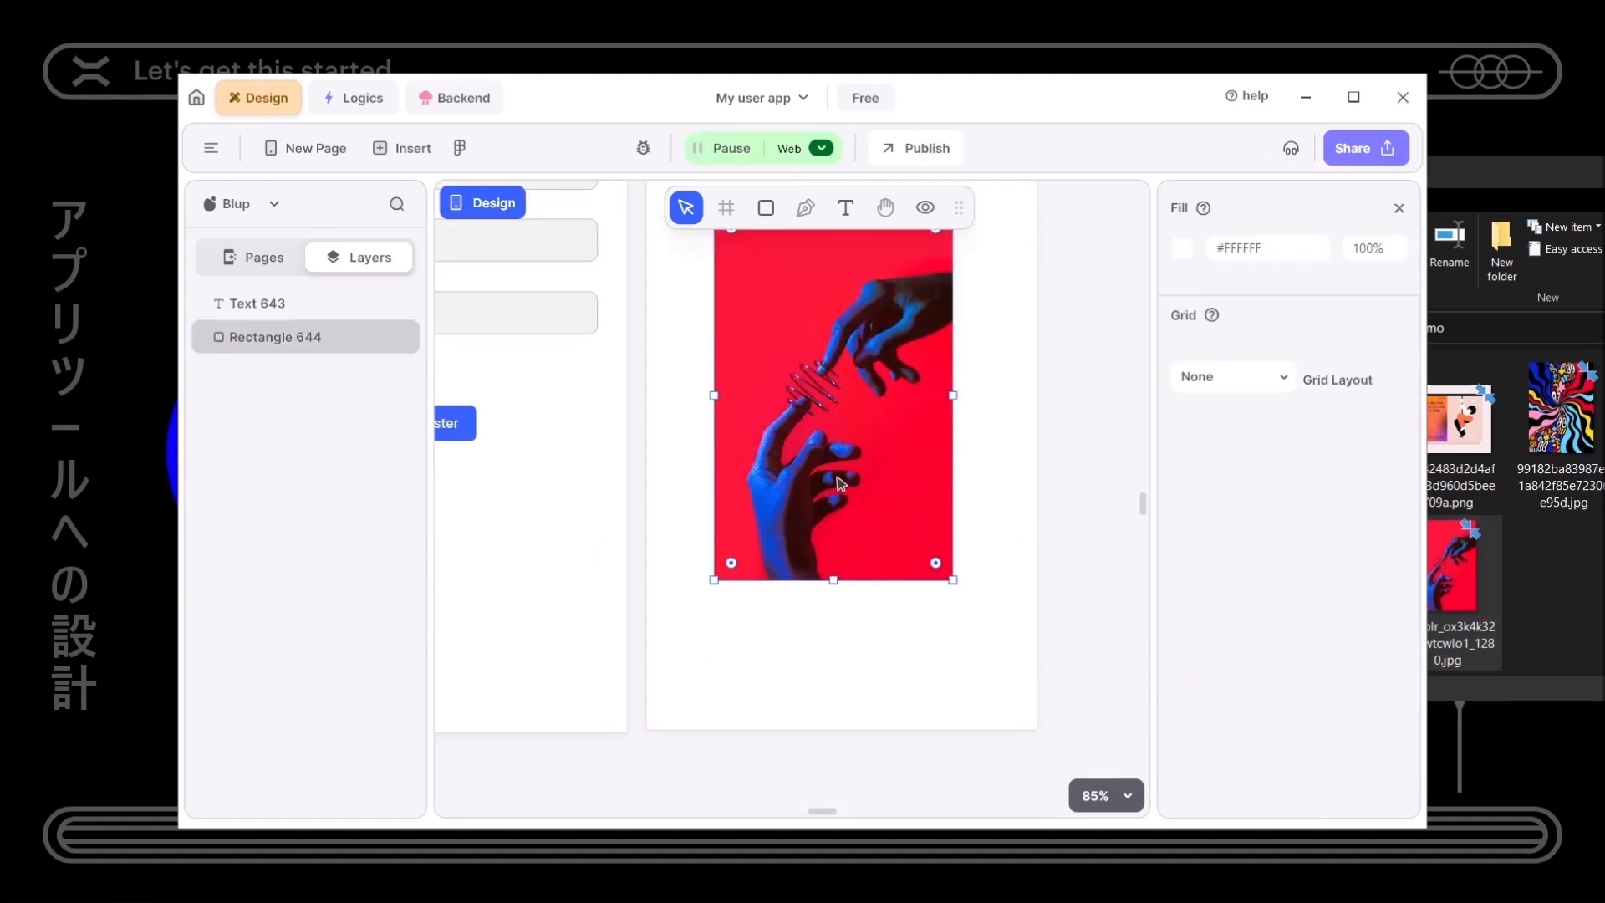
drag(840, 482, 808, 440)
scroll(826, 537, up, 2)
drag(786, 548, 784, 514)
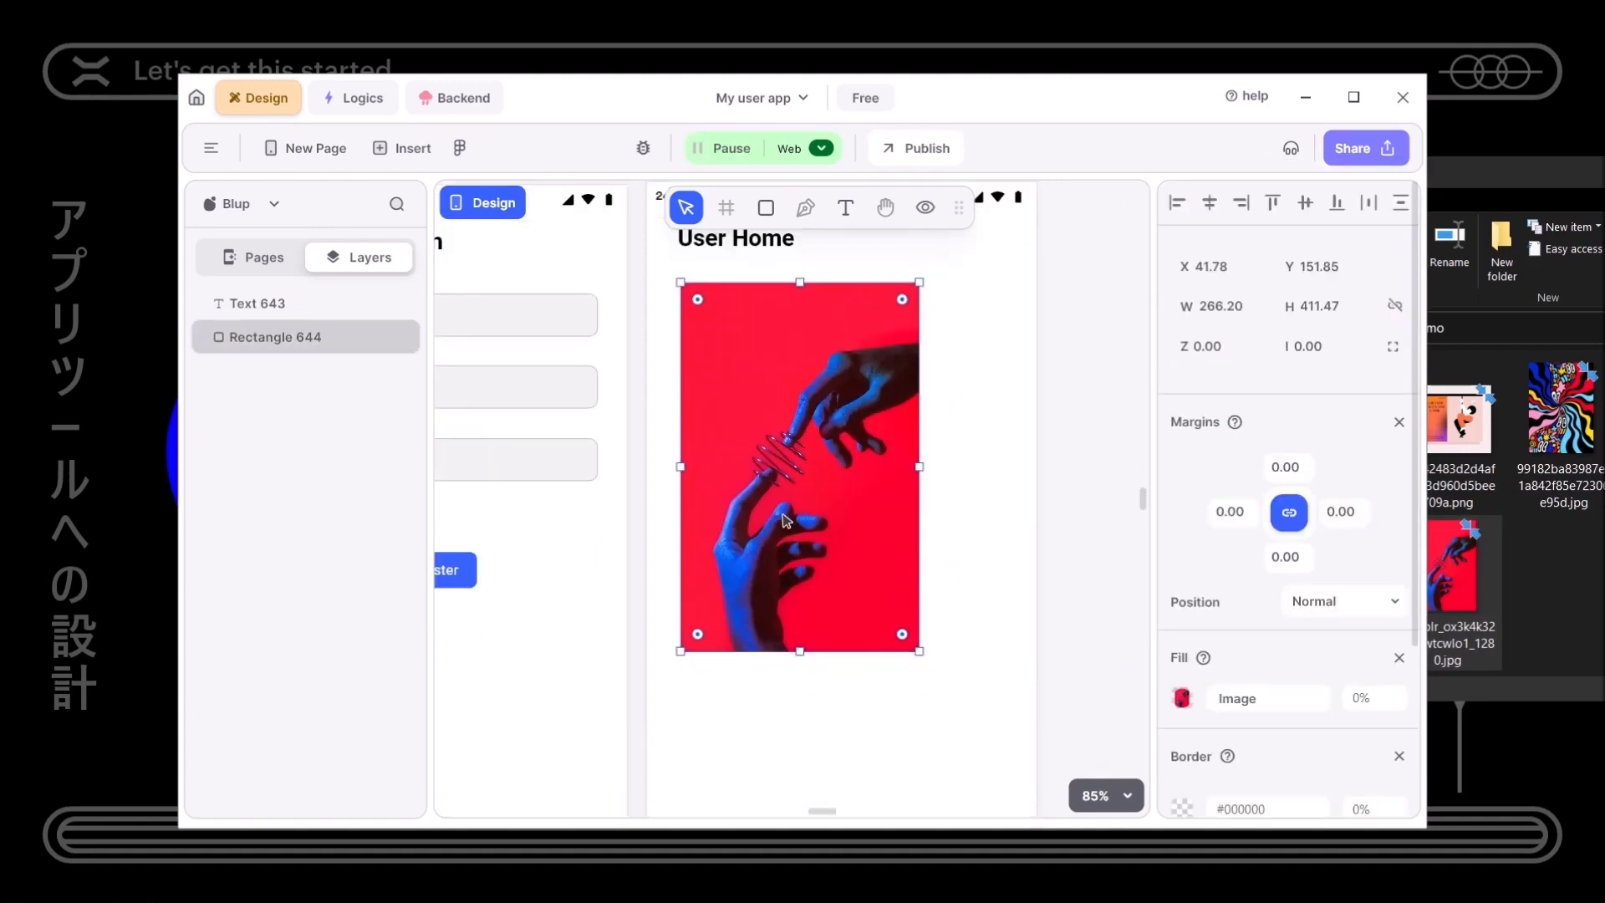
scroll(910, 627, down, 1)
drag(915, 564, 978, 731)
scroll(1303, 733, down, 3)
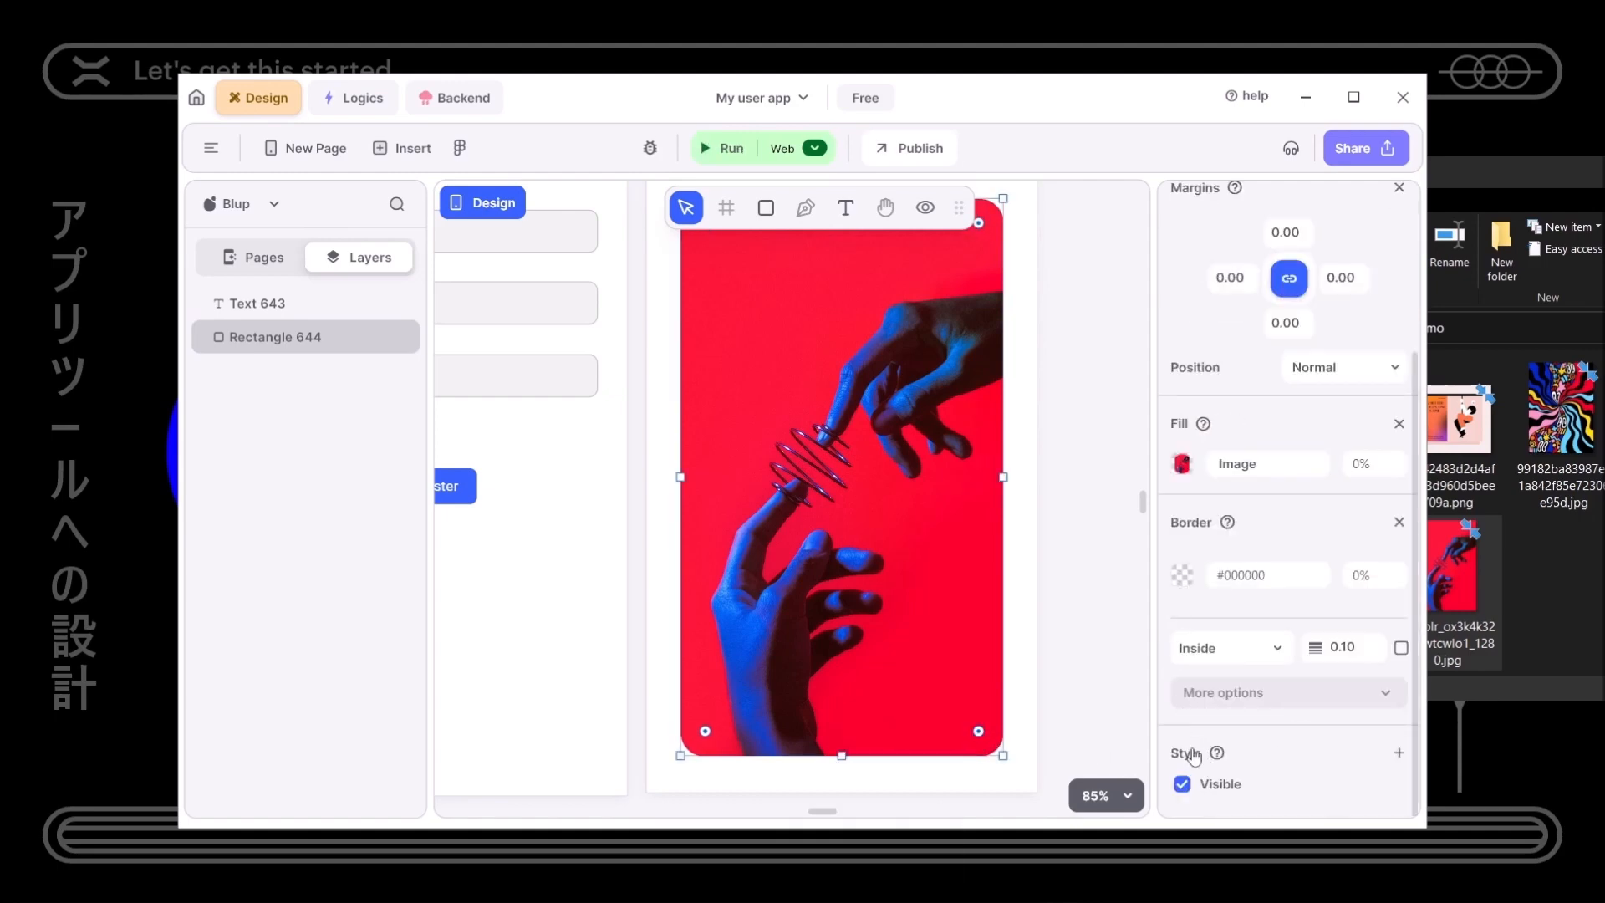
- Add a shadow style to the red hands image and open its colour setting
click(1193, 758)
scroll(1191, 762, down, 1)
click(1181, 749)
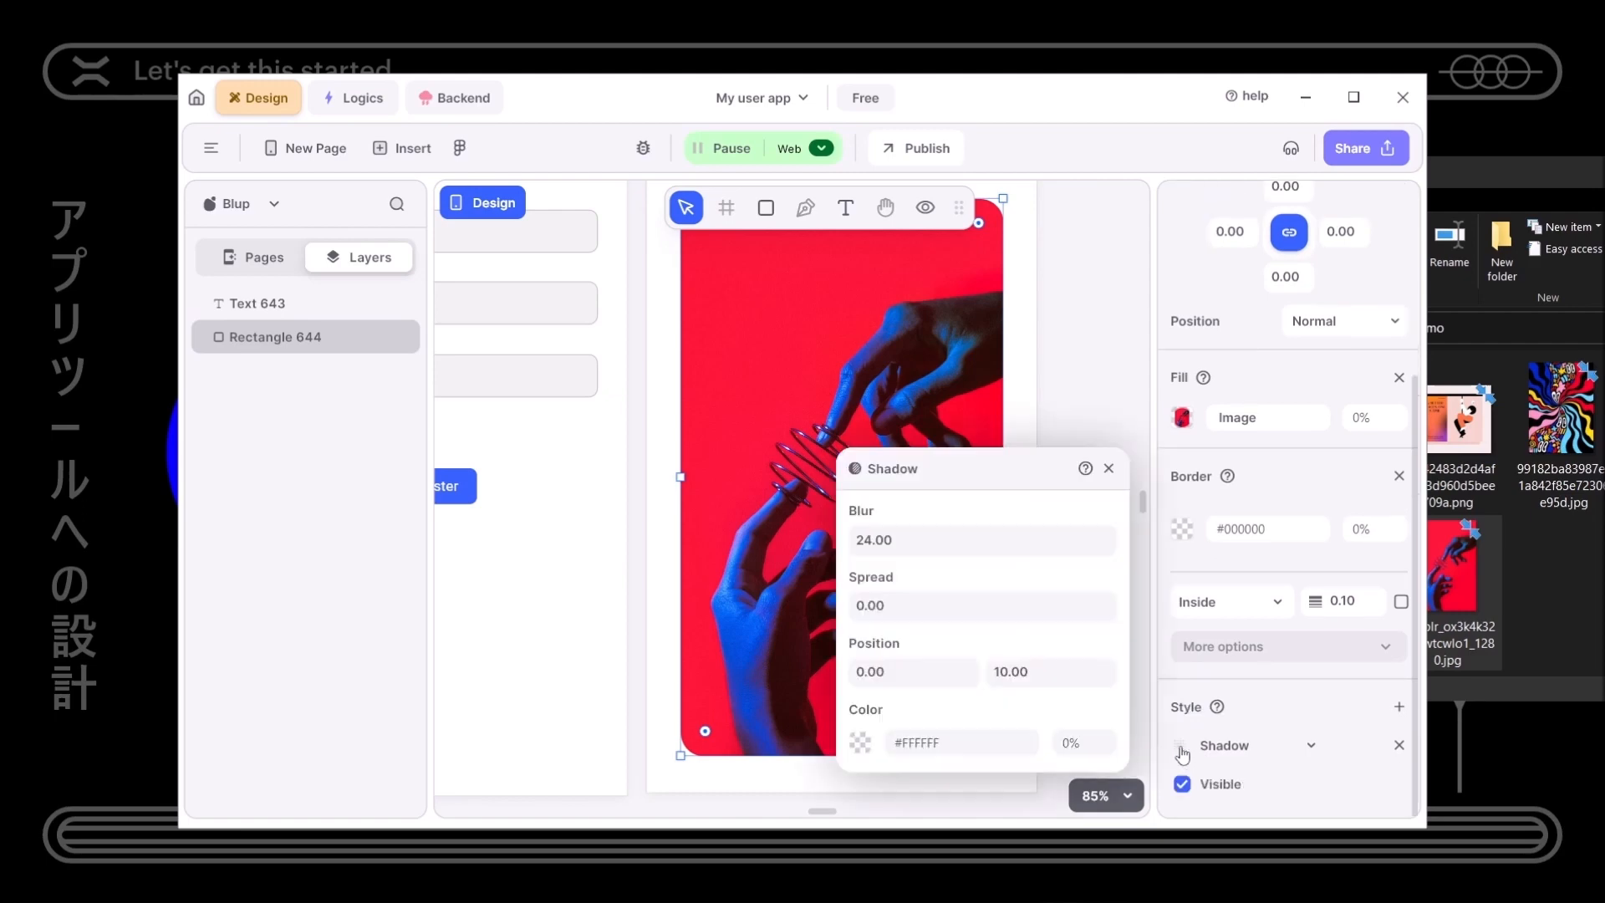
scroll(717, 680, down, 2)
click(716, 678)
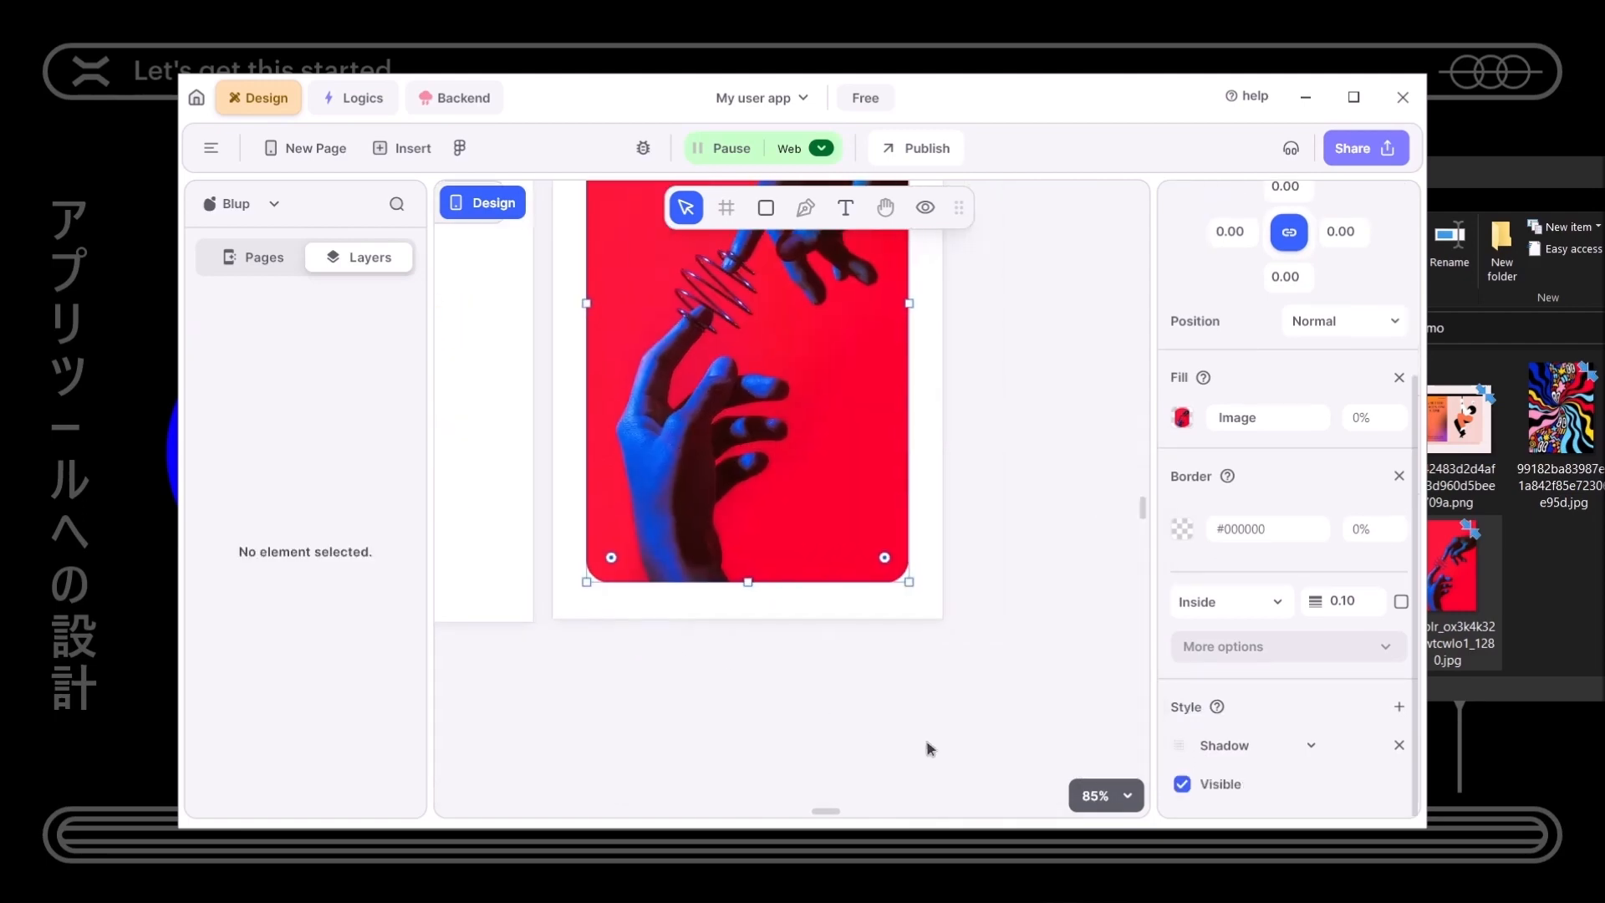
click(1180, 746)
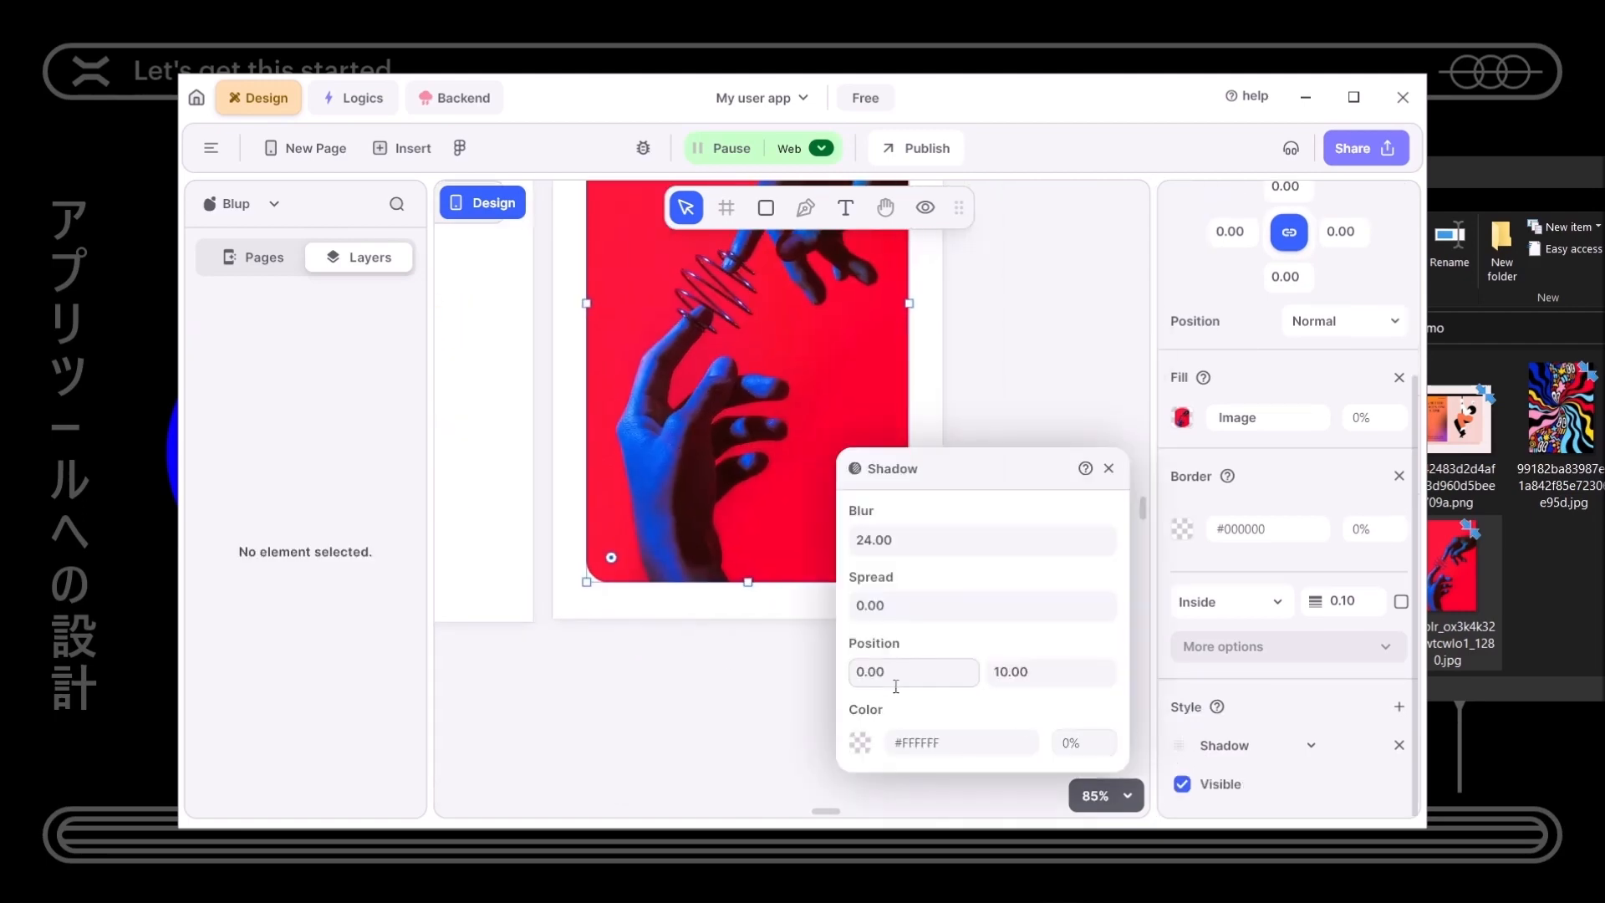
click(860, 742)
- Set the shadow colour to a light pink-red #FF7474 and close the popups
drag(658, 301, 1199, 299)
drag(1163, 432, 1253, 318)
click(1161, 600)
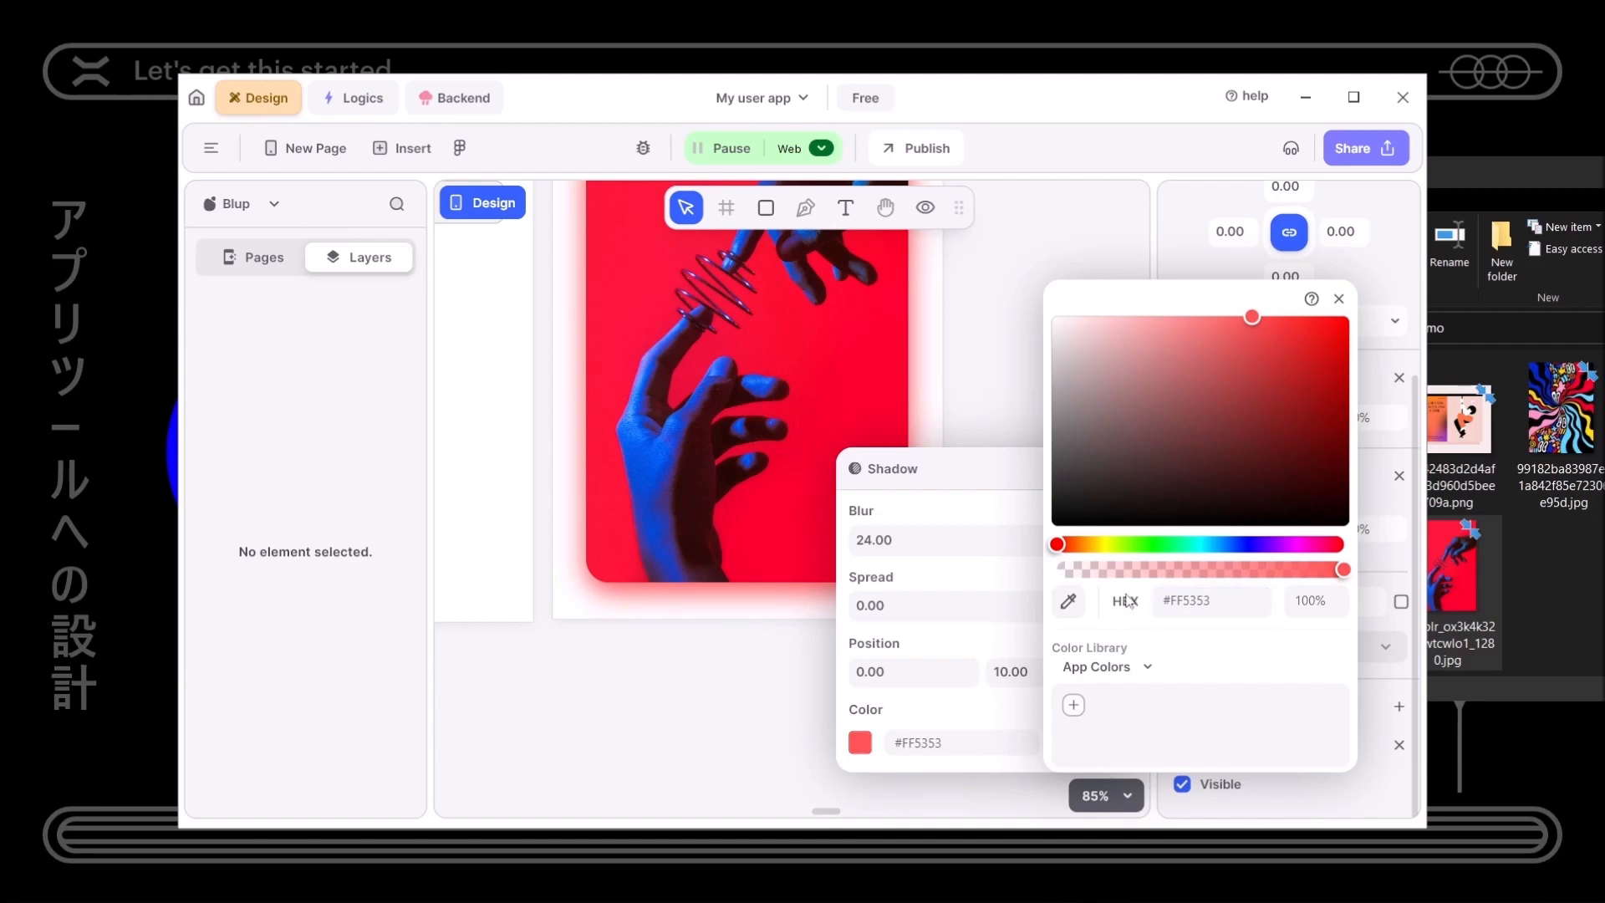
drag(1348, 404, 1216, 275)
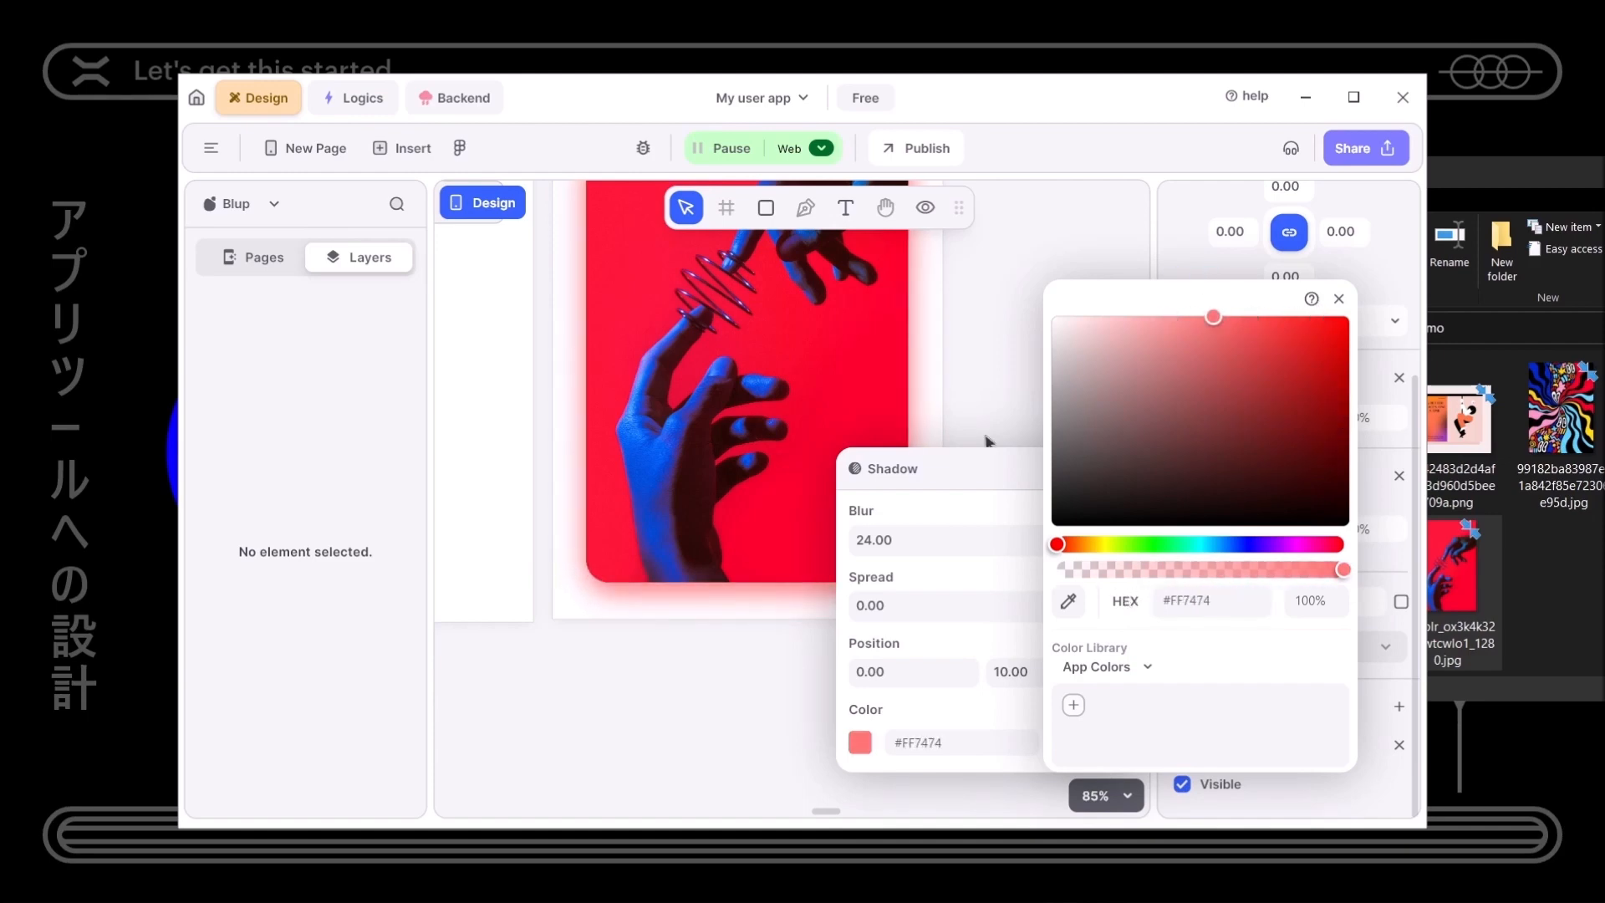
click(953, 482)
click(1112, 468)
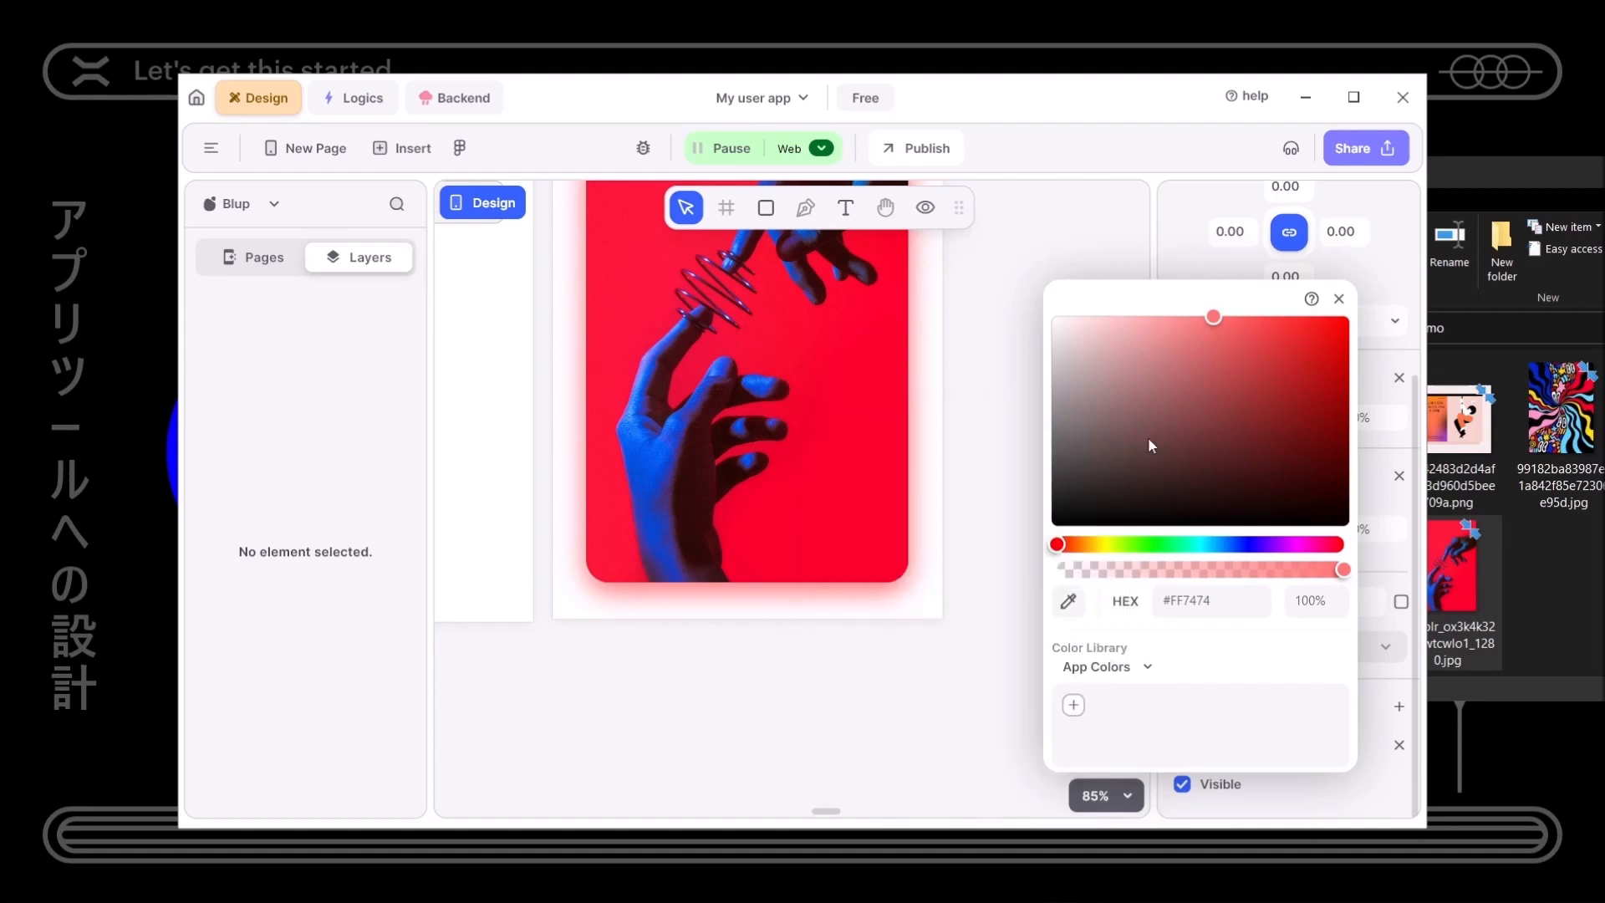
click(1338, 299)
- Pan the canvas from the image toward the Sign In page
drag(1012, 428, 1038, 619)
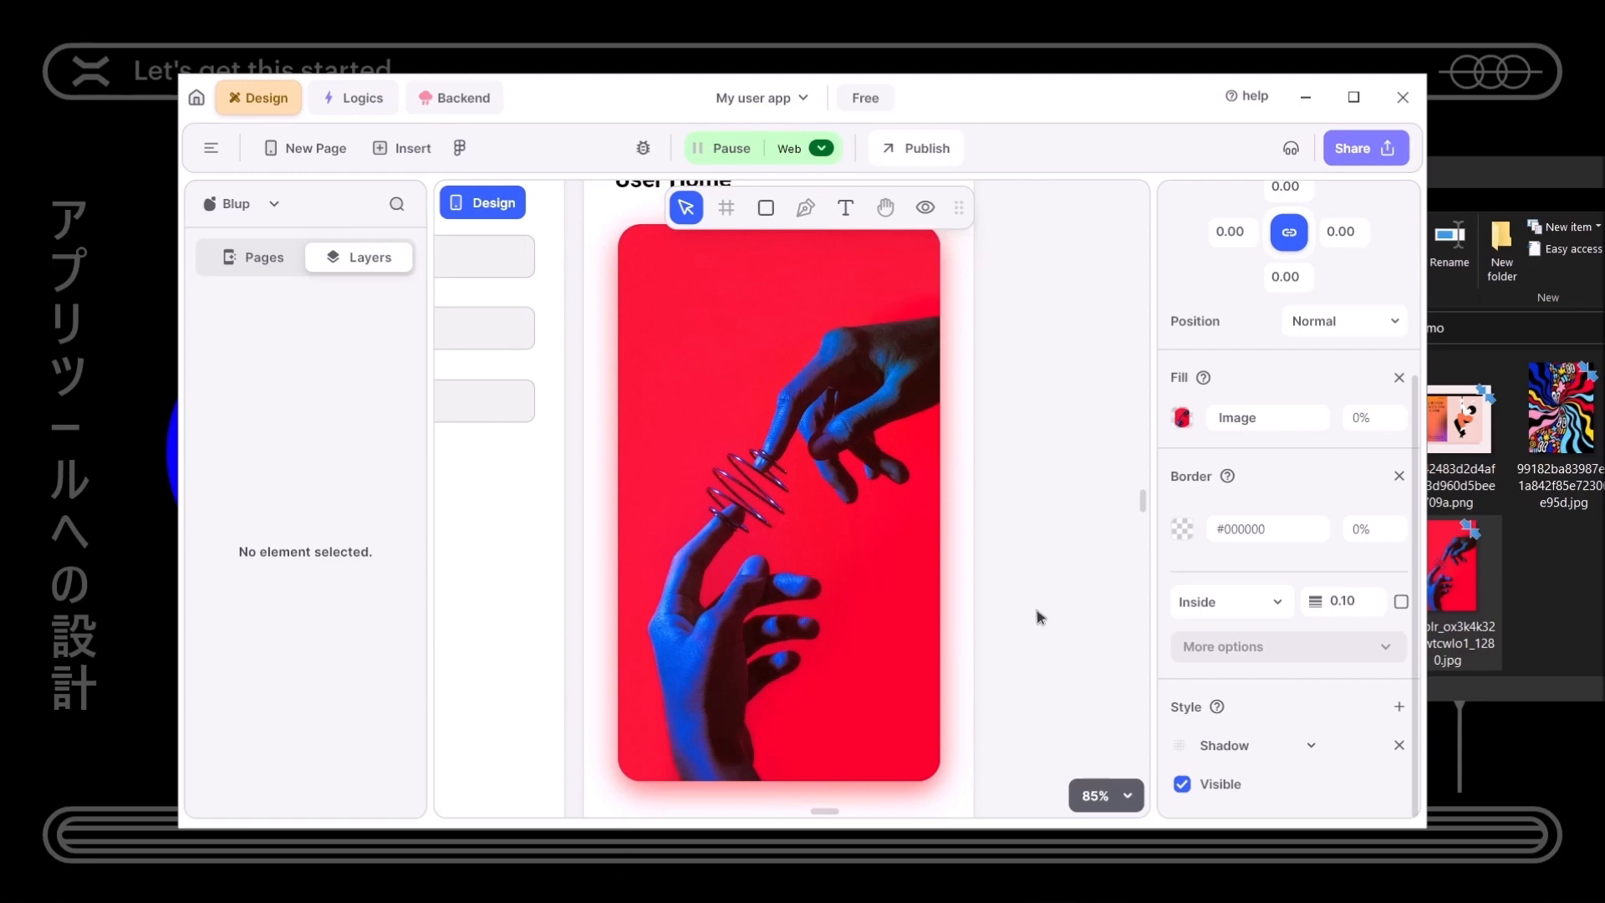
scroll(1037, 619, down, 4)
drag(1025, 604, 1148, 568)
drag(892, 719, 892, 755)
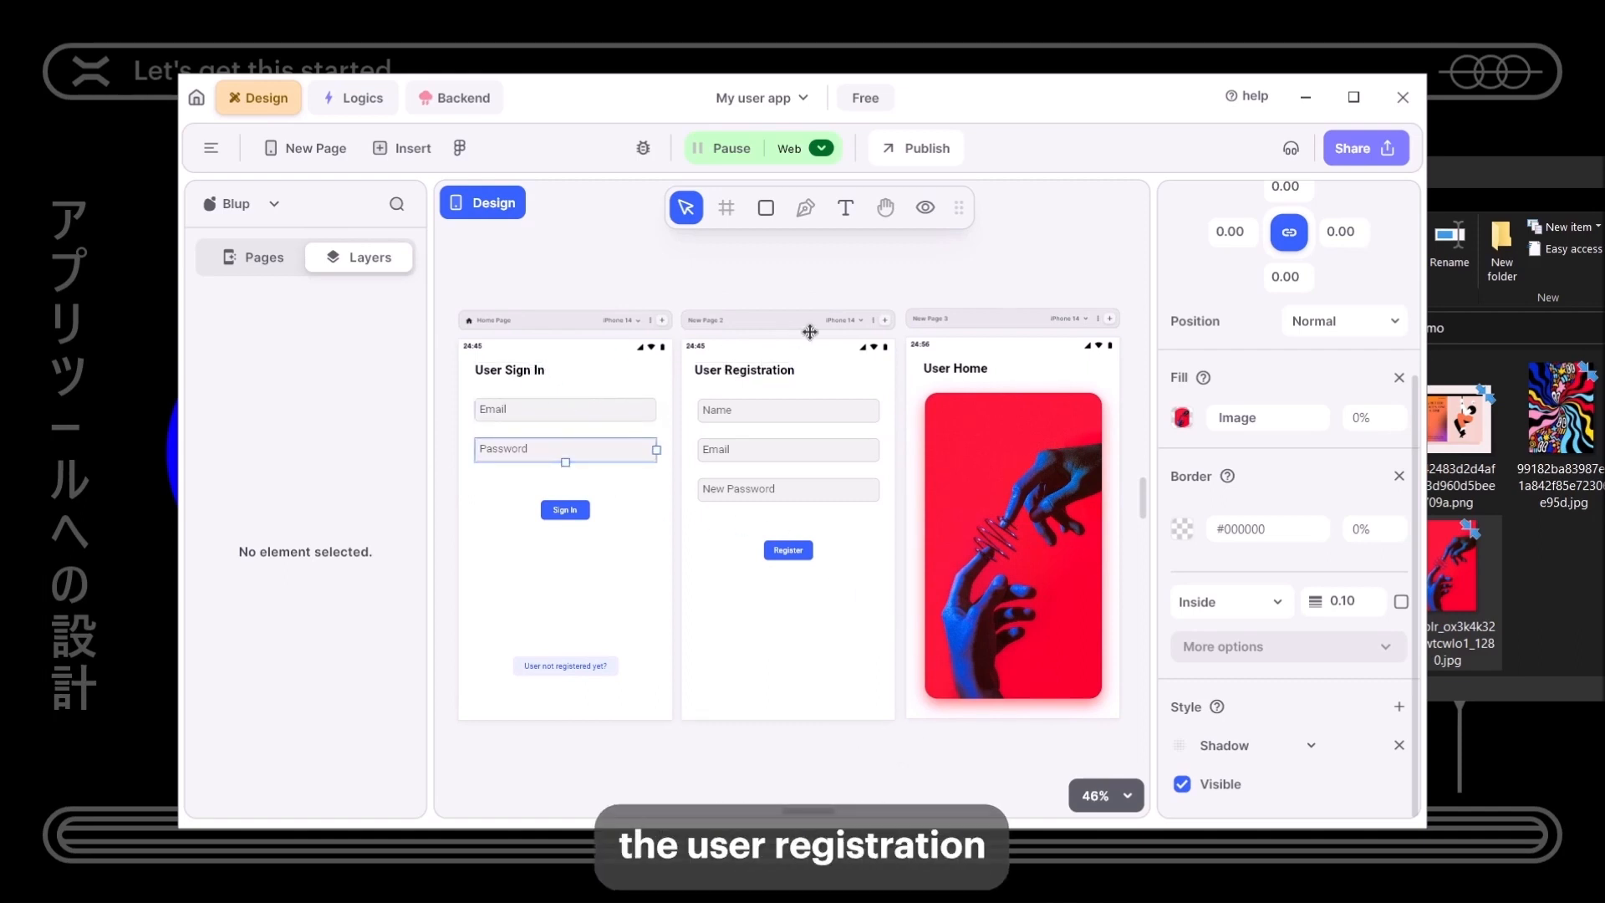
- Minimize File Explorer and select the 'User not registered yet?' button on User Sign In
click(1483, 183)
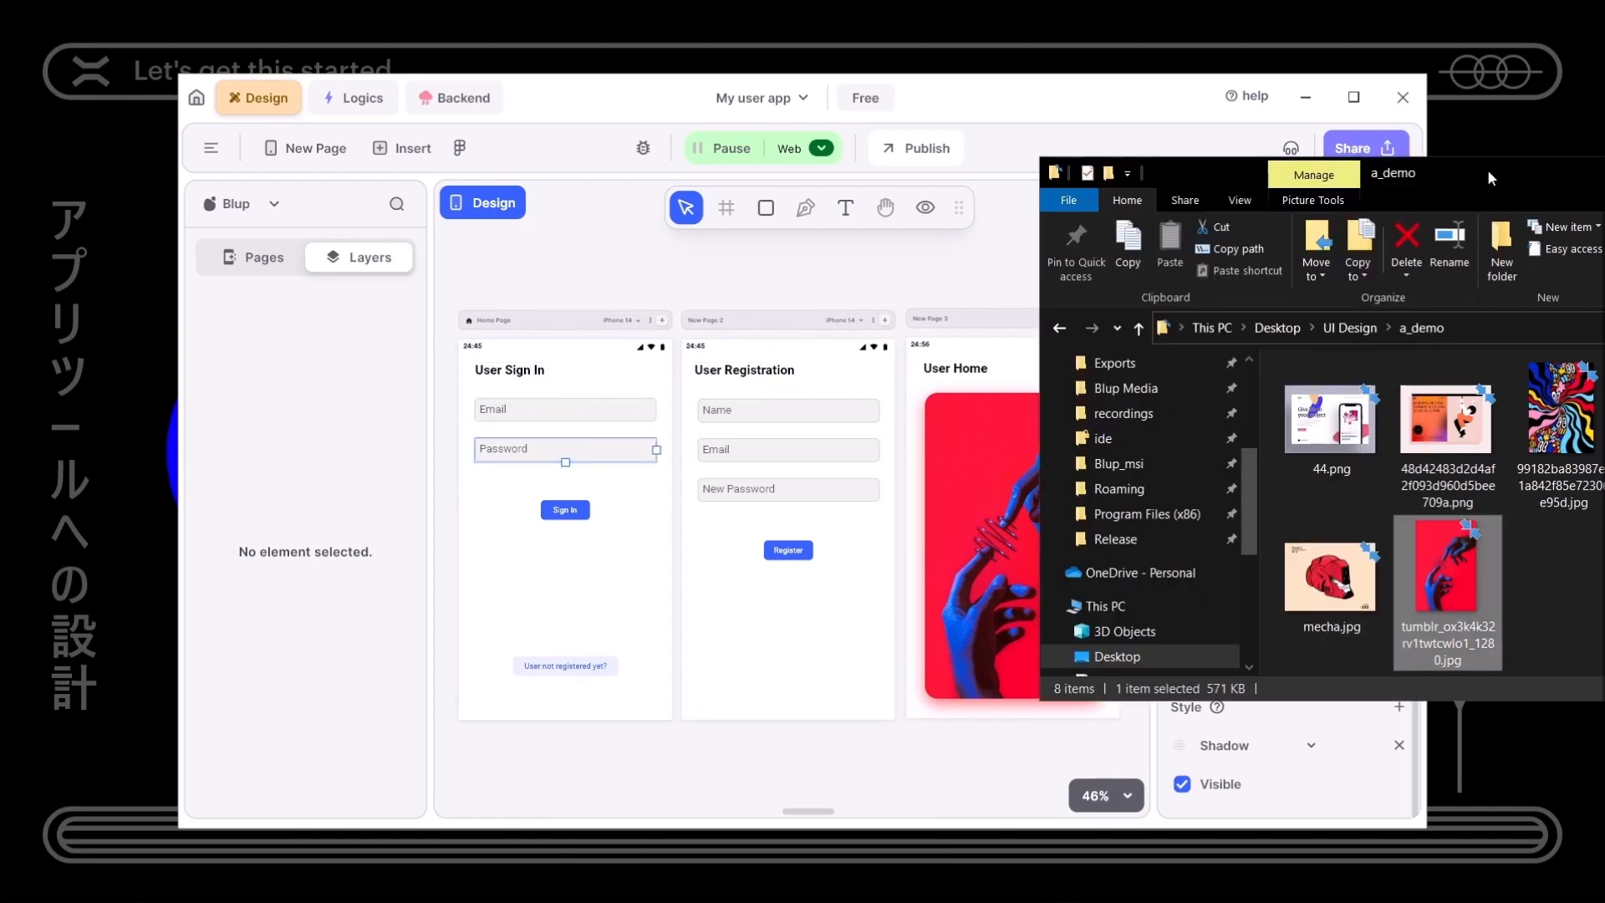
drag(1487, 169, 1131, 199)
click(1473, 198)
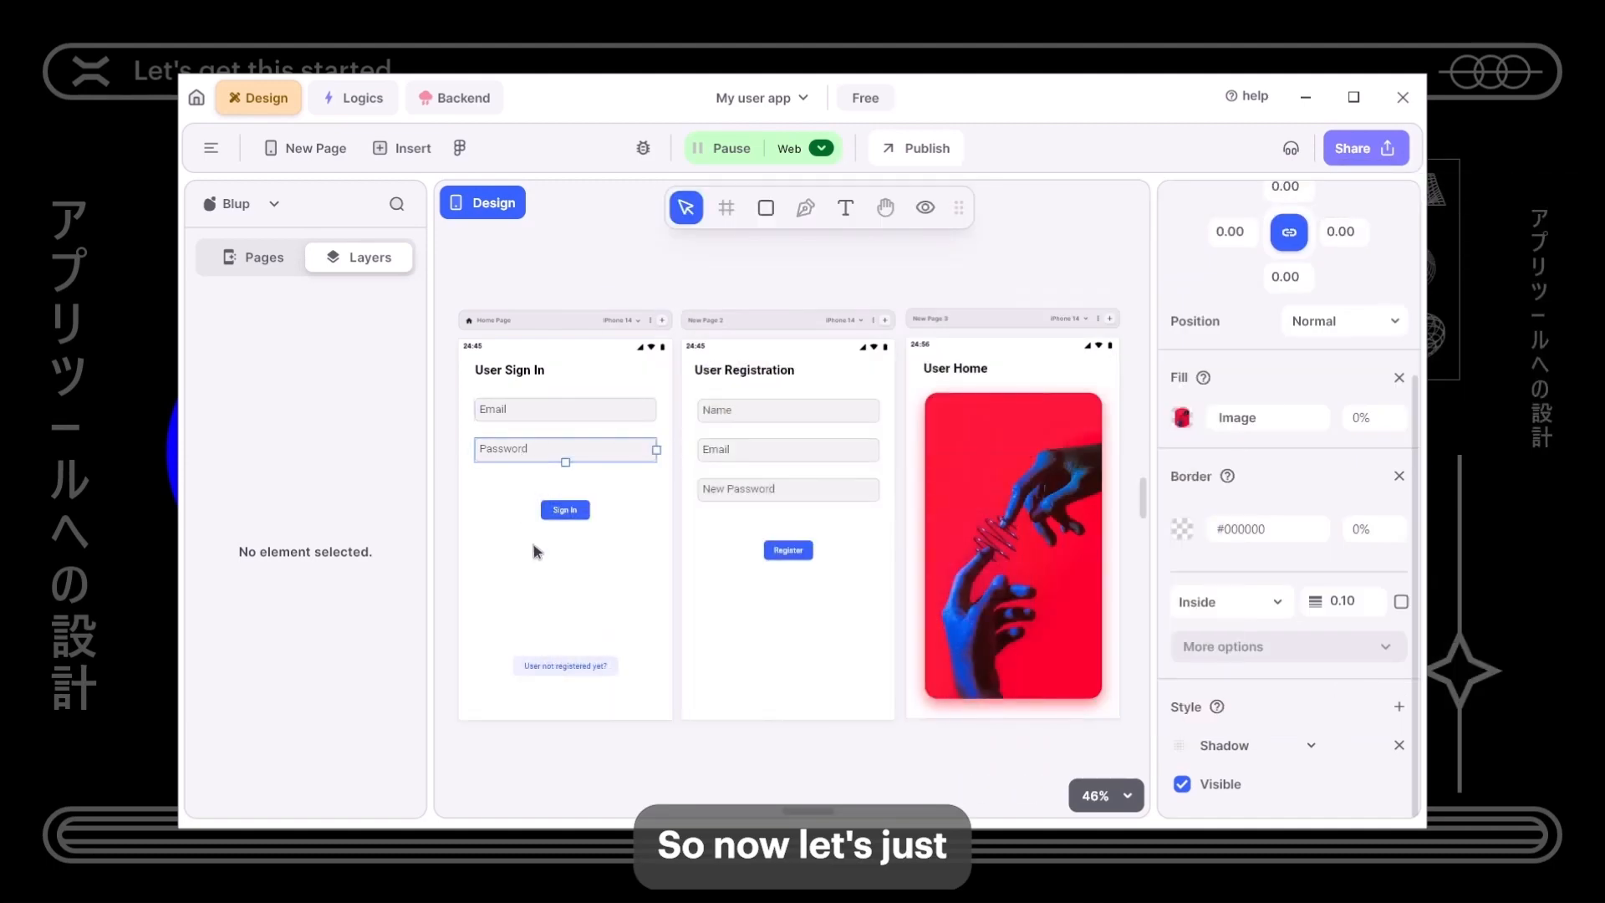
click(558, 554)
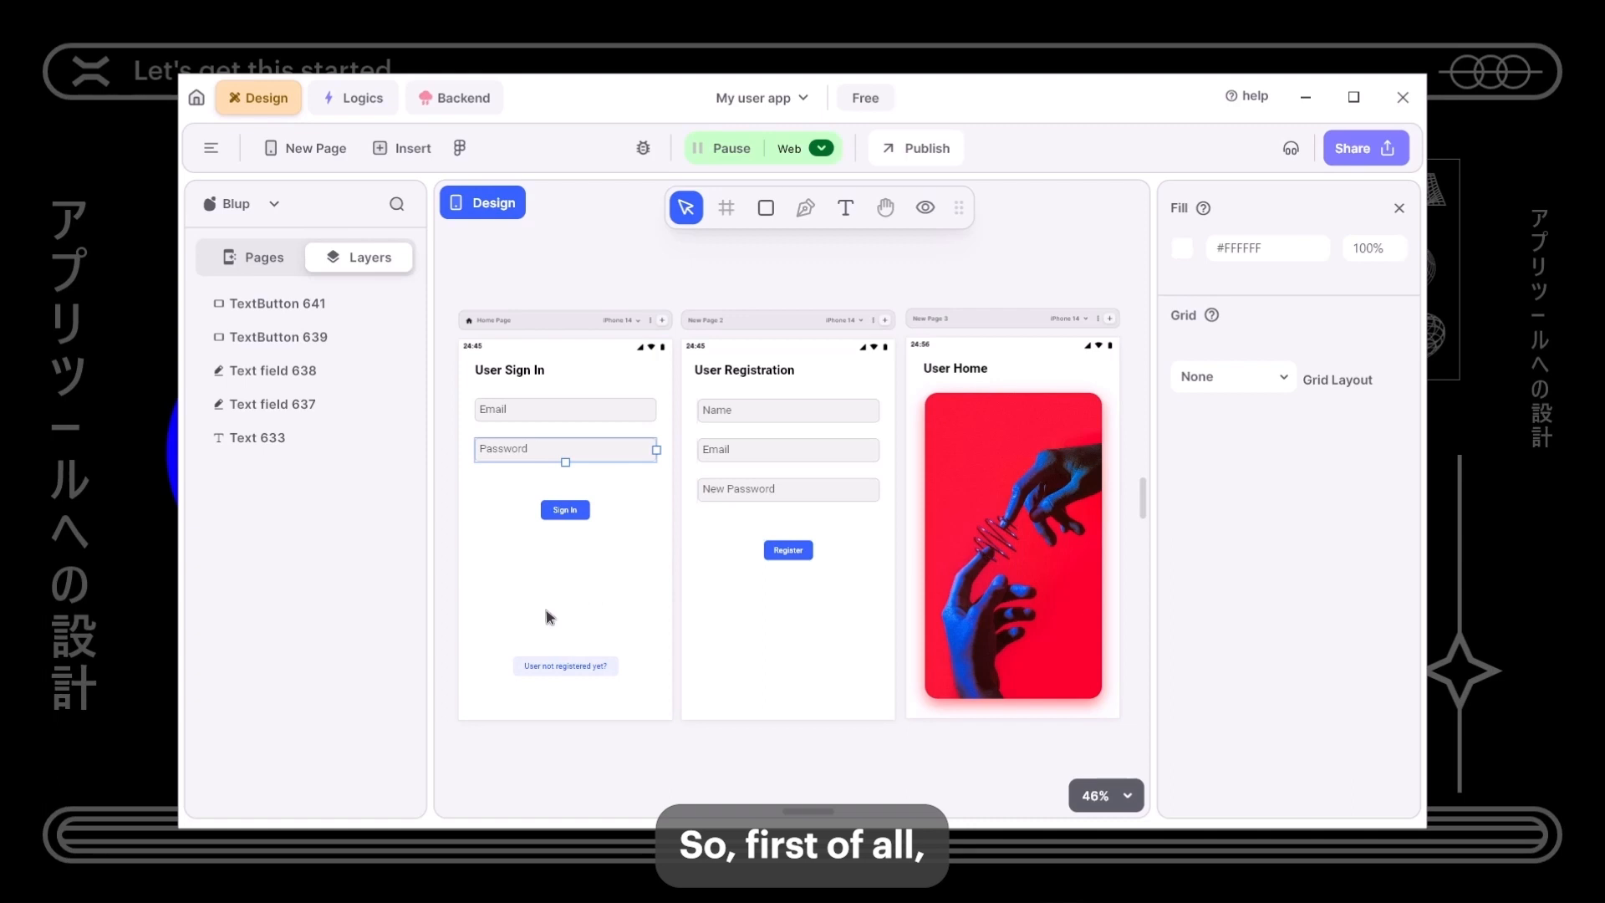
scroll(556, 602, down, 1)
scroll(584, 663, up, 5)
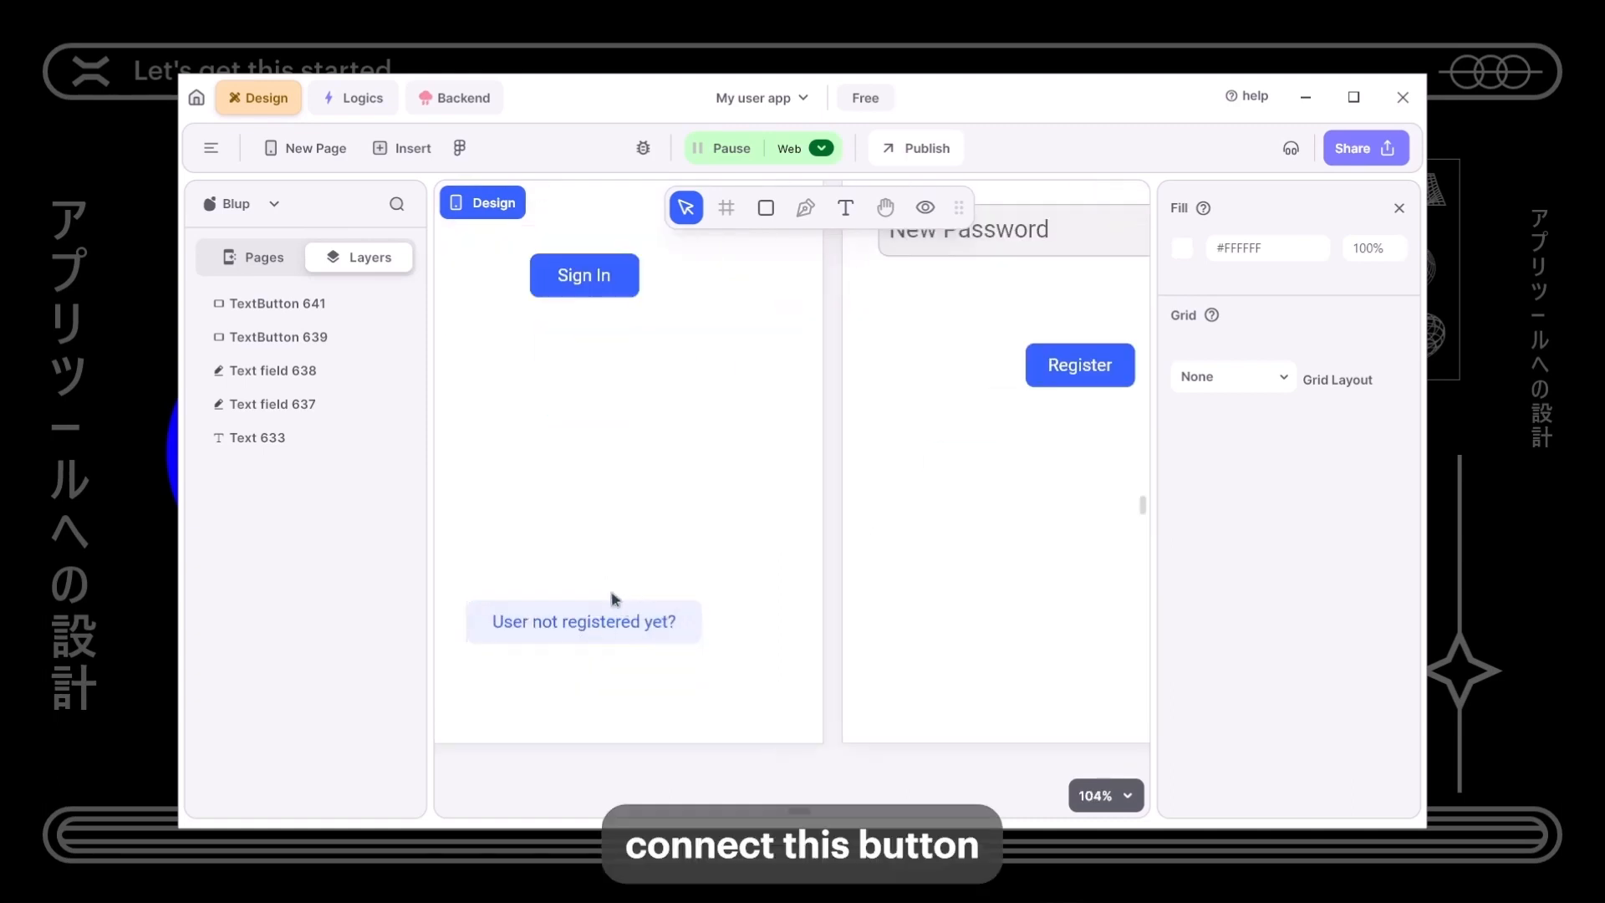
click(585, 632)
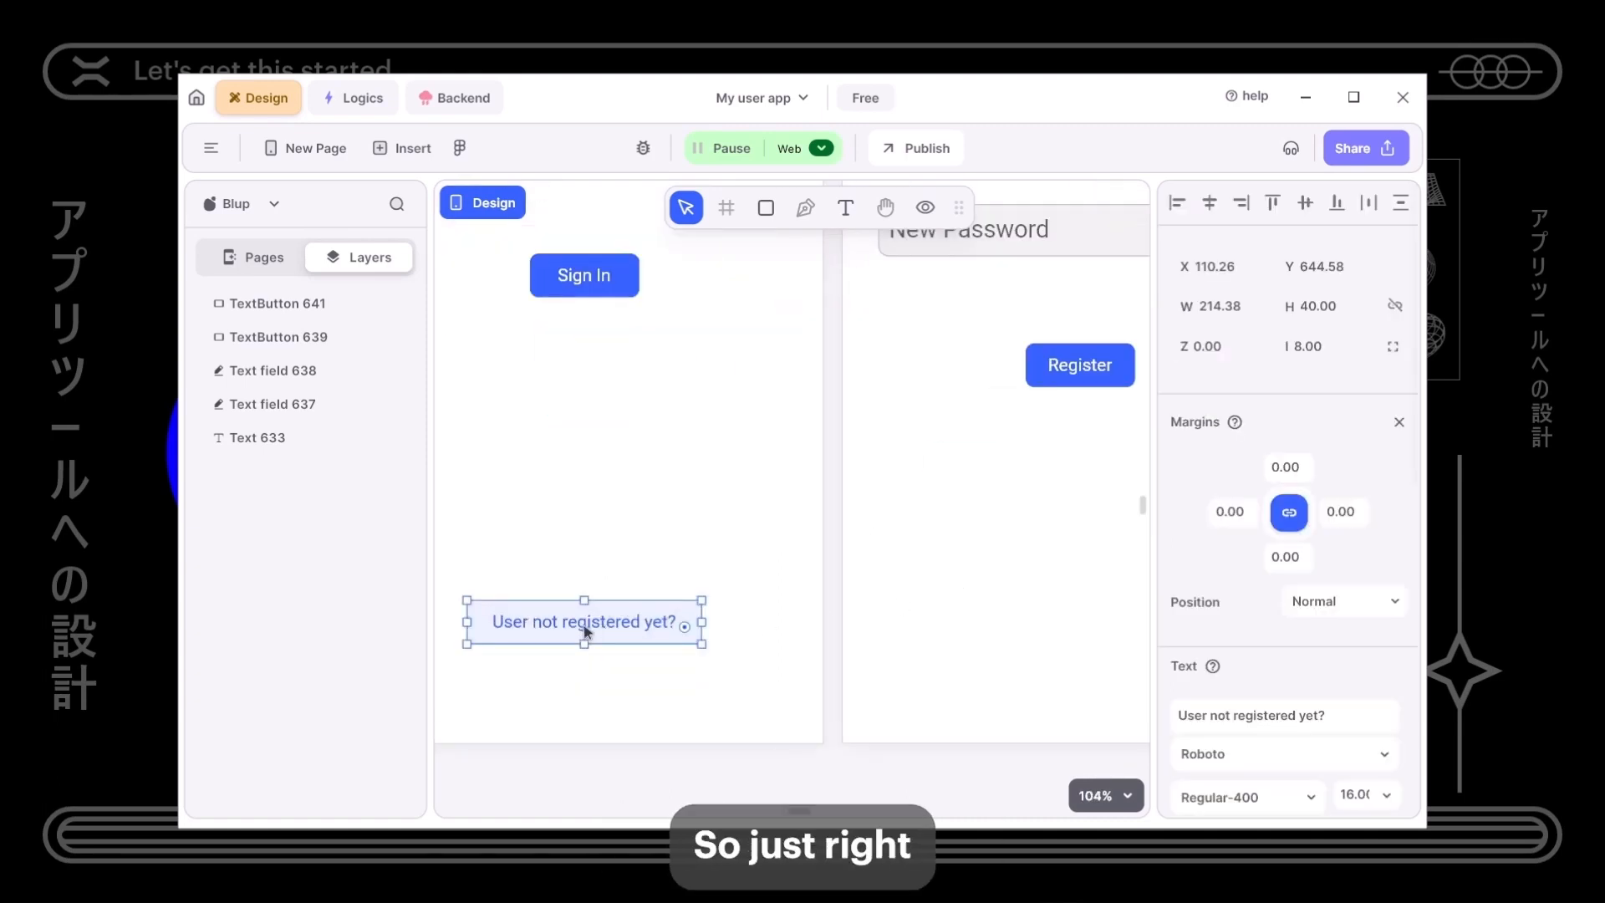
- Open the button's logic canvas and delete all the old logic nodes
right_click(586, 631)
click(673, 120)
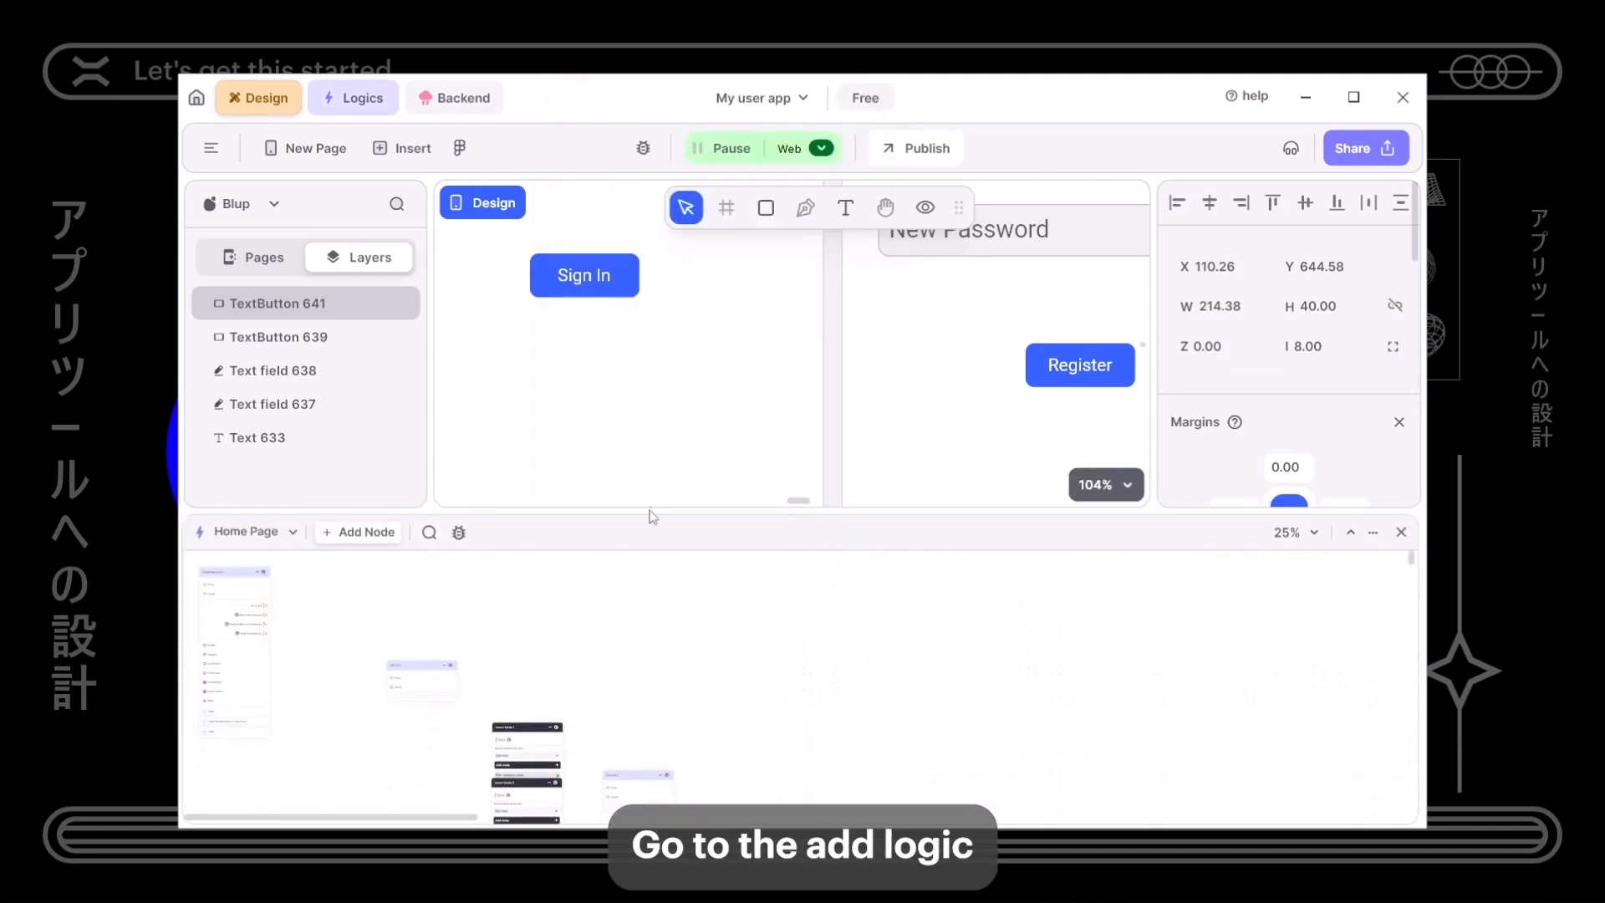
drag(650, 508, 651, 305)
drag(188, 380, 663, 684)
key(Delete)
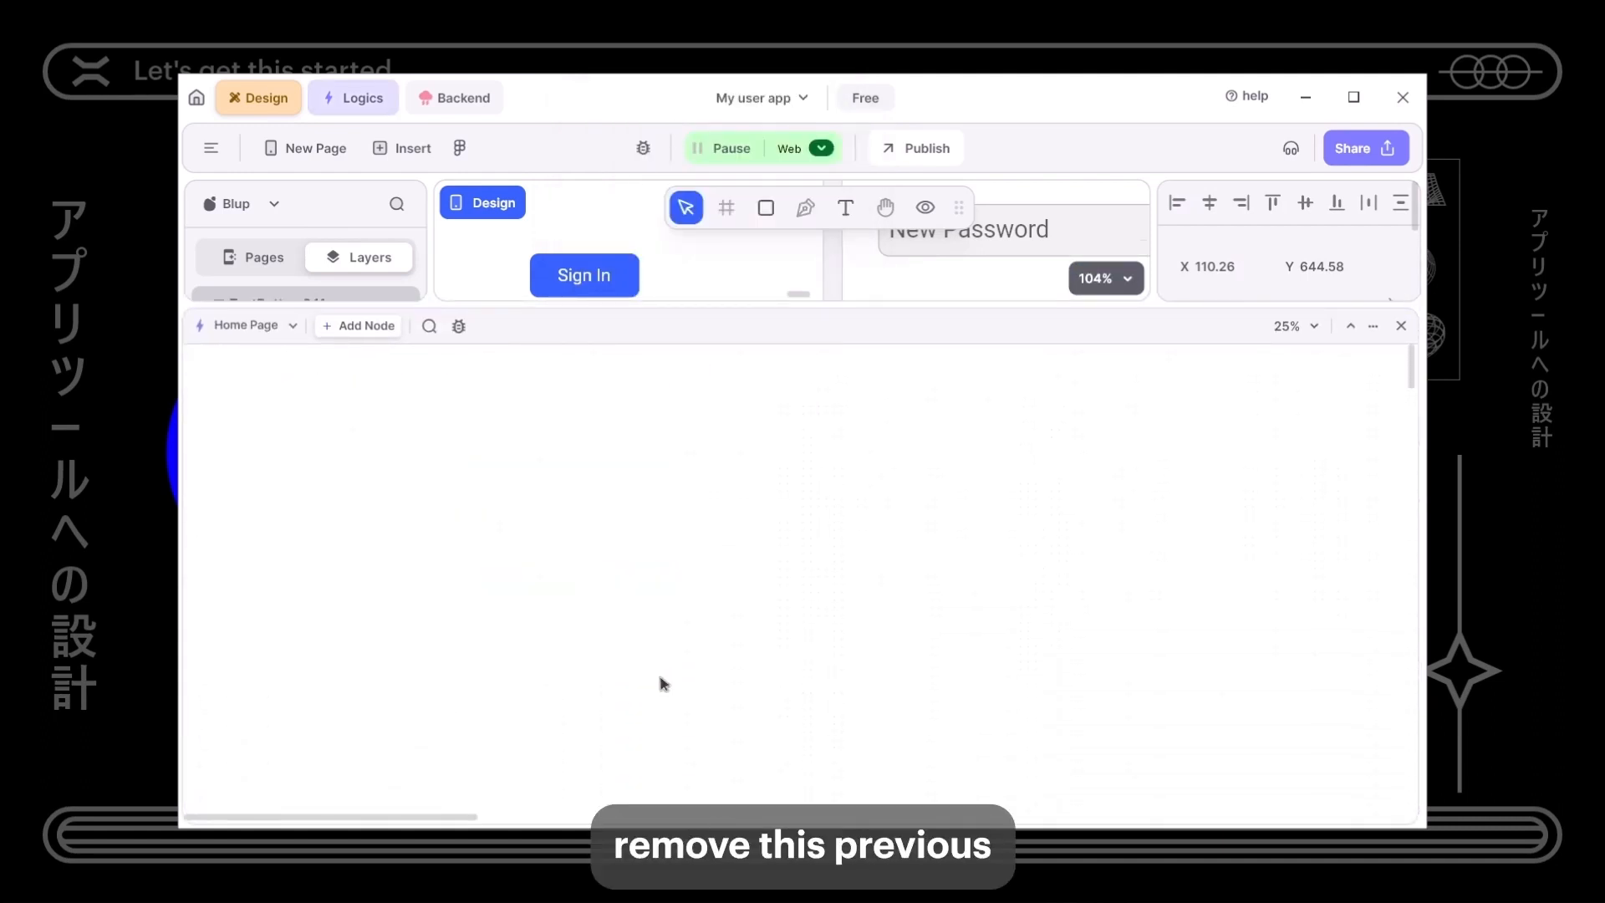
drag(745, 313, 744, 761)
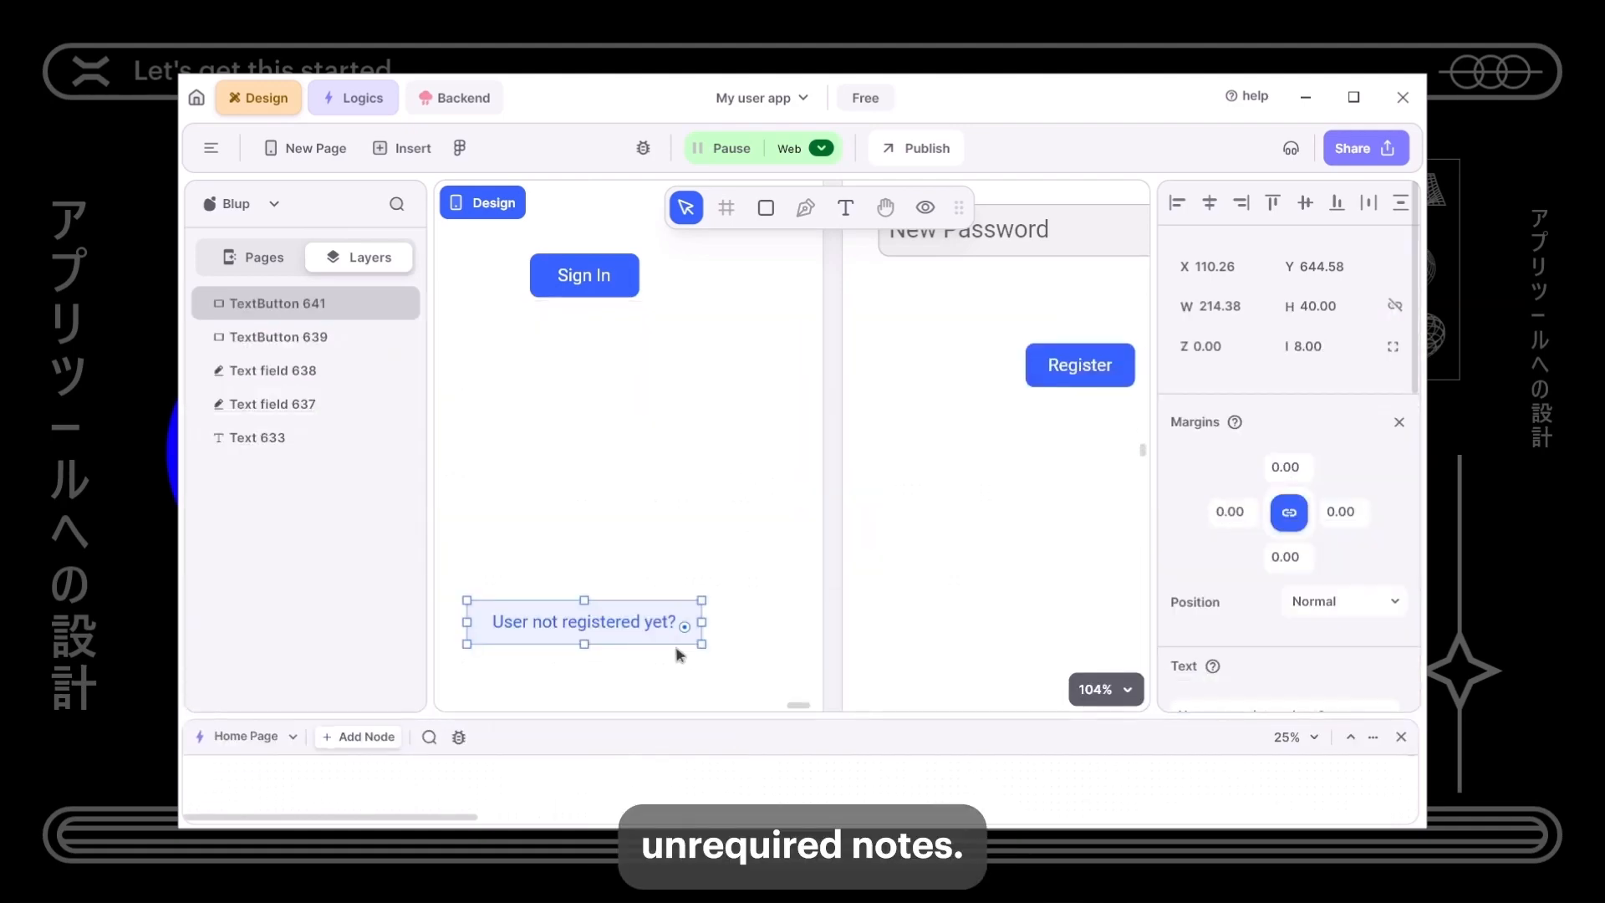
- Add a fresh TextButton 641 logic node for the button and bring it into view
right_click(669, 643)
click(736, 139)
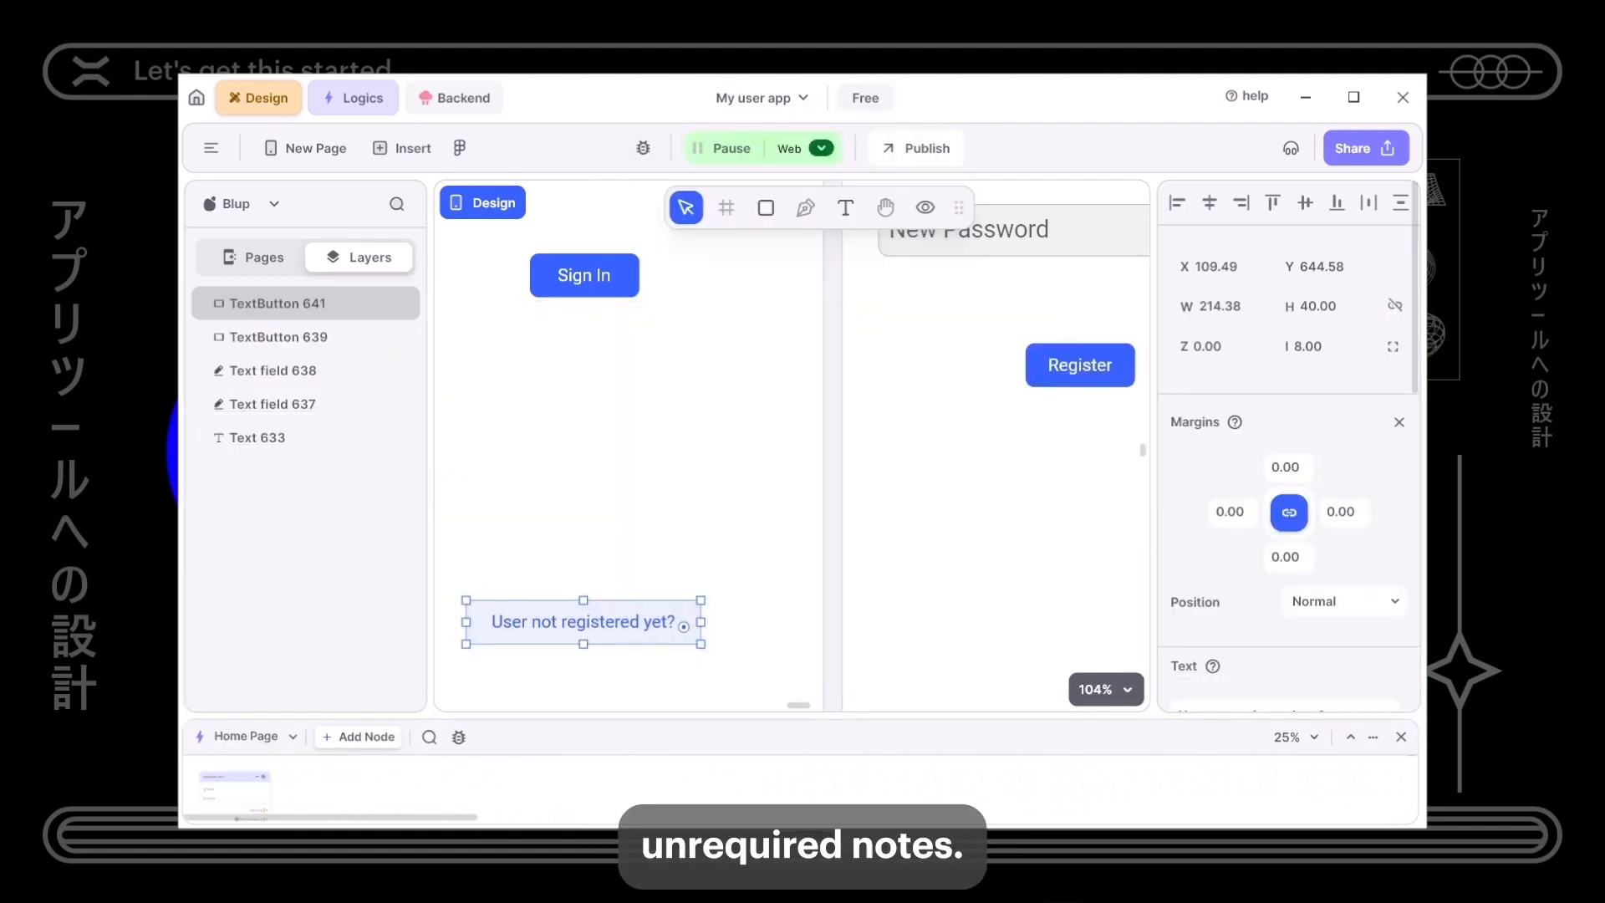
drag(704, 727, 681, 412)
drag(237, 554, 540, 691)
mouse_move(541, 645)
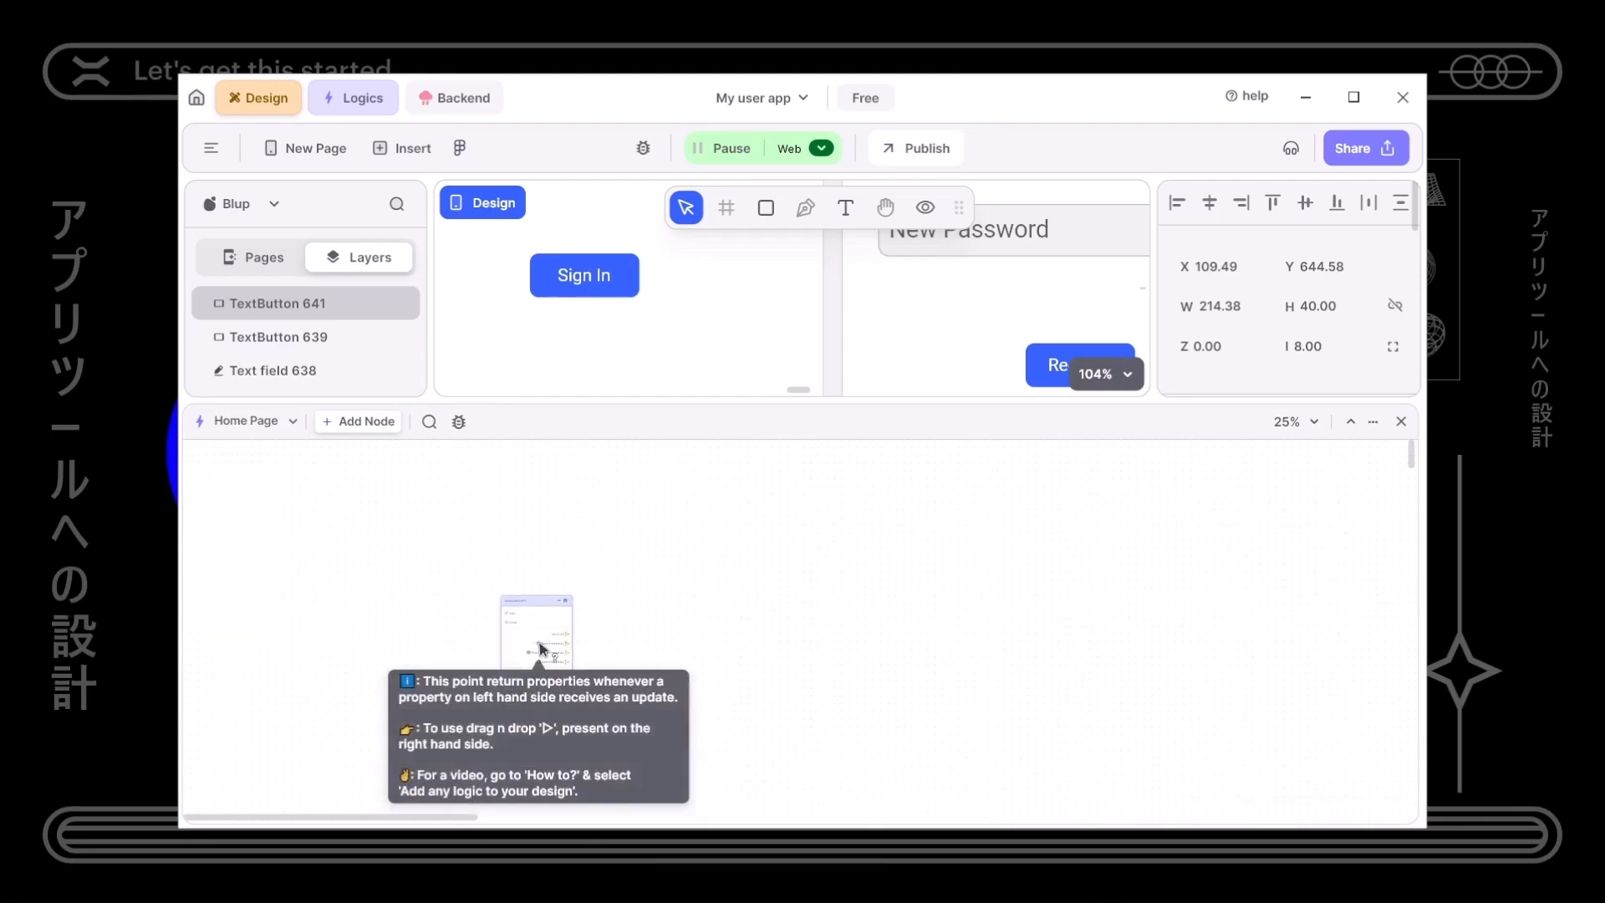
scroll(515, 661, up, 5)
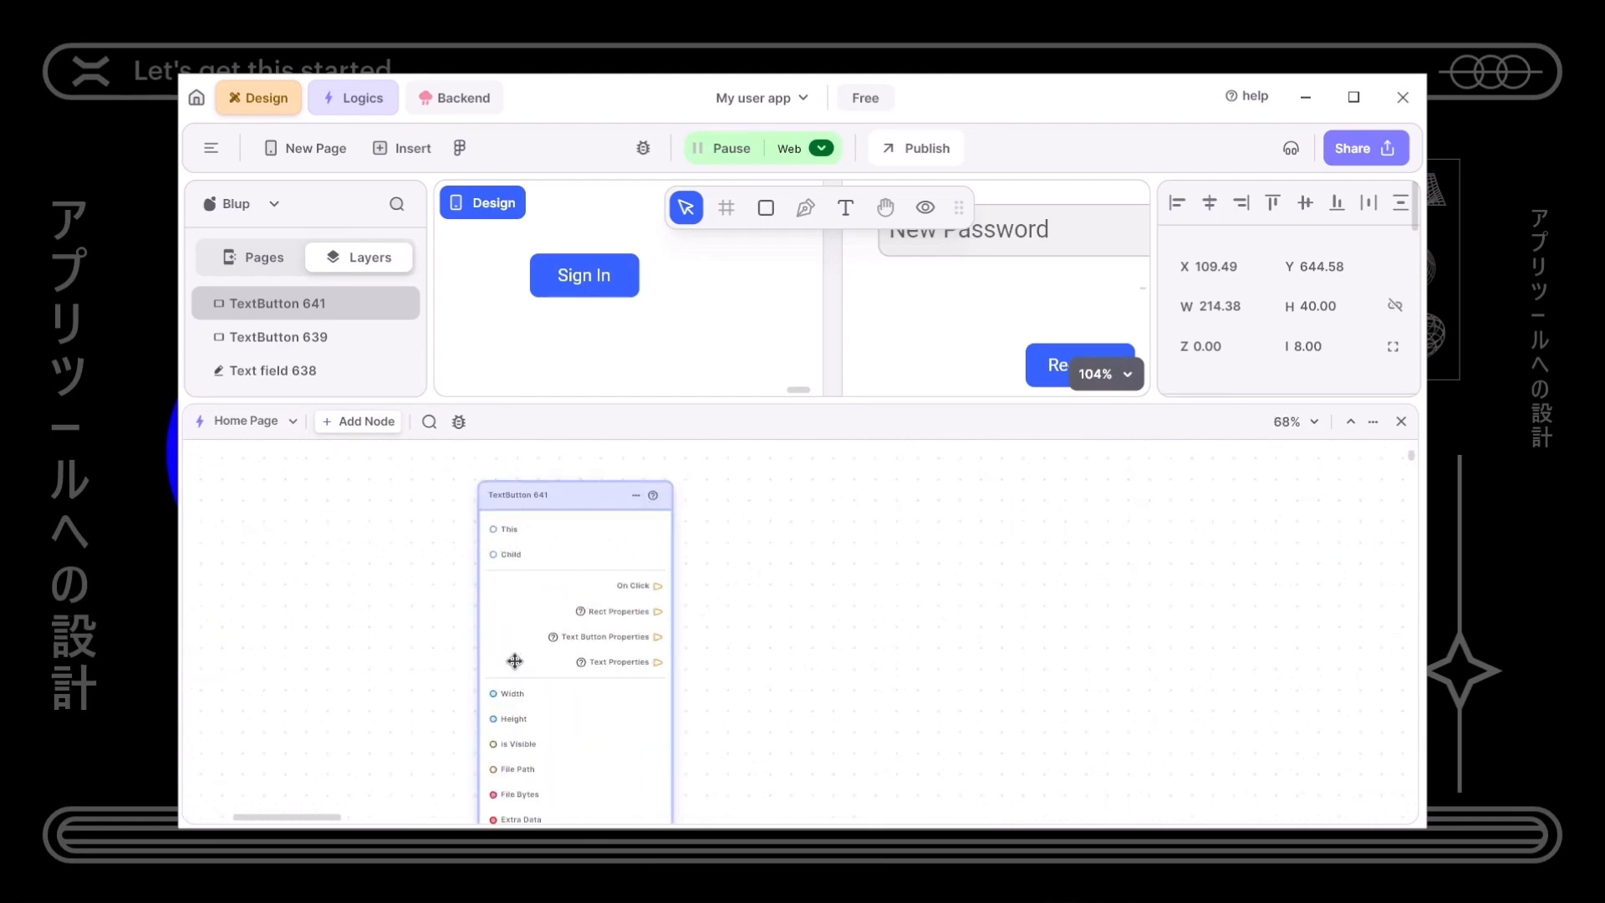
key(alt+Tab)
key(alt+Tab)
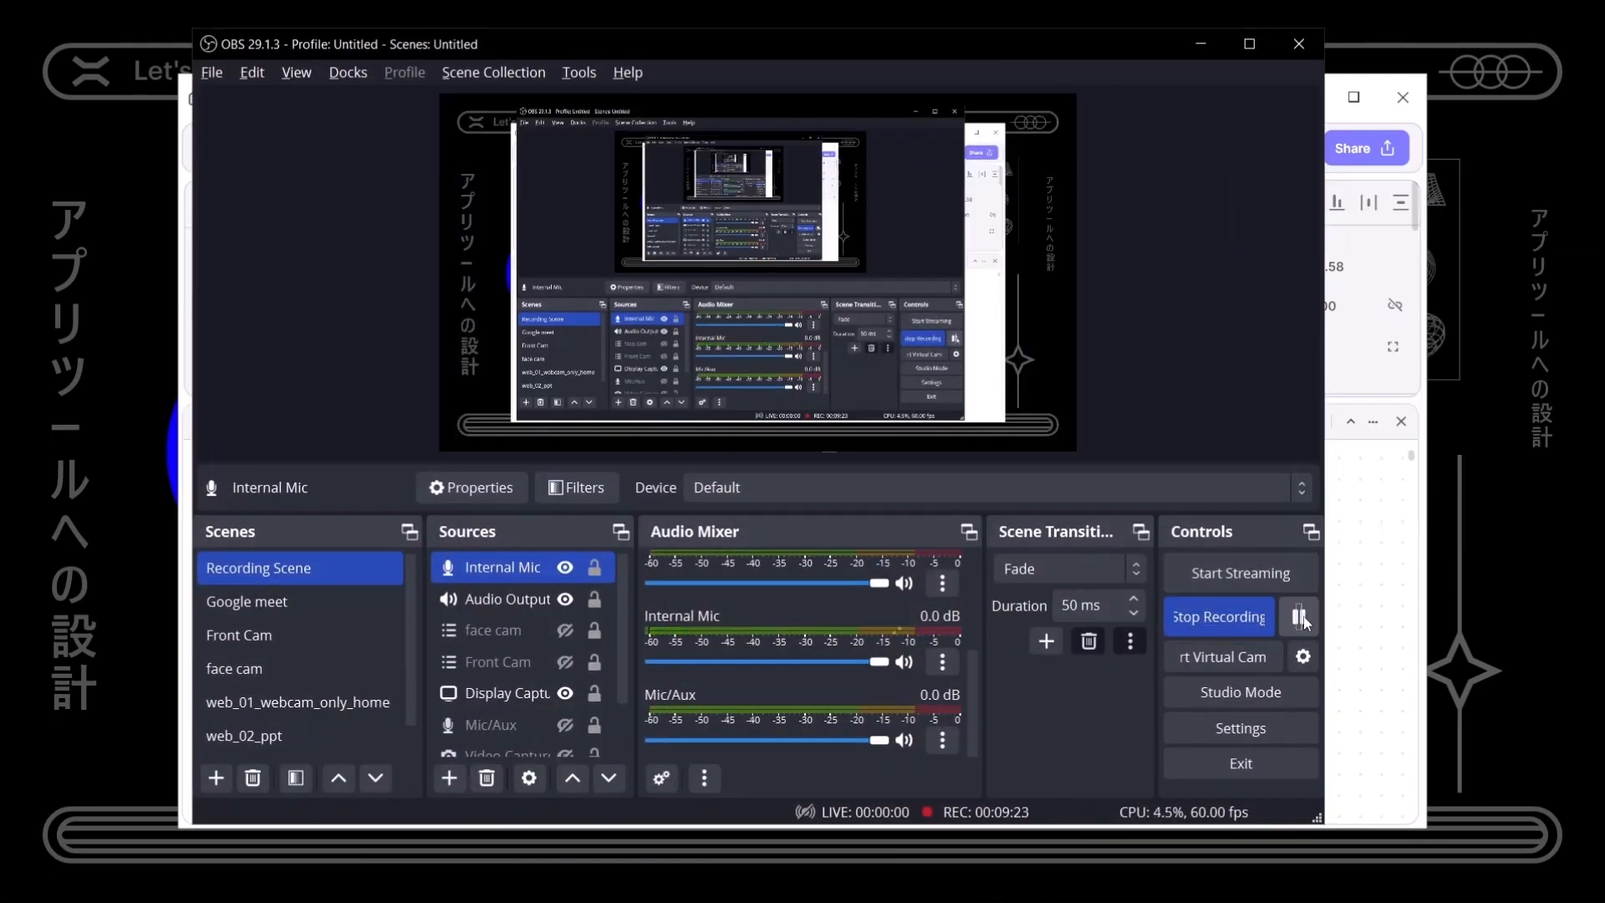
- Add a Page Navigator node to the logic canvas by searching 'page na'
click(1202, 42)
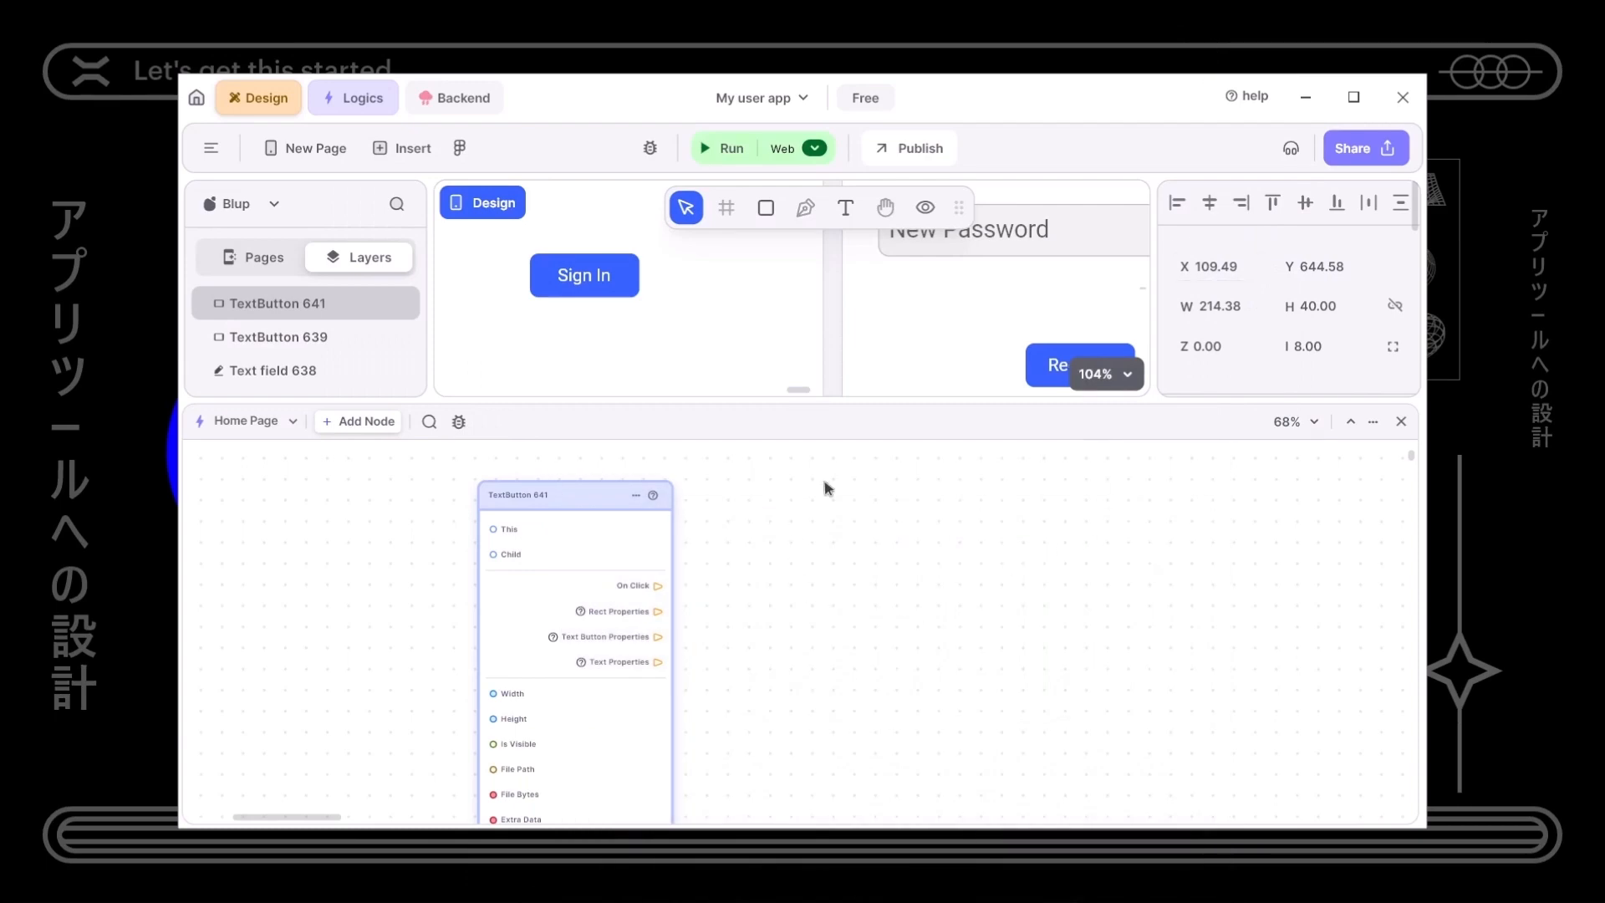
drag(894, 405, 928, 658)
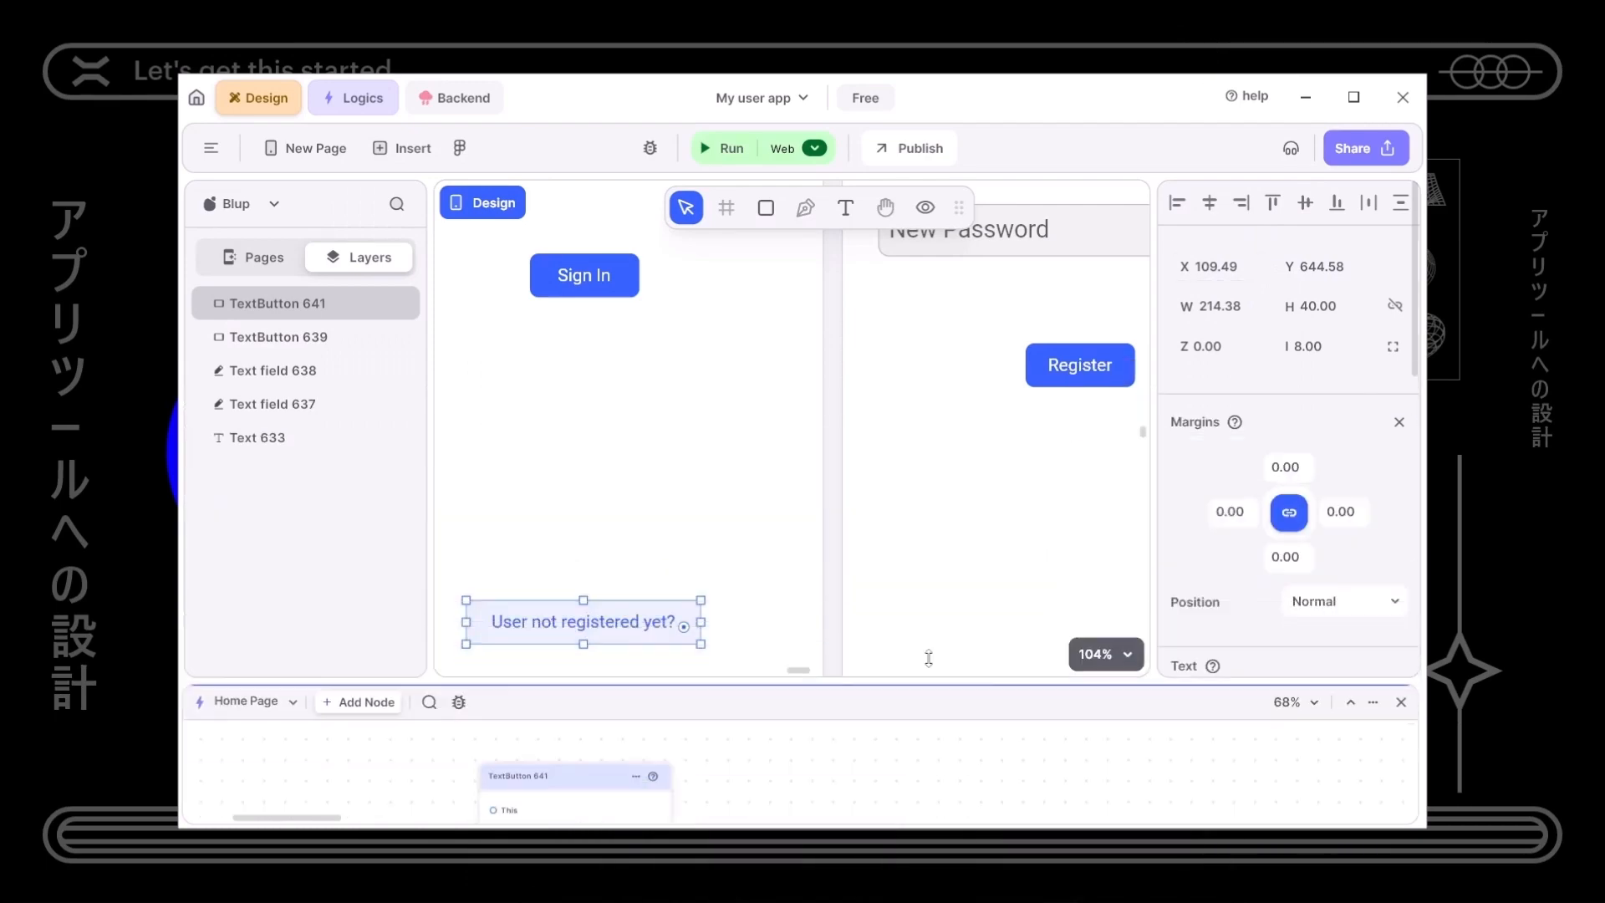
right_click(724, 671)
text(page an)
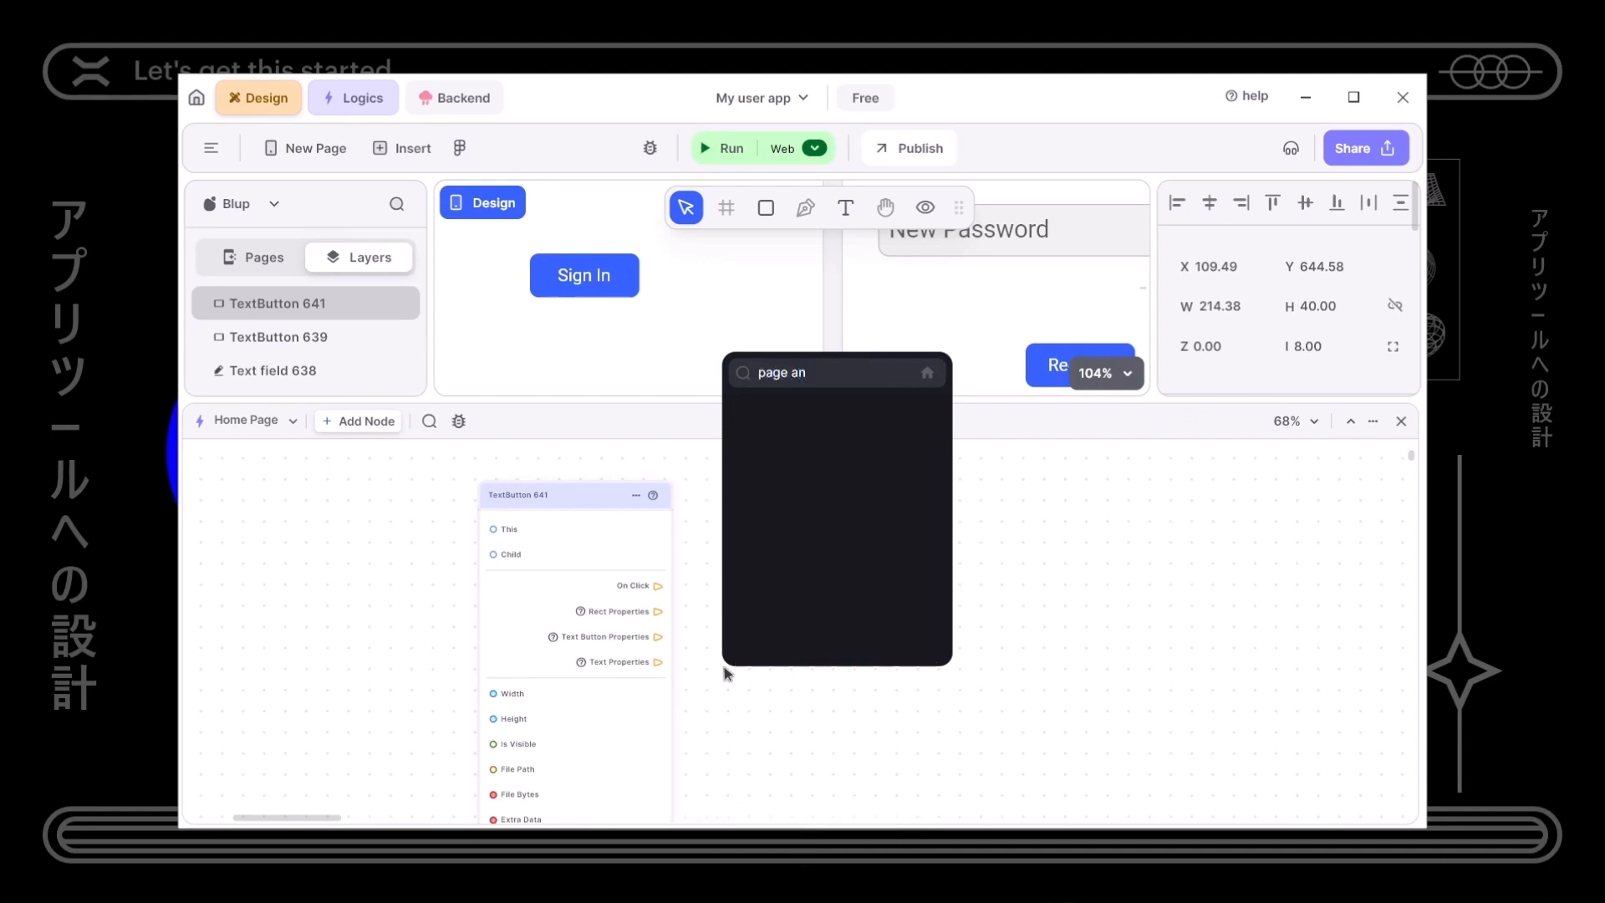
key(BackSpace)
key(BackSpace)
text(na)
key(Down)
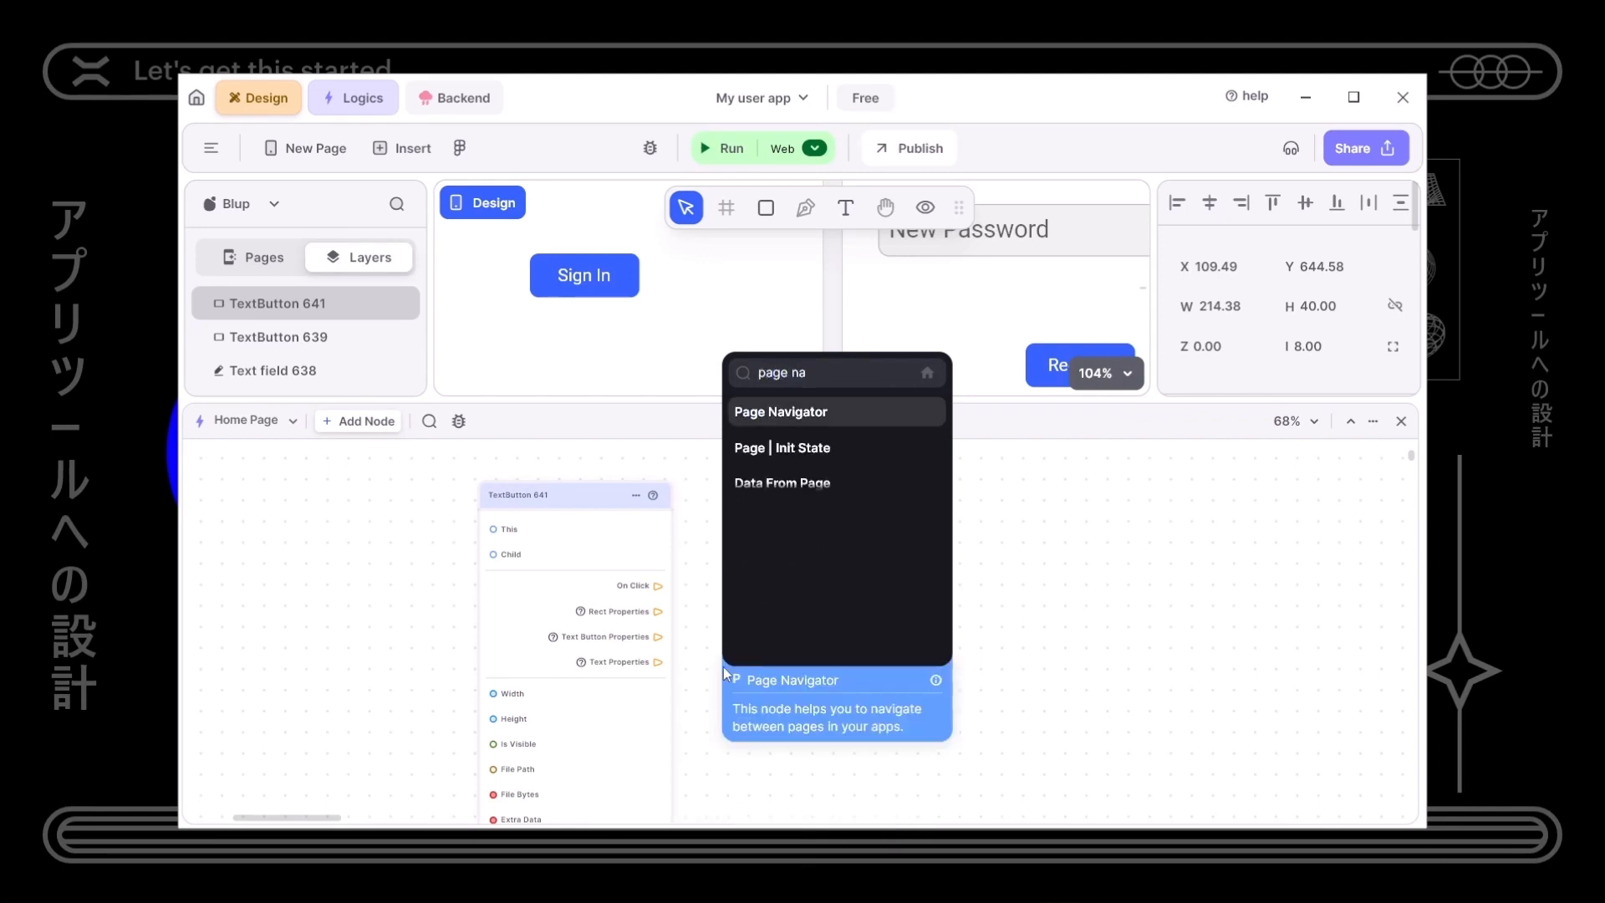
key(Return)
- Wire On Click to the Page Navigator's Run and set its destination to New Page 2
drag(657, 590, 860, 533)
click(836, 577)
click(842, 610)
drag(892, 422, 892, 568)
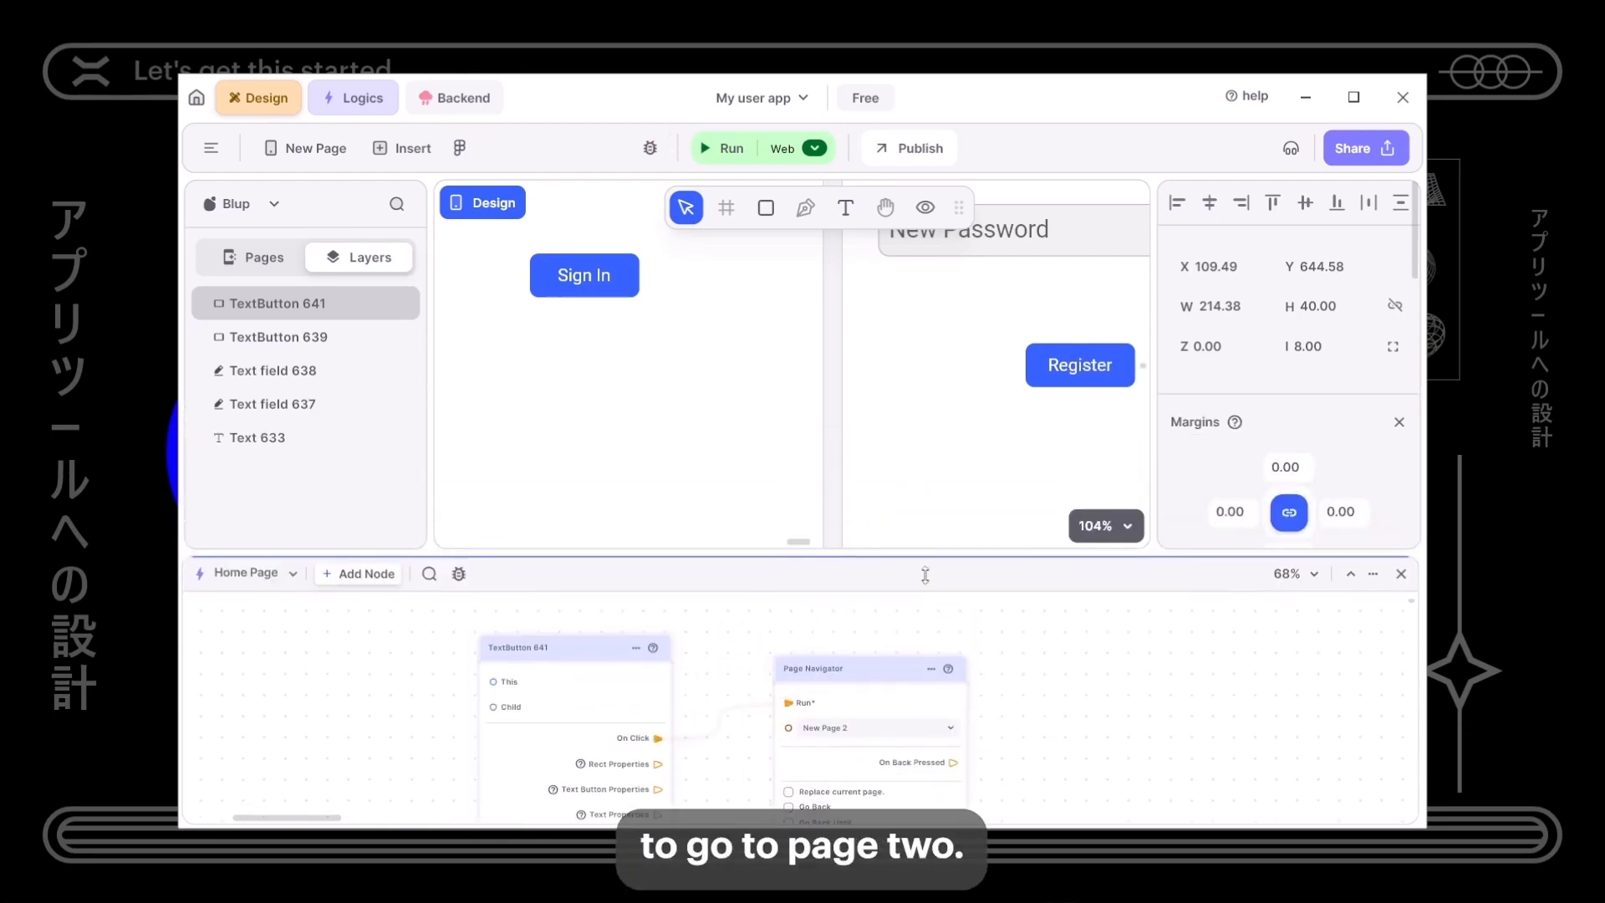
scroll(950, 477, up, 5)
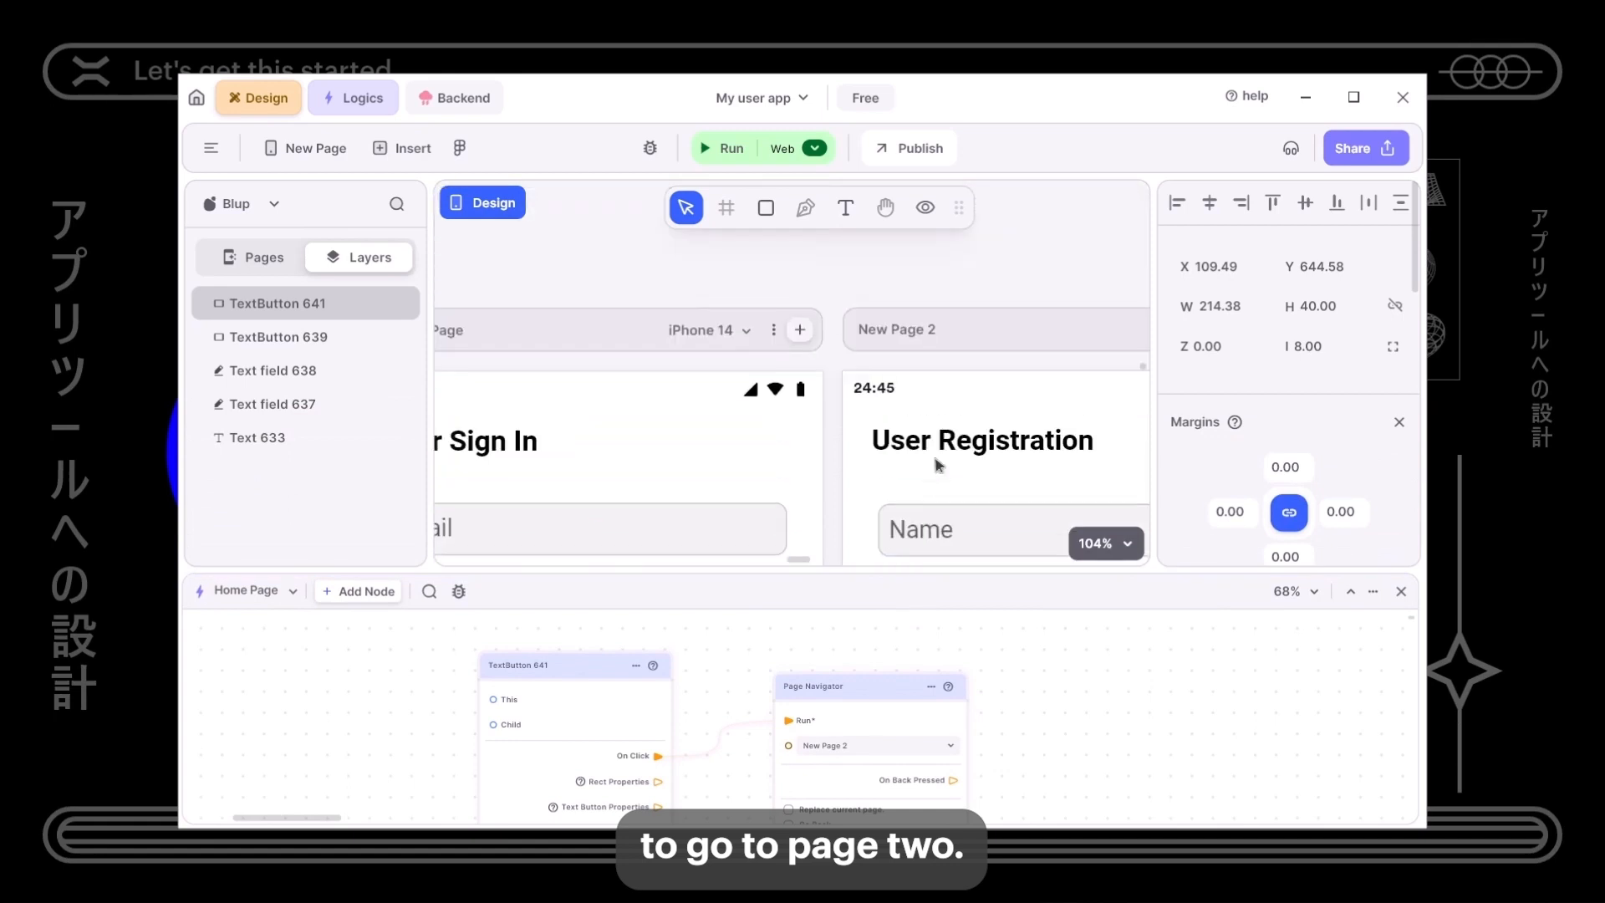
click(920, 330)
- Rename New Page 2 to UserRegistration and keep the Page Navigator targeting it
double_click(917, 328)
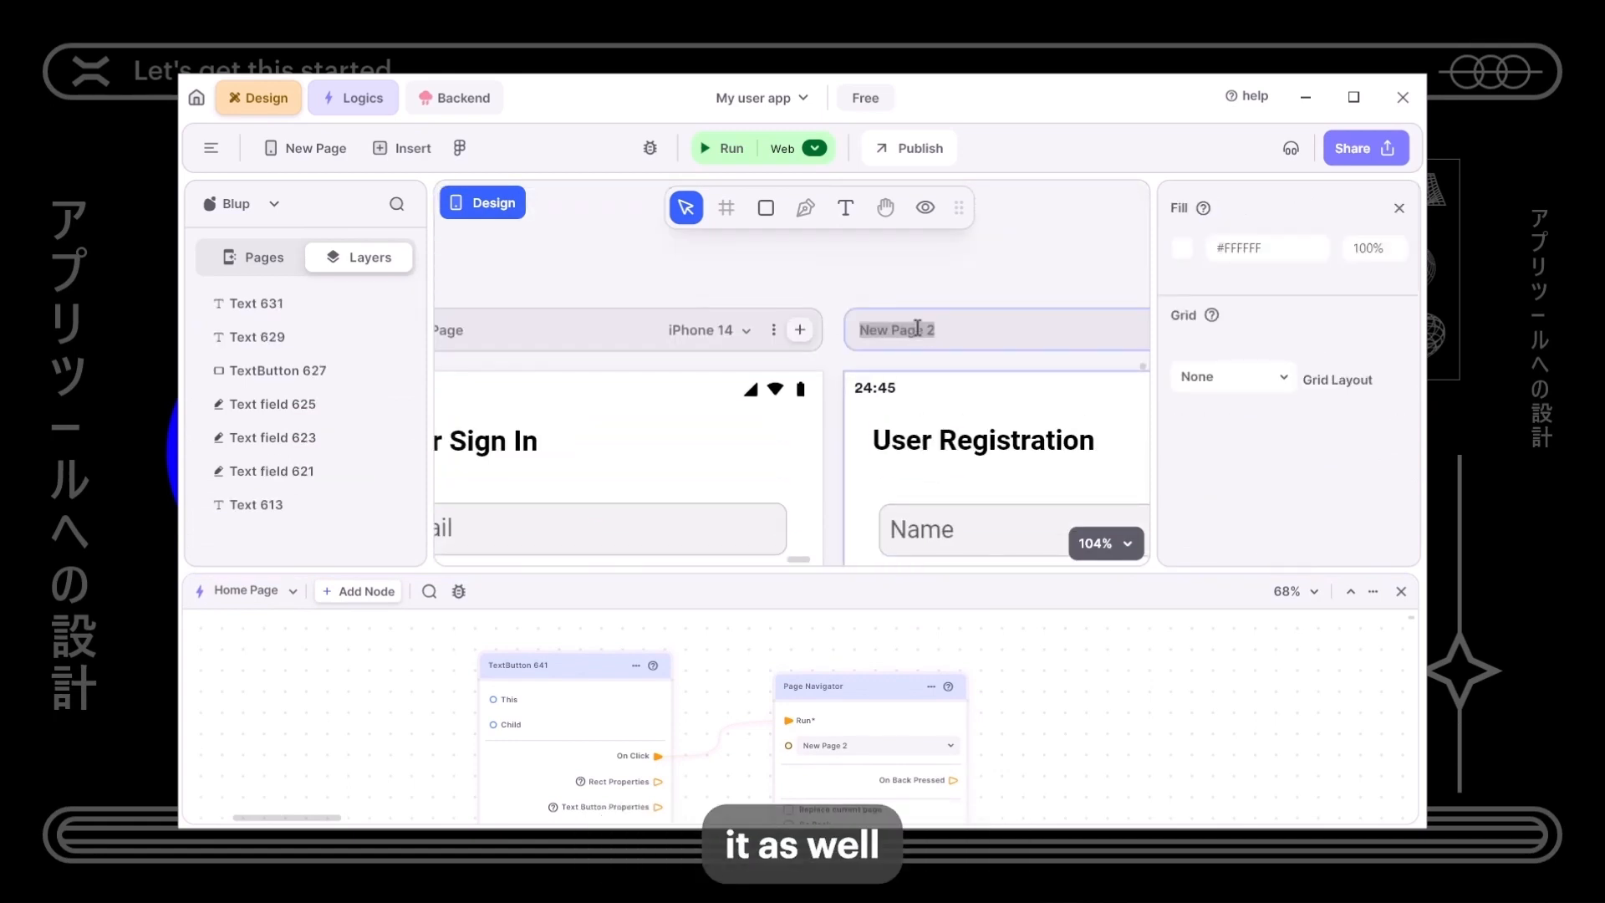
text(Use)
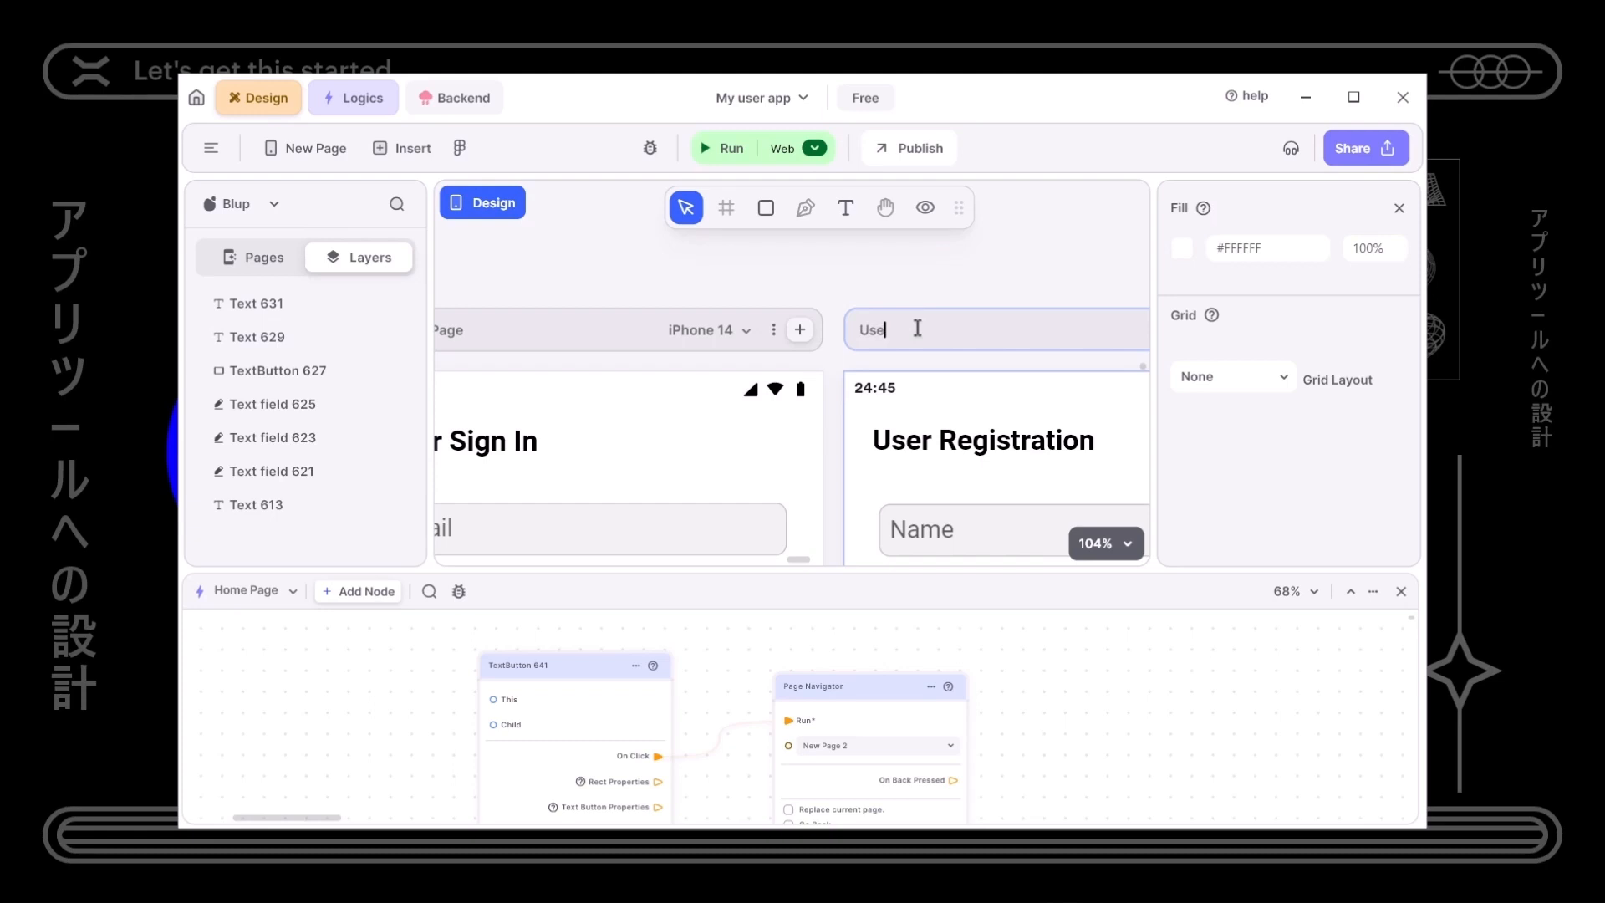
text(rRegistration)
click(911, 275)
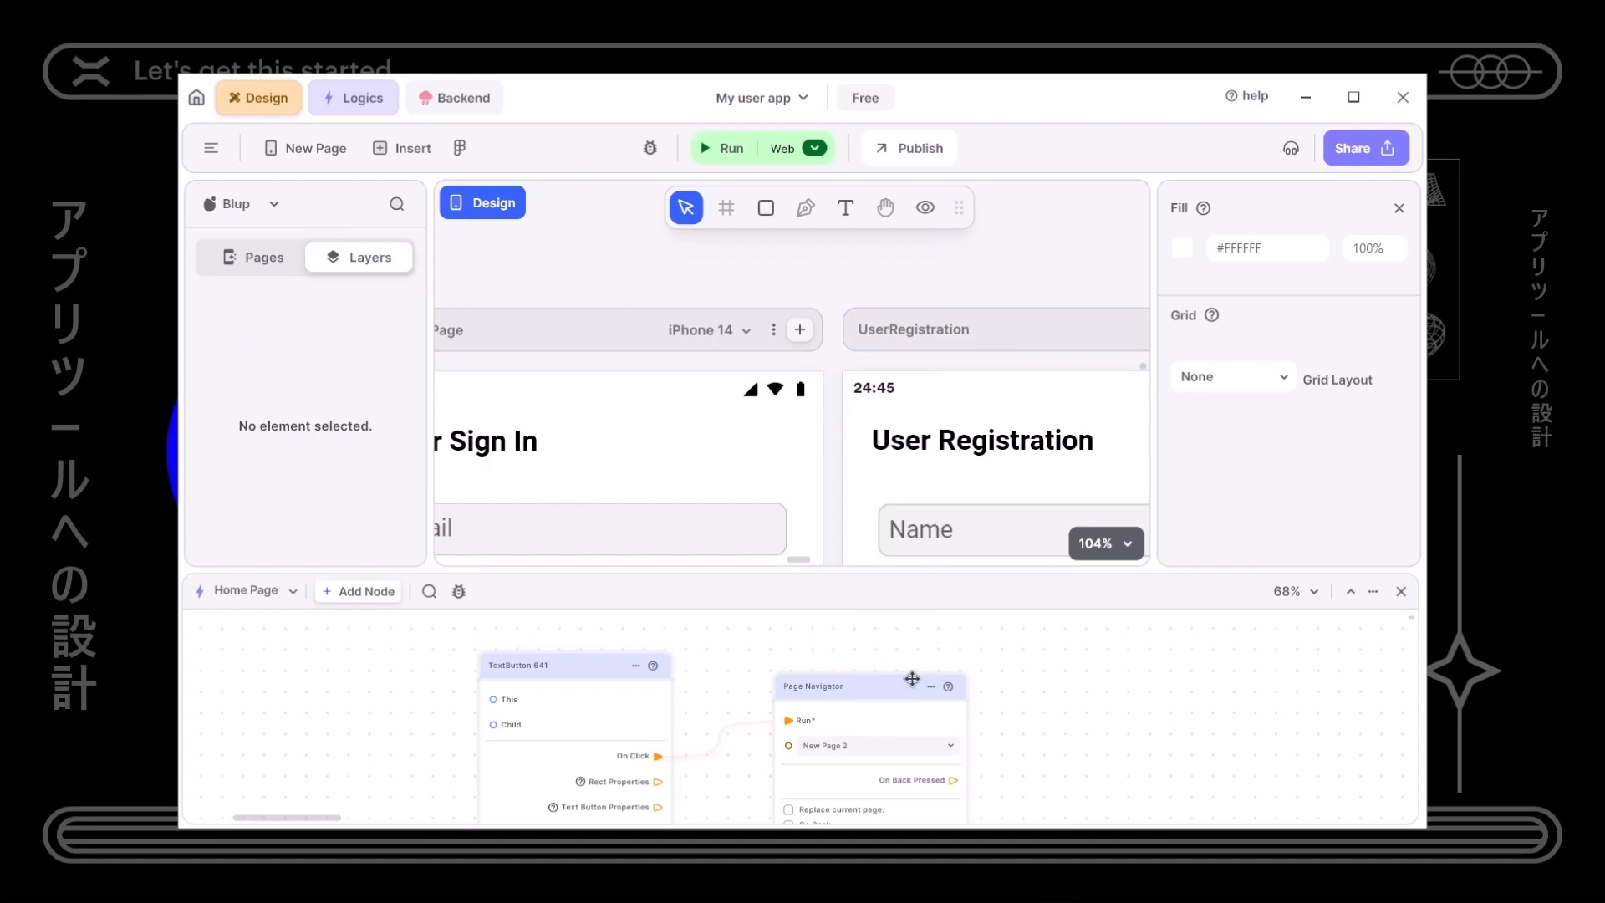
click(888, 744)
click(888, 745)
click(876, 747)
click(689, 697)
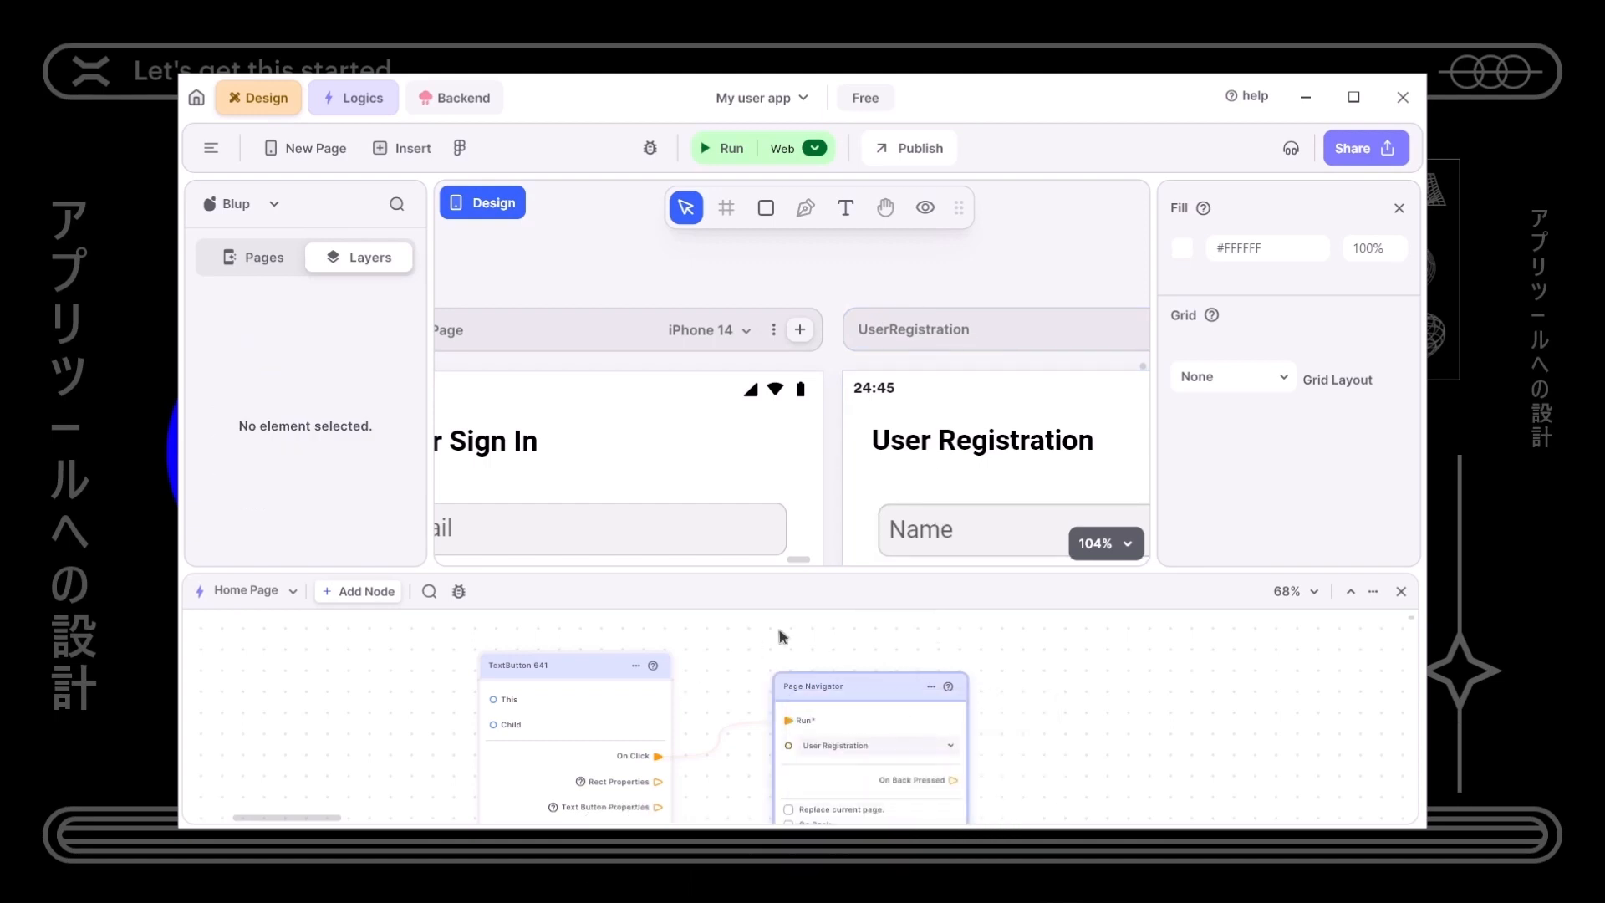
- Rename the New Page 3 screen to Home
drag(814, 368, 508, 365)
drag(899, 371, 784, 371)
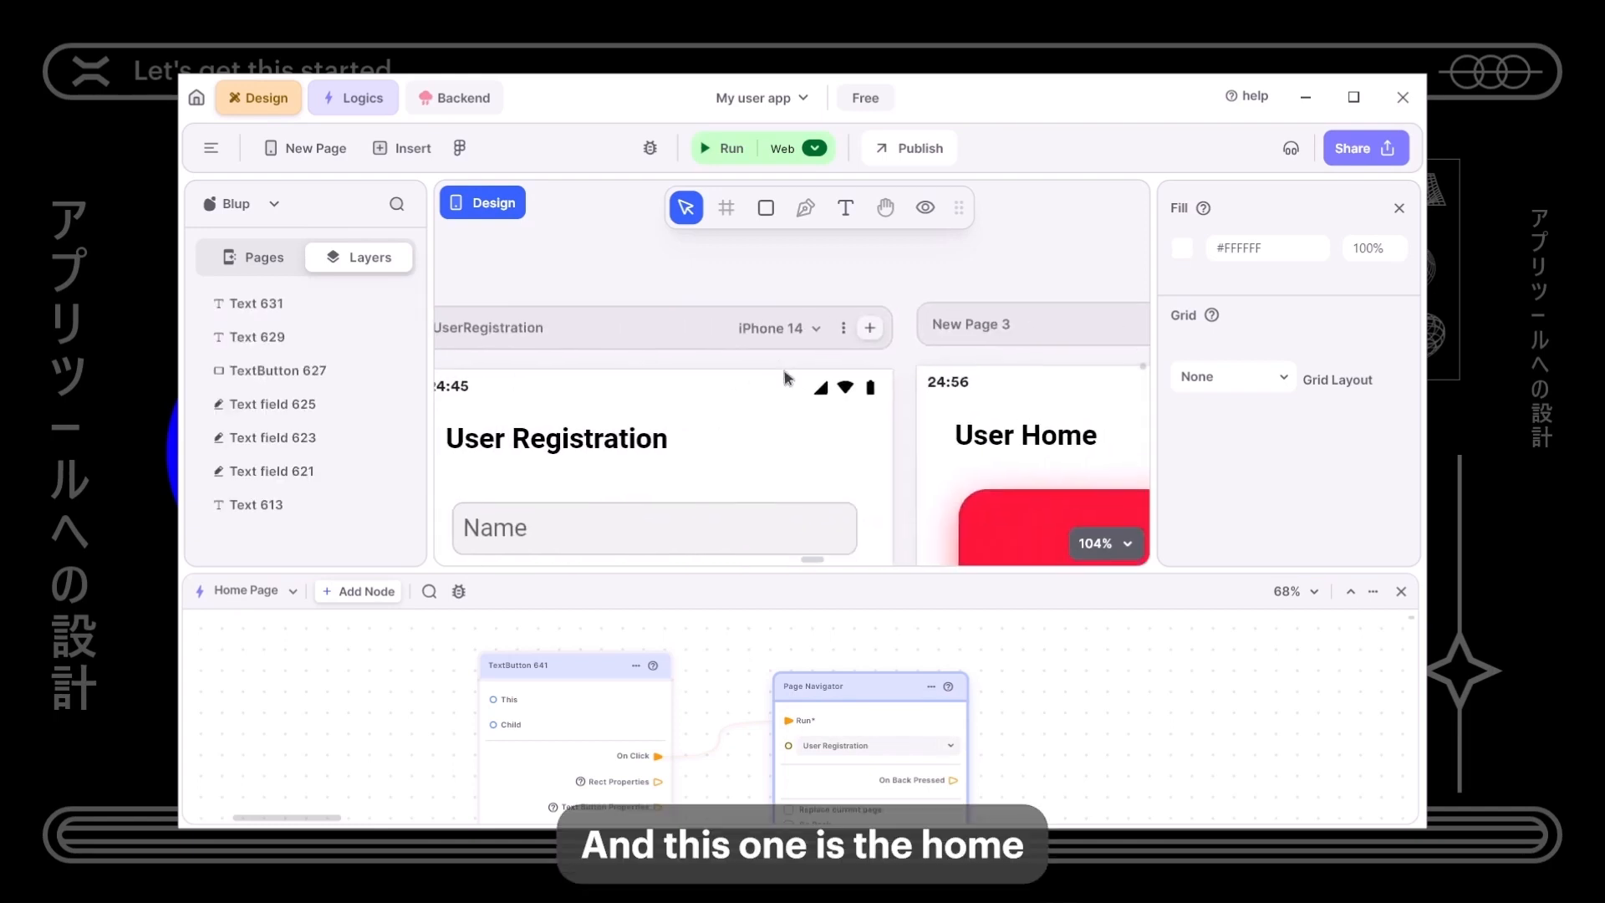
click(981, 314)
double_click(983, 322)
text(Home)
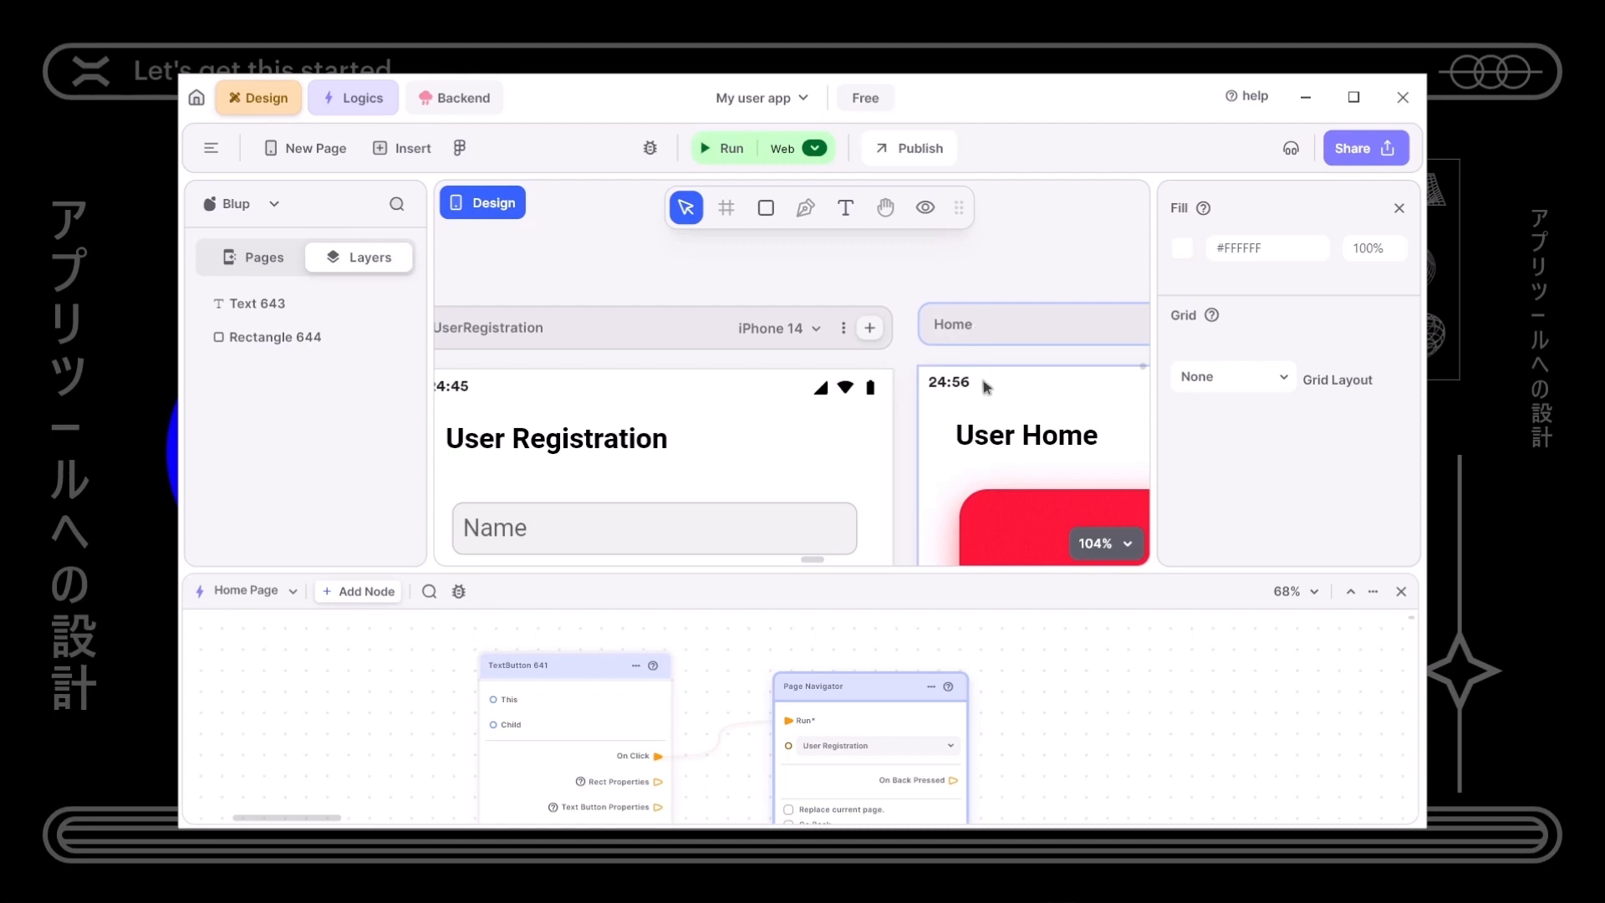
- Rename the Home Page screen to SignIn
scroll(946, 349, down, 2)
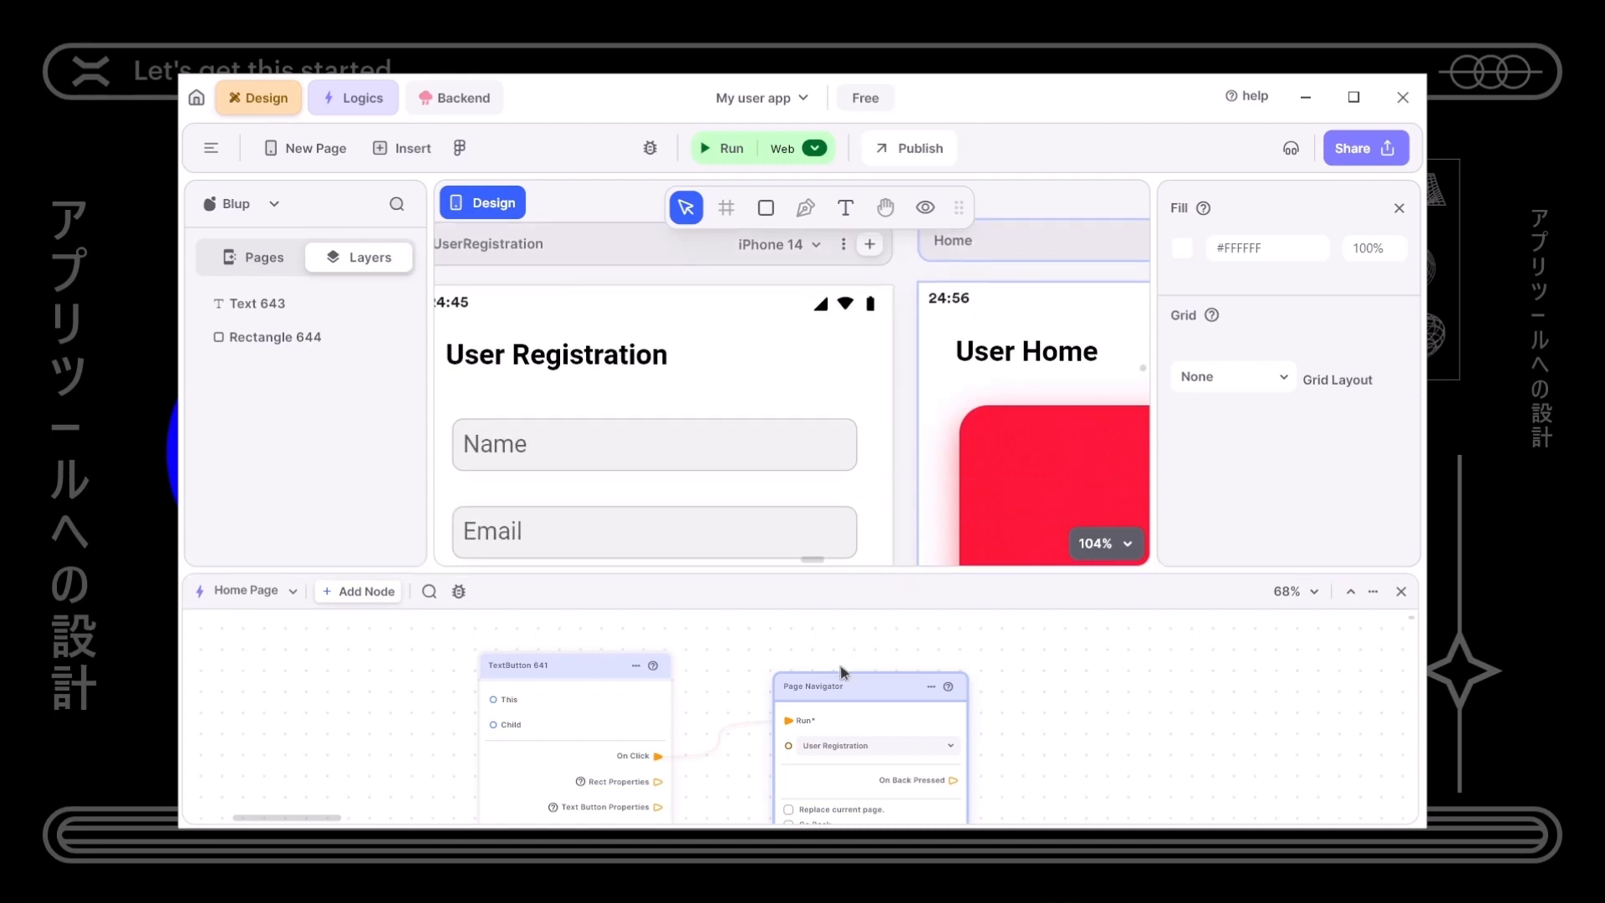
scroll(681, 315, left, 5)
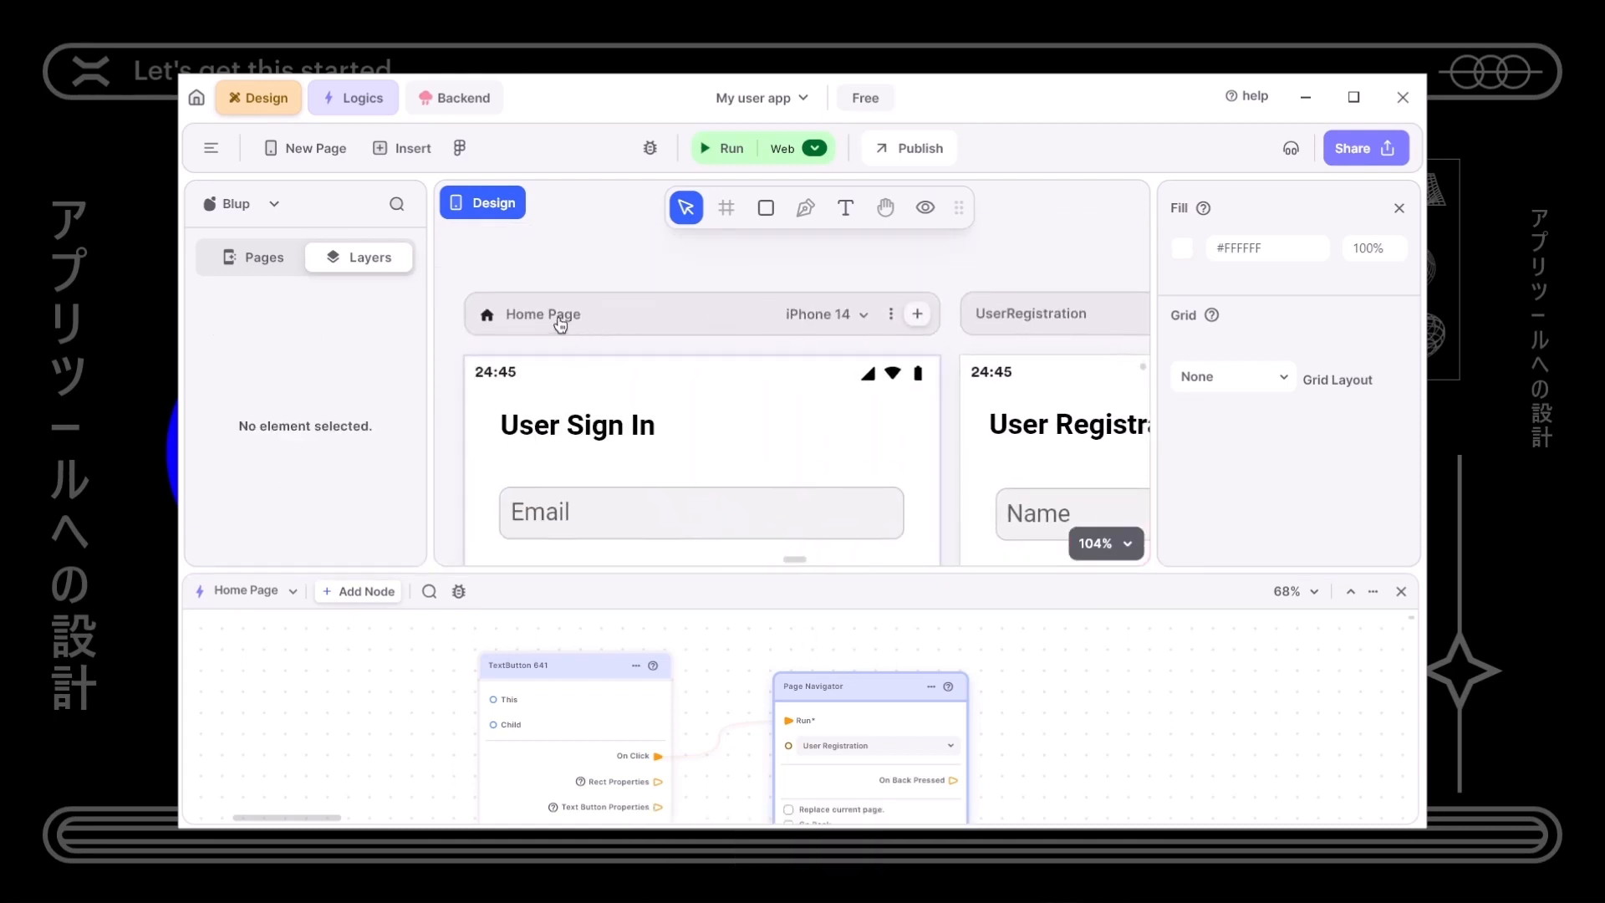
click(556, 316)
double_click(556, 316)
text(SignIn)
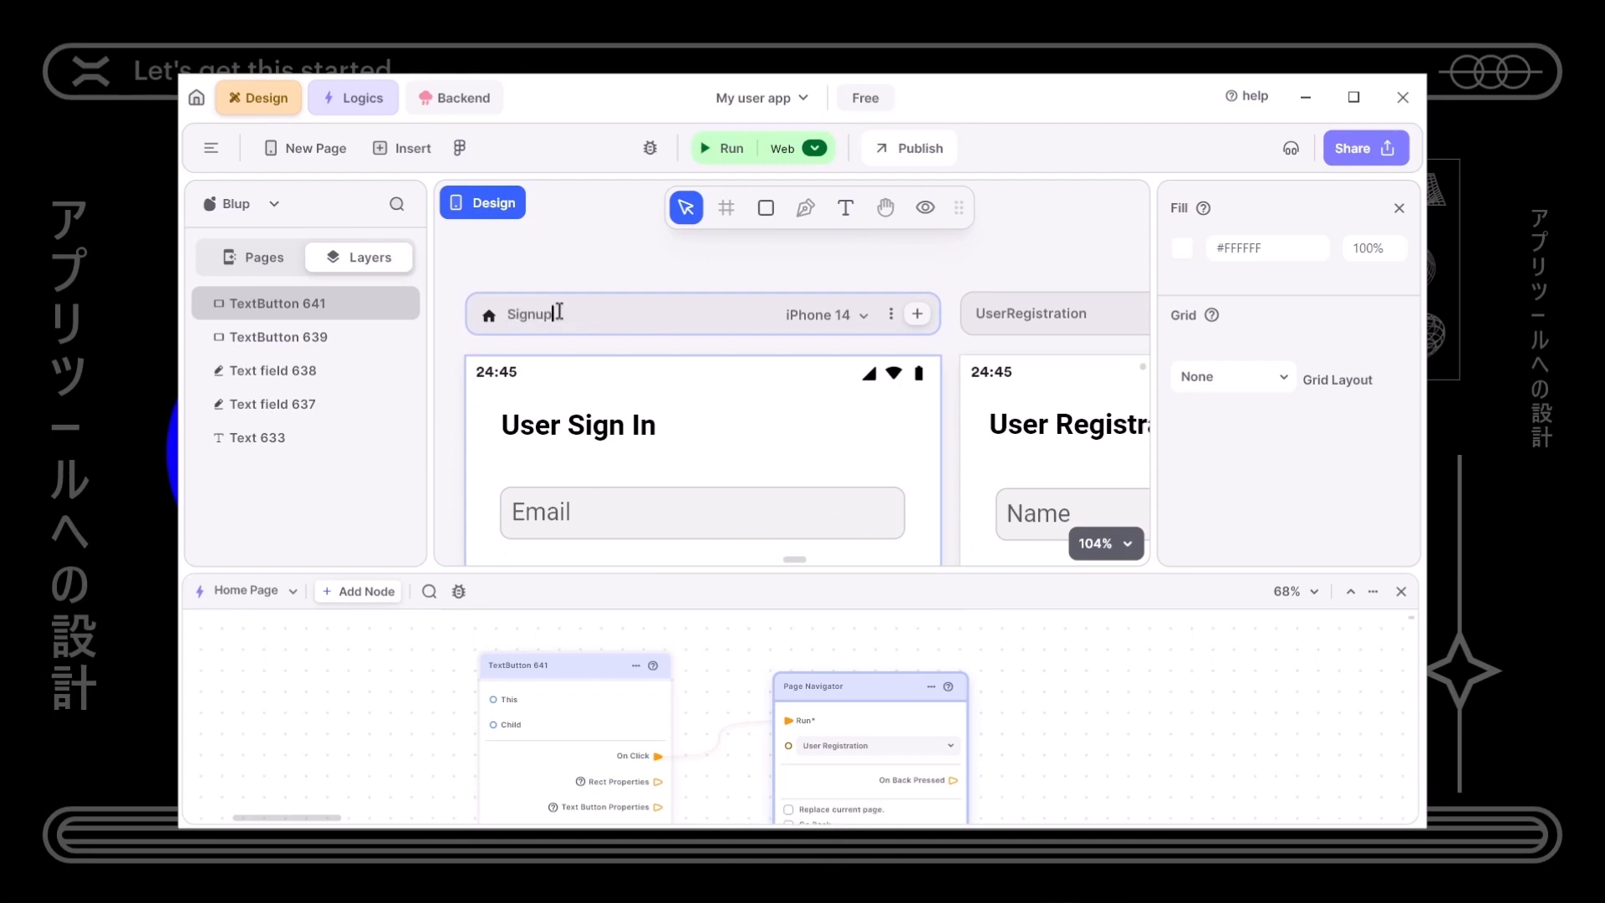
key(Return)
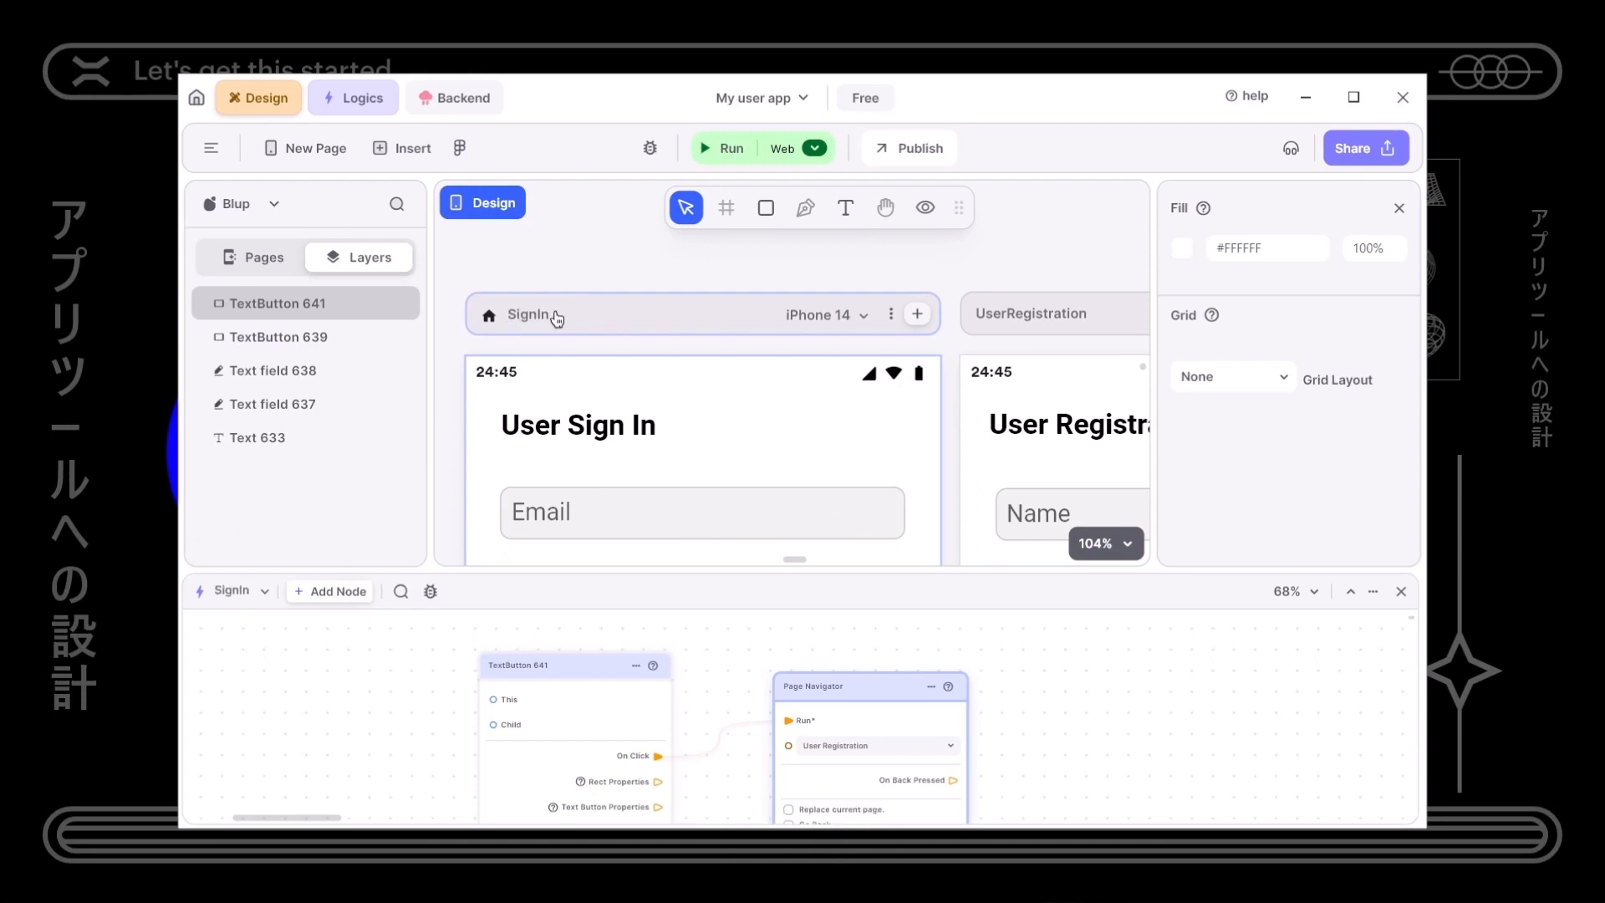
drag(660, 574, 659, 423)
- Shrink the logic area, zoom out over all screens, then zoom into User Registration
scroll(562, 563, up, 3)
scroll(563, 563, down, 3)
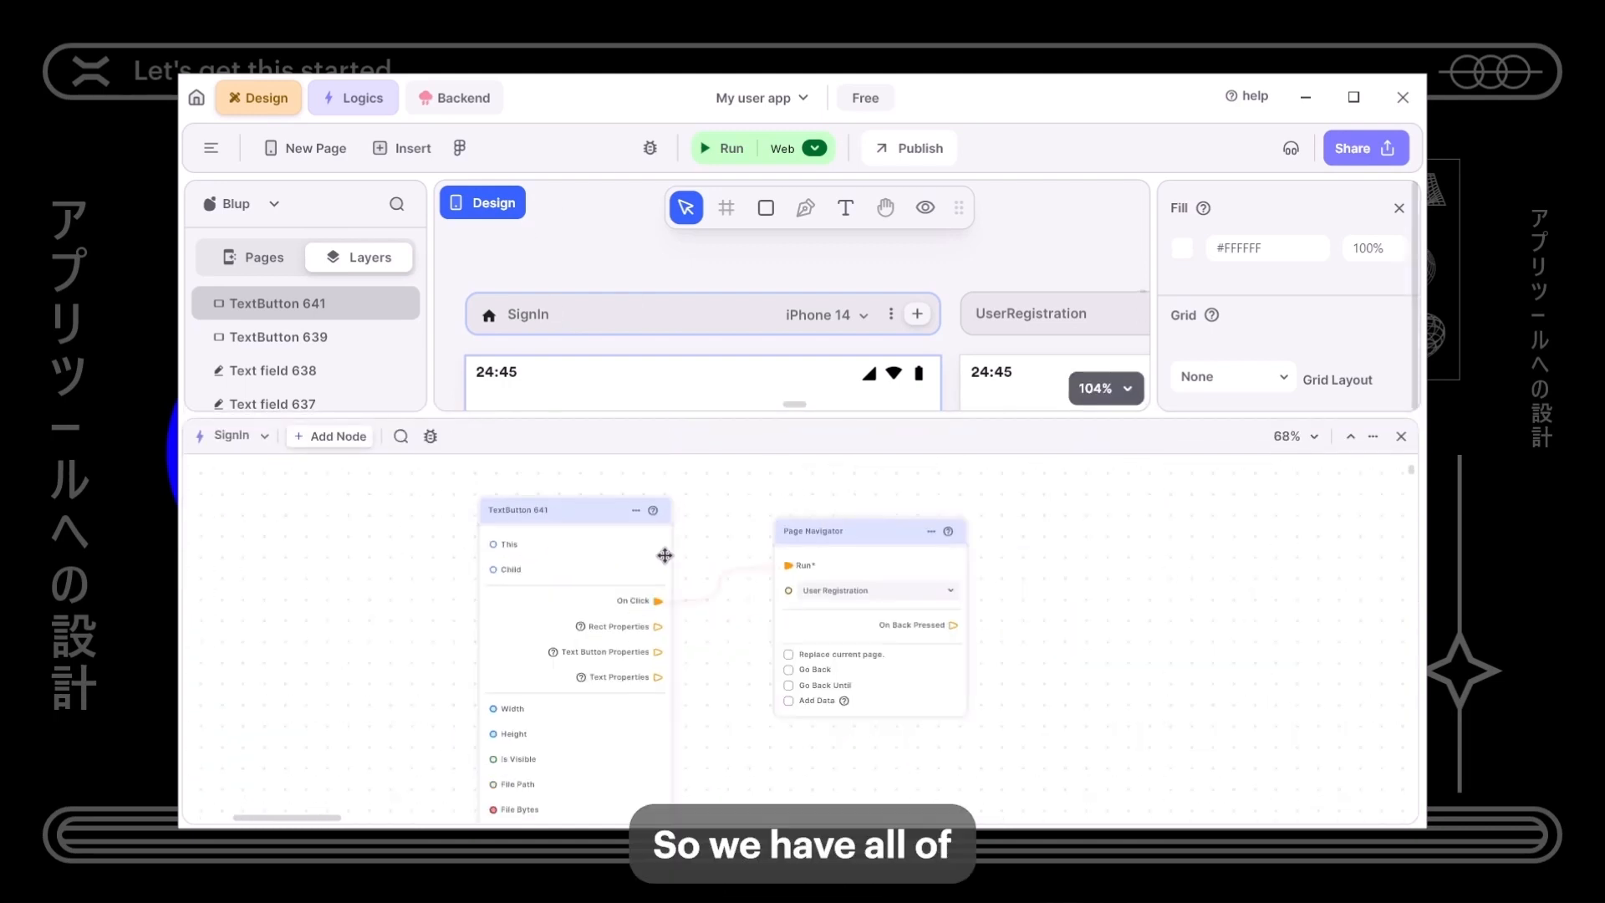
drag(821, 418, 820, 659)
scroll(794, 505, down, 4)
scroll(794, 505, down, 4)
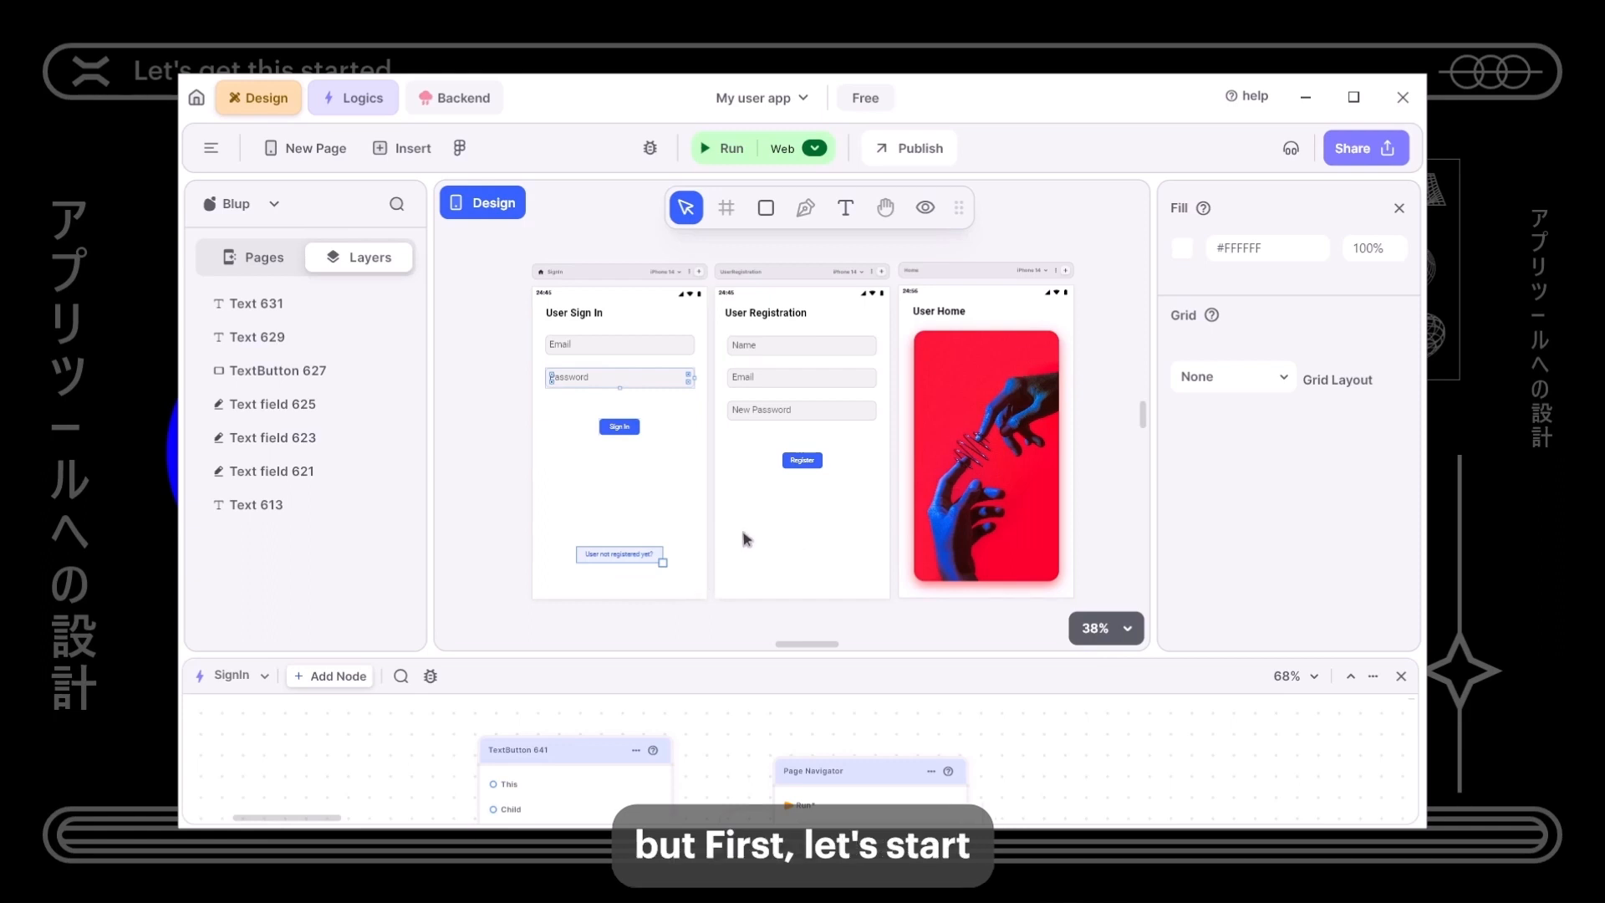
drag(746, 539, 716, 564)
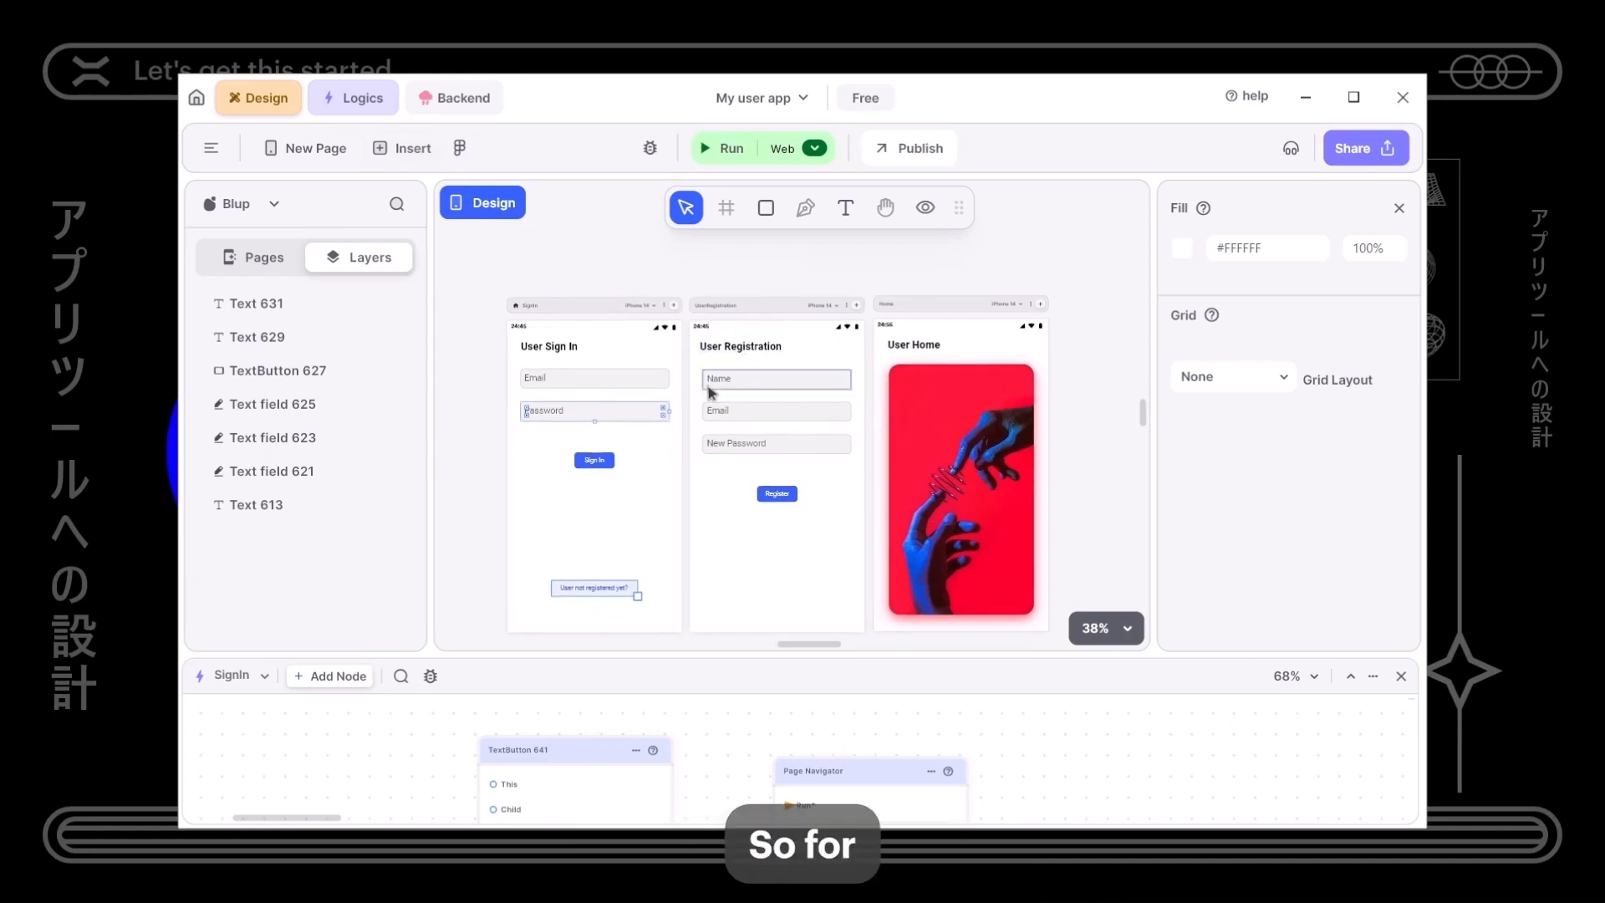
ctrl+scroll(768, 459, up, 5)
scroll(770, 485, up, 2)
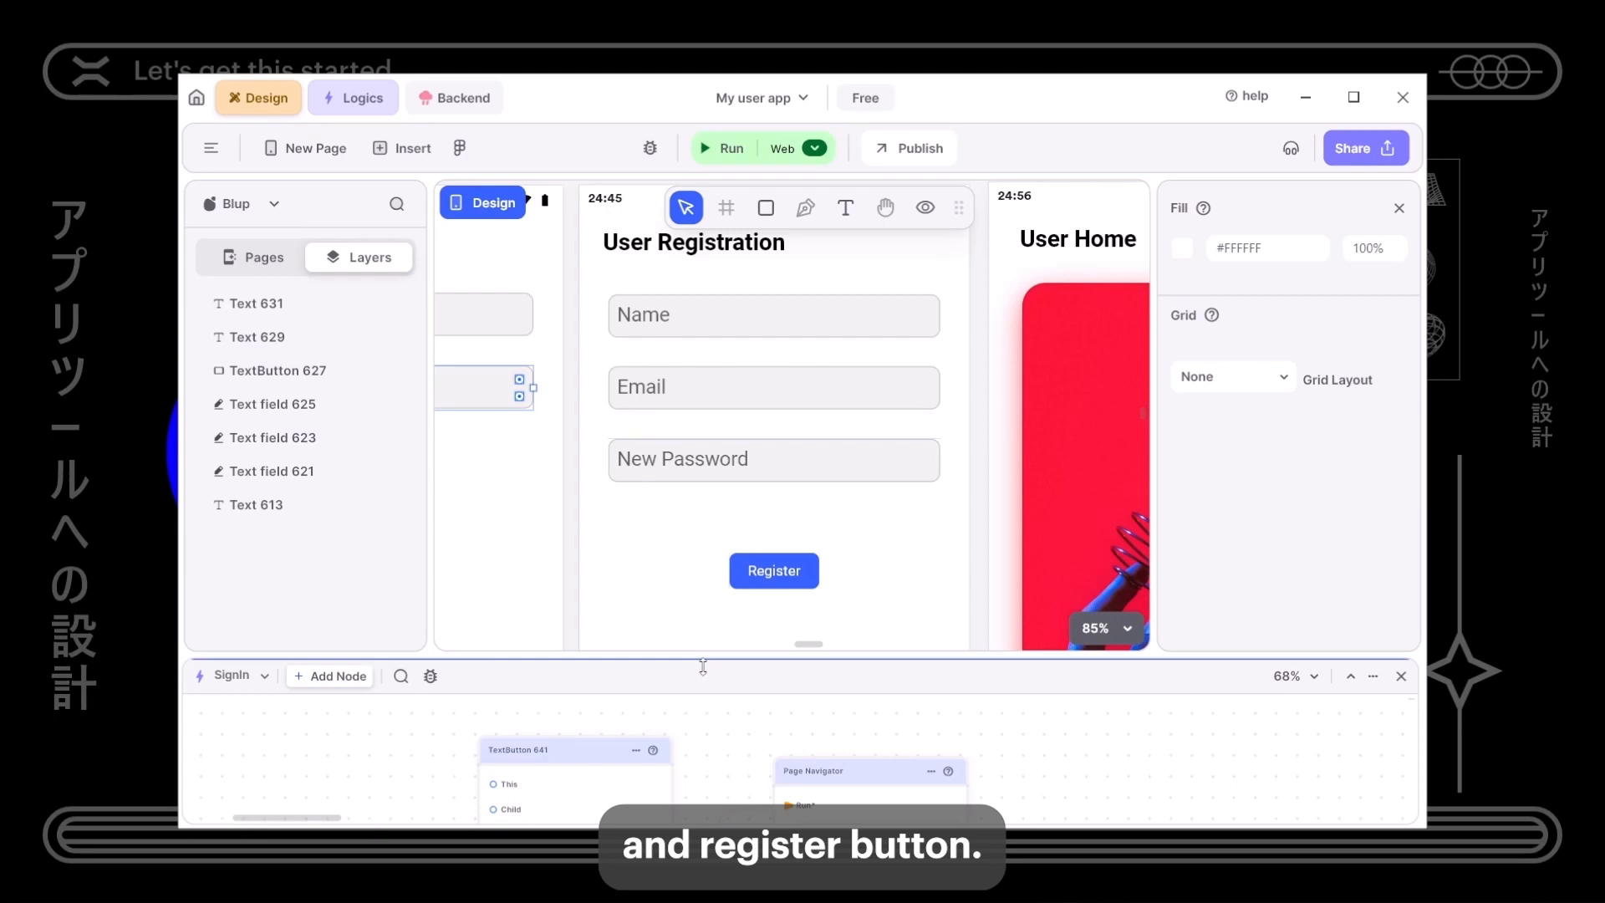
- Add a logic node for the Register button and rename it Register Button
right_click(777, 572)
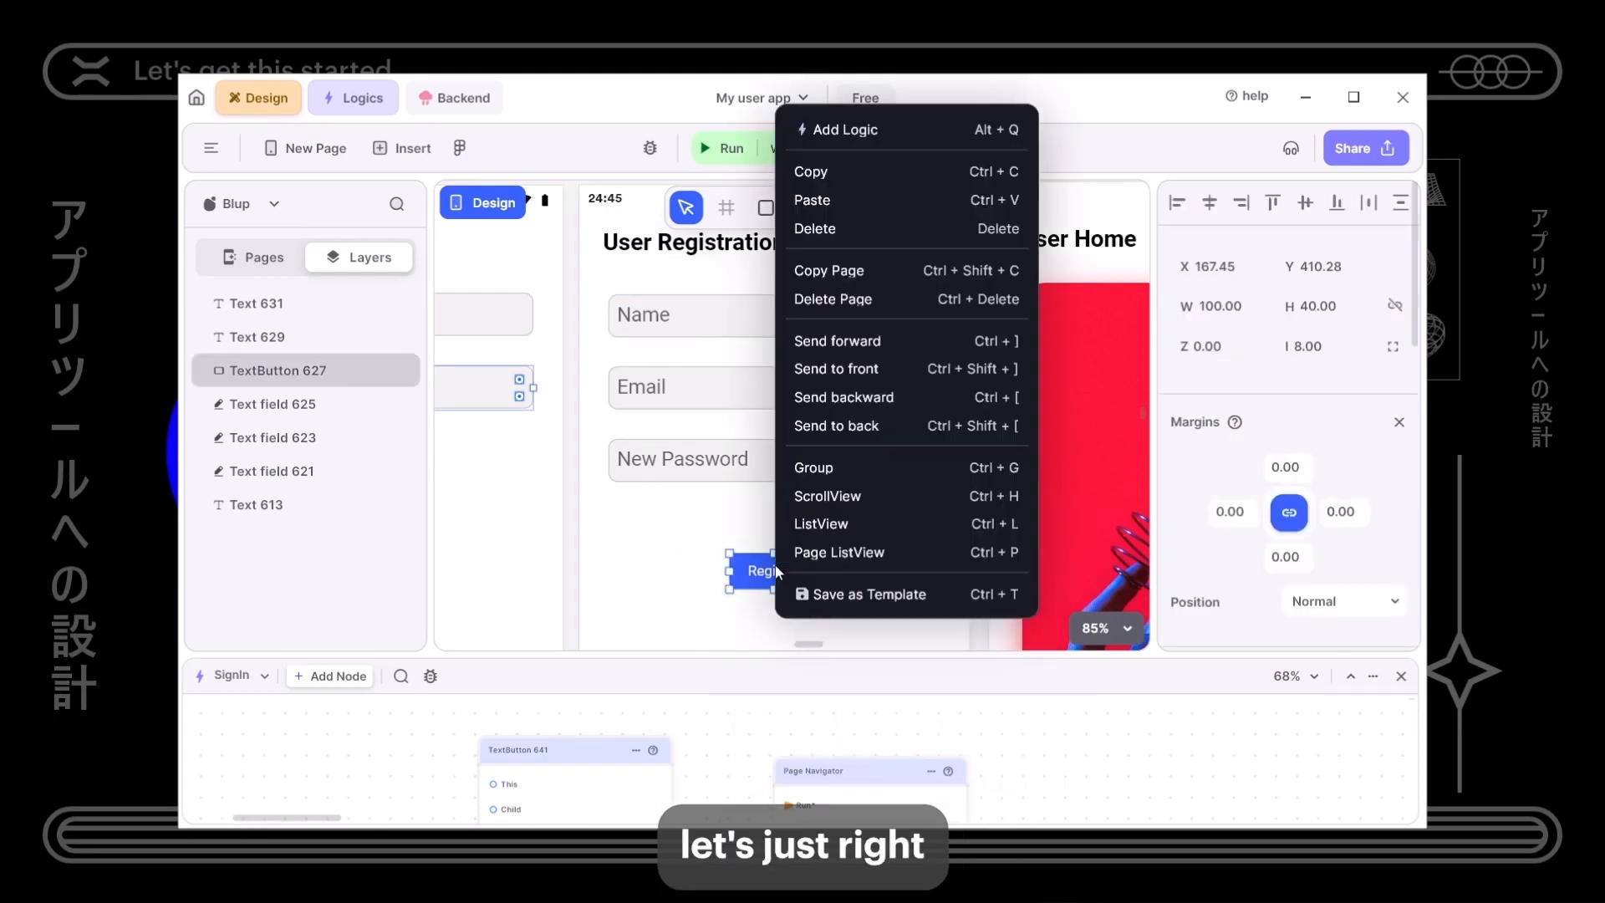
click(838, 127)
drag(747, 658, 755, 361)
drag(306, 513, 663, 597)
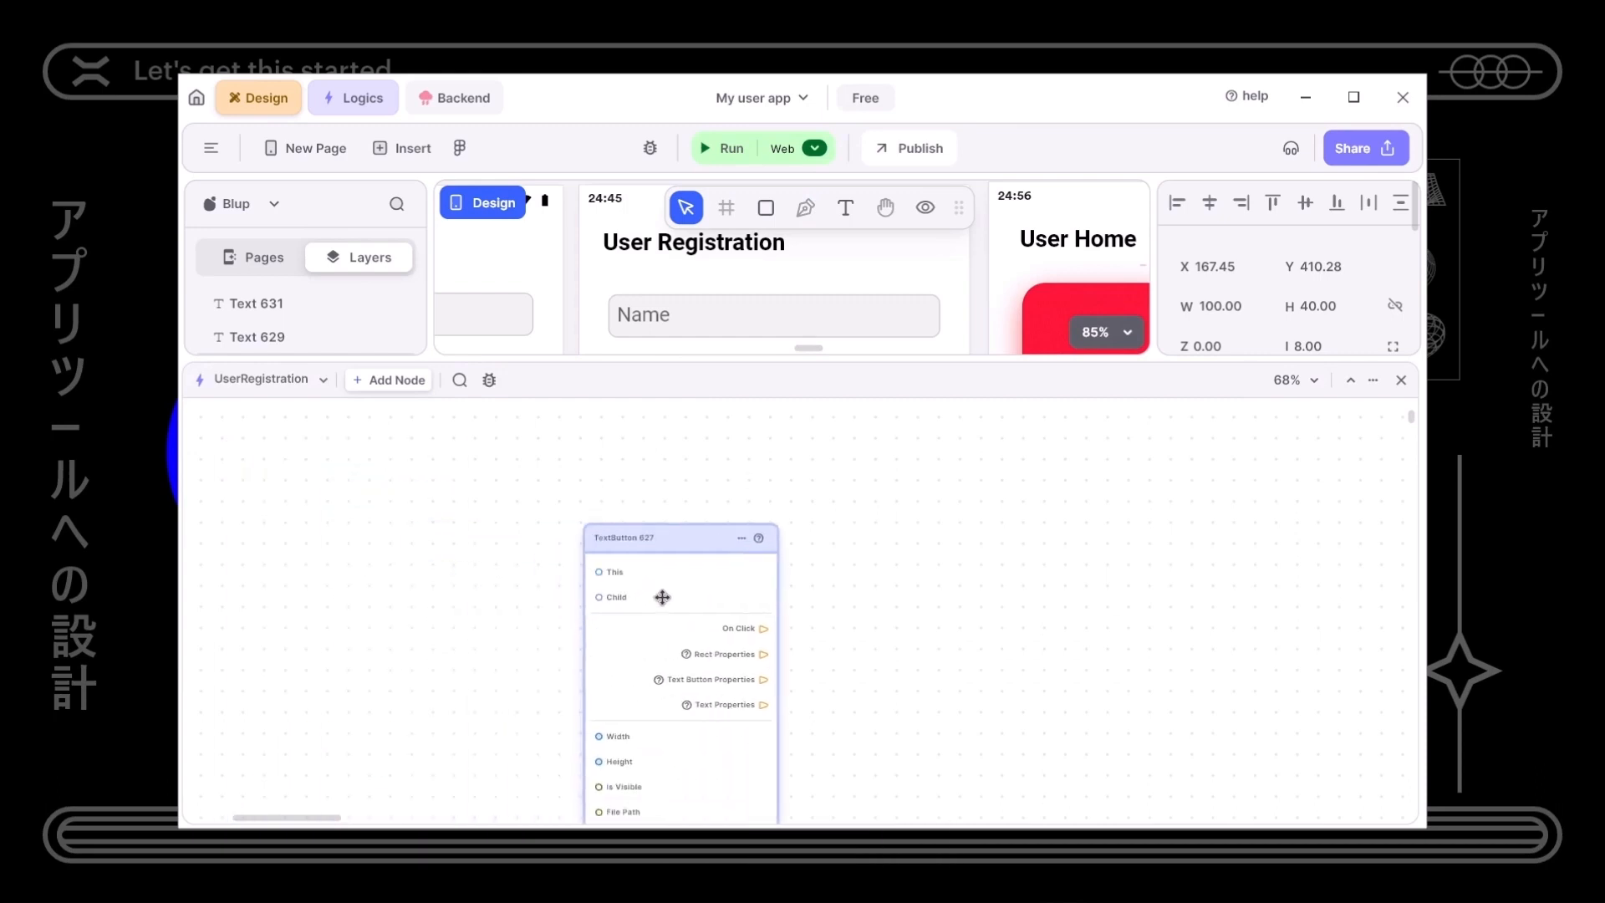
double_click(625, 540)
text(Register)
key(Return)
- Glance at the keyboard shortcut reference from the help options
scroll(584, 558, up, 3)
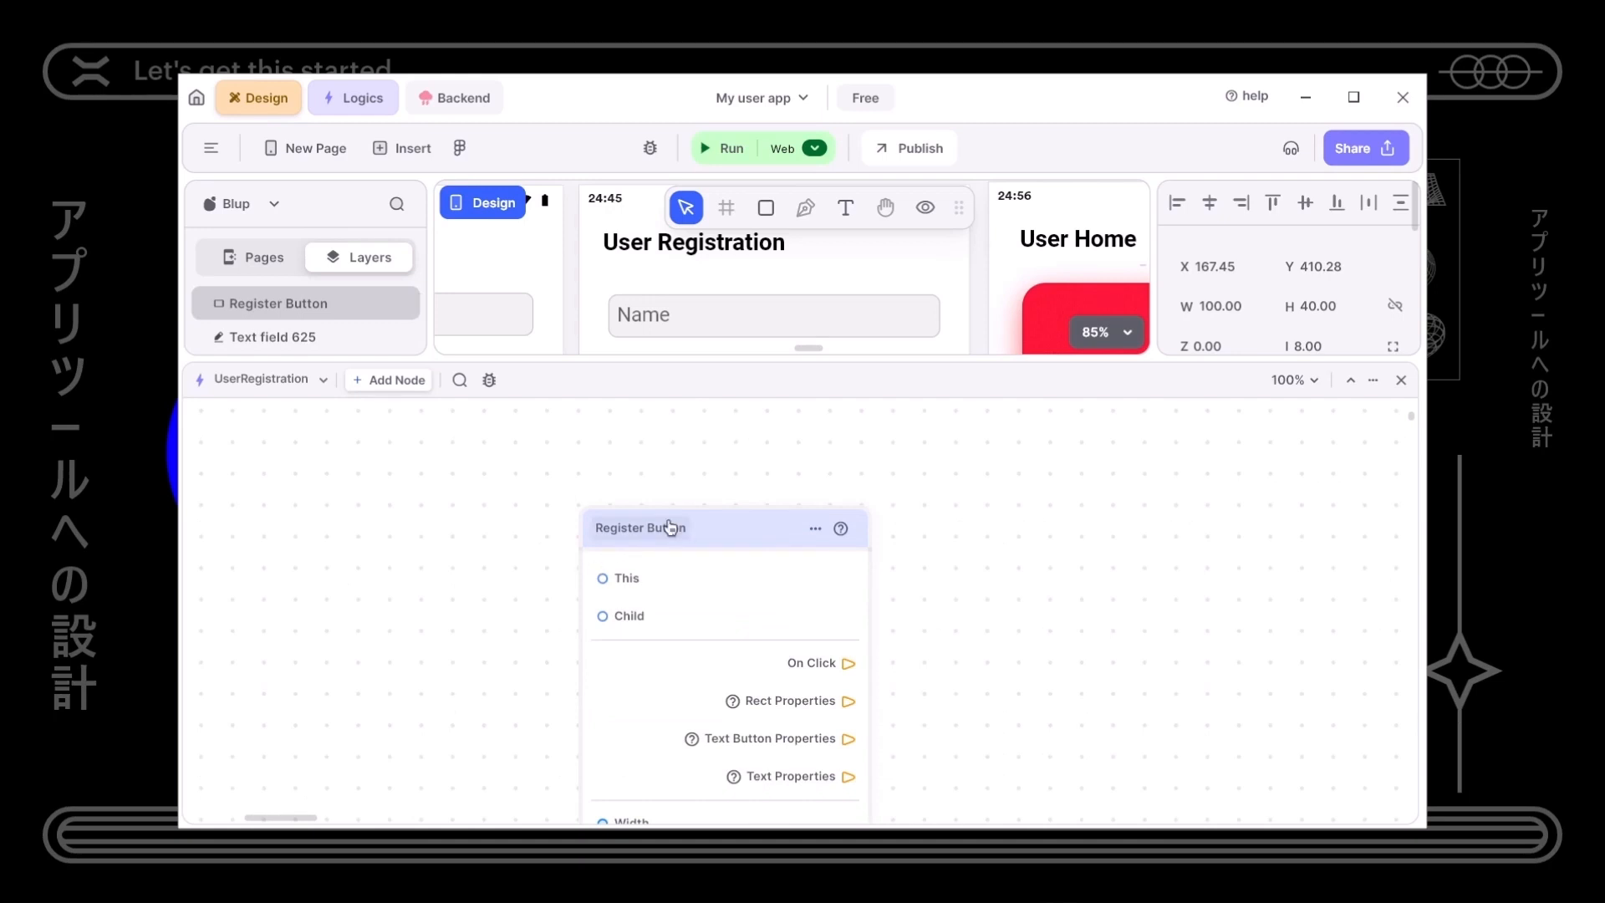
click(1240, 98)
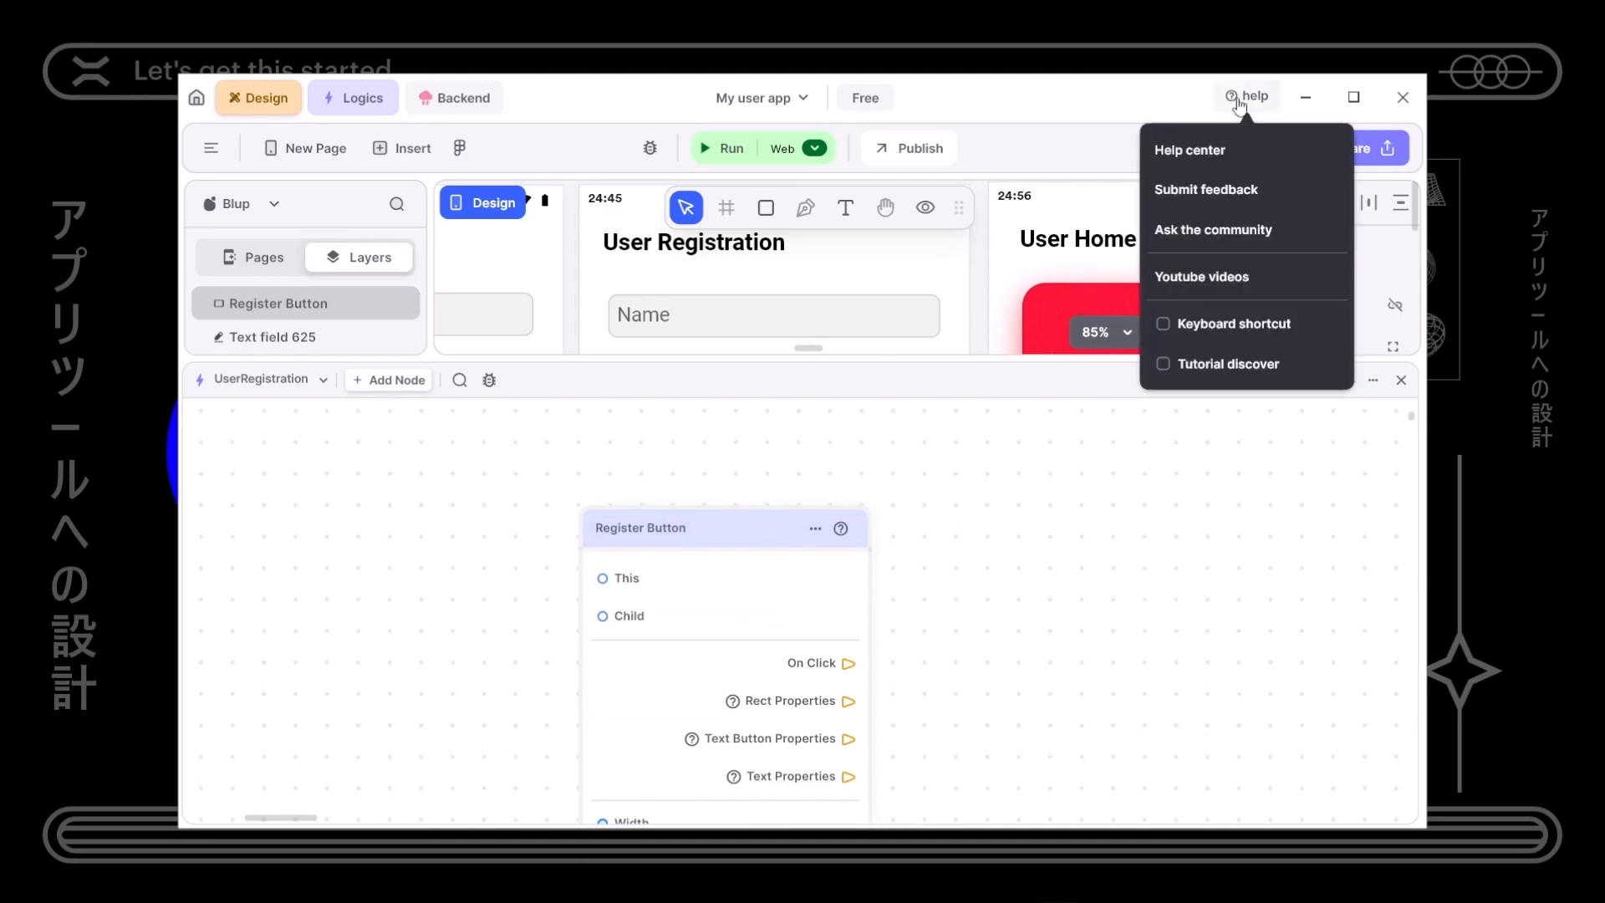
click(1225, 334)
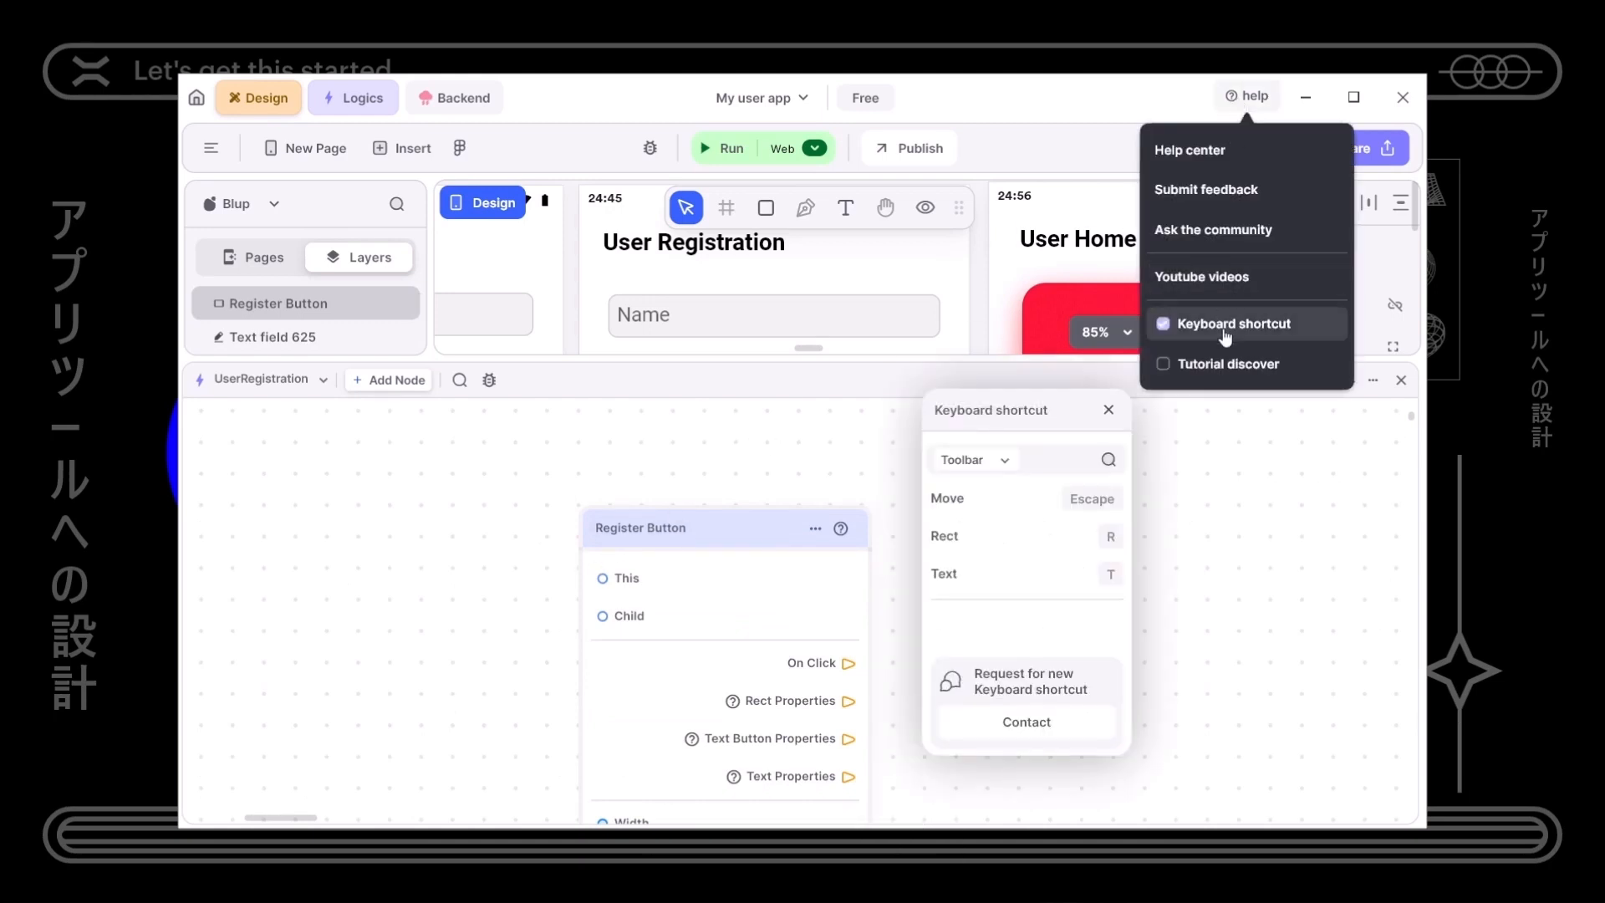
click(1226, 332)
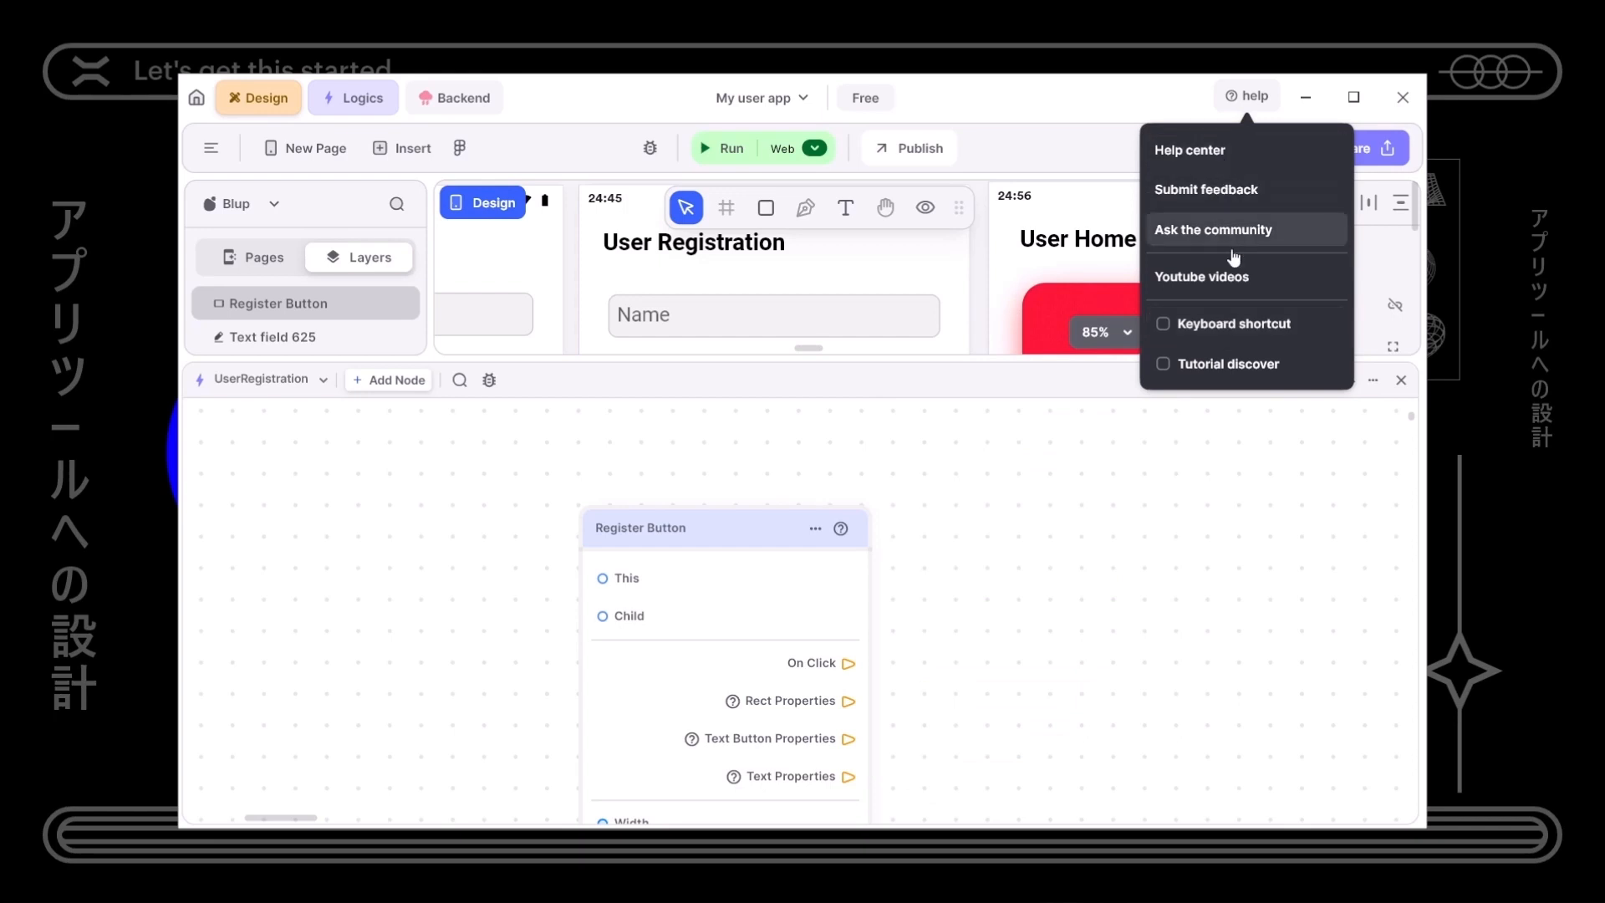
- Reposition the Register Button node and rebalance the design and logic areas
click(1121, 498)
mouse_move(739, 555)
mouse_down()
mouse_move(762, 266)
mouse_move(762, 549)
mouse_up()
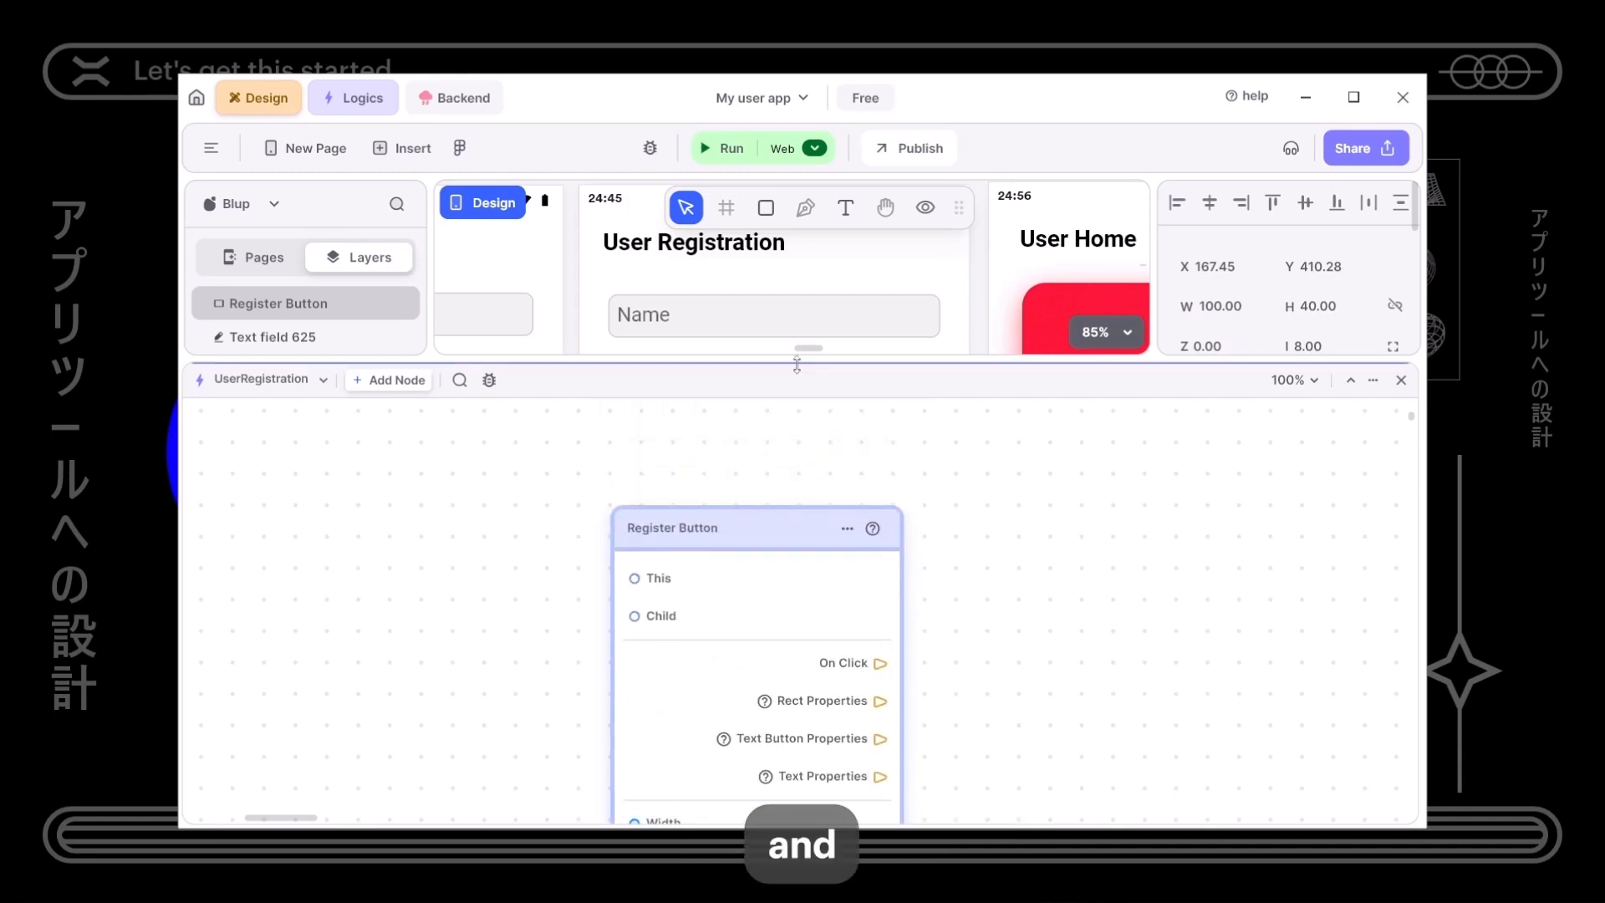
drag(797, 365, 842, 384)
scroll(910, 659, down, 8)
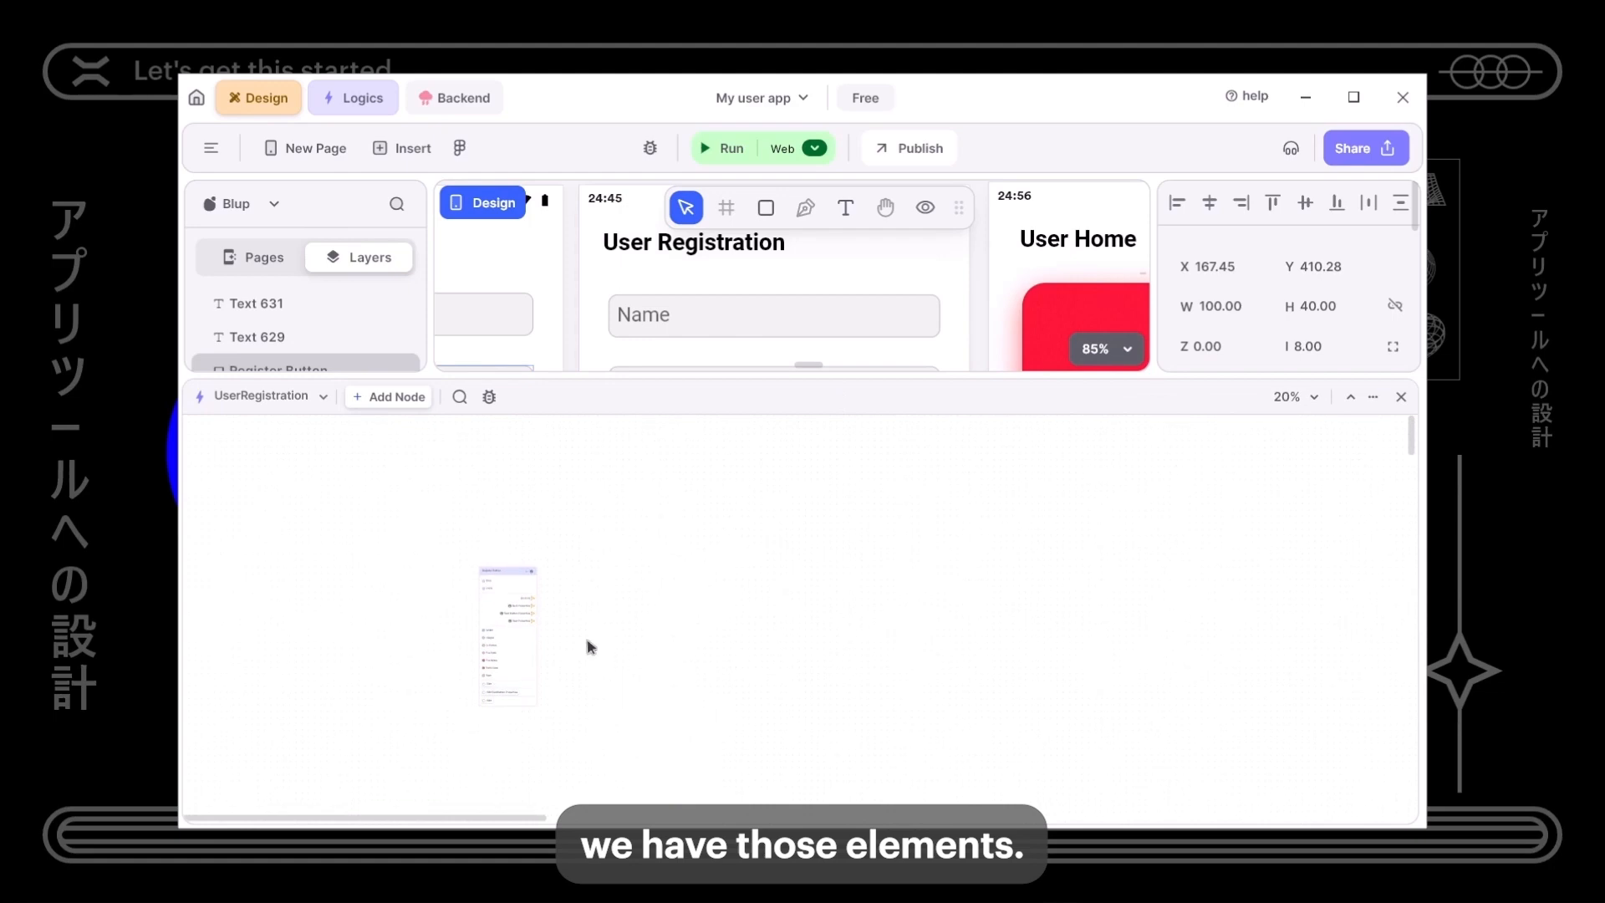
drag(511, 621, 819, 739)
scroll(1032, 569, down, 3)
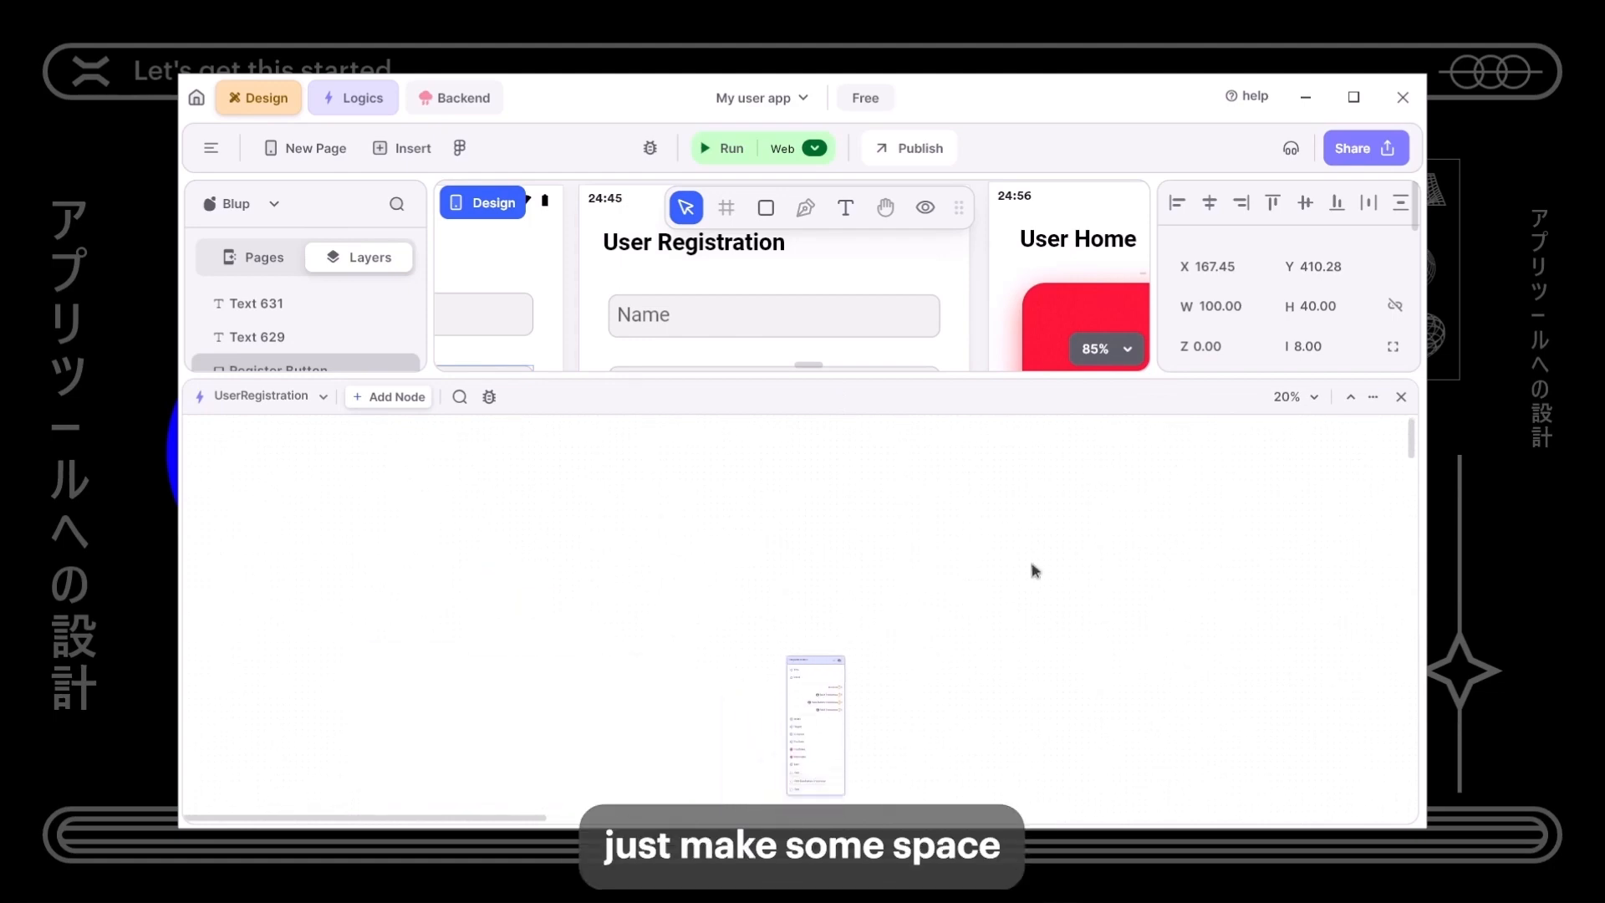
drag(817, 579, 792, 705)
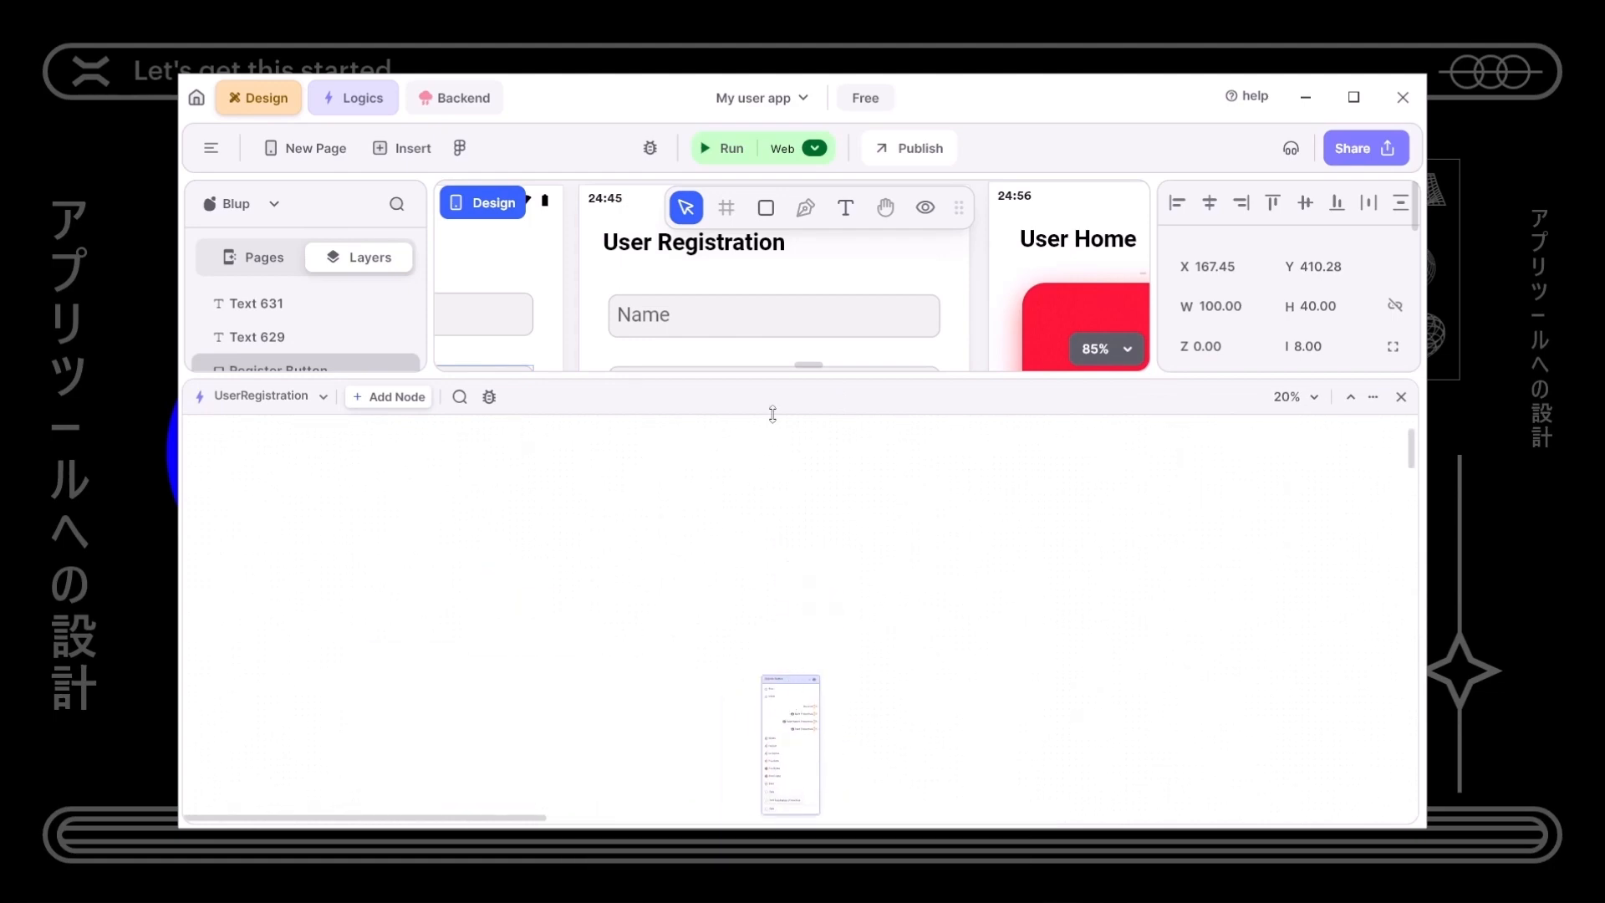
drag(772, 414, 794, 585)
- Add logic nodes for the Name and Email text fields, placed side by side
click(799, 326)
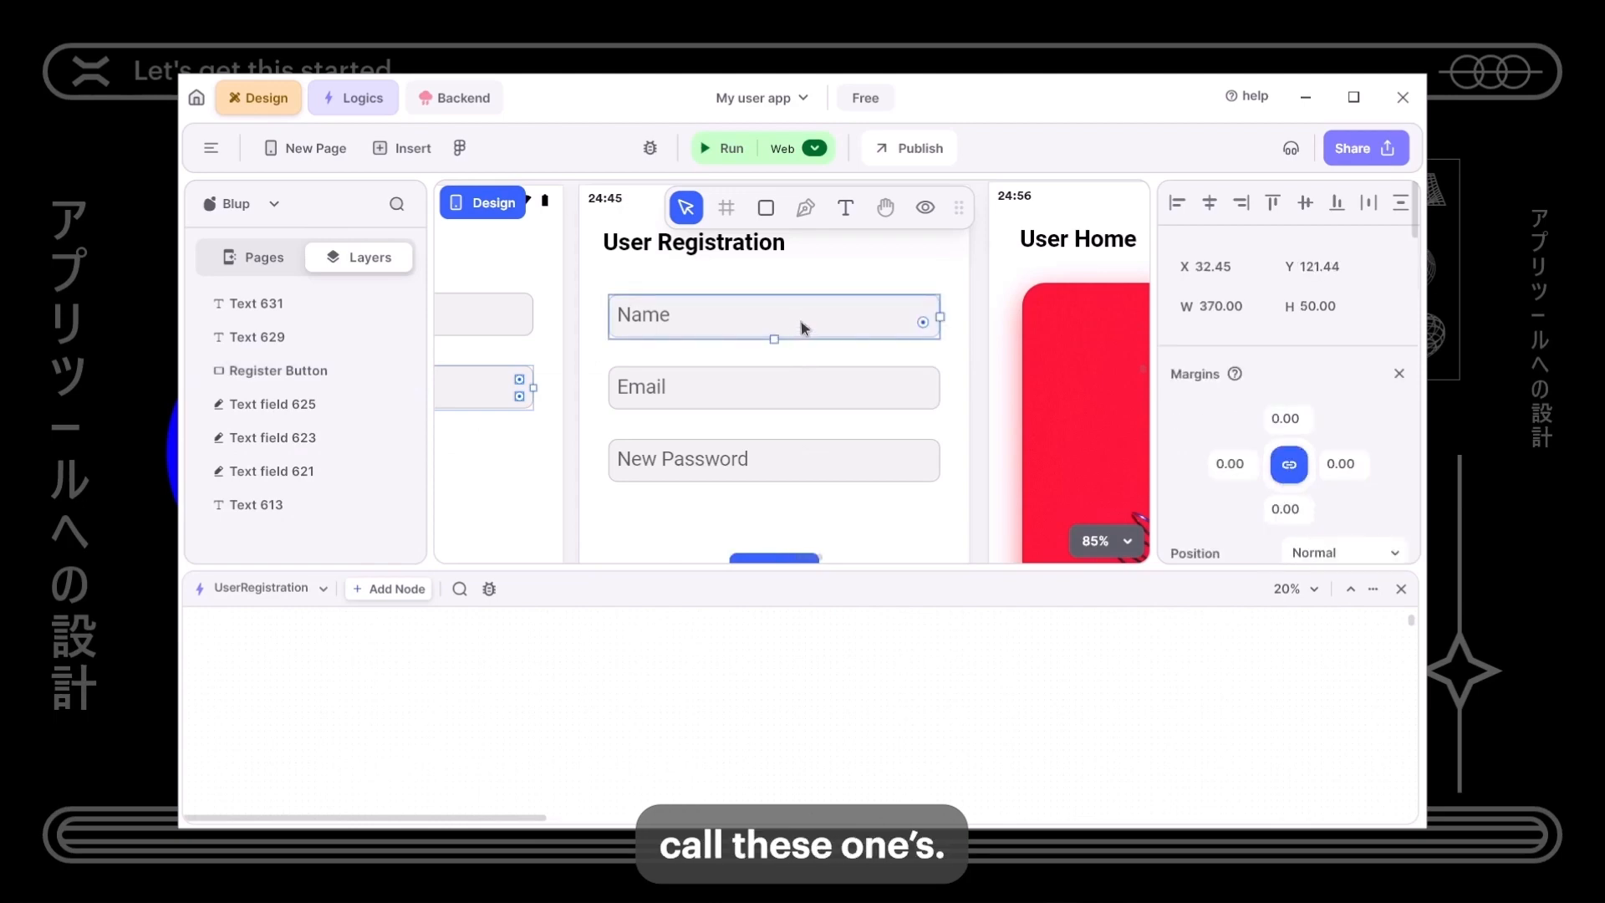
right_click(801, 456)
click(877, 358)
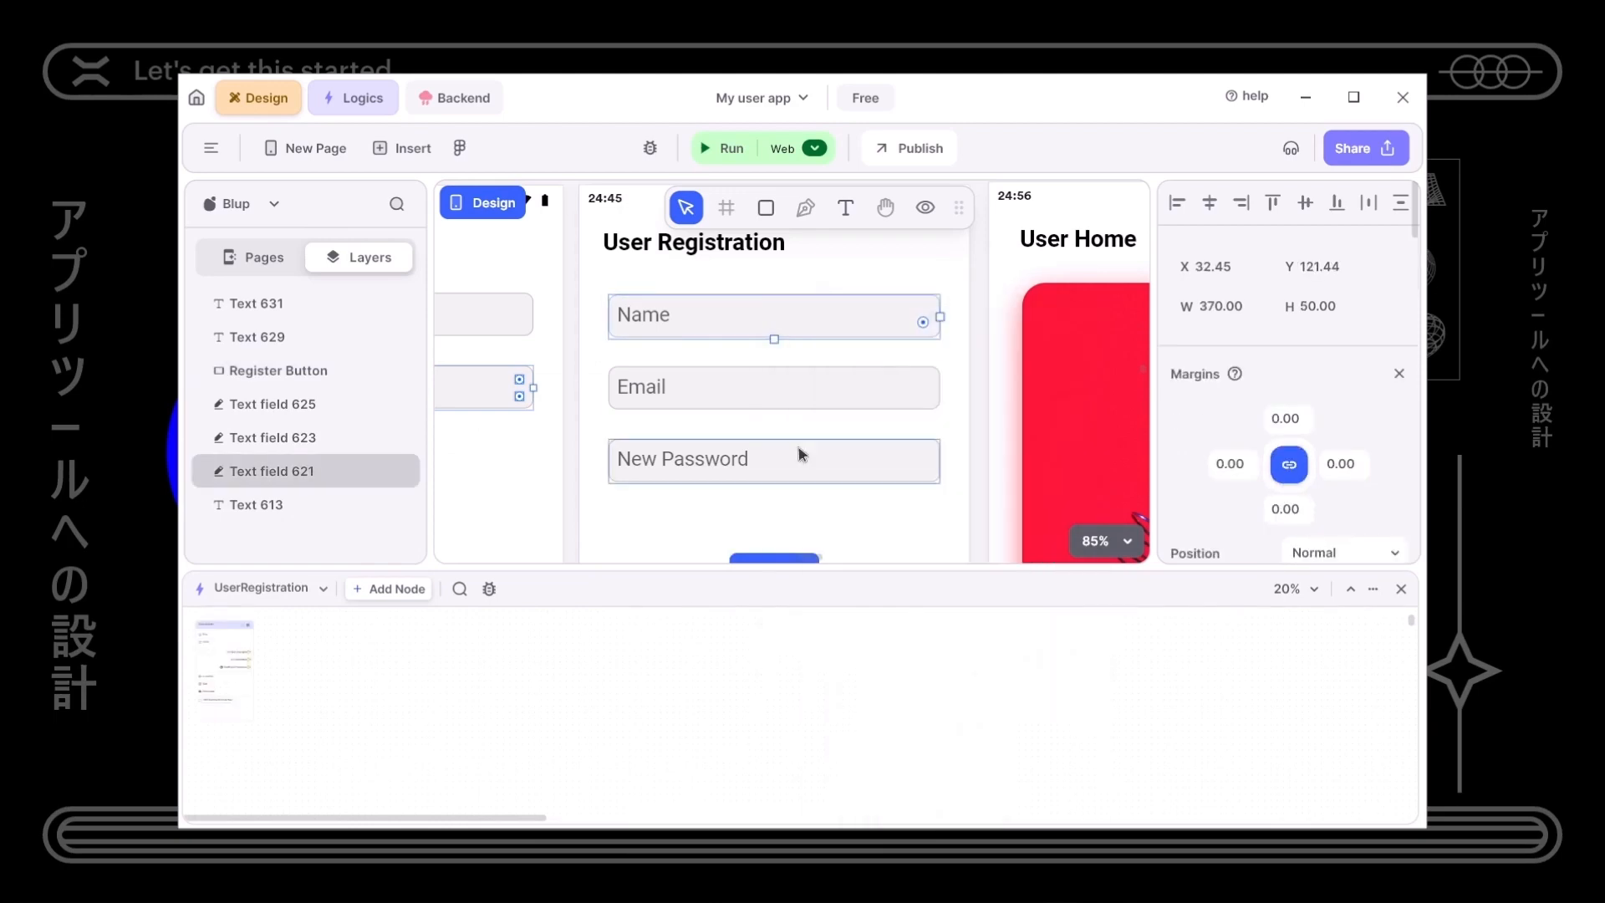
click(799, 387)
right_click(805, 368)
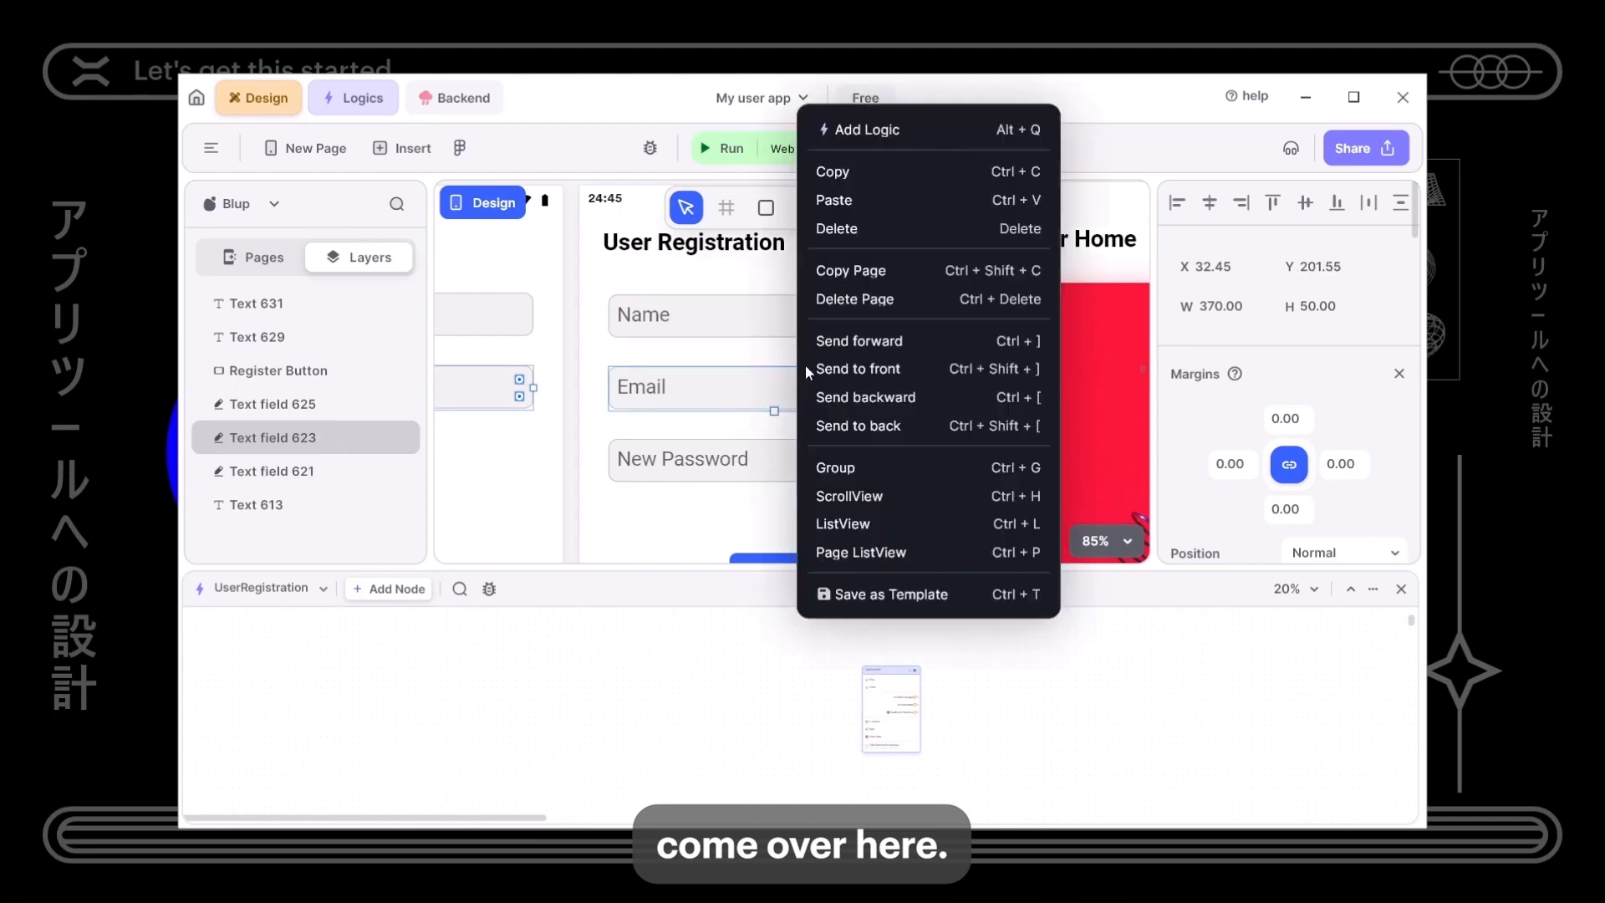
click(881, 132)
drag(699, 685, 970, 696)
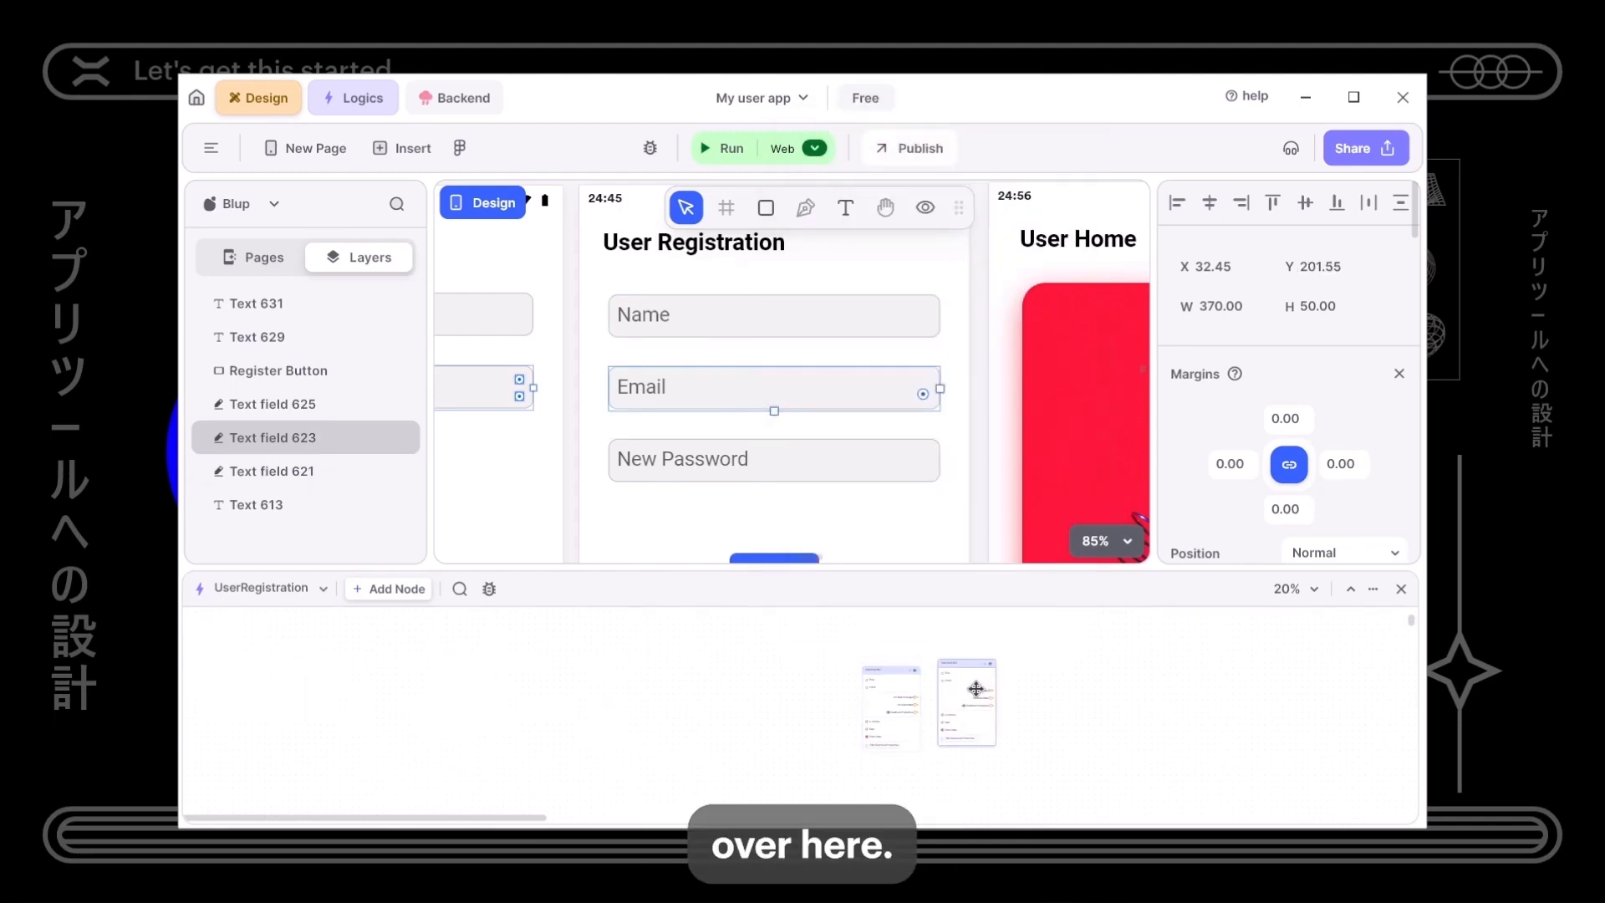
- Add a New Password field logic node beside the others, then open the Backend sheets
click(778, 457)
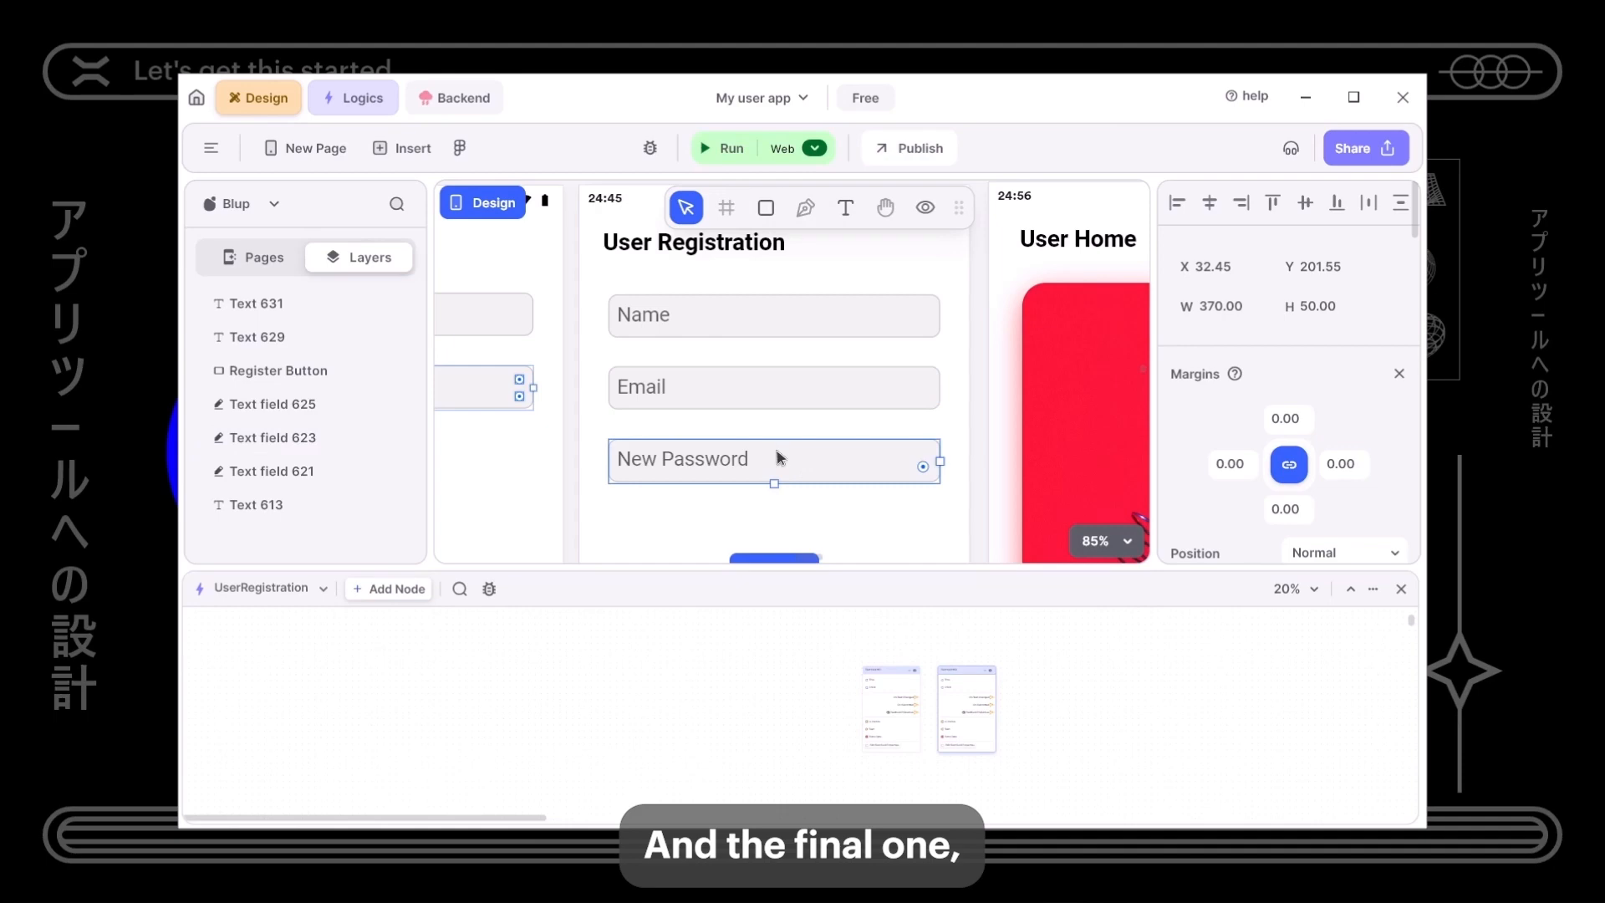
right_click(814, 251)
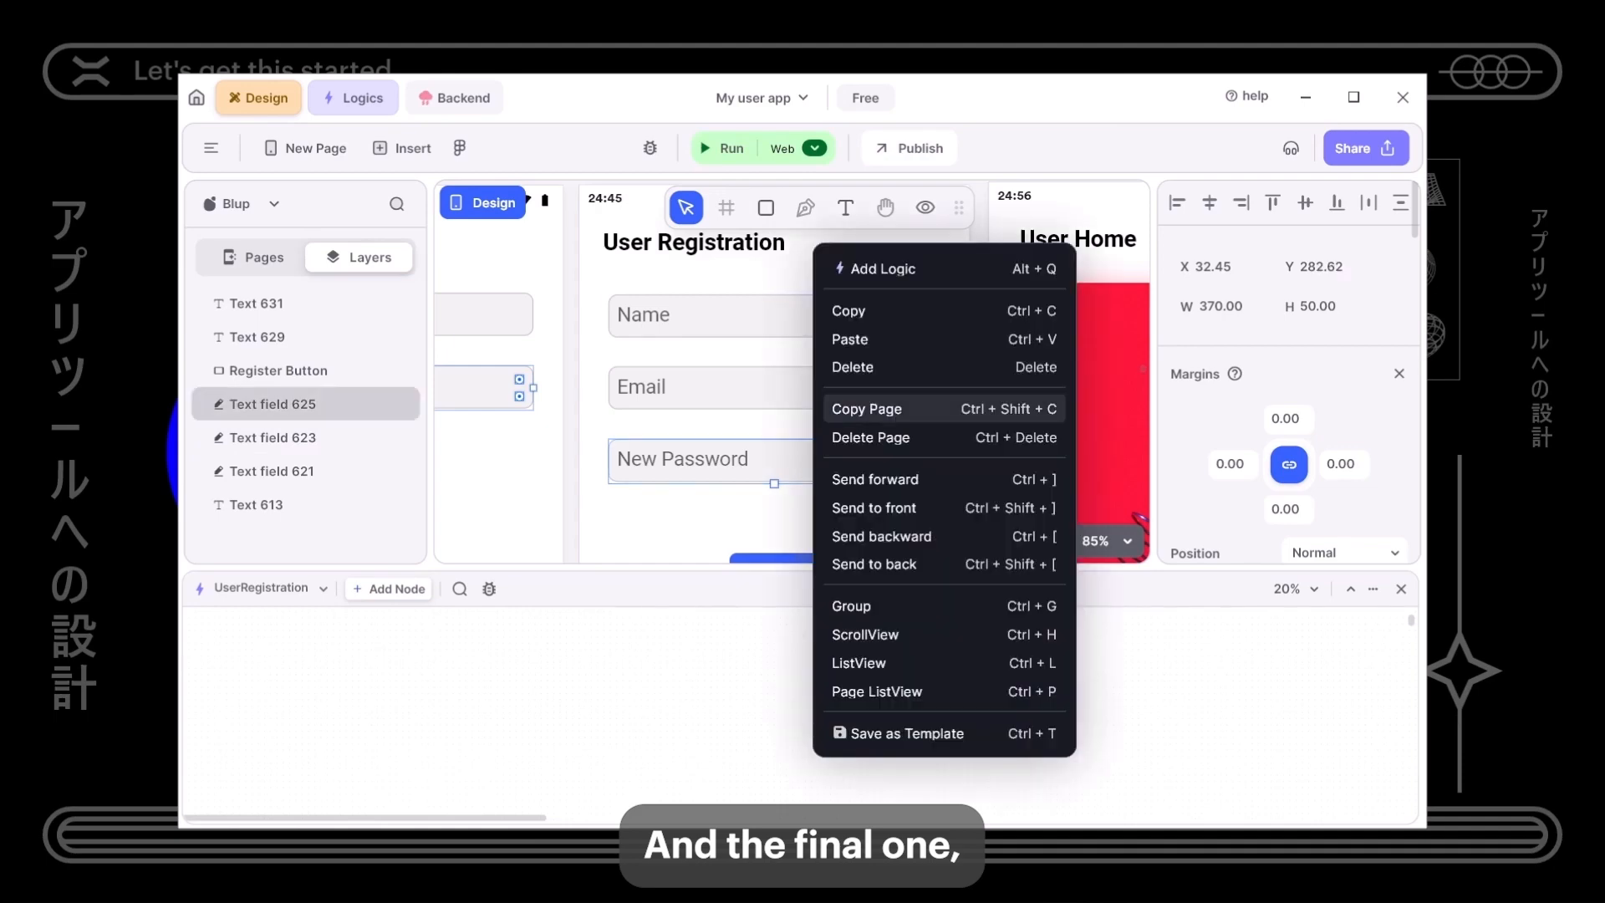
click(875, 268)
drag(238, 660, 1059, 708)
drag(877, 571, 907, 582)
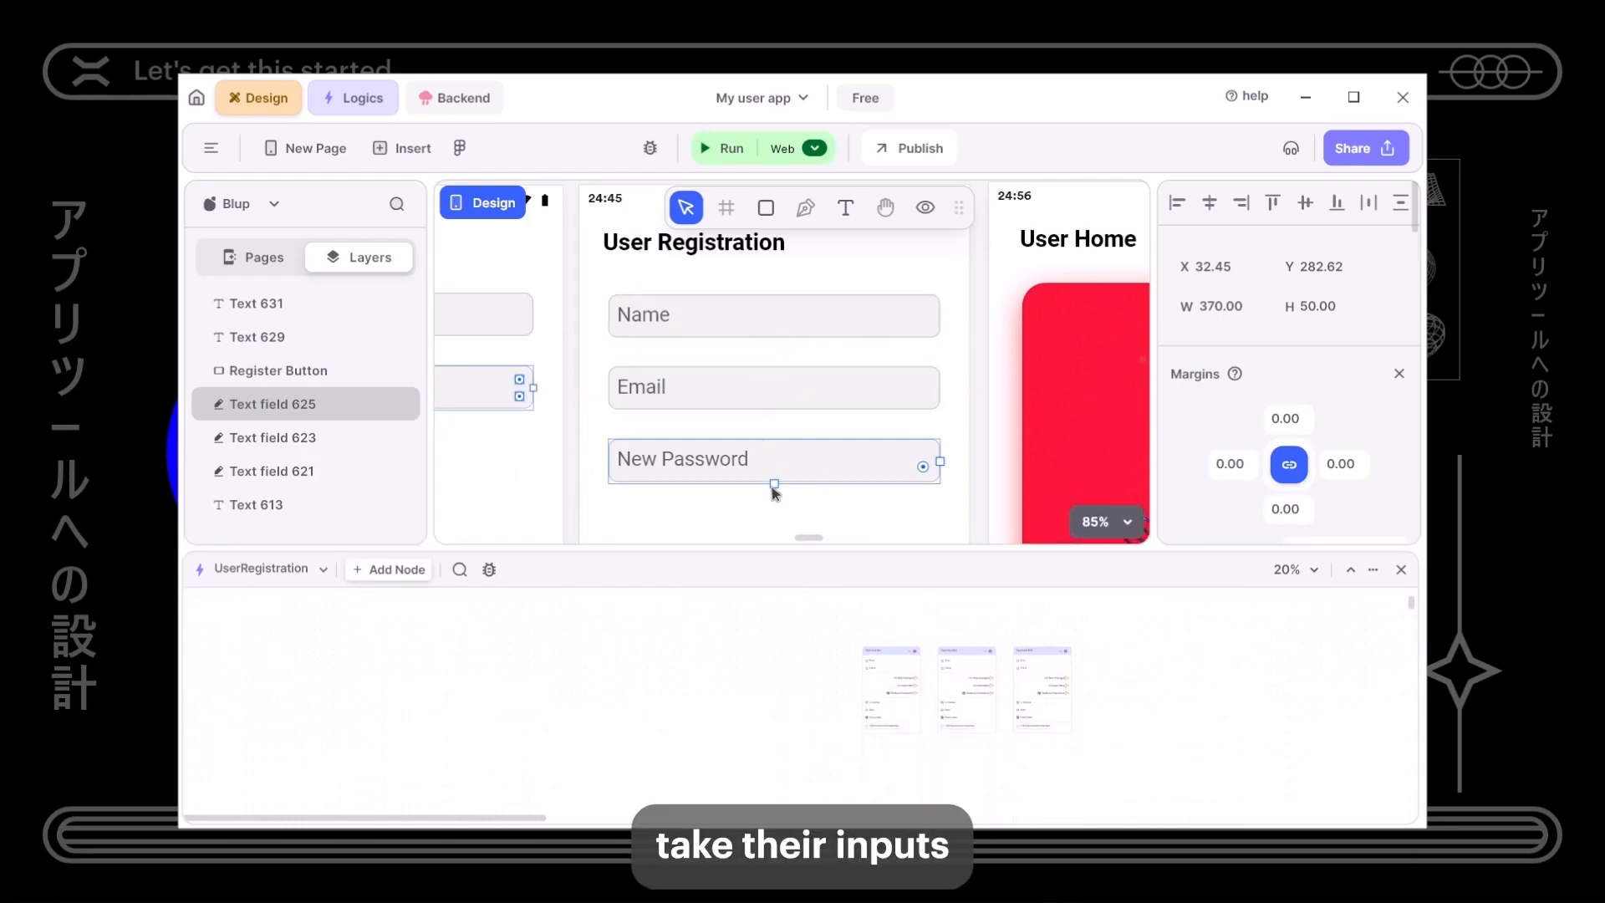
click(461, 100)
drag(584, 538, 606, 285)
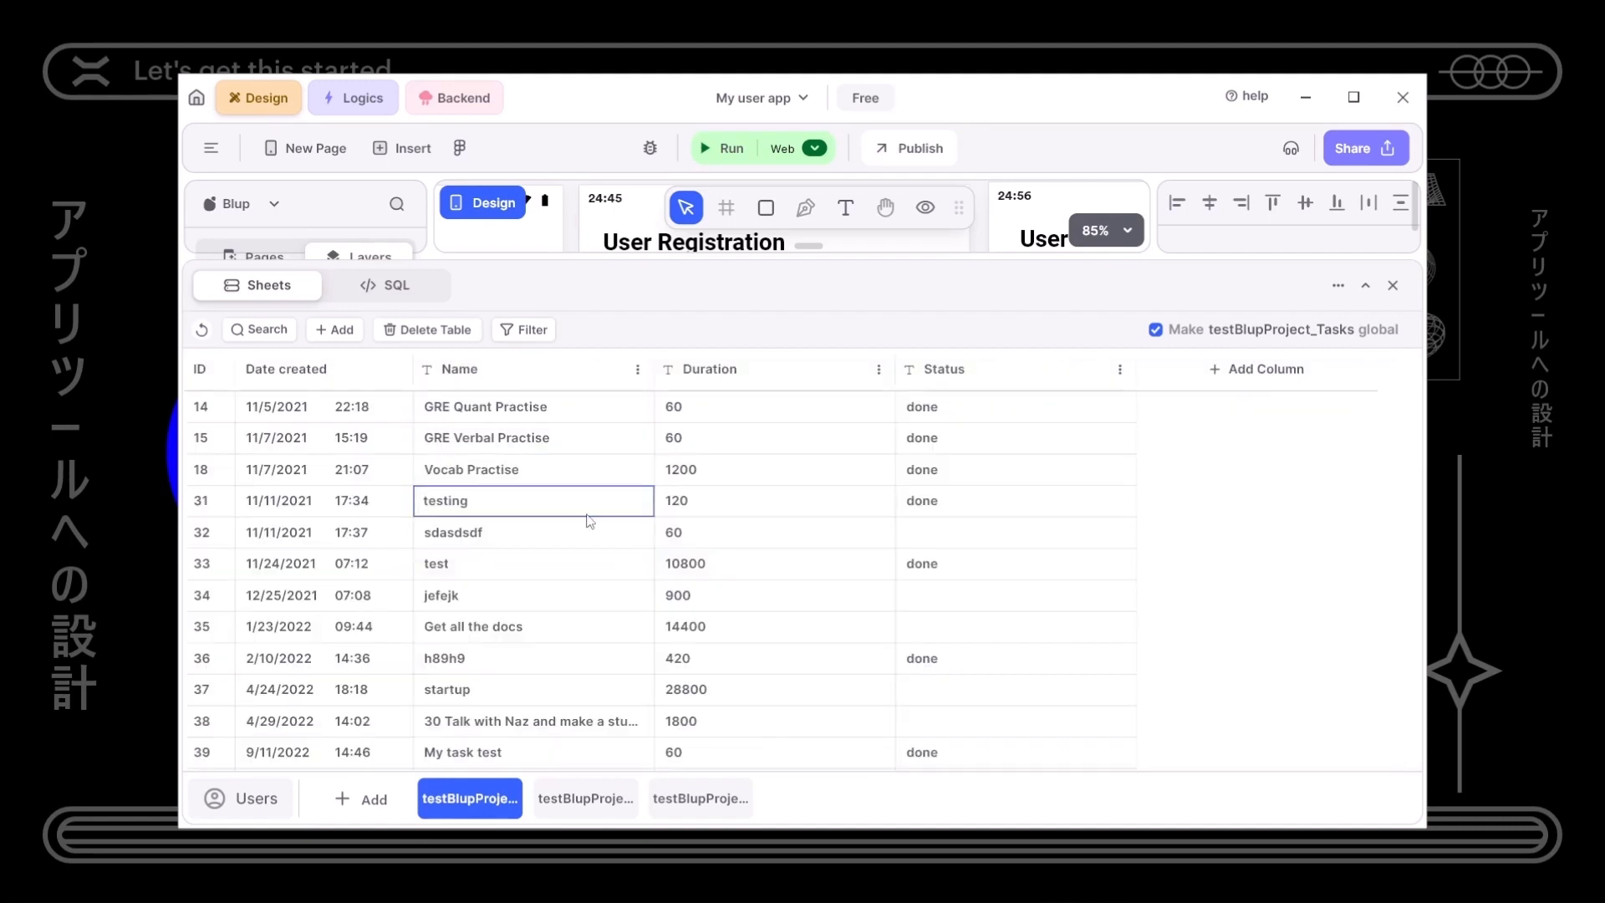
- Browse the backend tables, including testBlupProject_Tasks, cd_post and testBlupProject_aaa
click(585, 800)
click(684, 804)
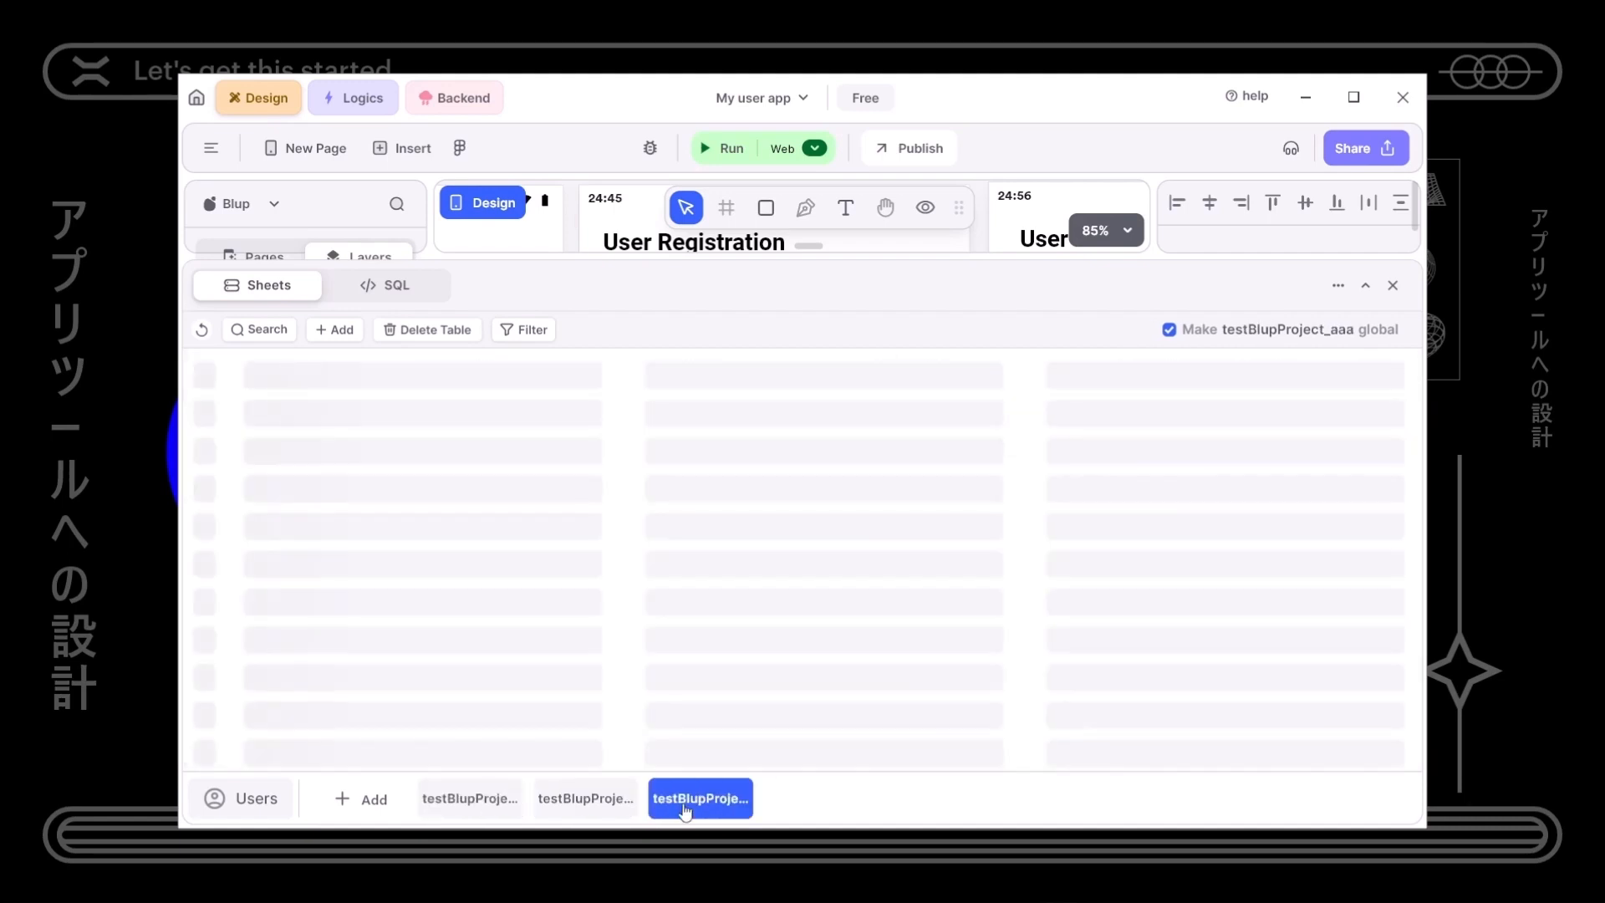
click(588, 803)
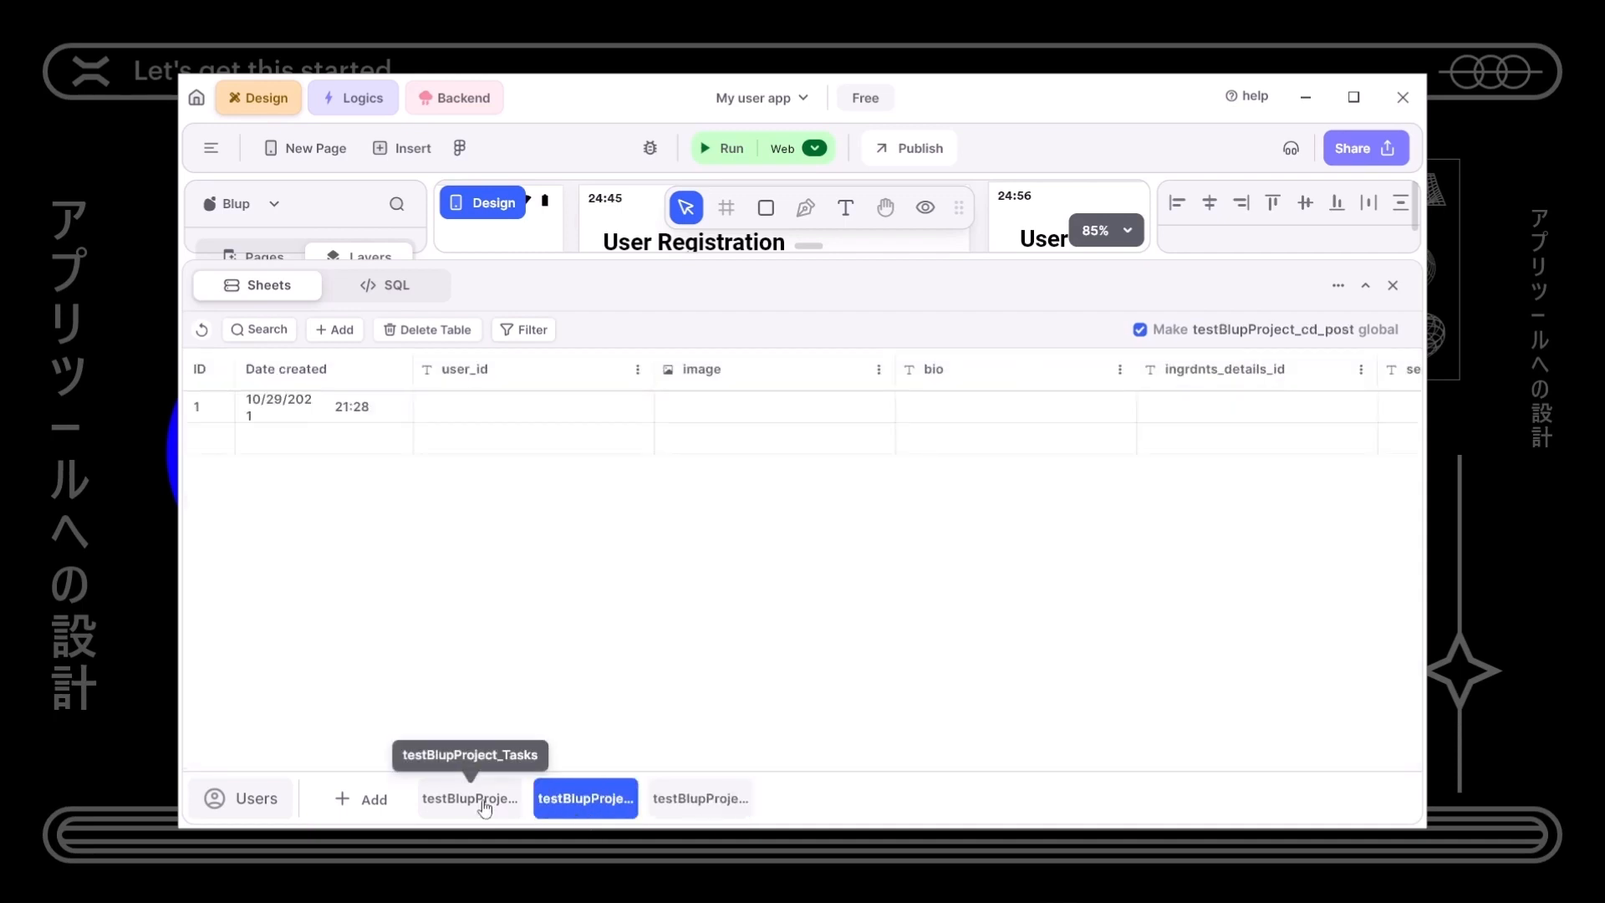
click(485, 804)
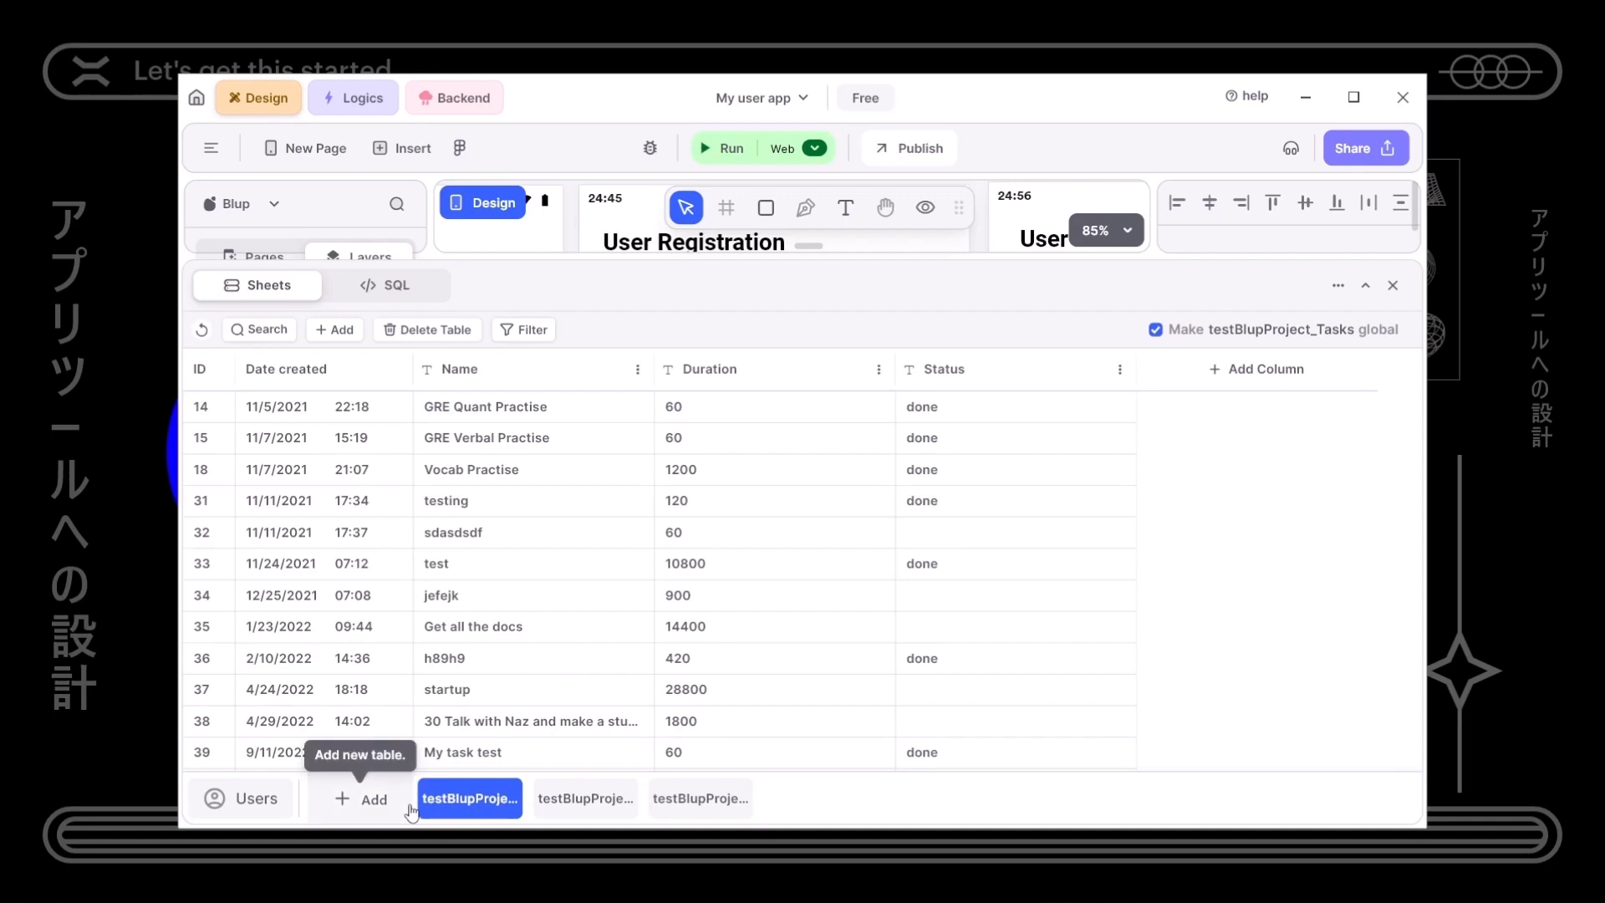
click(558, 801)
click(650, 804)
click(585, 802)
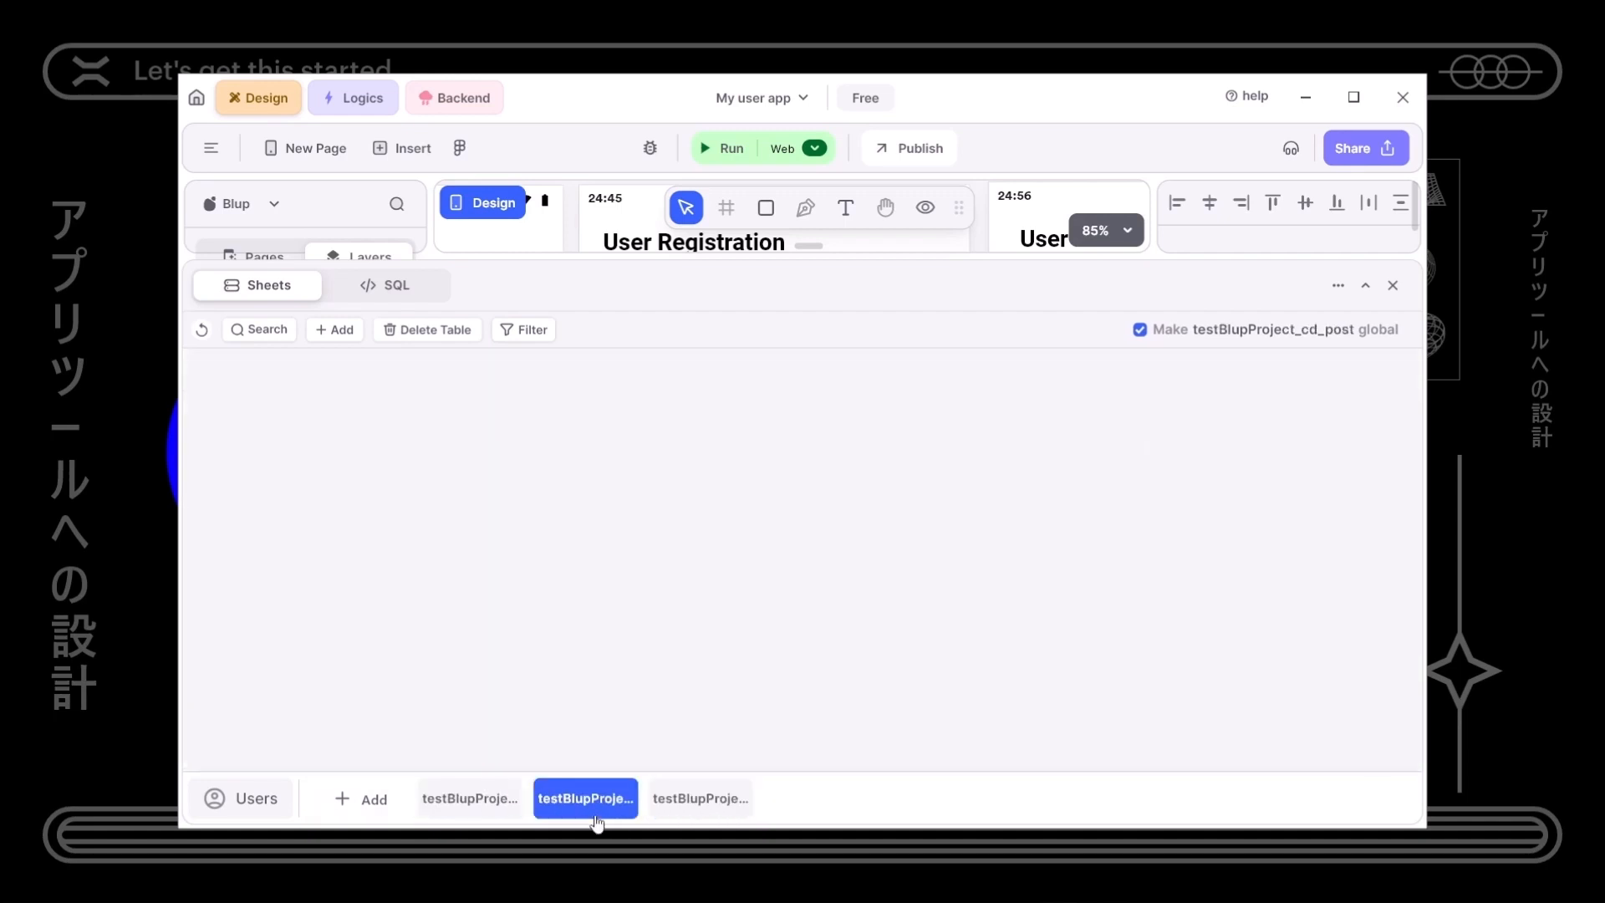
click(477, 804)
click(565, 804)
click(665, 804)
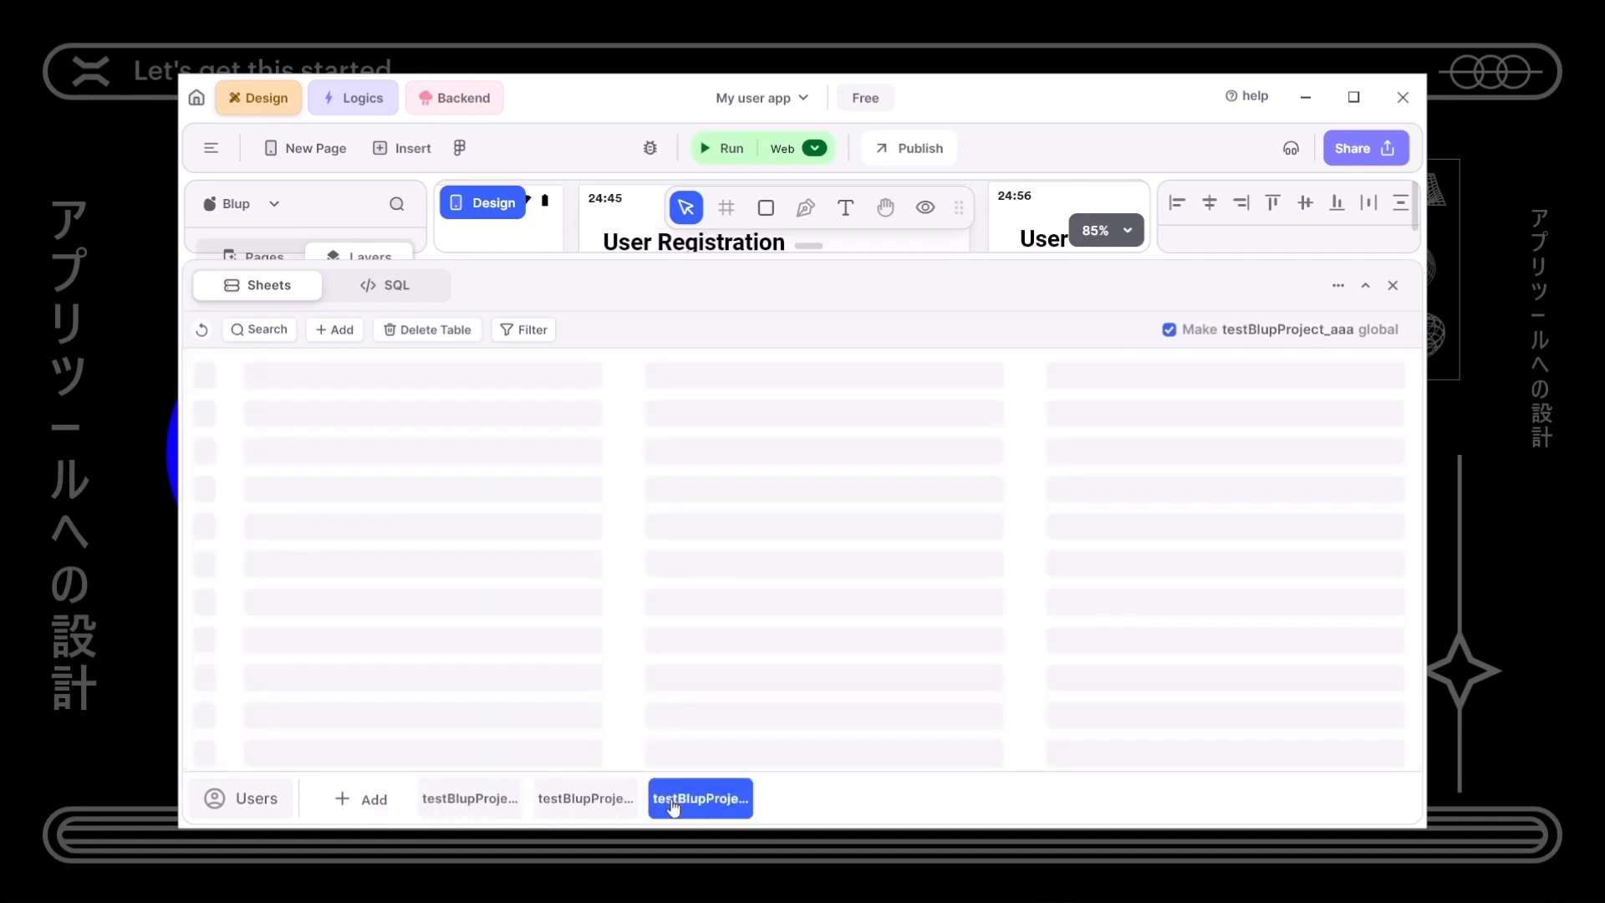
- Open the saved SQL queries list and view the add_user_registration query
click(386, 286)
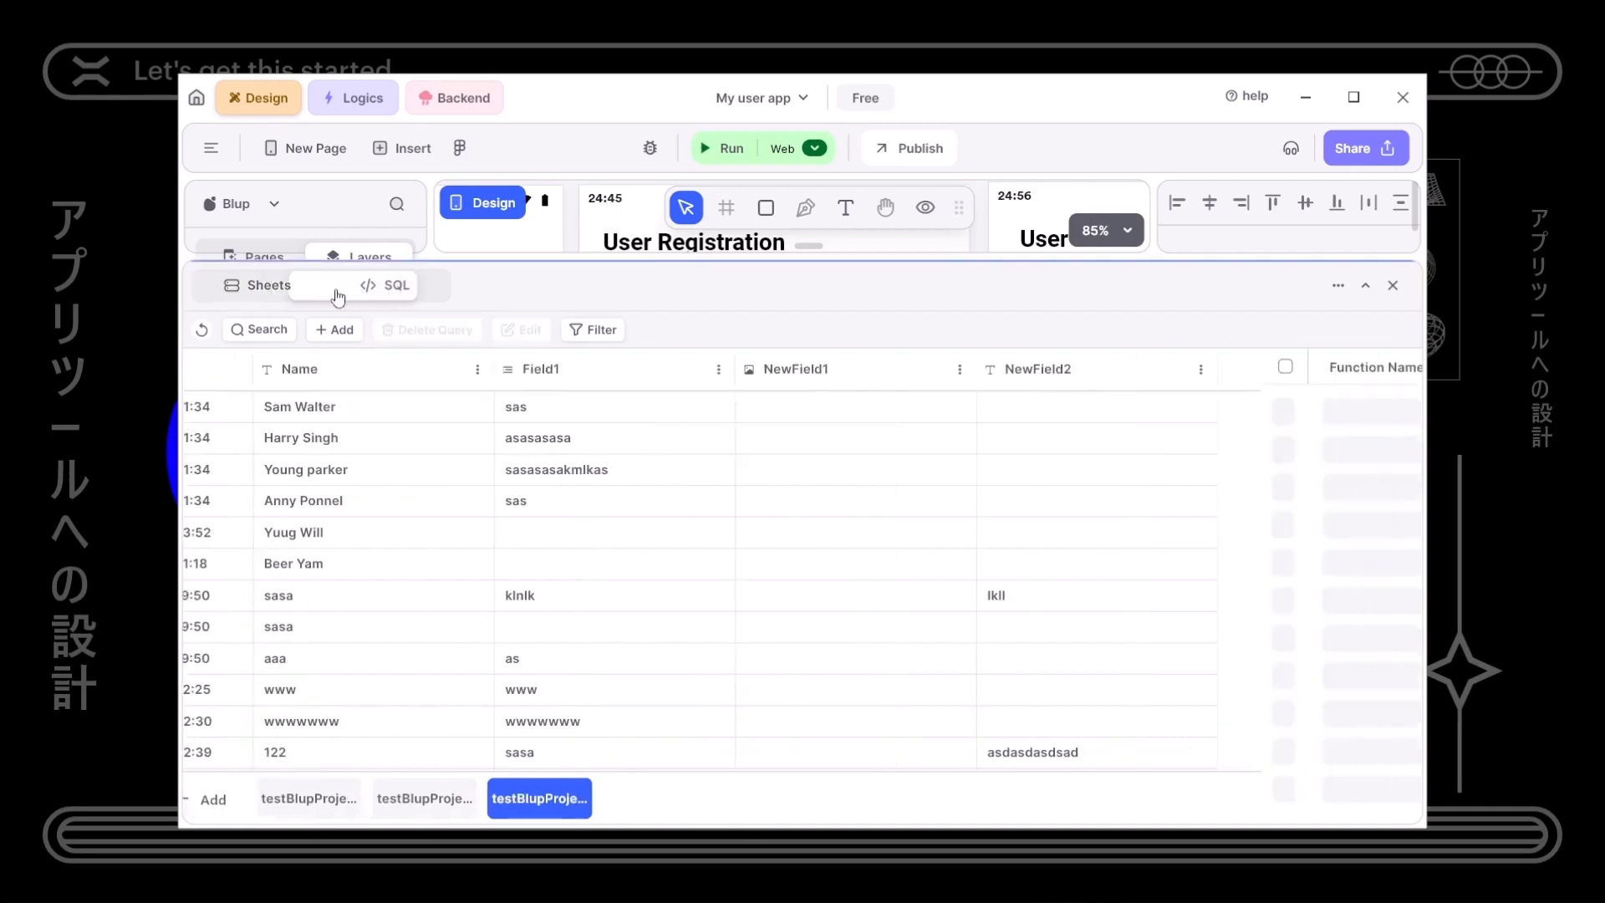
click(257, 298)
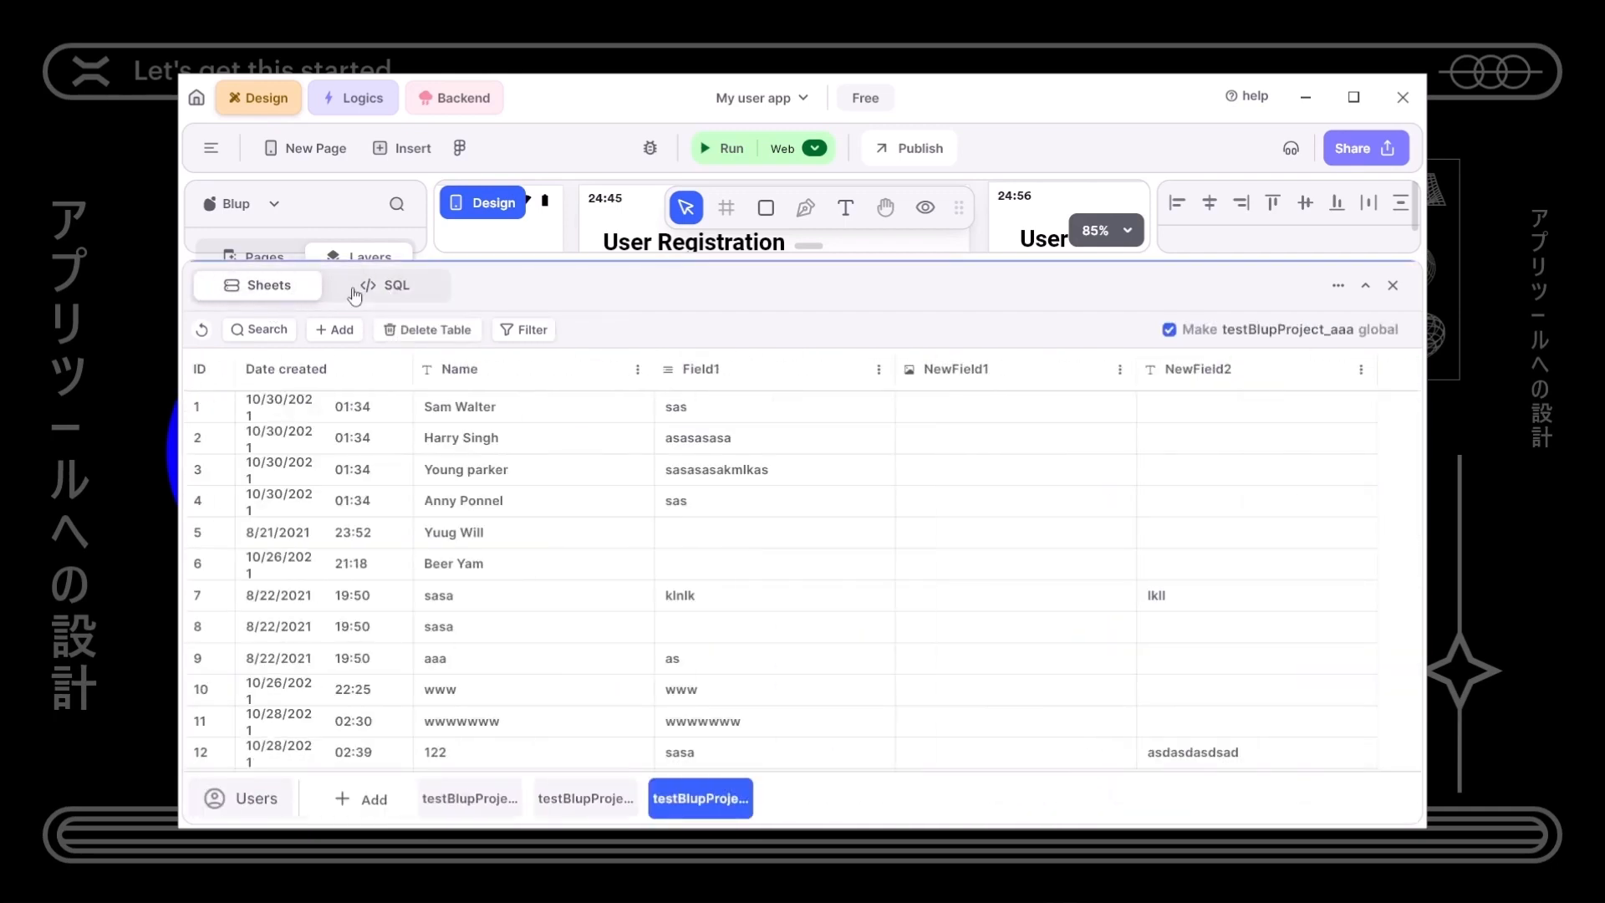
click(356, 293)
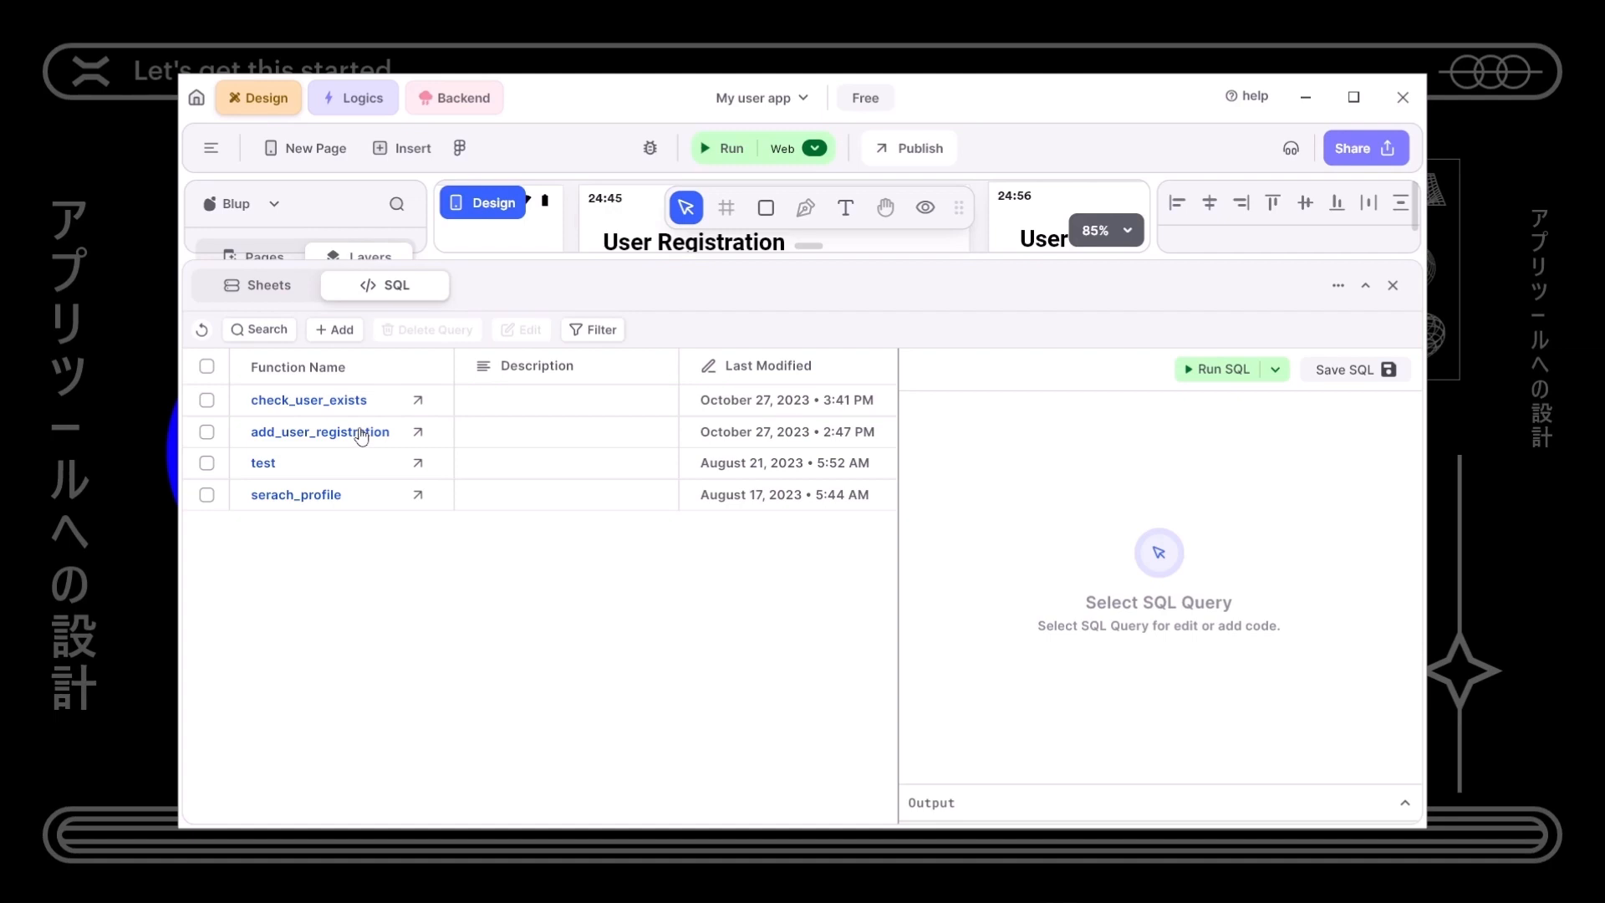
click(362, 434)
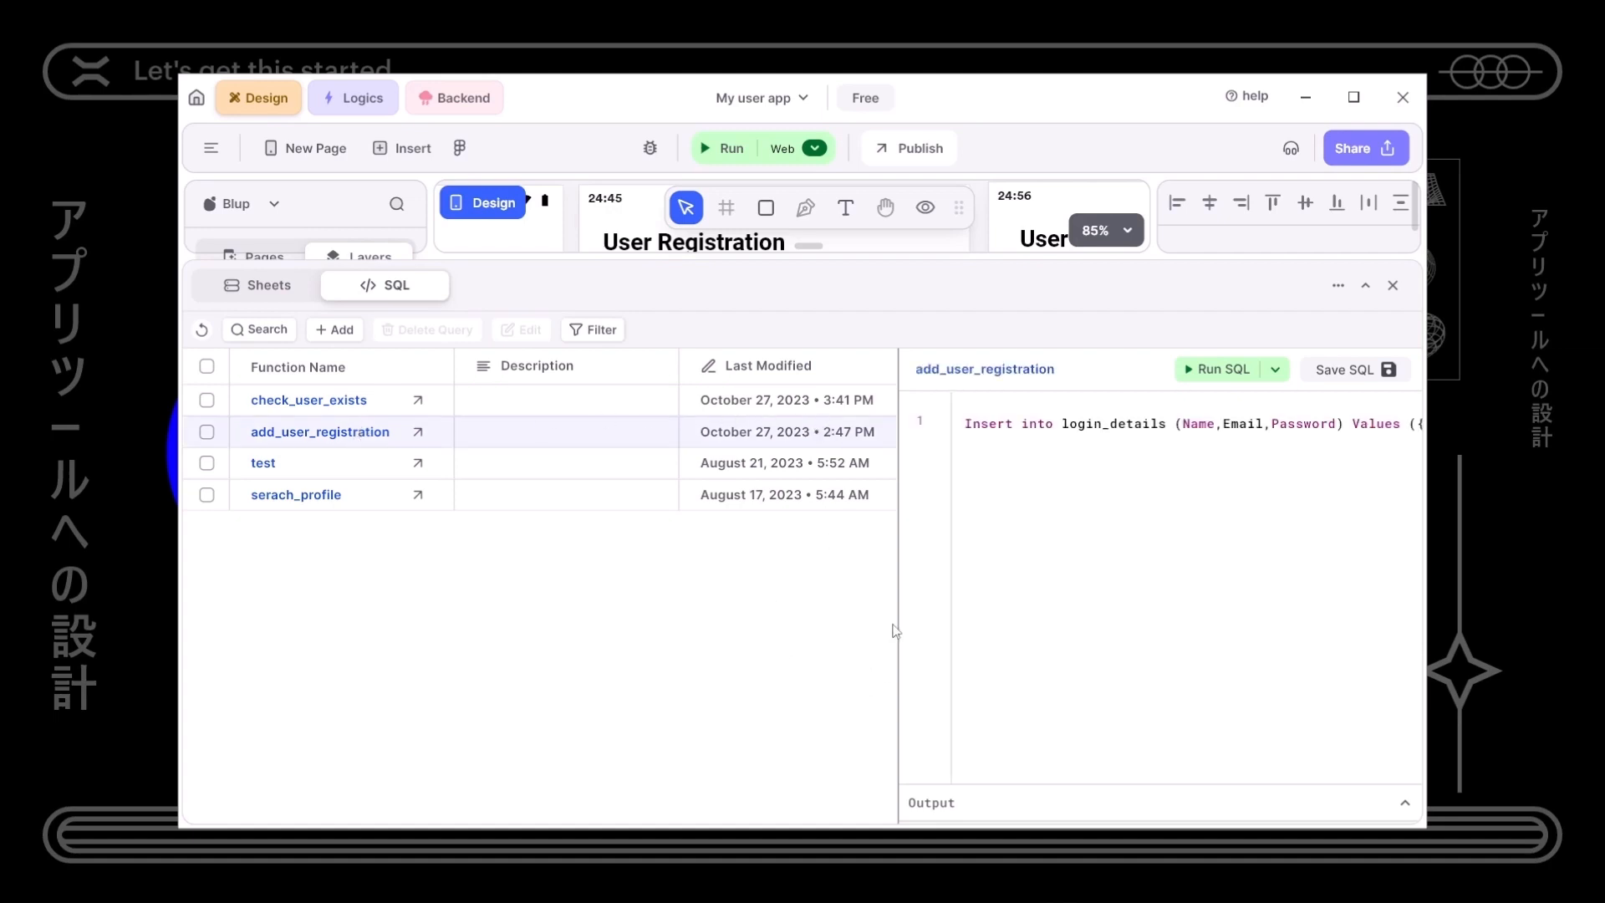
drag(896, 585, 862, 583)
- Delete the check_user_exists and add_user_registration queries and return to Sheets
click(208, 400)
click(207, 431)
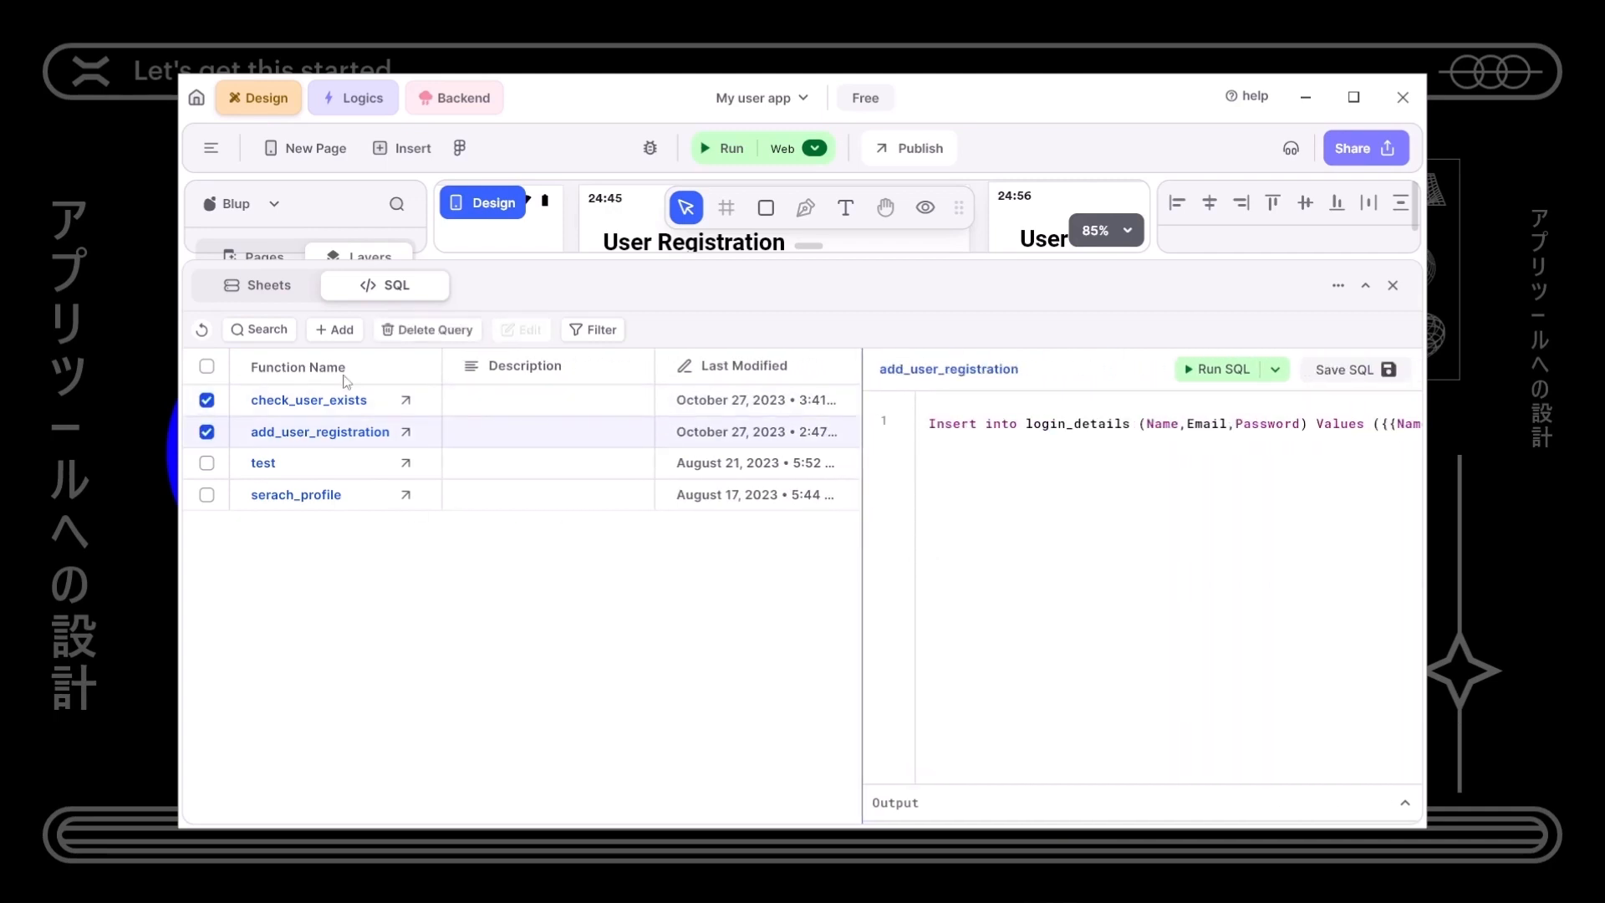
click(434, 332)
click(635, 530)
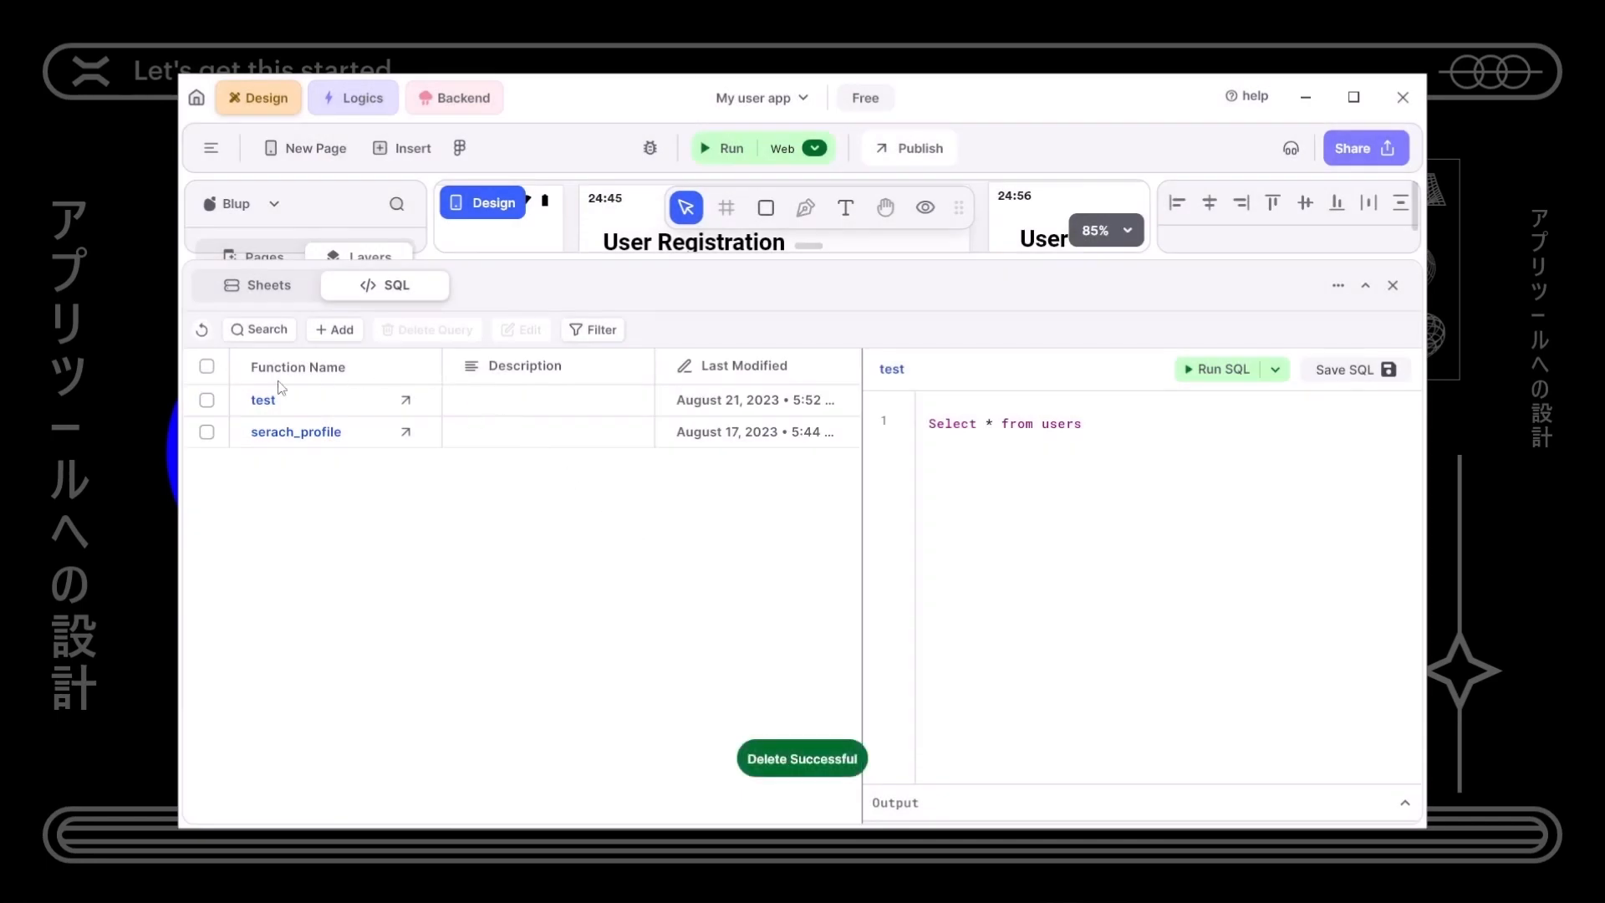
click(255, 286)
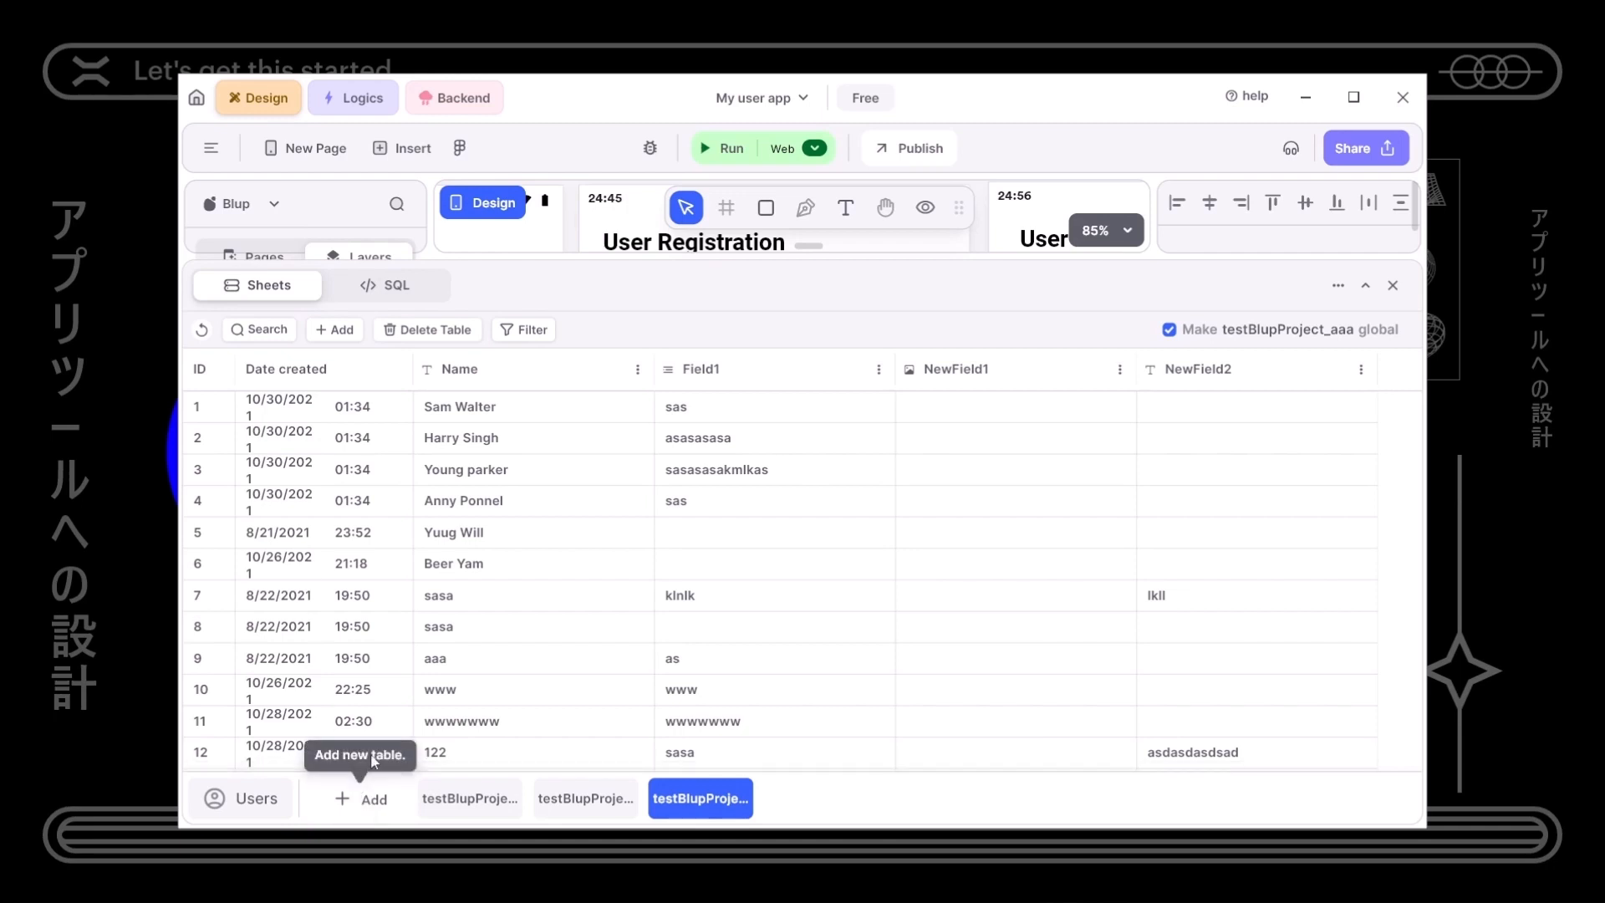
- Reopen the backend sheets and create the new table New_466_Table_873
click(1393, 285)
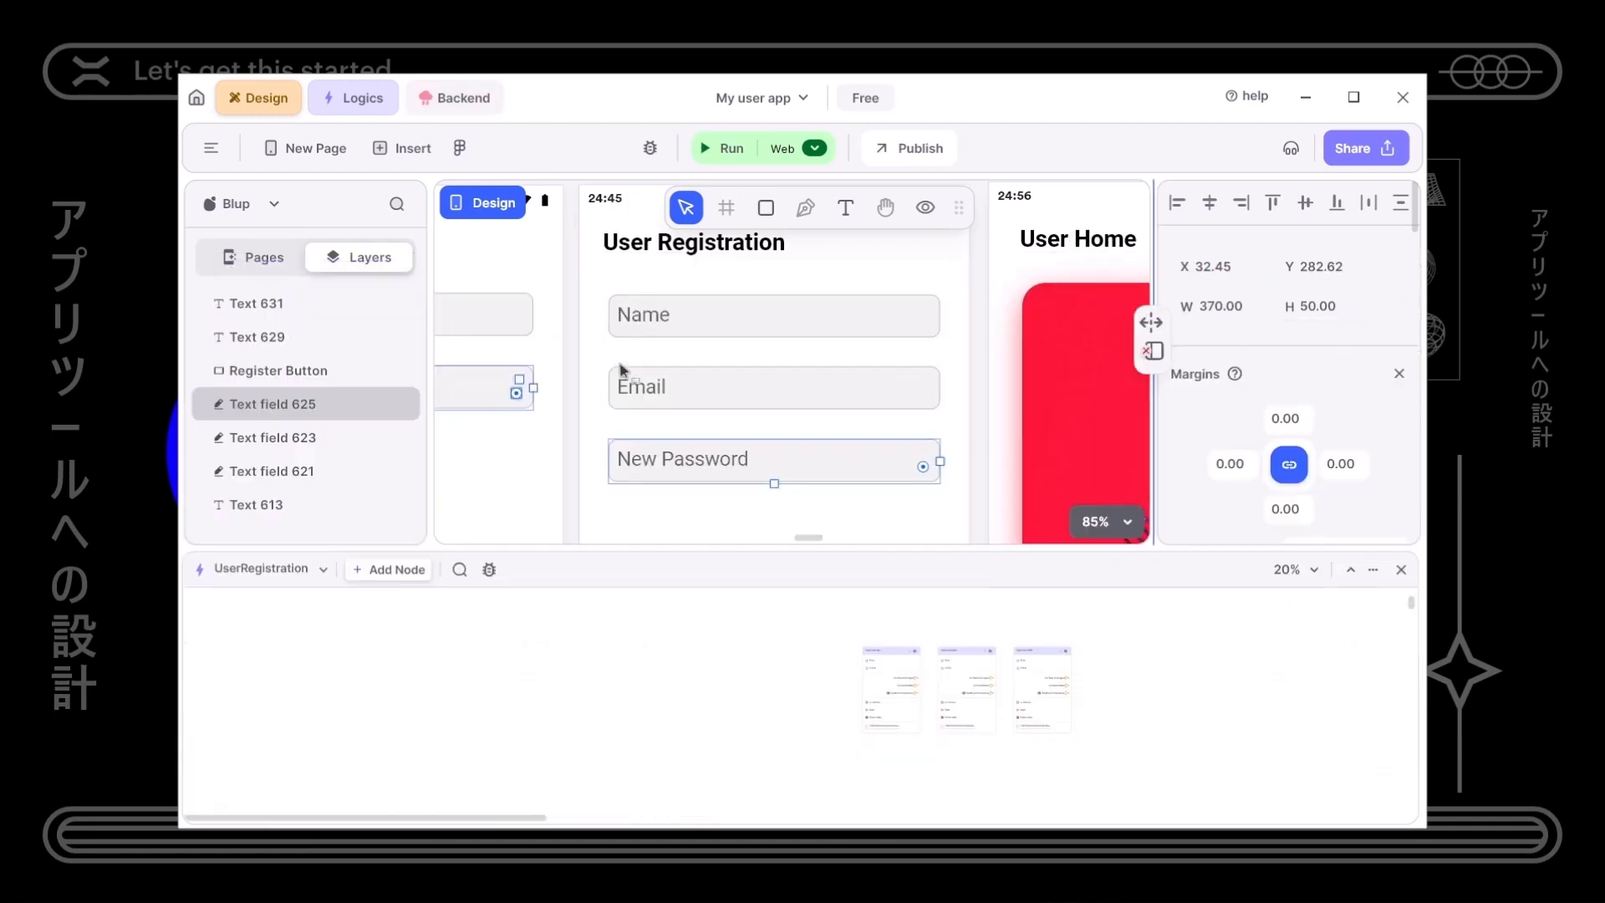
click(464, 98)
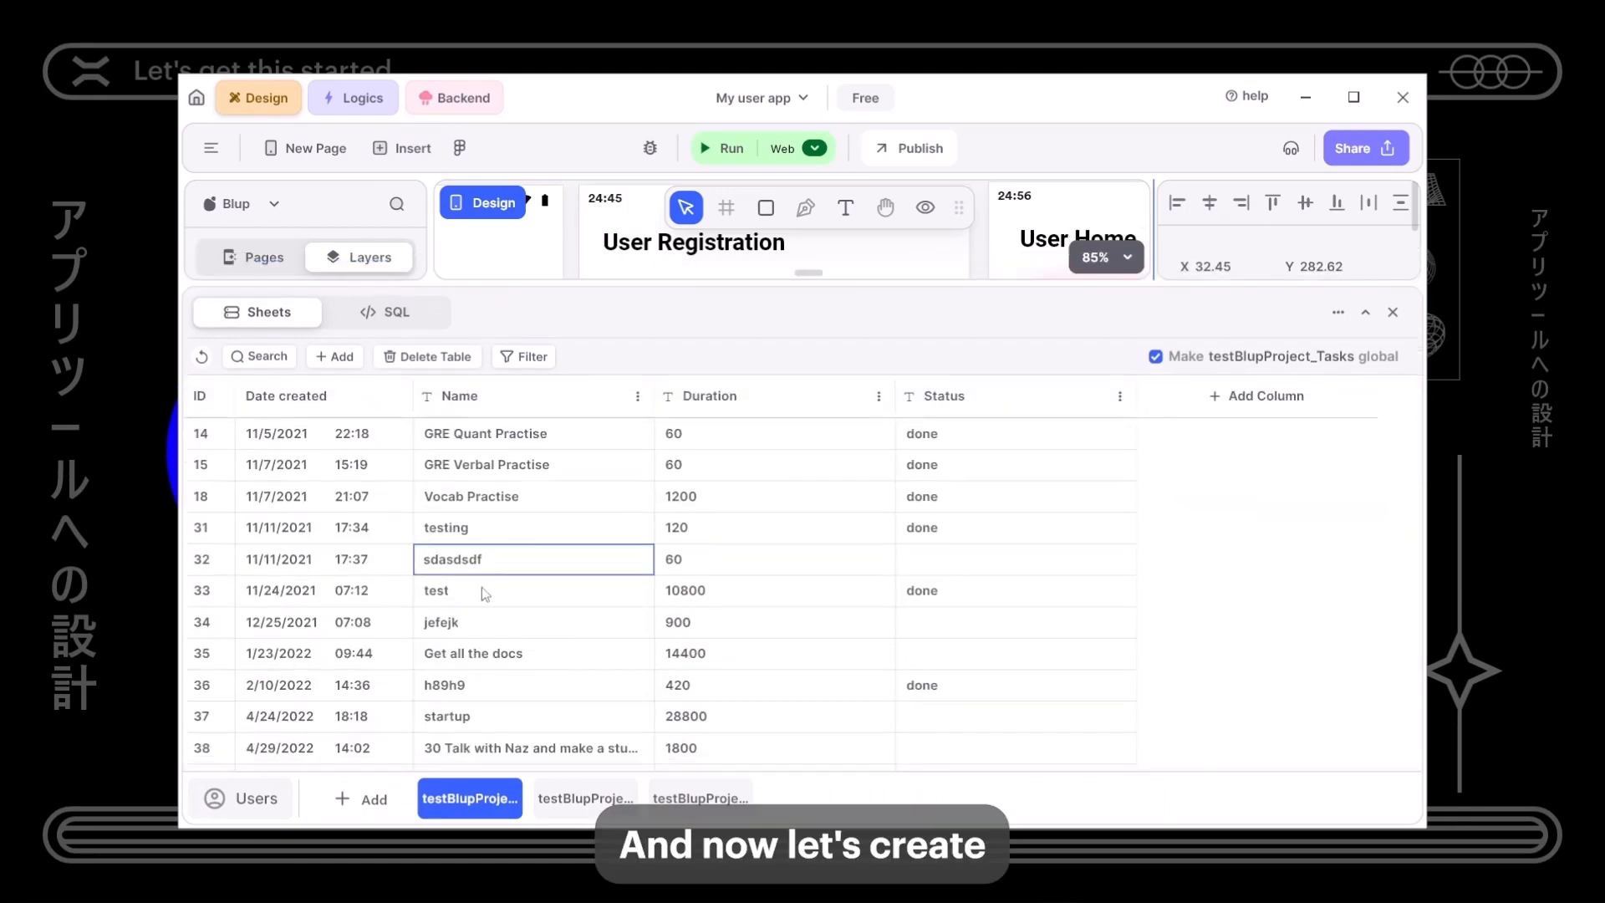
click(360, 800)
click(567, 653)
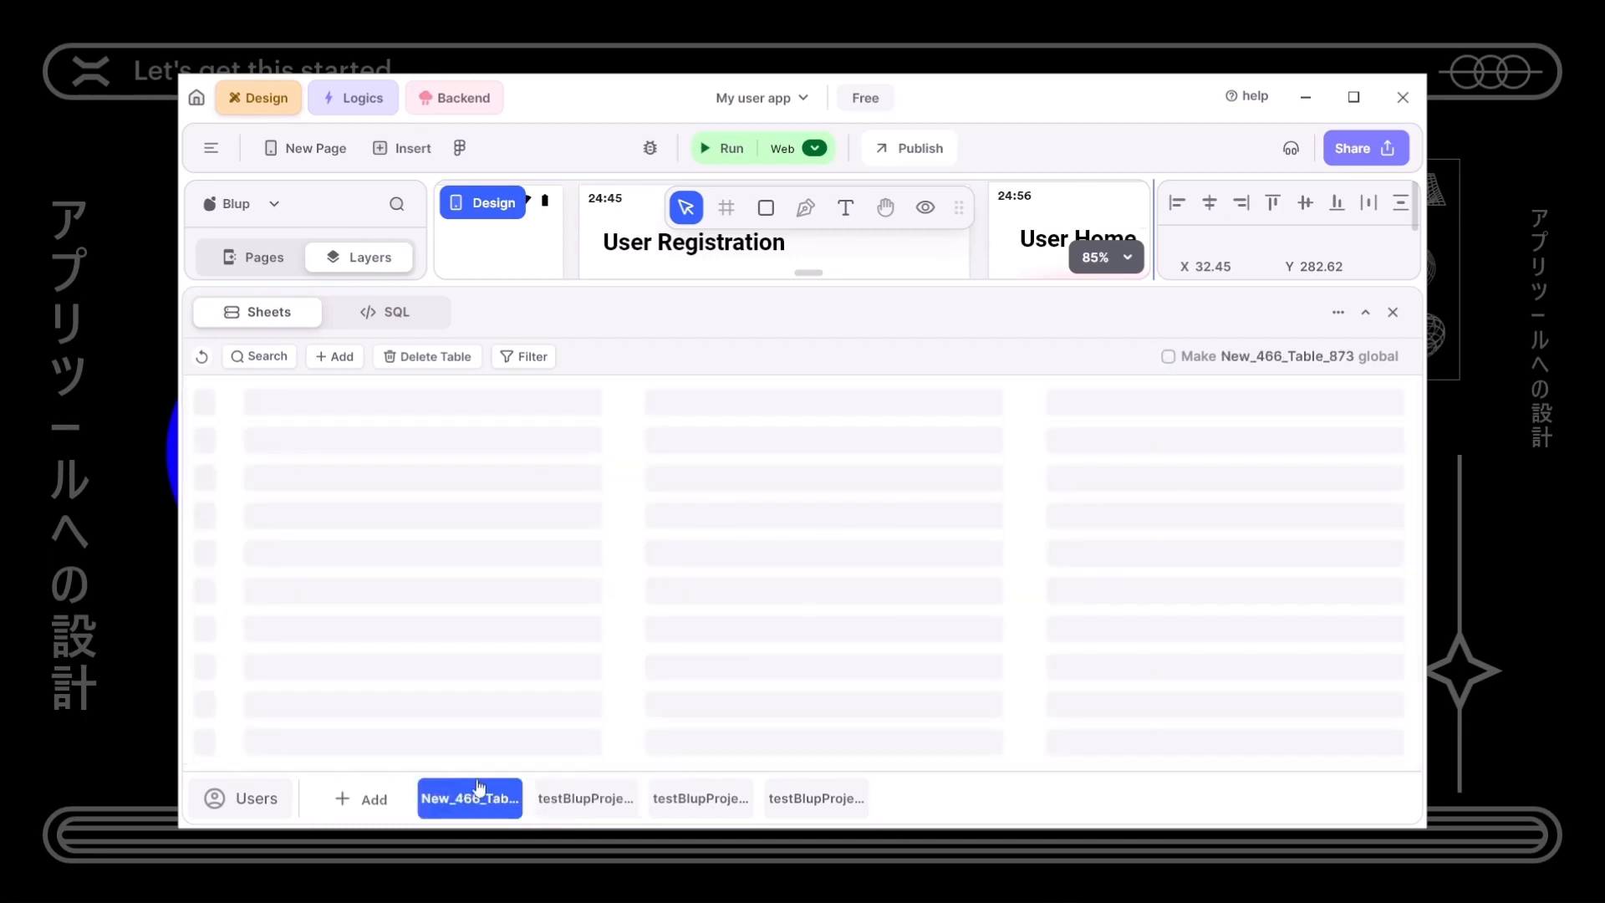
double_click(473, 797)
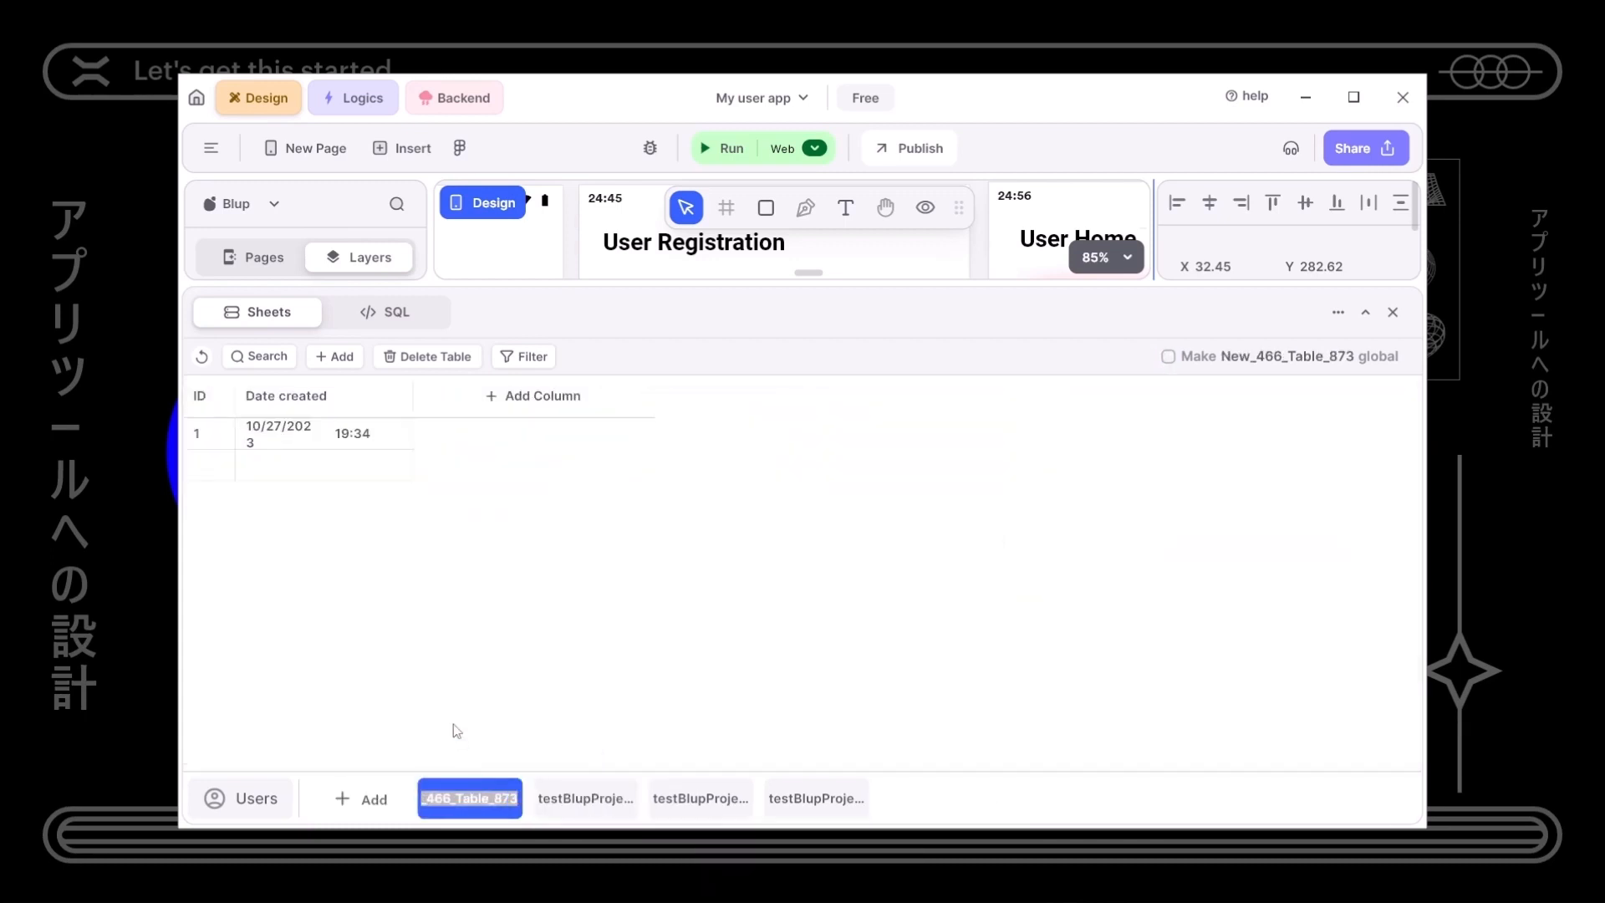
- Name the table login_details and add a Name single-line text column
text(login_details)
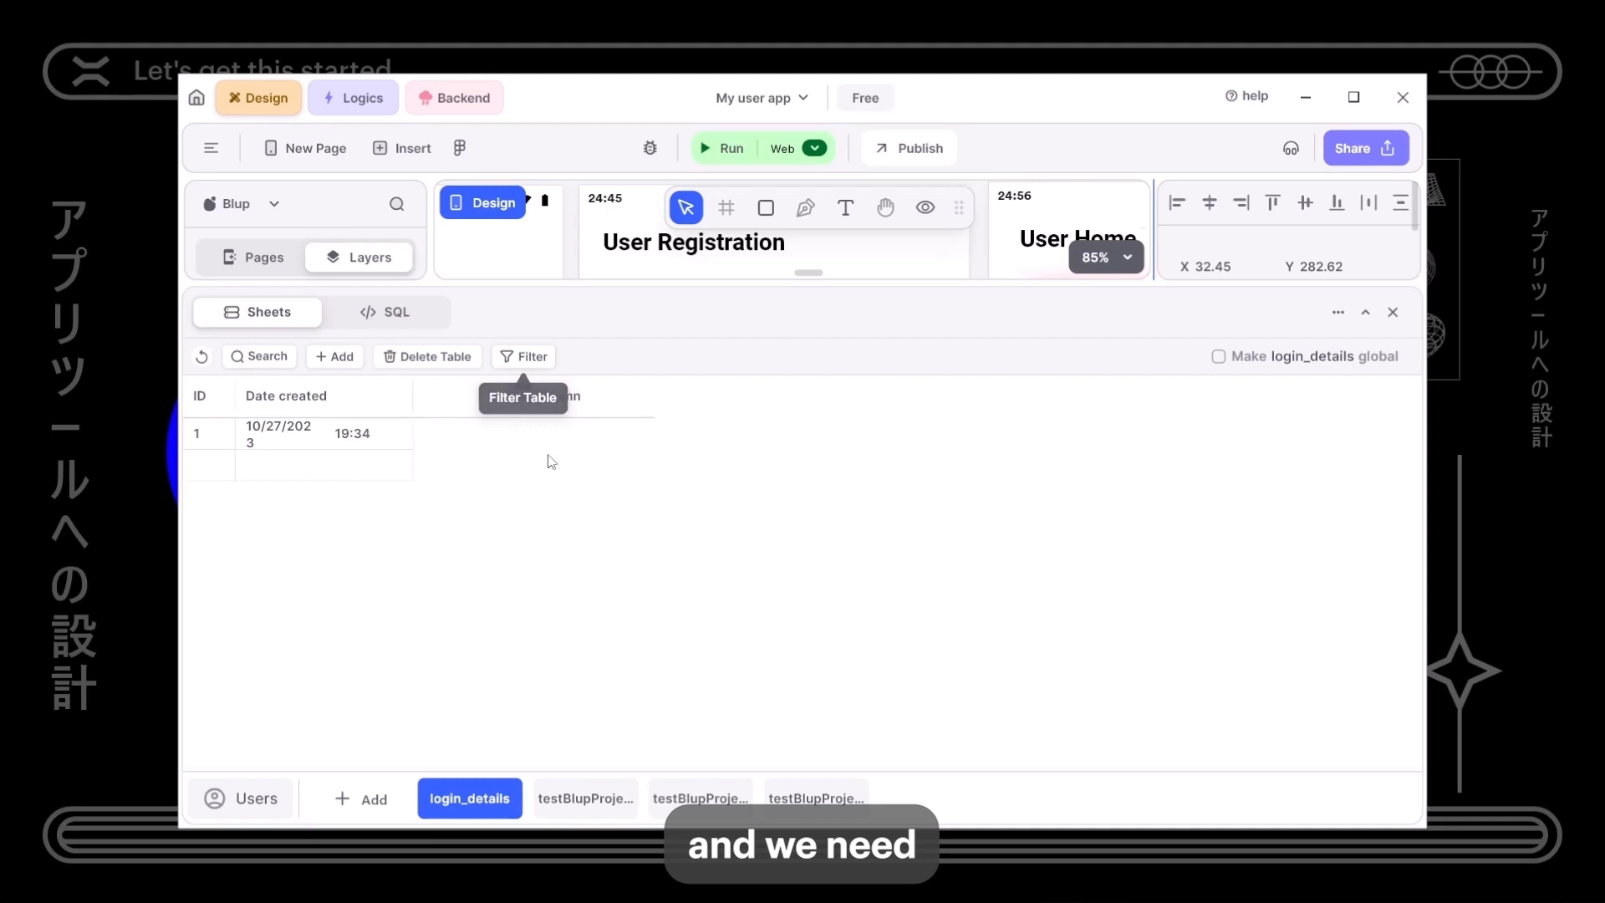
click(558, 404)
click(713, 409)
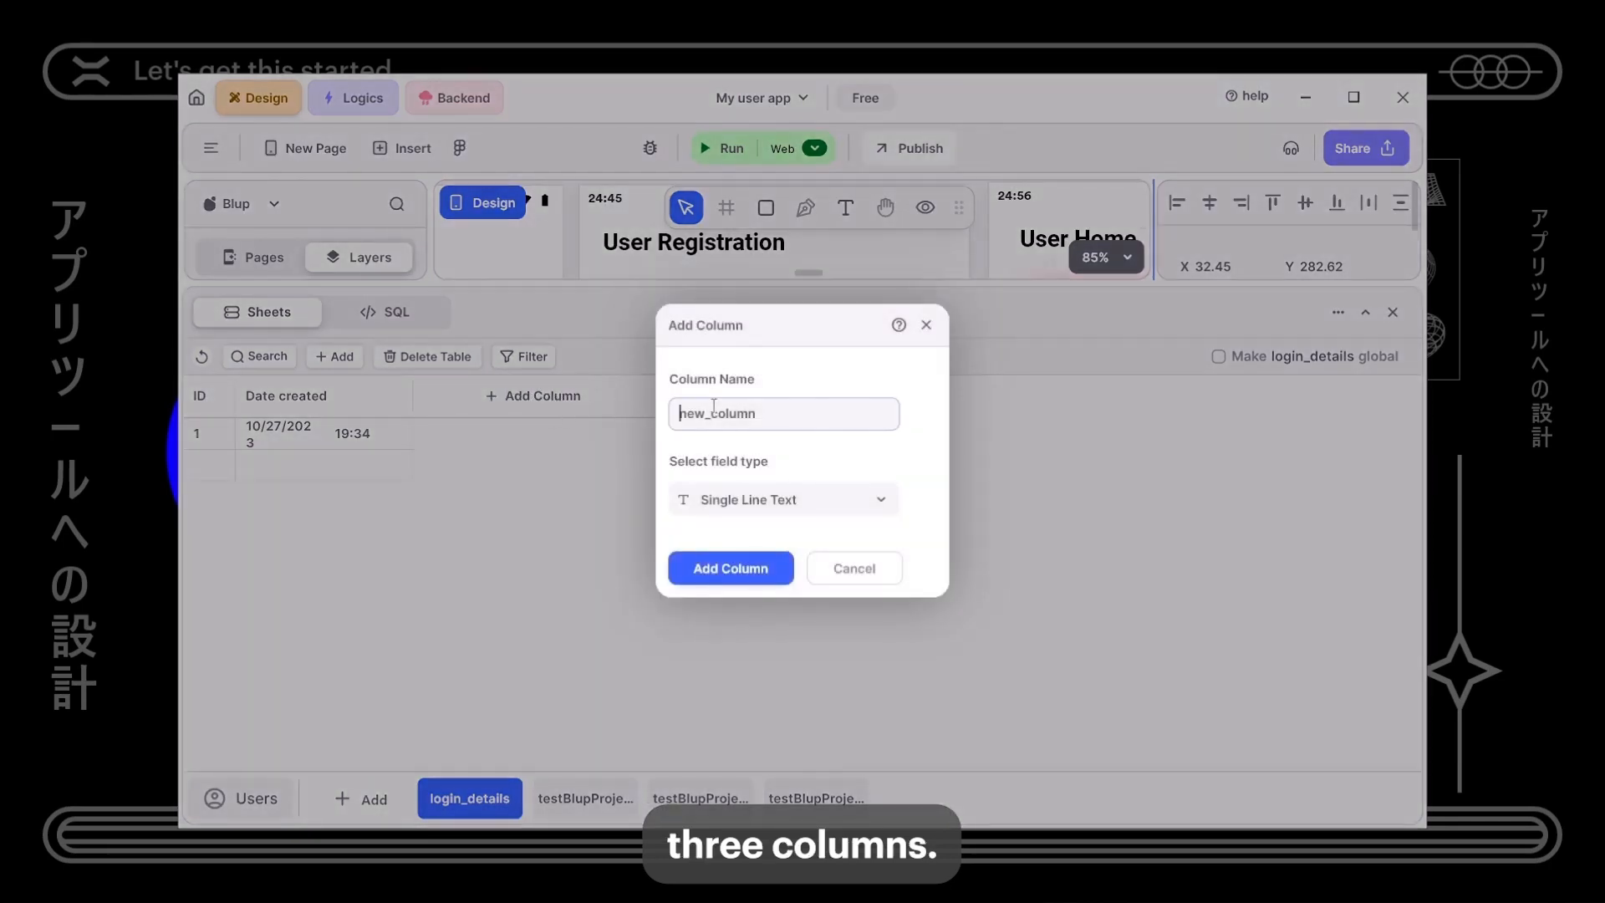
text(Name)
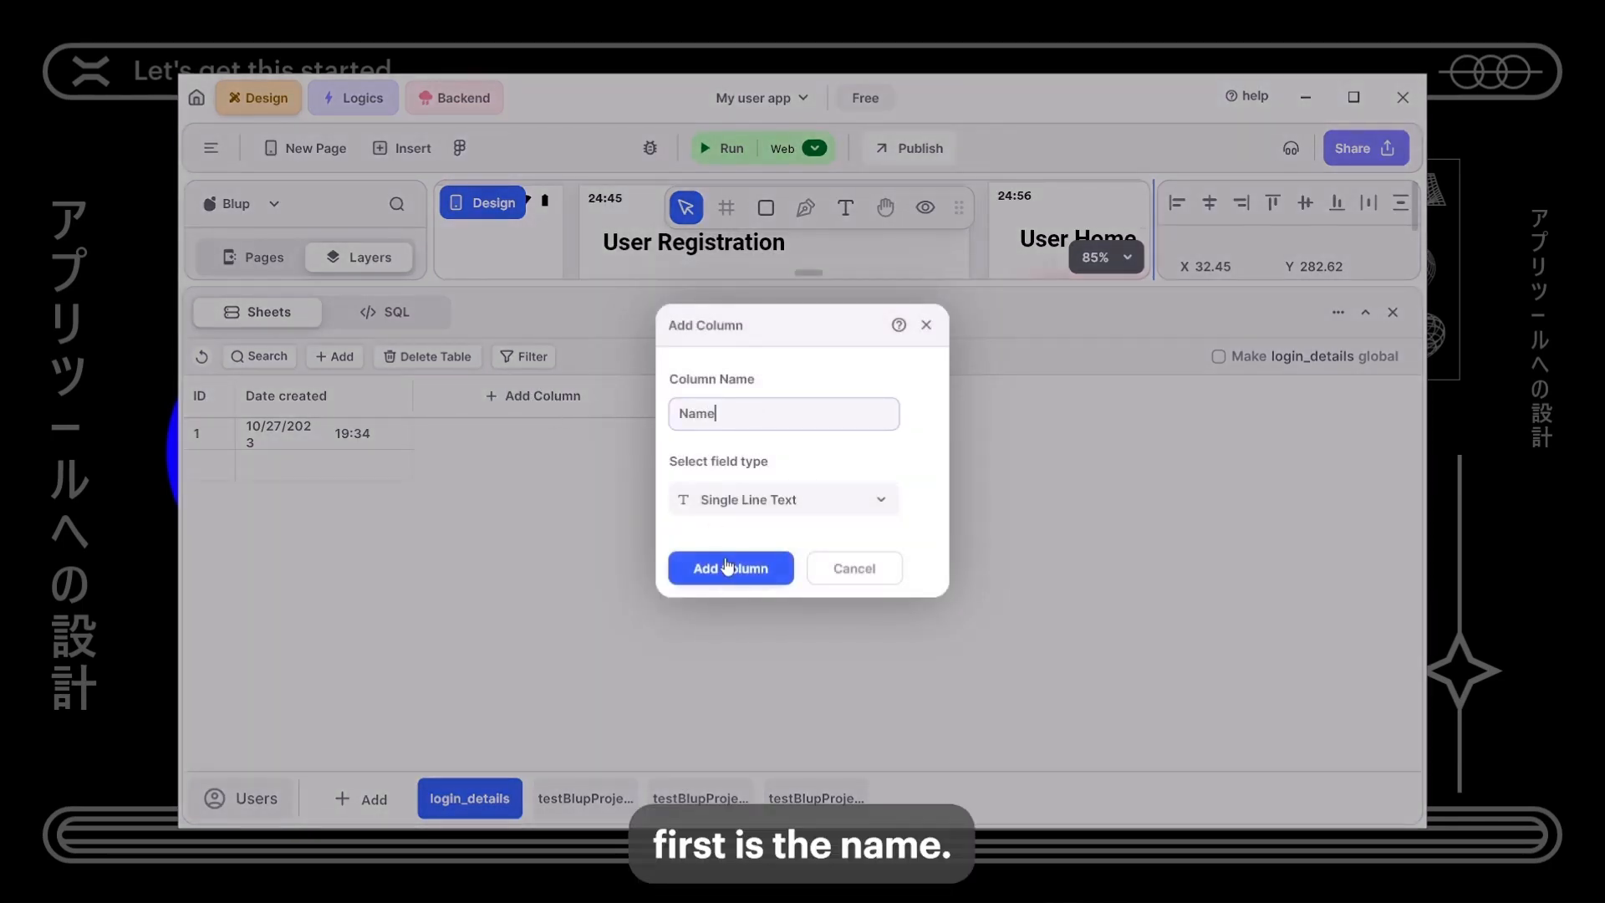
click(716, 567)
- Add Email and Password single-line text columns to login_details
click(758, 398)
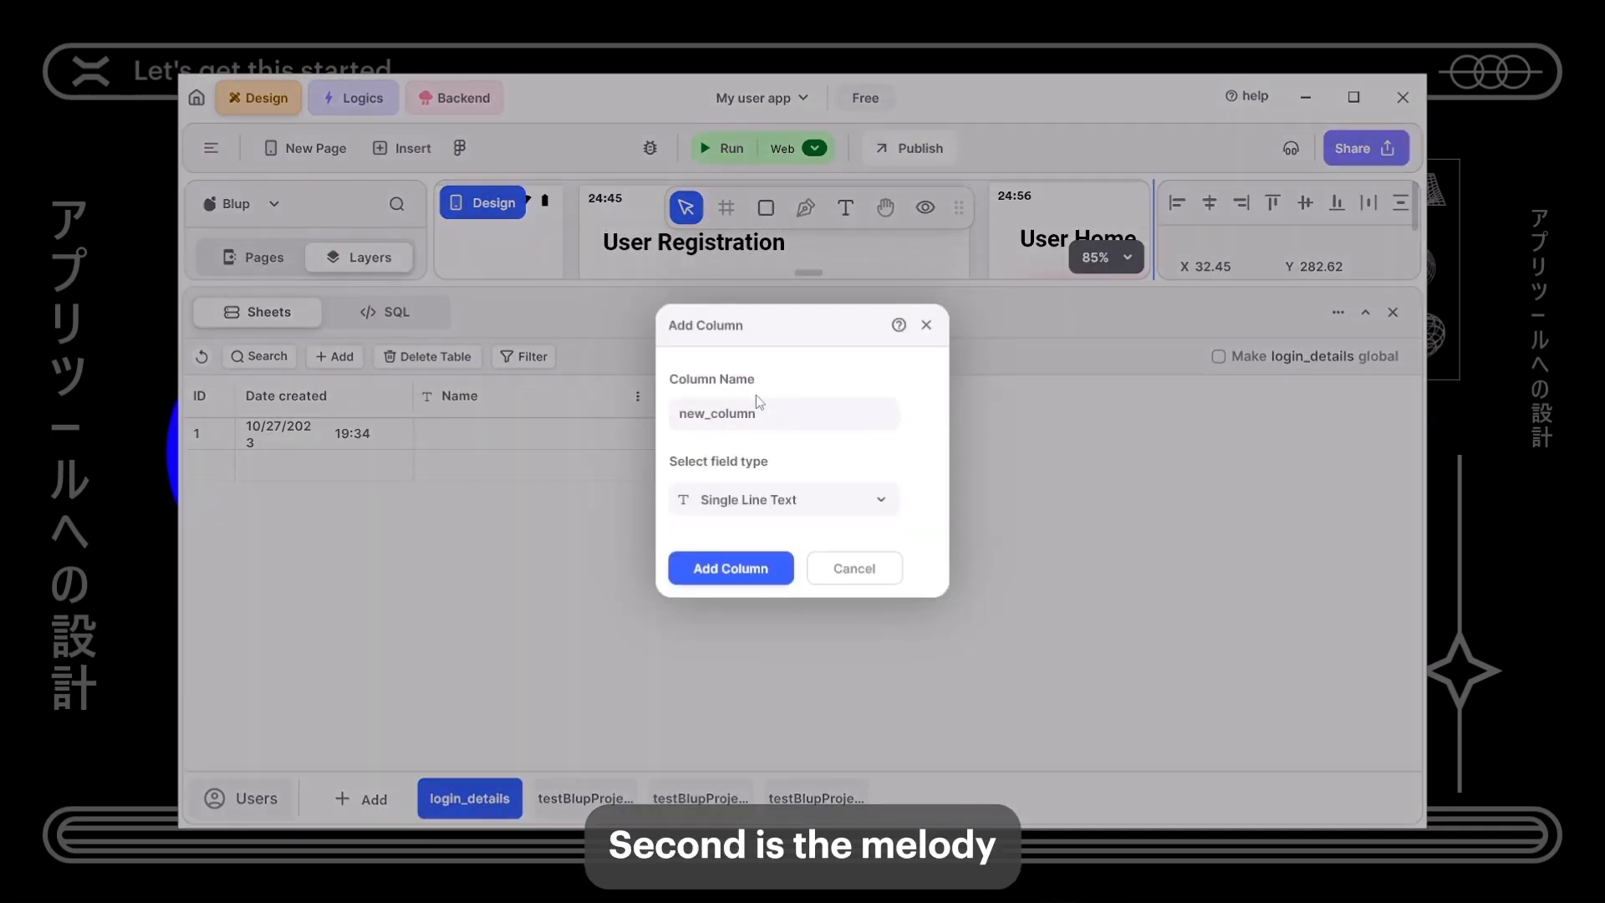
click(752, 404)
text(Email)
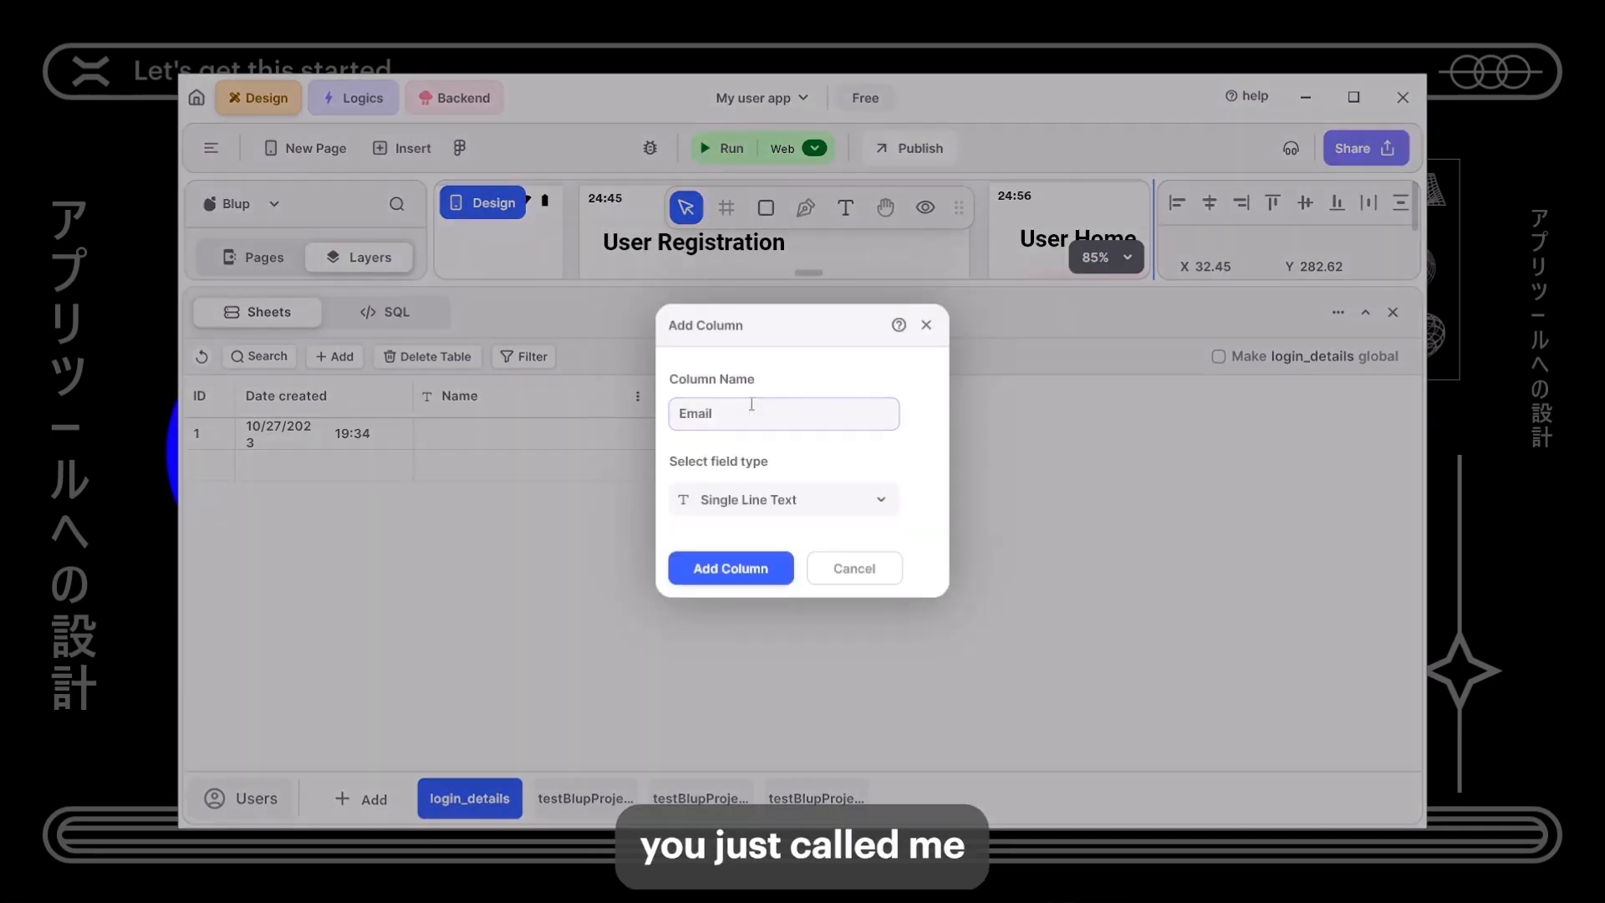
click(717, 568)
click(977, 396)
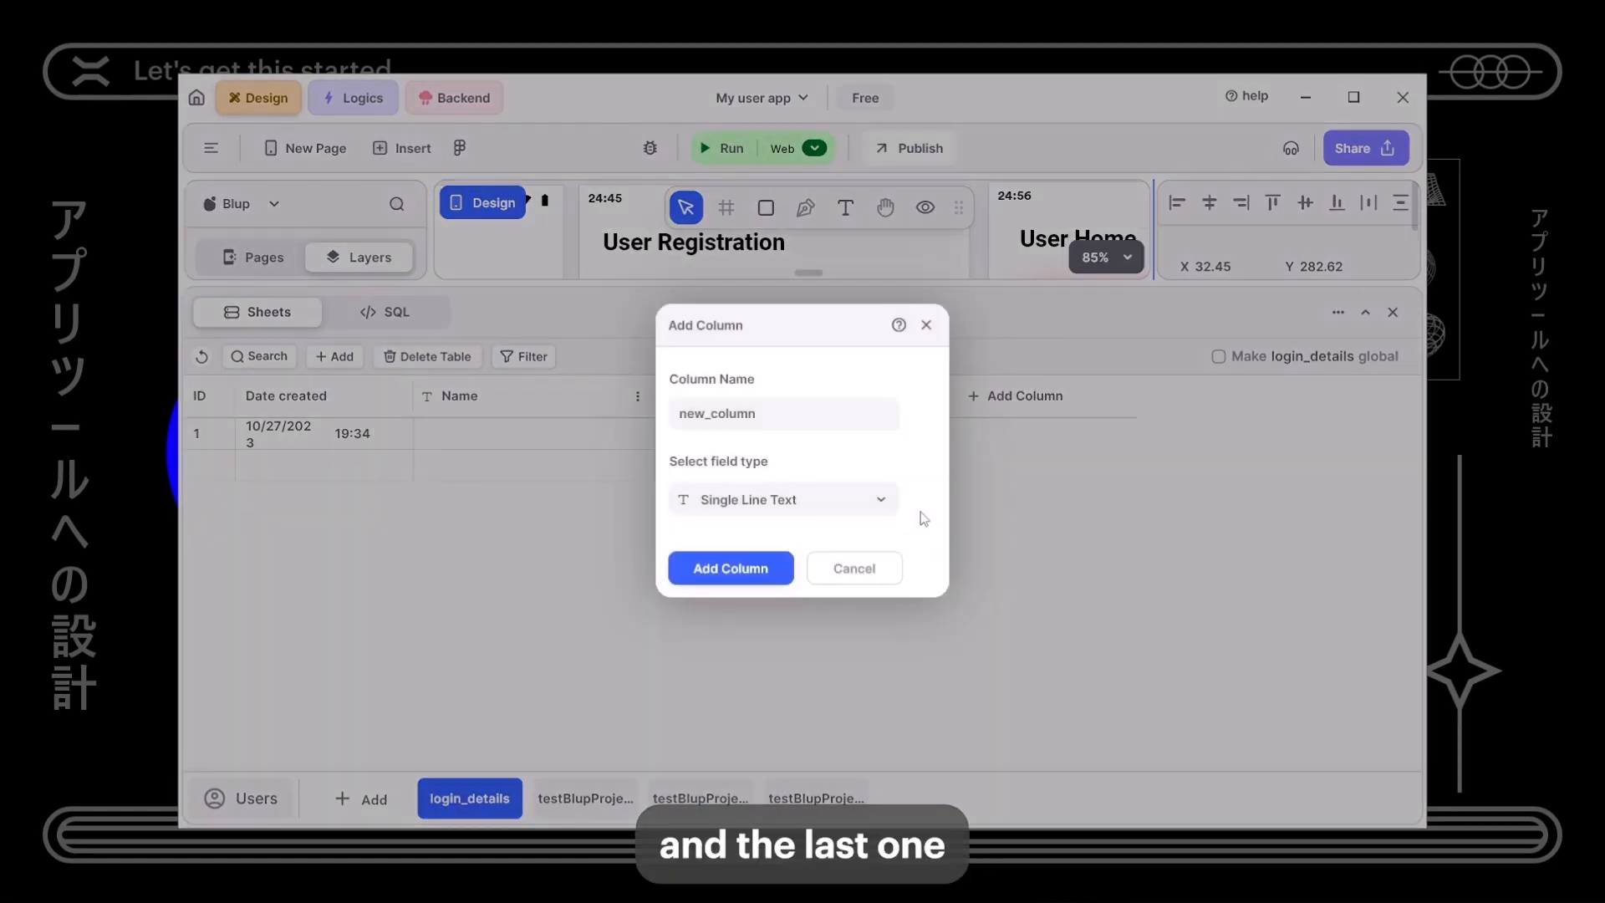
click(826, 414)
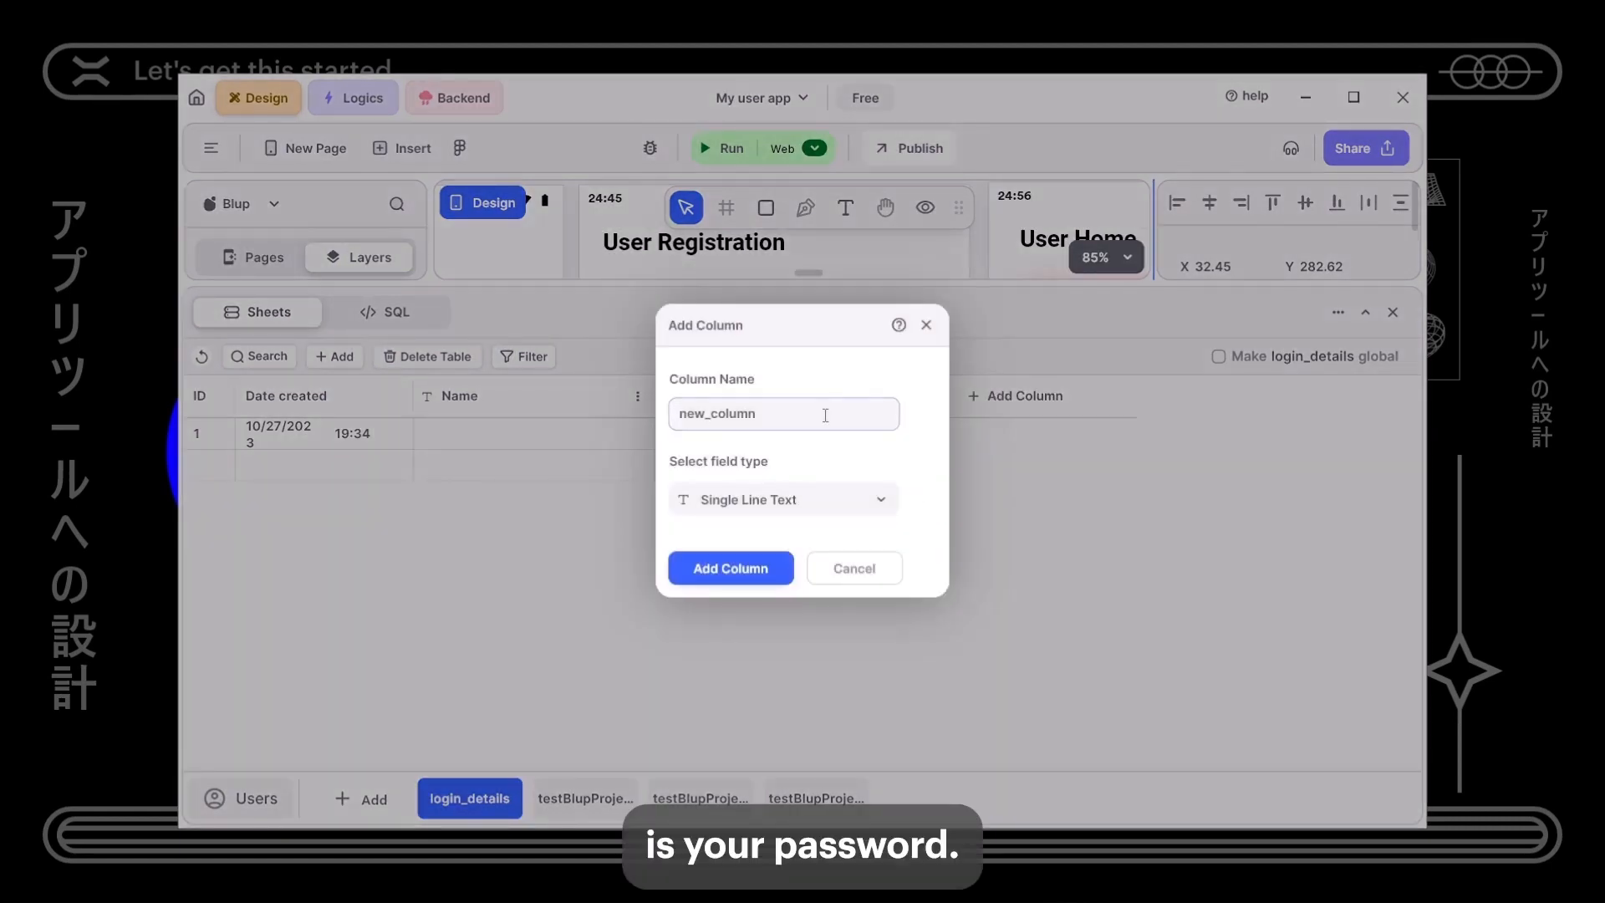
text(Password)
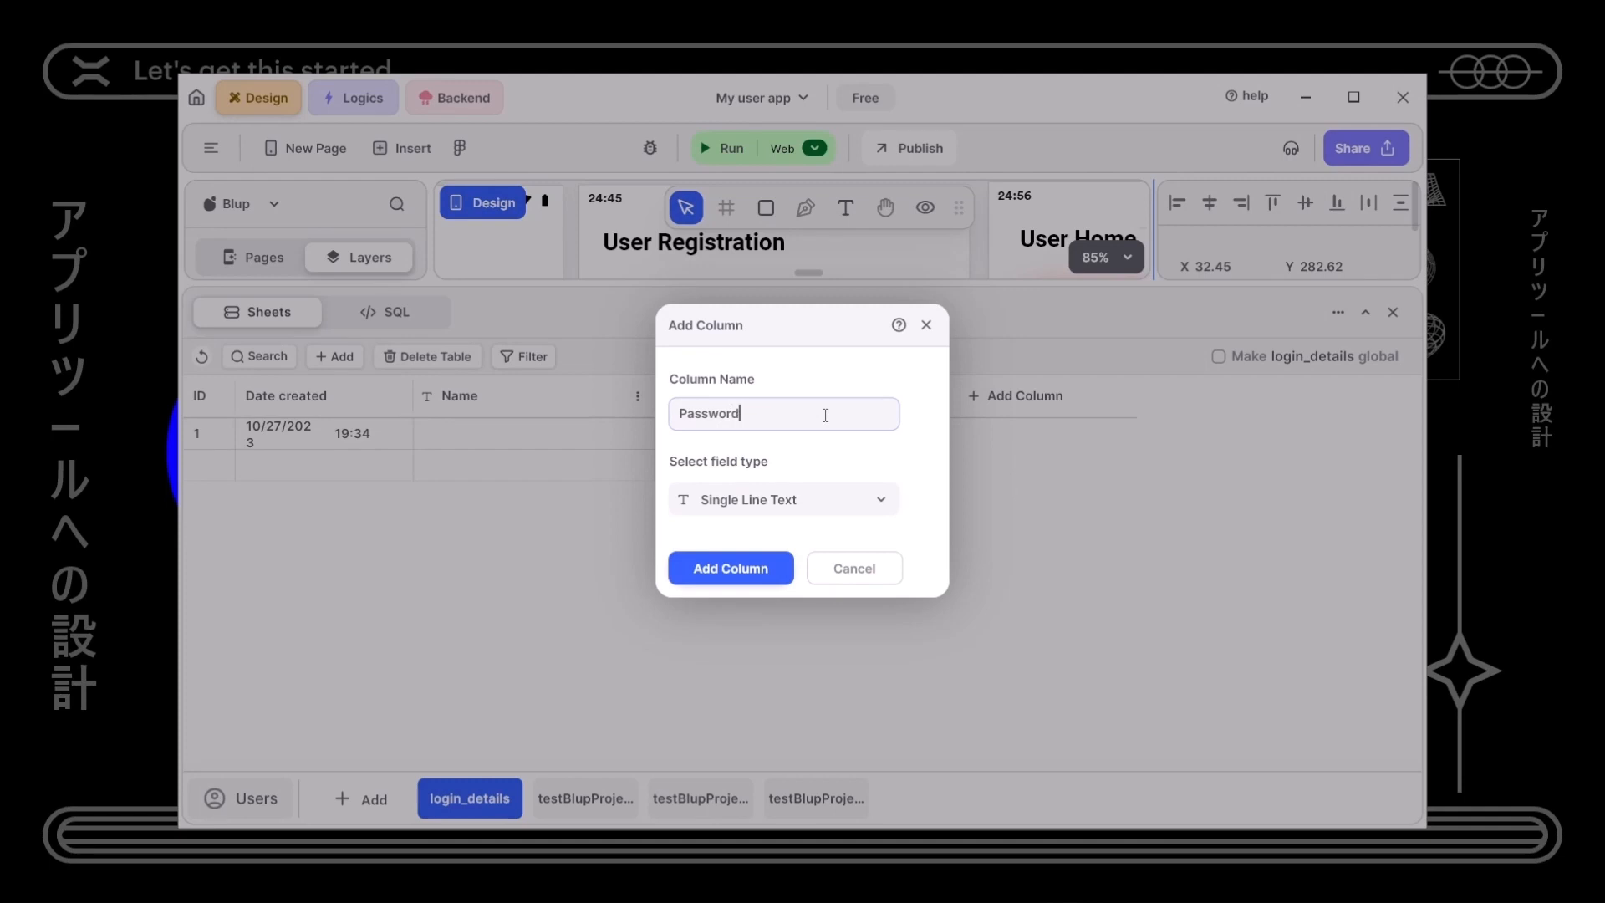
click(761, 576)
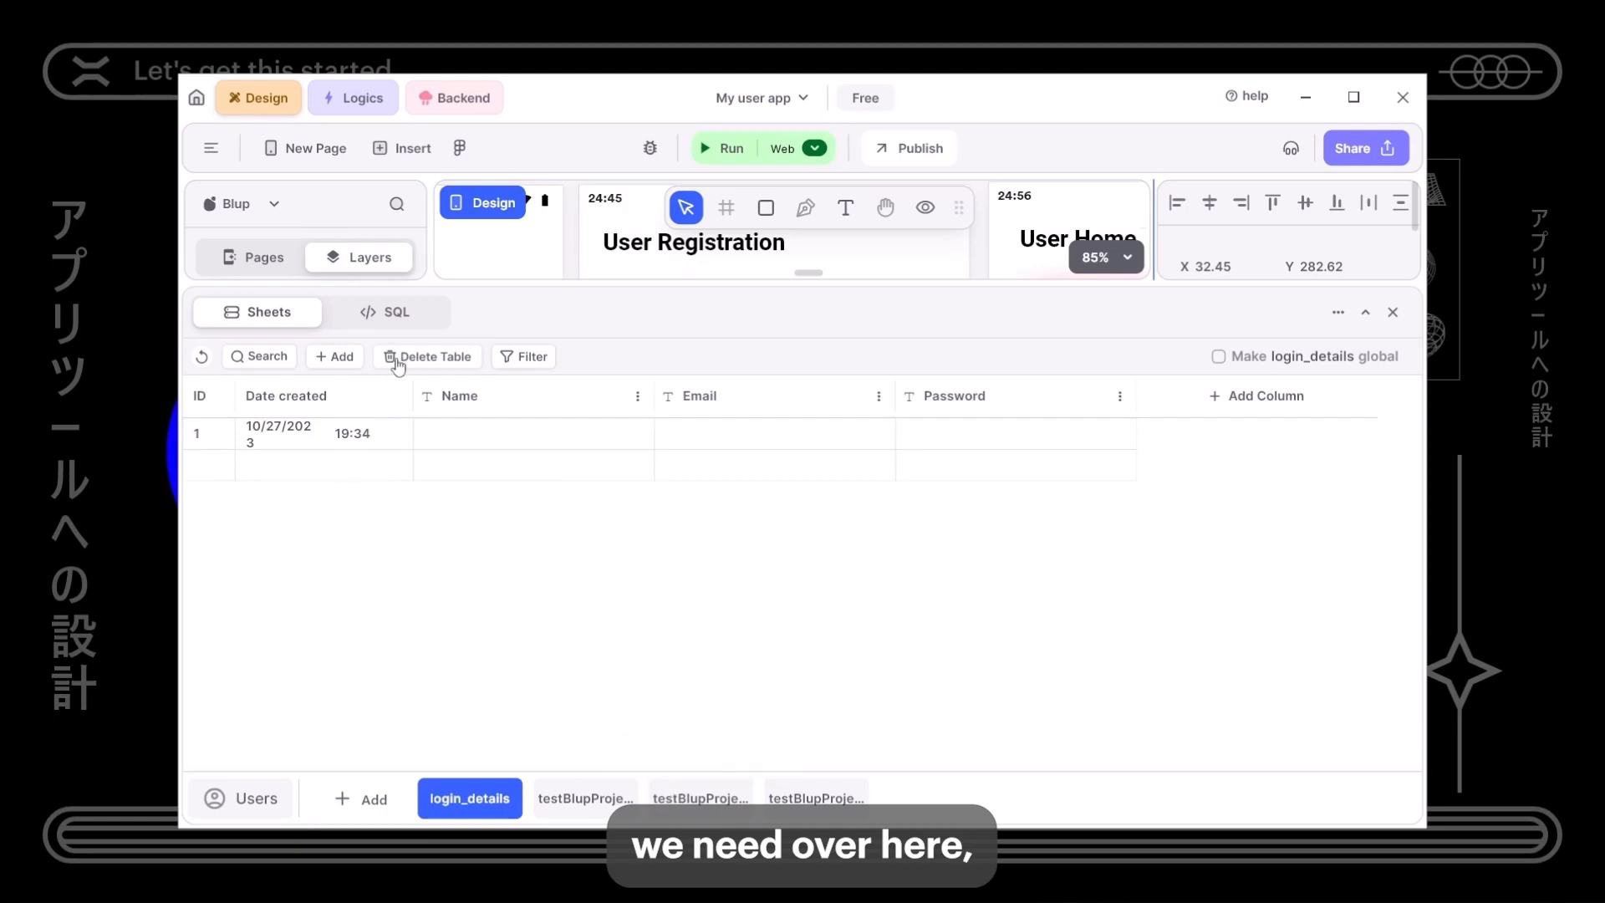
click(386, 311)
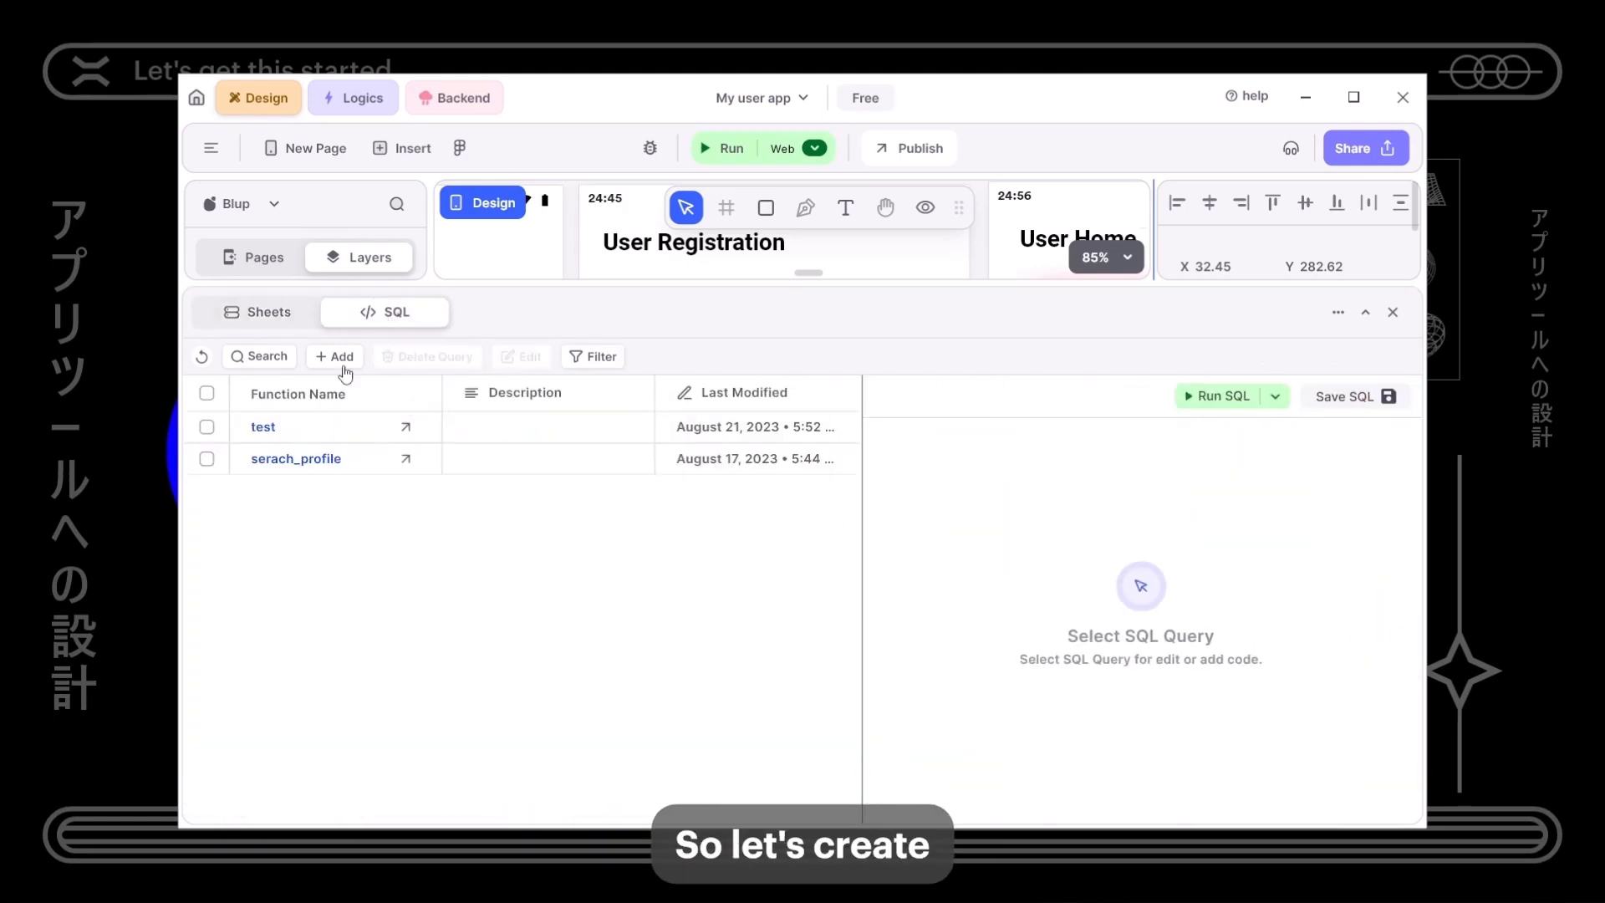
- Create a new SQL query named save_user_details
click(342, 361)
click(636, 393)
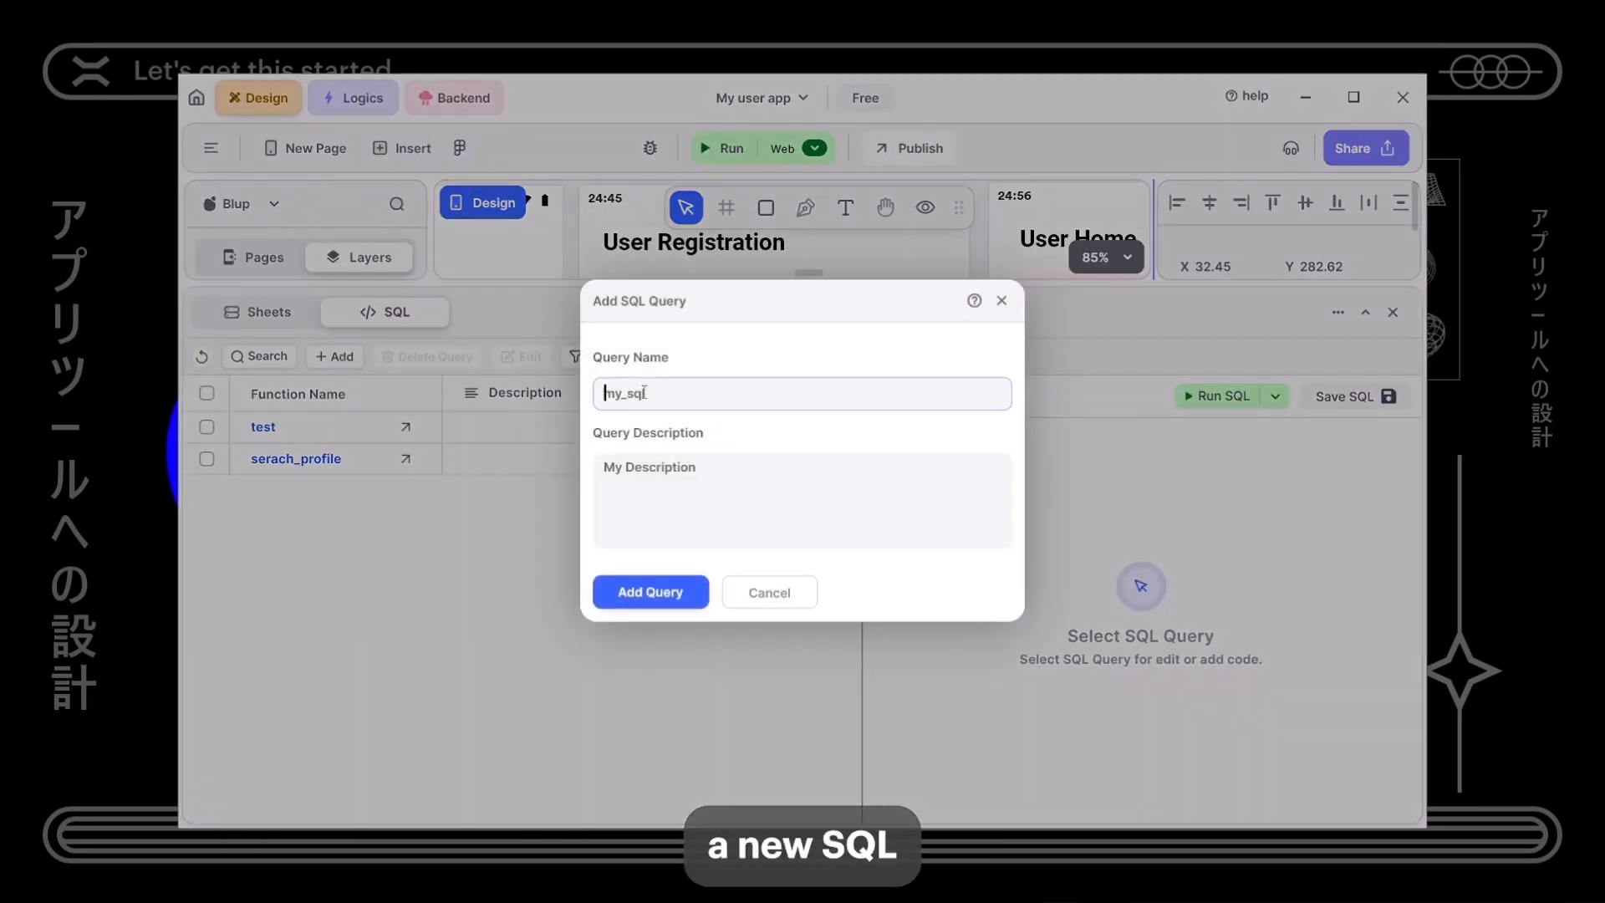
text(save)
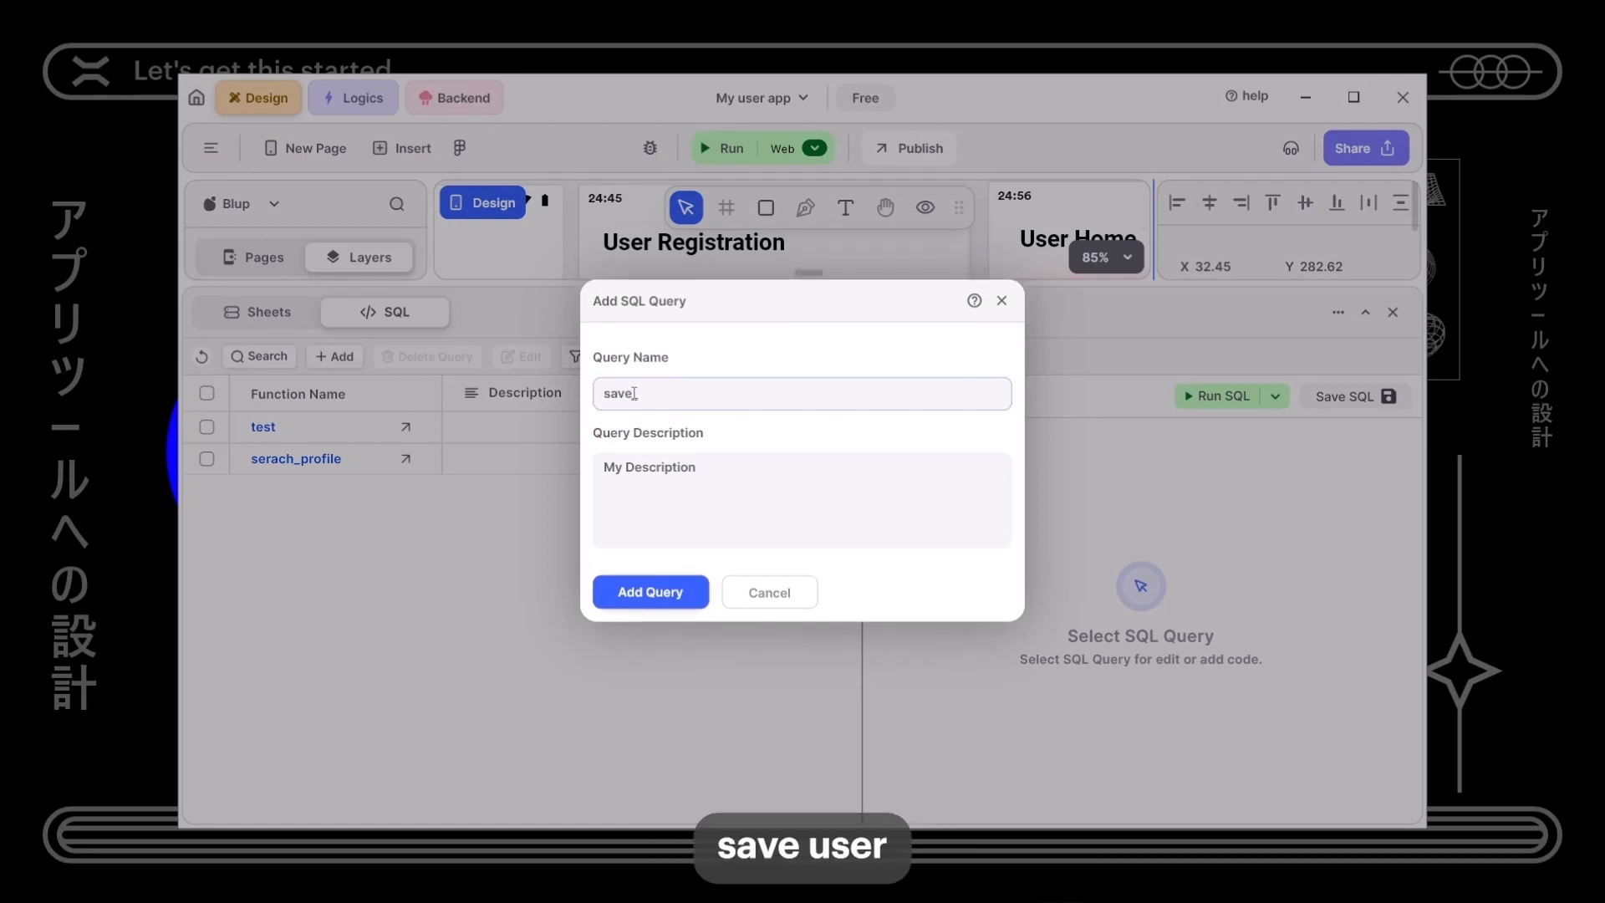
text(_user_de)
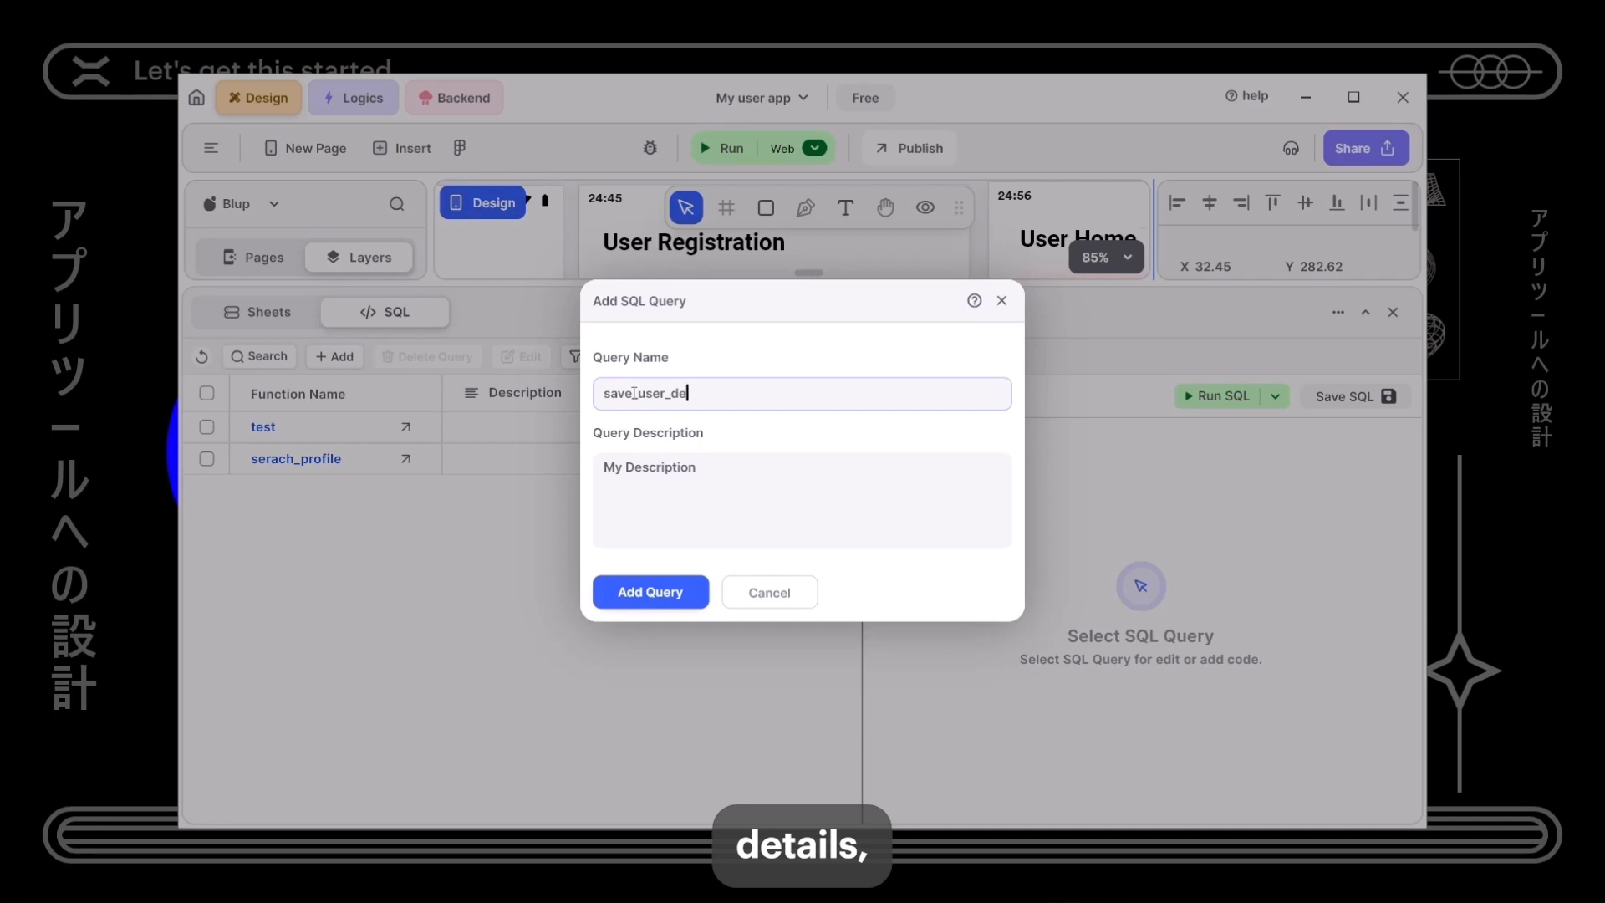
text(tails)
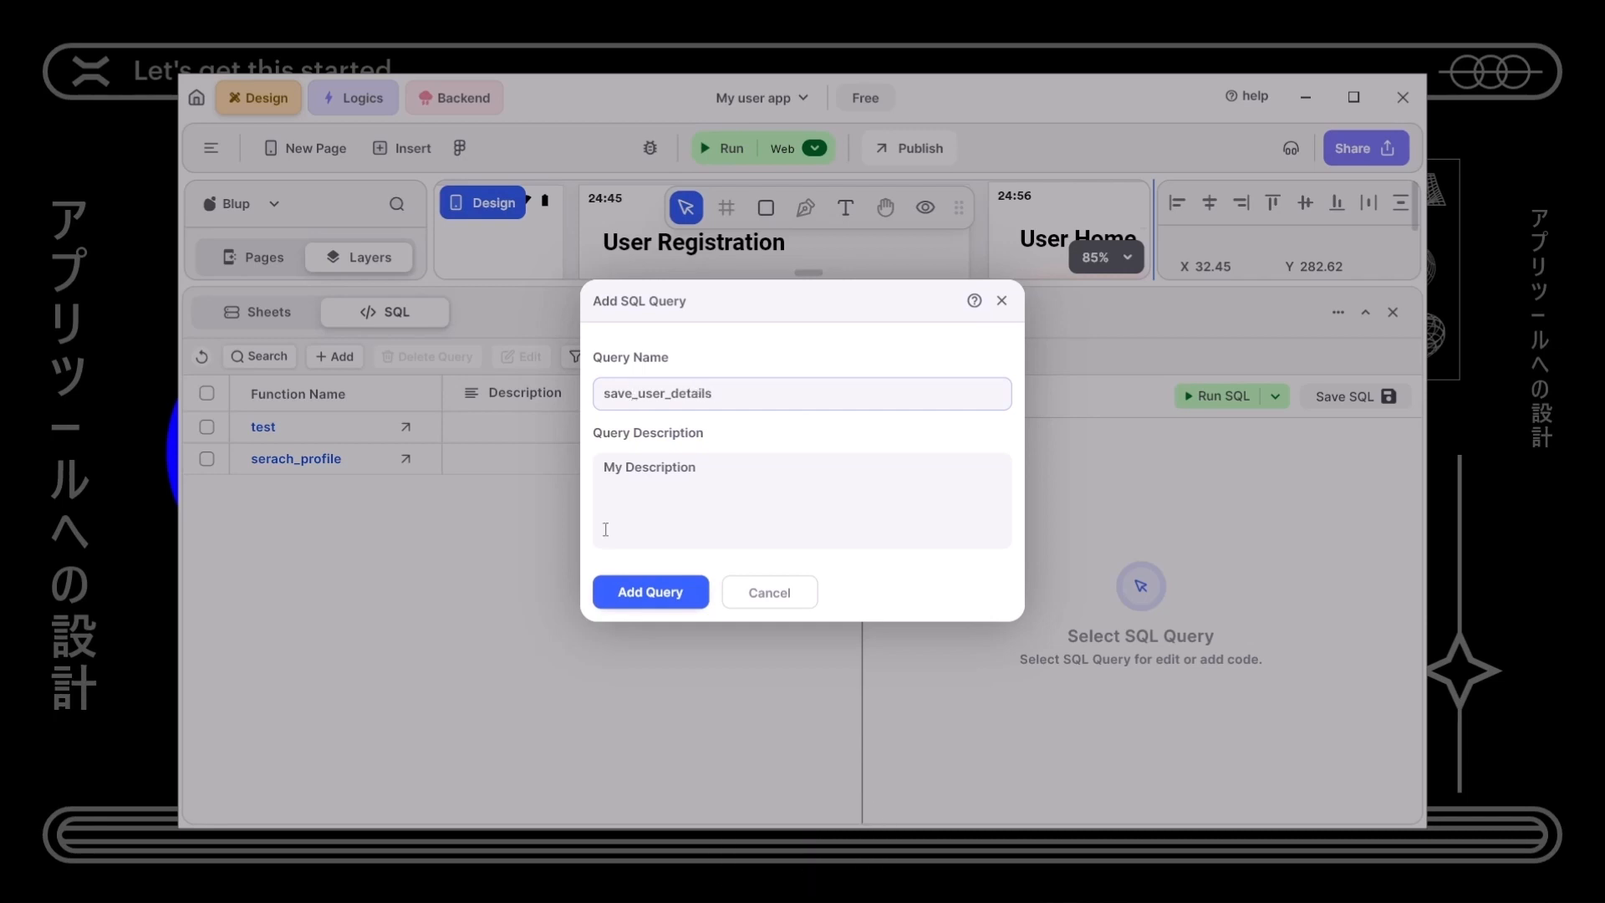
click(629, 593)
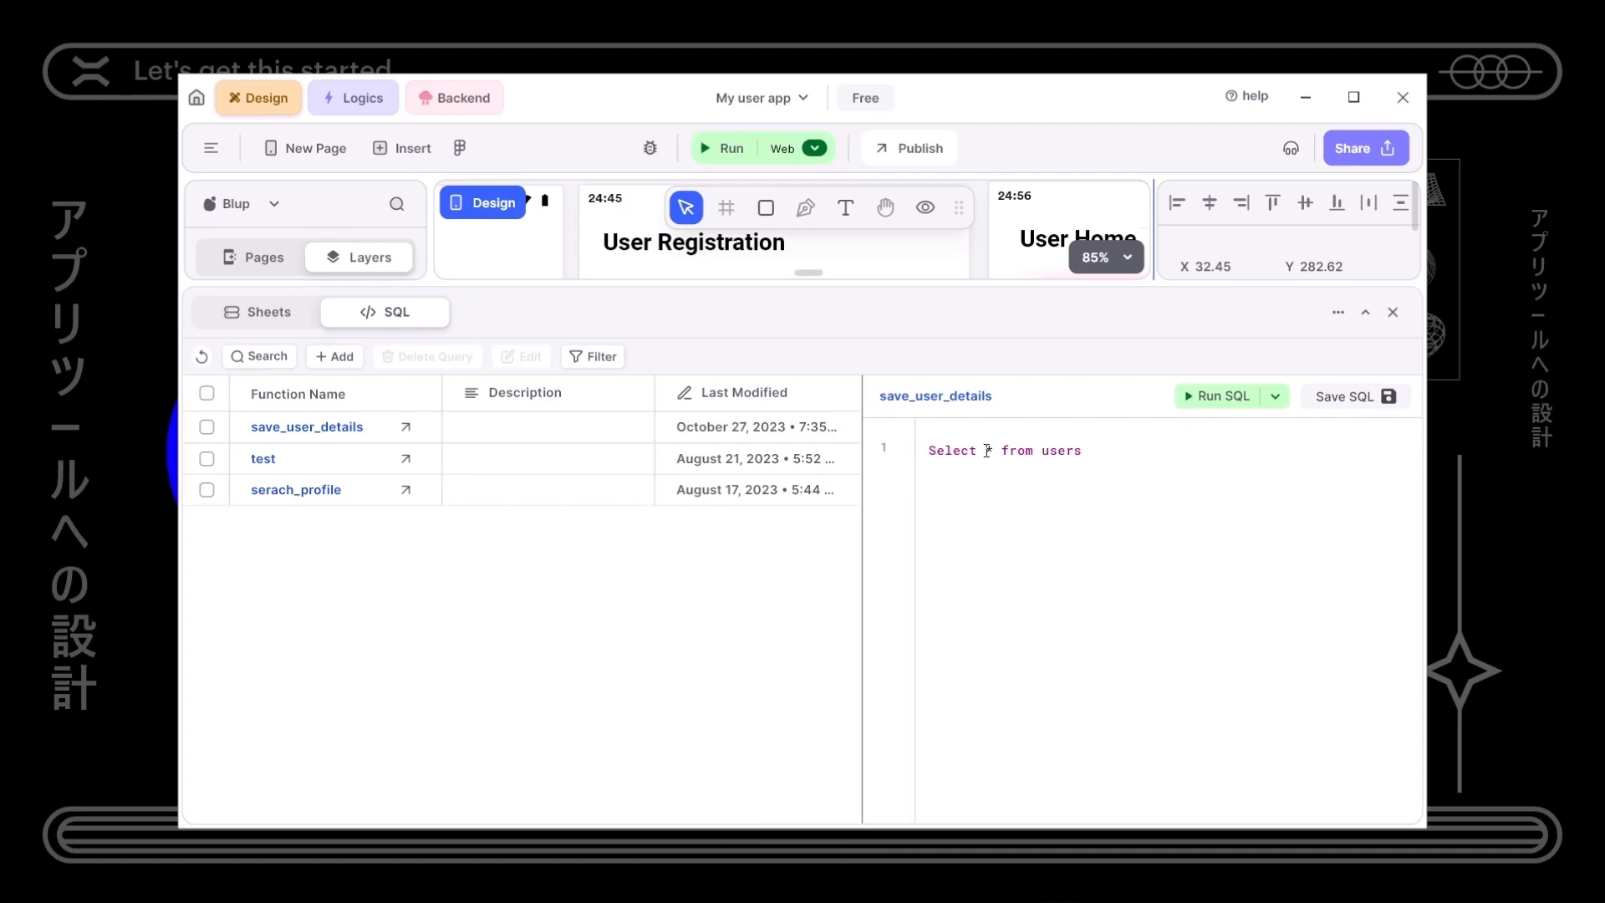
- In Chrome, look over the SQL INSERT INTO syntax example on the reference page
key(alt+Tab)
key(alt+Tab)
key(alt+Tab)
key(alt+Tab)
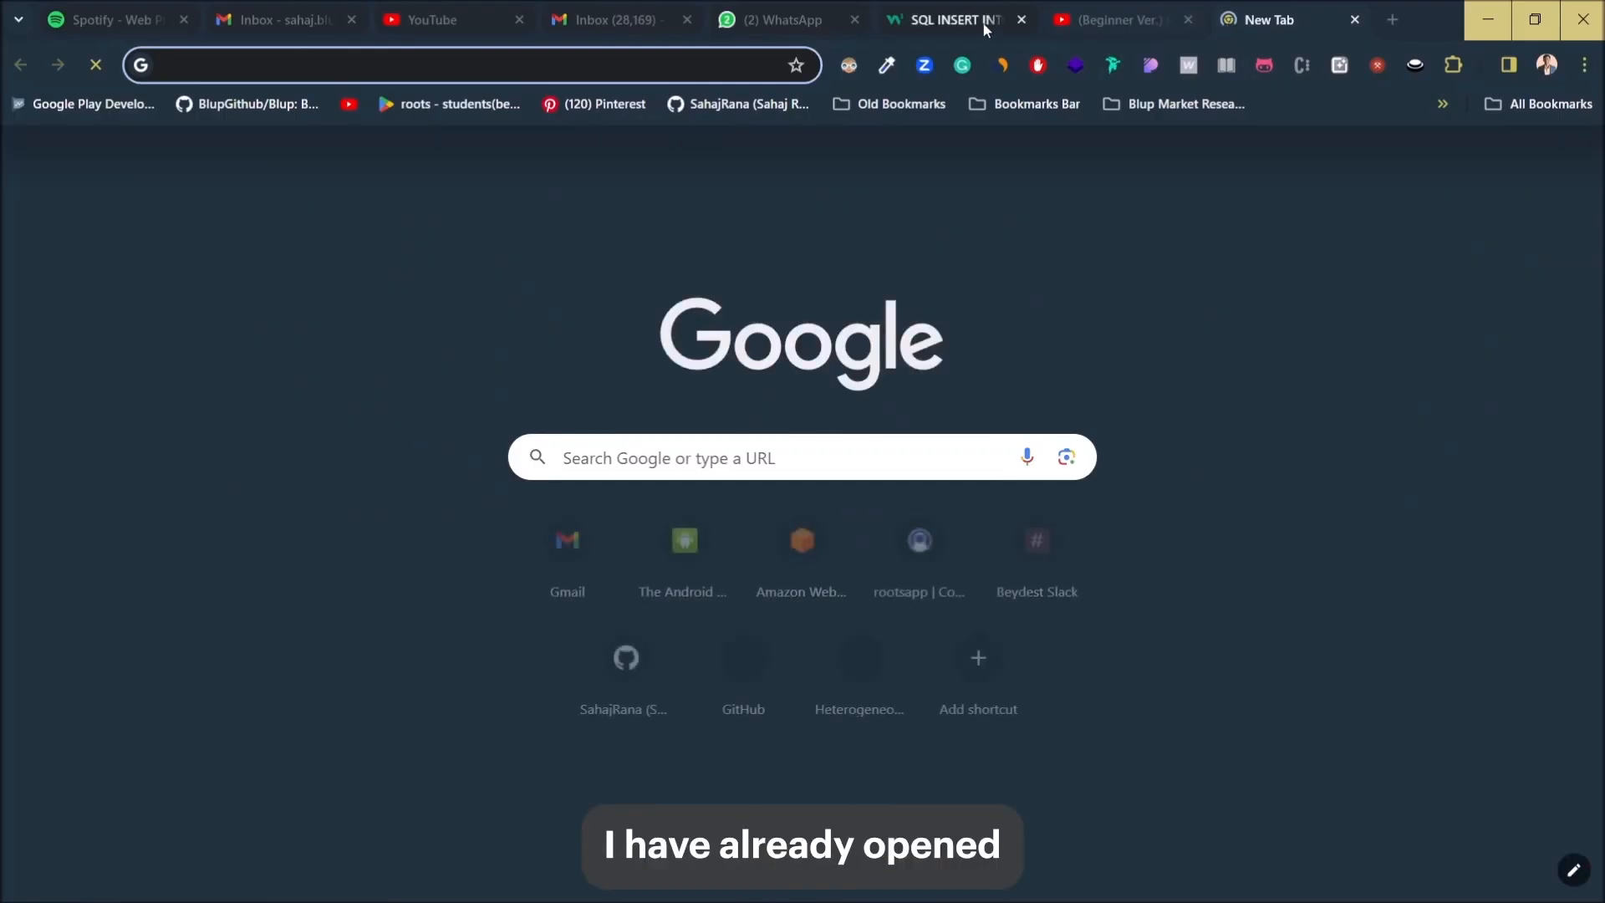
click(986, 29)
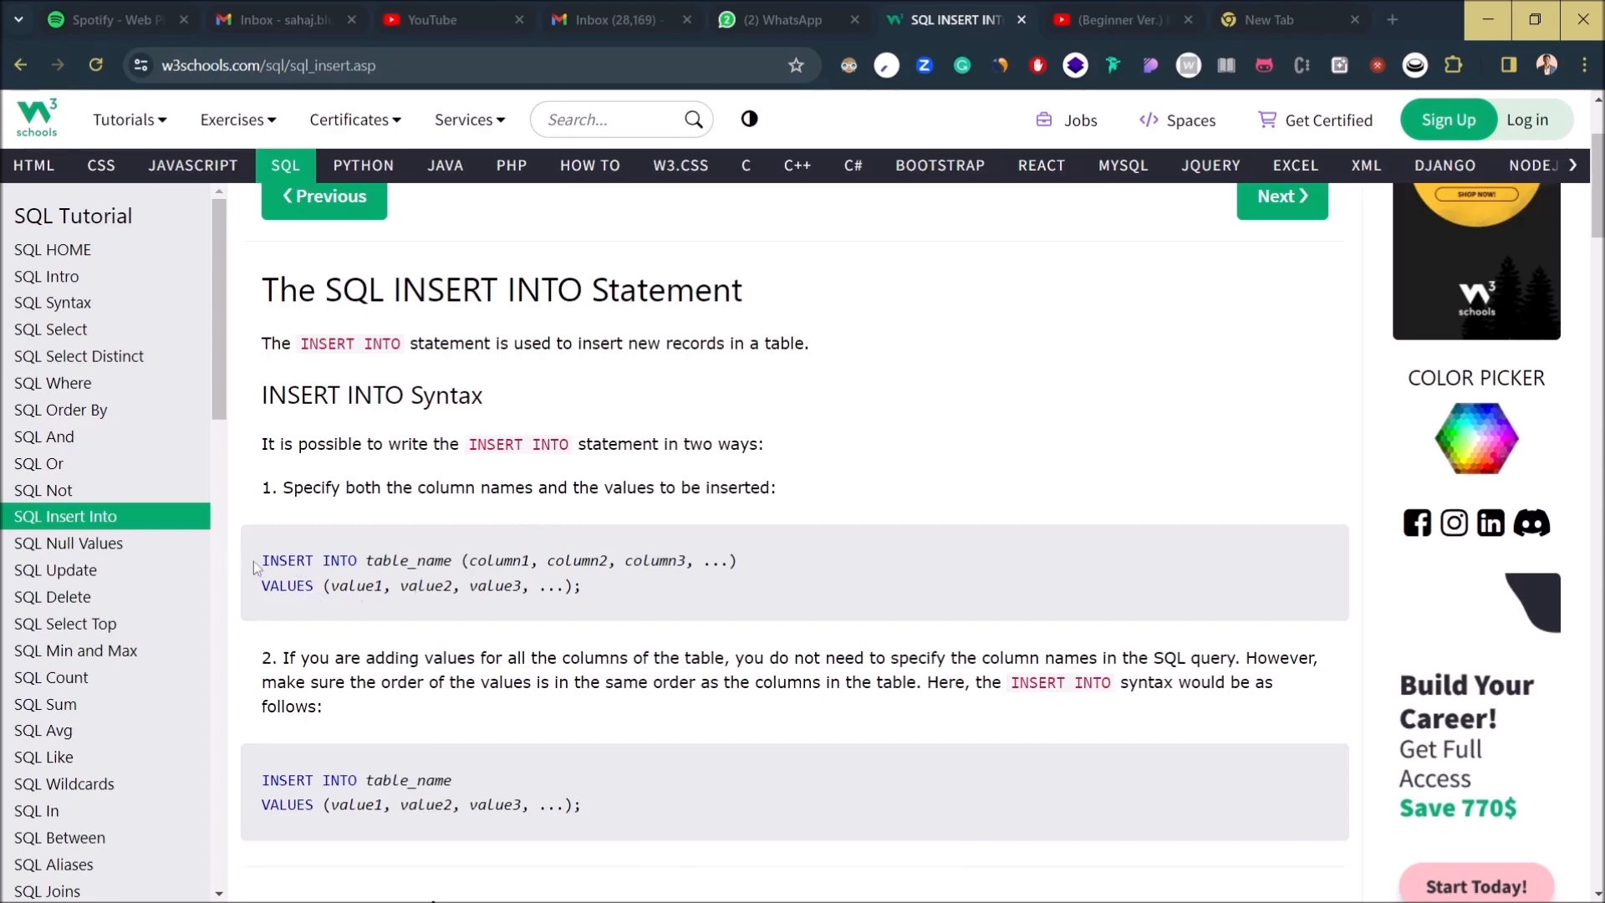
drag(261, 562, 627, 608)
click(699, 469)
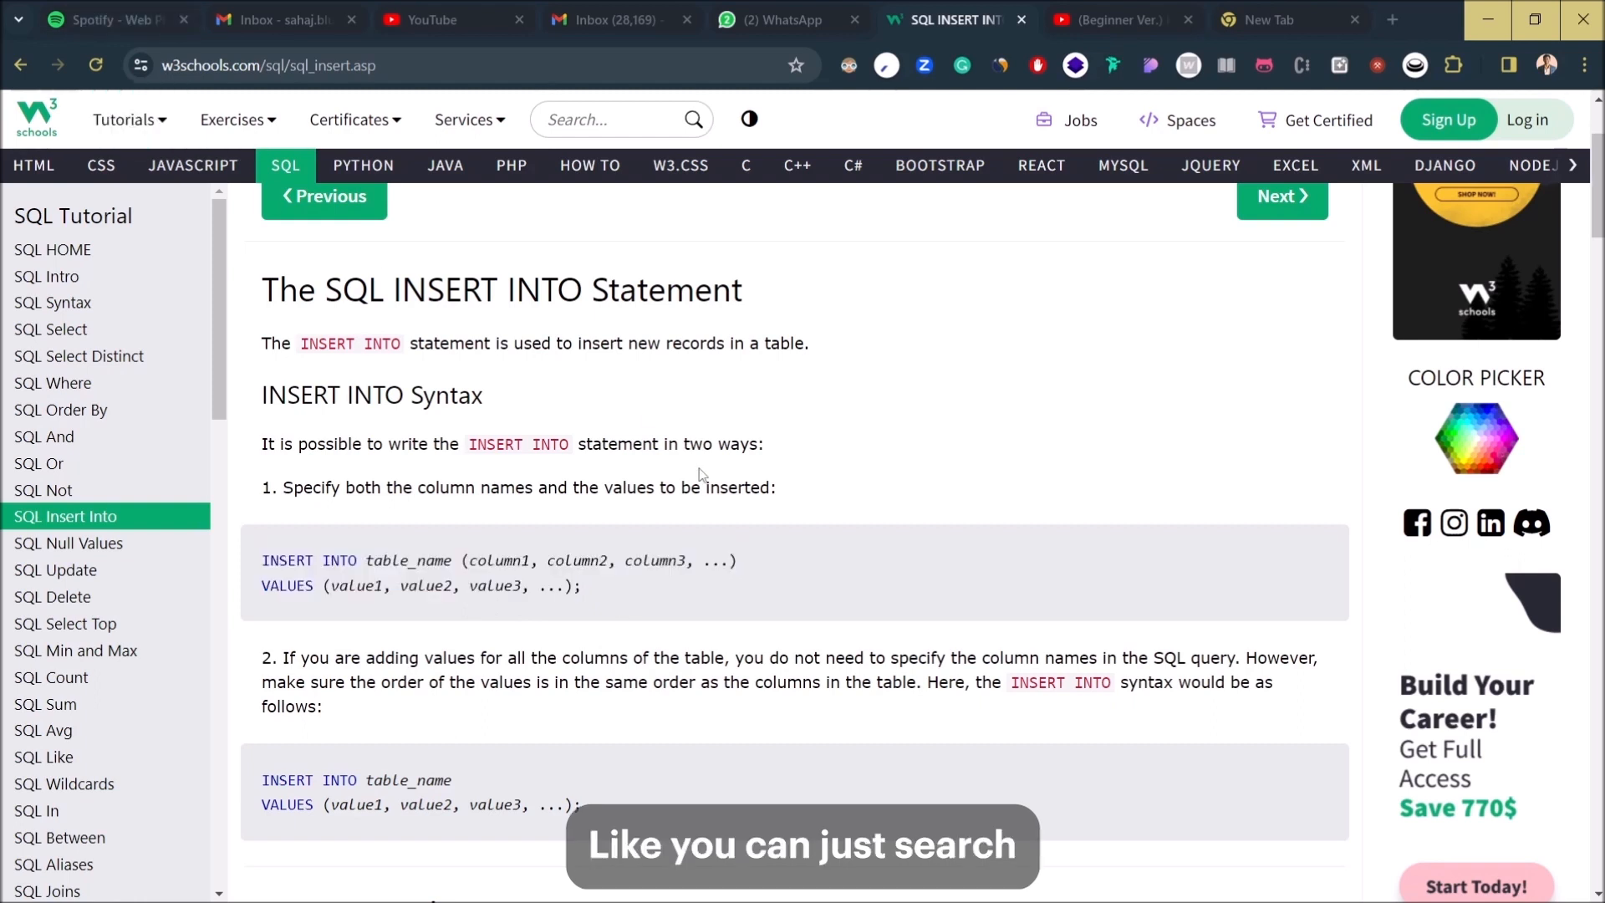
drag(326, 297, 465, 306)
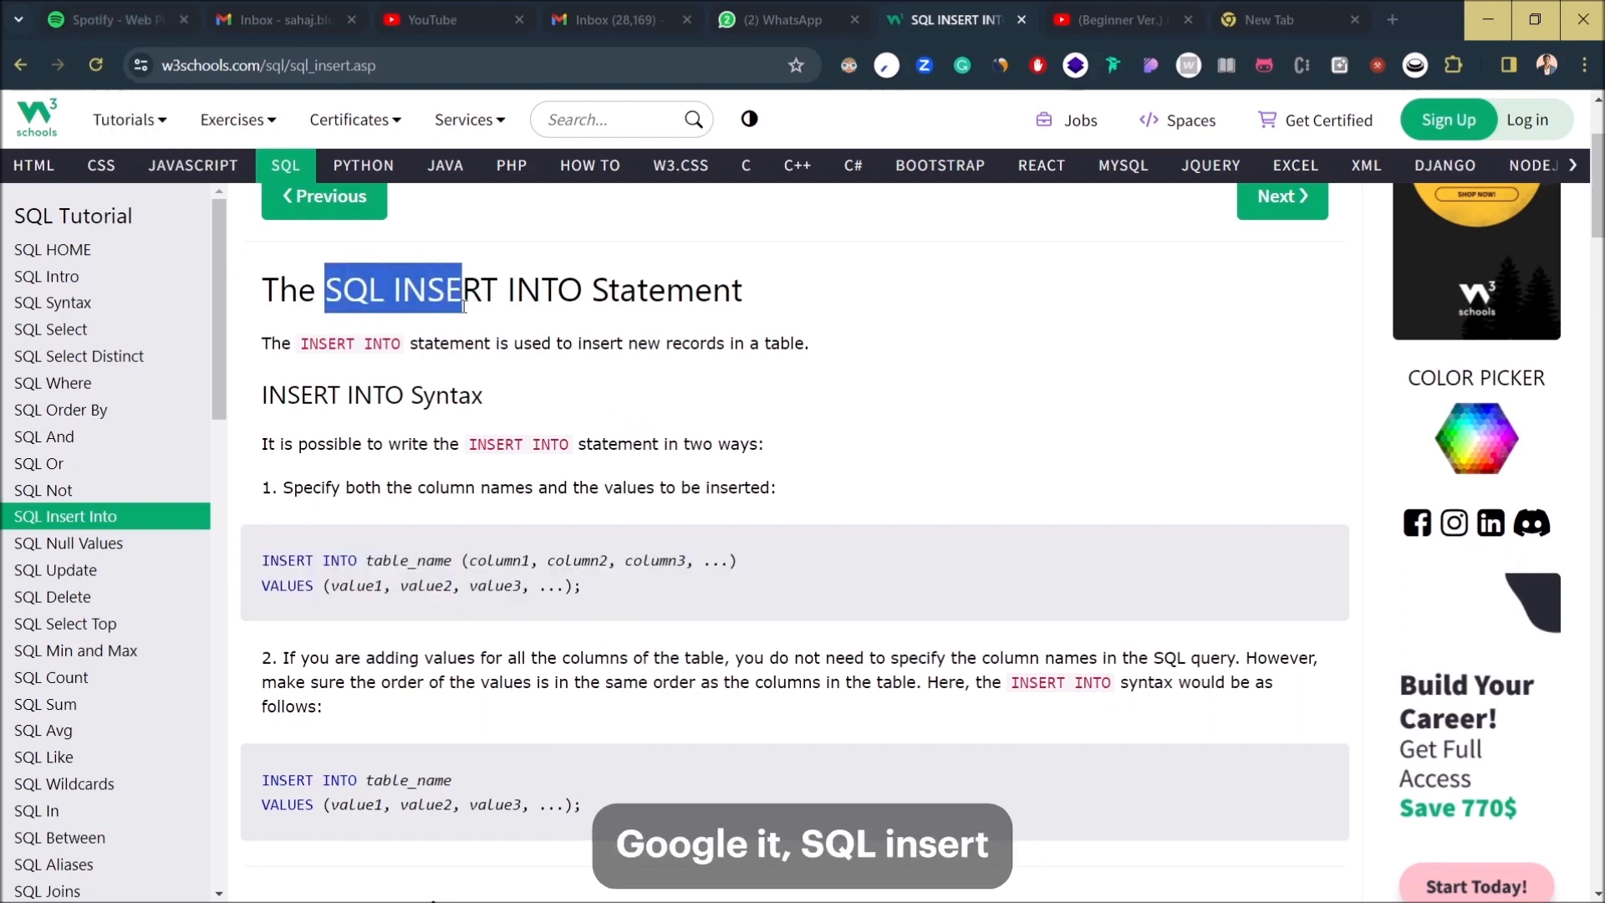
click(581, 585)
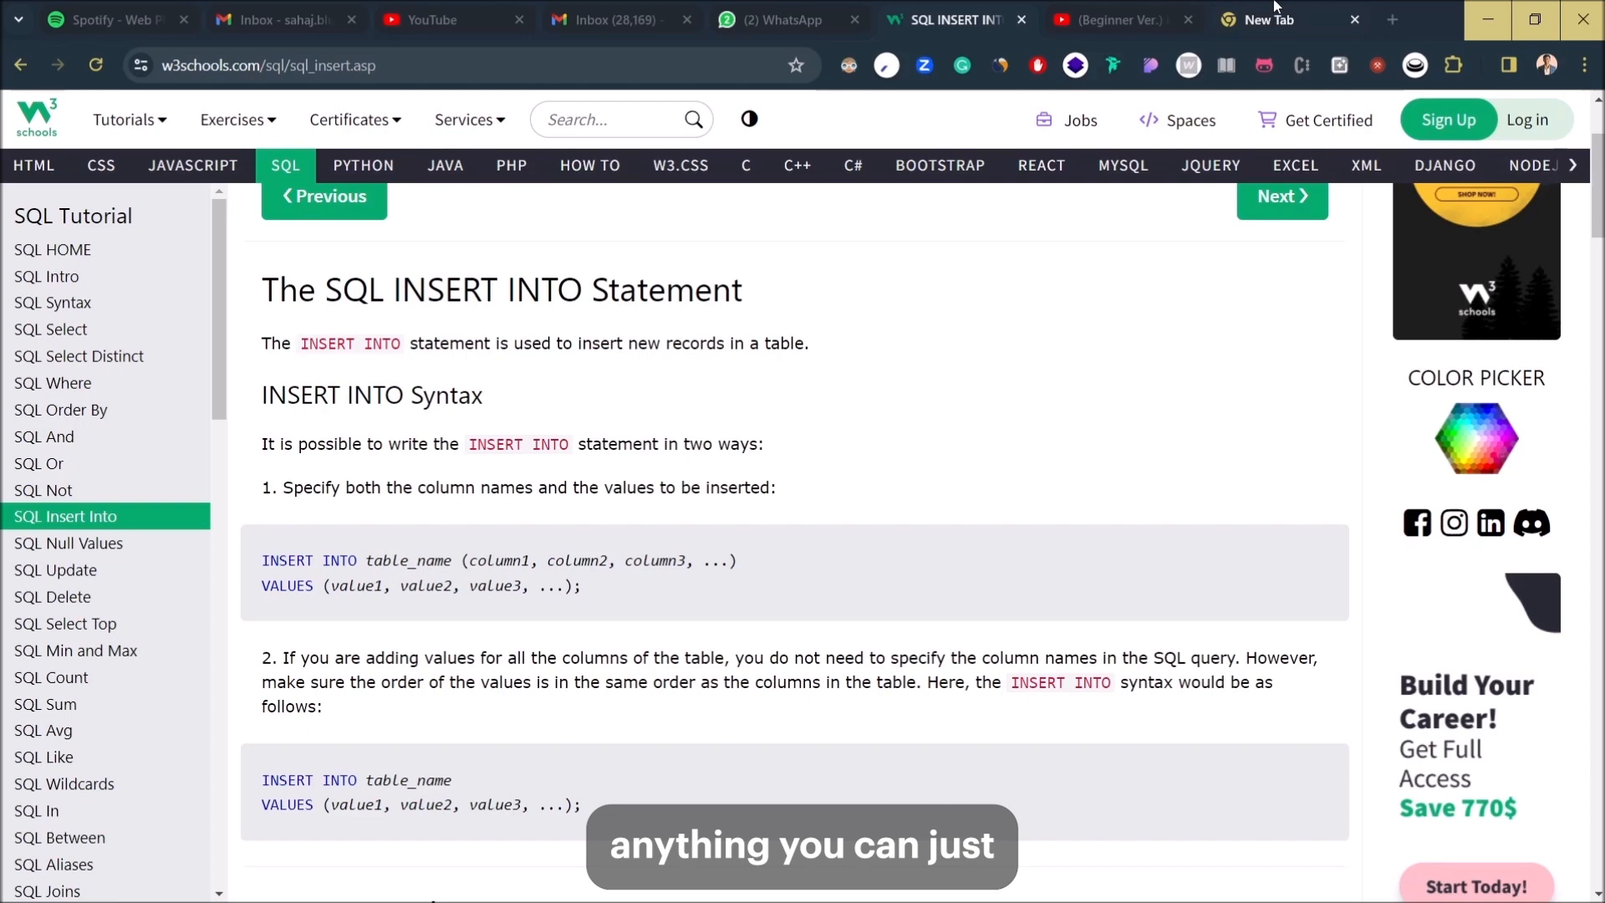
- Search Google for 'sql insert', open W3Schools' INSERT INTO page, review its syntax, return to Blup
click(1244, 23)
text(sw)
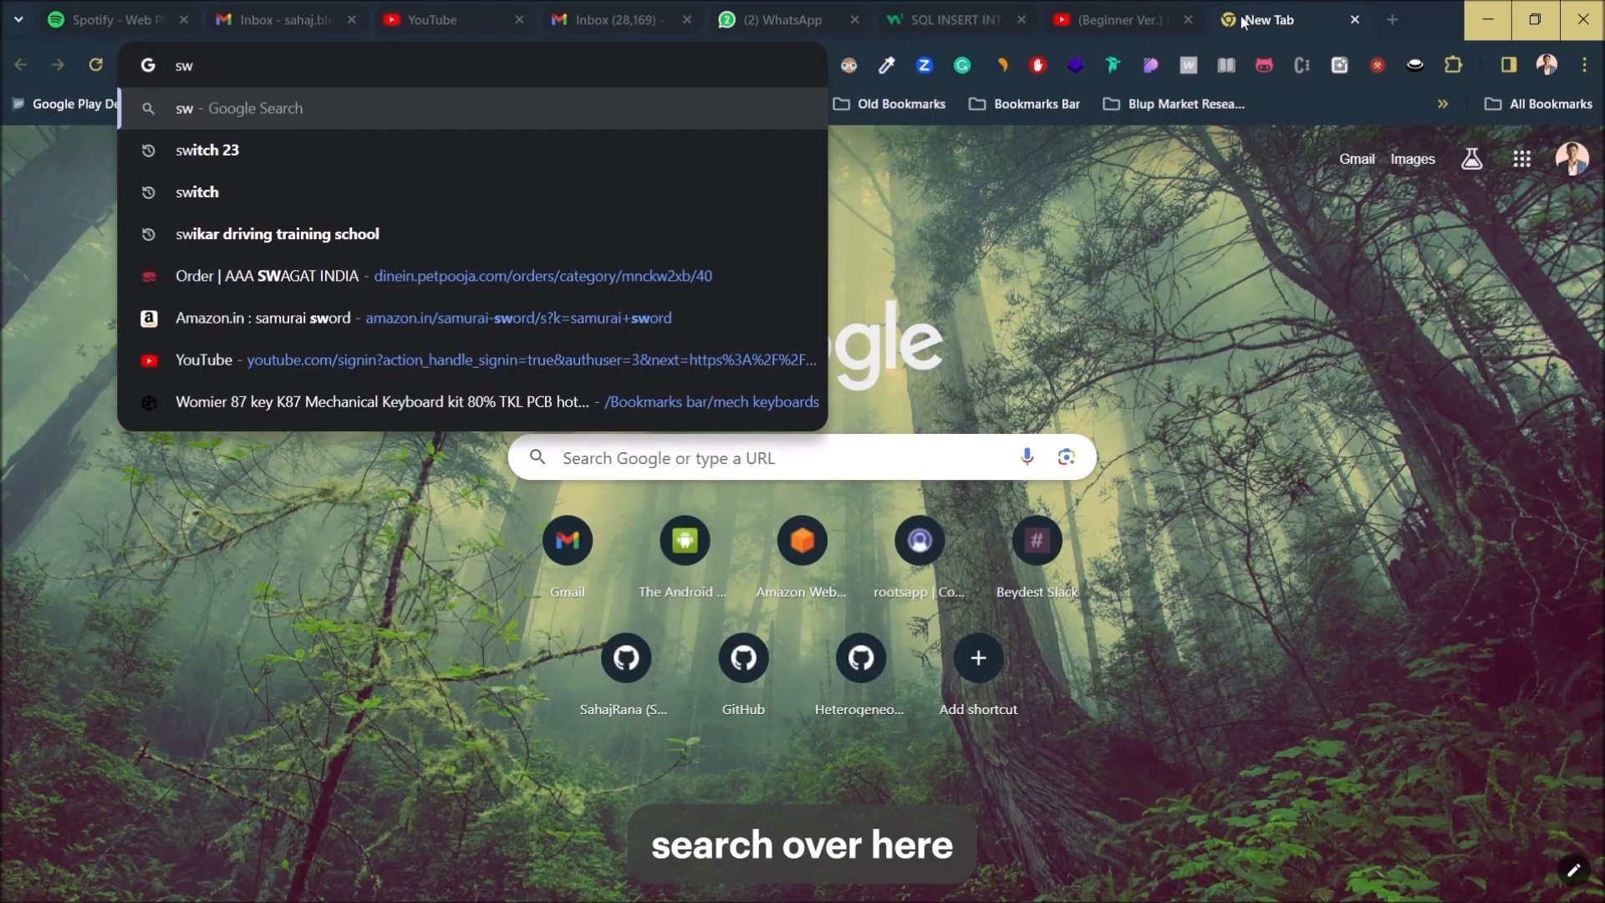
key(BackSpace)
text(ql insert)
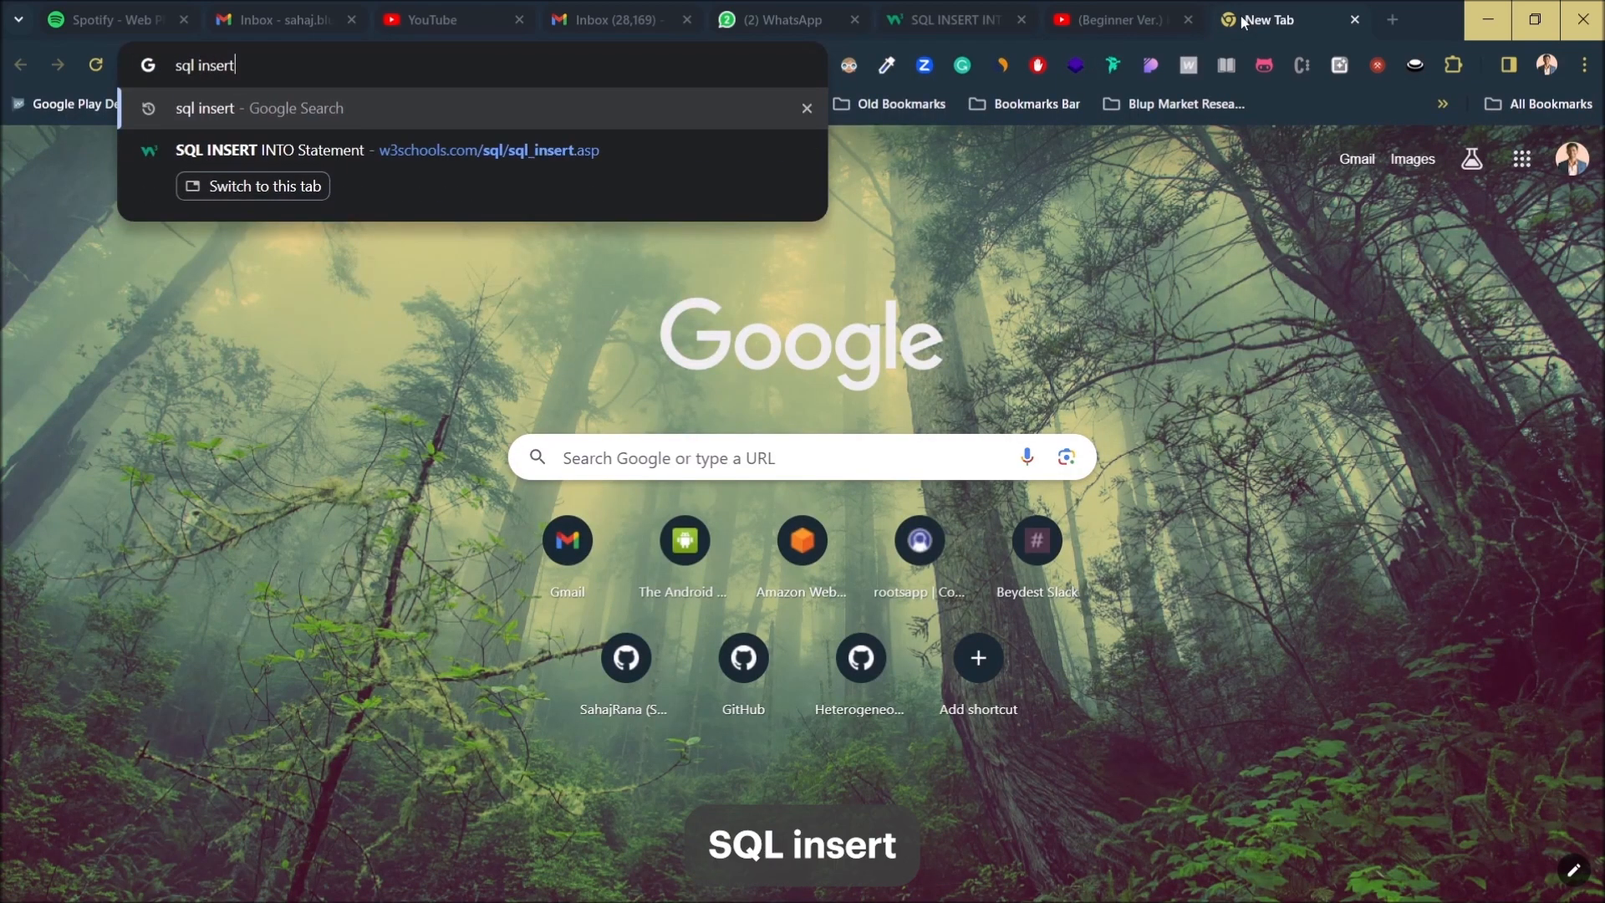
key(Return)
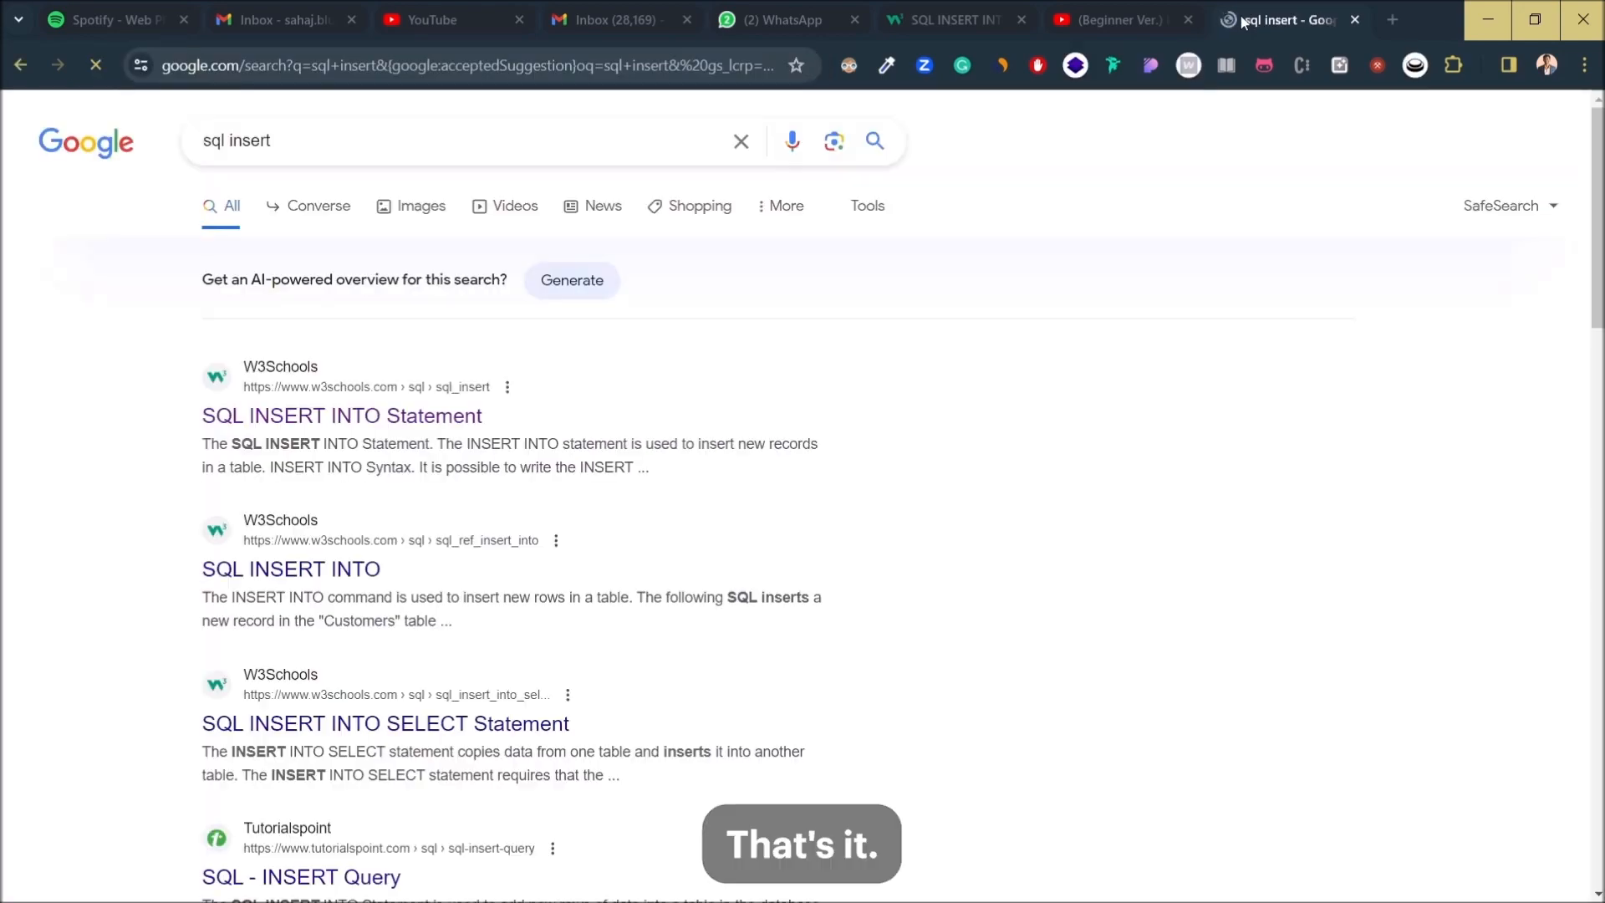
click(293, 434)
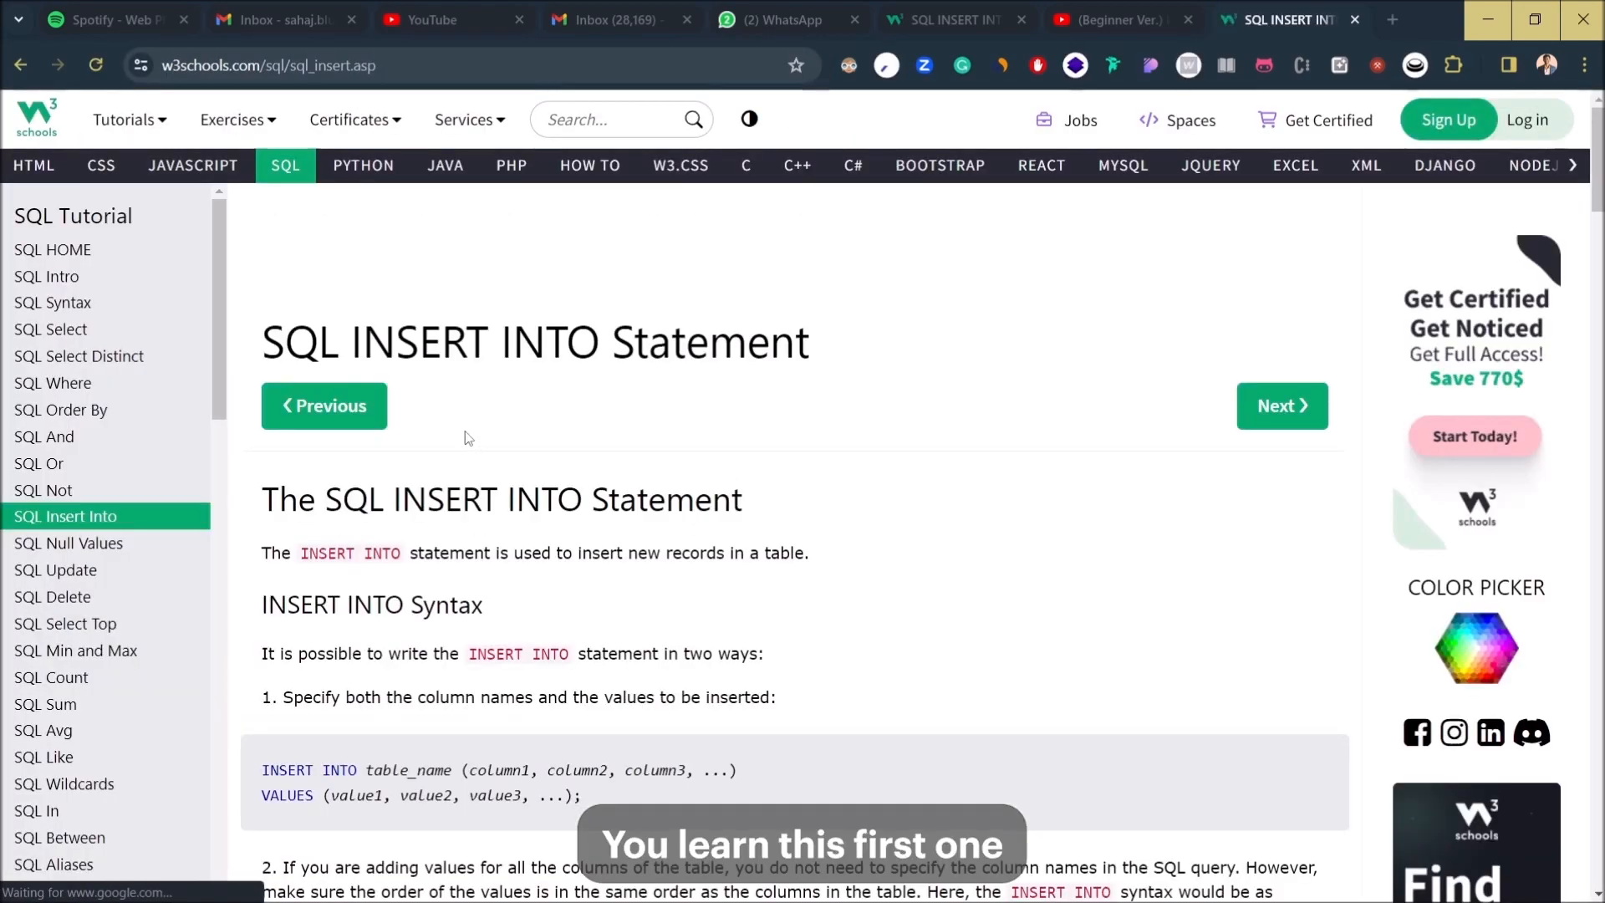
scroll(468, 435, down, 2)
drag(265, 455, 679, 509)
click(596, 492)
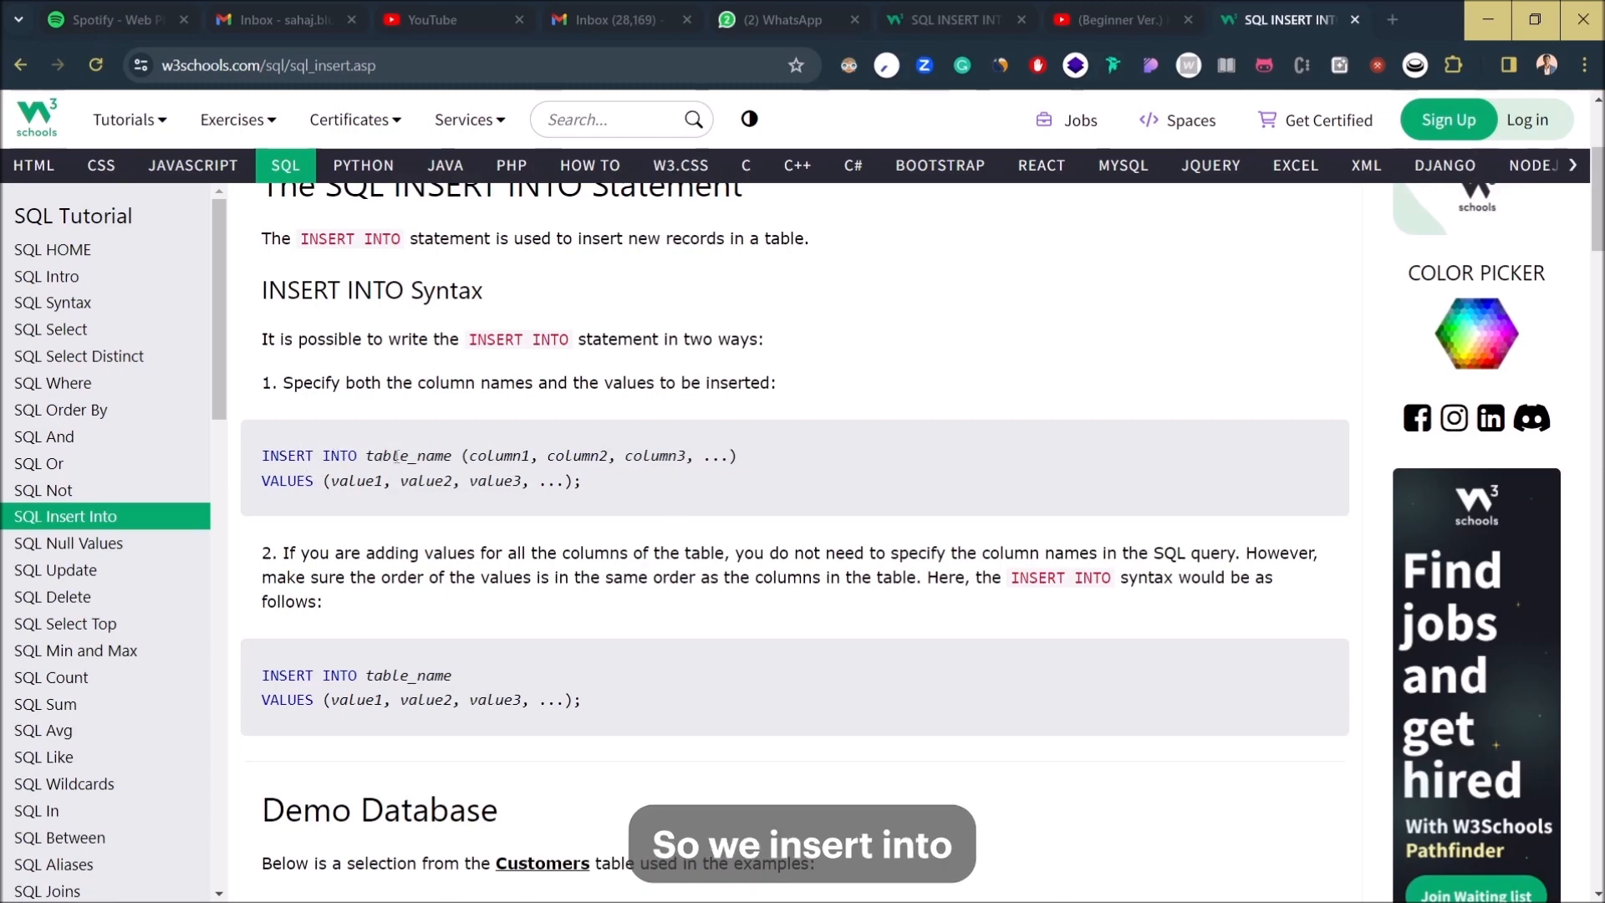
key(alt+Tab)
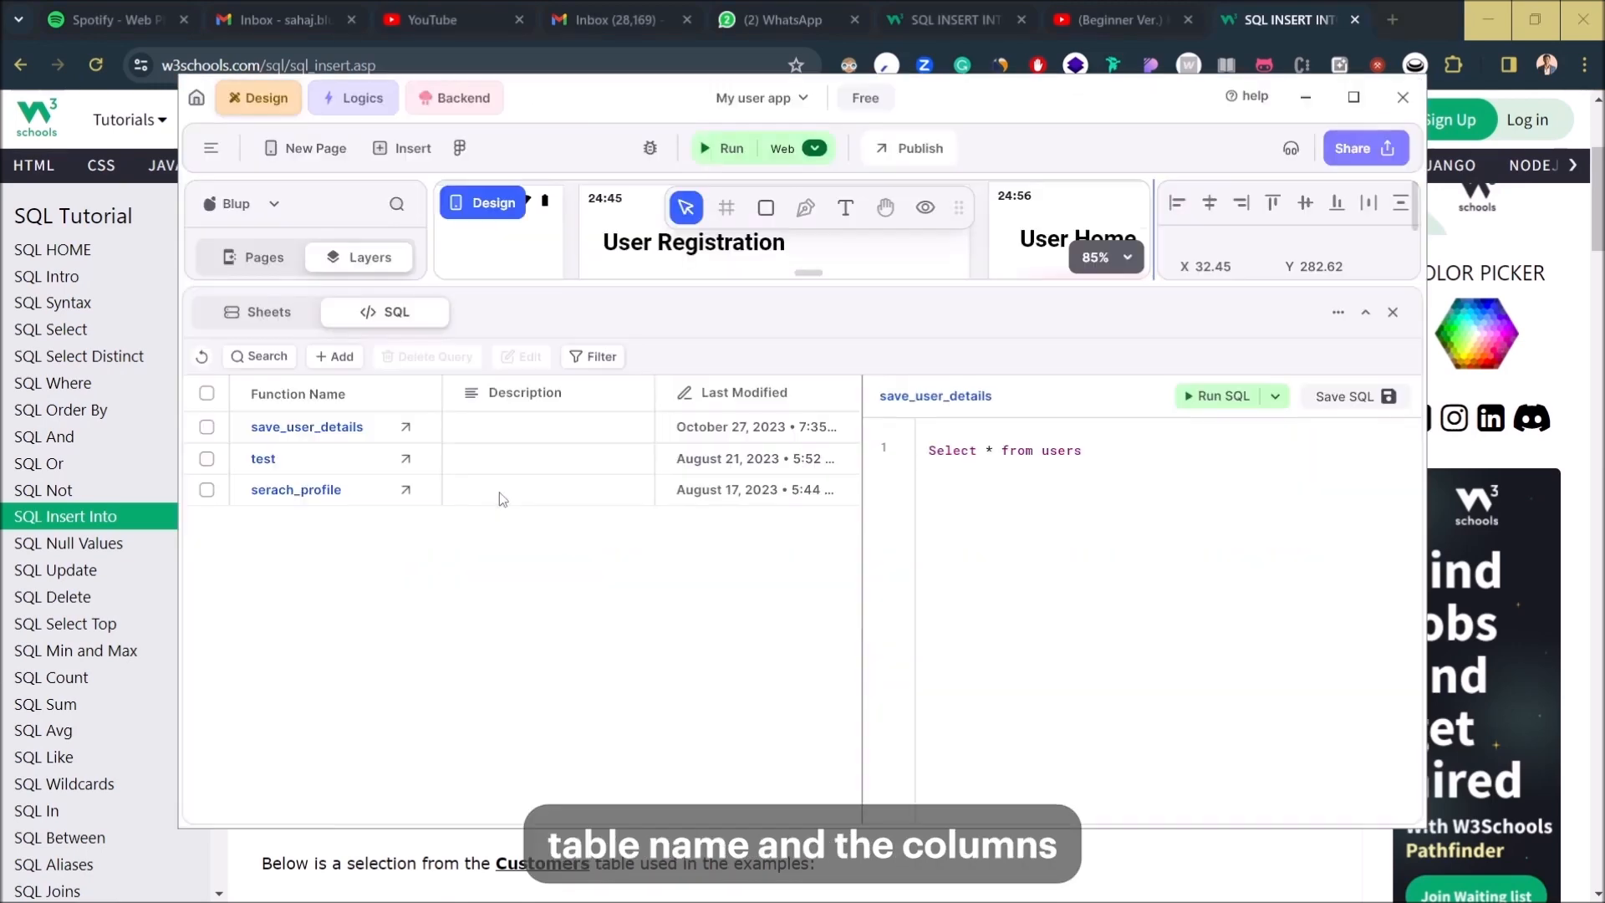
- Replace 'Select * from users' with 'Insert into login_details', confirming the table name on Sheets
triple_click(941, 451)
key(BackSpace)
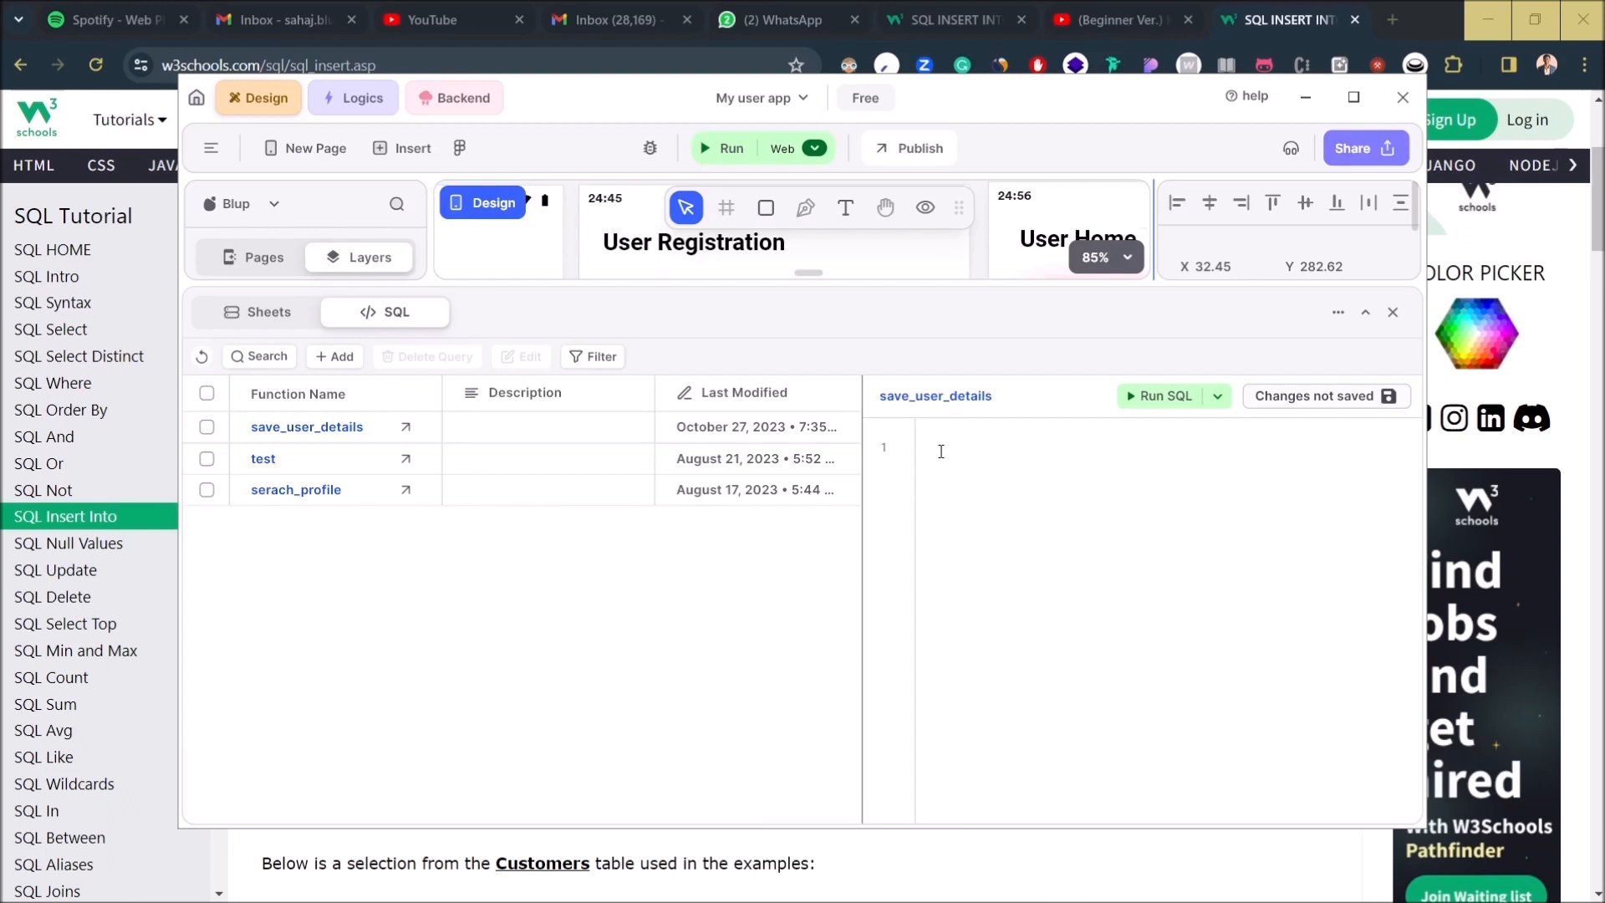
text(Insert)
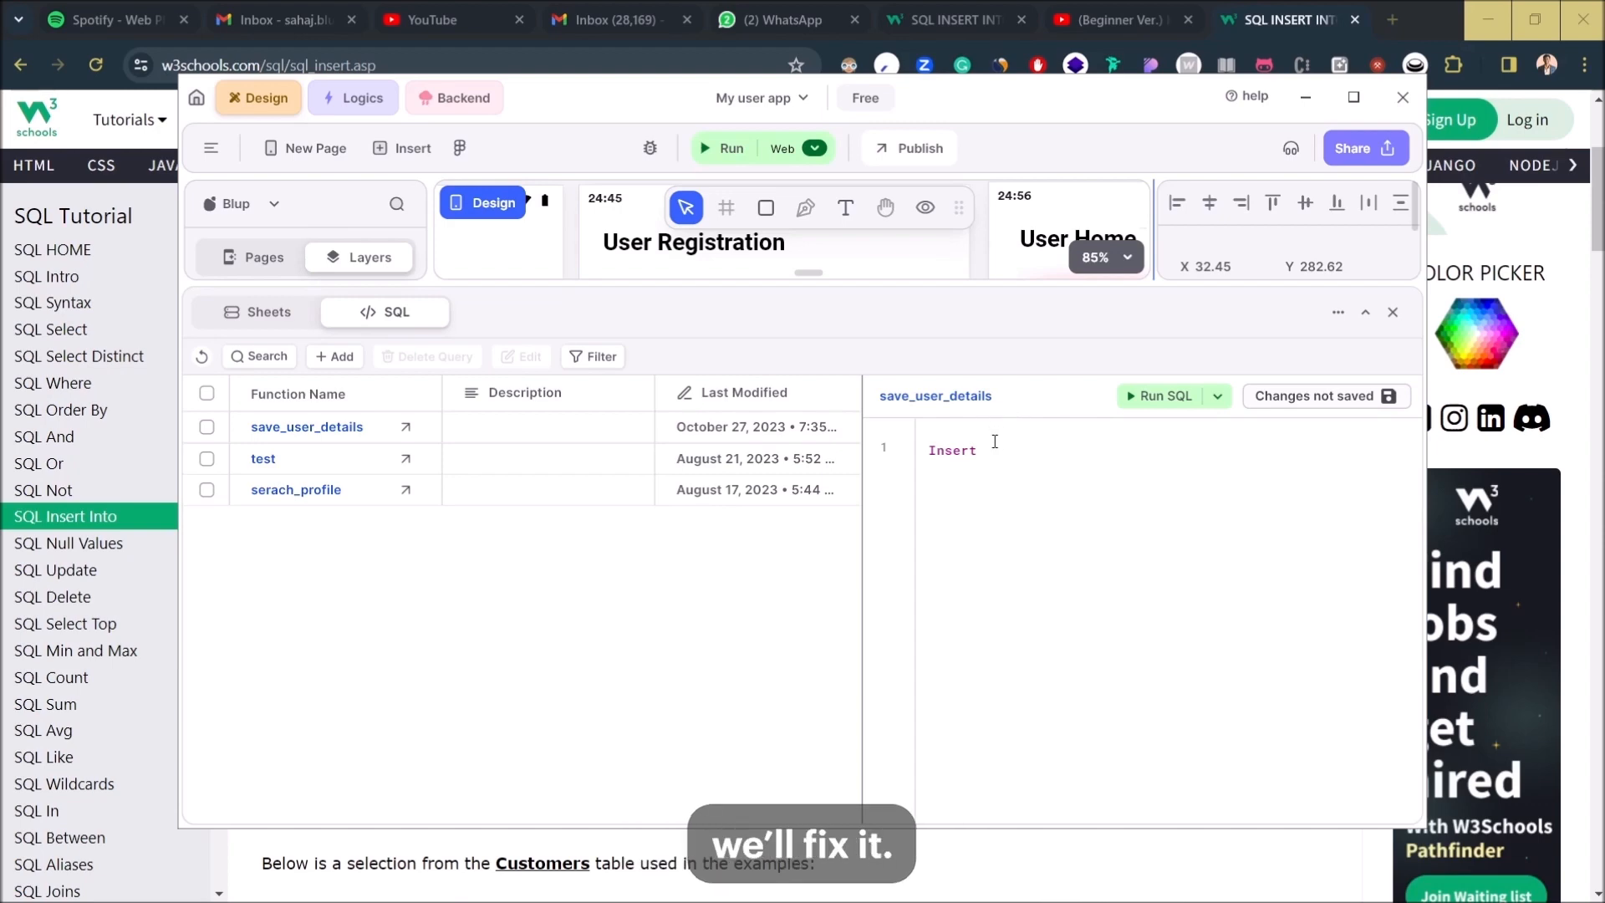
key(alt+Tab)
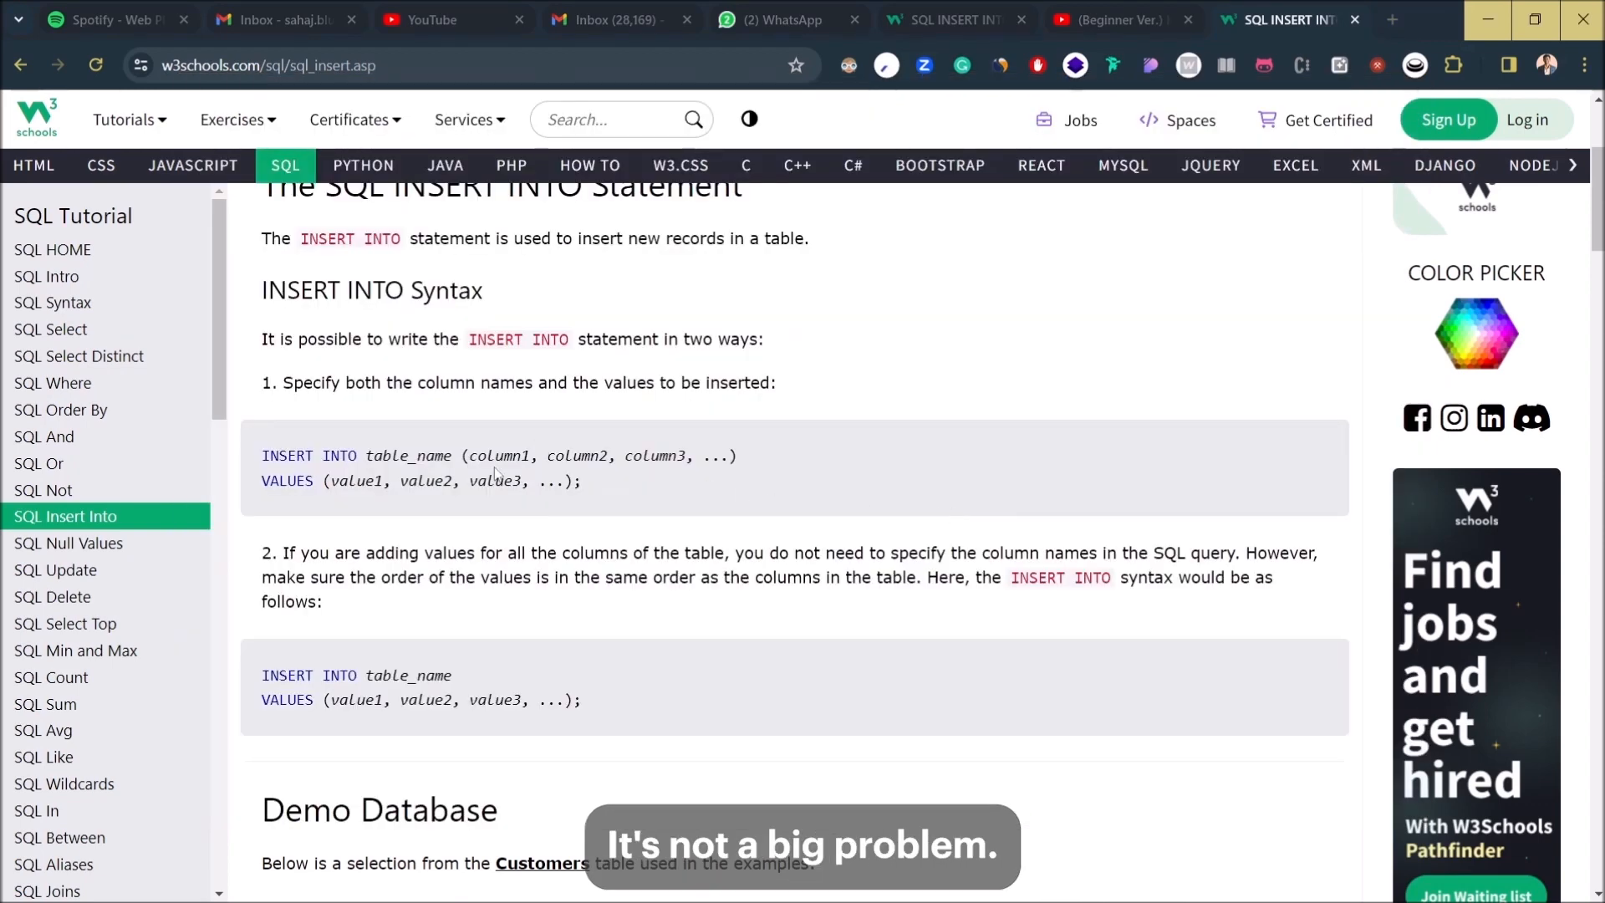
key(alt+Tab)
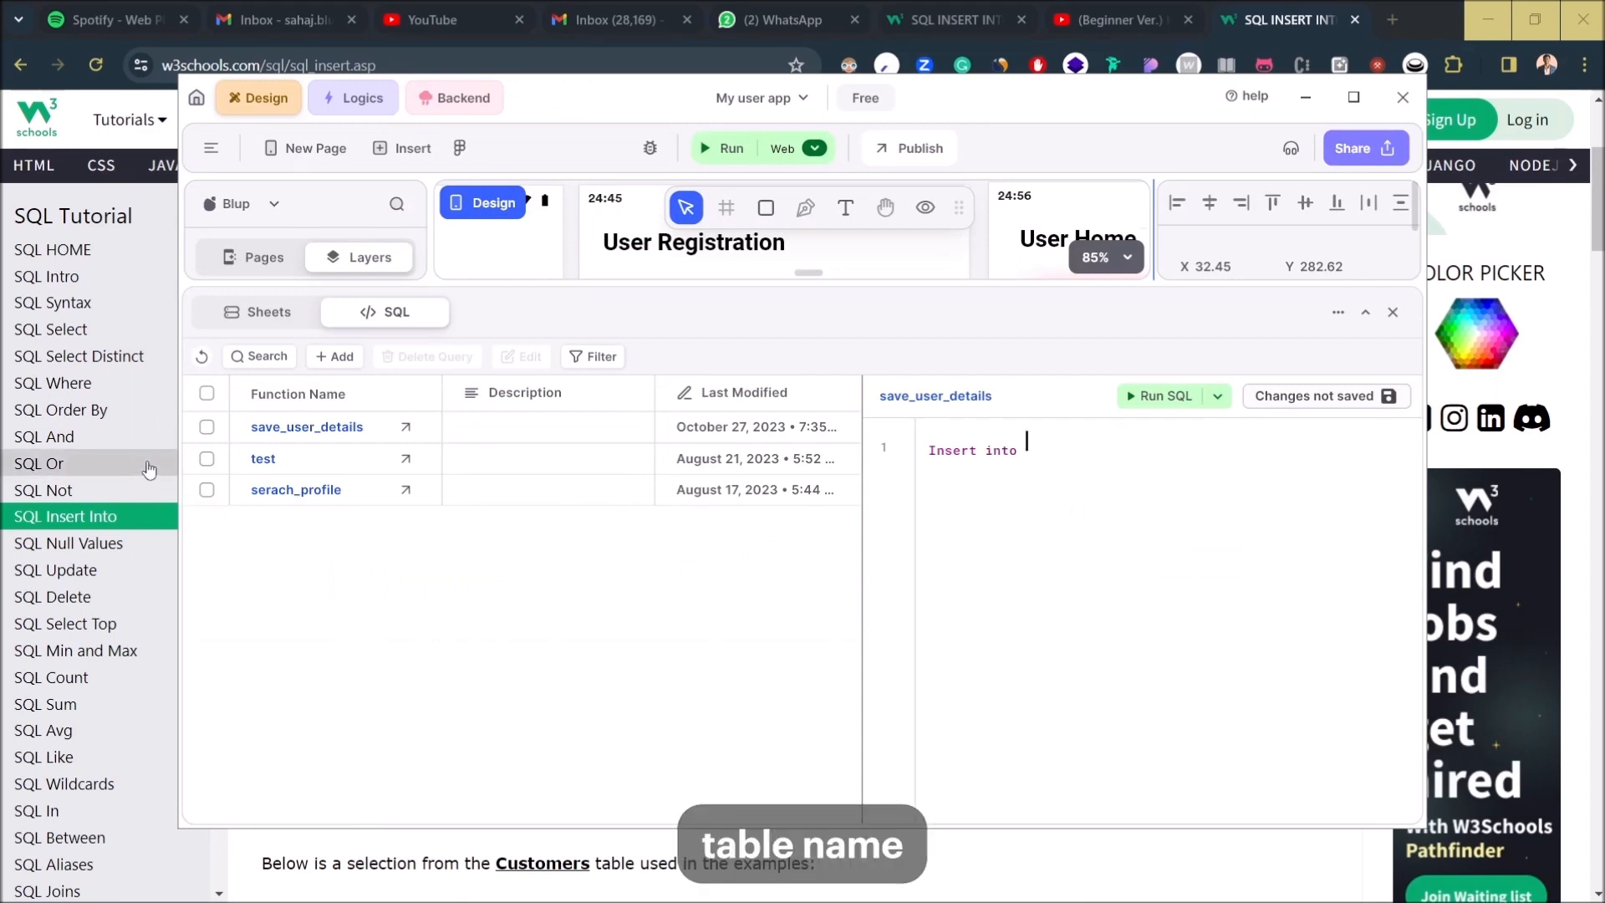
click(266, 314)
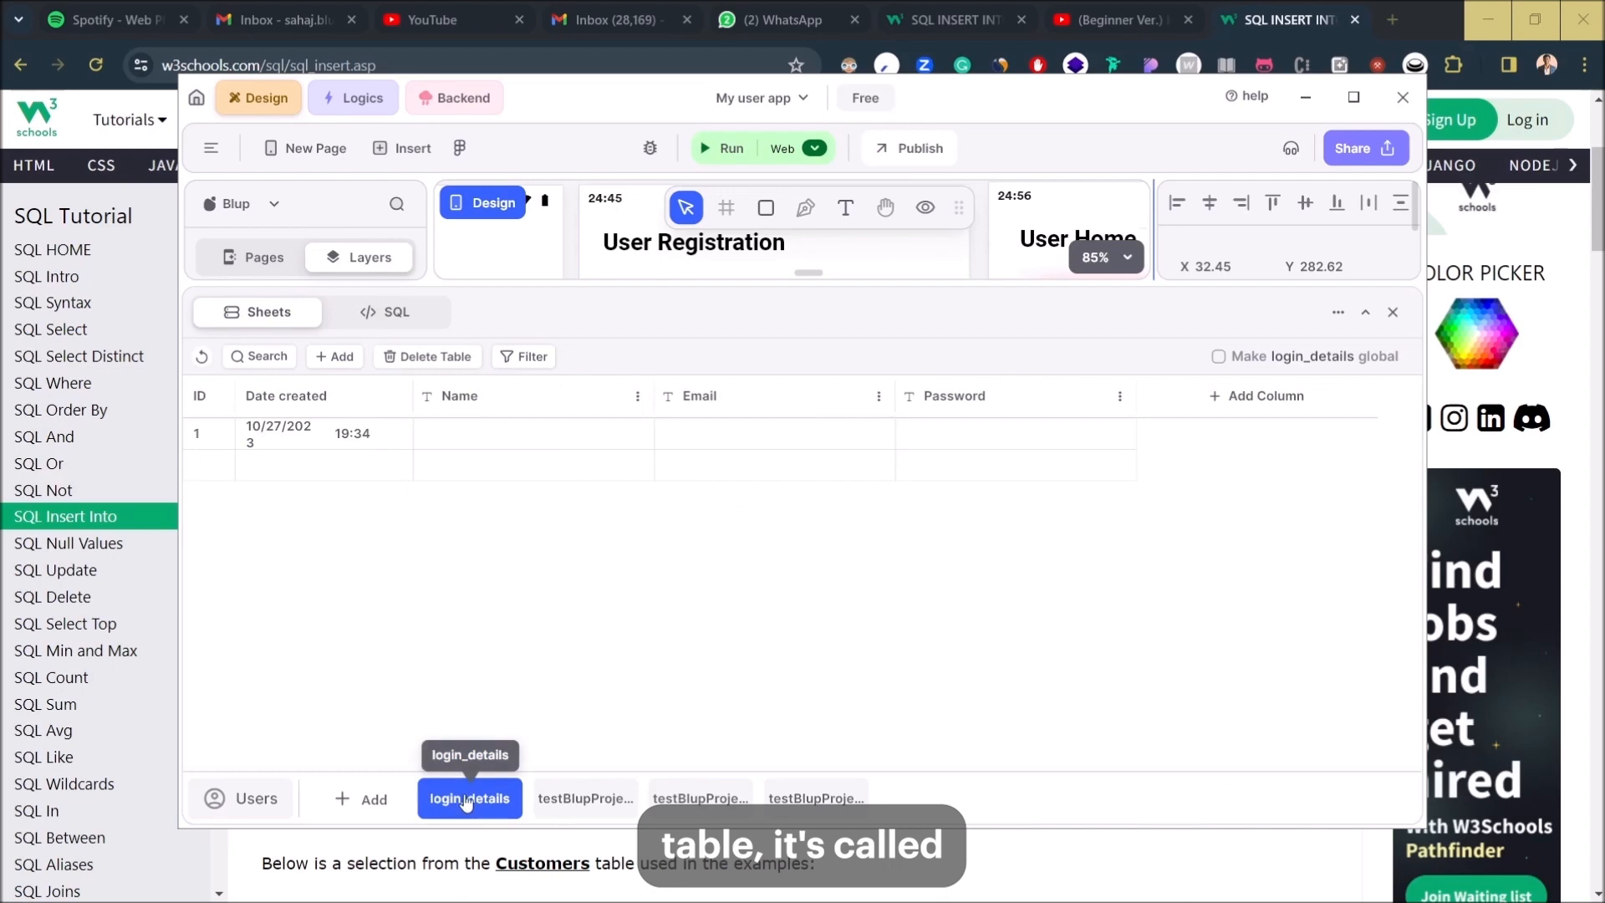
click(386, 312)
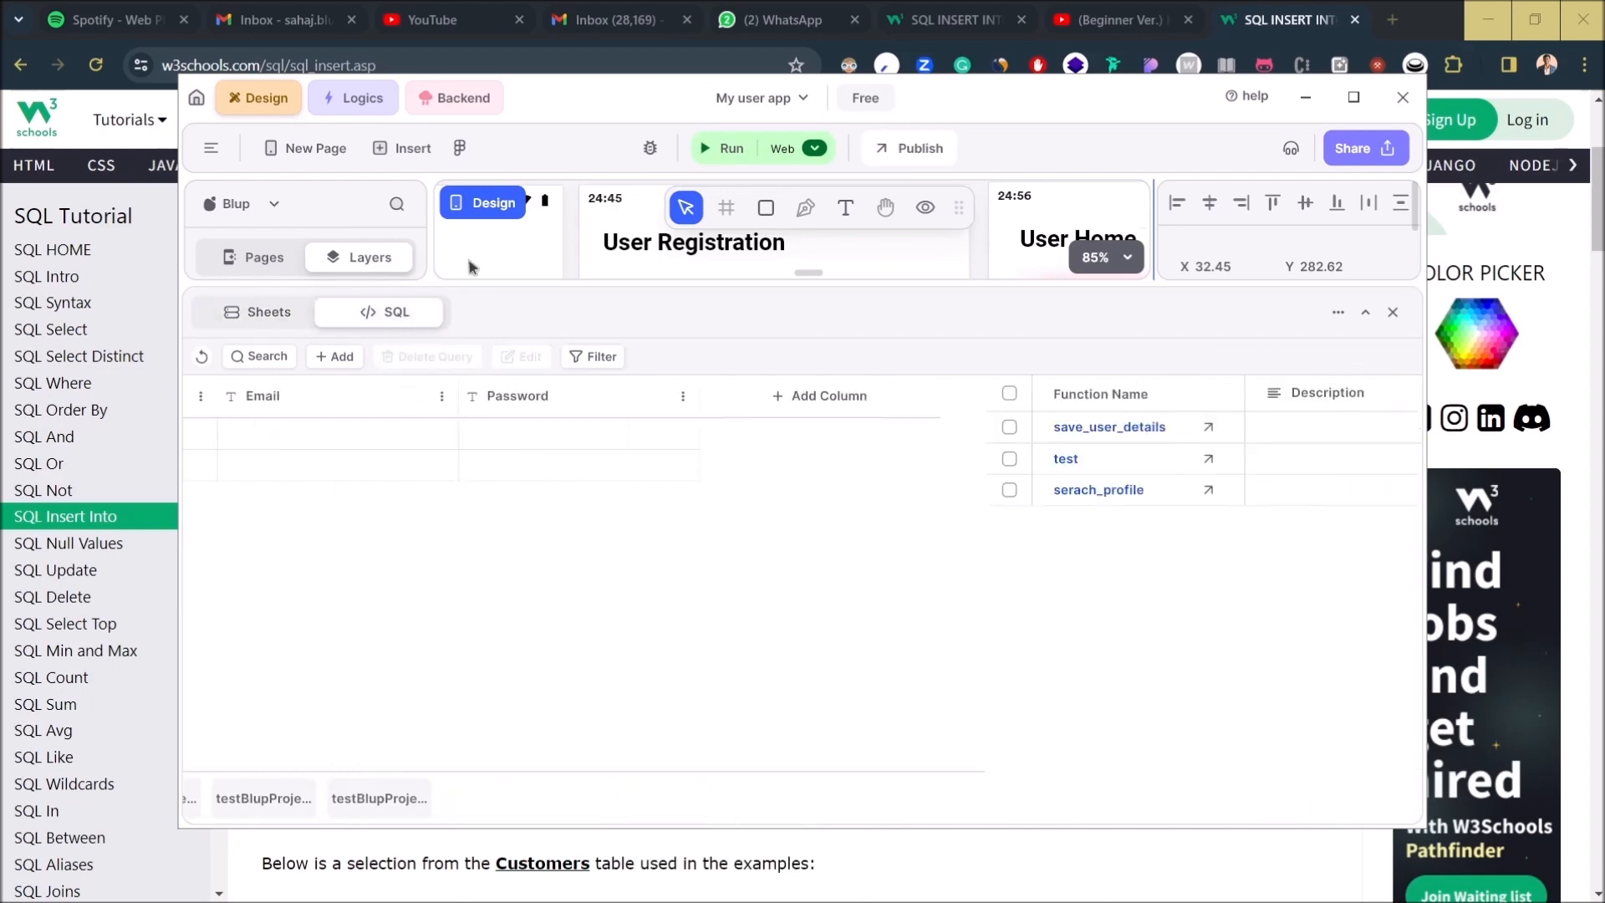
click(1493, 15)
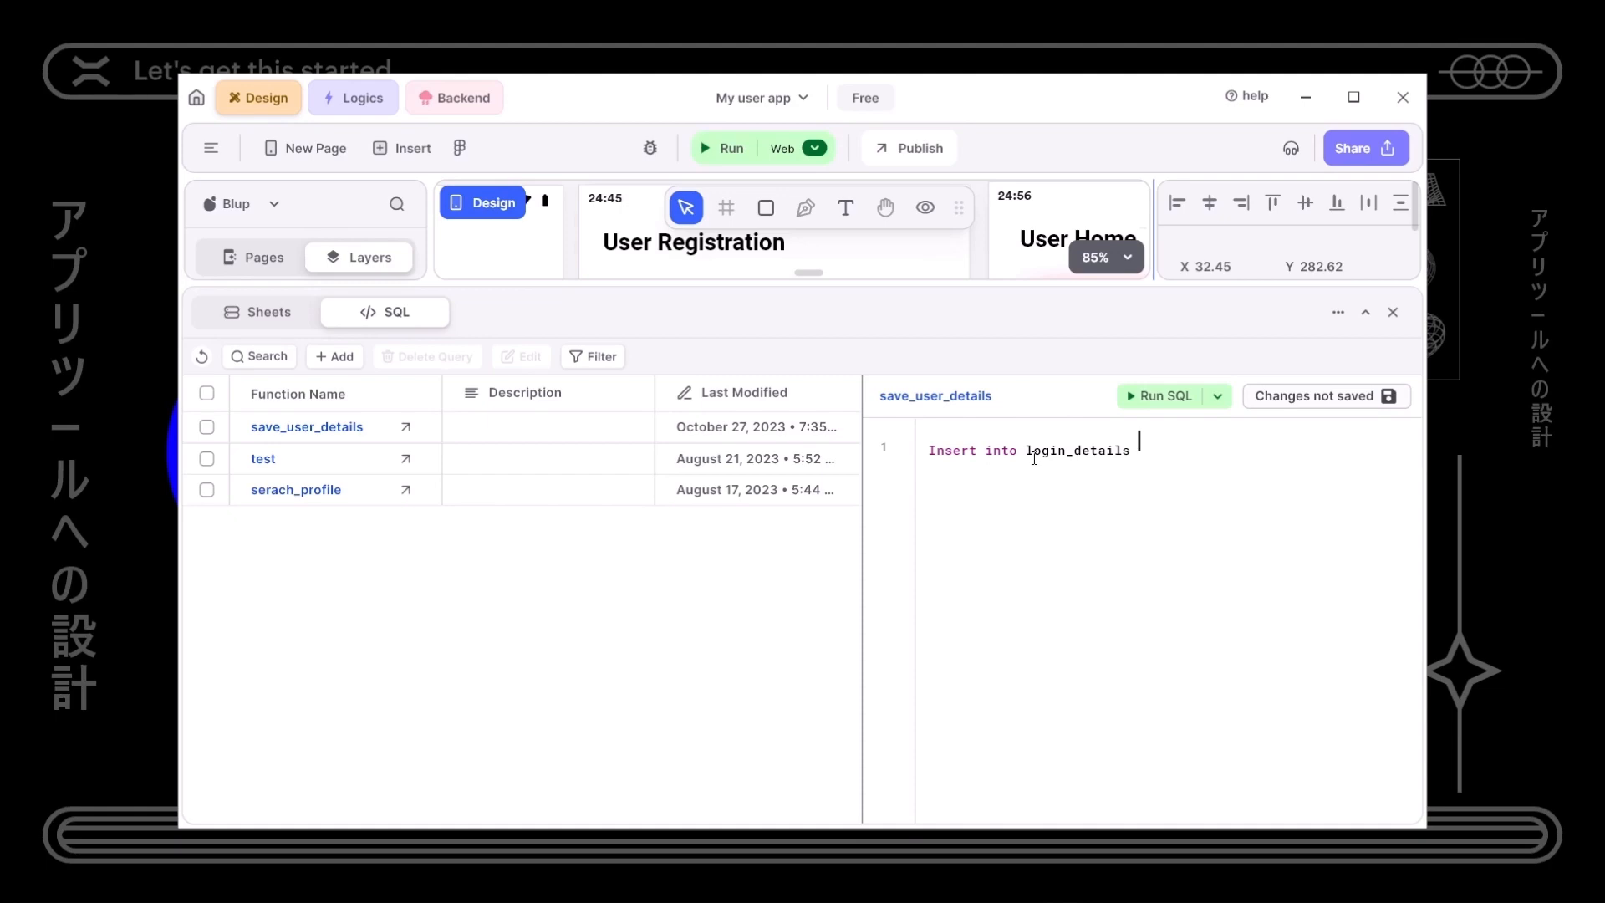
- Add the column list (Name,Email,Password) after login_details in the insert query
key(alt+Tab)
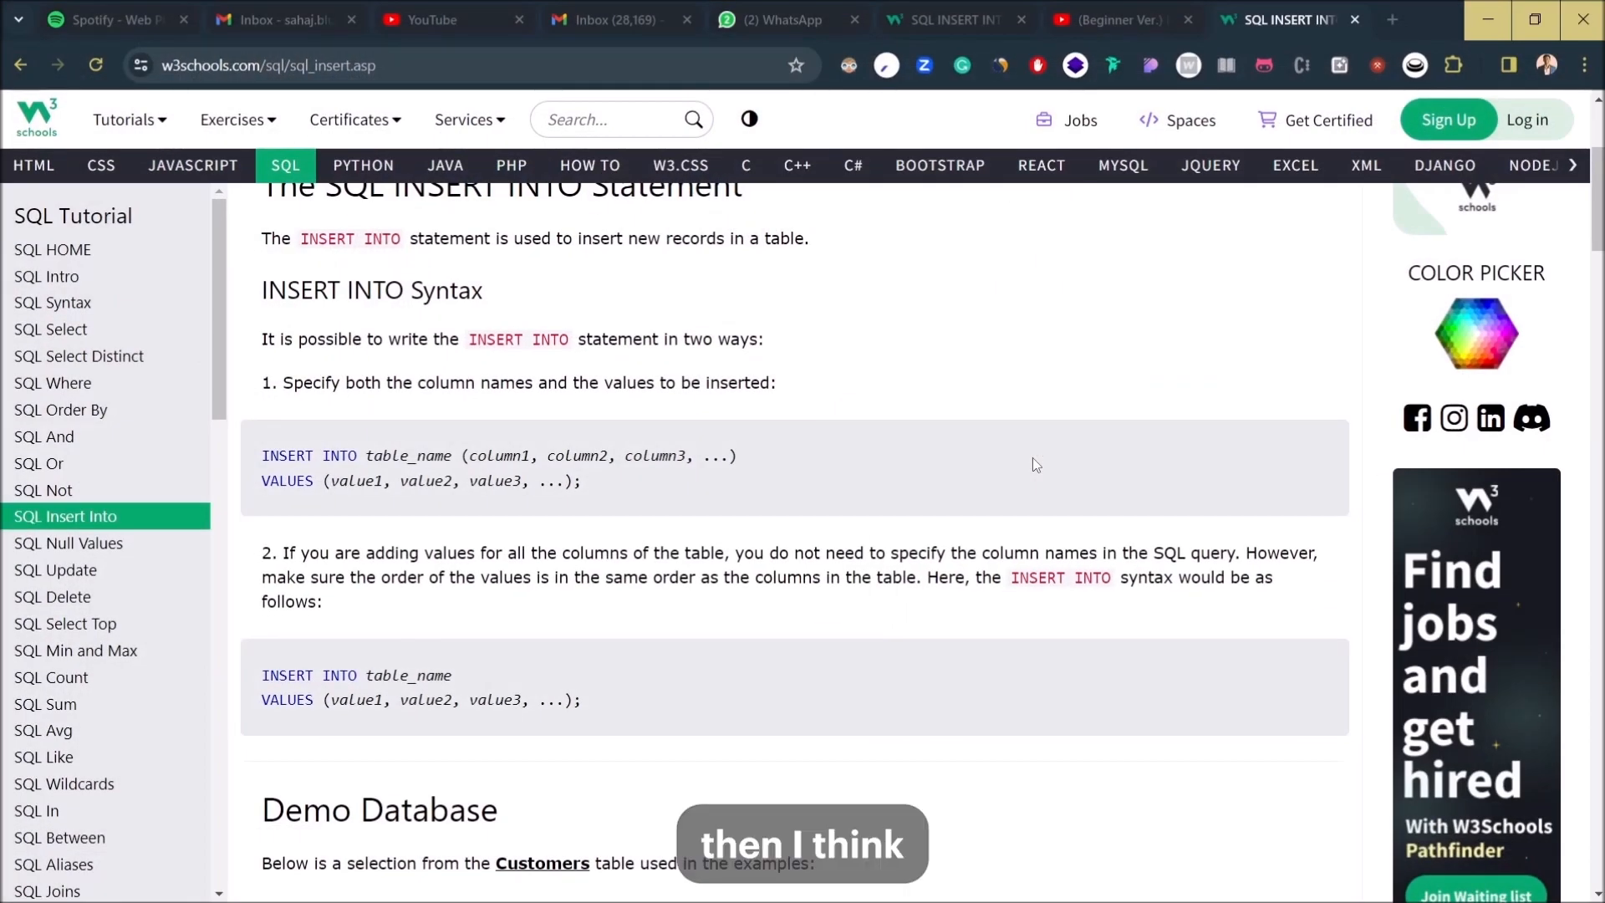
key(alt+Tab)
key(alt+Tab)
key(alt+Tab)
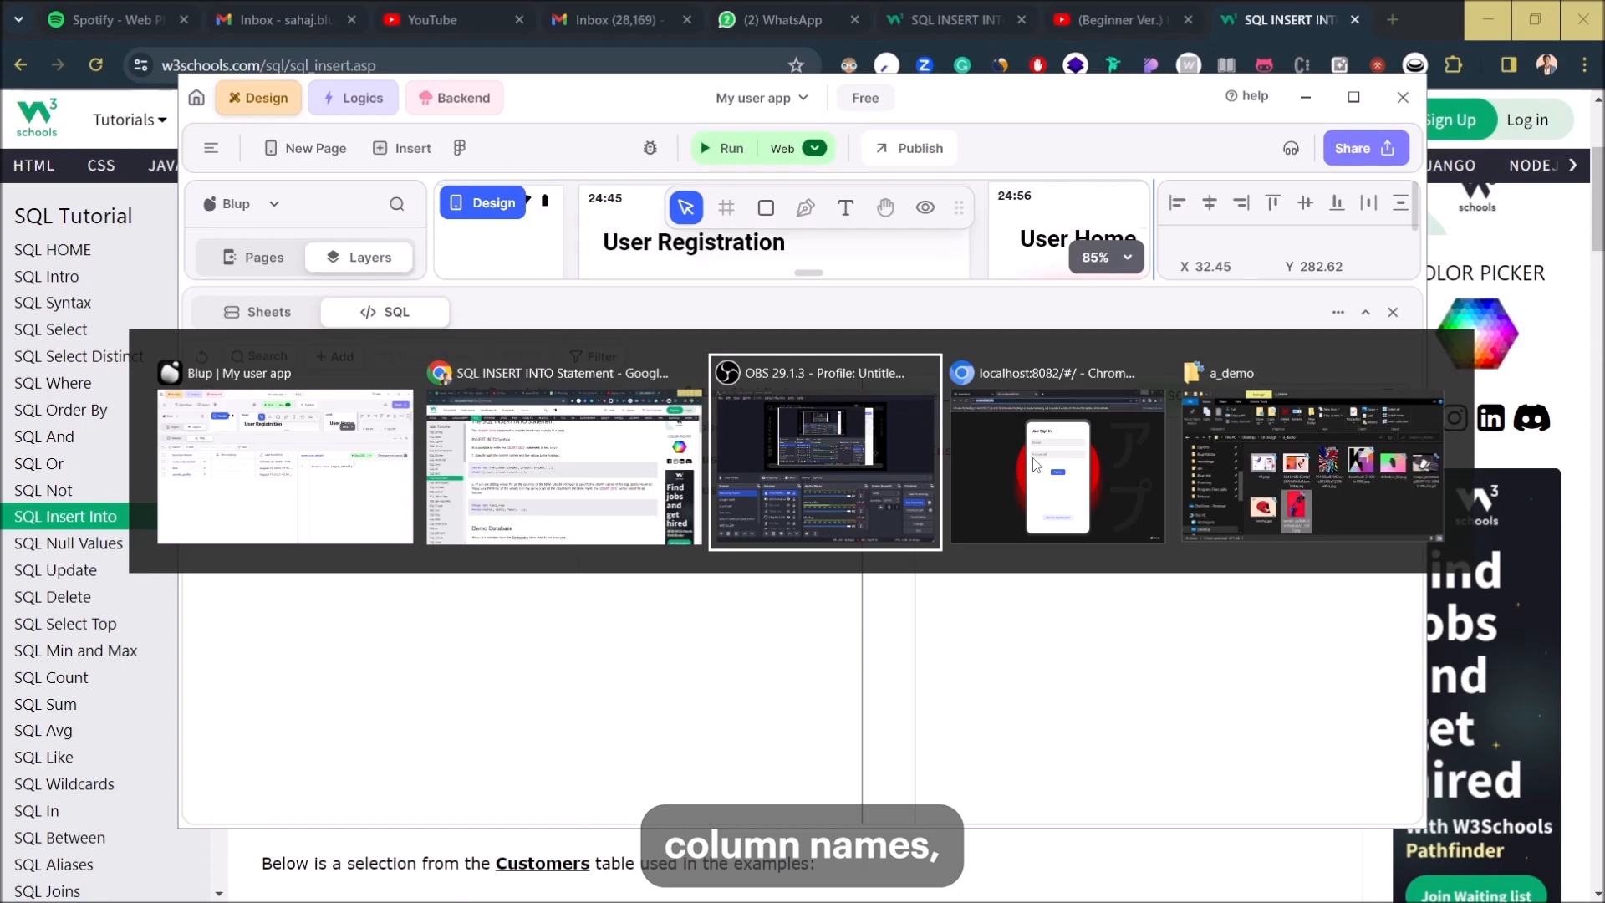
key(alt+Tab)
key(alt+Tab)
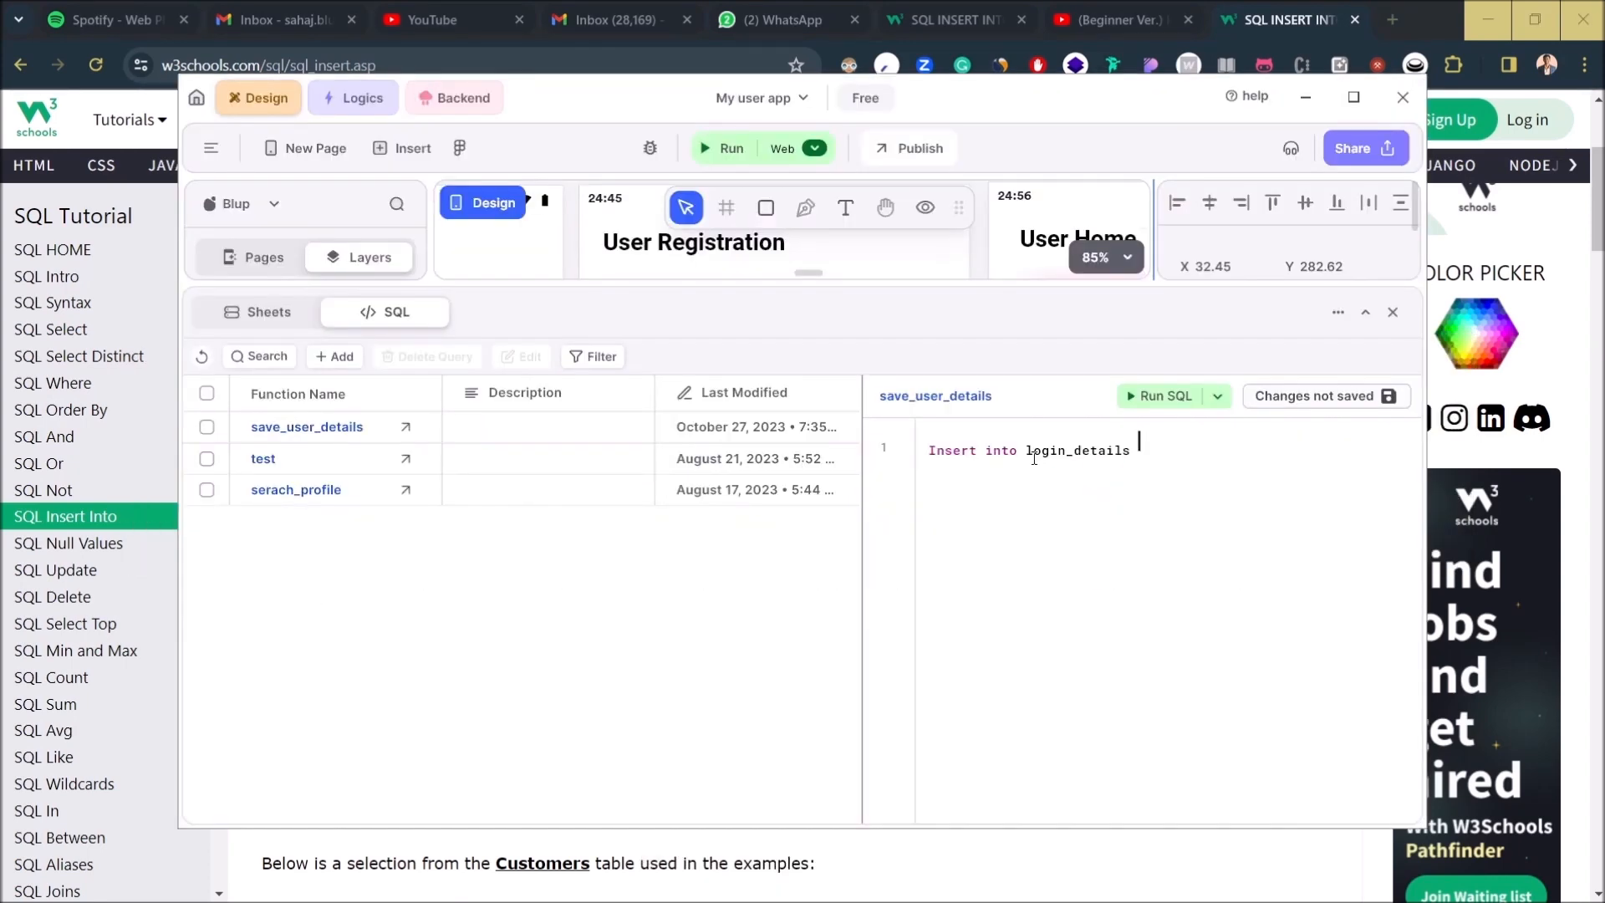
text(()
text(Email,)
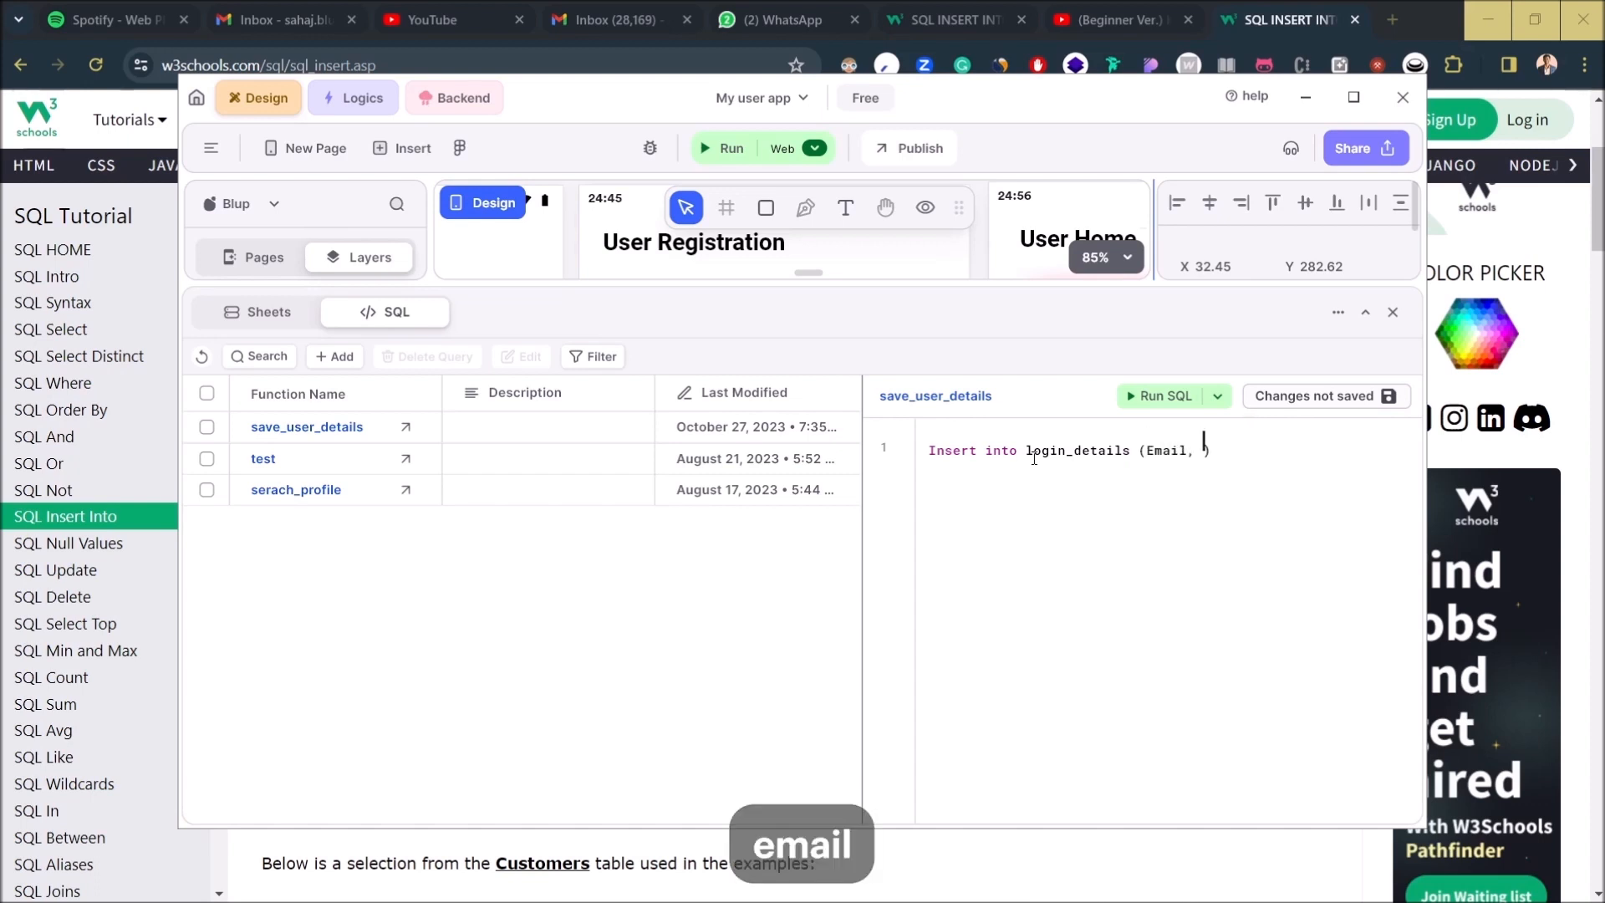
key(Left)
key(Left)
key(Left)
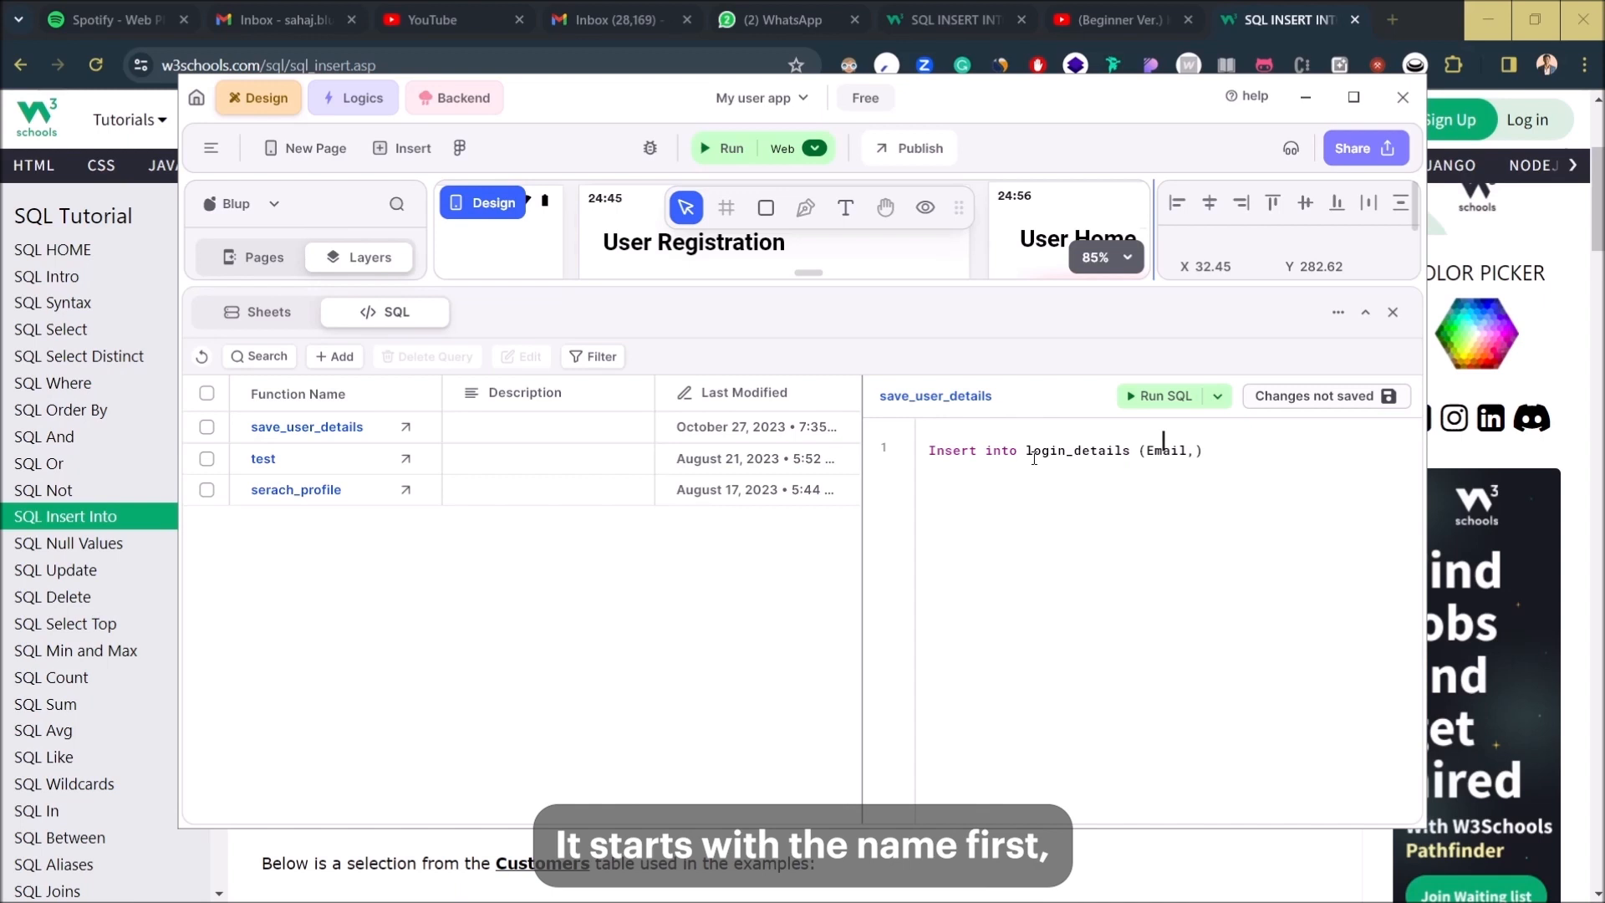
text(Name,)
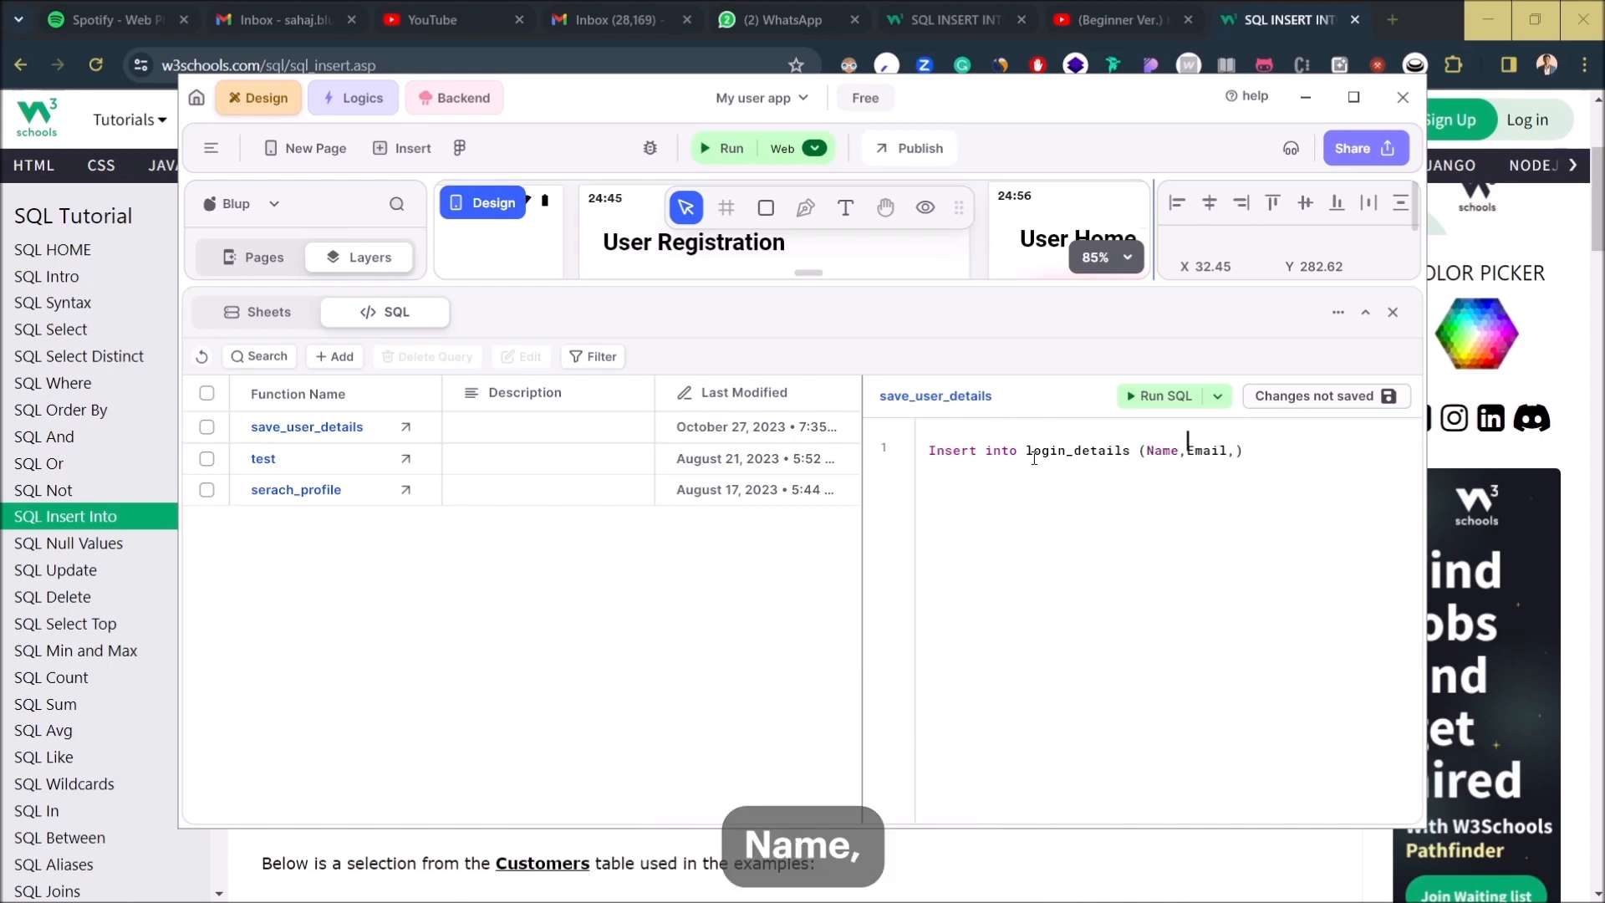
key(Right)
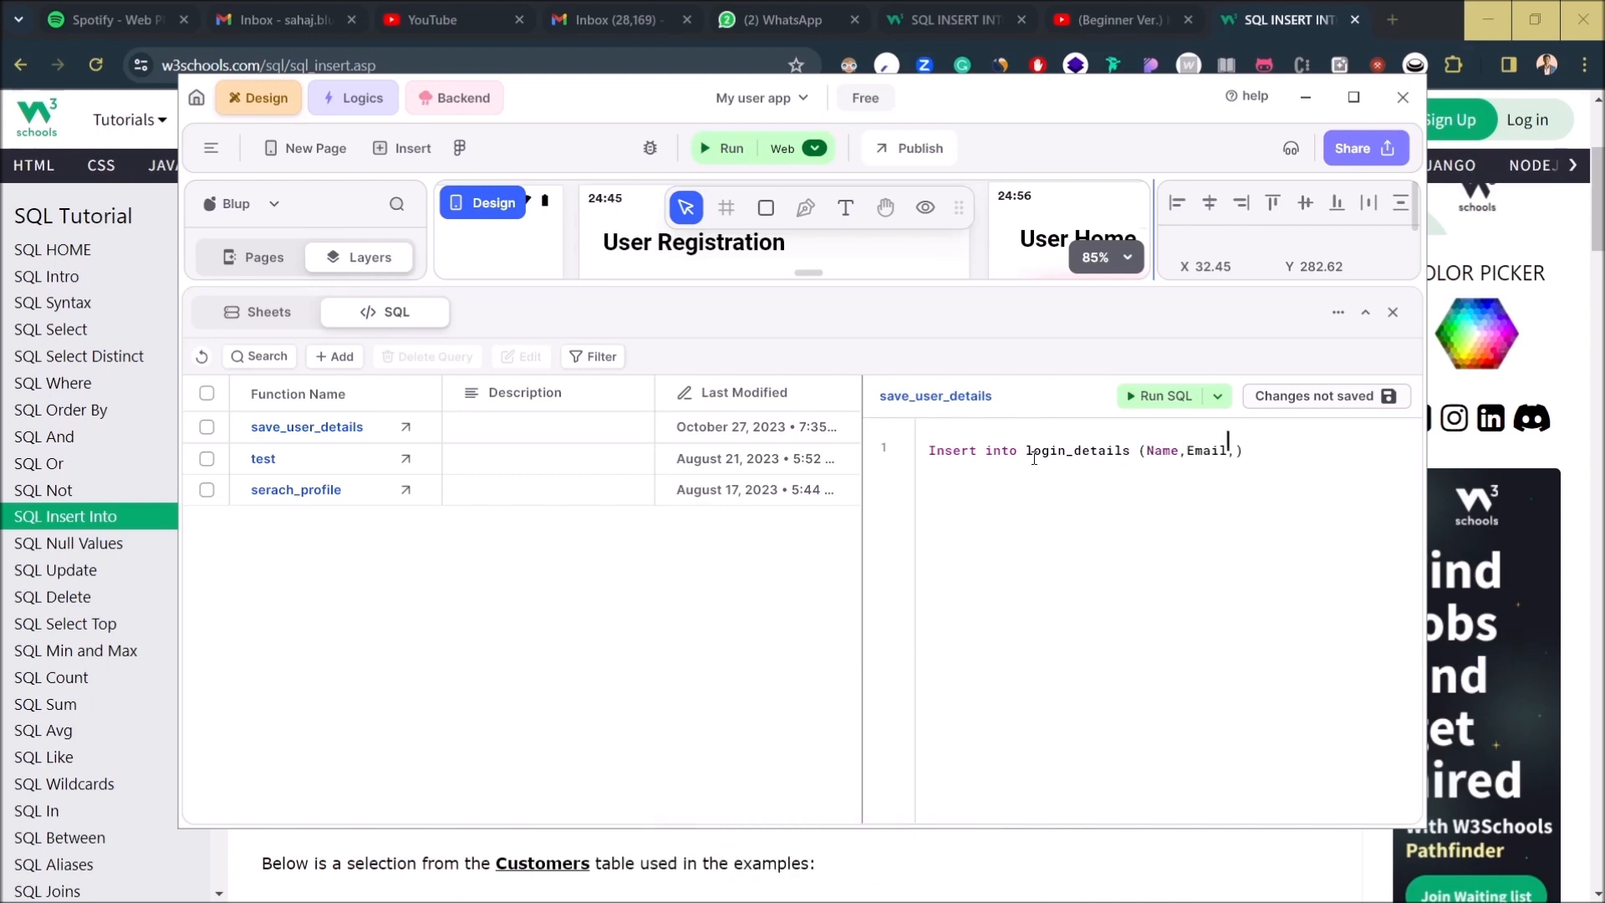
text(Passw)
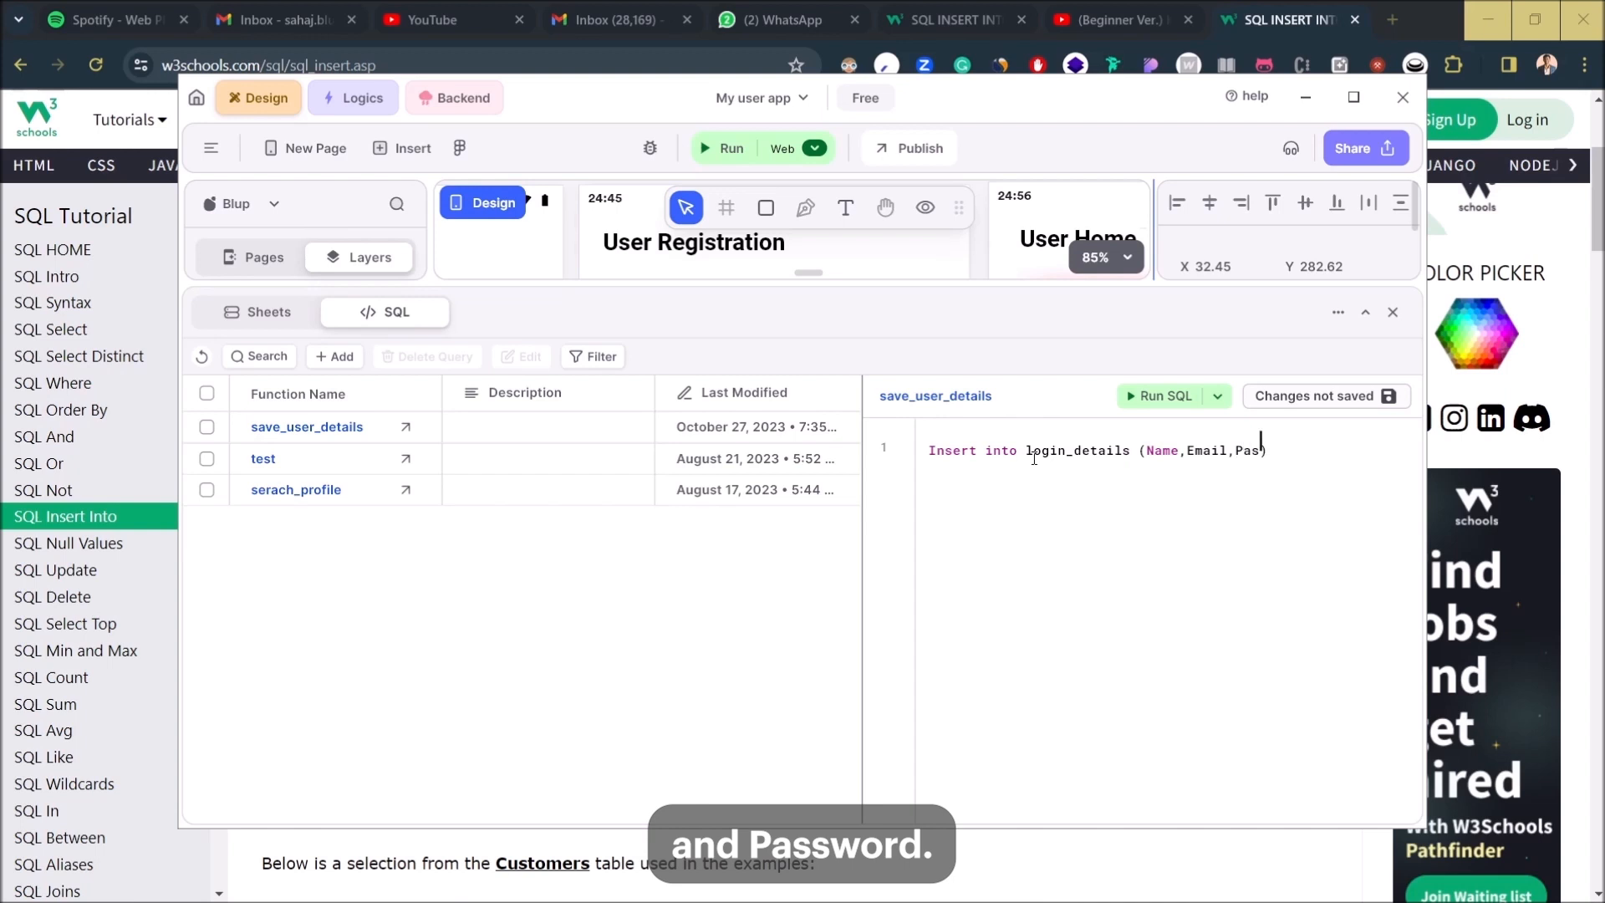
text(ord)
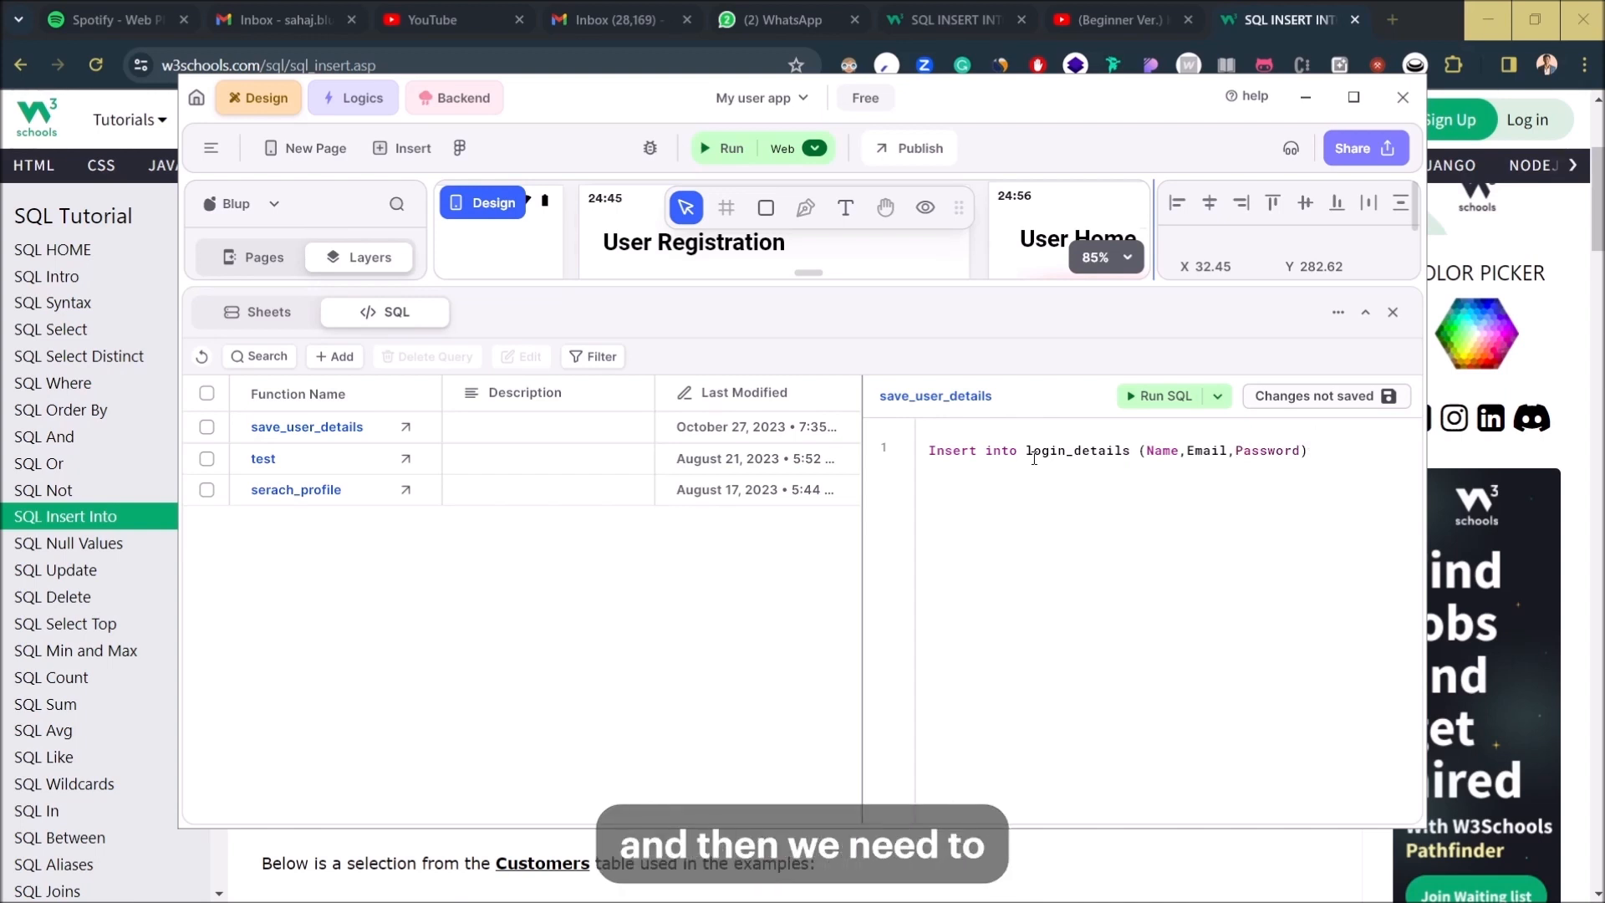
- Continue the query with the values keyword, following the W3Schools syntax
key(alt+Tab)
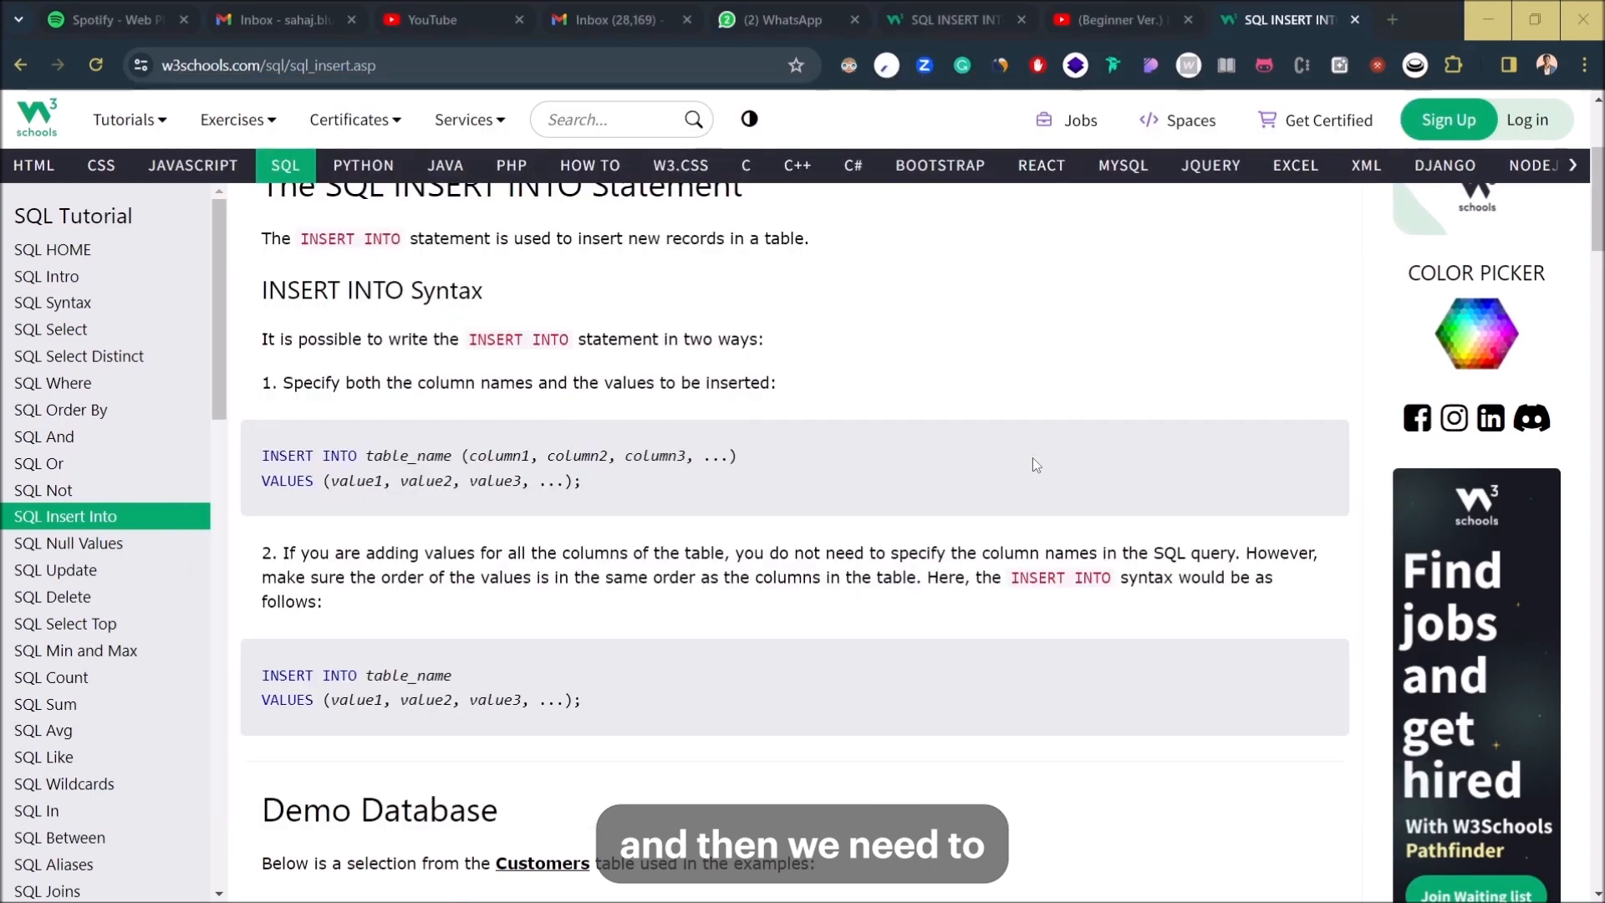
key(alt+Tab)
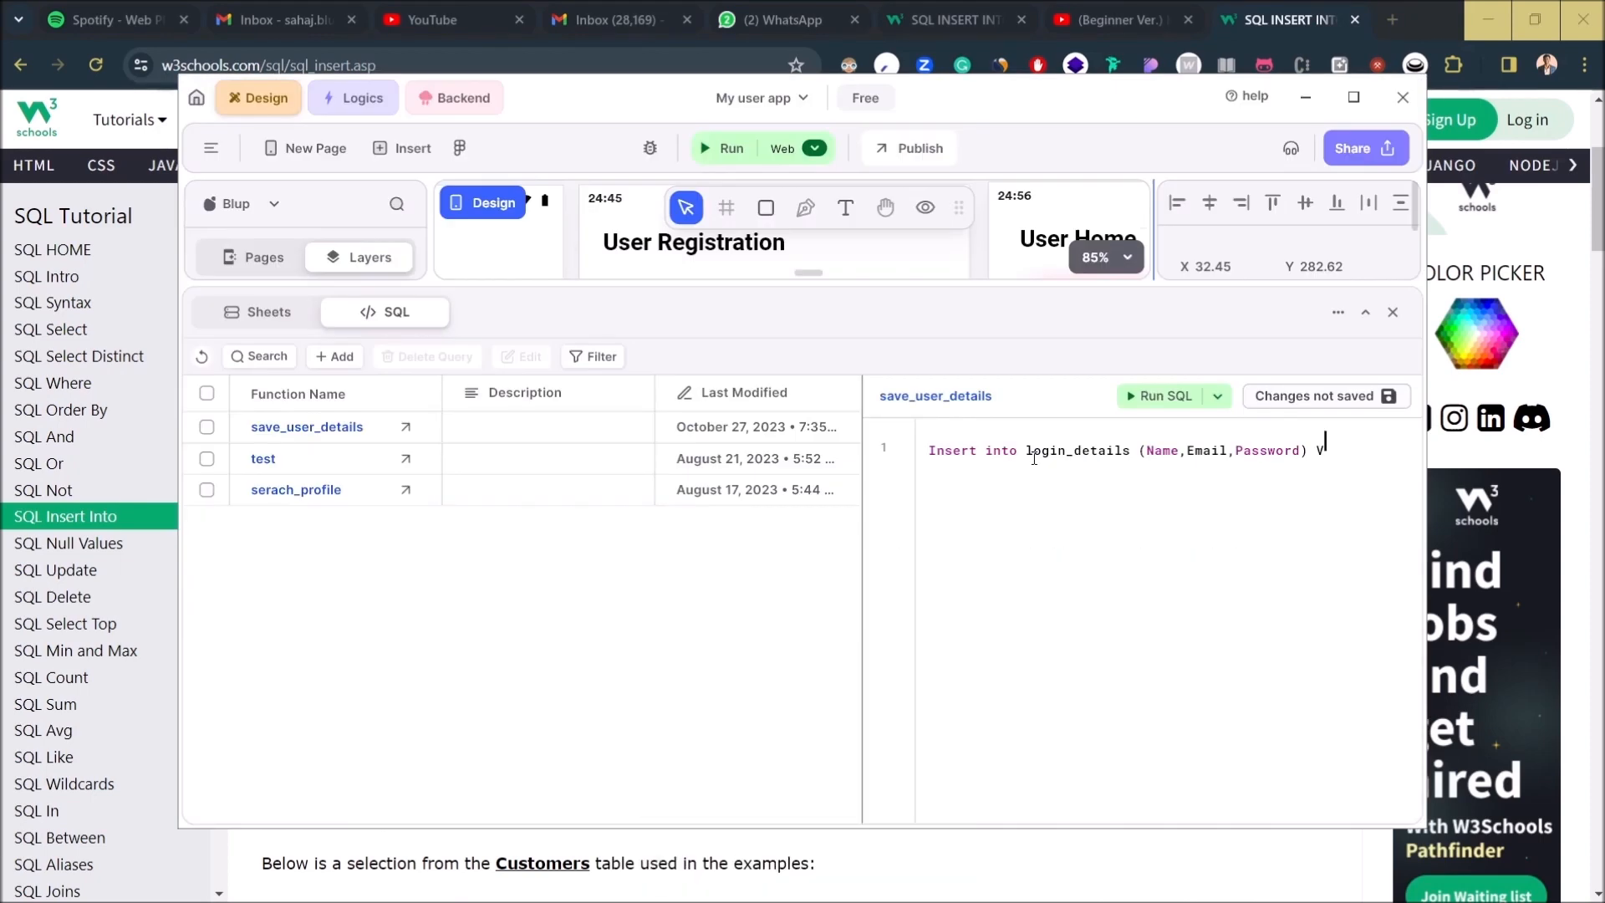
text(a)
text(lues ({{)
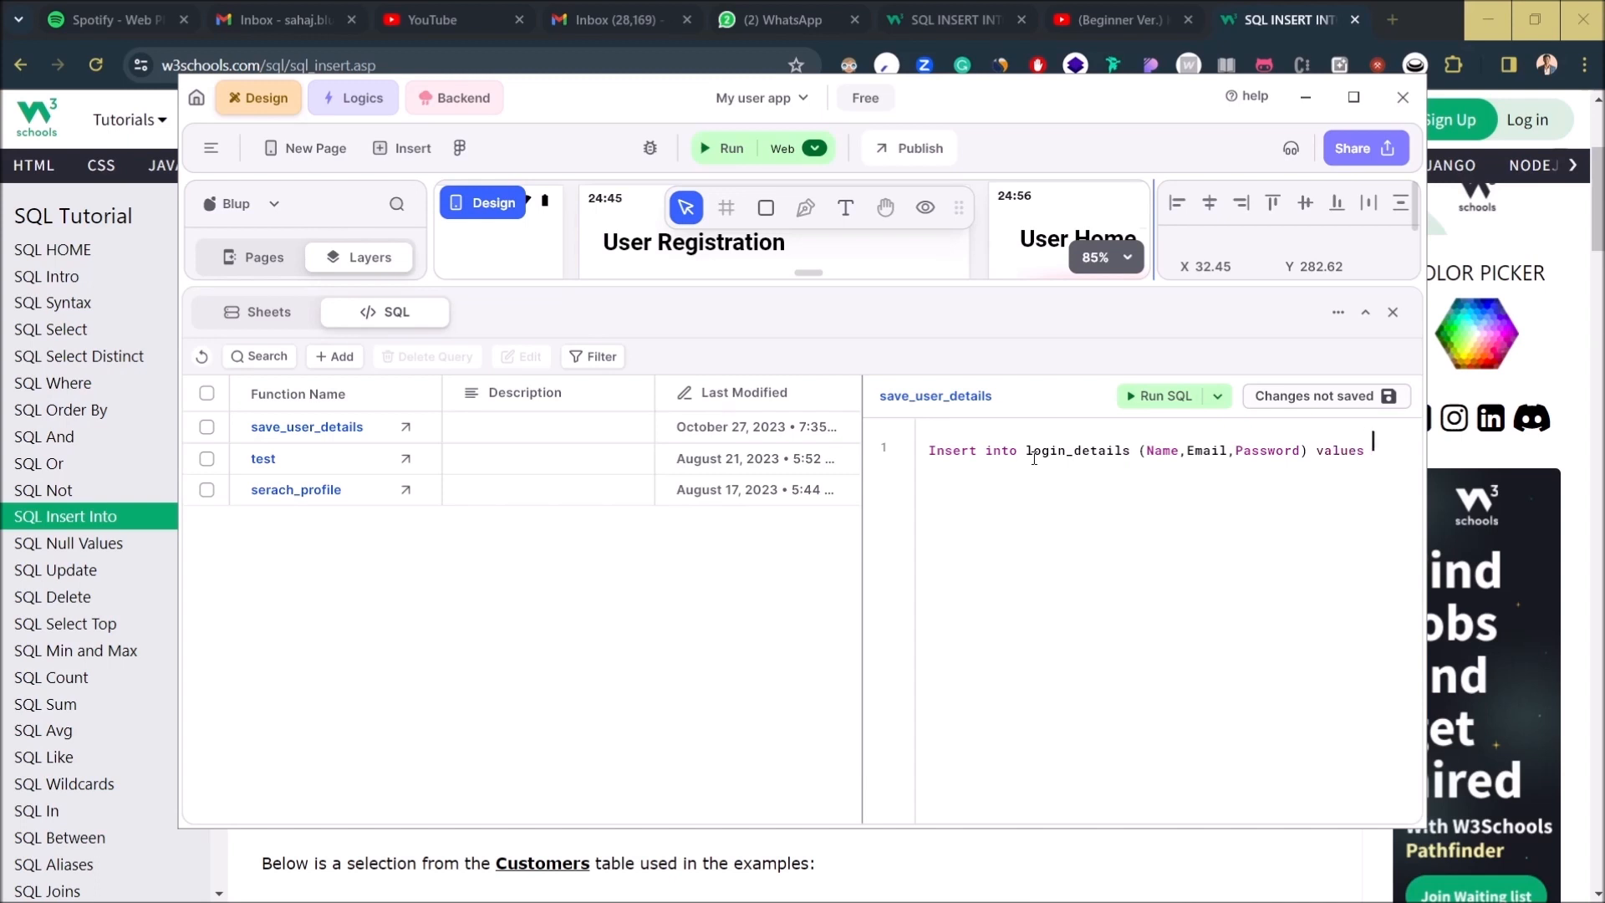
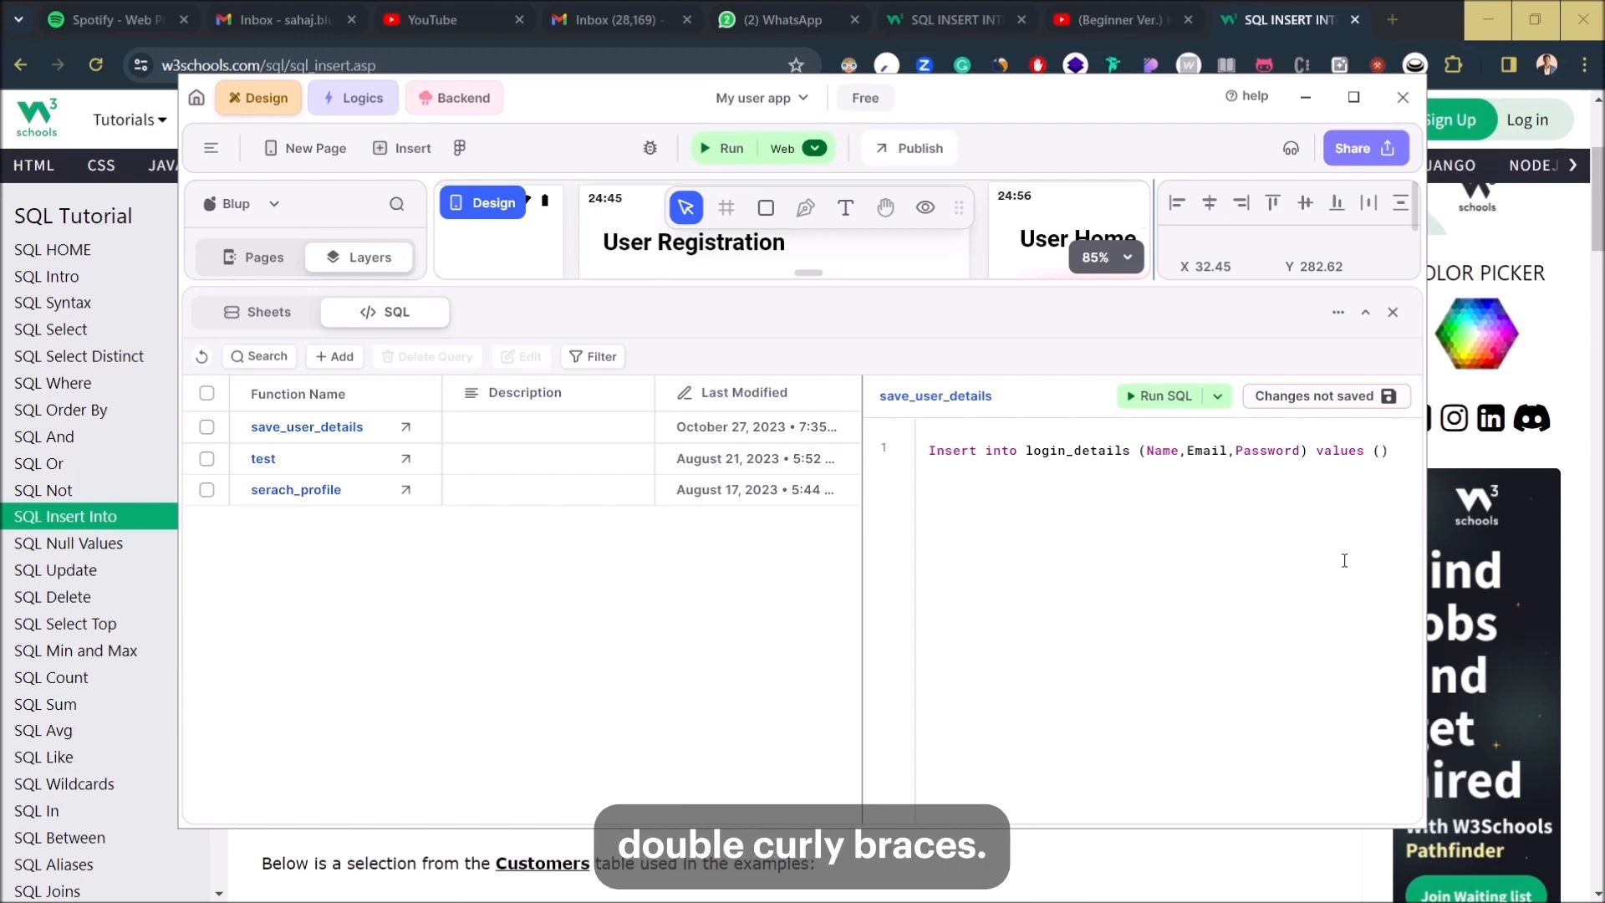
- Type the {{Name}}, {{Email}} and {{Password placeholders inside the insert query's values parentheses
text({{)
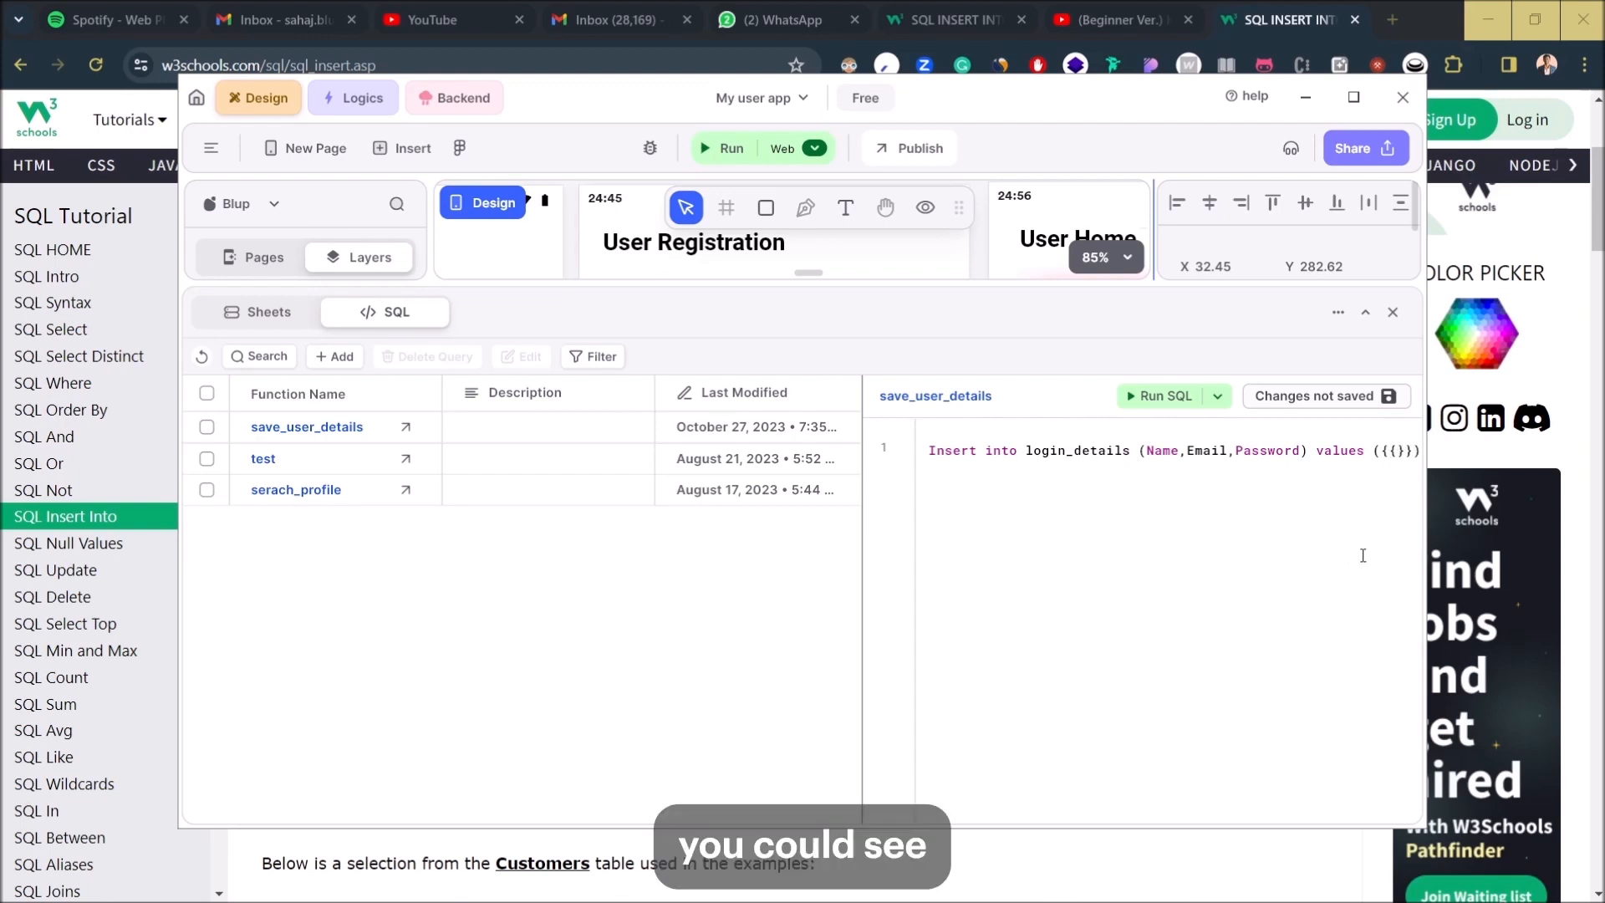
drag(1381, 452, 1415, 452)
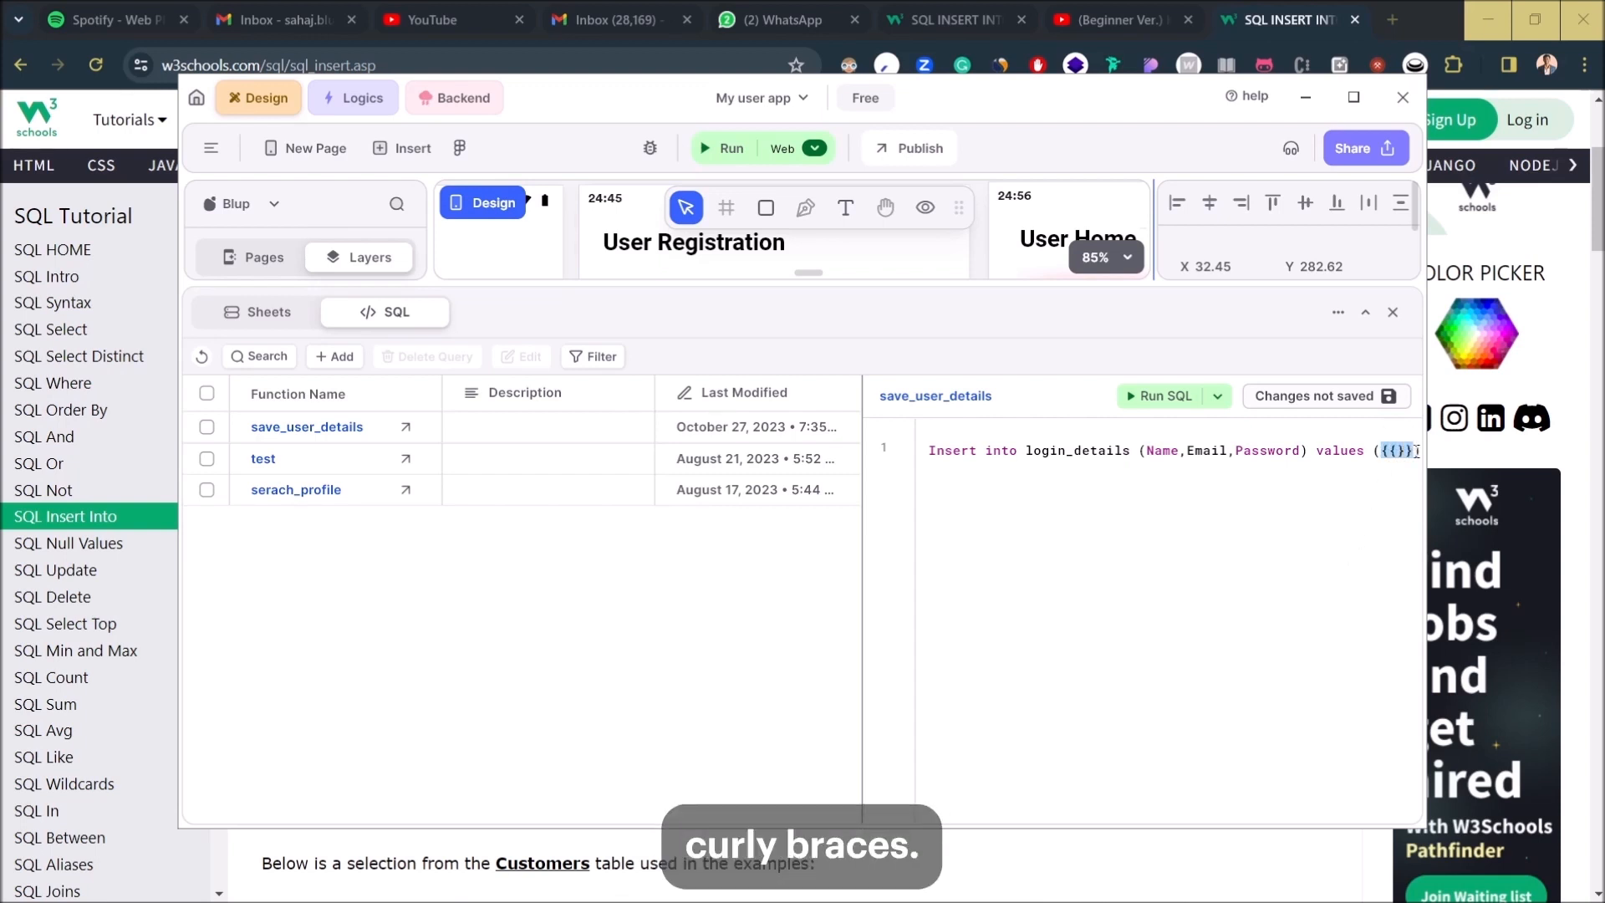
key(Right)
key(Left)
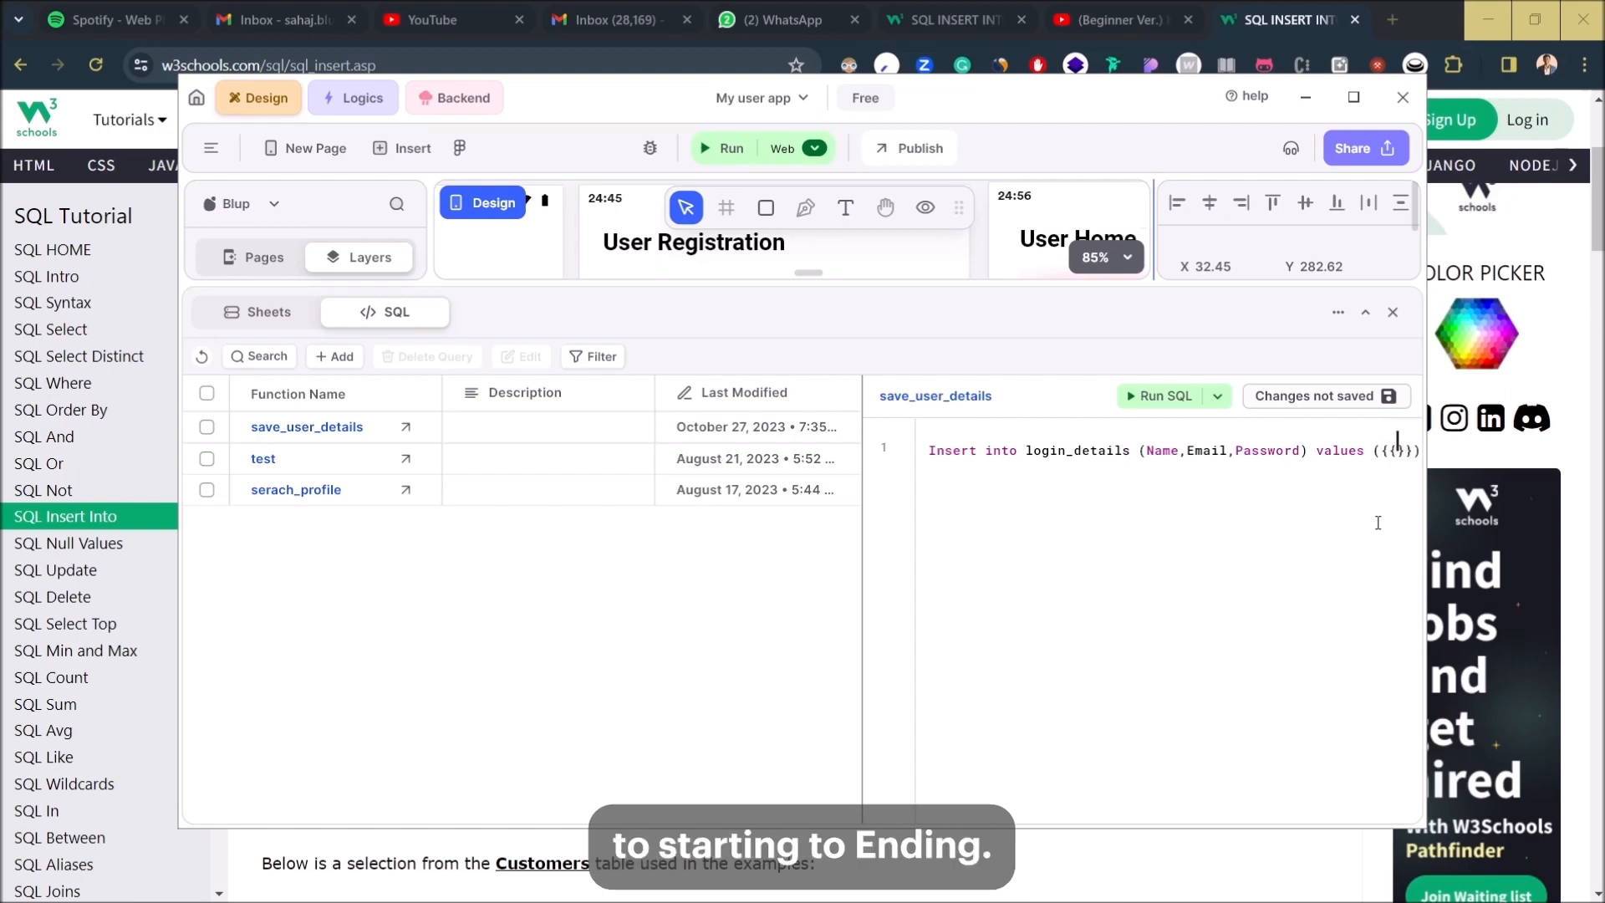
text(Name)
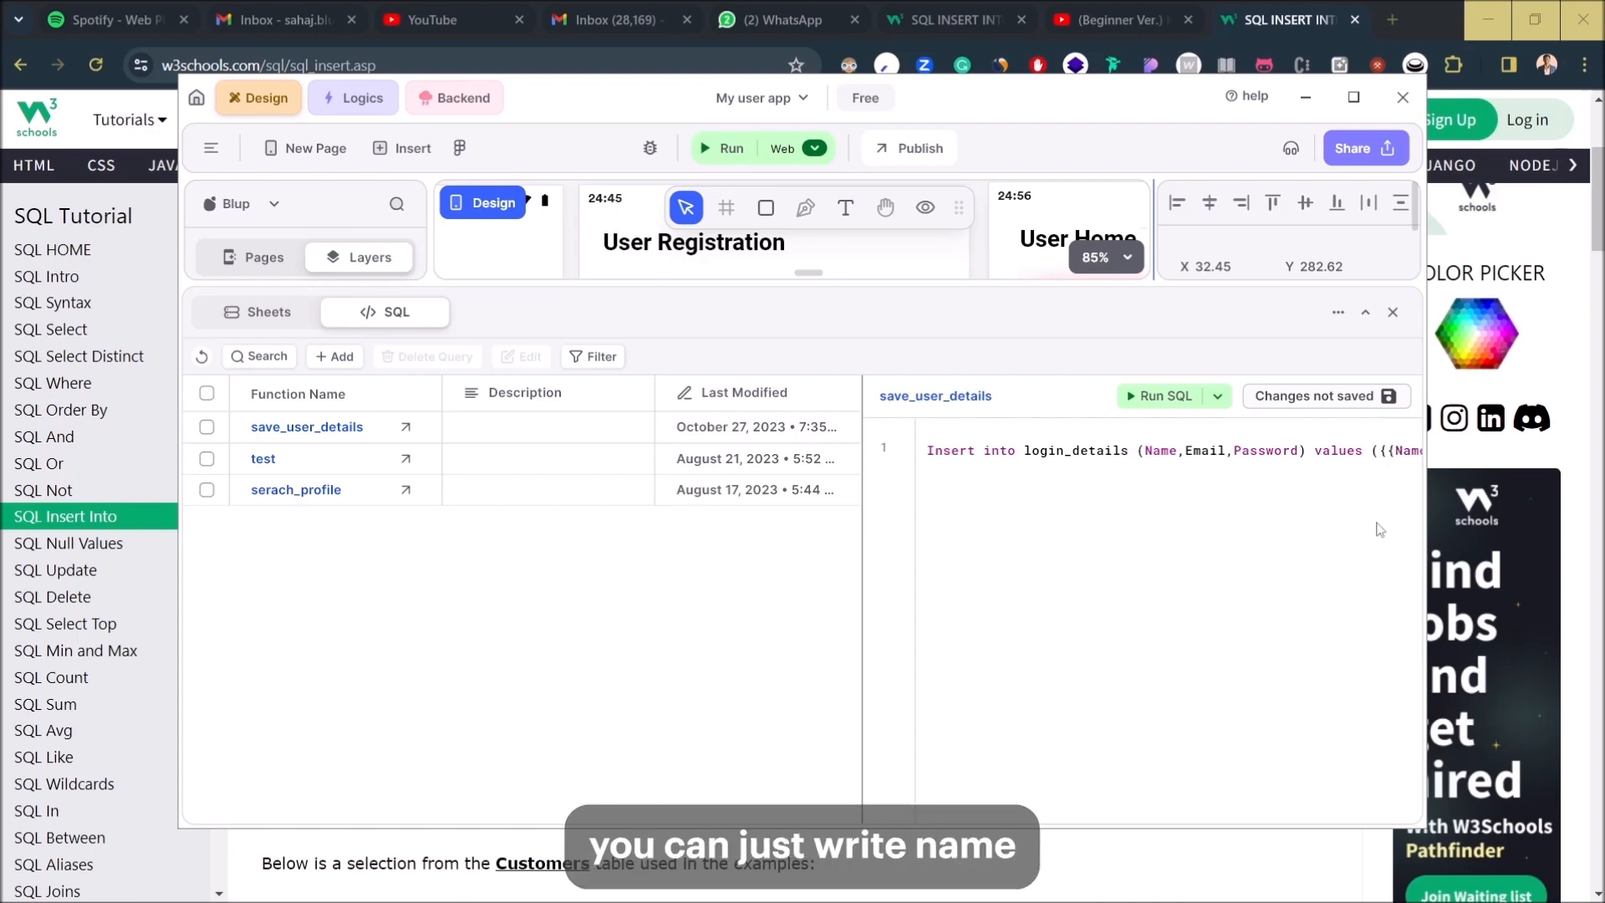
text(}}))
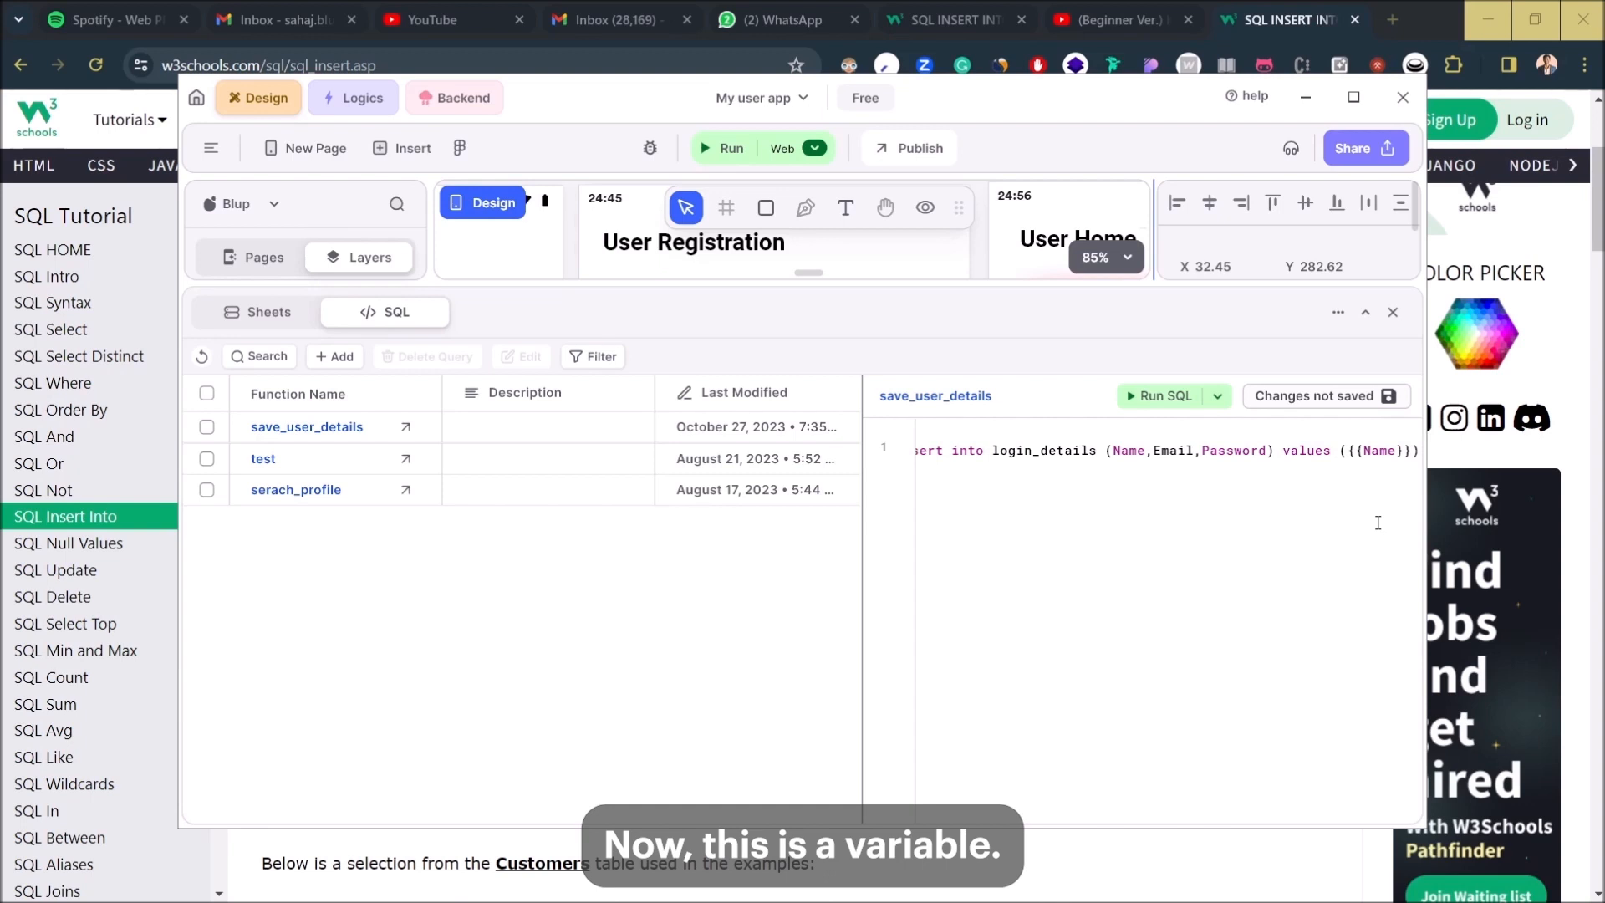
text(,)
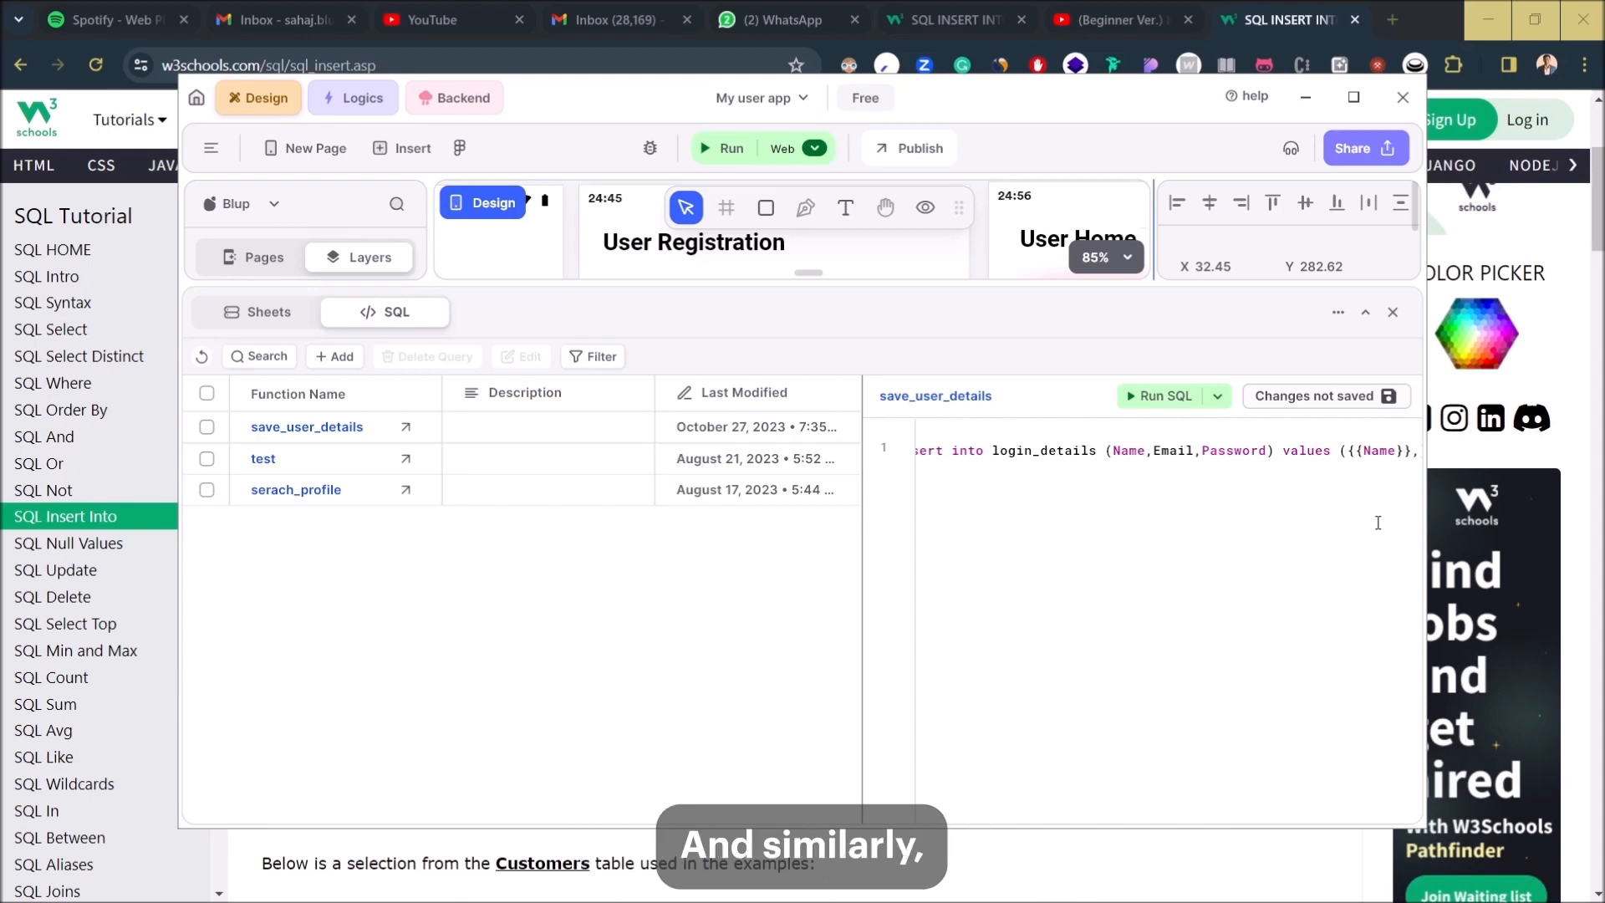
text({{)
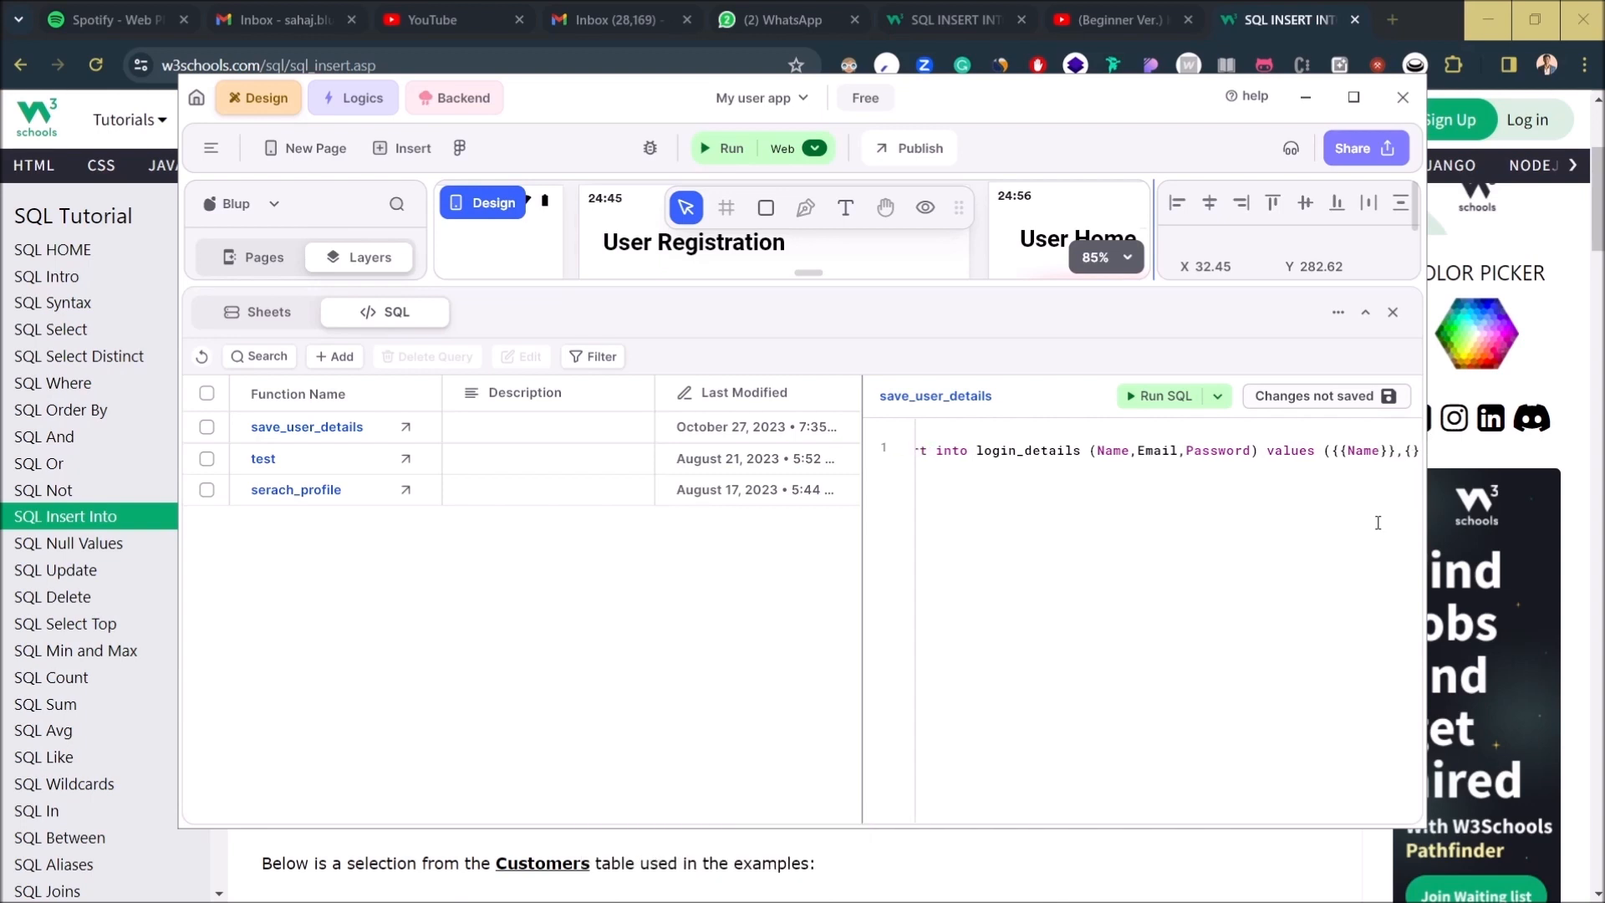
text({)
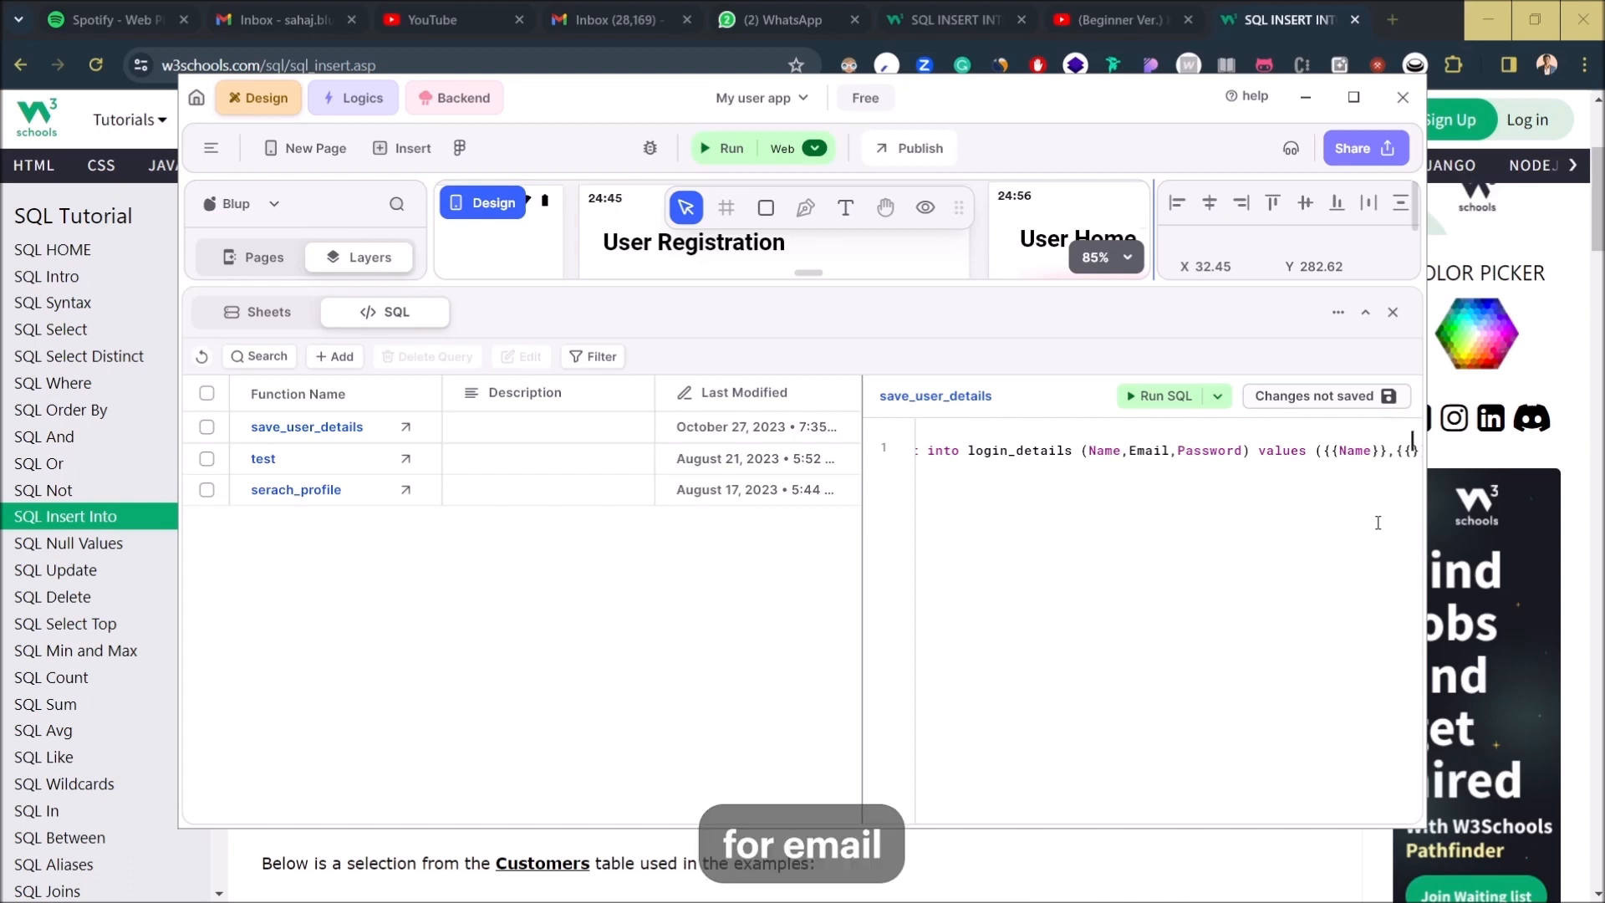
text(Email})
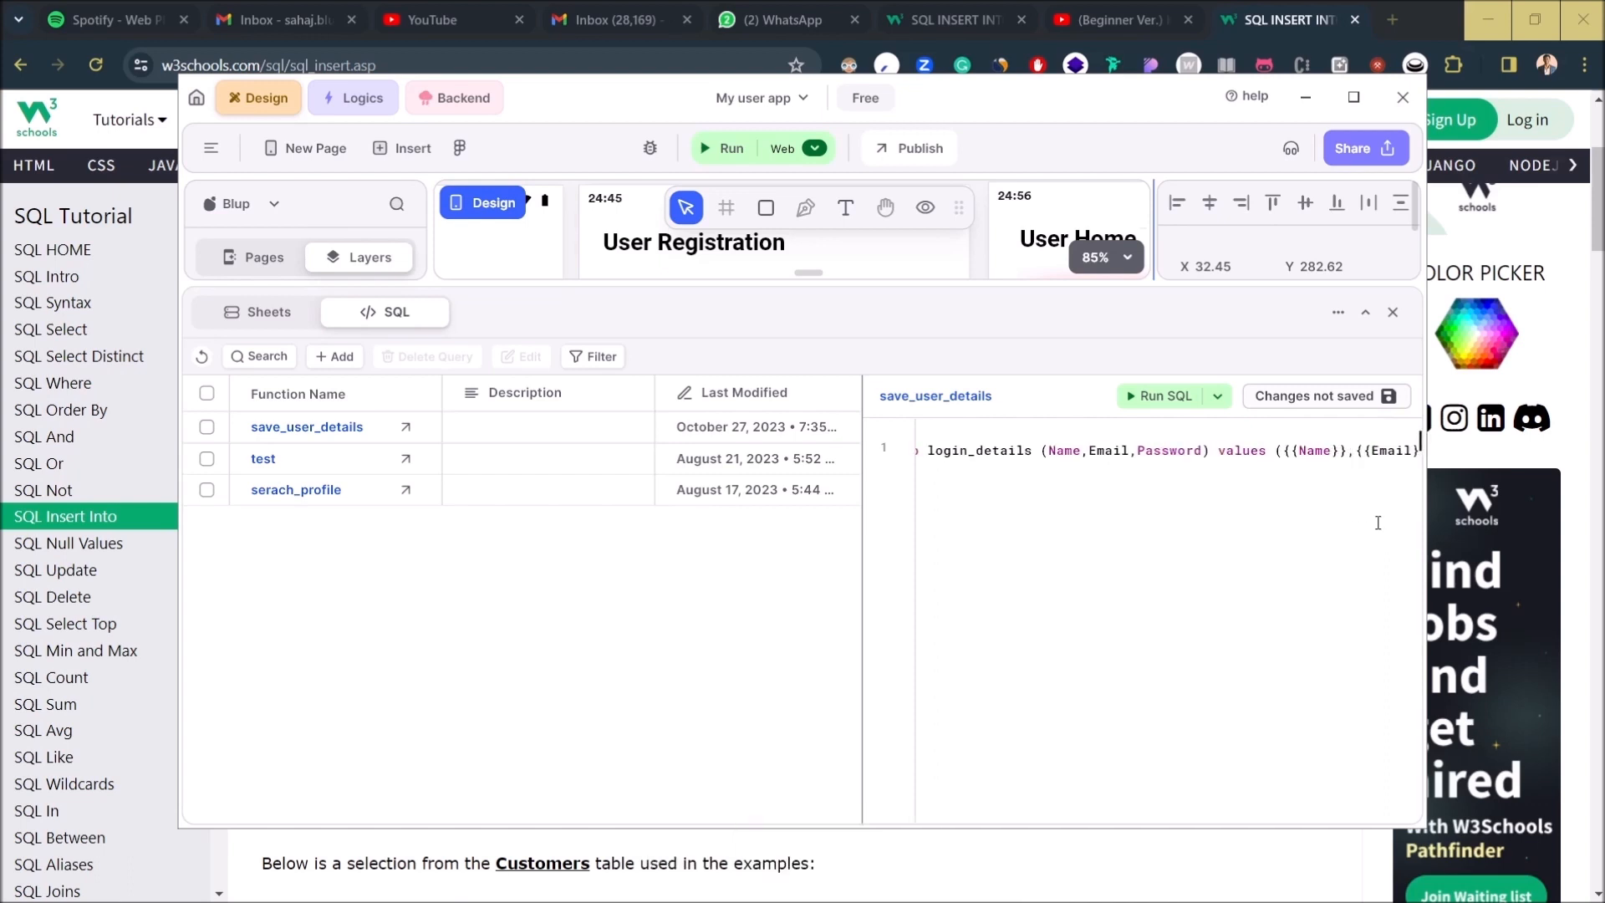
text(},)
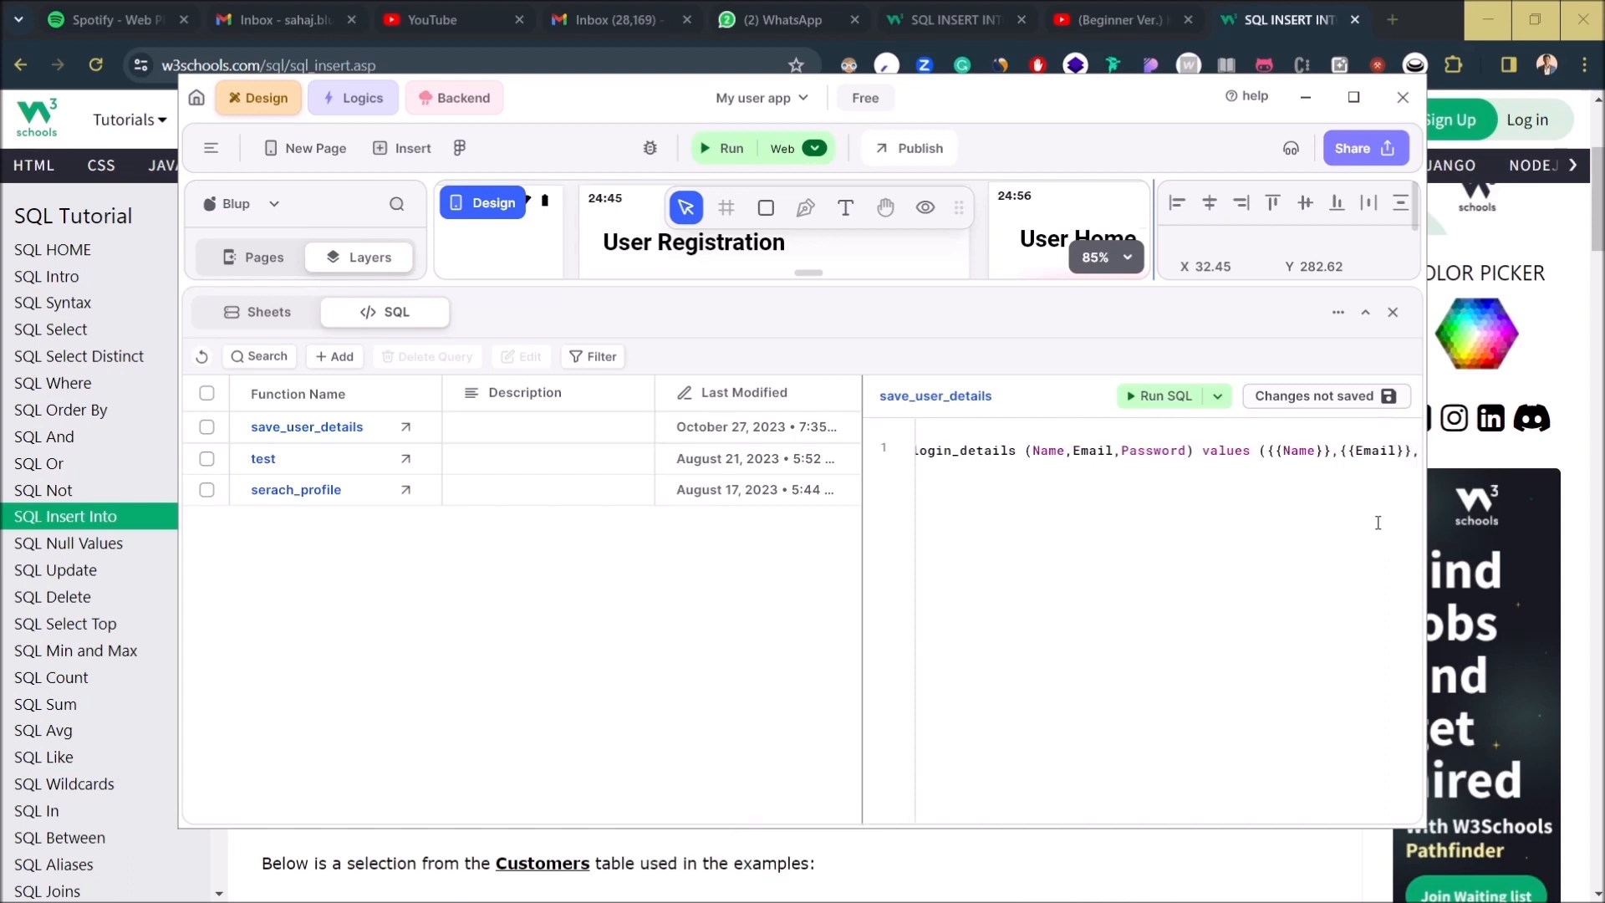
text({{)
text({)
text(Password)
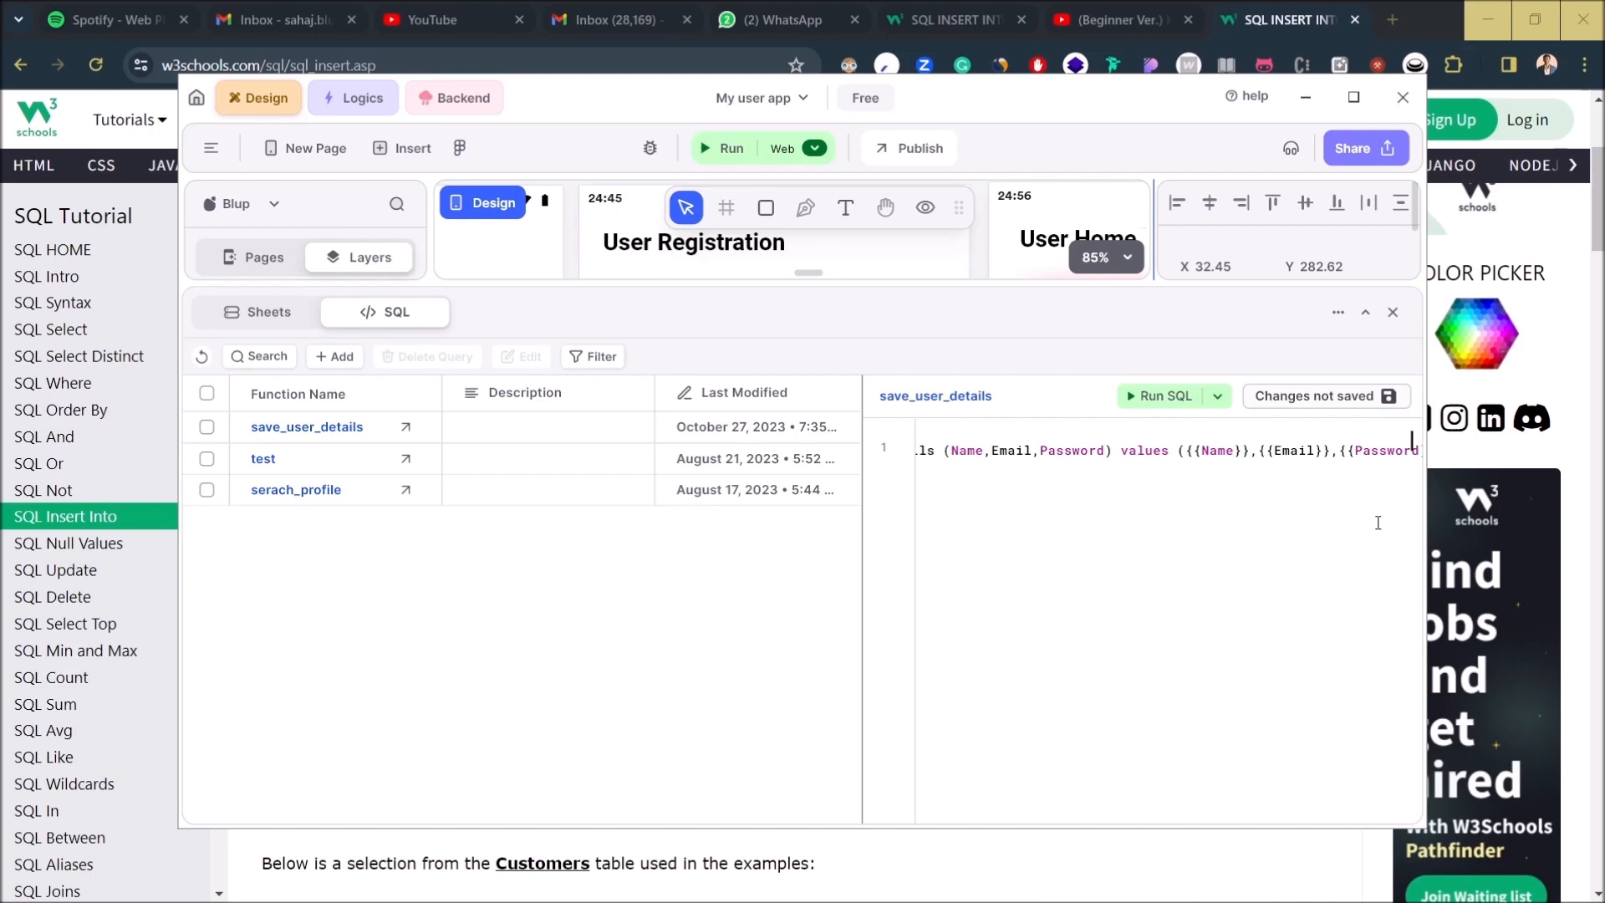
- Rename the placeholders to Var_Name, Var_Email and Var_Password, add a closing semicolon, and save the SQL
key(Left)
key(Left)
key(Left)
key(Left)
key(Left)
key(Left)
key(Left)
key(Left)
key(Left)
key(Left)
key(Left)
key(Left)
key(Left)
key(Left)
key(Left)
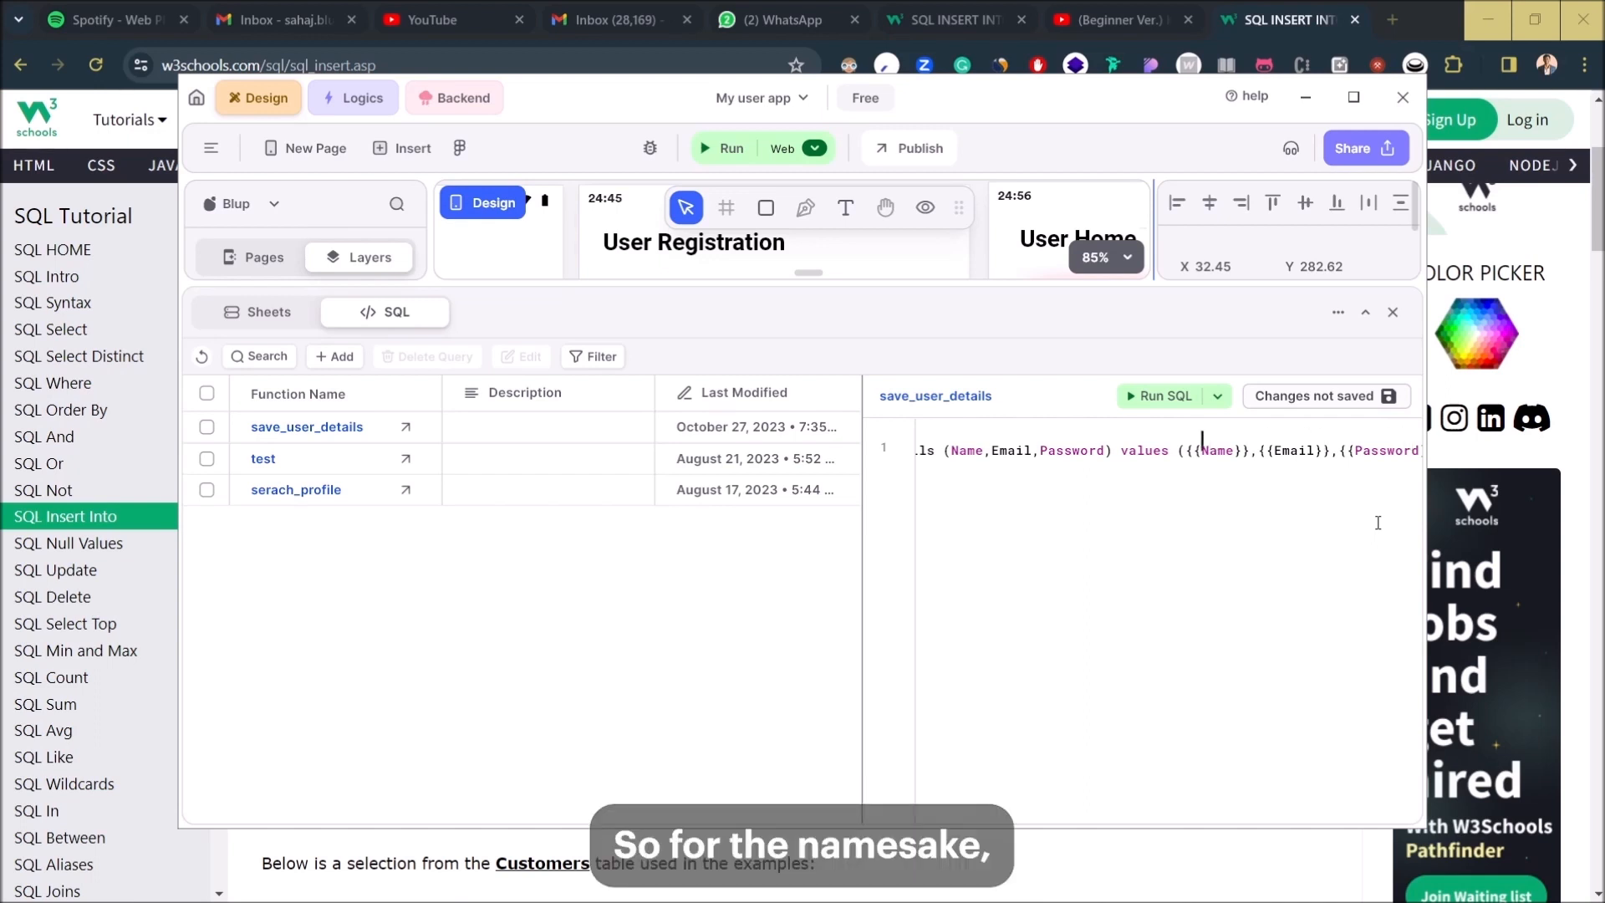
text(Var_)
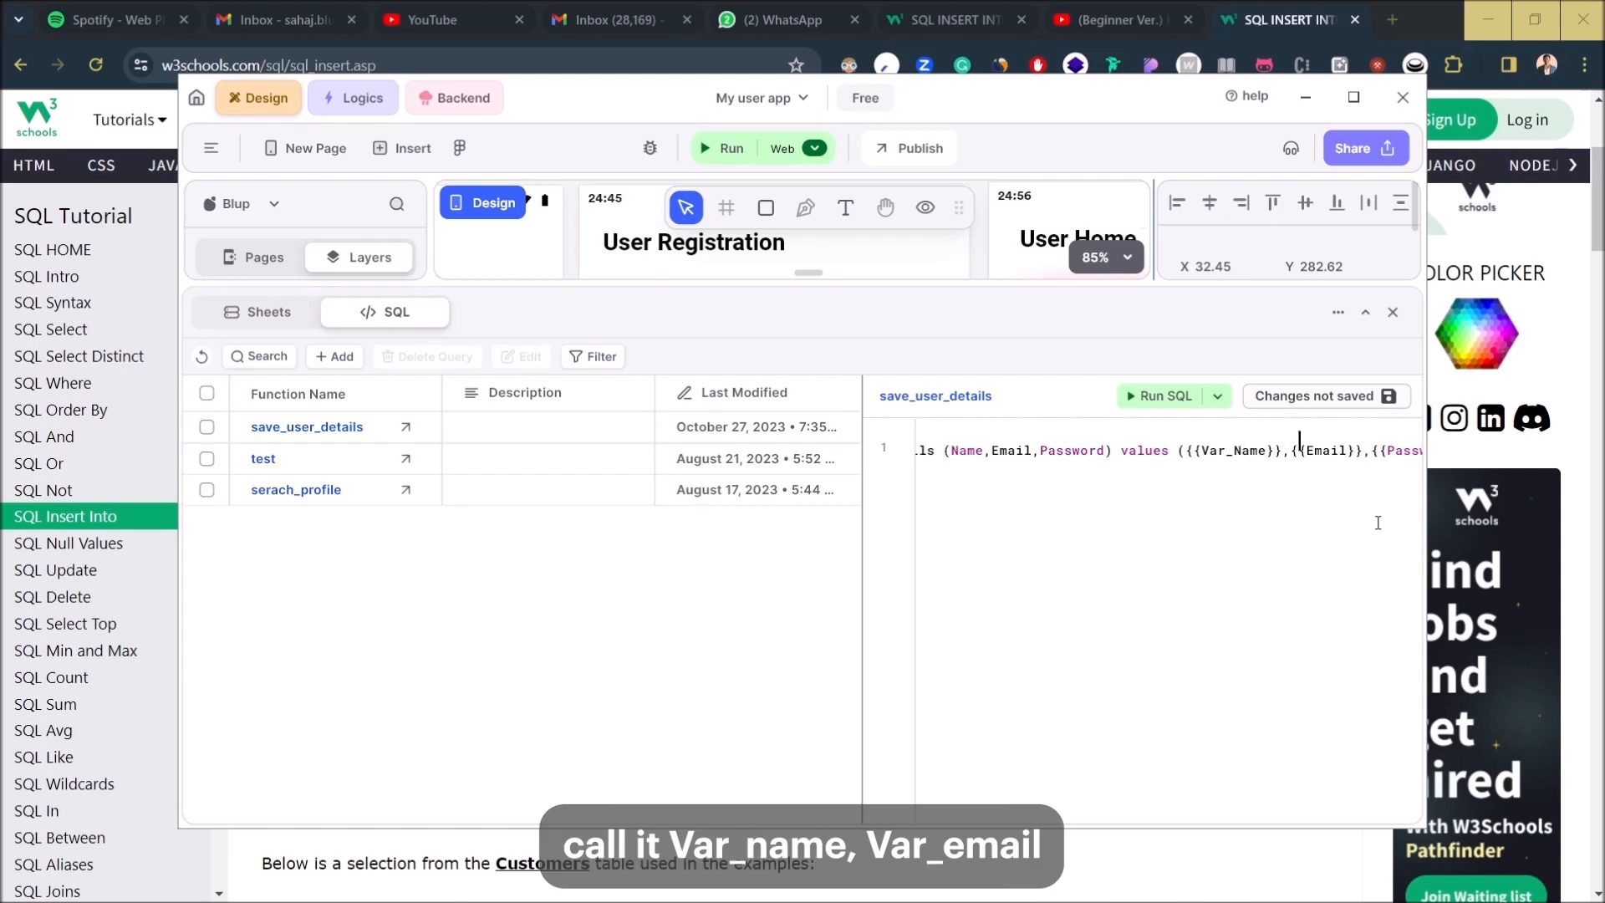
text(Var_)
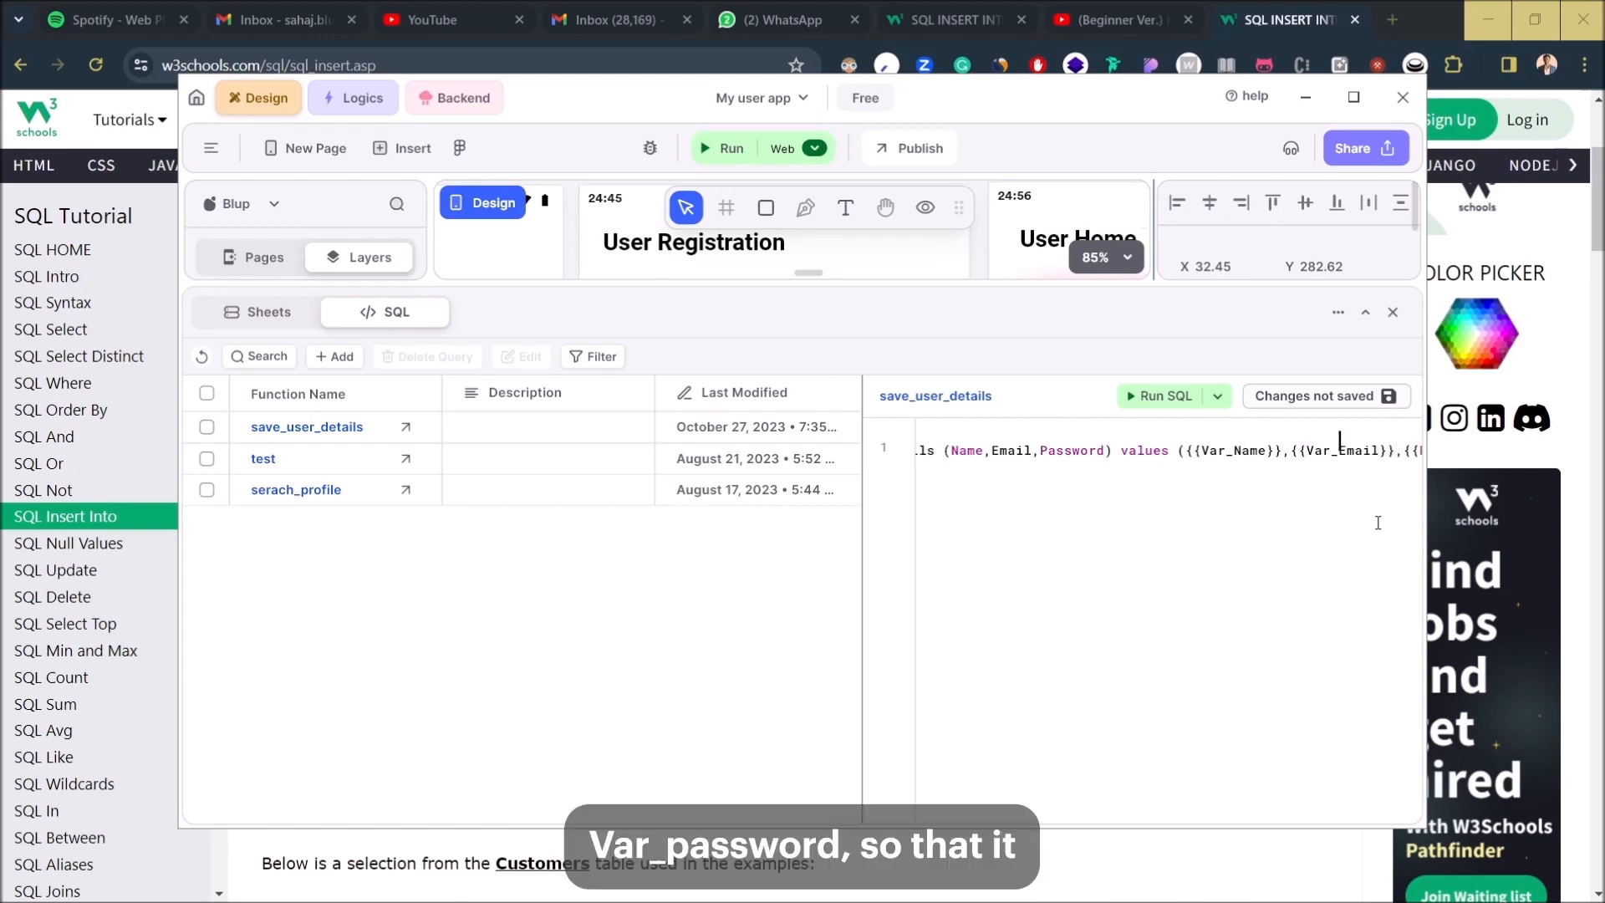
key(Right)
key(Right)
key(Right)
key(Right)
key(Right)
key(Right)
key(Right)
key(Right)
key(Right)
key(Right)
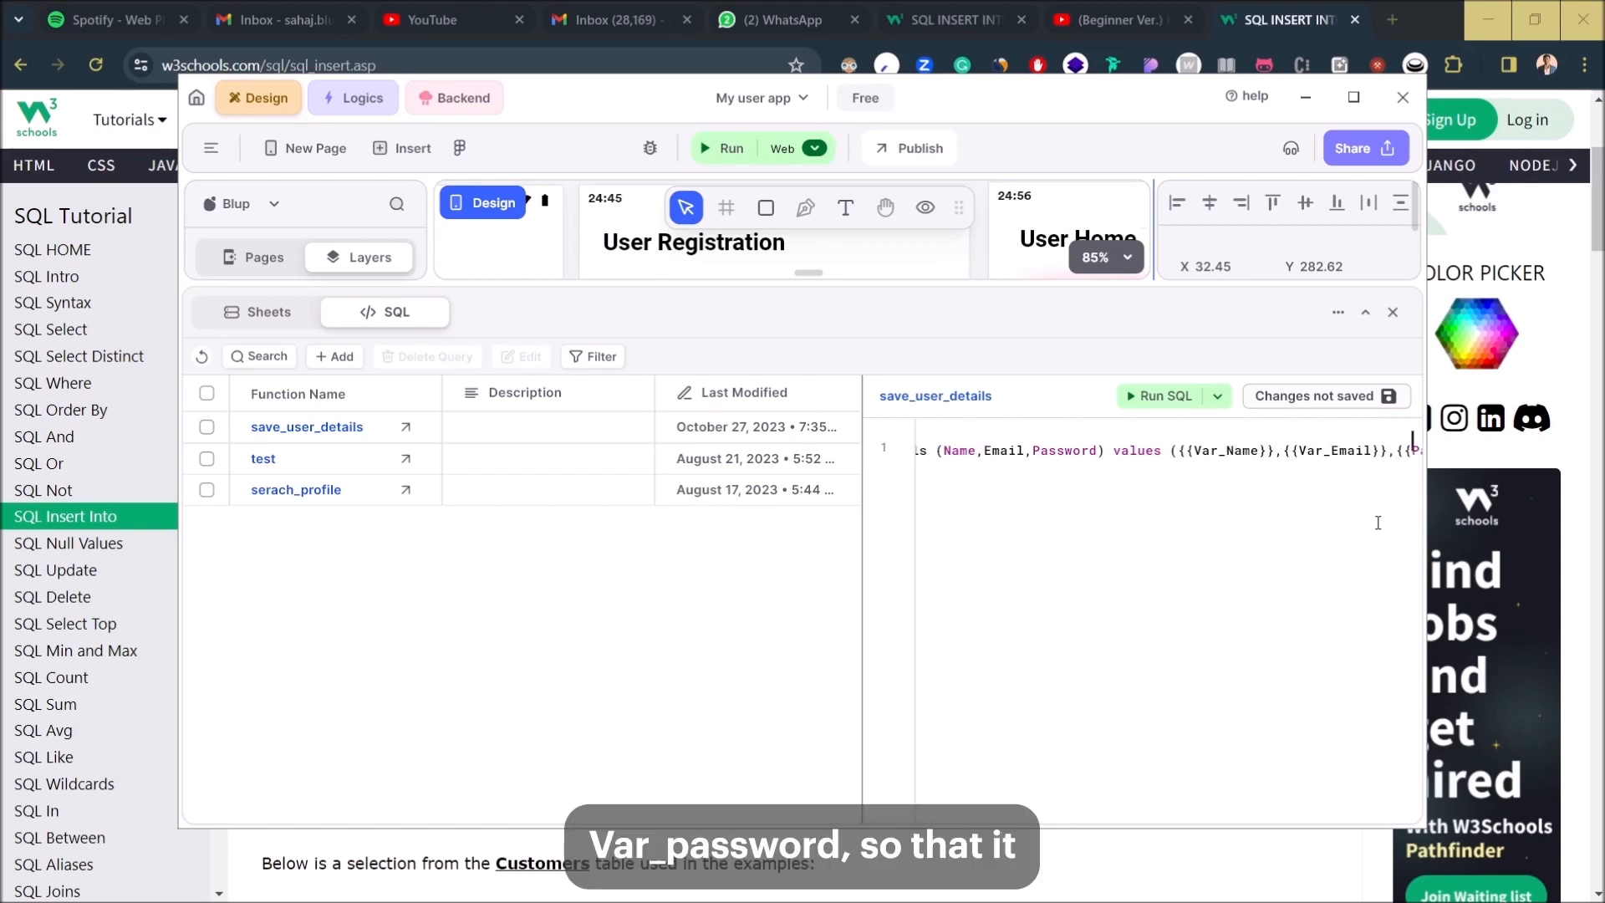
text(Var_)
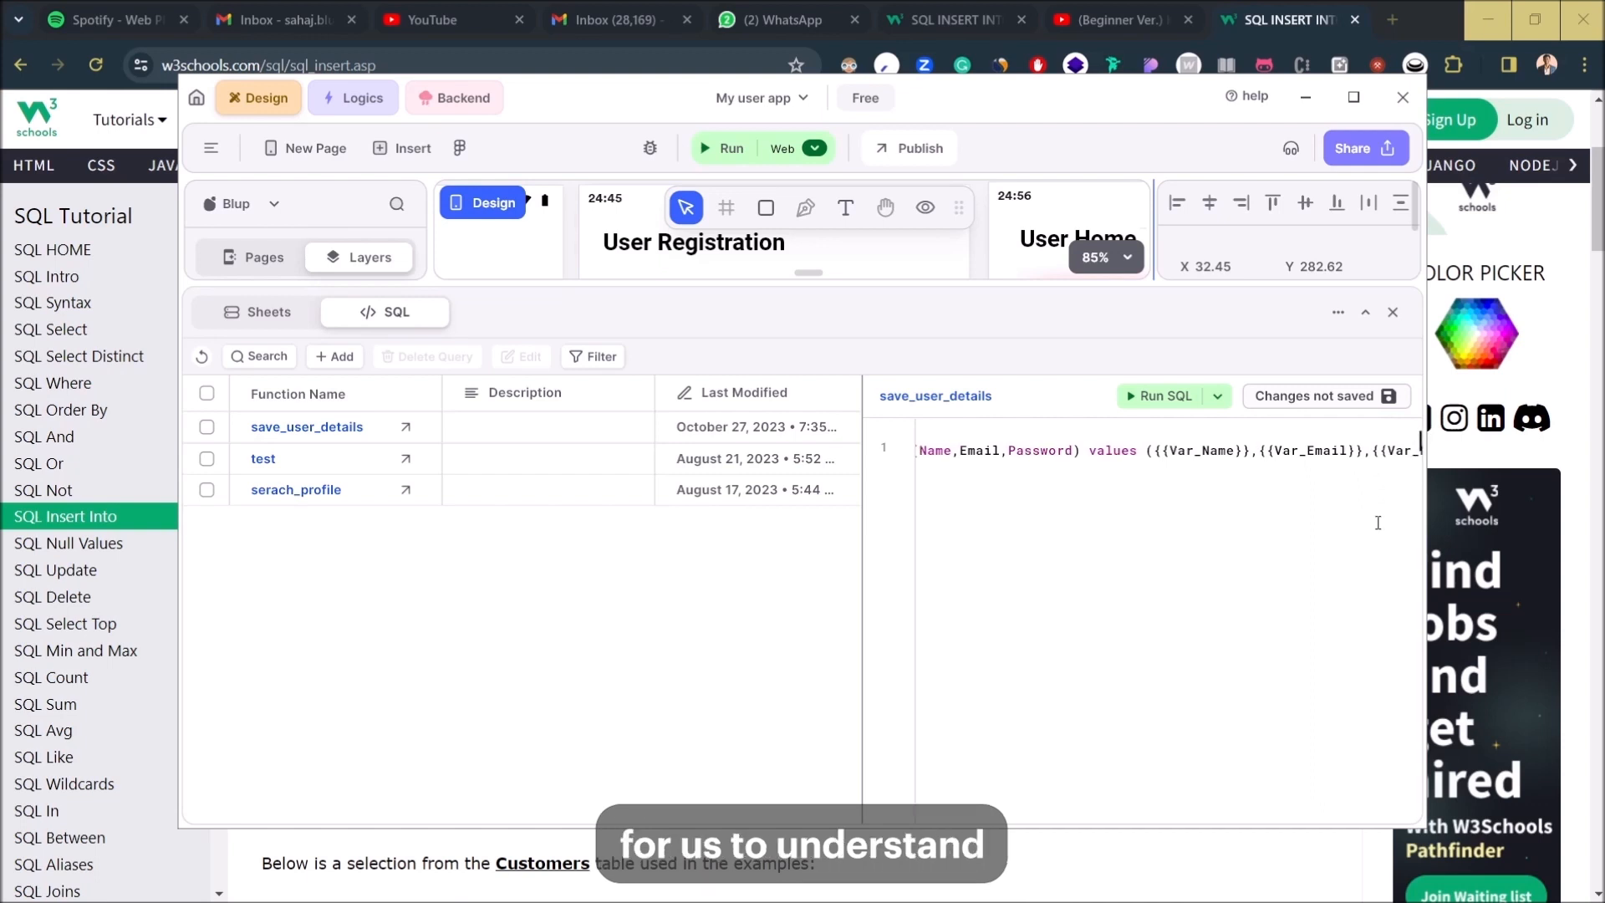
key(Right)
key(Right)
key(Right)
key(Right)
key(Right)
key(Right)
key(Right)
key(Right)
key(Right)
key(Right)
key(Right)
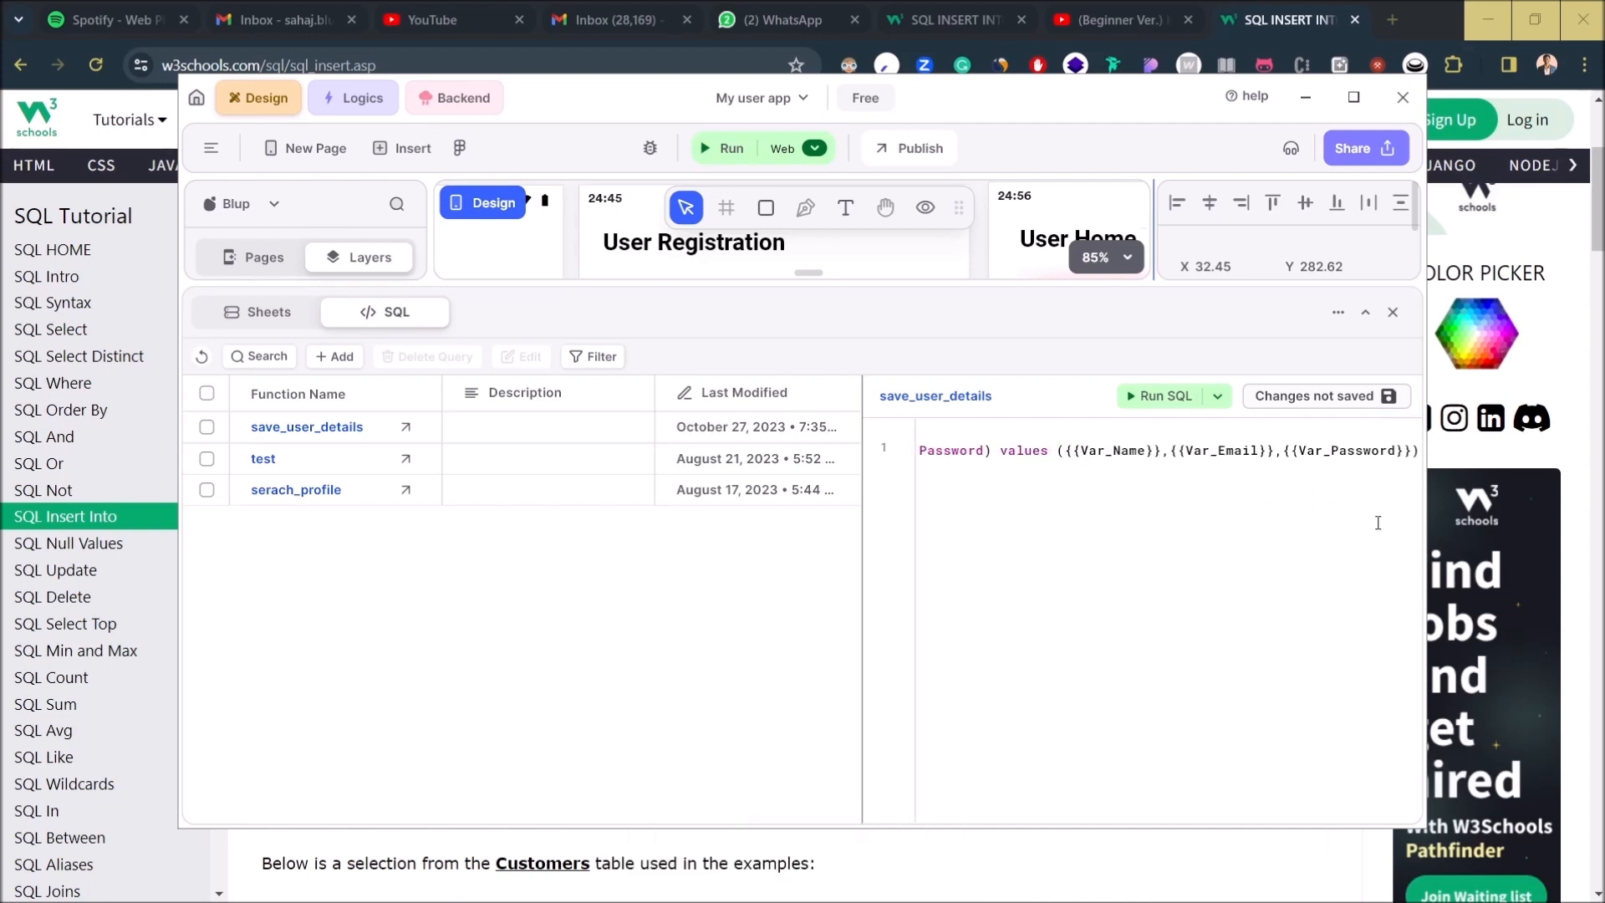
text(;)
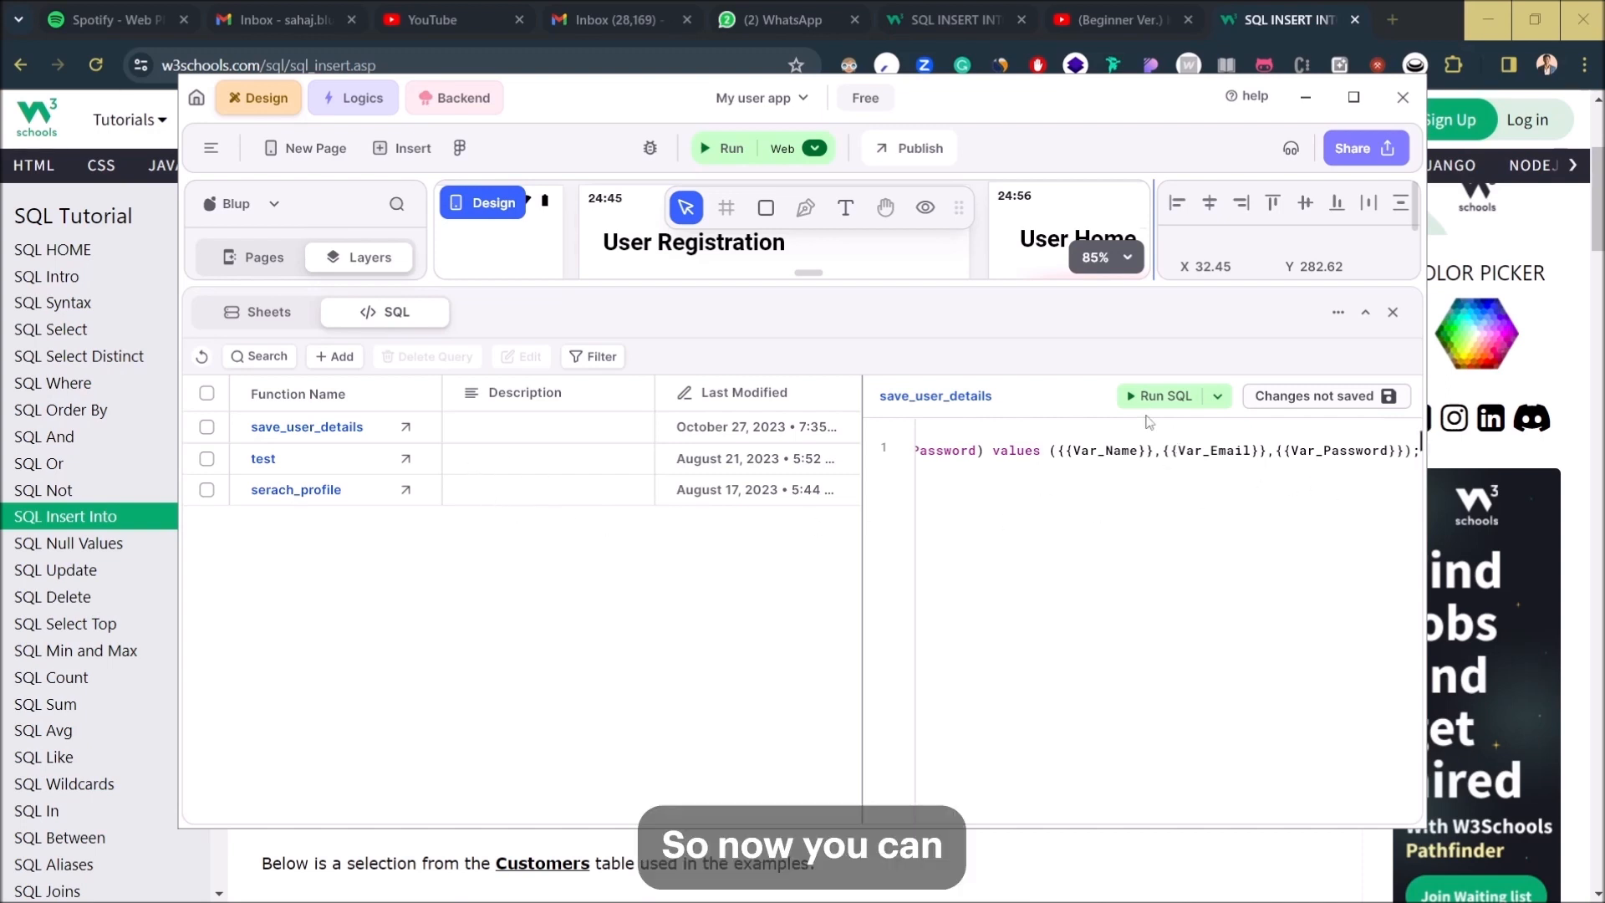
click(1289, 405)
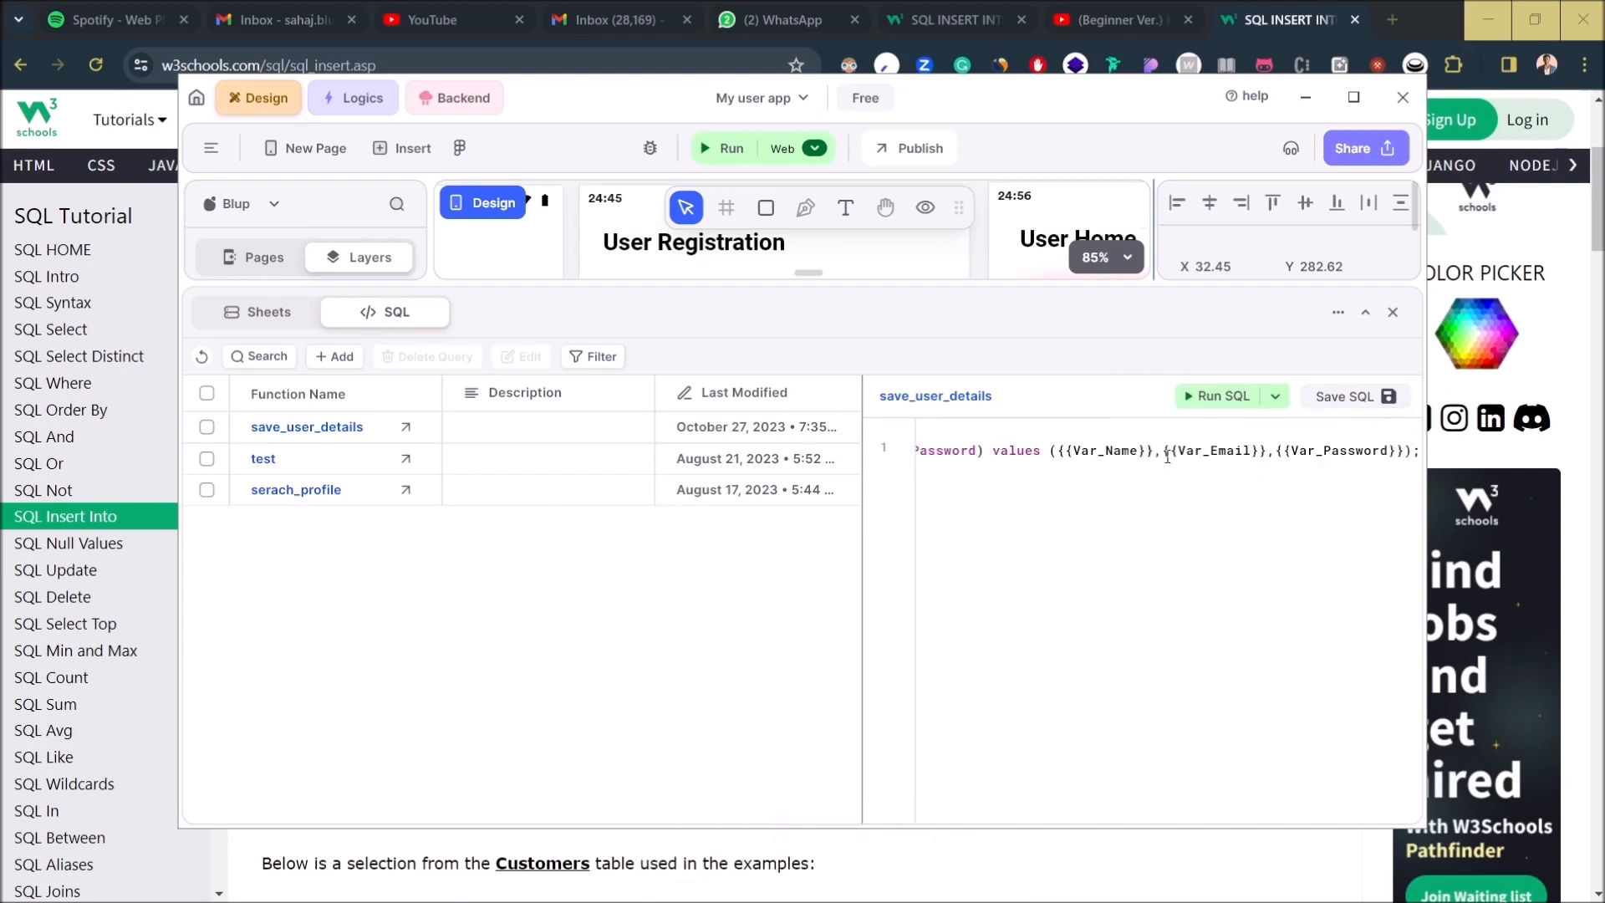
- Configure a test event whose first key is Var_Name with the value testUser
click(1275, 397)
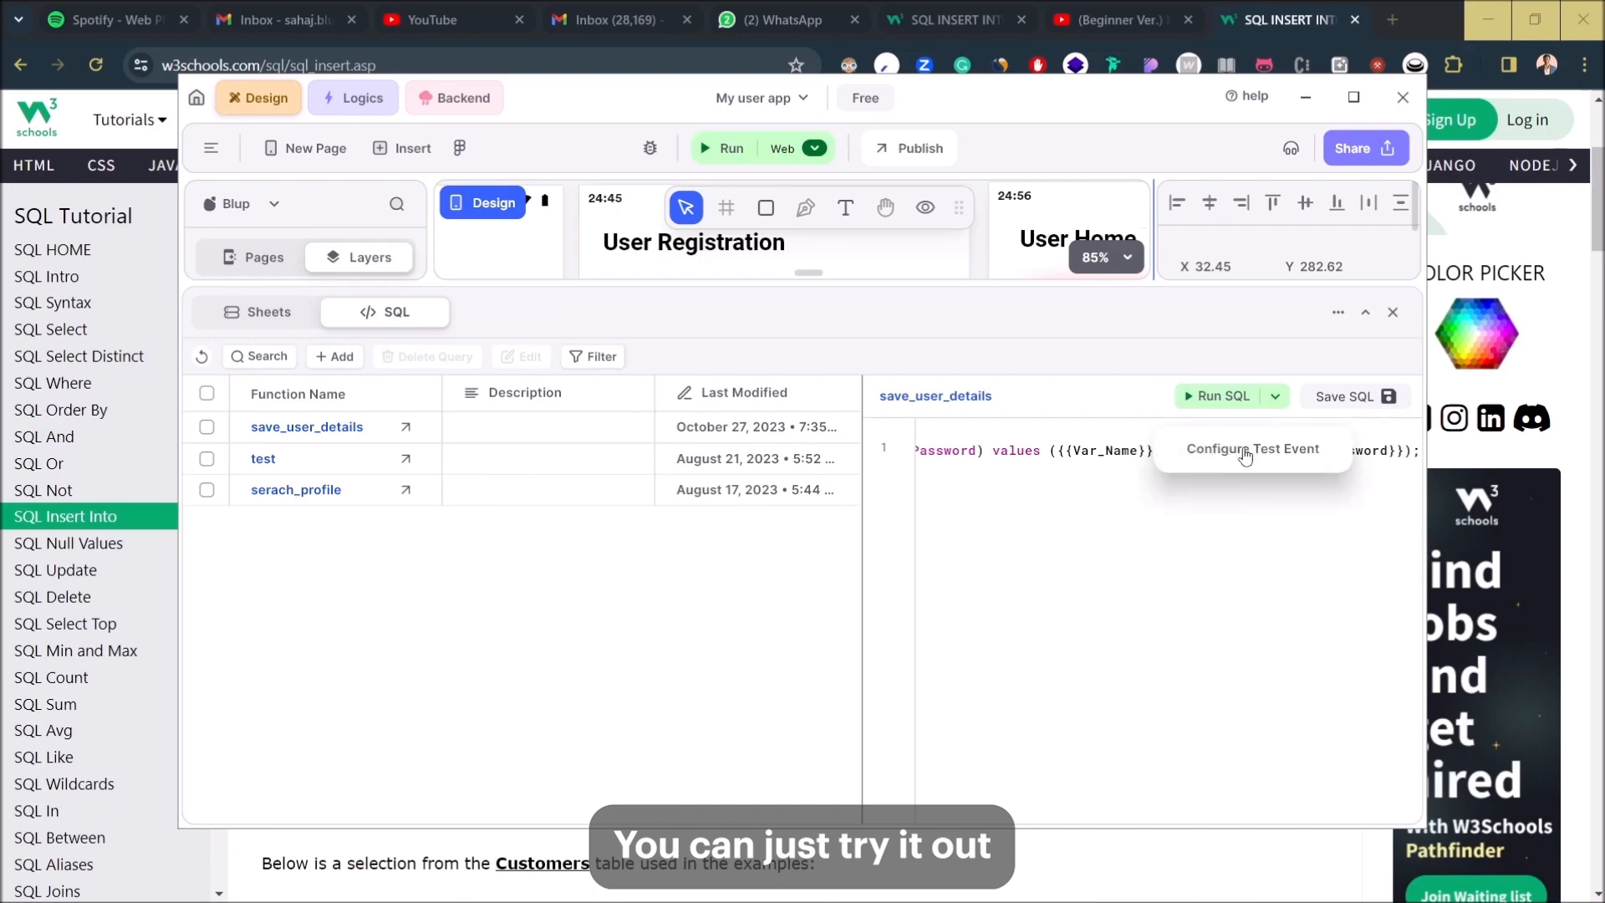
click(1250, 478)
double_click(601, 416)
text(Name)
key(Left)
key(Left)
key(Left)
key(Left)
text(Var)
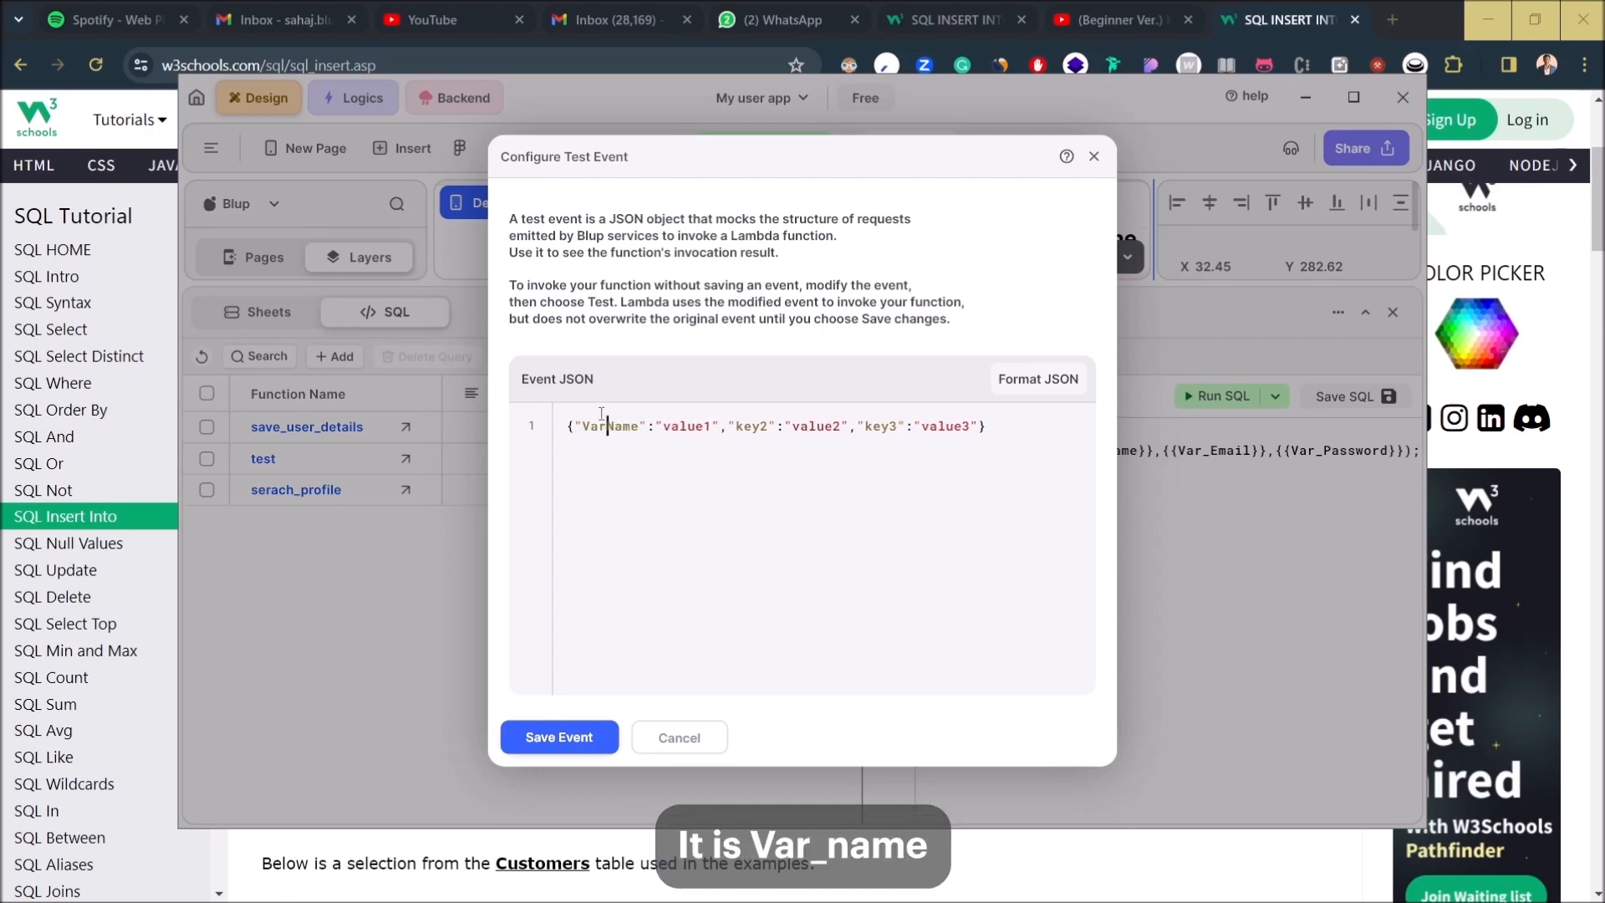
text(_)
key(Right)
key(Right)
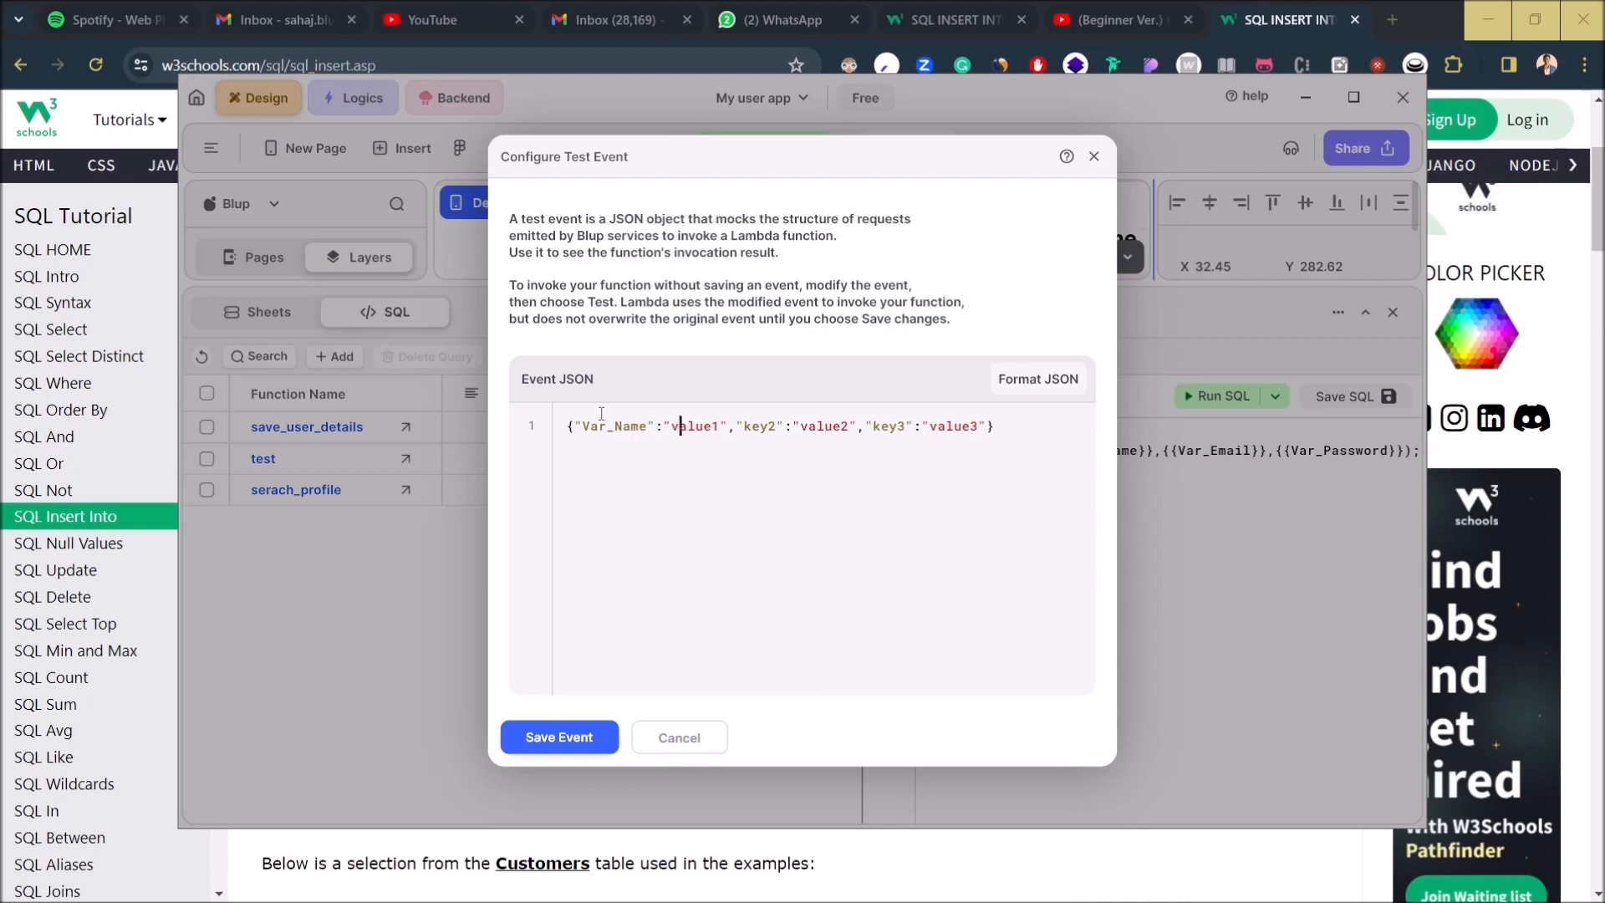
key(Right)
key(Right)
key(Right)
key(BackSpace)
key(BackSpace)
key(BackSpace)
key(BackSpace)
key(BackSpace)
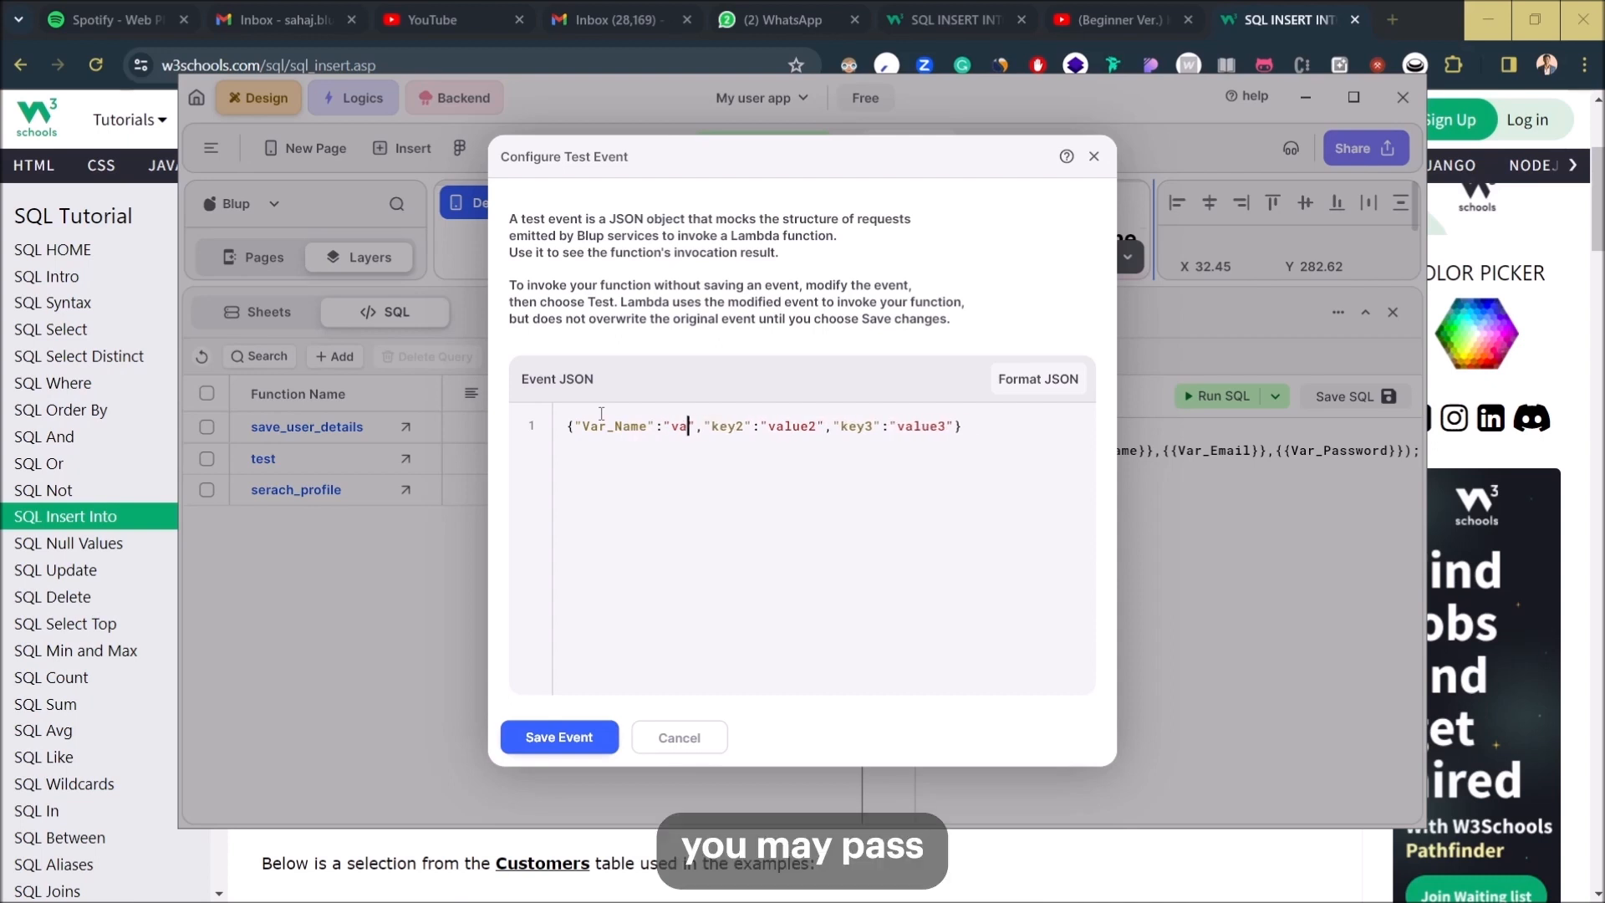
key(Delete)
text(testUser)
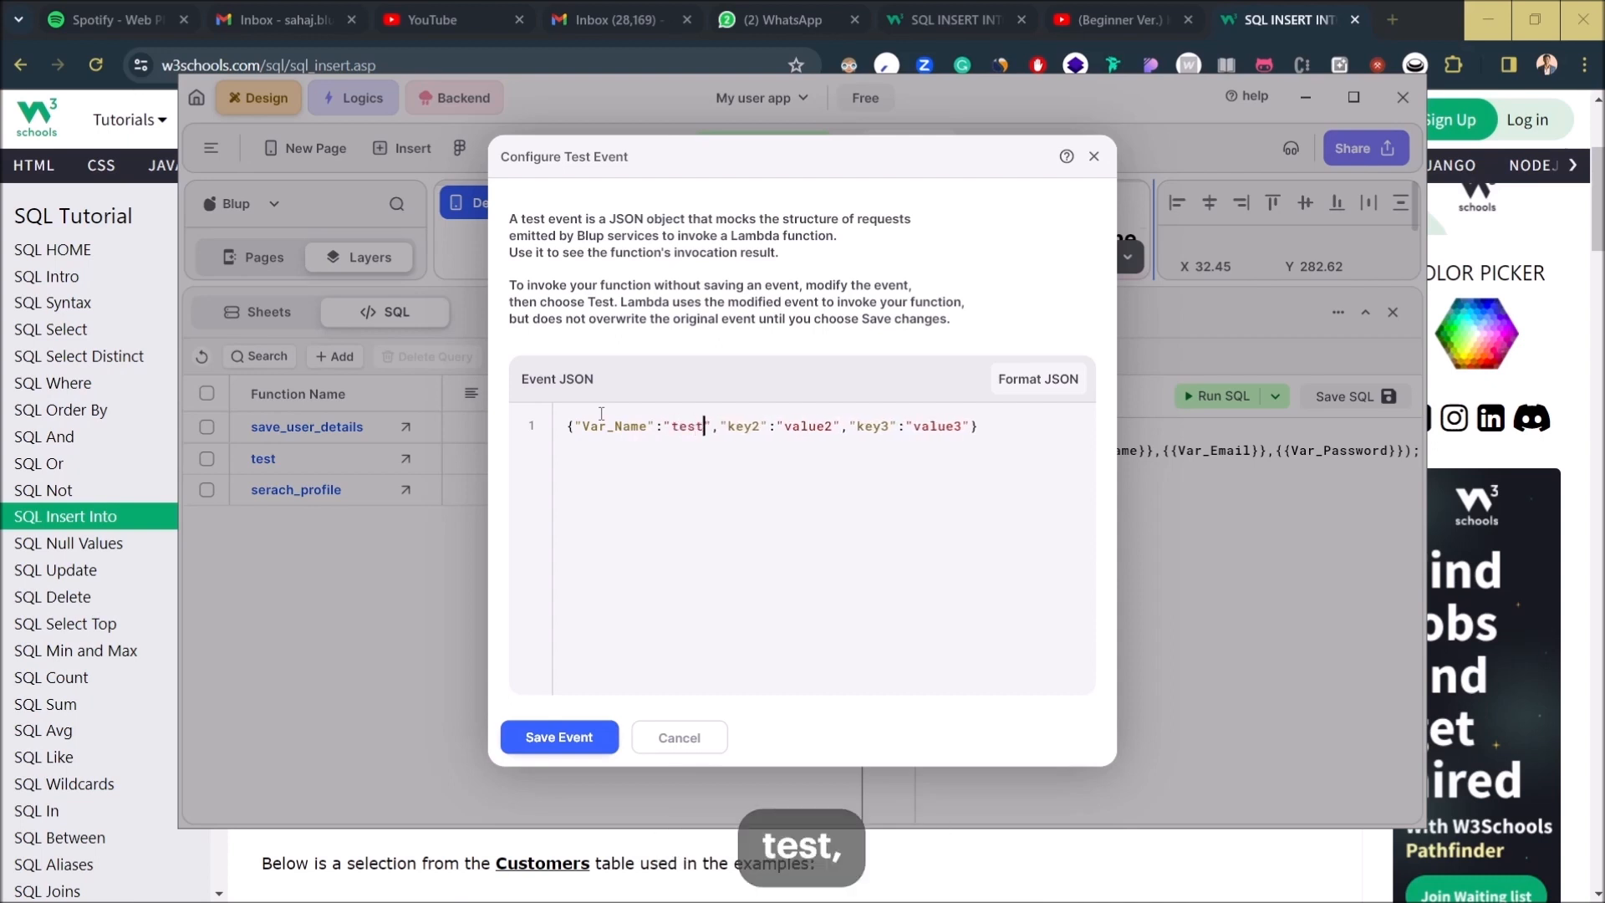
- Change the second key to Var_Email with a test e-mail address as its value
key(Right)
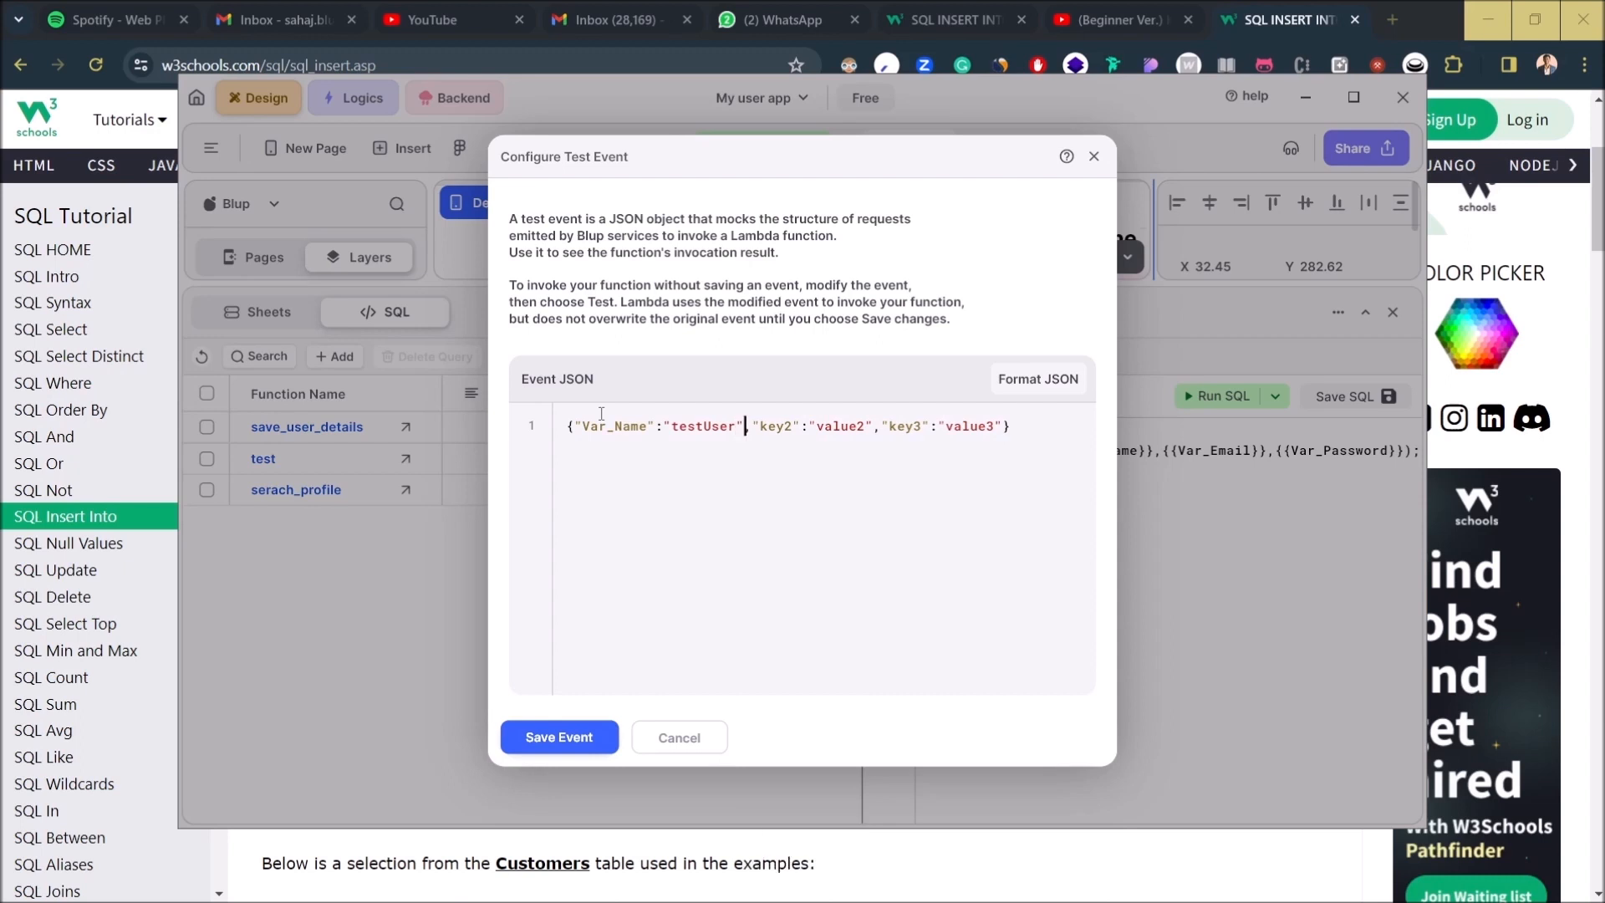
key(BackSpace)
key(BackSpace)
key(BackSpace)
key(BackSpace)
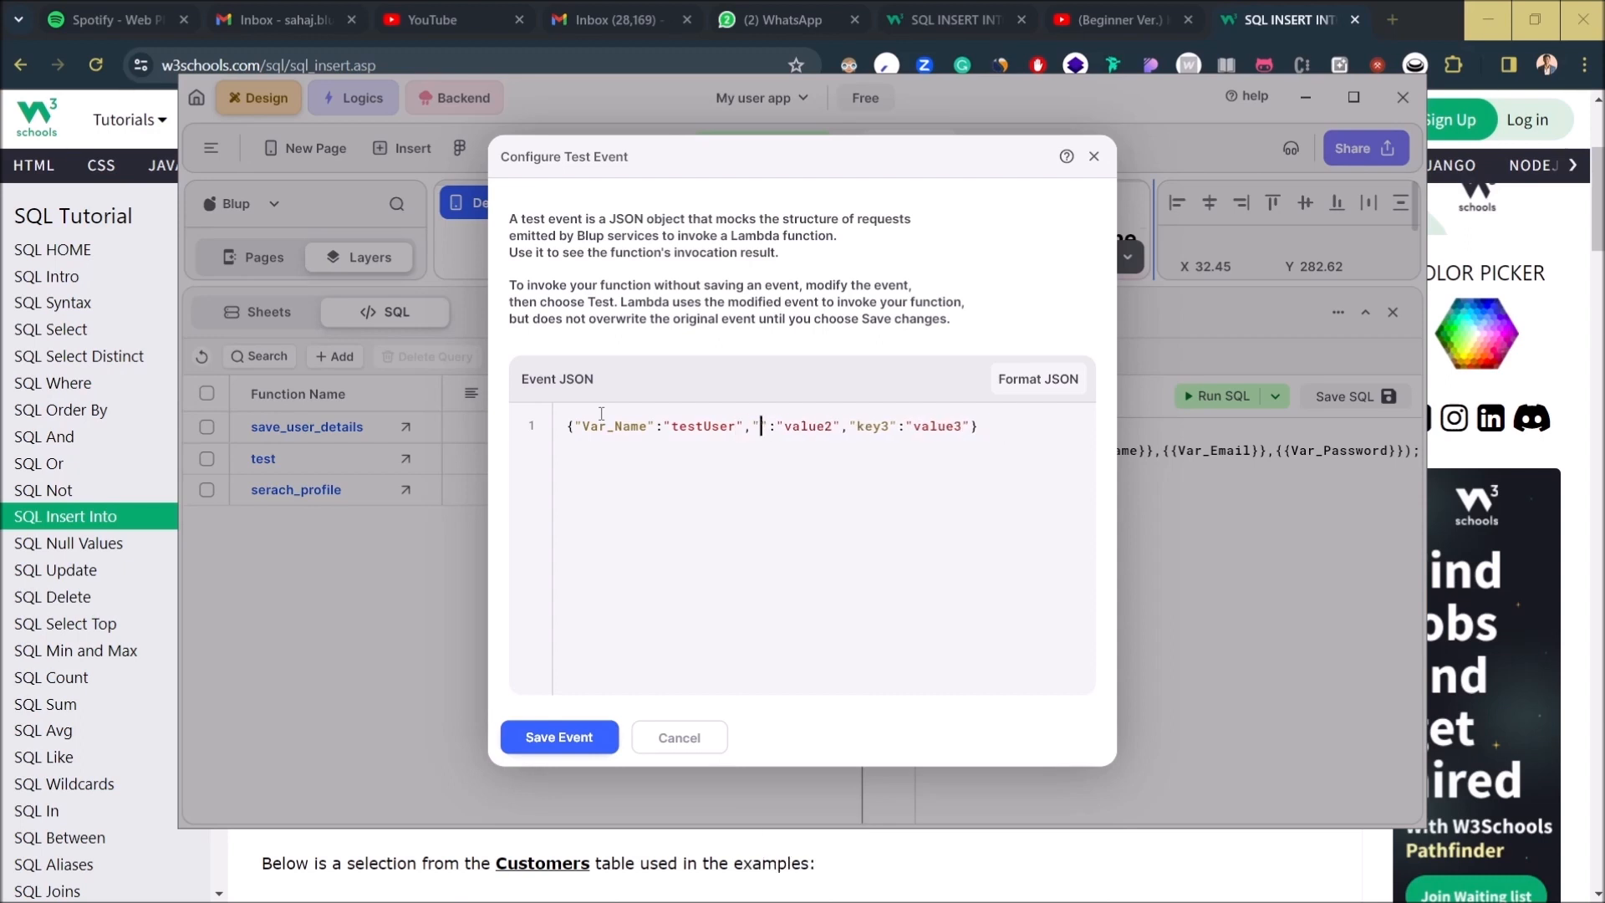
text(Var_)
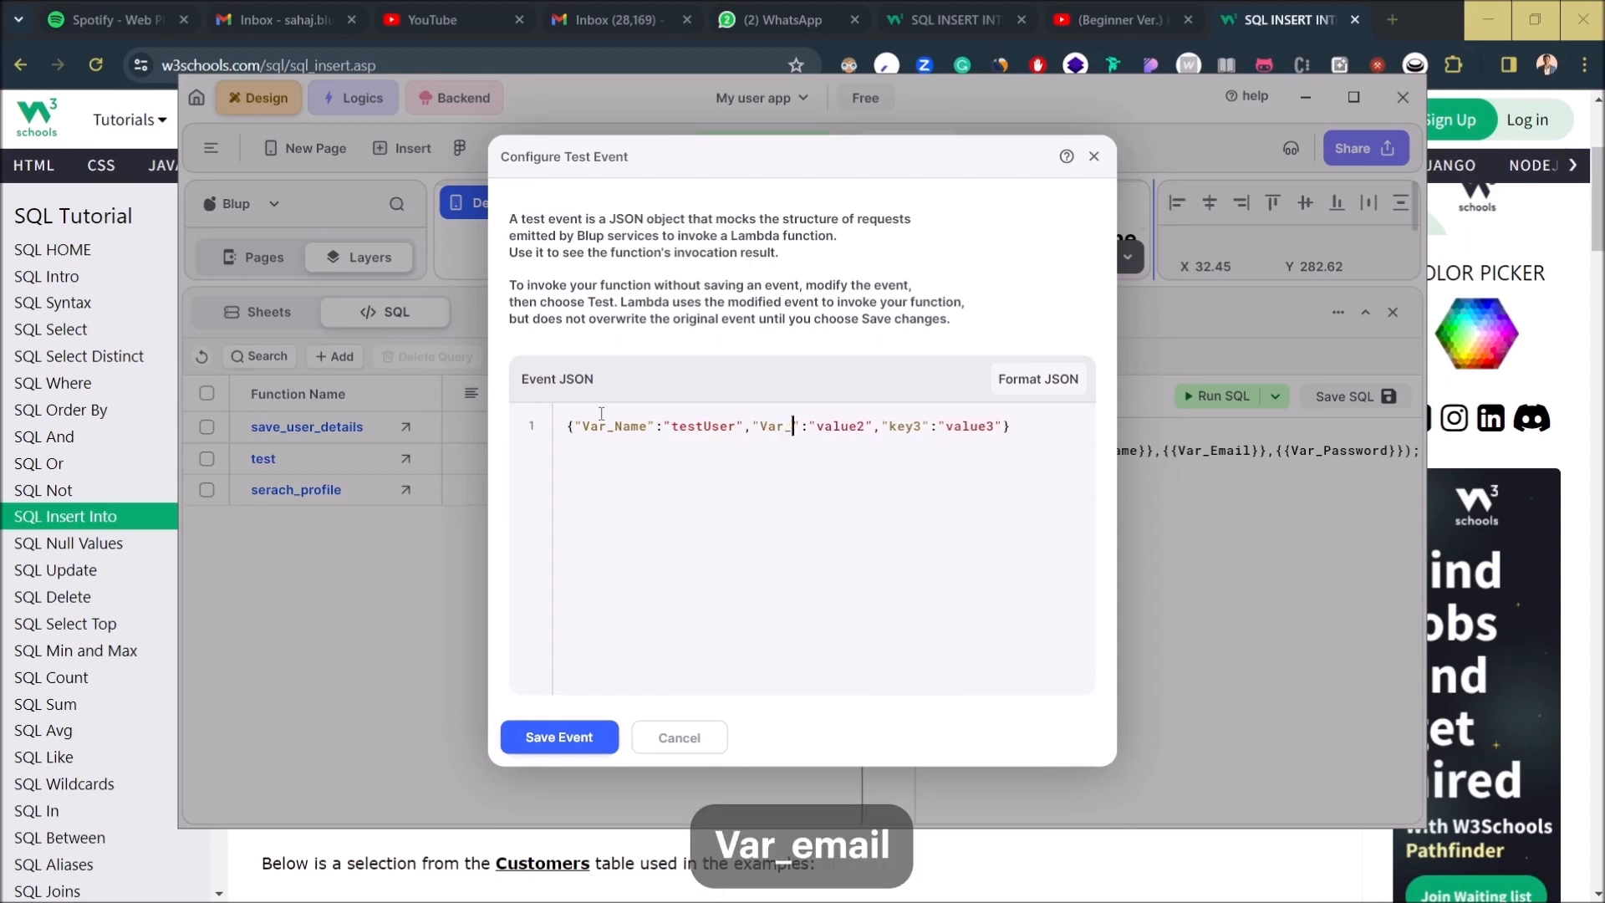
text(Email)
key(Right)
key(Right)
key(Right)
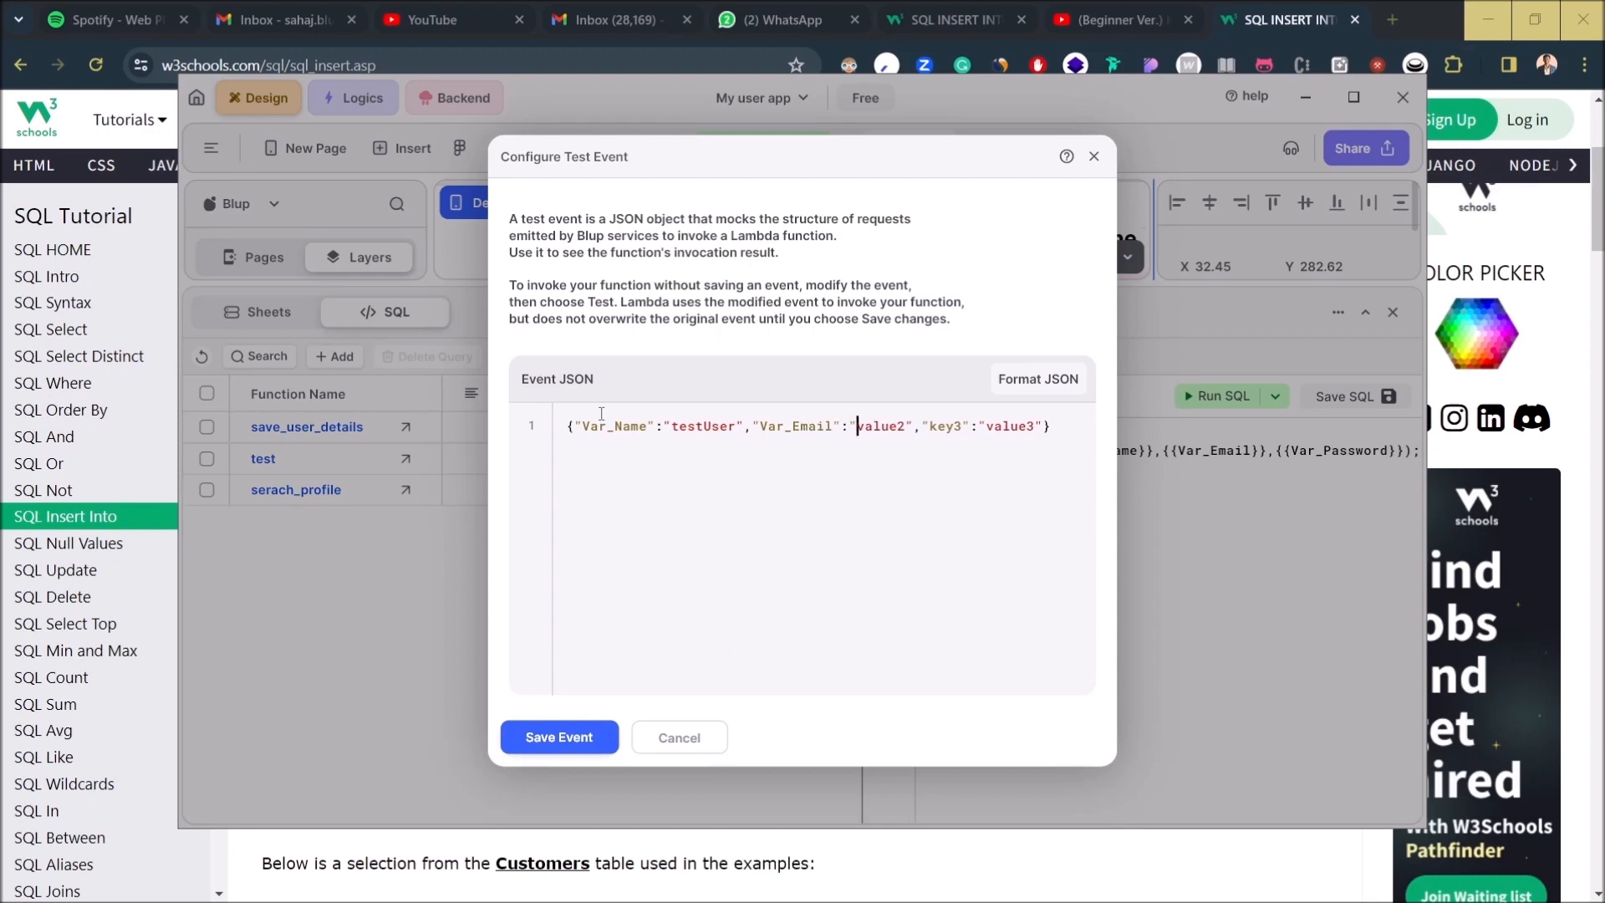
key(shift+Right)
key(shift+Right)
key(shift+Right)
key(shift+Right)
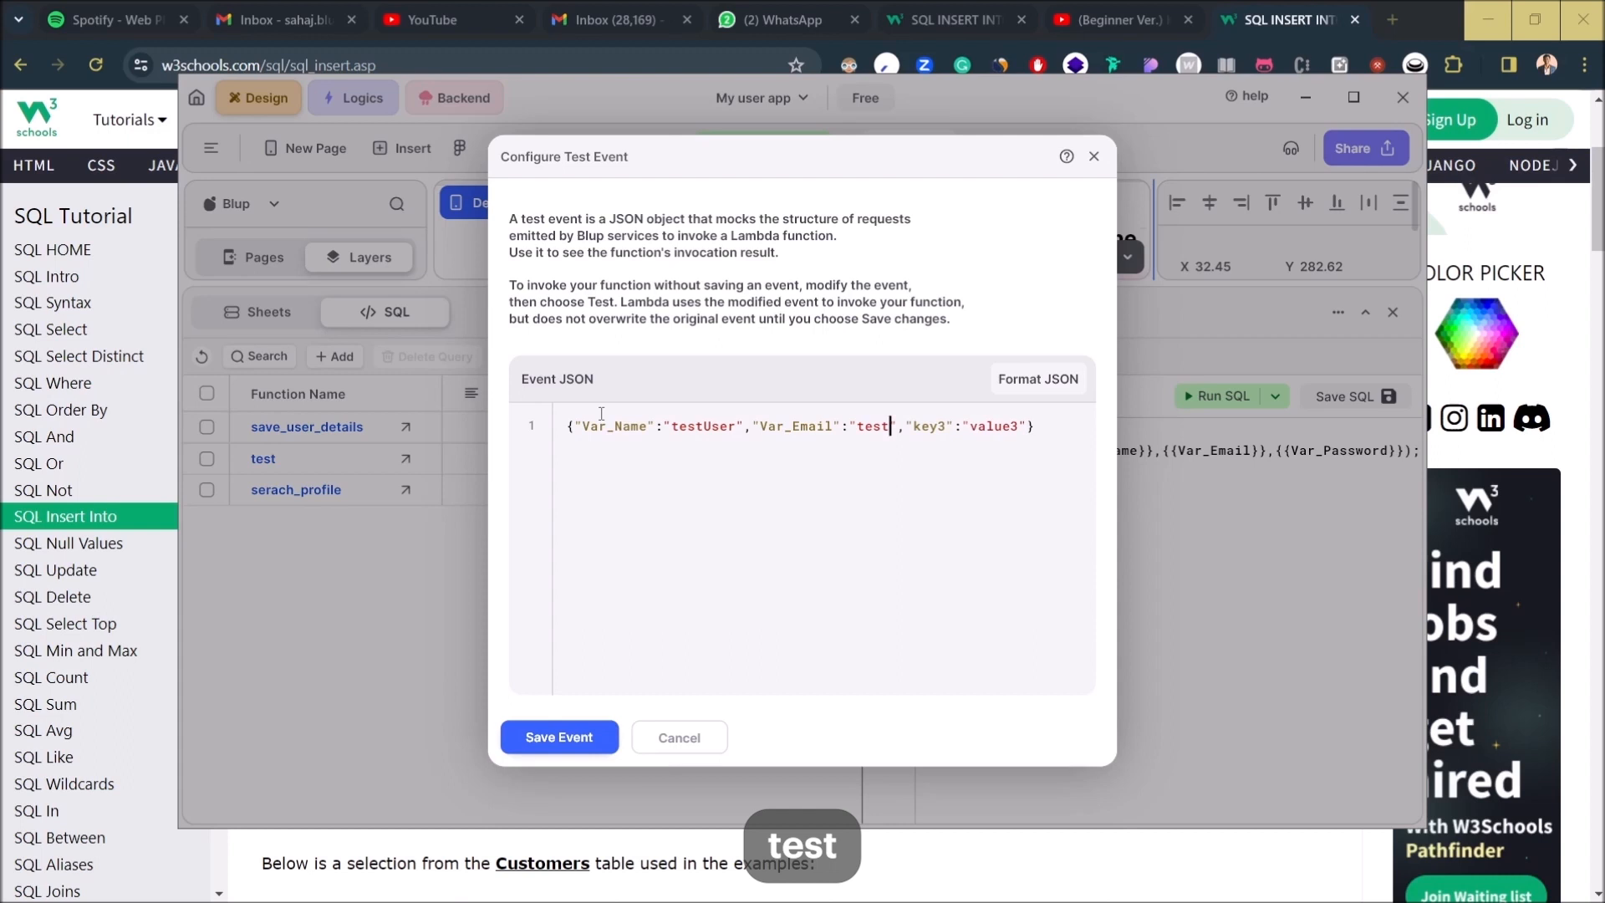
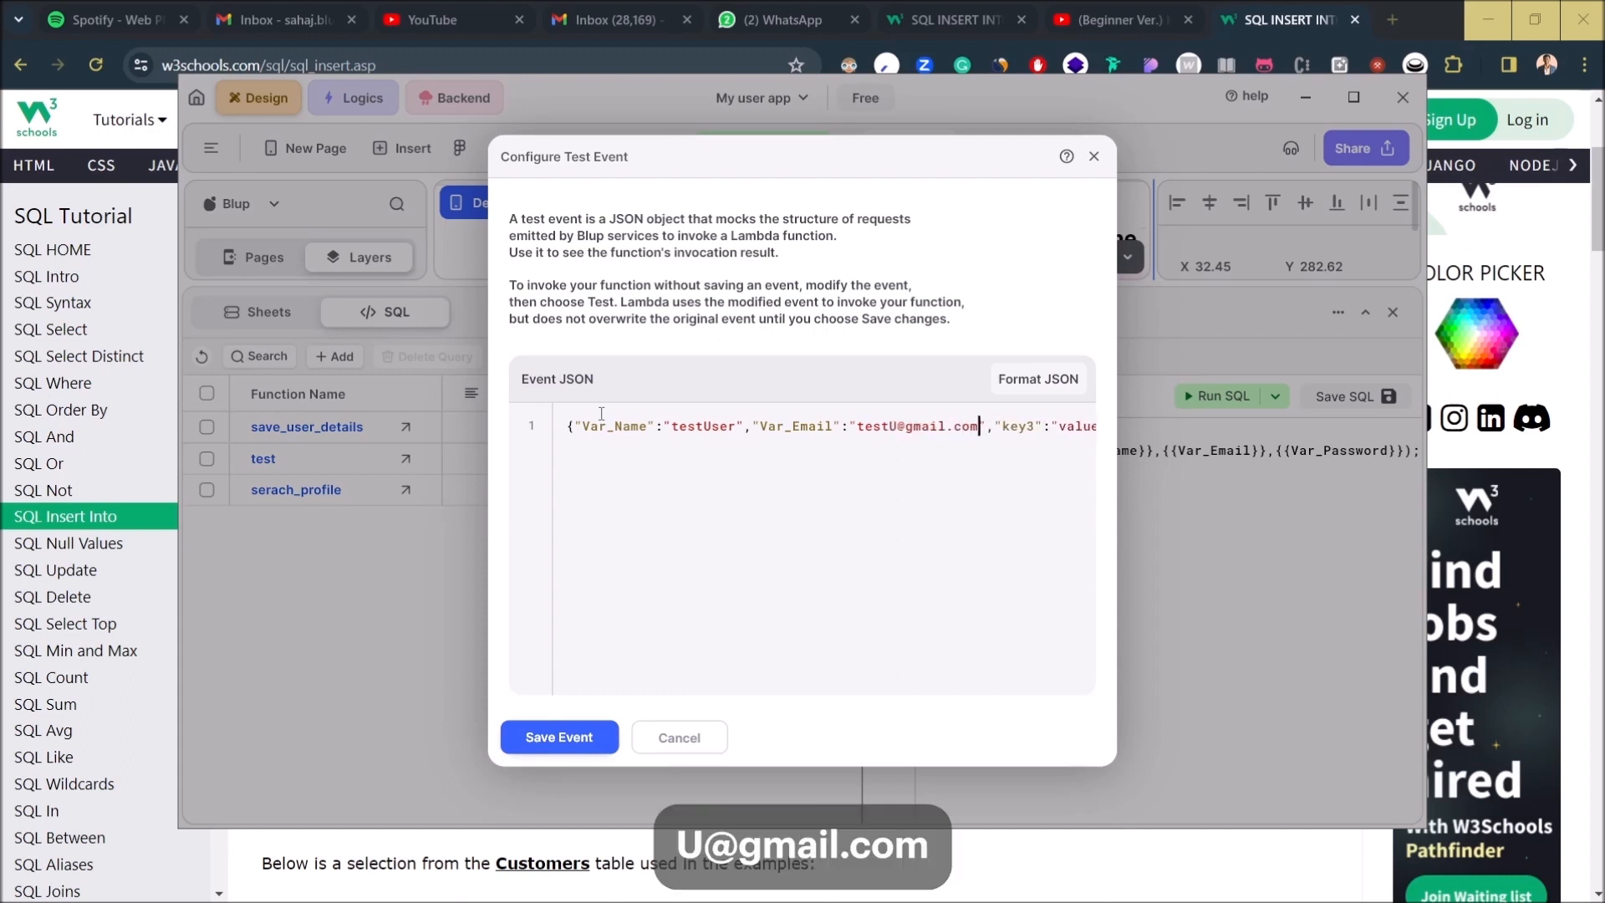
- Change the third key to Var_Password with a test password, and save the event
key(Right)
key(Delete)
key(BackSpace)
key(BackSpace)
key(BackSpace)
text(Var_P)
text(assword)
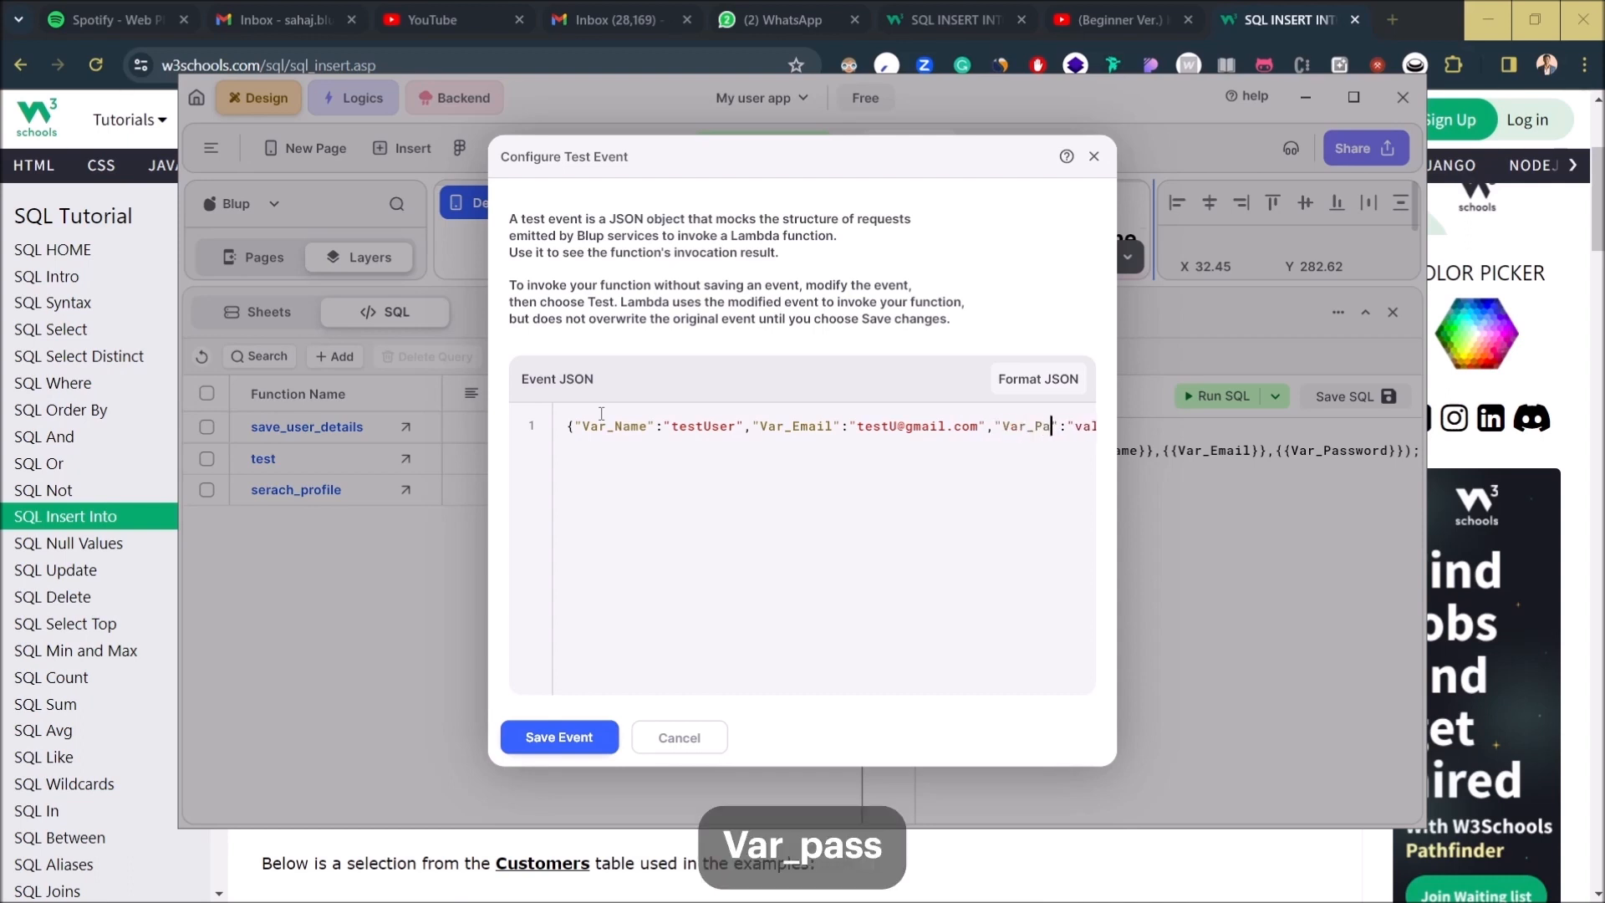
key(Right)
key(Right)
key(Right)
key(Right)
key(Right)
key(Right)
key(Right)
key(Right)
key(Right)
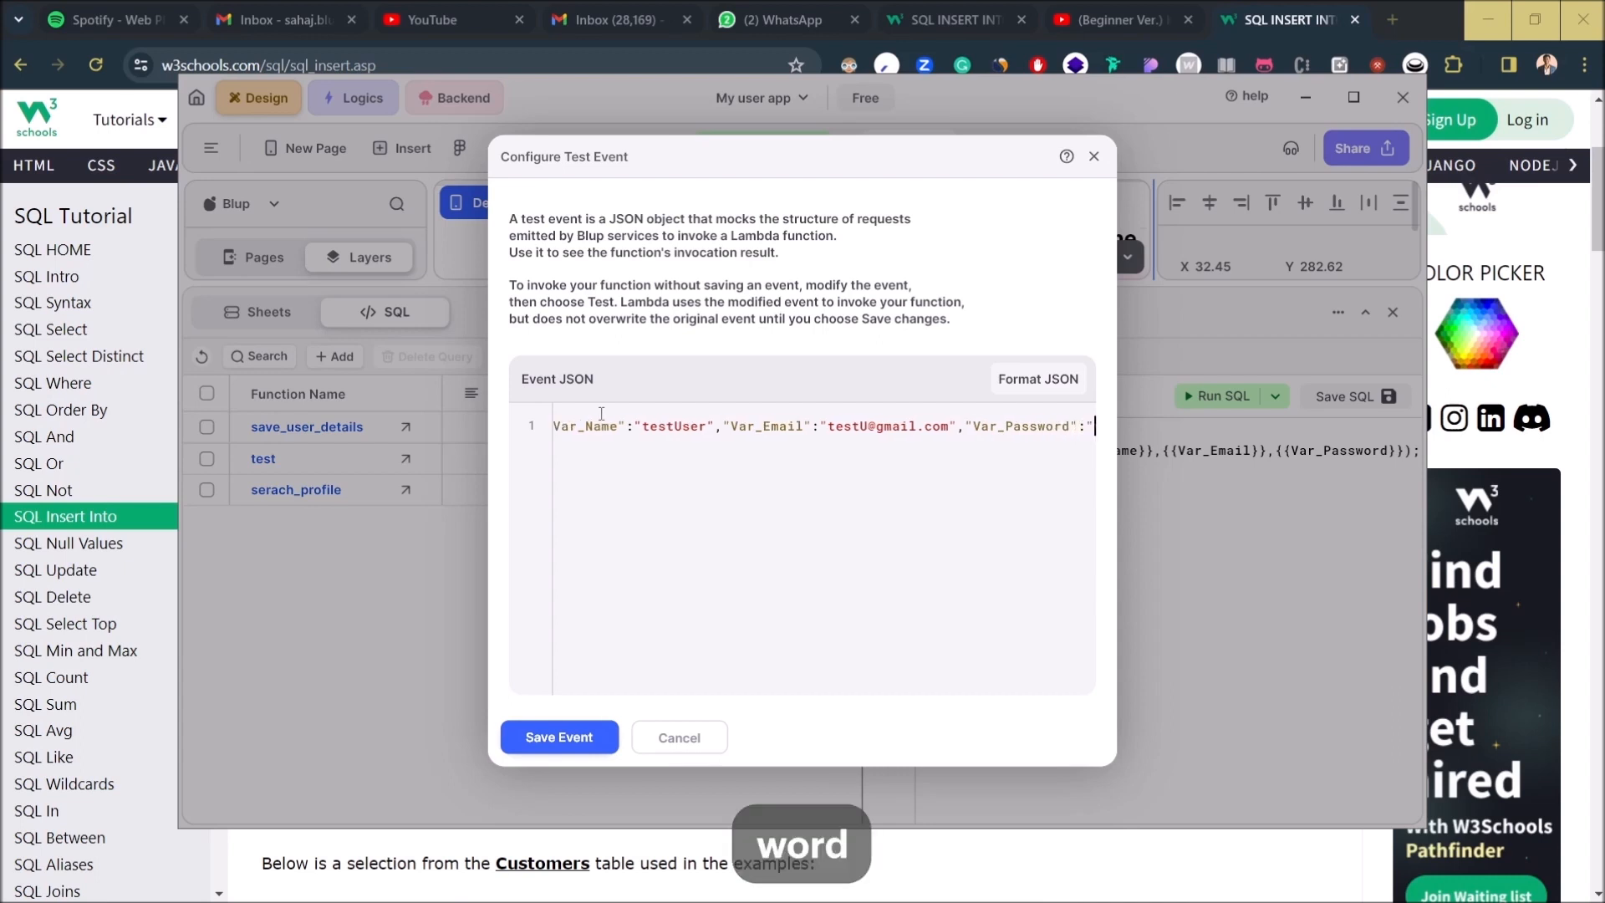
key(BackSpace)
key(BackSpace)
key(BackSpace)
key(BackSpace)
key(BackSpace)
key(BackSpace)
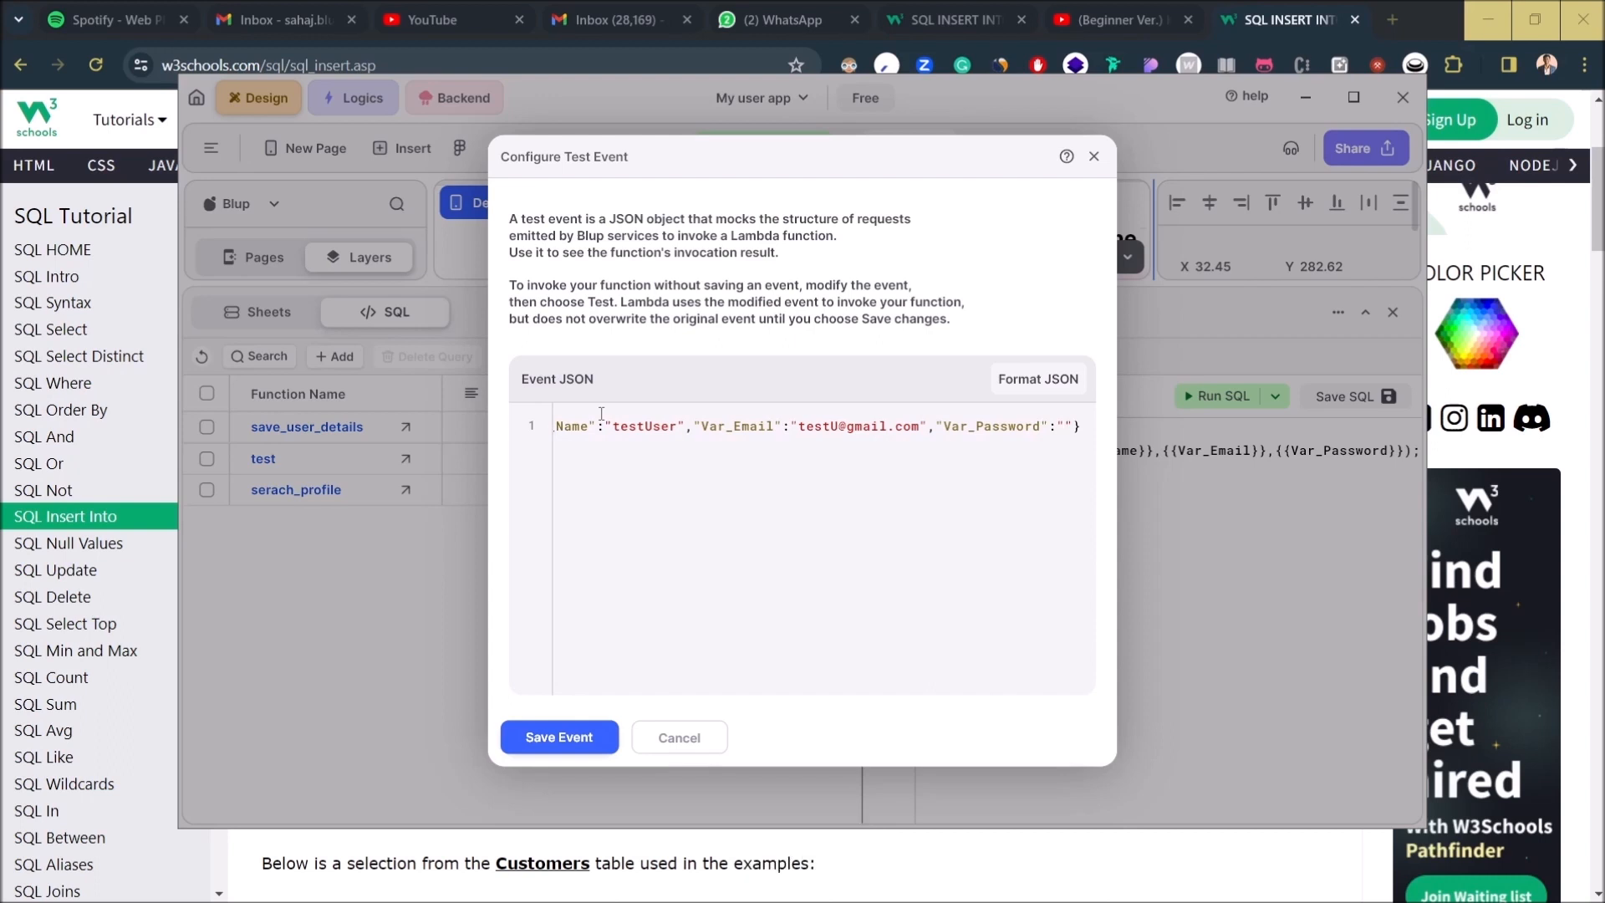
text(qwerty)
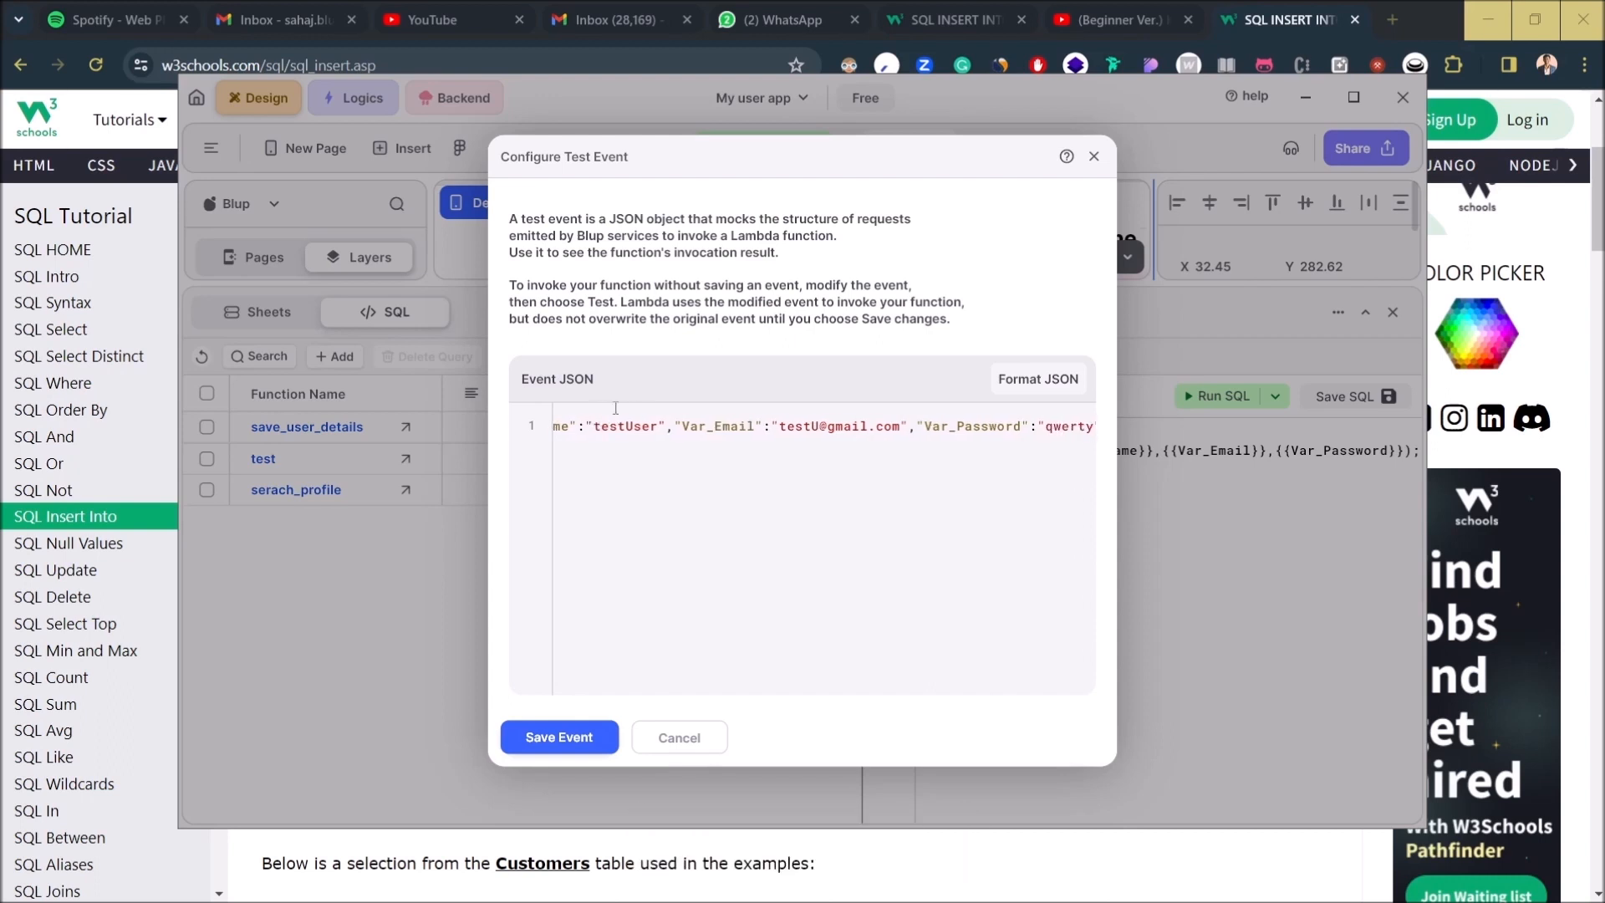
click(558, 737)
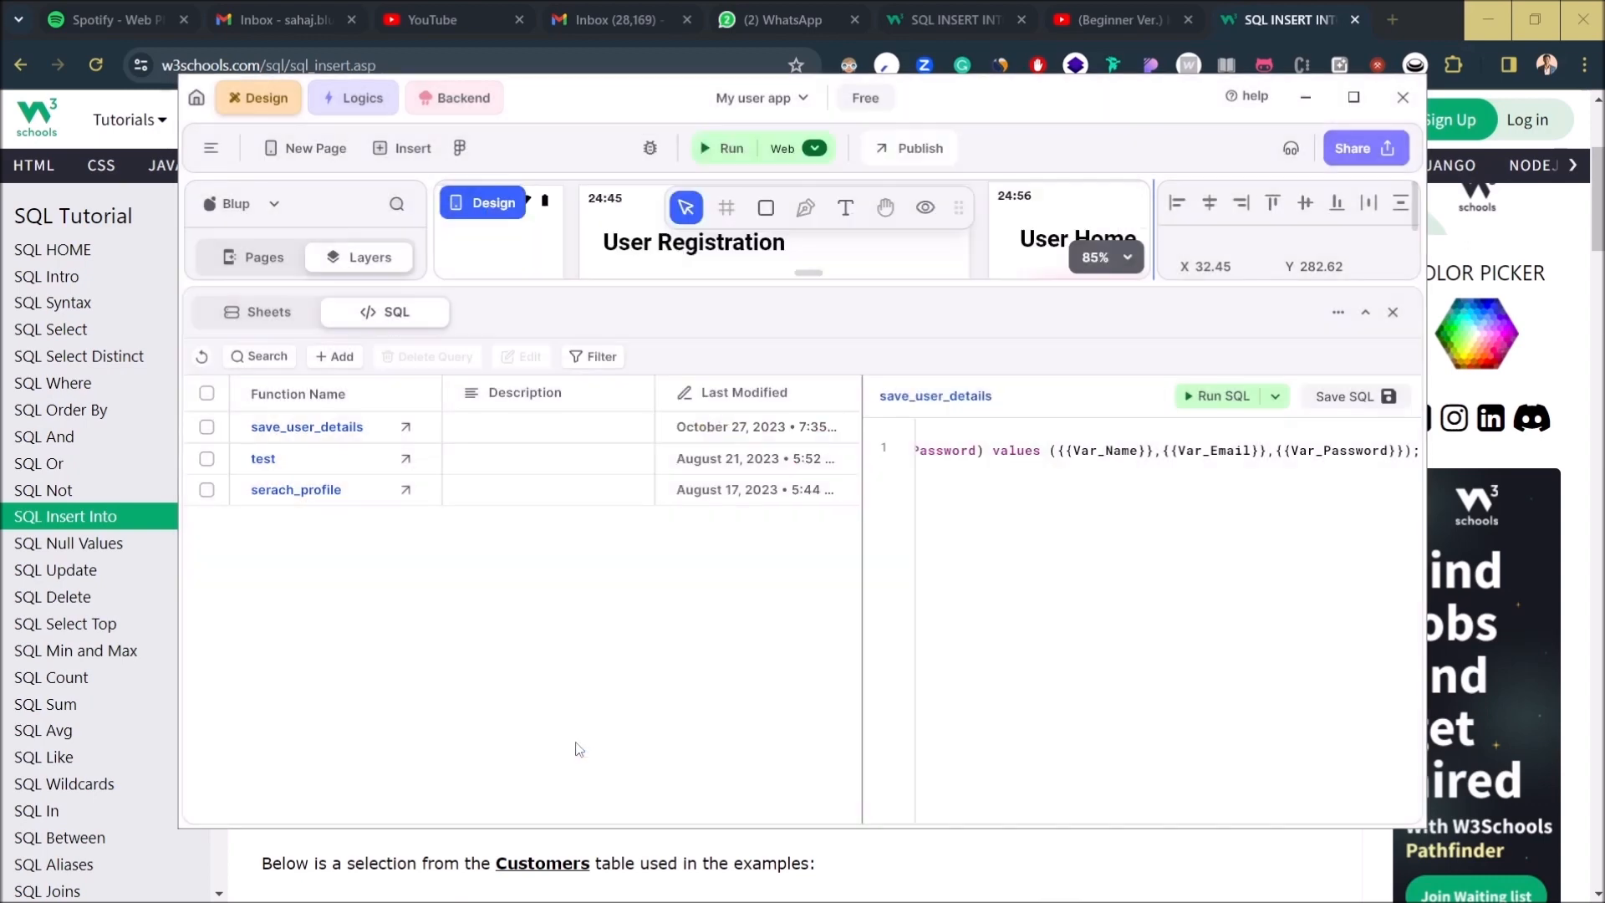
- Run save_user_details and confirm the output shows success, one affected row and insertId 4
click(1216, 395)
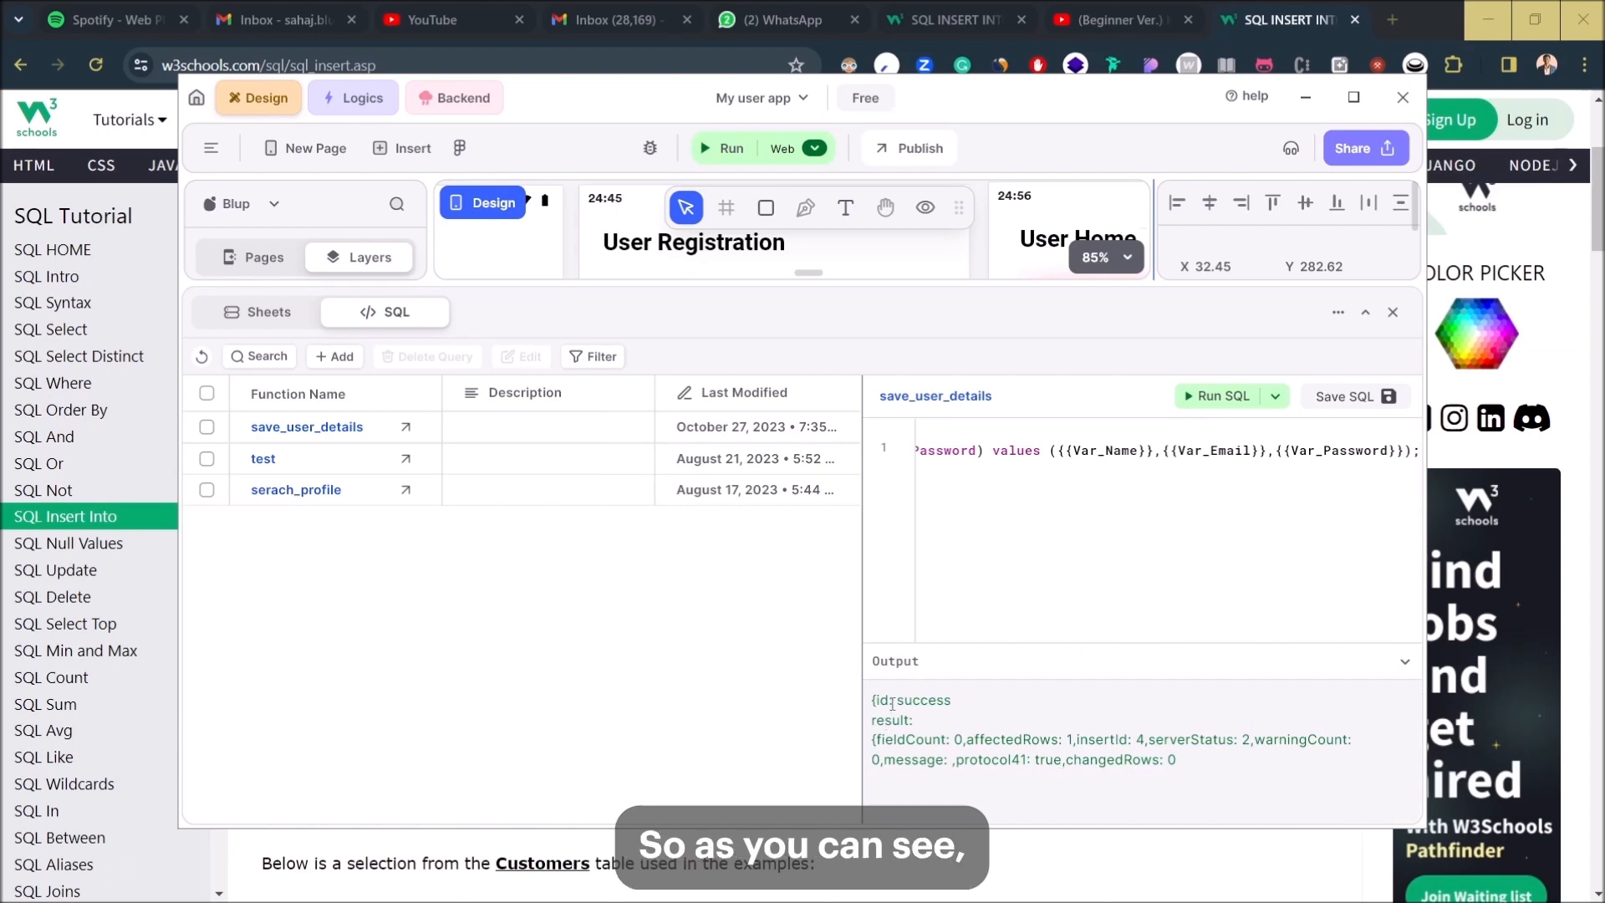
drag(893, 704, 976, 707)
drag(897, 738, 1023, 739)
click(1096, 737)
drag(1145, 739, 1104, 739)
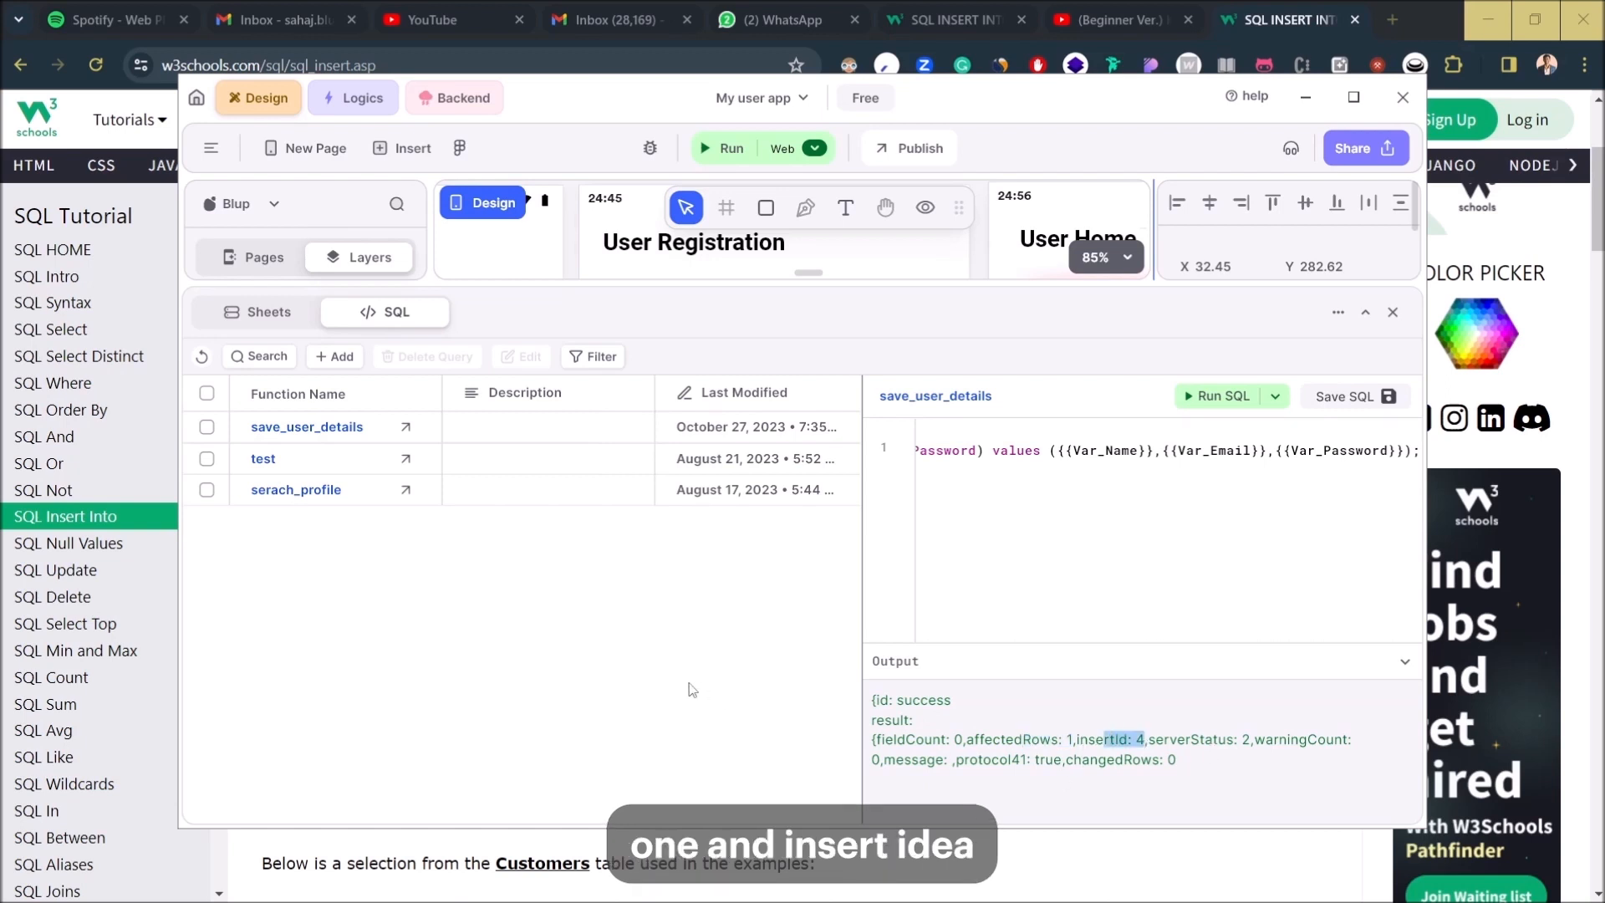
- Refresh the login_details sheet to see new row 4, then close the data panel
click(271, 323)
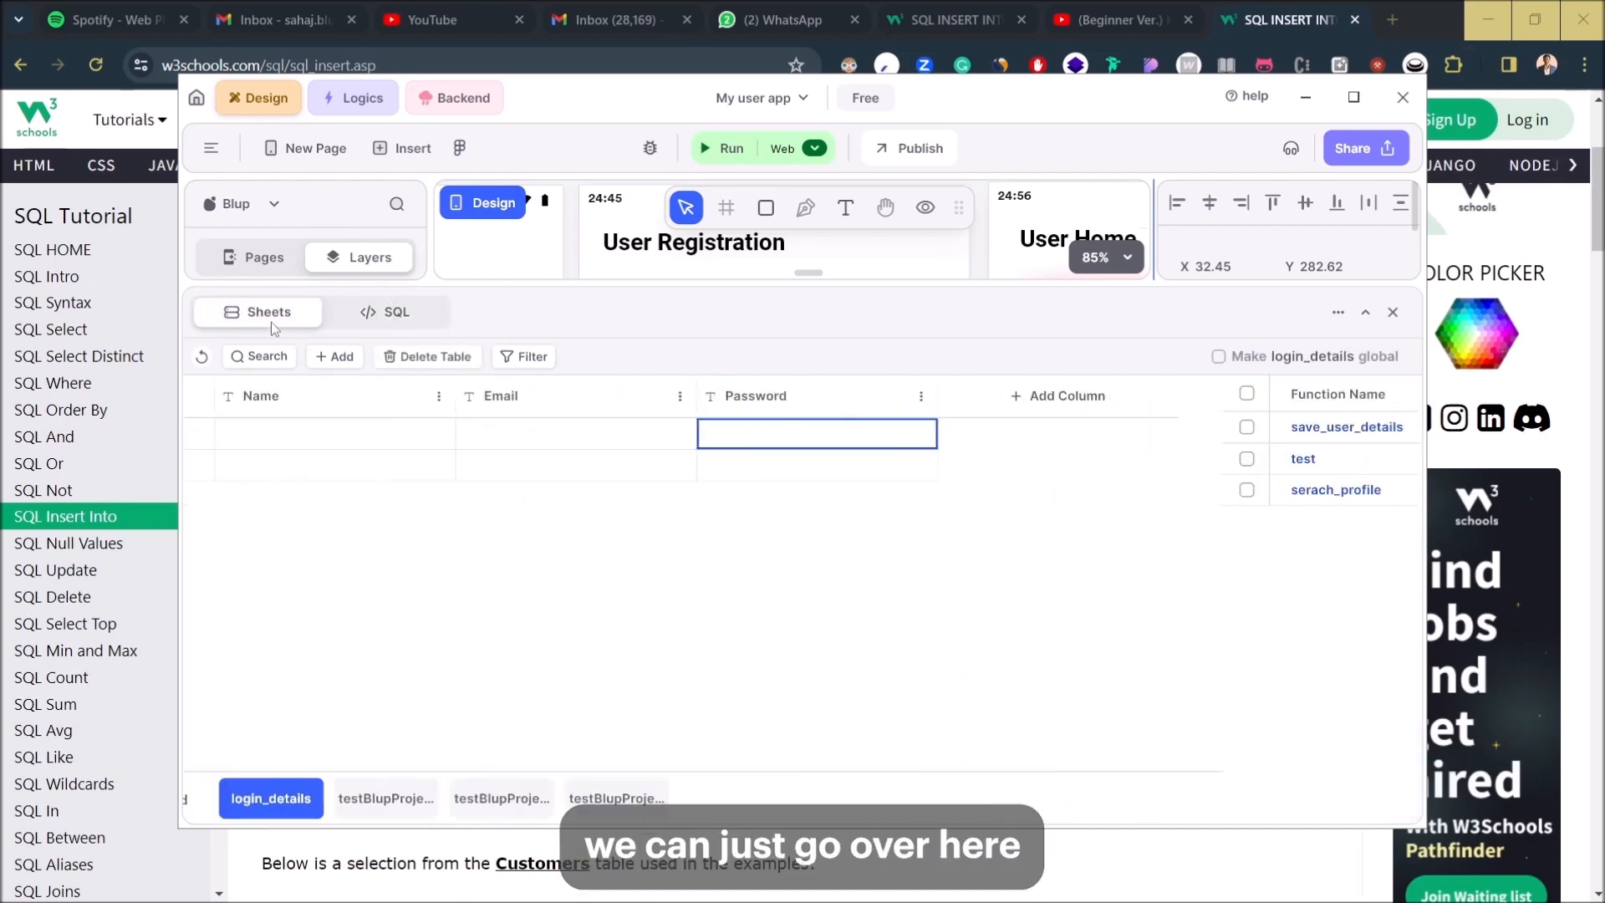
click(201, 358)
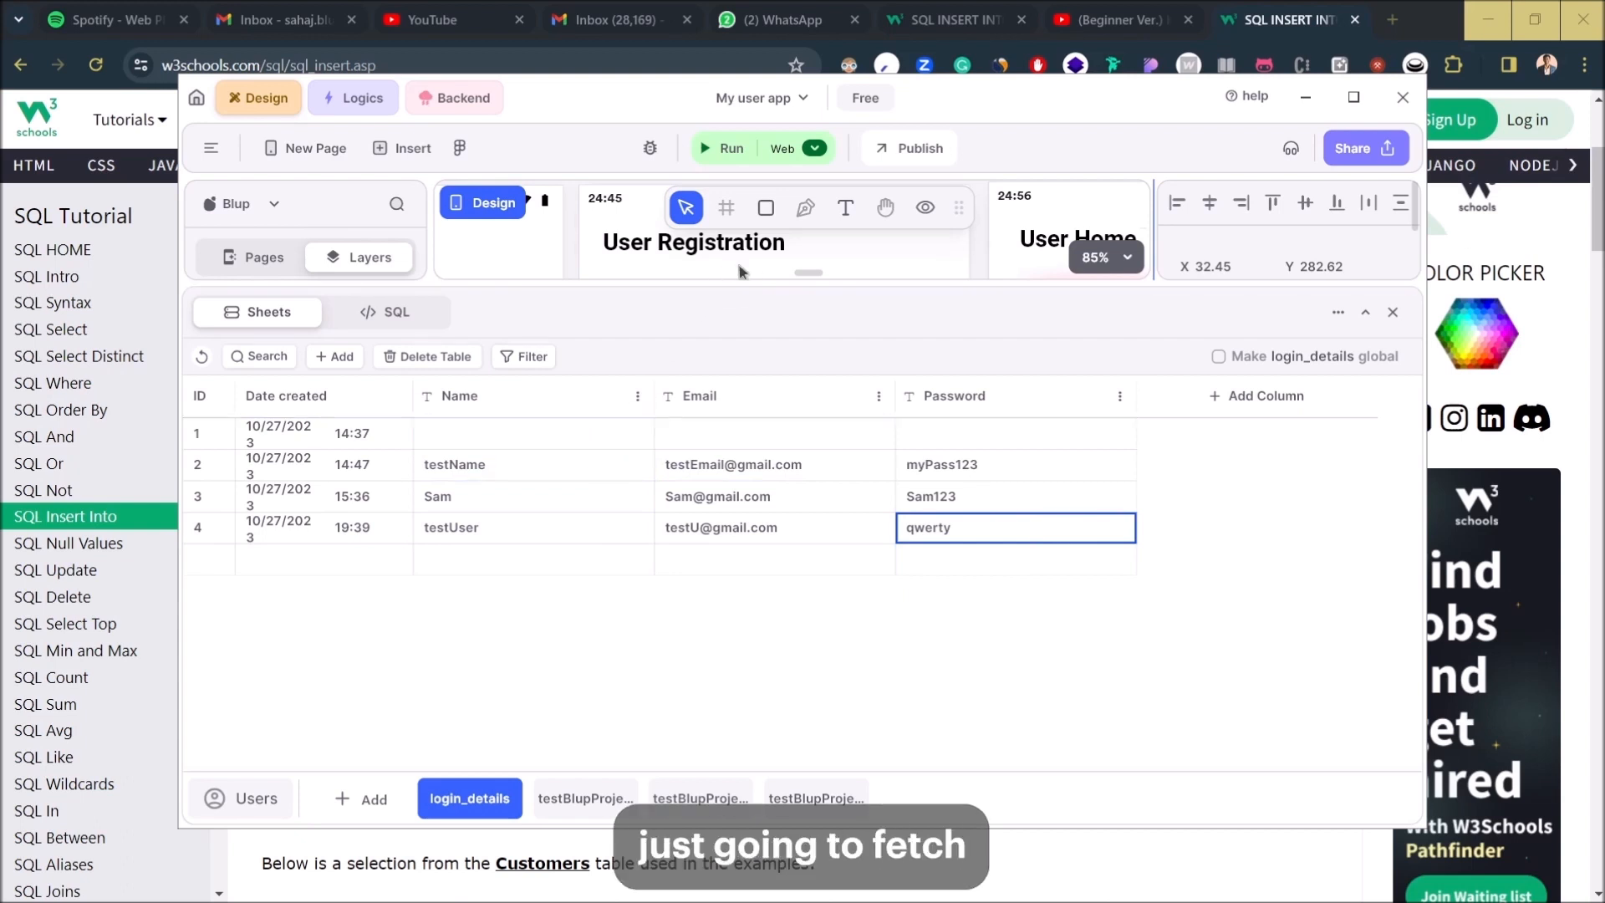
click(427, 324)
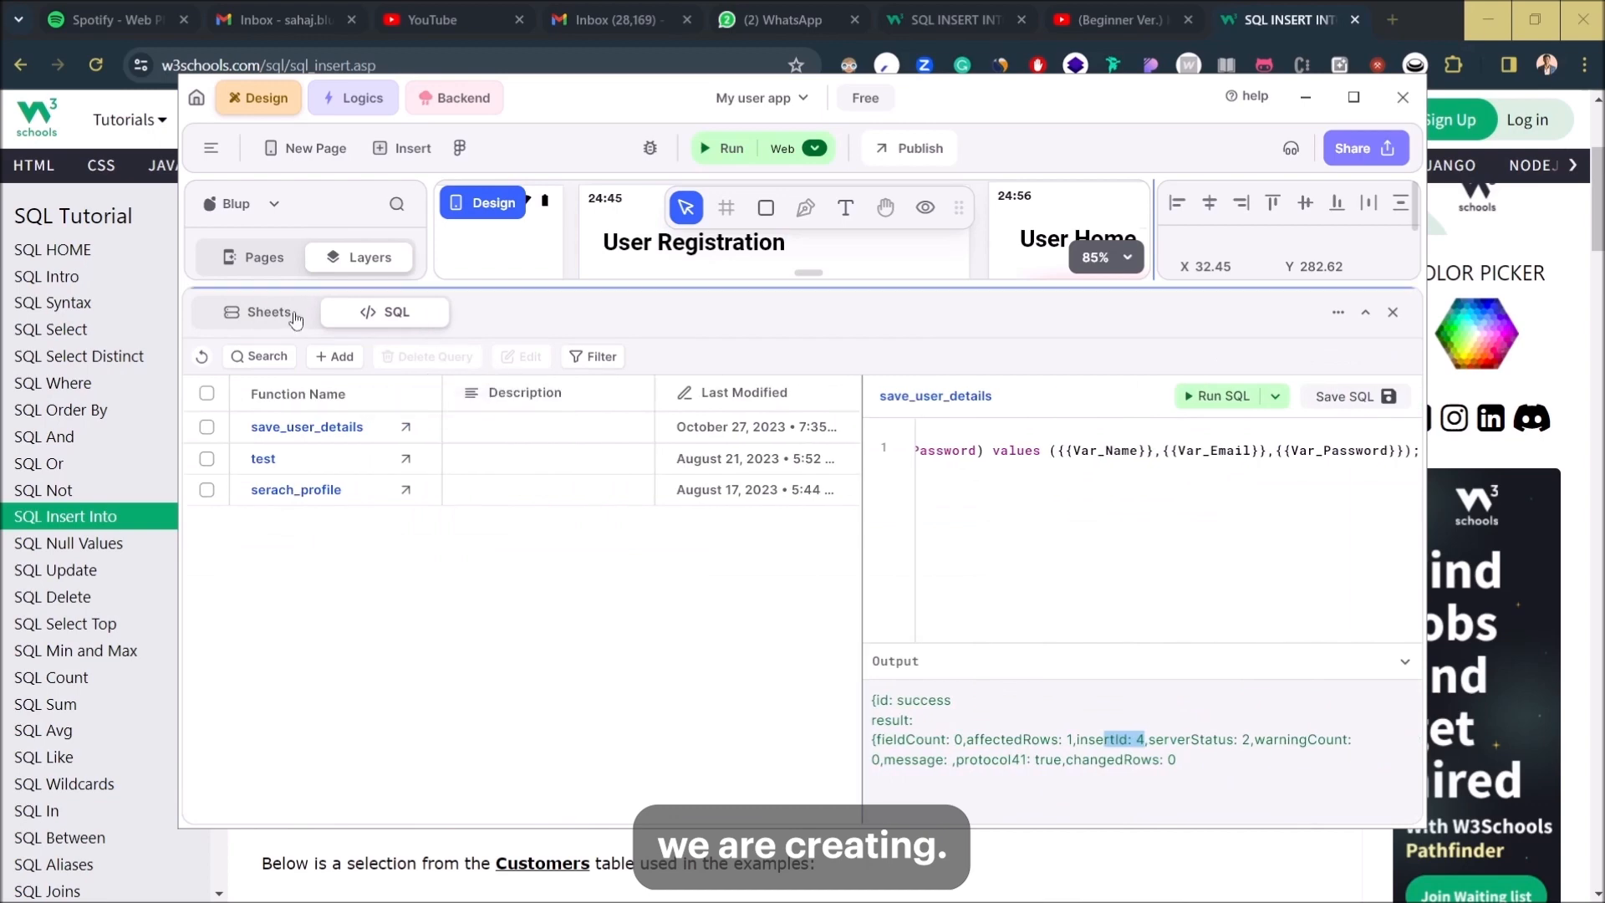
click(259, 312)
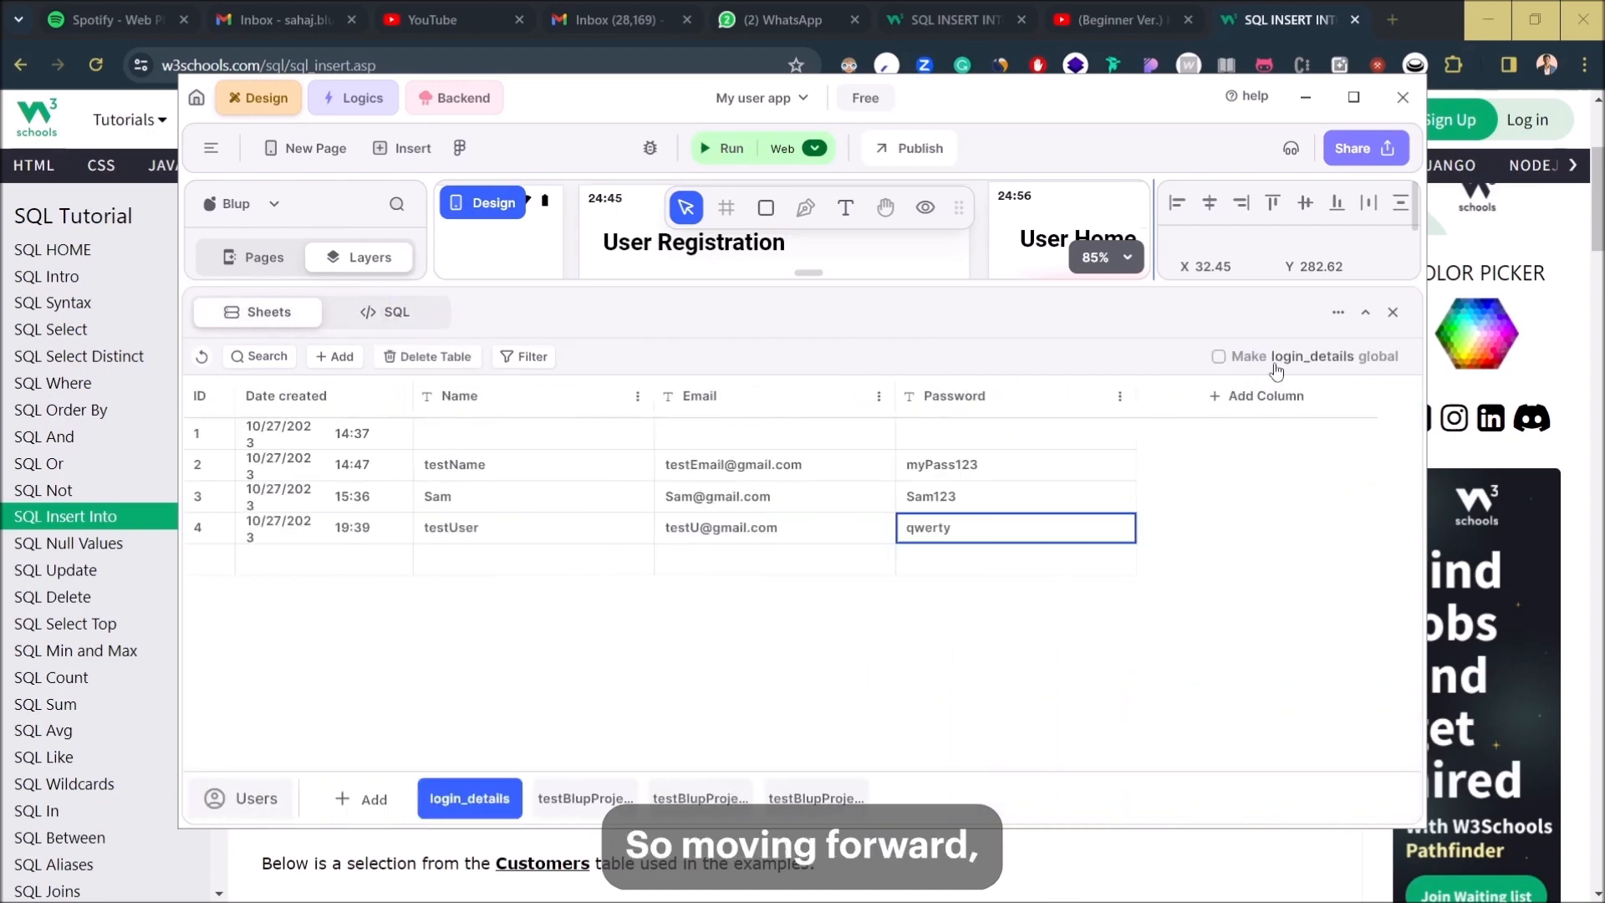
click(1393, 312)
- Add a Blup Sheets API node to the logic canvas set to the Save_user_details query
drag(951, 554, 953, 361)
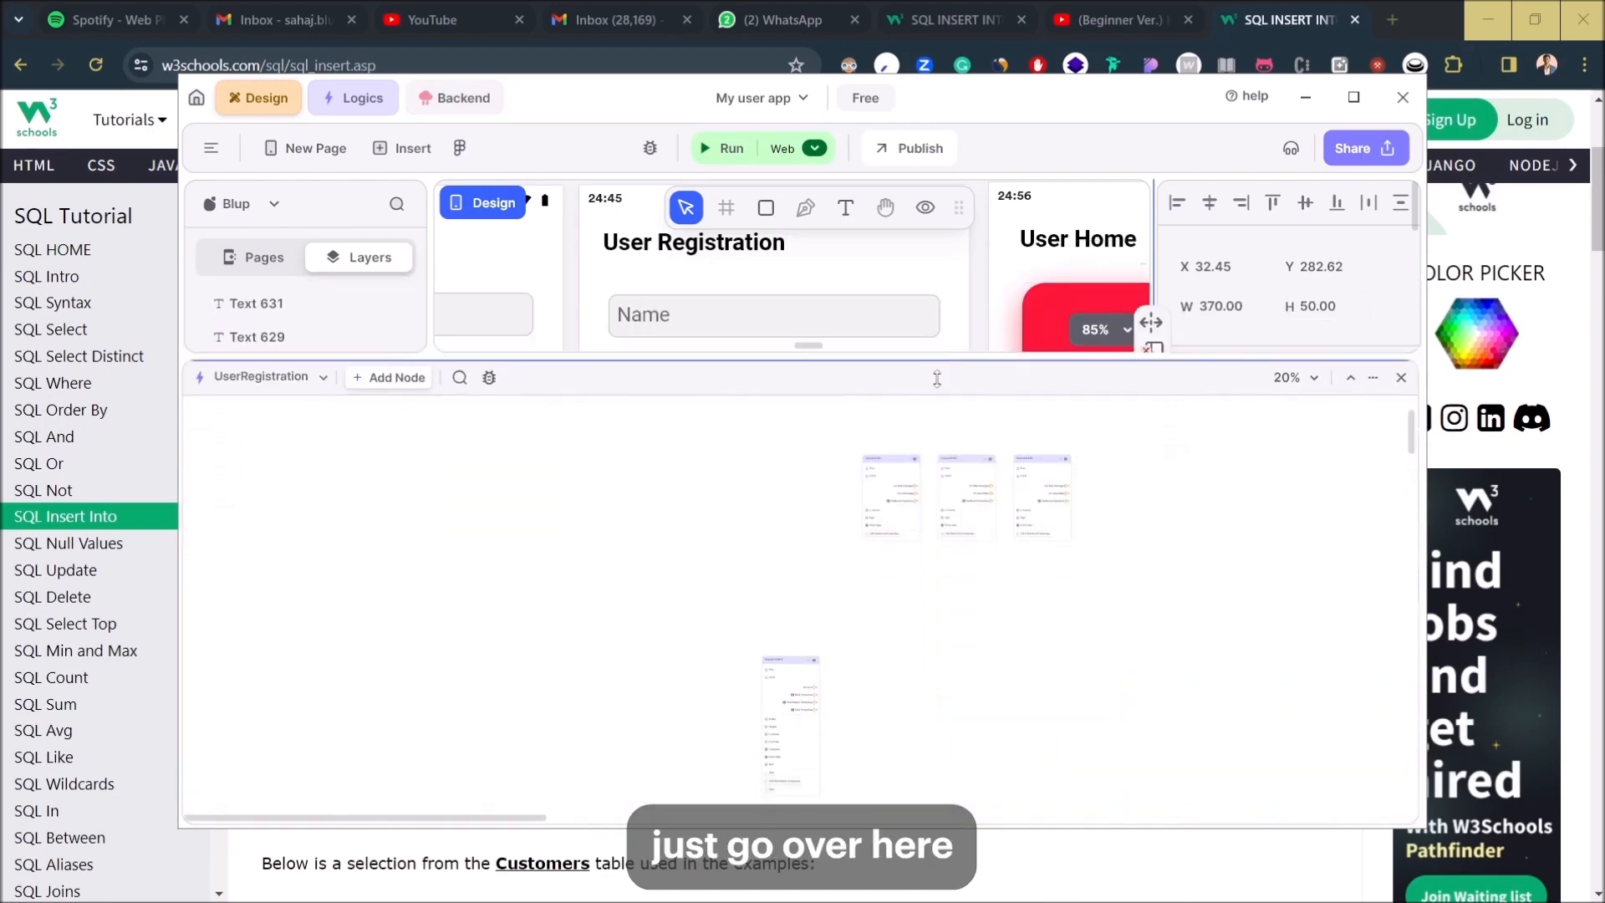
right_click(980, 648)
text(bl)
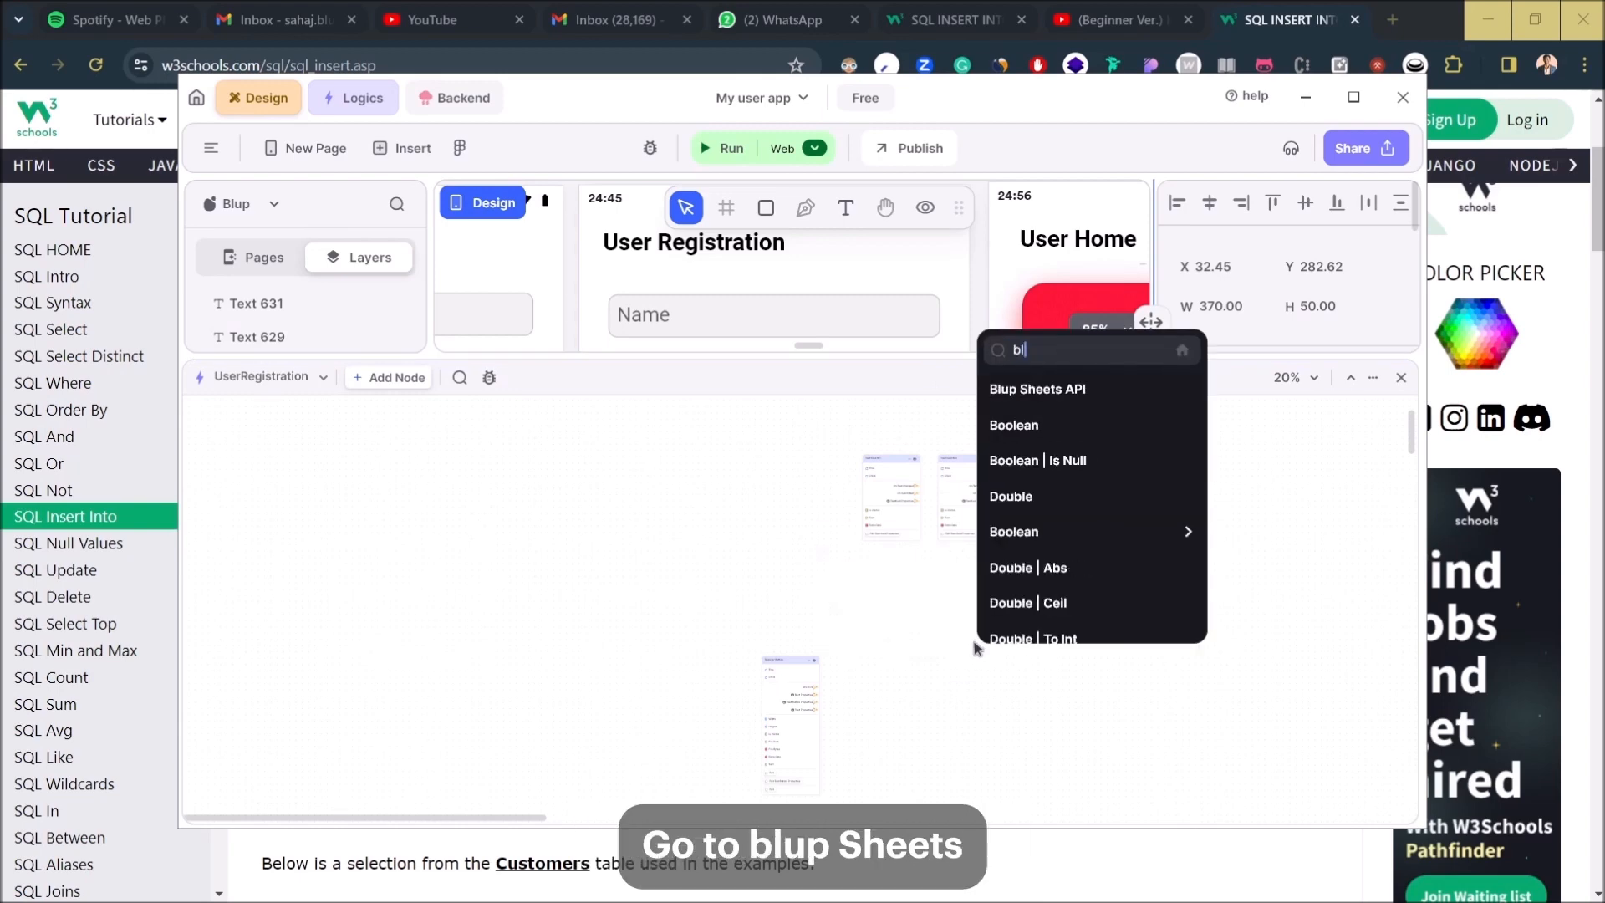
text(upsheets)
key(Down)
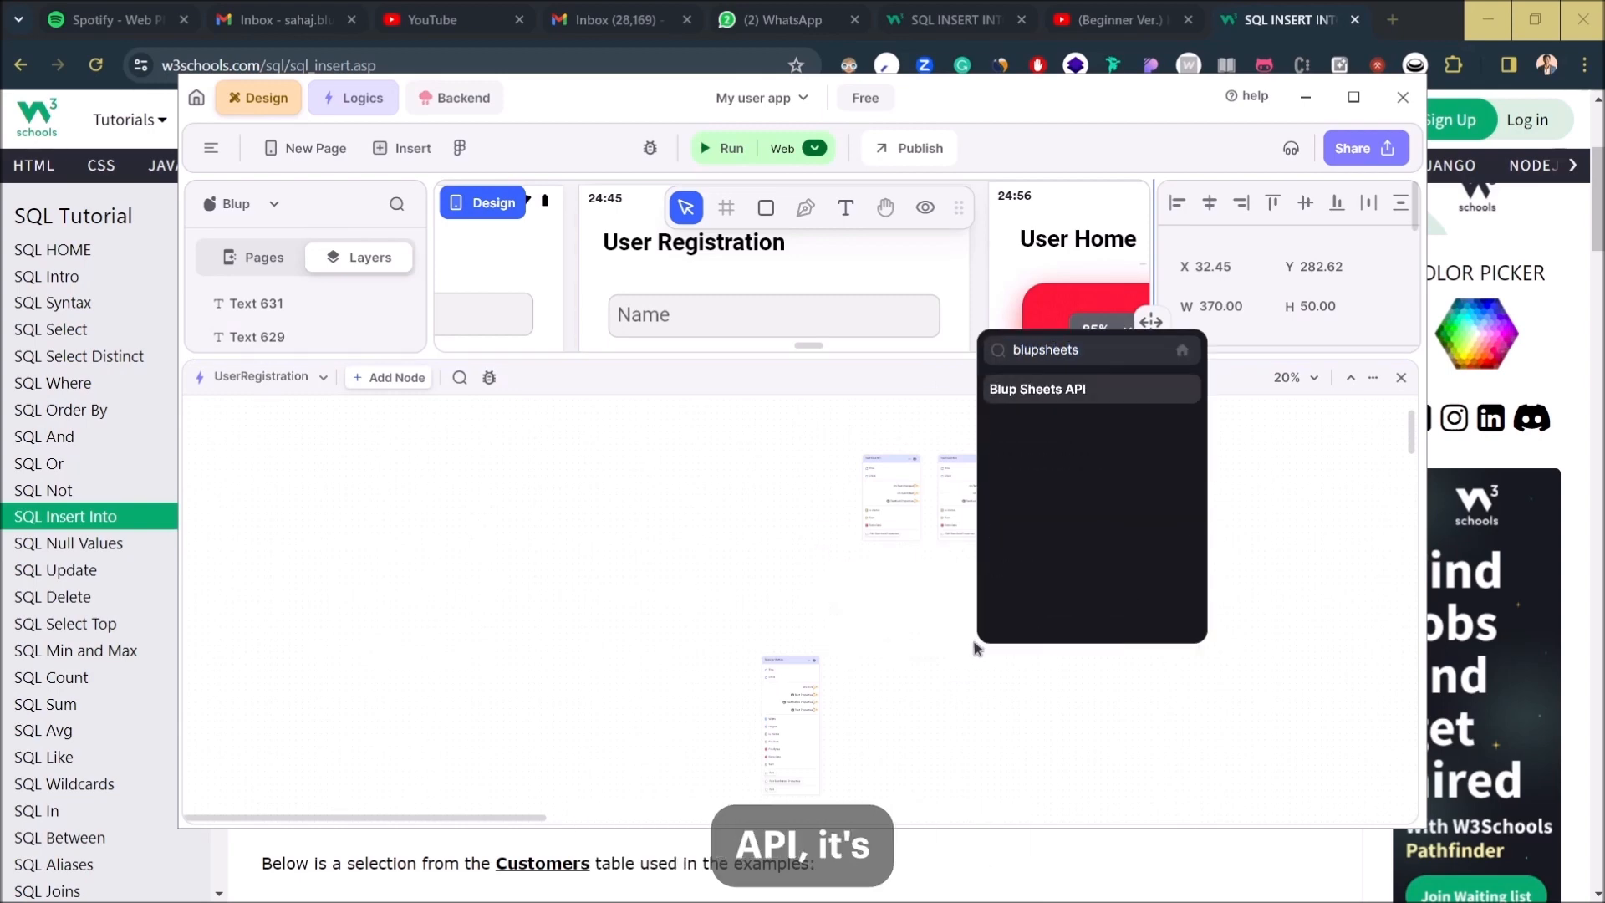
key(Return)
scroll(1015, 617, up, 5)
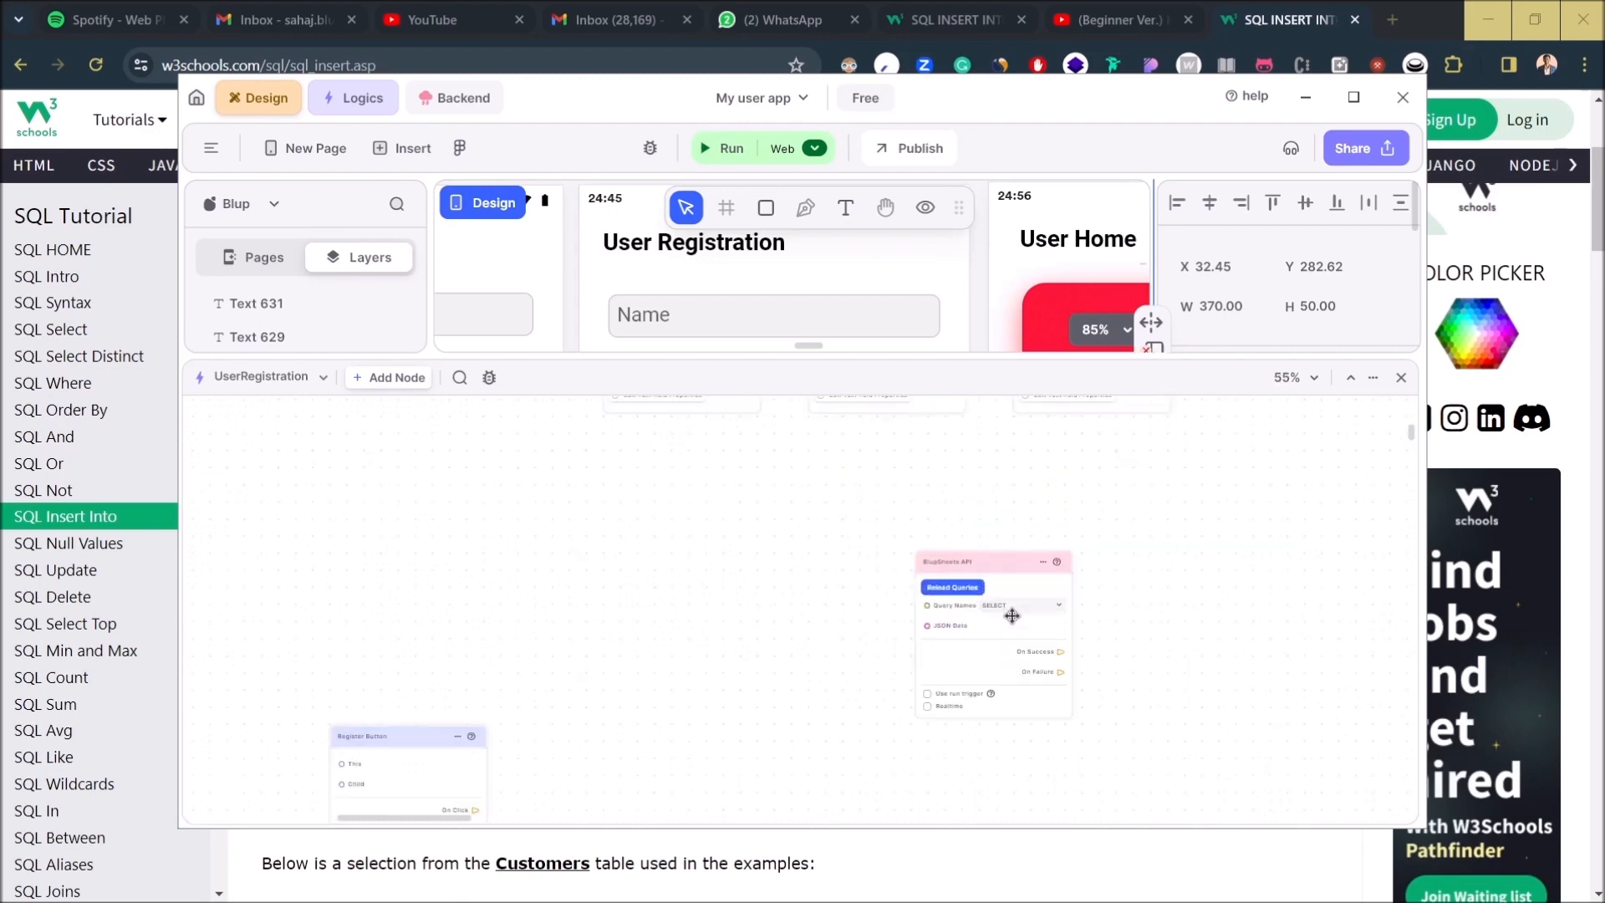
click(991, 599)
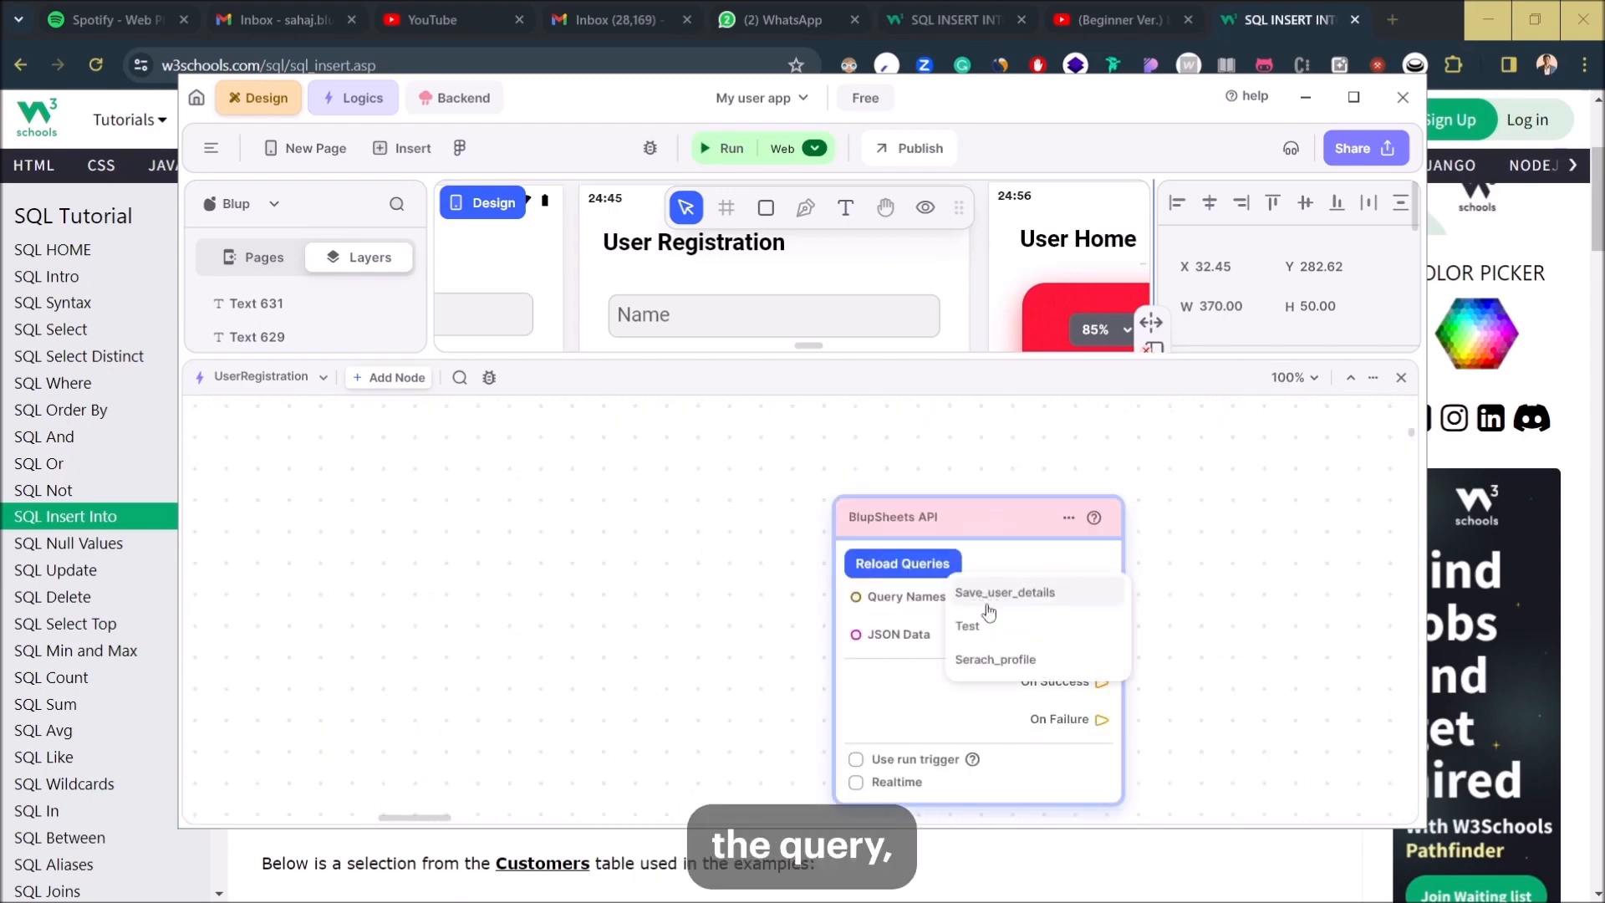
drag(990, 640, 993, 645)
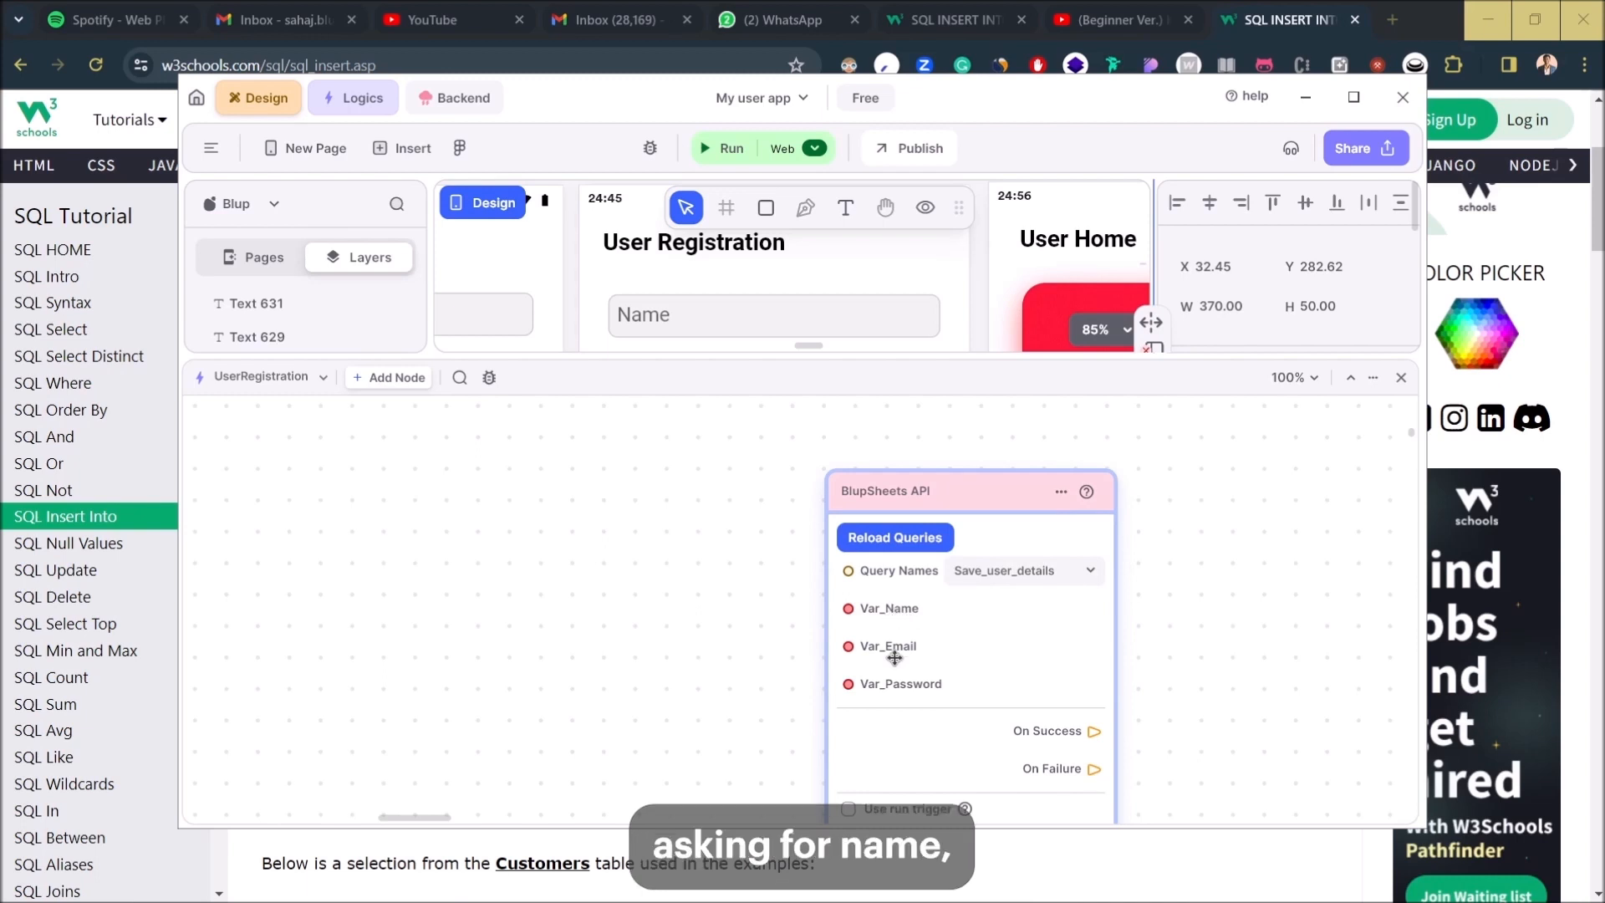
scroll(775, 727, down, 5)
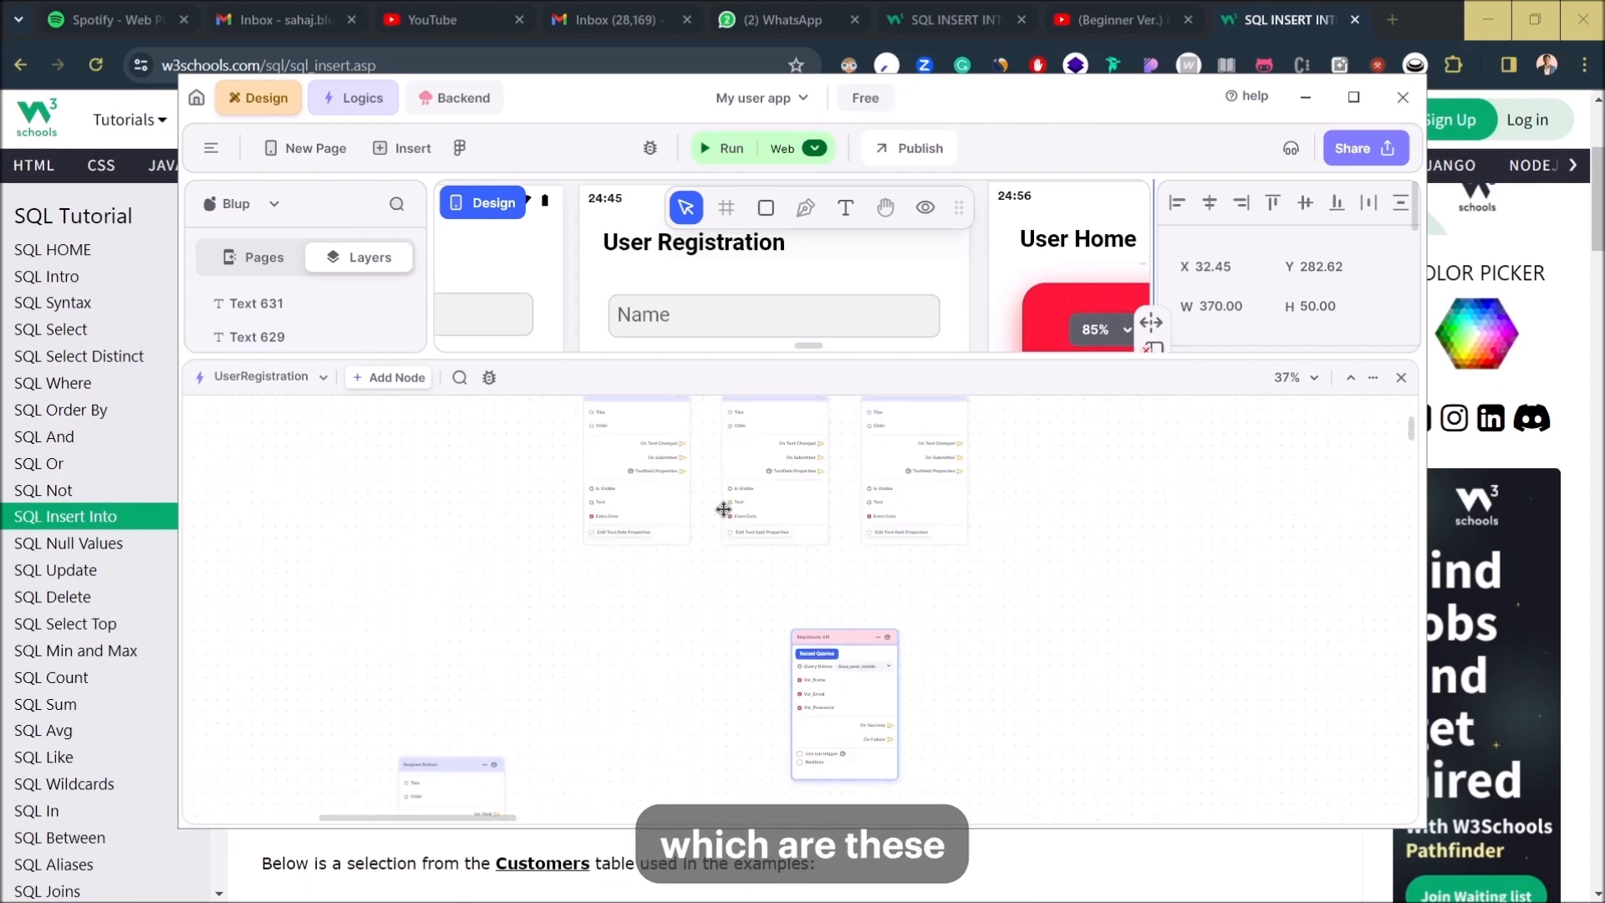
drag(846, 641, 1076, 661)
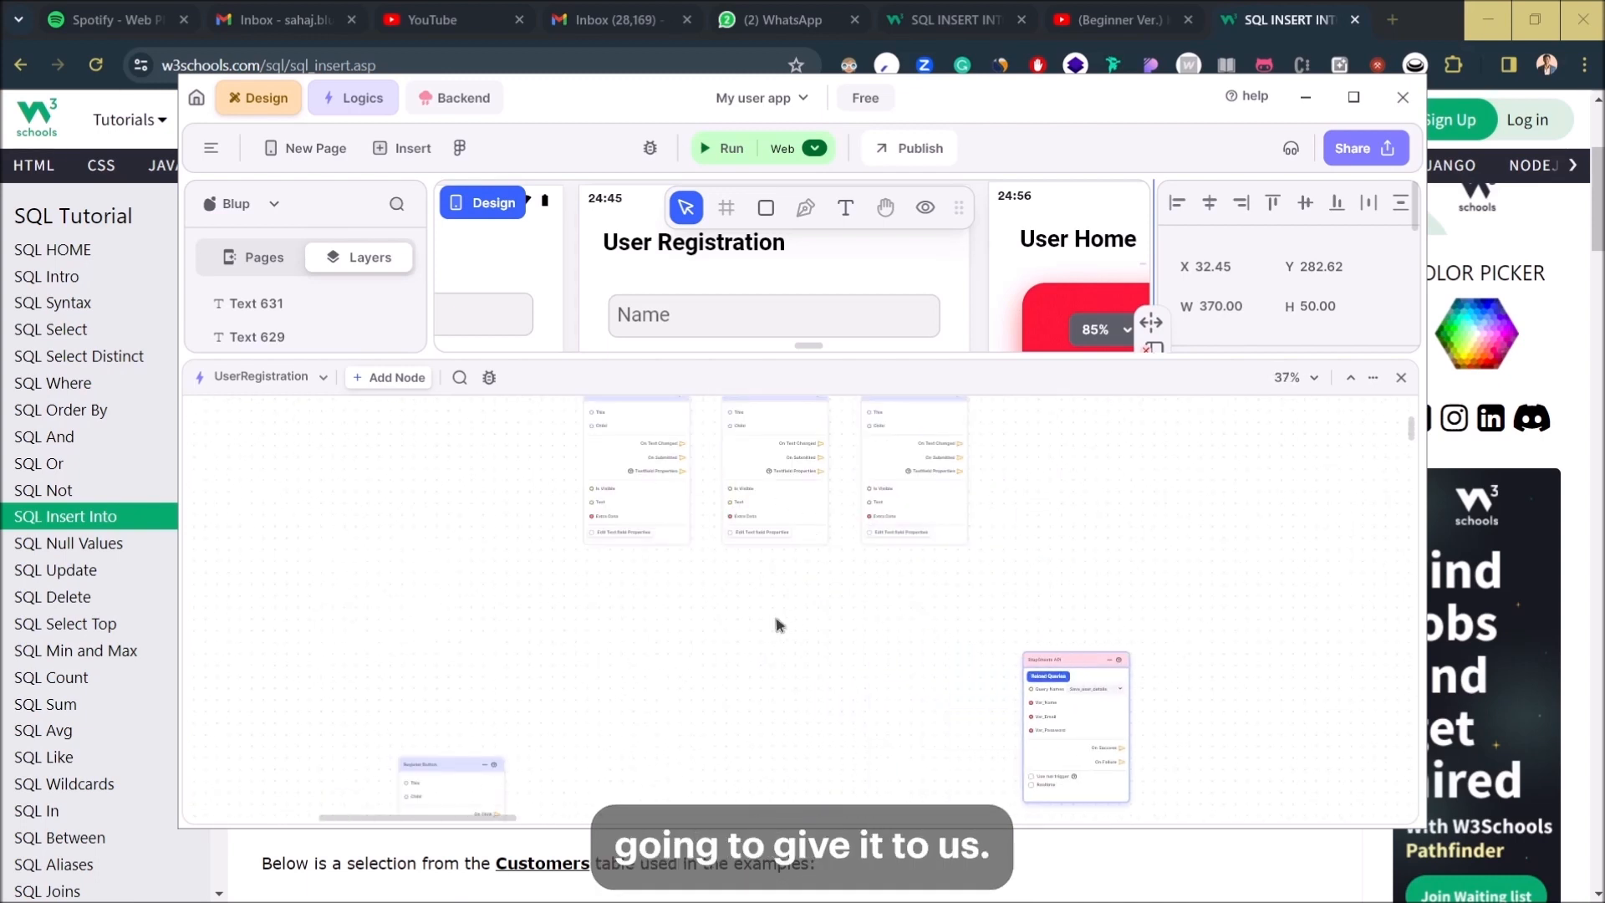
- Rename the text field nodes to Name_field and Email_field, and begin naming the third one
scroll(727, 587, up, 4)
drag(728, 588, 863, 776)
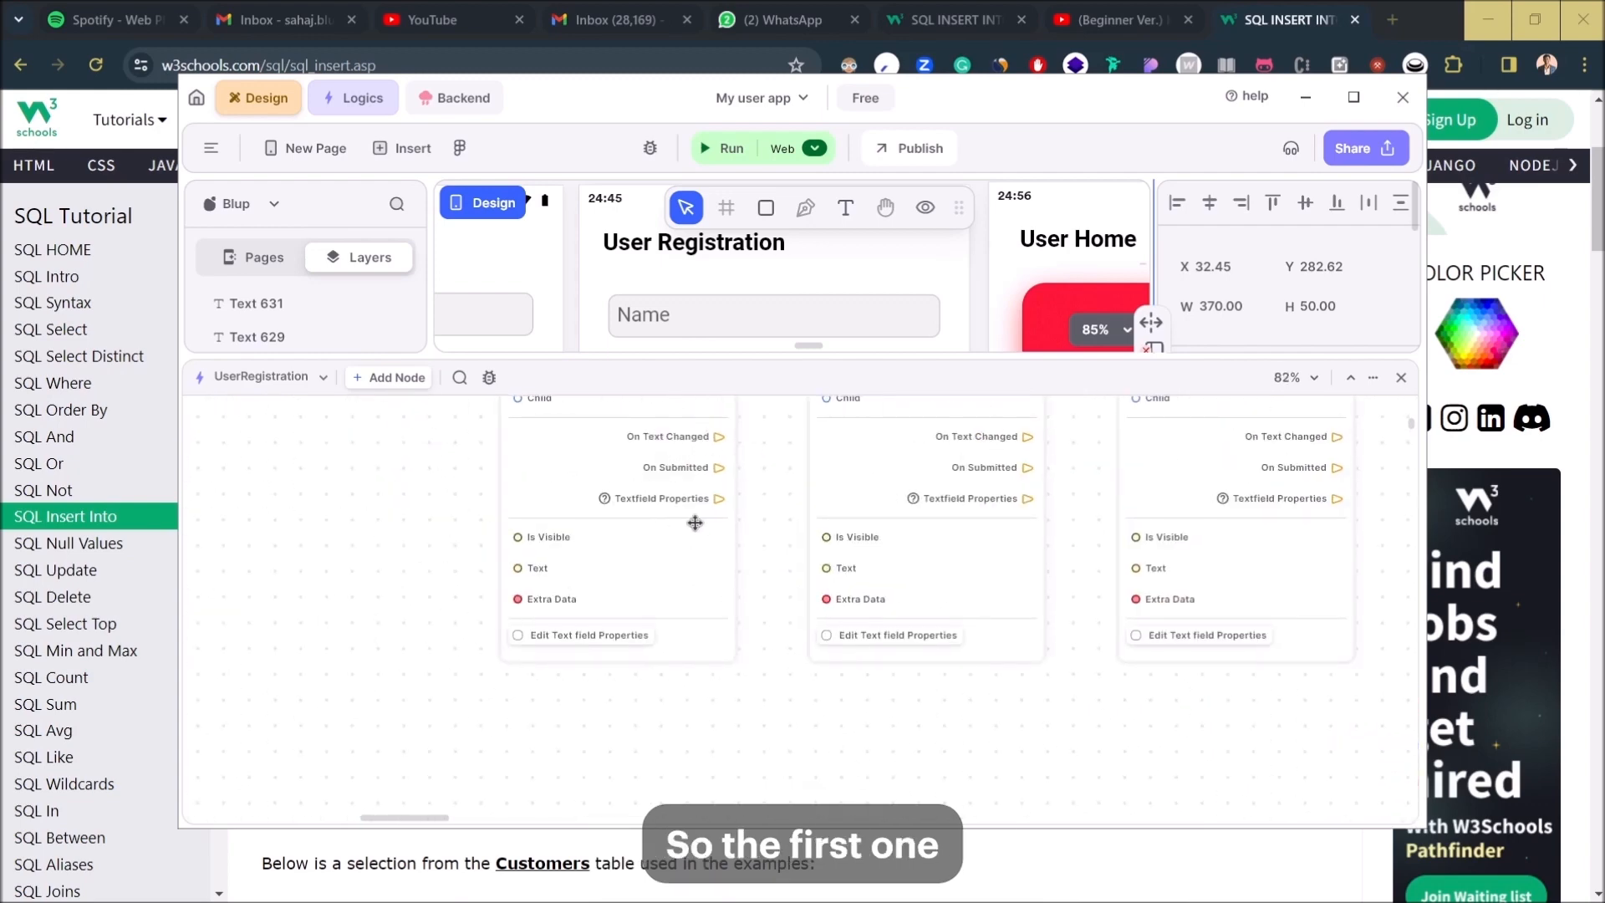
scroll(700, 479, up, 2)
click(569, 514)
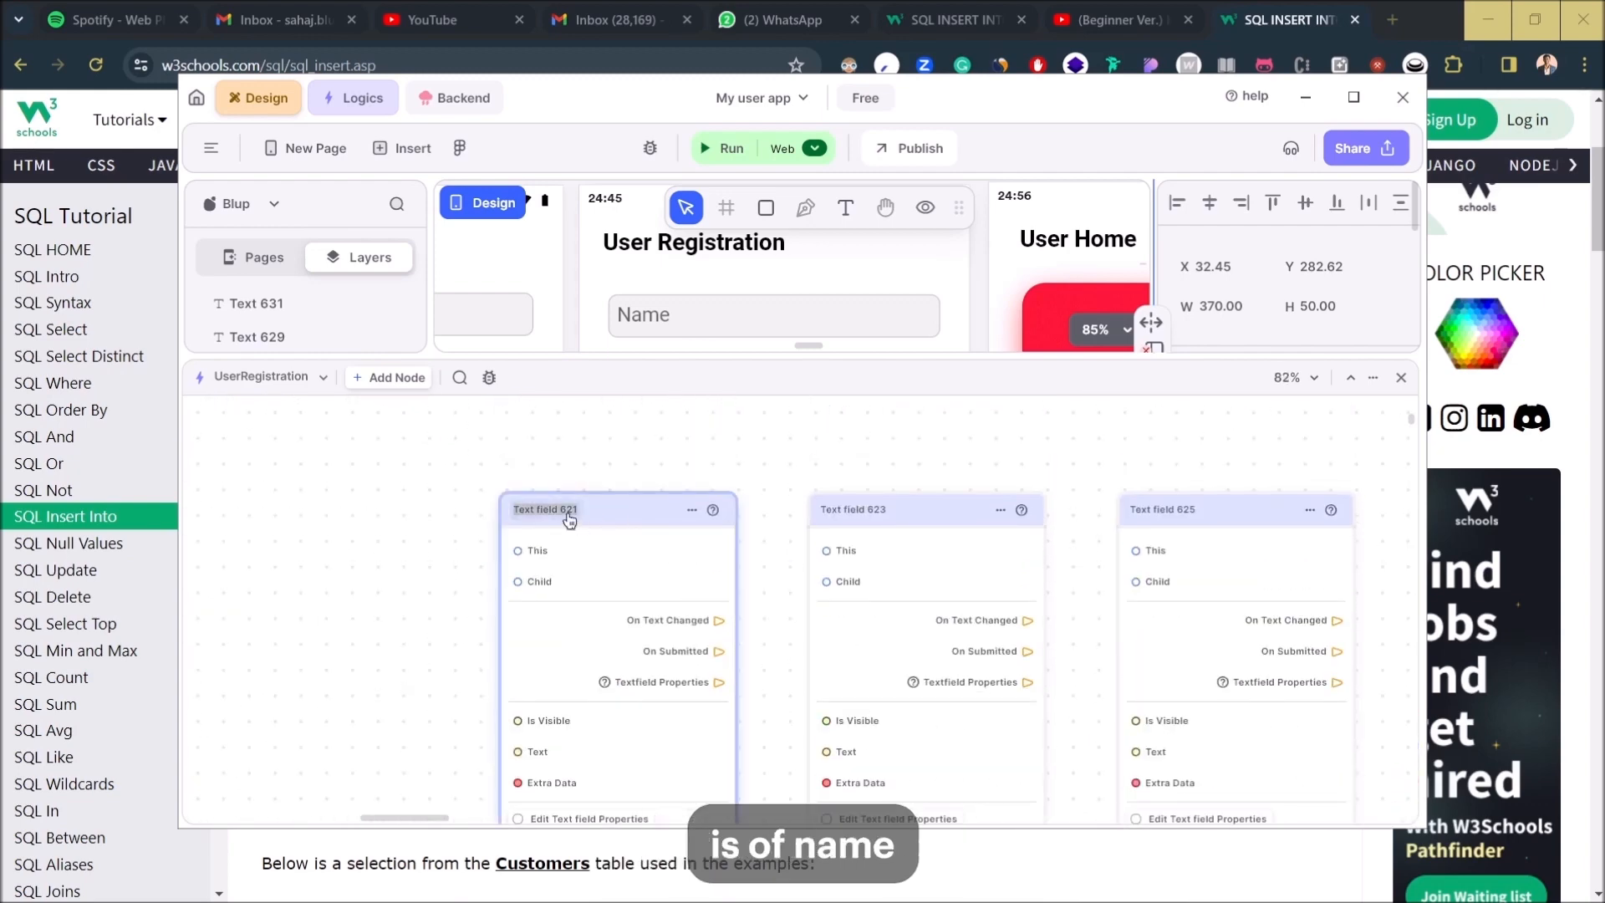
text(Name)
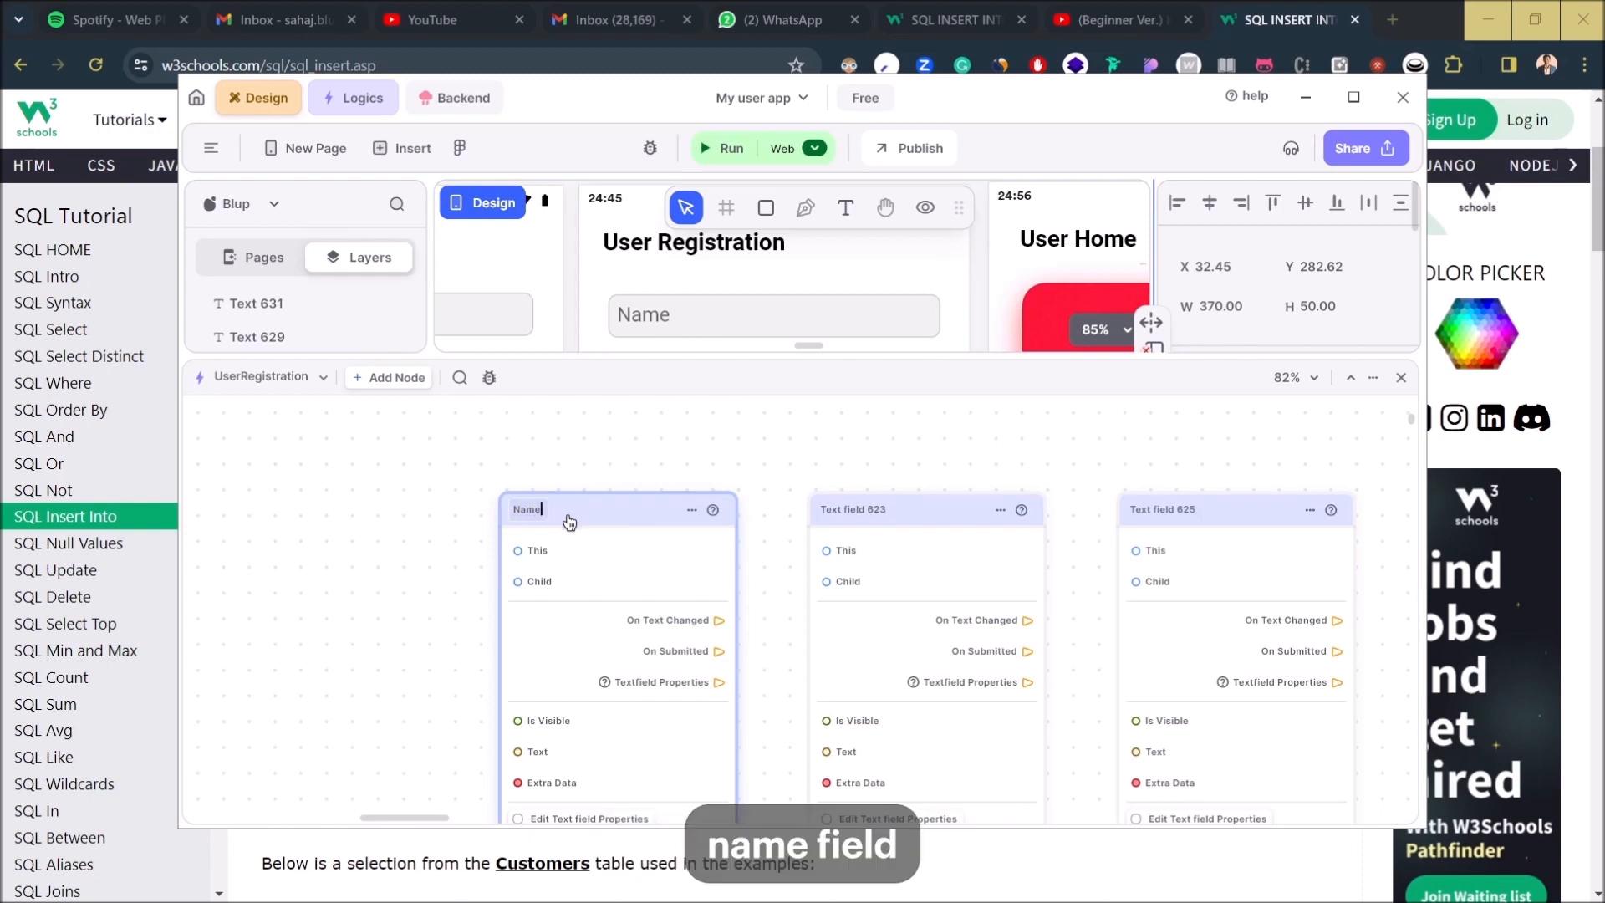
text(_field)
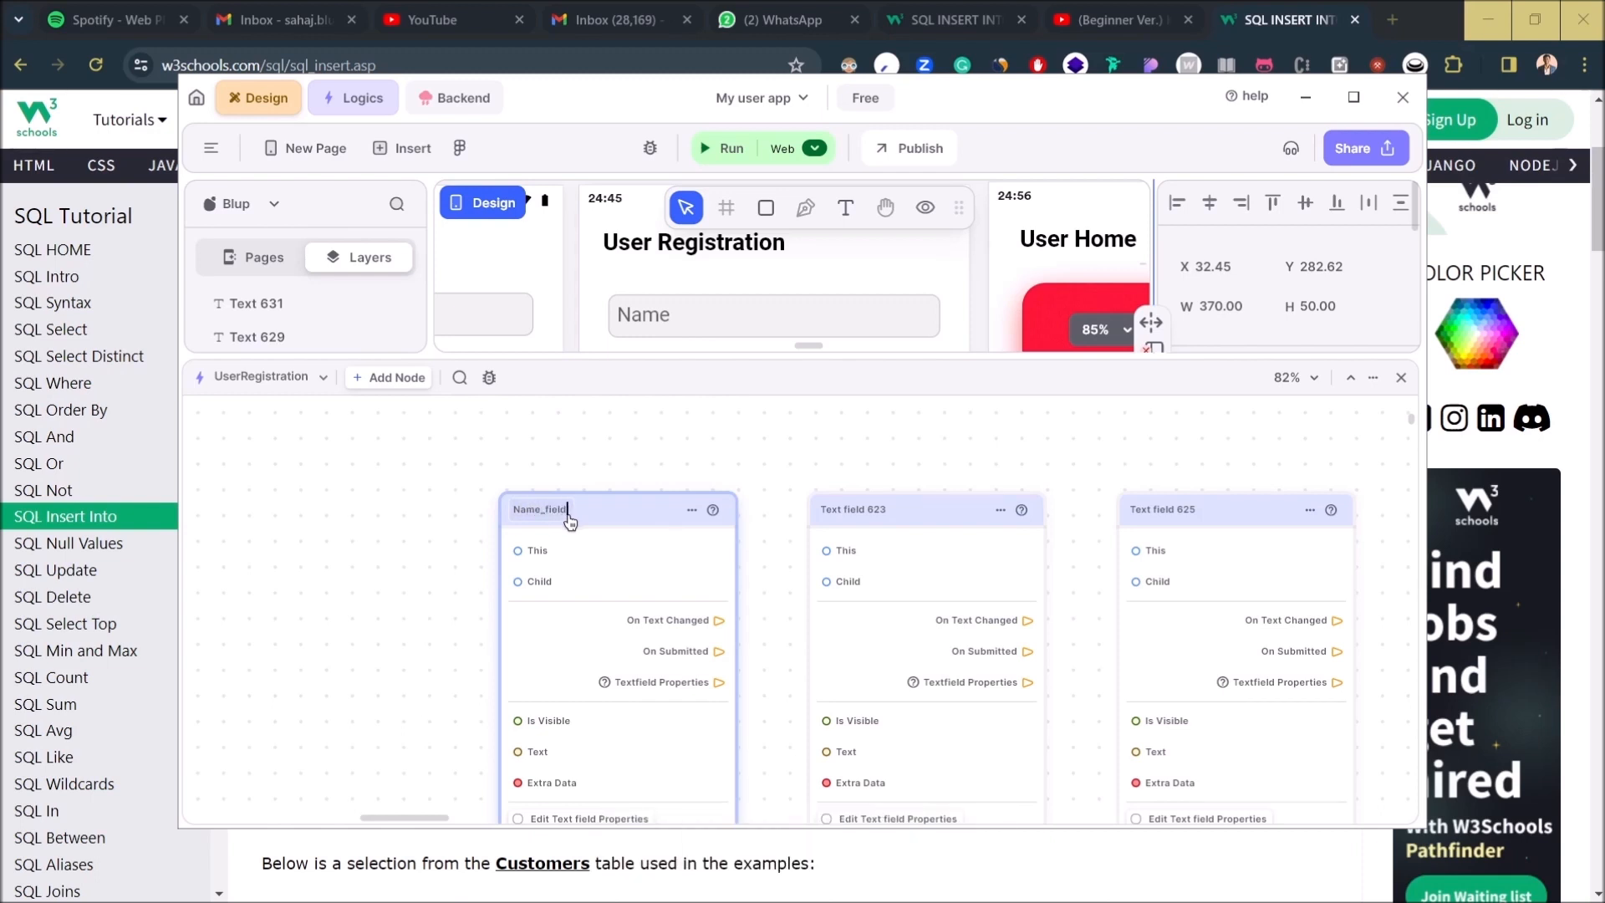
key(Return)
click(847, 510)
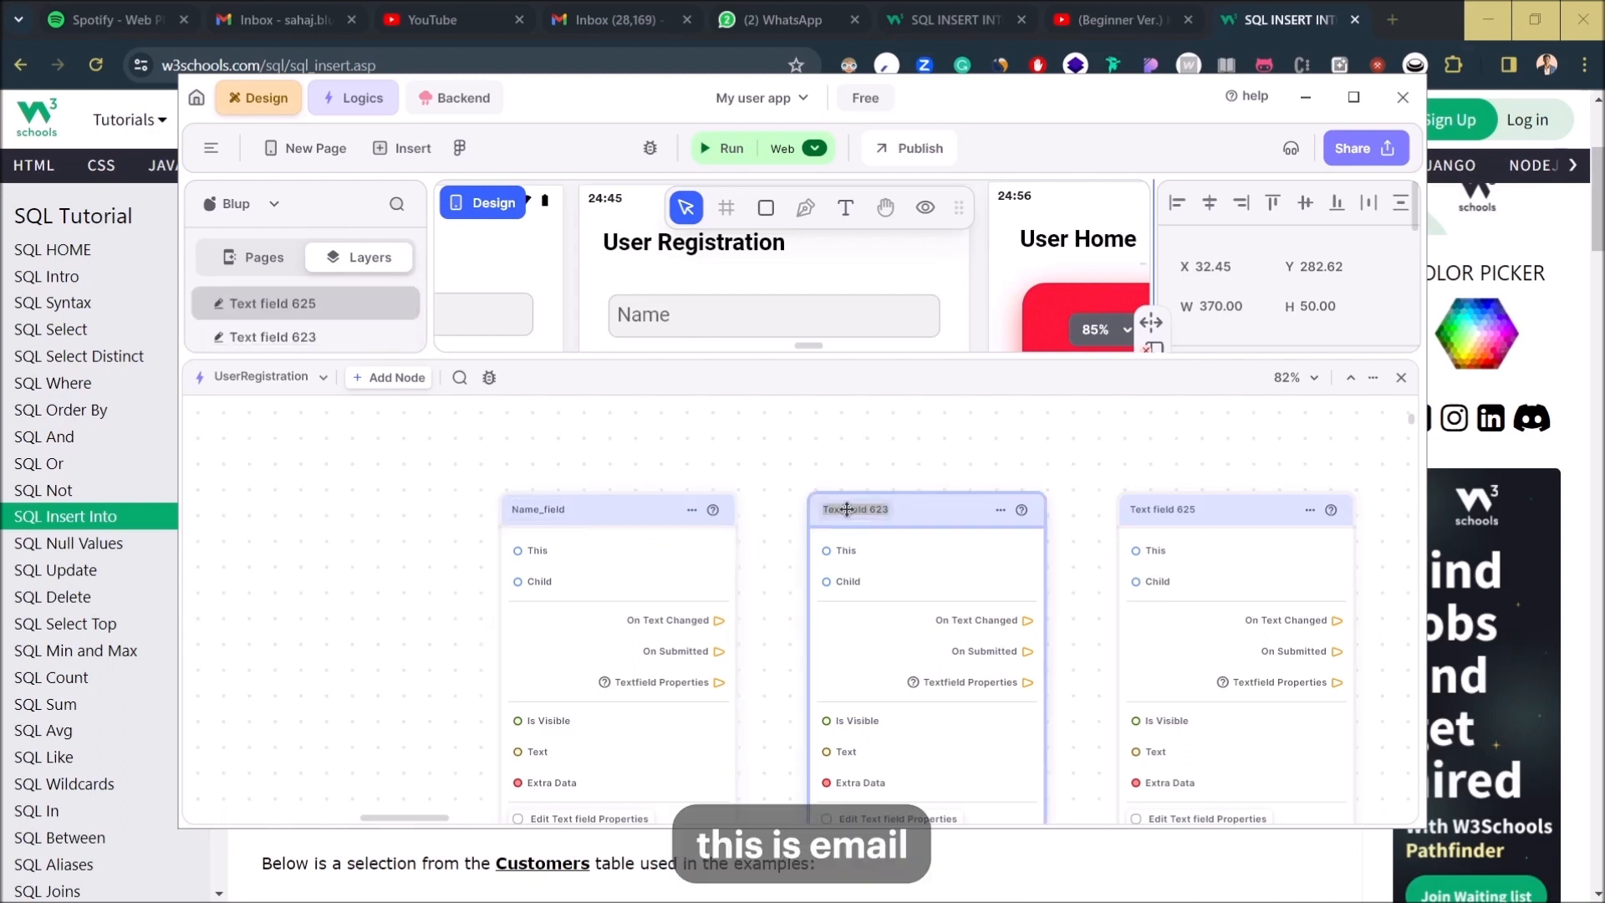
text(Email_fiel)
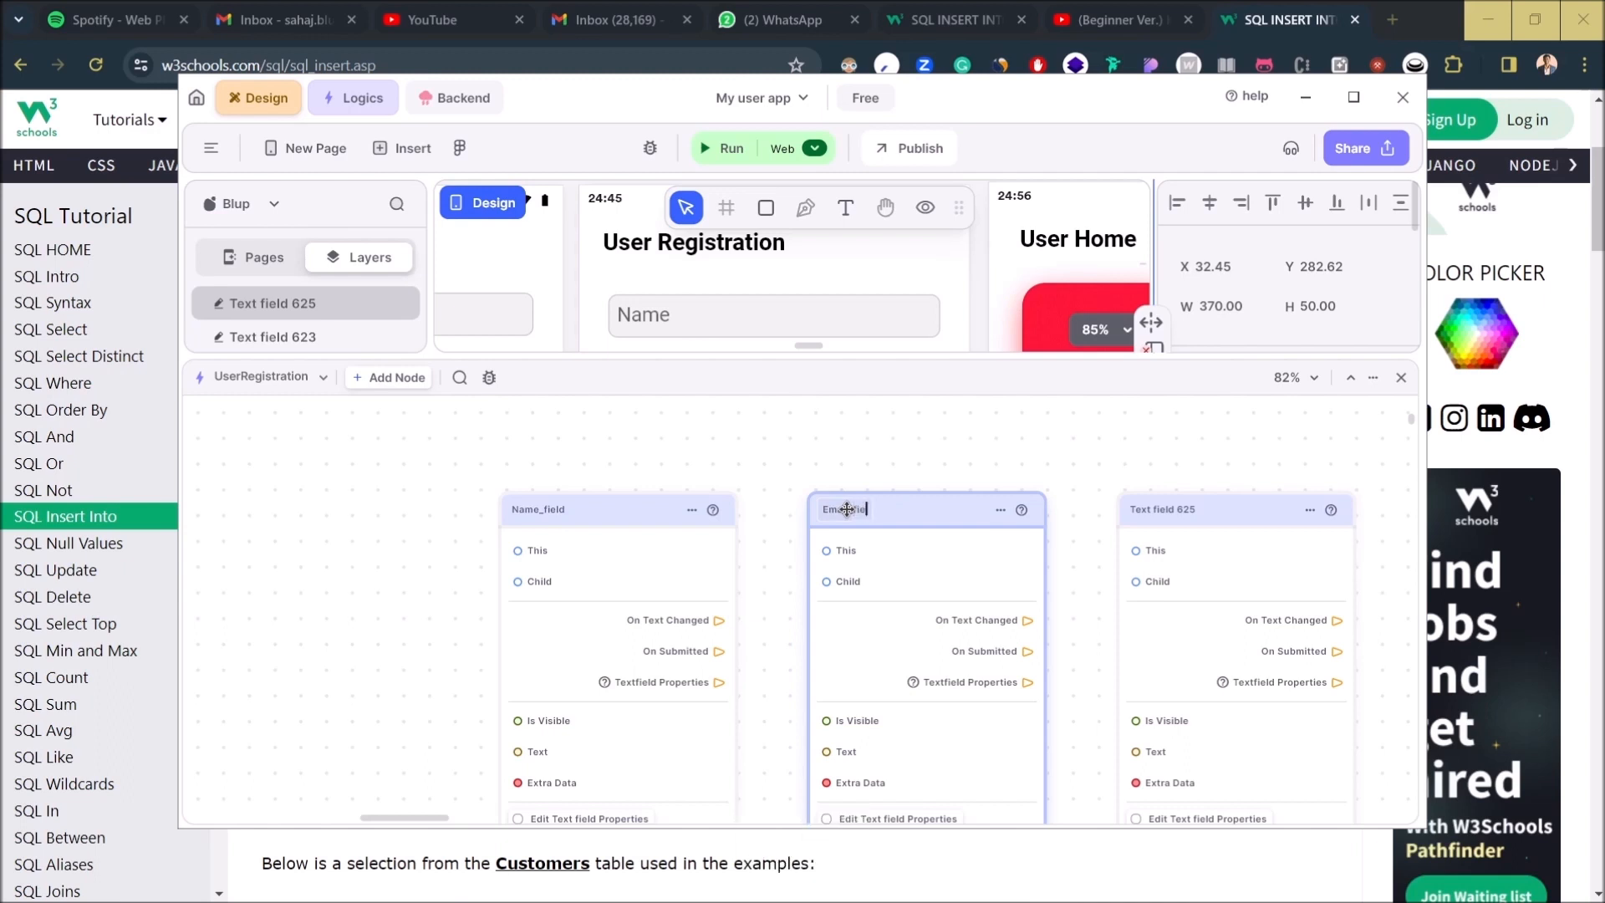
text(d)
key(Return)
double_click(1157, 510)
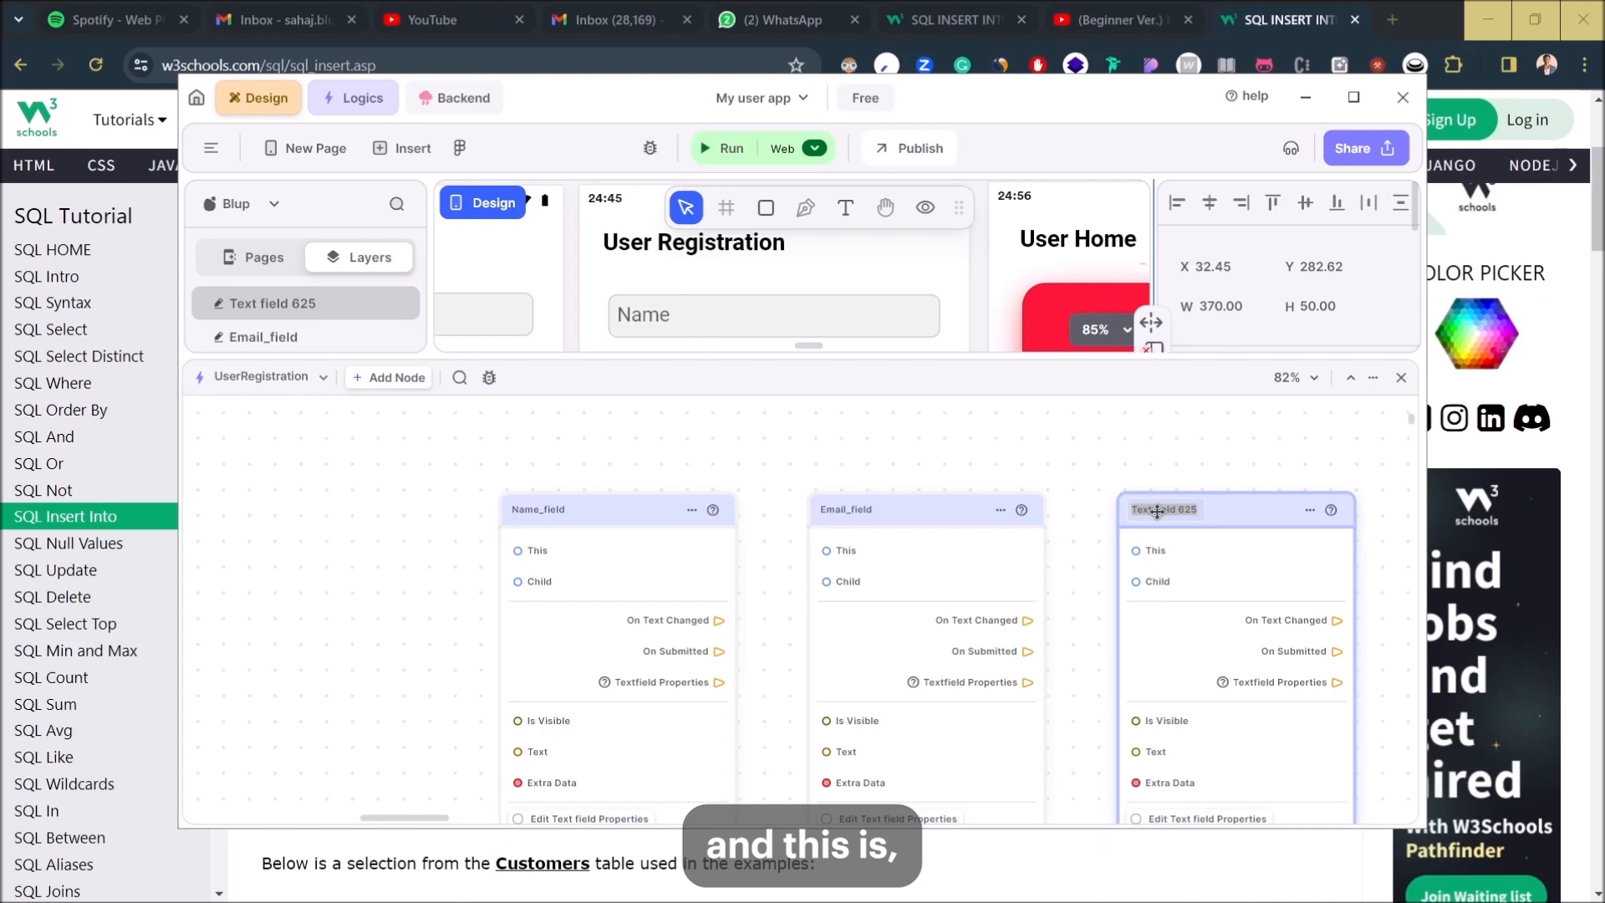
text(Password_Fiel)
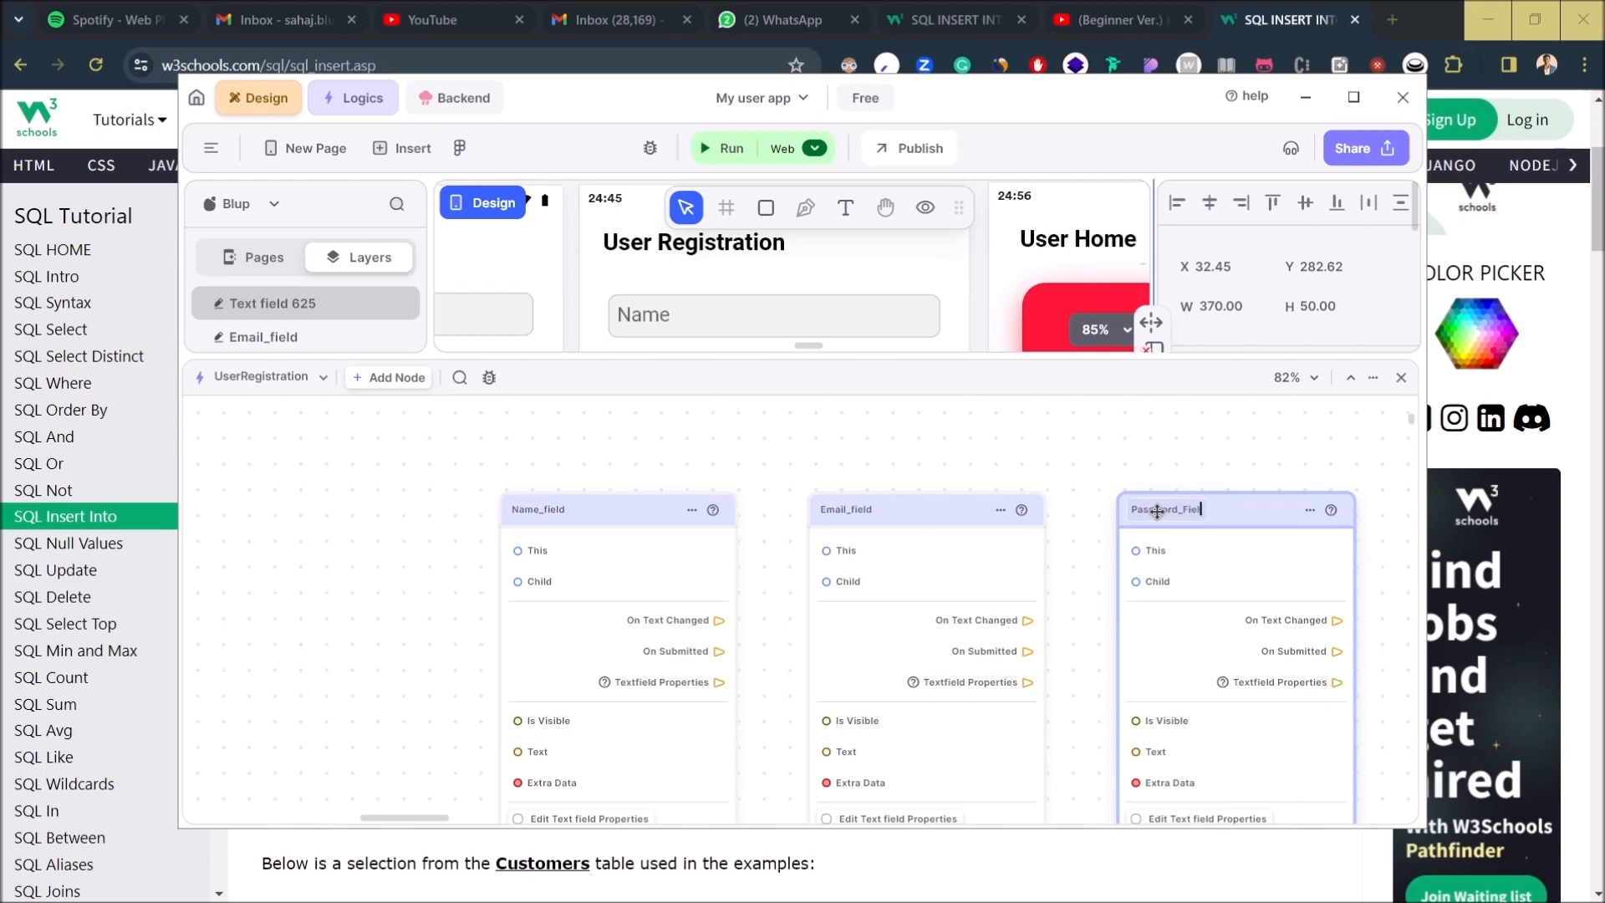
- Finish the Password_Field name, then feed Name_field's text changes through a Function node into Var_Name
click(1093, 553)
scroll(1097, 586, down, 5)
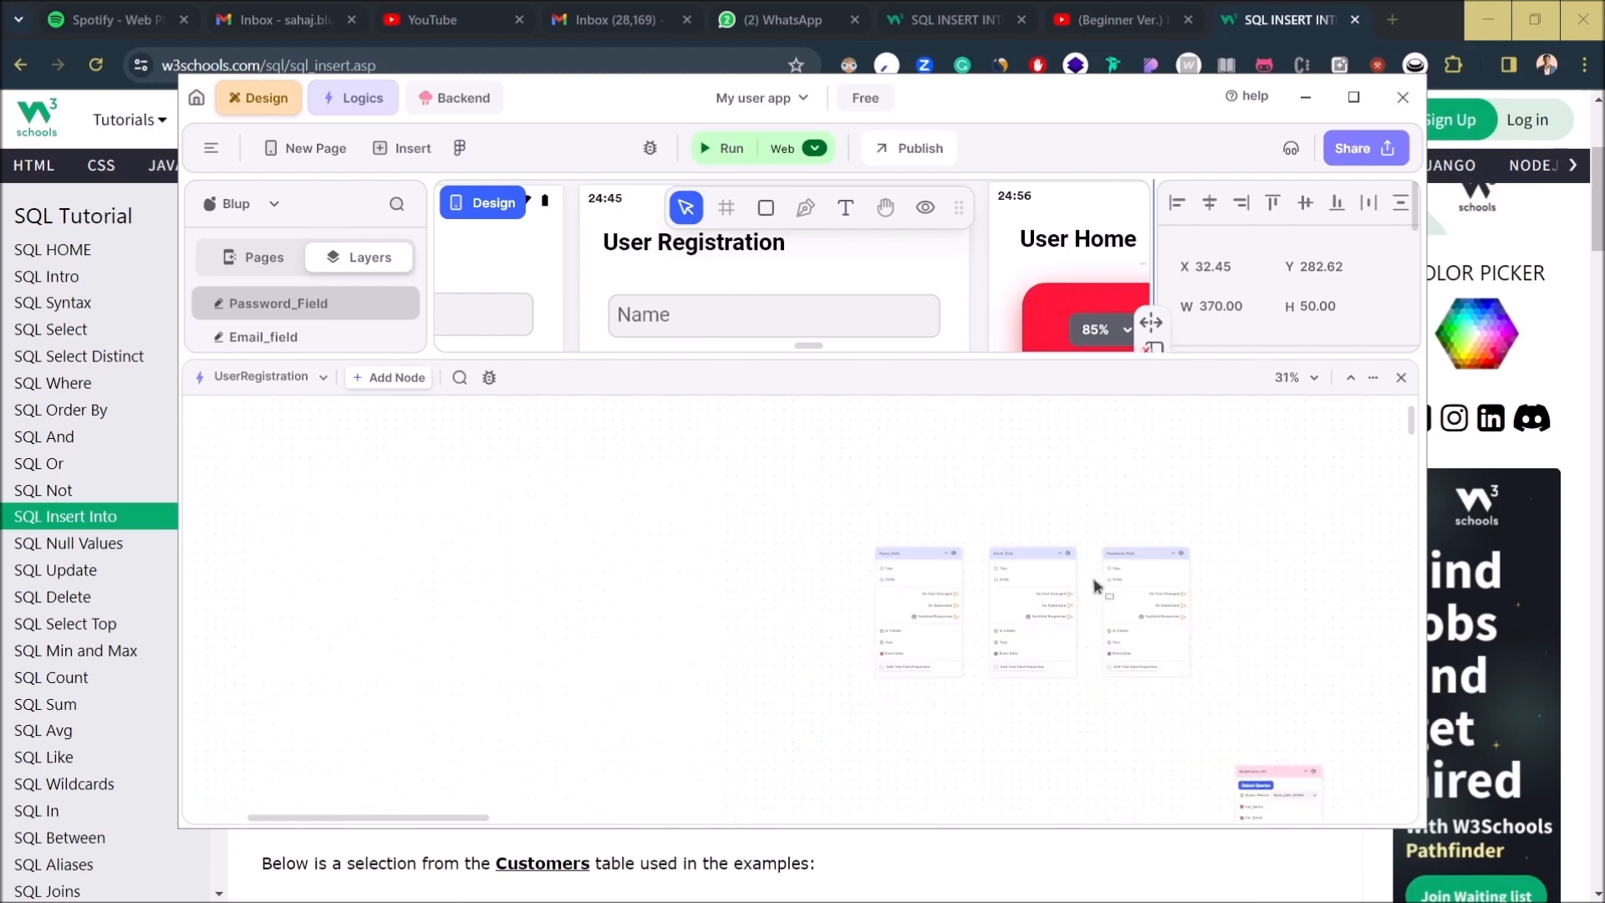
scroll(979, 622, up, 5)
scroll(928, 599, up, 2)
drag(923, 585, 476, 555)
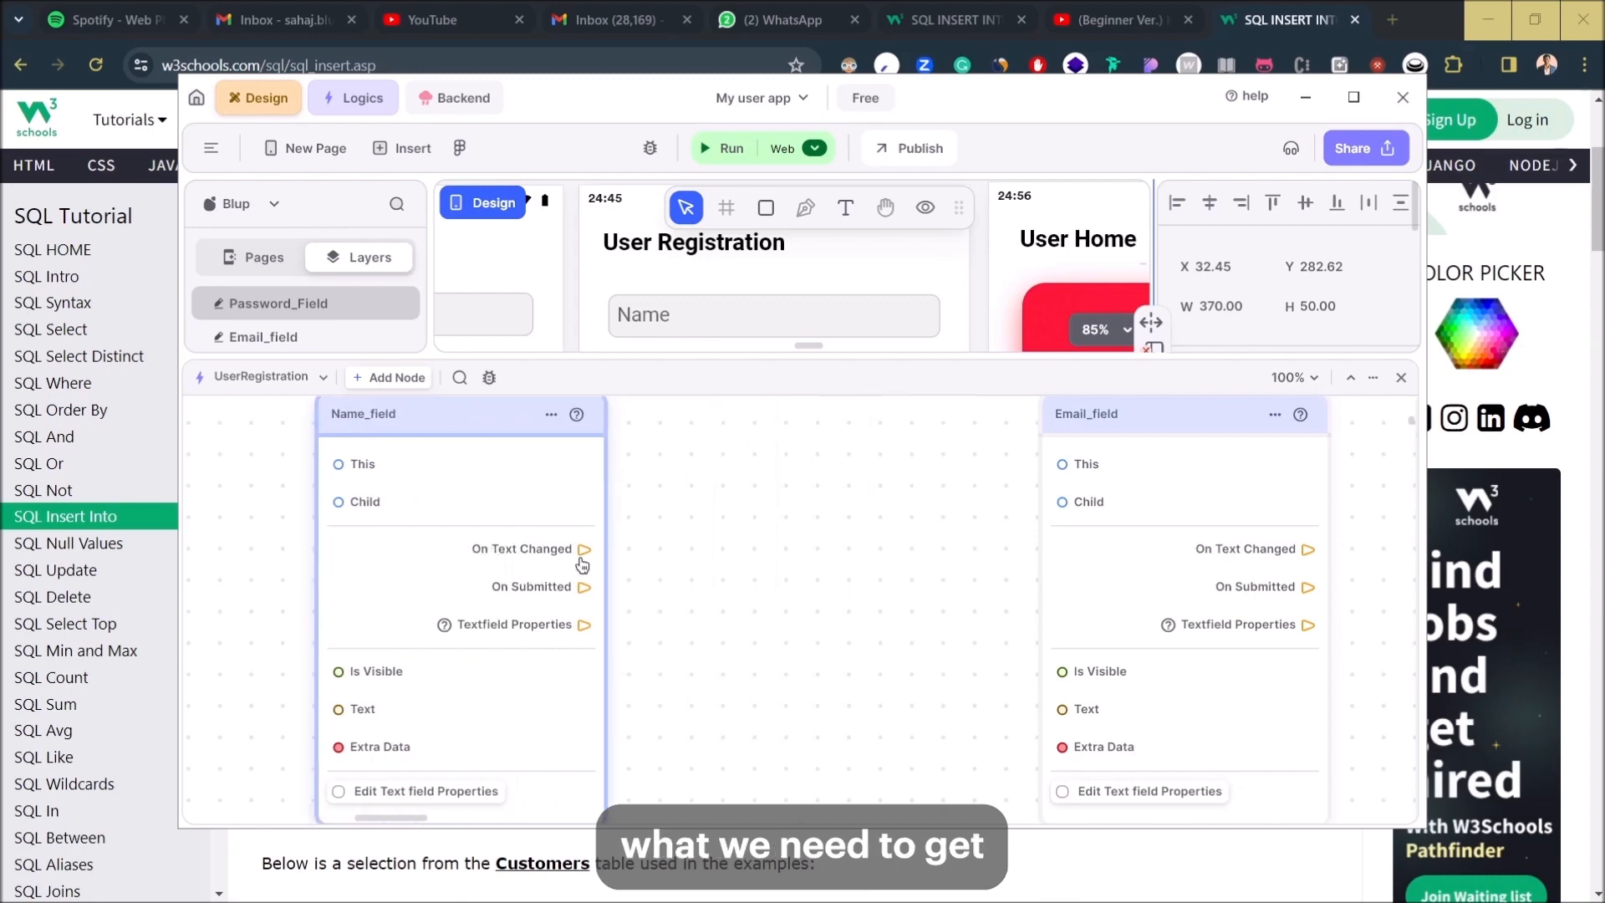
drag(583, 549, 667, 576)
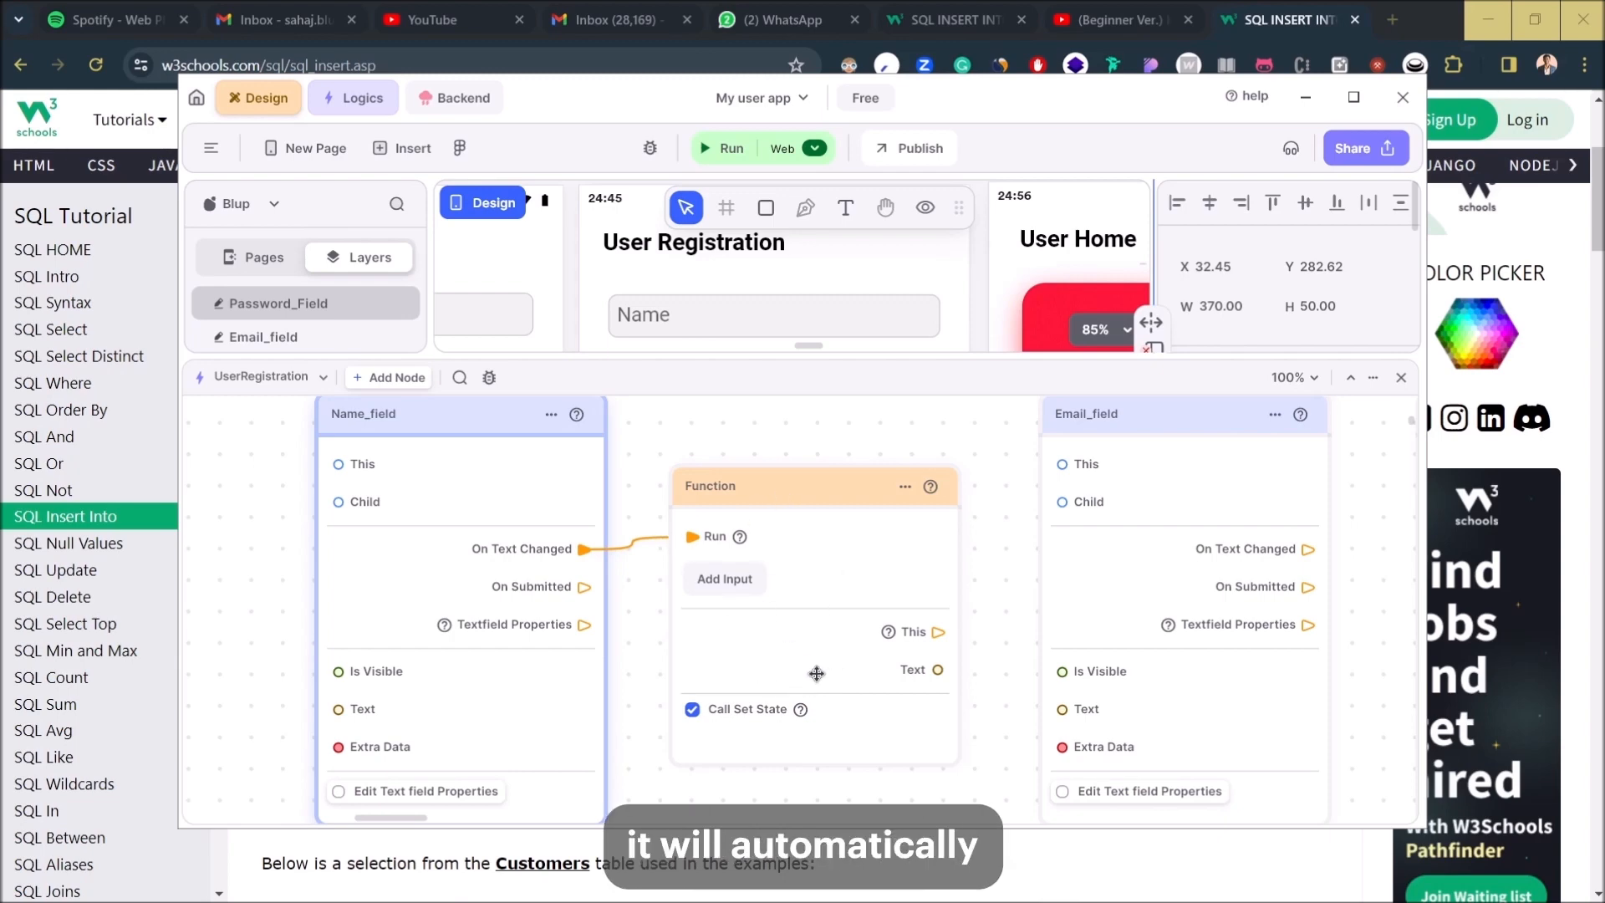
scroll(815, 674, down, 5)
drag(895, 777, 743, 618)
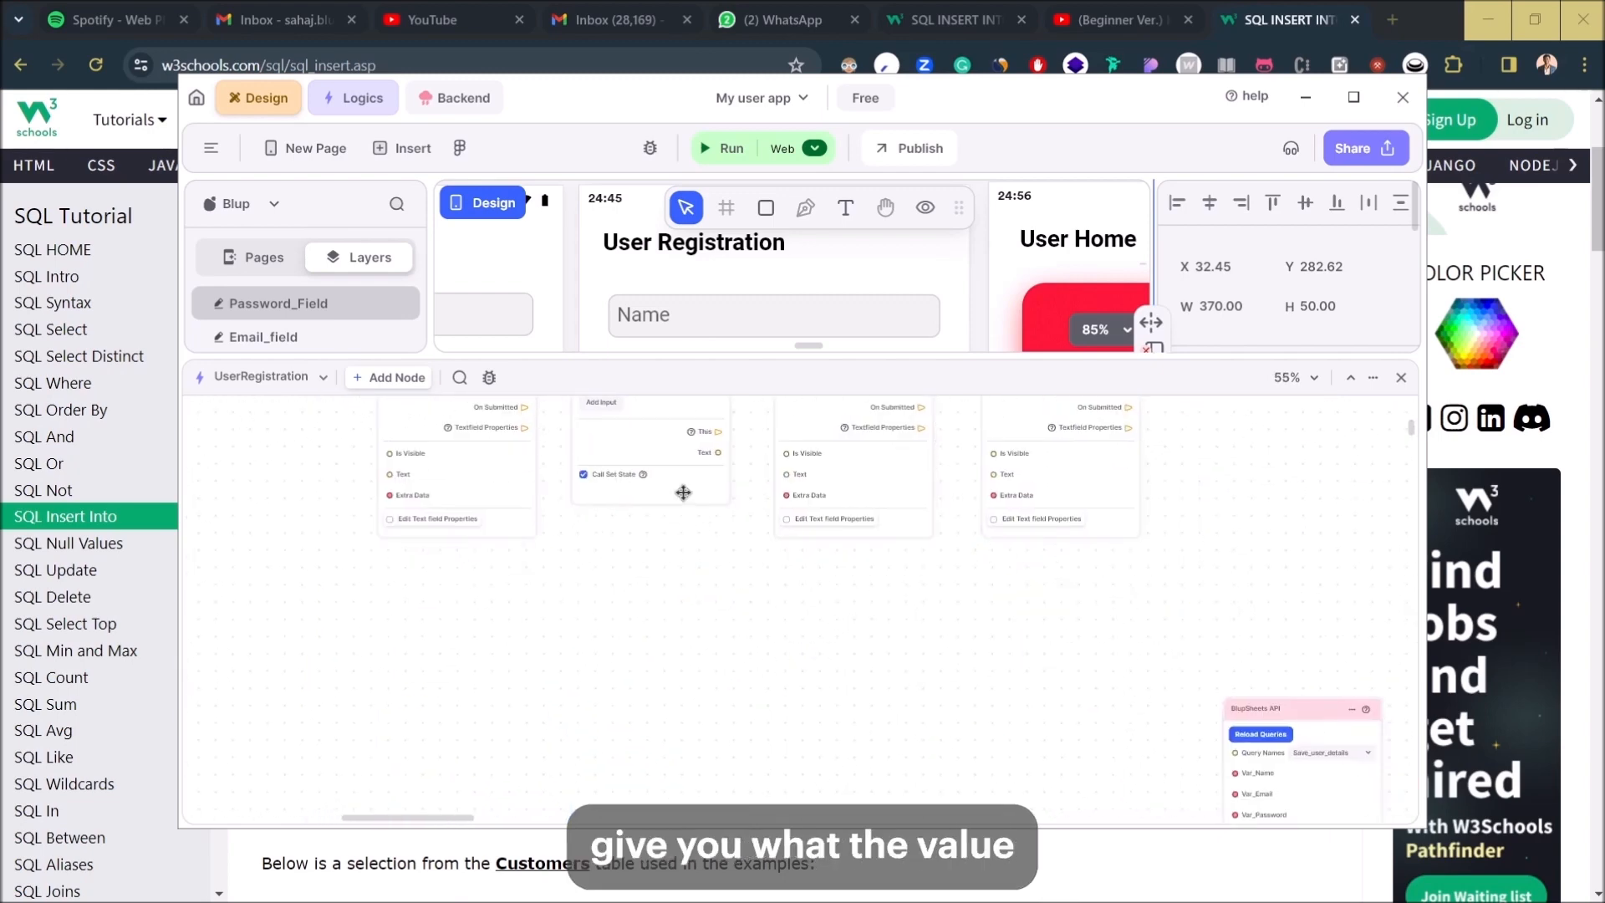
drag(677, 496, 694, 608)
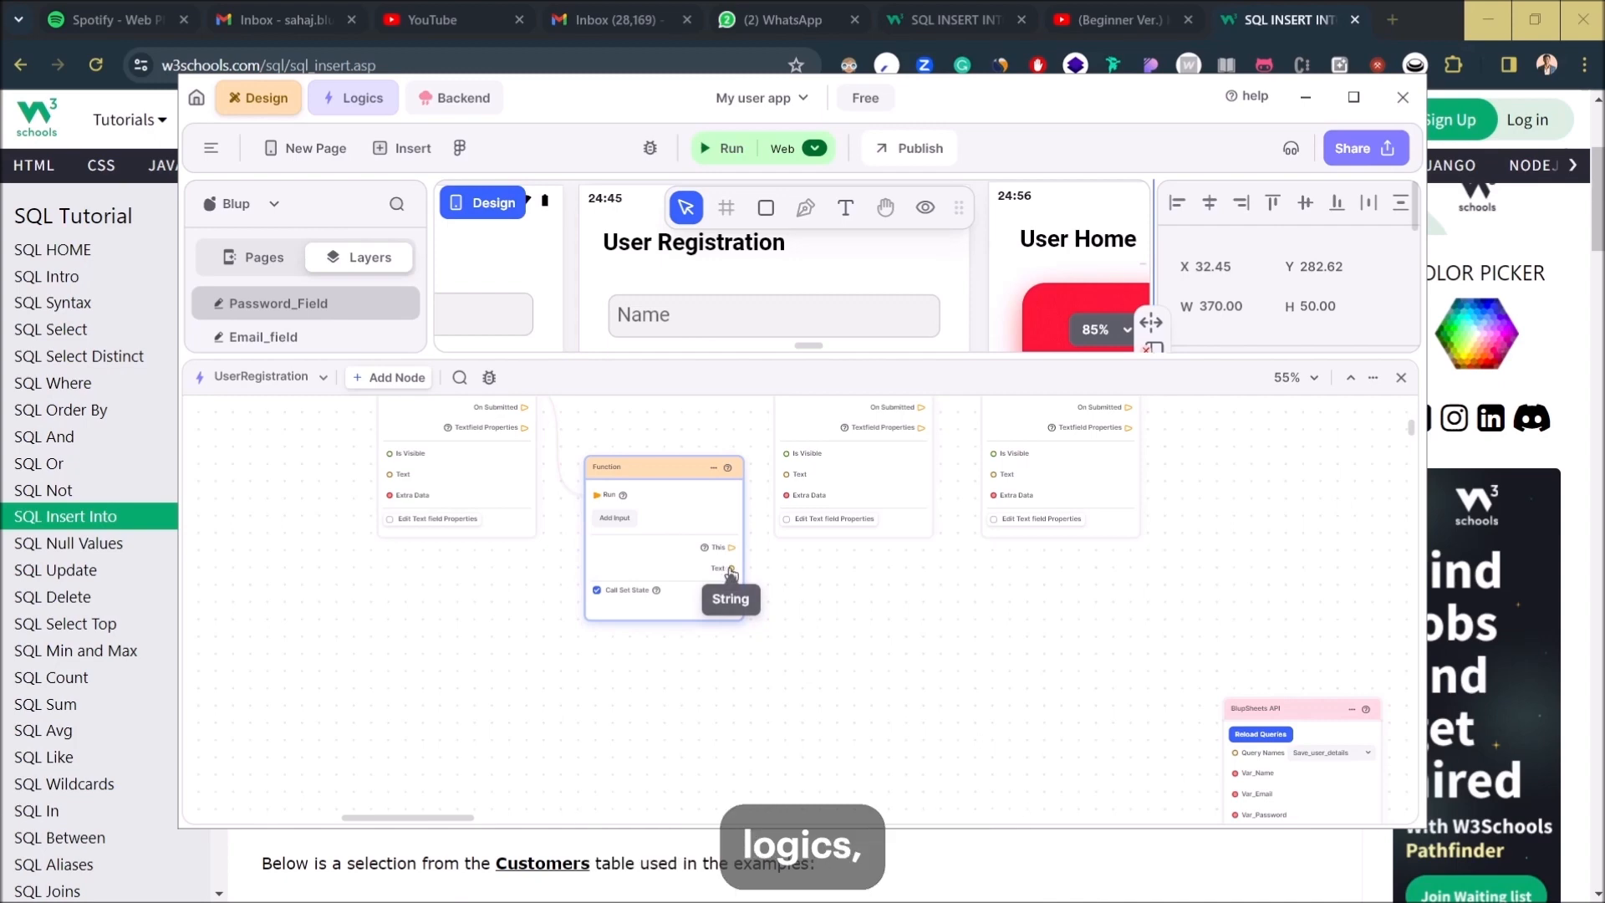
drag(731, 570, 1235, 774)
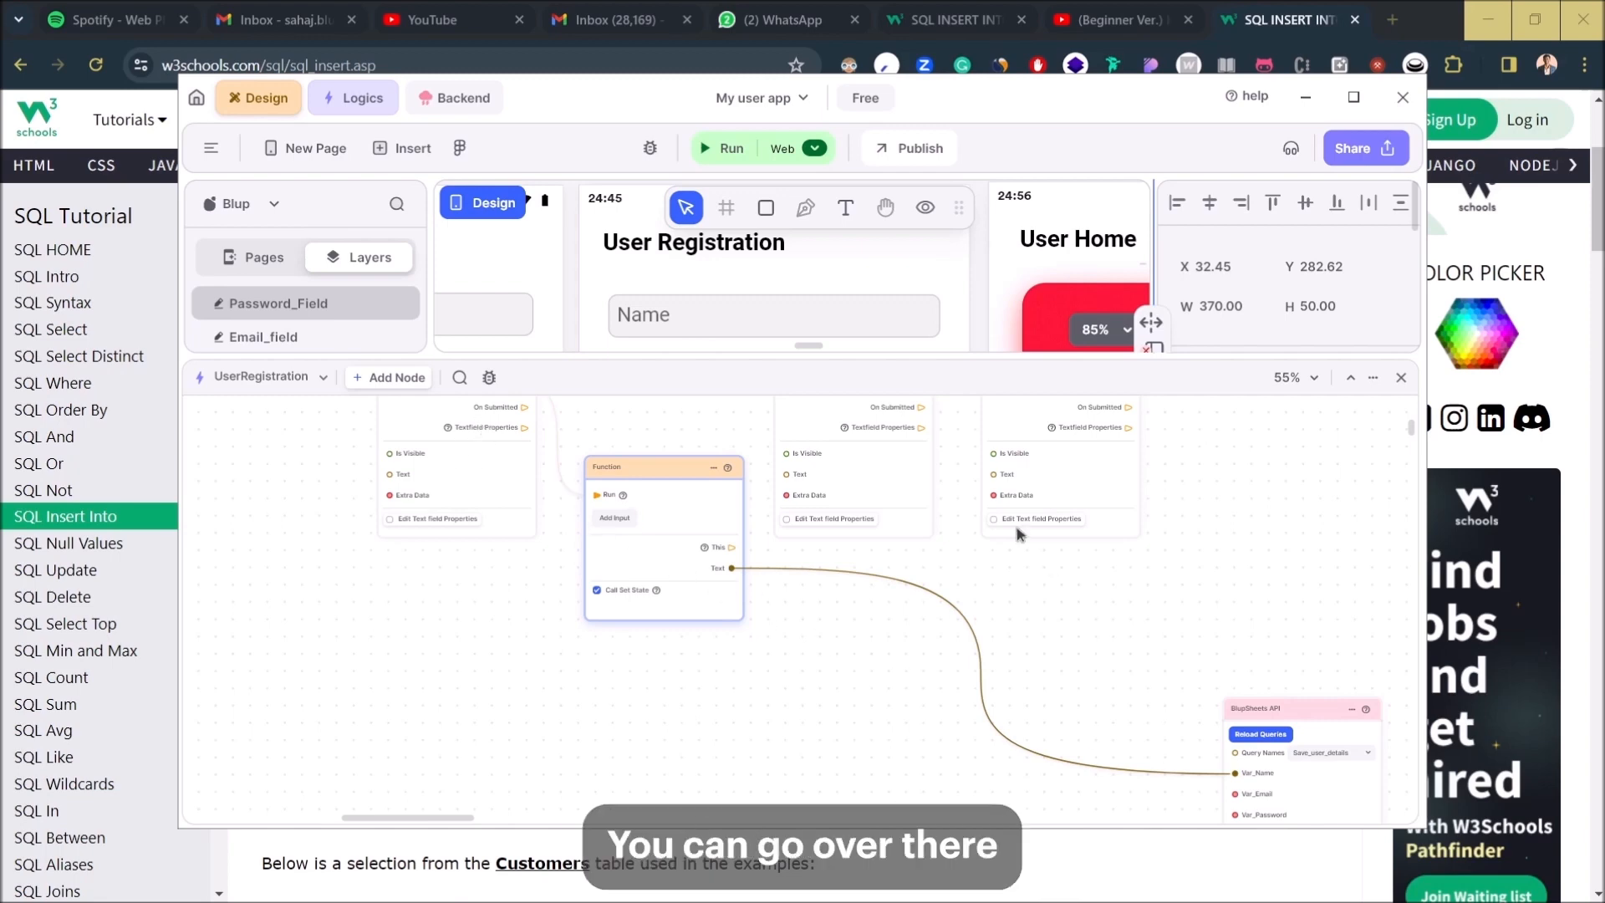
- Add Function nodes for the email and password fields, wiring them into Var_Email and Var_Password
mouse_move(914, 460)
mouse_down()
mouse_move(864, 552)
mouse_move(906, 470)
mouse_move(888, 470)
mouse_up()
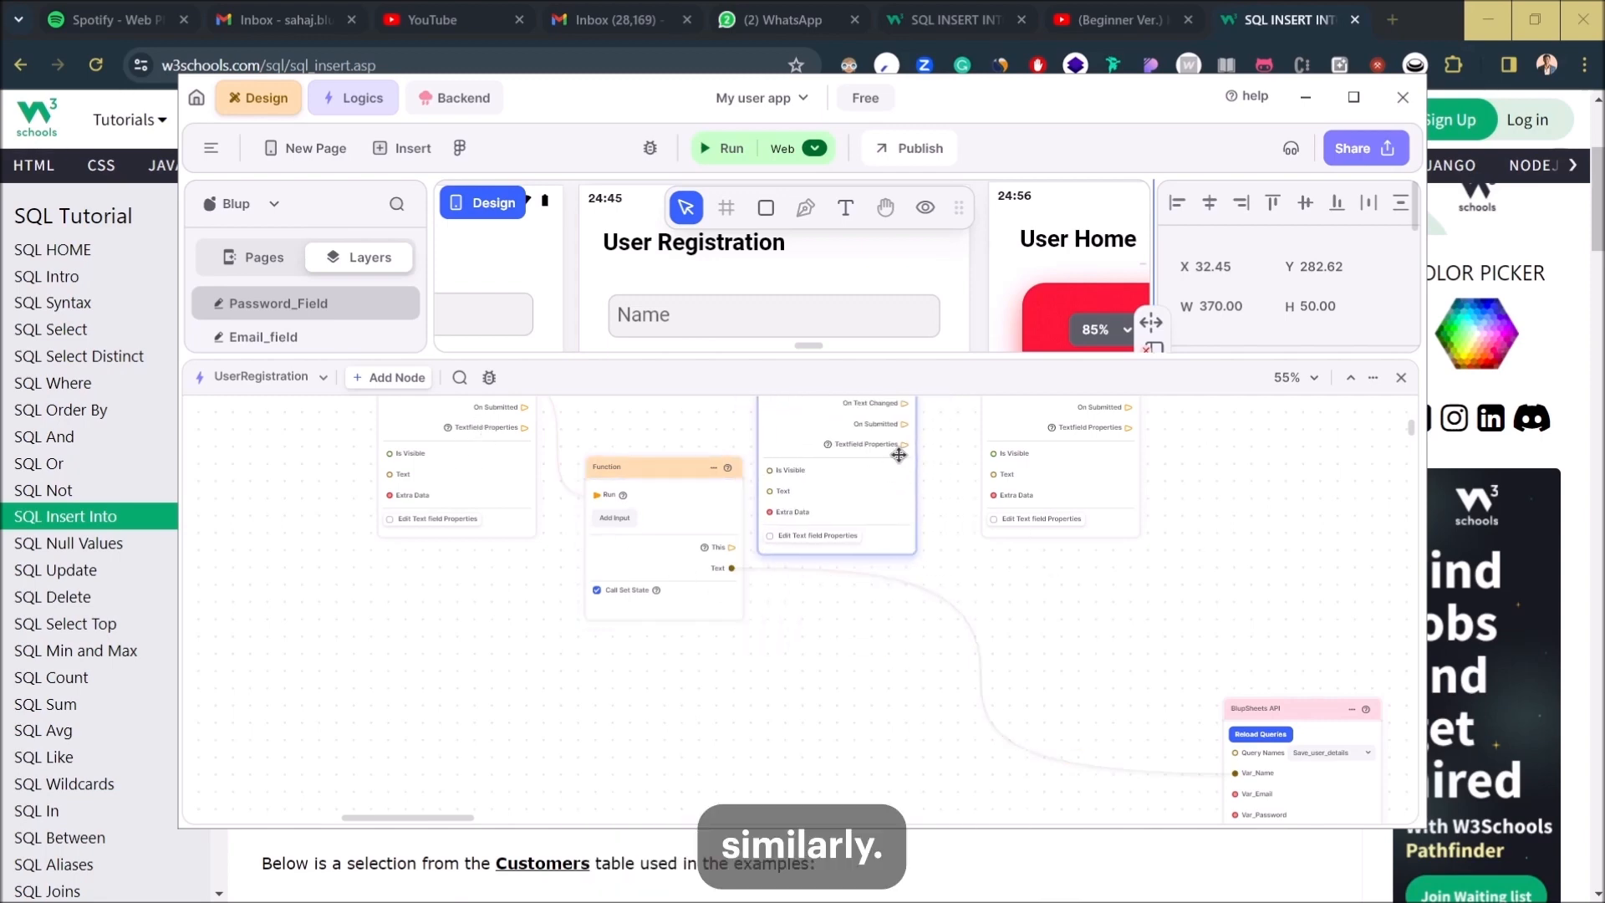
drag(905, 404, 809, 552)
drag(946, 625, 1236, 797)
drag(1064, 478, 1082, 546)
drag(1146, 455, 1187, 485)
drag(1334, 511, 1247, 803)
drag(1142, 607, 974, 441)
scroll(968, 546, down, 4)
drag(1031, 602, 1031, 683)
scroll(1031, 684, up, 7)
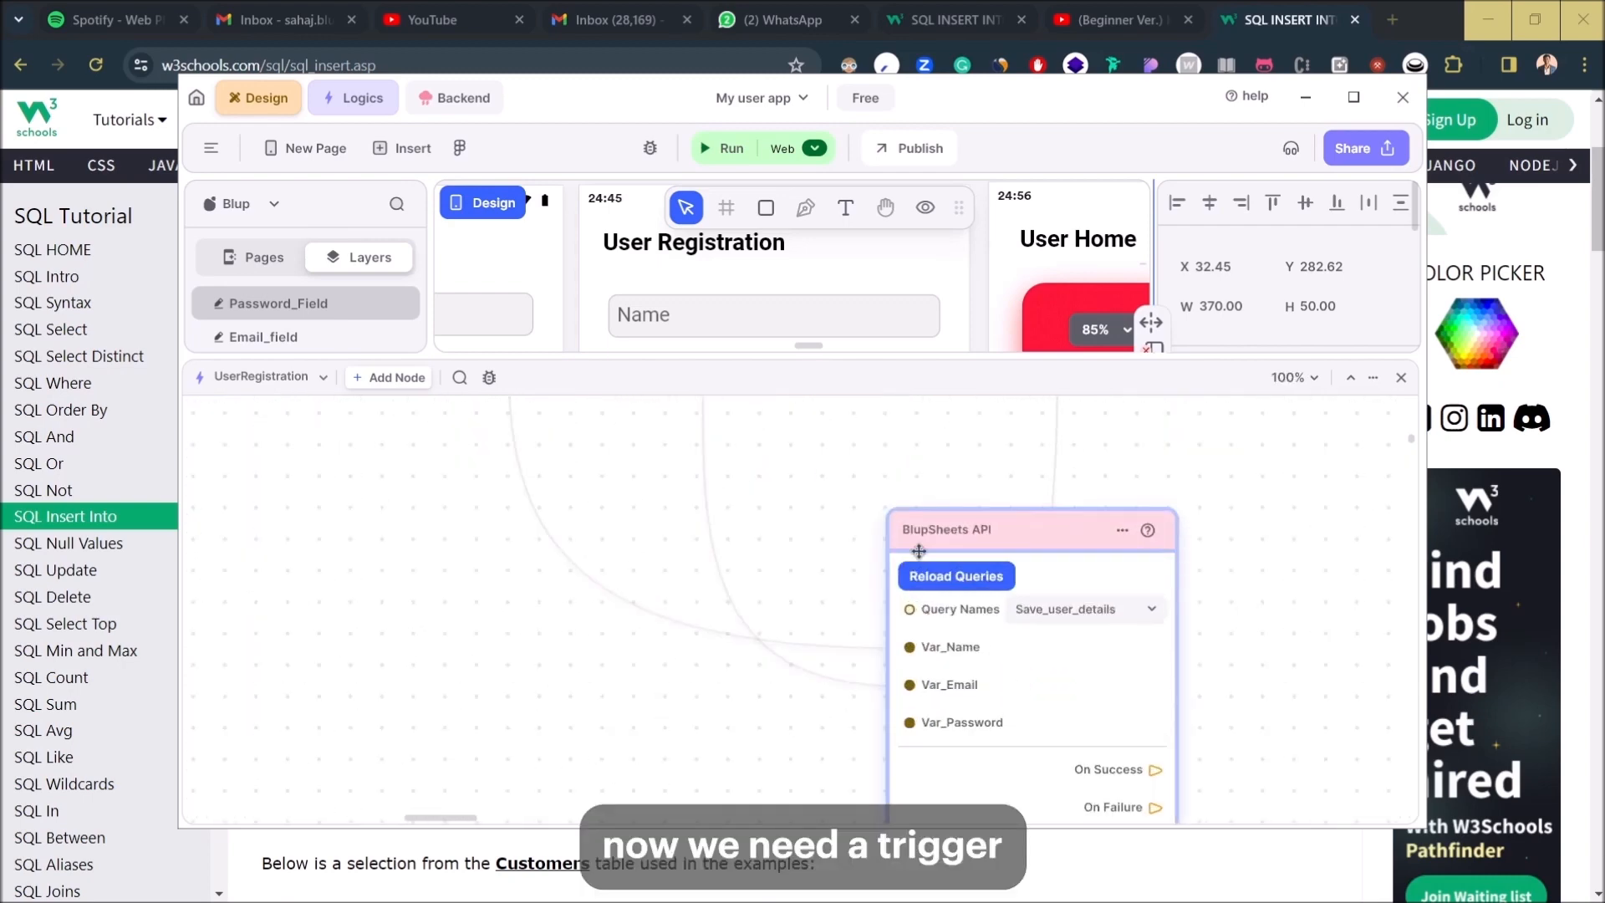
- Enable 'Use run trigger' on the BlupSheets API node and connect Register Button's On Click to its Run input
scroll(1030, 770, down, 3)
click(888, 671)
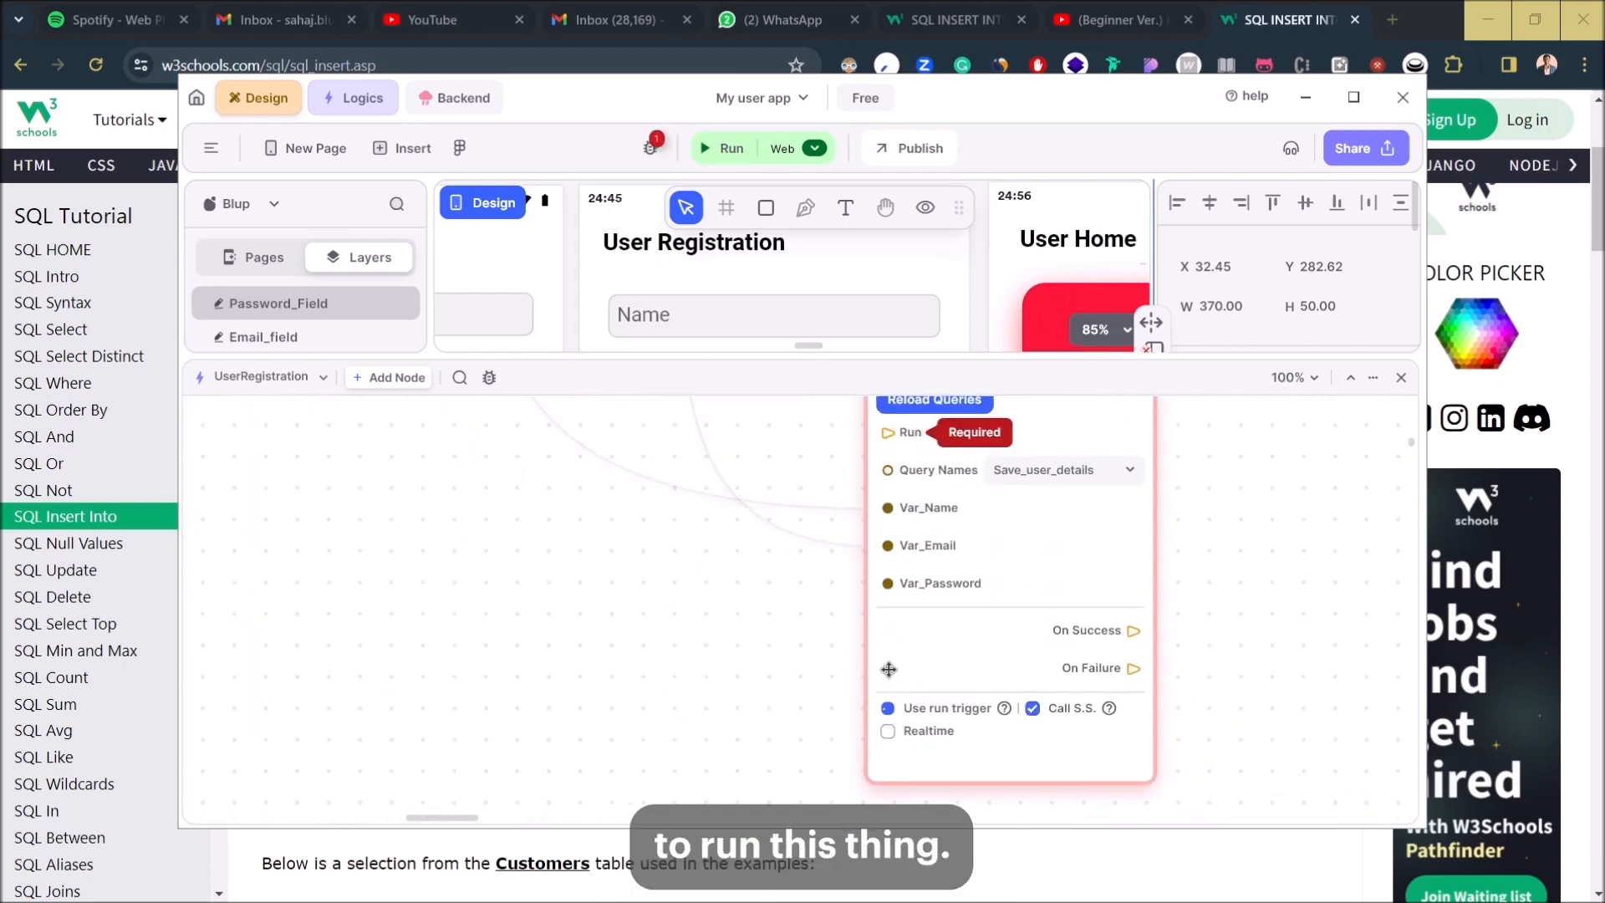
scroll(939, 709, up, 2)
scroll(795, 727, down, 5)
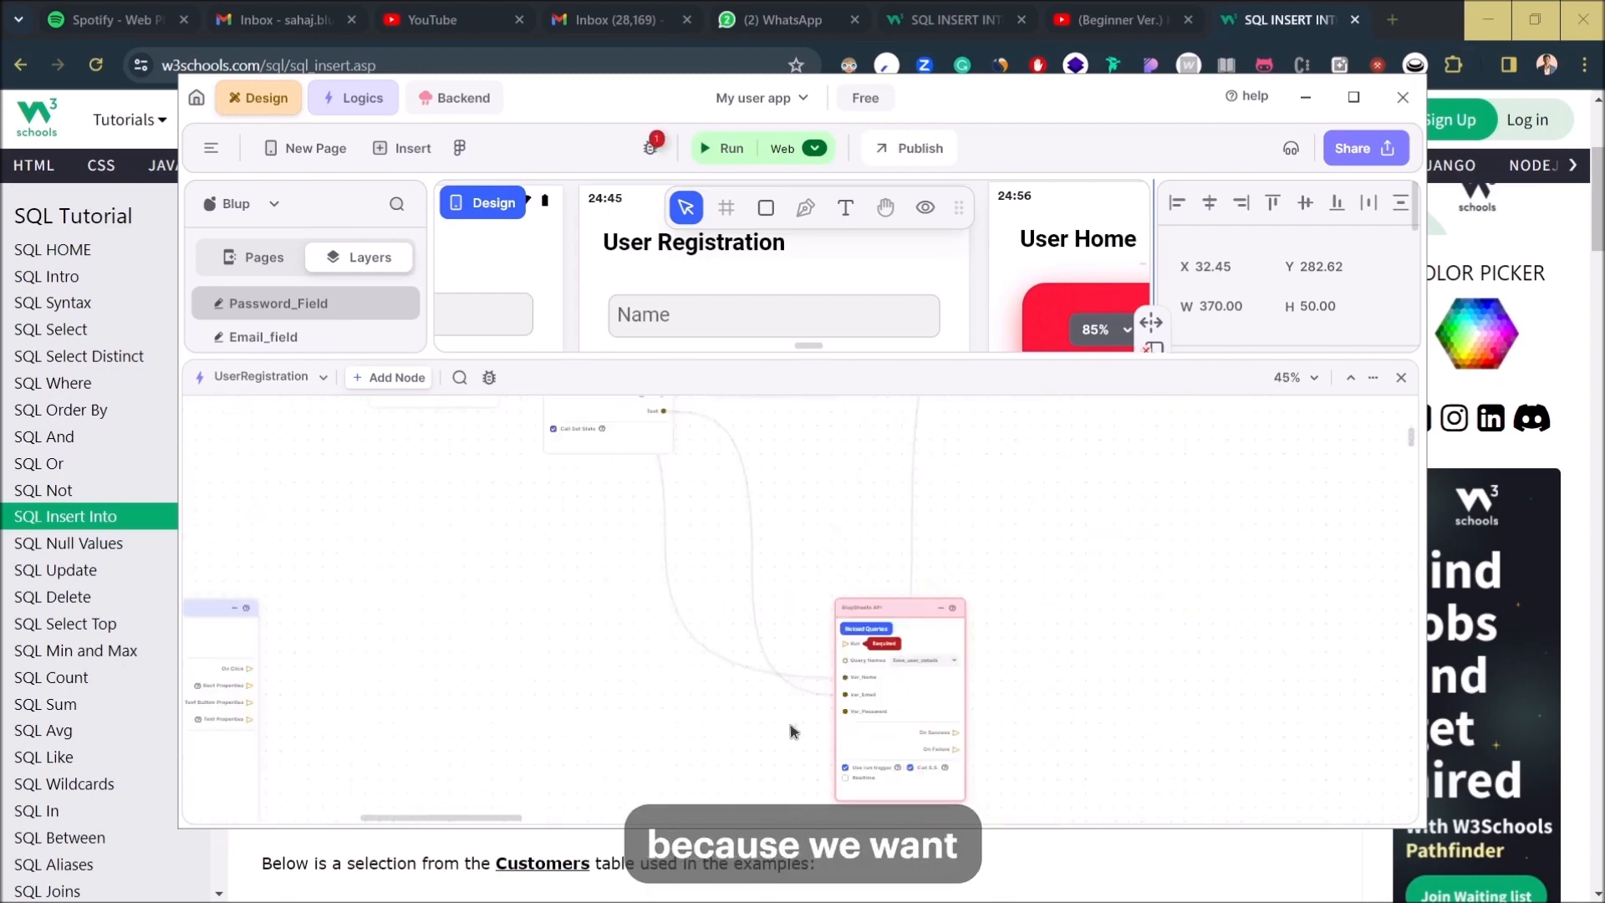
drag(827, 697, 902, 685)
scroll(478, 618, up, 5)
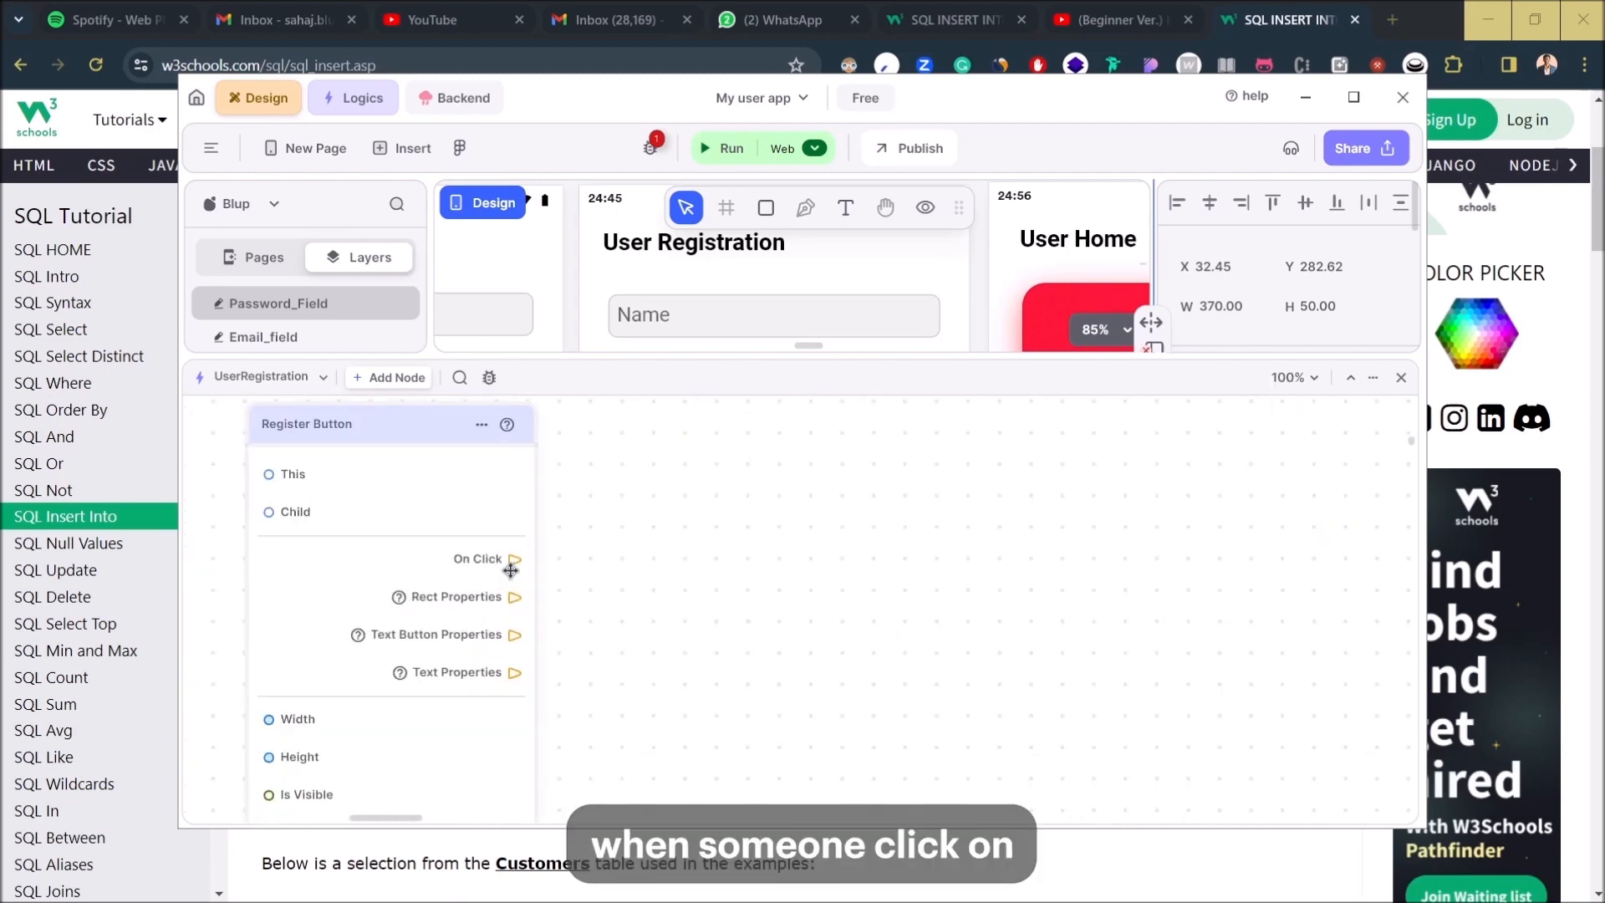
drag(456, 536, 1187, 557)
scroll(861, 665, down, 5)
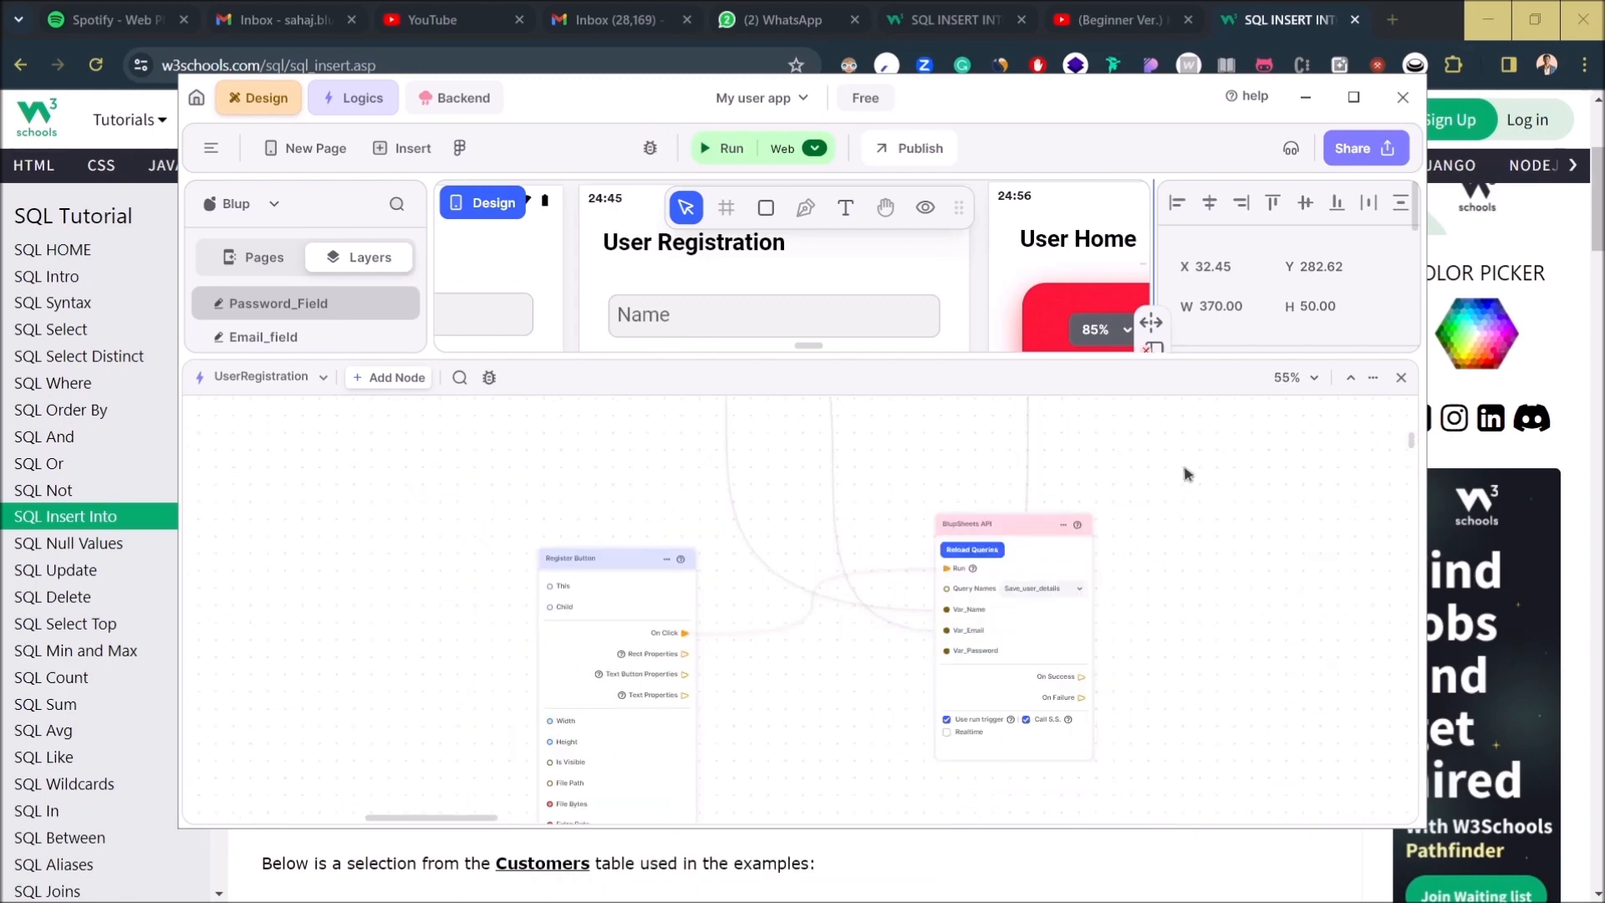
drag(1167, 632, 989, 601)
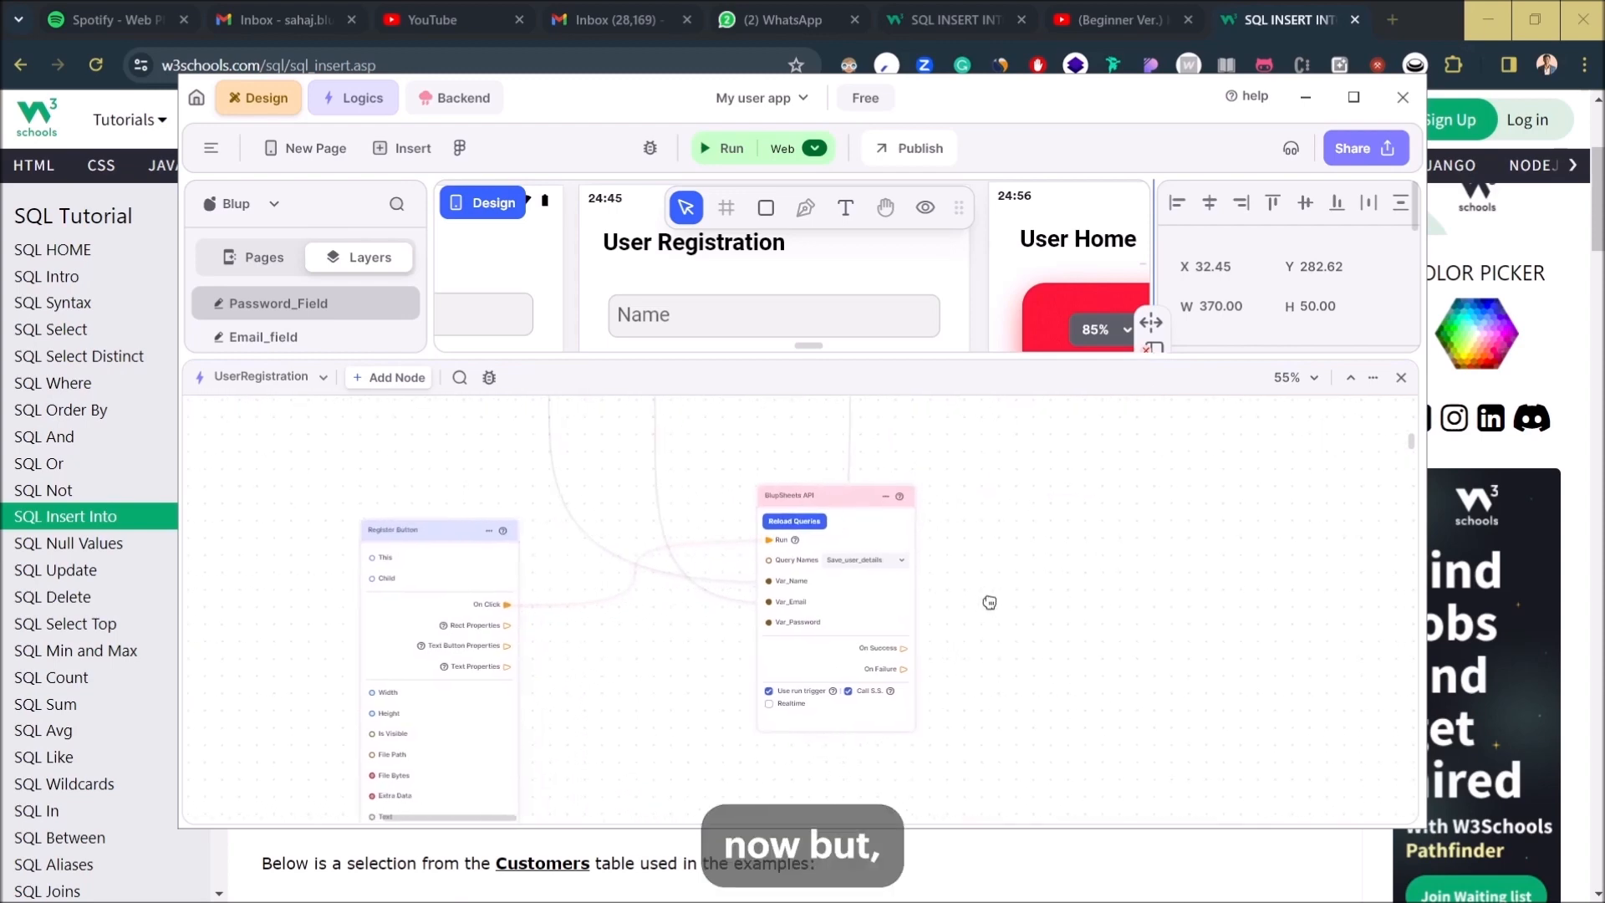
drag(1010, 360, 914, 464)
drag(1086, 690, 832, 639)
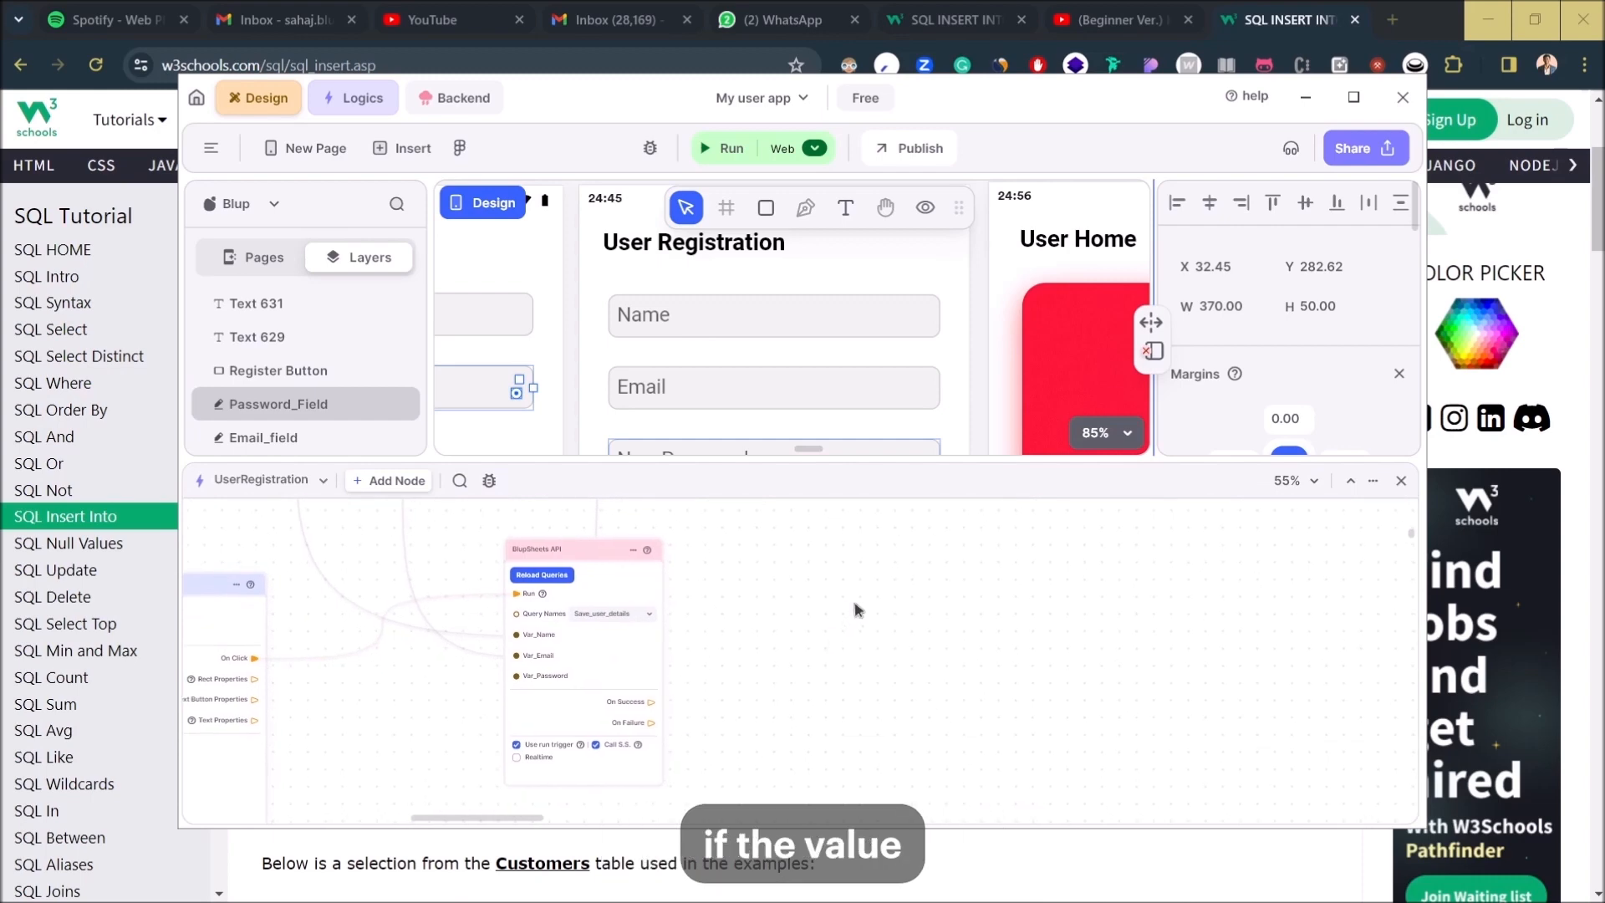
- Use the Eye toggle to reveal the hidden success and failure messages below Register
drag(906, 460, 906, 642)
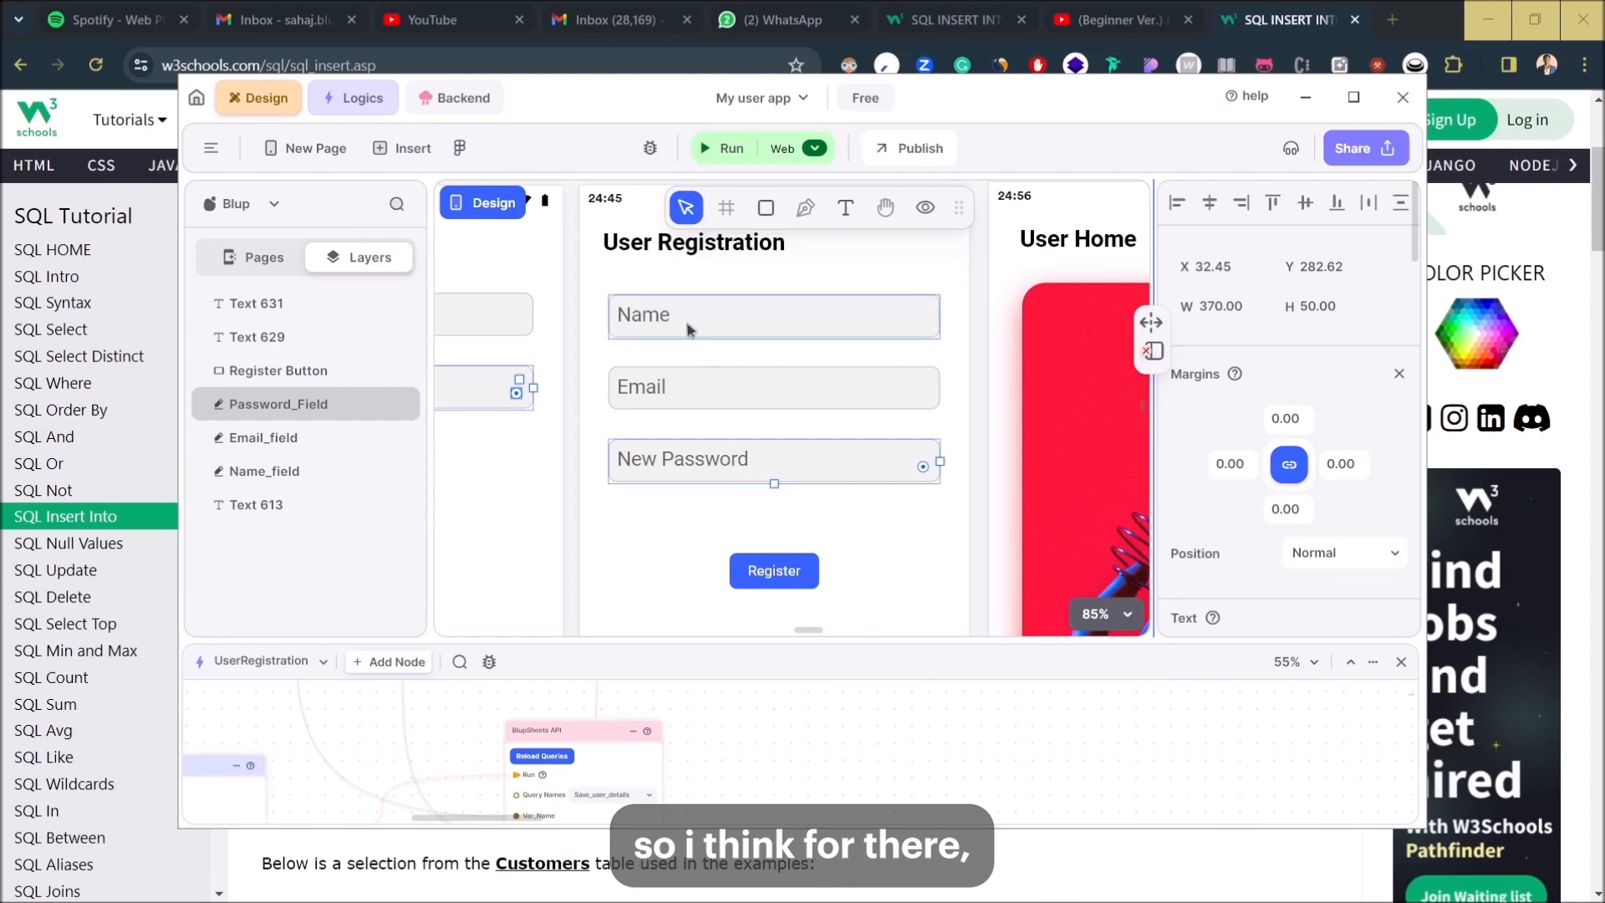
click(923, 209)
scroll(641, 540, down, 3)
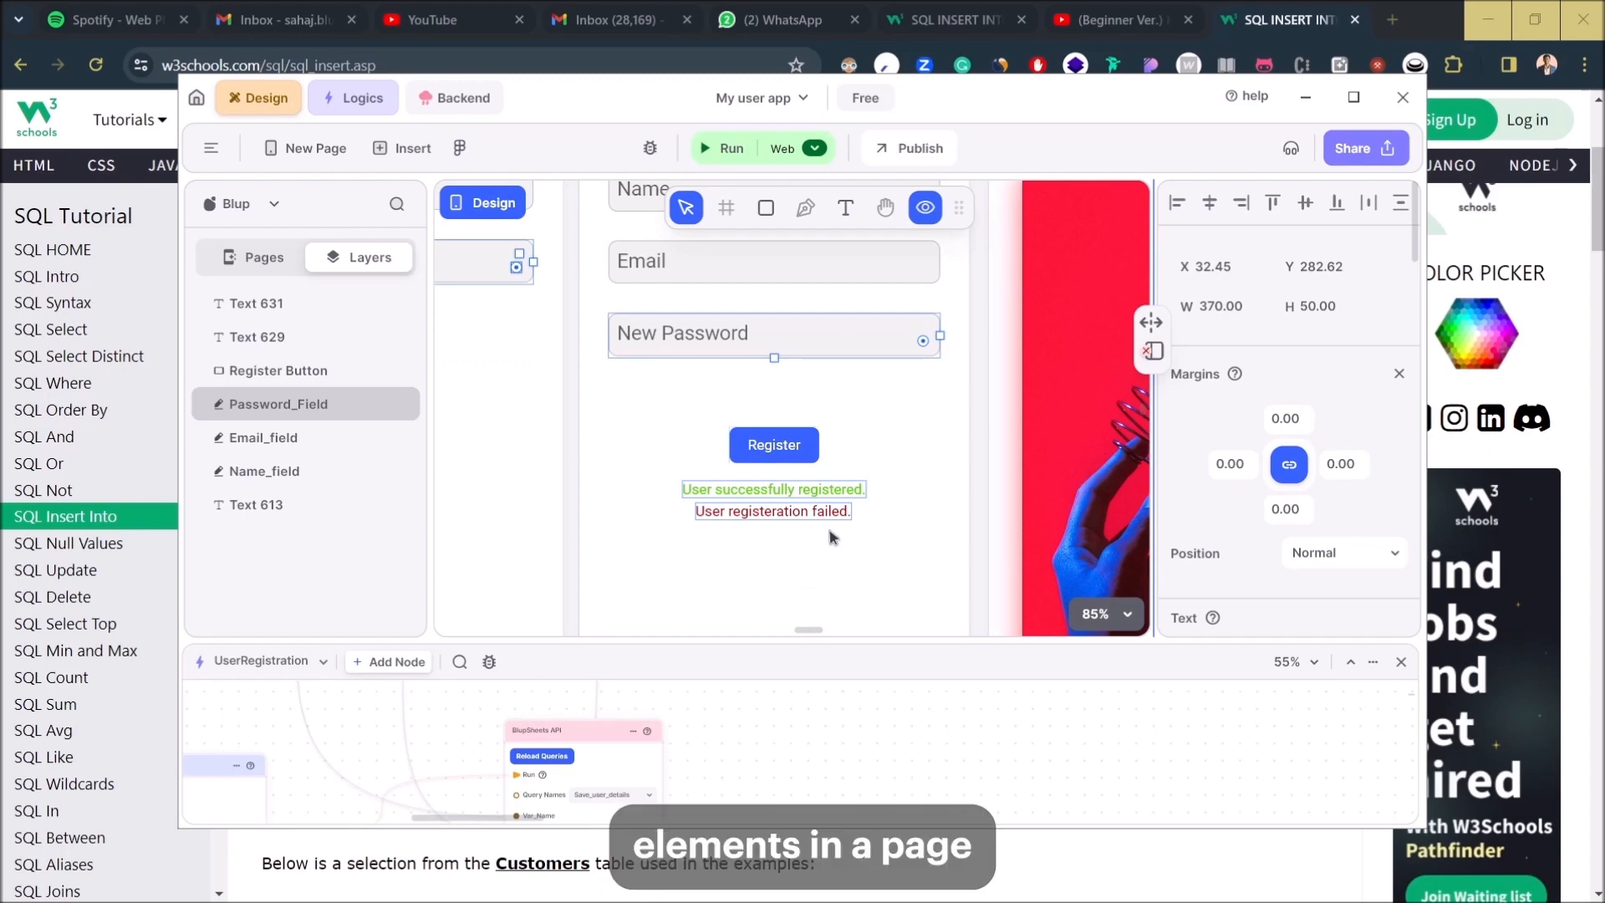
scroll(832, 538, down, 3)
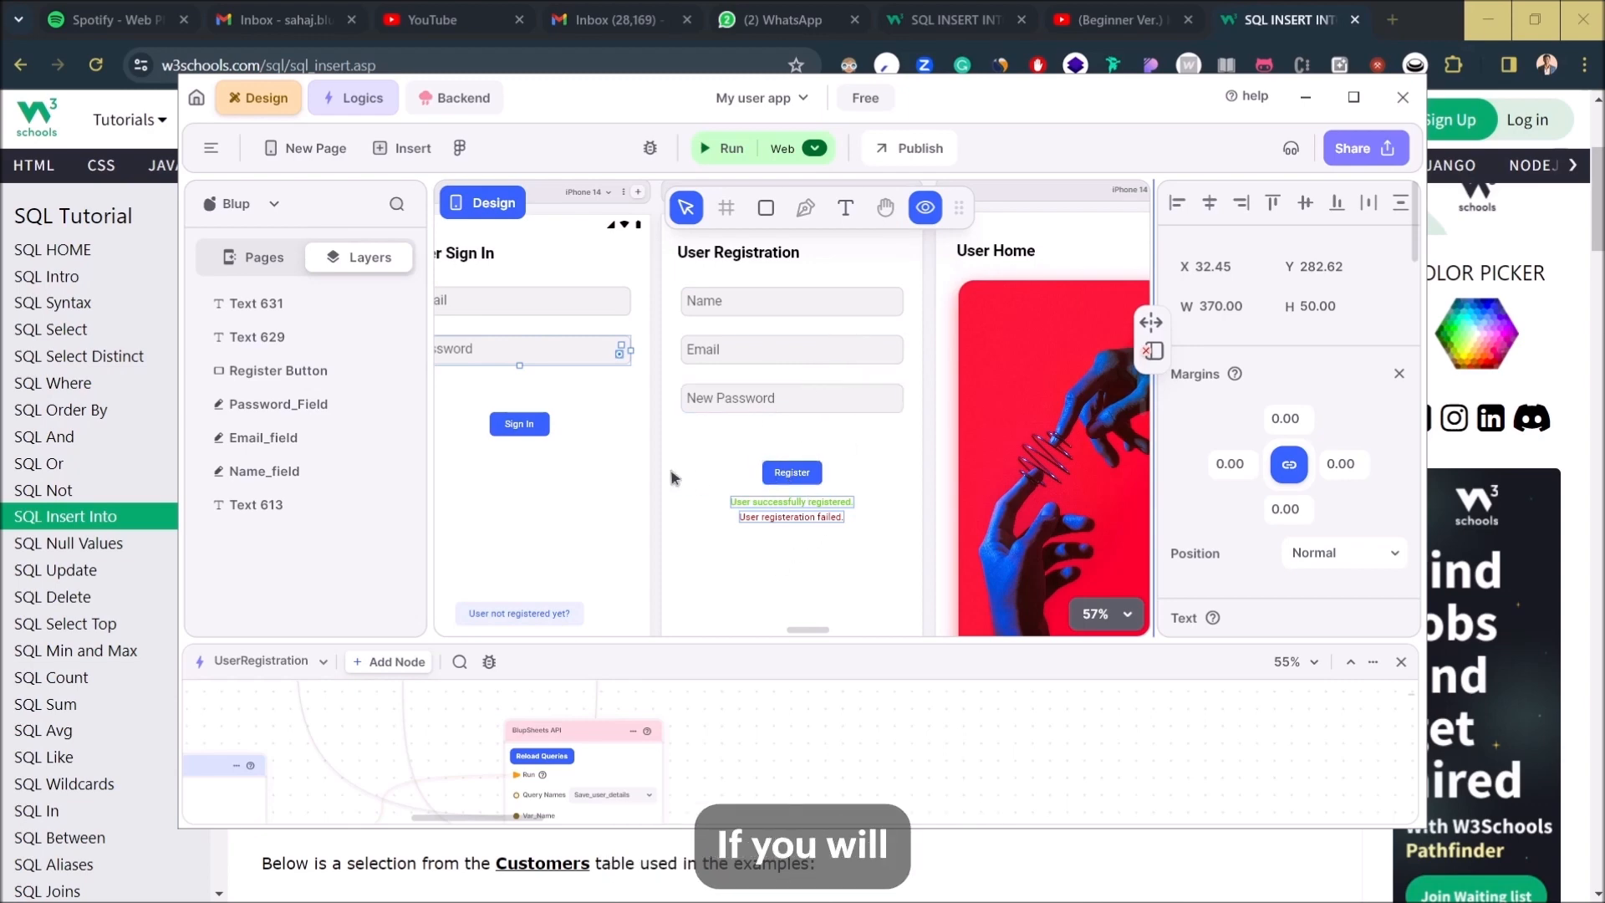
click(608, 491)
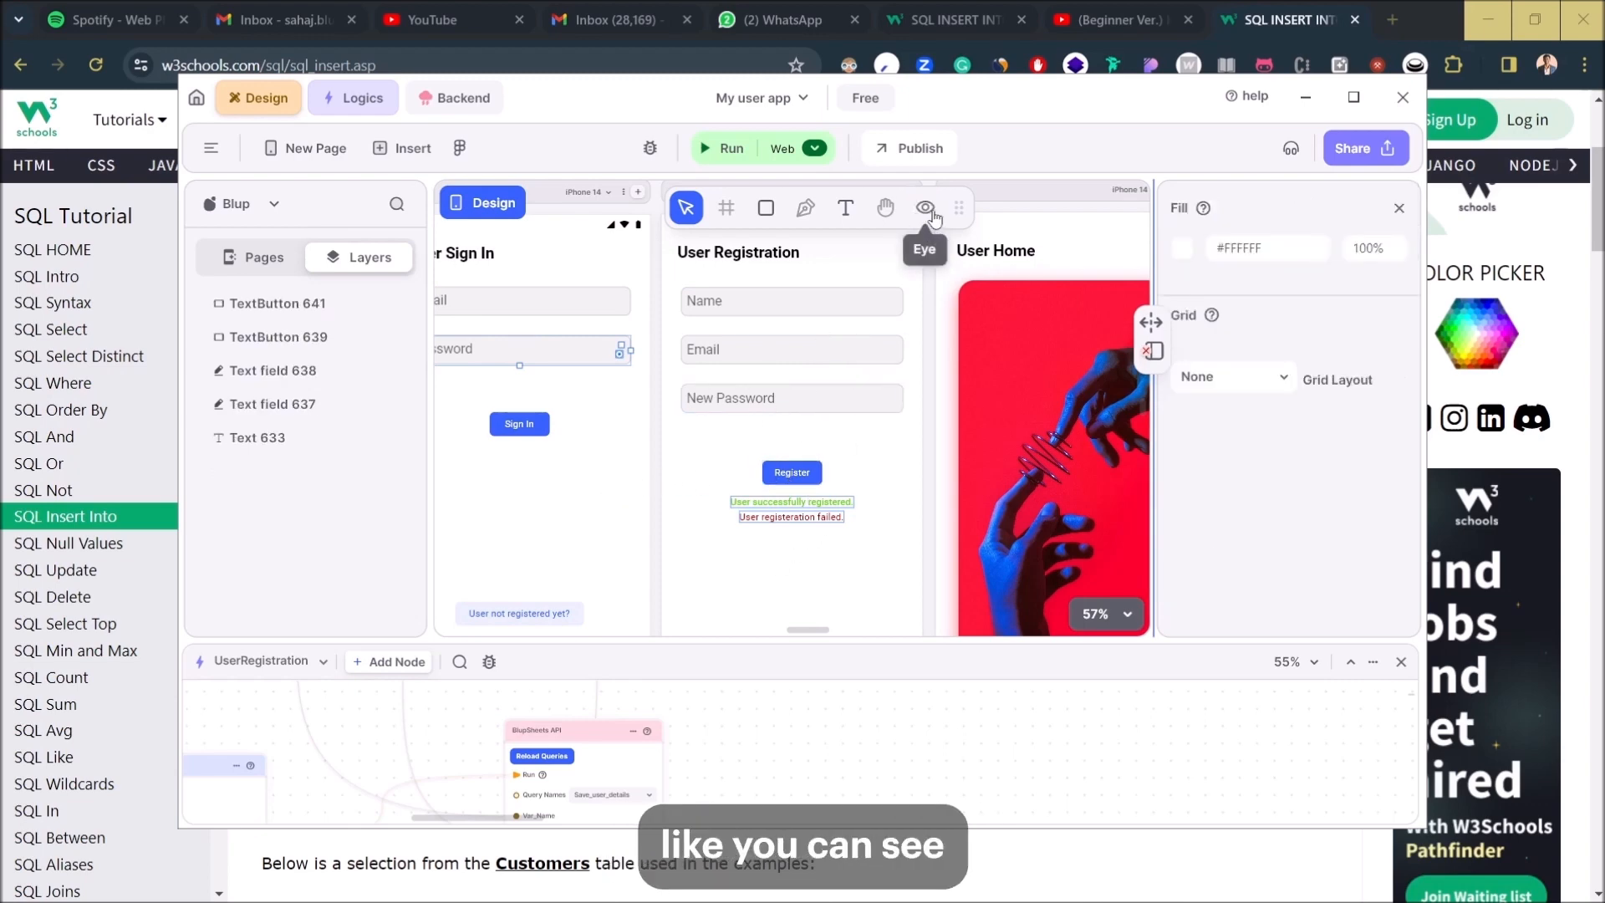
click(823, 569)
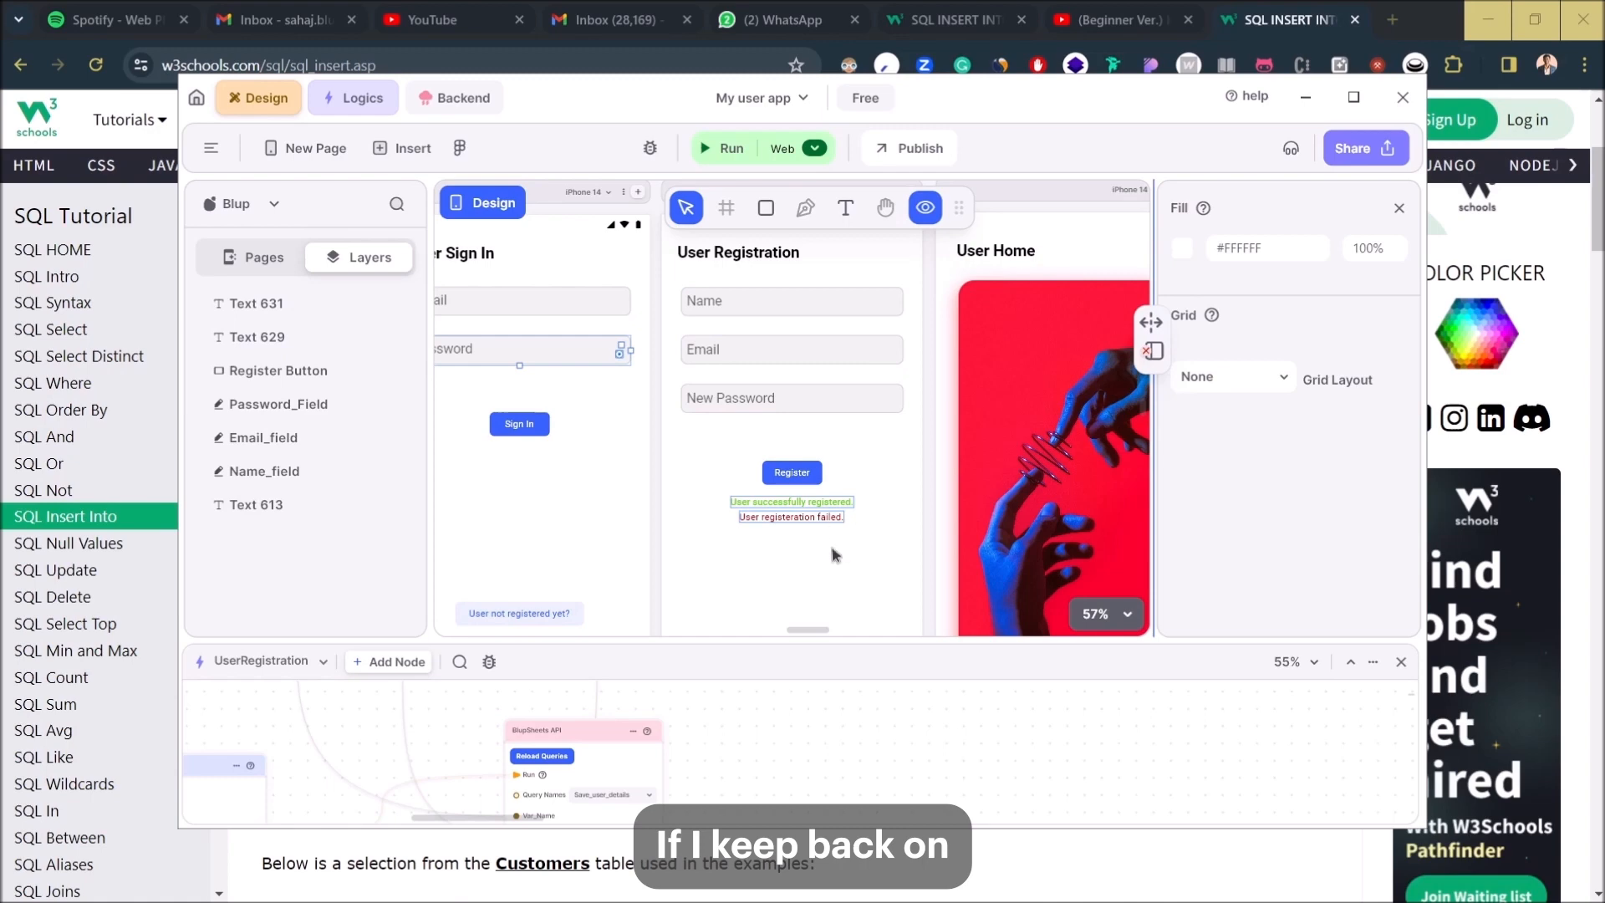
click(924, 209)
click(924, 209)
click(924, 209)
click(924, 209)
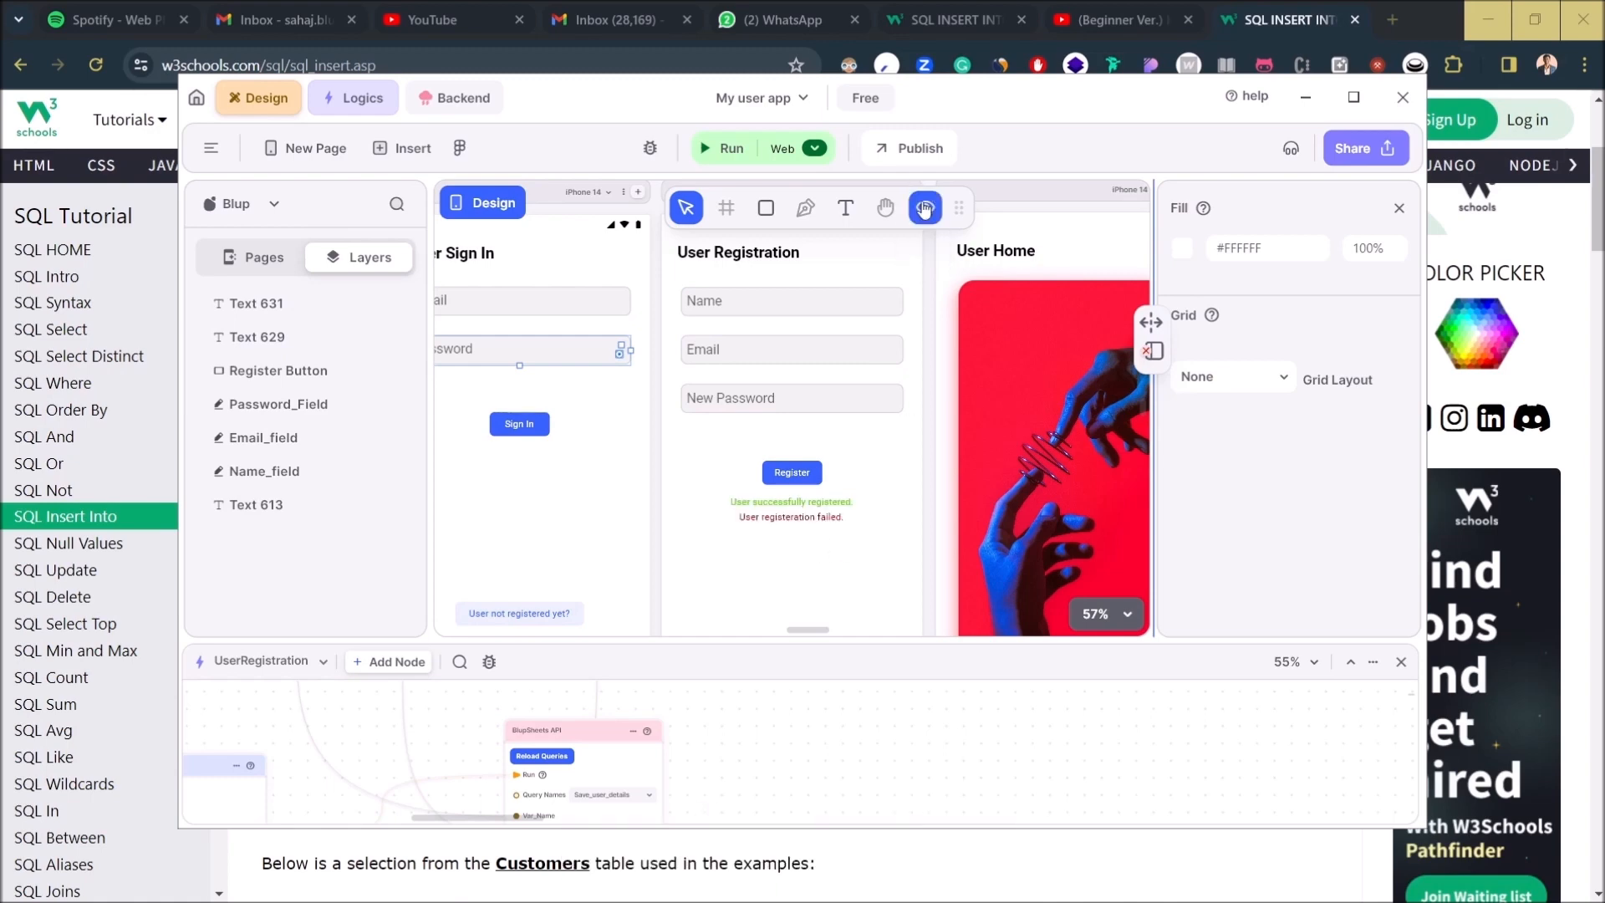
click(925, 209)
click(925, 209)
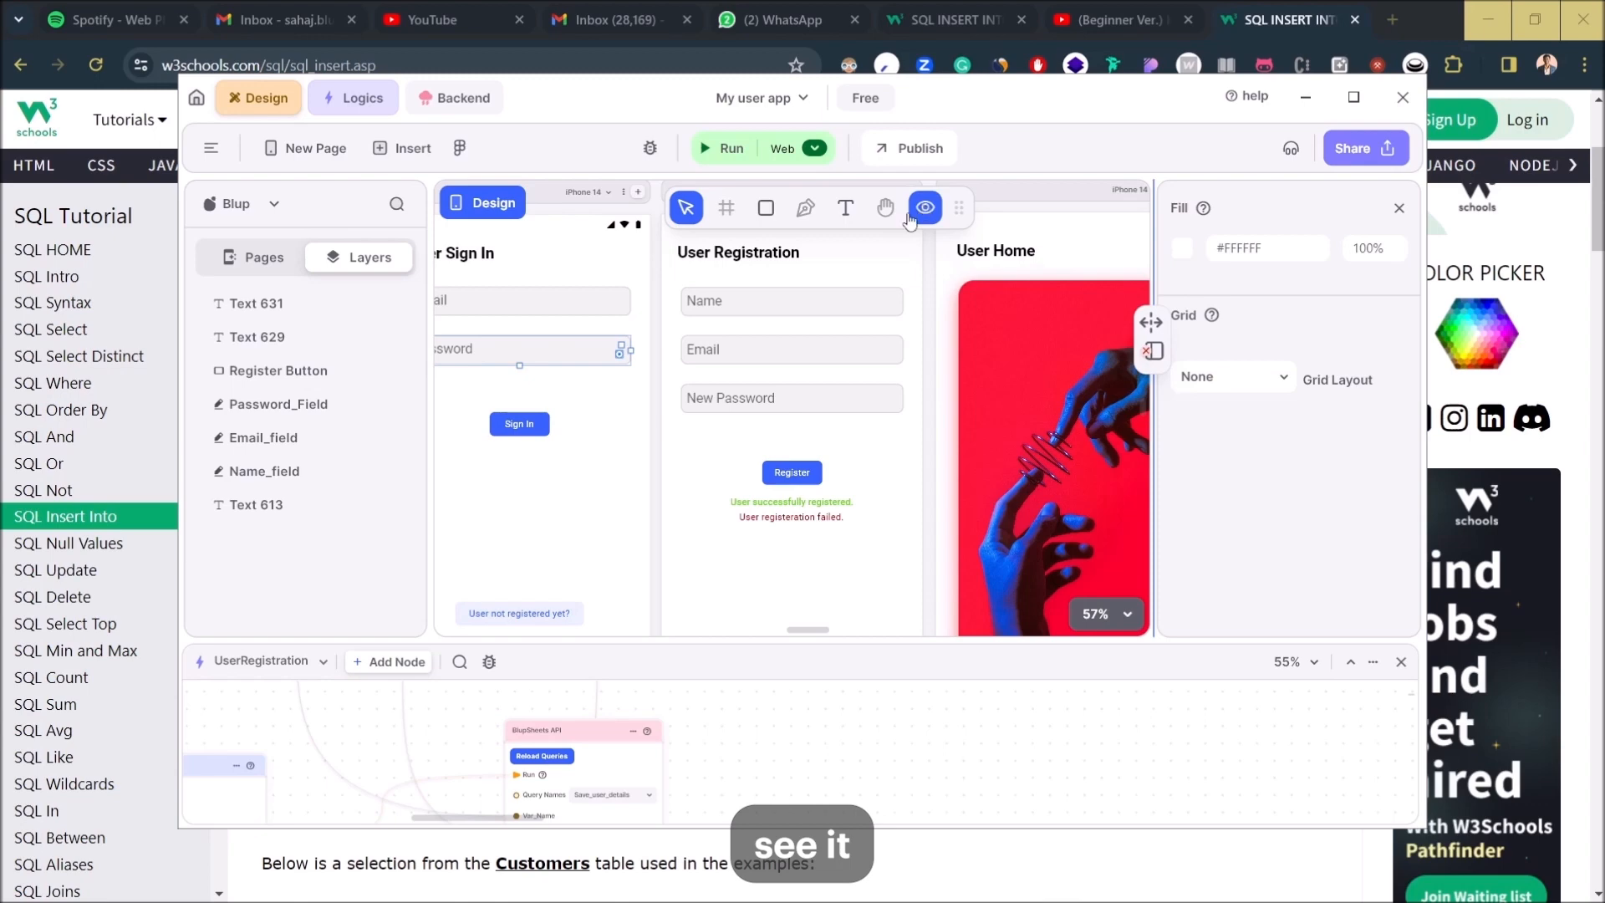
right_click(810, 503)
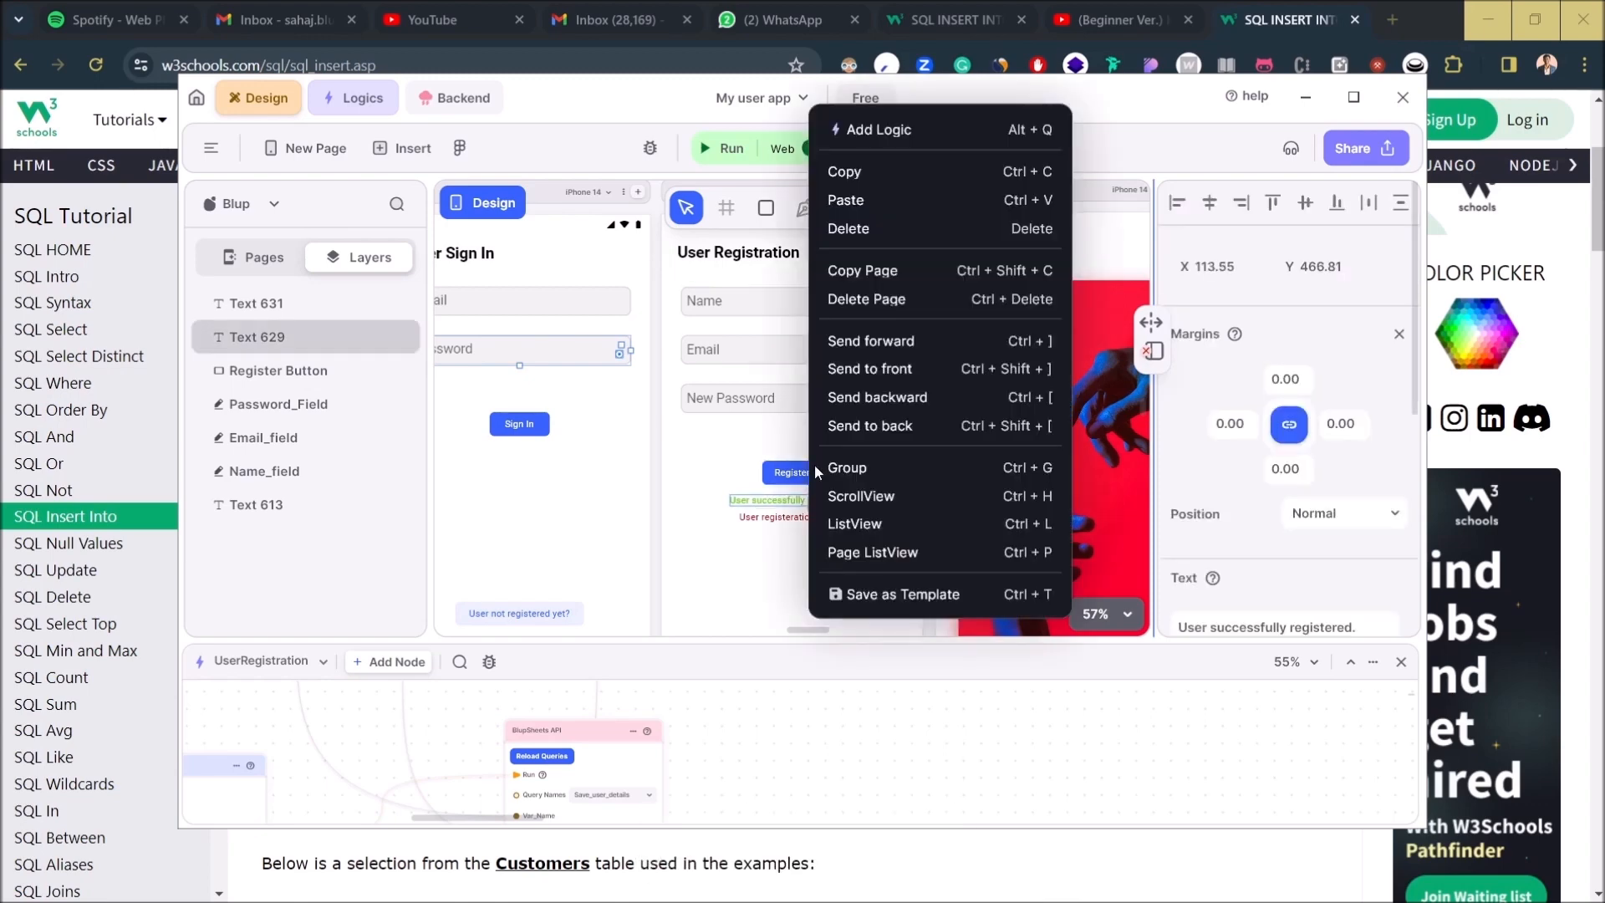
- Add the success message text to the logic graph as node Text 629
click(899, 137)
drag(337, 760, 1173, 783)
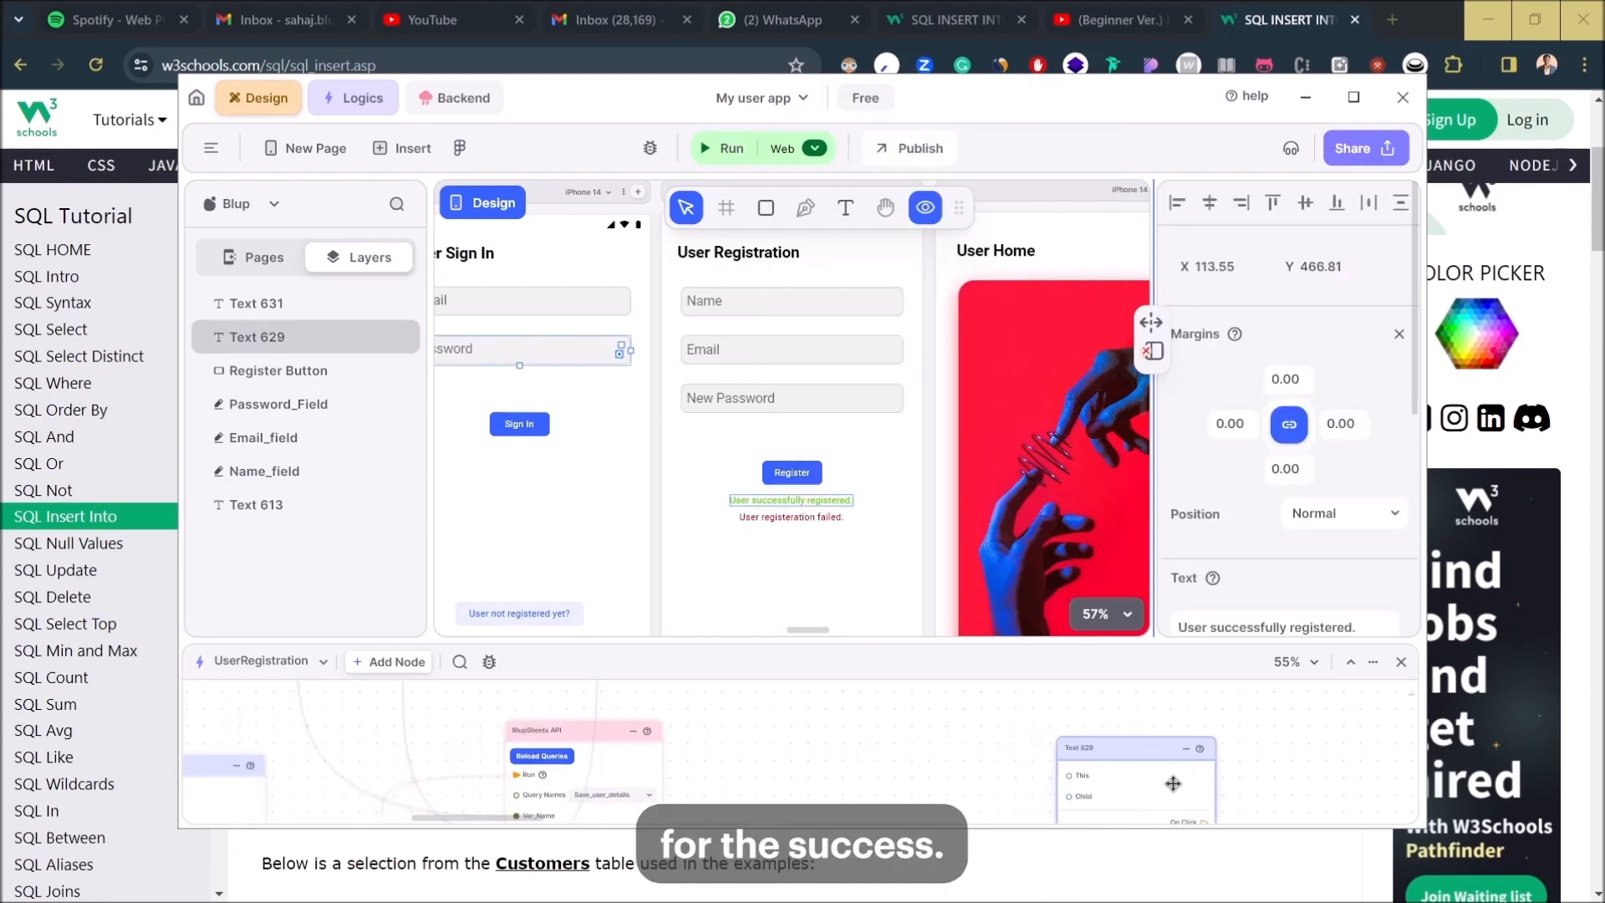
click(852, 550)
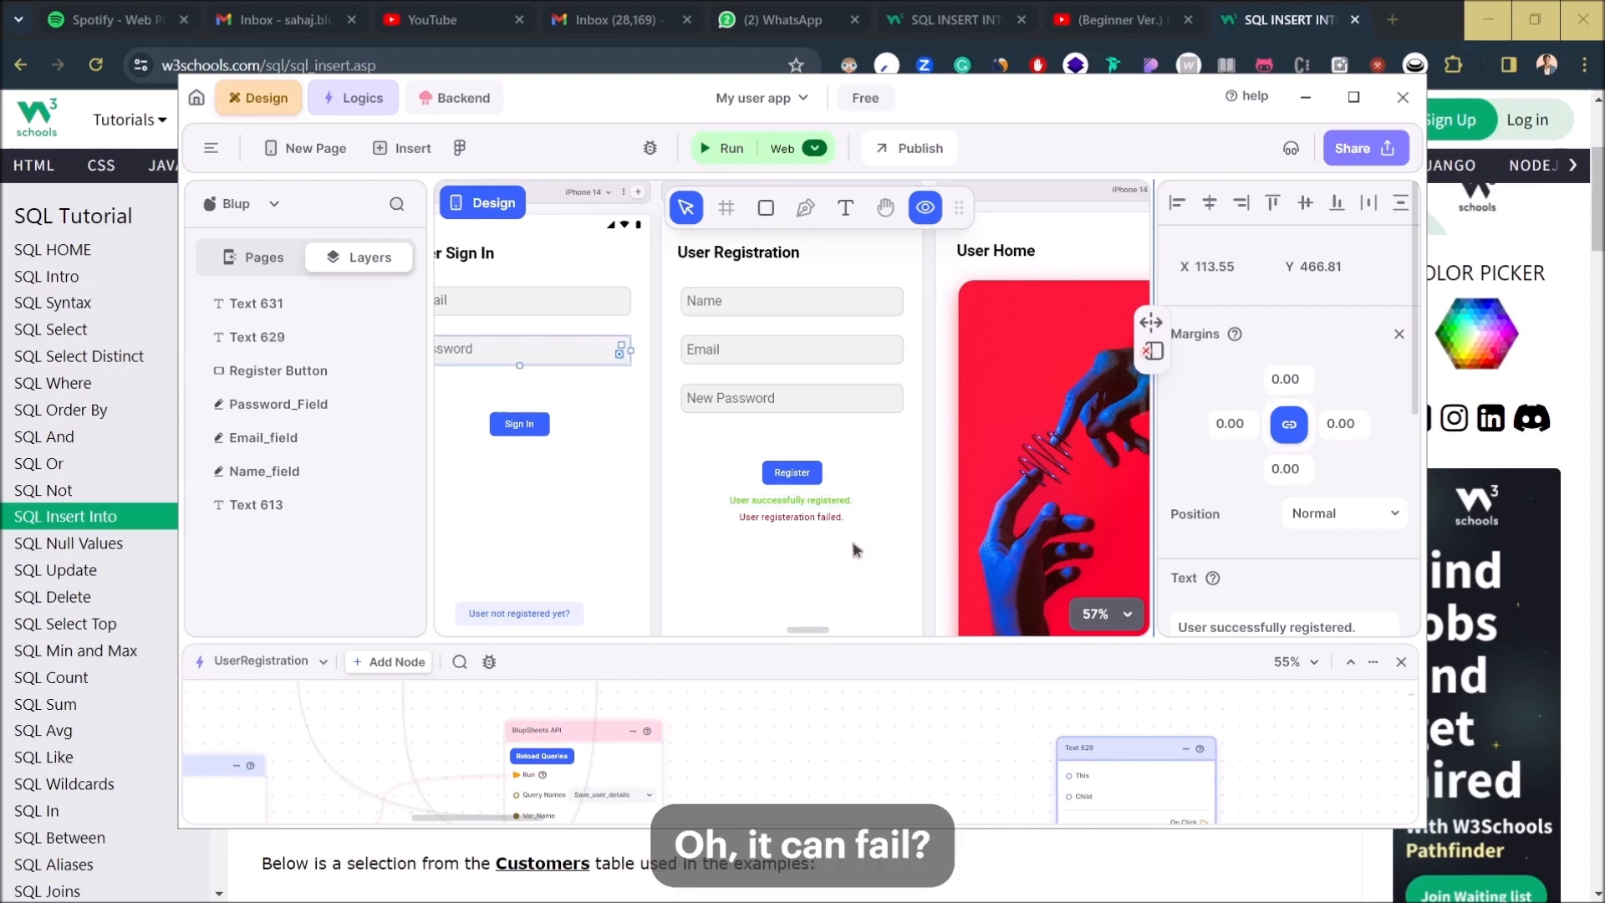
click(927, 209)
- Create Function 3 from the BlupSheets API node's On Success output and arrange it beside Text 629
drag(901, 654, 903, 401)
double_click(651, 632)
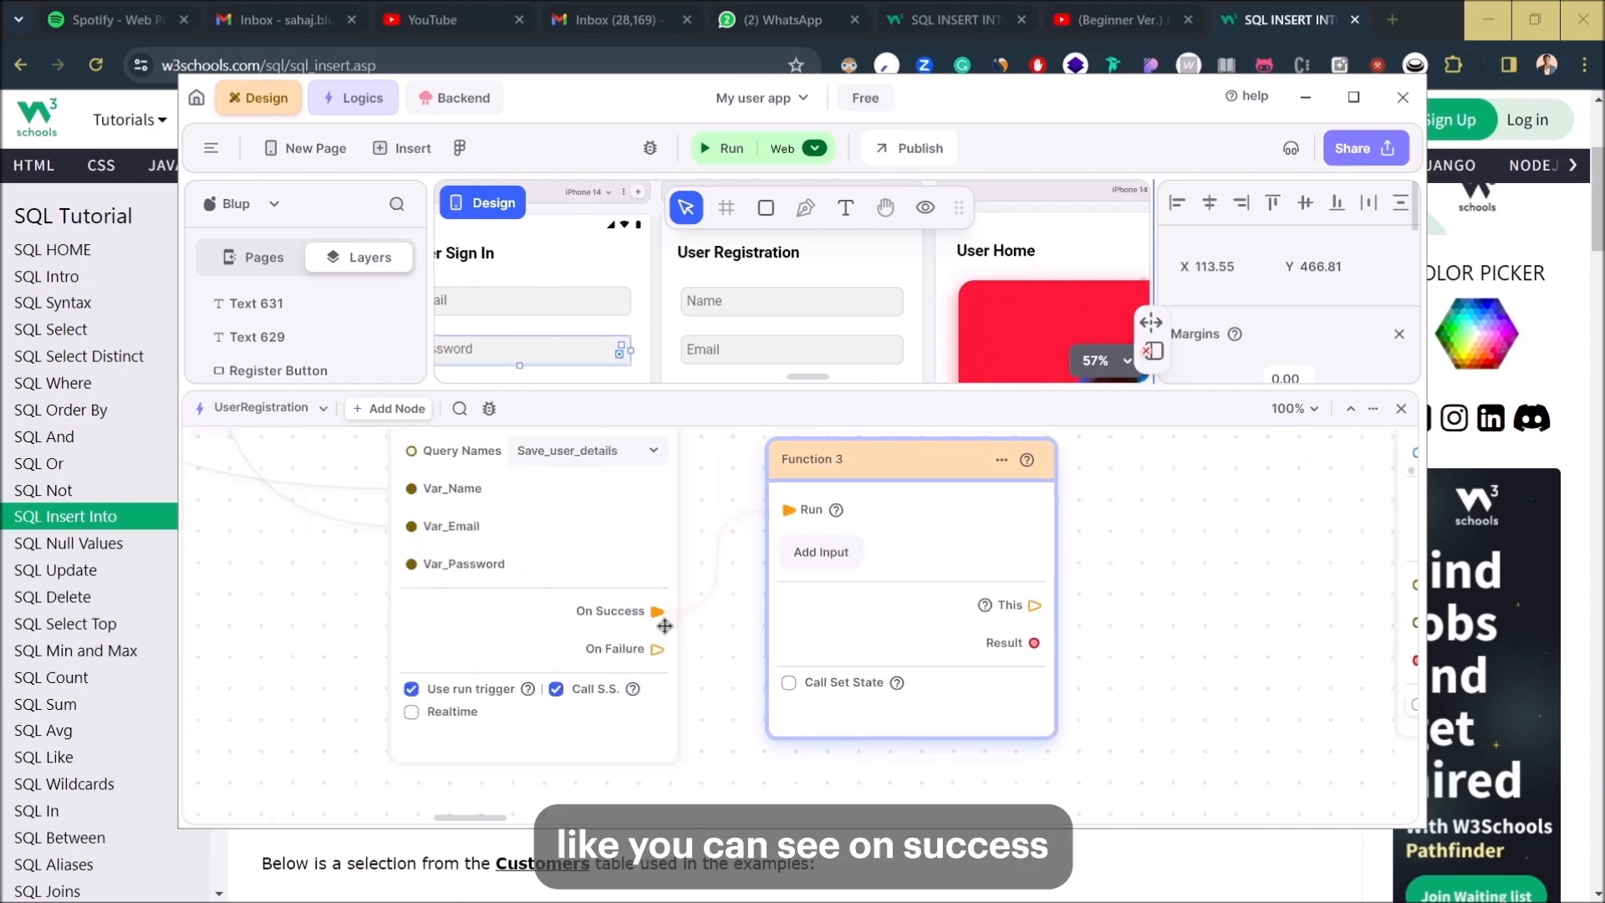
drag(955, 537, 908, 512)
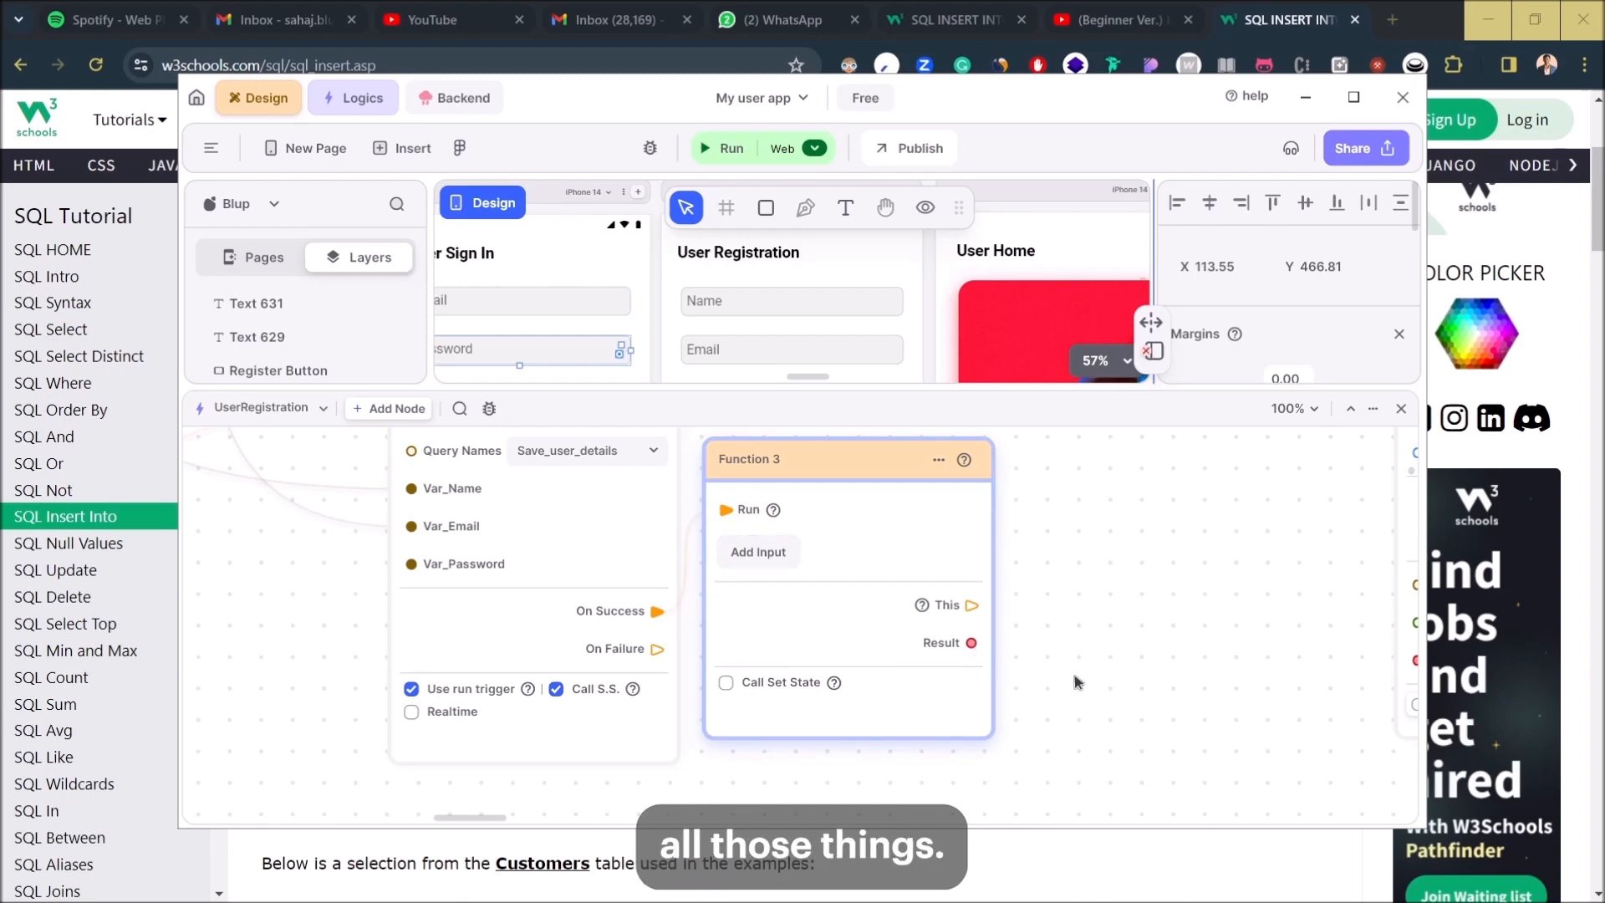
scroll(1076, 678, down, 5)
scroll(978, 671, up, 3)
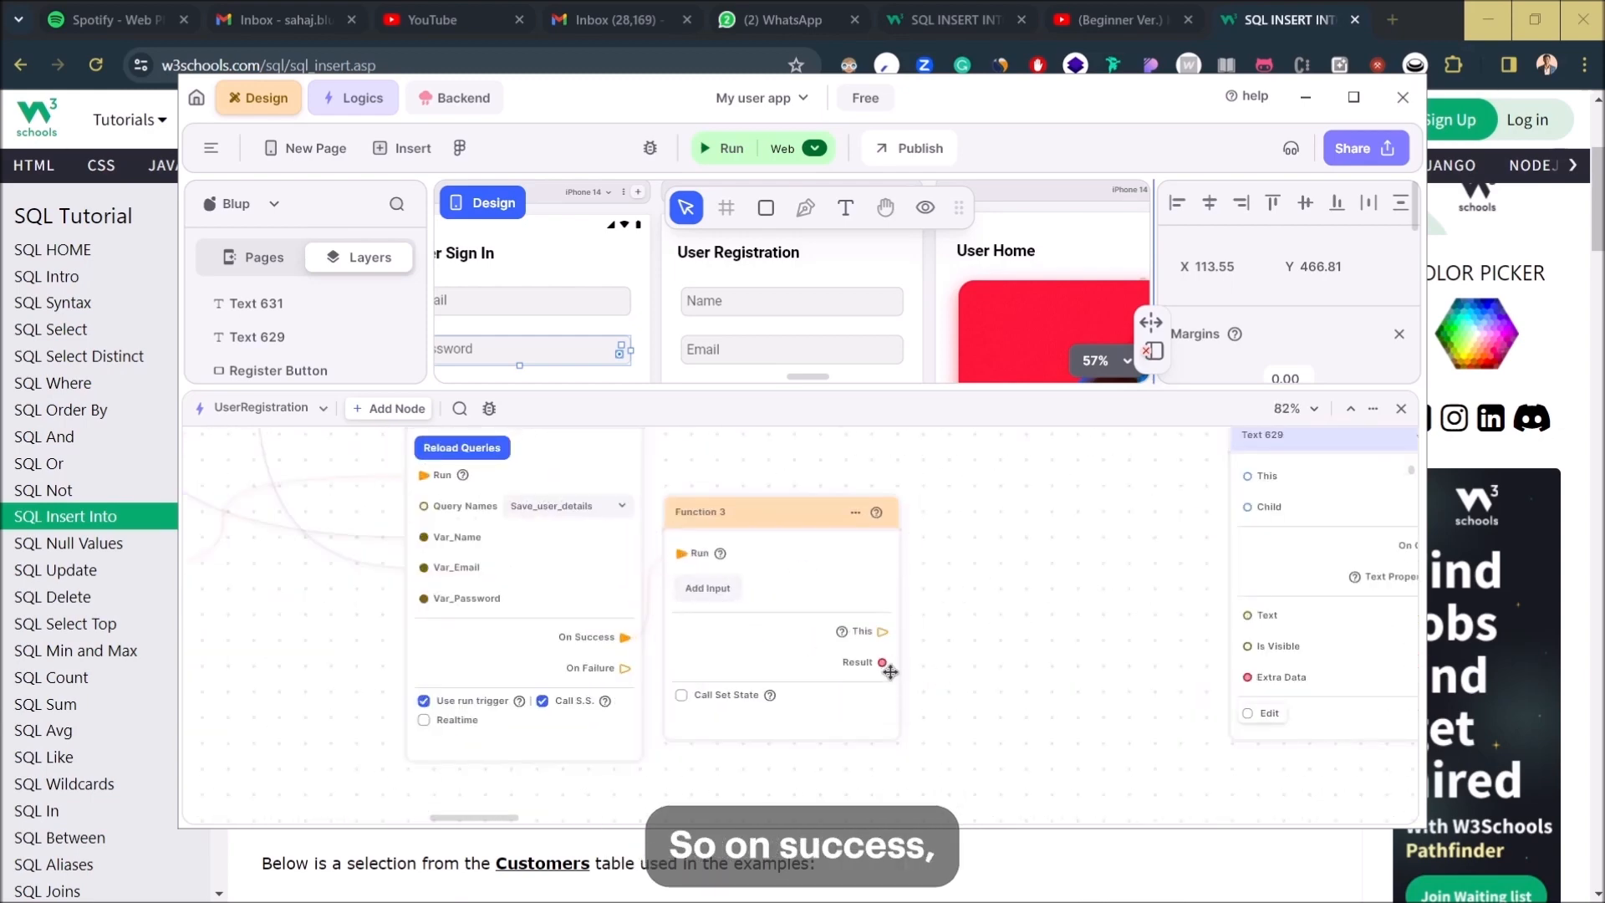
drag(1016, 662, 776, 708)
drag(1119, 632, 1246, 606)
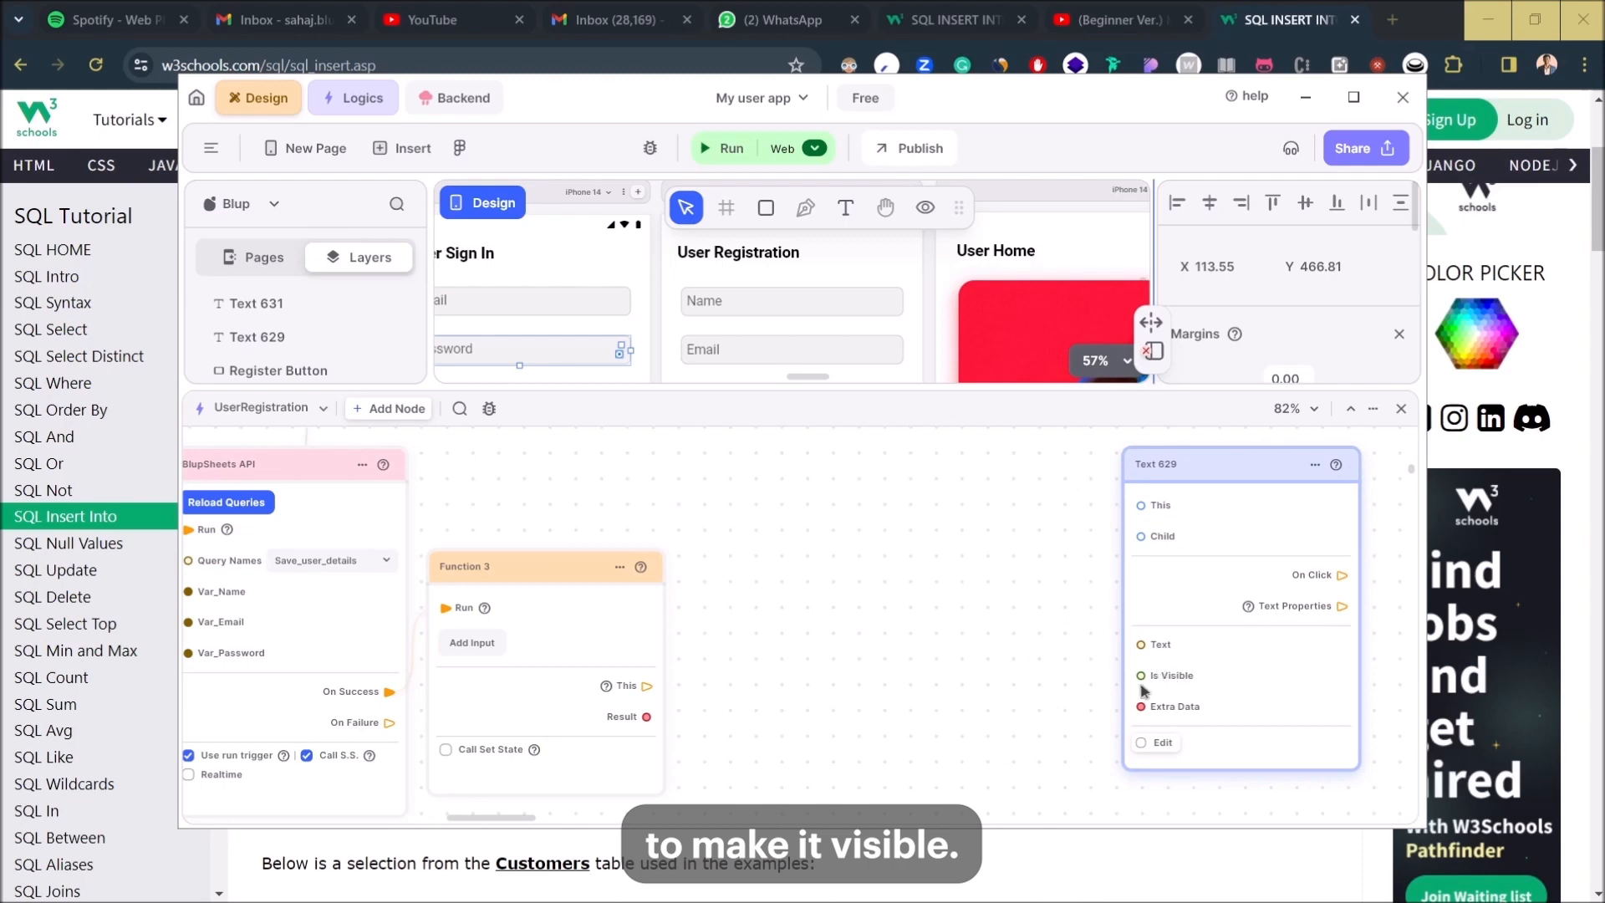
- Add a plain Boolean node to the logic graph, removing a mistakenly added IsNull node
right_click(1005, 685)
text(bool)
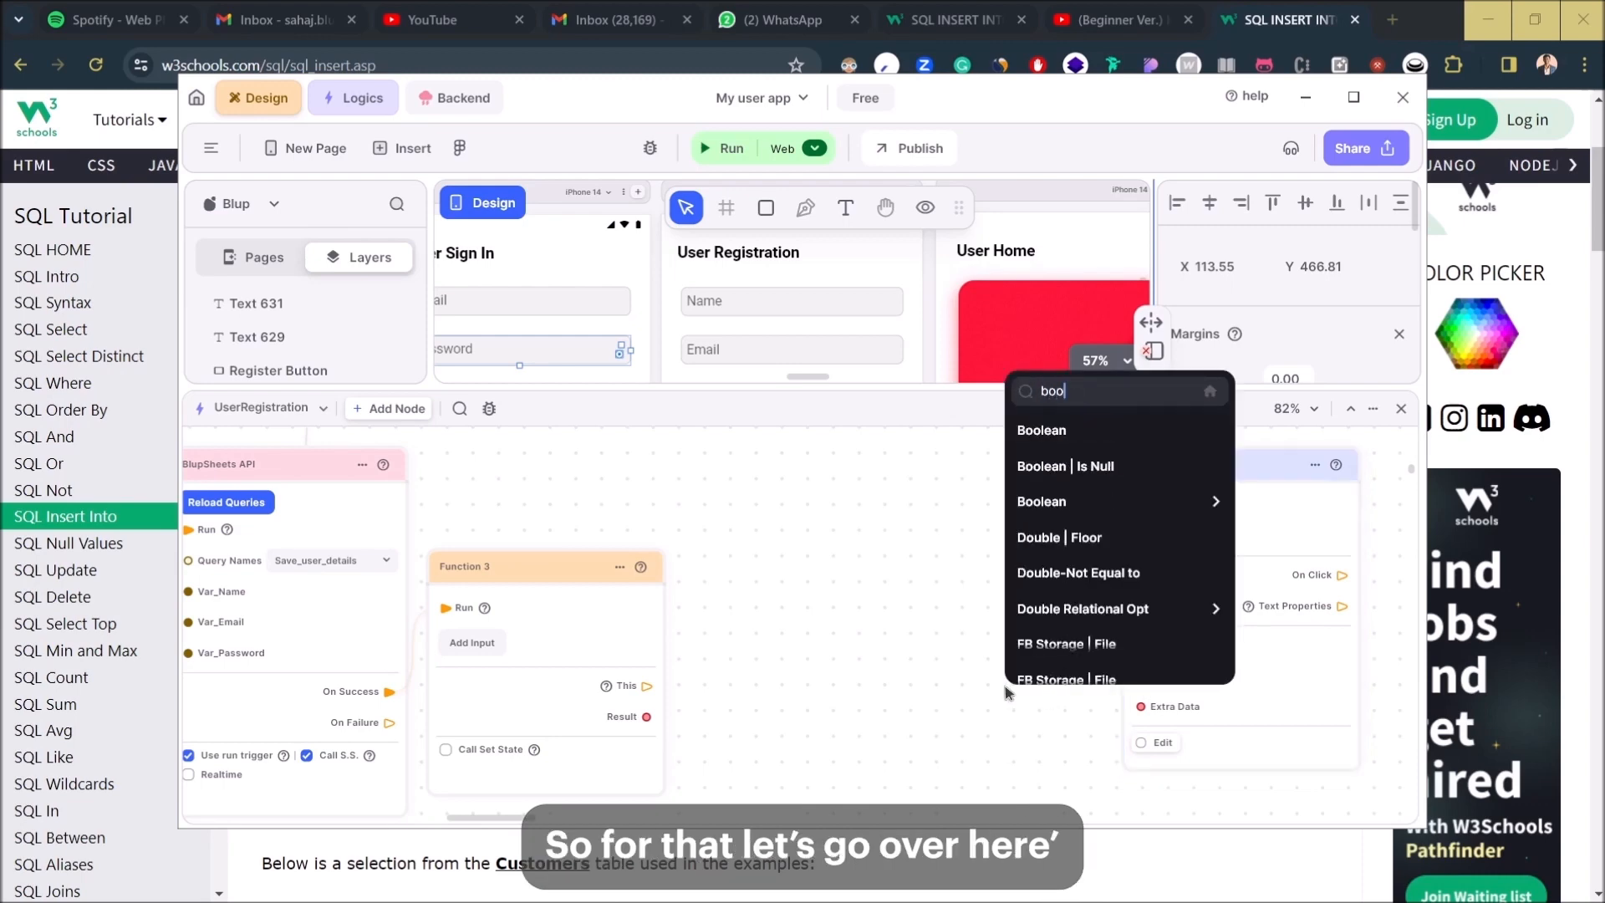
key(Down)
key(Return)
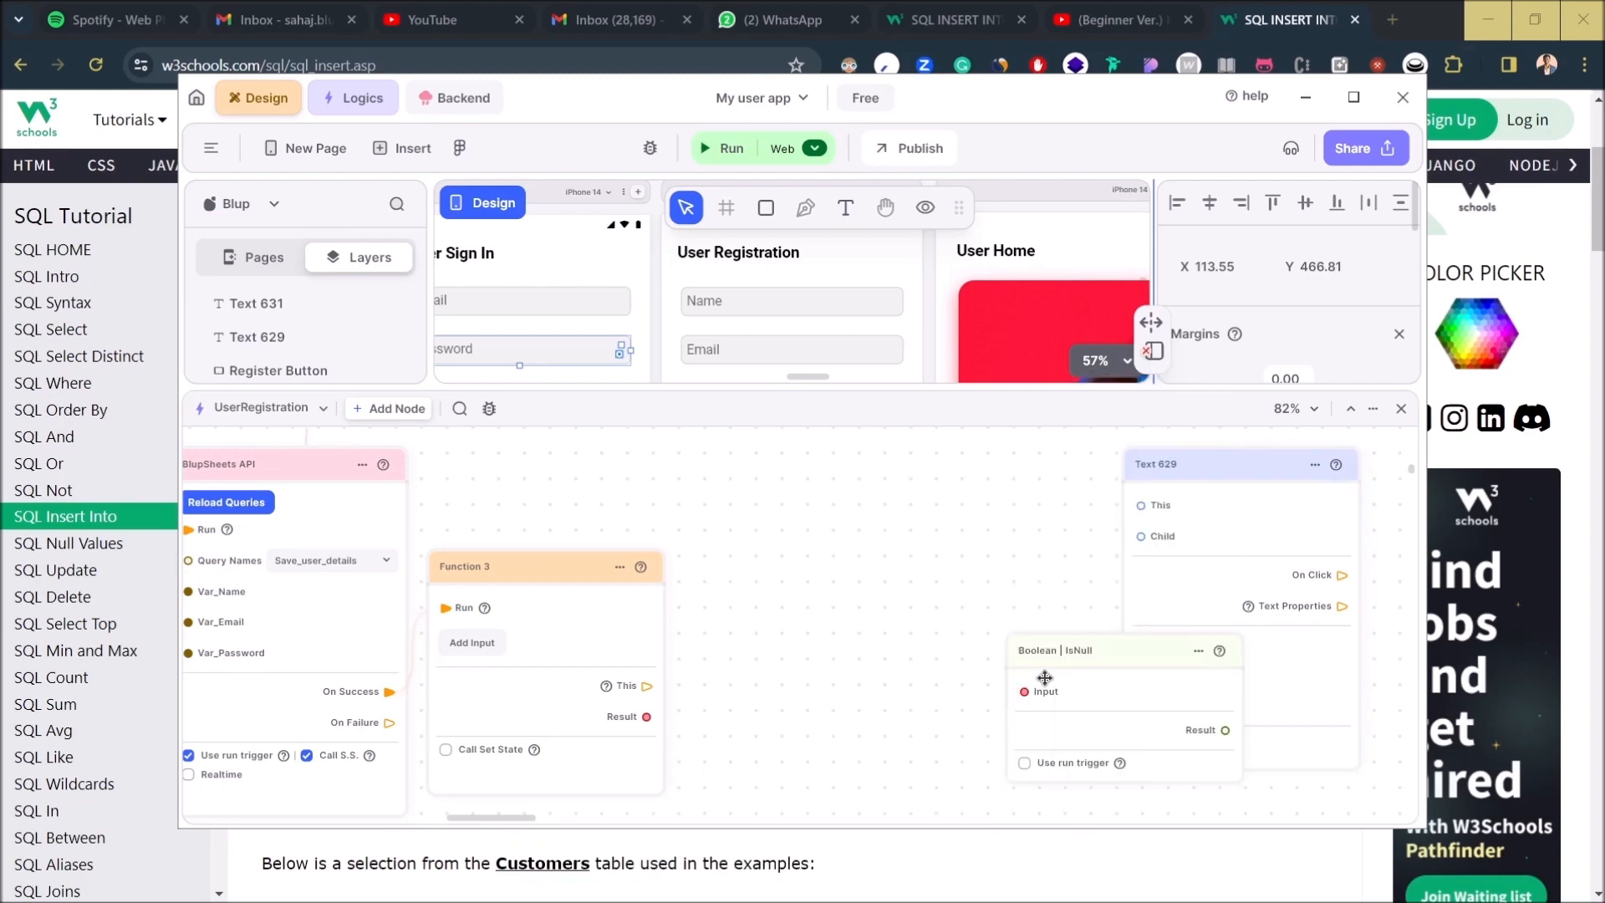
click(1077, 680)
key(Delete)
right_click(1083, 685)
key(Down)
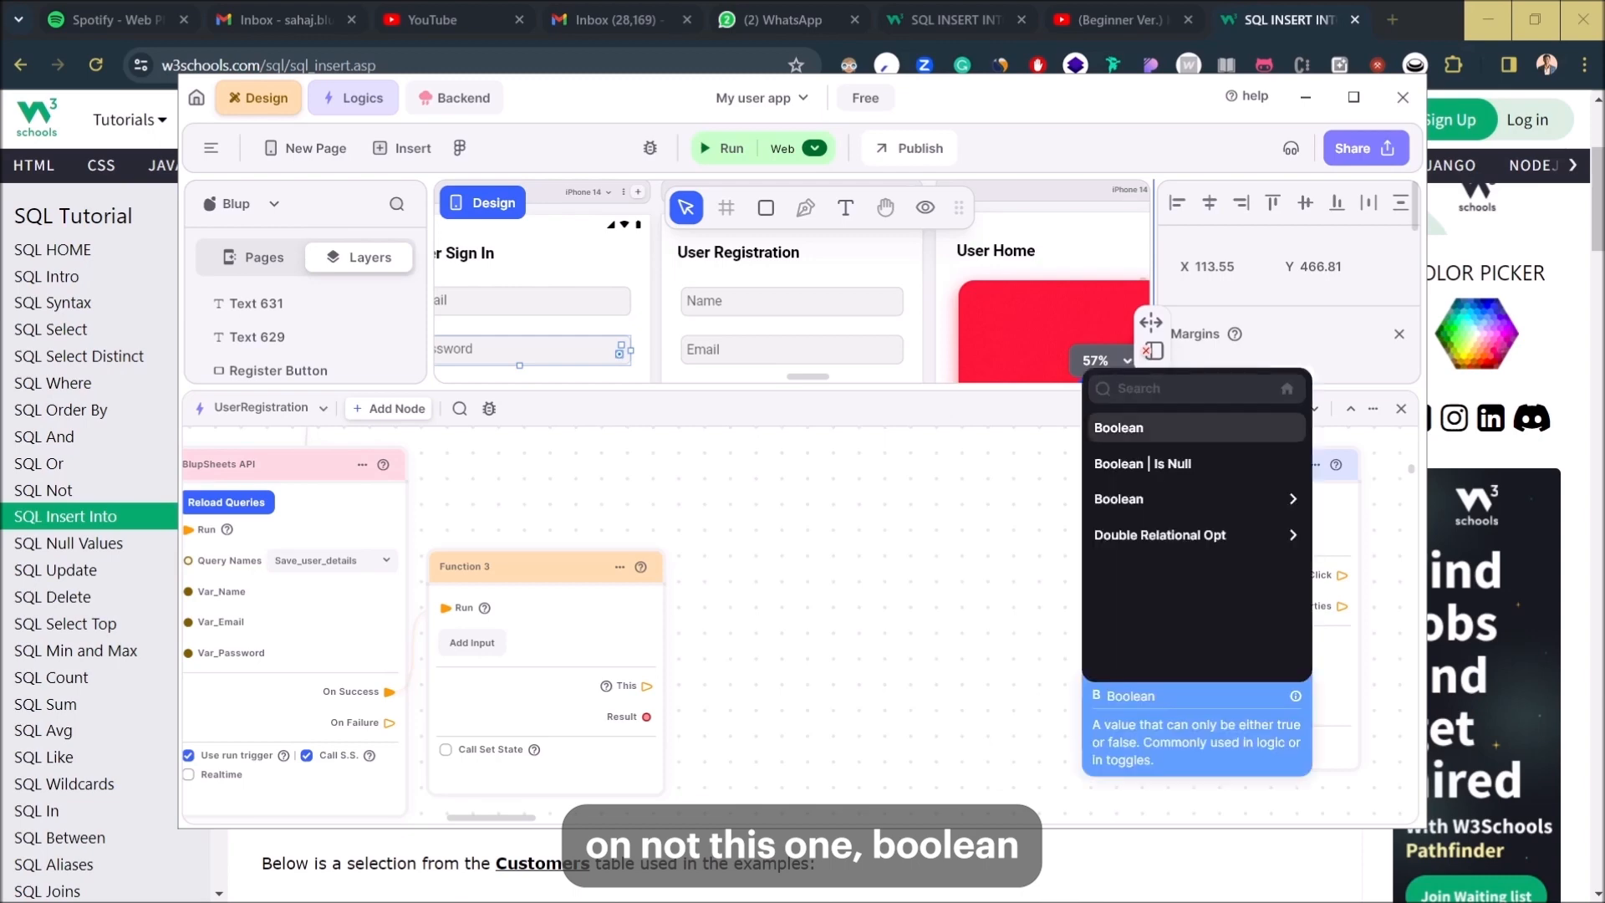
key(Return)
- Wire the Boolean node into Text 629's Is Visible, triggered to run after Function 3
drag(1241, 649, 959, 594)
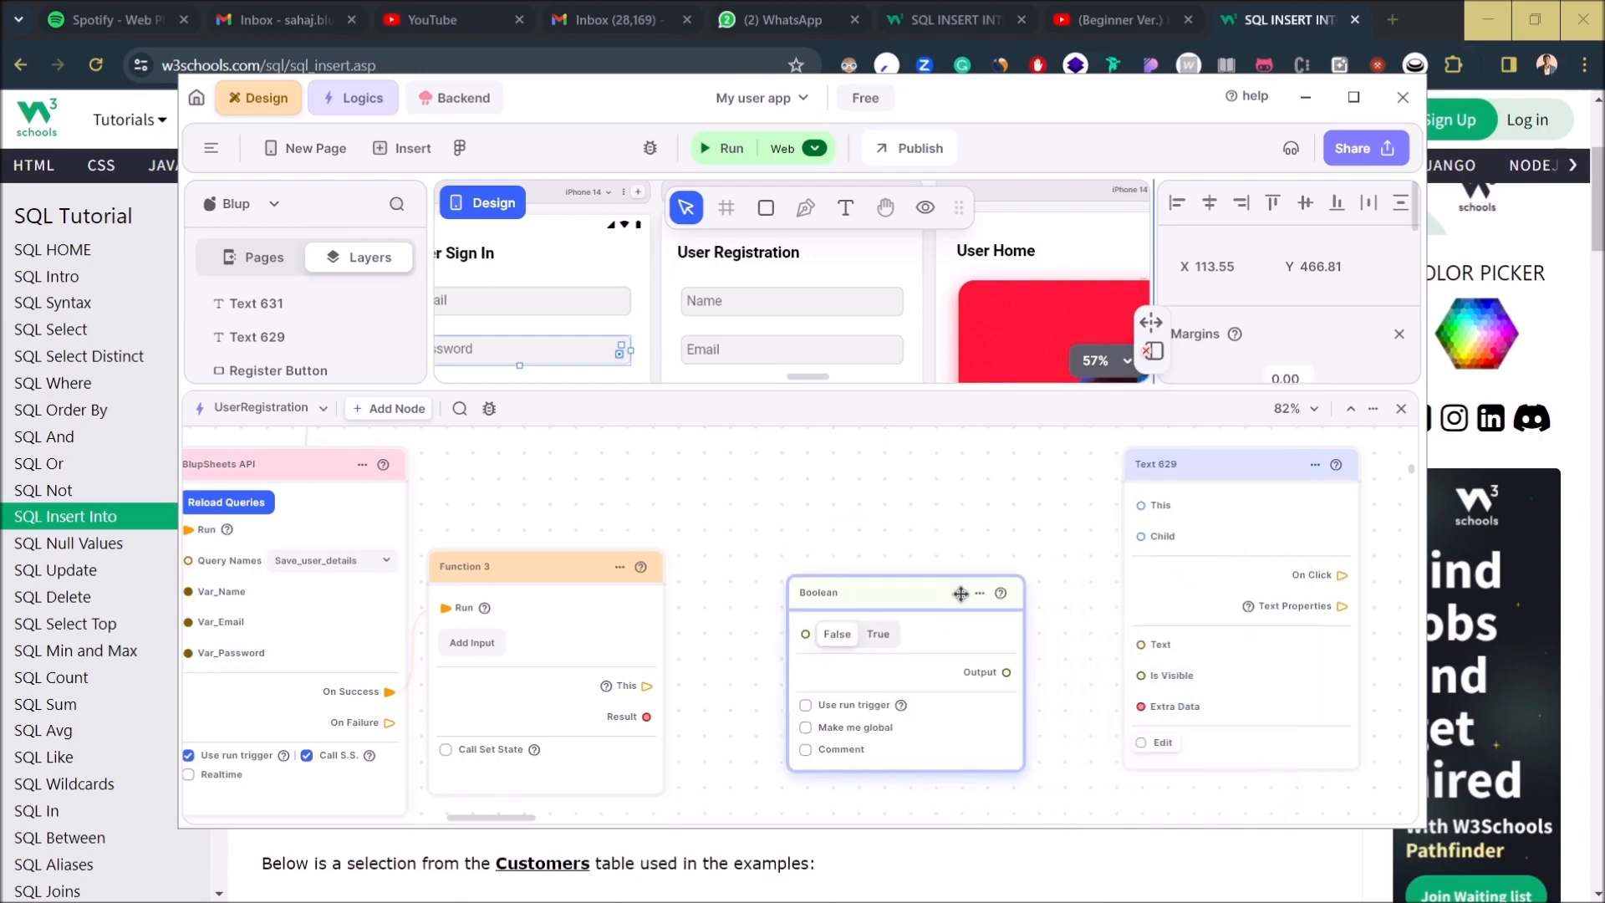
drag(1008, 673, 1140, 677)
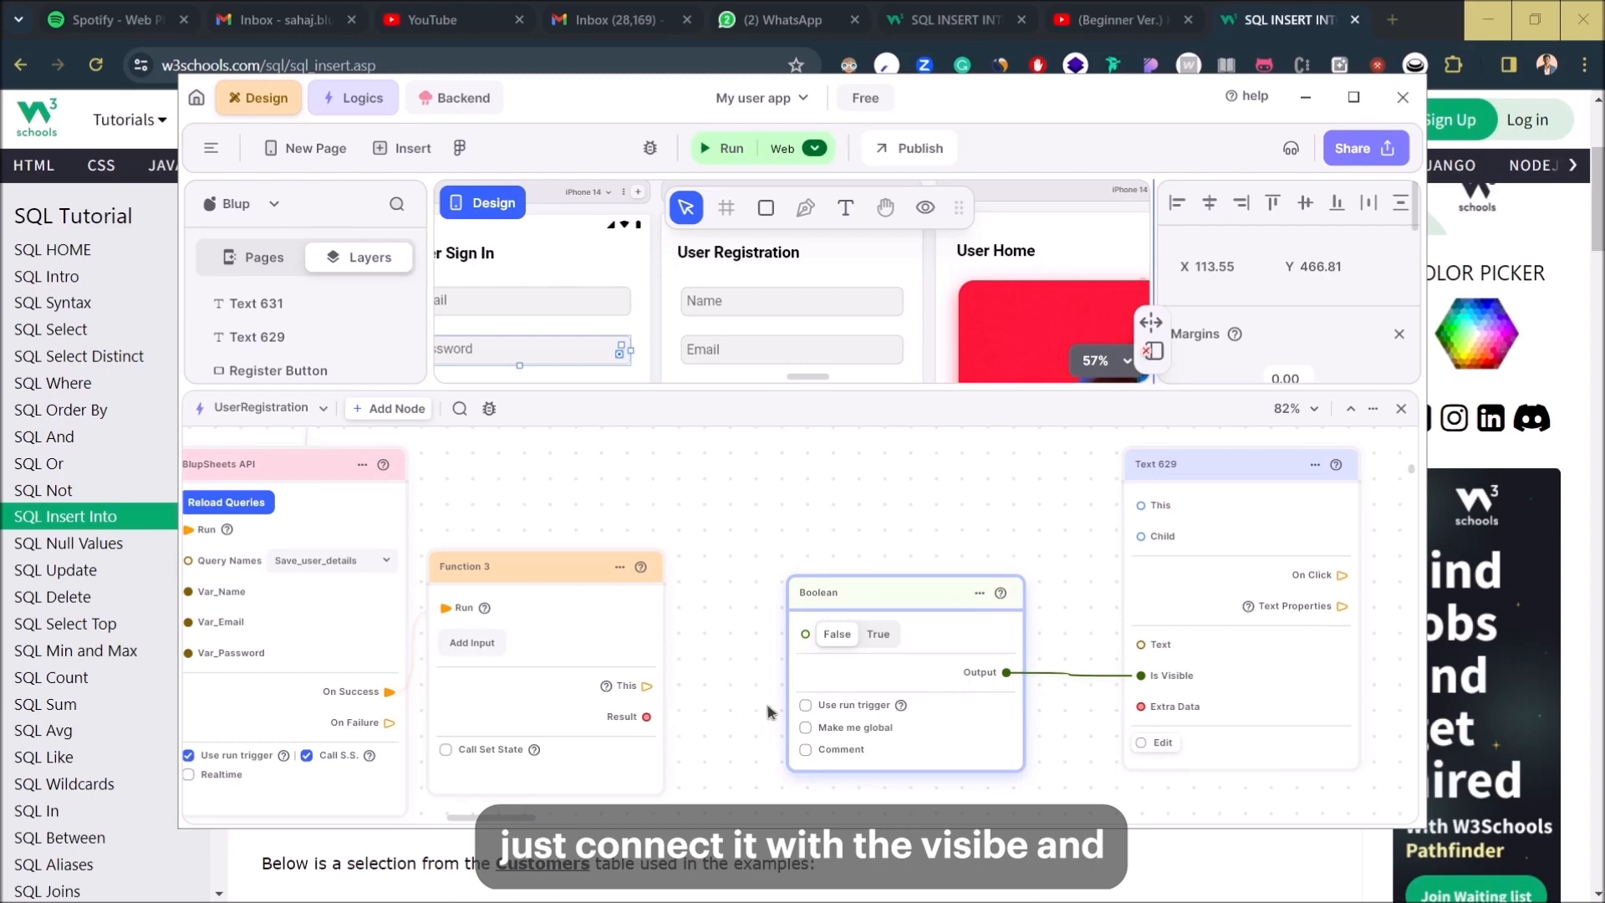
click(806, 706)
drag(660, 679, 805, 634)
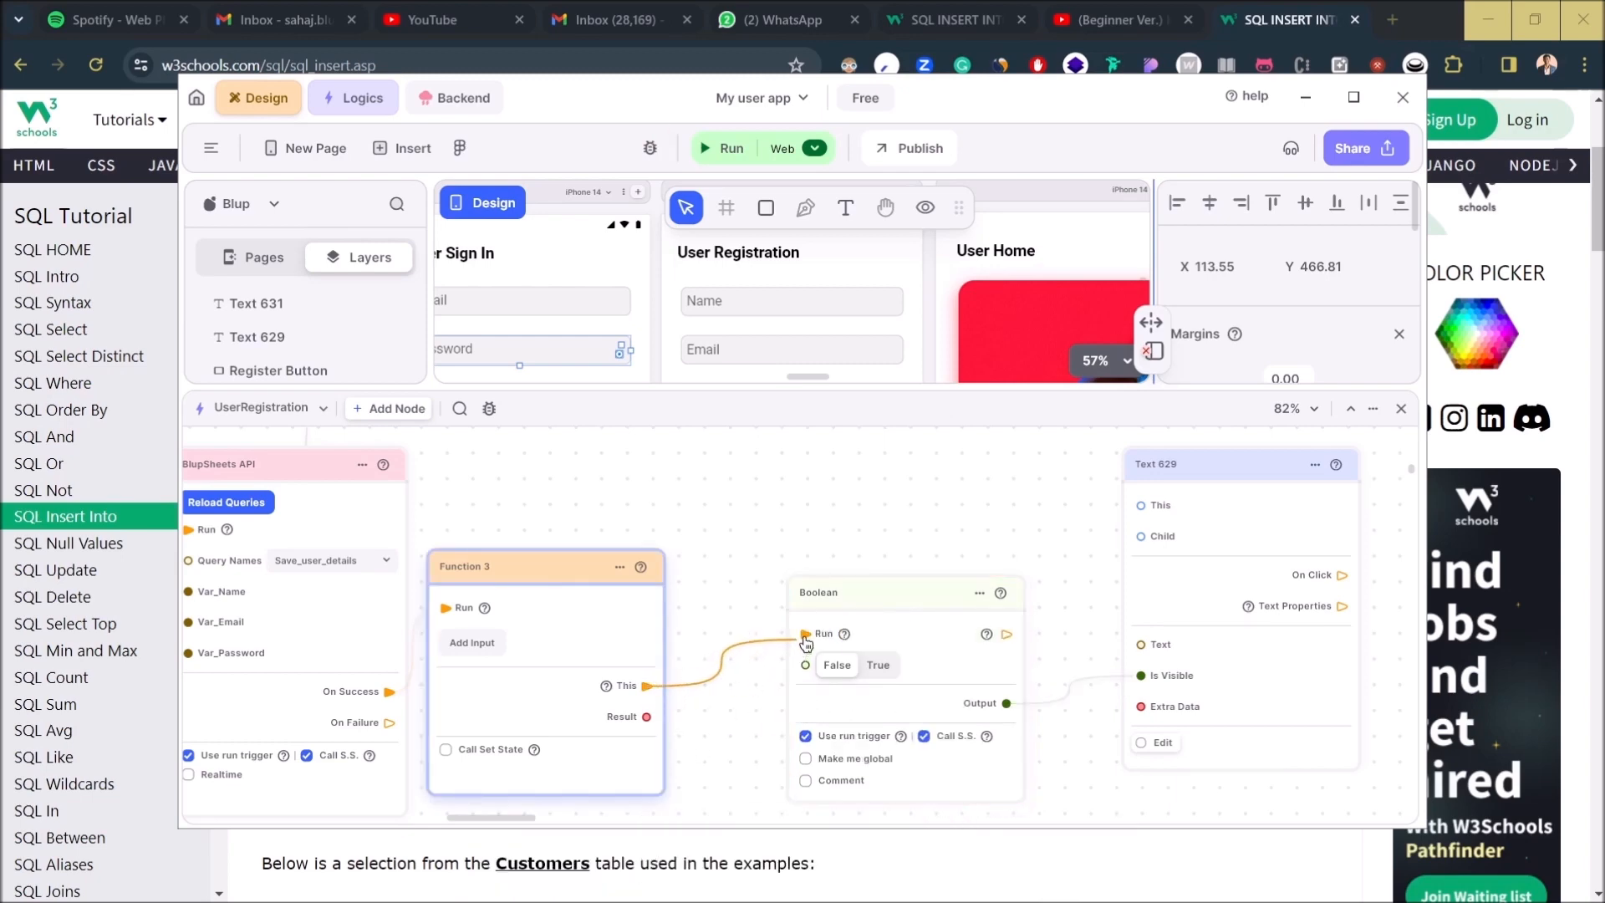
click(883, 635)
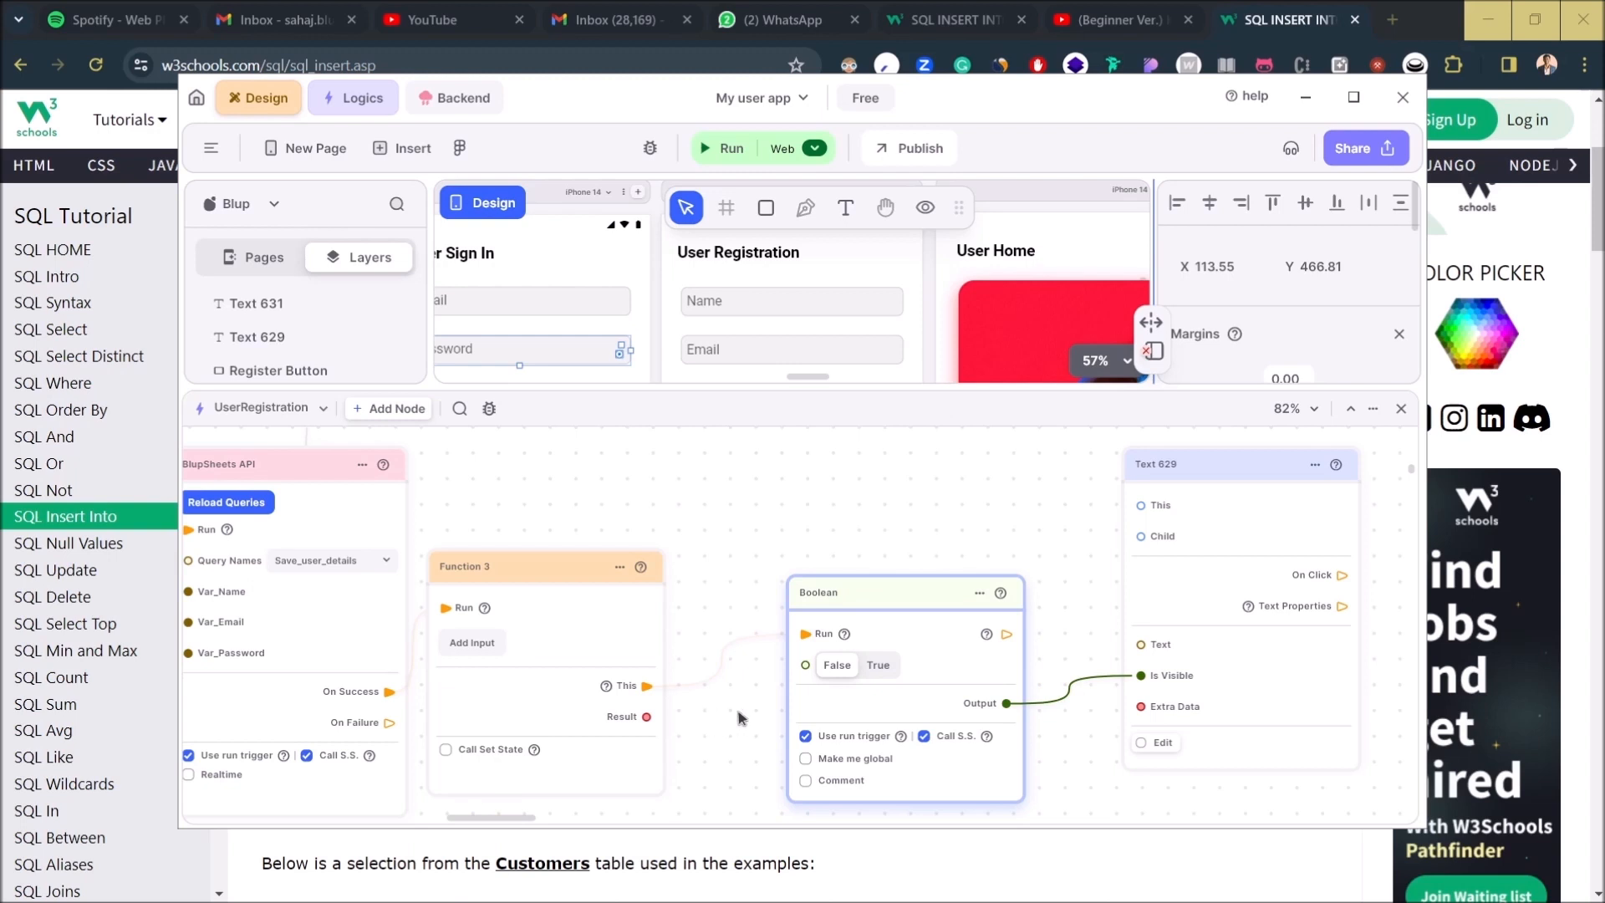
- Rearrange the logic graph, make the design area taller, and run the app in web preview
drag(1092, 540, 1139, 505)
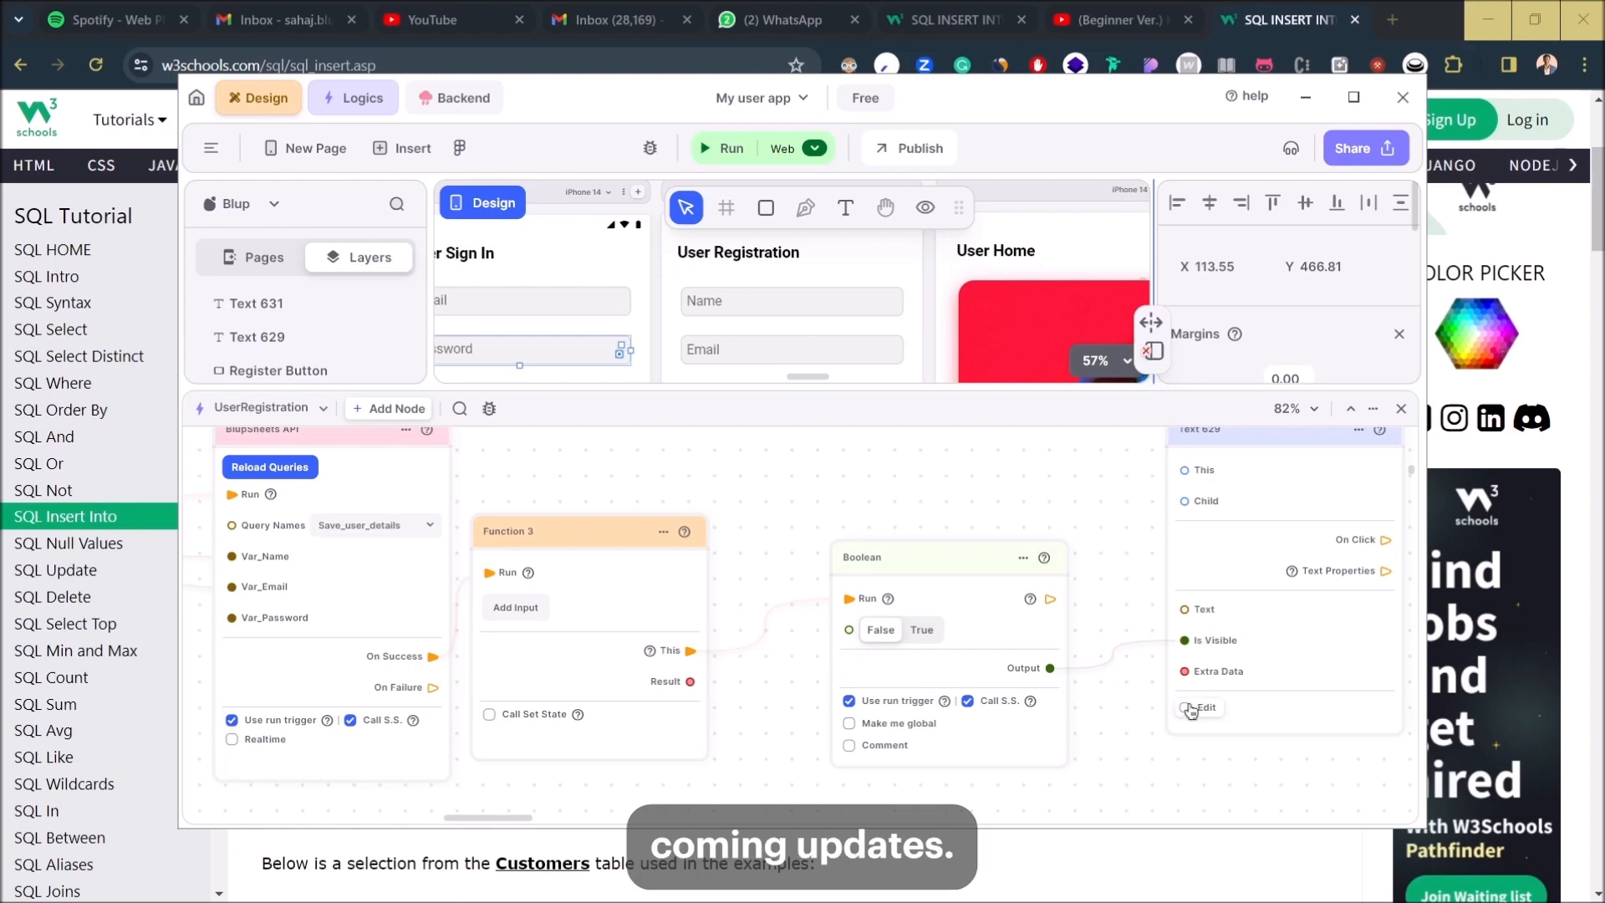
click(1267, 693)
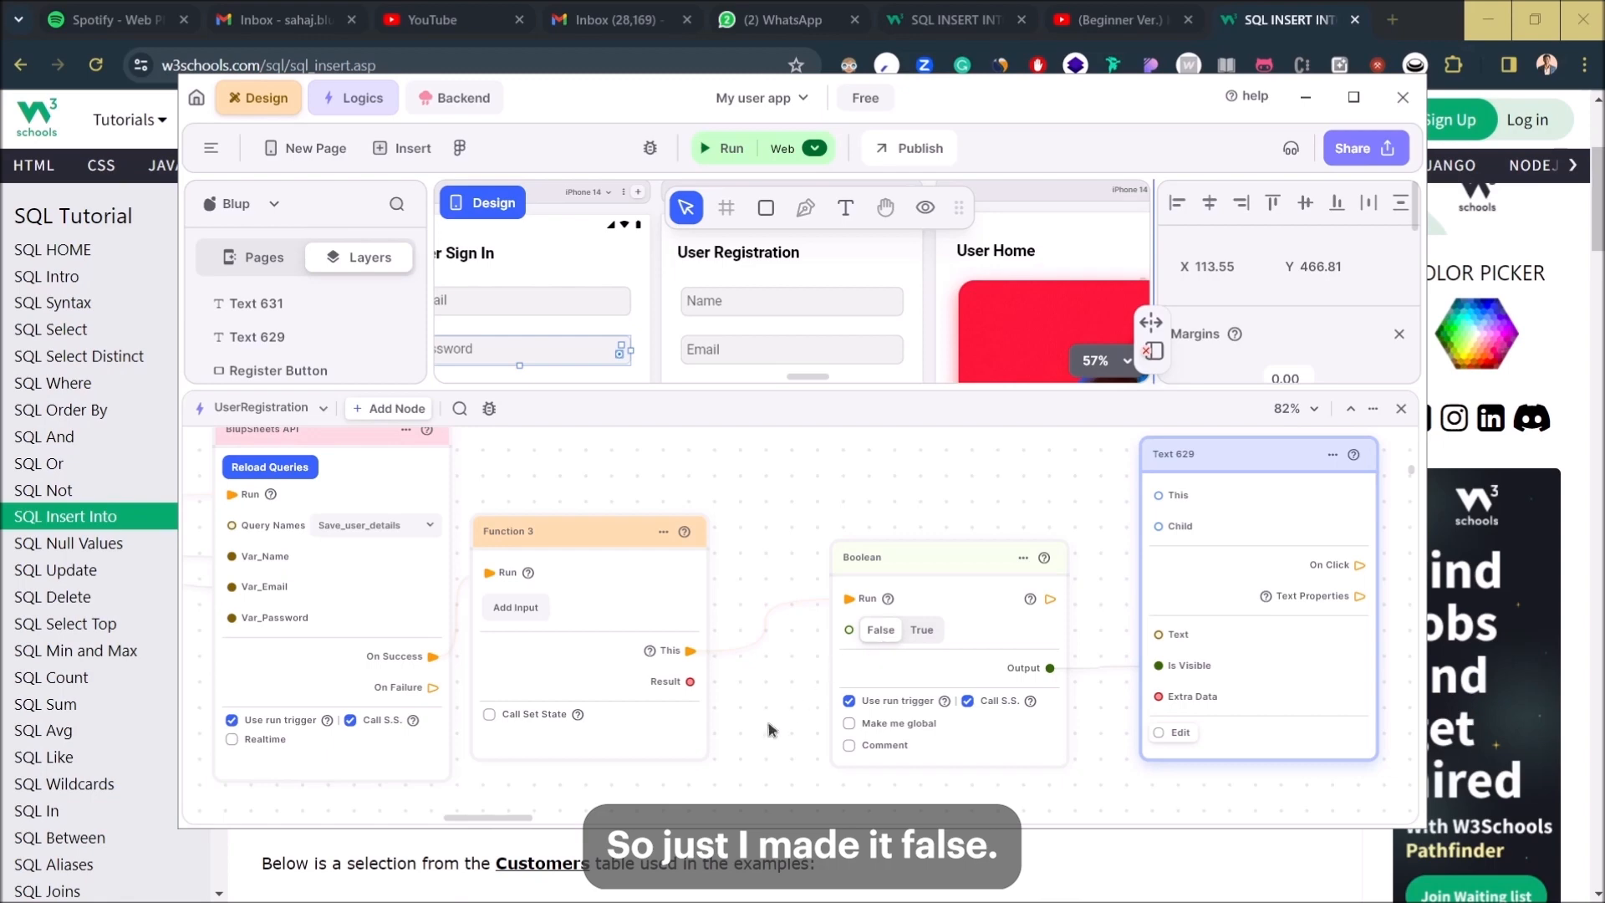
drag(775, 727, 824, 651)
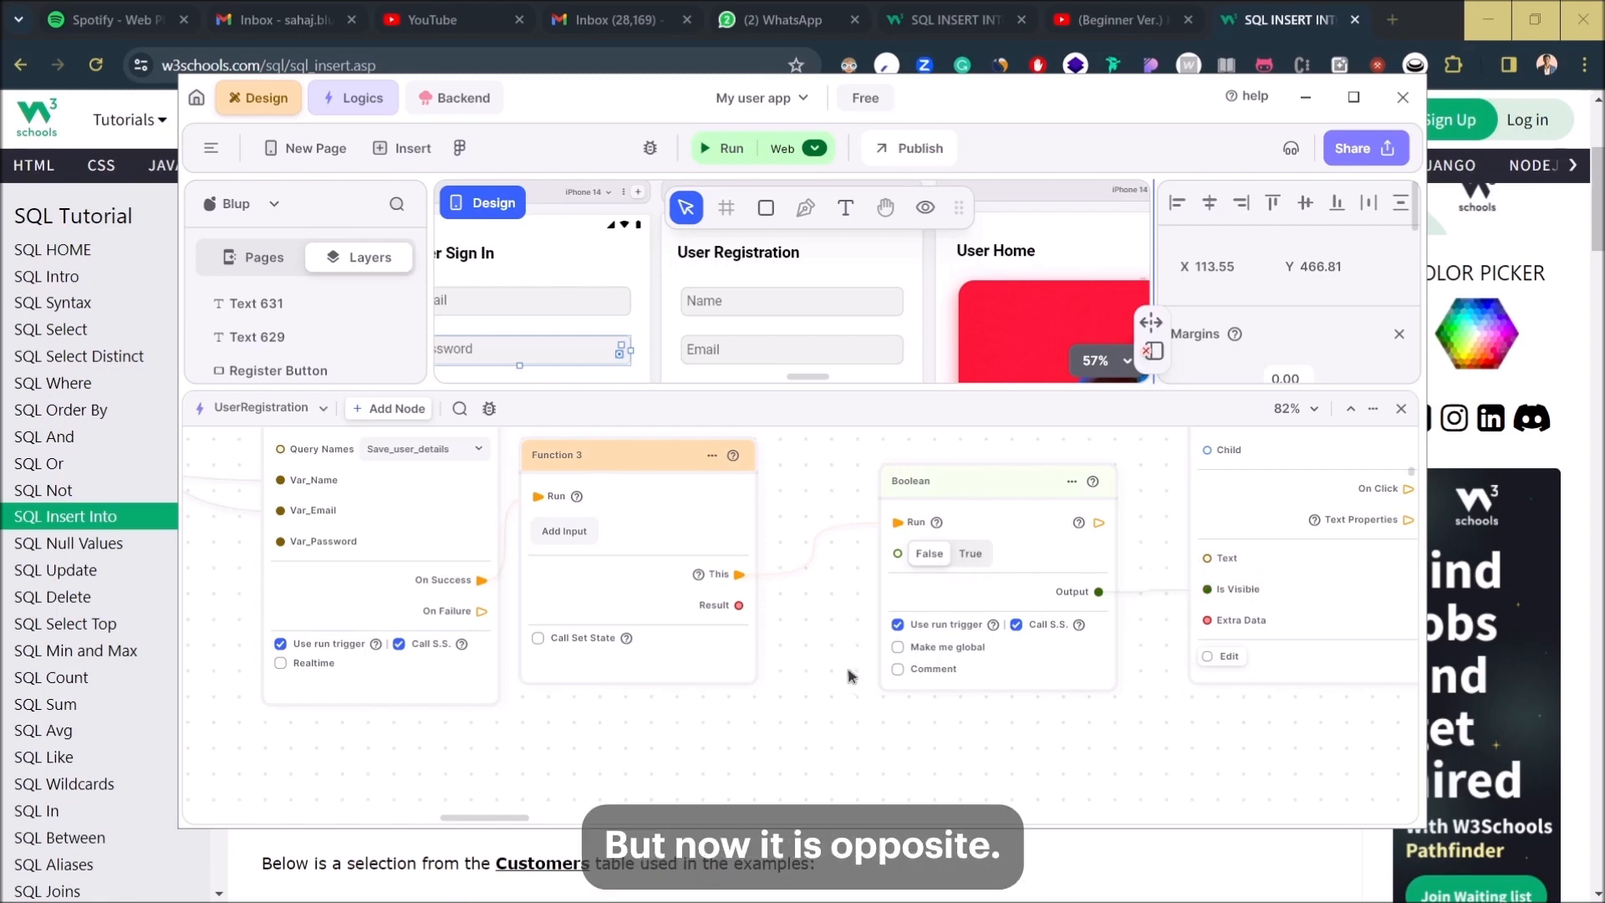
scroll(849, 675, down, 3)
scroll(810, 706, down, 5)
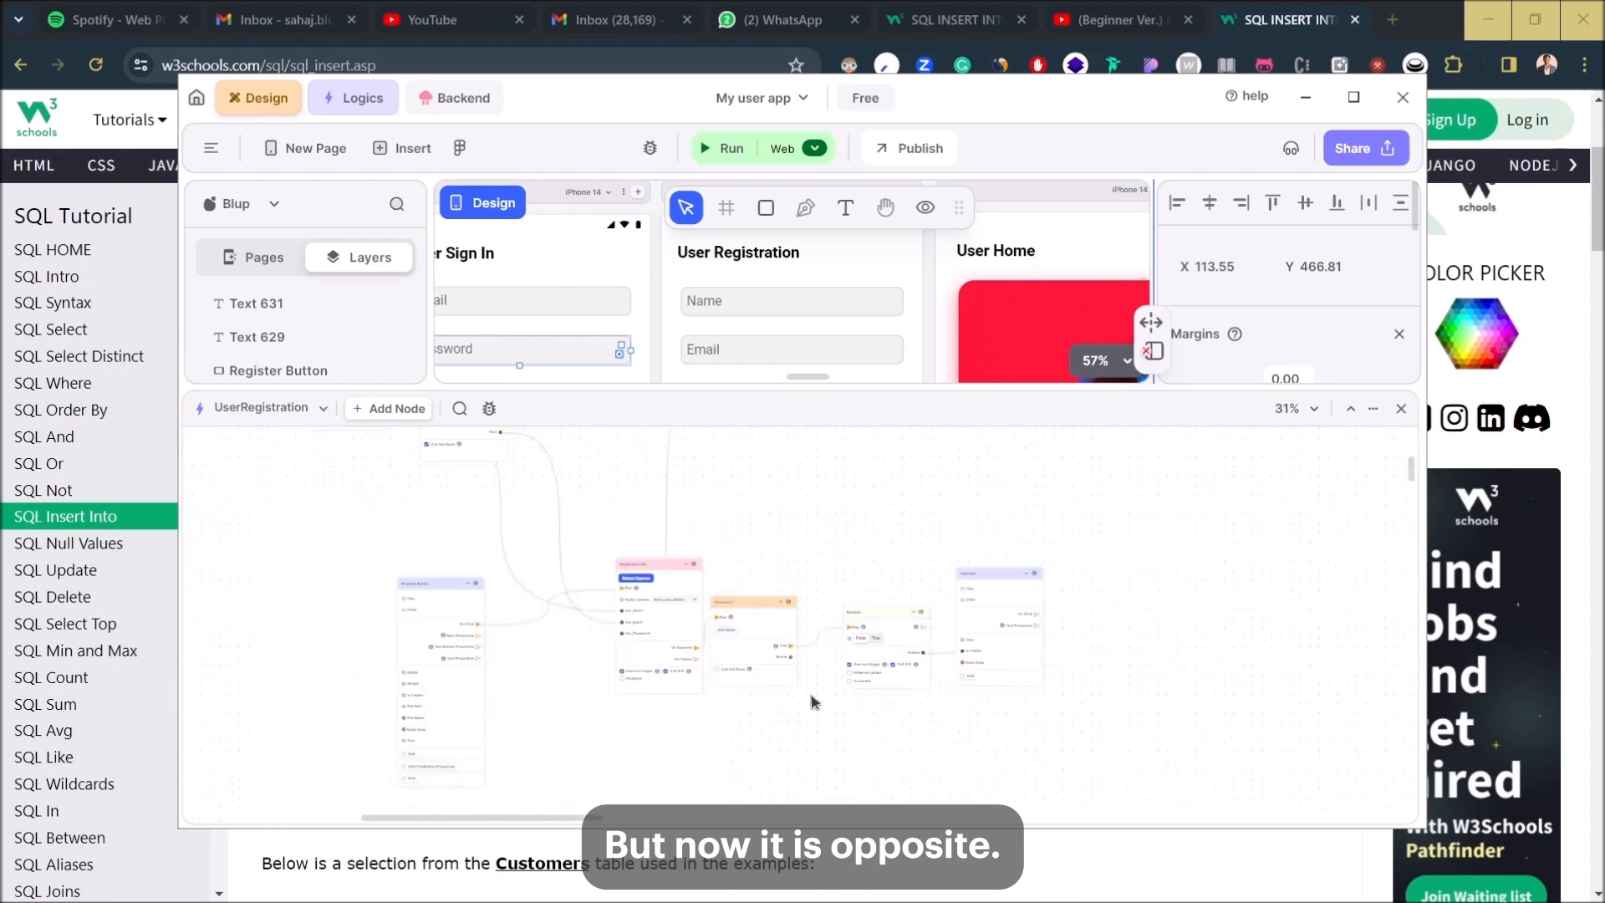
drag(1079, 644, 1080, 654)
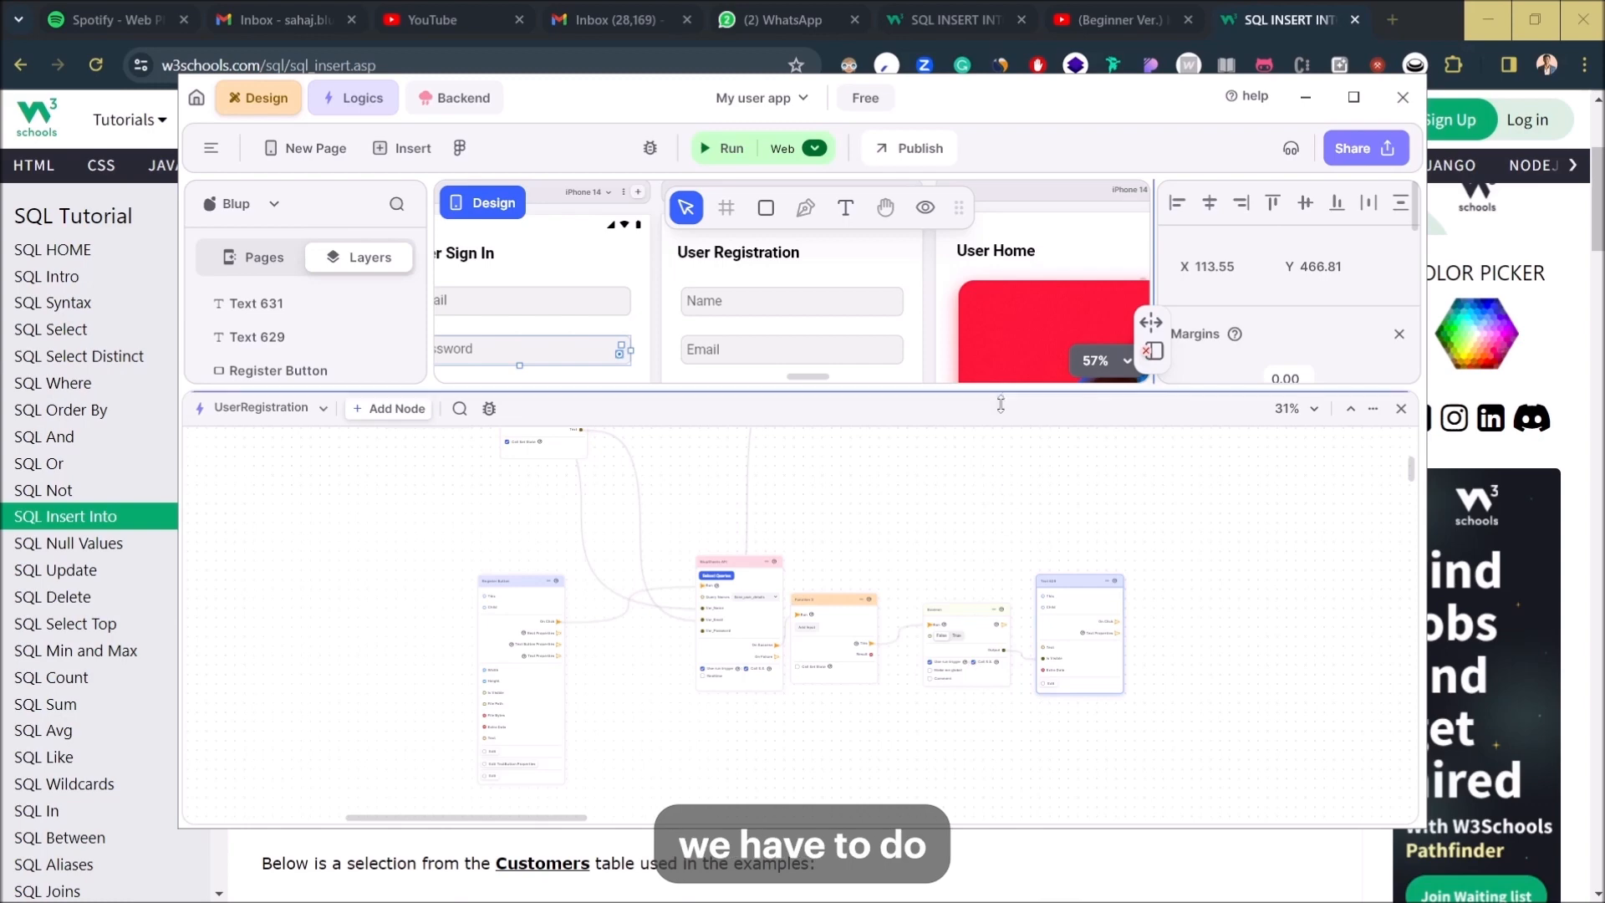
mouse_move(995, 416)
mouse_down()
mouse_move(1005, 628)
mouse_move(1021, 415)
mouse_up()
click(716, 147)
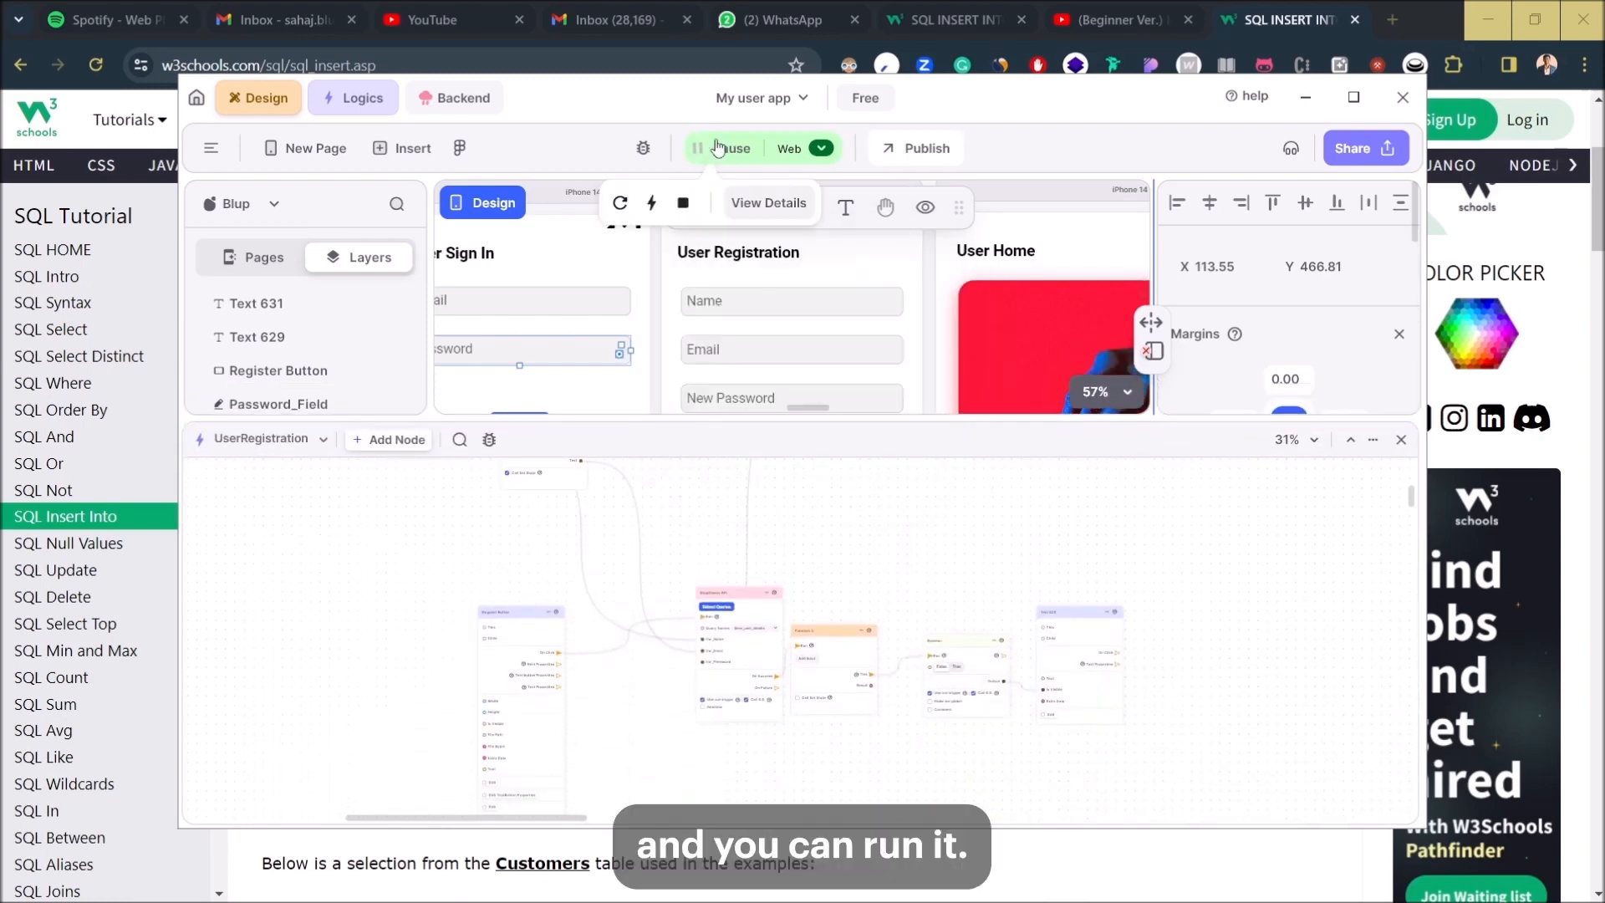
- In the web preview, go from sign-in to the User Registration page
click(1488, 19)
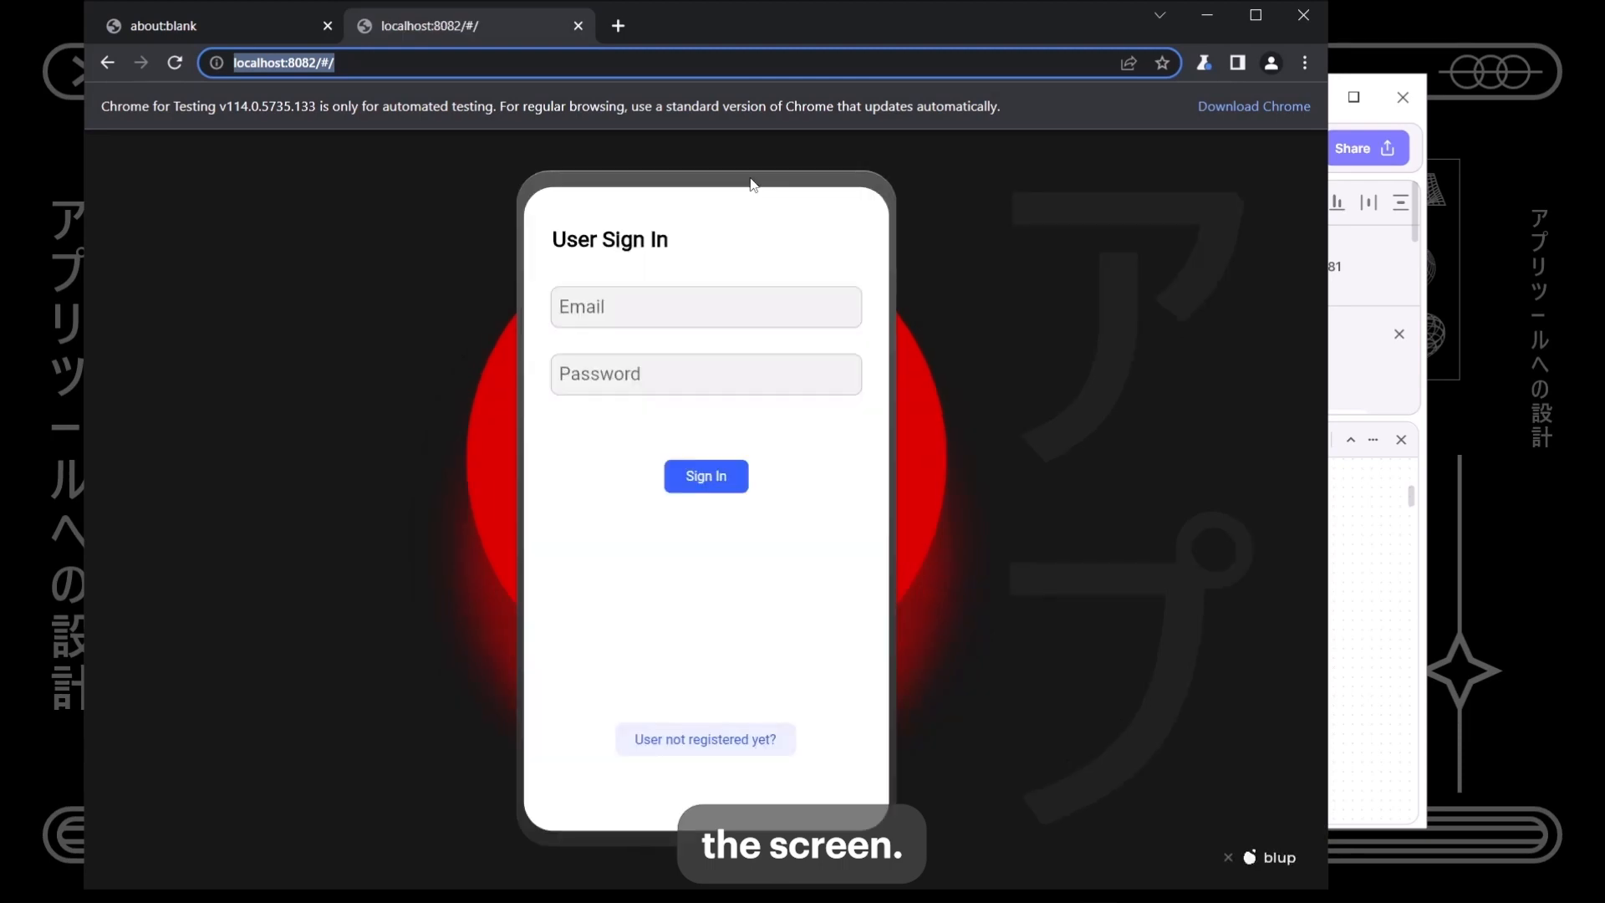
click(752, 316)
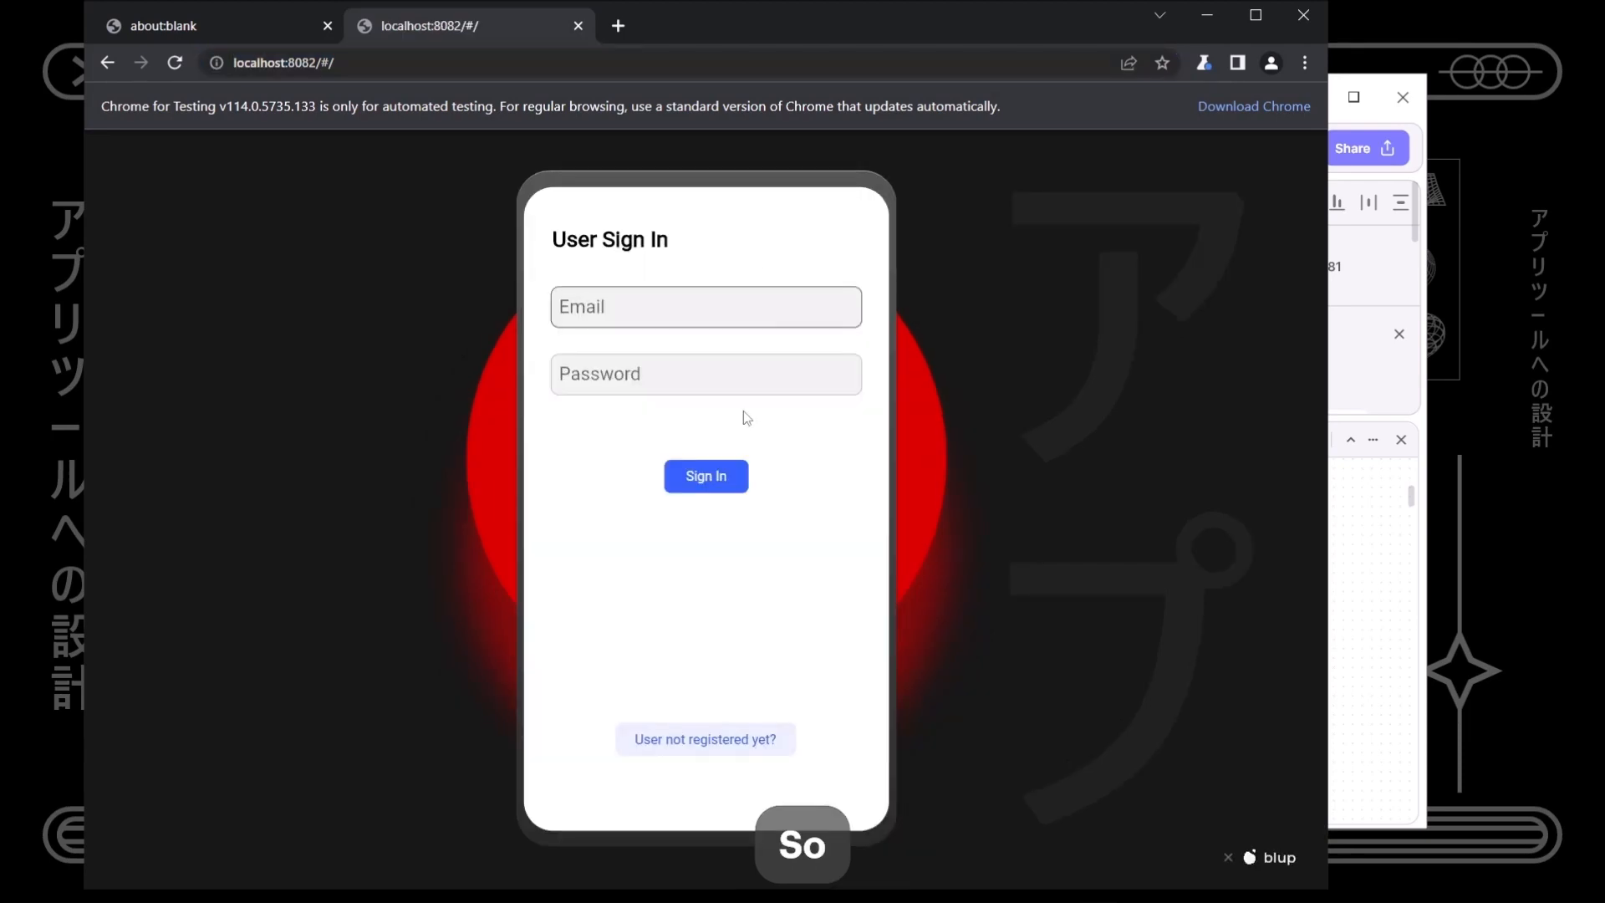
click(708, 751)
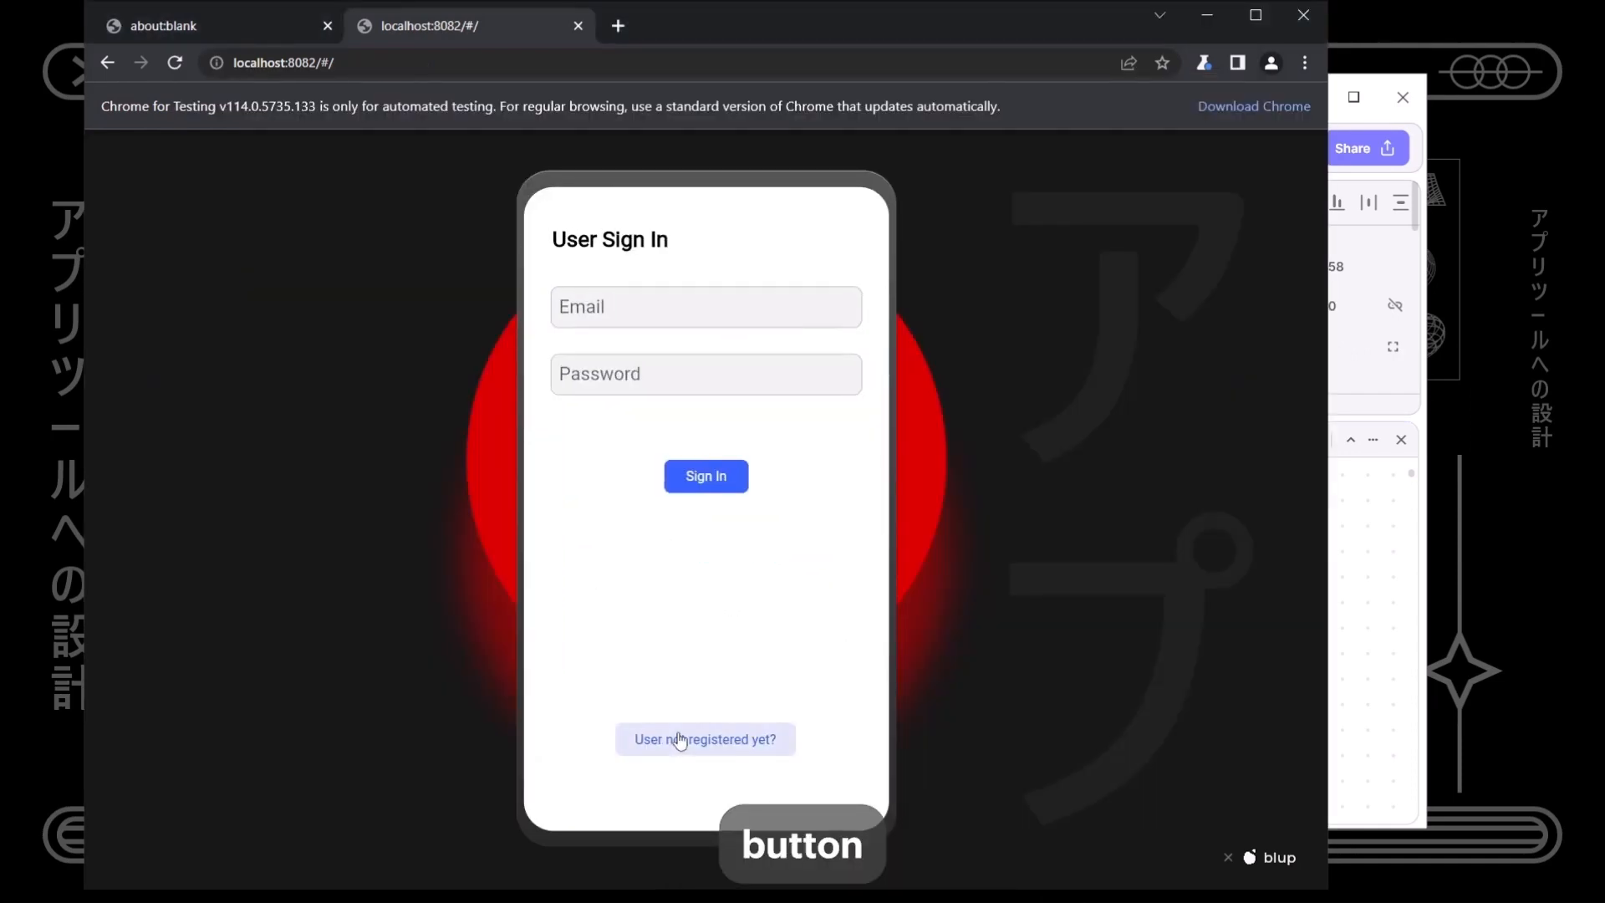
click(674, 739)
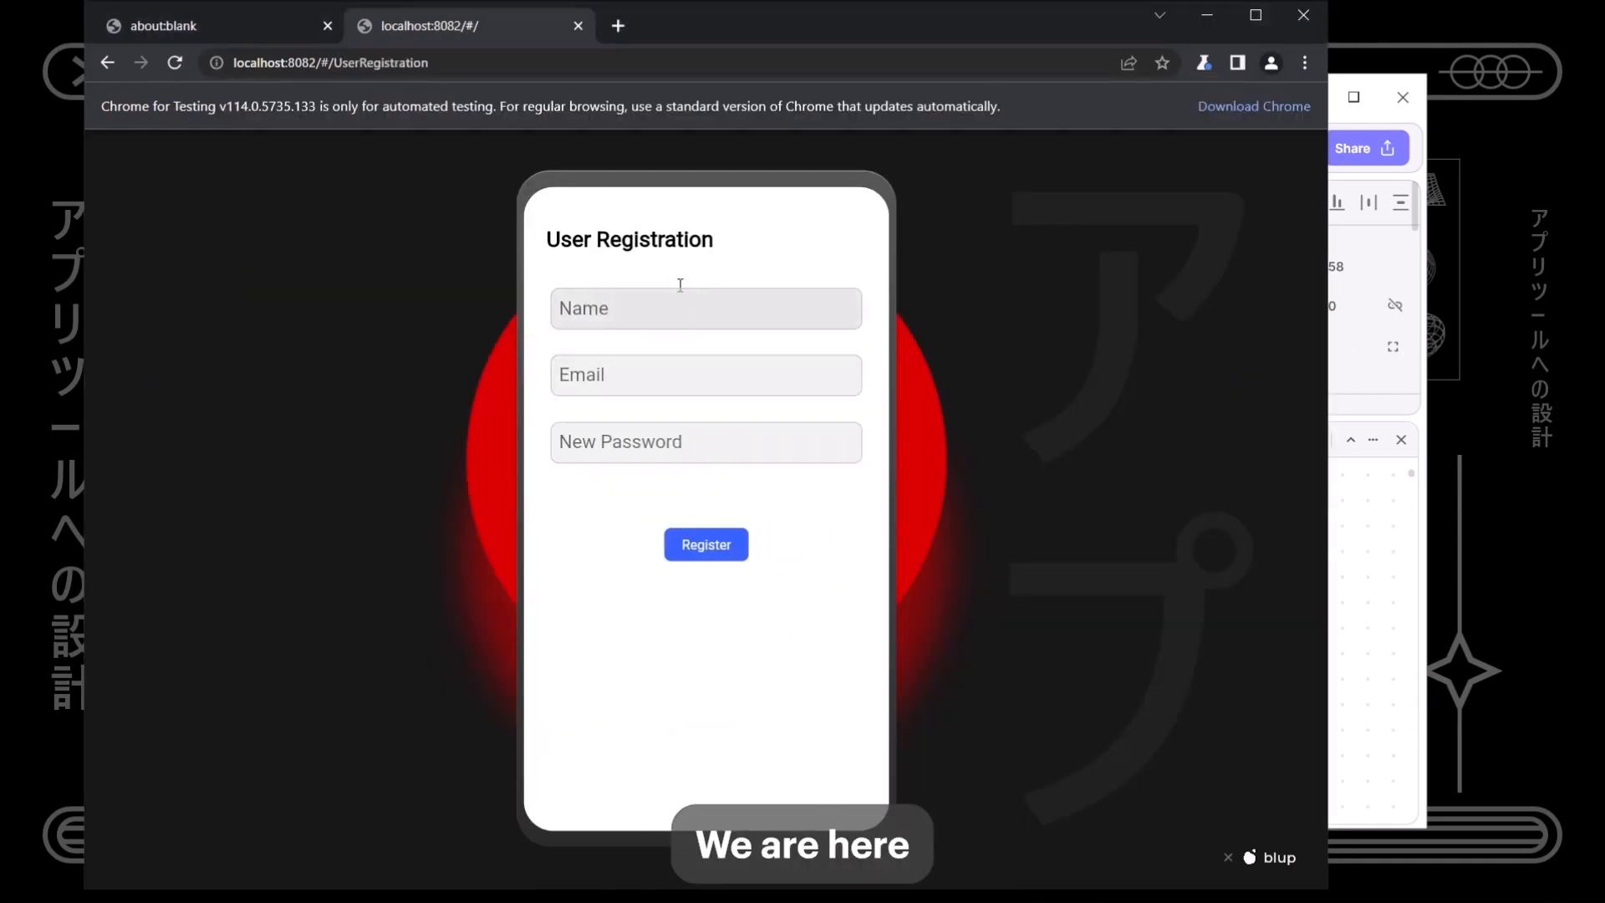
- Fill the registration form with a test name, email address and password
click(674, 311)
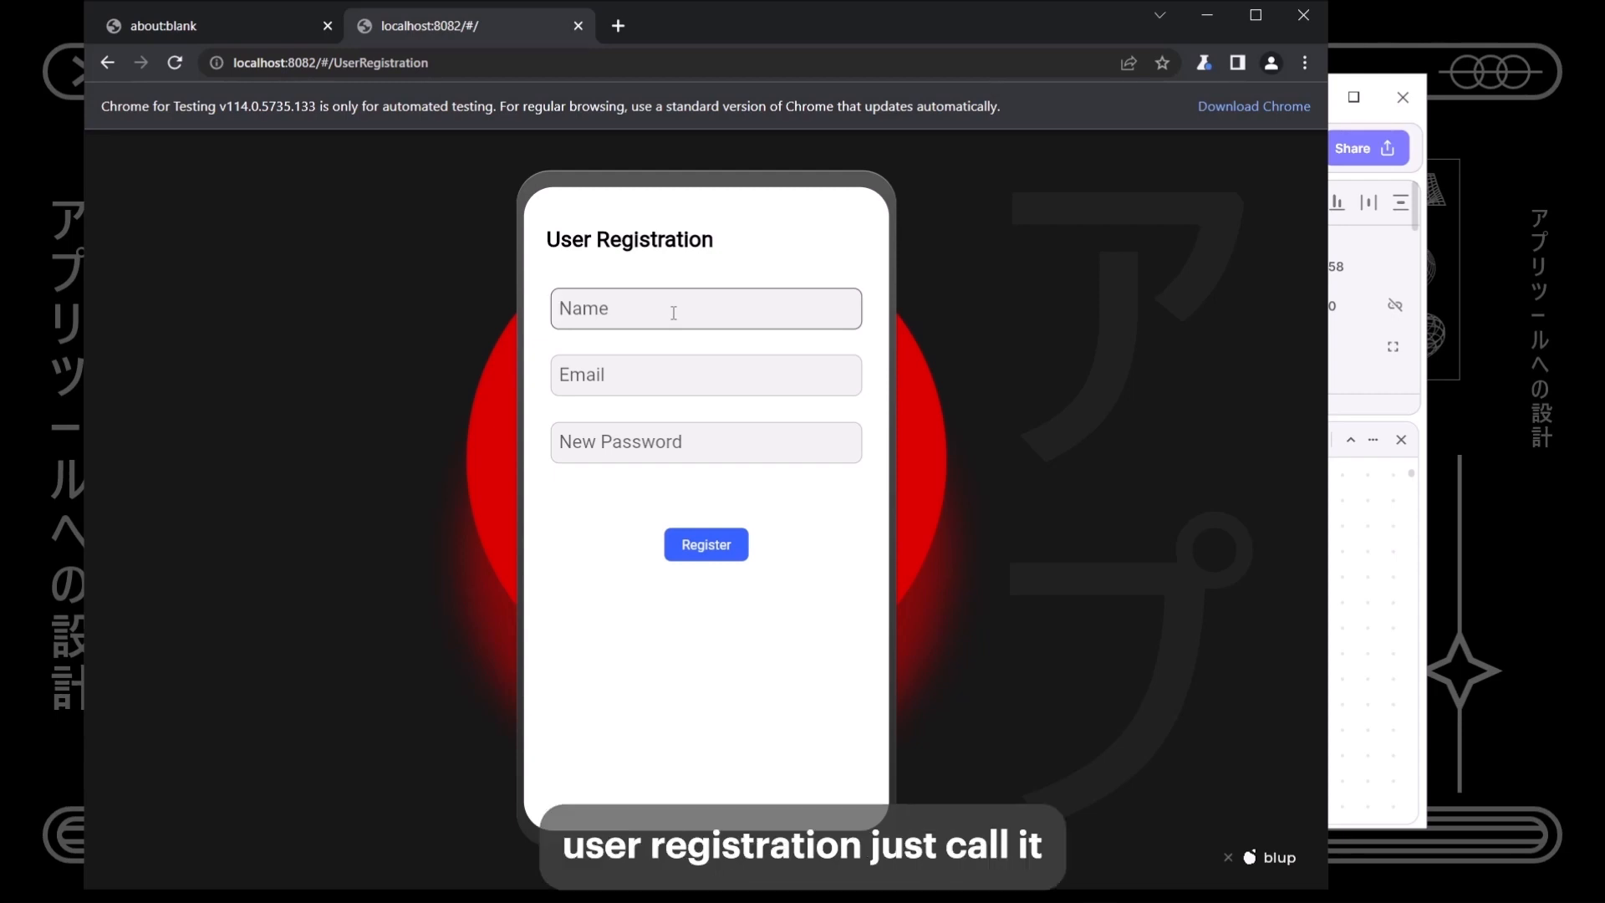
text(Wa)
key(Tab)
text(Wam)
key(BackSpace)
key(BackSpace)
key(BackSpace)
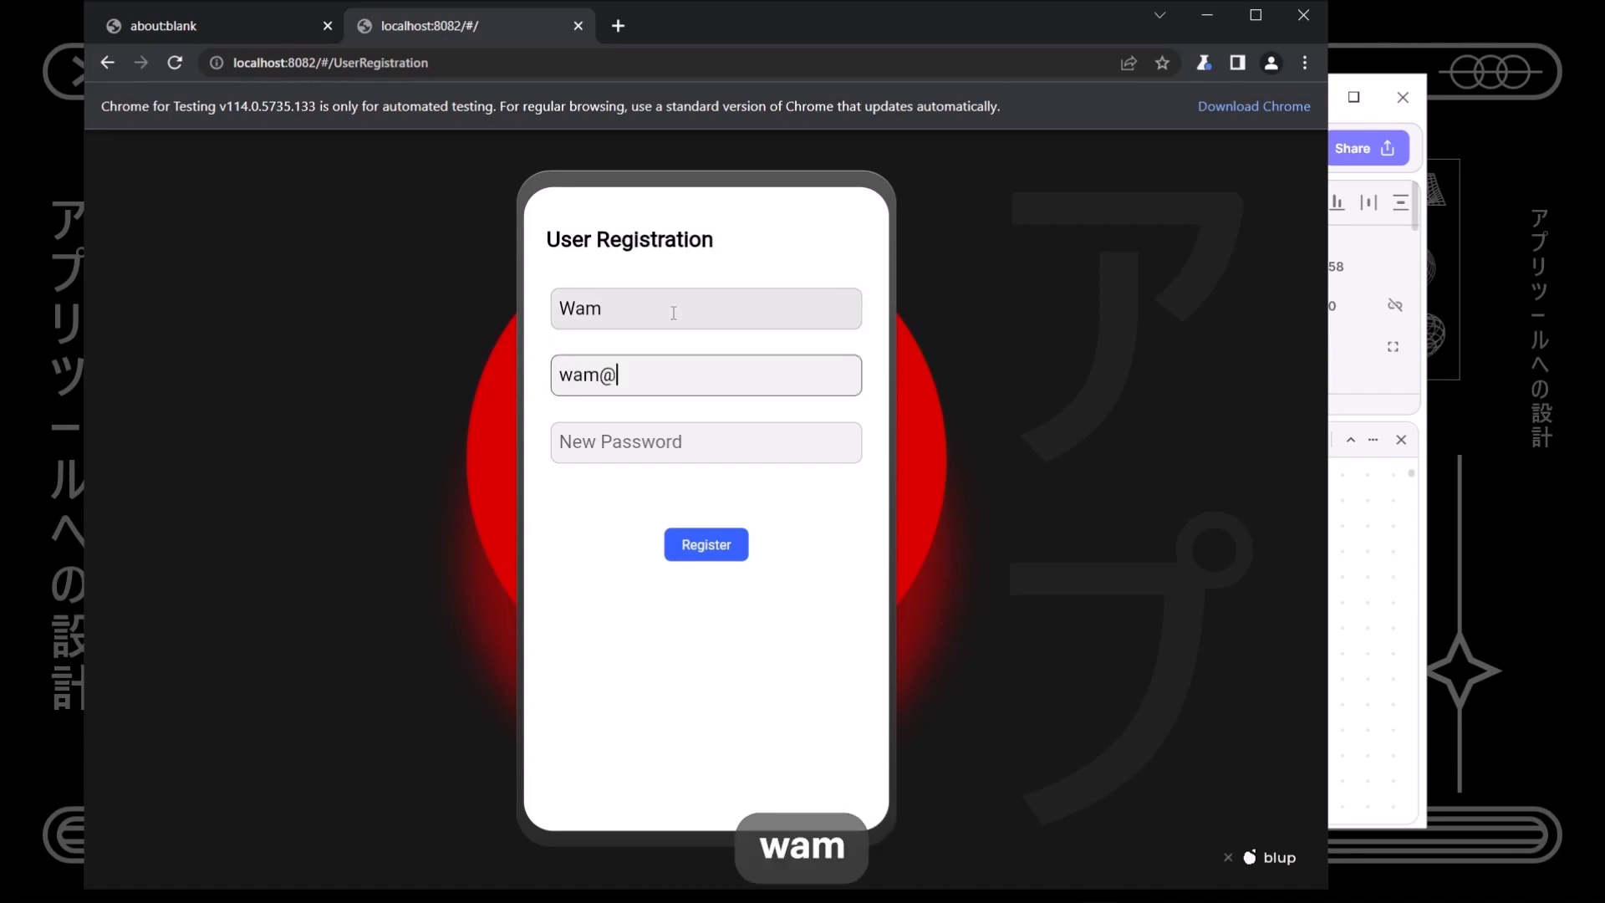
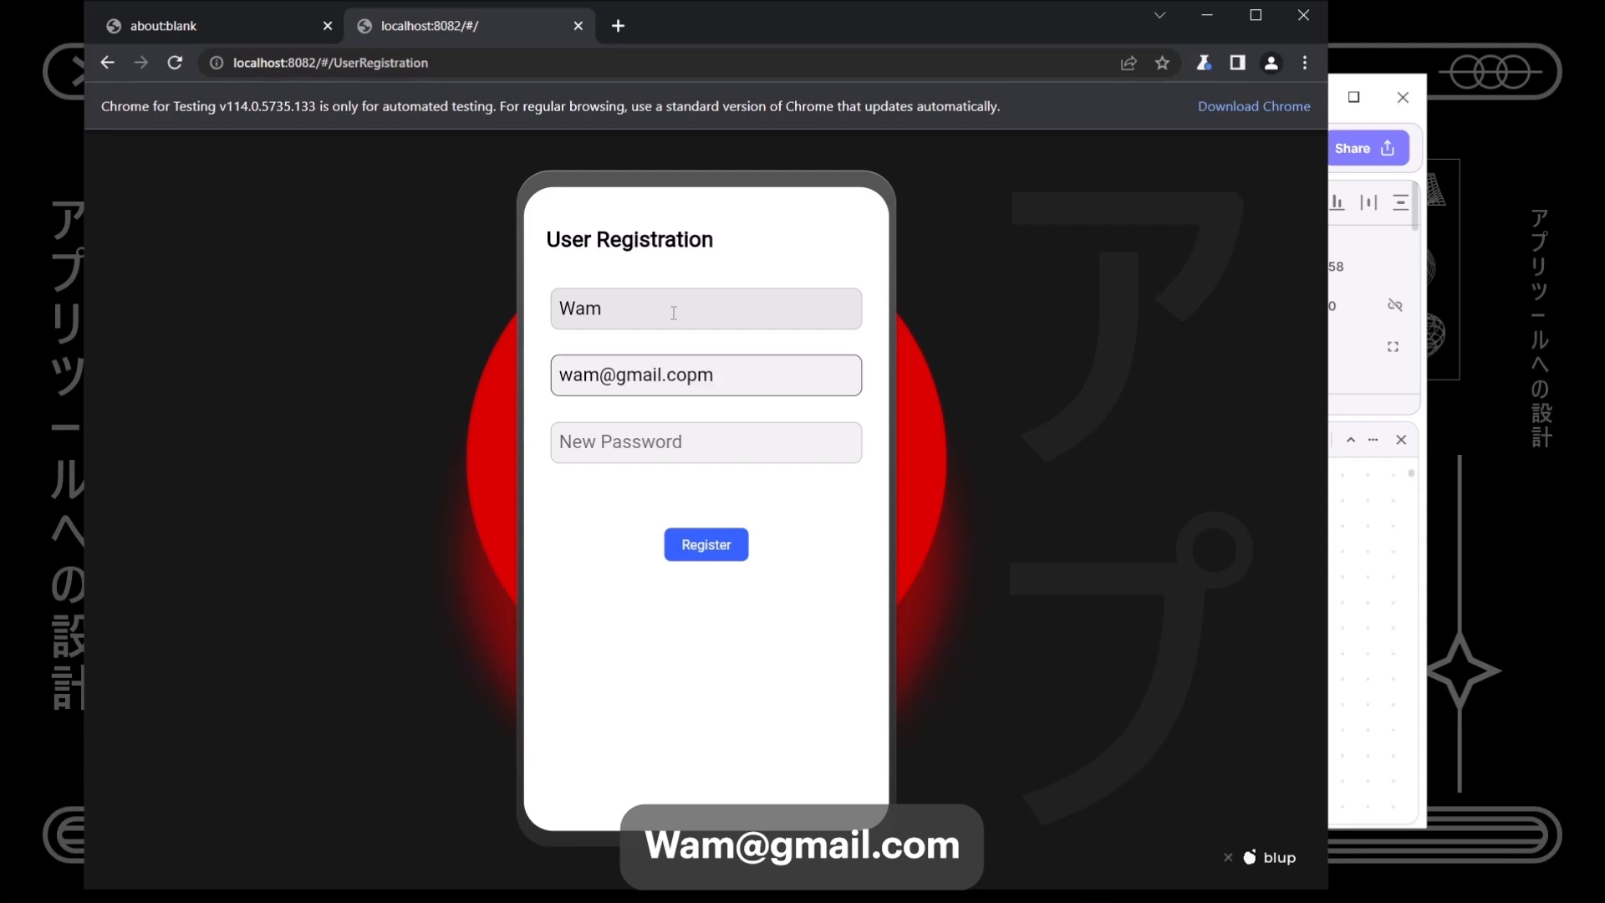
key(Tab)
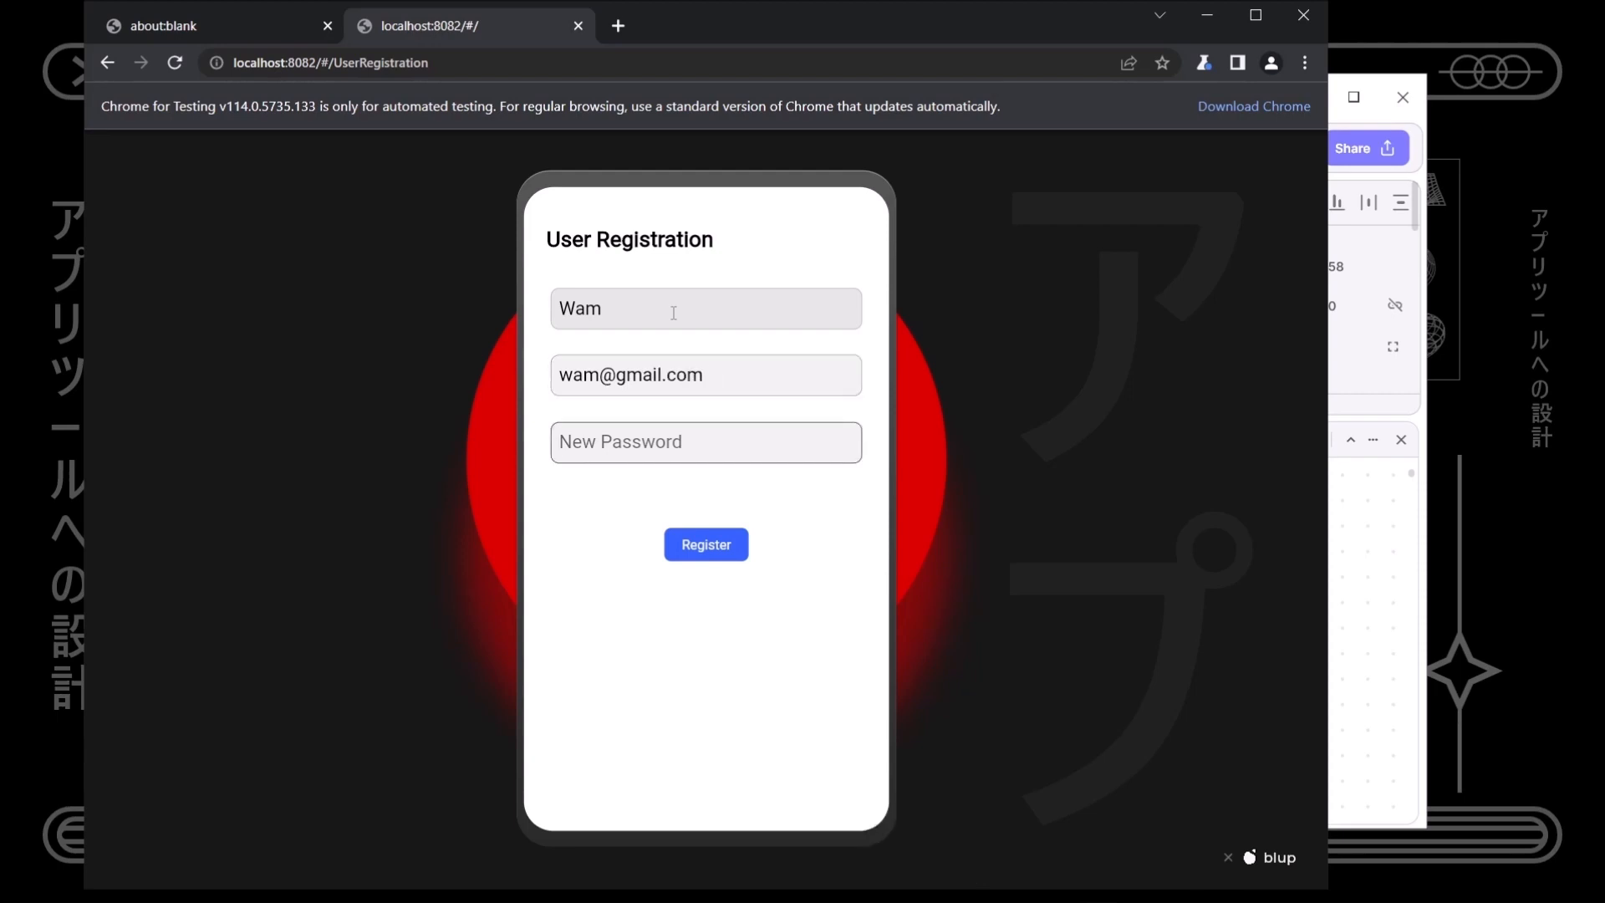
text(wam)
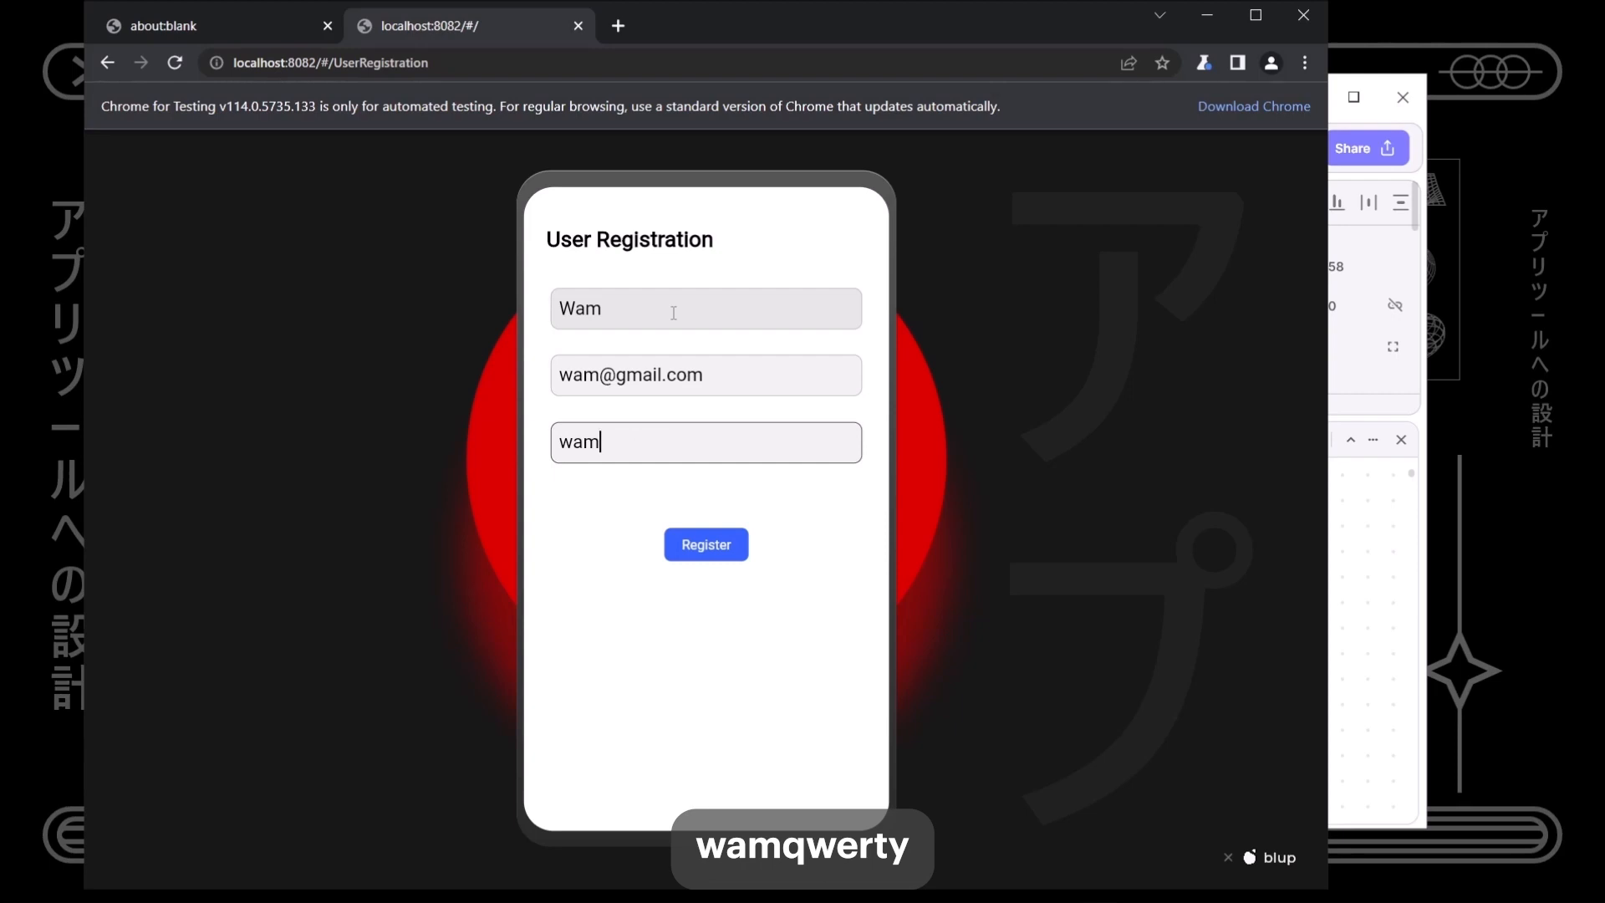
text(qwerty)
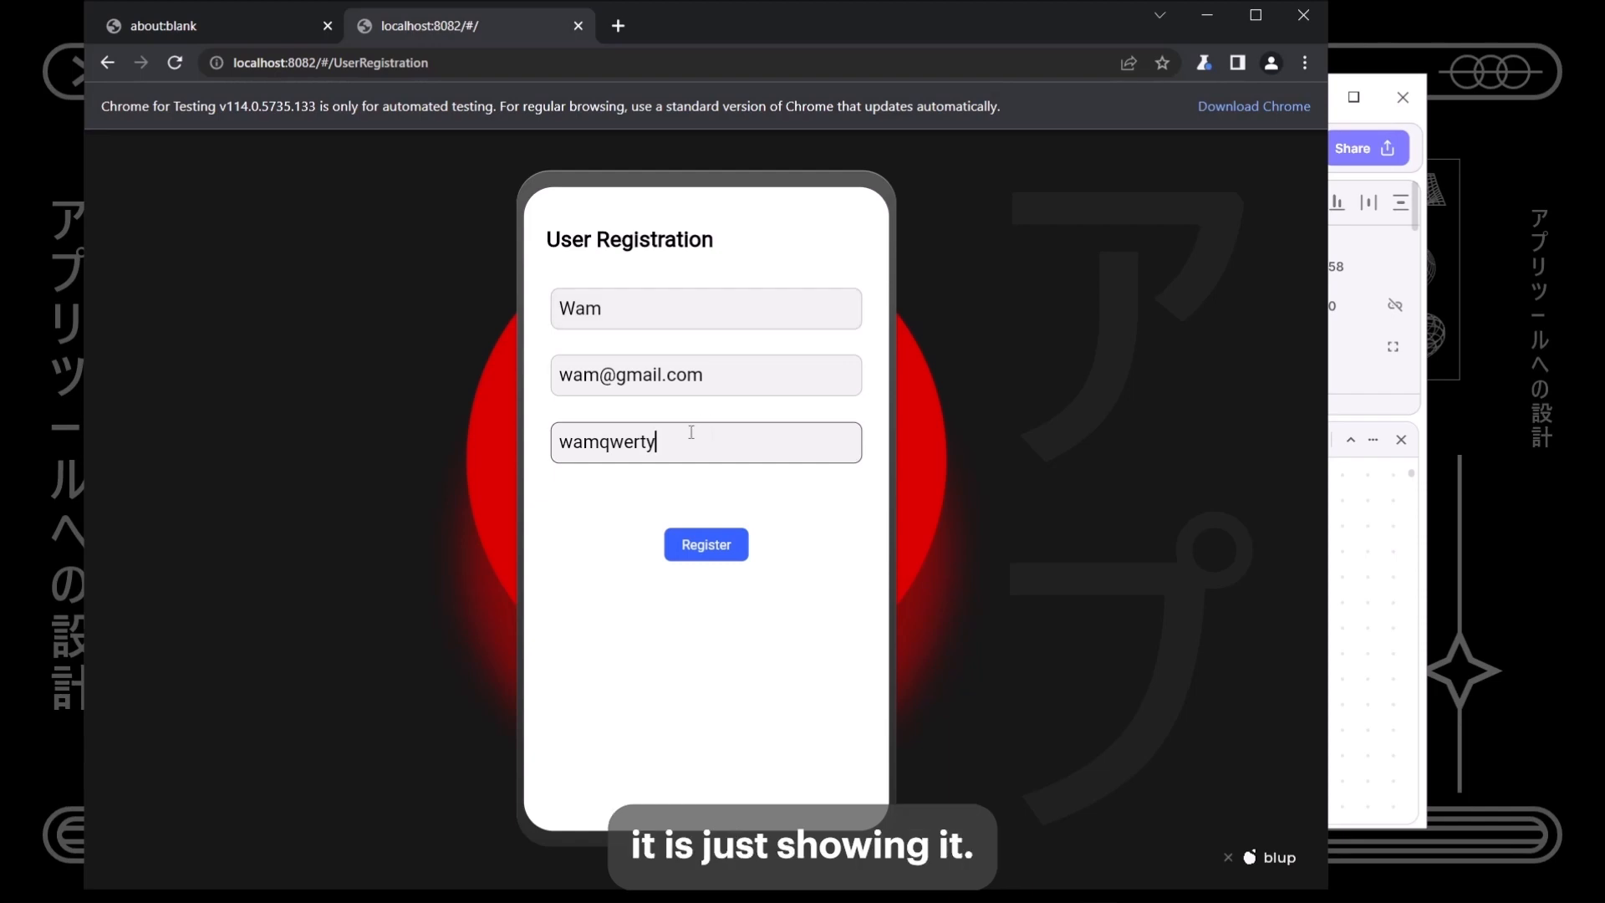
- Select the password, which shows as plain text, then return to the Blup editor
drag(656, 442, 542, 456)
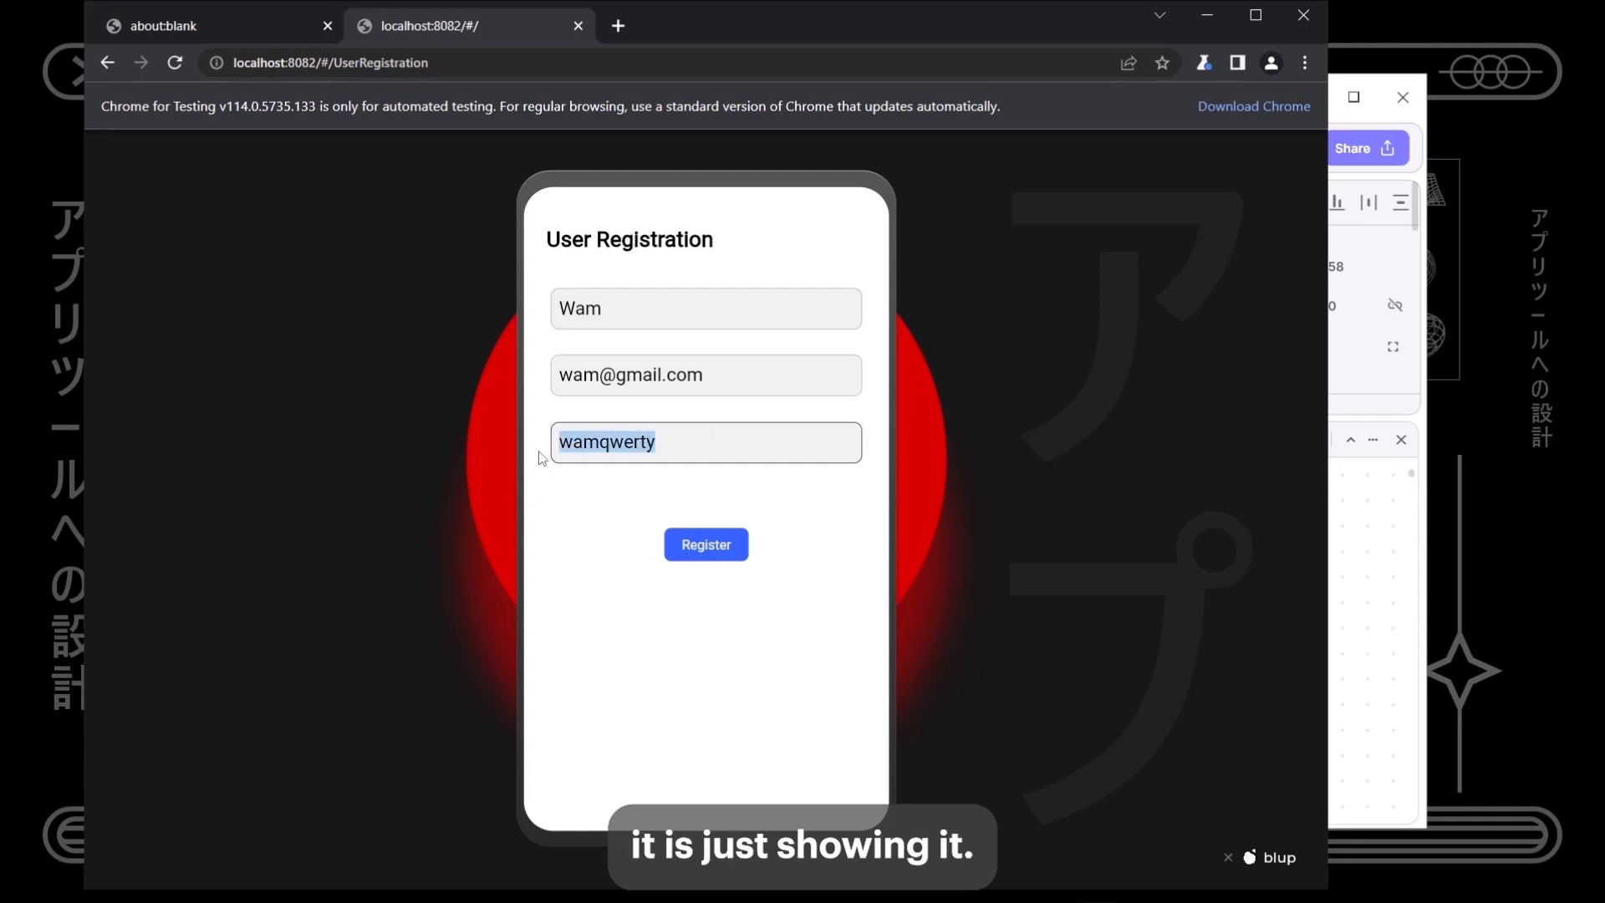
click(590, 546)
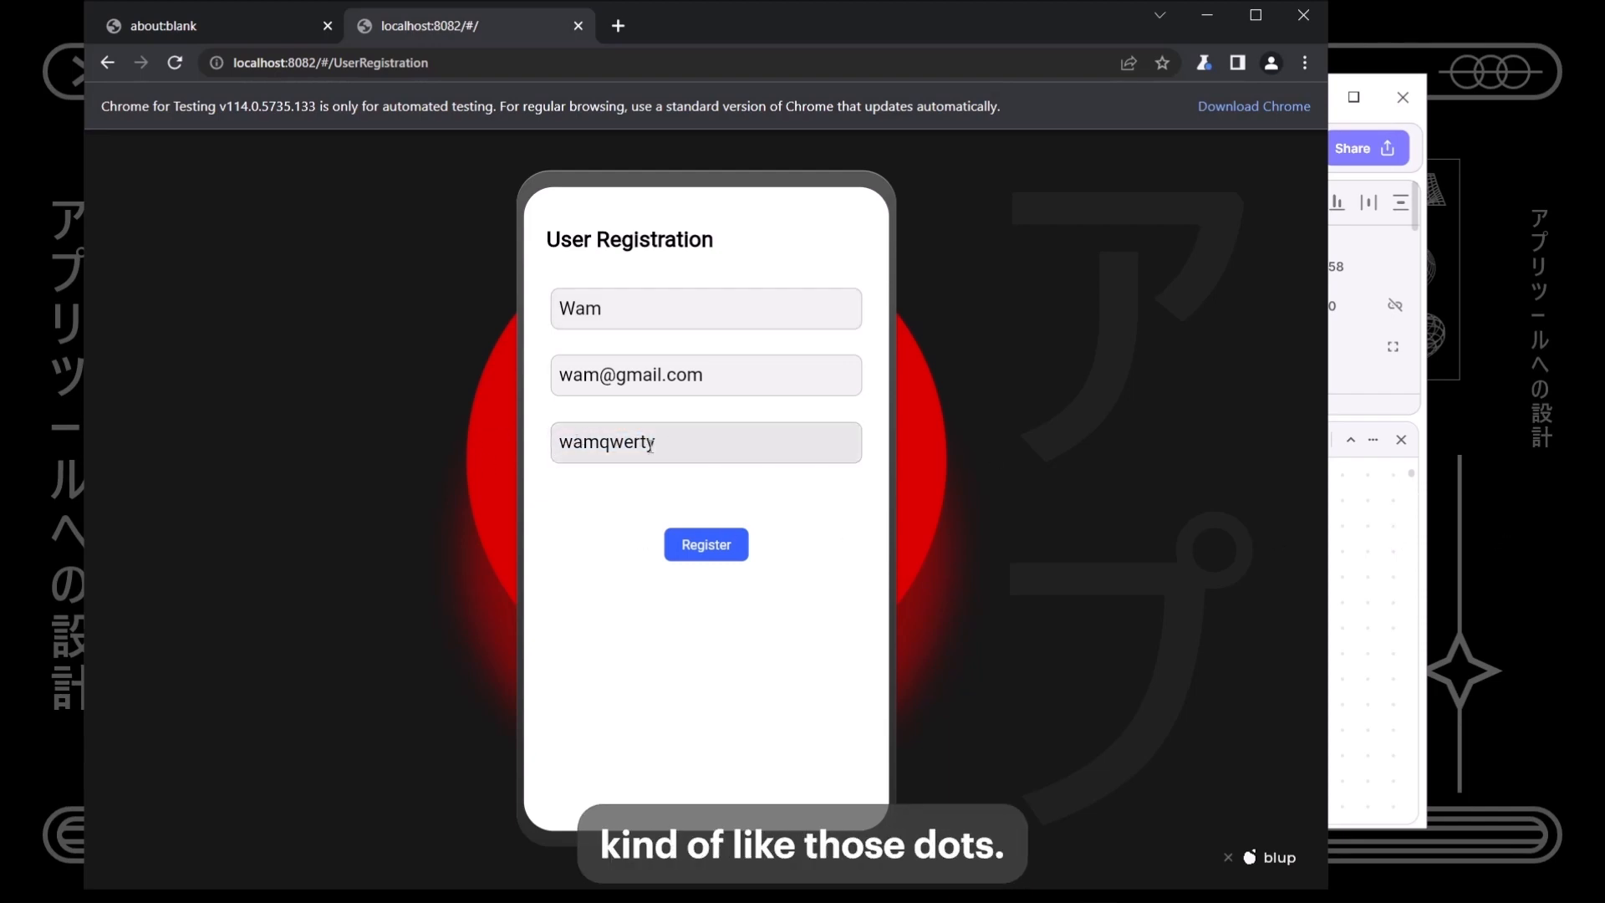
click(1389, 541)
scroll(645, 349, down, 3)
scroll(644, 349, up, 2)
- Turn on the 'Password Field' option for the New Password field and relaunch the preview
click(656, 239)
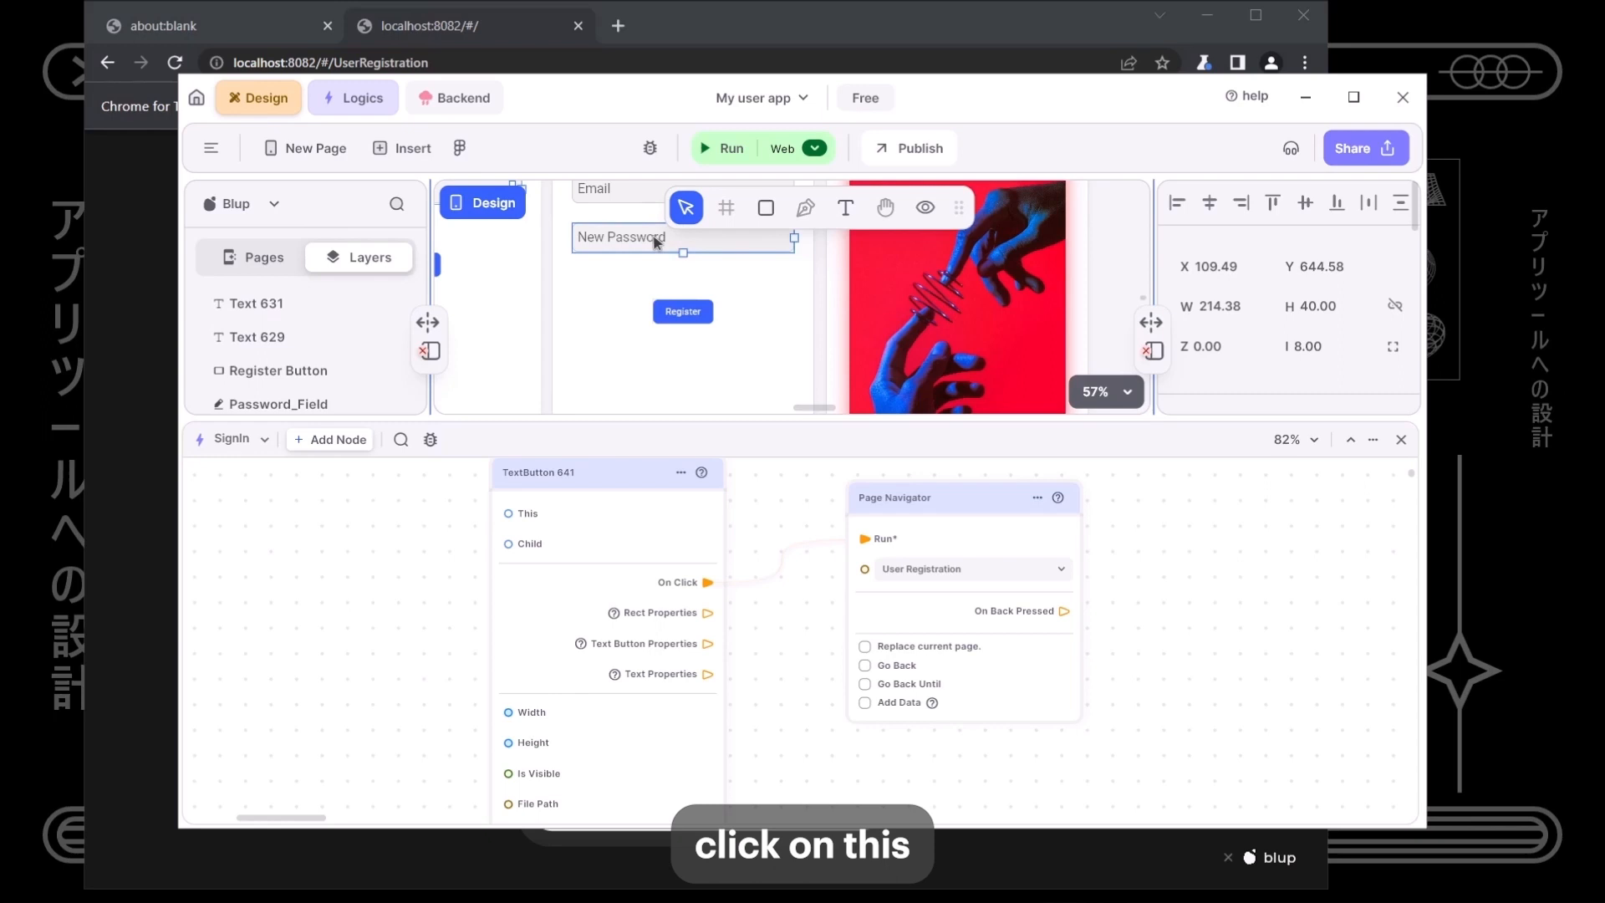
scroll(1236, 346, down, 5)
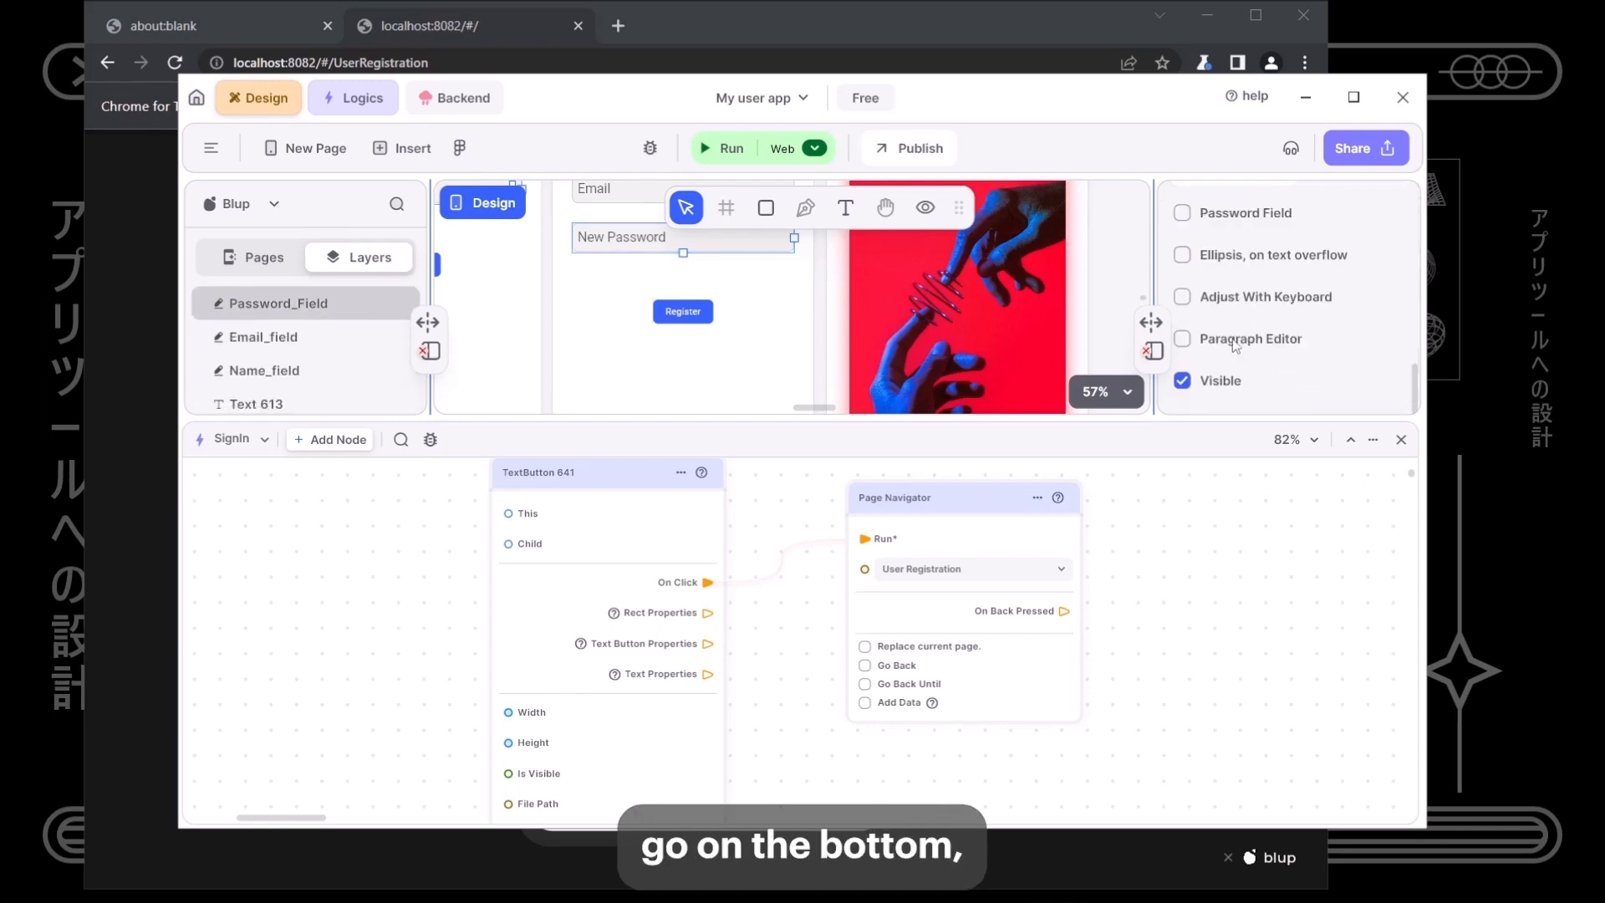
click(1210, 212)
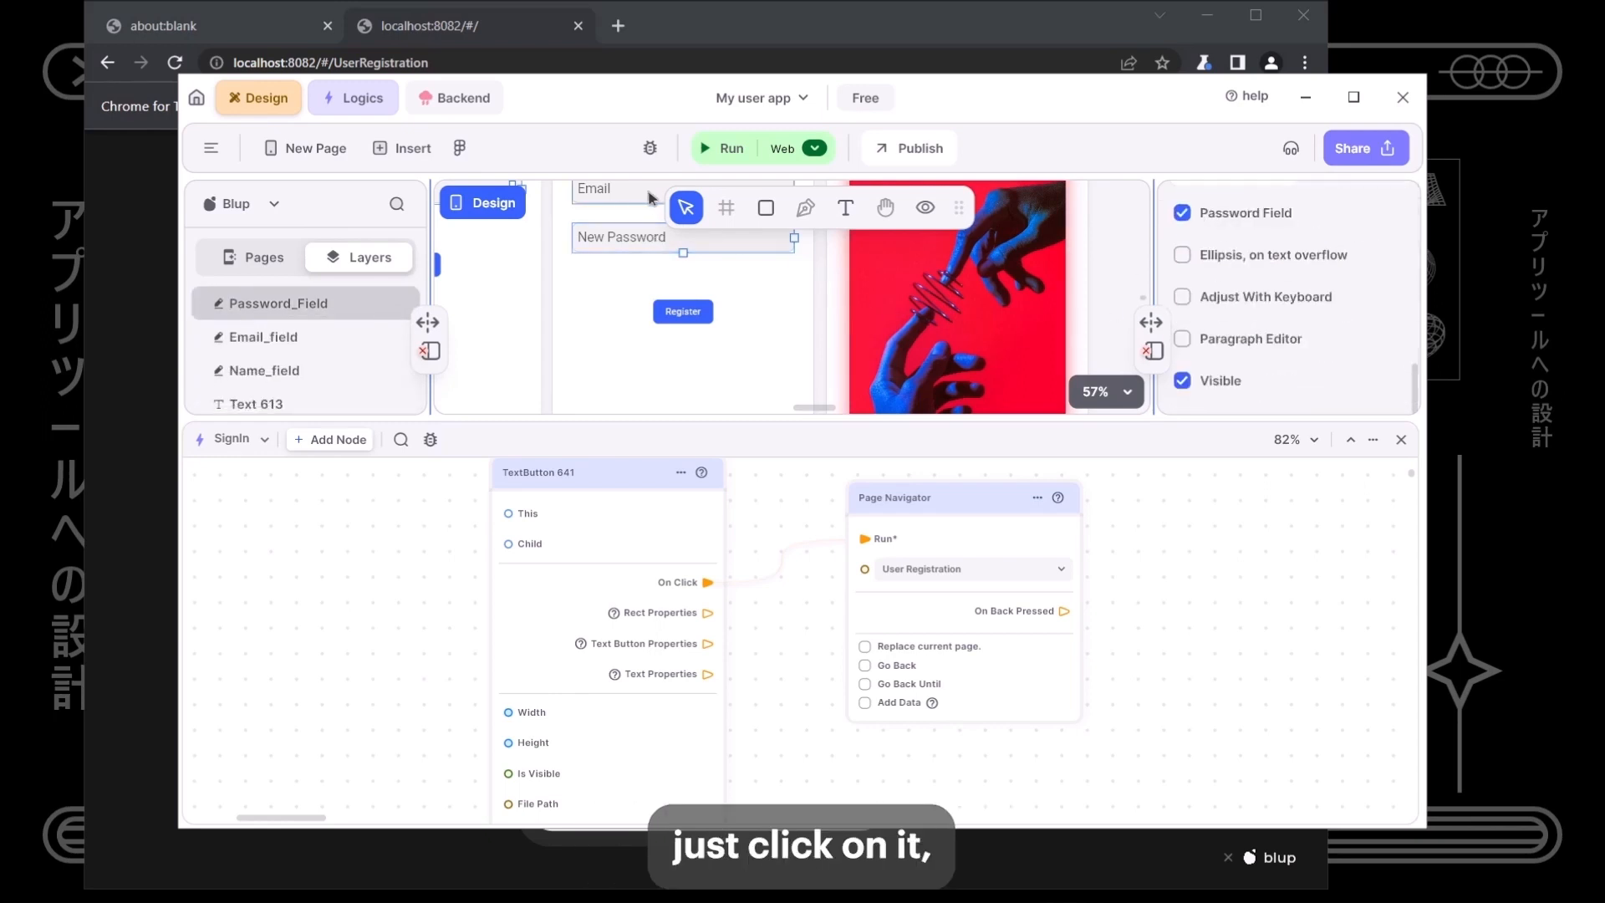
click(699, 157)
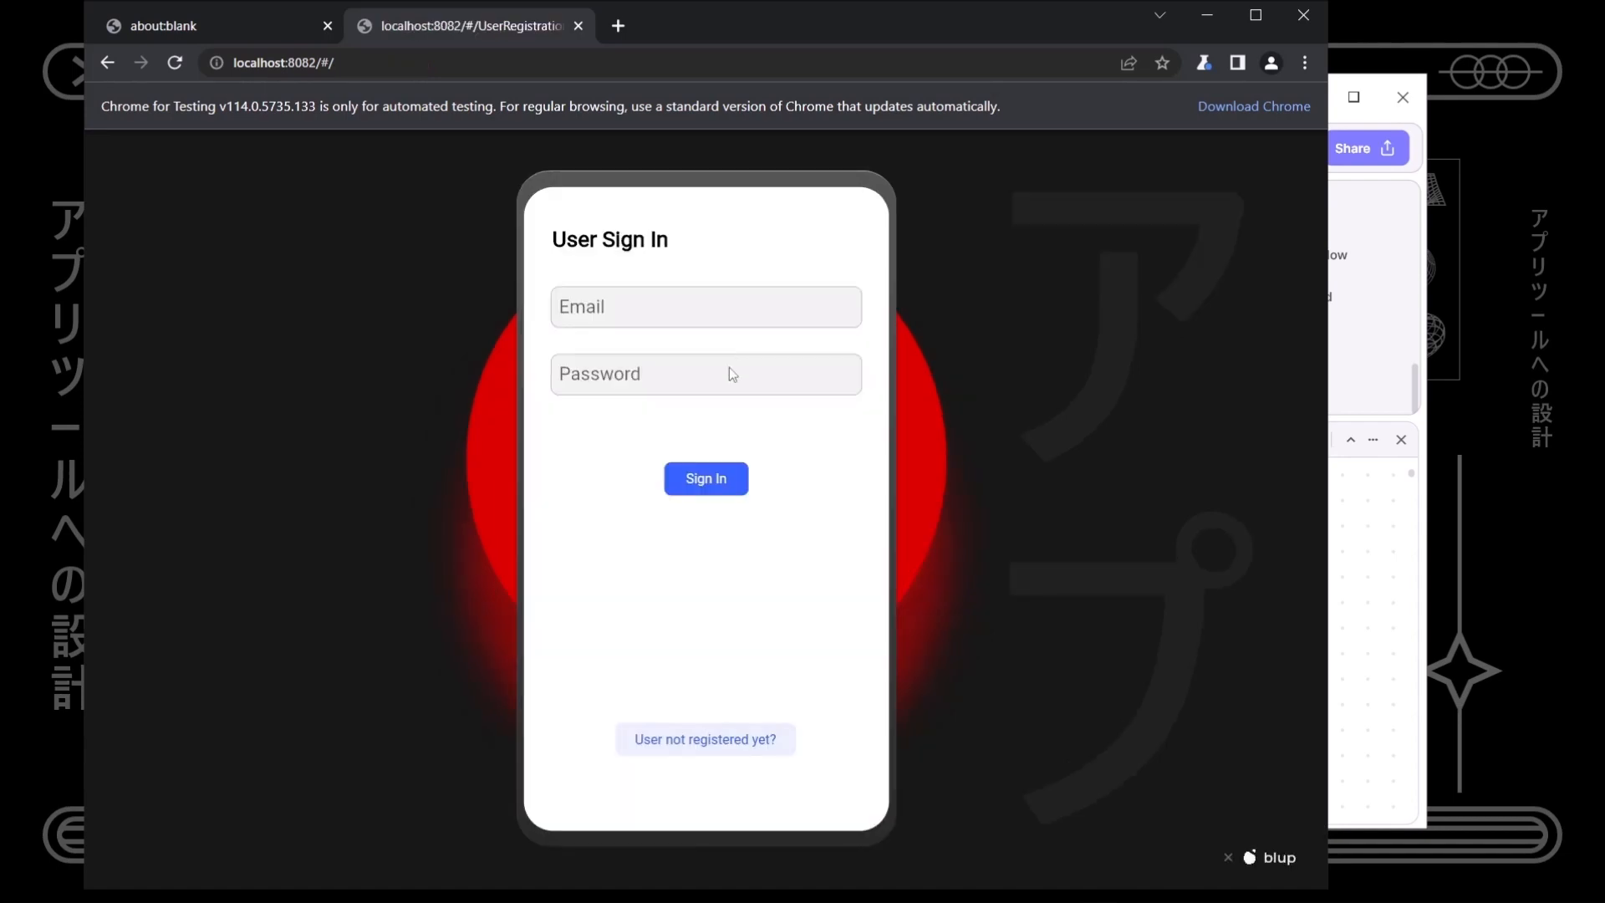
- In the preview, open registration and enter a test name, email address and password
click(730, 739)
click(631, 312)
text(Wam)
key(Tab)
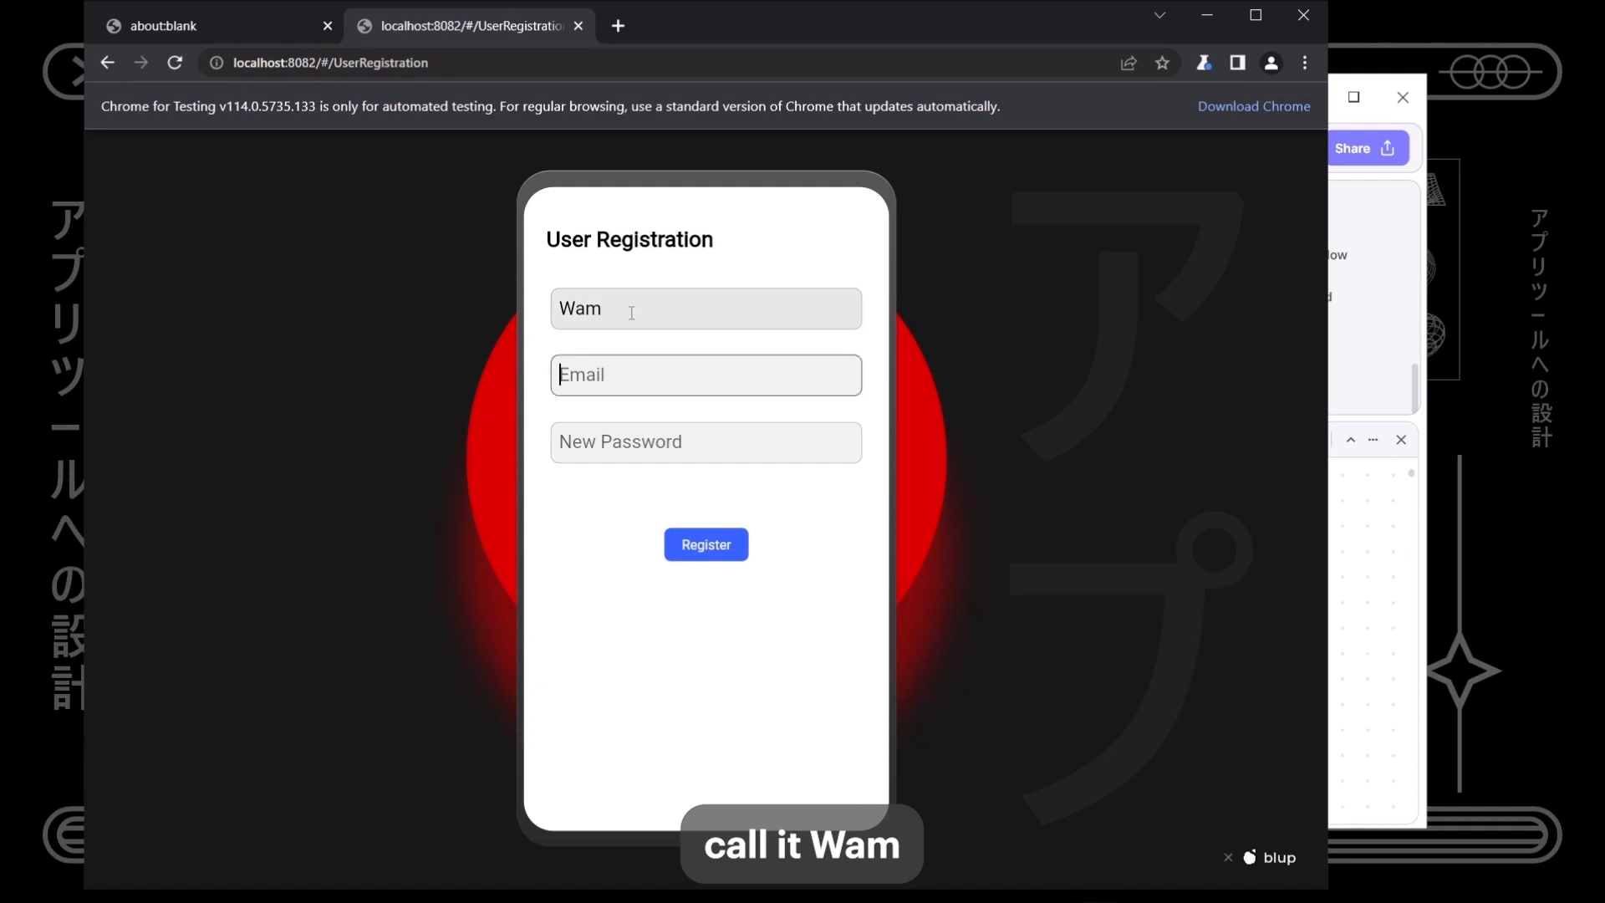
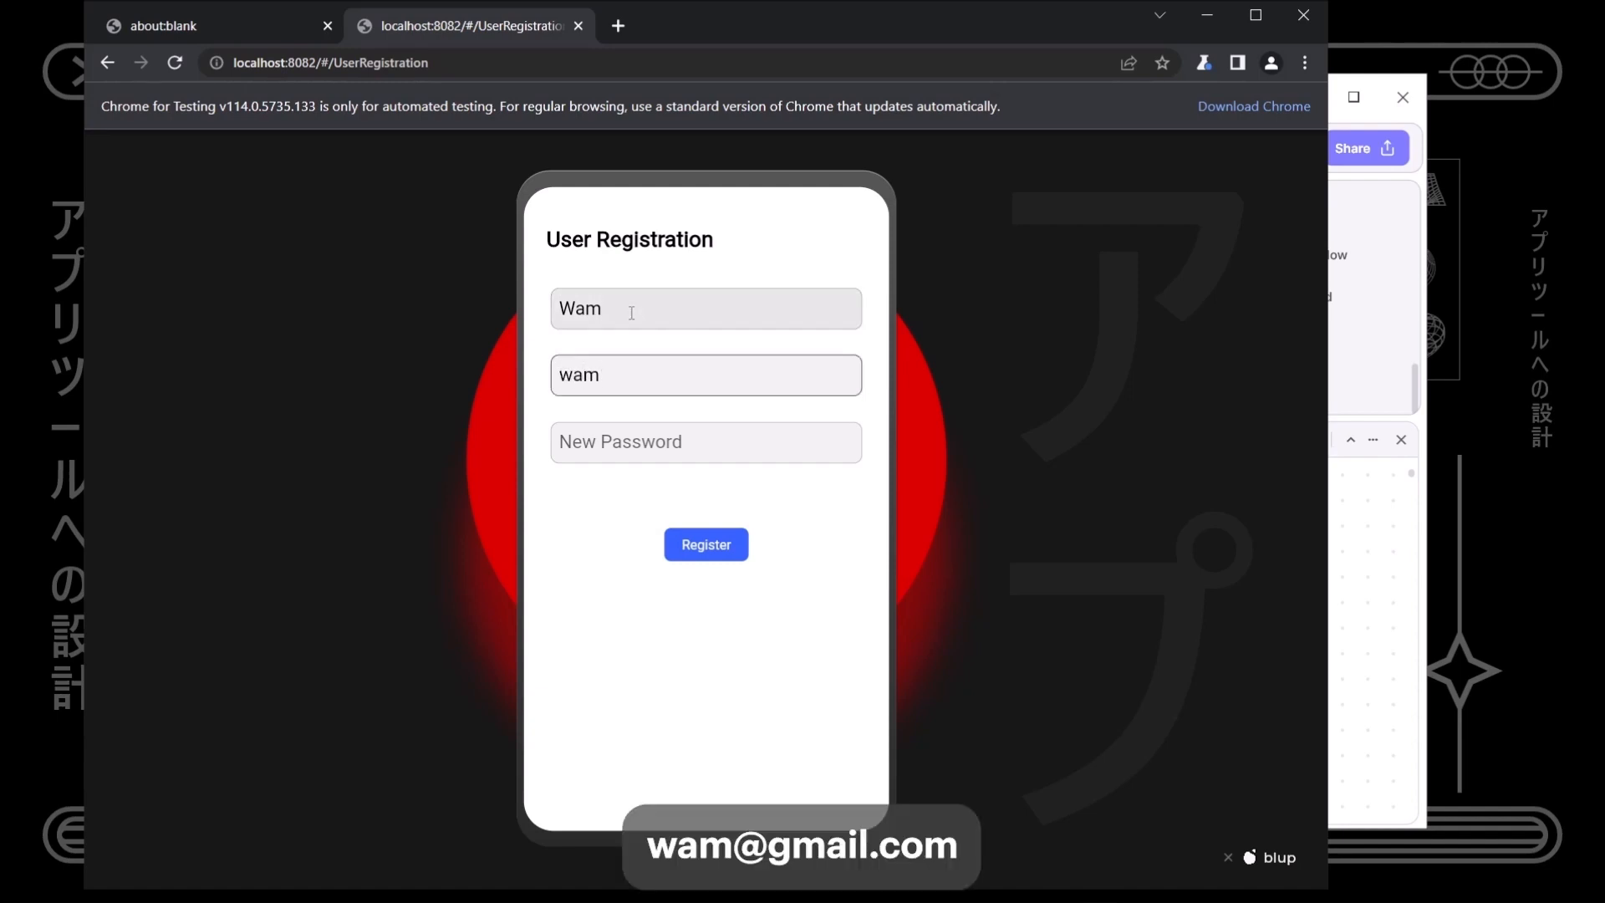
key(Tab)
text(wam)
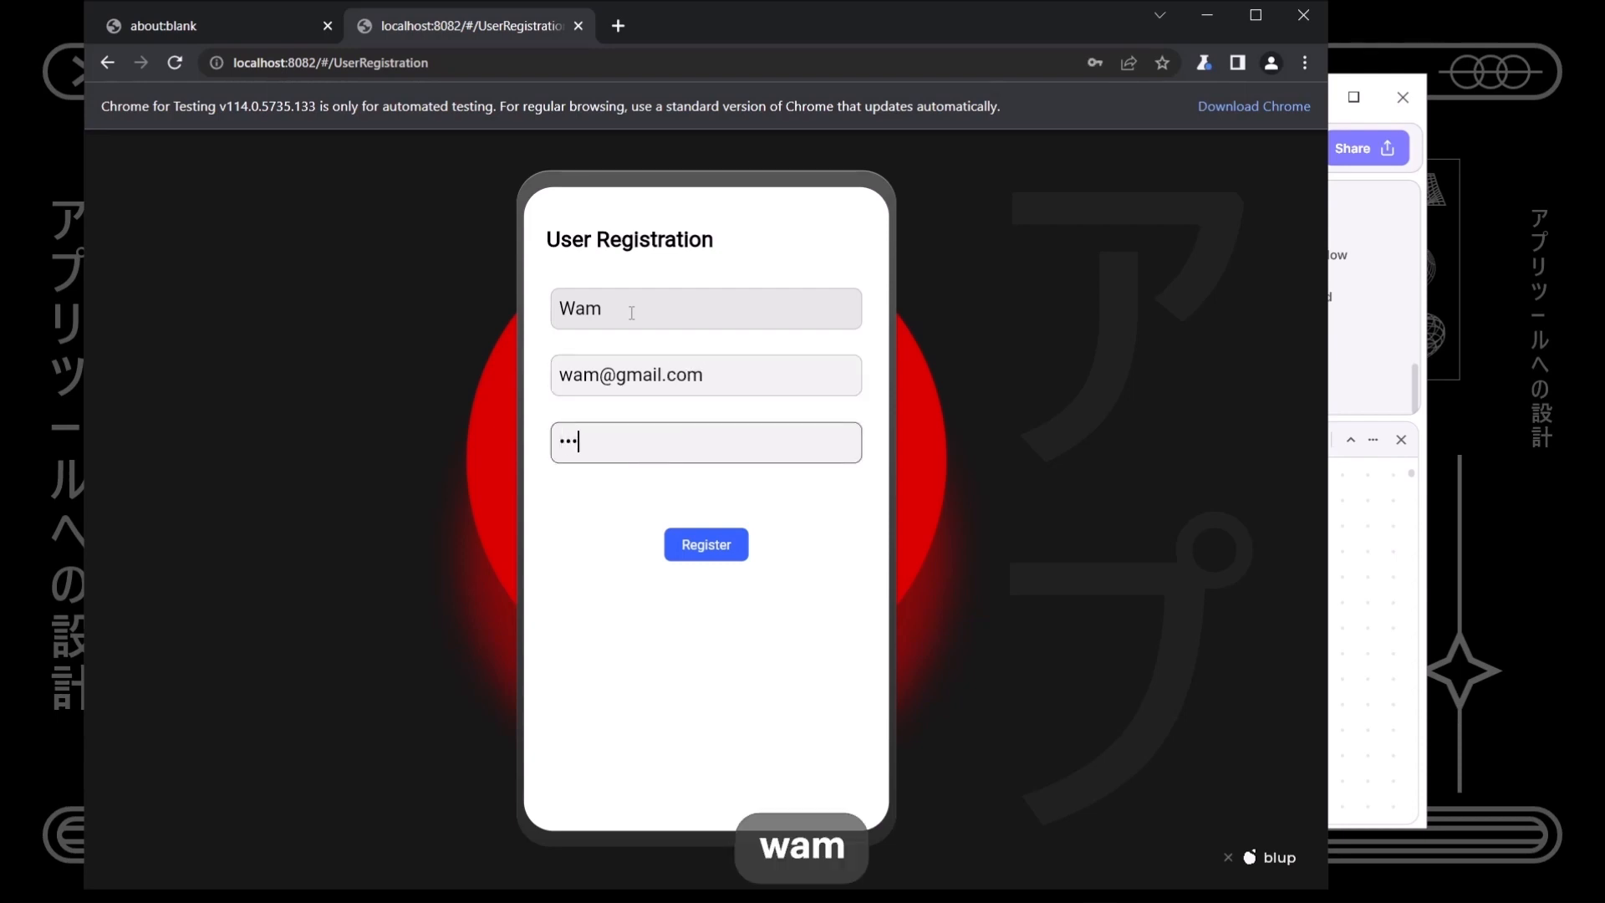
text(rty)
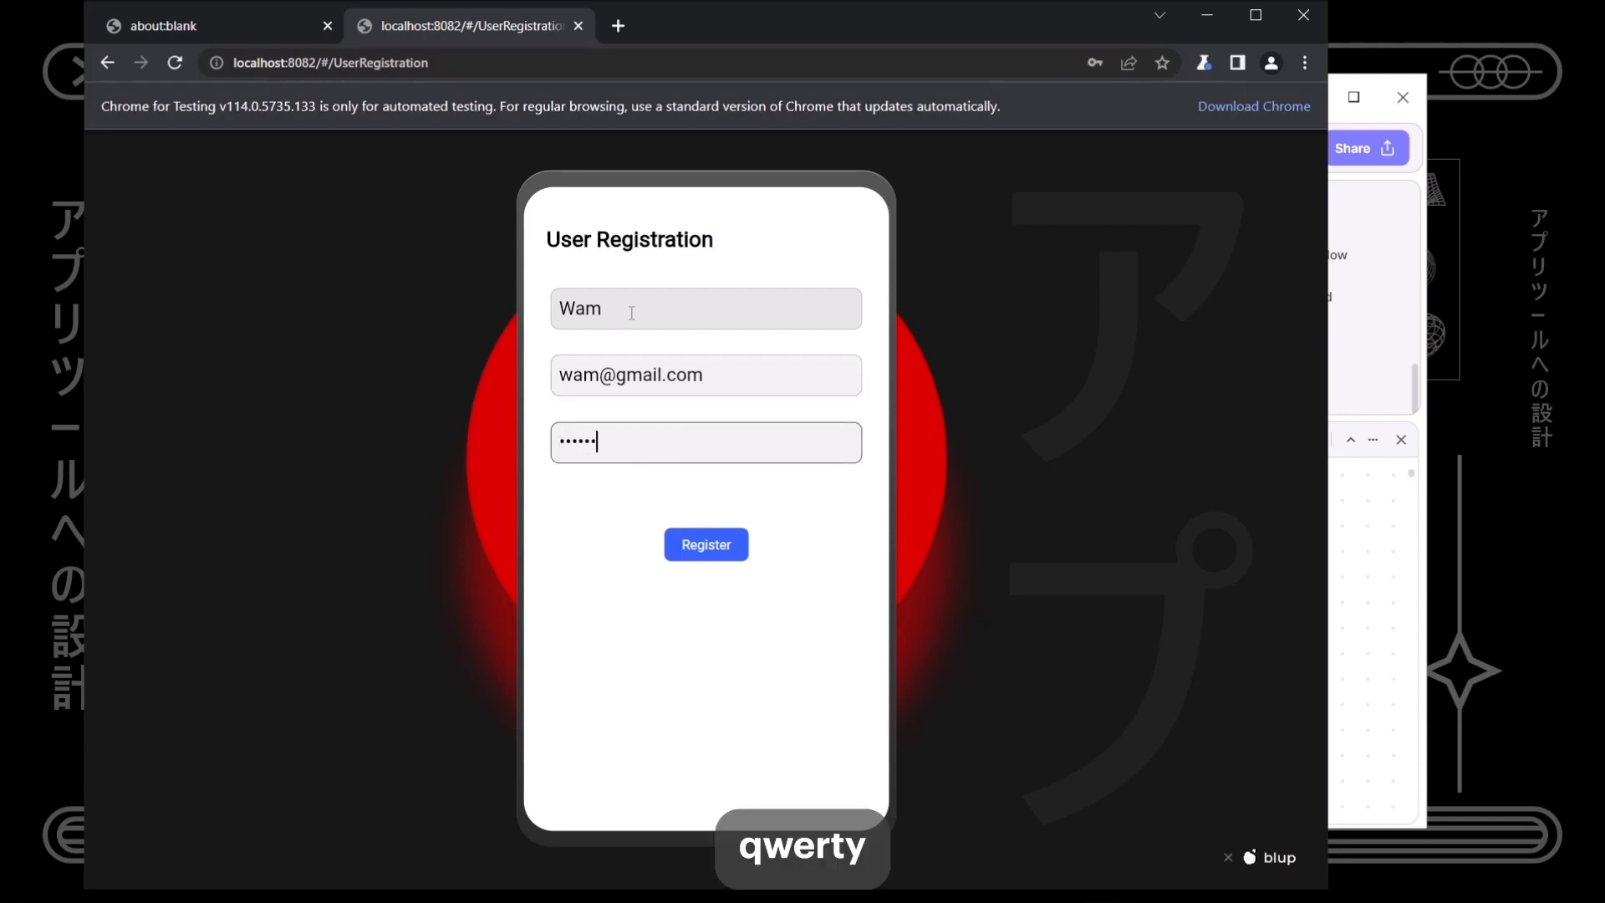
- Submit the registration, then return to Blup and open the Backend tab
click(694, 556)
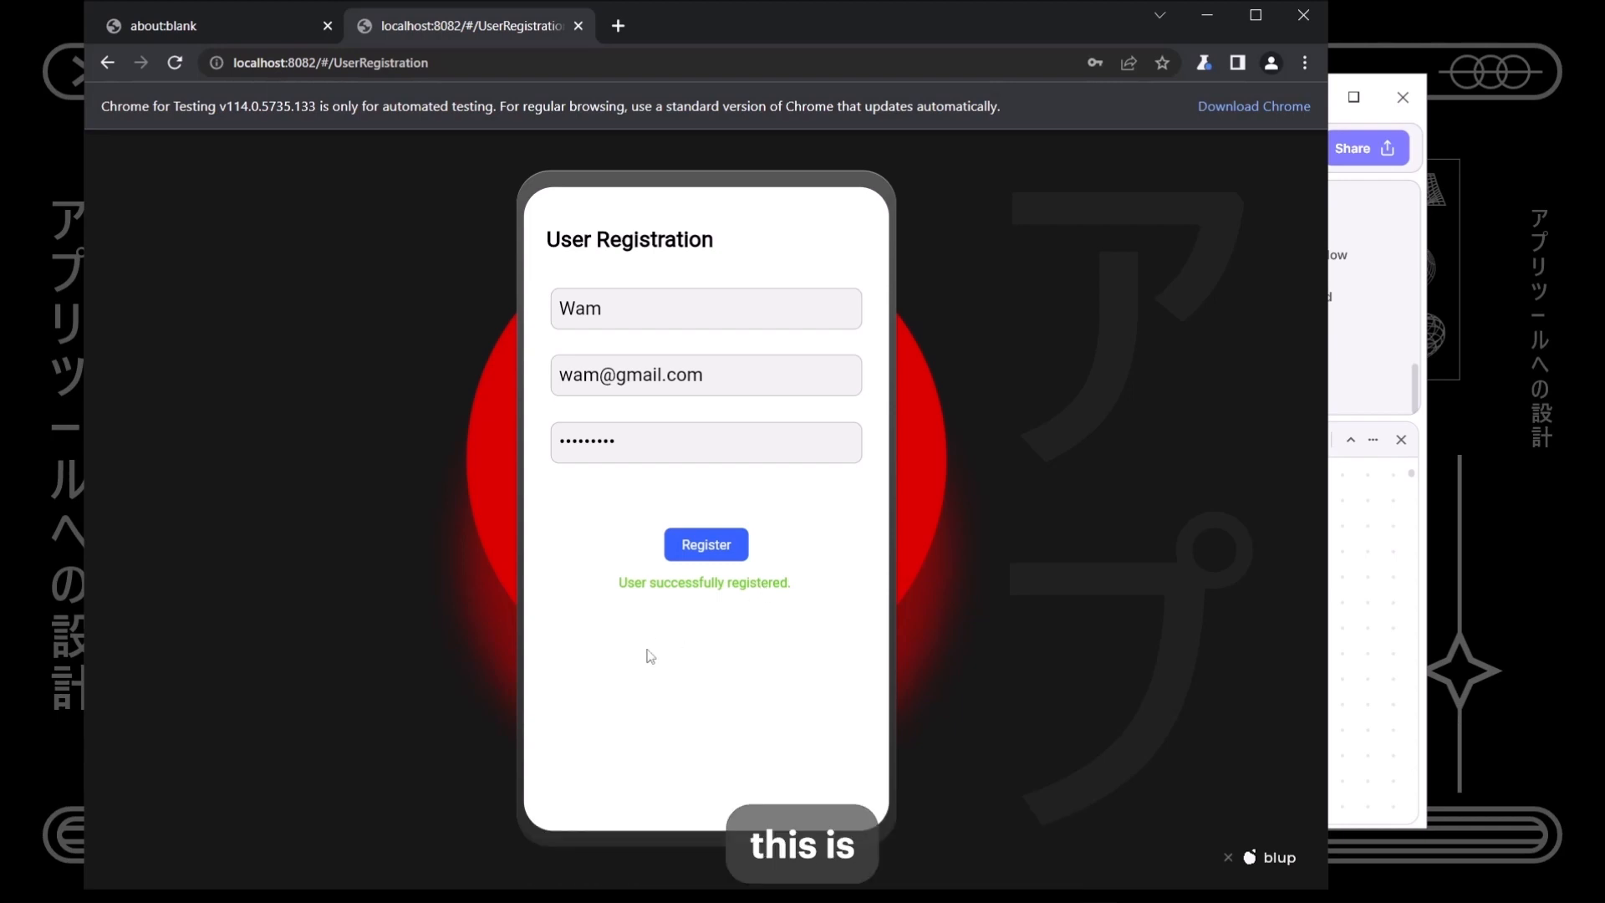
key(alt+Tab)
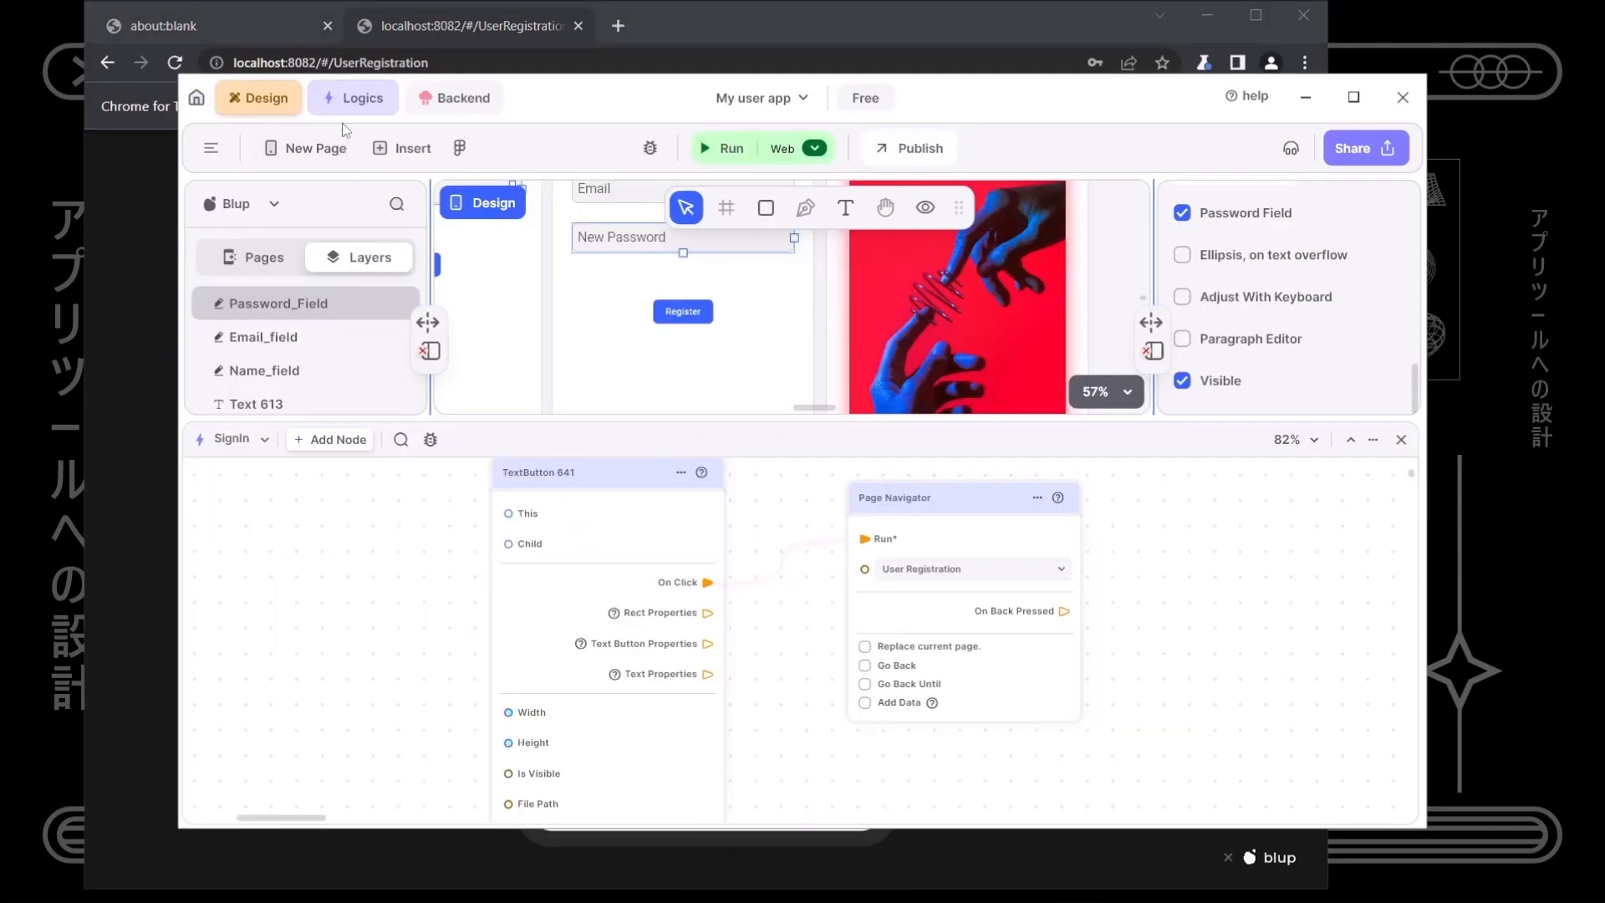
click(456, 98)
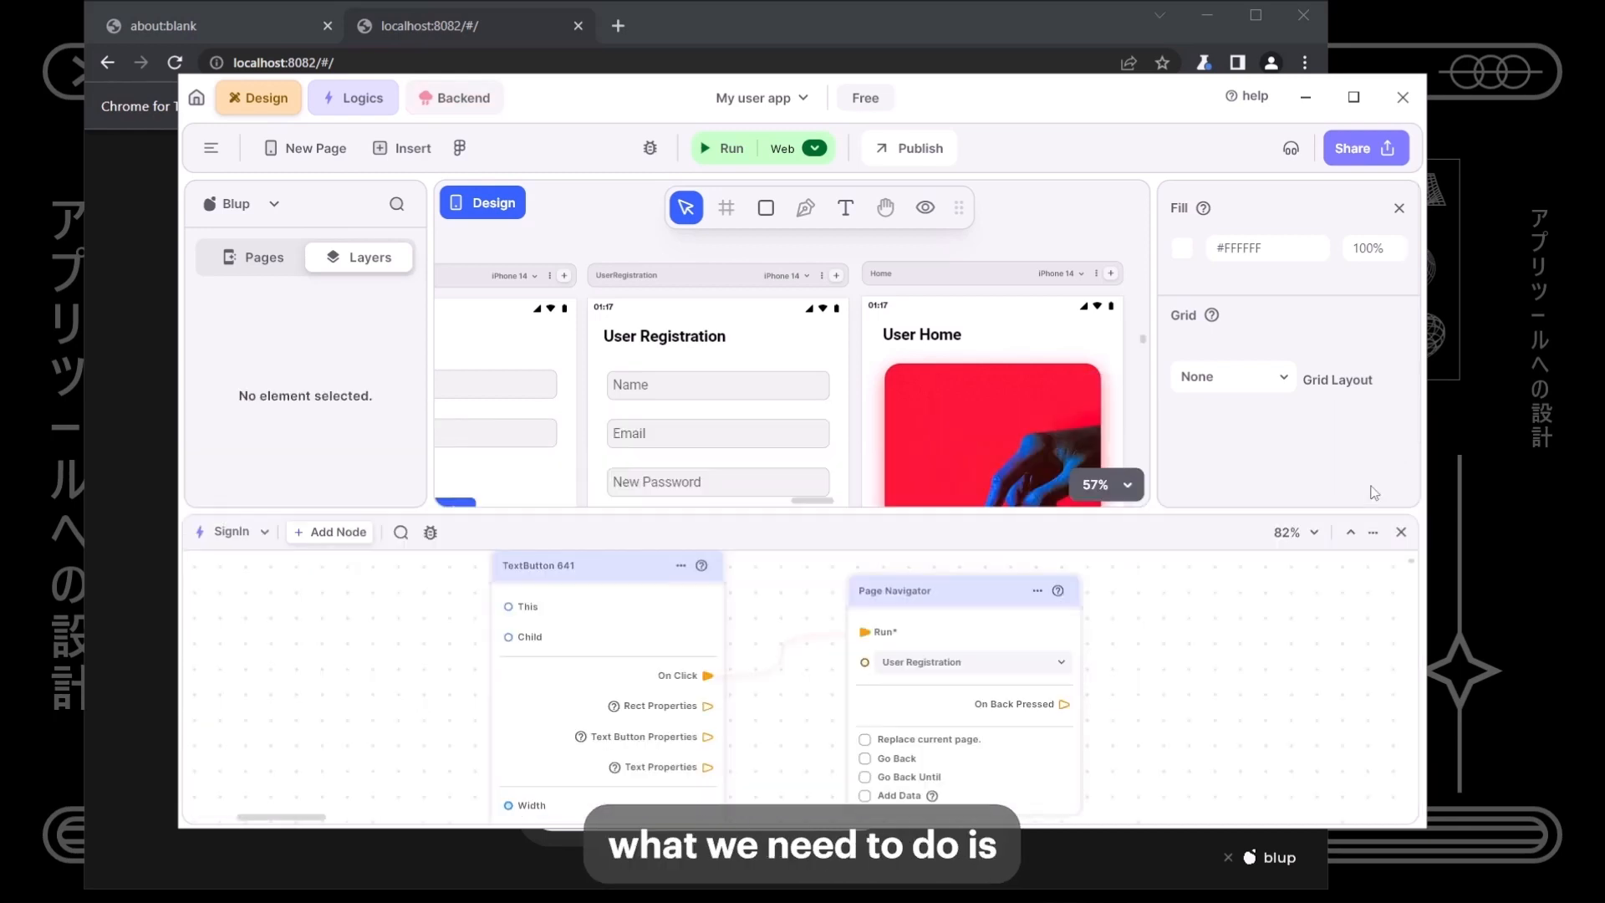
- Add a logic node for the User Sign In page's Sign In button and position it in the graph
drag(1167, 516, 1155, 696)
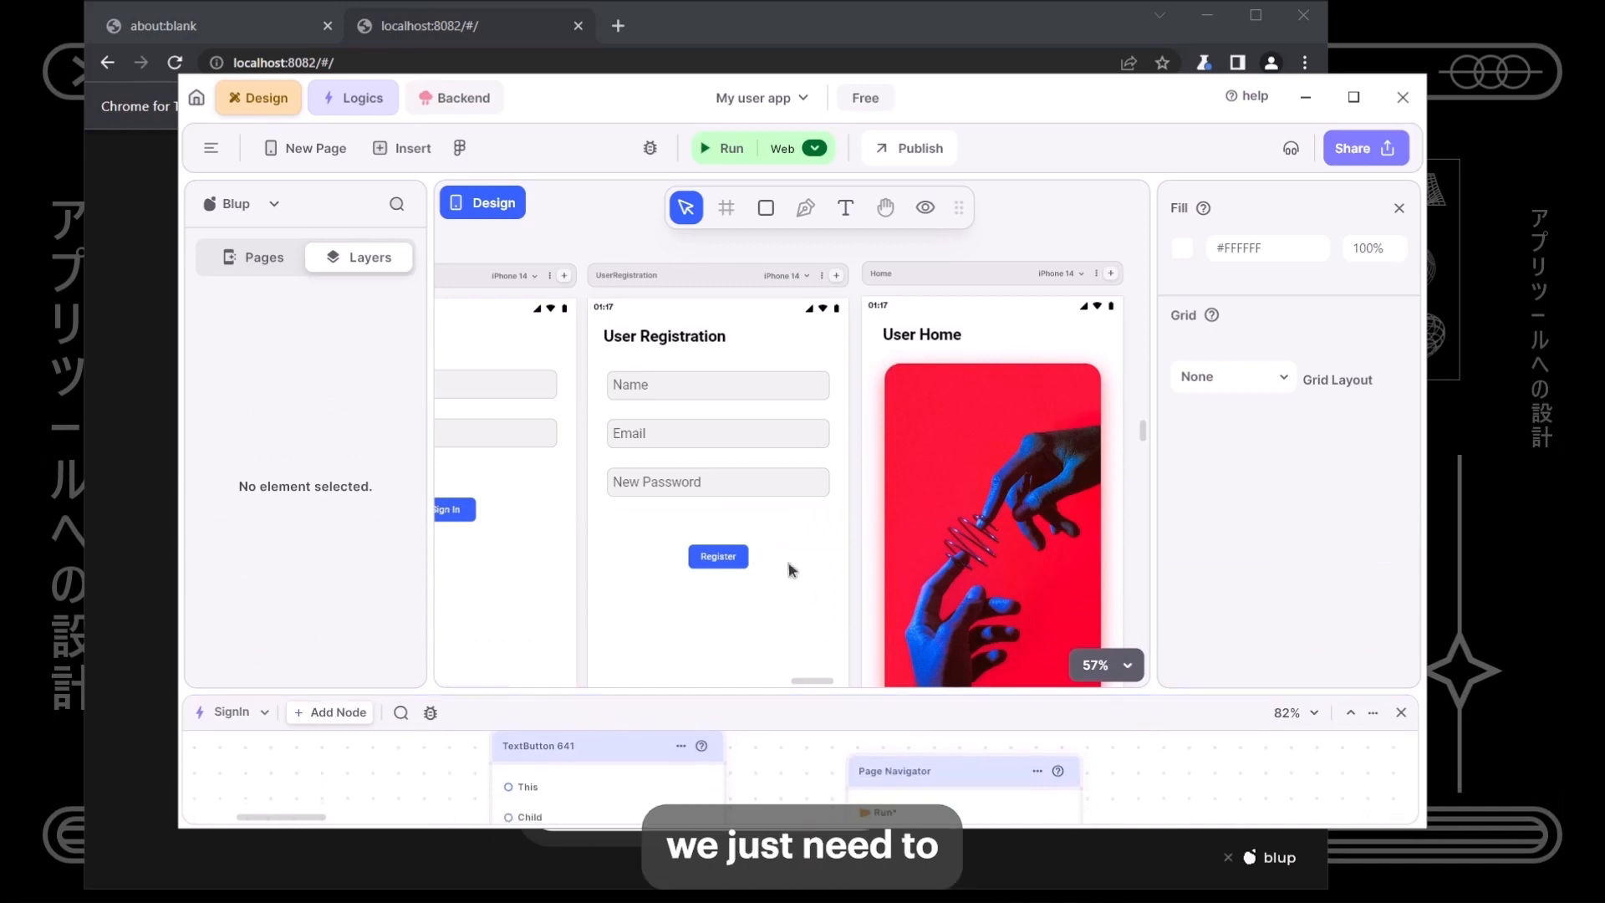
drag(607, 442, 817, 411)
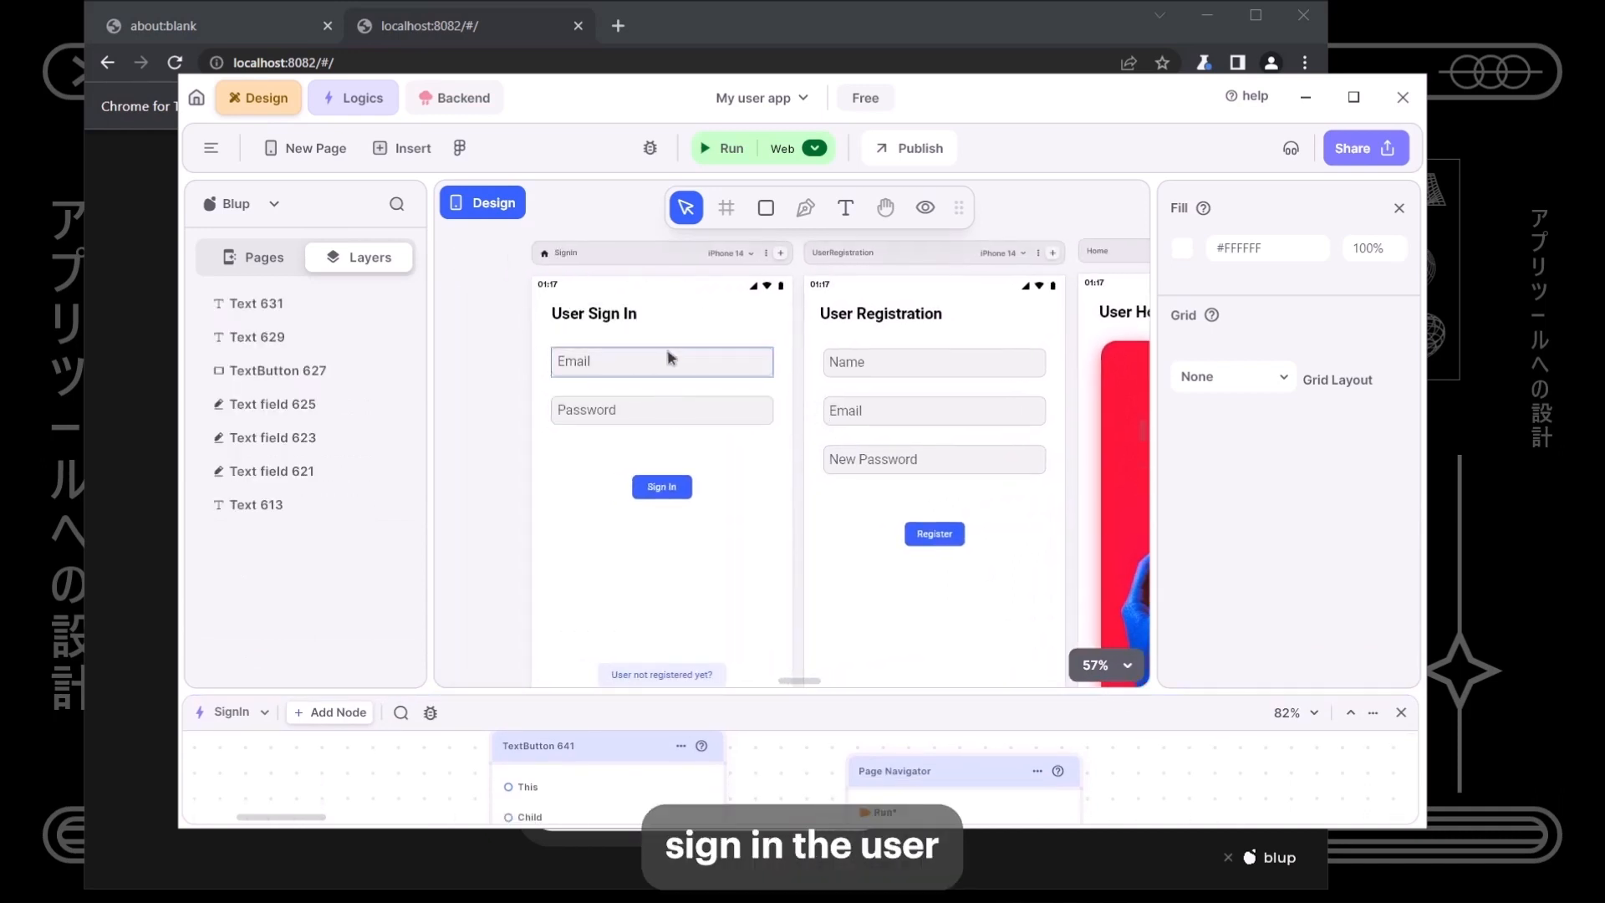
click(661, 486)
right_click(678, 484)
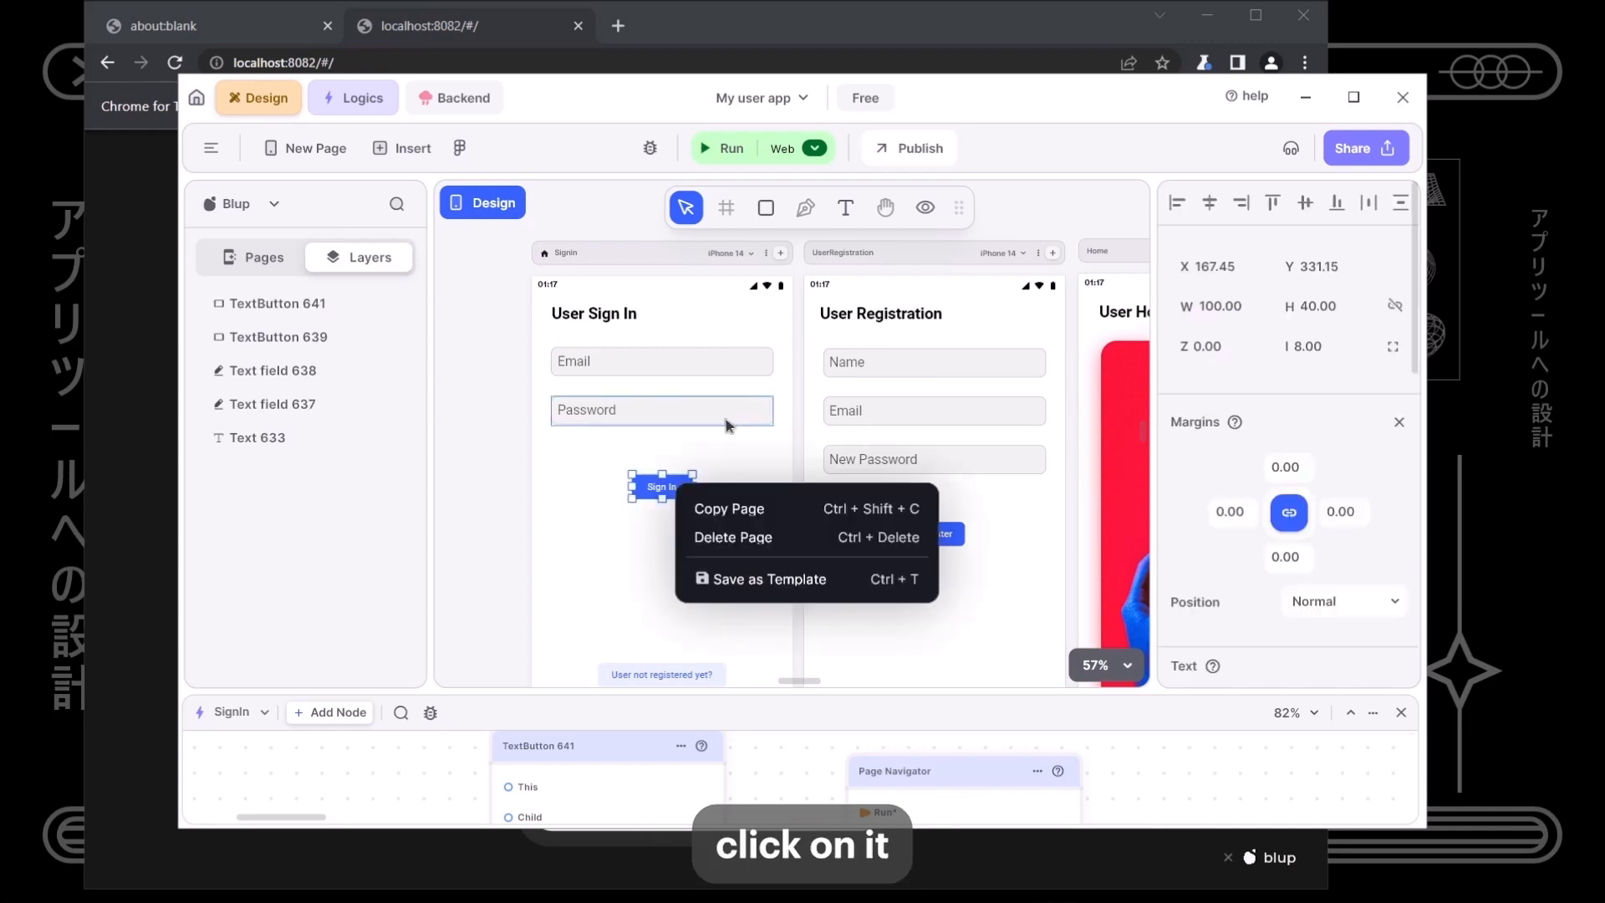
click(742, 124)
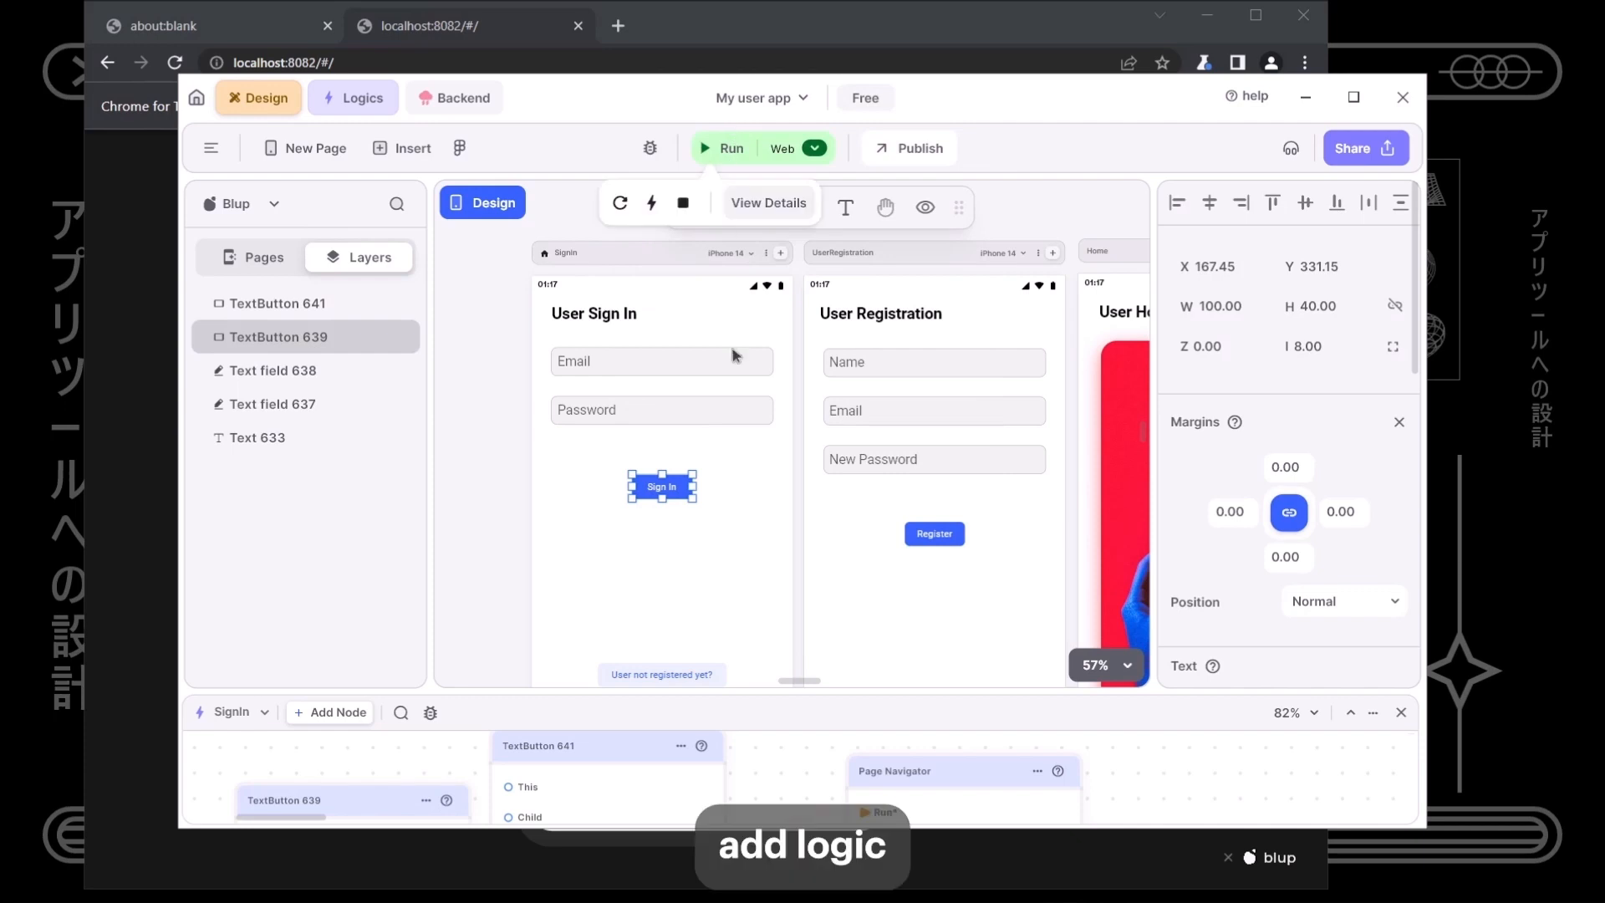
drag(796, 680, 778, 259)
drag(383, 419, 1280, 615)
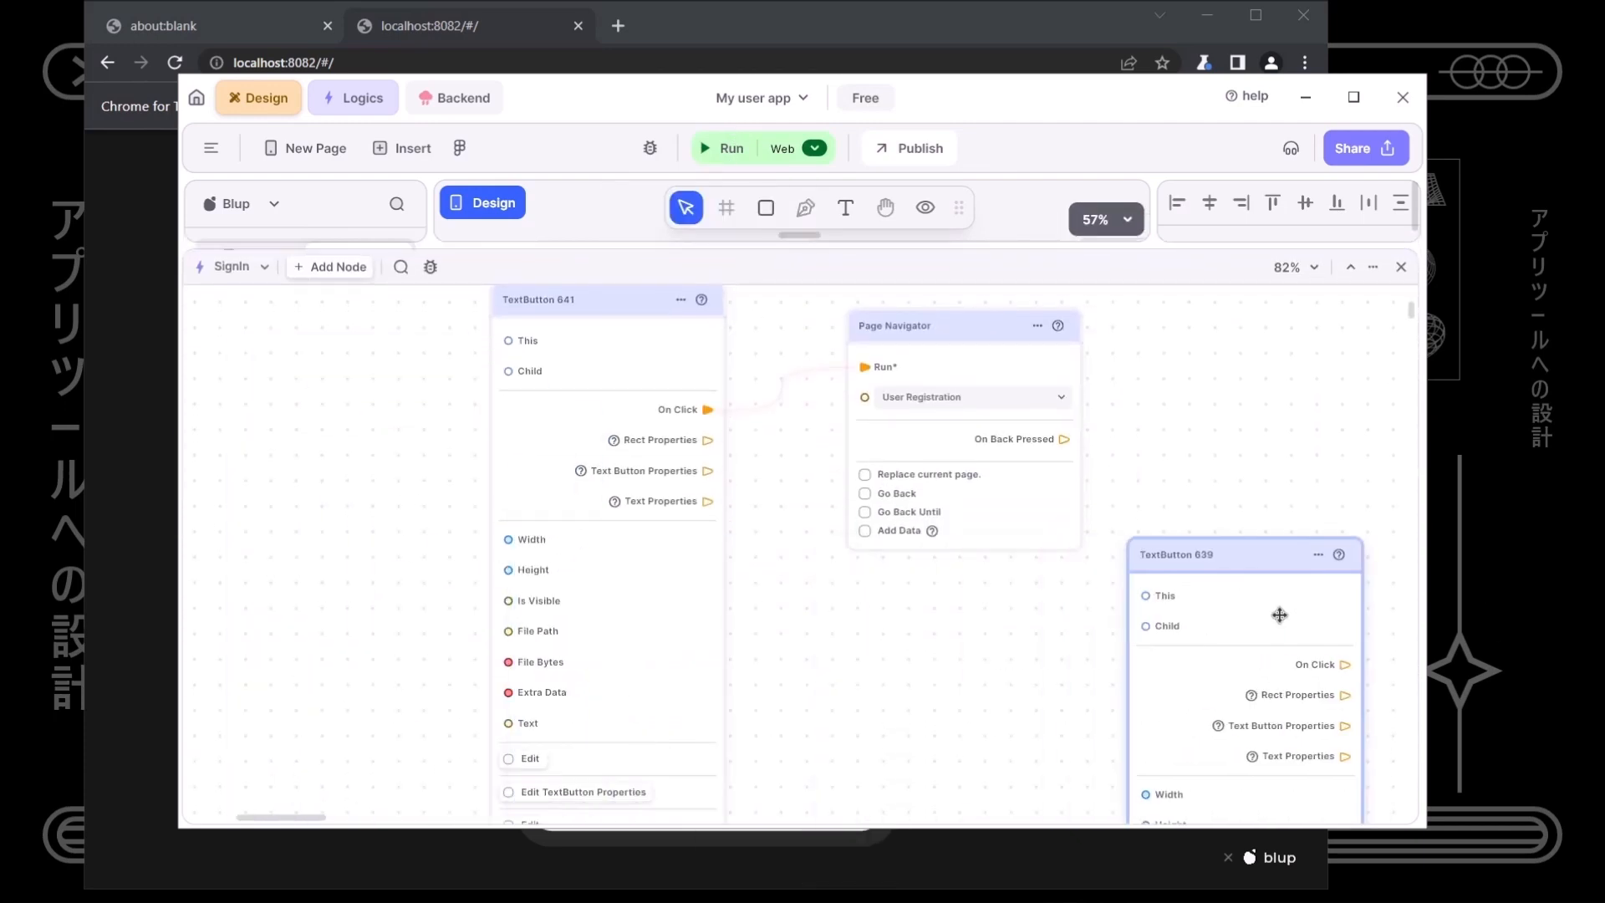
scroll(1274, 618, down, 5)
drag(1180, 638, 727, 572)
drag(294, 494, 596, 567)
scroll(795, 535, up, 5)
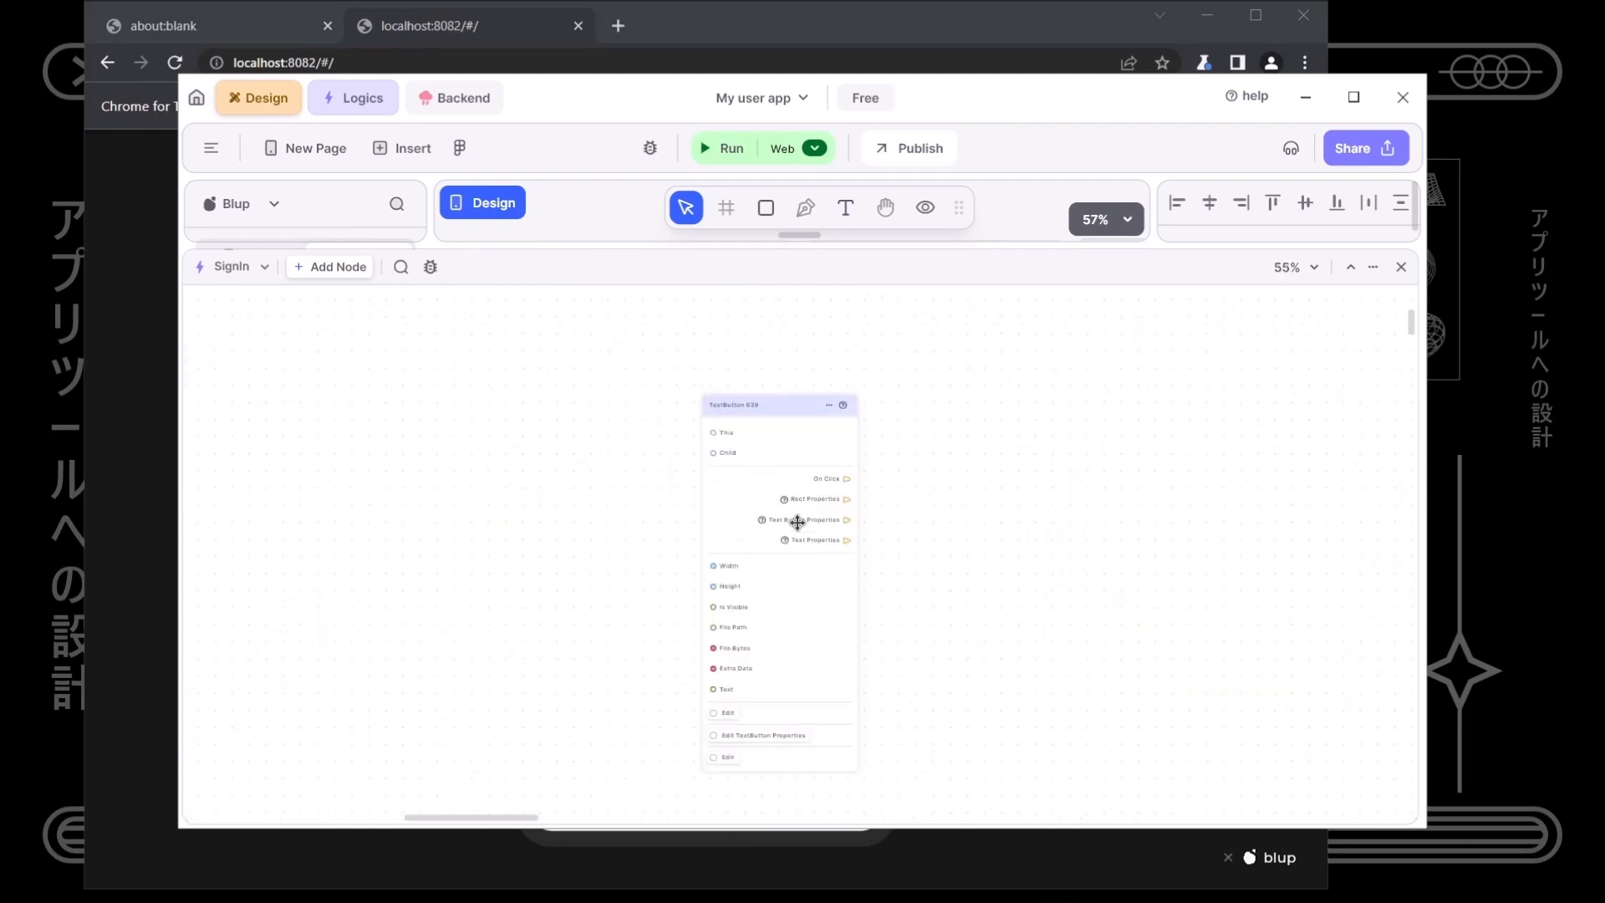
drag(748, 462, 753, 505)
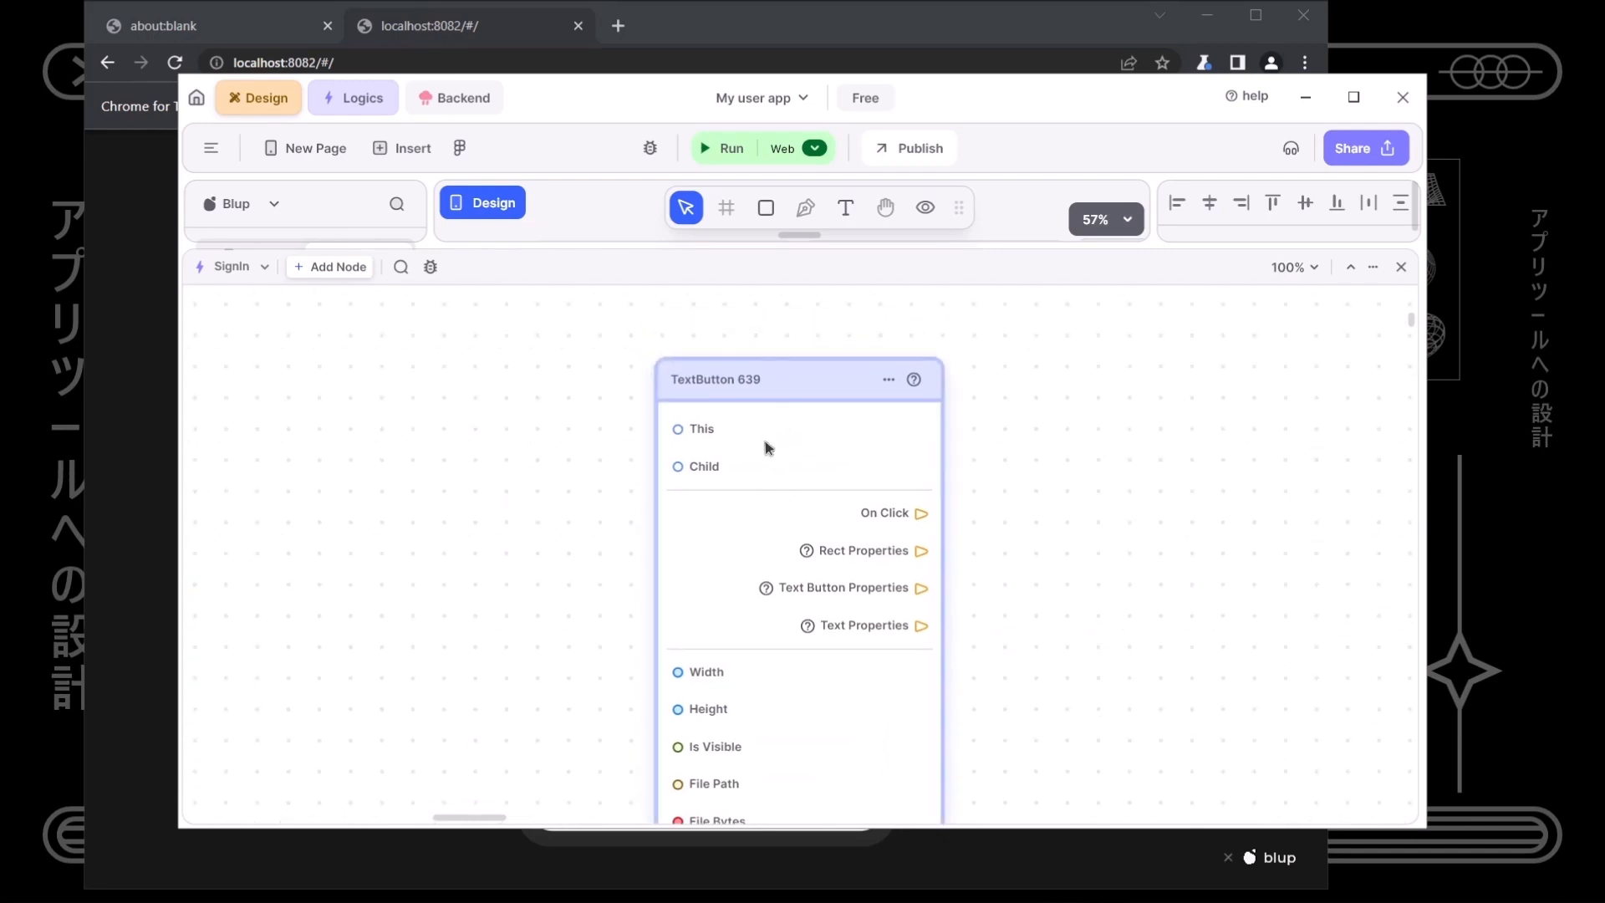
- Rename the TextButton 639 node to 'Signin Button'
double_click(743, 377)
text(s)
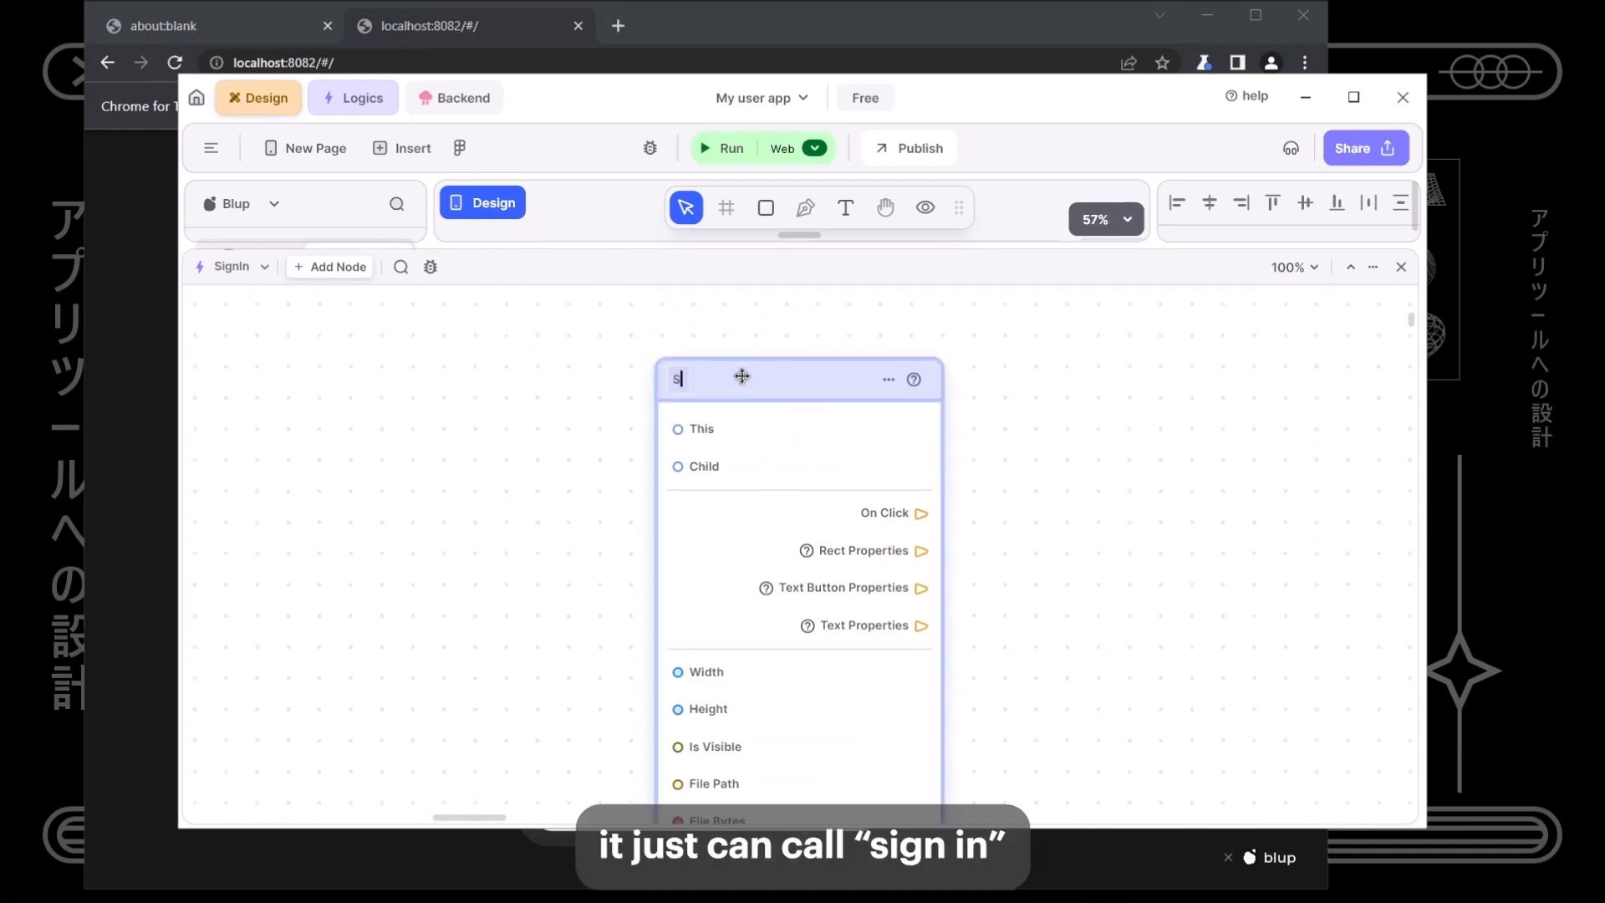
text(ignin Button)
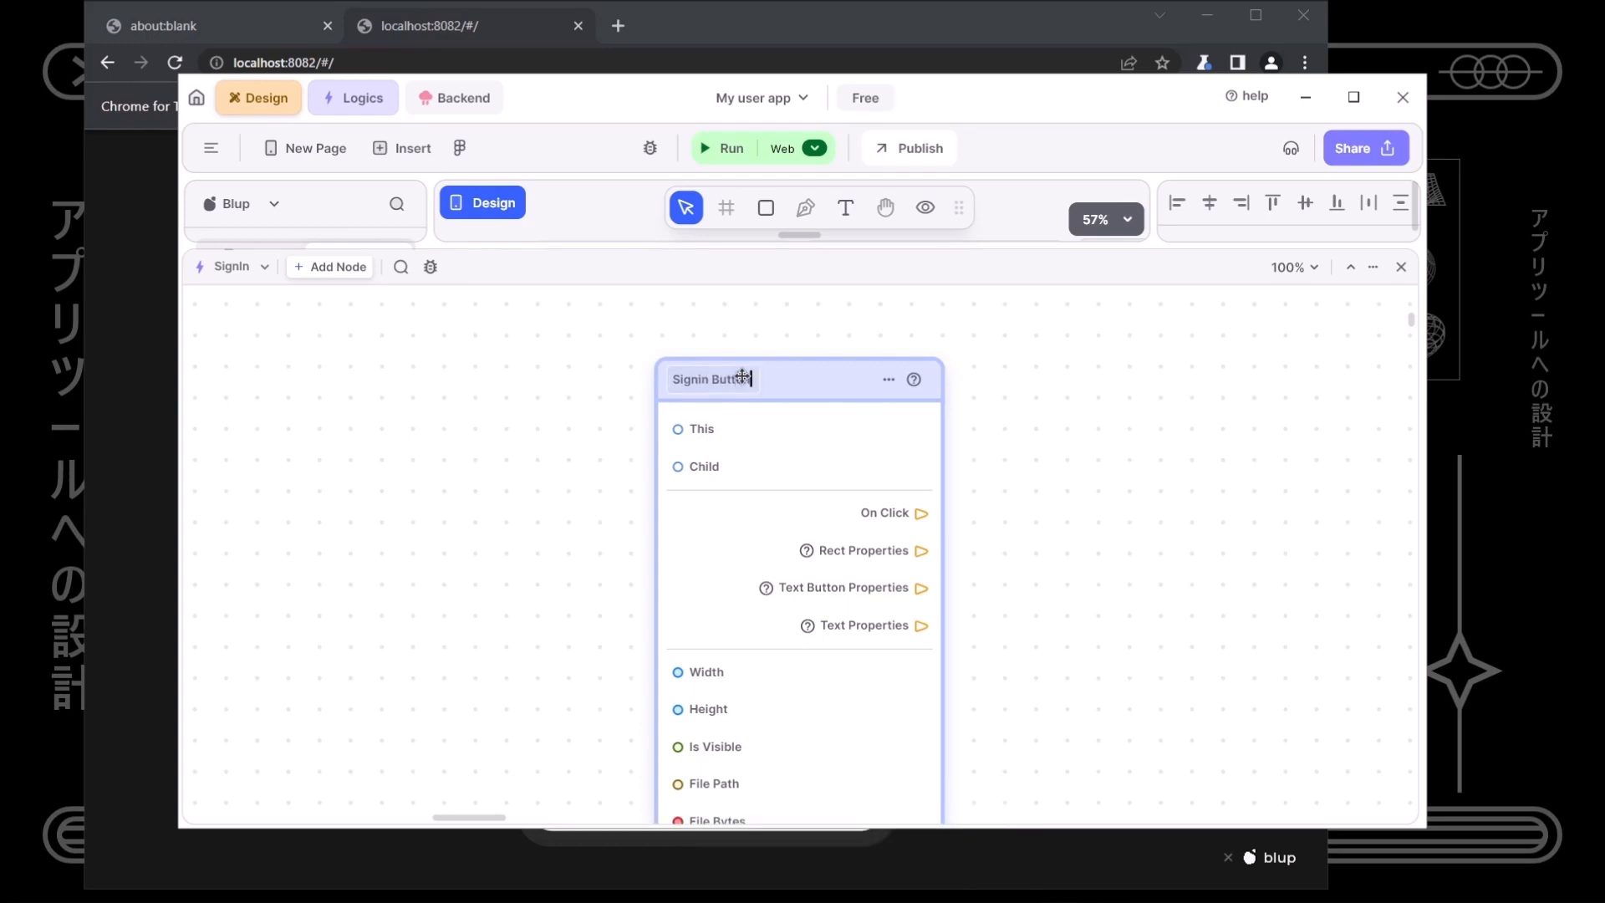
key(Return)
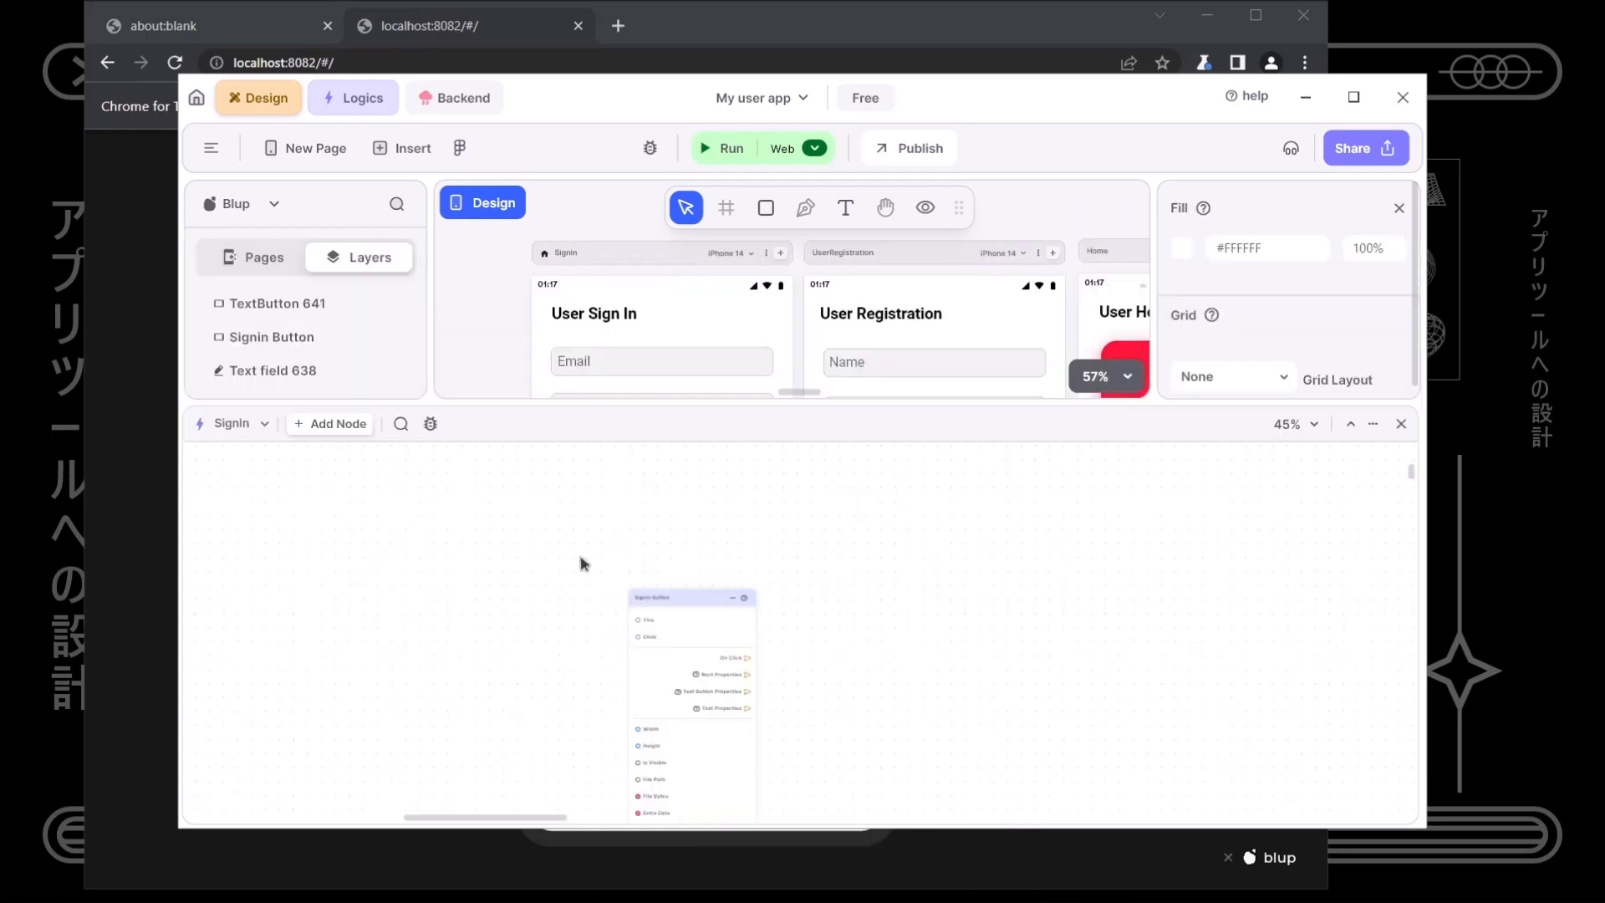
scroll(580, 563, up, 3)
- Add a logic node for the sign-in Email field and name it 'email'
drag(573, 438, 569, 607)
click(614, 359)
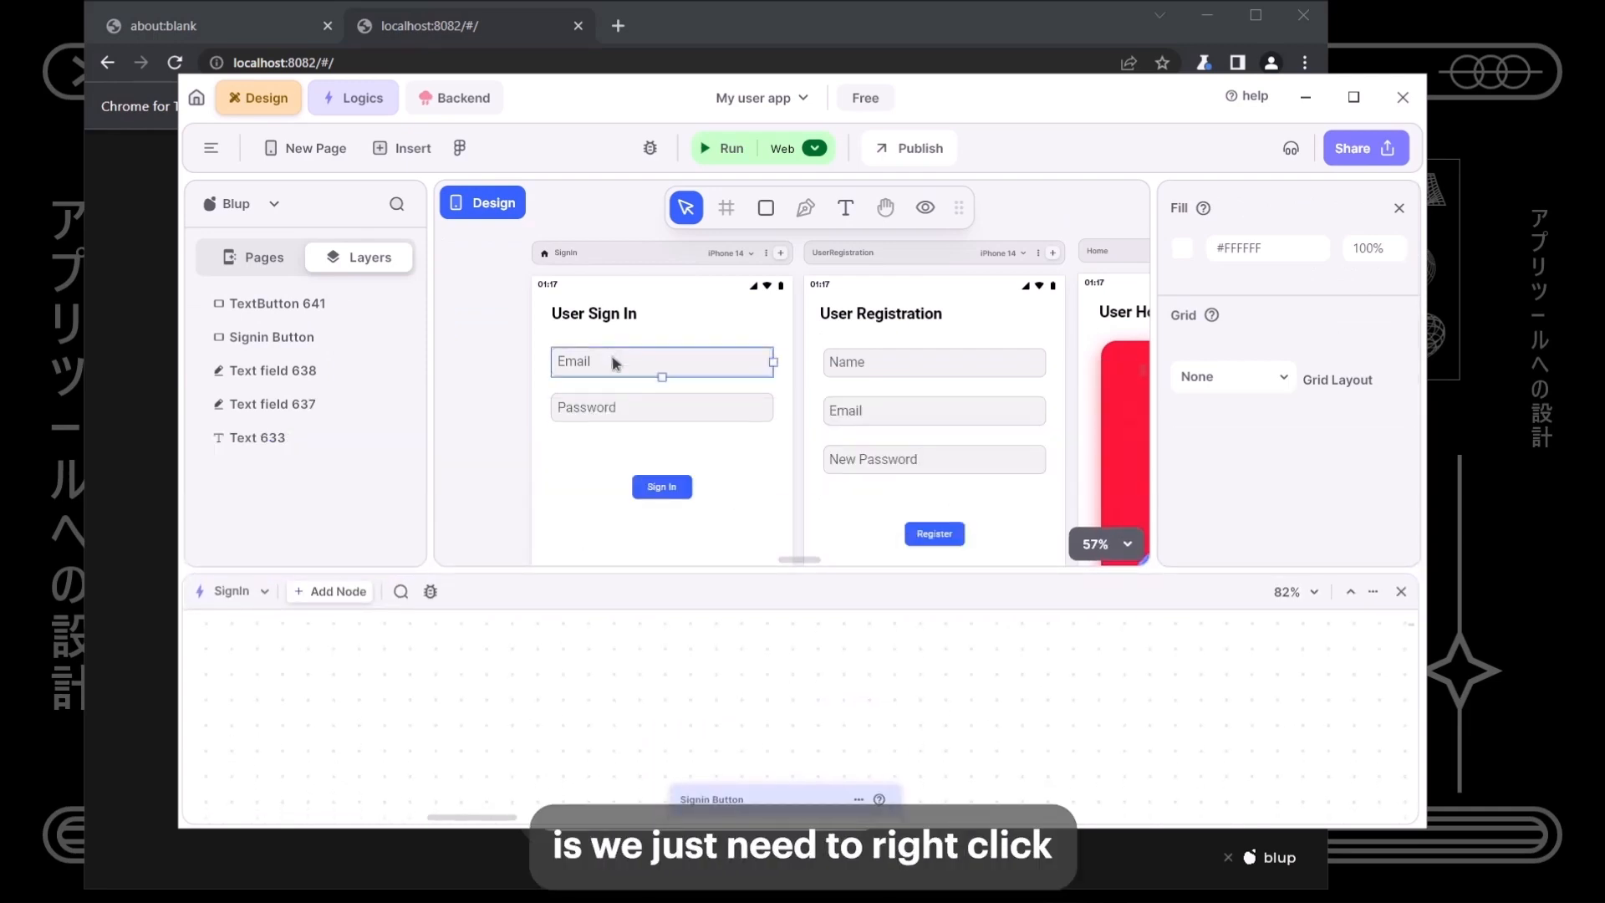
right_click(615, 361)
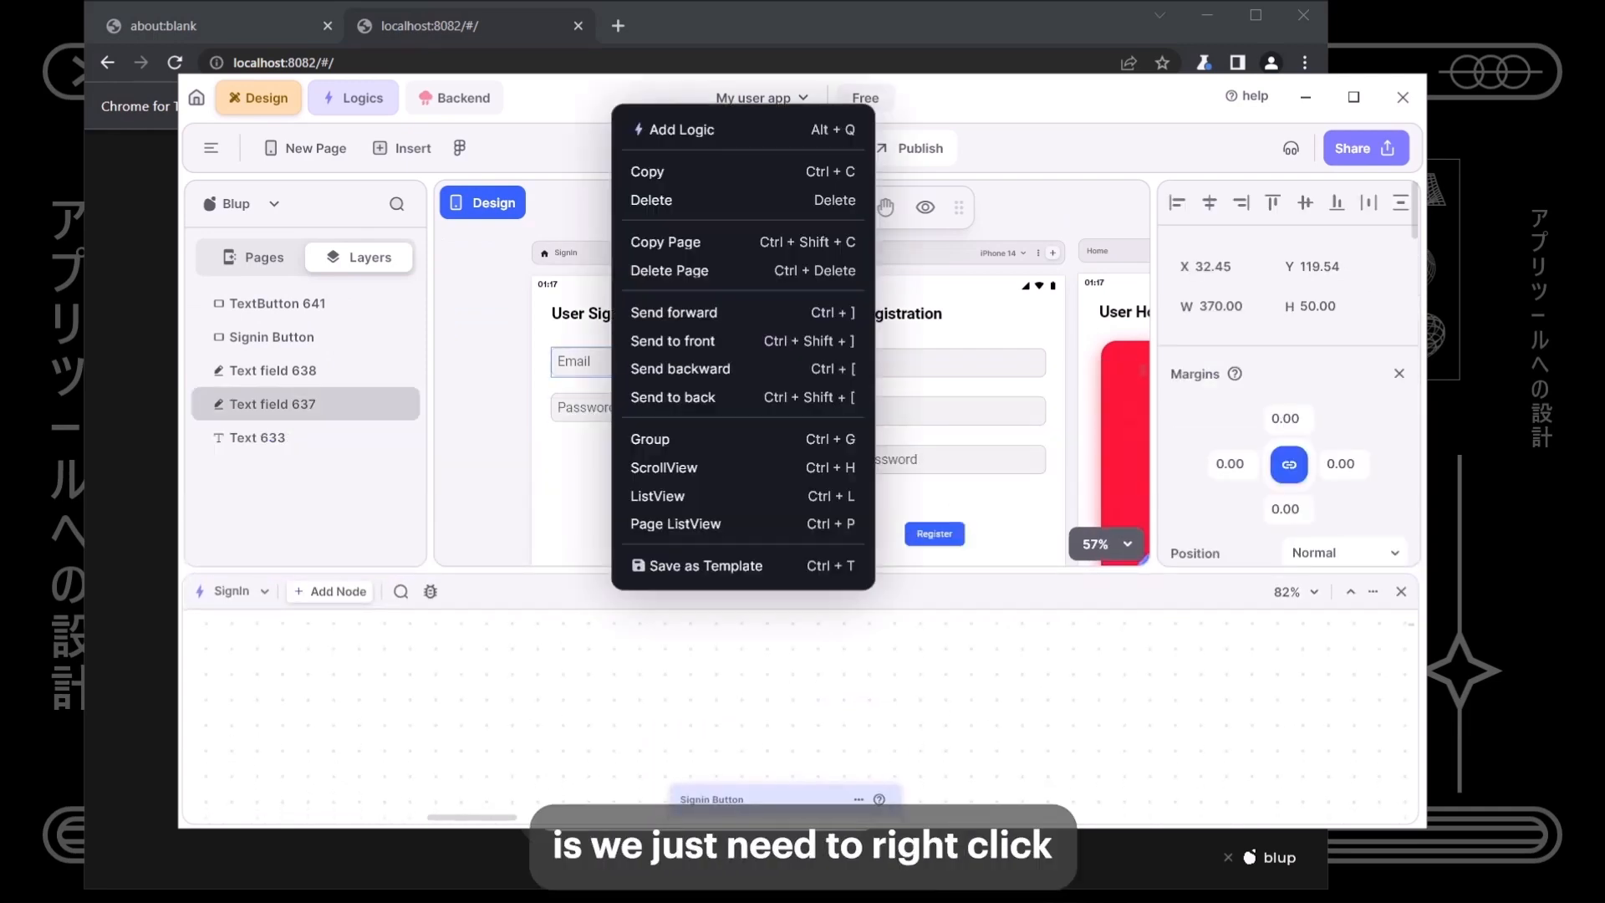
click(680, 135)
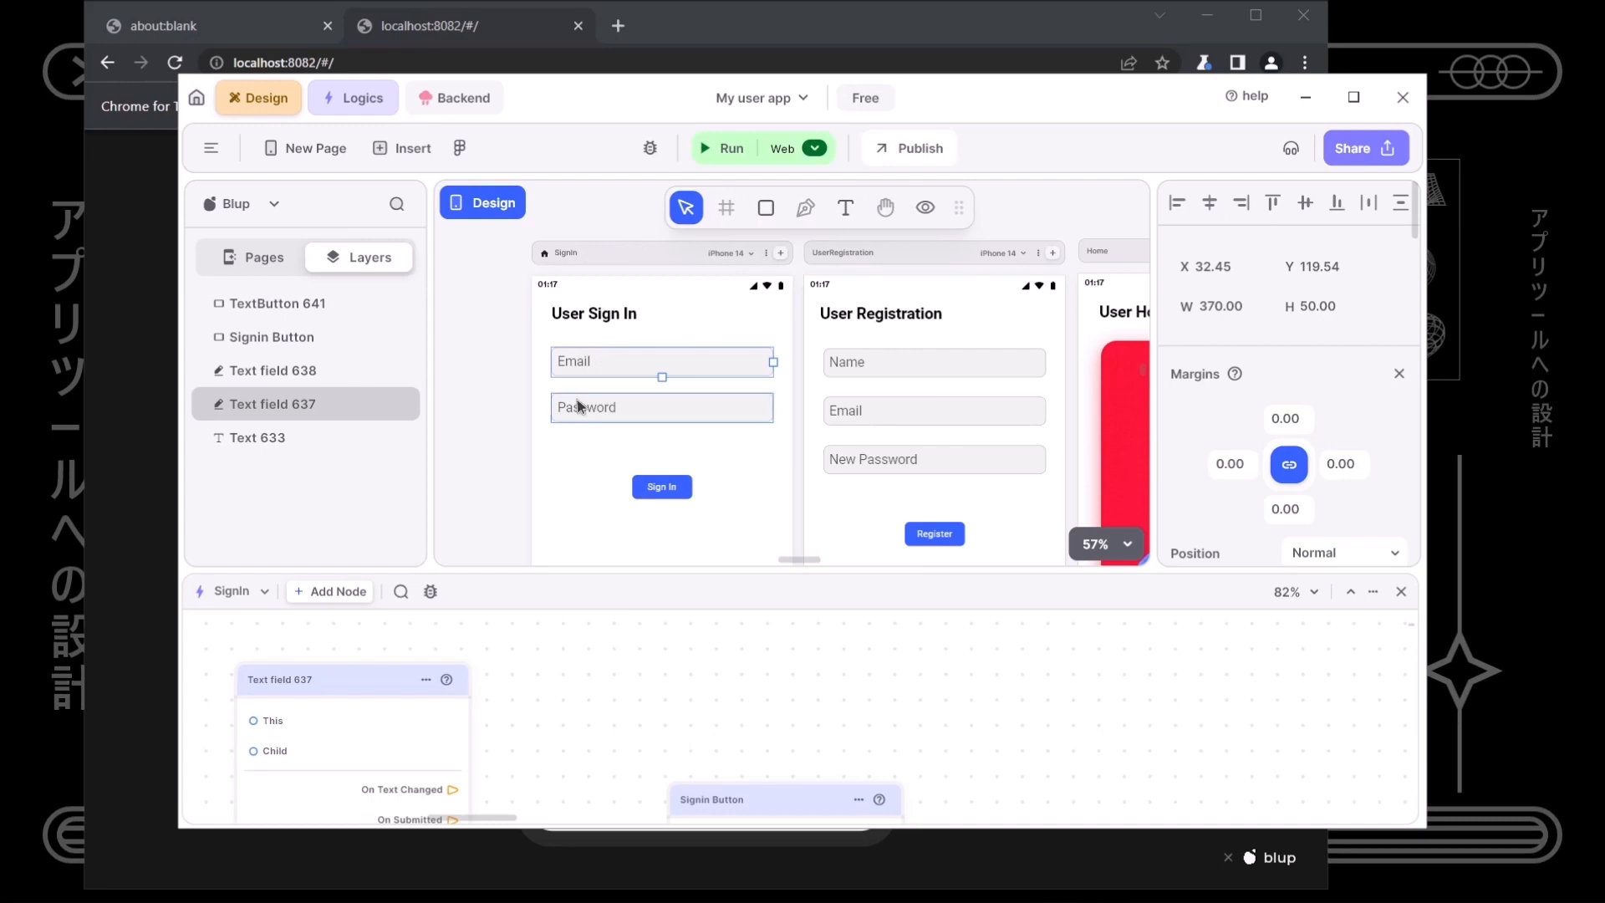
double_click(296, 691)
text(email)
key(Return)
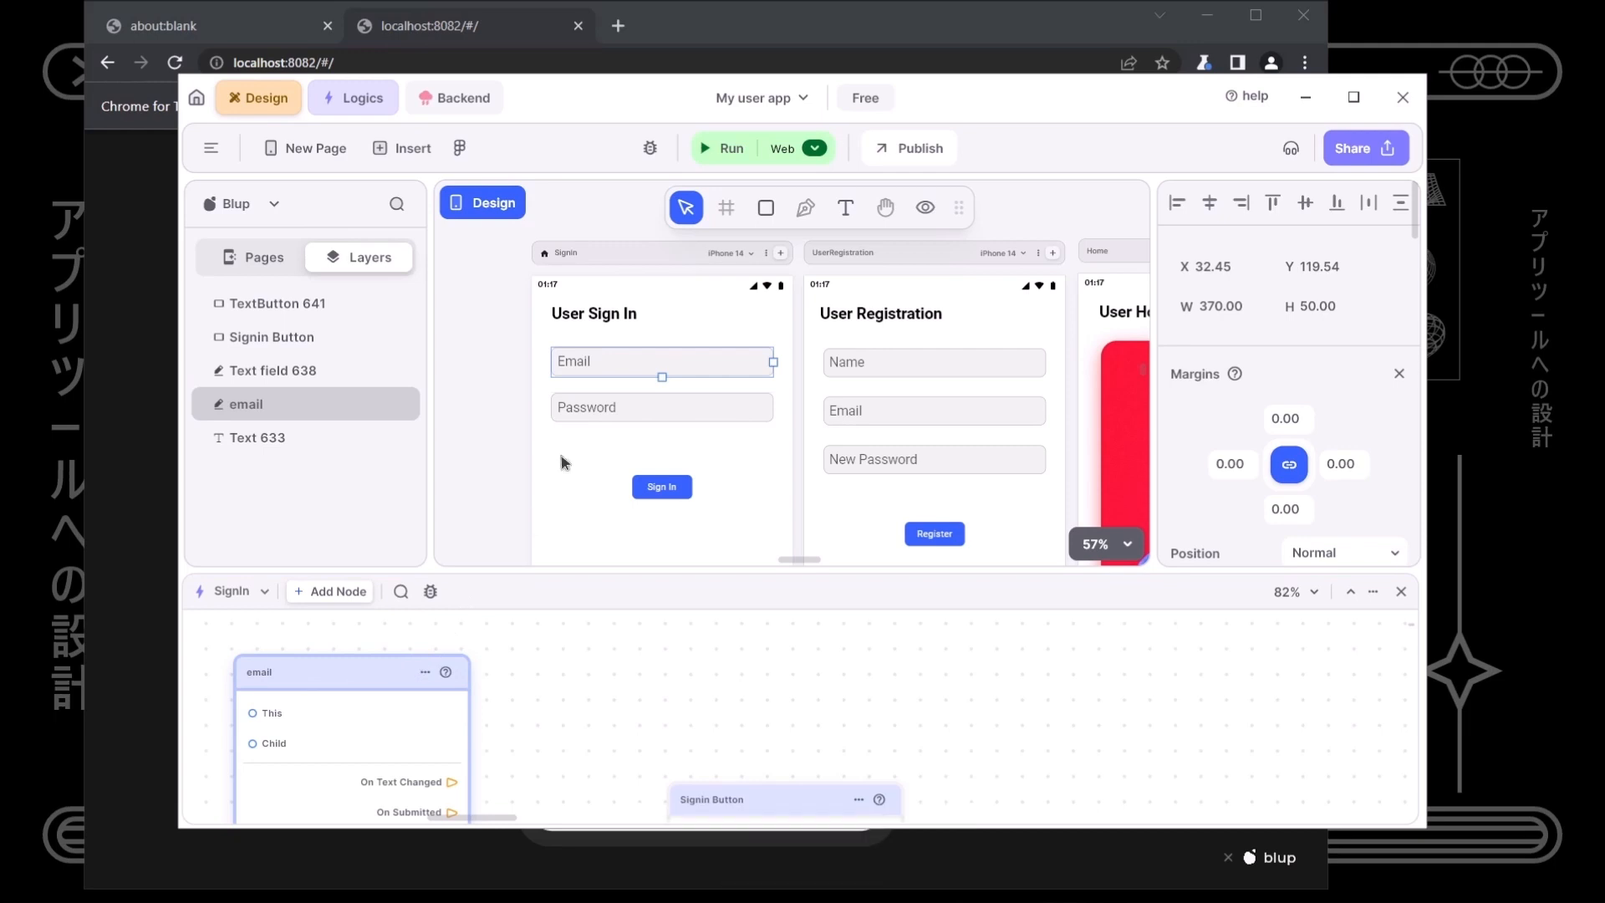
- Add a 'password' node for the Password field and arrange email, password and Signin Button nodes
click(586, 409)
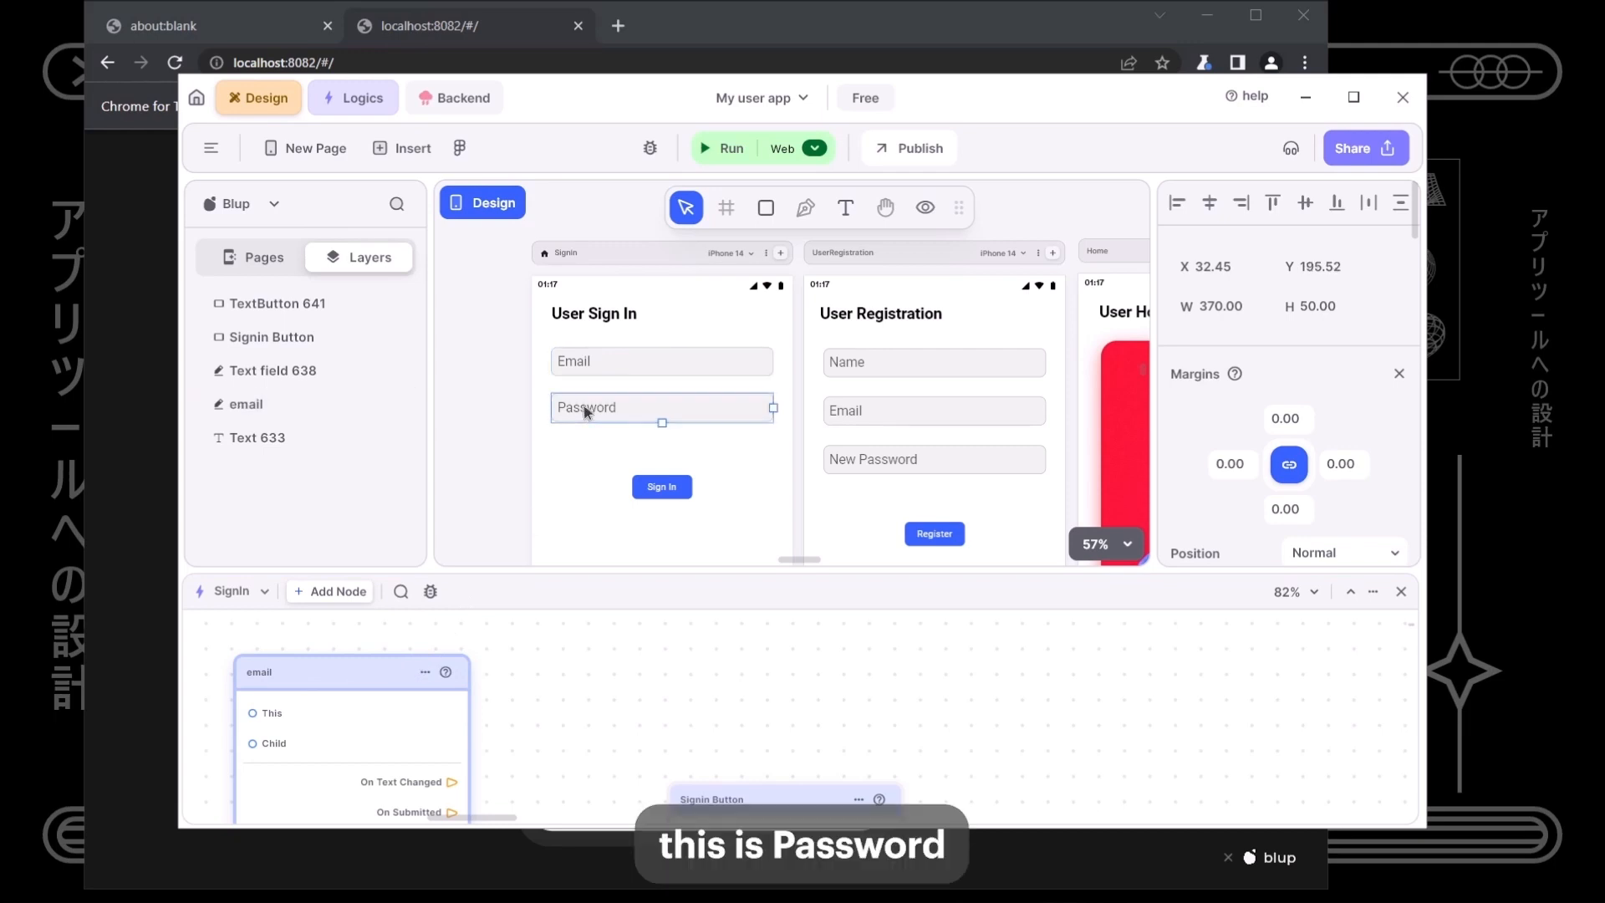
right_click(576, 368)
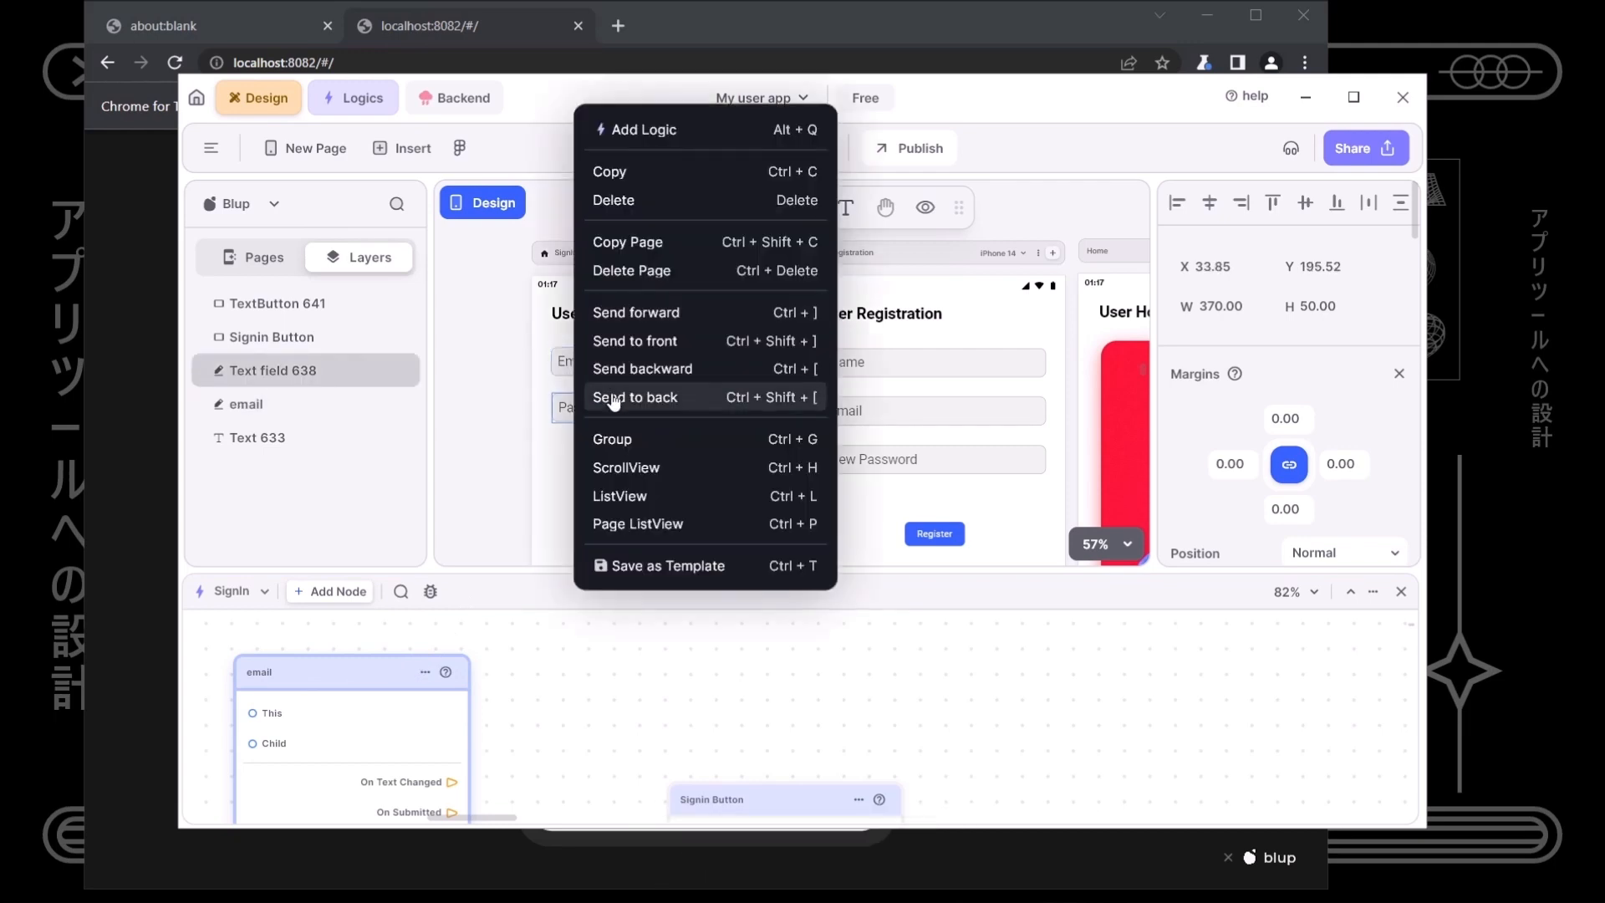
click(593, 137)
drag(365, 685, 1132, 711)
drag(311, 690, 334, 683)
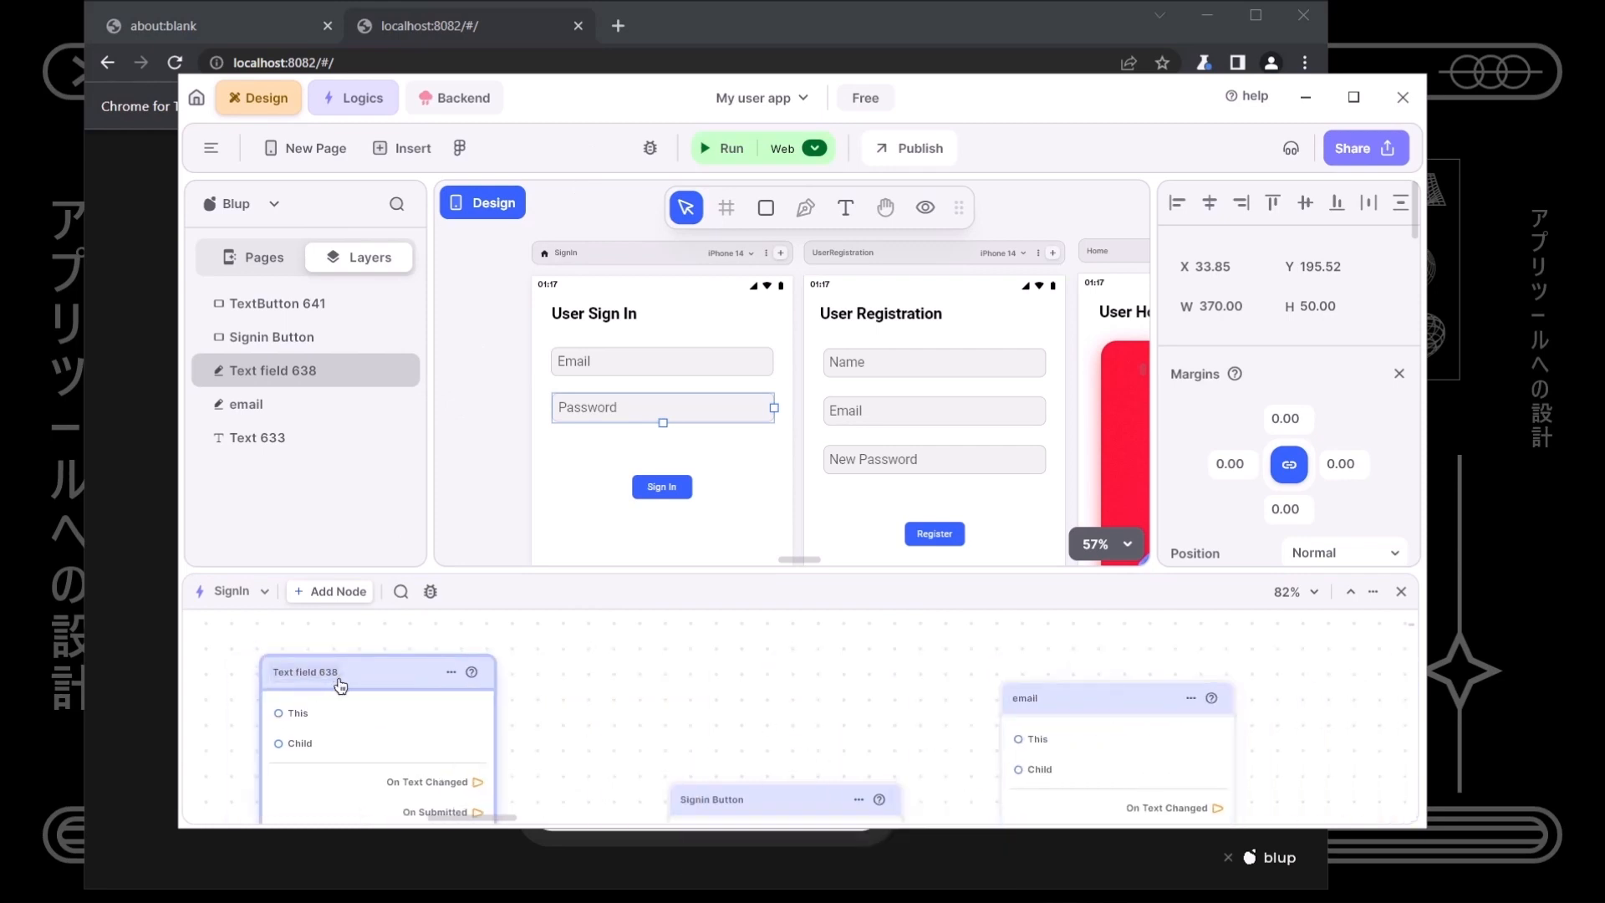
text(password)
key(Return)
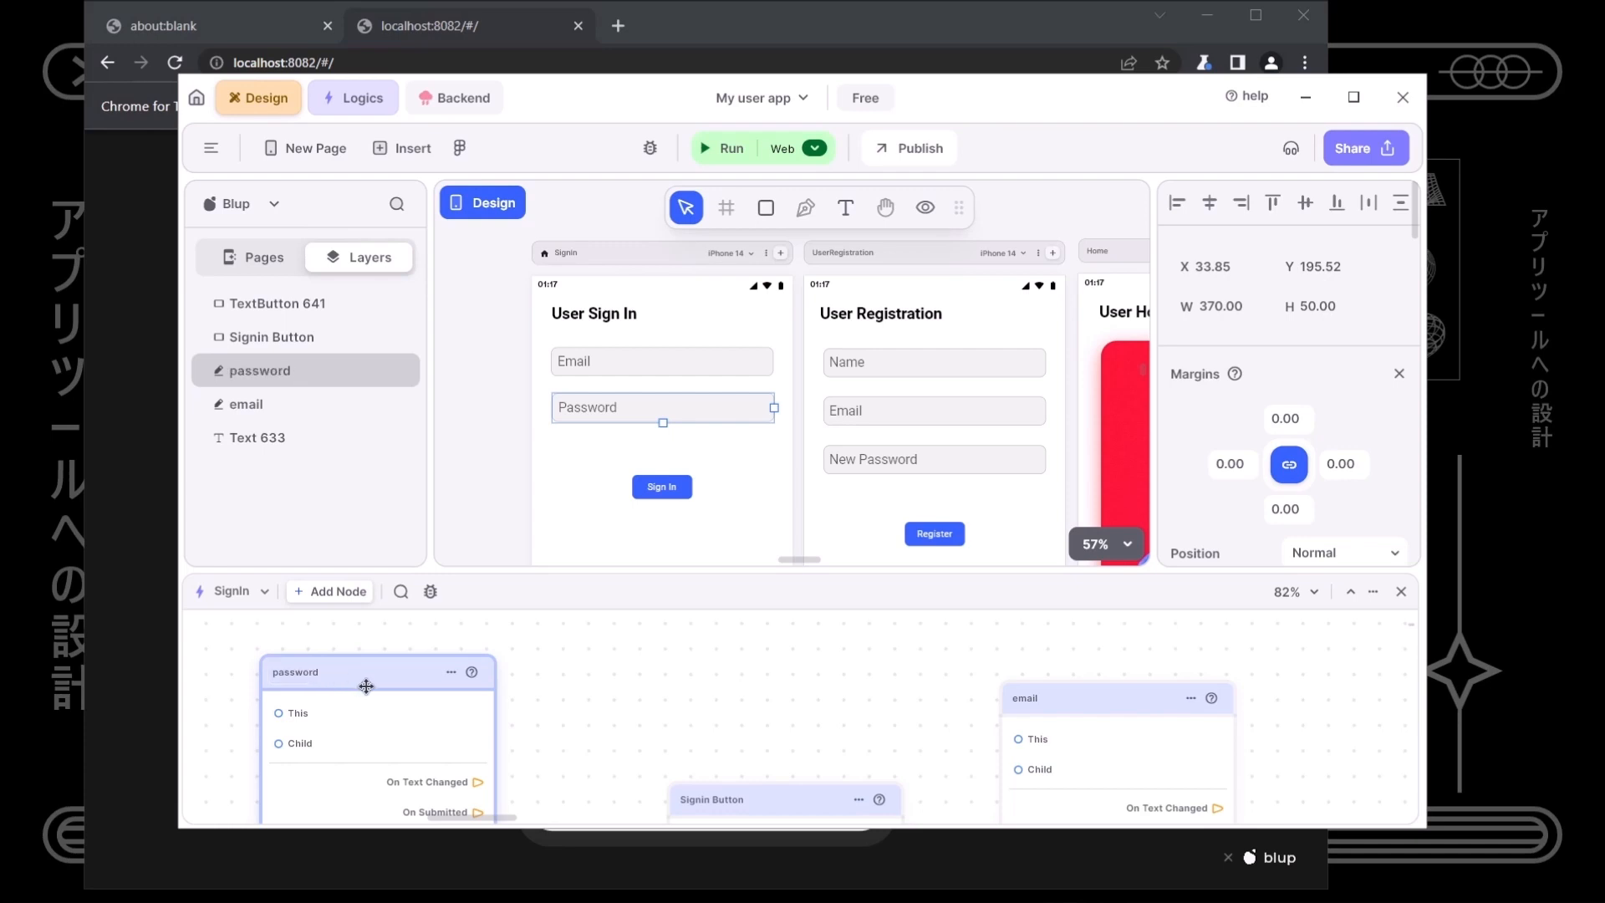
drag(376, 686, 1361, 694)
drag(891, 575, 586, 472)
scroll(656, 670, down, 5)
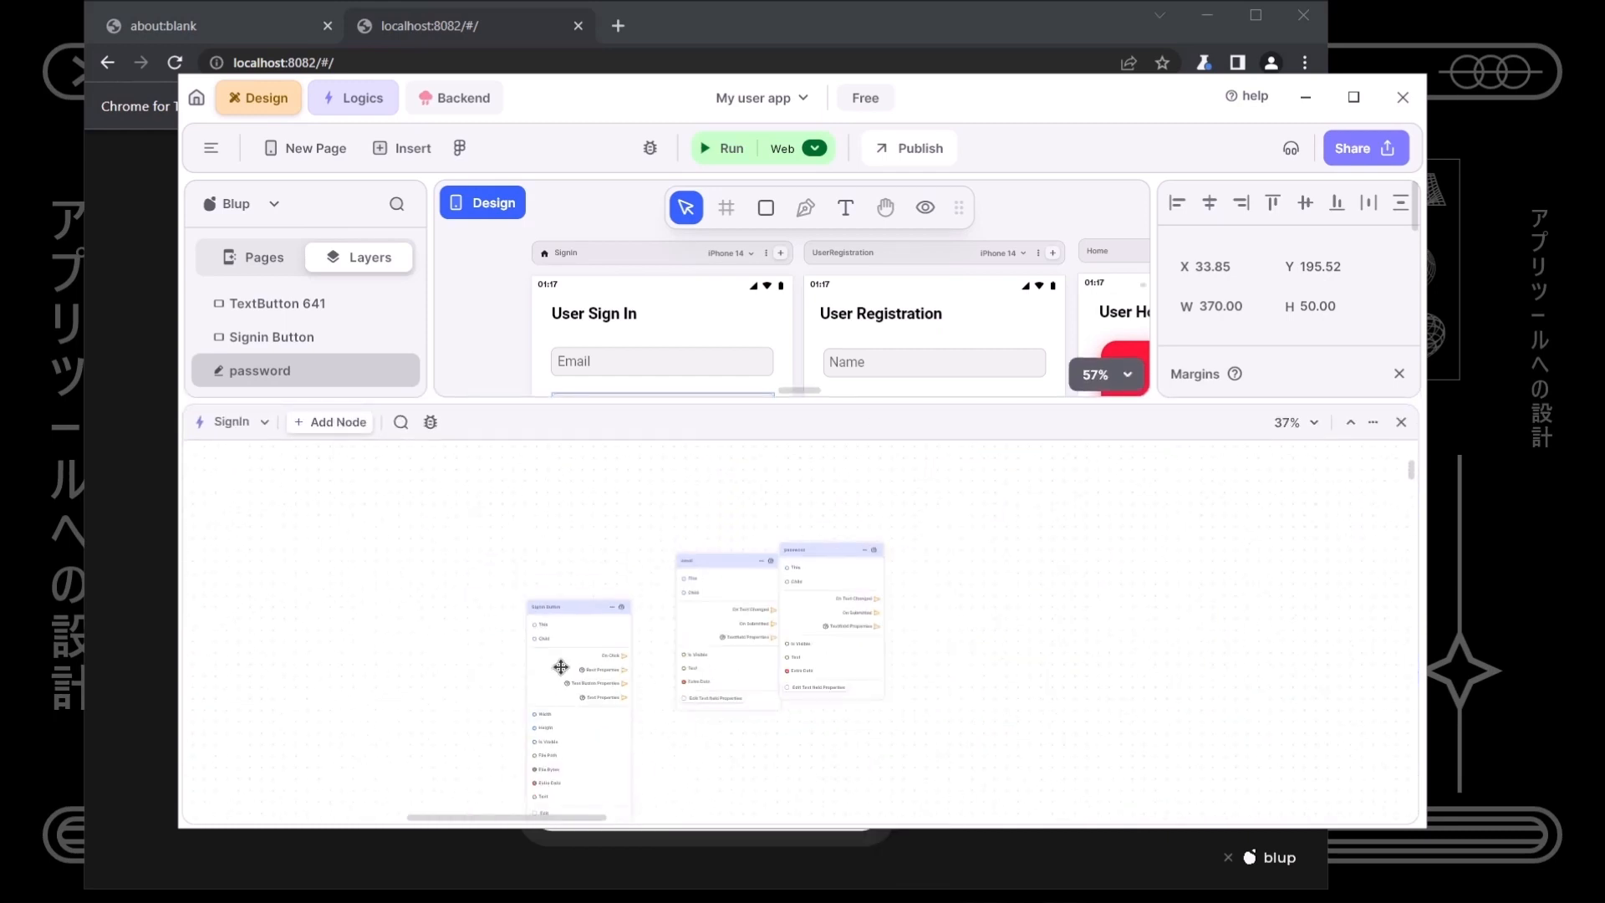
drag(561, 650, 539, 776)
drag(770, 595, 713, 537)
drag(853, 566, 816, 522)
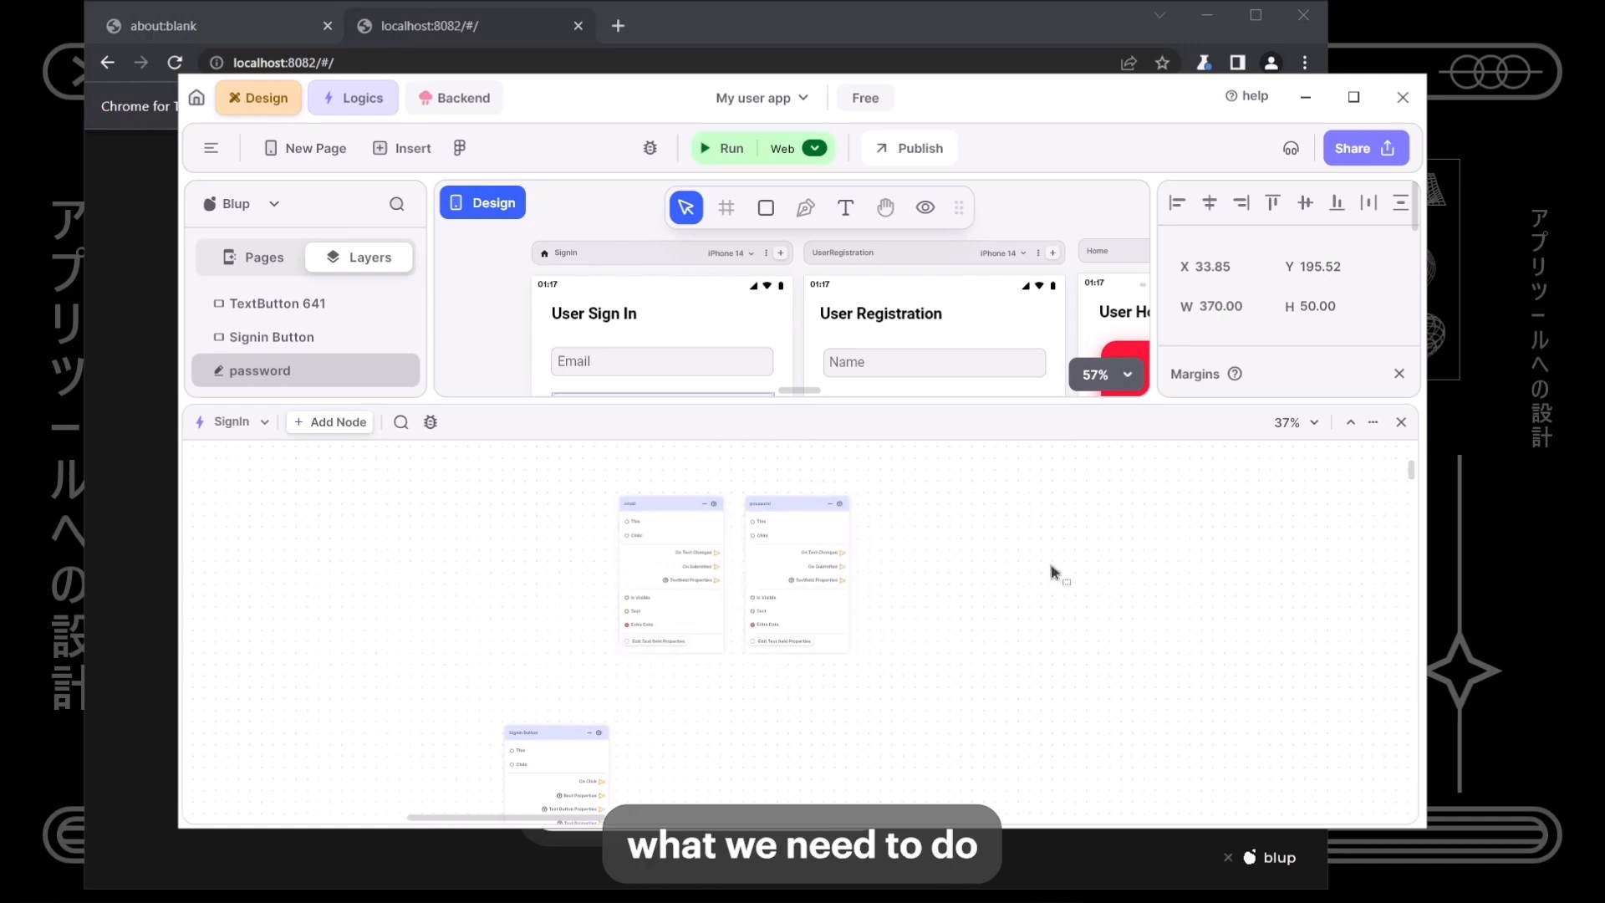
- Insert a Blup Sheets API node and look over its available queries
right_click(1027, 575)
text(blup)
key(Down)
key(Return)
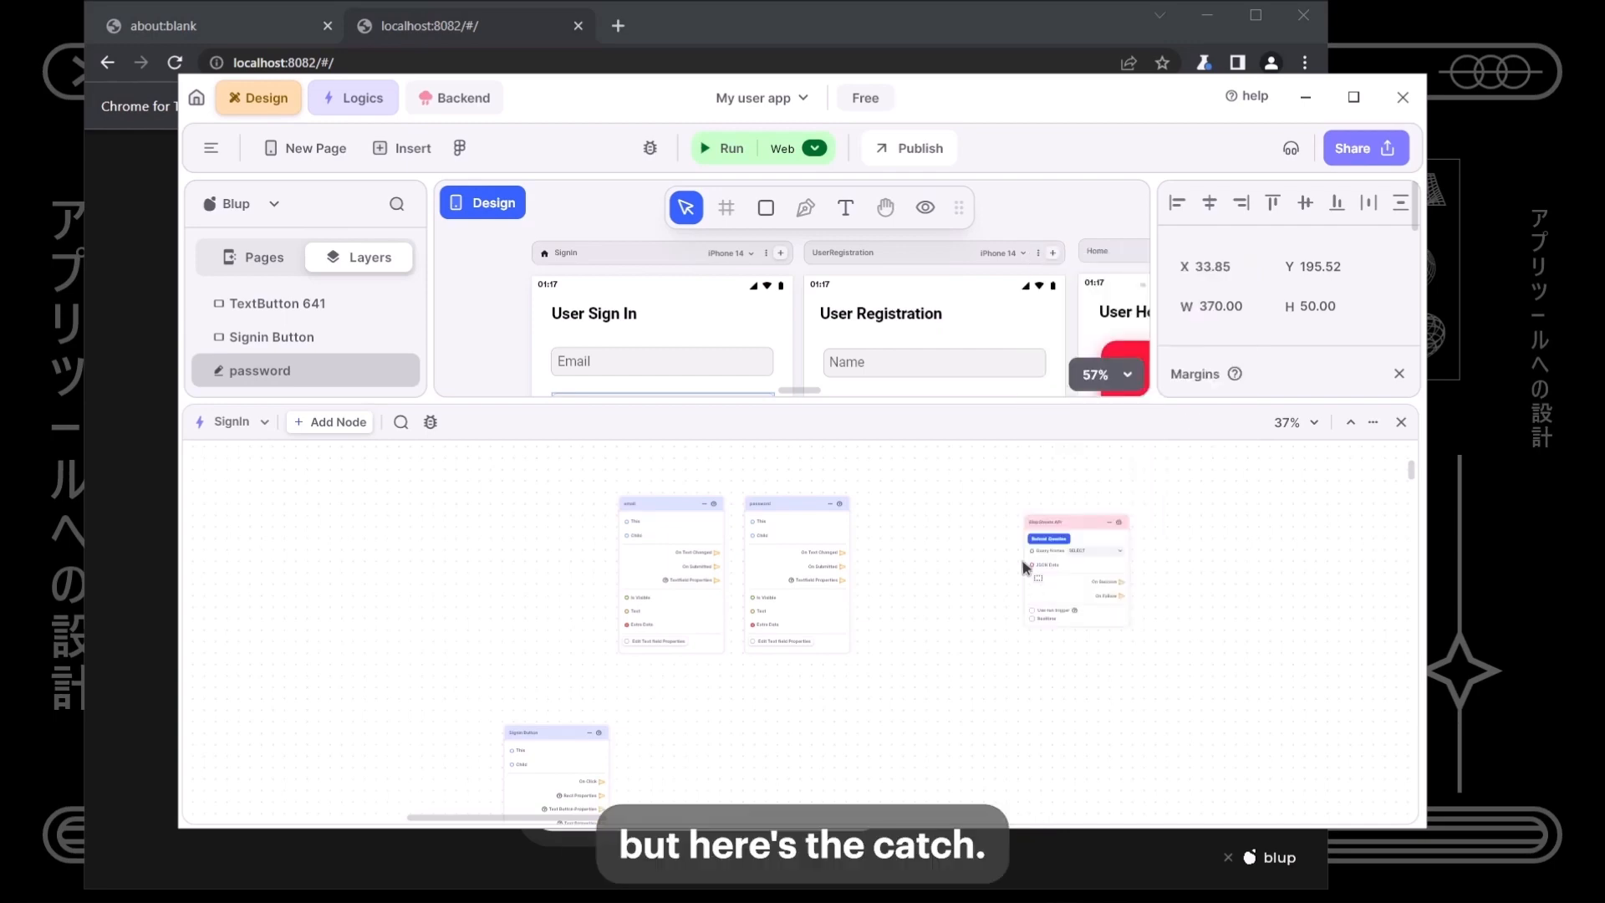
scroll(1120, 555, up, 5)
click(1086, 555)
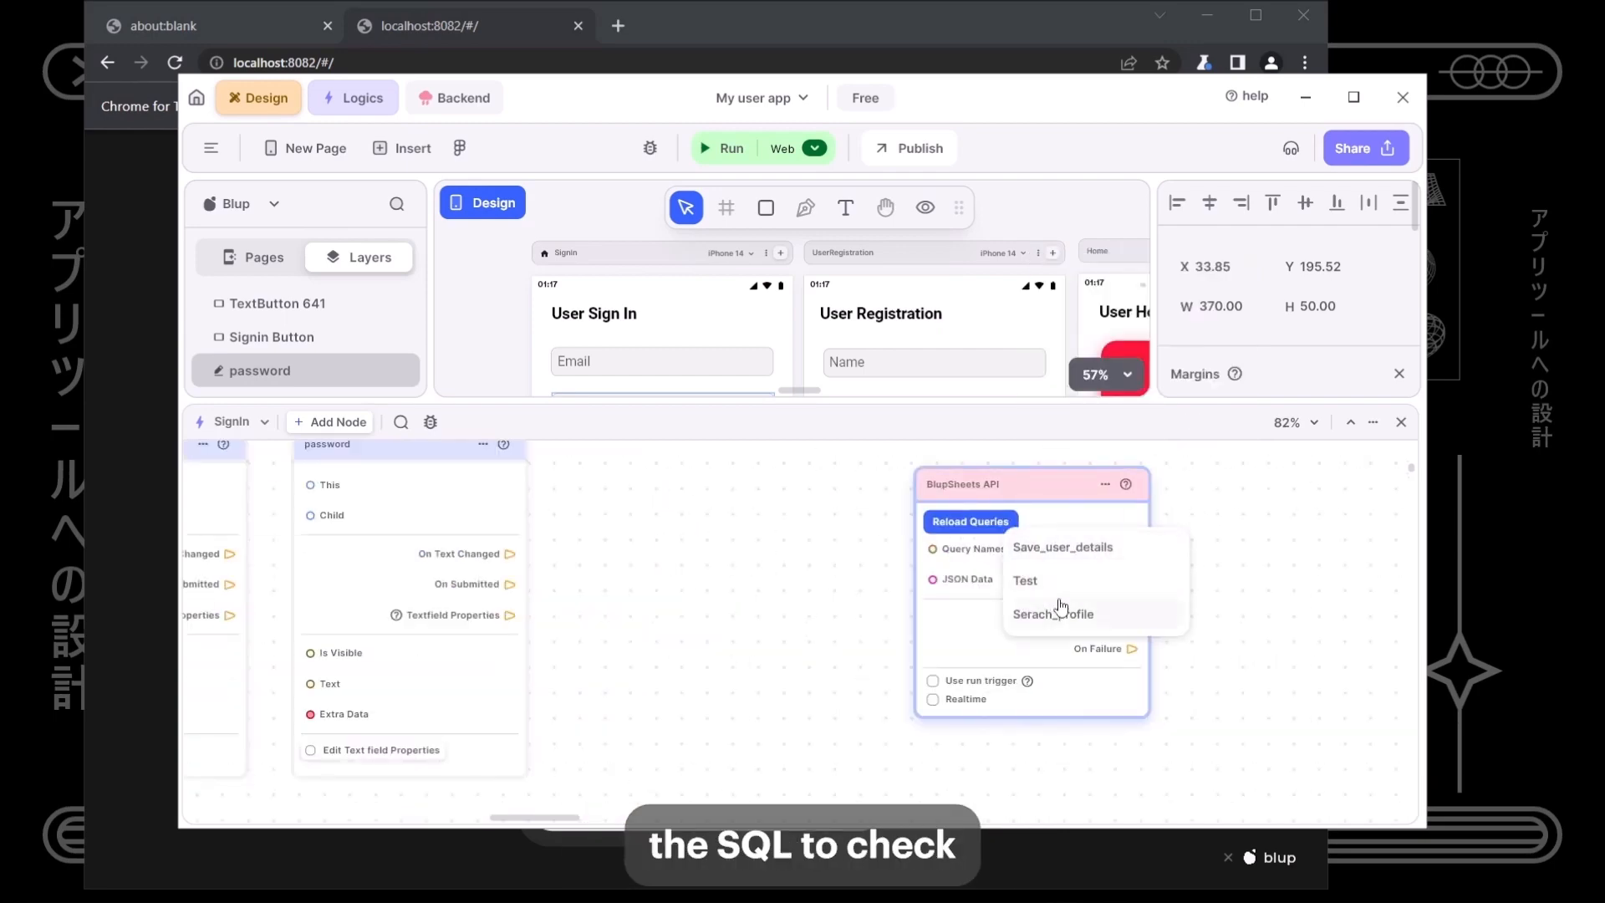
click(816, 600)
- Open the Backend and display the saved SQL queries list
drag(561, 432, 561, 518)
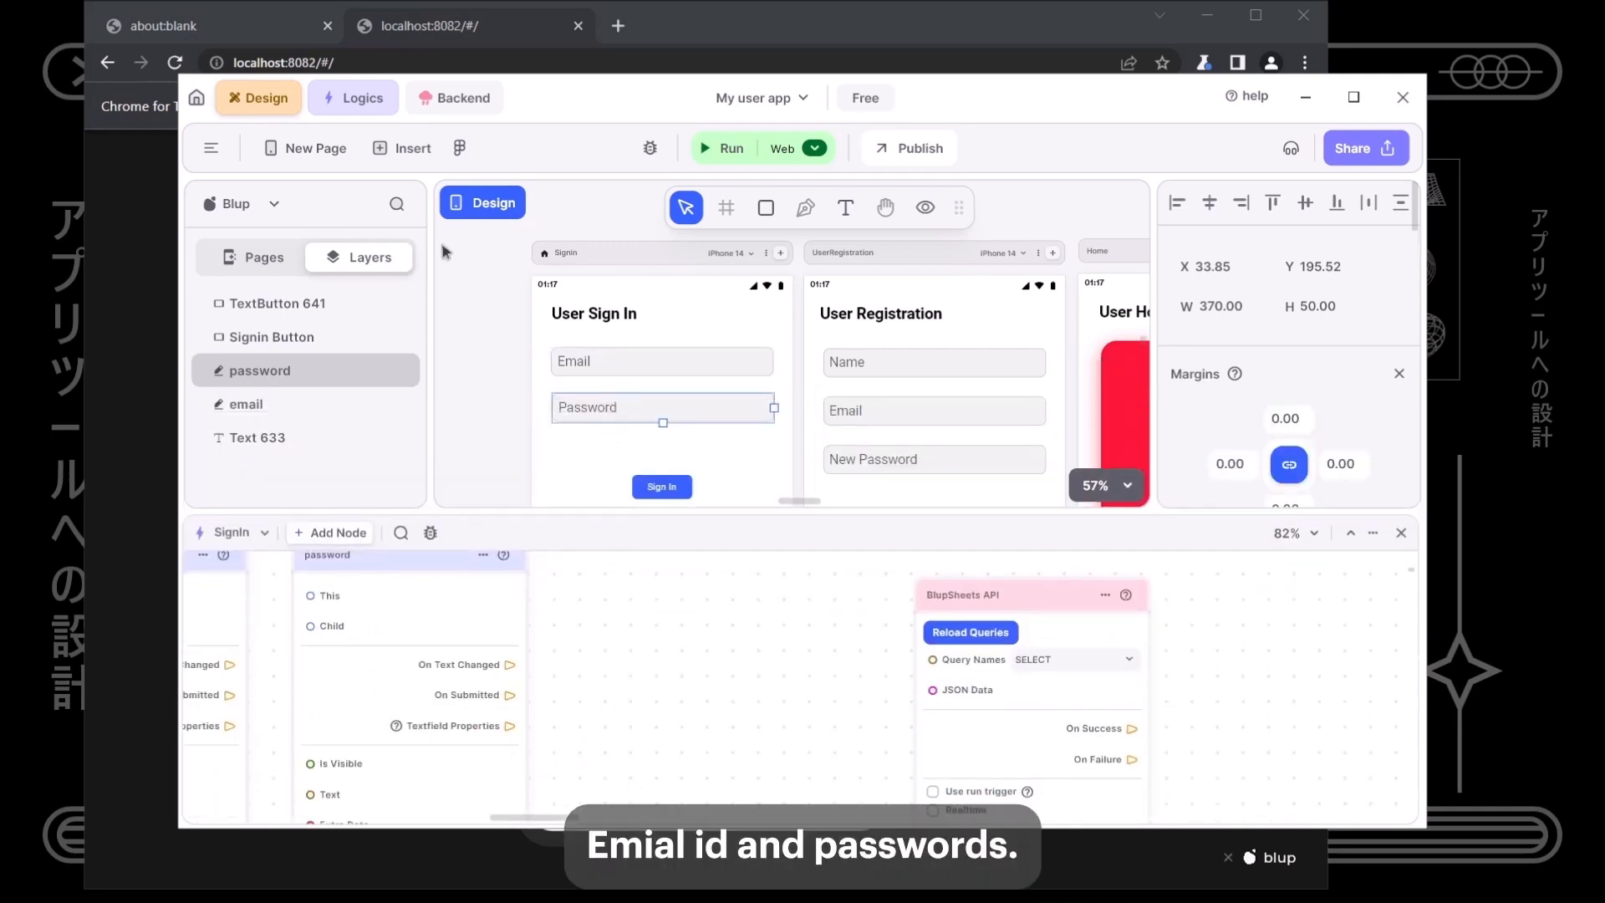
click(452, 99)
click(362, 443)
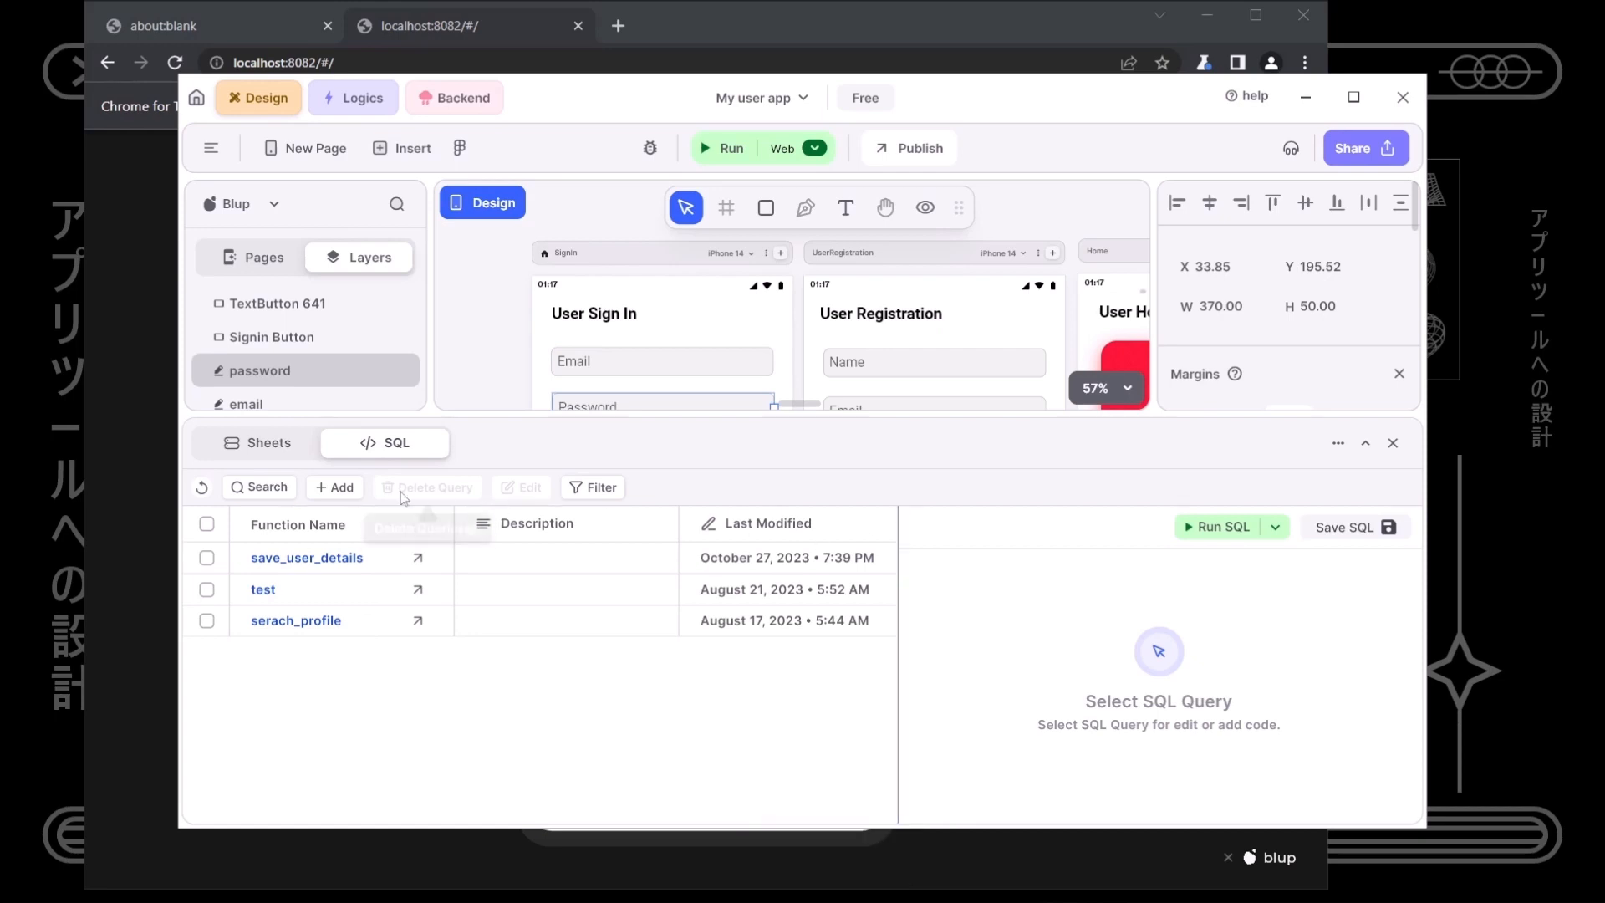
- Create a new SQL query named check_user_registration
click(336, 487)
click(674, 392)
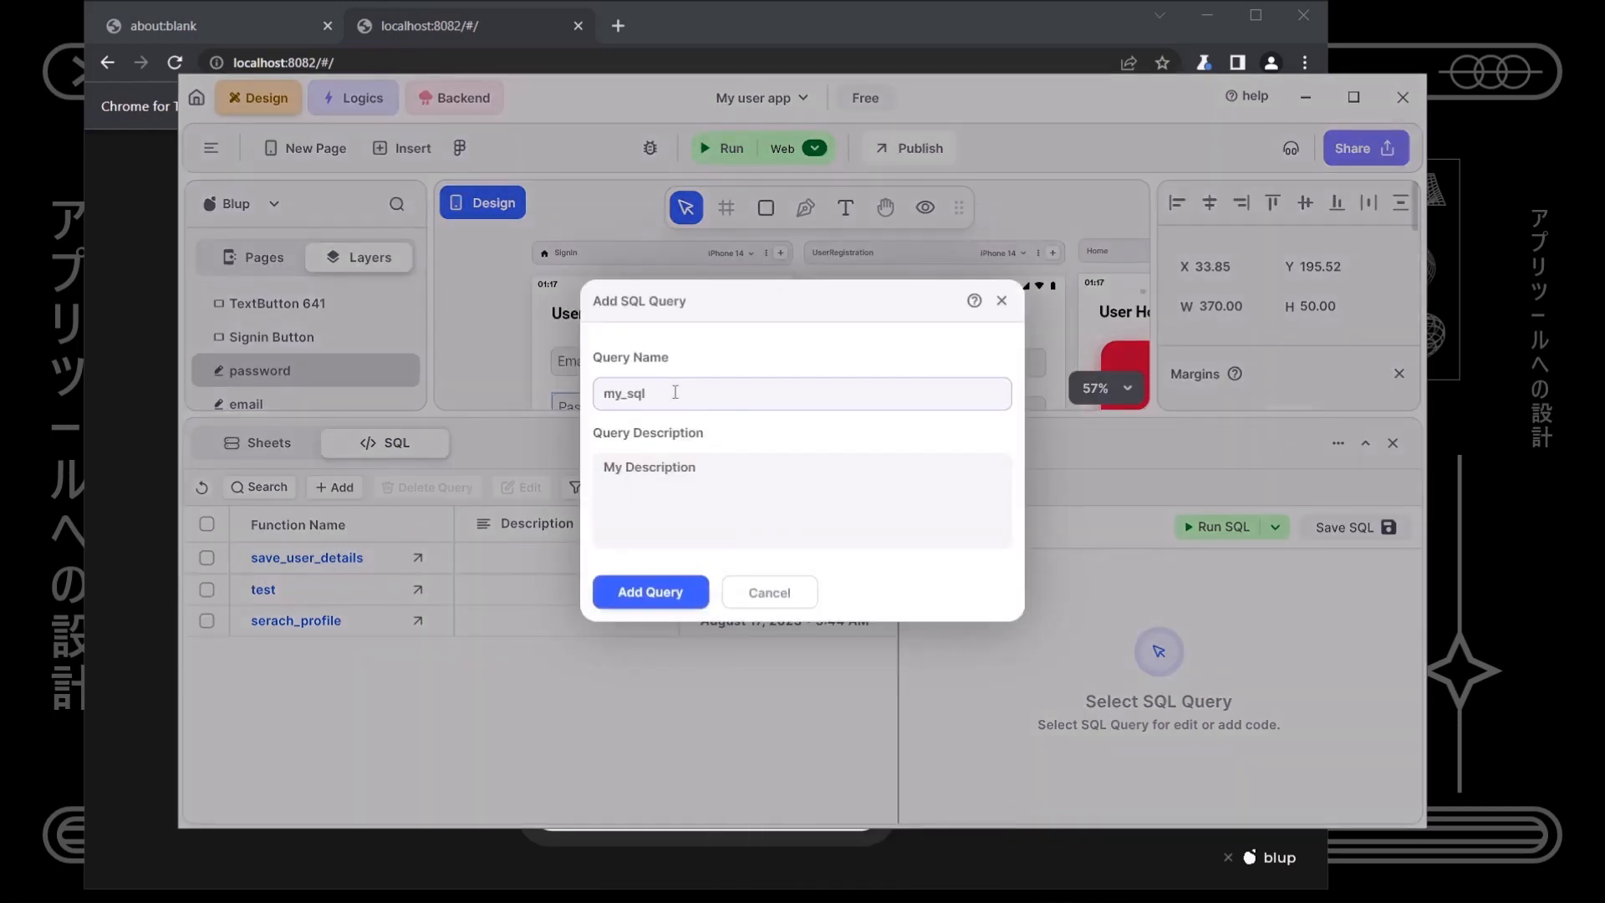
text(c)
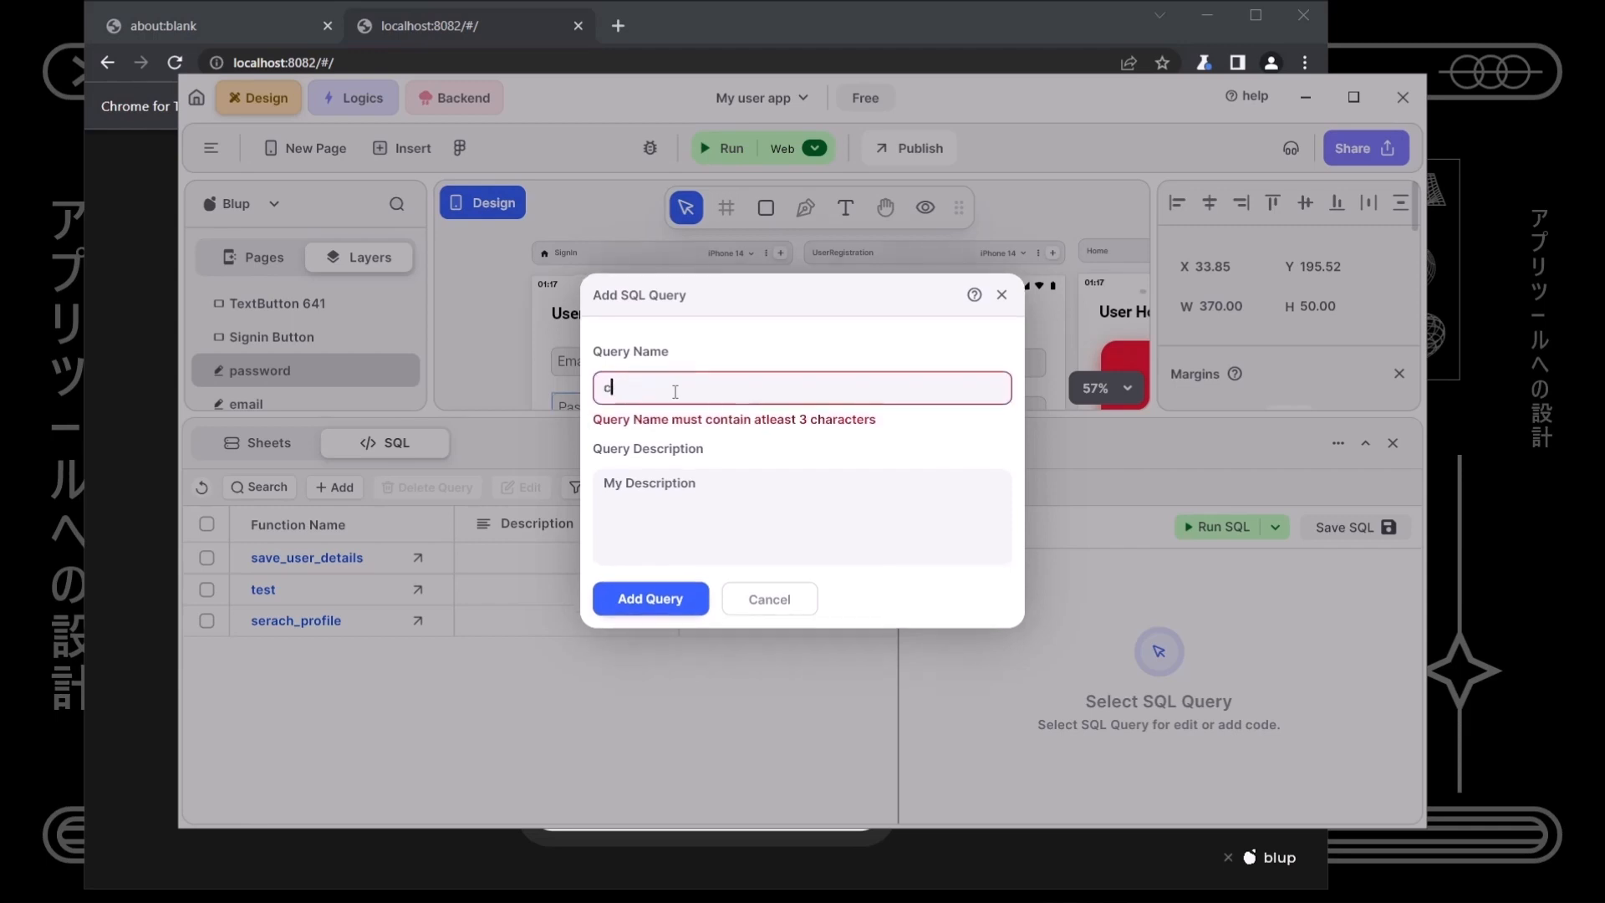
text(heck)
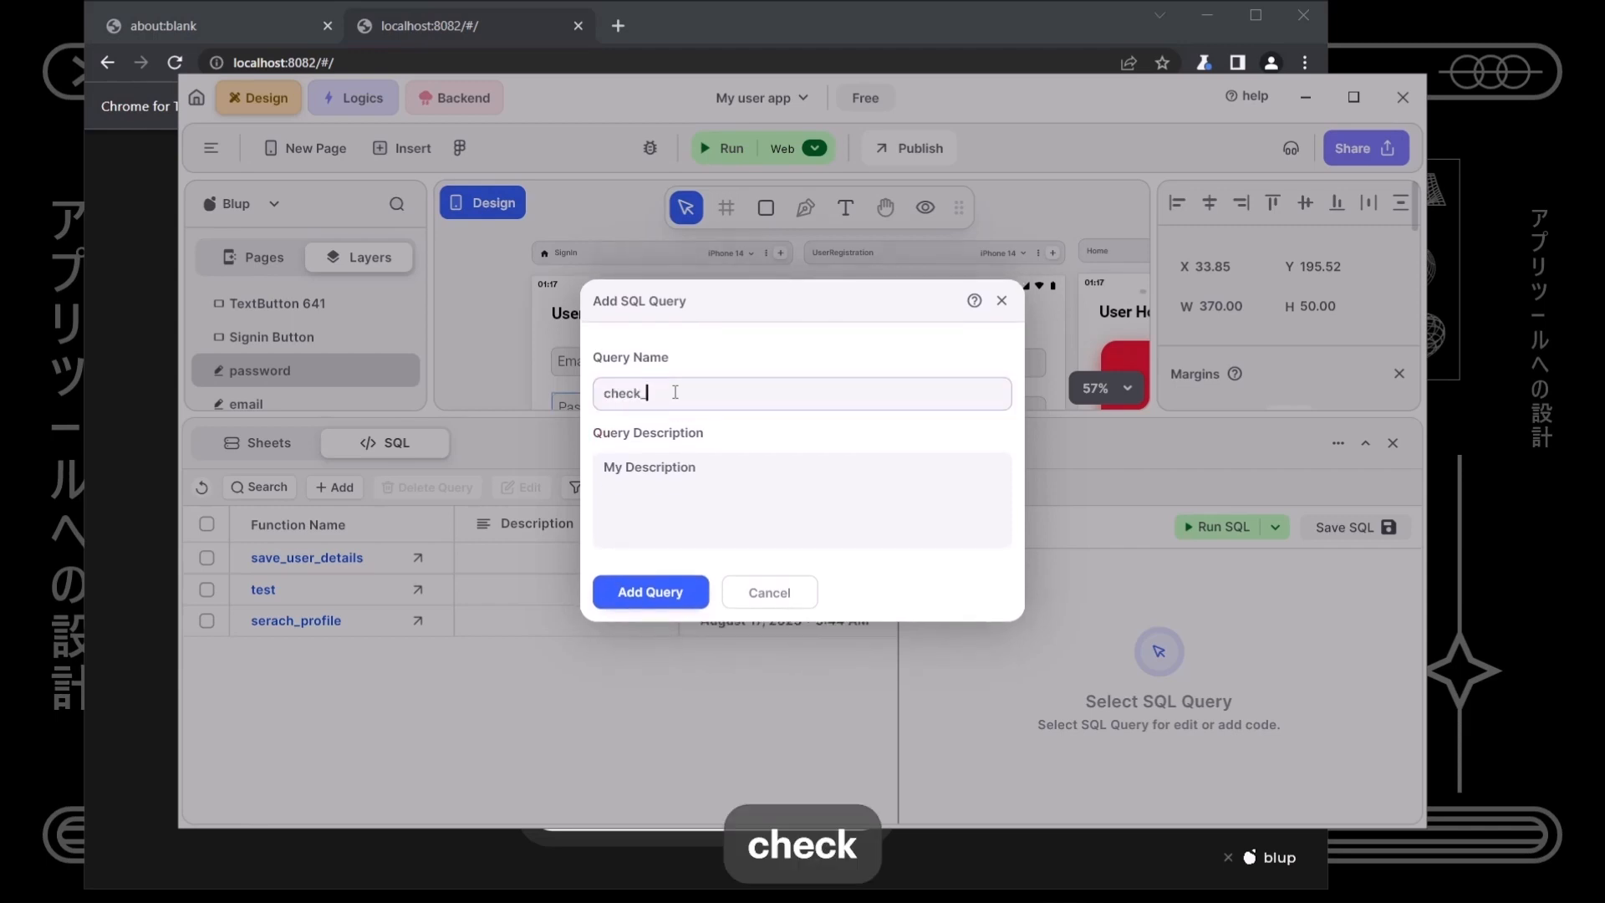
text(_user_registration)
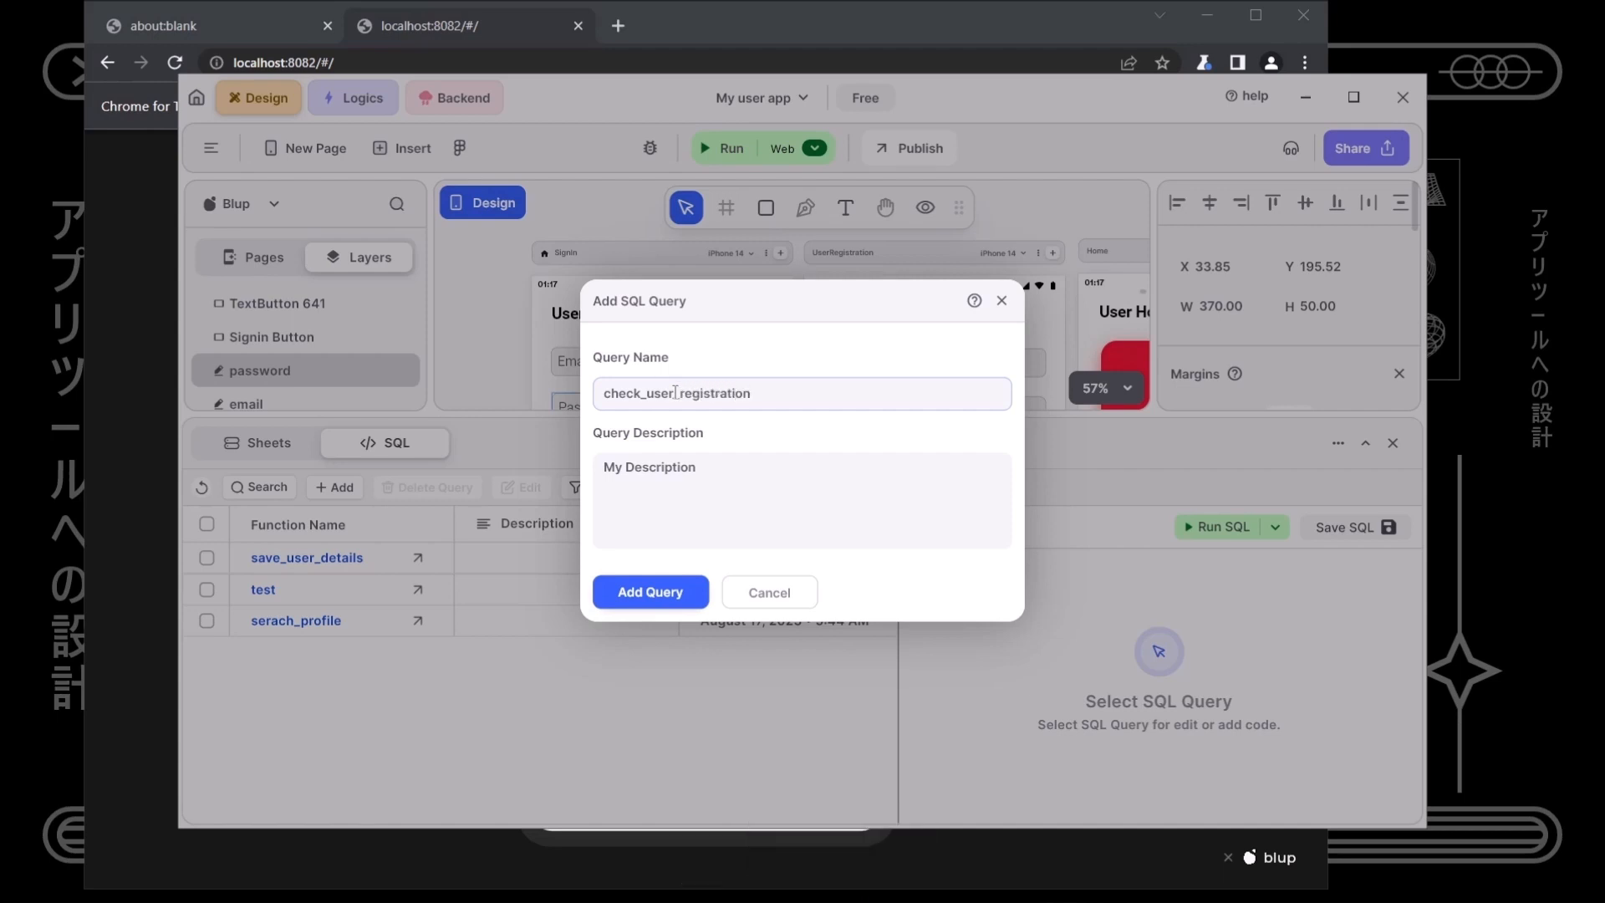
click(689, 585)
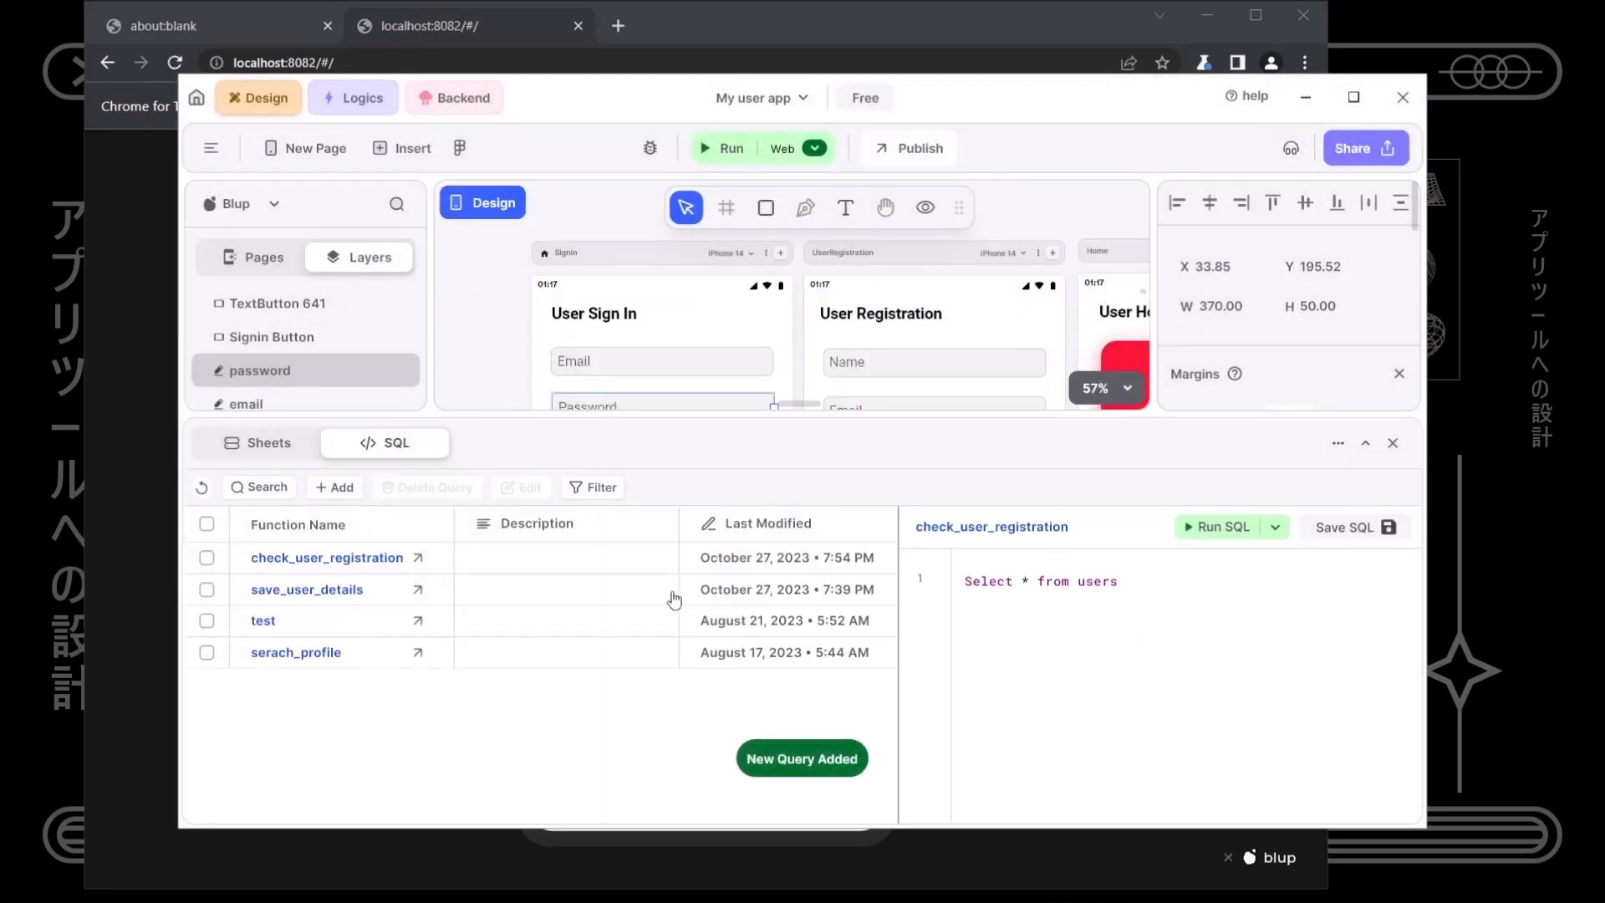
- Write the query against login_details where Email = {{var_email}} and Password = {{var_password}}, then save it
triple_click(974, 581)
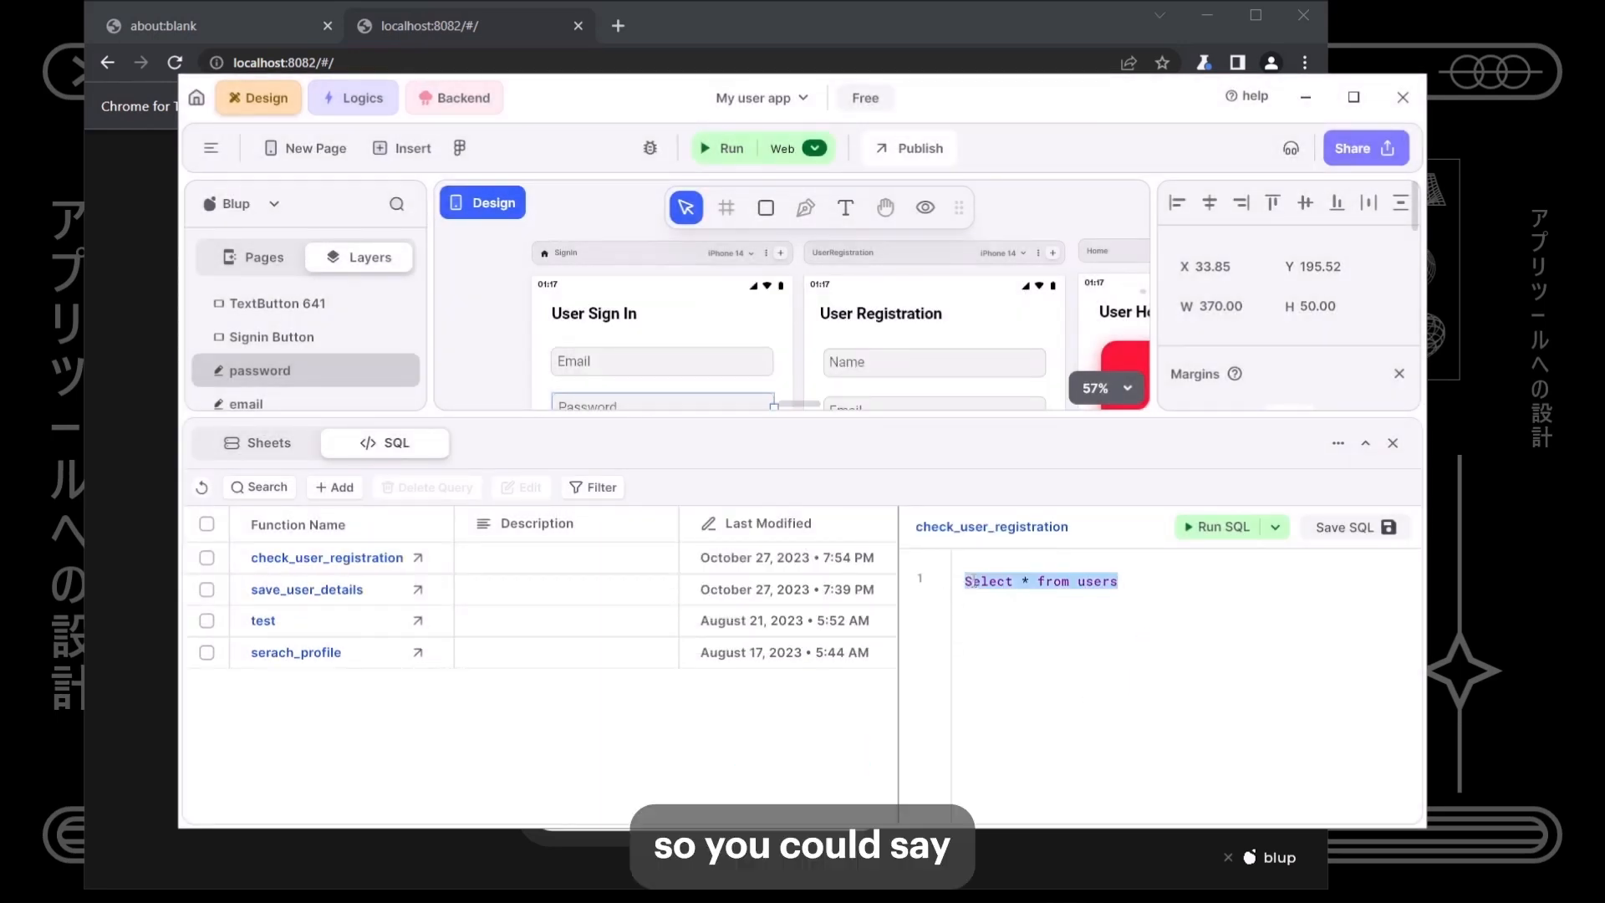
key(Right)
key(Left)
key(Left)
key(Left)
key(Left)
key(Left)
key(Left)
key(Left)
key(Left)
key(Left)
key(Left)
key(Left)
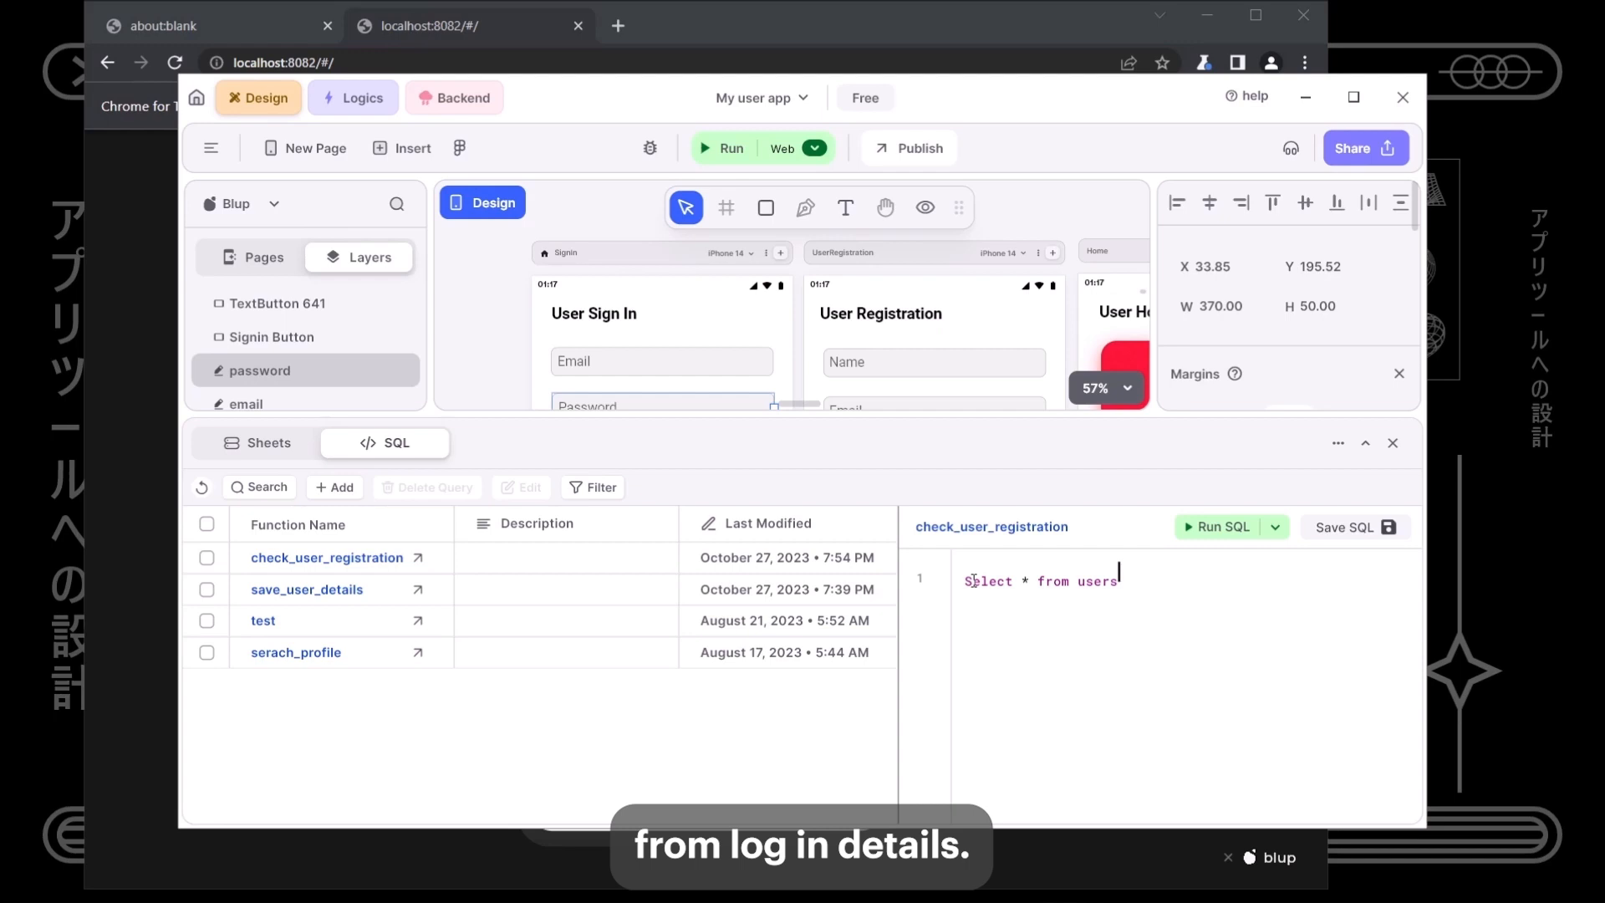
key(Delete)
key(Delete)
key(Delete)
text(login)
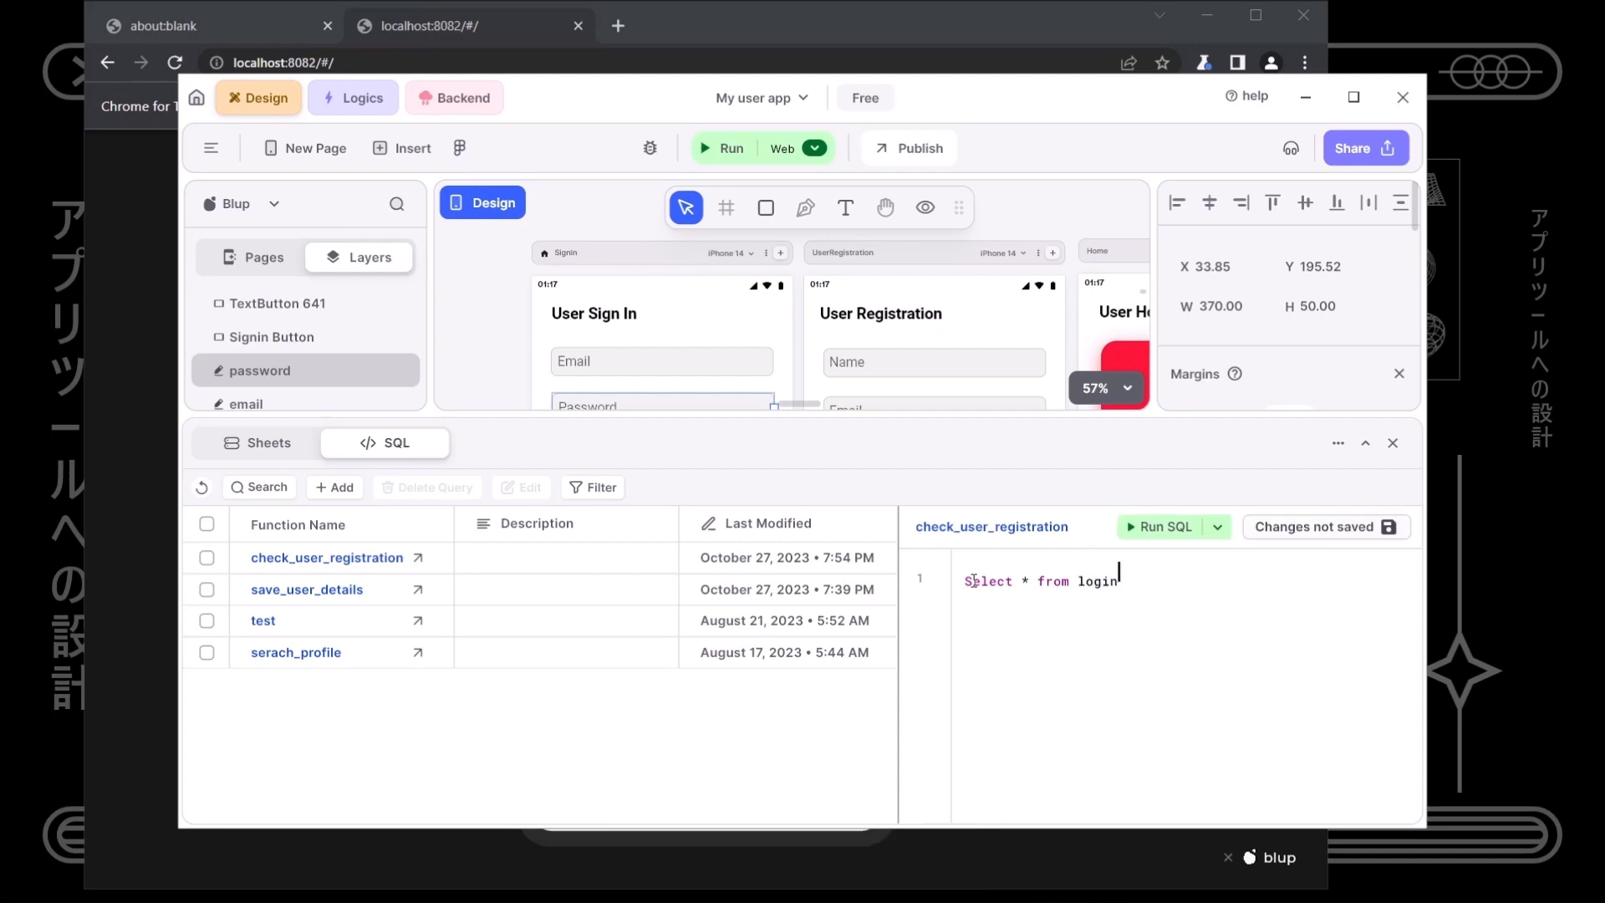
text(_details where)
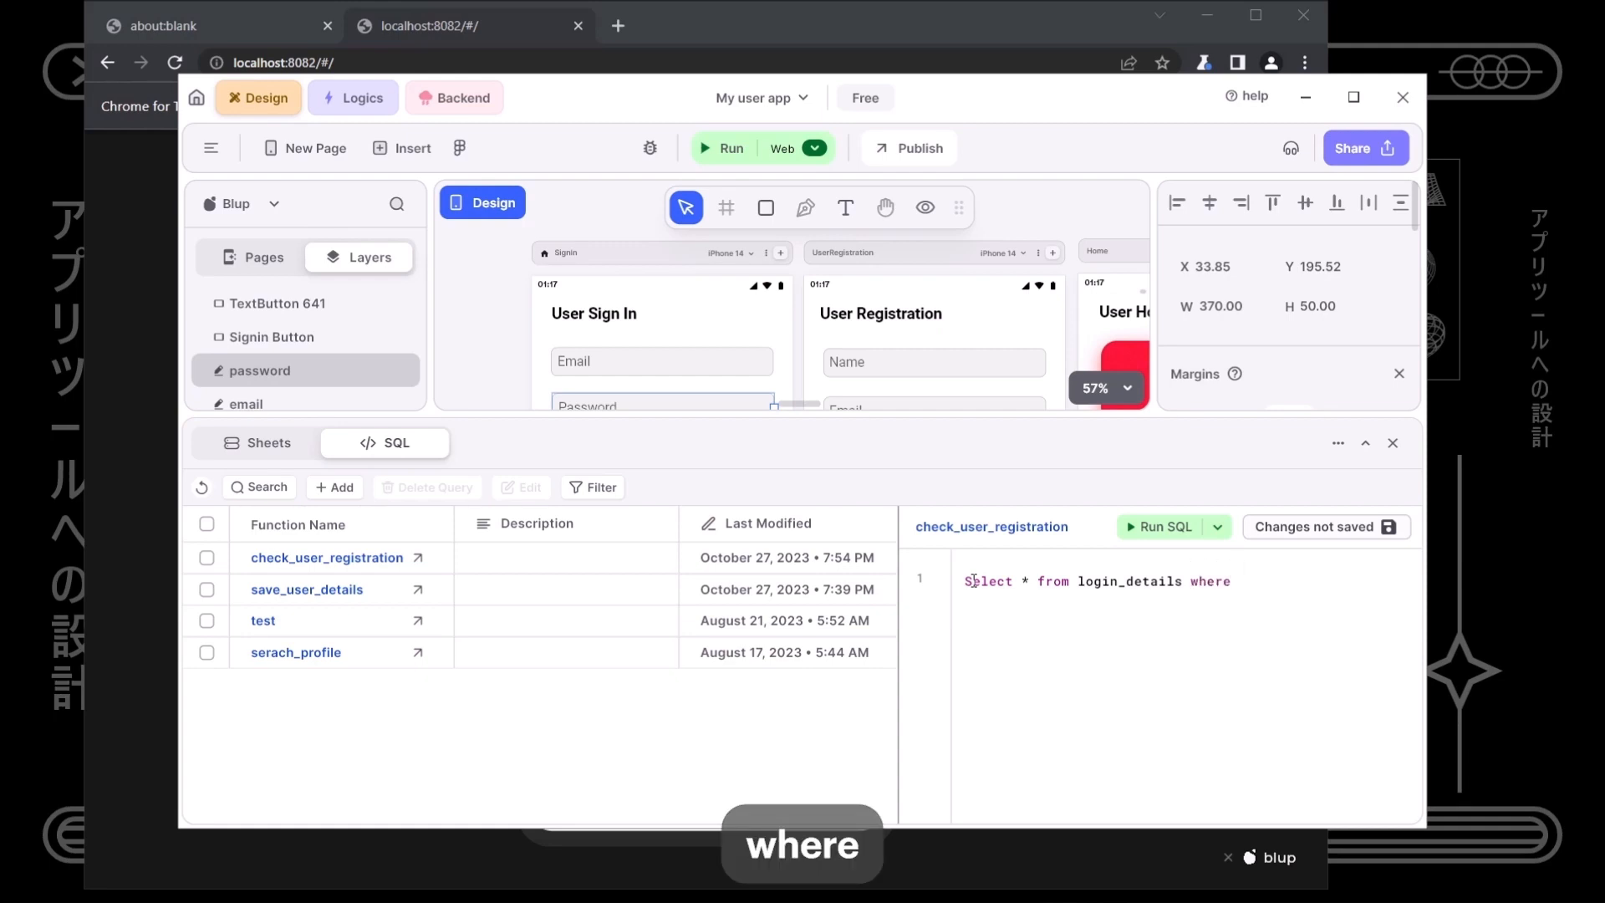
text( Email =)
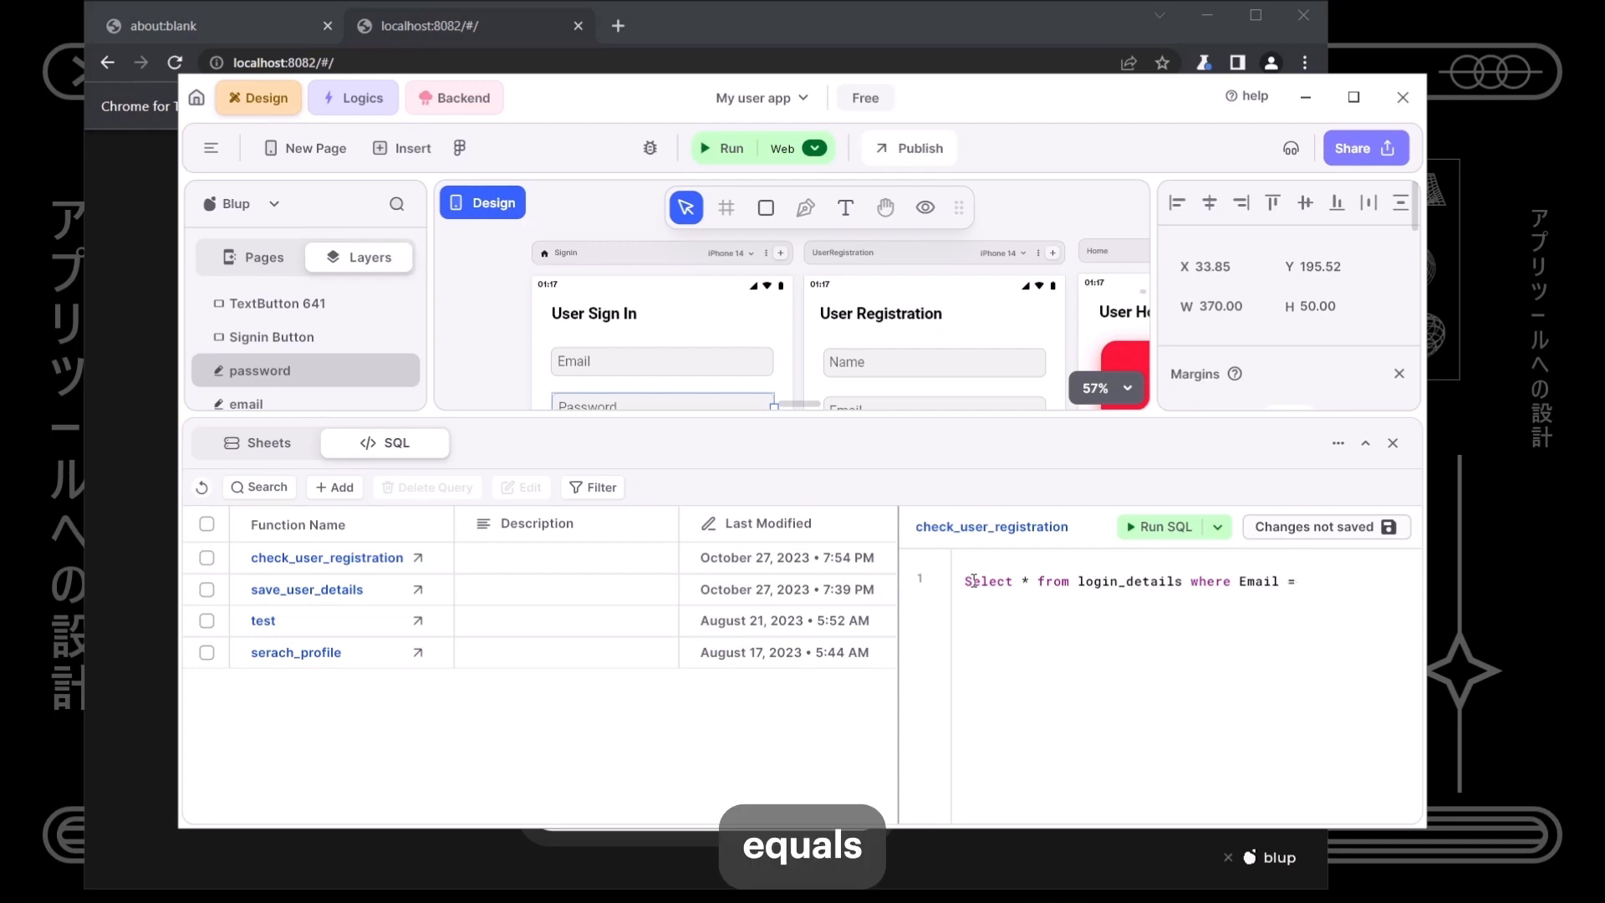
text( {{)
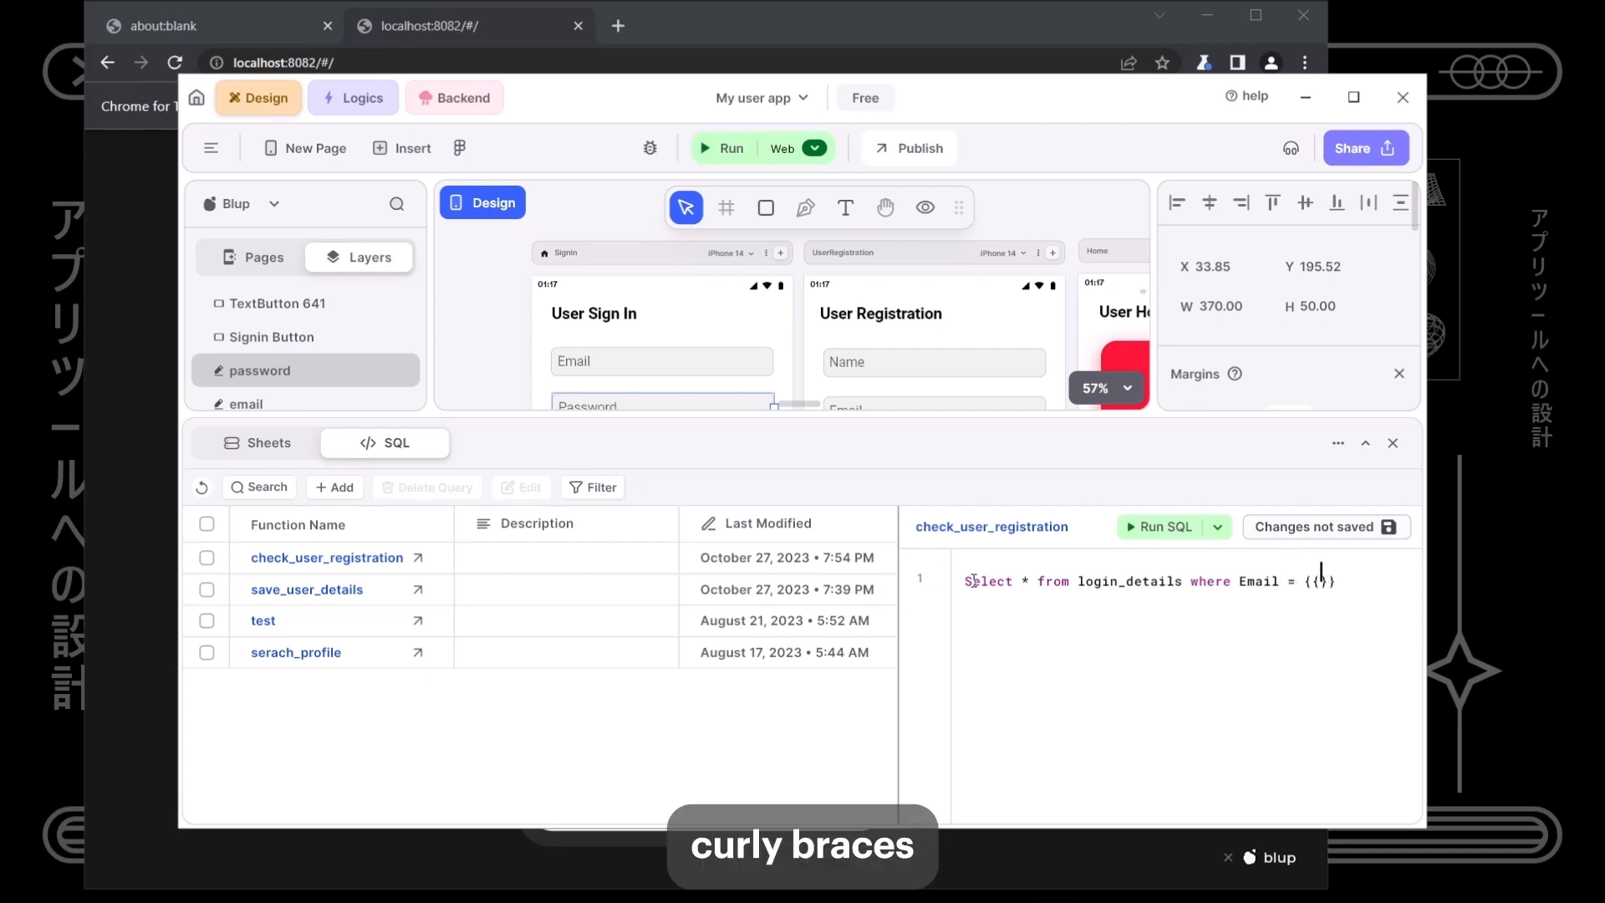
text(var_)
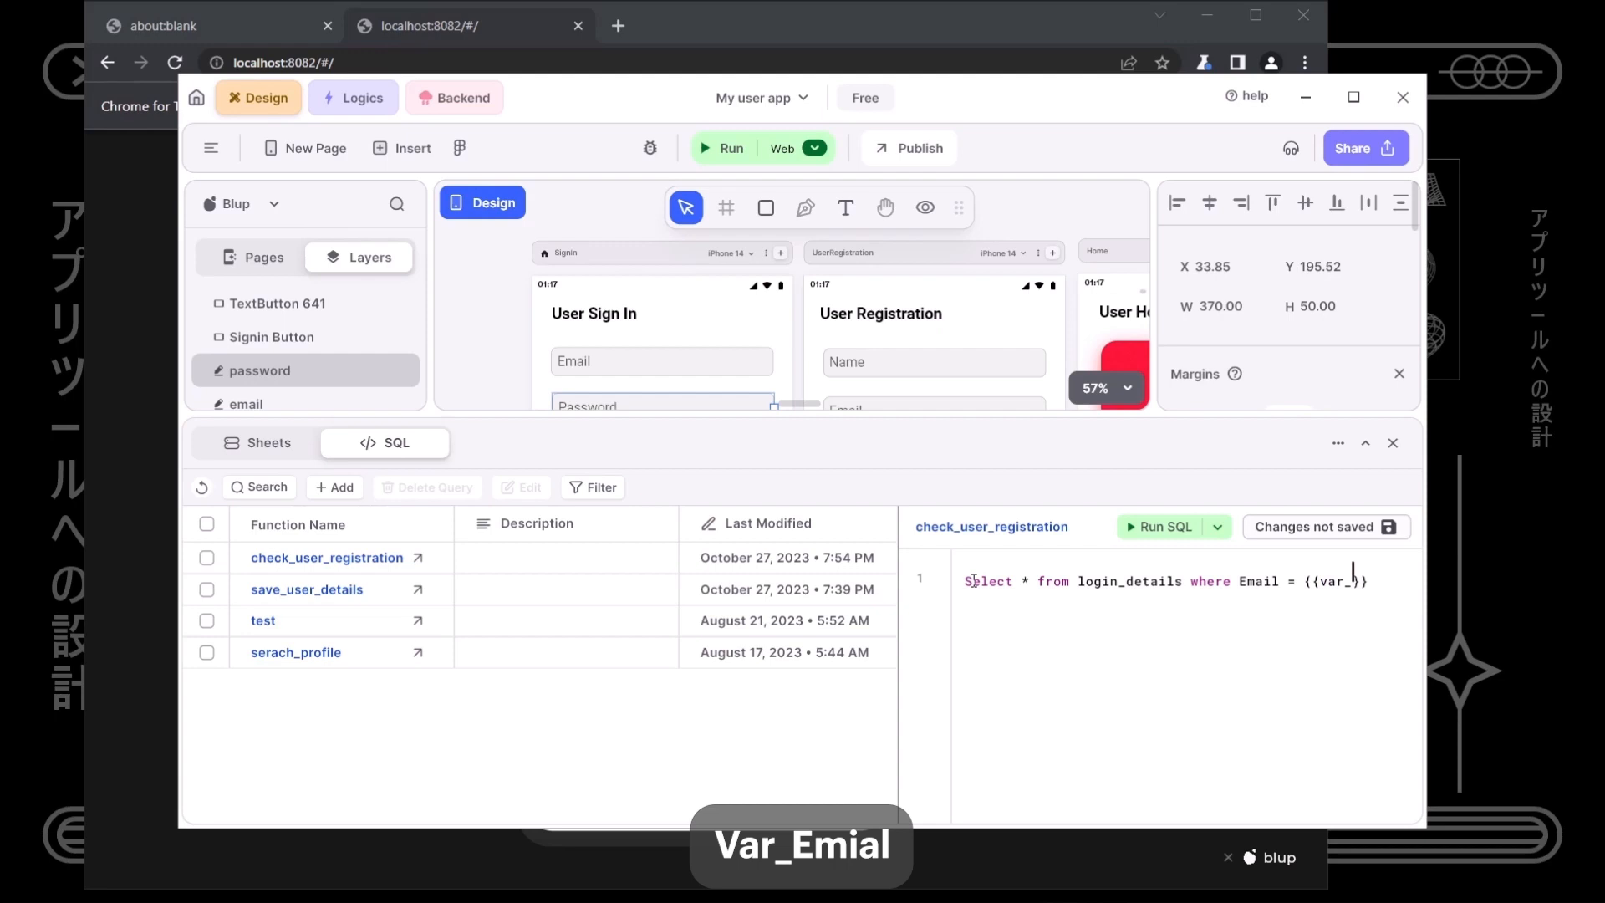
text(email)
key(Right)
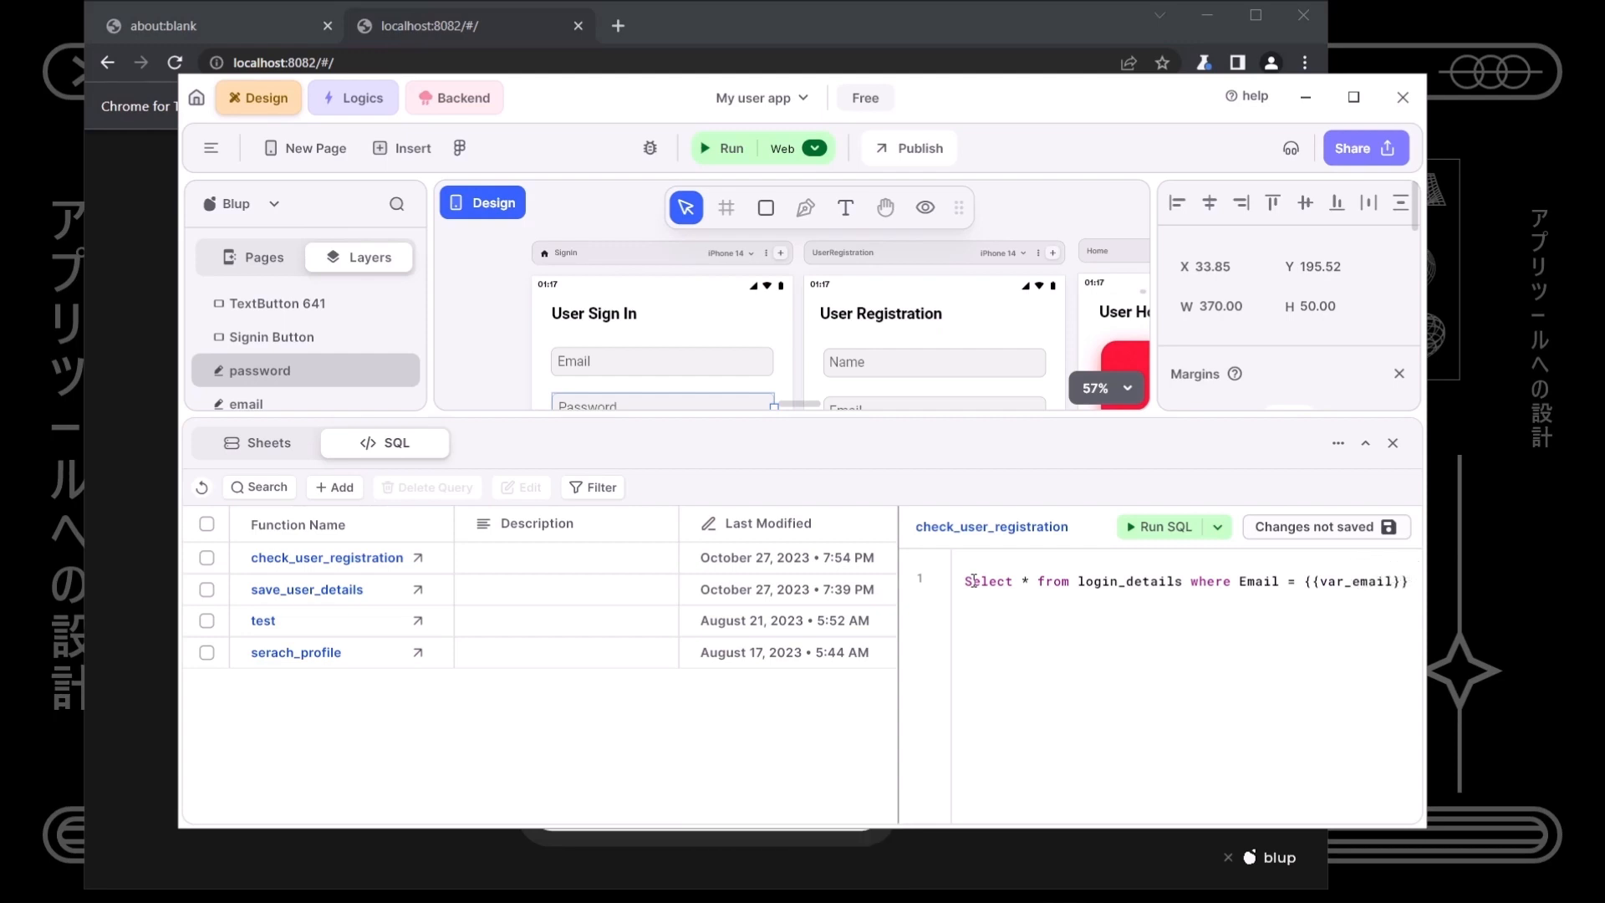
text(and)
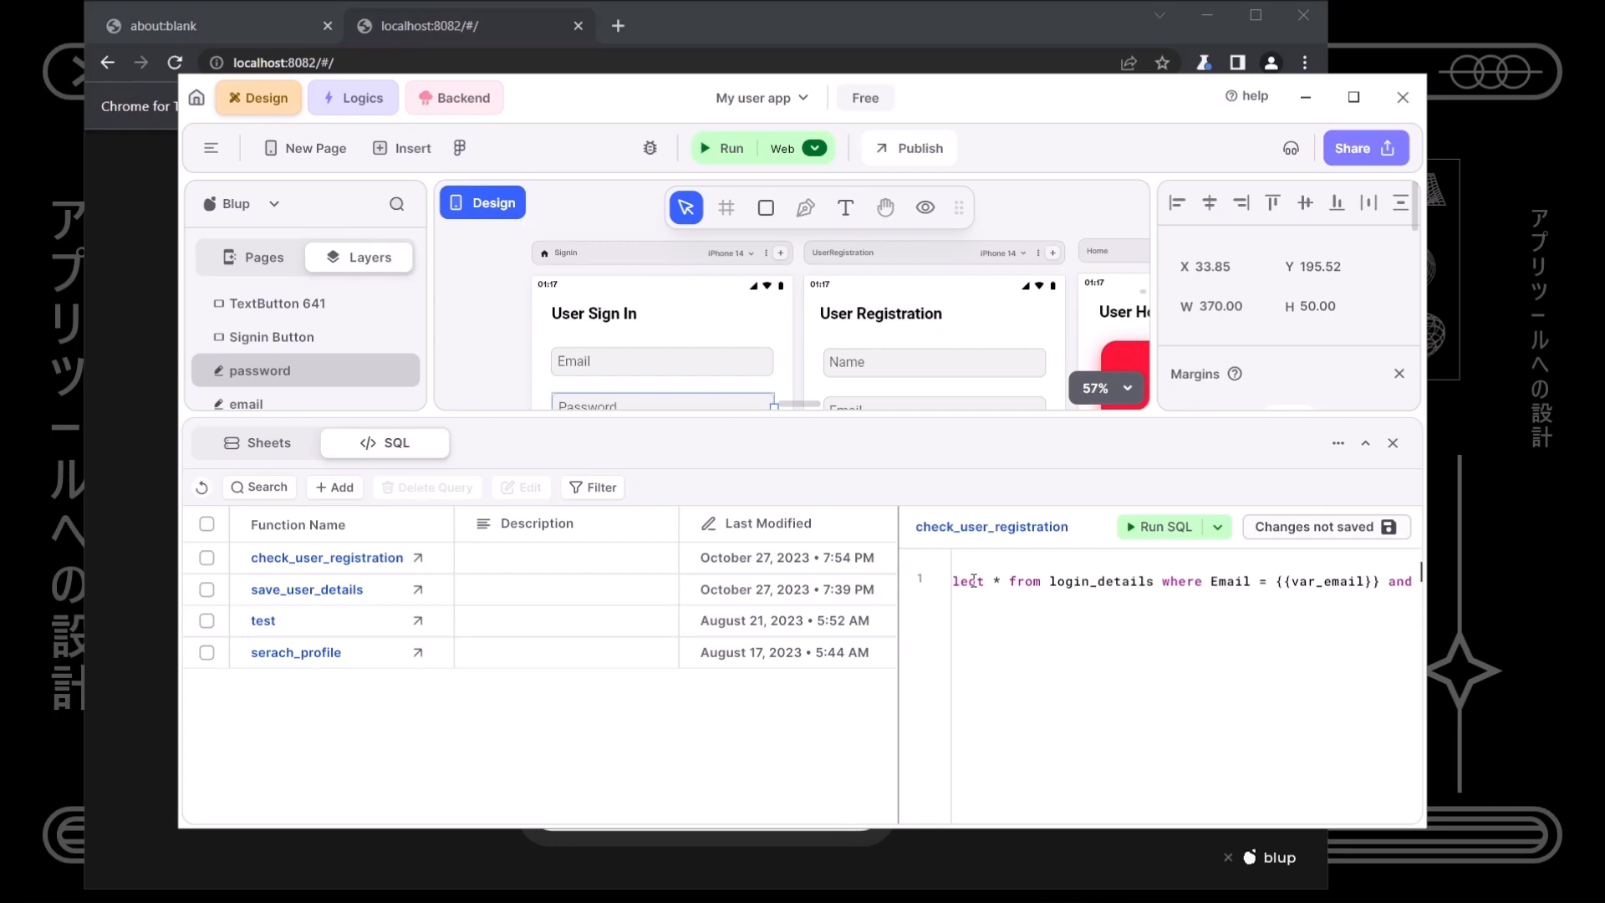
text( Pass)
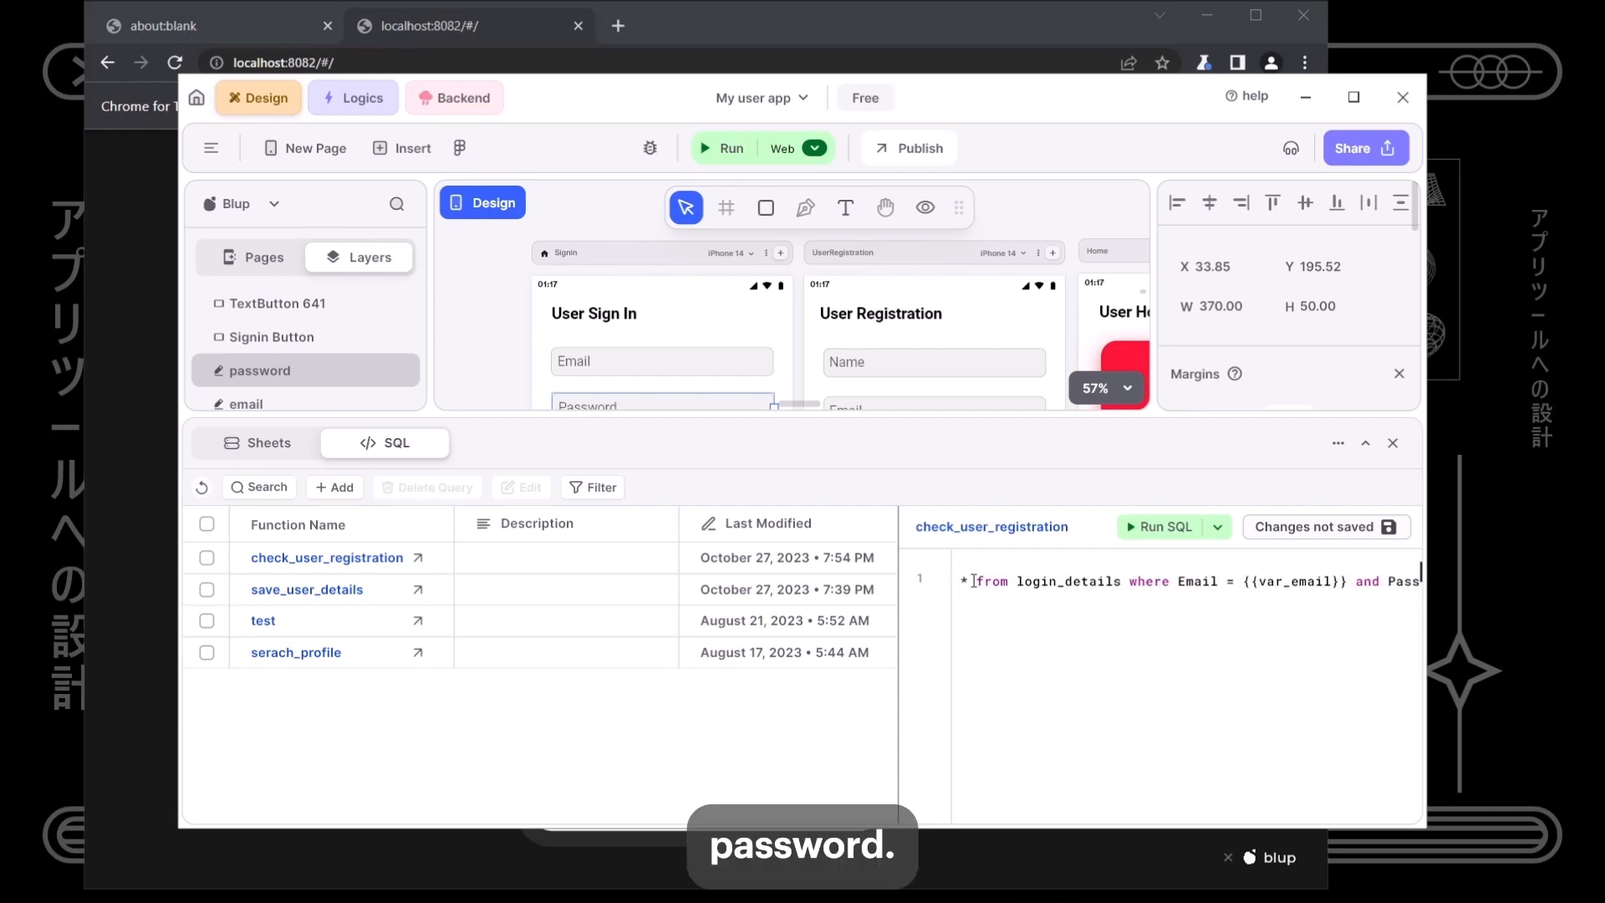
text(word=)
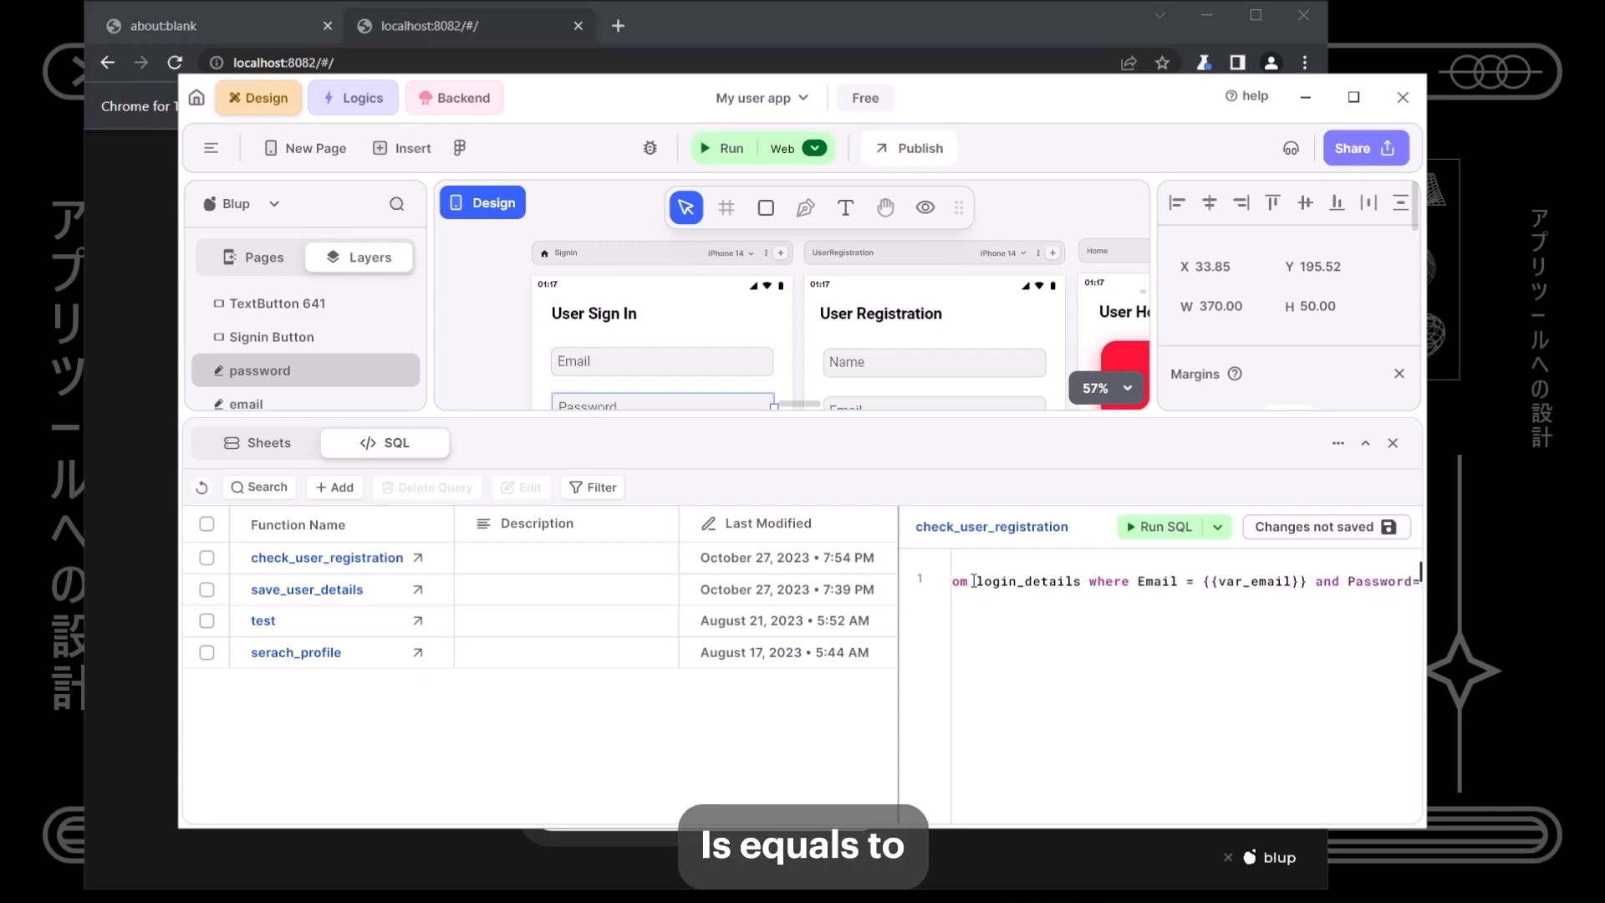
text( = )
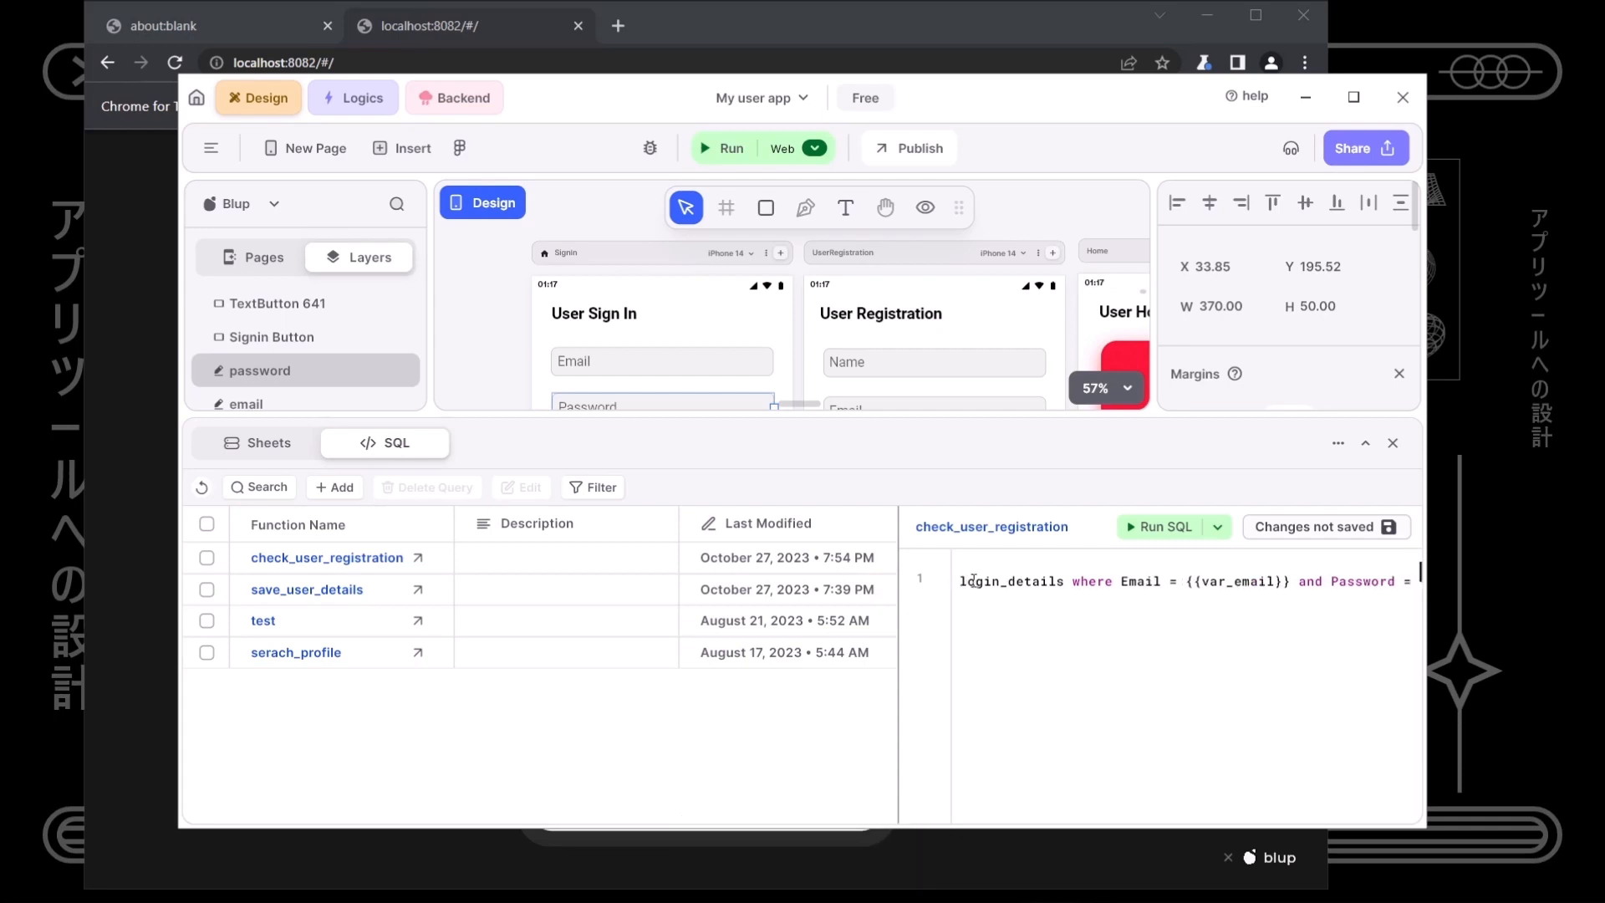
text({{)
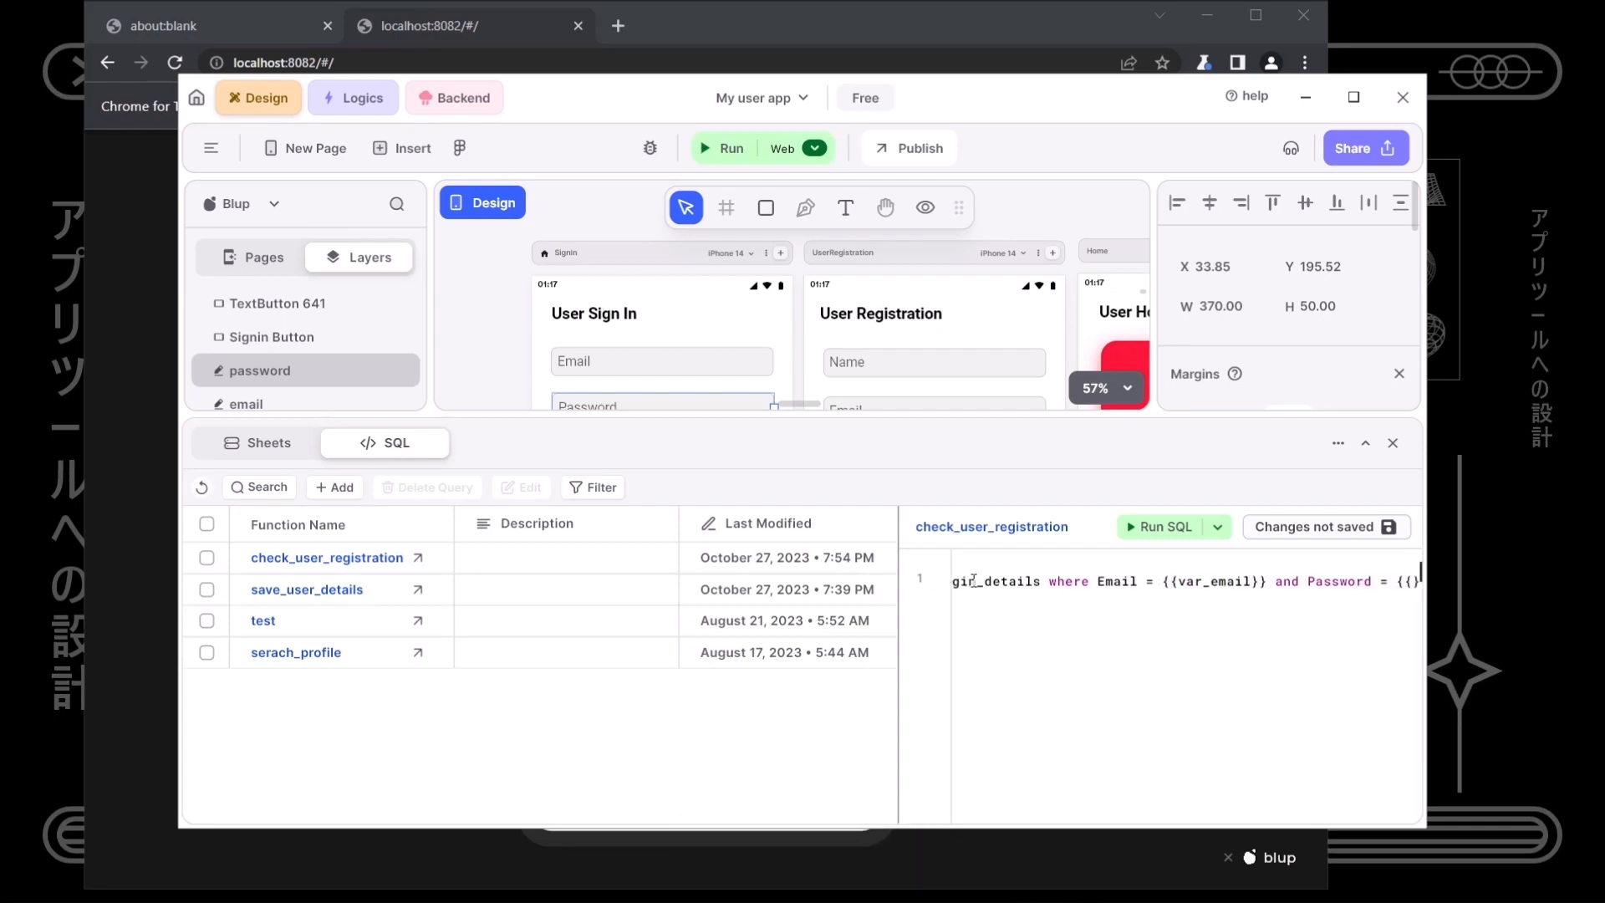
text(var_p)
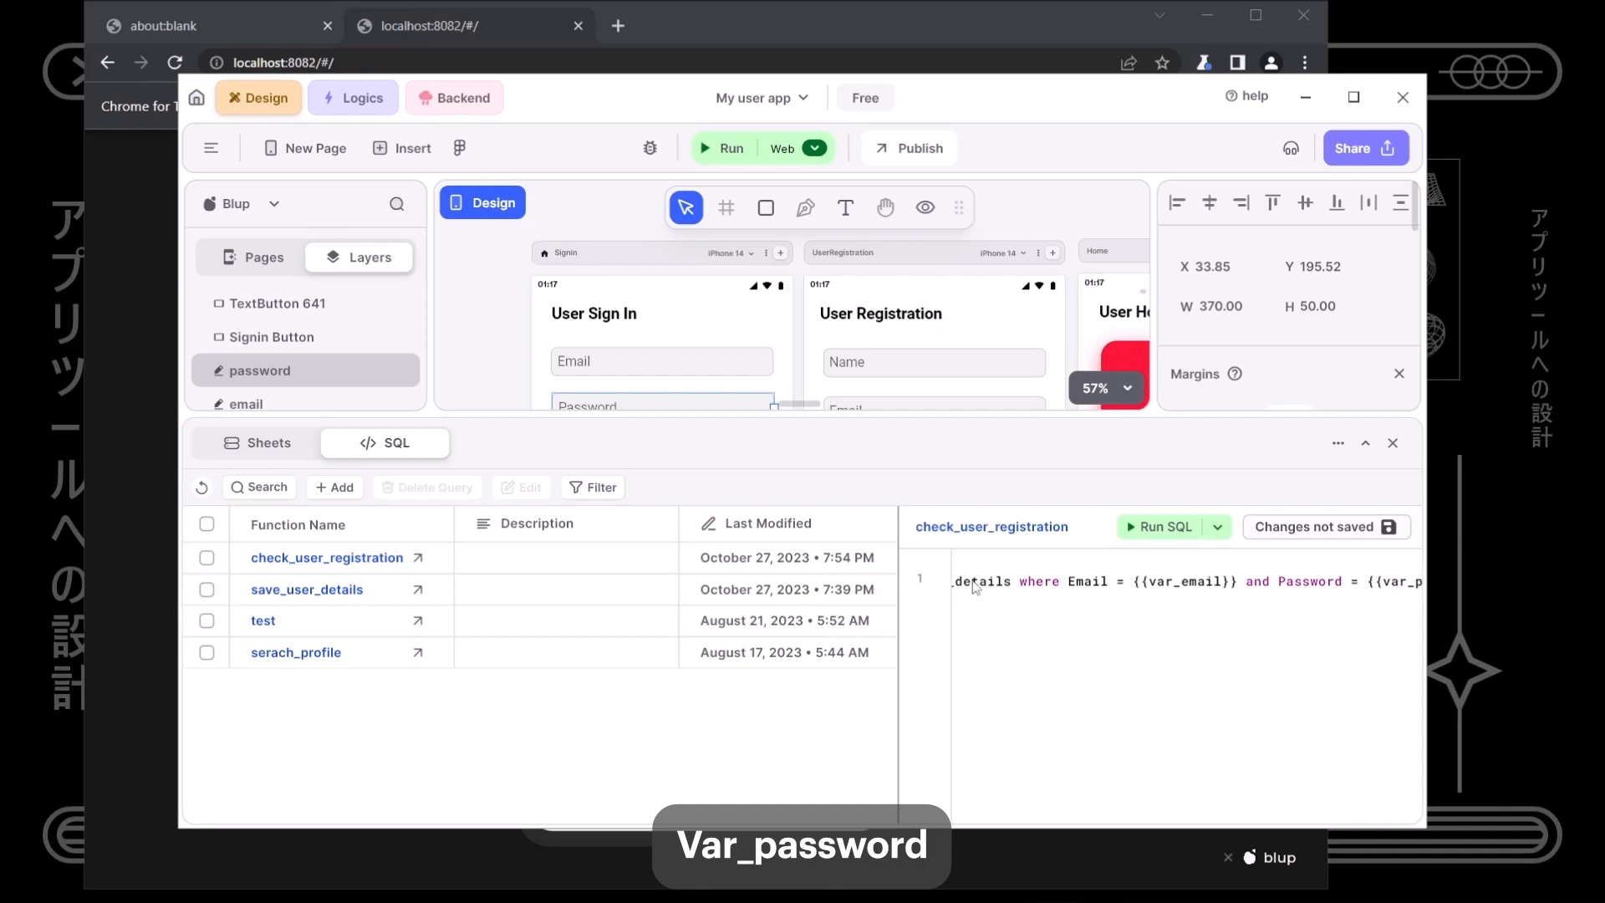
text(assword}};)
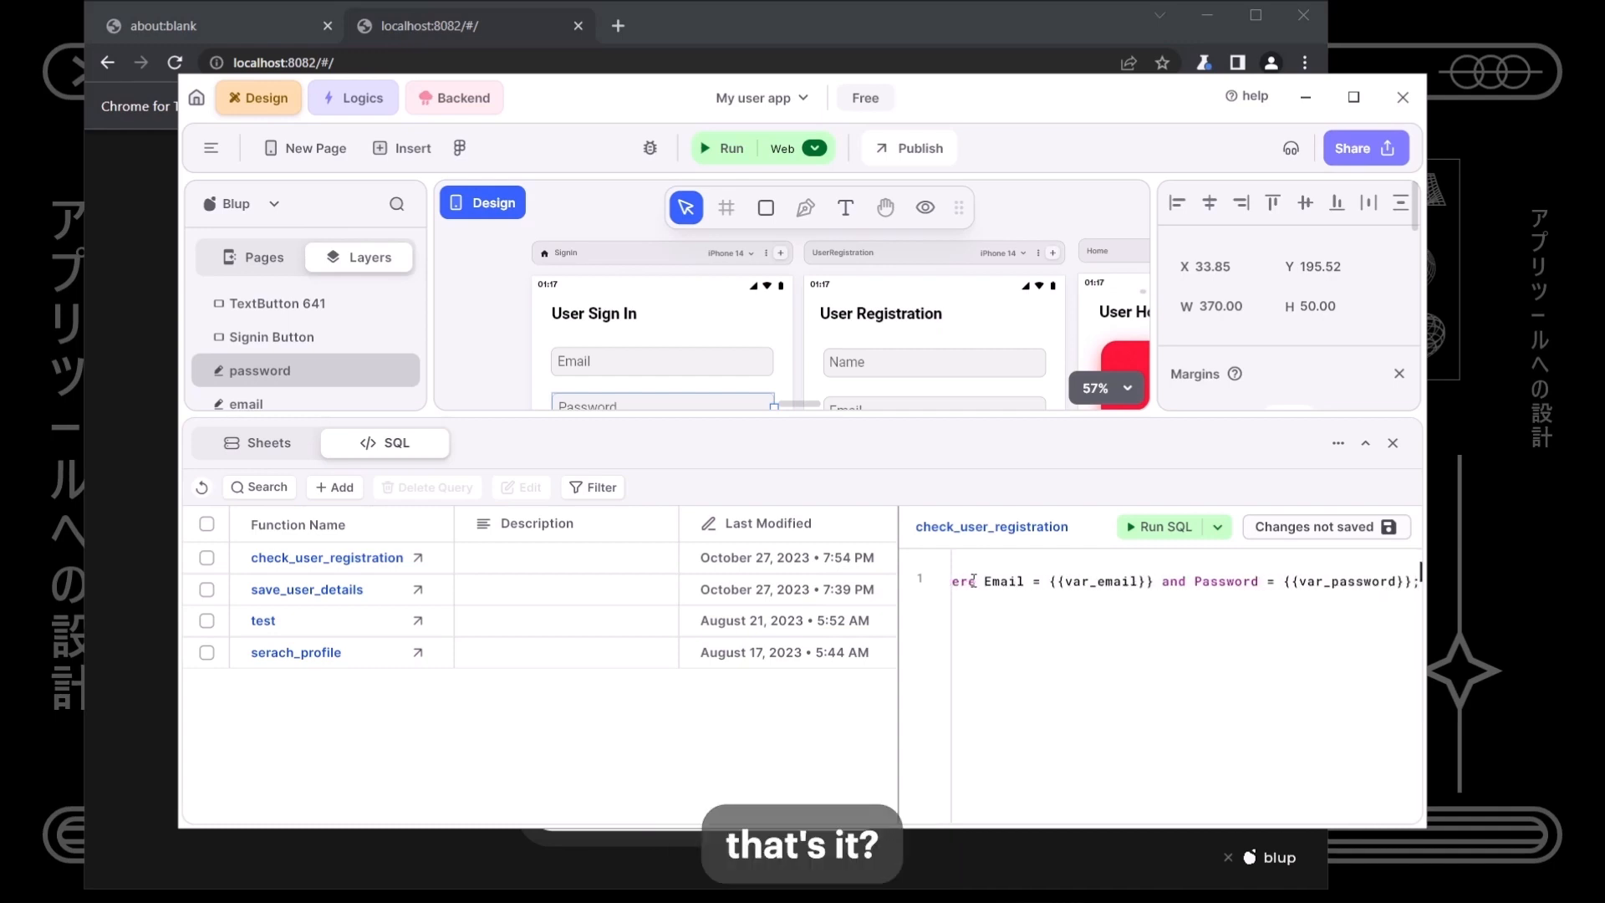
click(1336, 526)
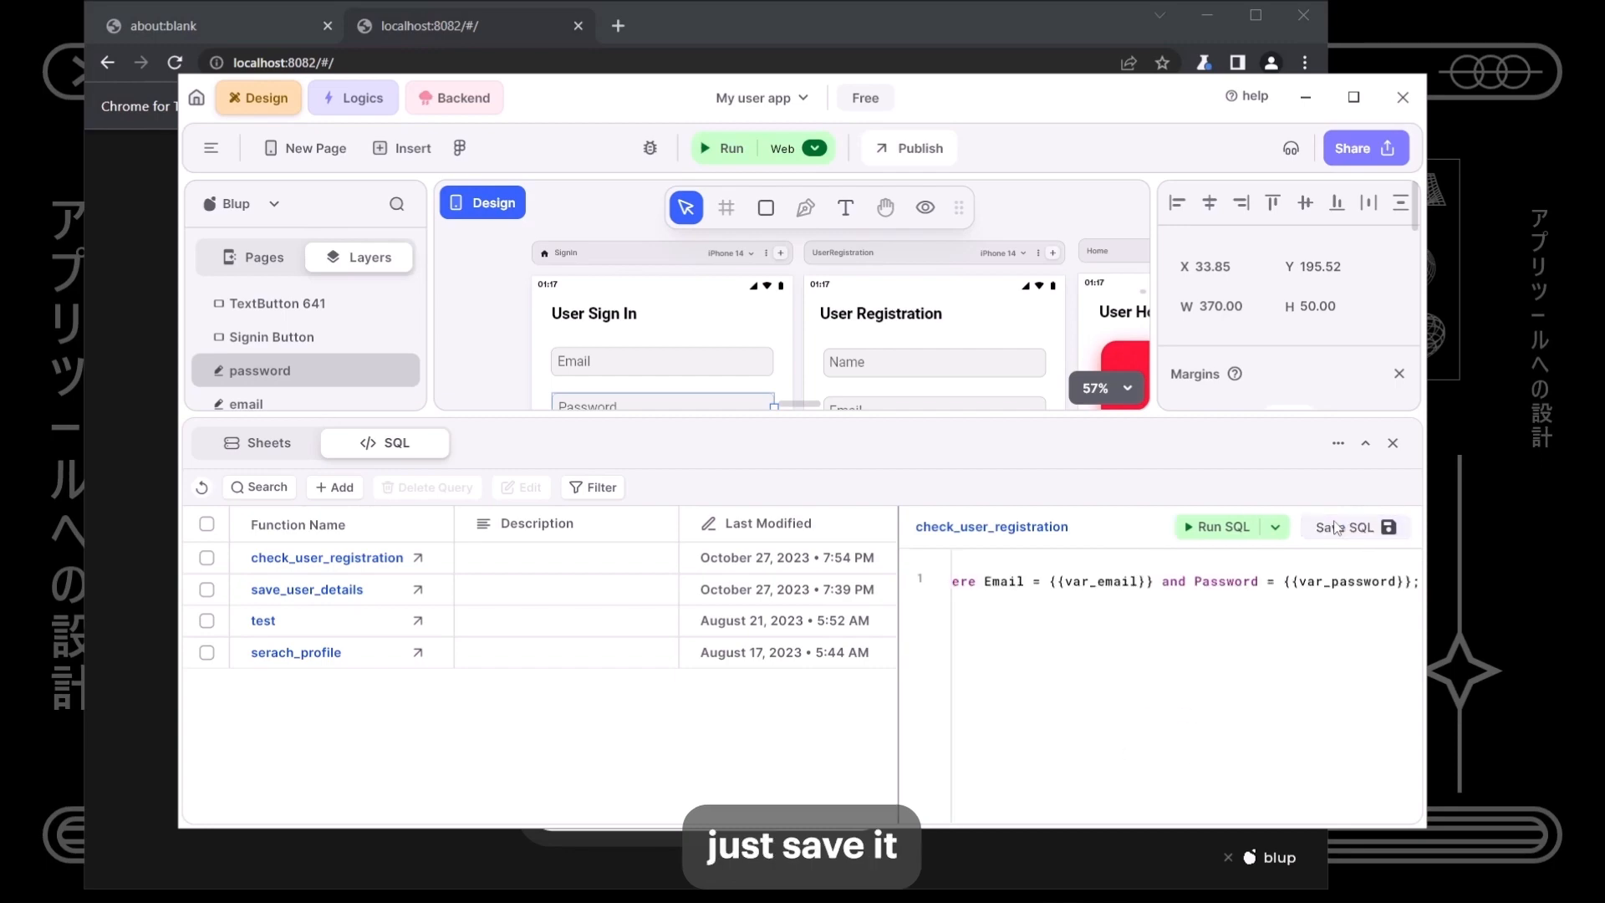
- Configure the test event with var_email and var_password keys holding a test user's credentials
click(1275, 527)
click(1243, 577)
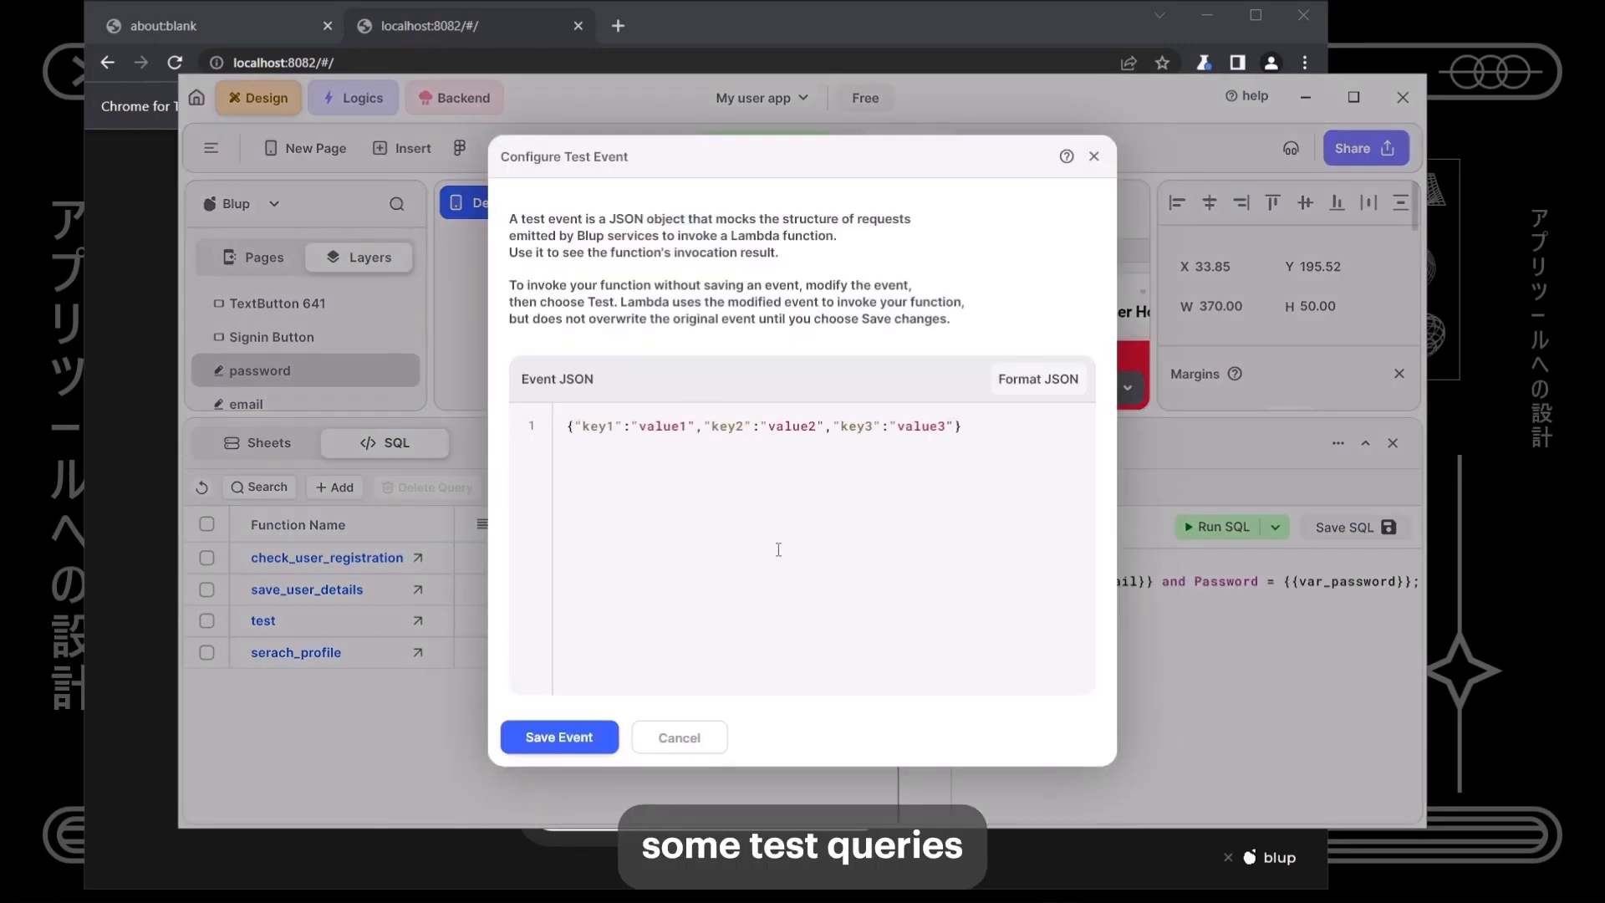
double_click(607, 428)
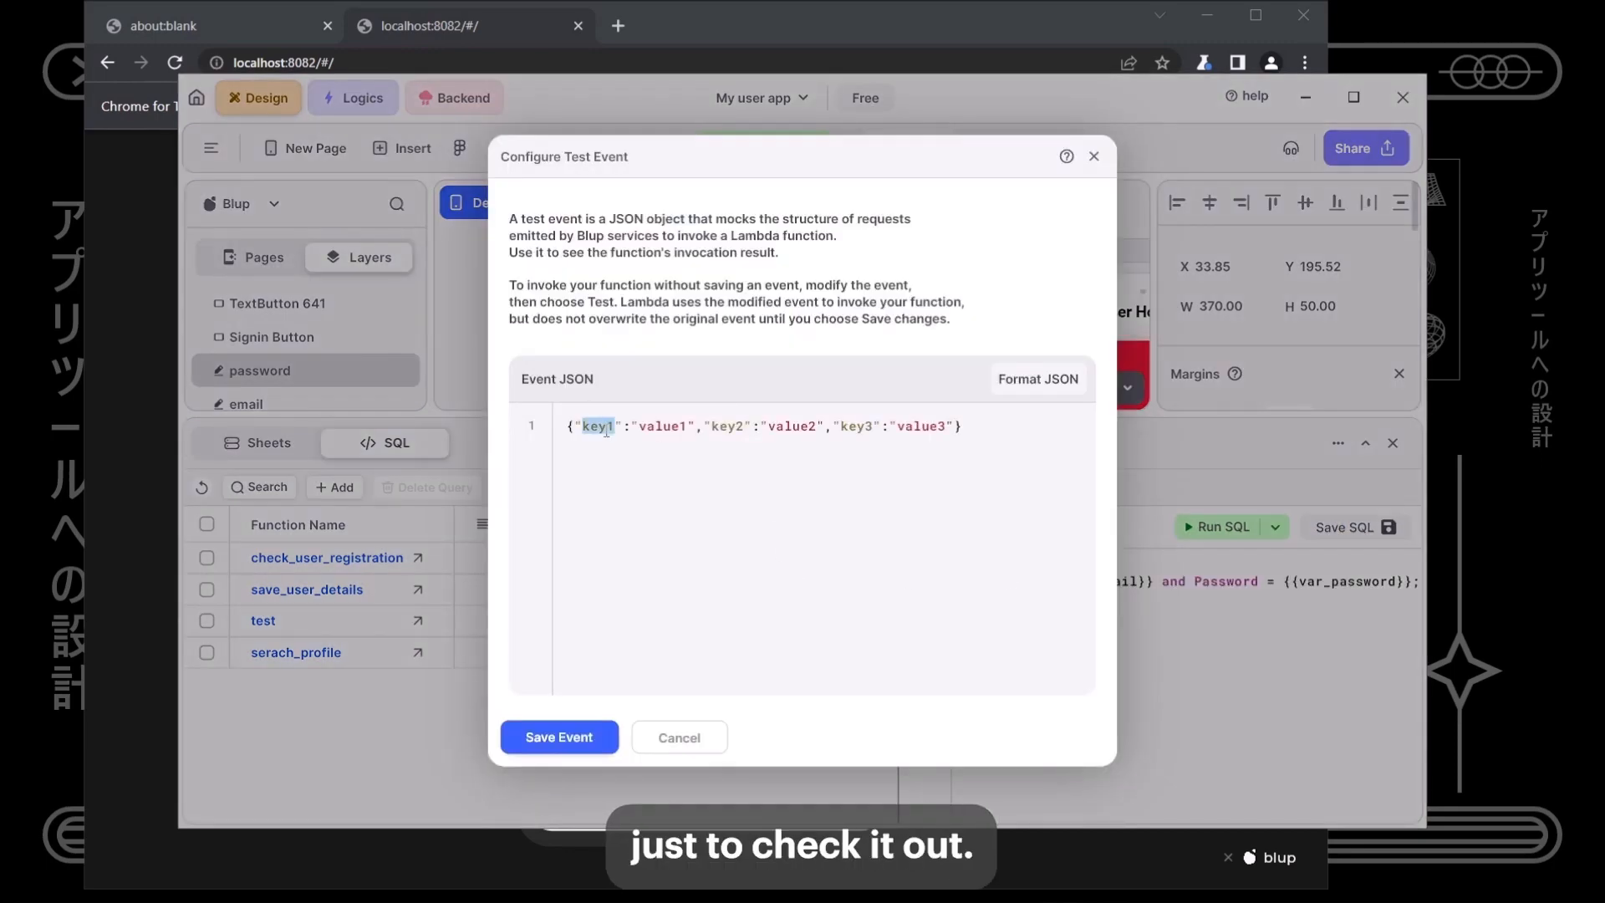
text(Email)
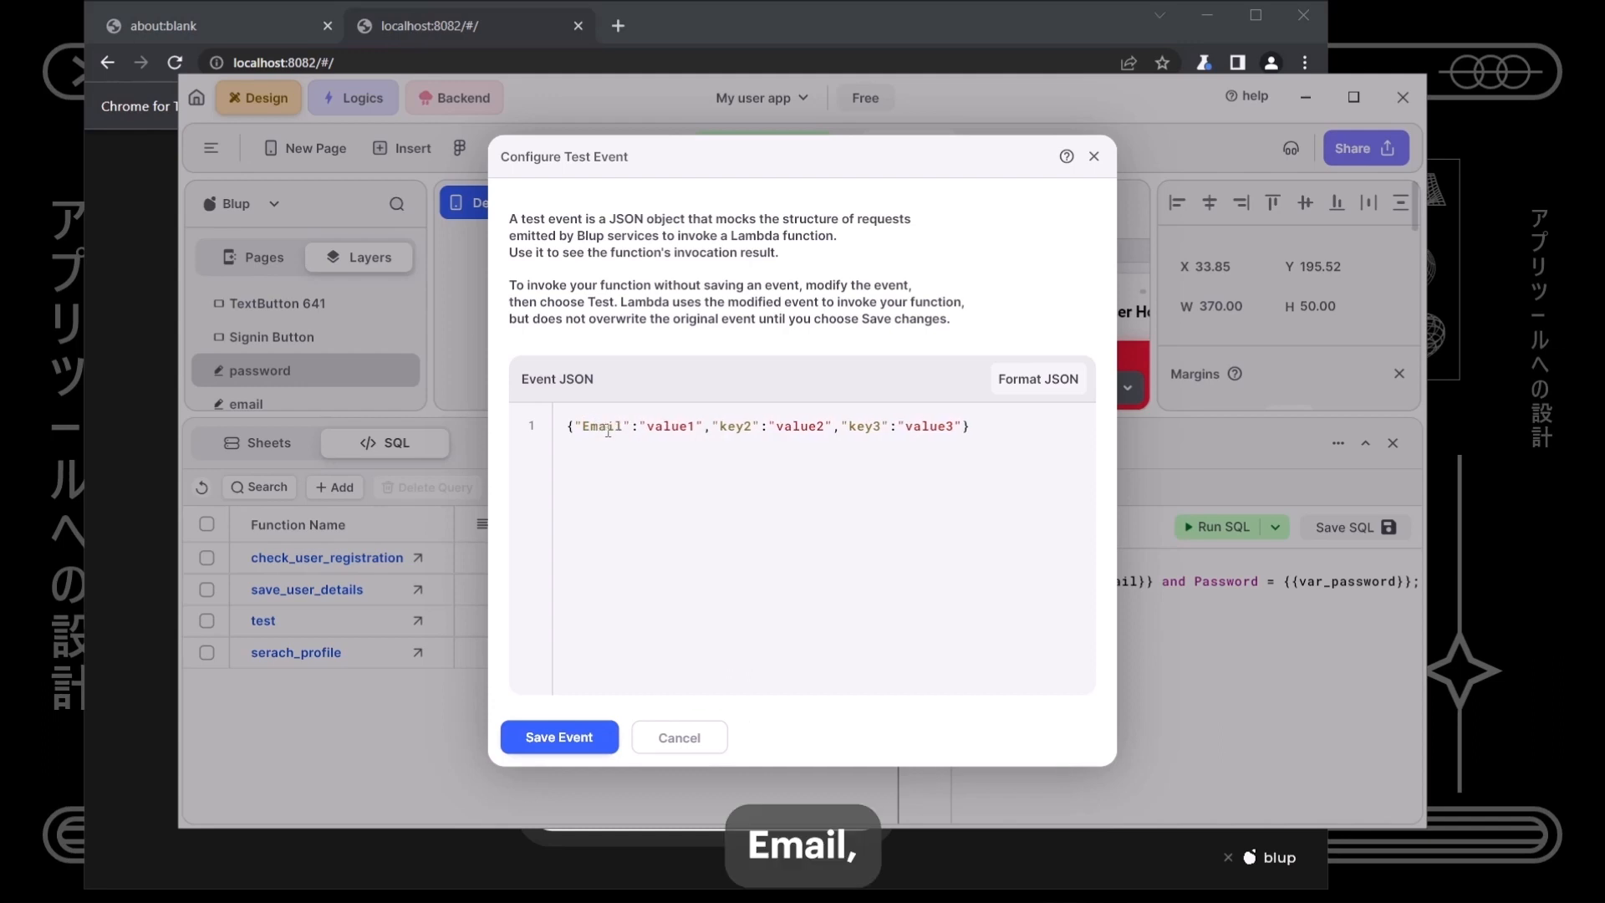
double_click(678, 428)
double_click(601, 426)
text(var_email)
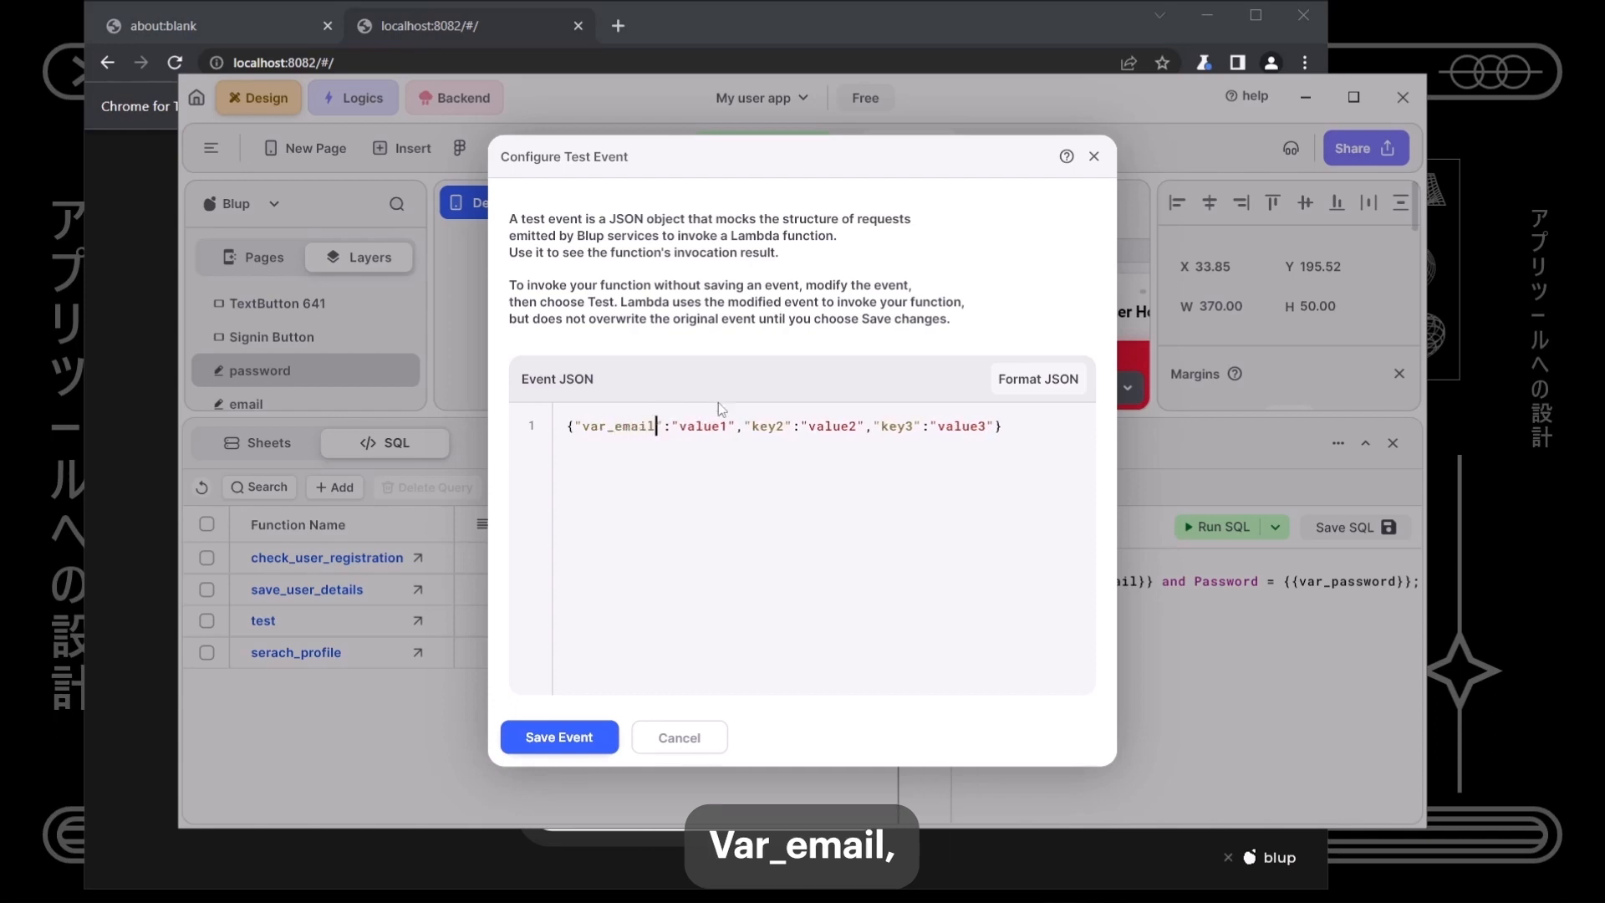
double_click(753, 426)
text(var_p)
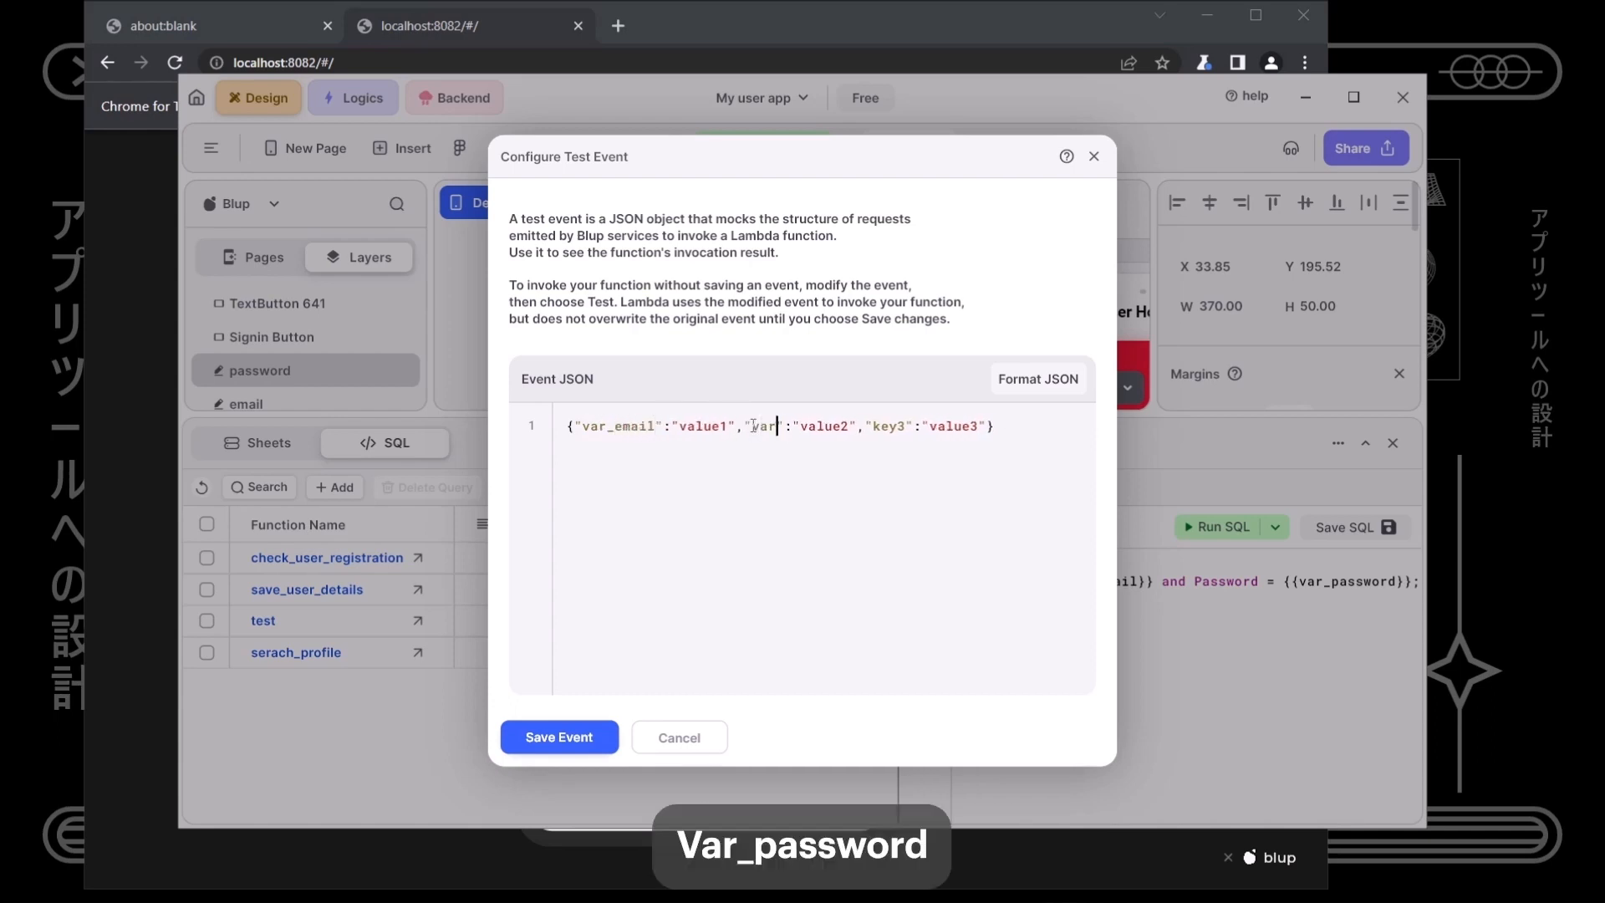
text(assword)
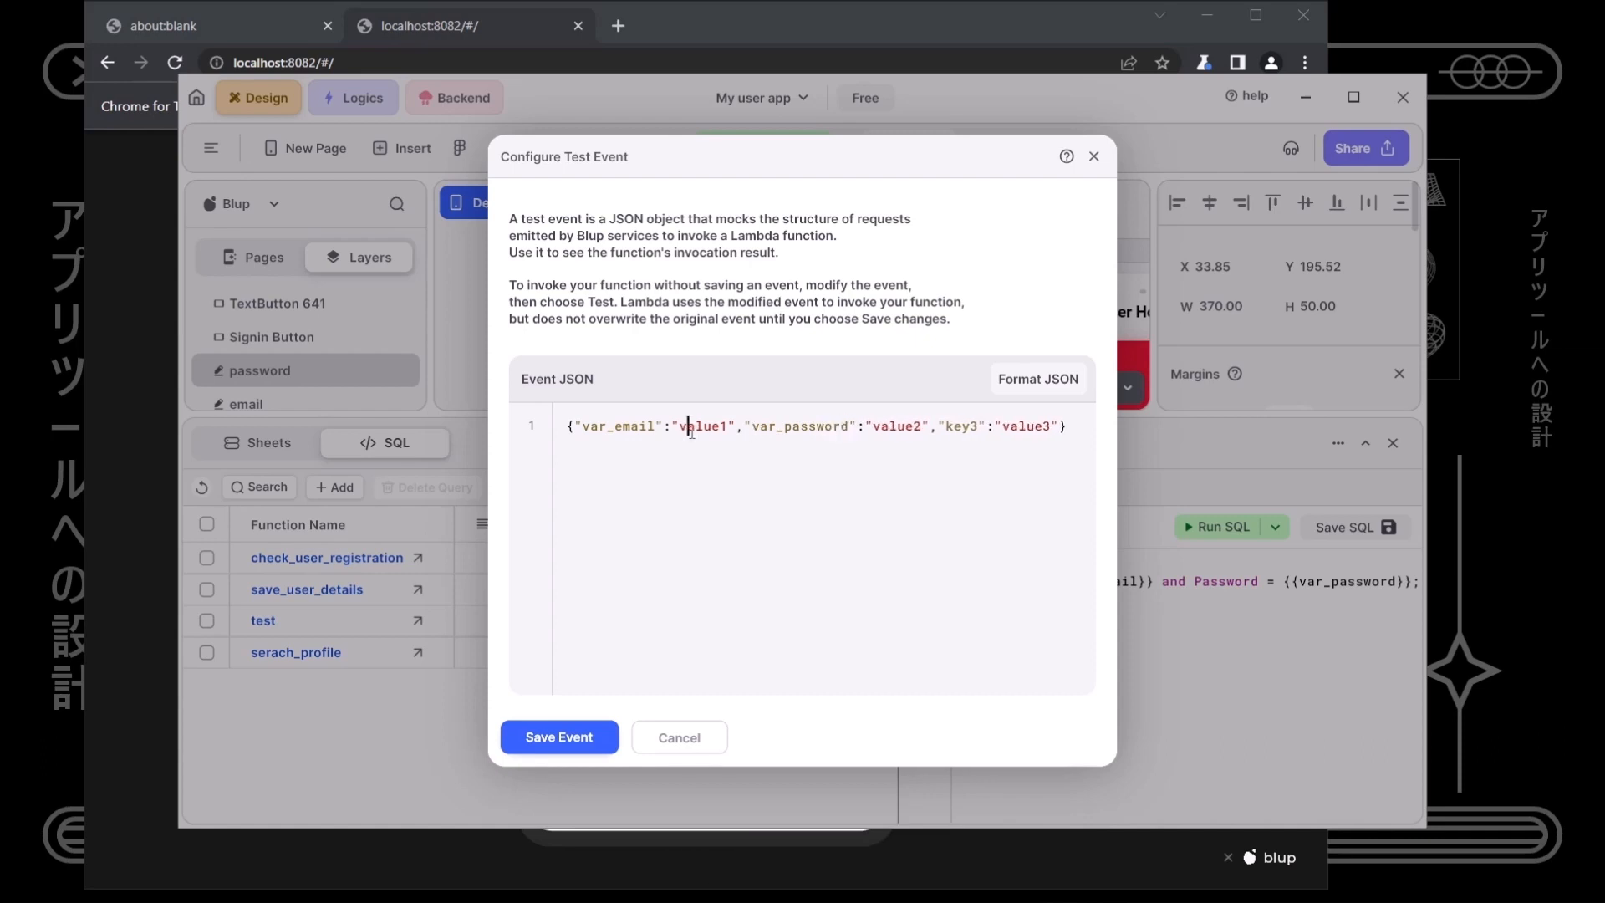
double_click(691, 428)
text(Wam)
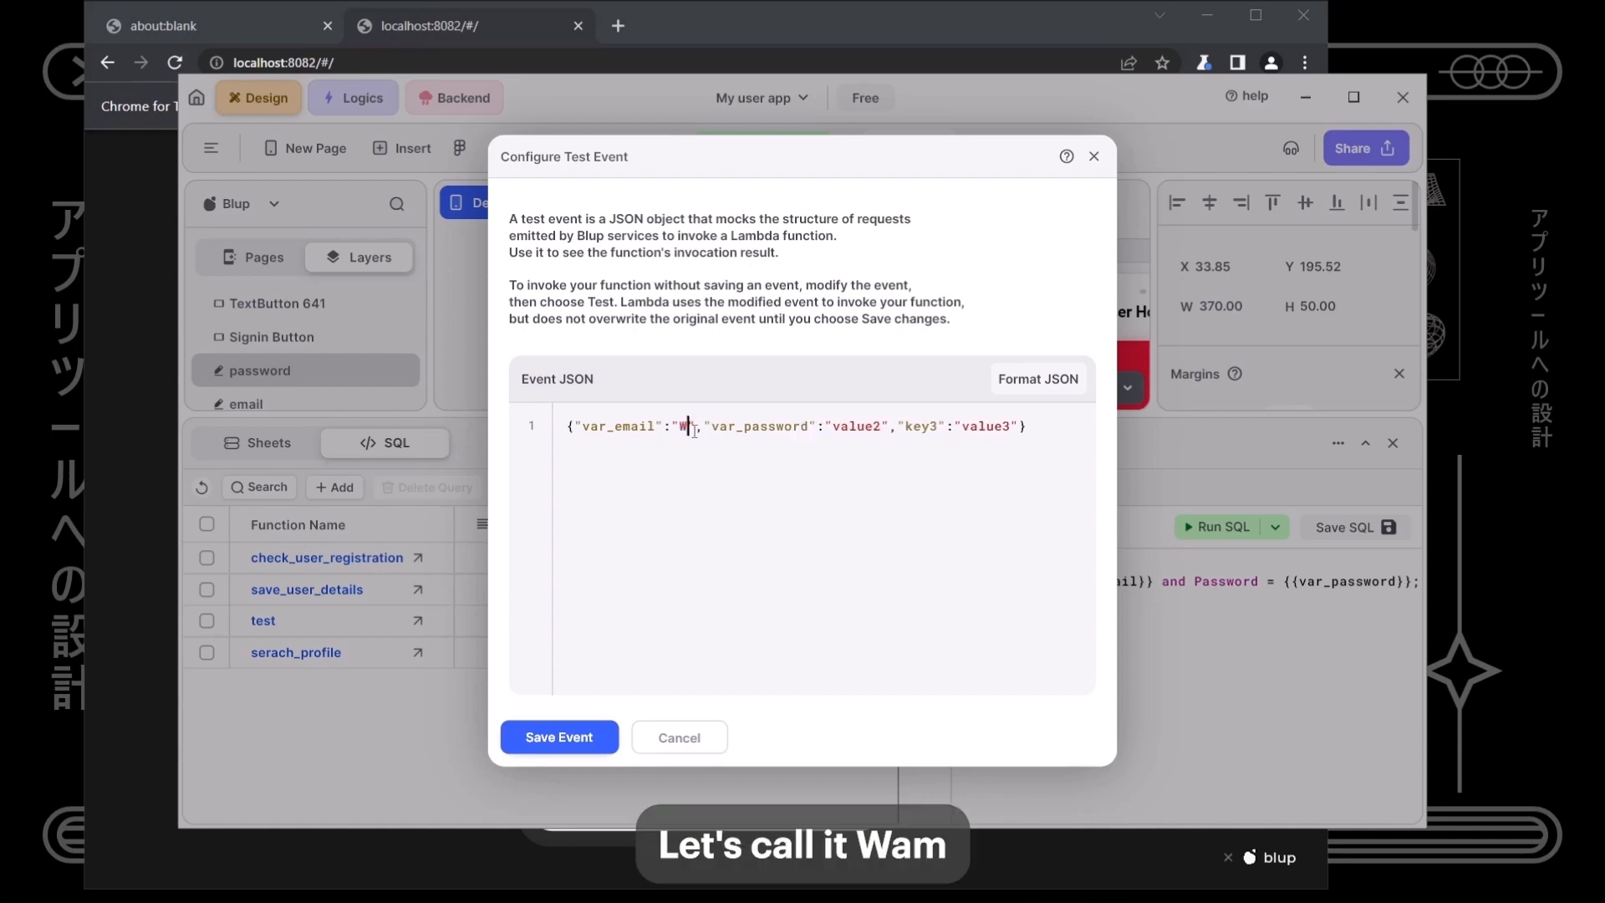
double_click(866, 428)
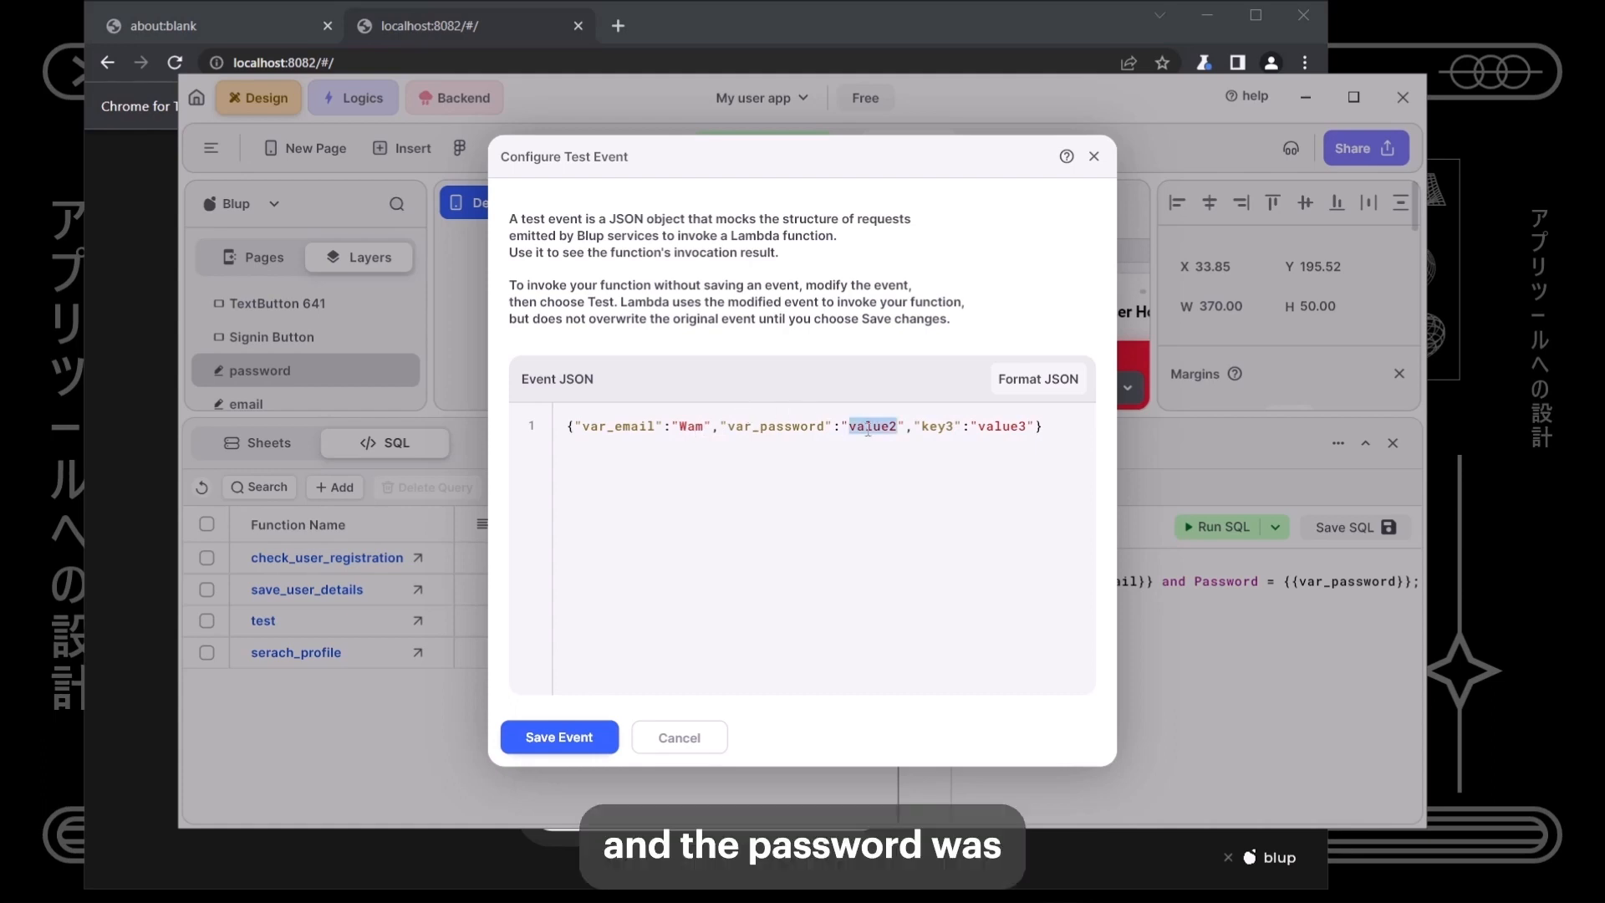
text(Wamqwer)
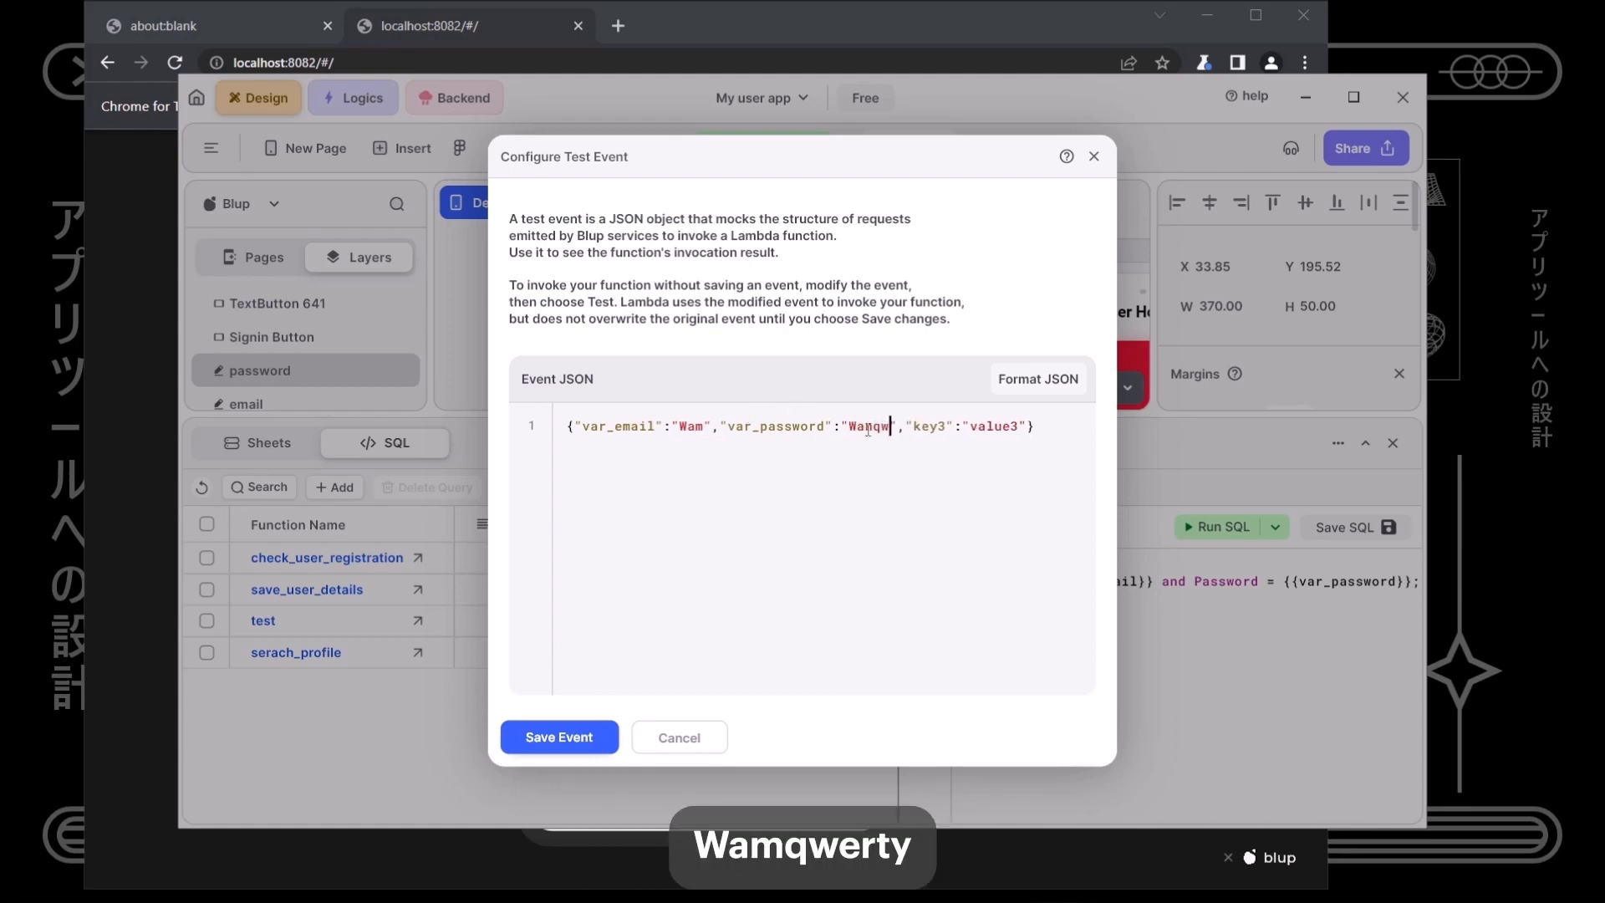
text(ty)
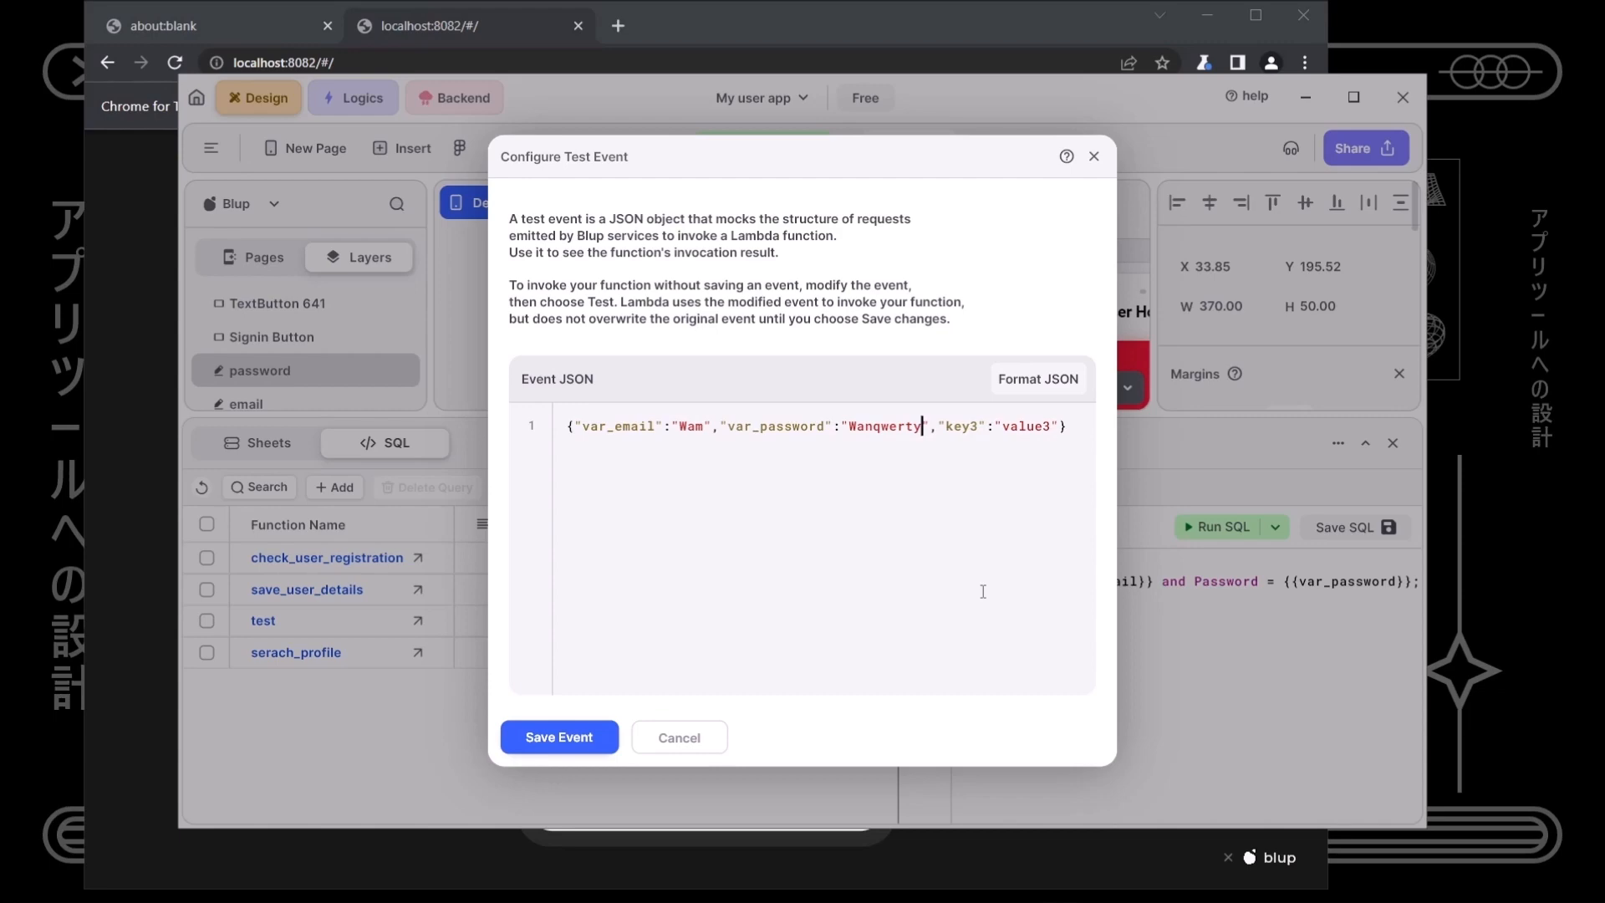
click(558, 738)
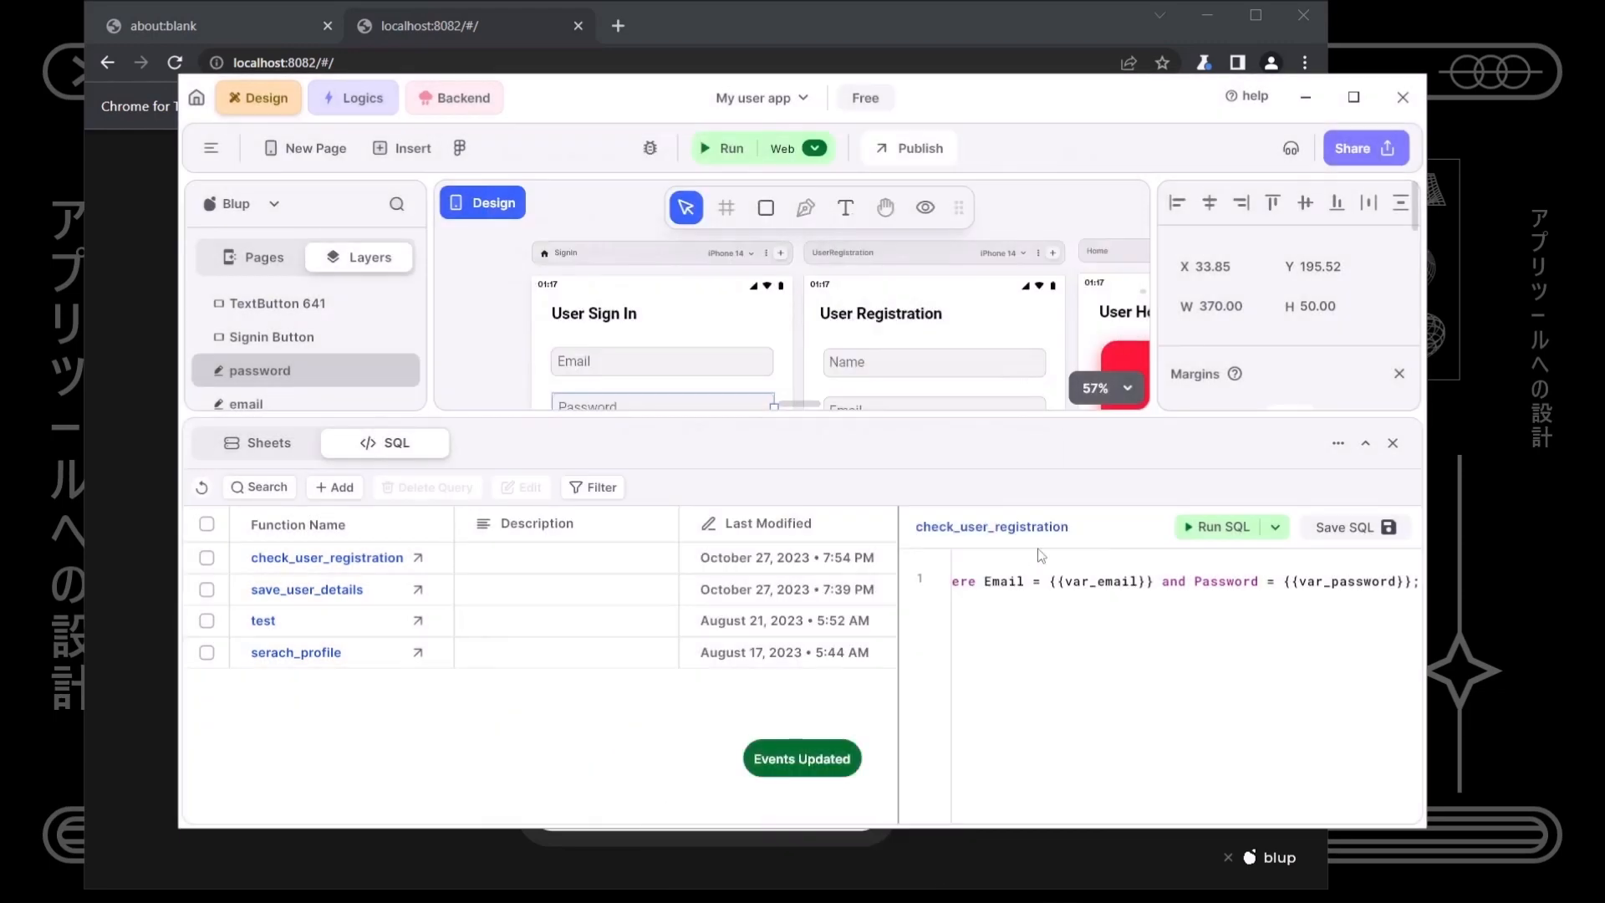
- Run the query, complete the test email's domain after an empty result, and rerun to get the matching record
click(1209, 529)
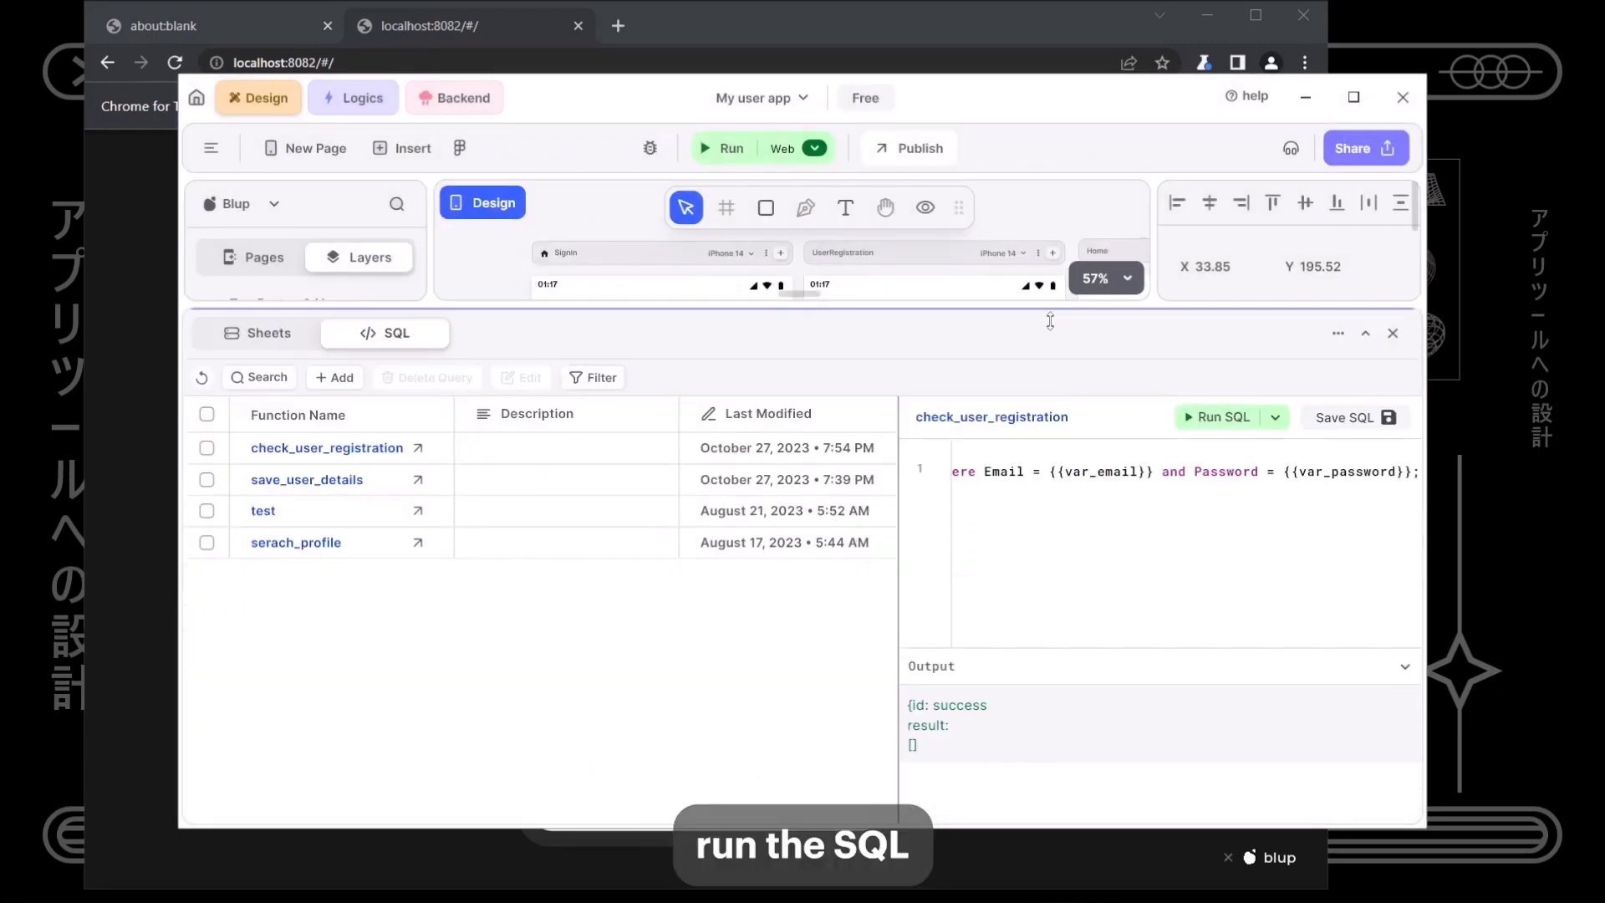
drag(915, 766, 952, 799)
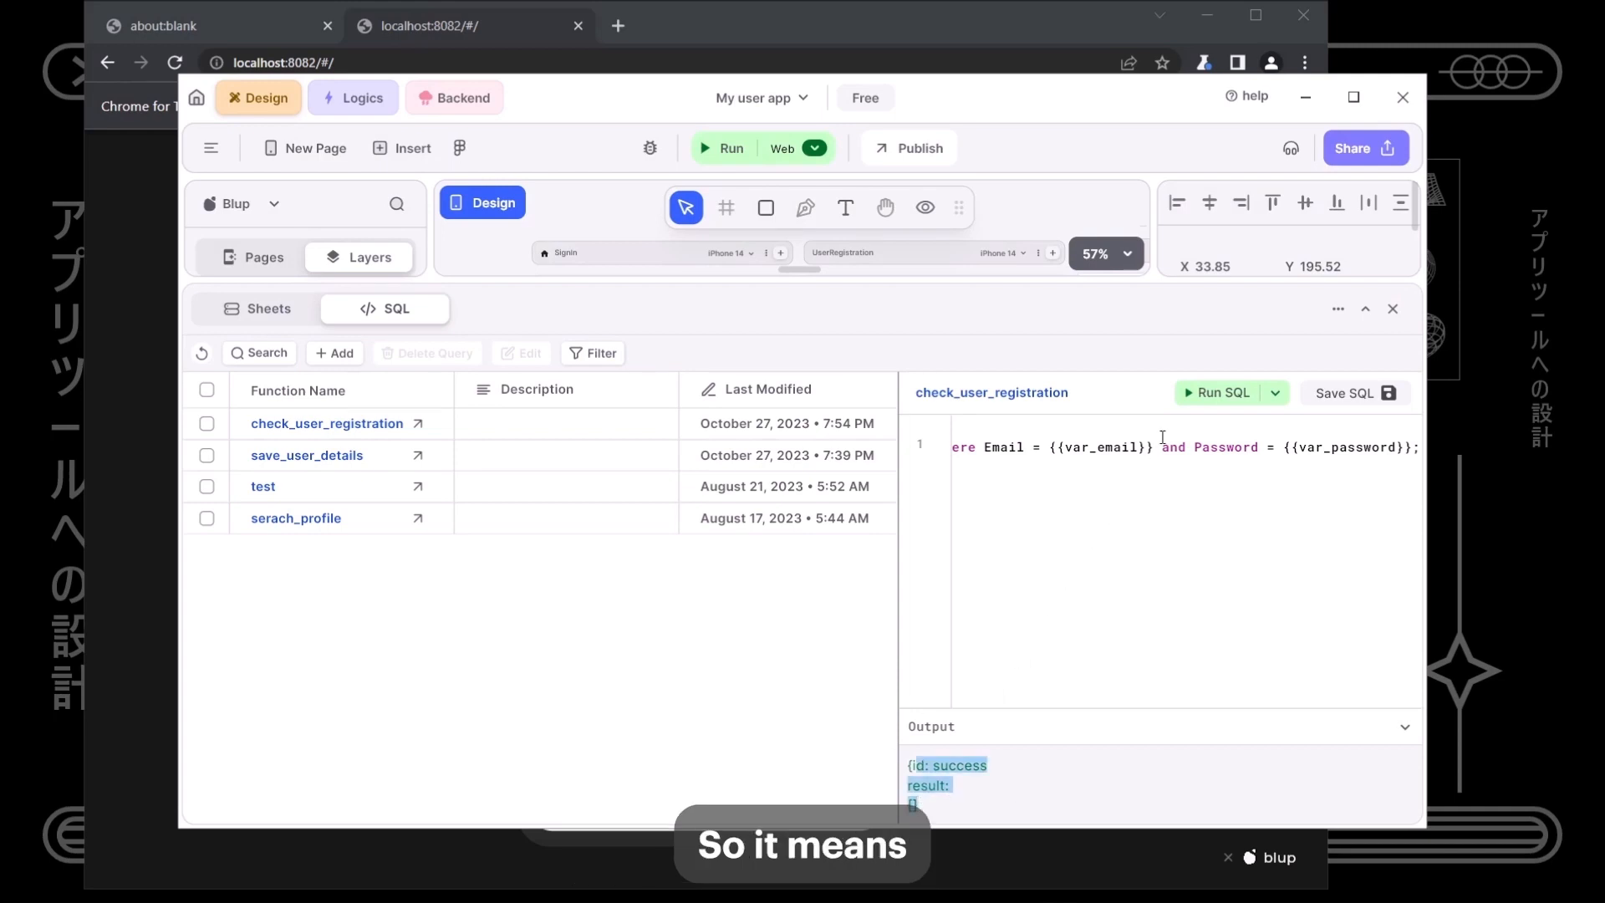
click(1274, 393)
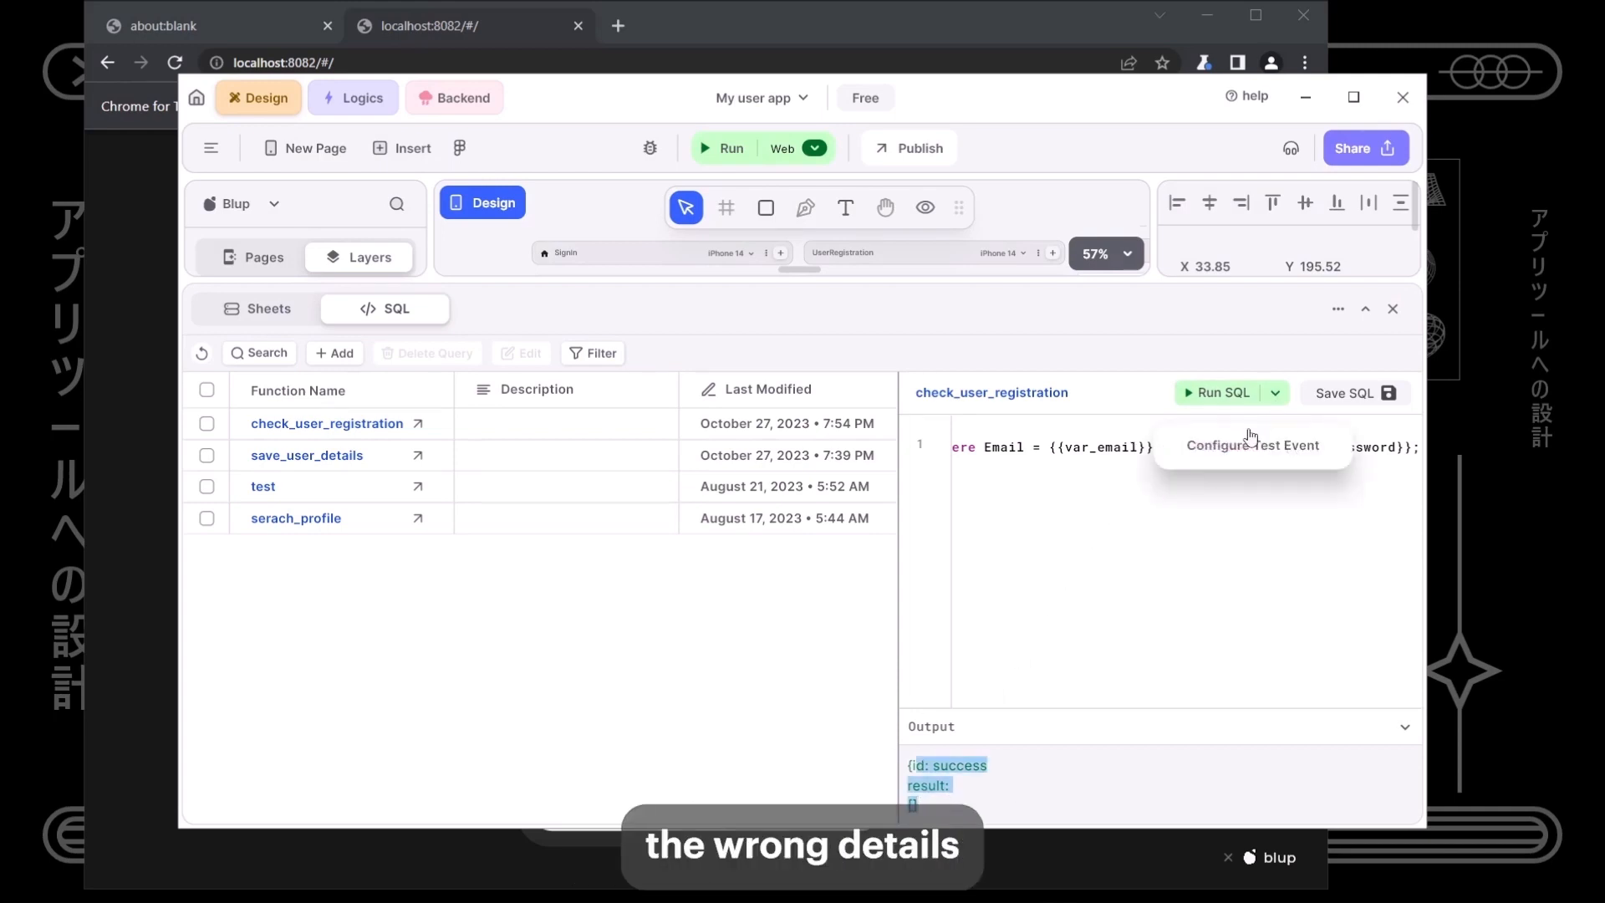
click(1244, 447)
click(688, 428)
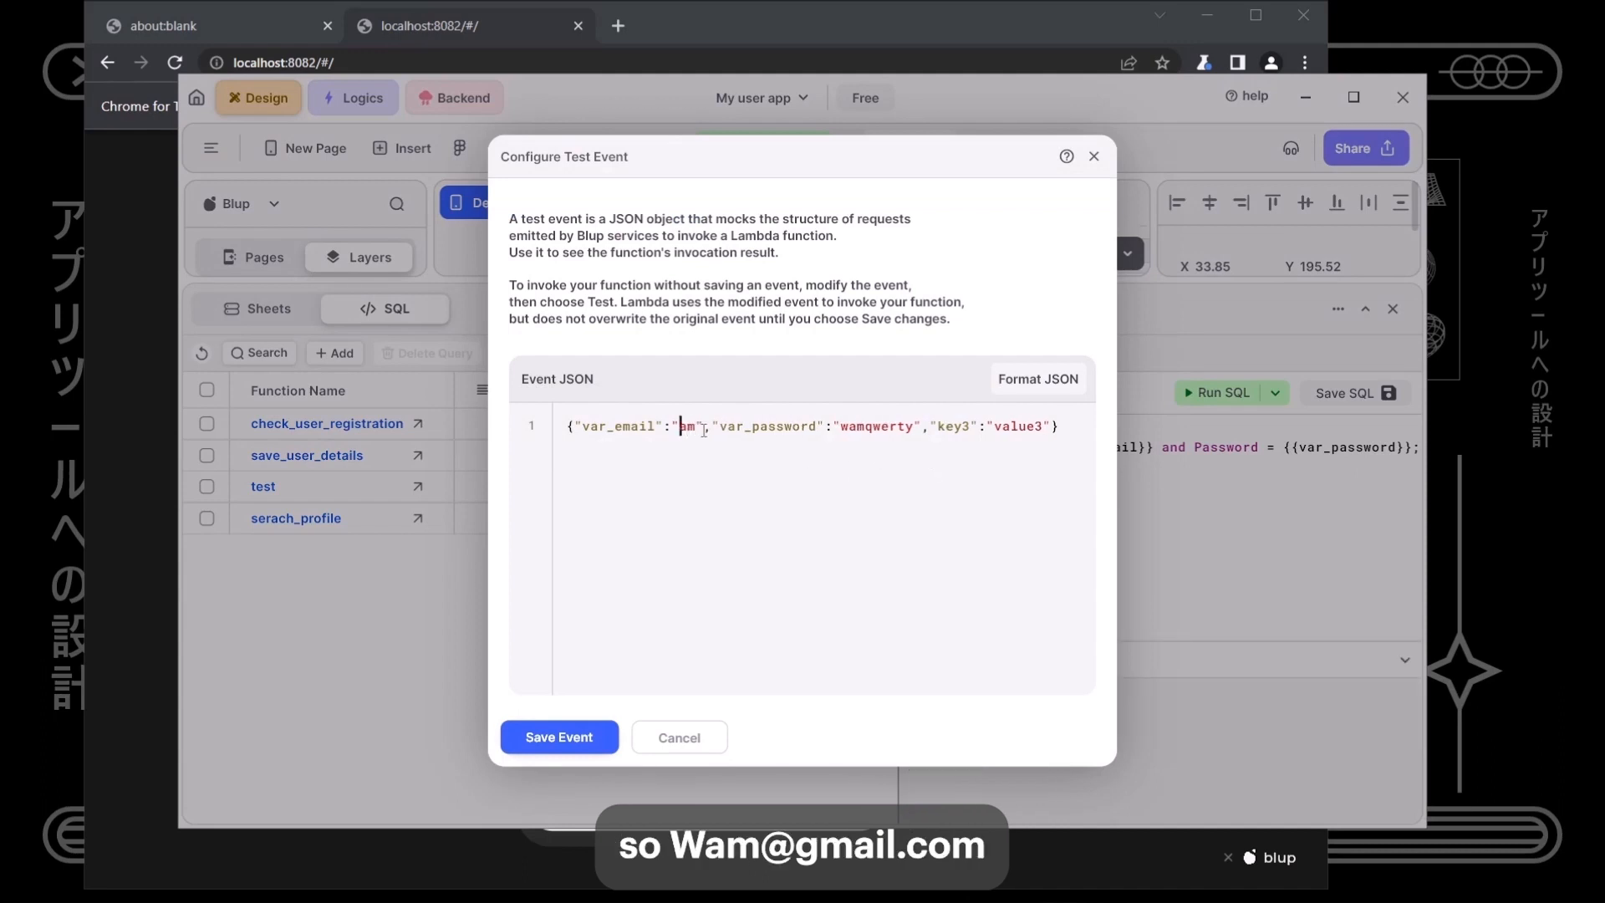
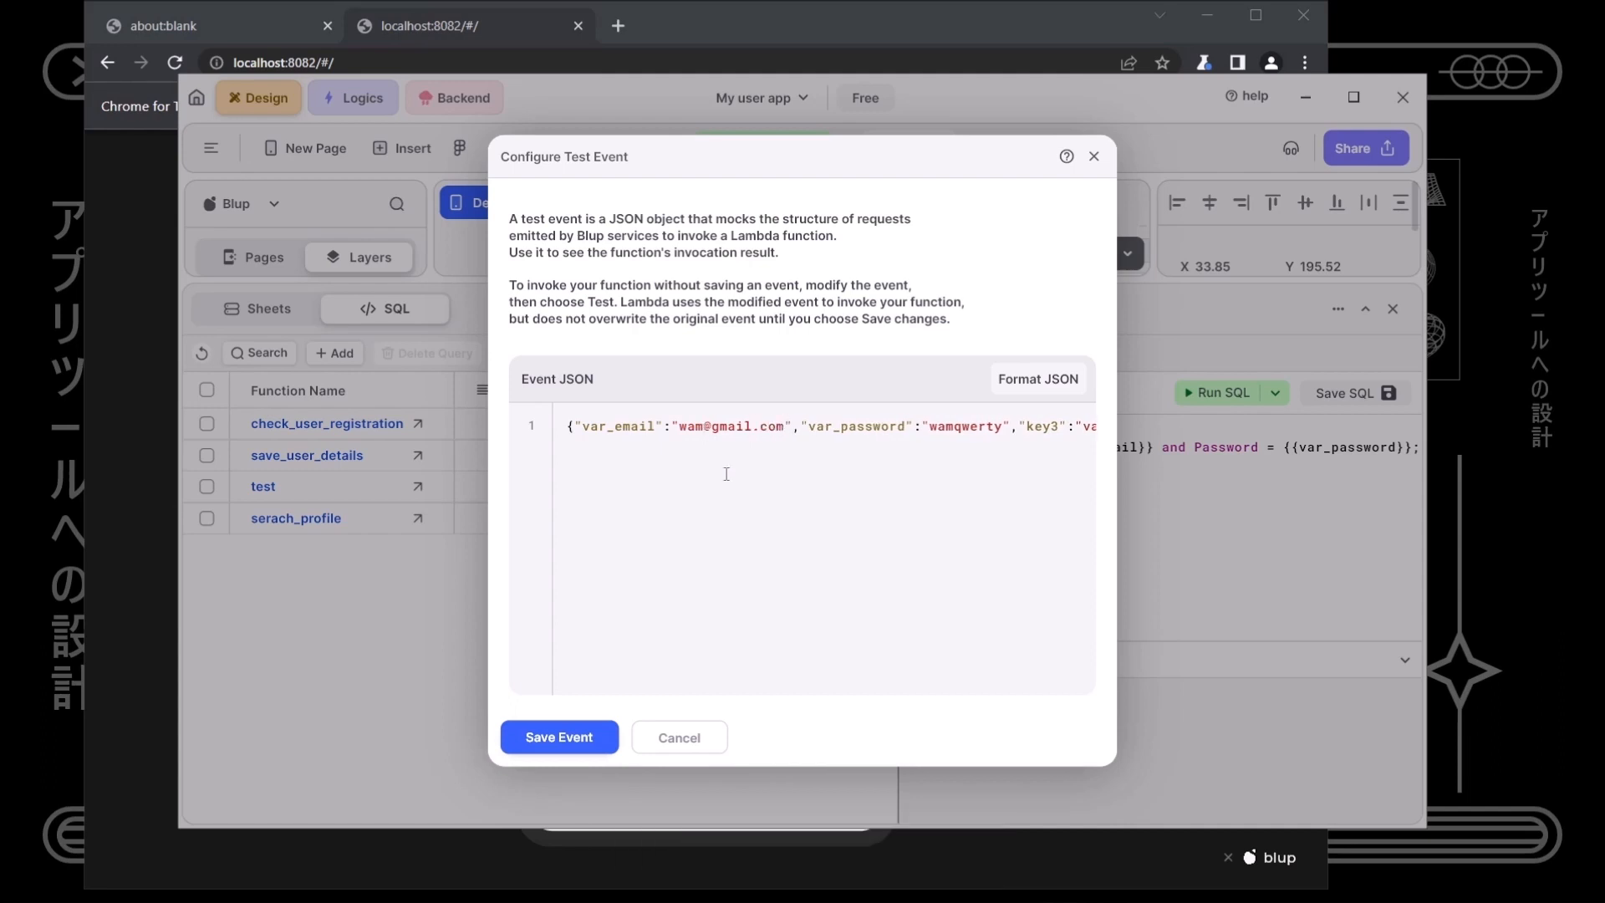
click(595, 734)
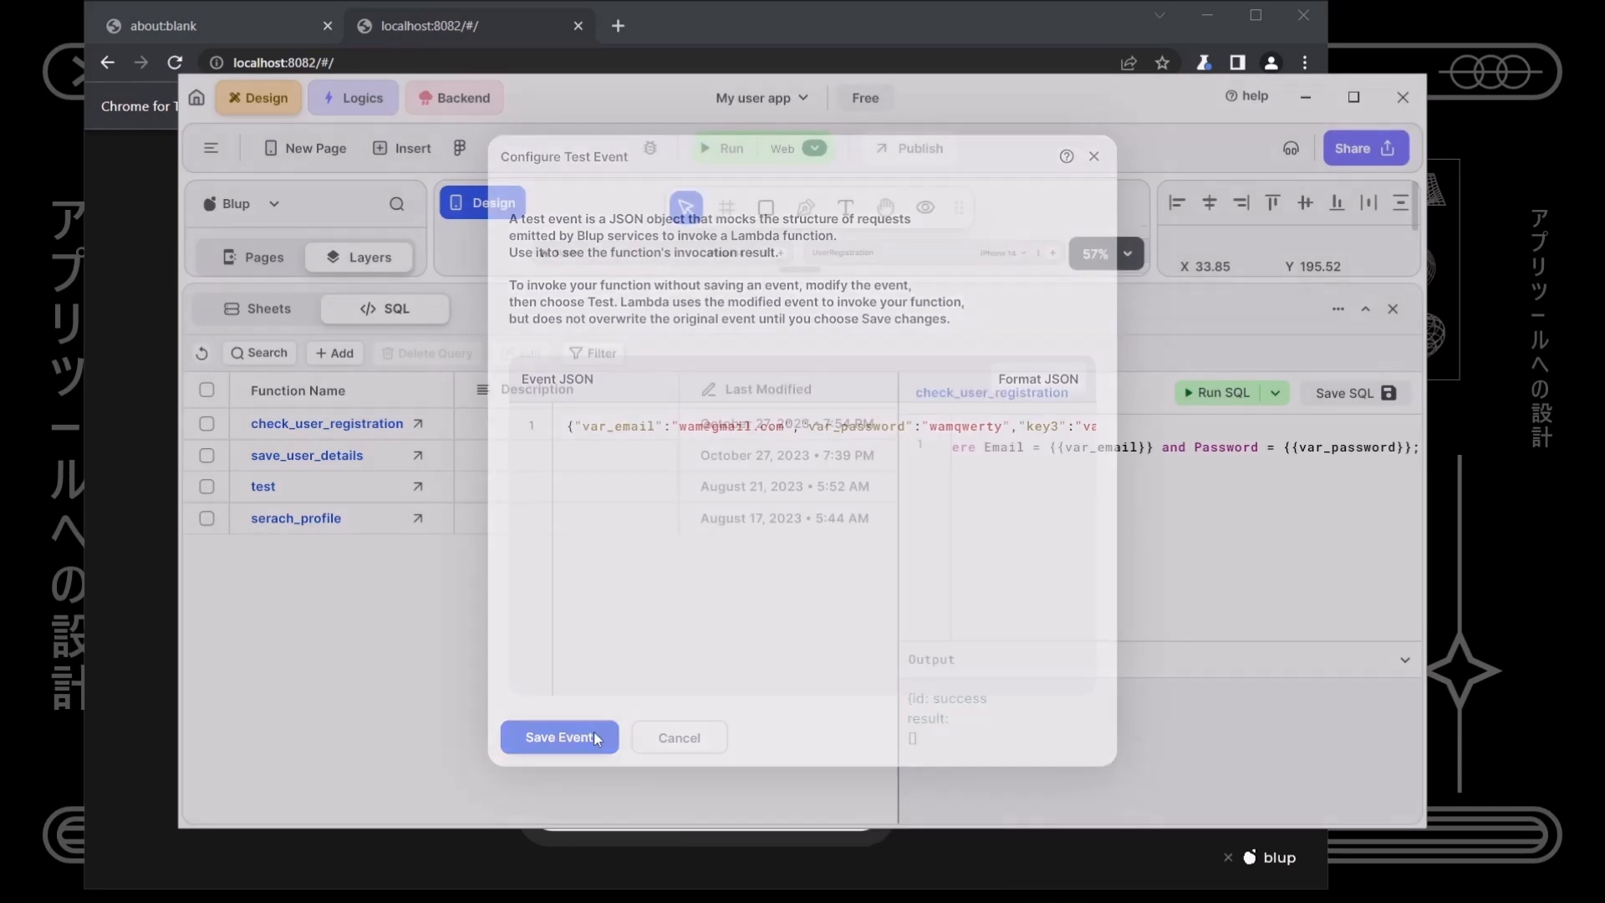
click(1242, 397)
drag(1170, 762, 908, 697)
click(1259, 740)
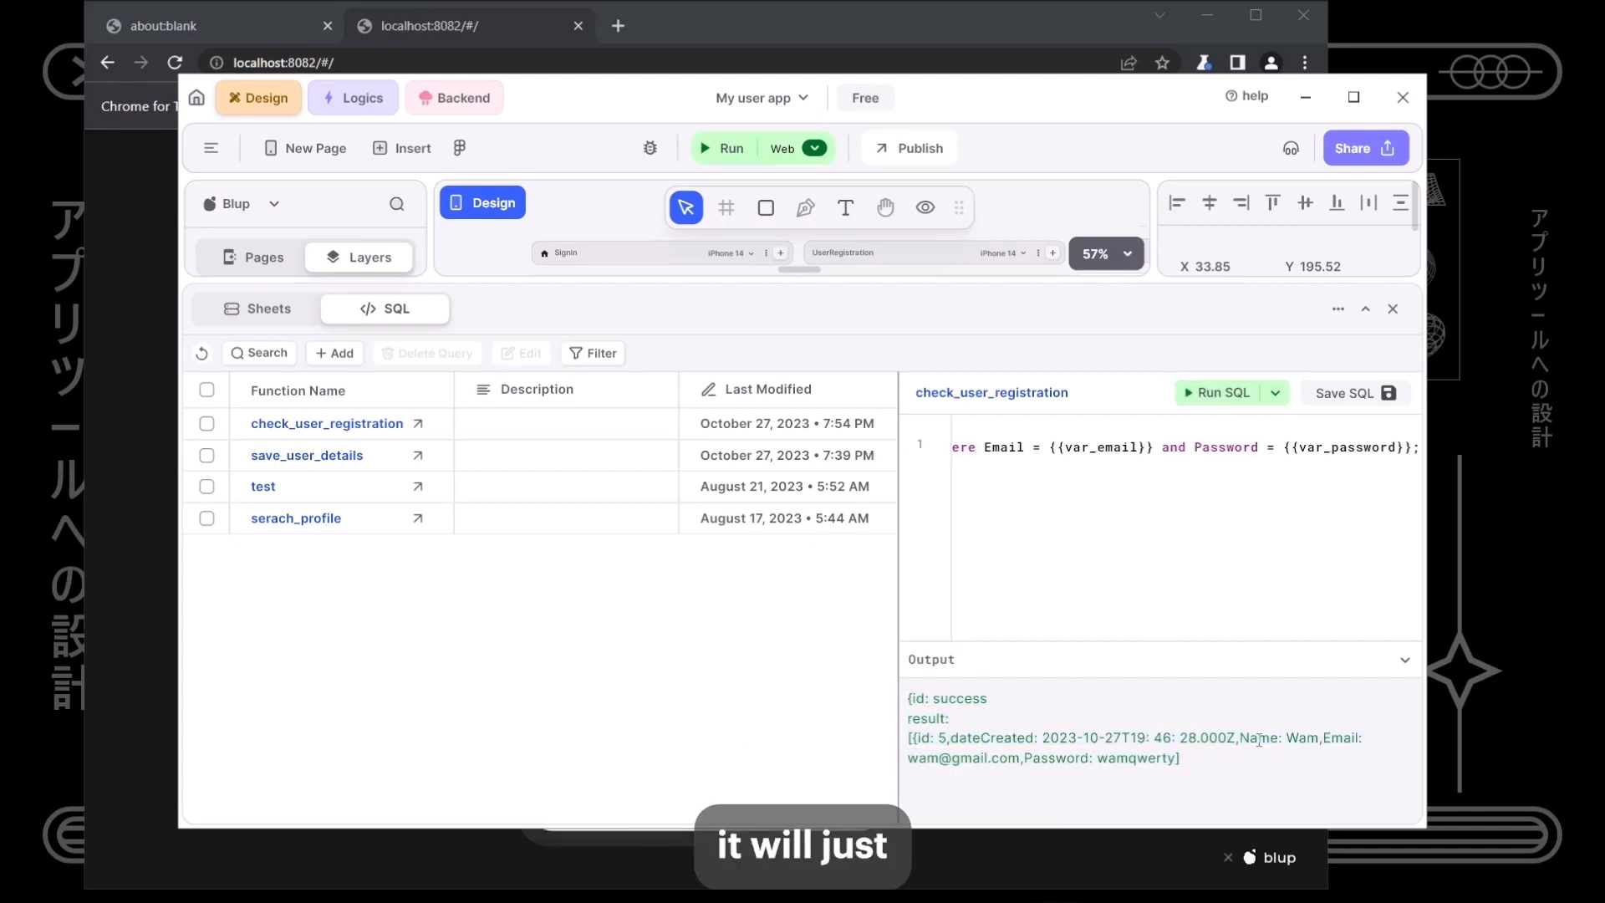
drag(1242, 735, 1215, 775)
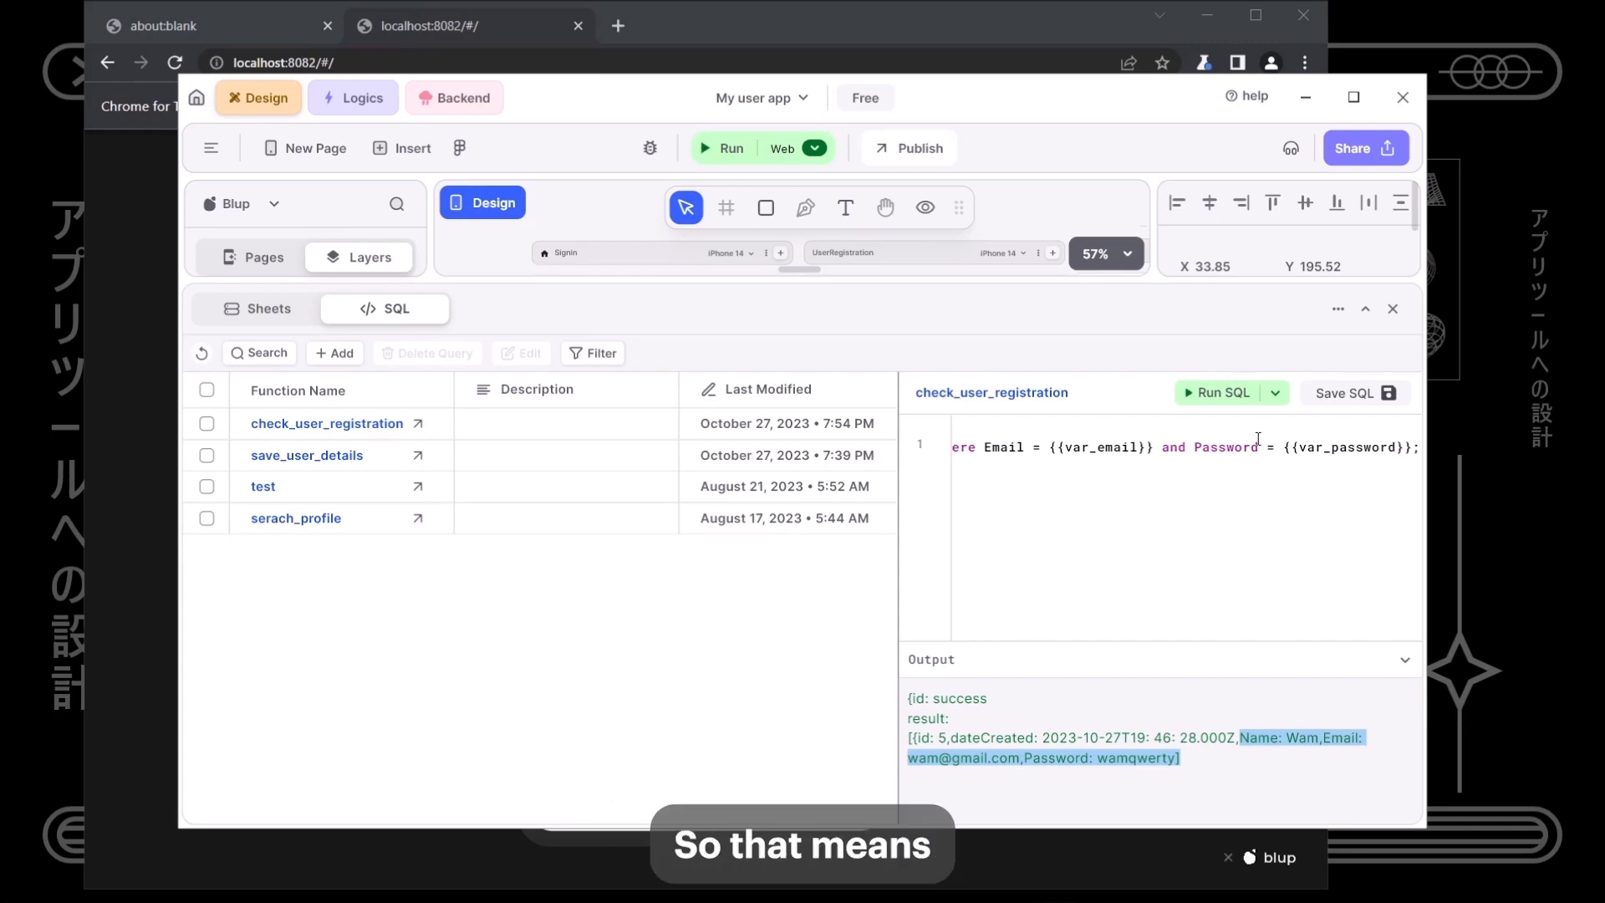
- Close the SQL panel and set the BlupSheets API node's query to Check_user_registration
click(1393, 309)
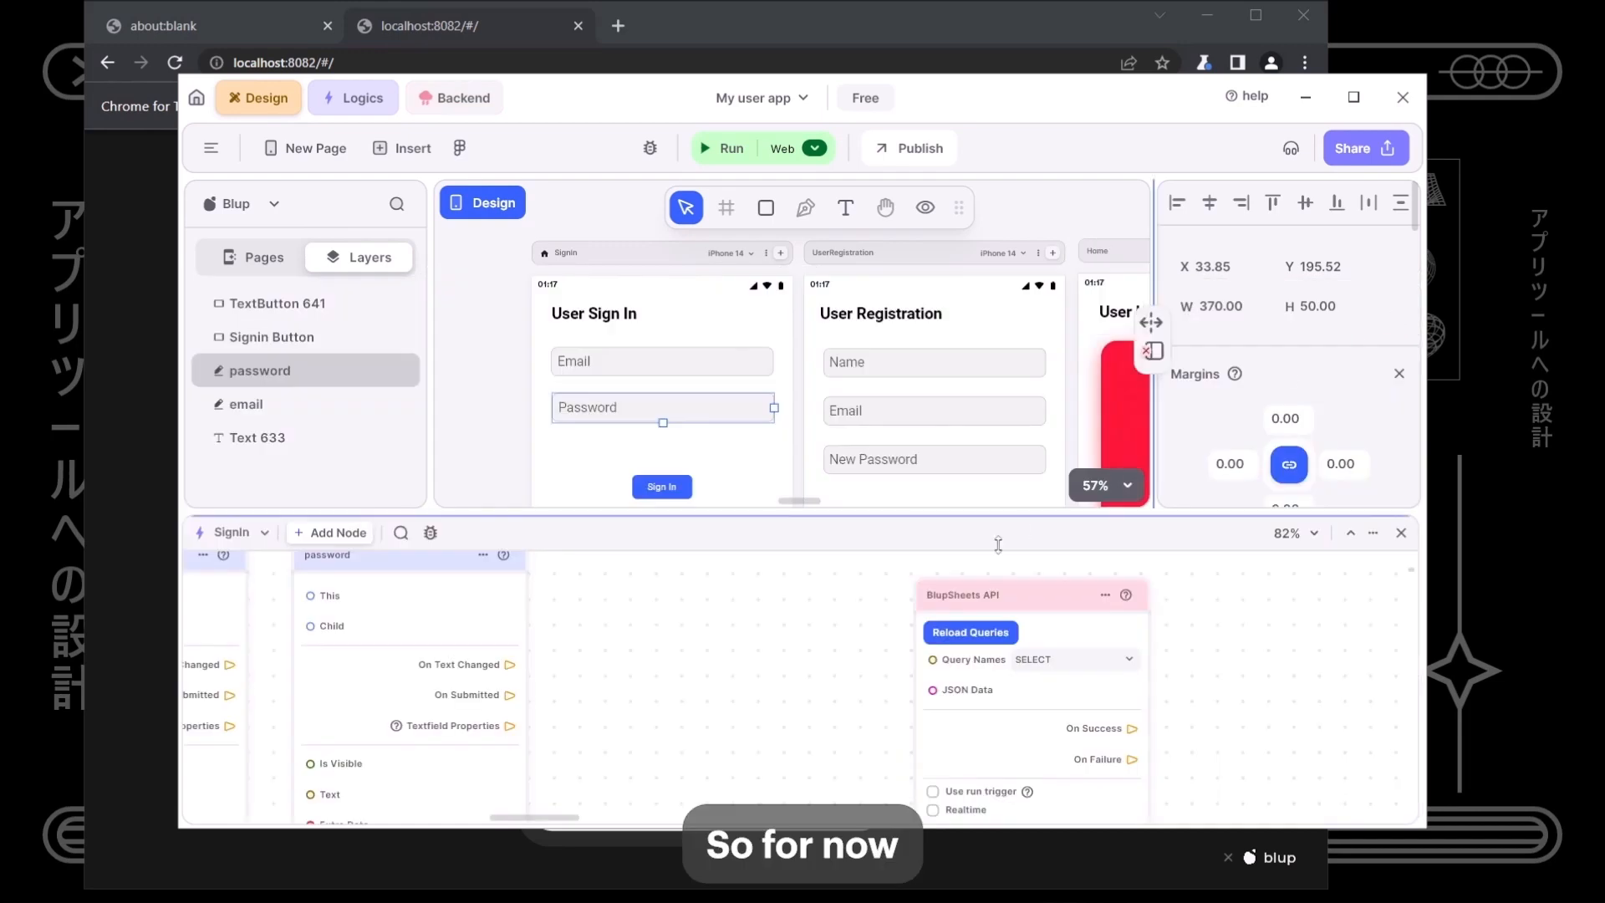
drag(938, 523, 936, 366)
drag(745, 530, 939, 562)
click(1216, 541)
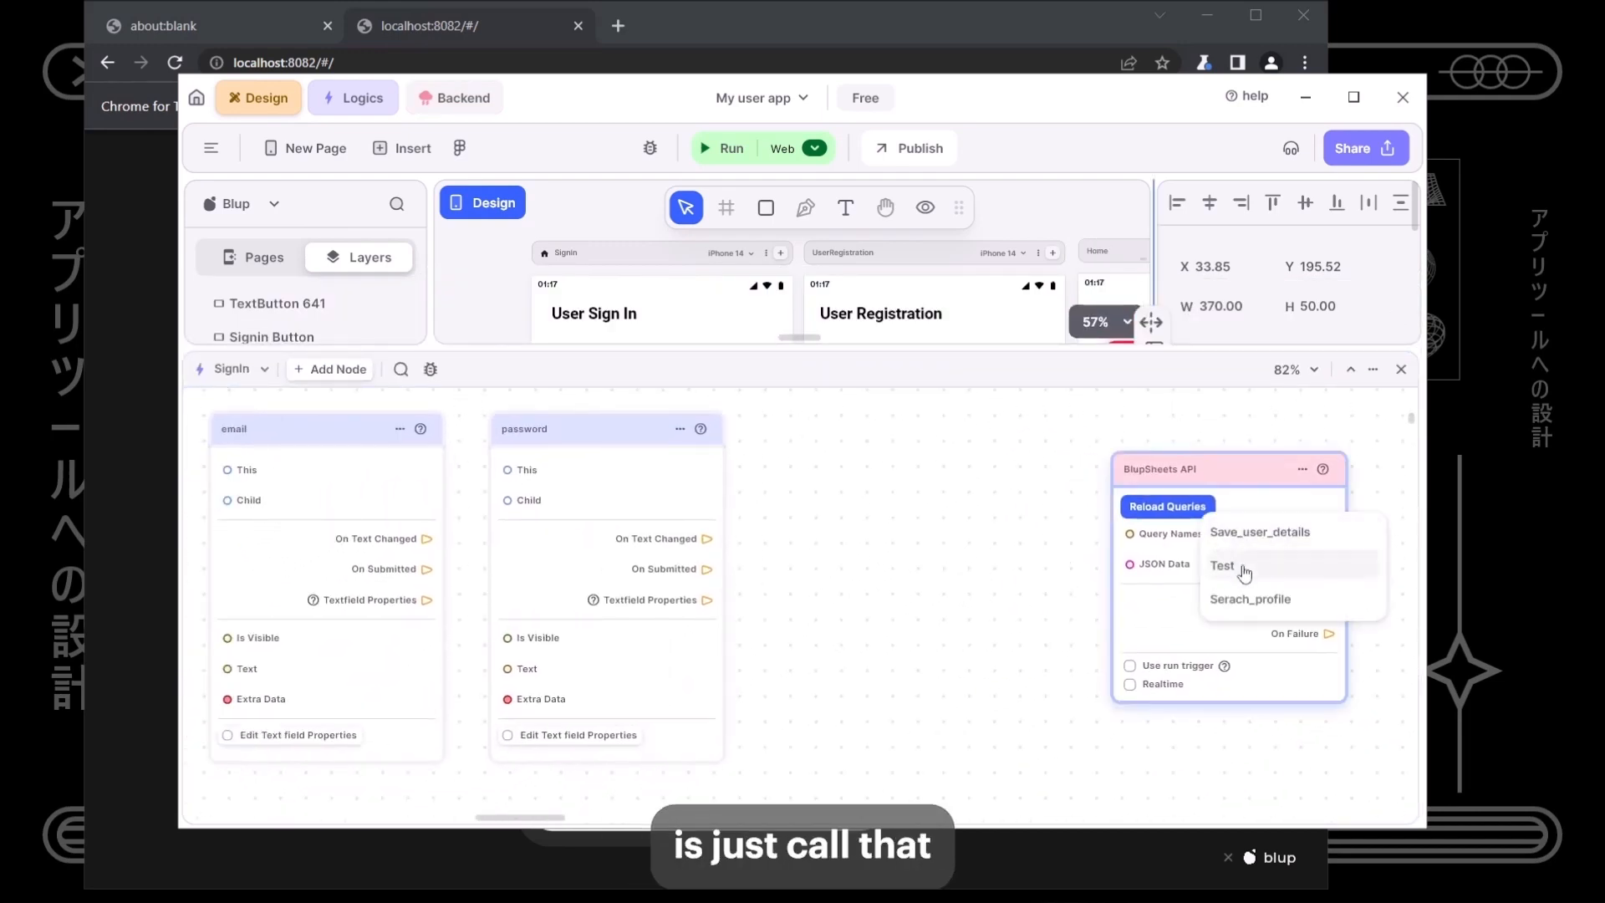
click(1173, 533)
click(1261, 536)
click(1265, 539)
- Reposition the BlupSheets API node down and left on the logic canvas
drag(1244, 625, 1157, 738)
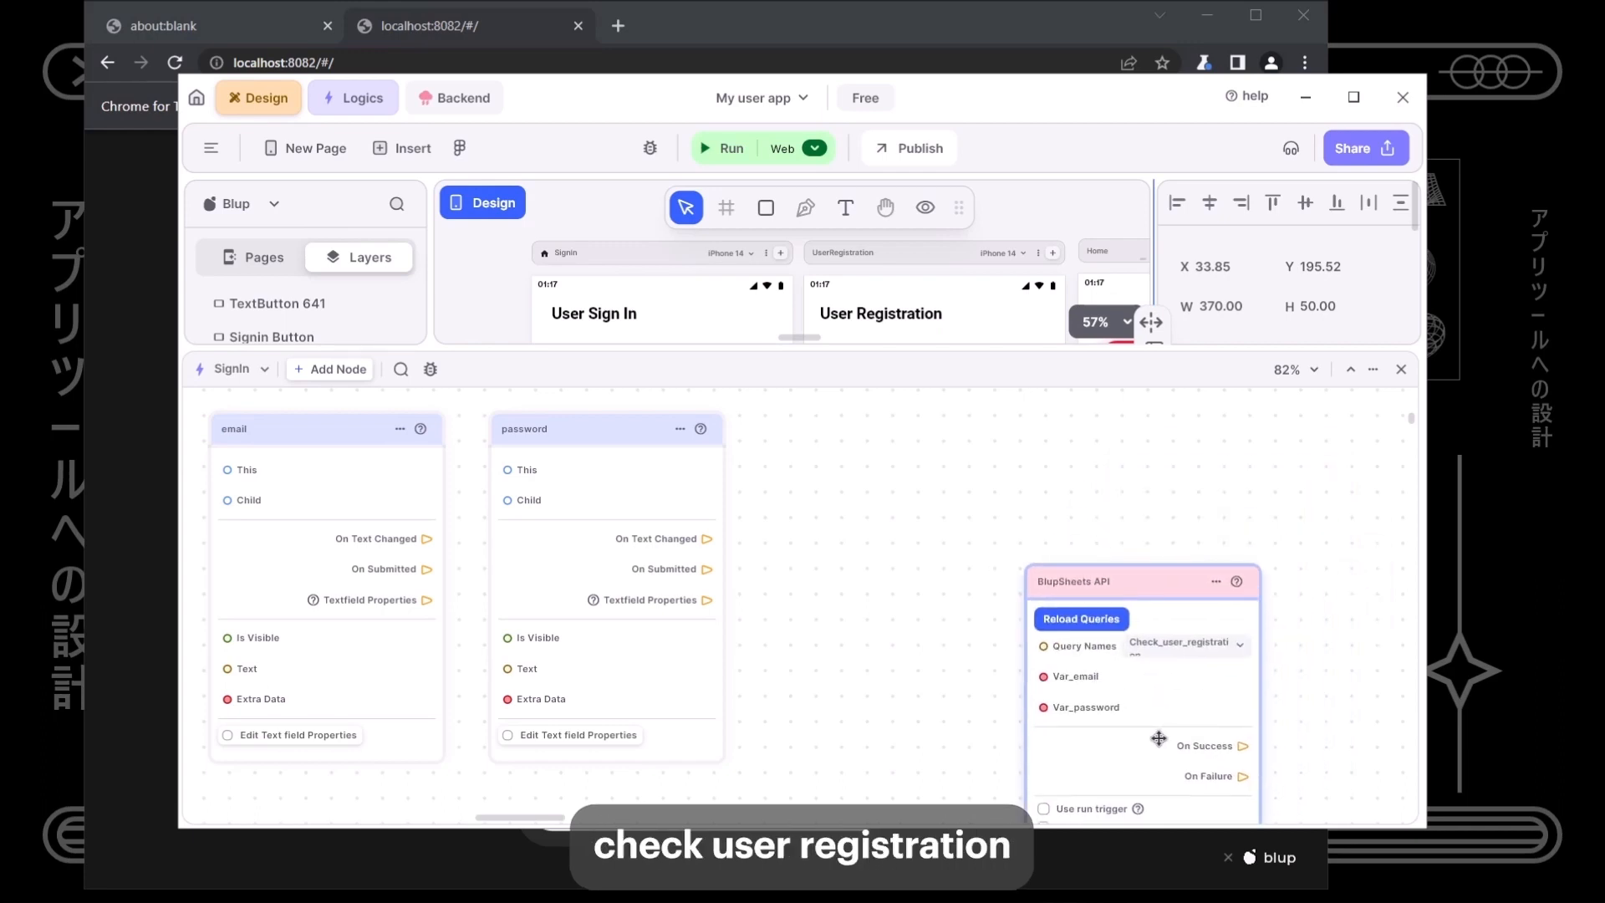
scroll(861, 720, down, 3)
drag(858, 717, 878, 470)
drag(1040, 459, 984, 646)
scroll(918, 655, up, 4)
scroll(741, 658, down, 4)
drag(699, 666, 860, 609)
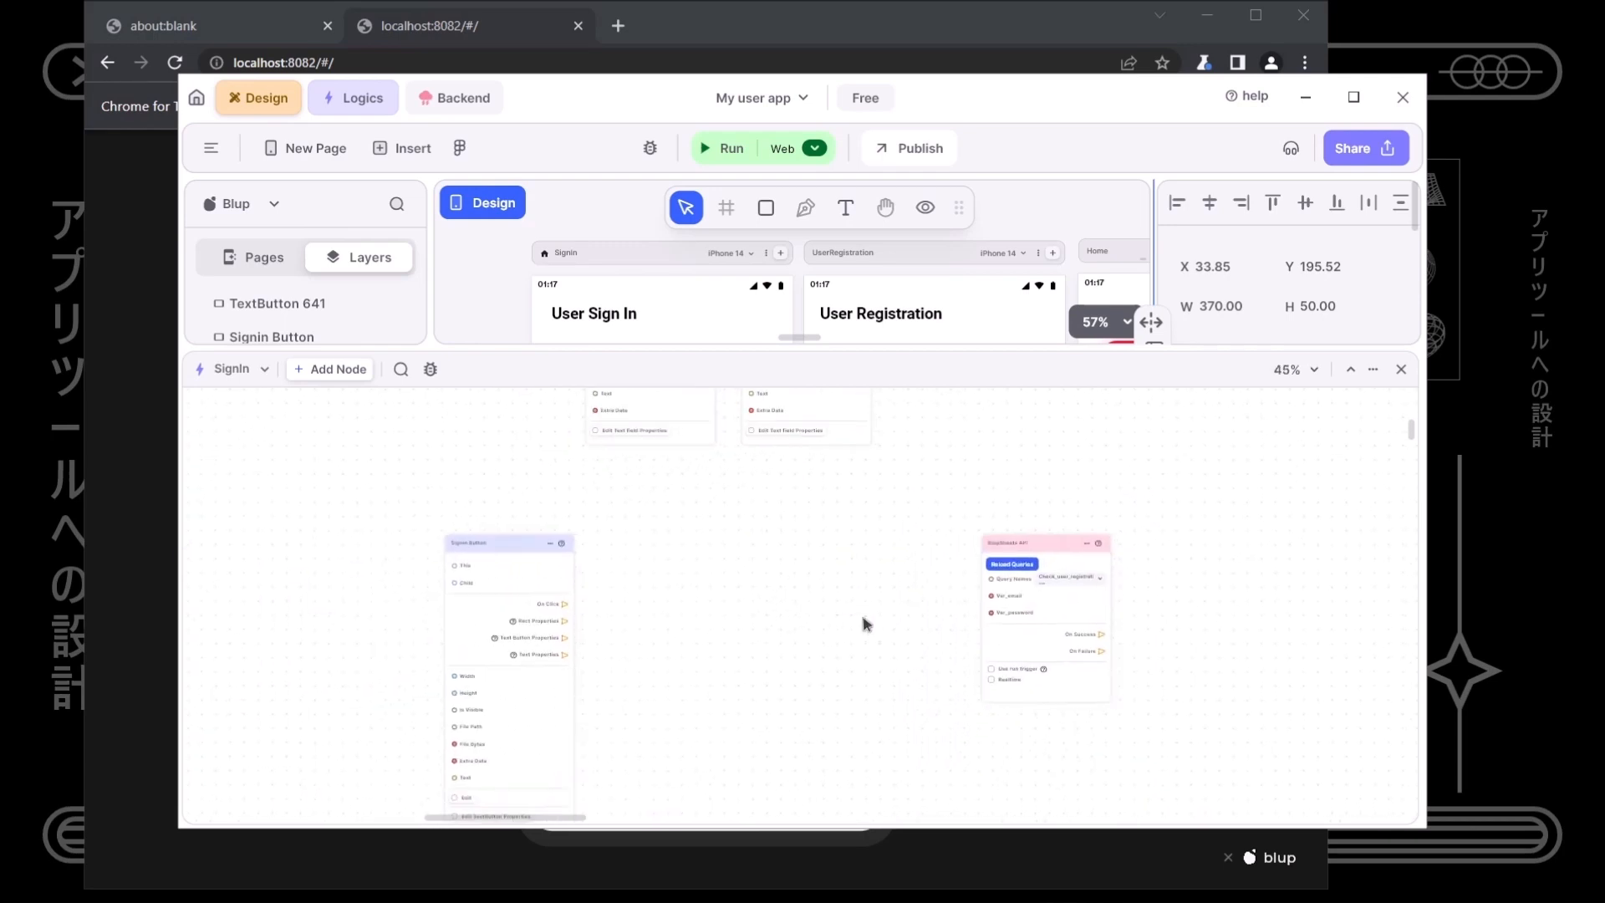
- Tidy the Signin Button, text field and email nodes around the API node
drag(523, 555, 458, 558)
scroll(710, 595, up, 2)
drag(820, 486, 878, 489)
click(1045, 652)
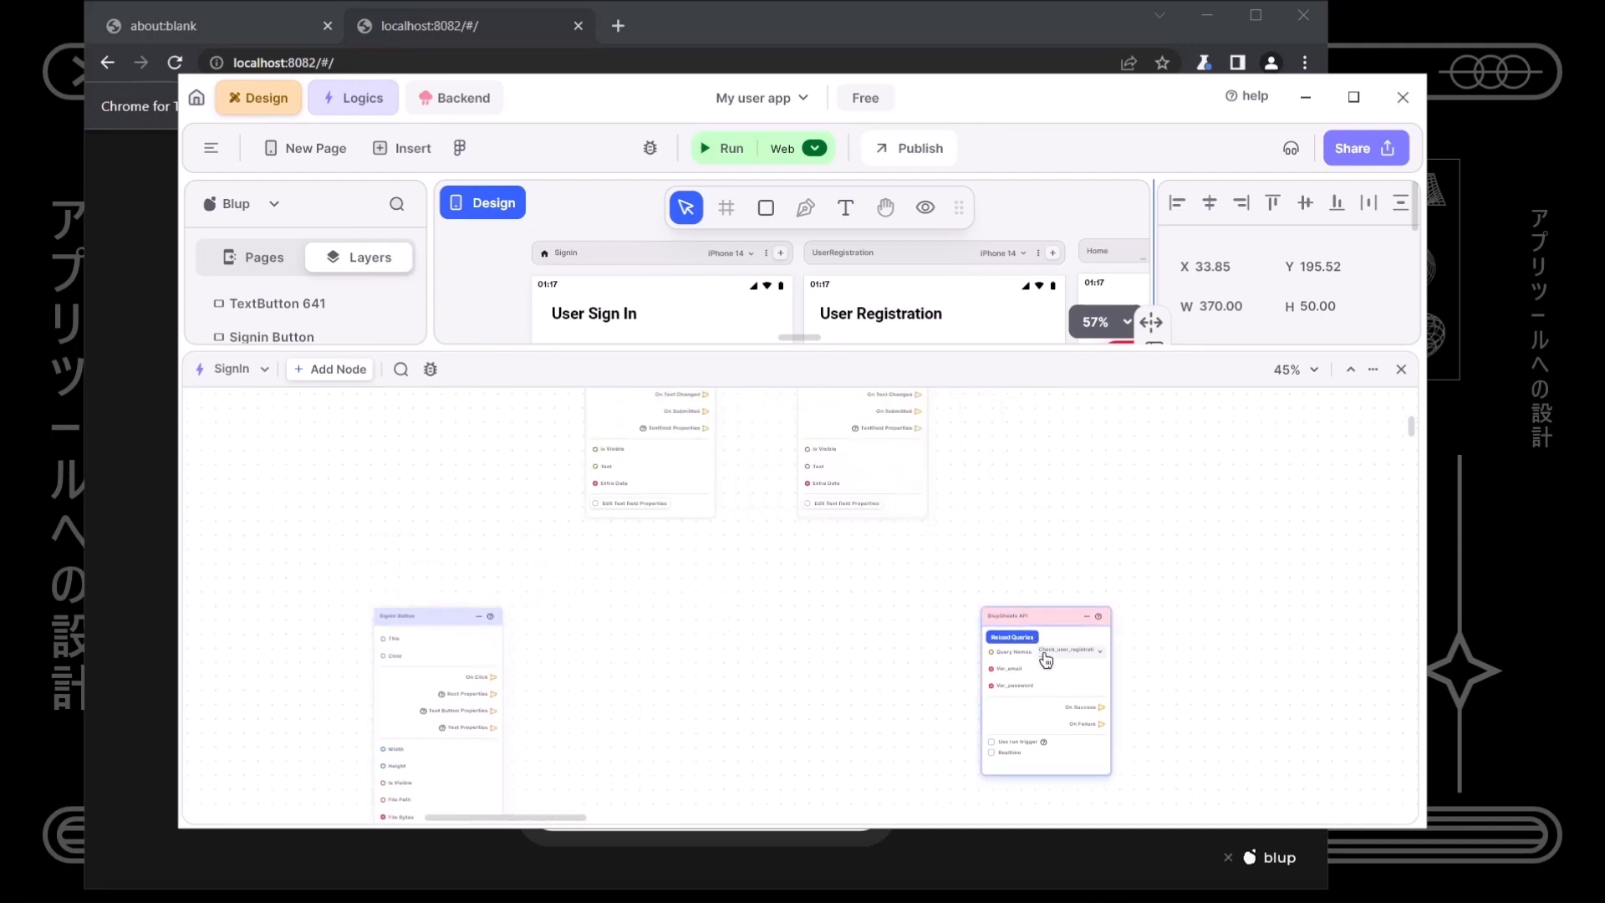
click(1042, 617)
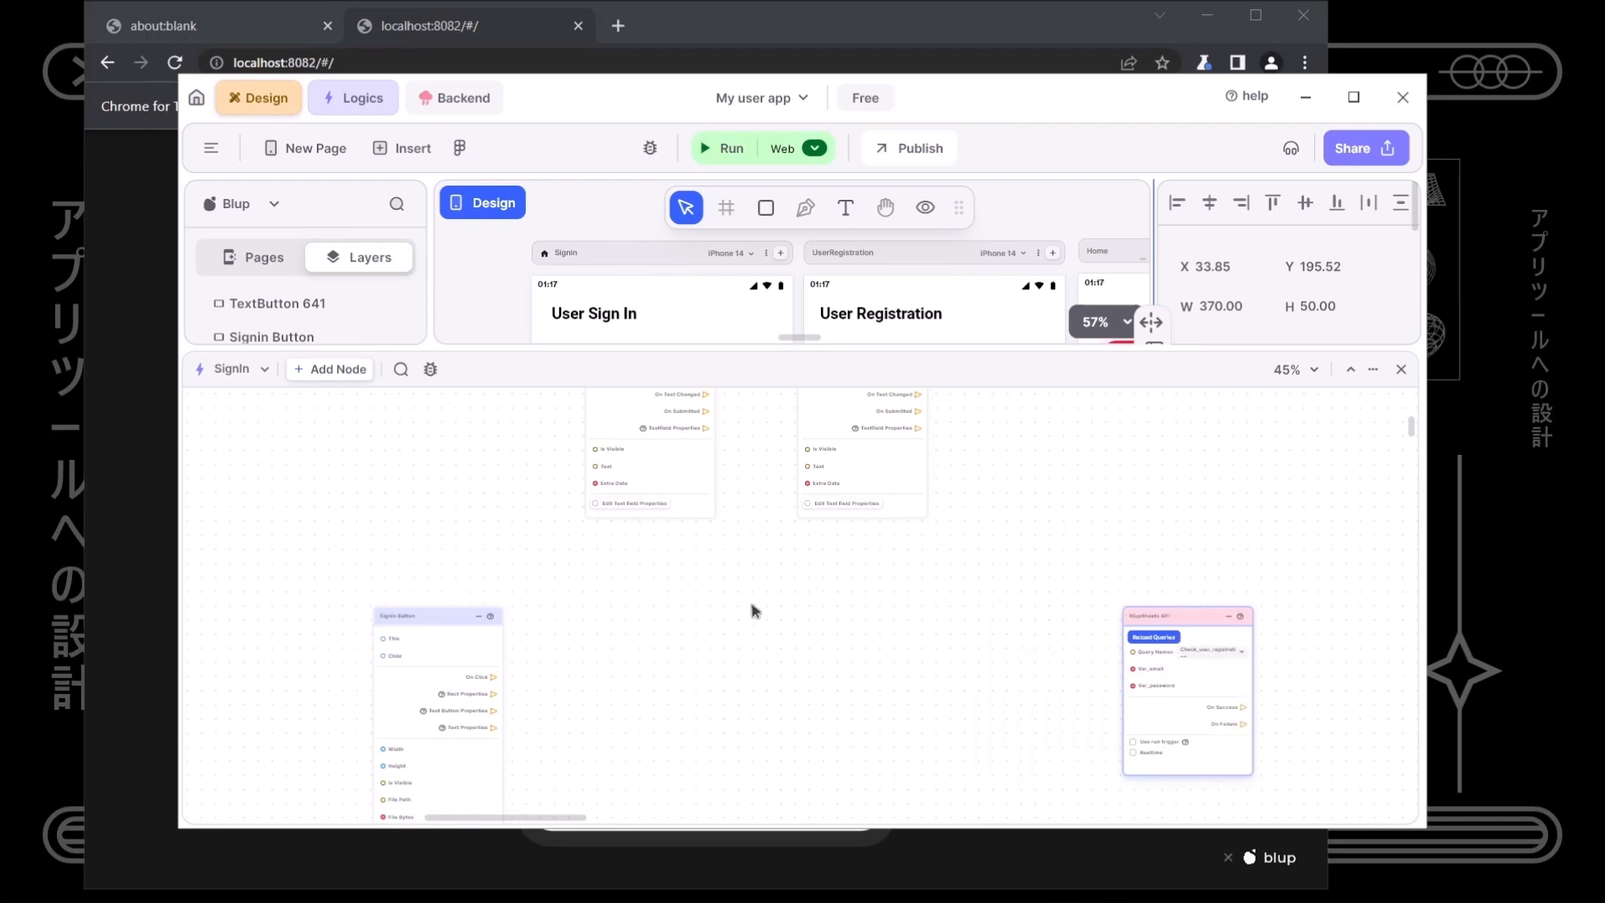
scroll(752, 611, up, 2)
drag(618, 527, 540, 533)
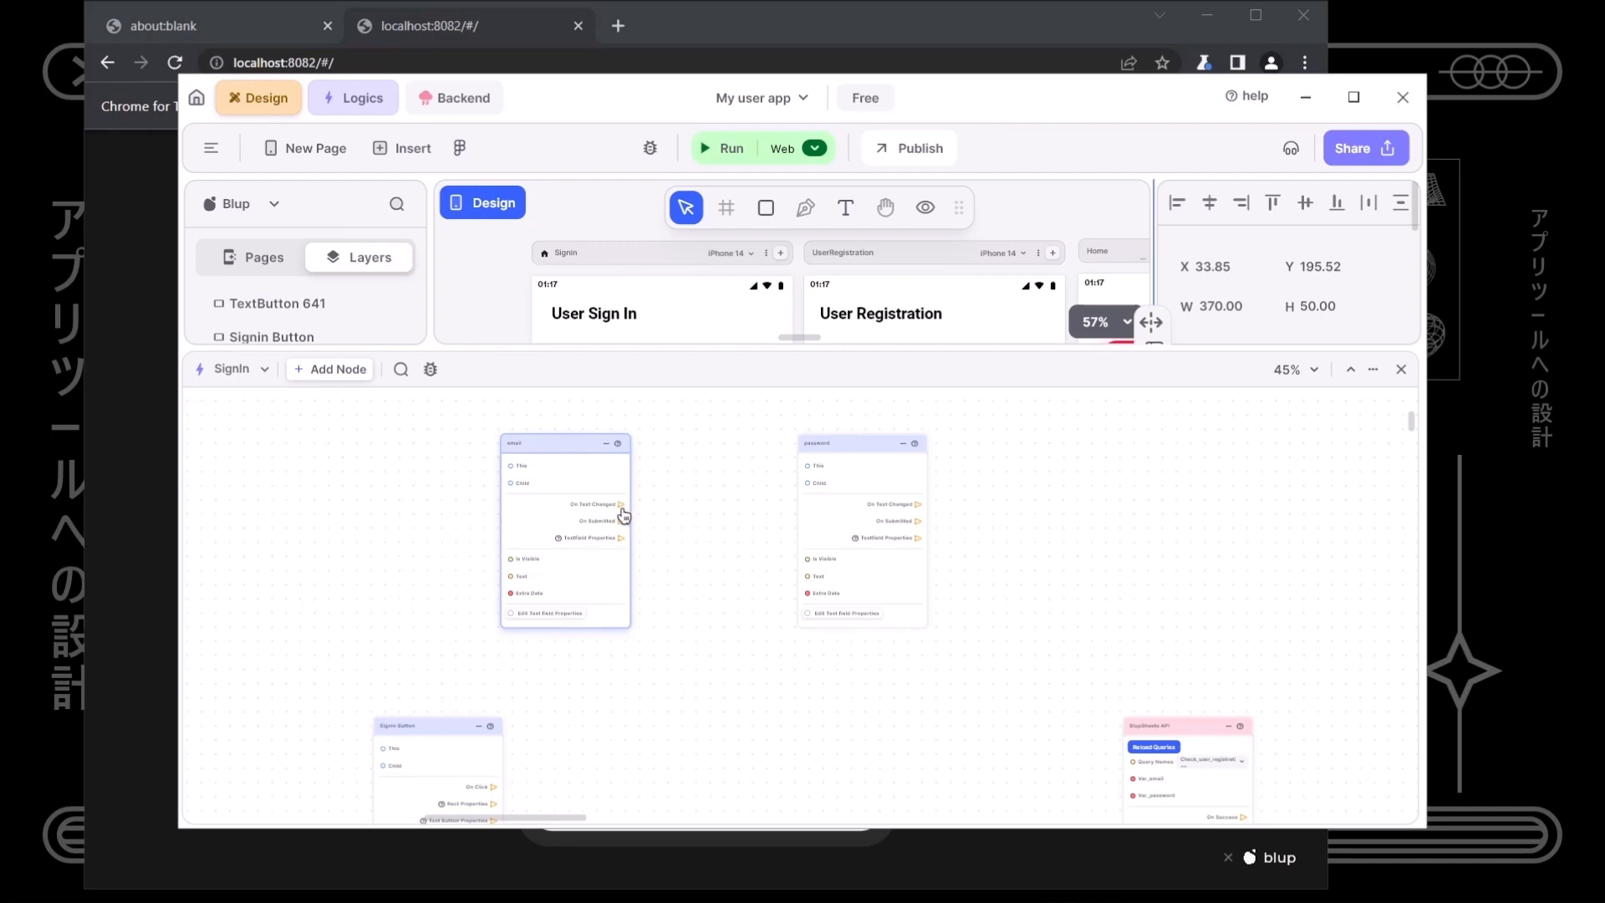
- Create Function nodes from the email and password fields' On Text Changed events
drag(622, 506, 675, 657)
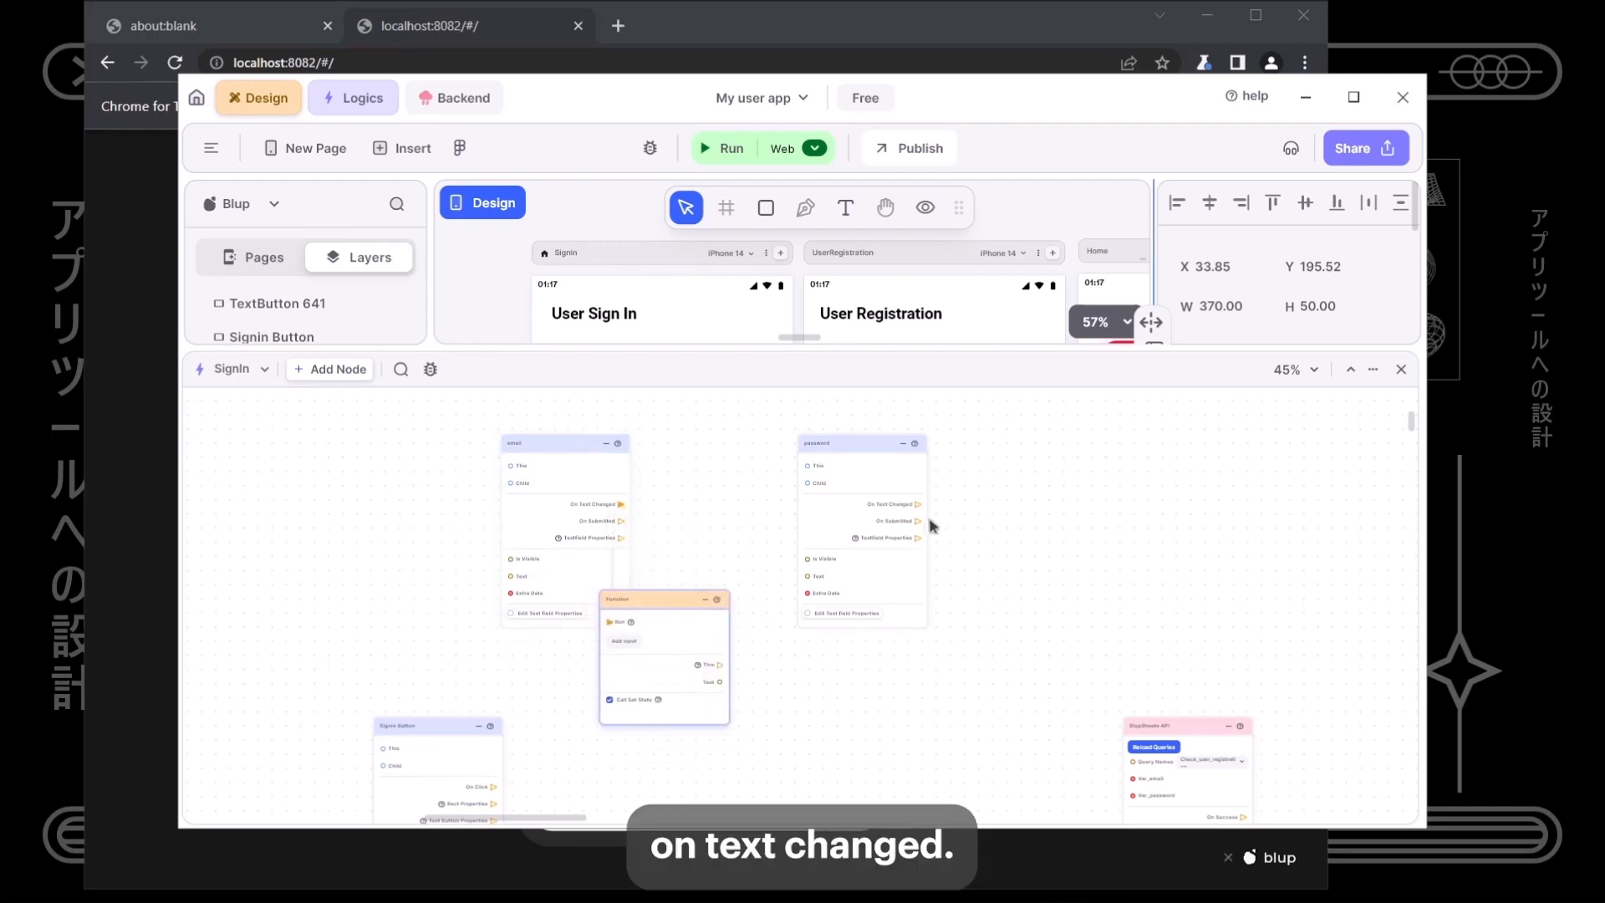
drag(912, 505, 975, 616)
drag(1036, 574, 990, 660)
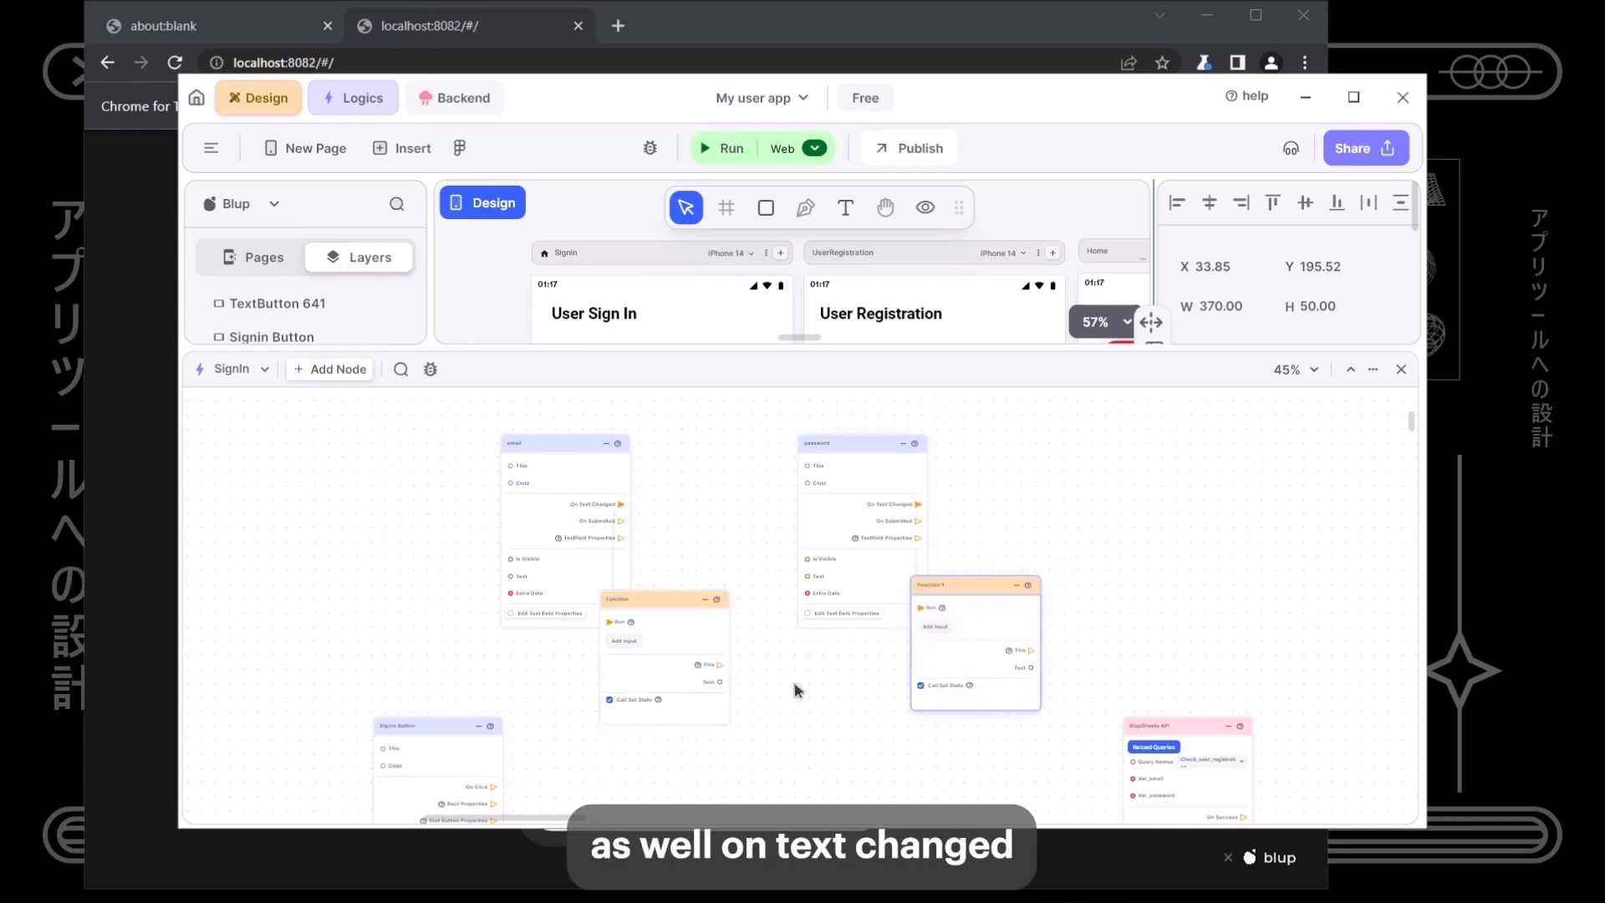
scroll(749, 701, down, 3)
scroll(845, 645, up, 2)
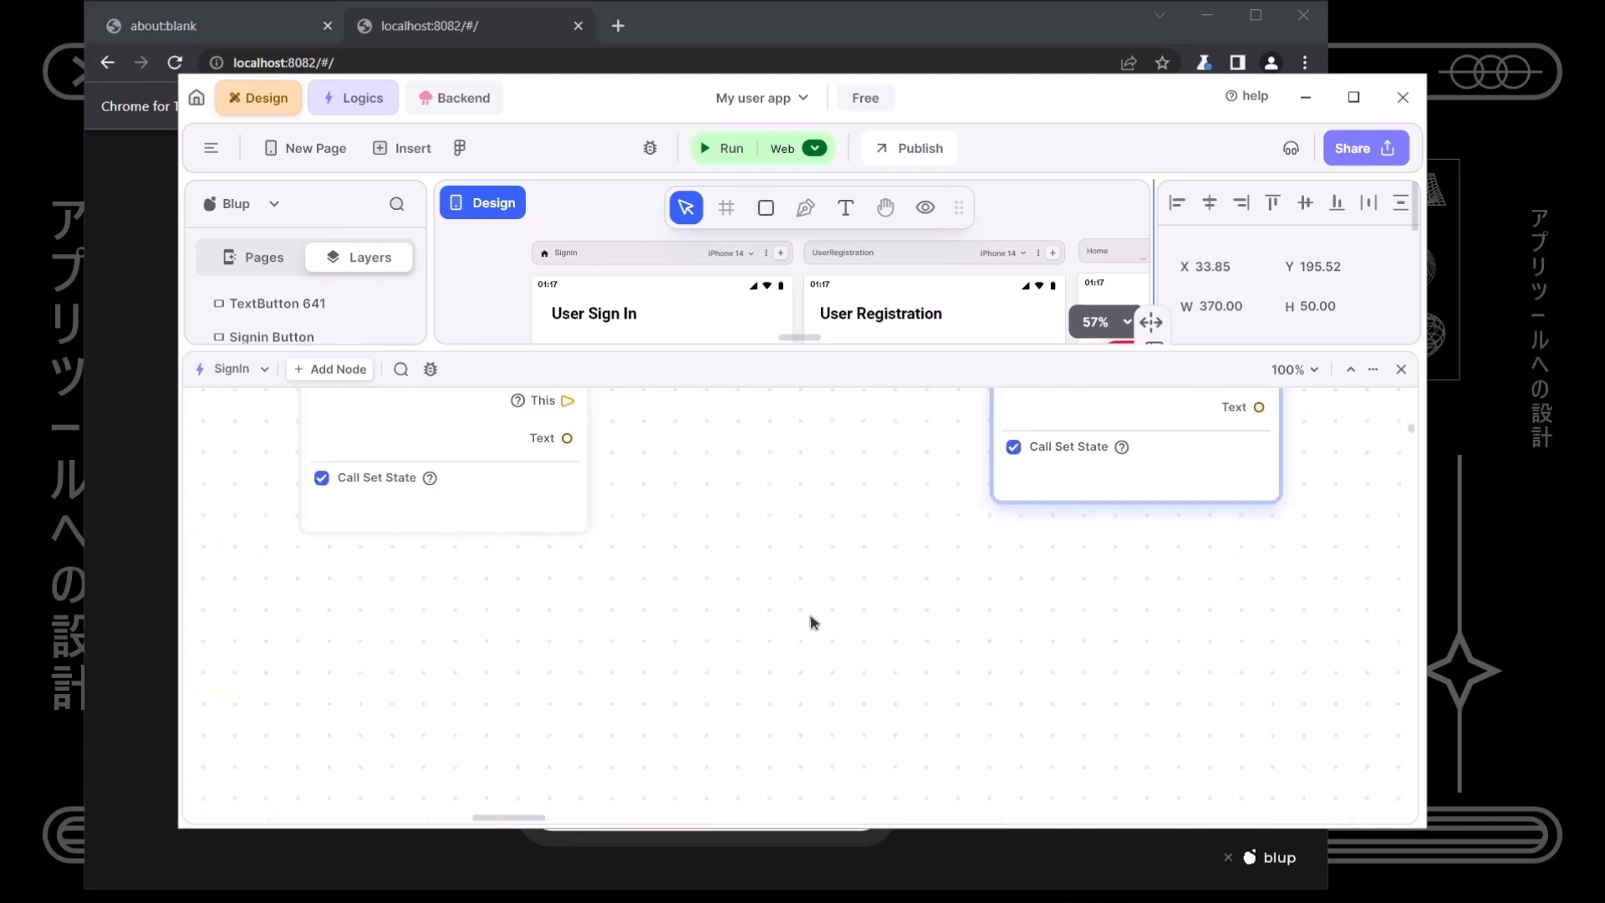
drag(832, 640, 717, 614)
- Wire the email and password Functions' Text outputs into Var_email and Var_password
drag(556, 496, 1060, 617)
scroll(993, 663, up, 3)
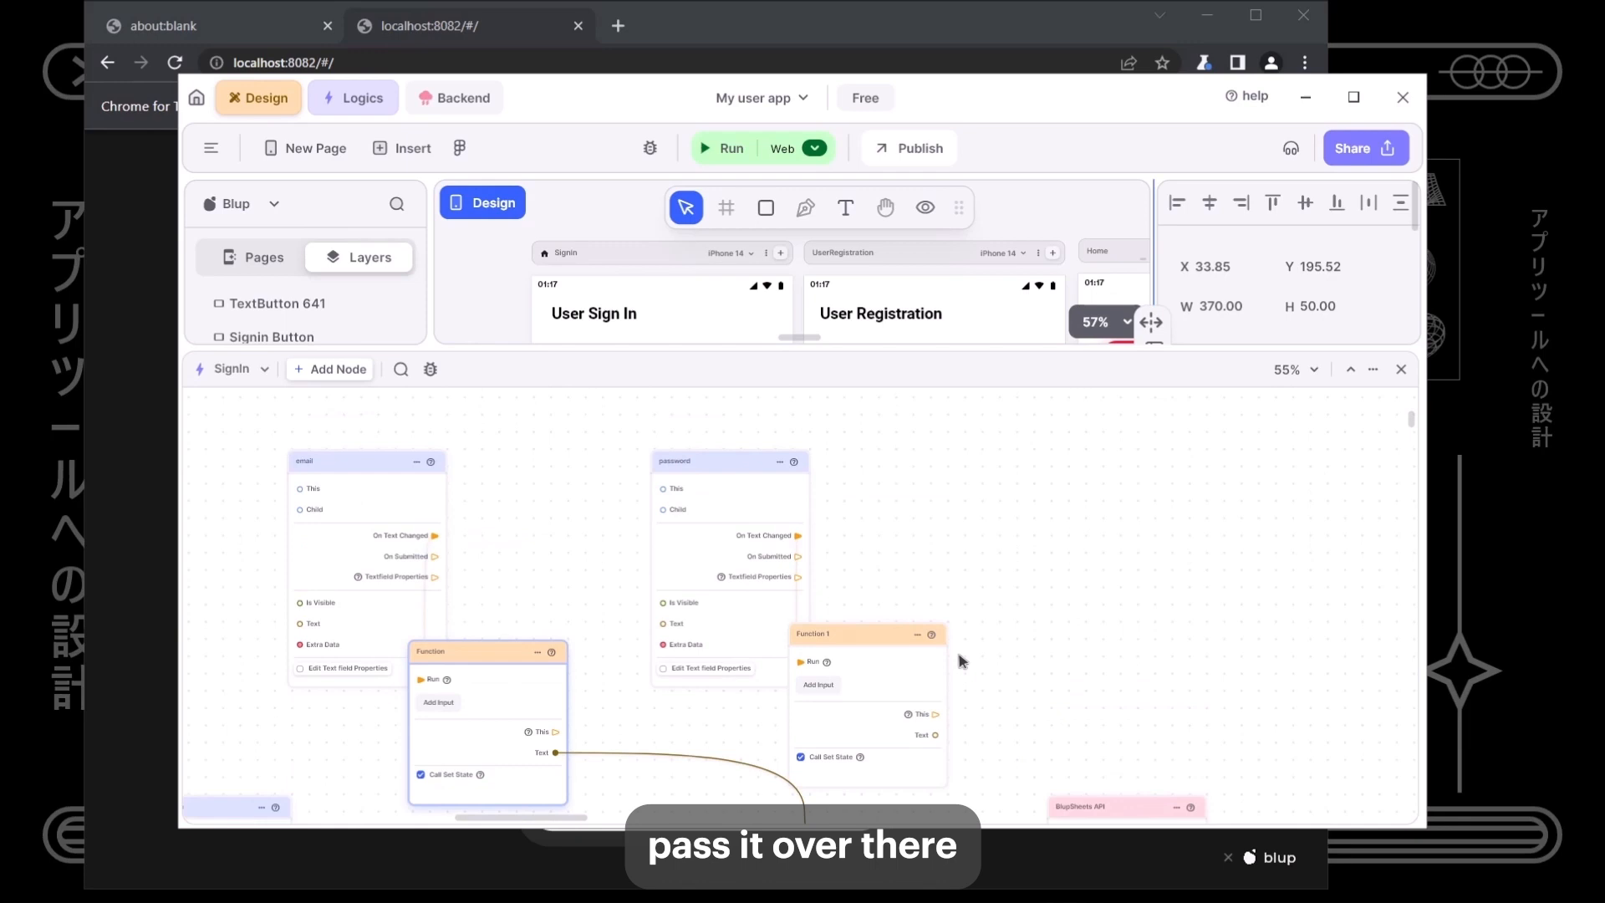
scroll(366, 476, up, 5)
scroll(578, 637, down, 8)
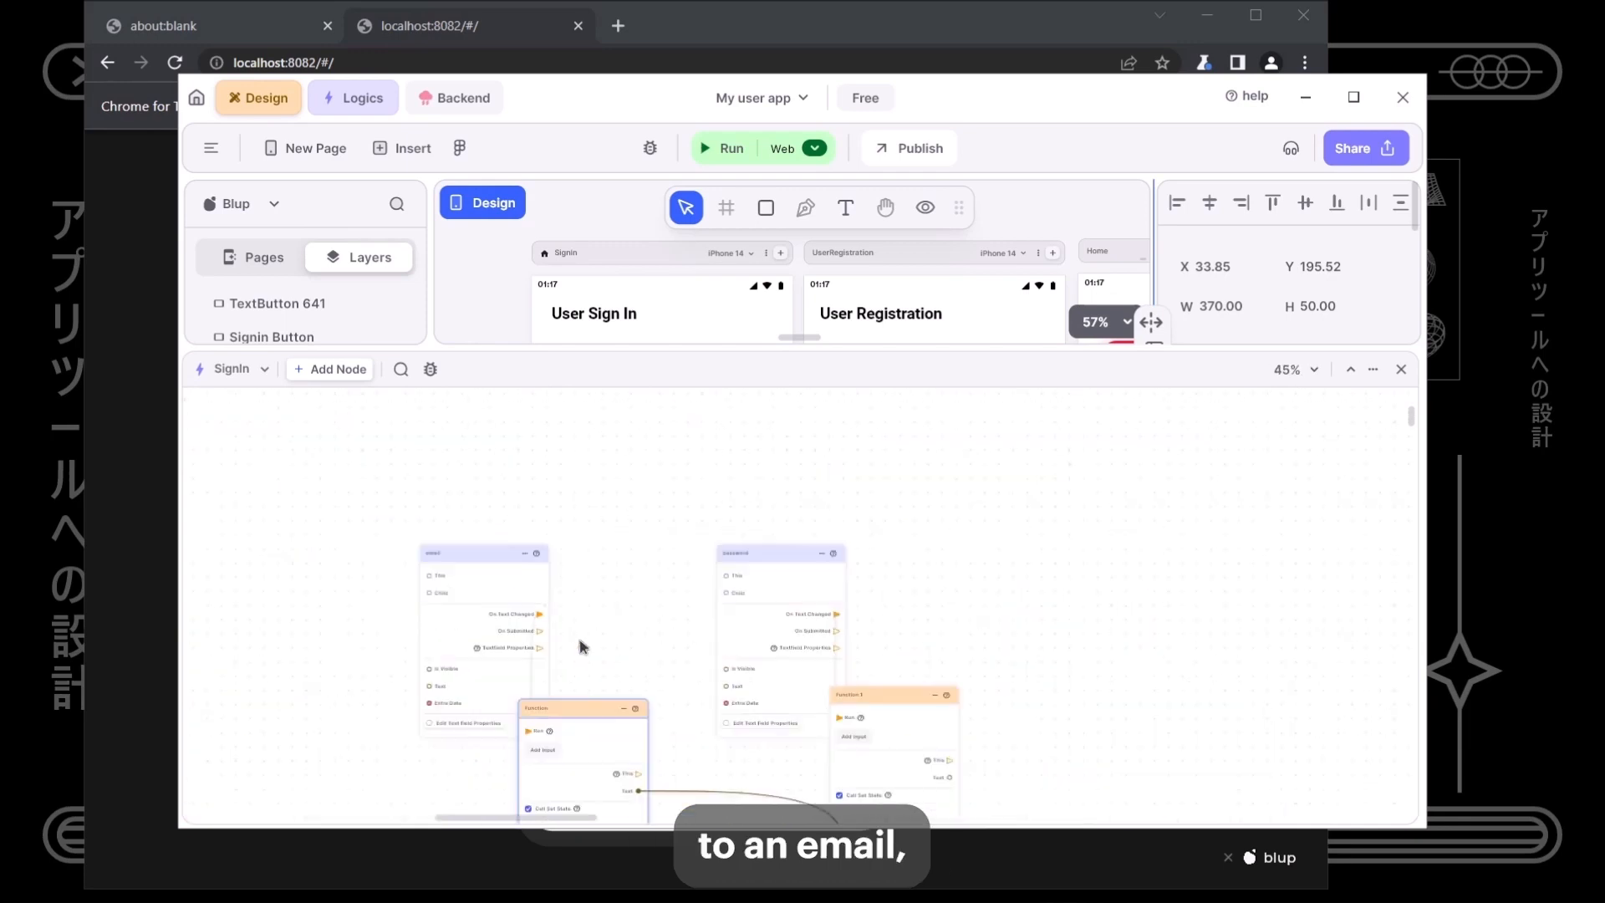
drag(670, 655, 619, 559)
scroll(866, 669, up, 5)
scroll(876, 703, down, 3)
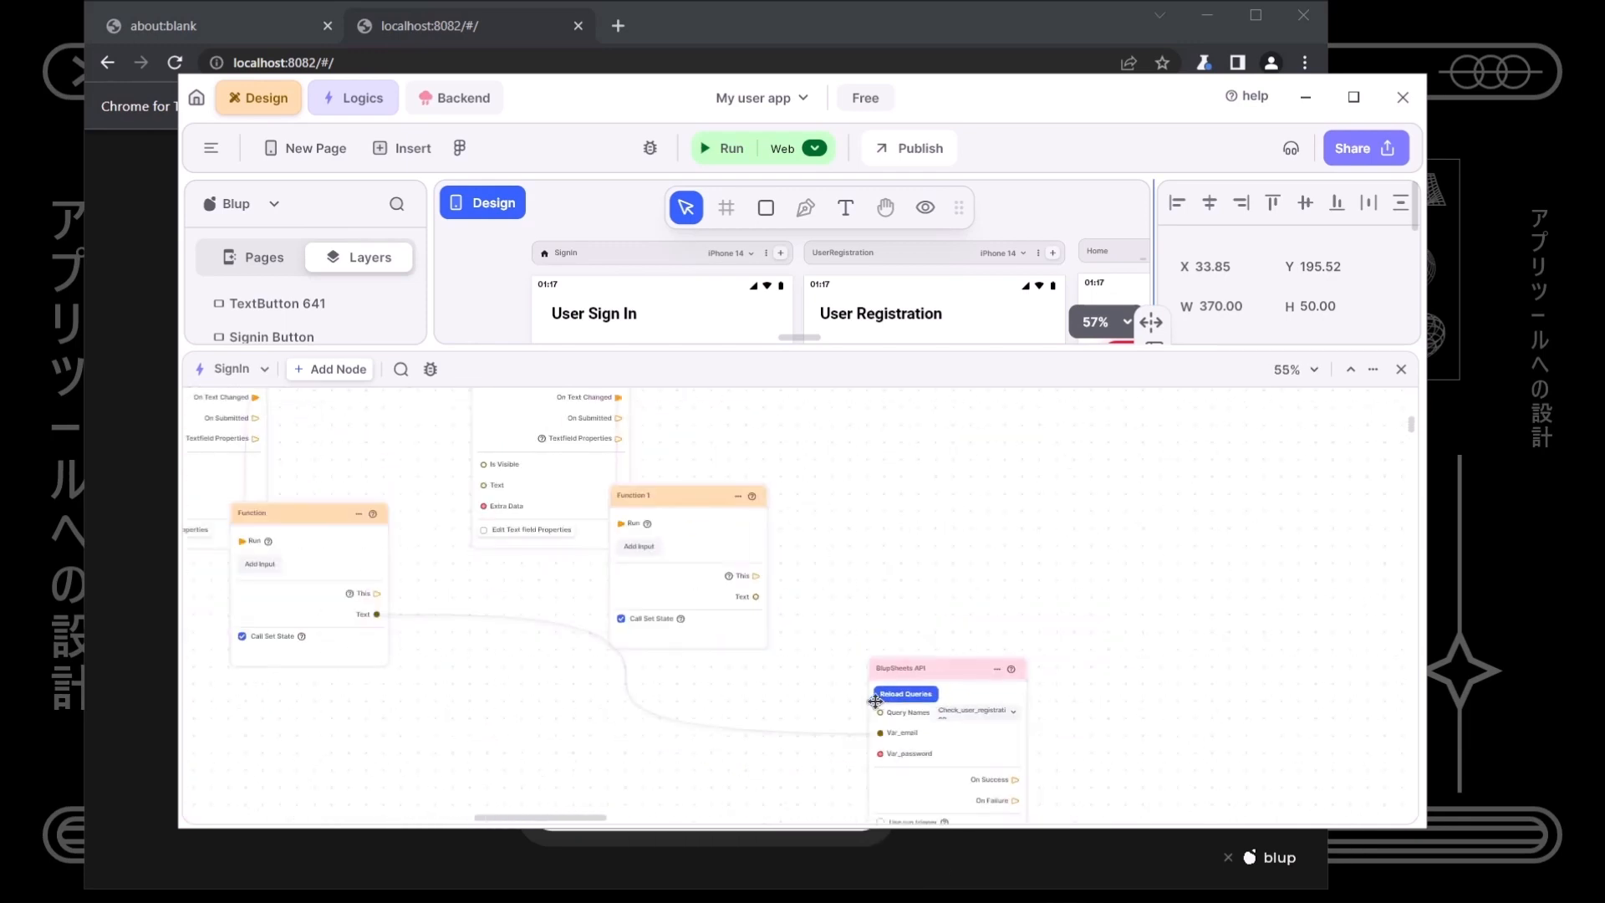
drag(685, 523, 702, 526)
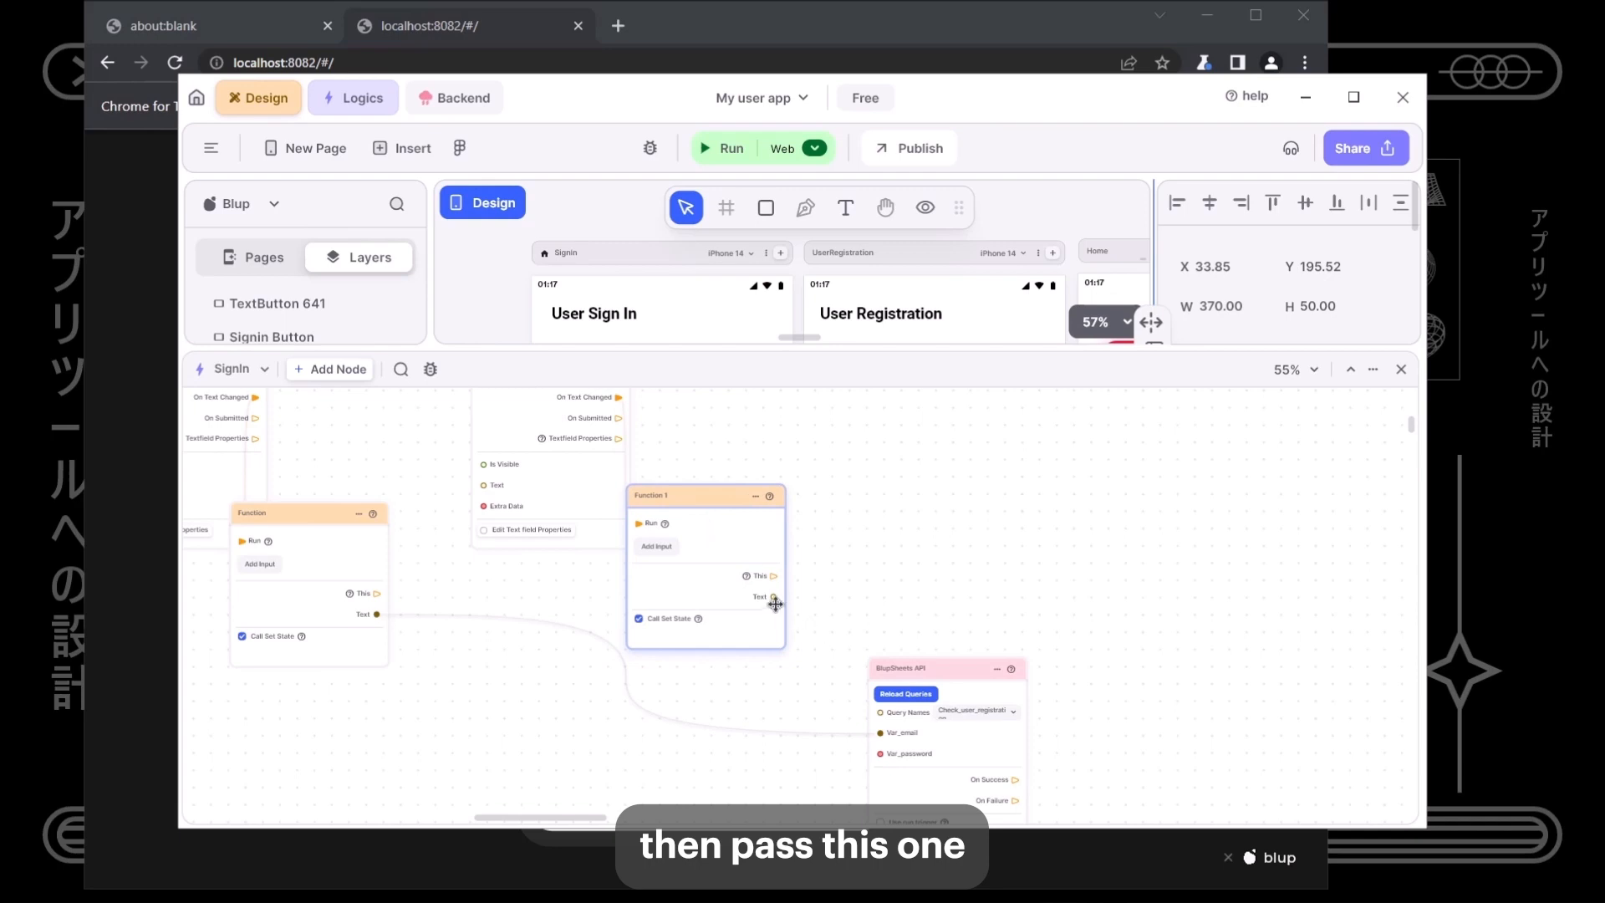
drag(774, 599, 880, 754)
- Create Function 2 from the BlupSheets API's On Success output
scroll(1045, 752, down, 4)
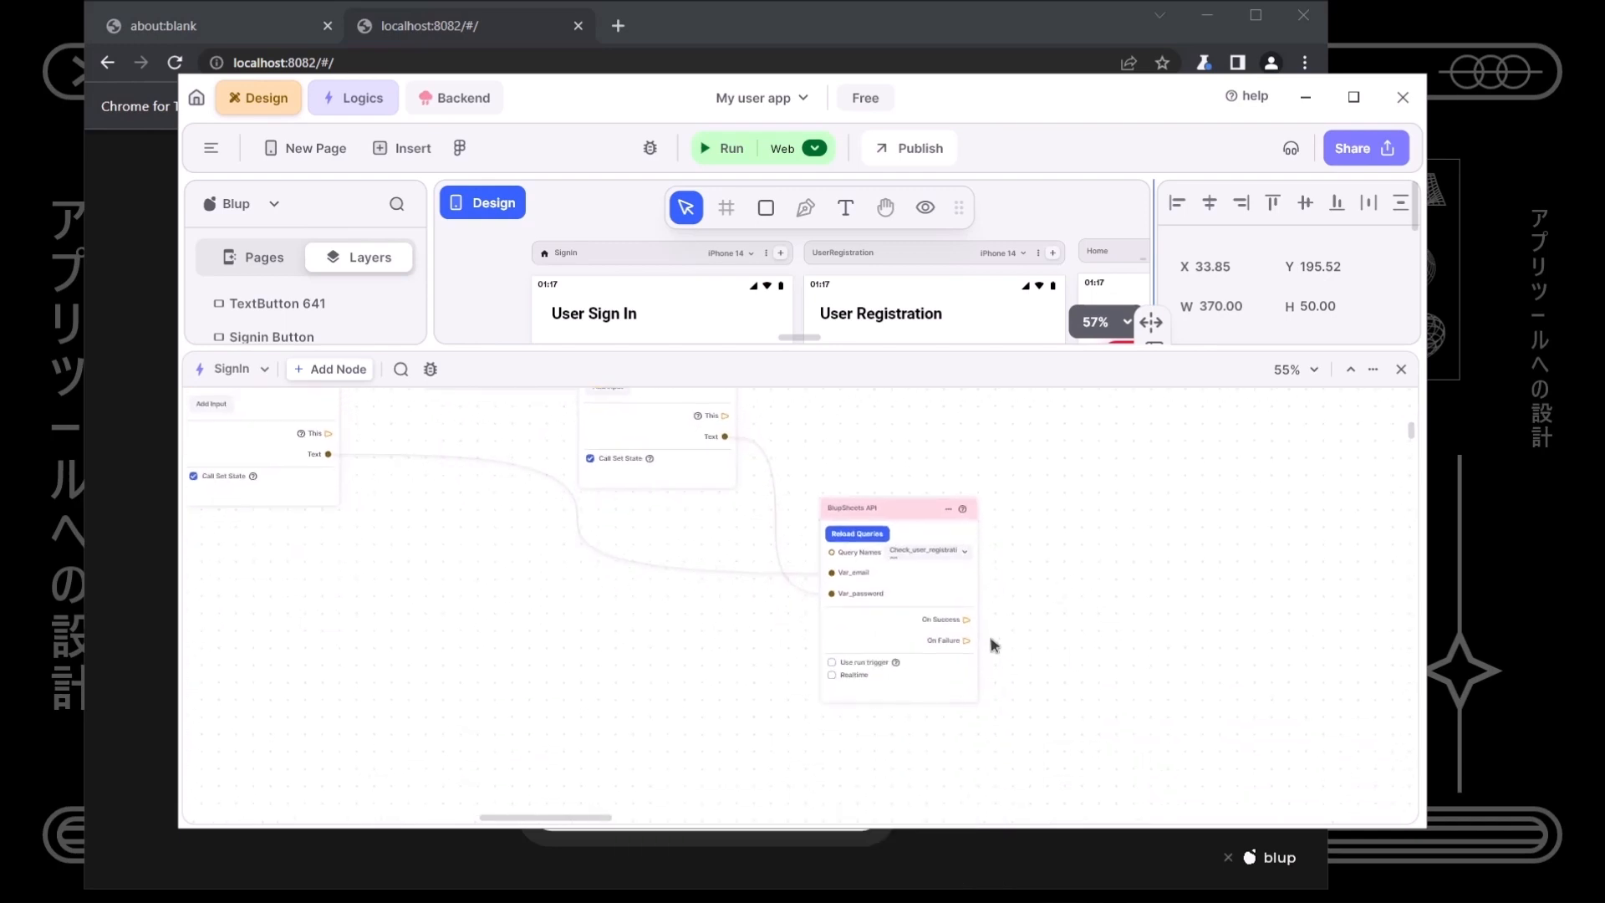
scroll(992, 644, up, 3)
drag(995, 638, 1037, 644)
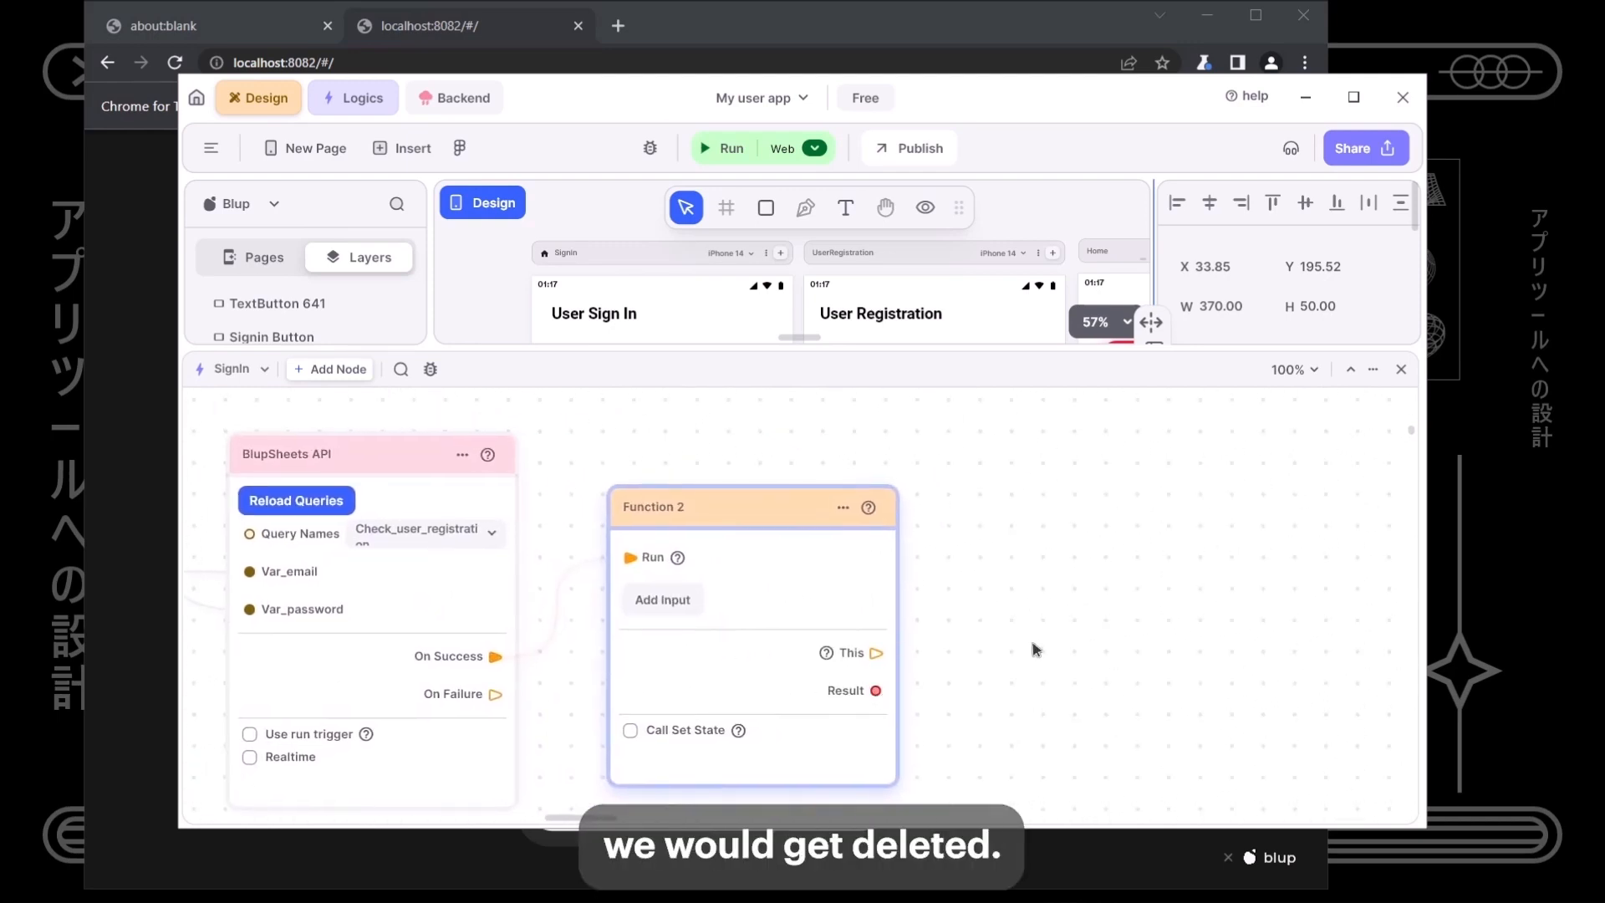
- Add a List | Is Empty node beside Function 2, removing a mistakenly added List node
right_click(1033, 642)
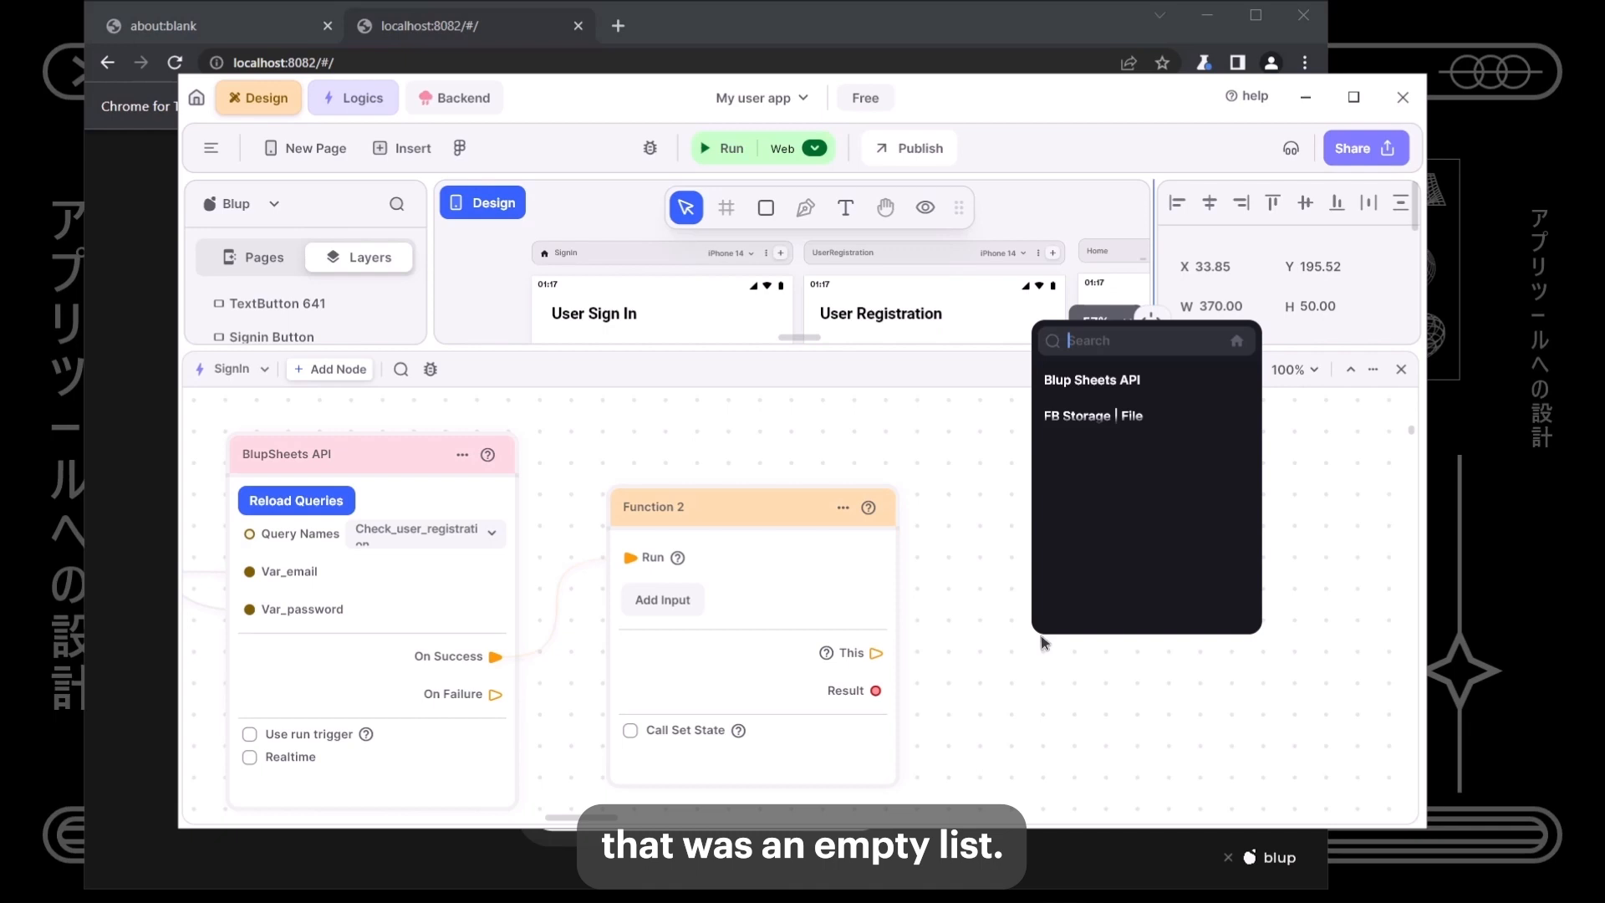
text(list)
key(Return)
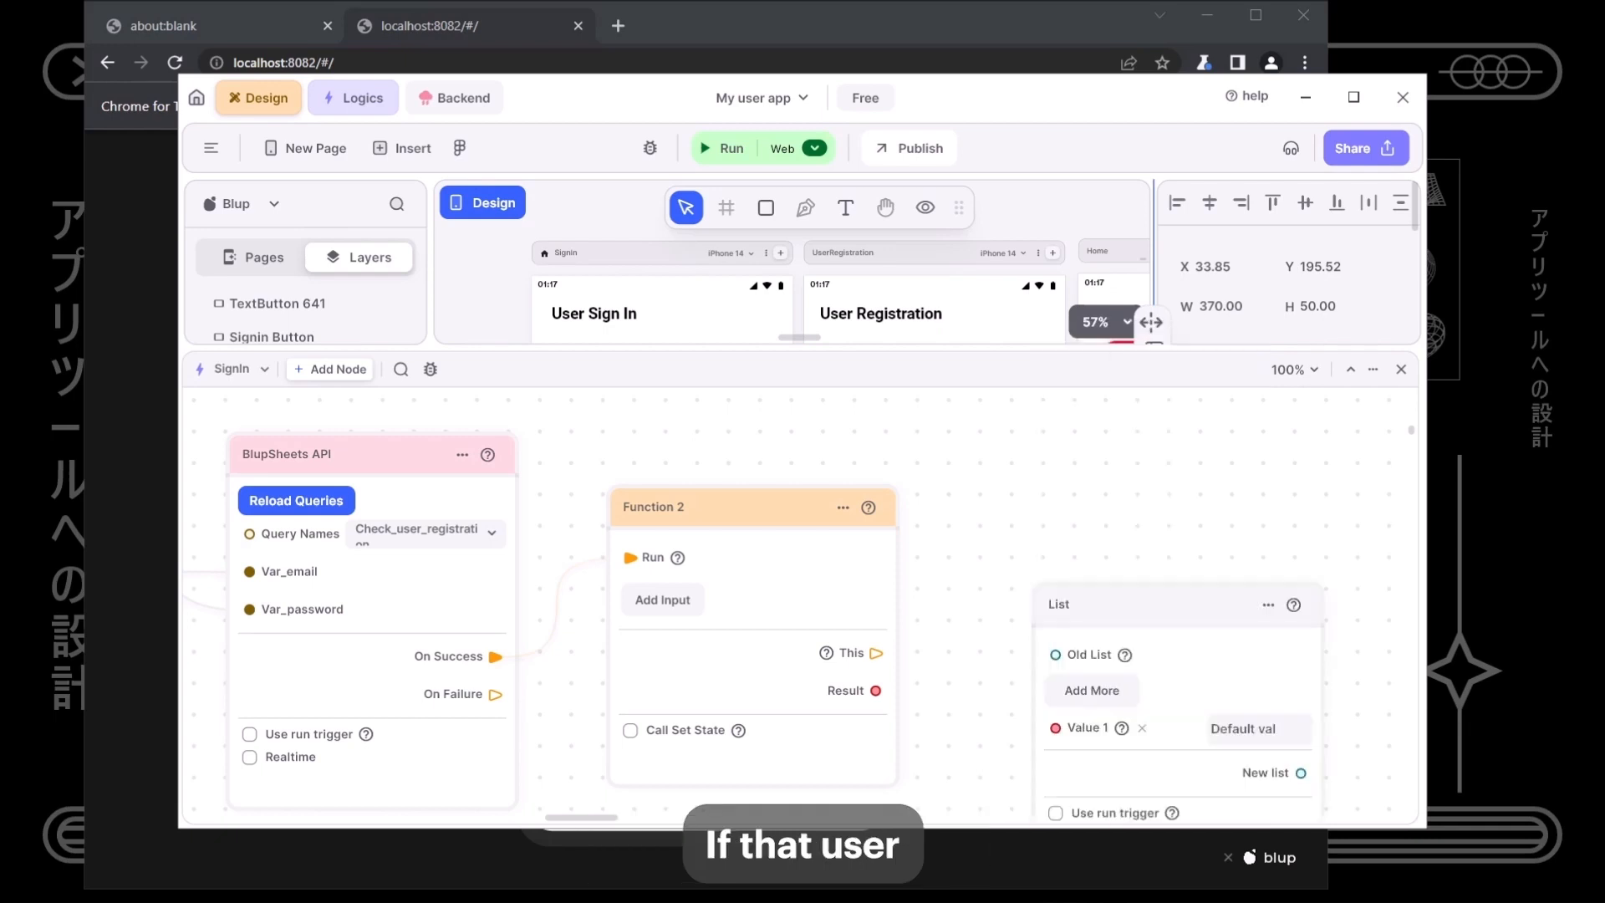
click(1190, 643)
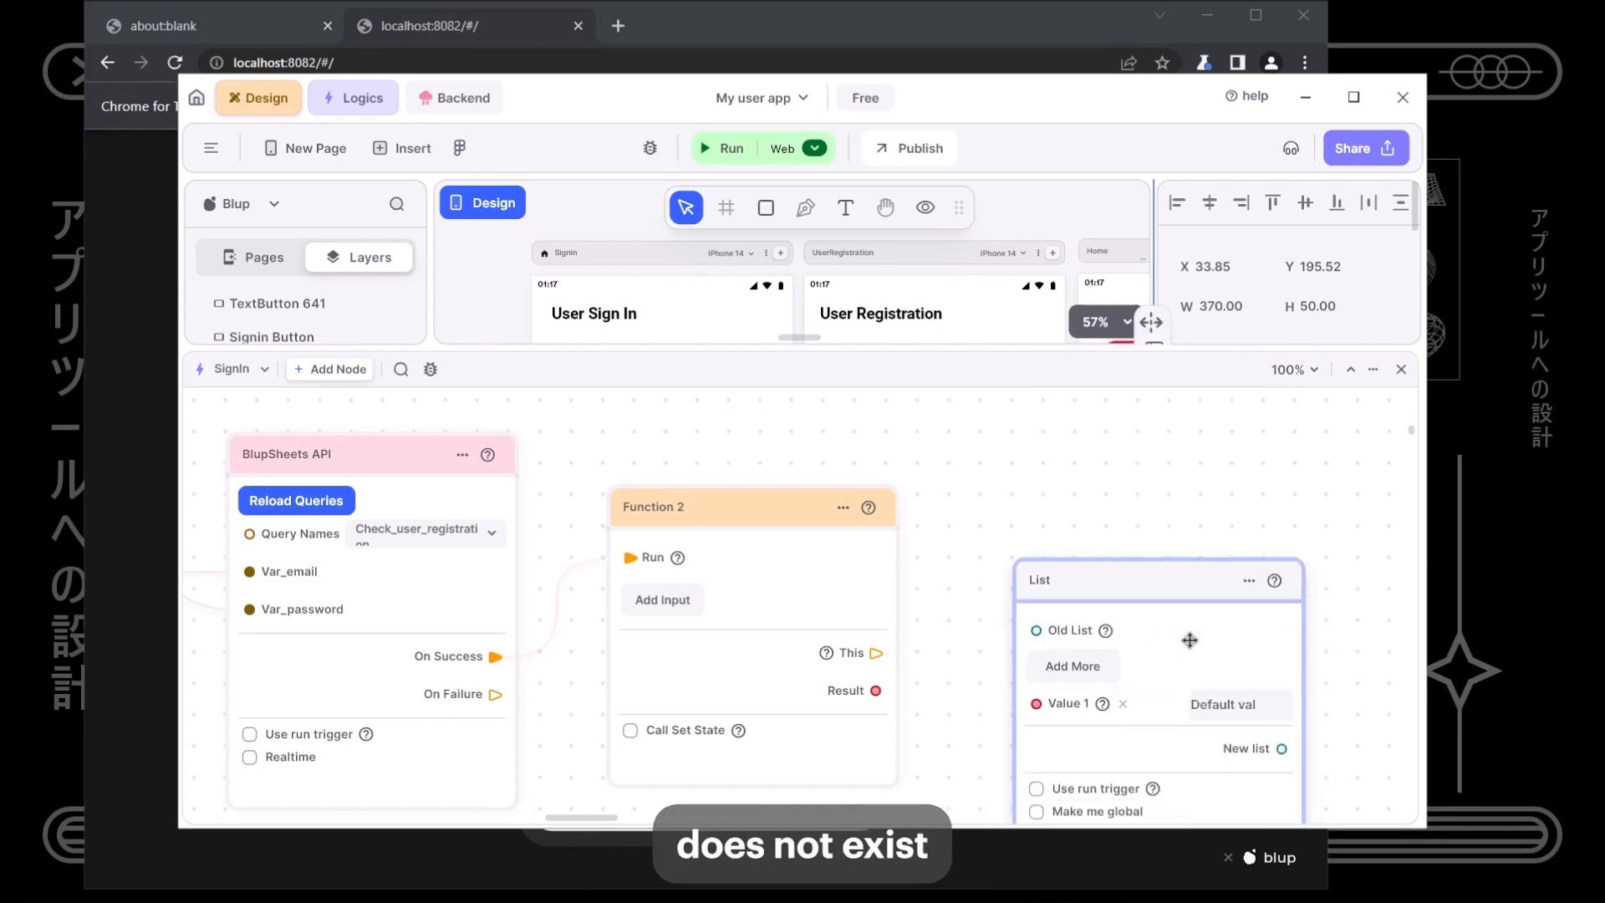
key(Delete)
right_click(1192, 651)
key(Down)
key(Down)
key(Down)
key(Down)
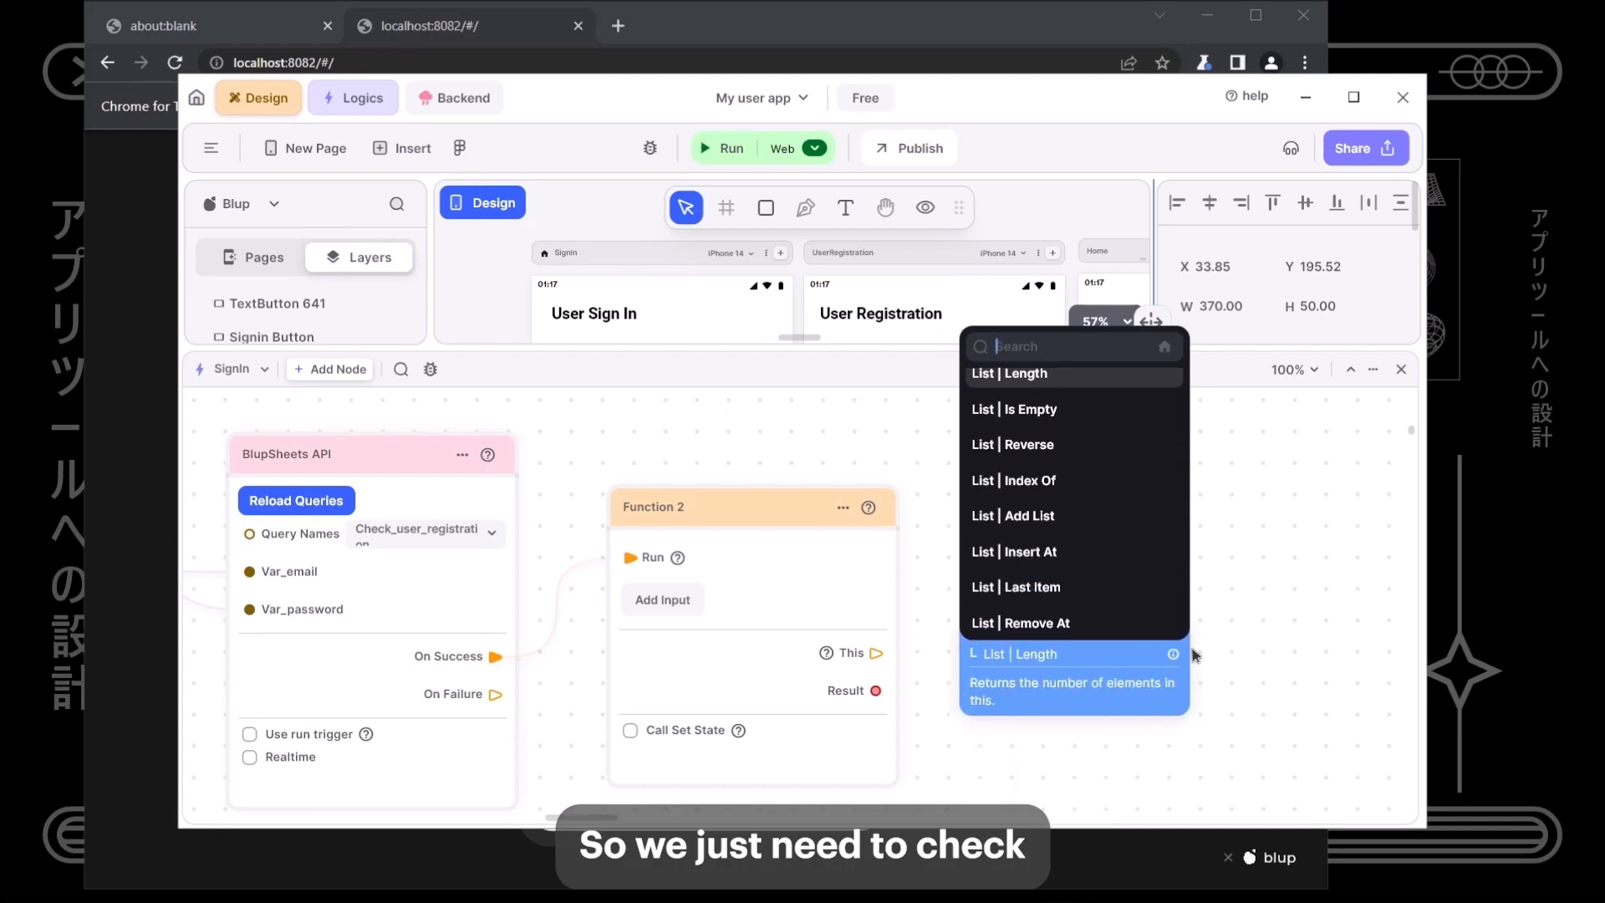
key(Return)
drag(1268, 634, 1089, 570)
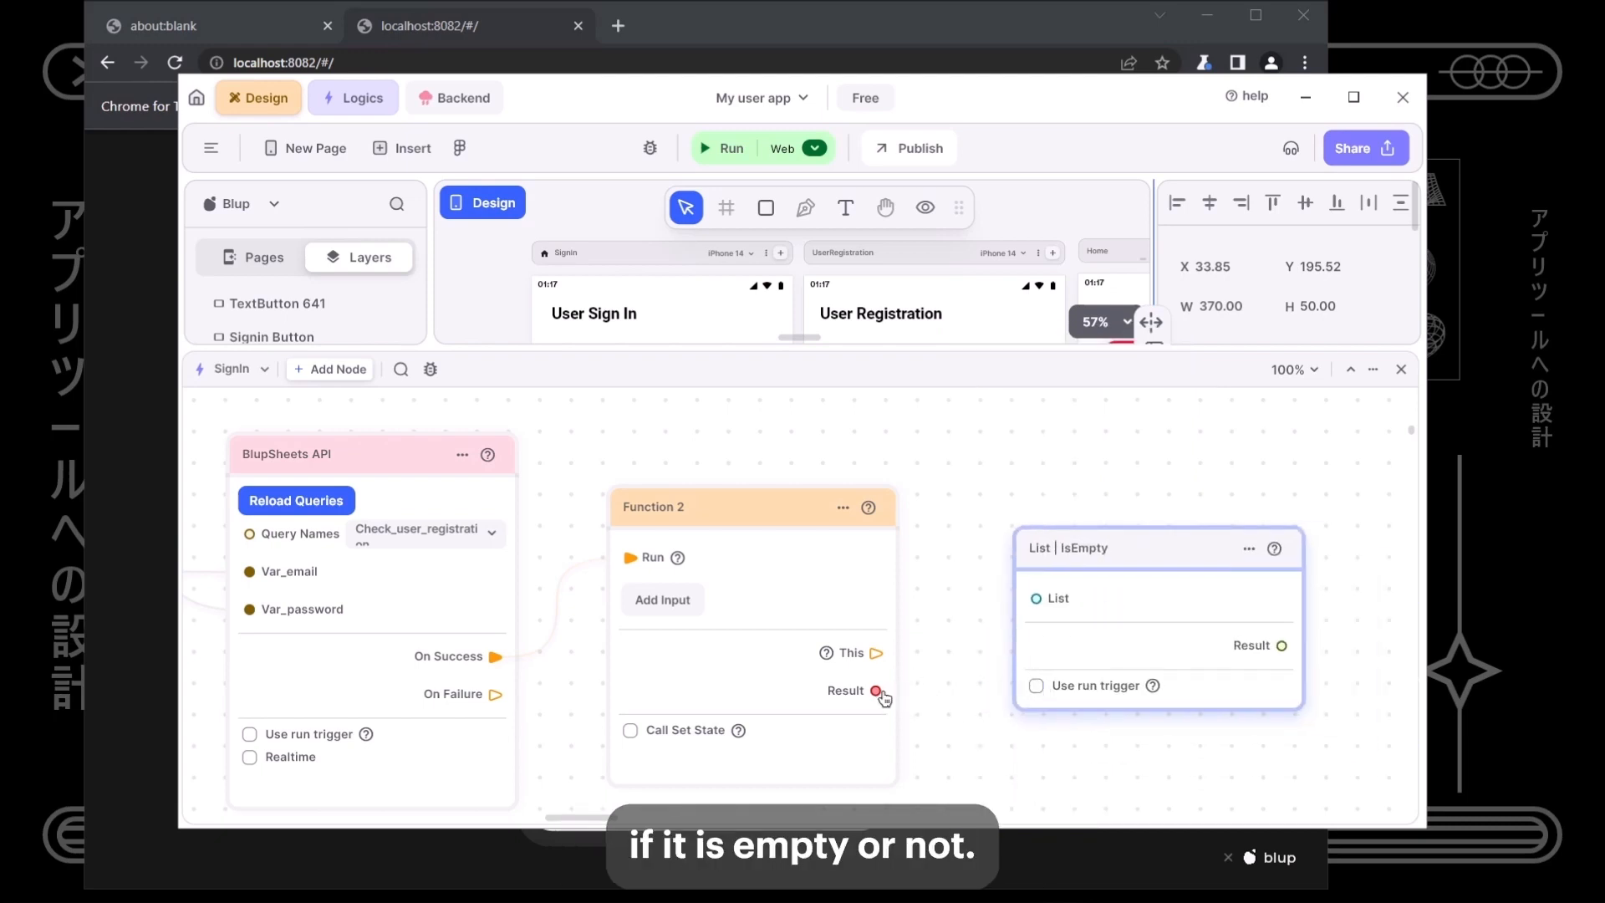
- Wire Function 2's Result into the IsEmpty node's List input
drag(880, 690, 1062, 658)
drag(1087, 552, 815, 545)
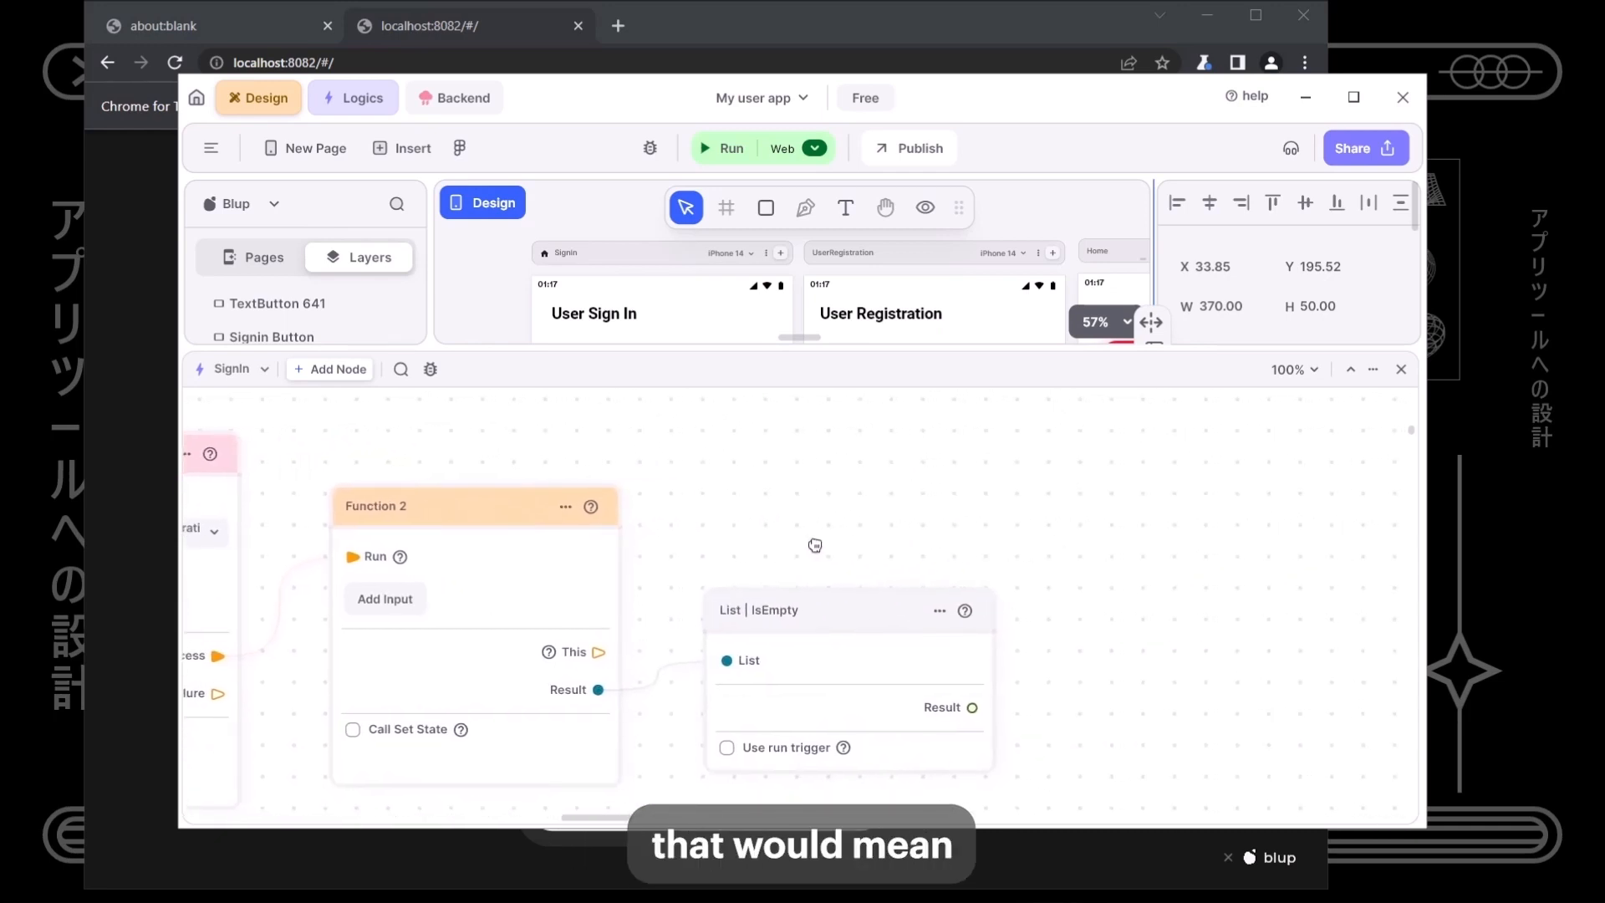
drag(800, 381, 808, 495)
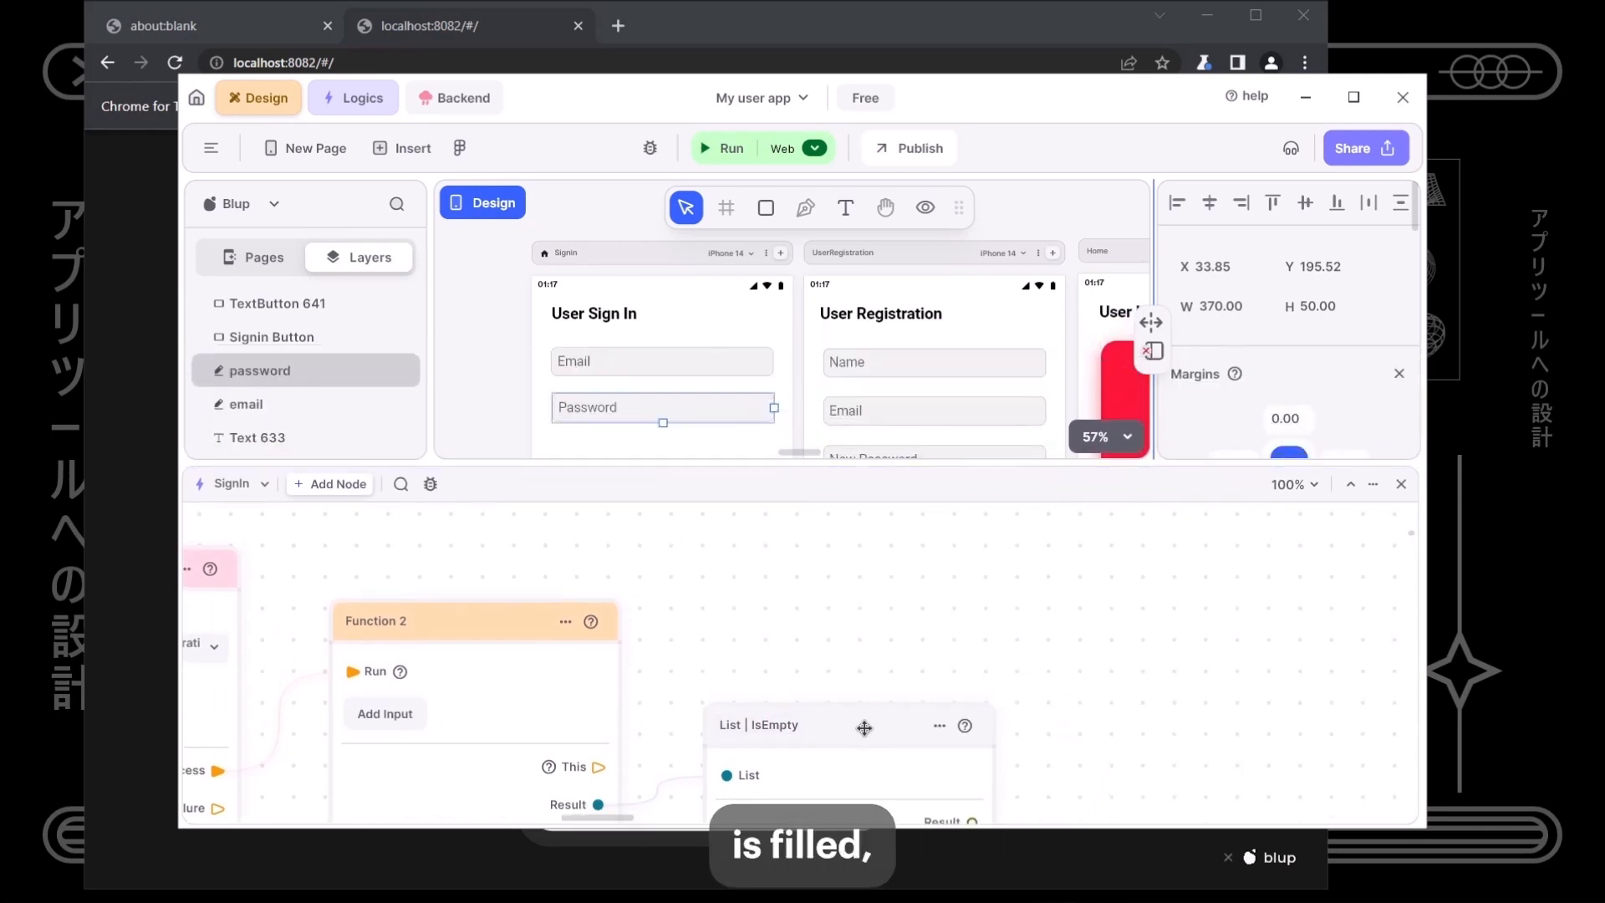
- Collapse the logic panel so the Sign In, Registration and Home screens fill the workspace
drag(866, 727, 833, 696)
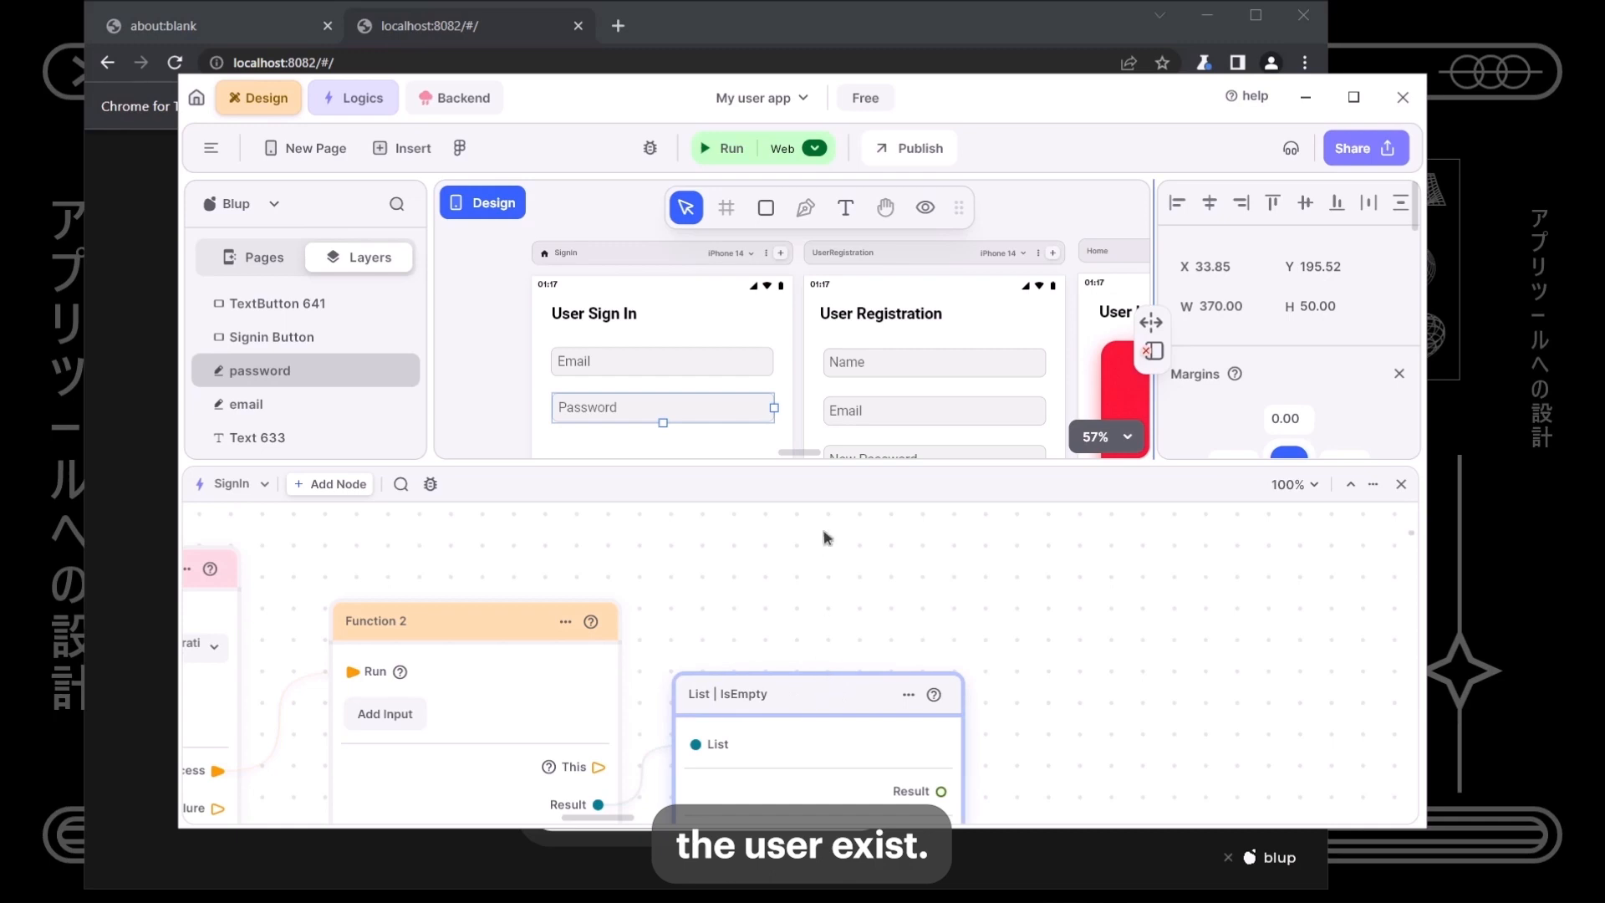
drag(825, 467, 825, 447)
drag(920, 592, 683, 554)
drag(755, 471, 747, 799)
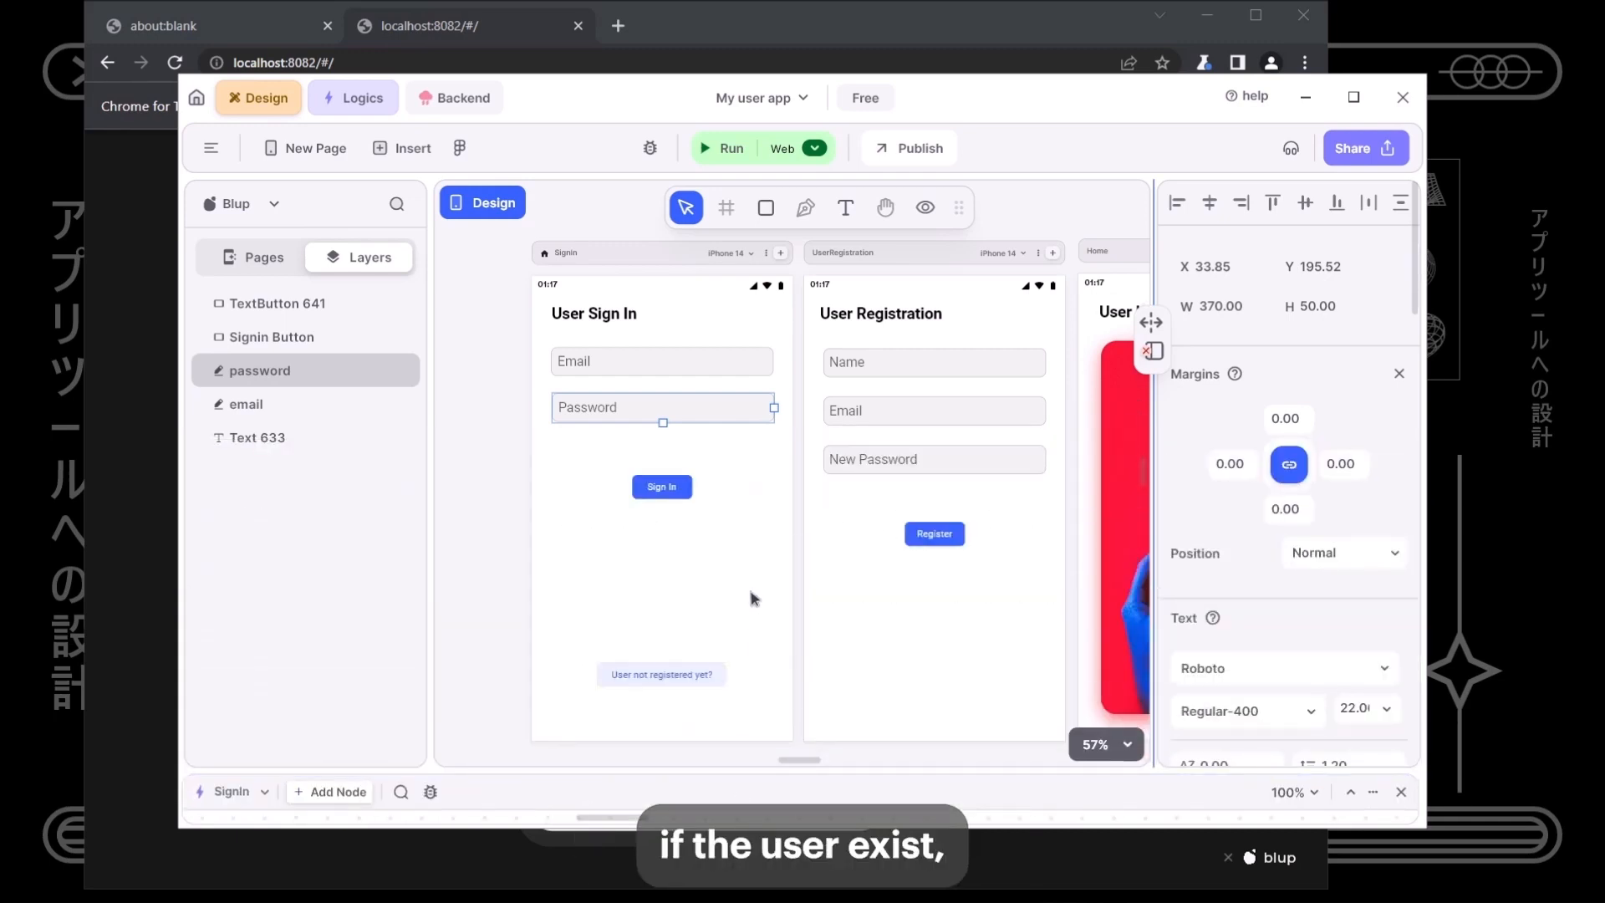
scroll(901, 495, right, 5)
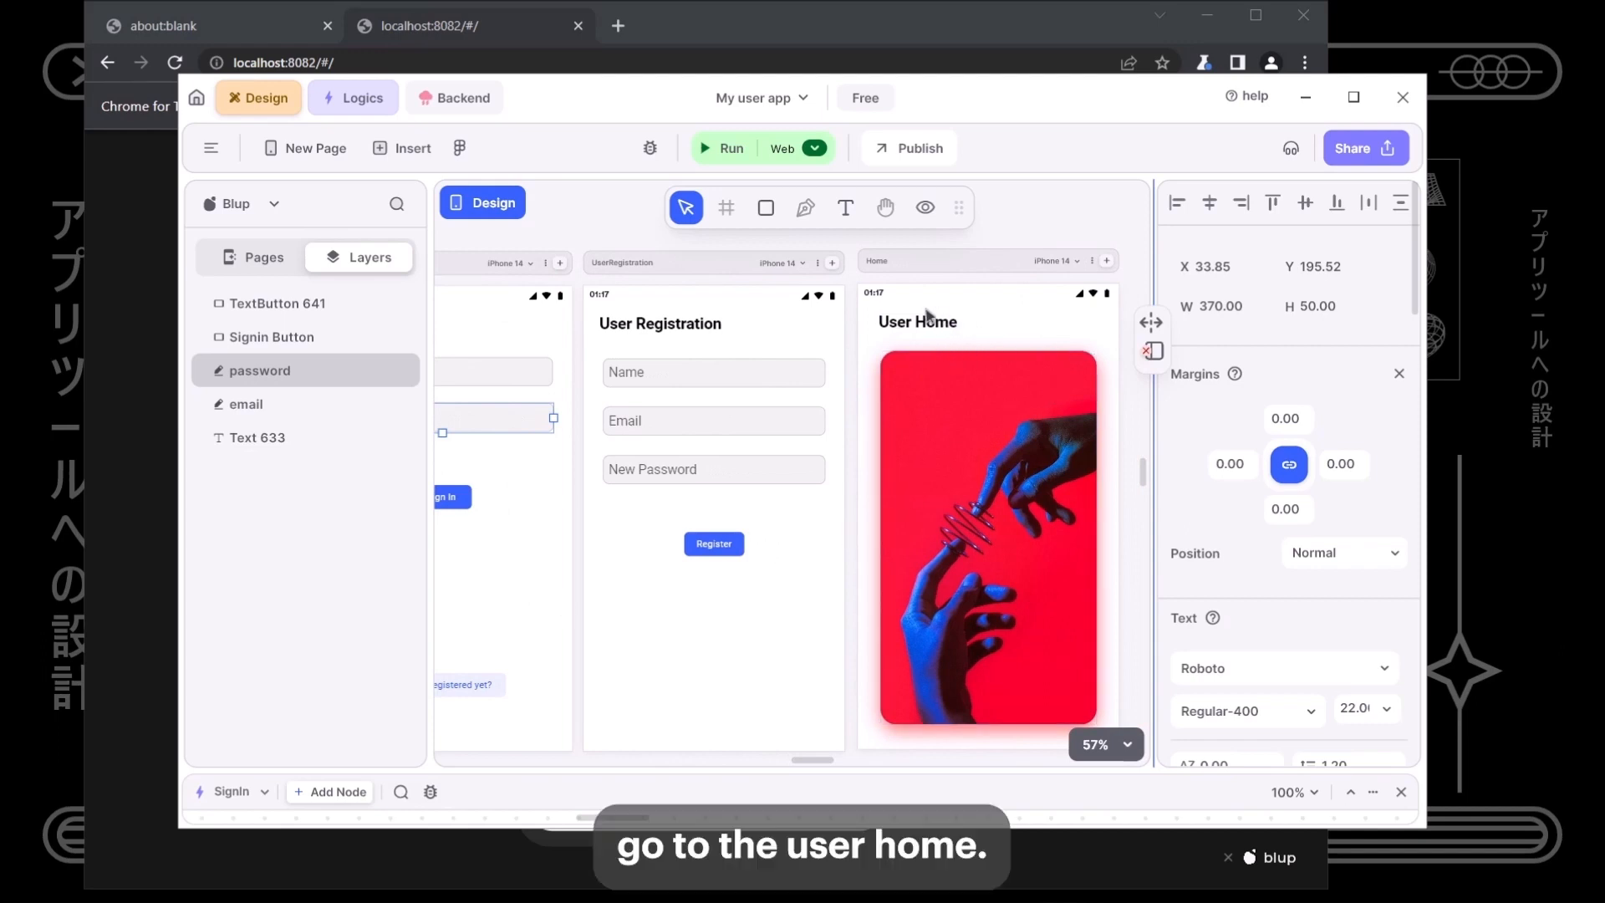
scroll(809, 574, left, 5)
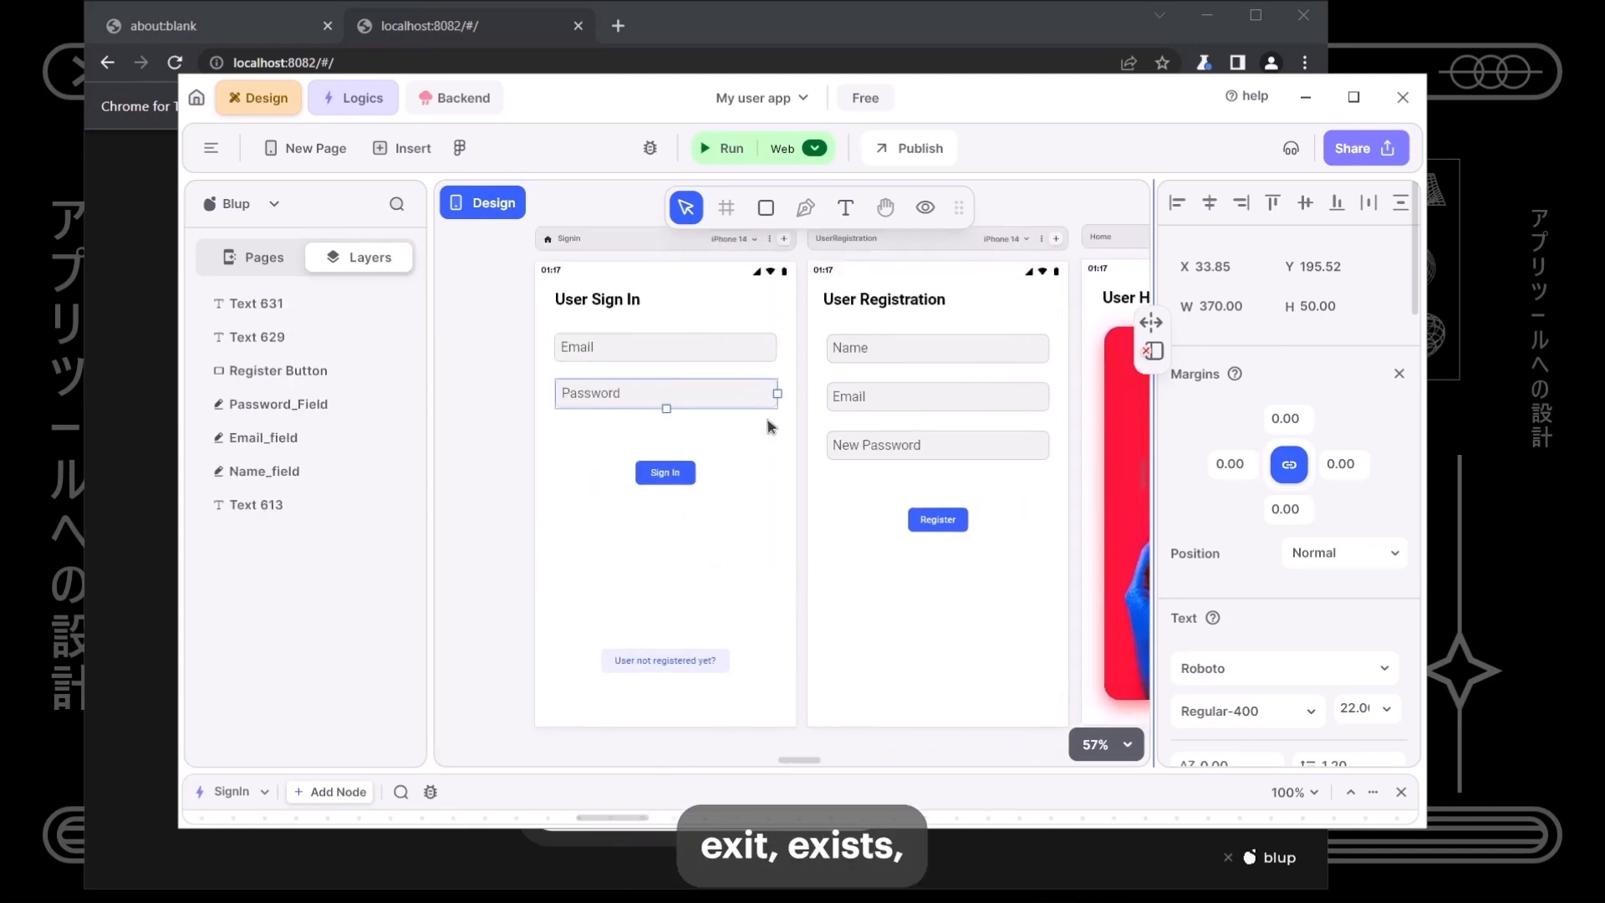
click(753, 470)
click(925, 208)
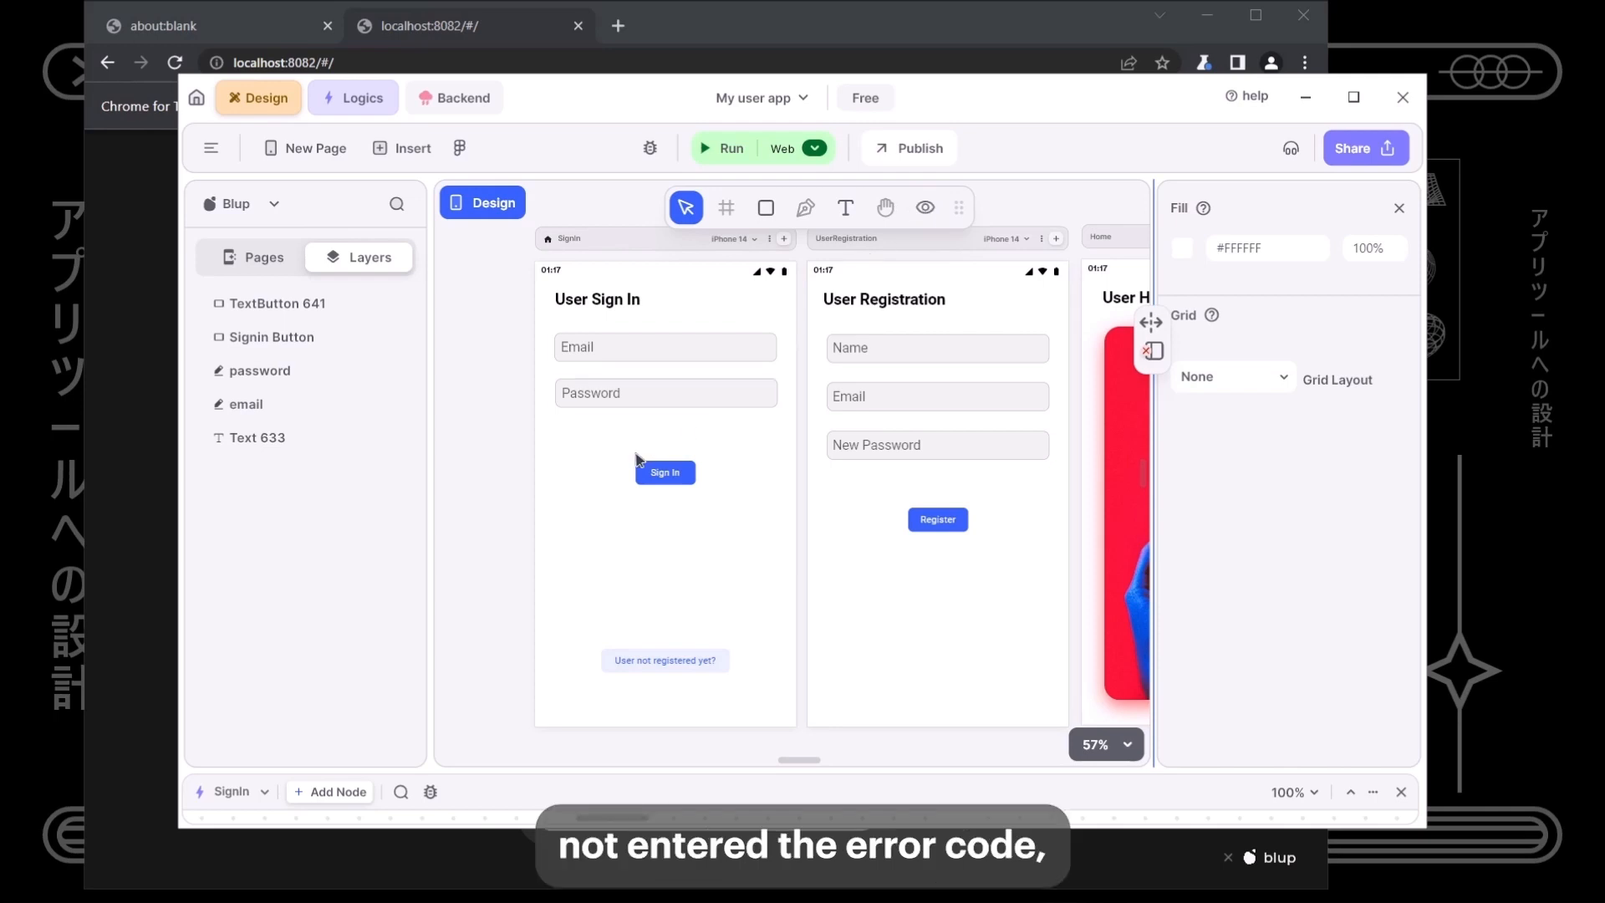
scroll(607, 461, up, 5)
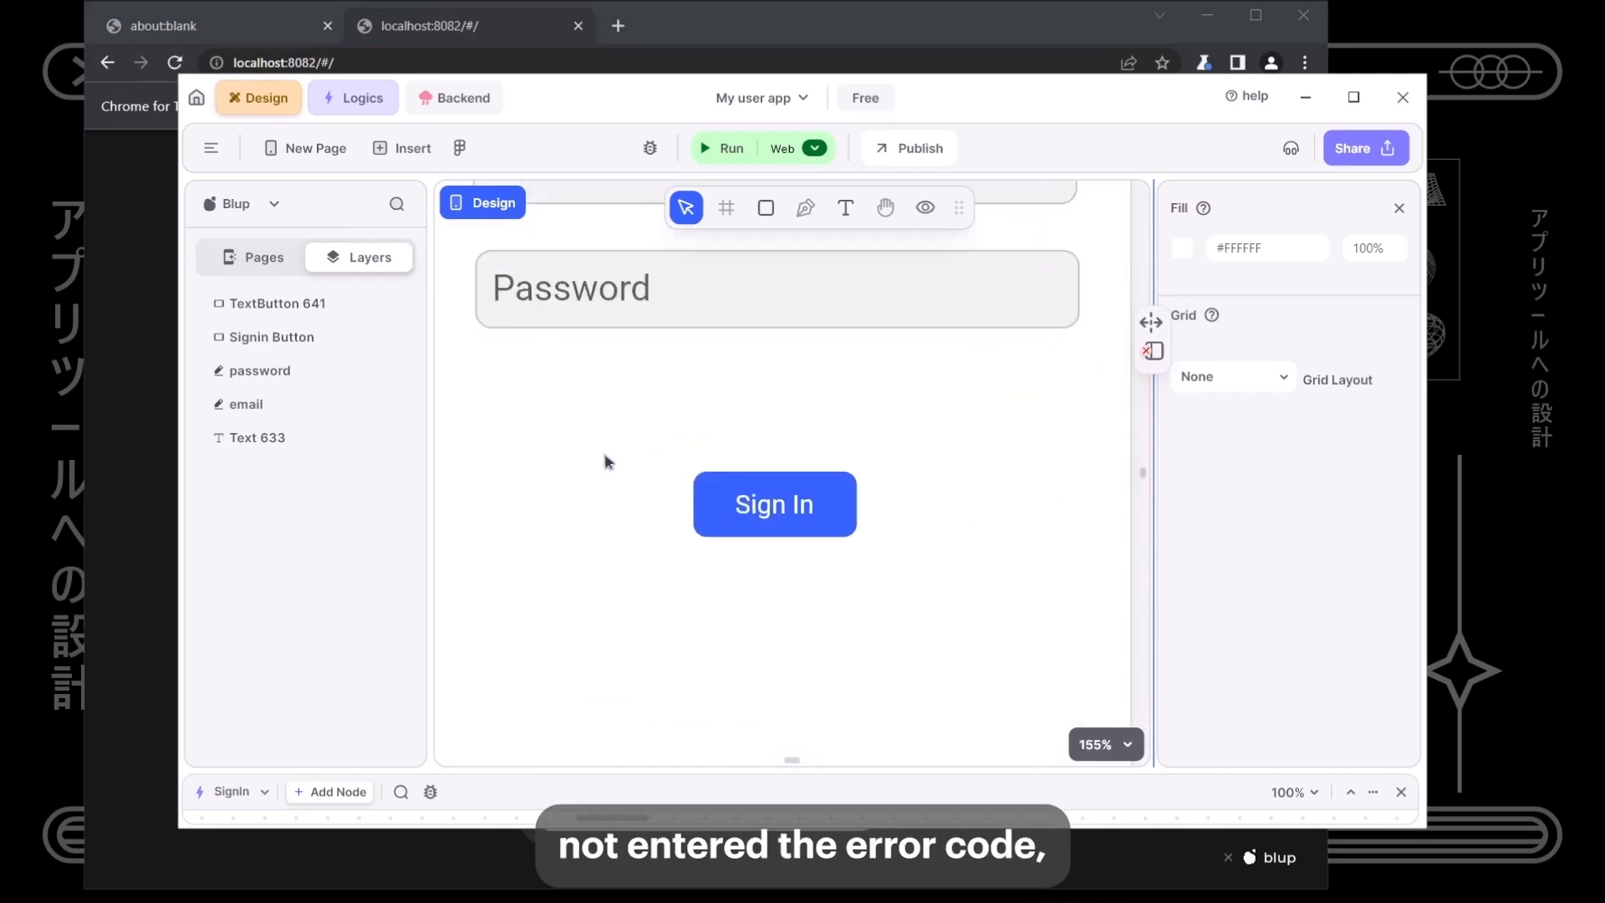
- Place a new placeholder text element below the Sign In button
click(845, 207)
click(635, 577)
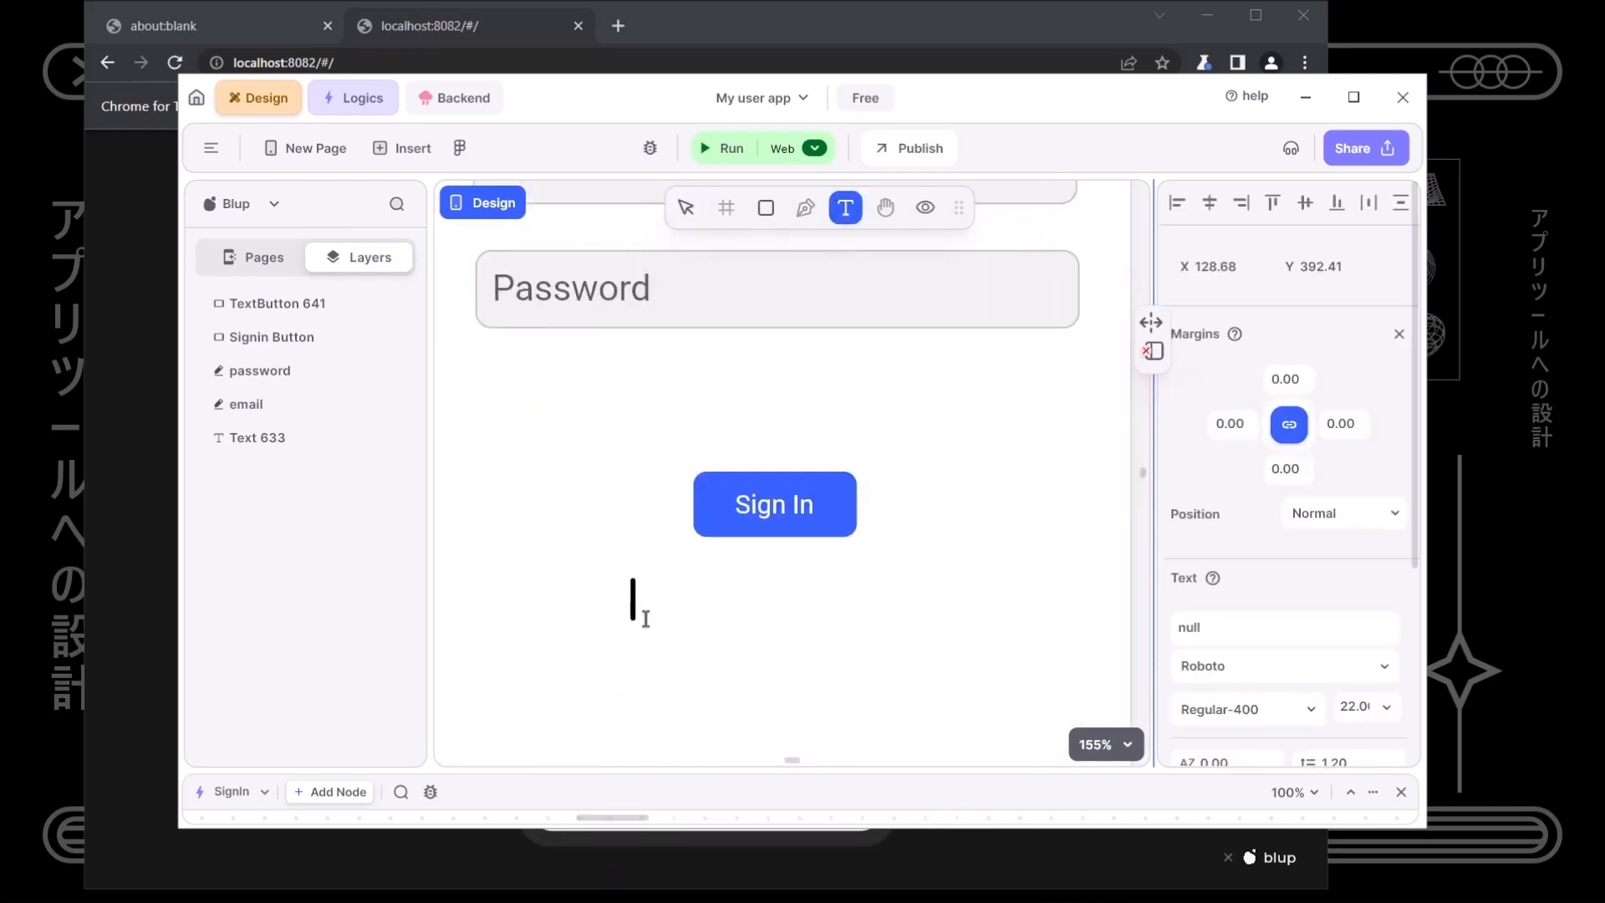
text(User no)
key(BackSpace)
key(BackSpace)
key(BackSpace)
key(BackSpace)
key(BackSpace)
key(BackSpace)
key(BackSpace)
key(BackSpace)
key(BackSpace)
key(BackSpace)
key(BackSpace)
text(sdsd)
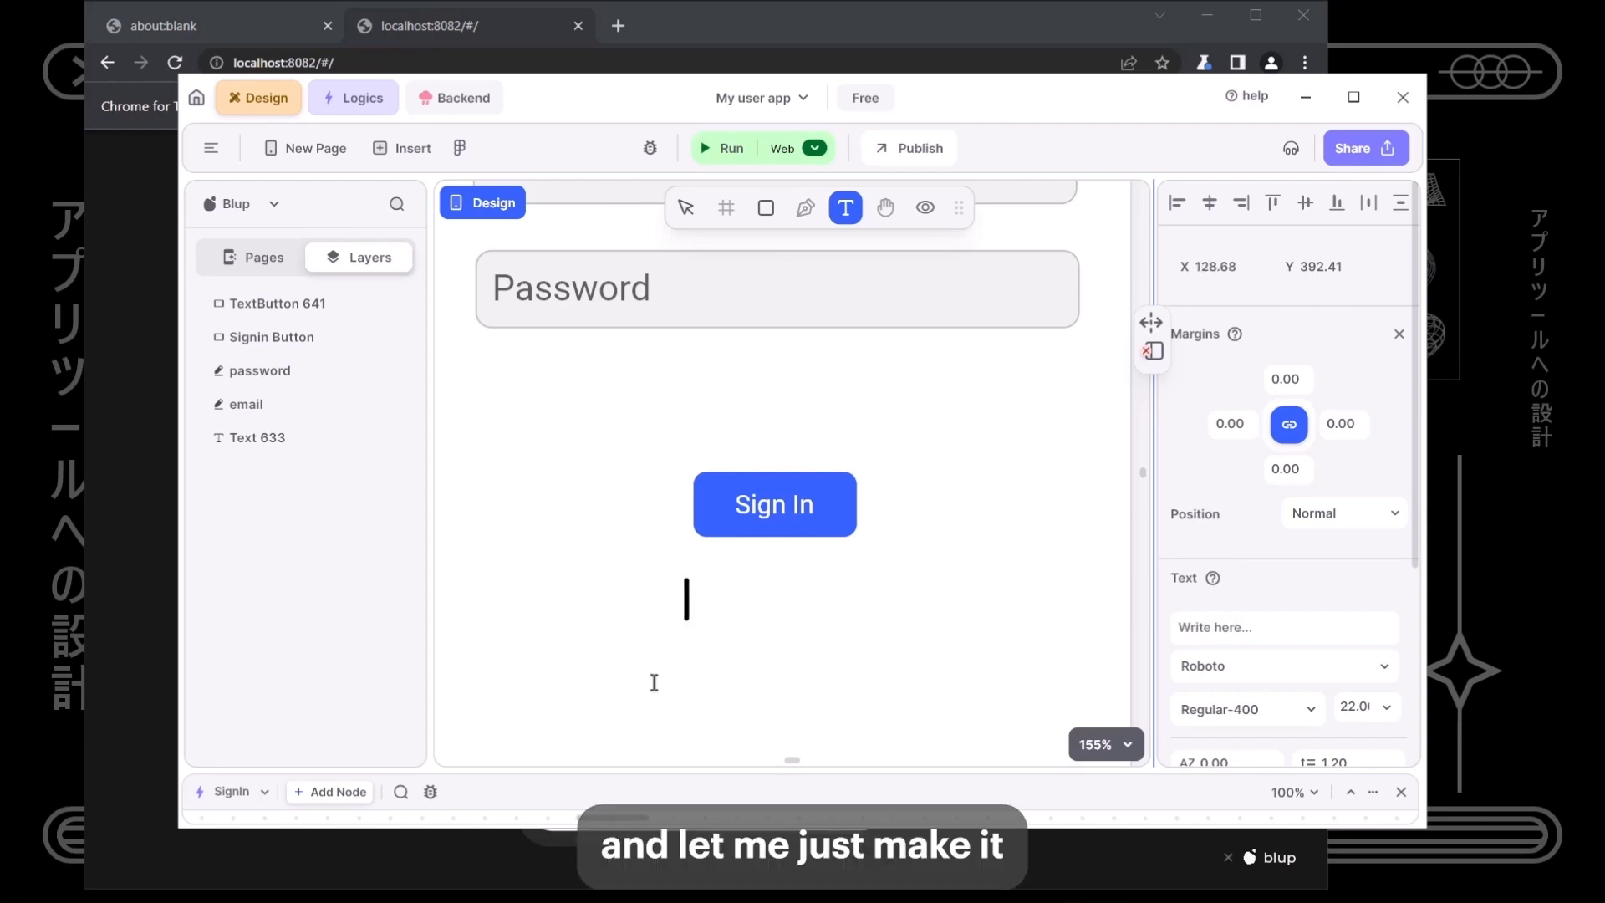
click(653, 682)
- Change the new text element's colour to dark red
click(629, 601)
scroll(1356, 686, down, 3)
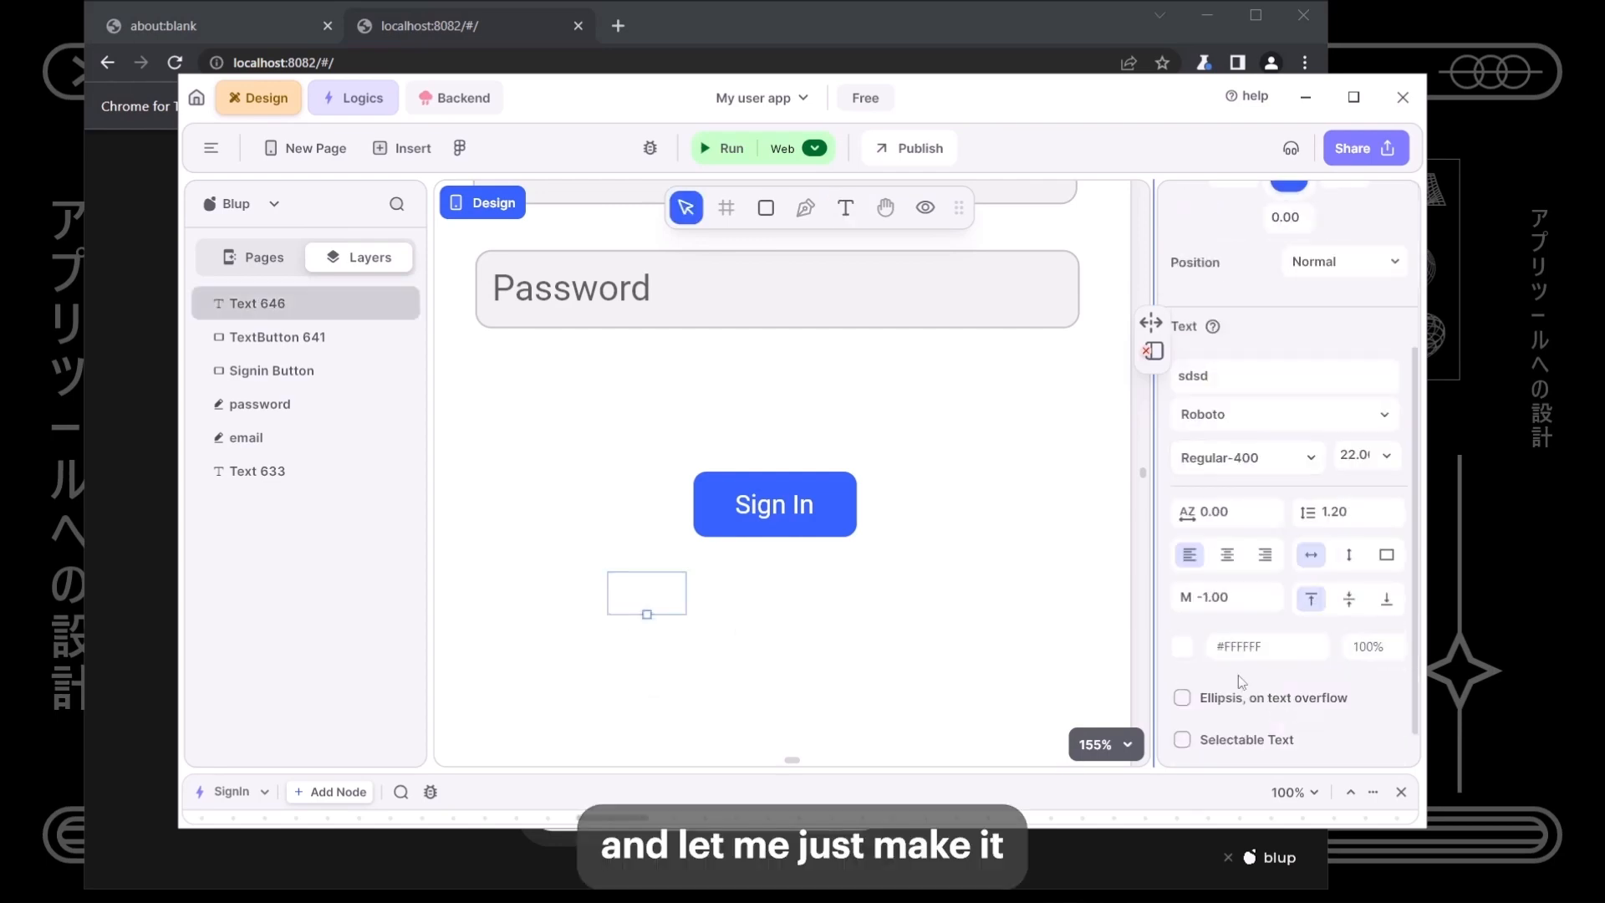
click(1182, 647)
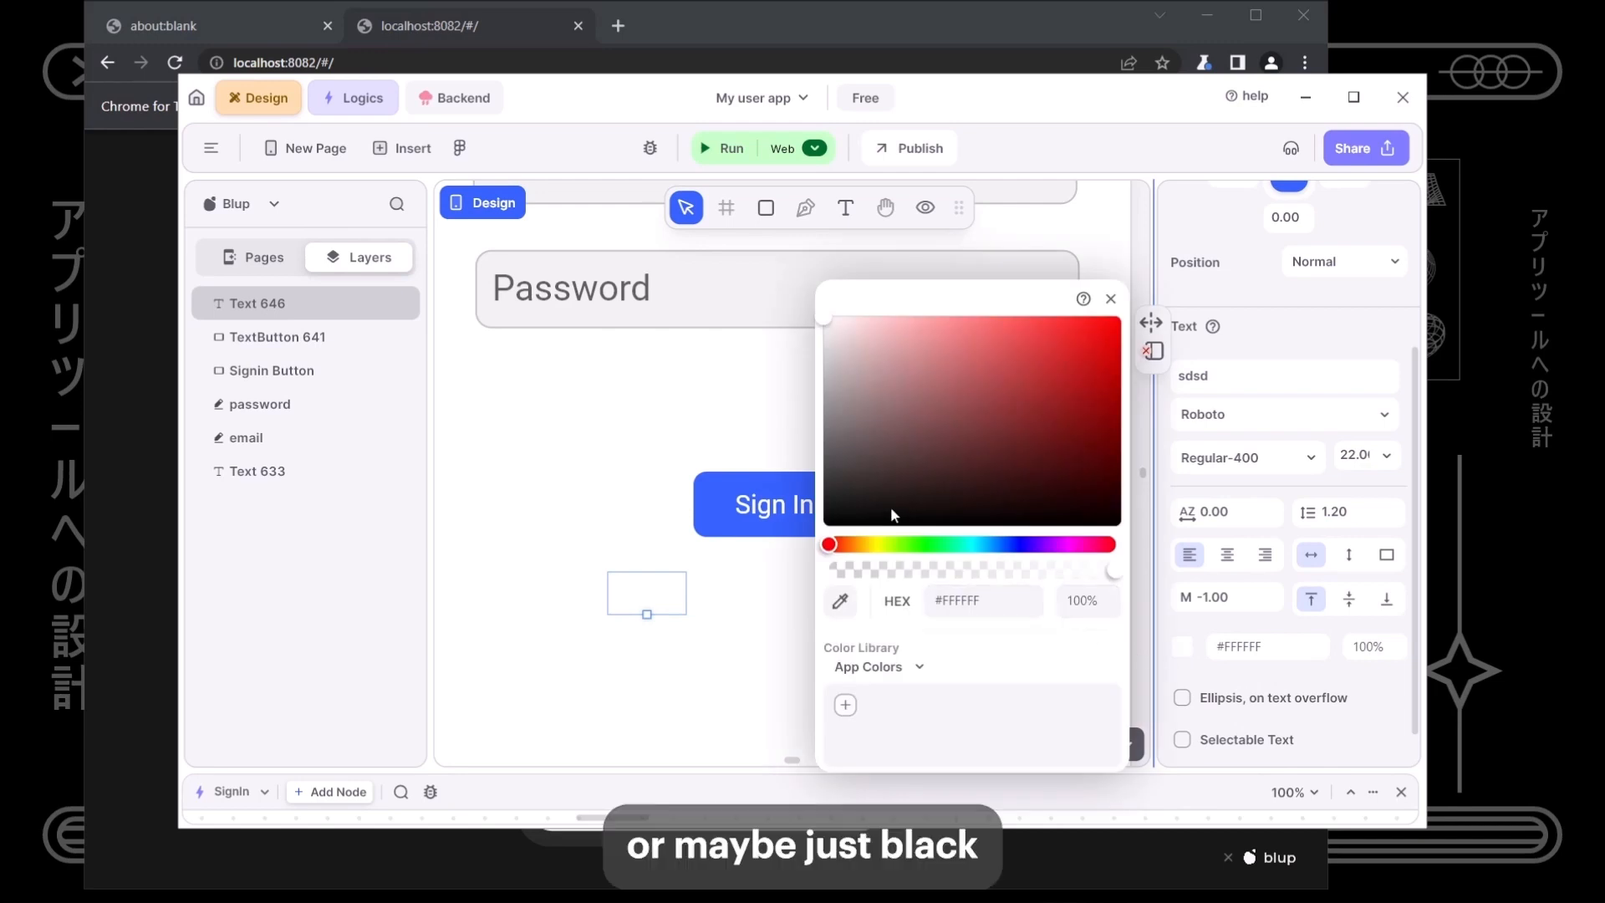
click(824, 521)
mouse_move(1110, 325)
mouse_down()
mouse_move(1124, 266)
mouse_move(1170, 389)
mouse_move(1171, 371)
mouse_up()
click(745, 638)
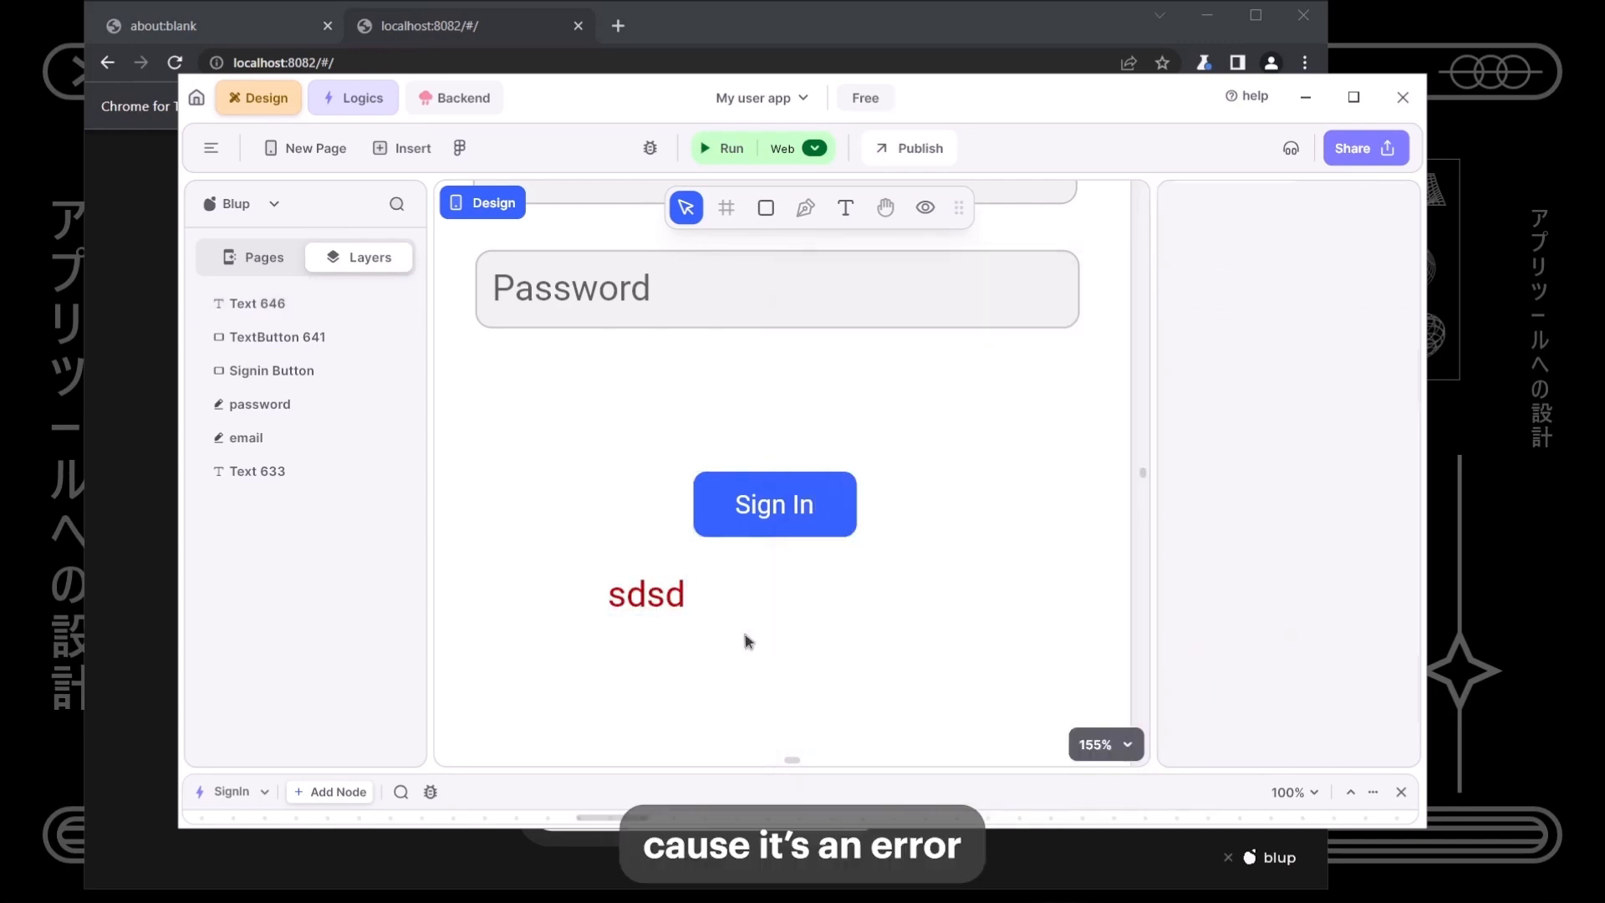
- Replace the placeholder with the message 'User details are incorrect.'
click(647, 600)
key(BackSpace)
key(BackSpace)
key(BackSpace)
key(BackSpace)
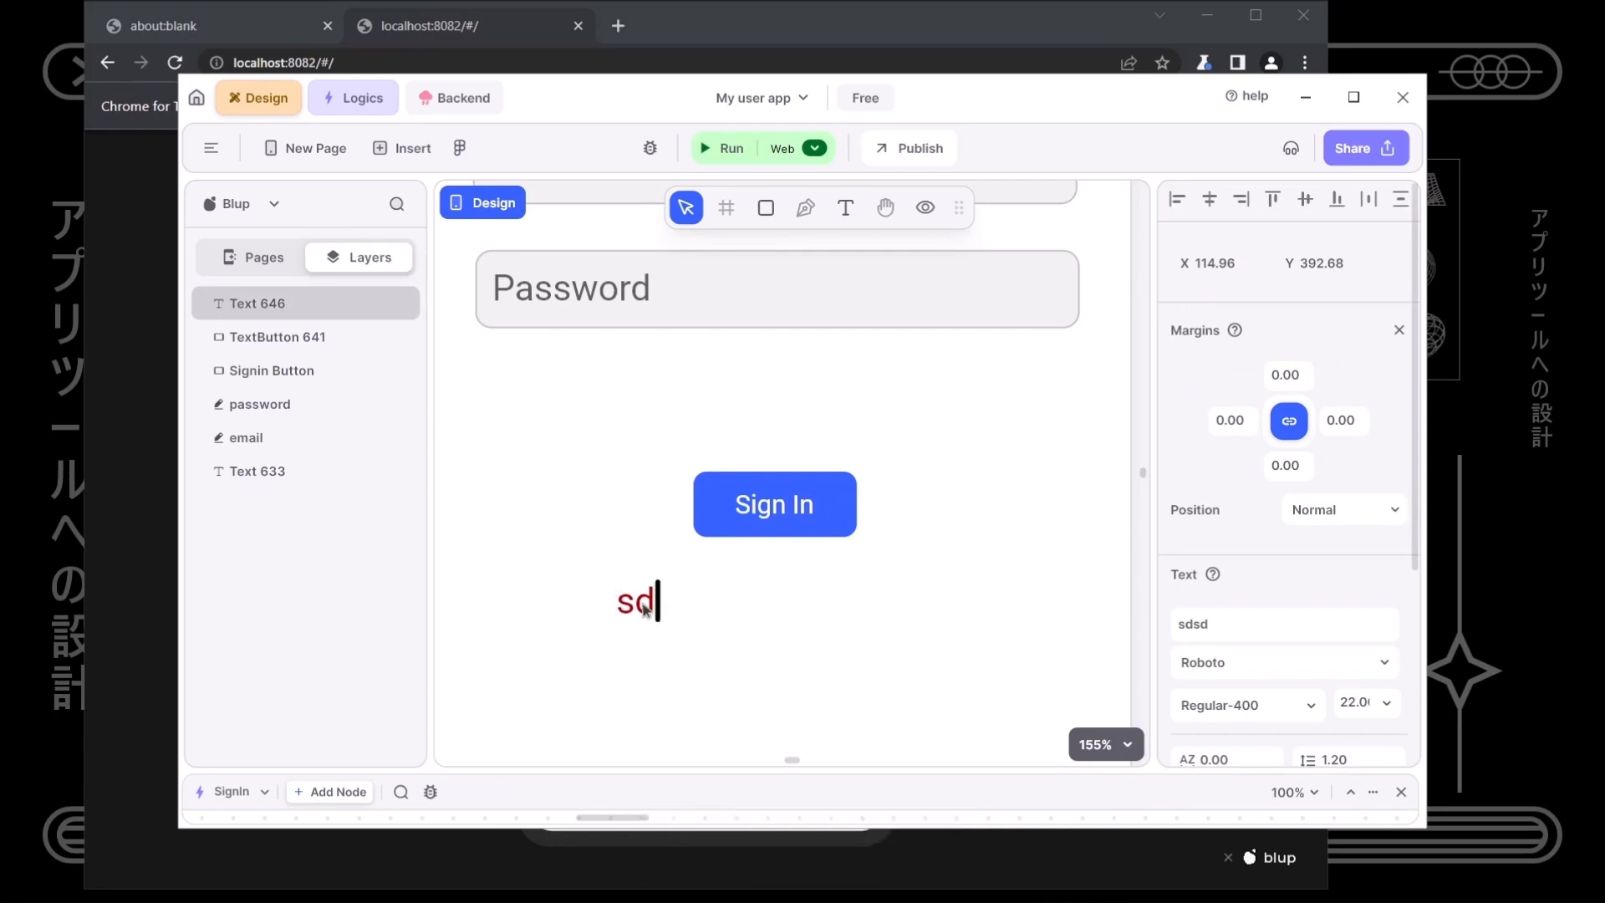
text(User)
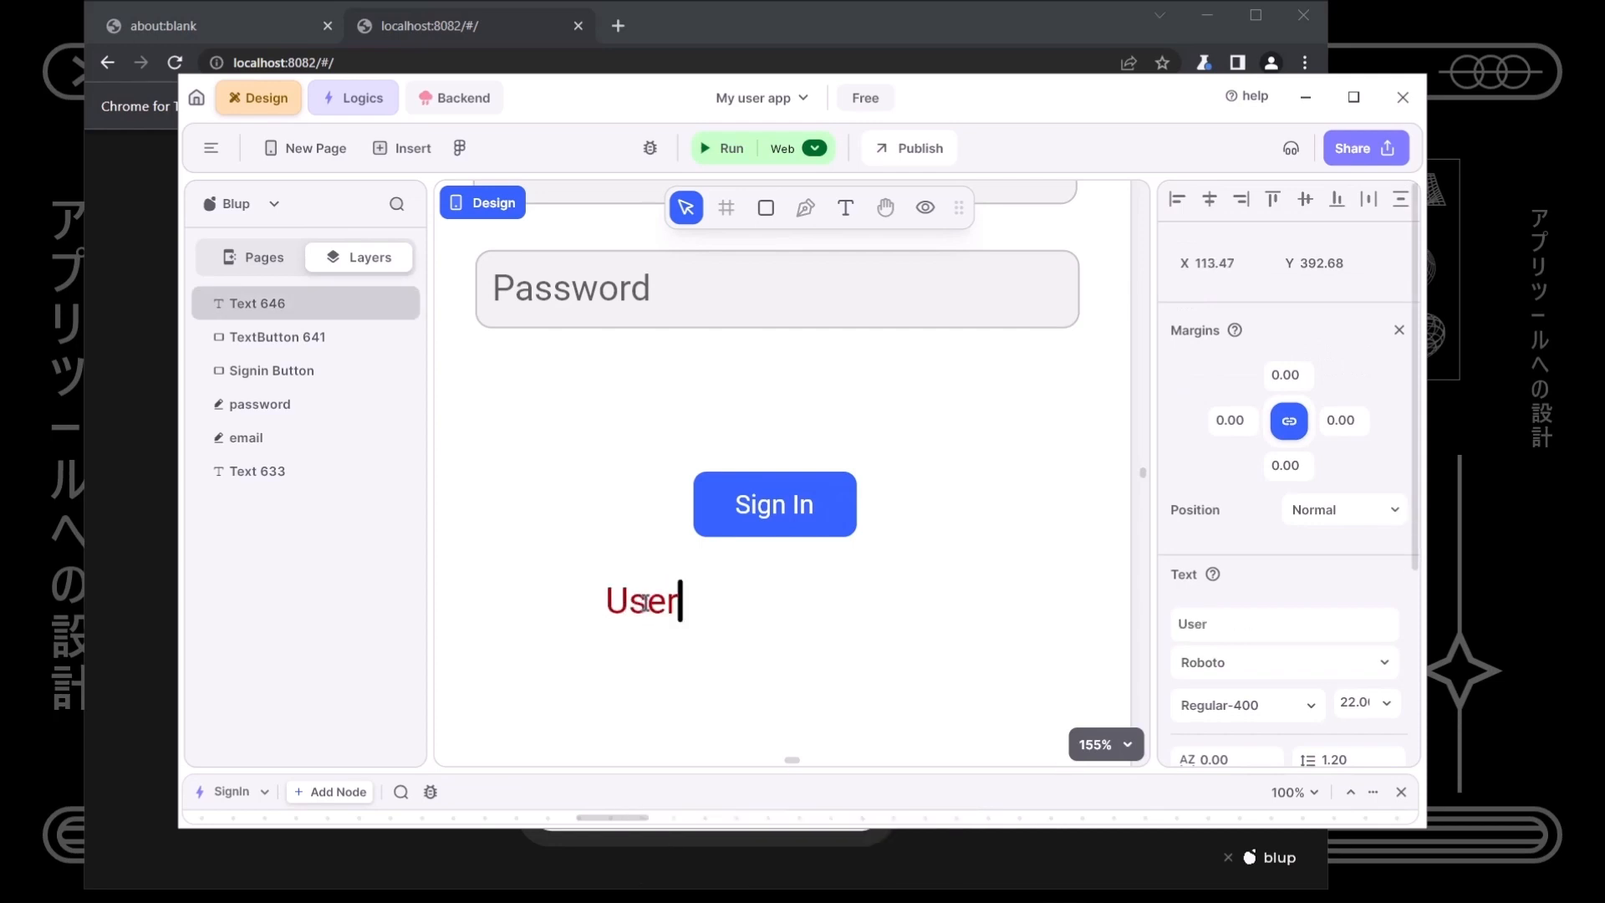
text( de)
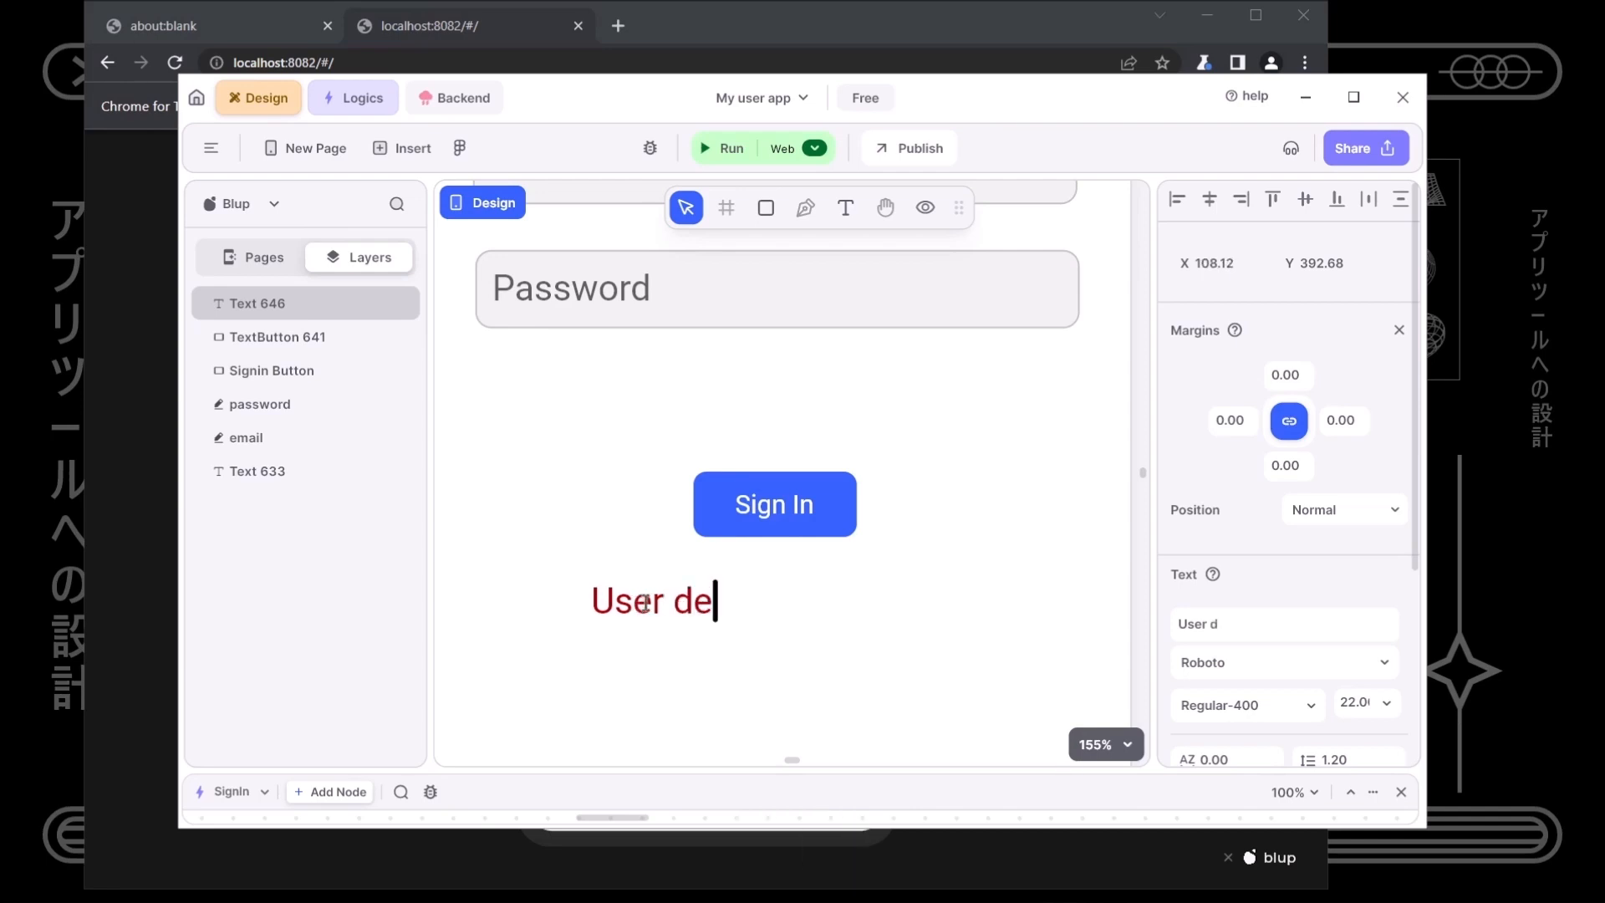
text(tilals)
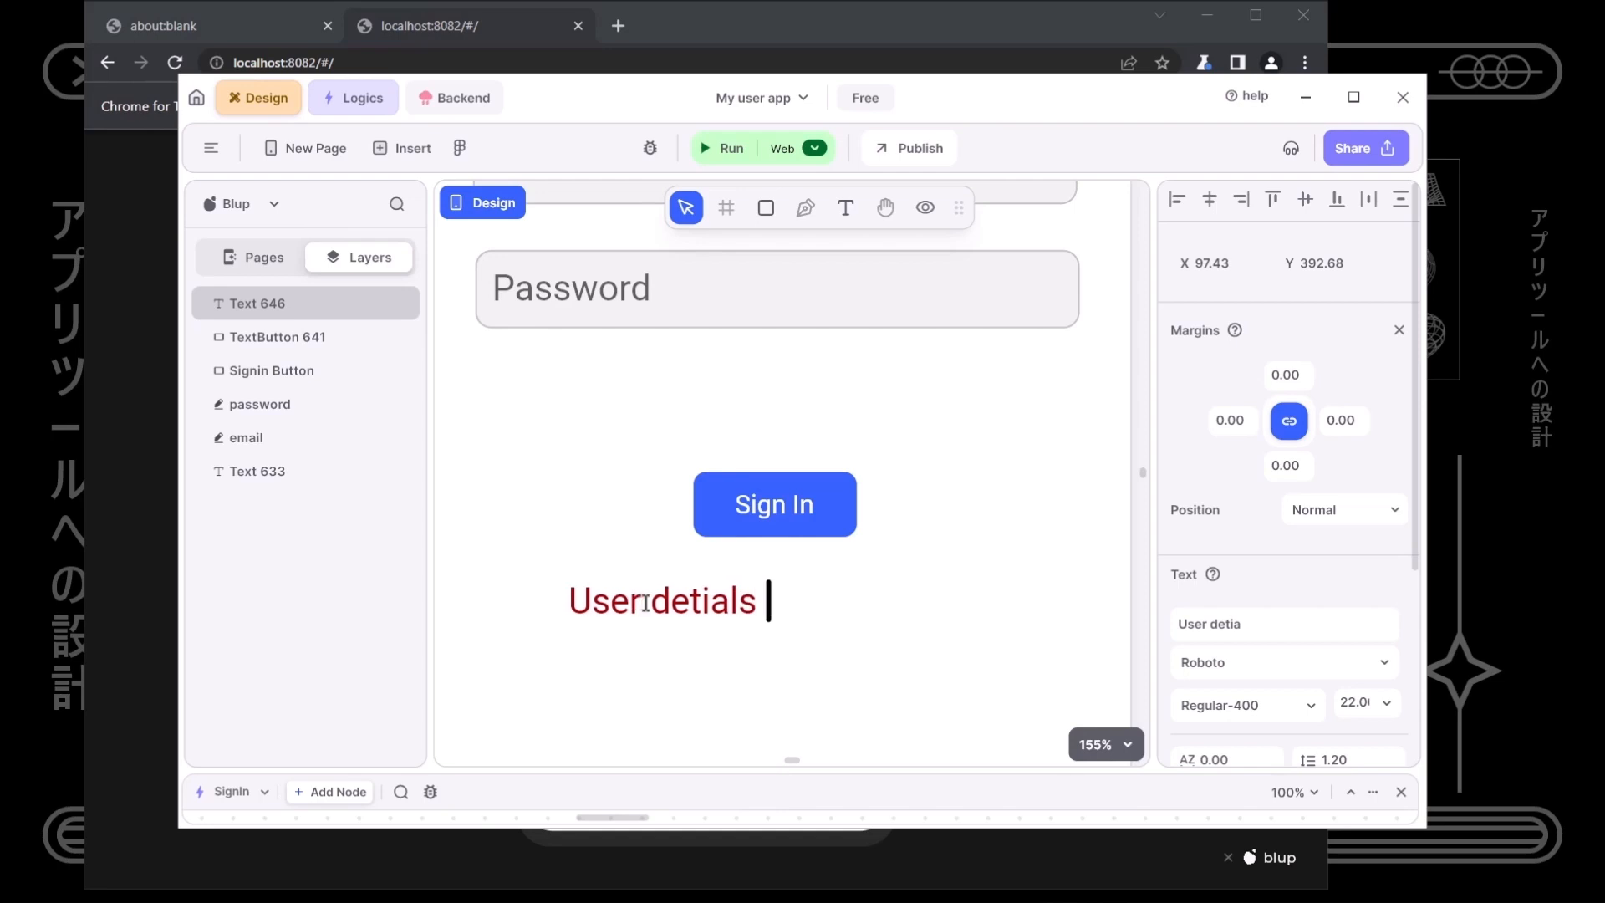
key(BackSpace)
key(BackSpace)
key(BackSpace)
key(BackSpace)
key(BackSpace)
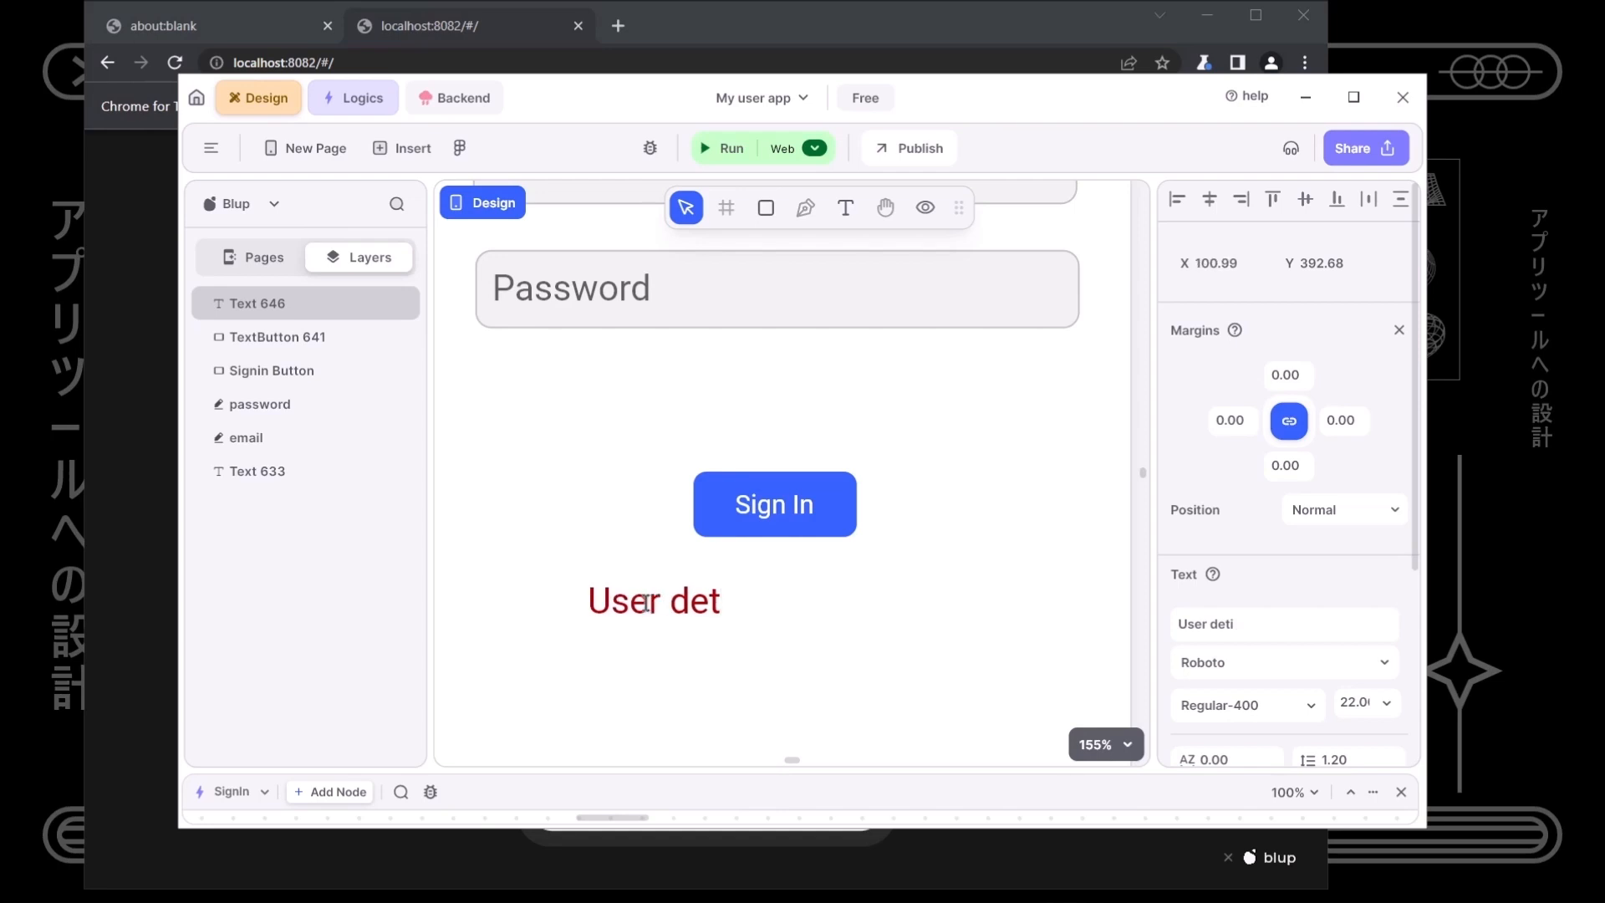
text(ails a)
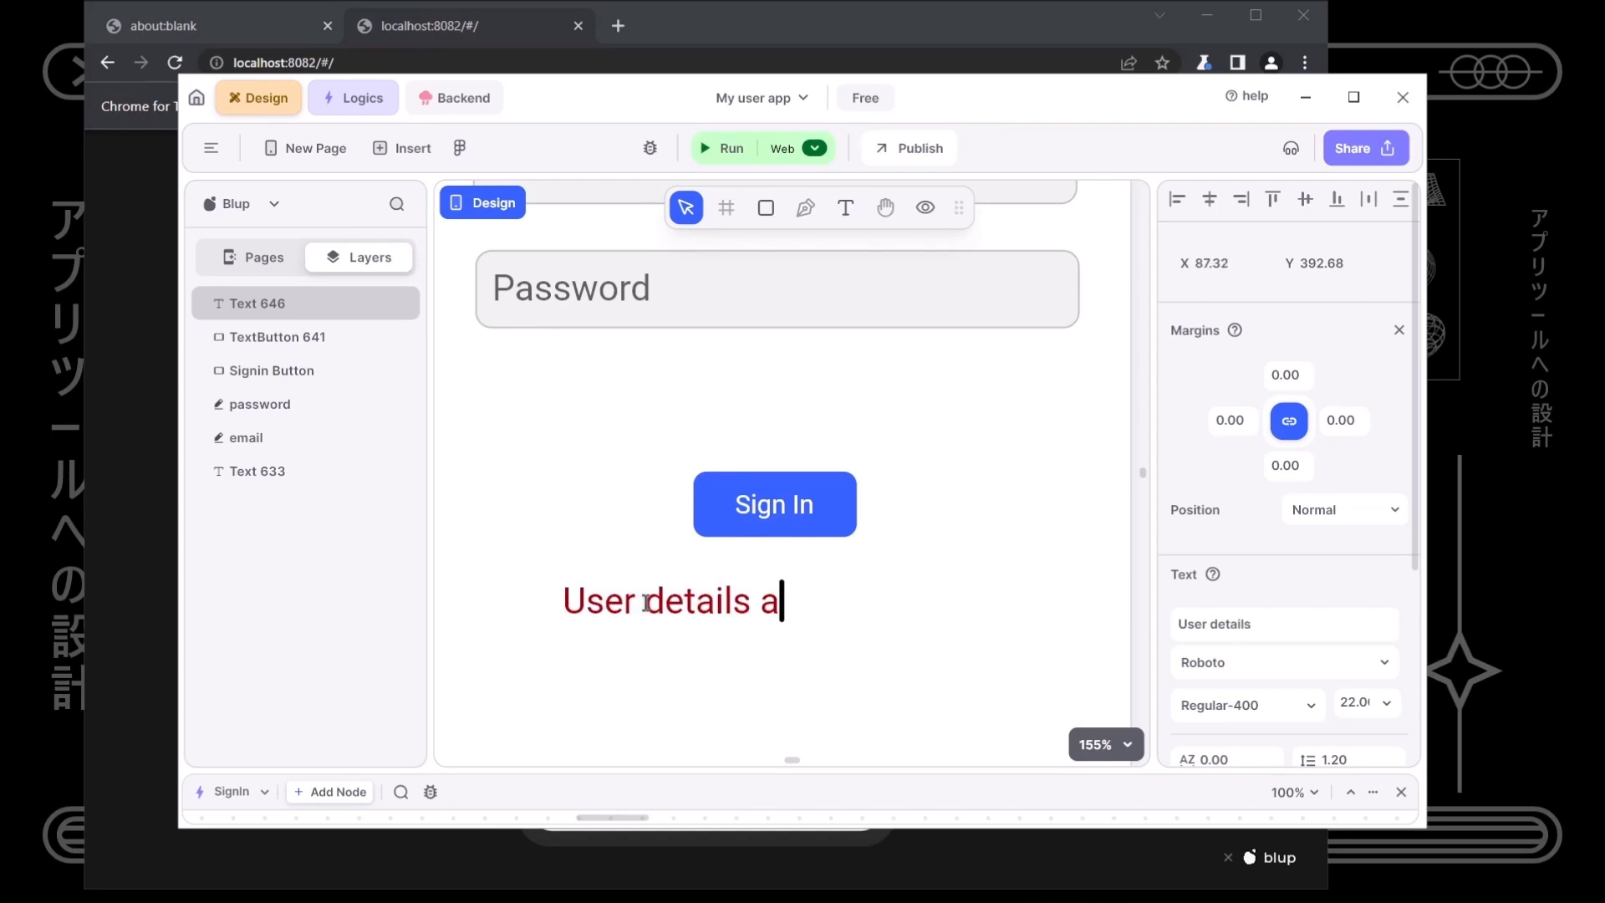
text(re not ci)
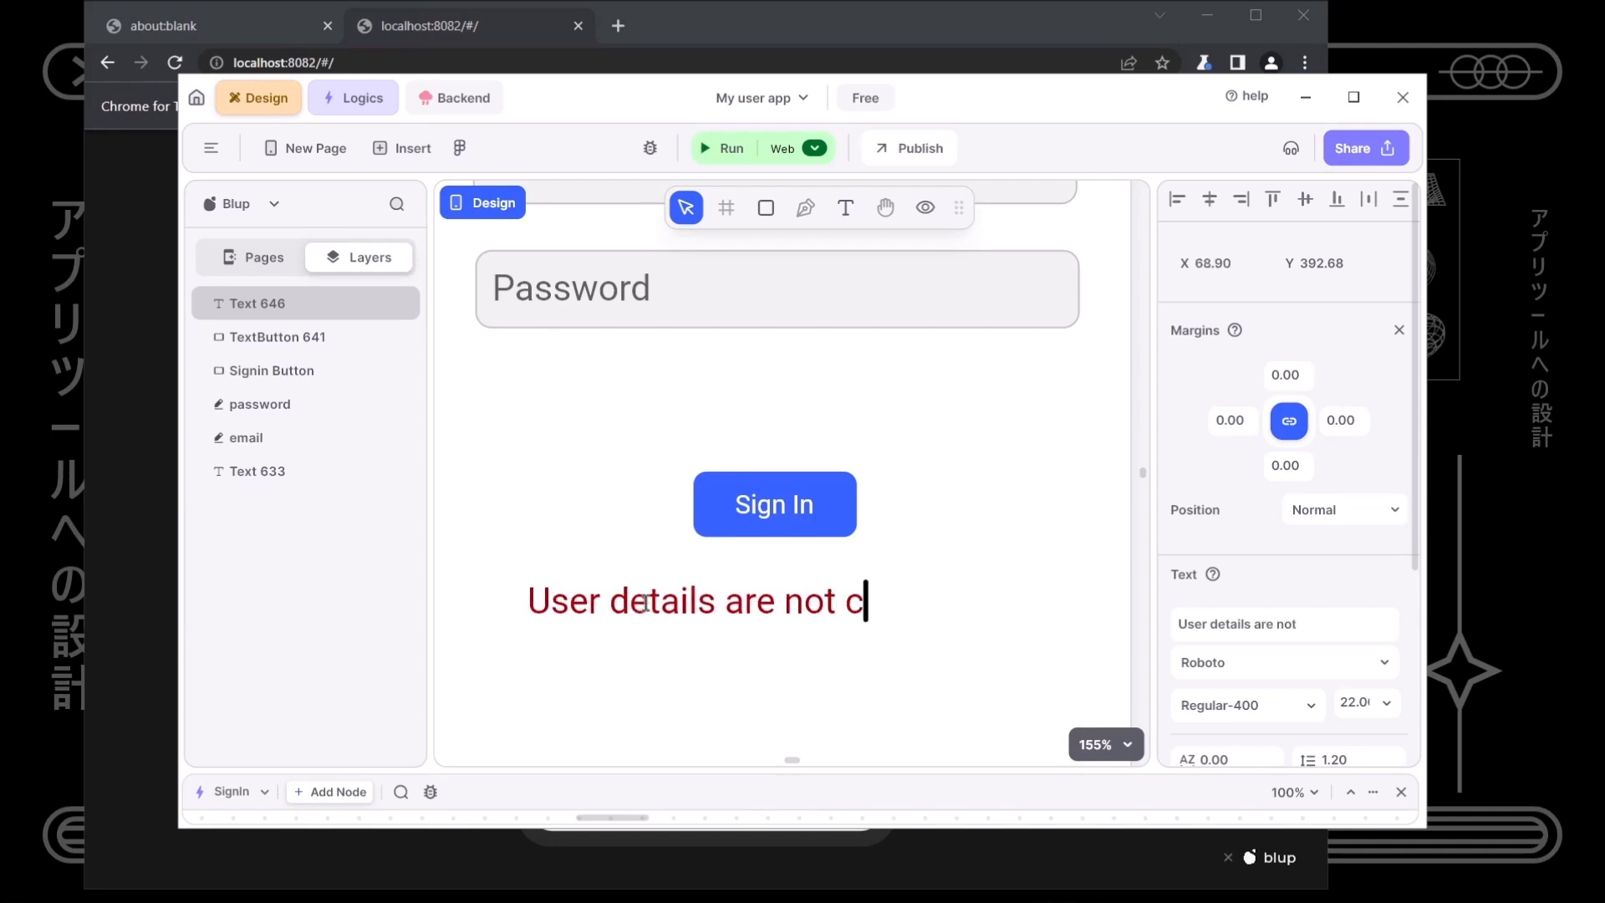
key(BackSpace)
key(BackSpace)
key(BackSpace)
key(BackSpace)
key(BackSpace)
key(BackSpace)
text(incorrect.)
click(677, 675)
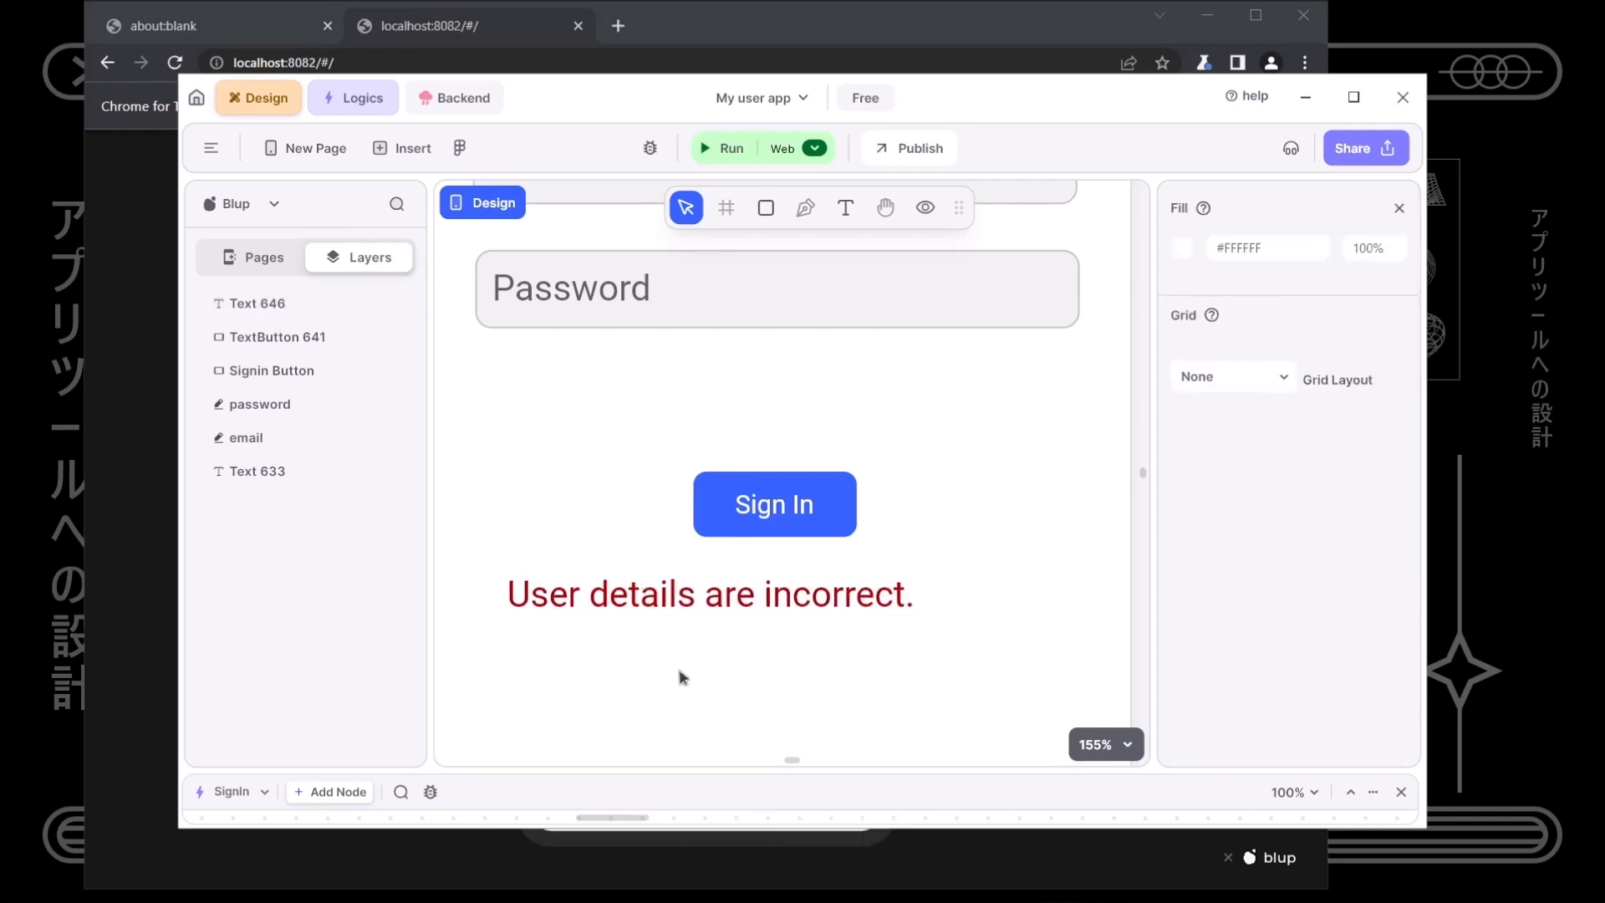
- Move the error message right to centre it under the Sign In button
drag(768, 605, 822, 600)
click(831, 648)
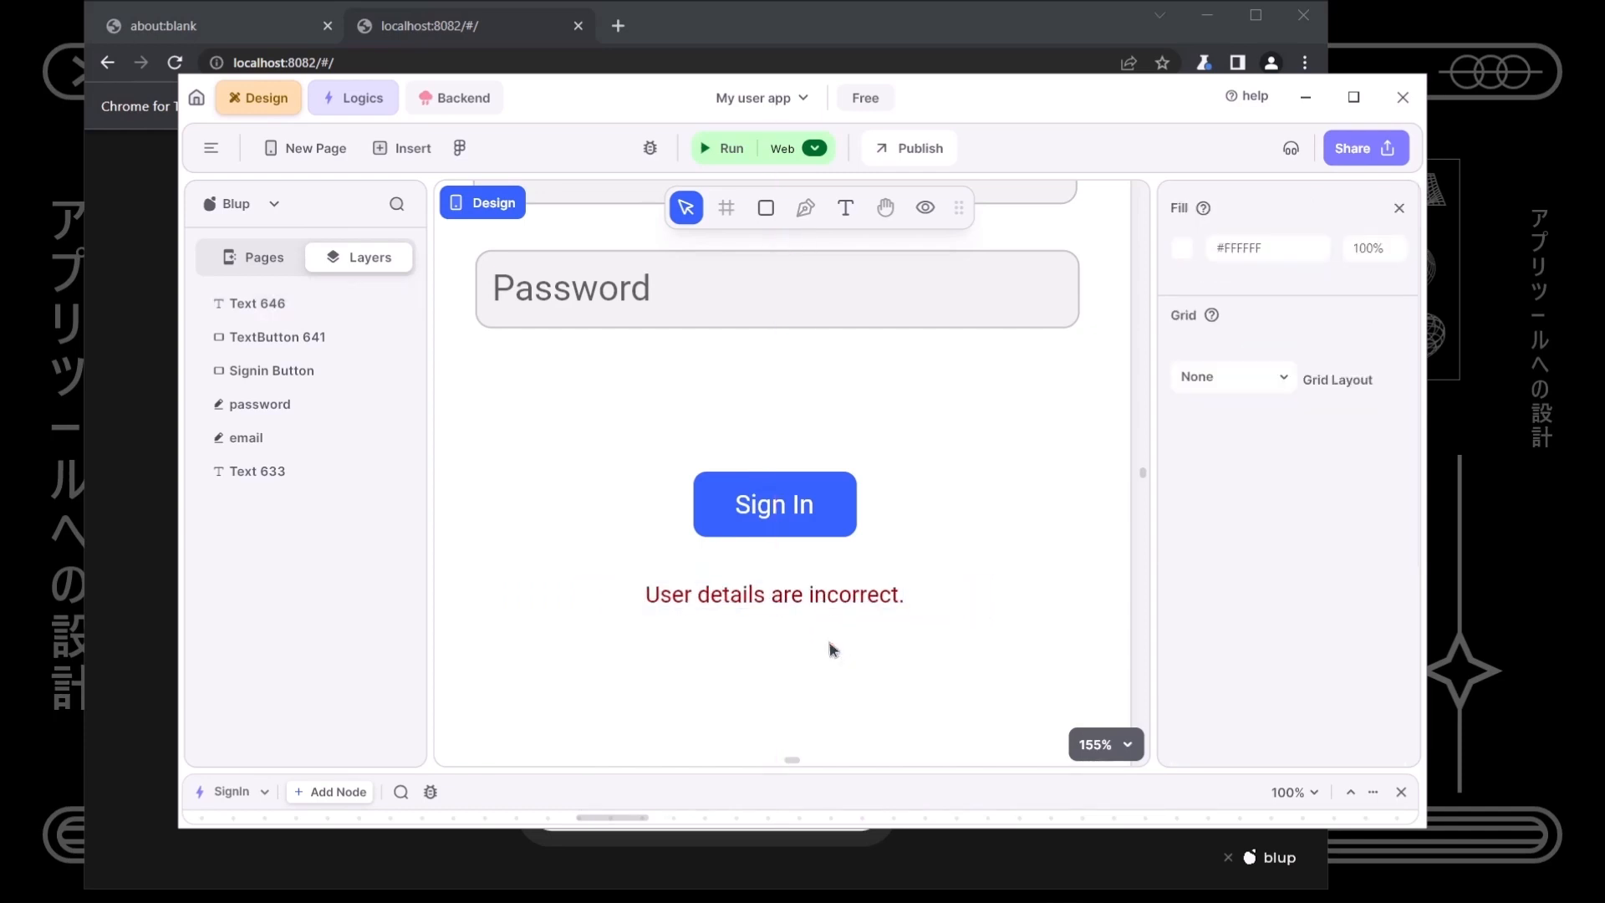
scroll(831, 649, down, 5)
- Make the 'User details are incorrect.' text hidden by default and show hidden elements
drag(828, 647, 800, 533)
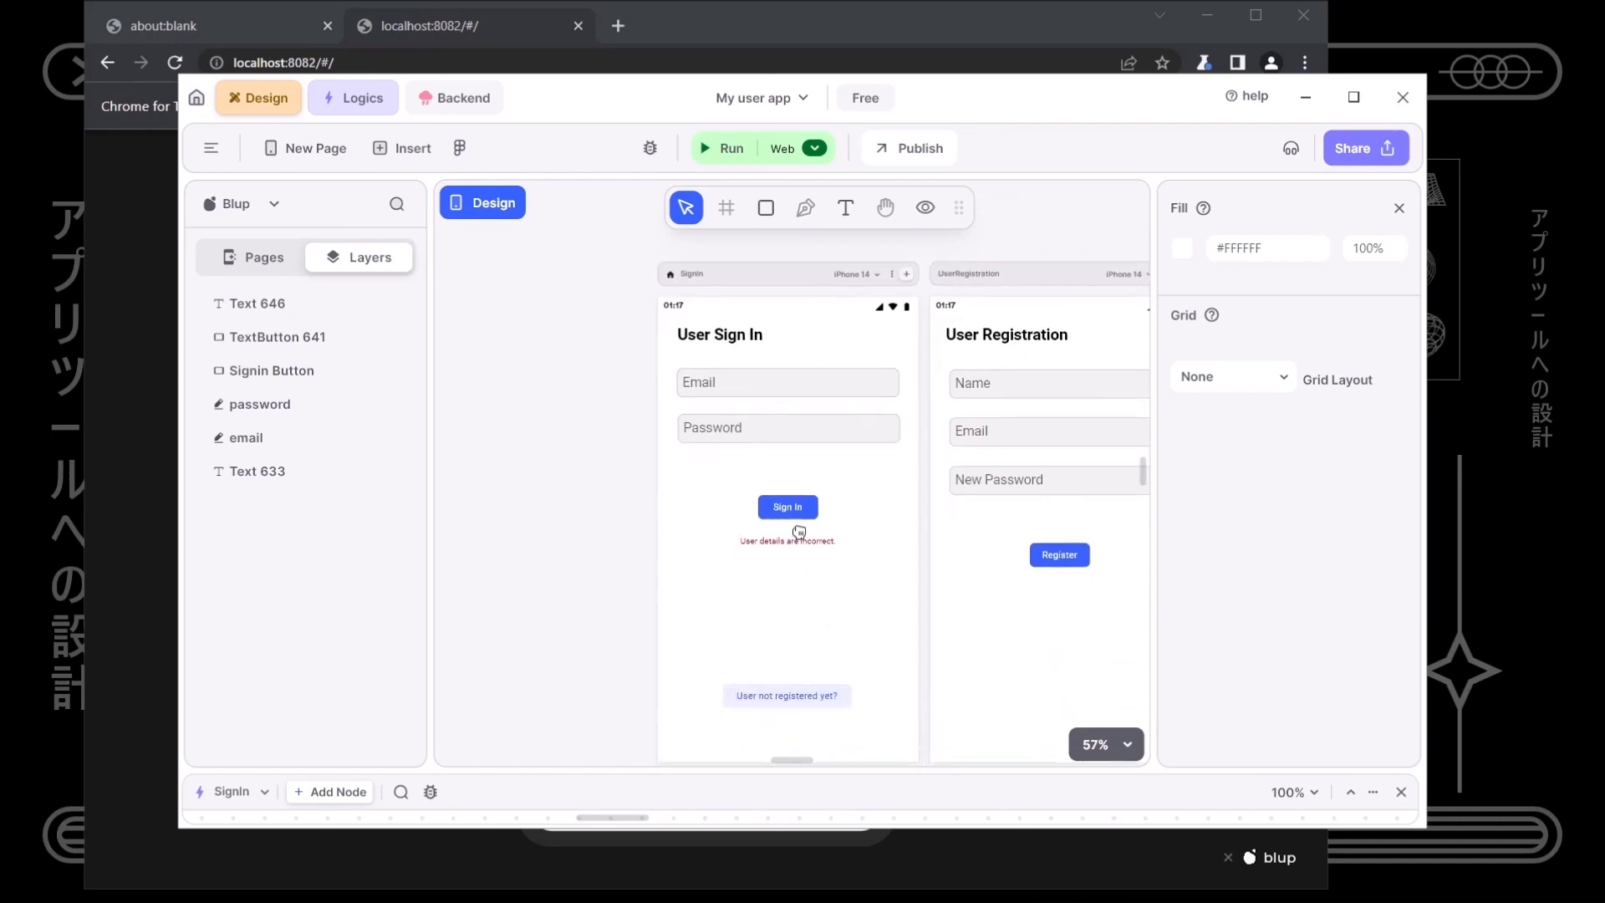
scroll(843, 608, up, 3)
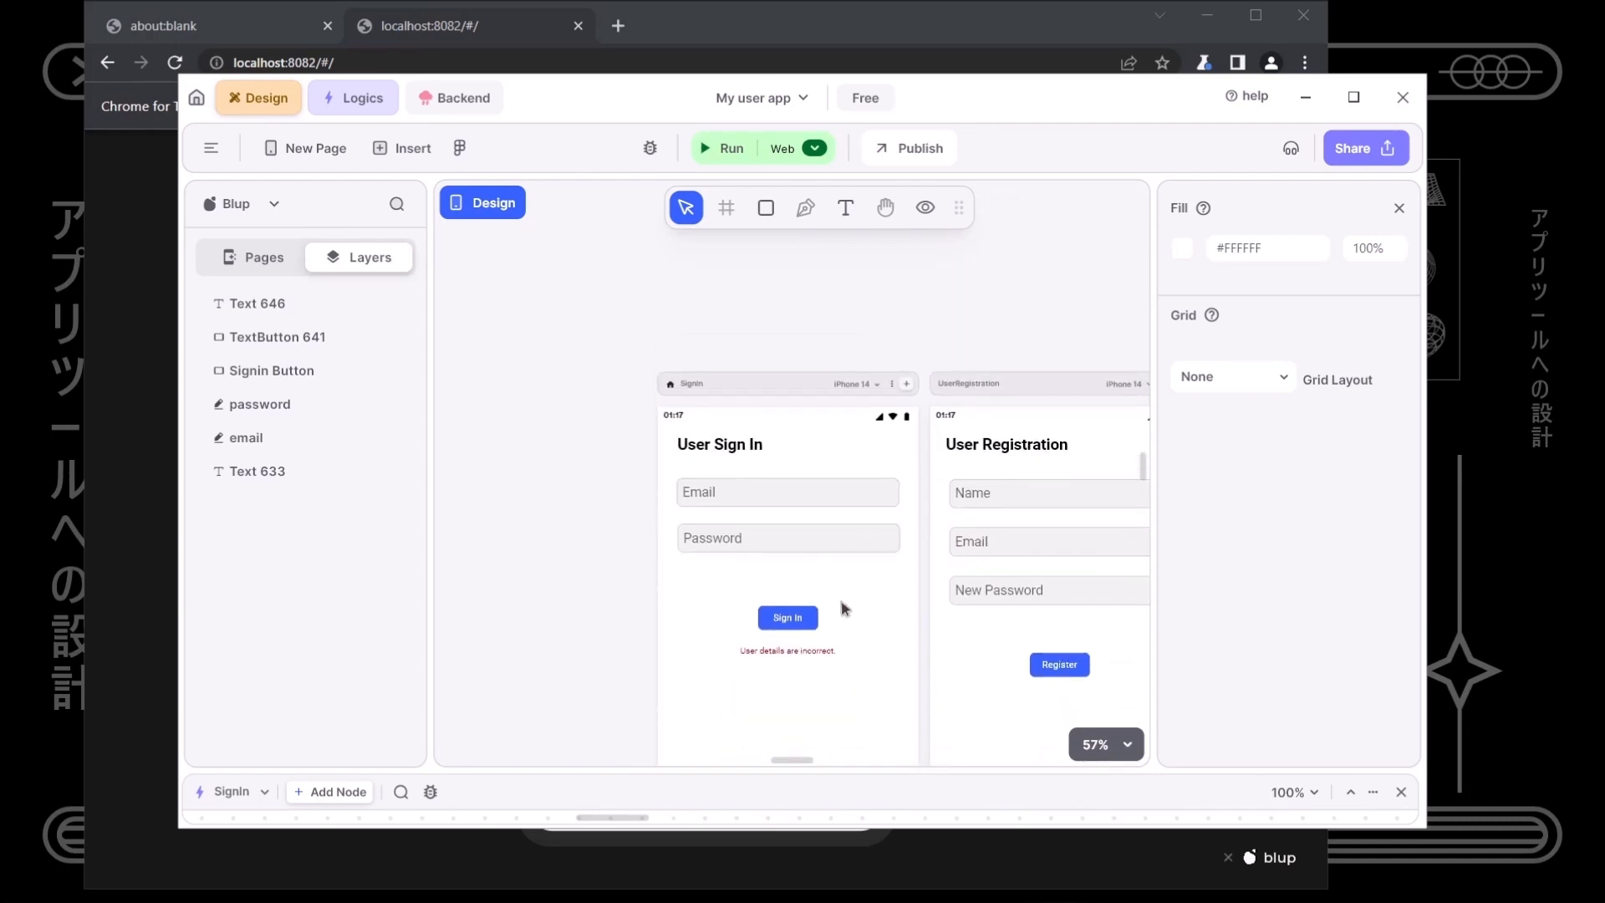
click(832, 653)
scroll(1276, 620, down, 4)
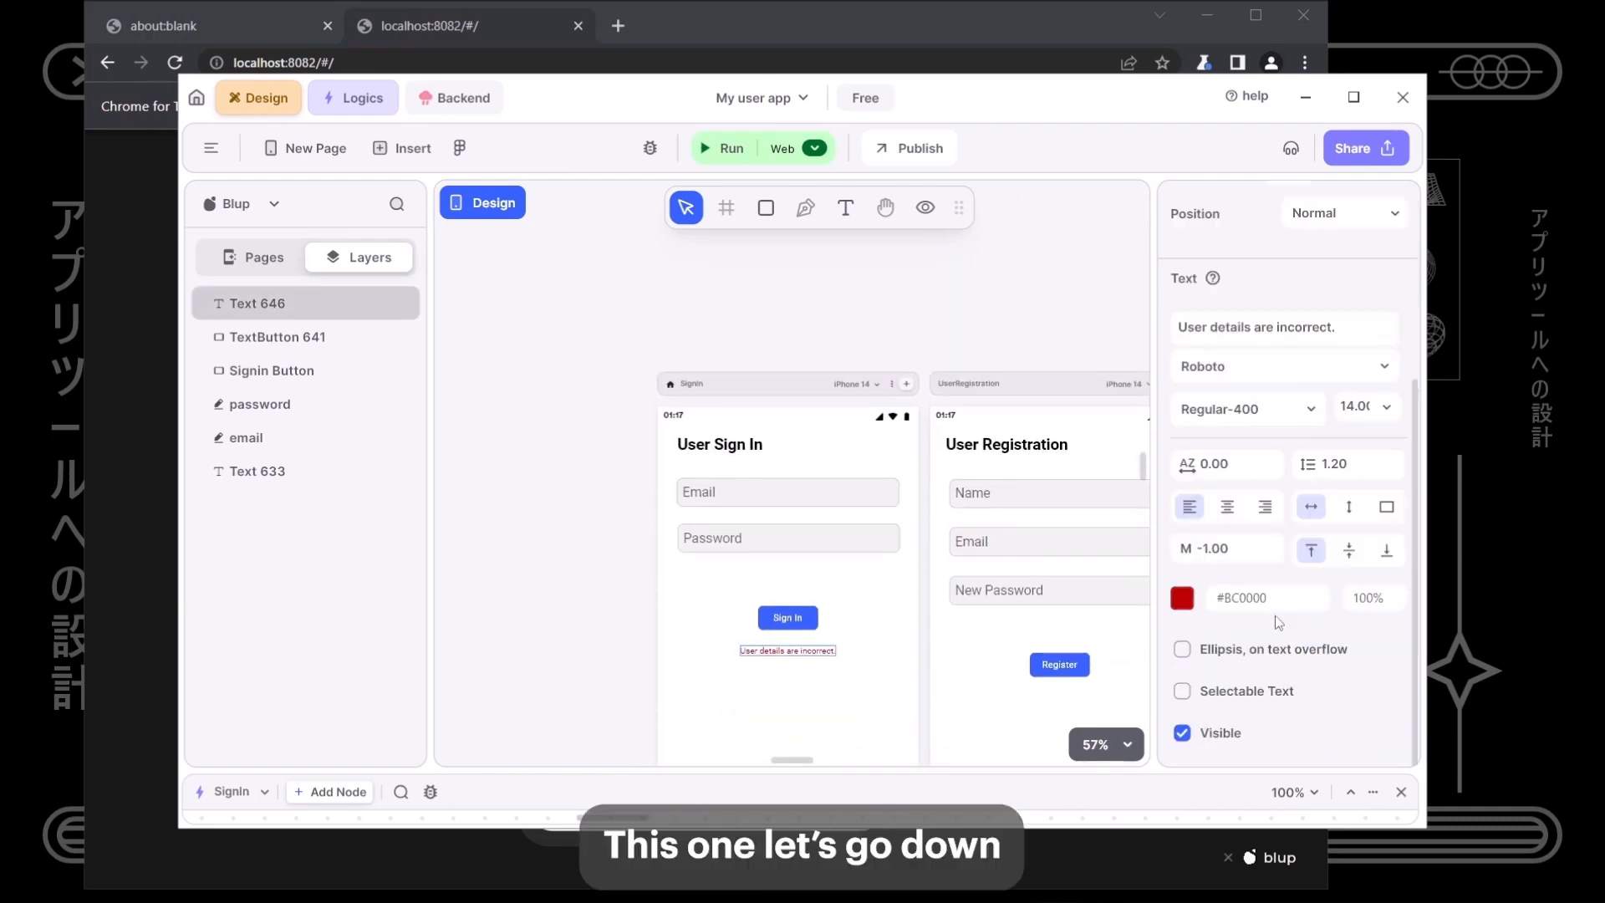
click(1219, 733)
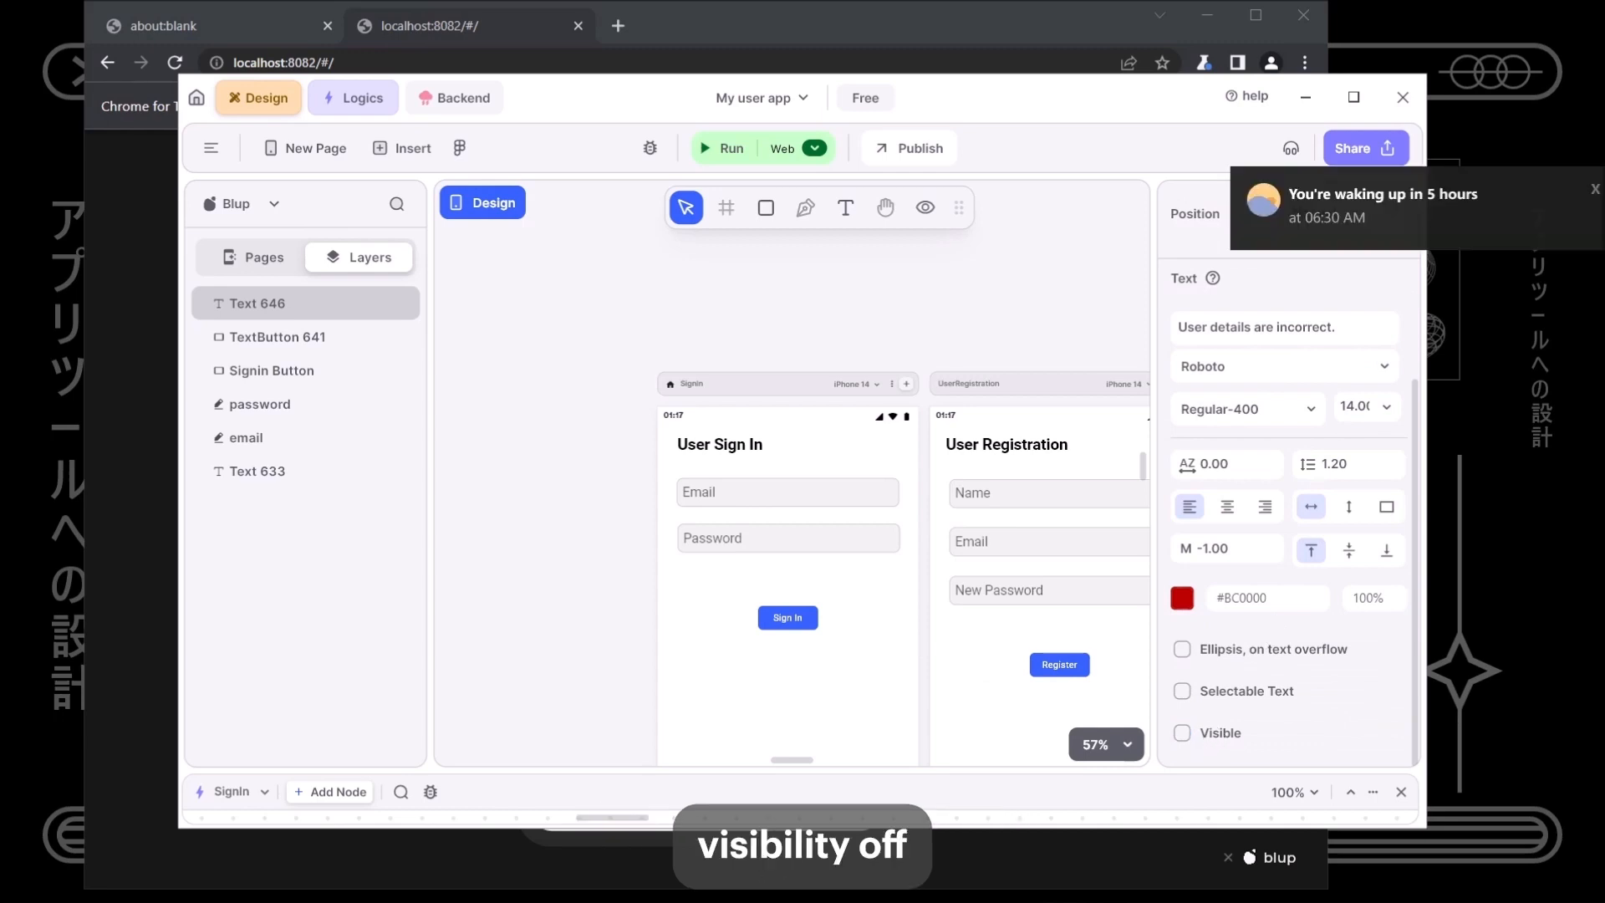
click(926, 208)
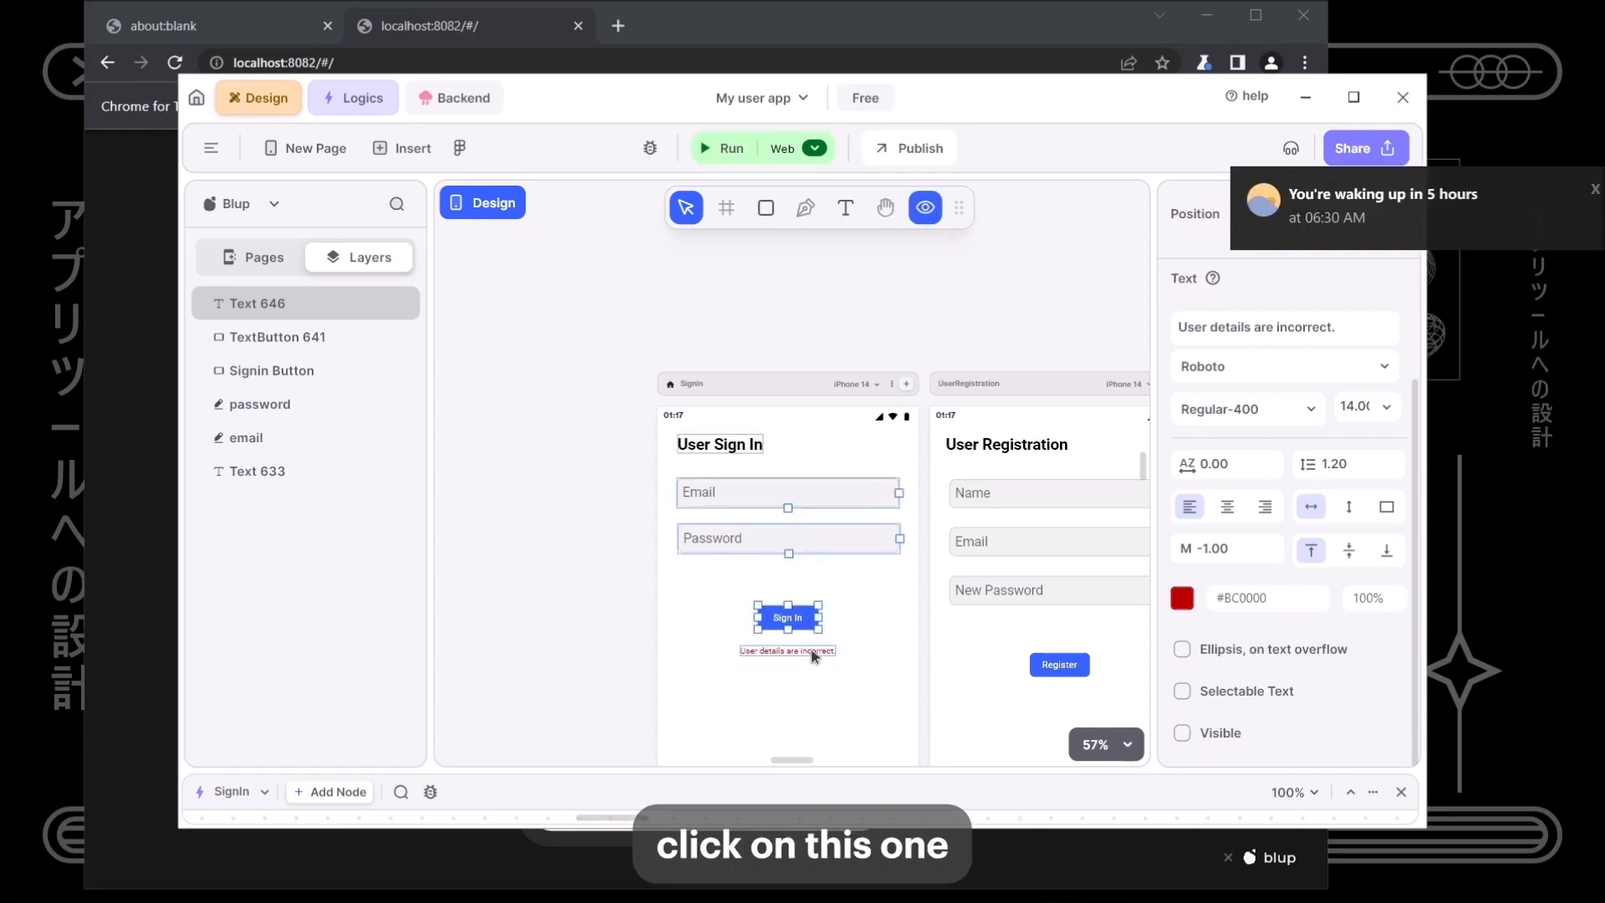
- Add a logic node for the error text and rename it Error_text
right_click(816, 658)
click(861, 172)
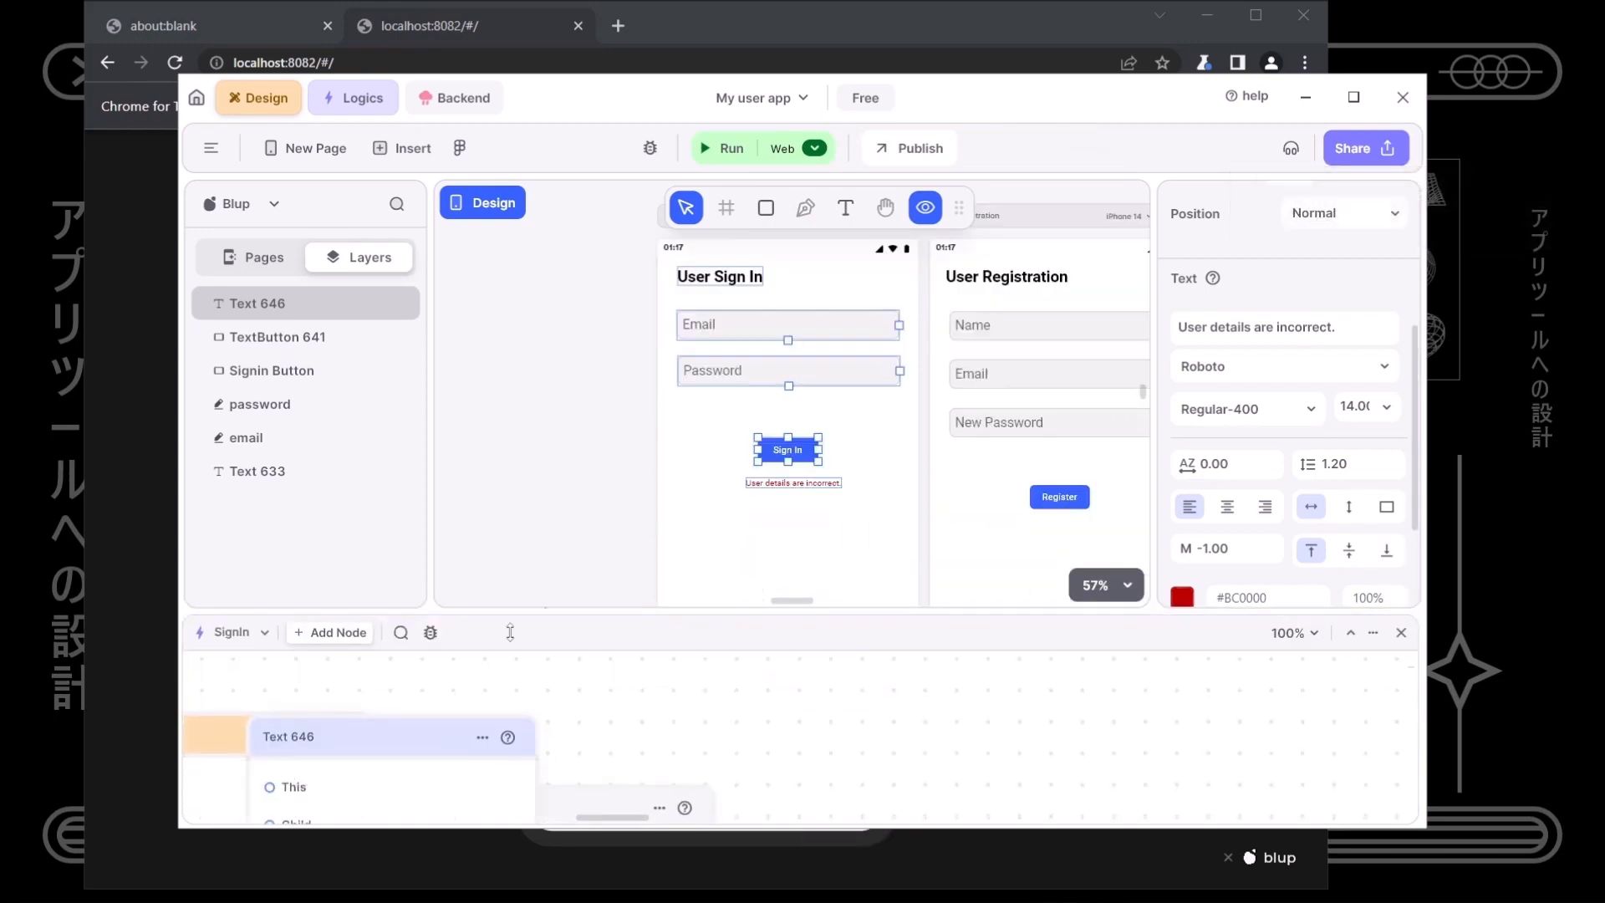
drag(383, 753, 967, 706)
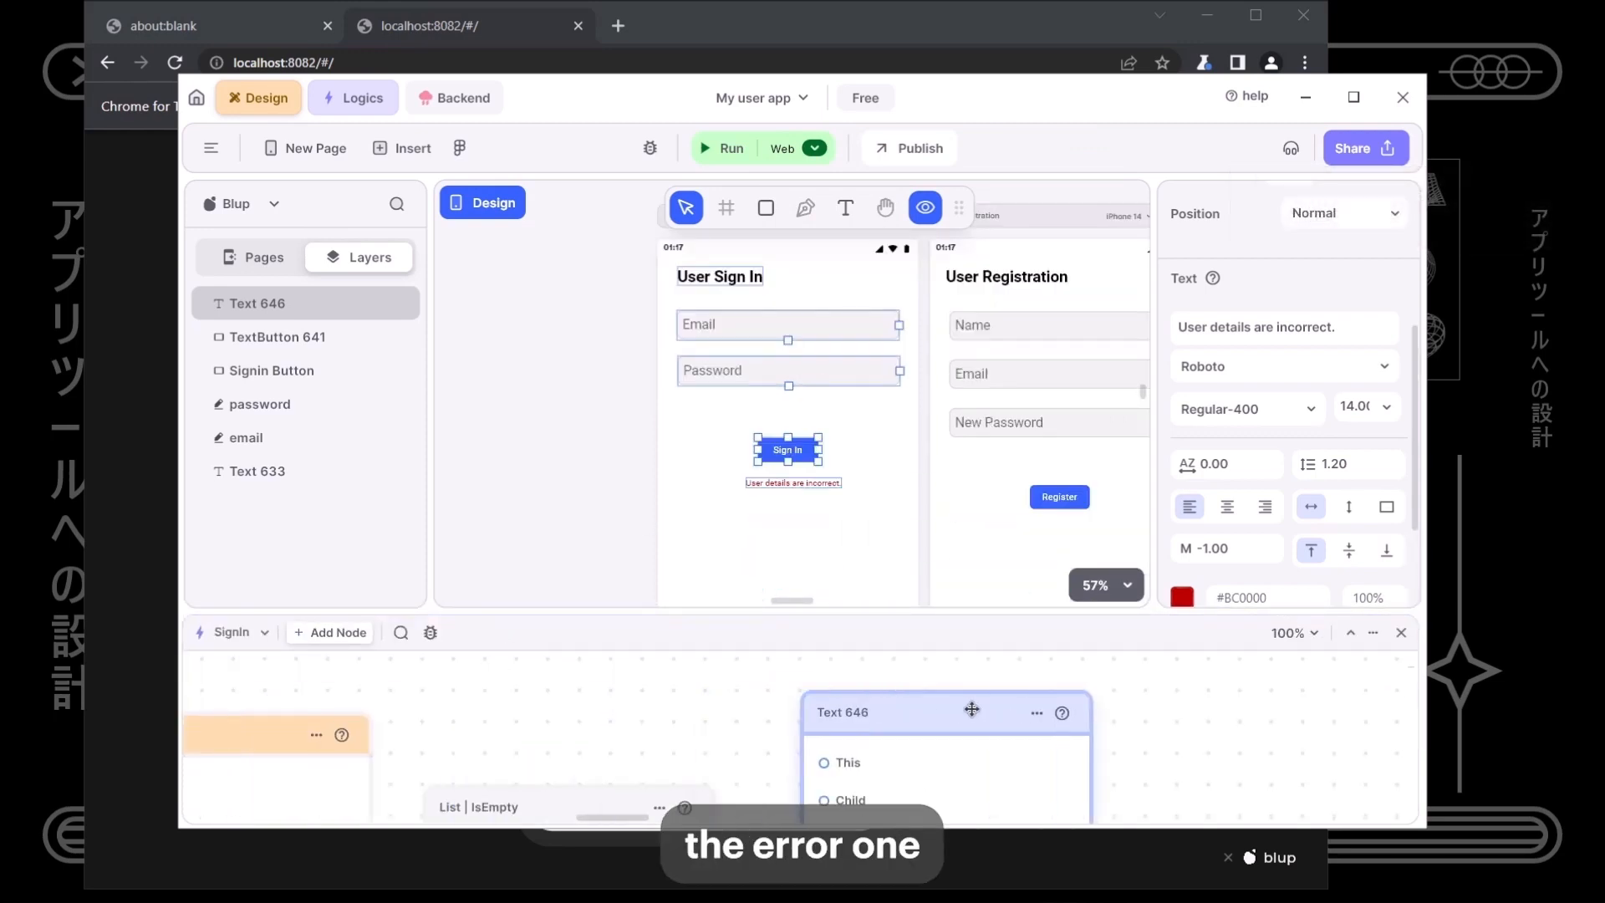
double_click(852, 719)
text(Error te)
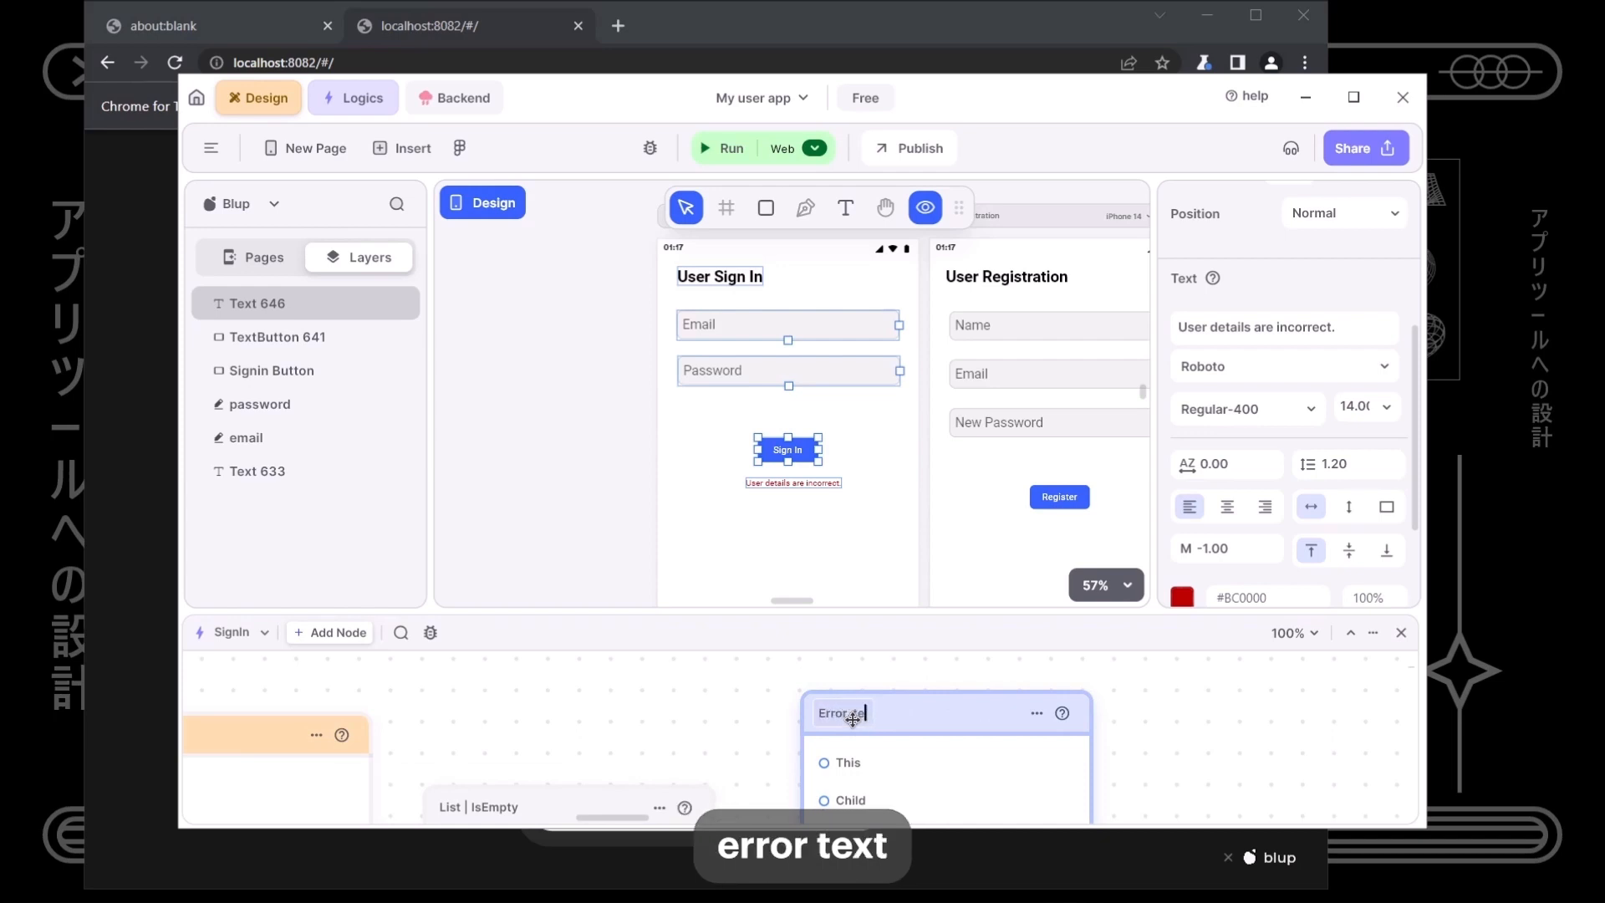
text(xt)
key(Return)
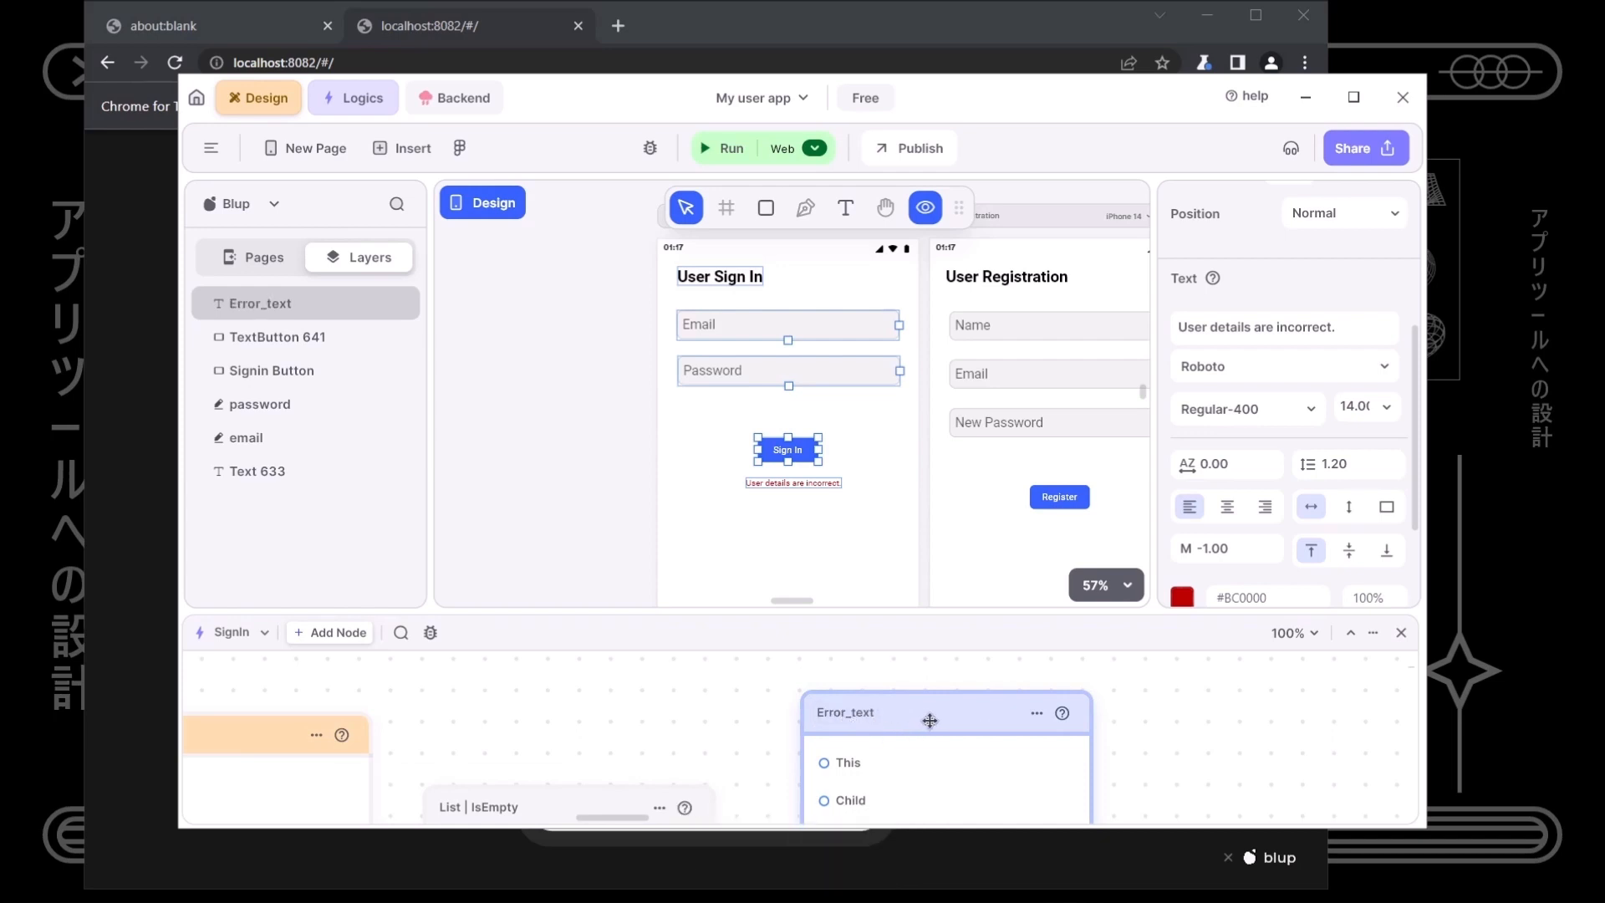
- Enlarge the logic editor and move the Error_text node to the right
click(836, 561)
scroll(720, 479, down, 3)
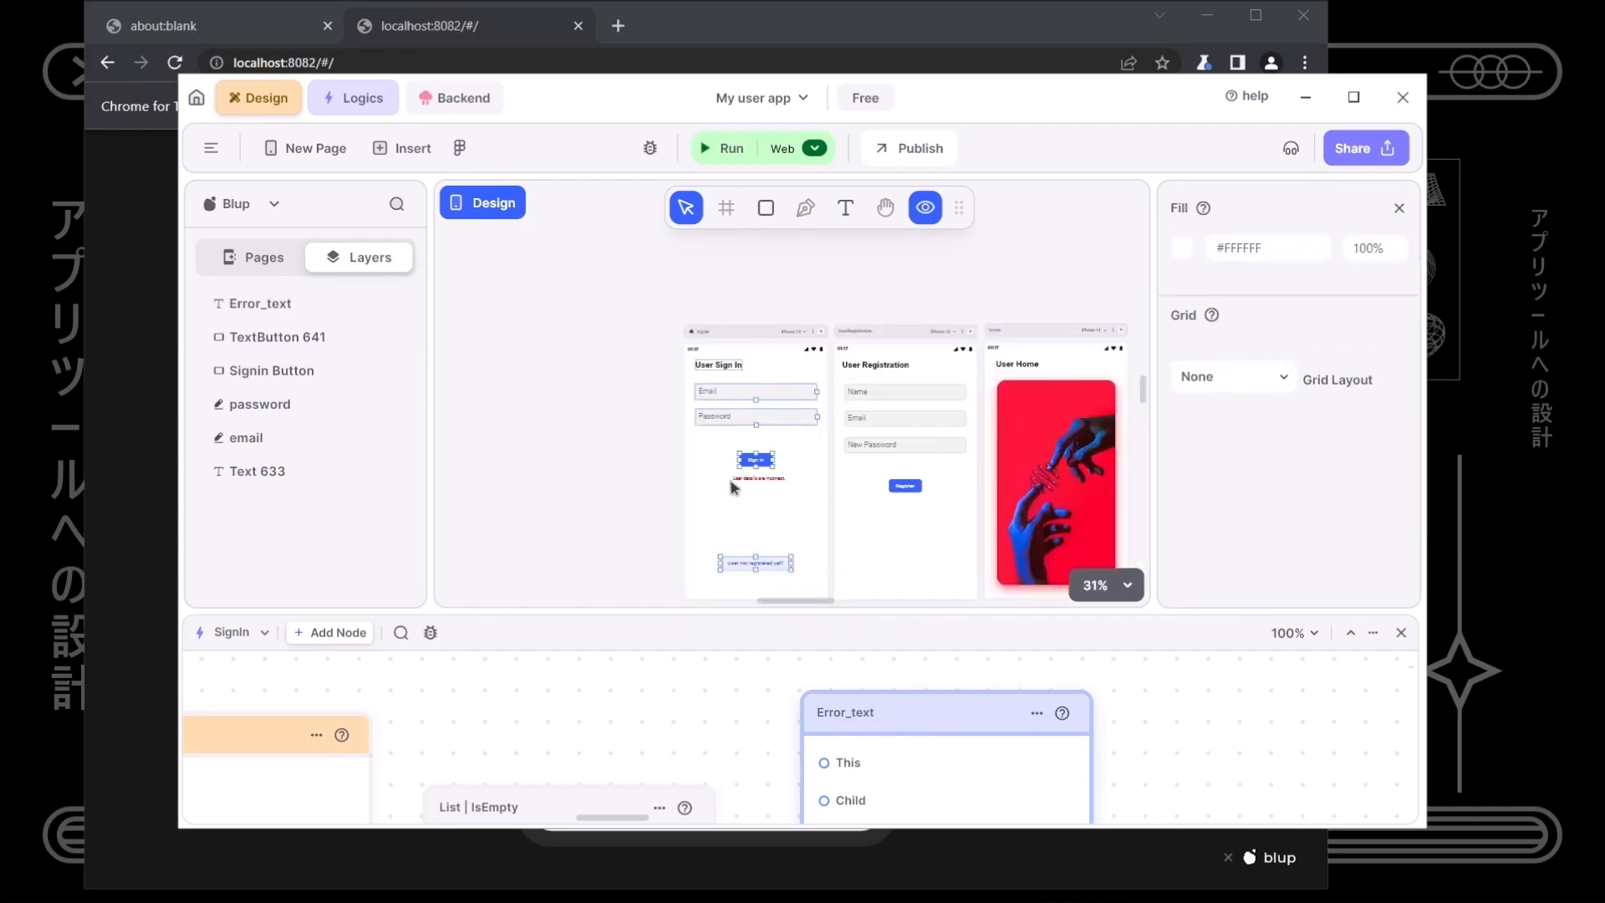
click(745, 481)
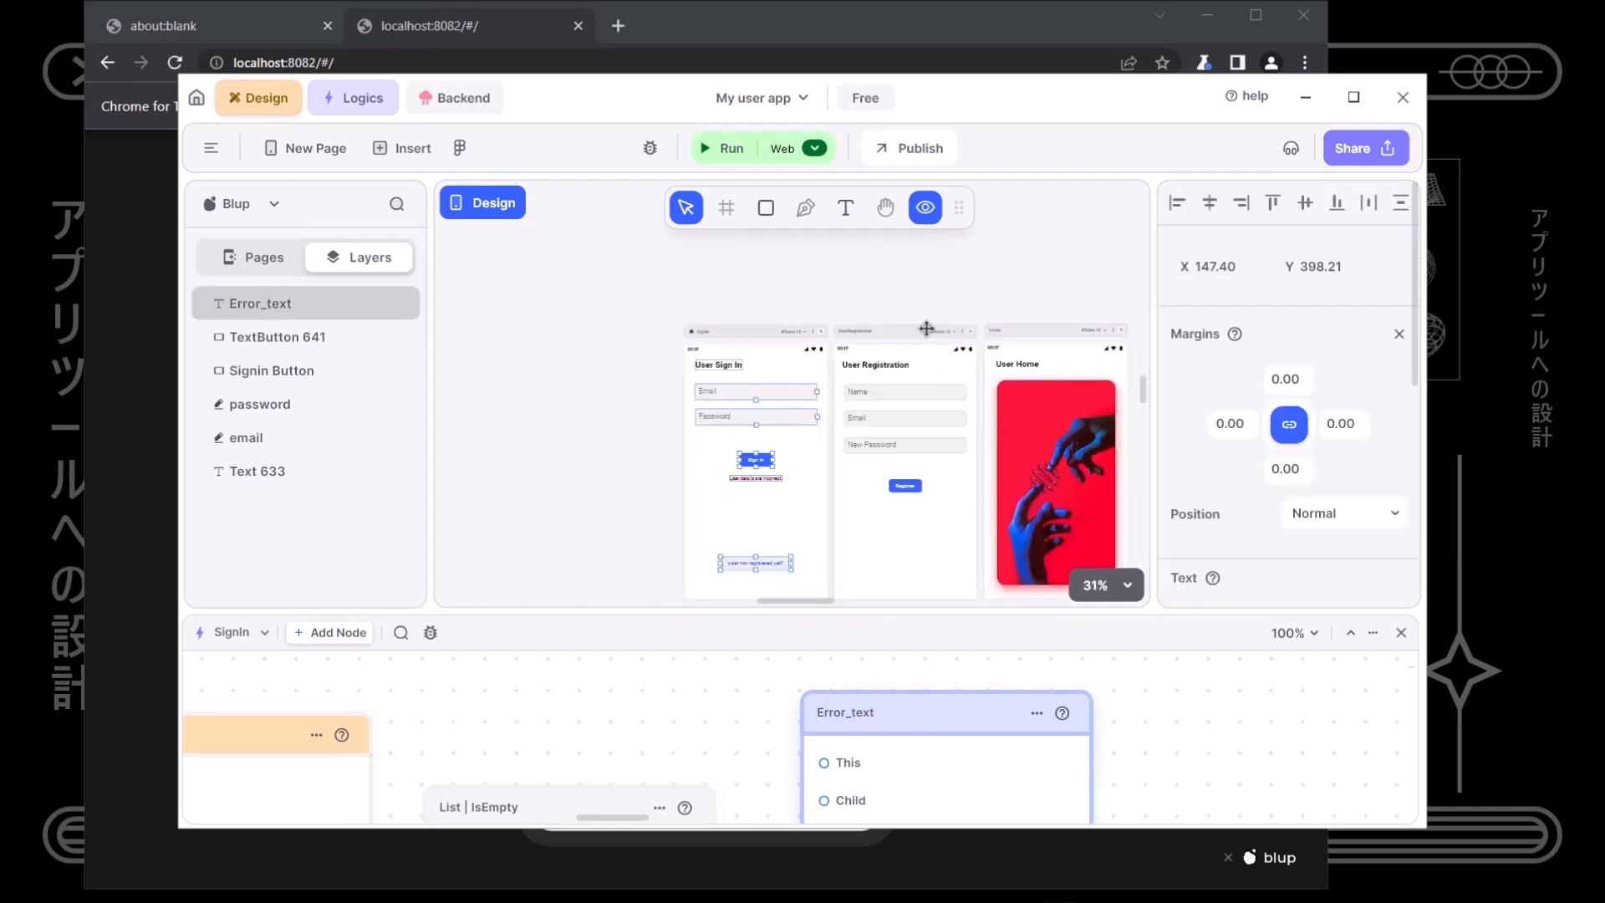
drag(631, 308, 660, 522)
scroll(669, 531, down, 3)
drag(790, 616, 790, 330)
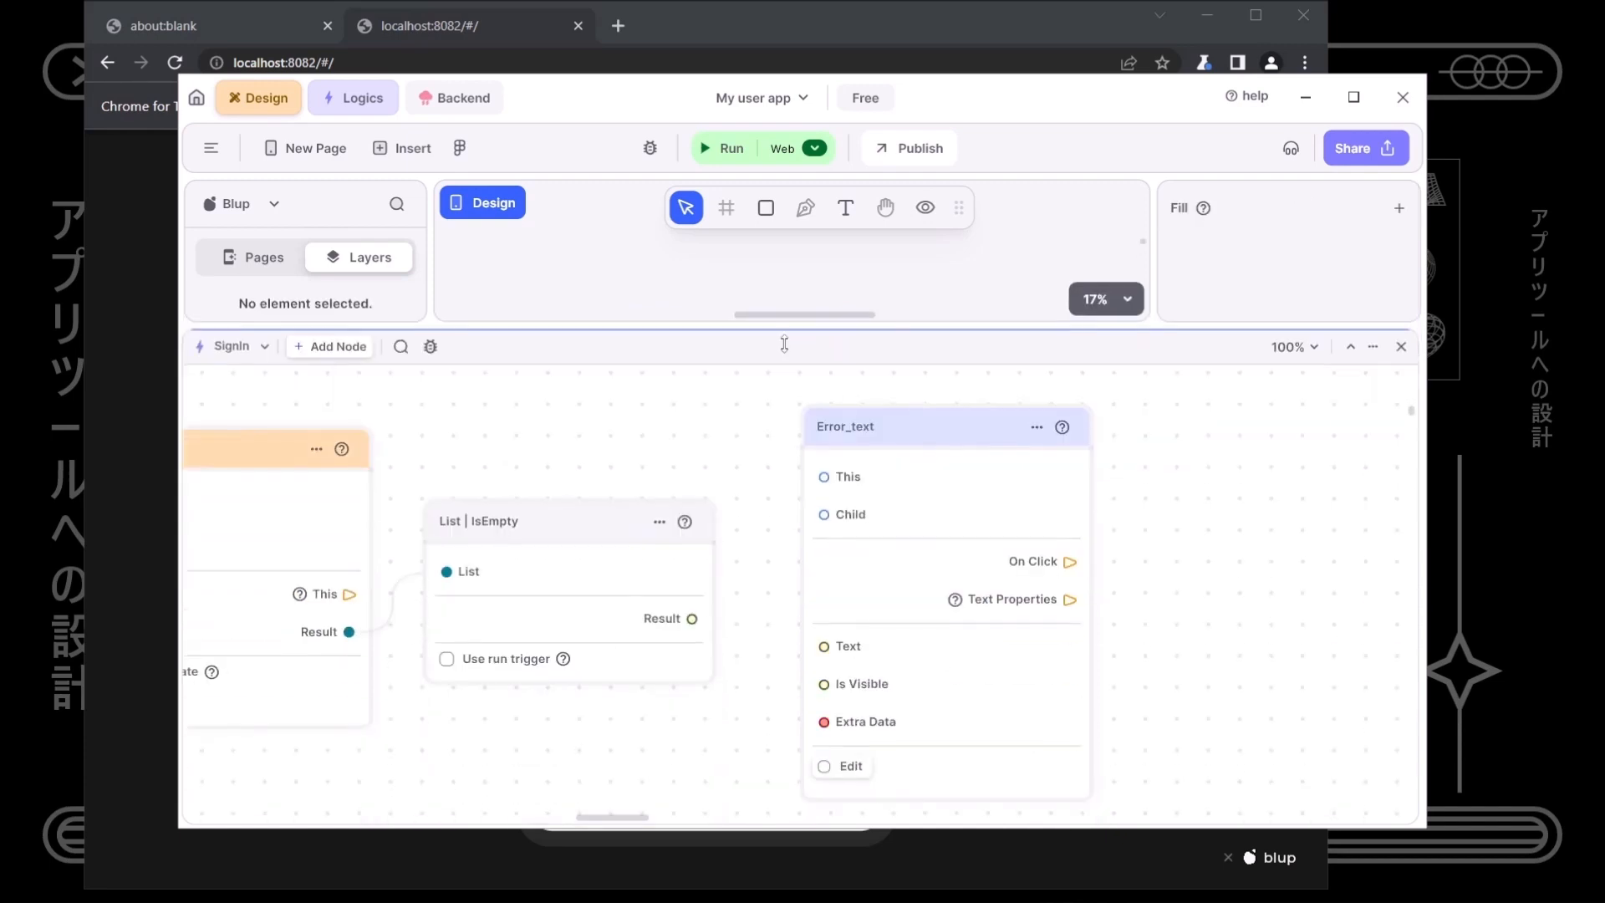
drag(993, 547, 1462, 678)
- Add an If-else node with its Condition fed by the IsEmpty result
right_click(869, 649)
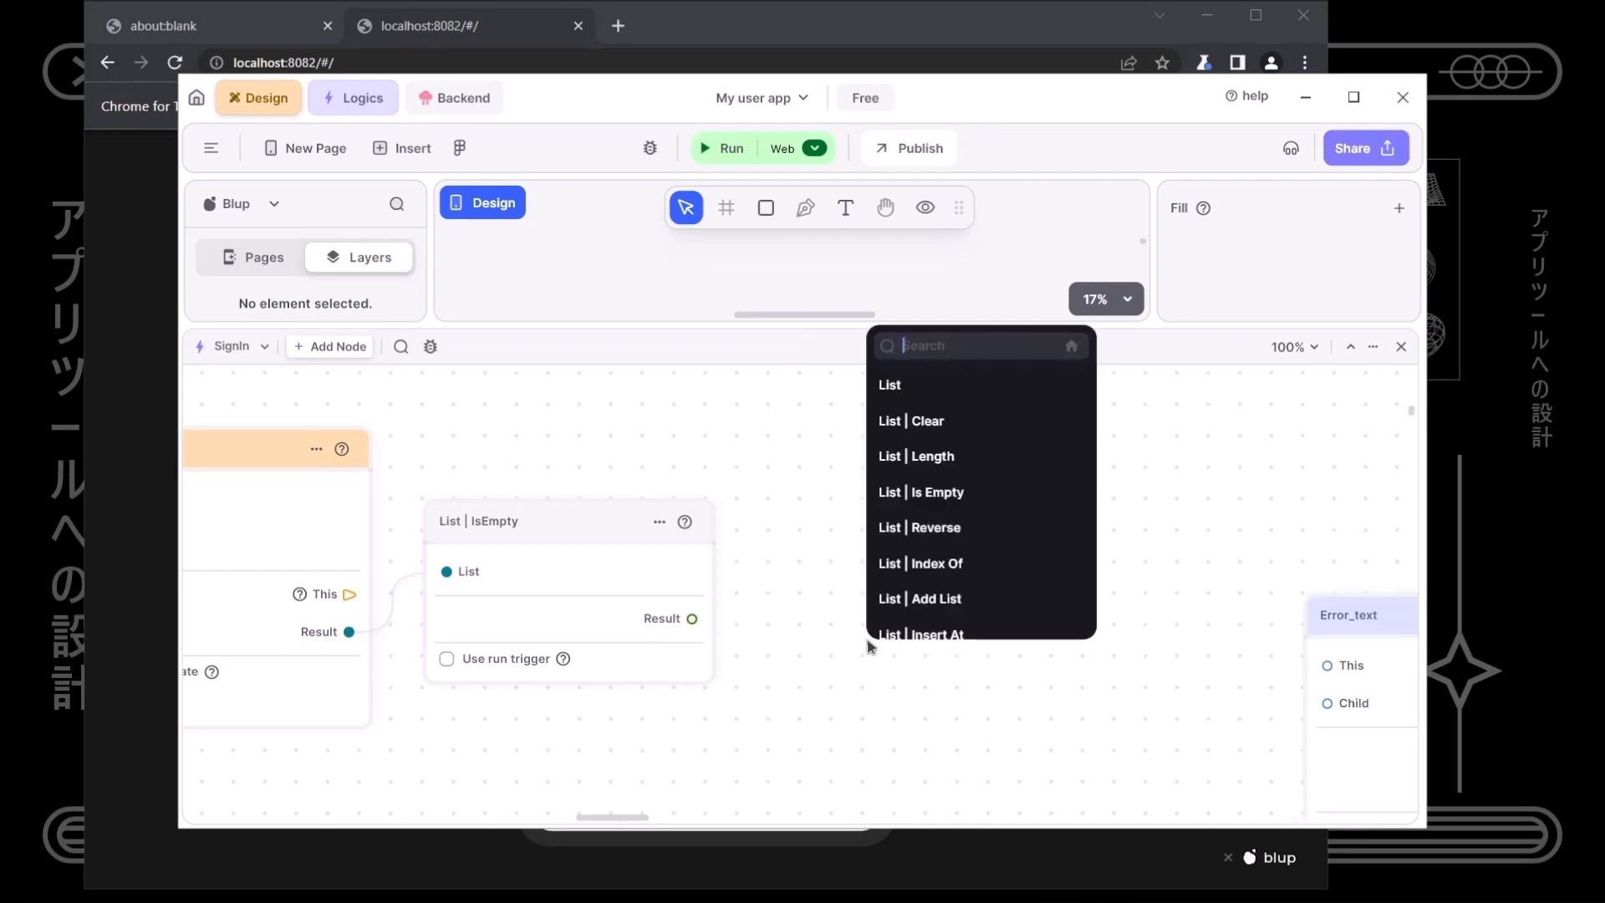
text(if)
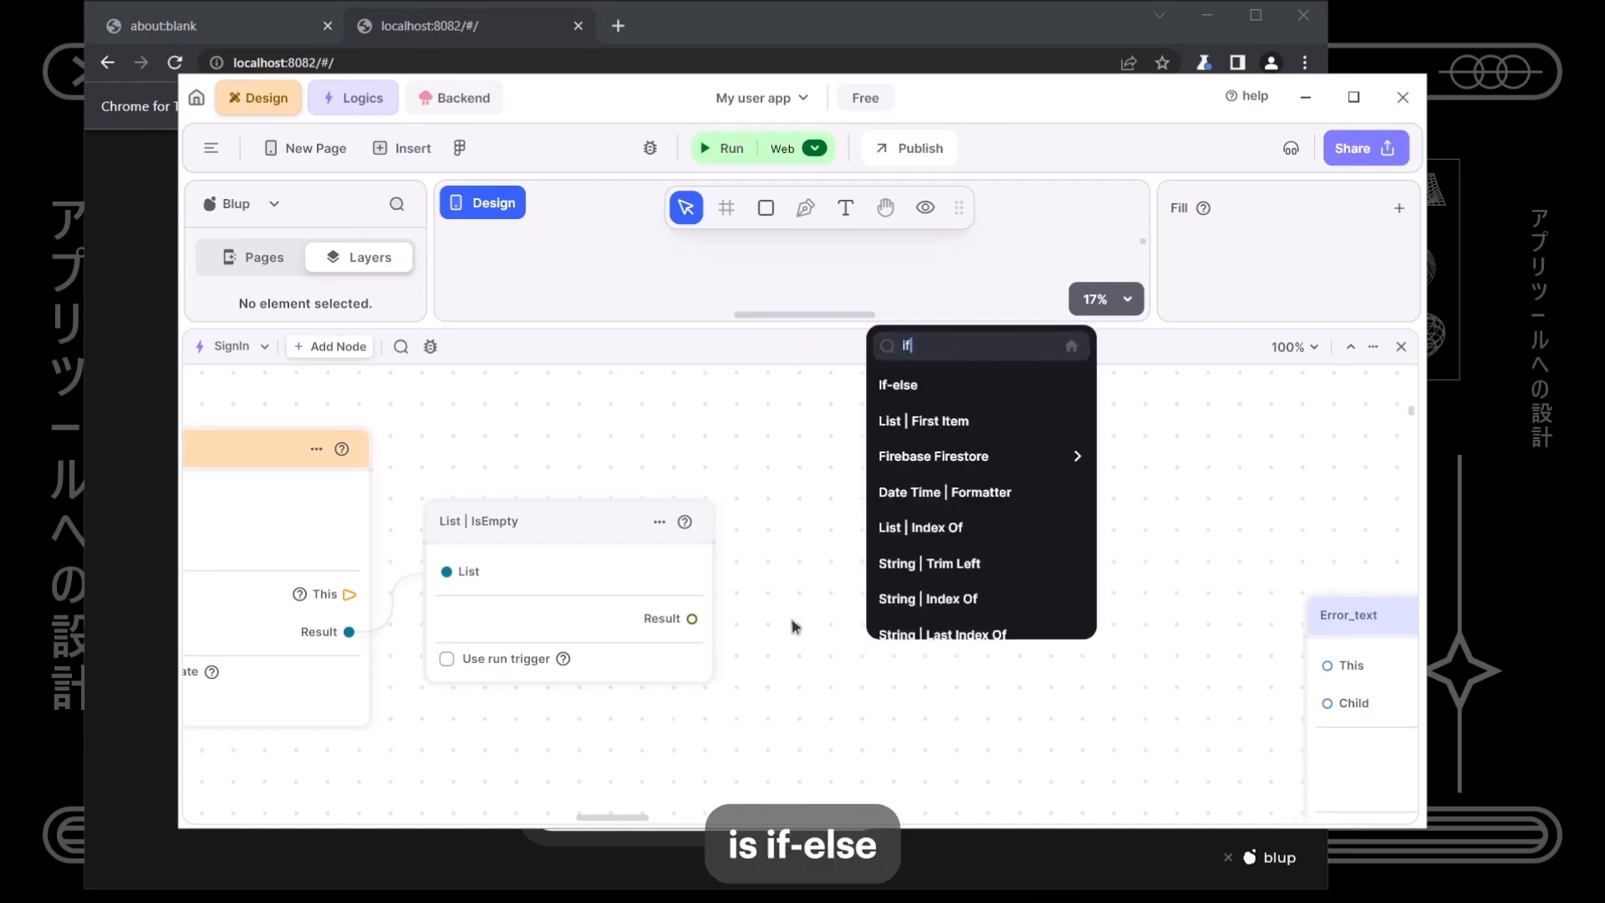
key(Return)
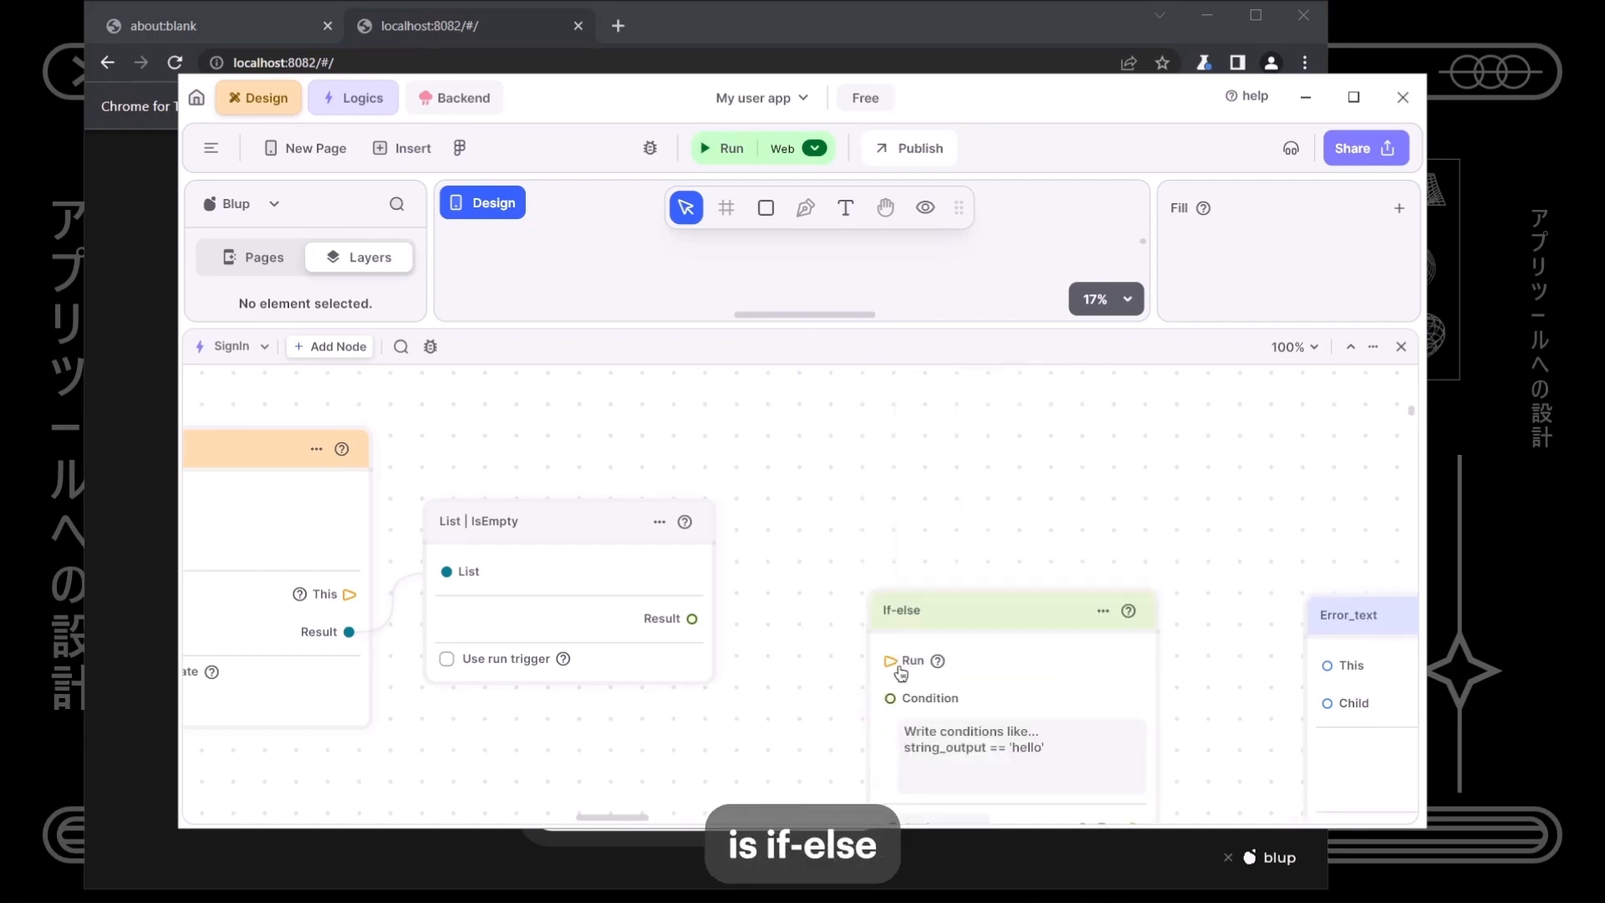
drag(991, 622, 988, 440)
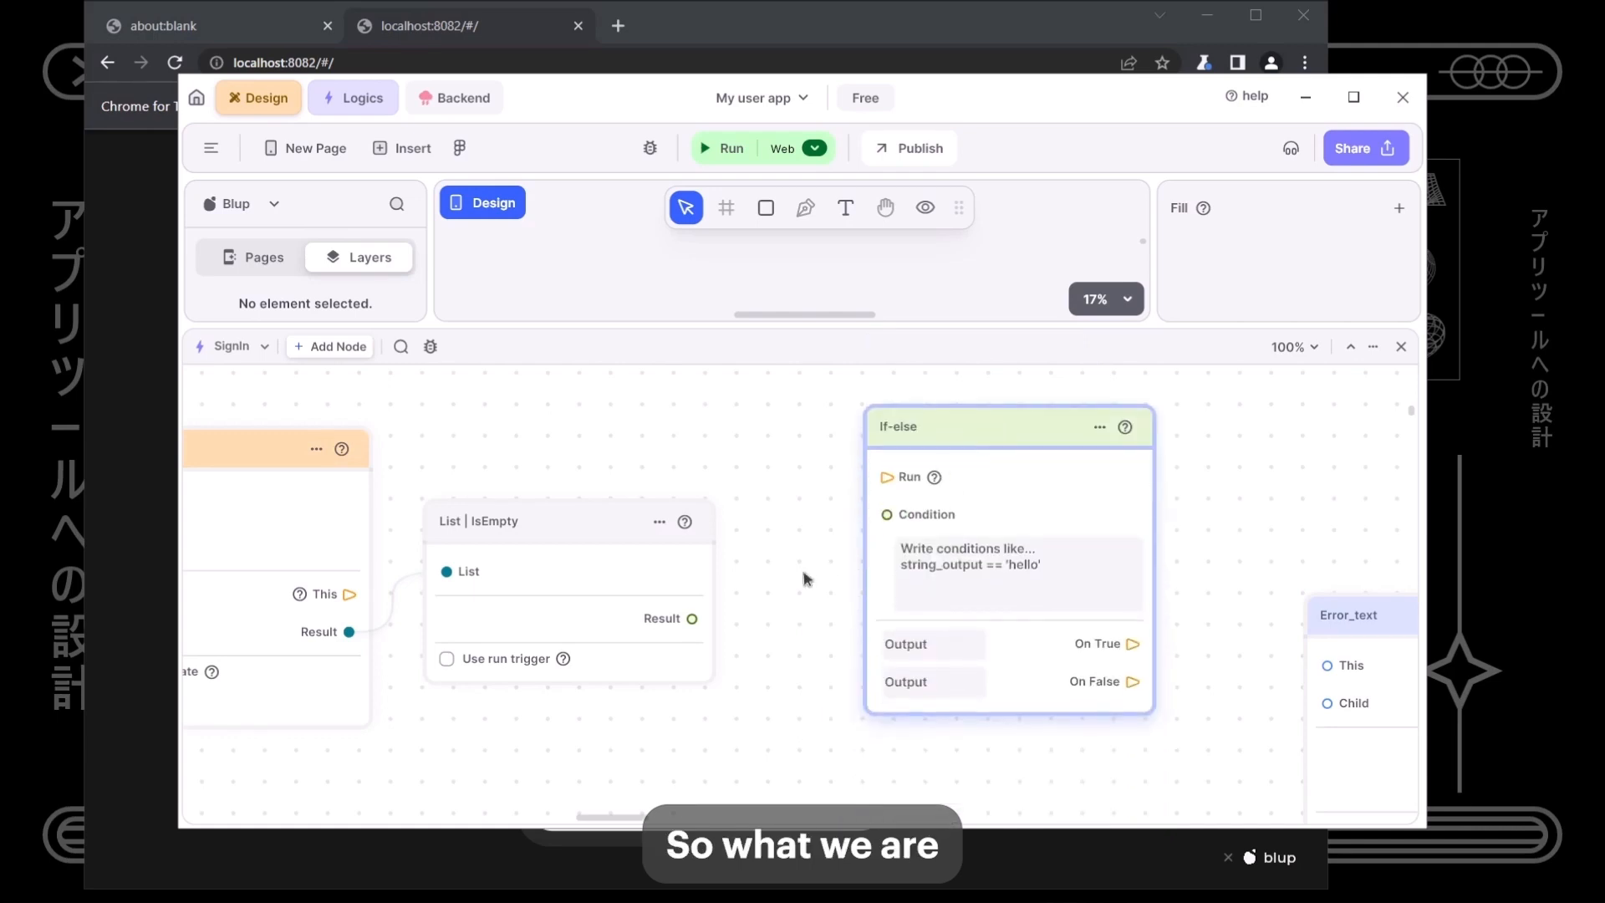
drag(692, 618, 389, 610)
- Move the Error_text node below the If-else node
drag(786, 672, 738, 674)
drag(992, 721, 796, 691)
drag(1070, 633, 1346, 535)
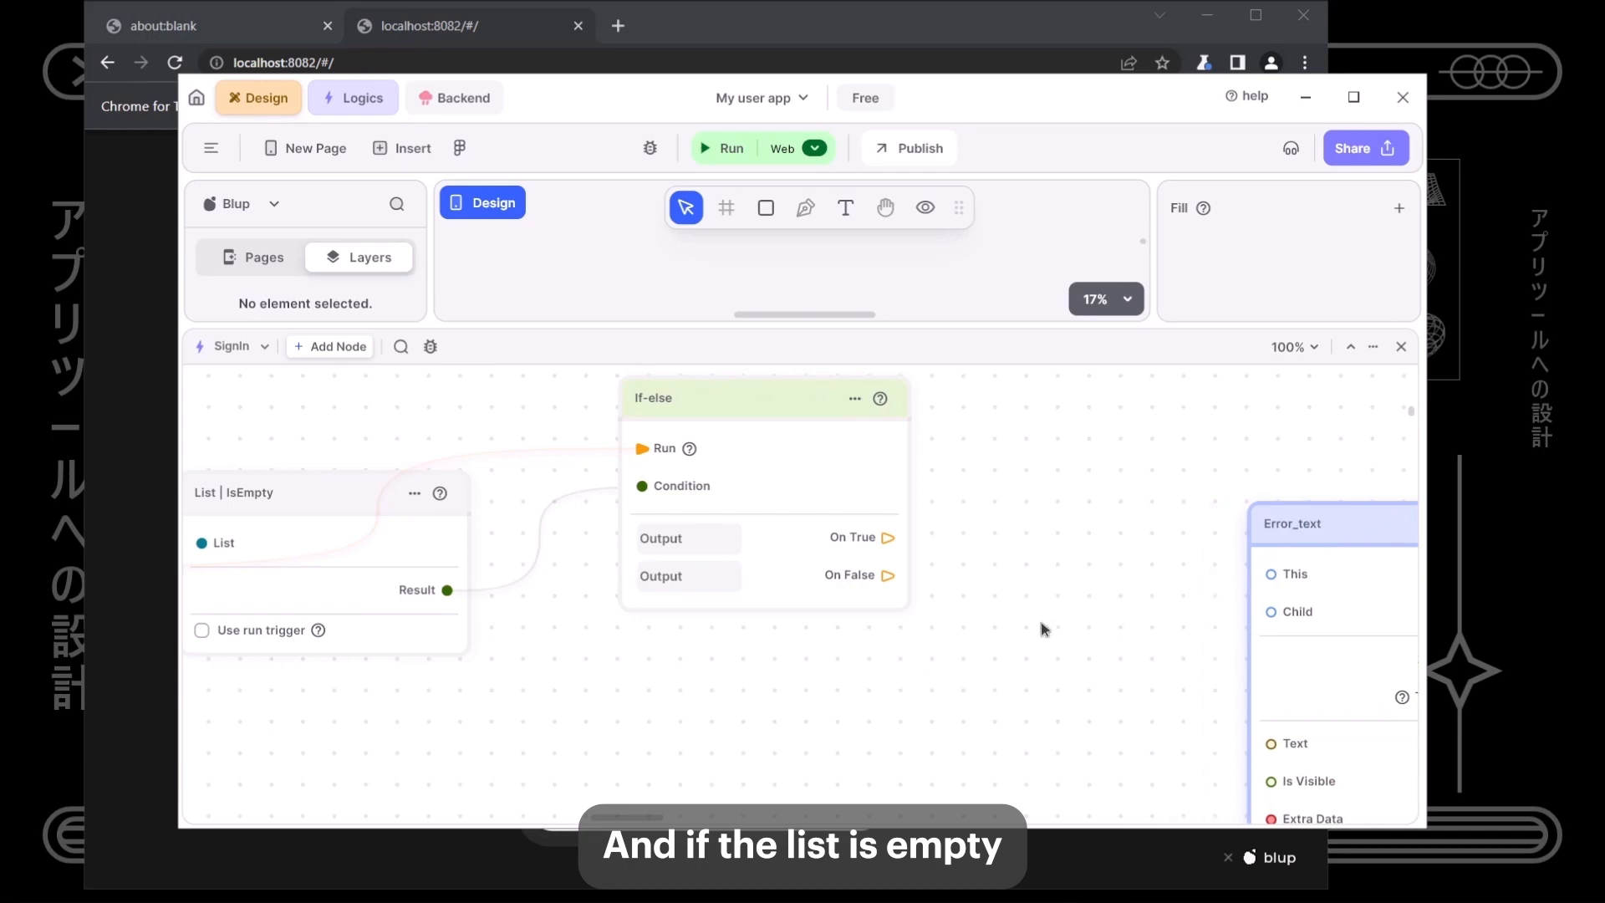
drag(1332, 537, 1024, 780)
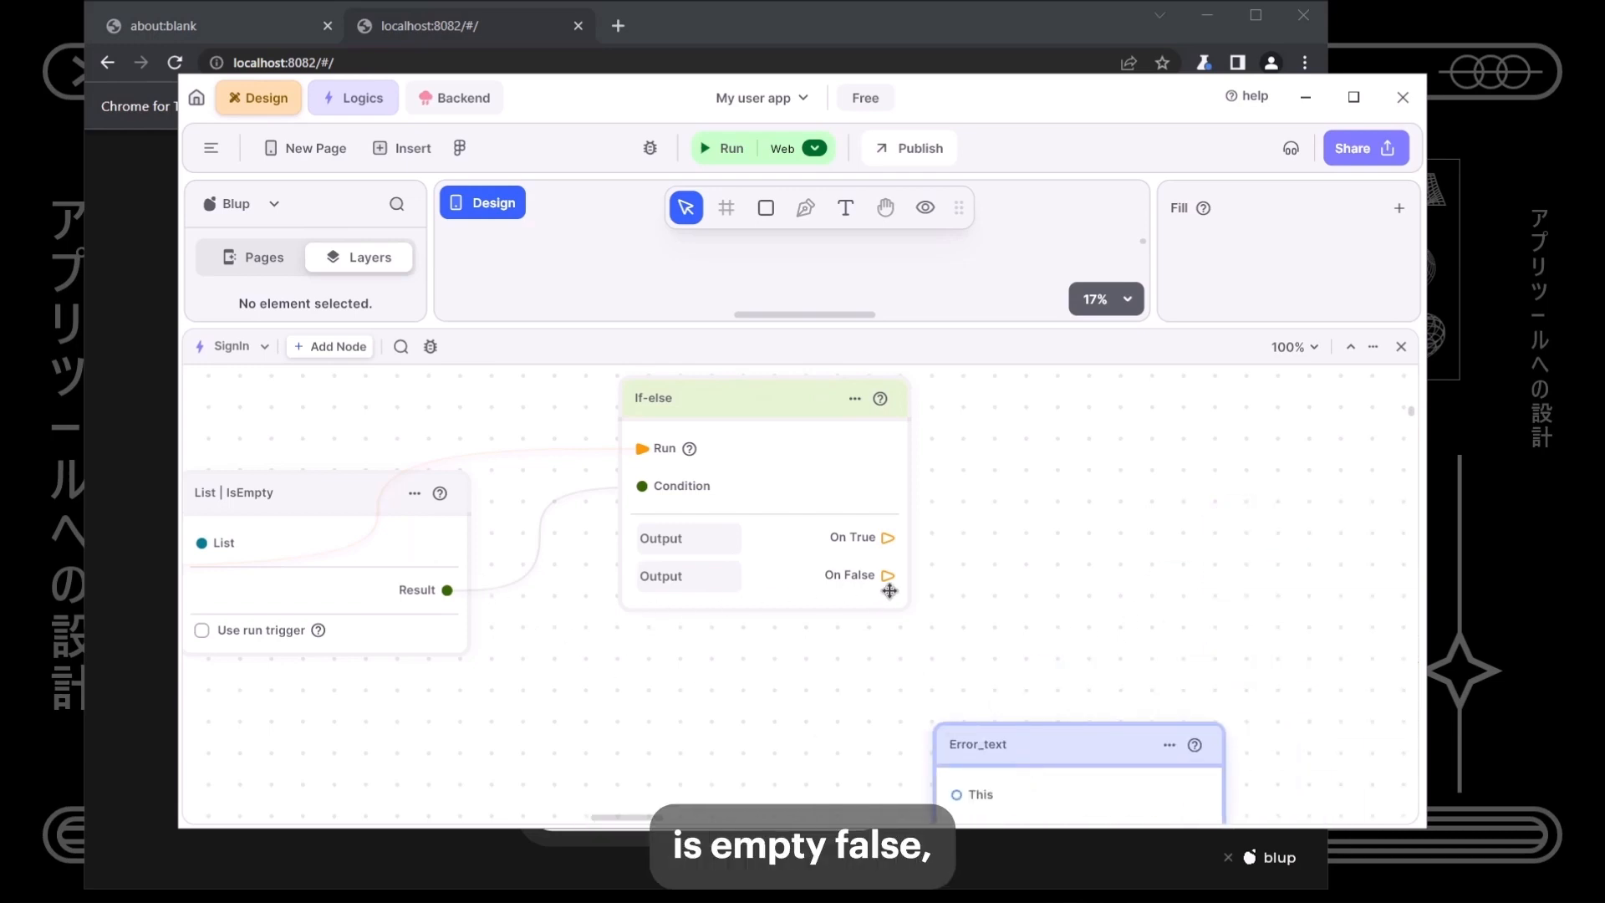
- Add a Page Navigator to Home, run from the If-else On False output
drag(889, 591, 990, 569)
text(page)
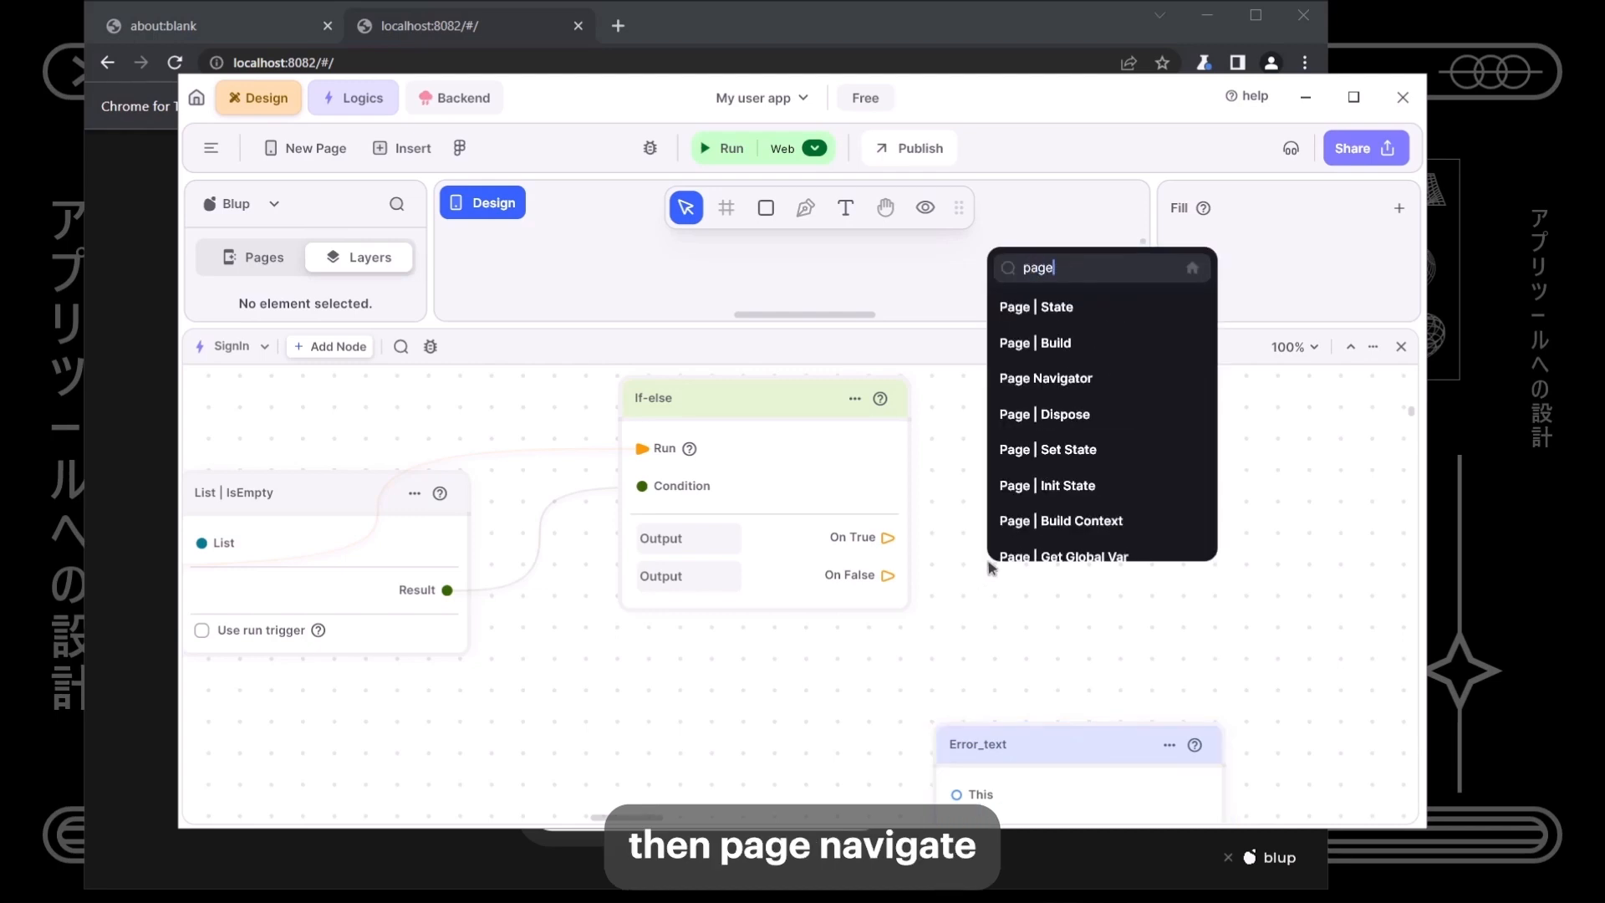
key(Down)
key(Down)
key(Up)
key(Down)
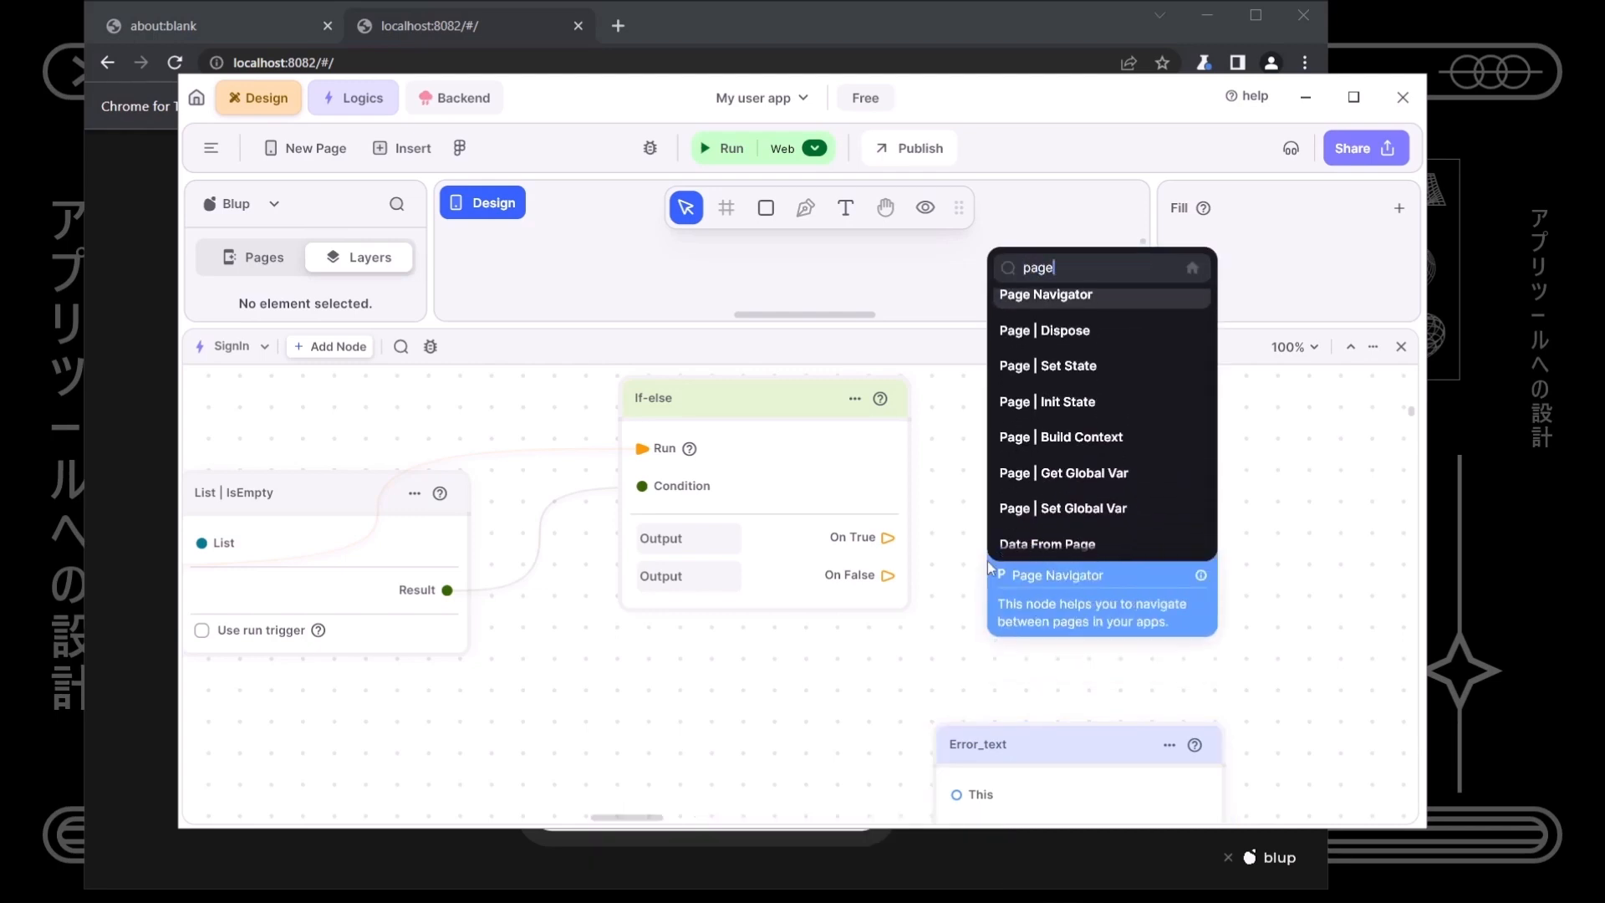
key(Return)
drag(1006, 582, 888, 575)
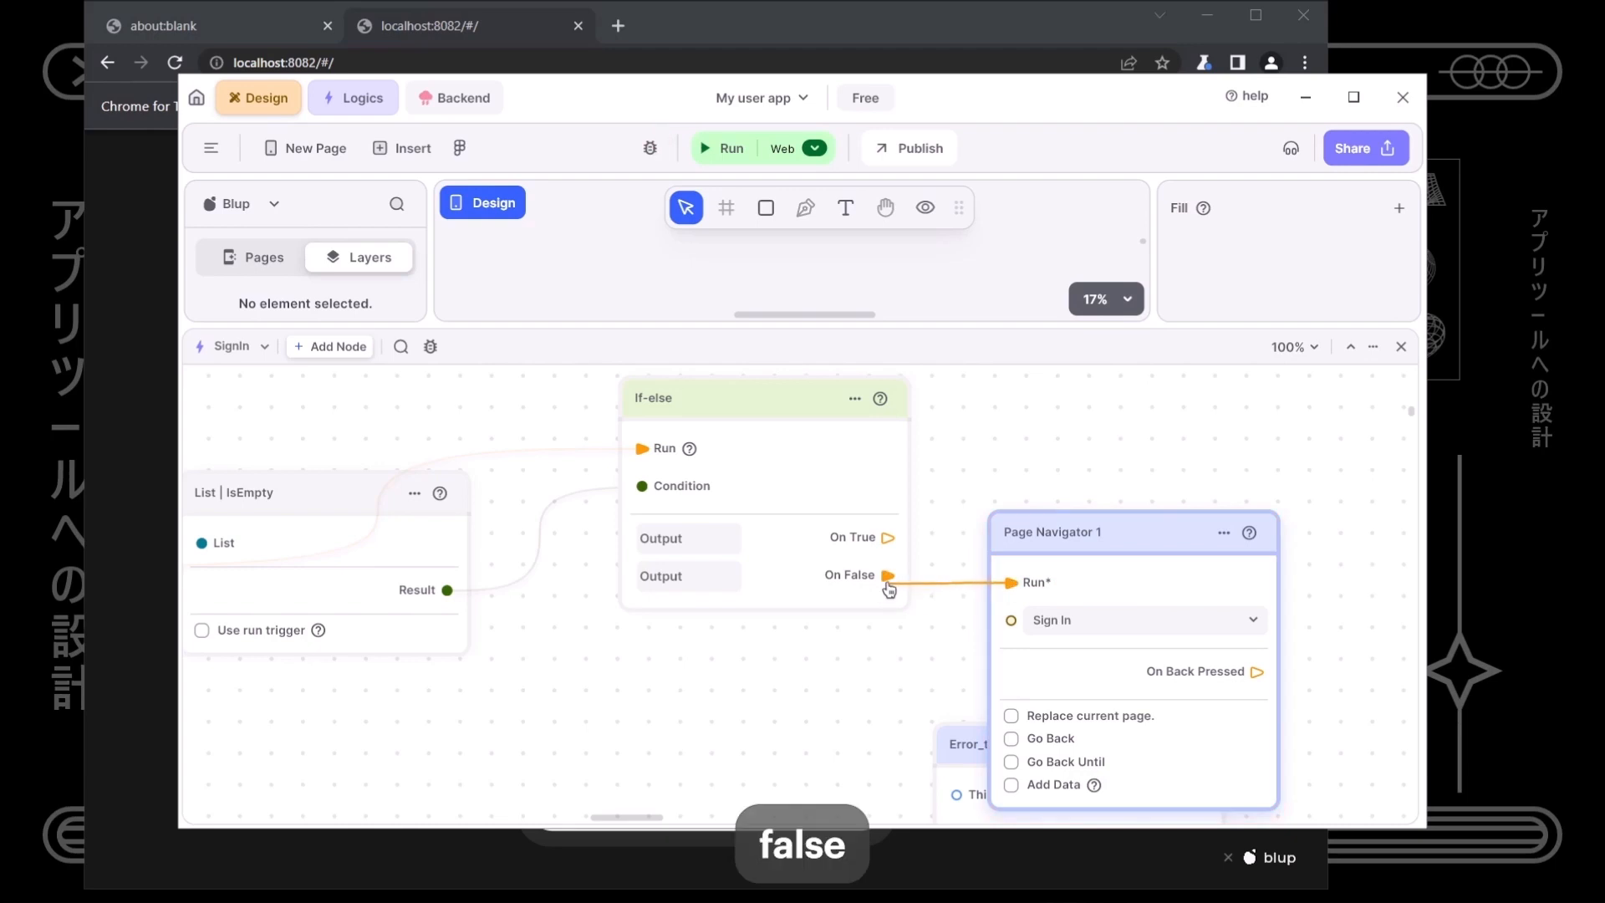
click(1189, 499)
click(1159, 549)
- Rearrange the Page Navigator and Error_text nodes up and to the right
drag(1137, 547, 1201, 494)
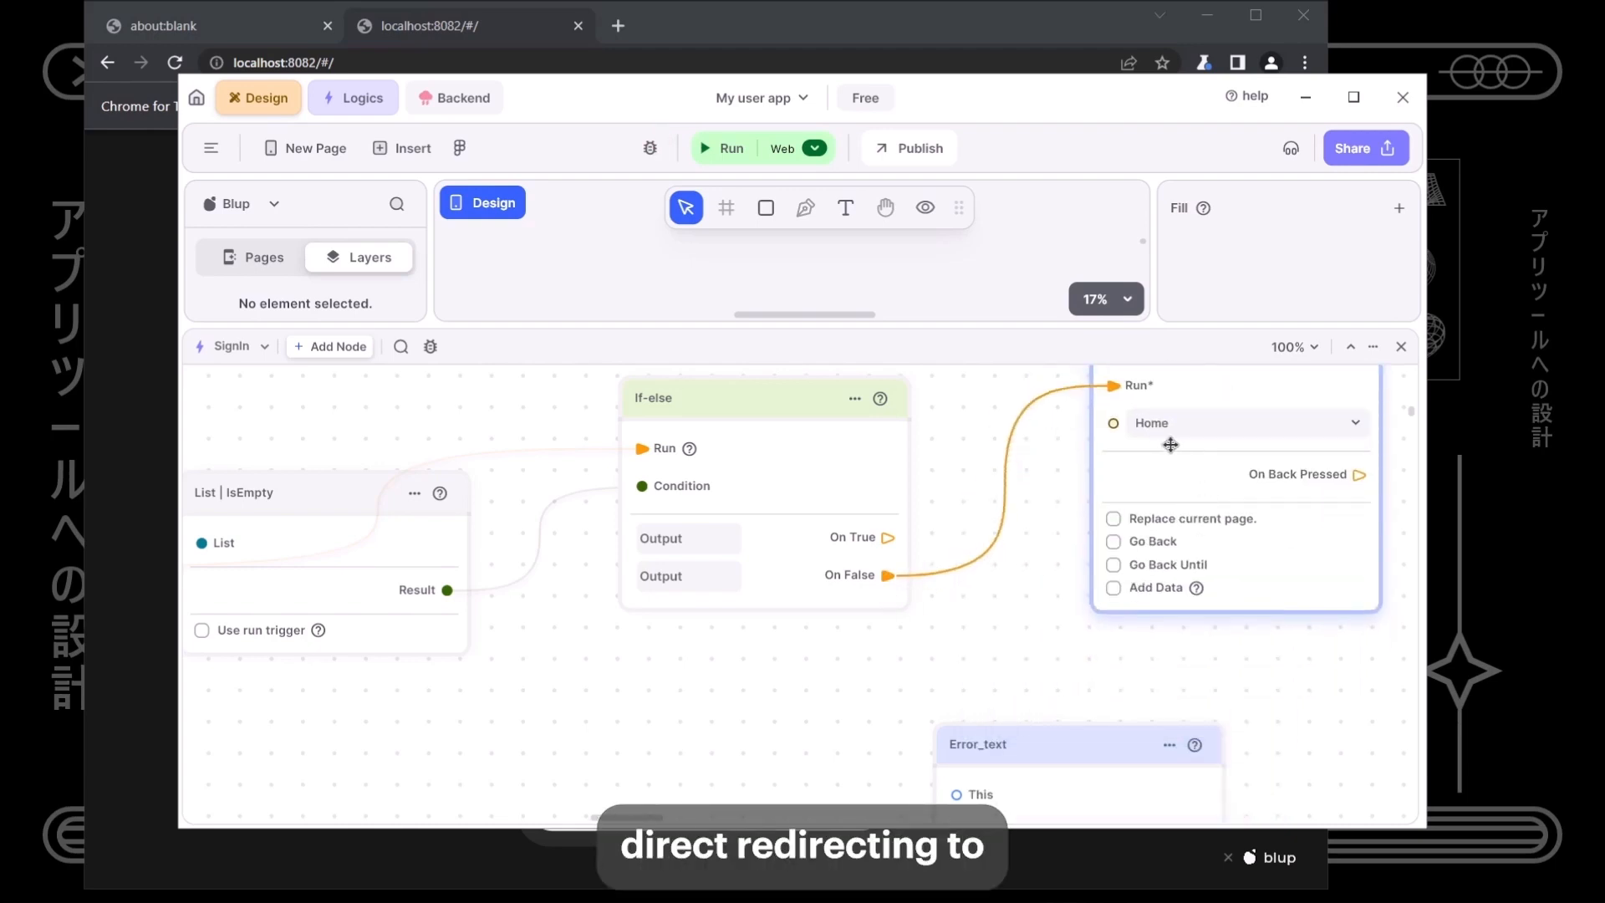
drag(1226, 584, 1267, 487)
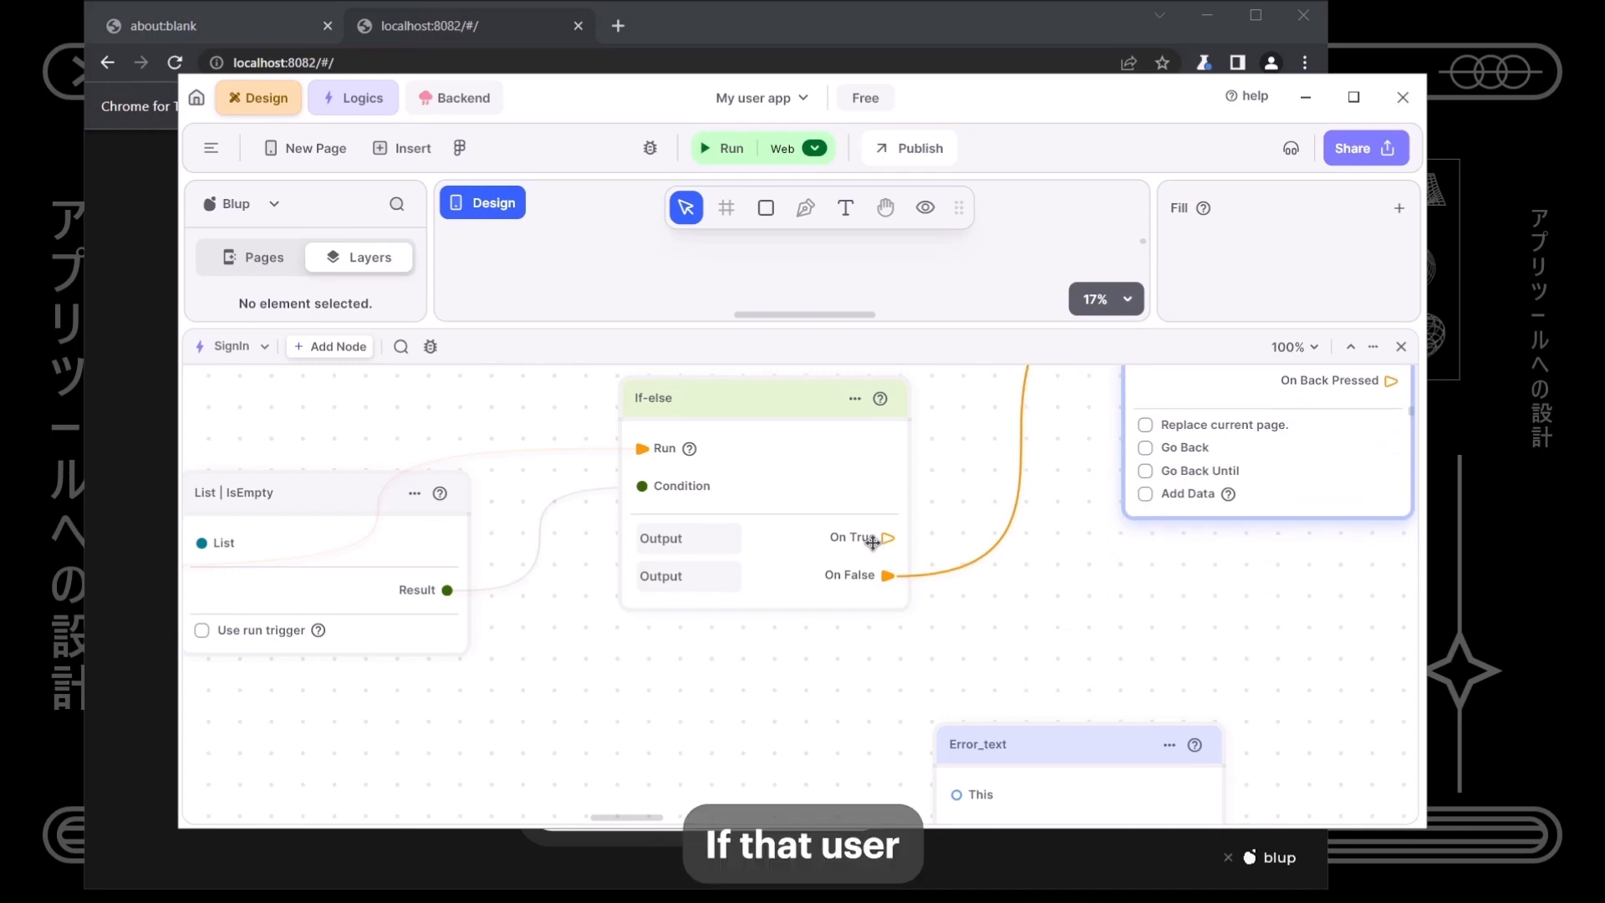
drag(1064, 752, 1249, 628)
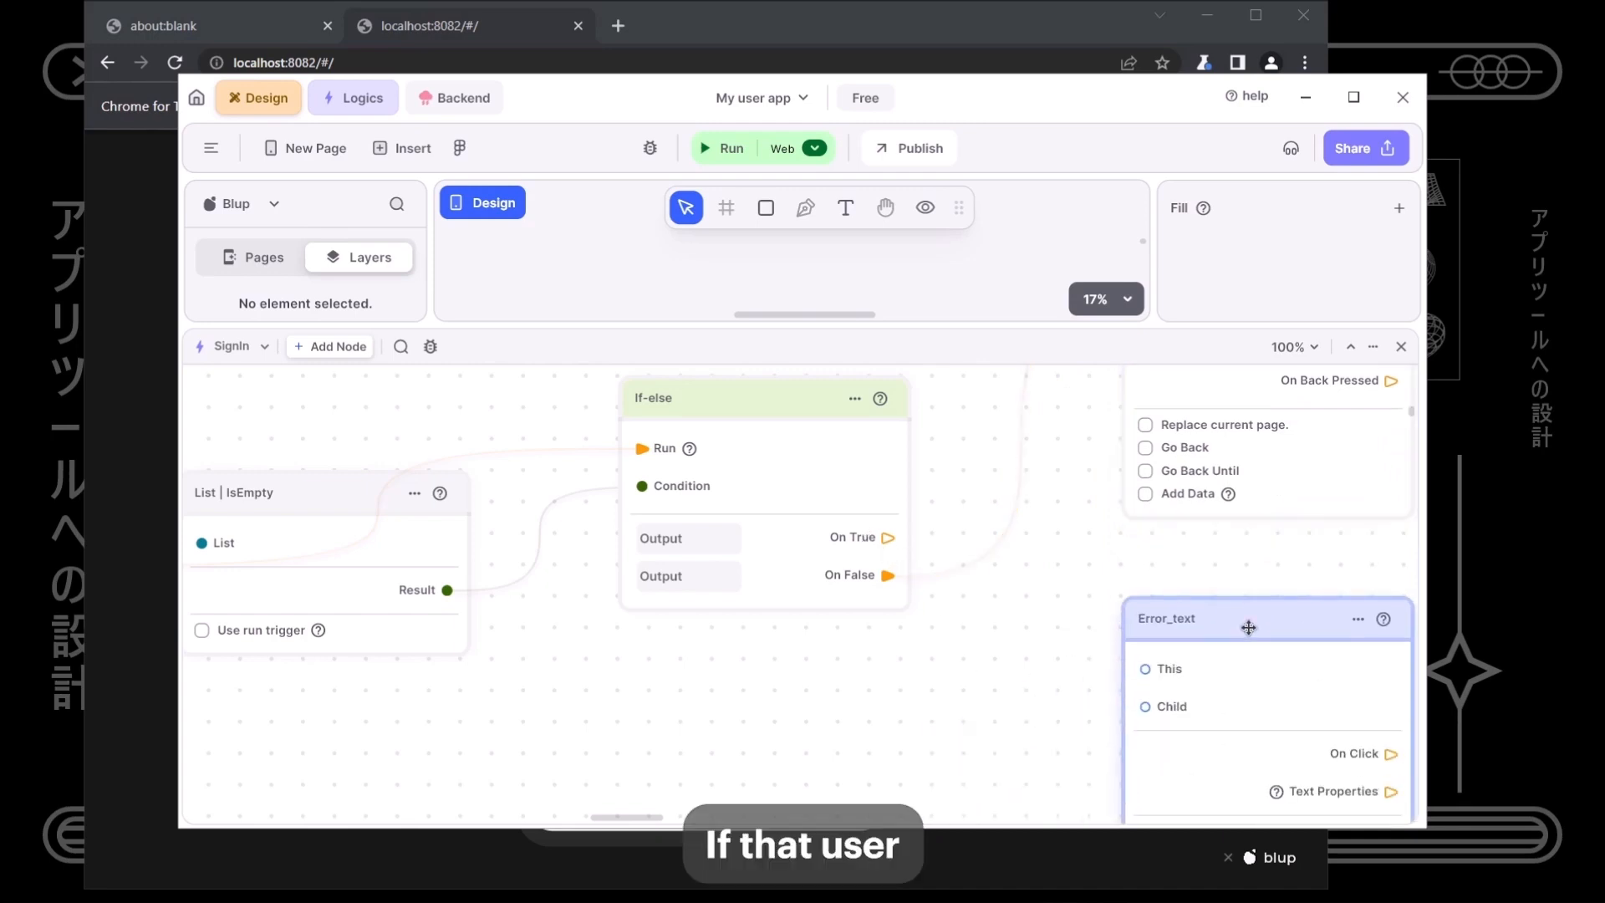
scroll(1140, 683, down, 3)
scroll(1140, 683, right, 3)
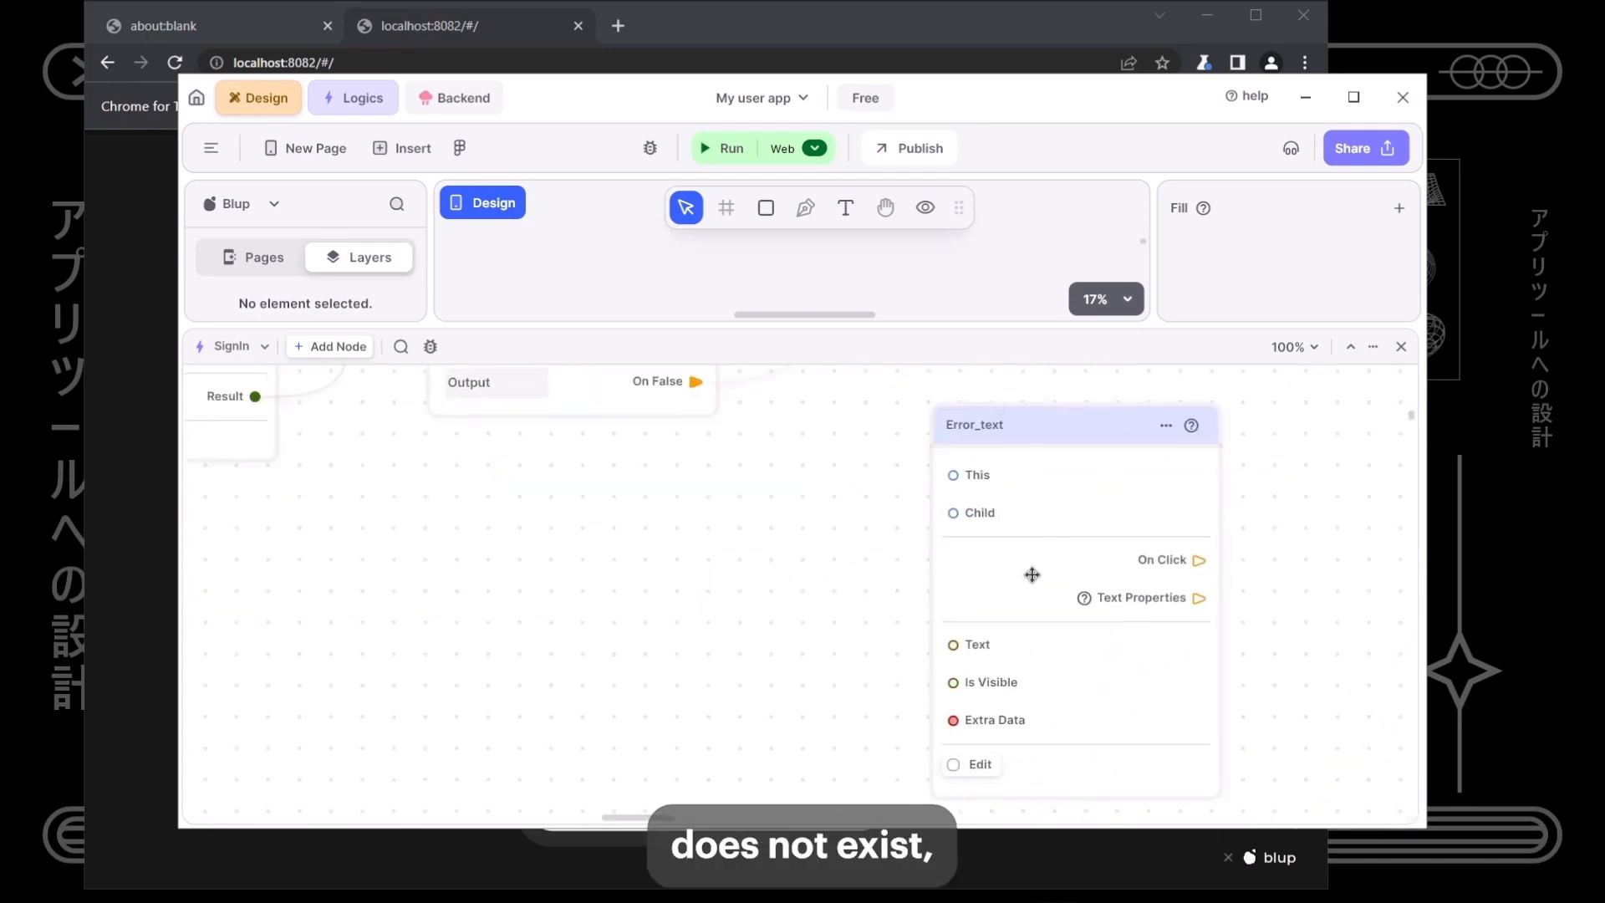
scroll(1046, 602, down, 5)
scroll(1046, 602, right, 2)
scroll(1046, 602, up, 1)
drag(965, 639, 1125, 665)
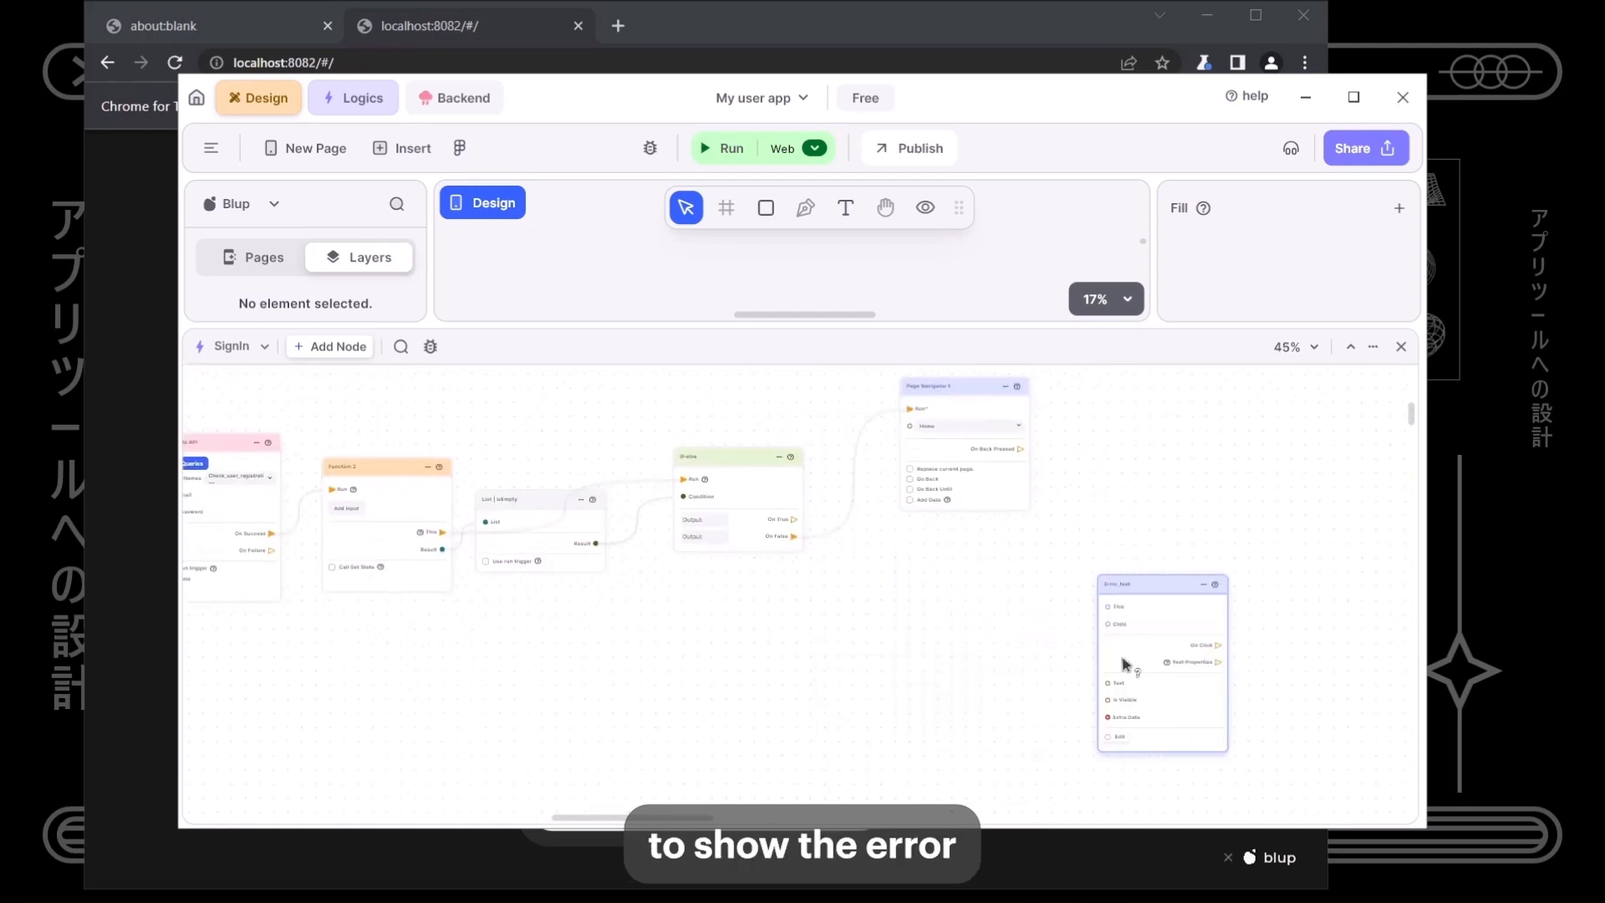
- Add a Boolean node and wire its Output to Error_text's Is Visible
right_click(996, 642)
text(bool)
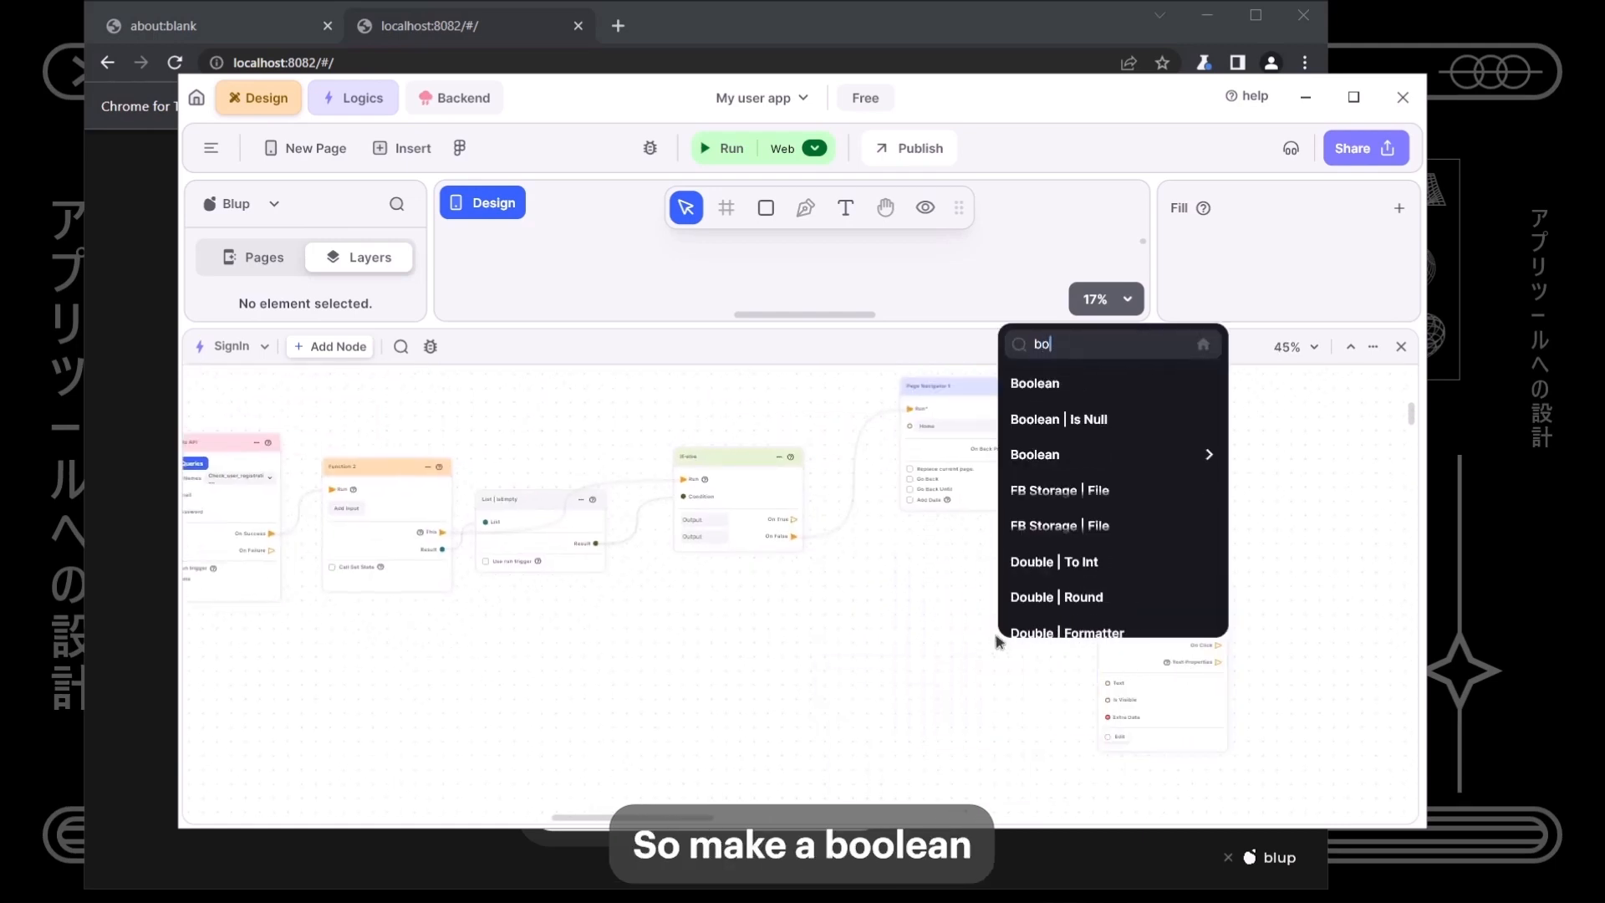
key(Return)
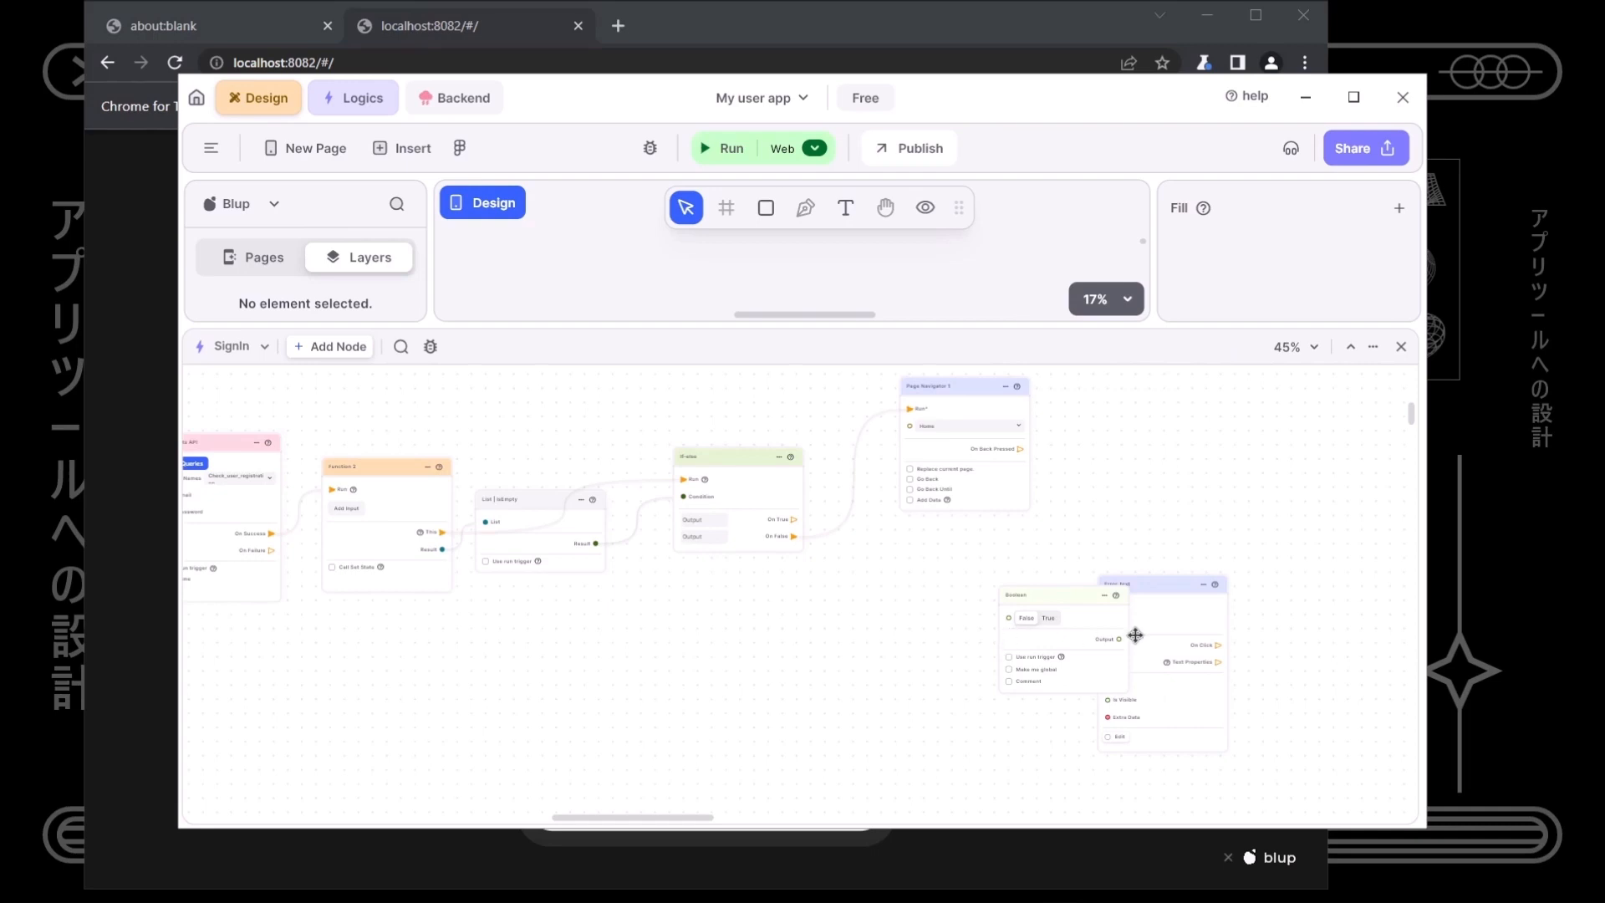
scroll(1087, 635, up, 5)
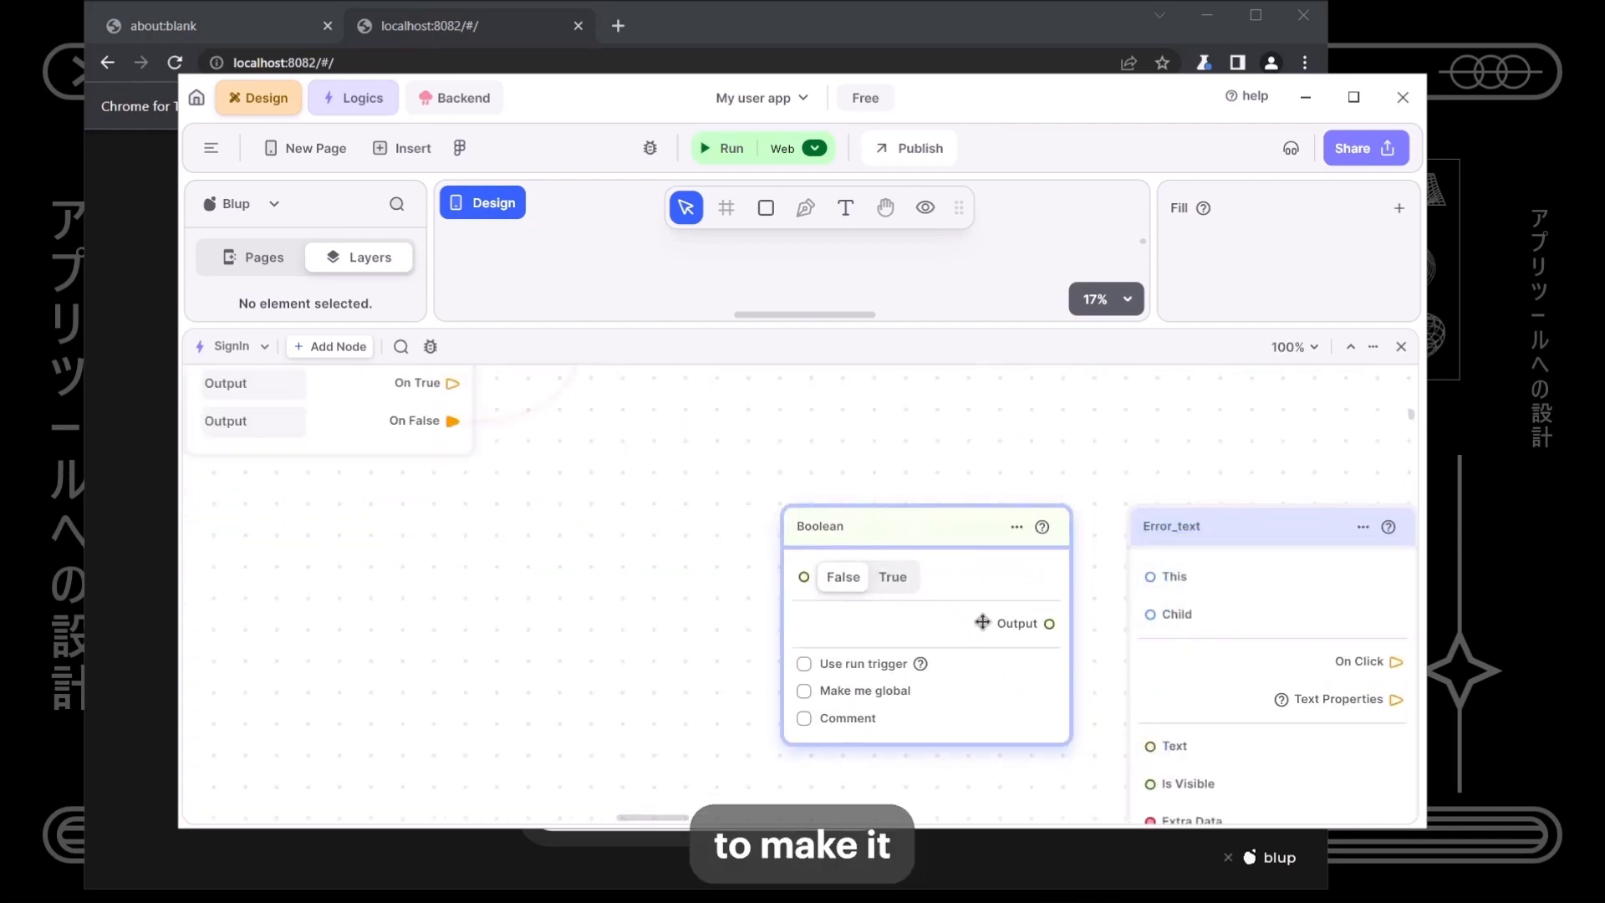
drag(1018, 624, 1150, 786)
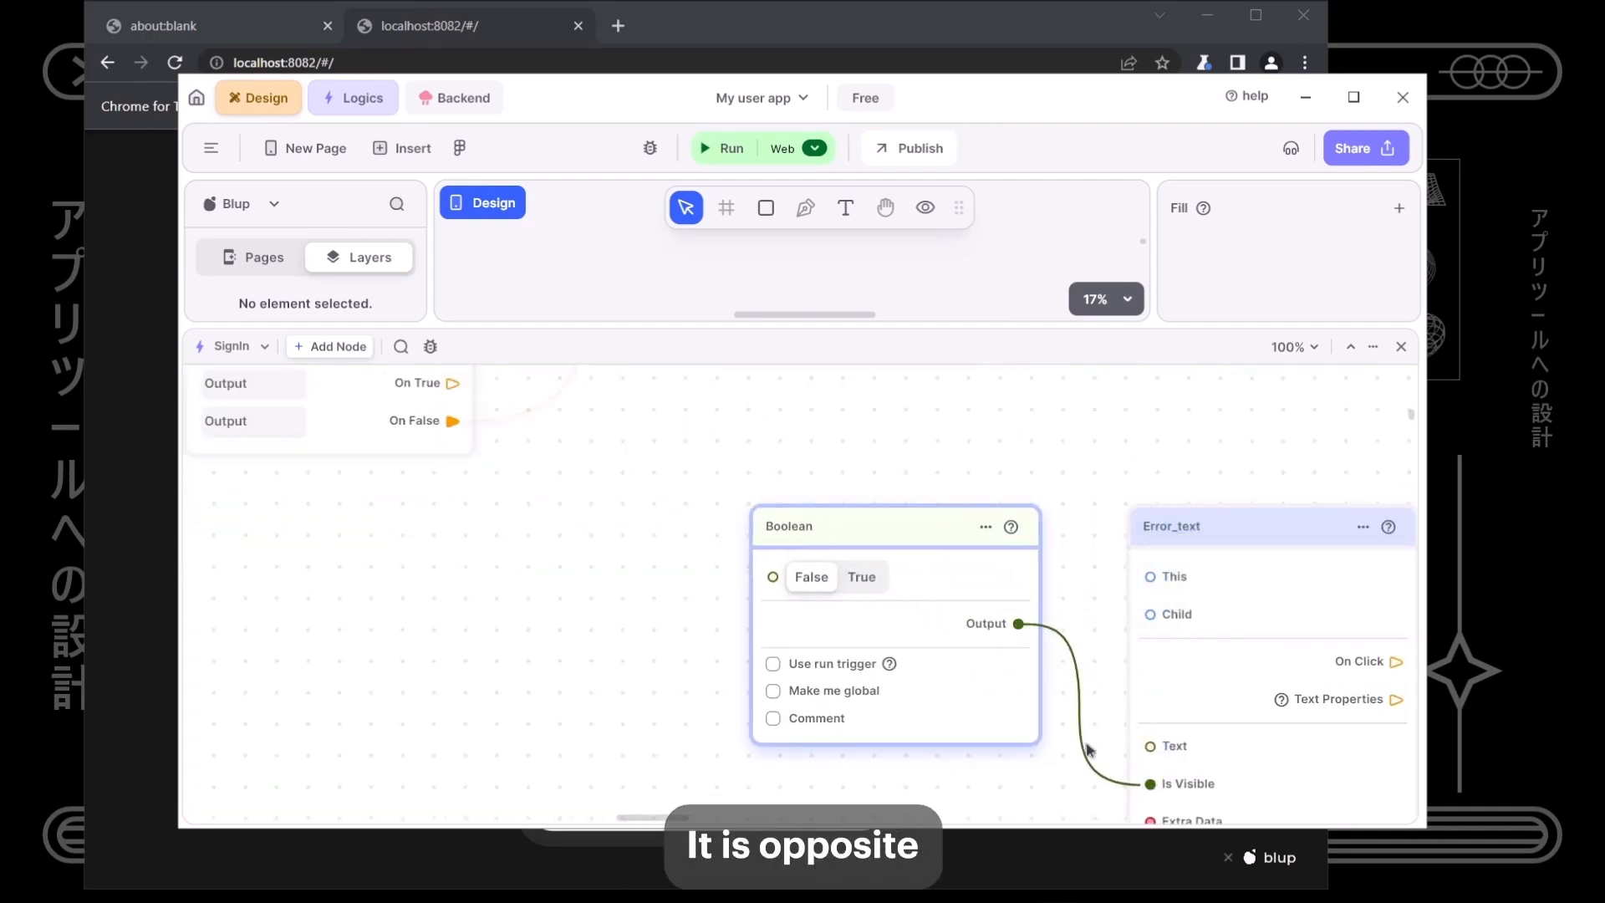
scroll(978, 683, down, 3)
drag(985, 562, 1179, 563)
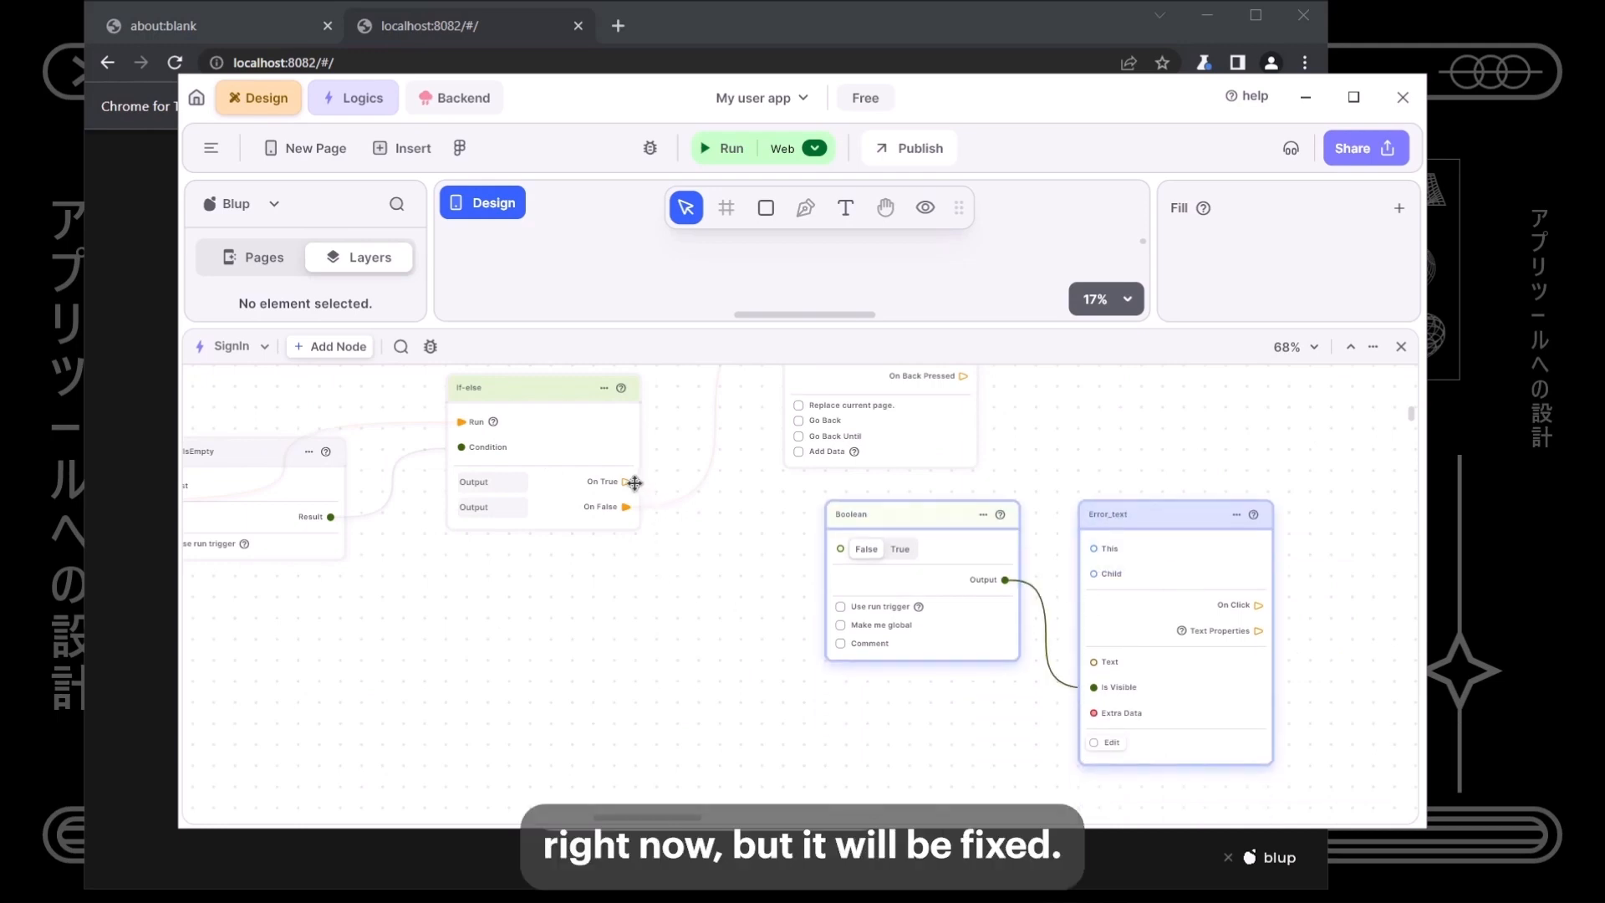
- Make the Boolean node run-triggered and fire it from the if-else node's On True
click(840, 606)
drag(627, 482, 840, 548)
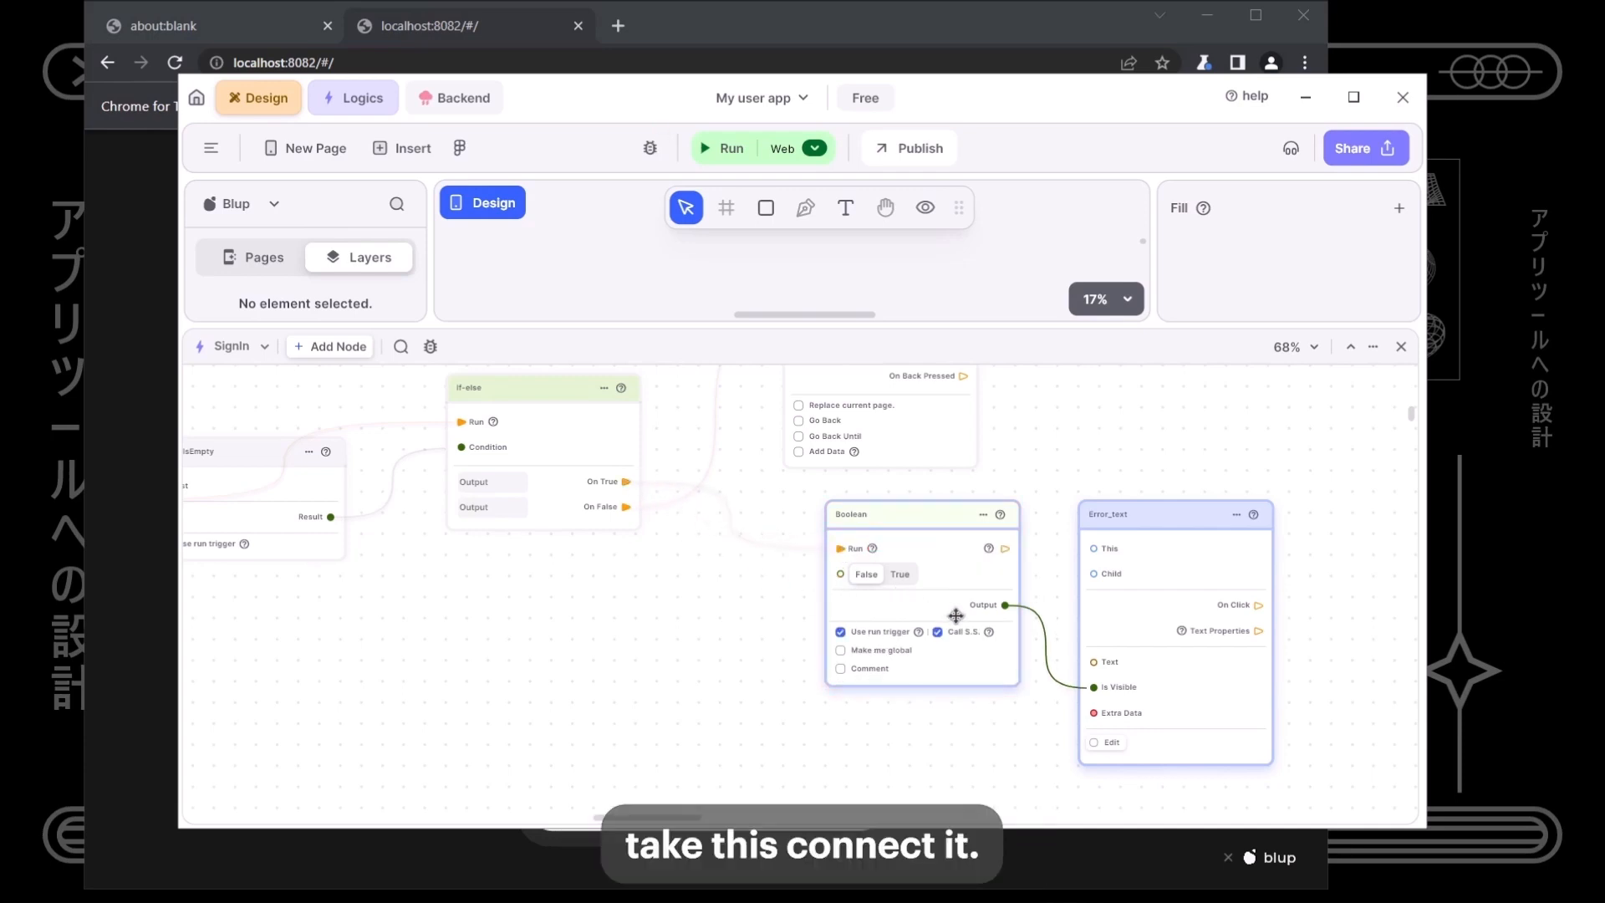
drag(949, 622, 902, 615)
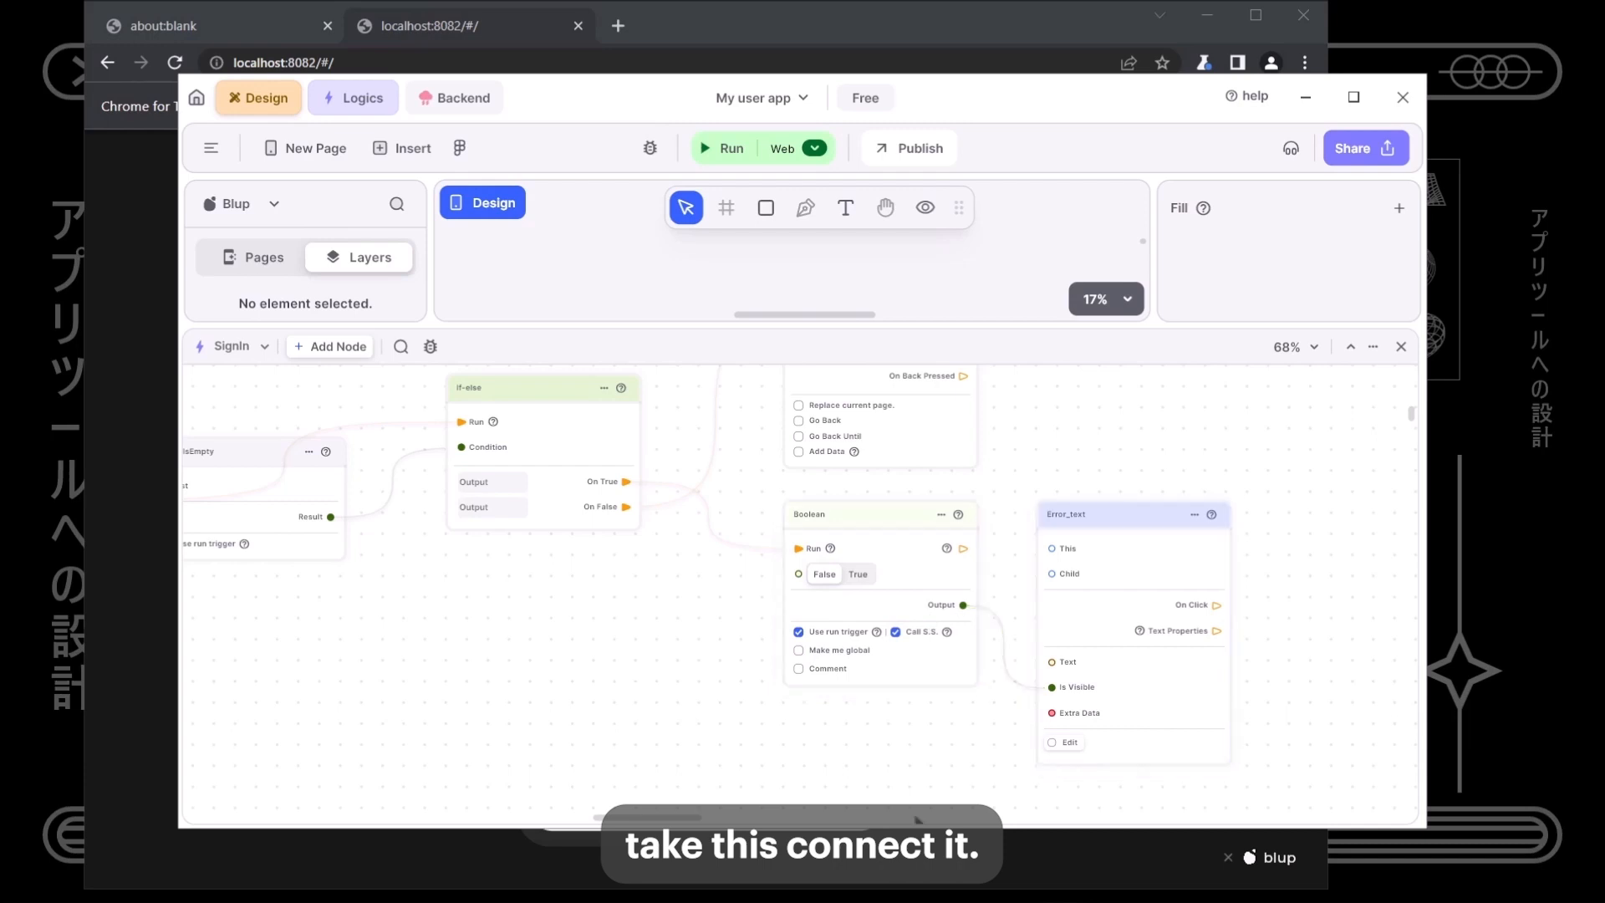
scroll(705, 719, down, 5)
drag(649, 699, 1244, 742)
drag(1200, 484, 1293, 483)
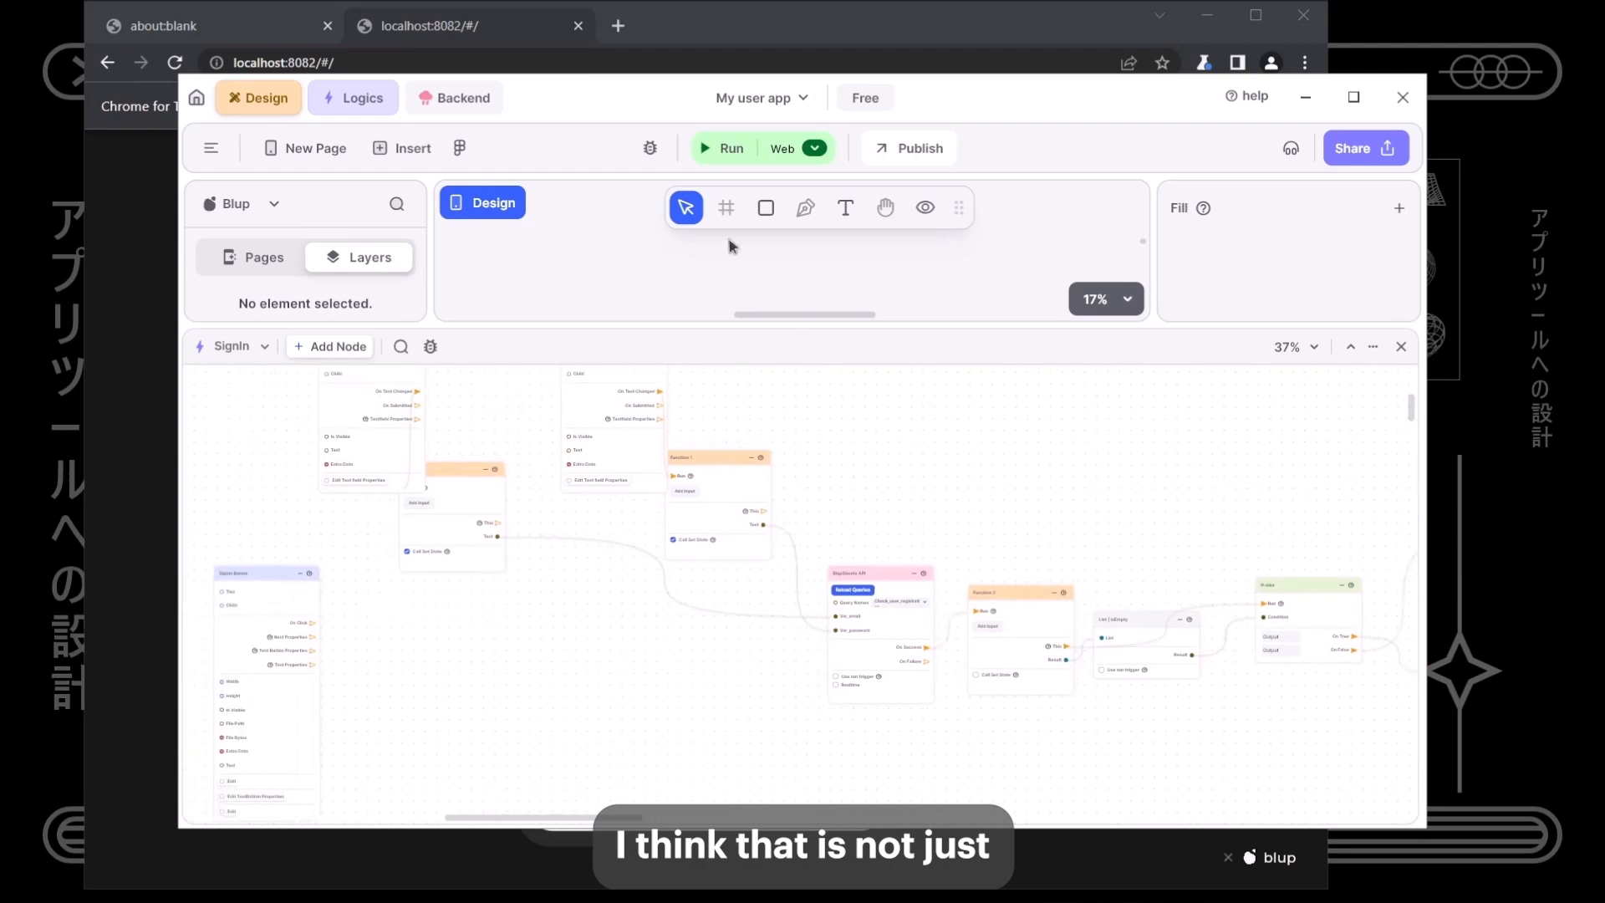
- Move the Signin Button node beneath the function node in the graph
click(731, 151)
drag(357, 596, 981, 649)
click(381, 654)
scroll(384, 661, up, 5)
scroll(1039, 656, down, 5)
drag(1145, 674, 966, 676)
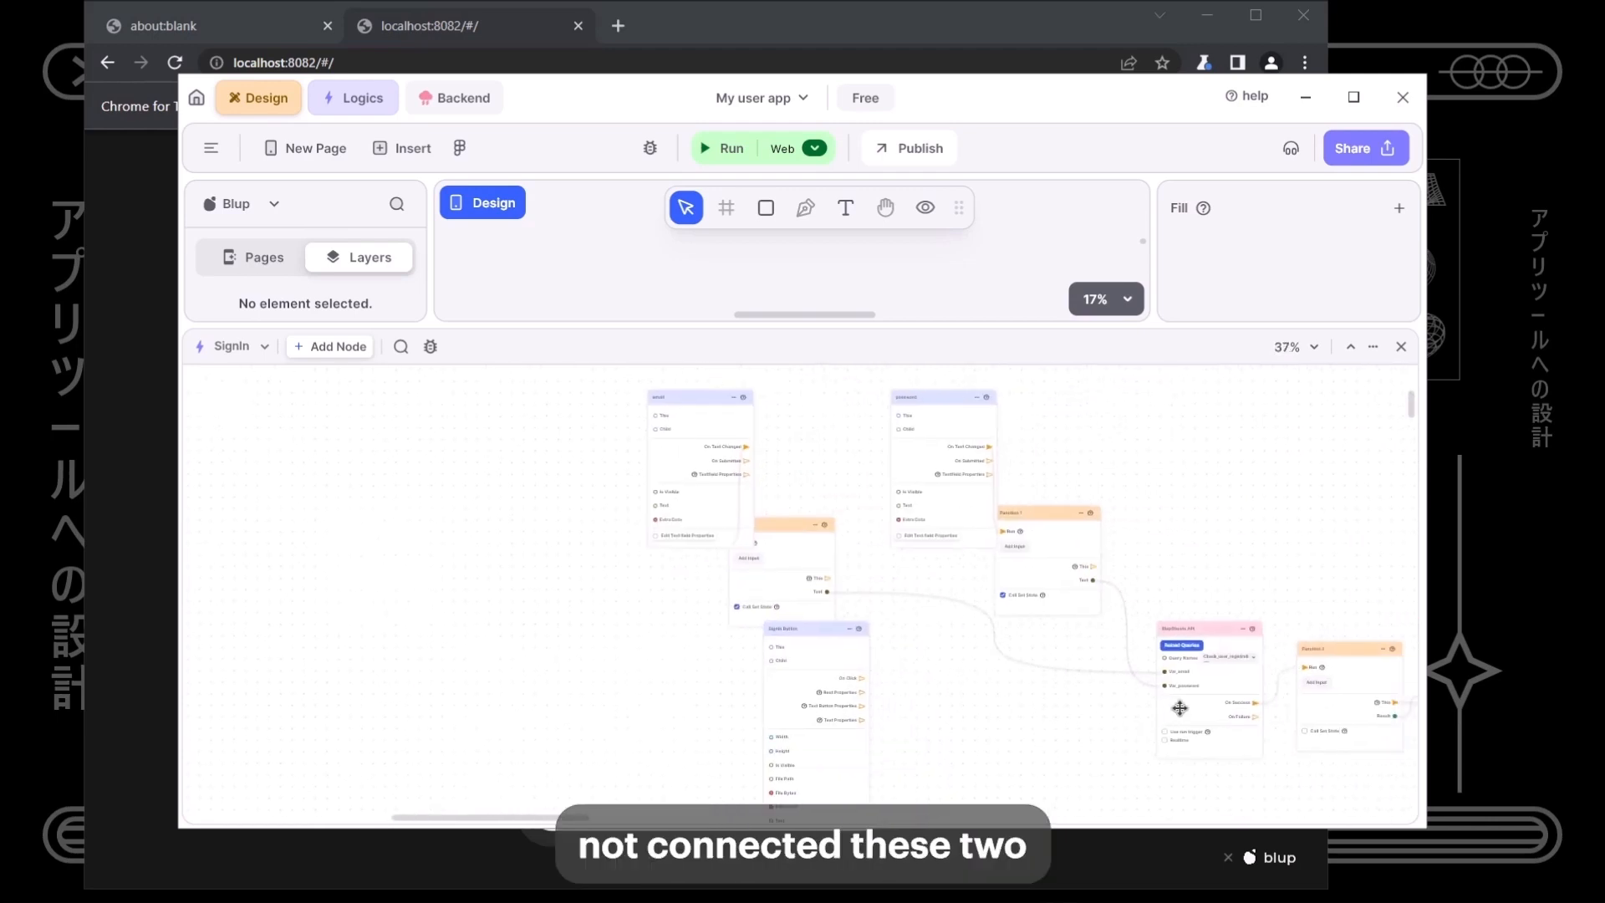
scroll(1181, 707, up, 4)
- Run the BlupSheets API node from Signin Button's On Click, then launch the web preview
click(1146, 791)
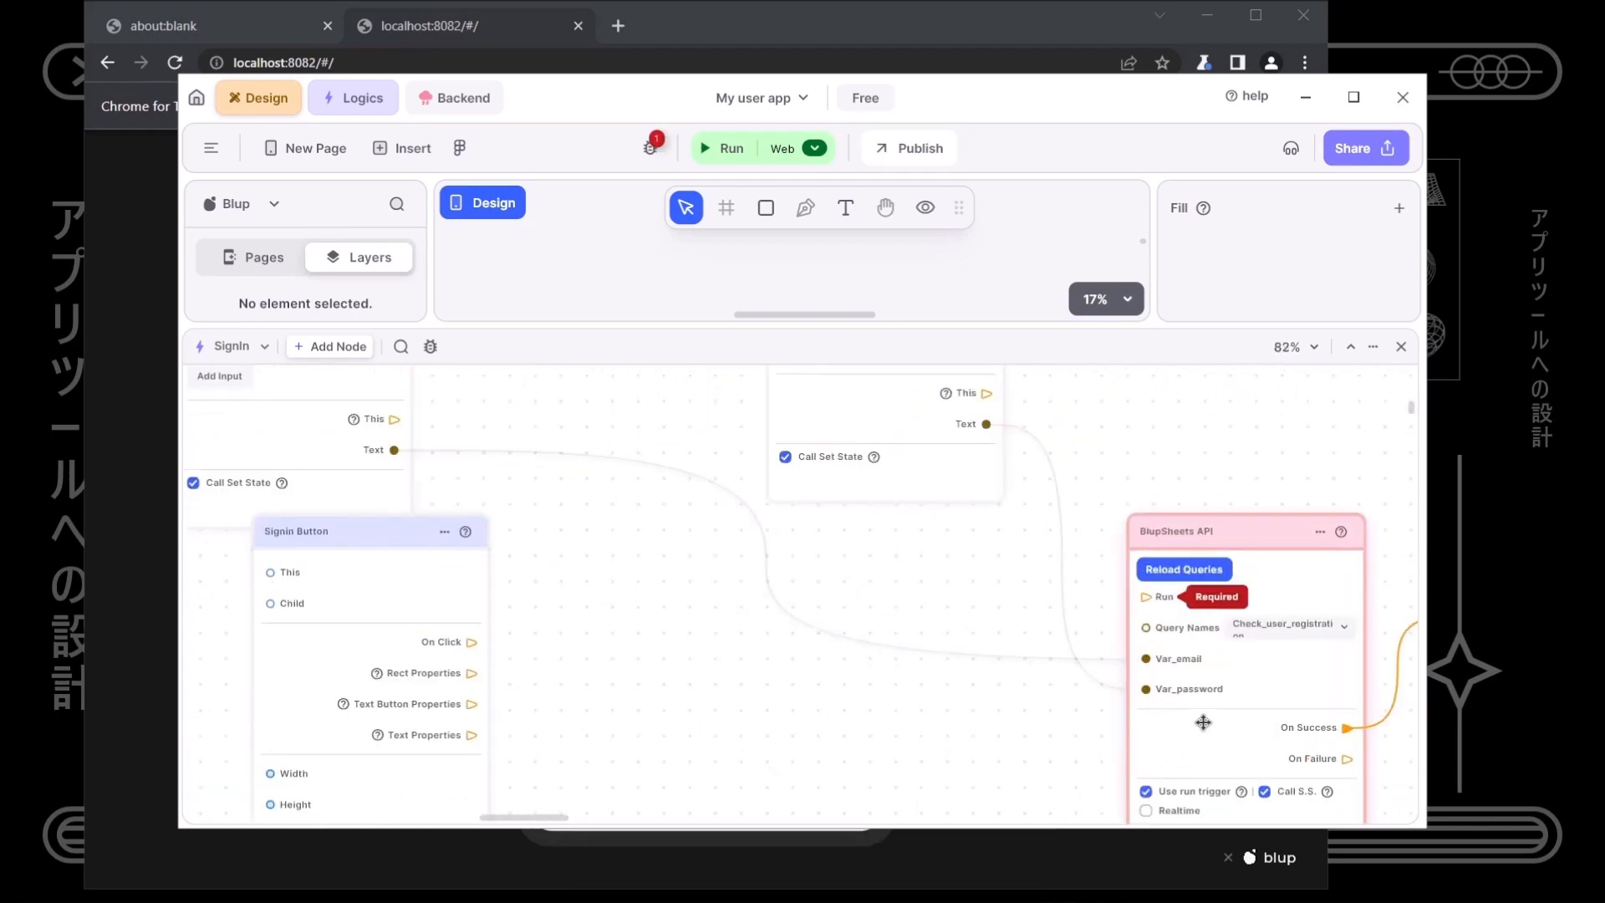
drag(473, 645, 1146, 596)
click(1040, 712)
click(719, 149)
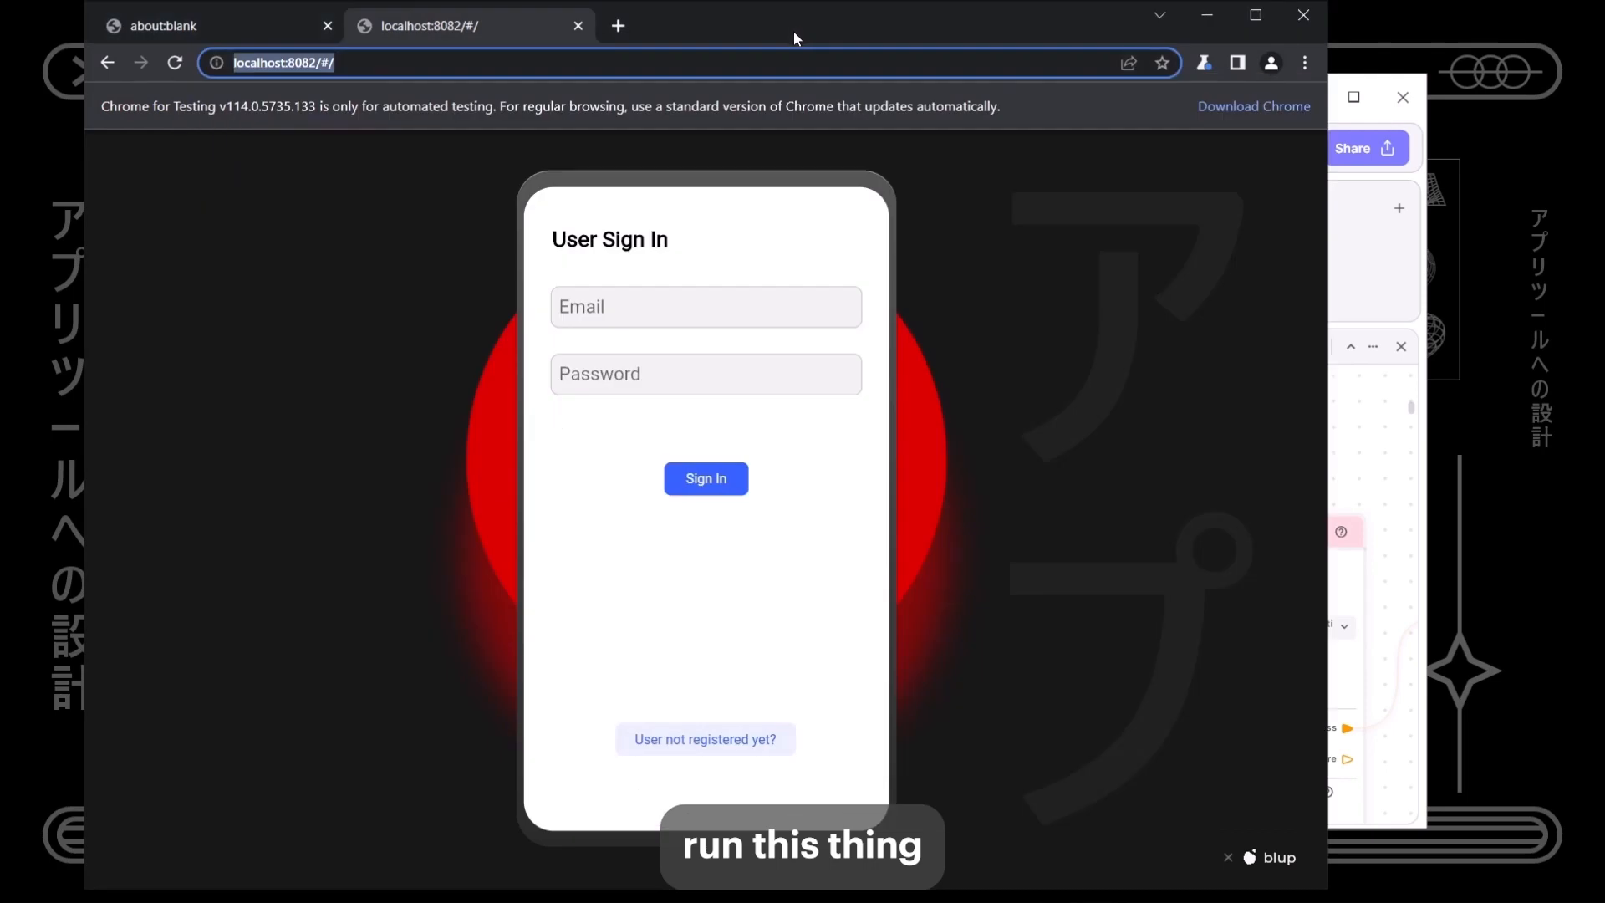
drag(795, 32, 759, 27)
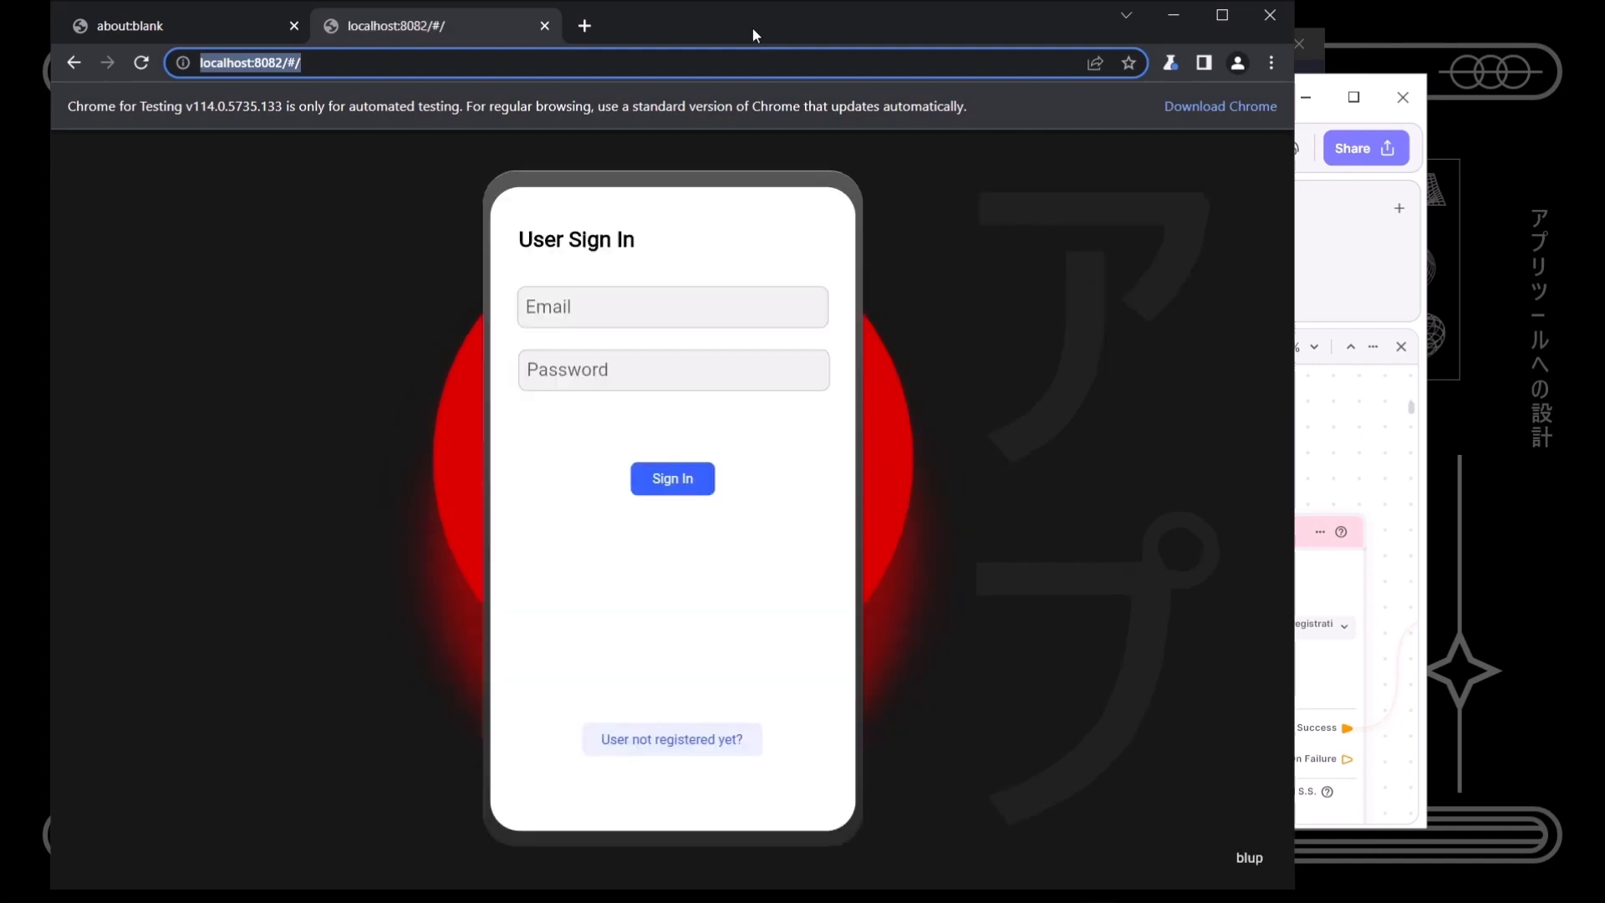
- Enter the registered user's e-mail address in the Email field
click(667, 326)
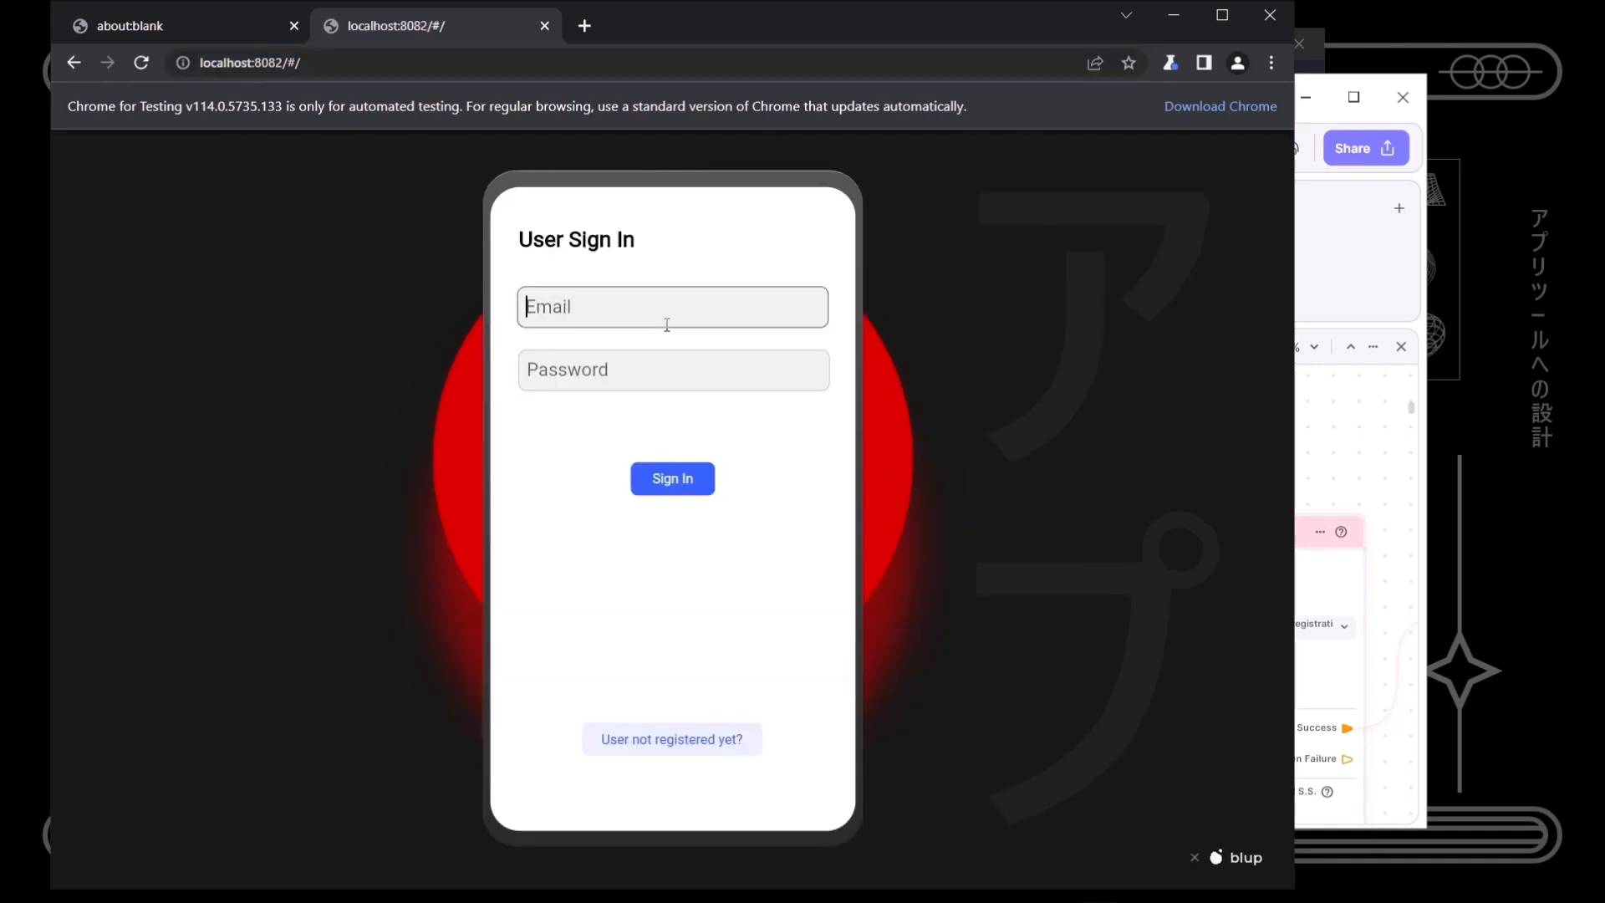
text(Wam)
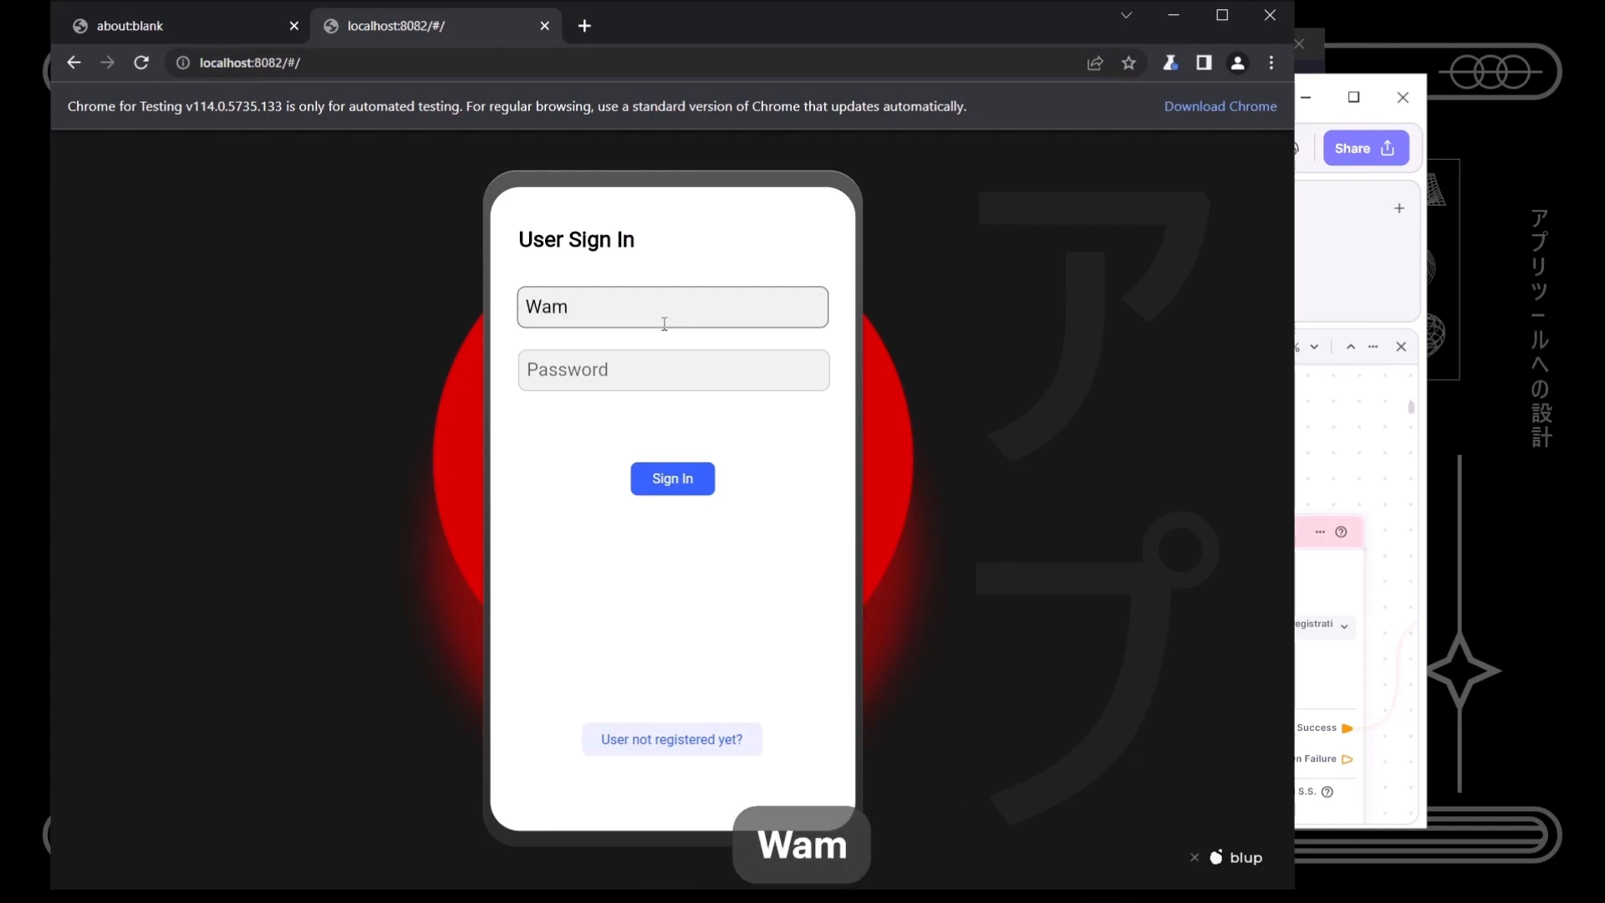
key(Tab)
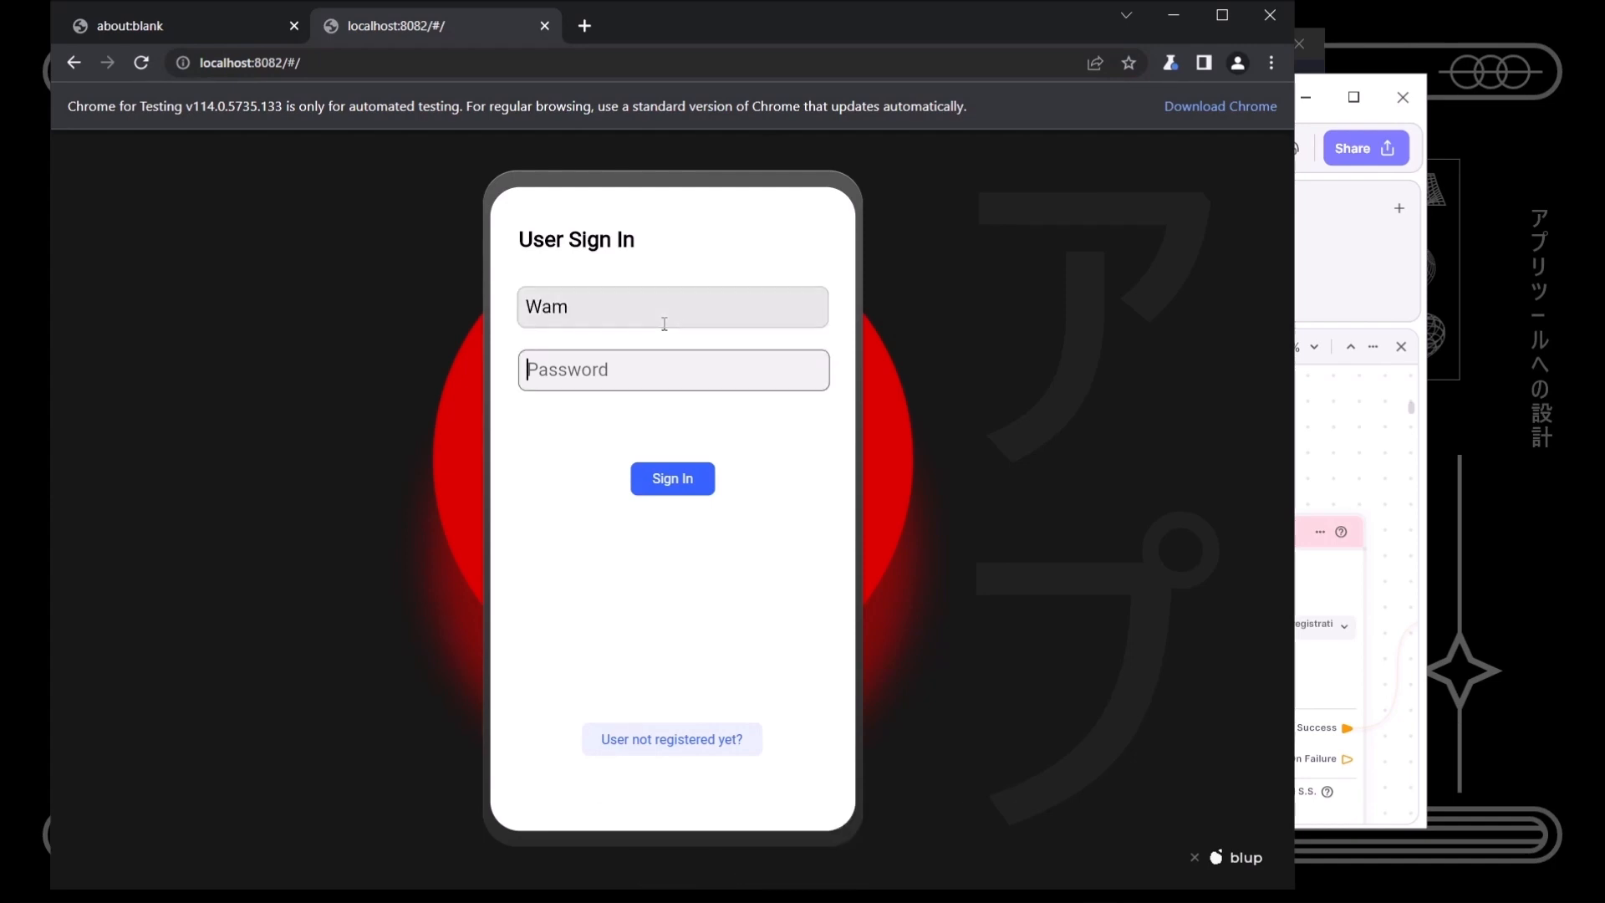
click(664, 324)
key(BackSpace)
key(BackSpace)
key(Tab)
- Enter the account password and submit Sign In
text(w)
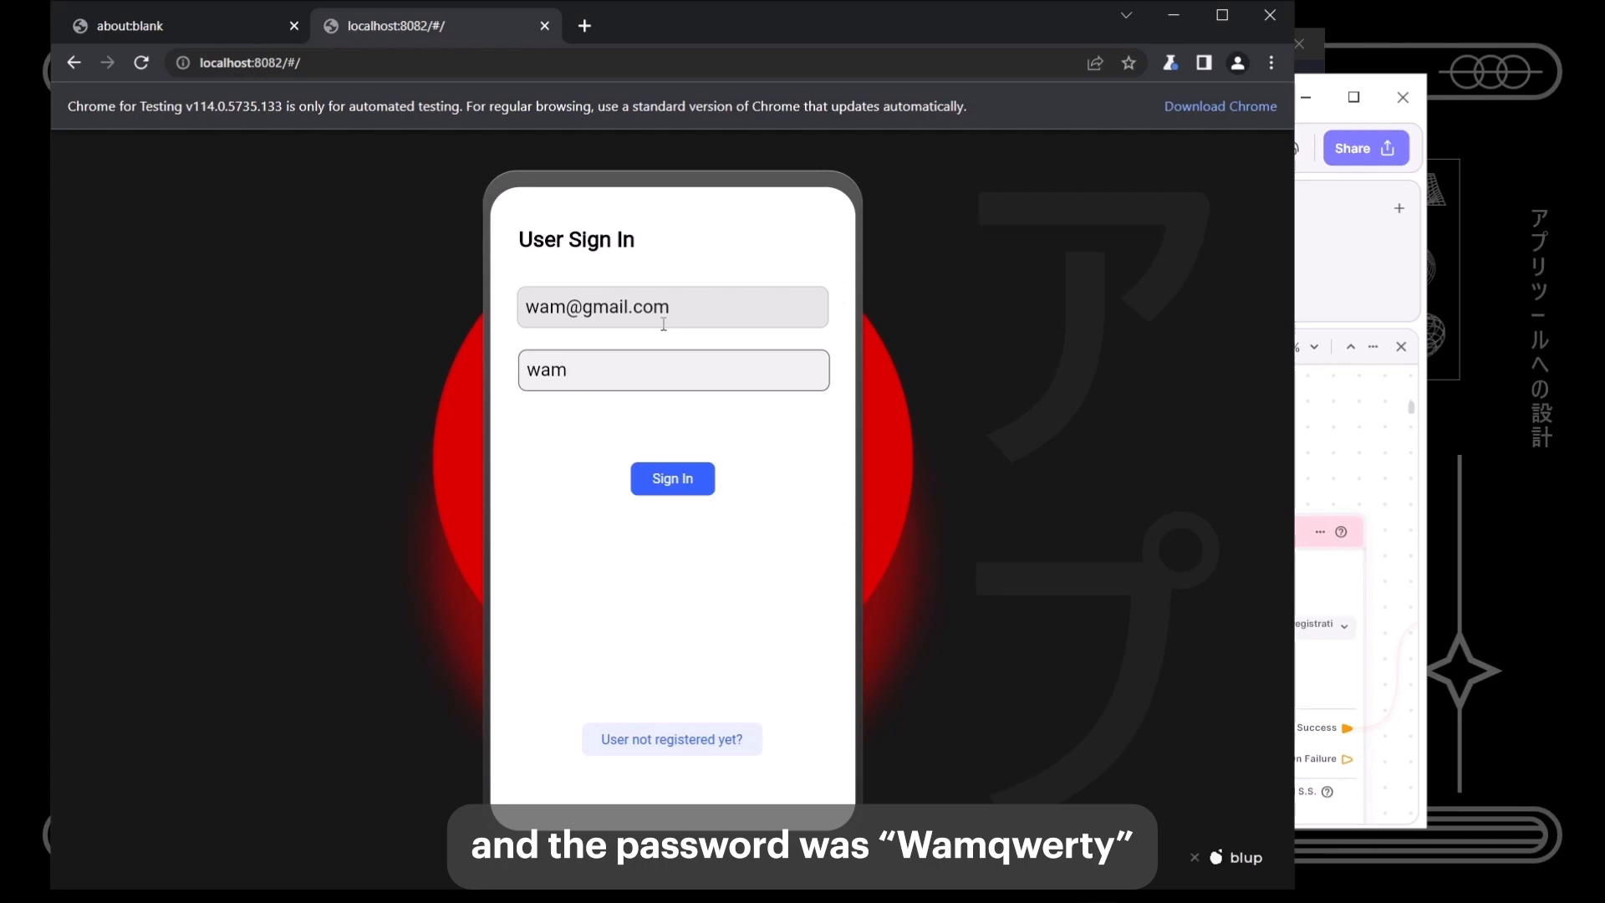
text(amqwerty)
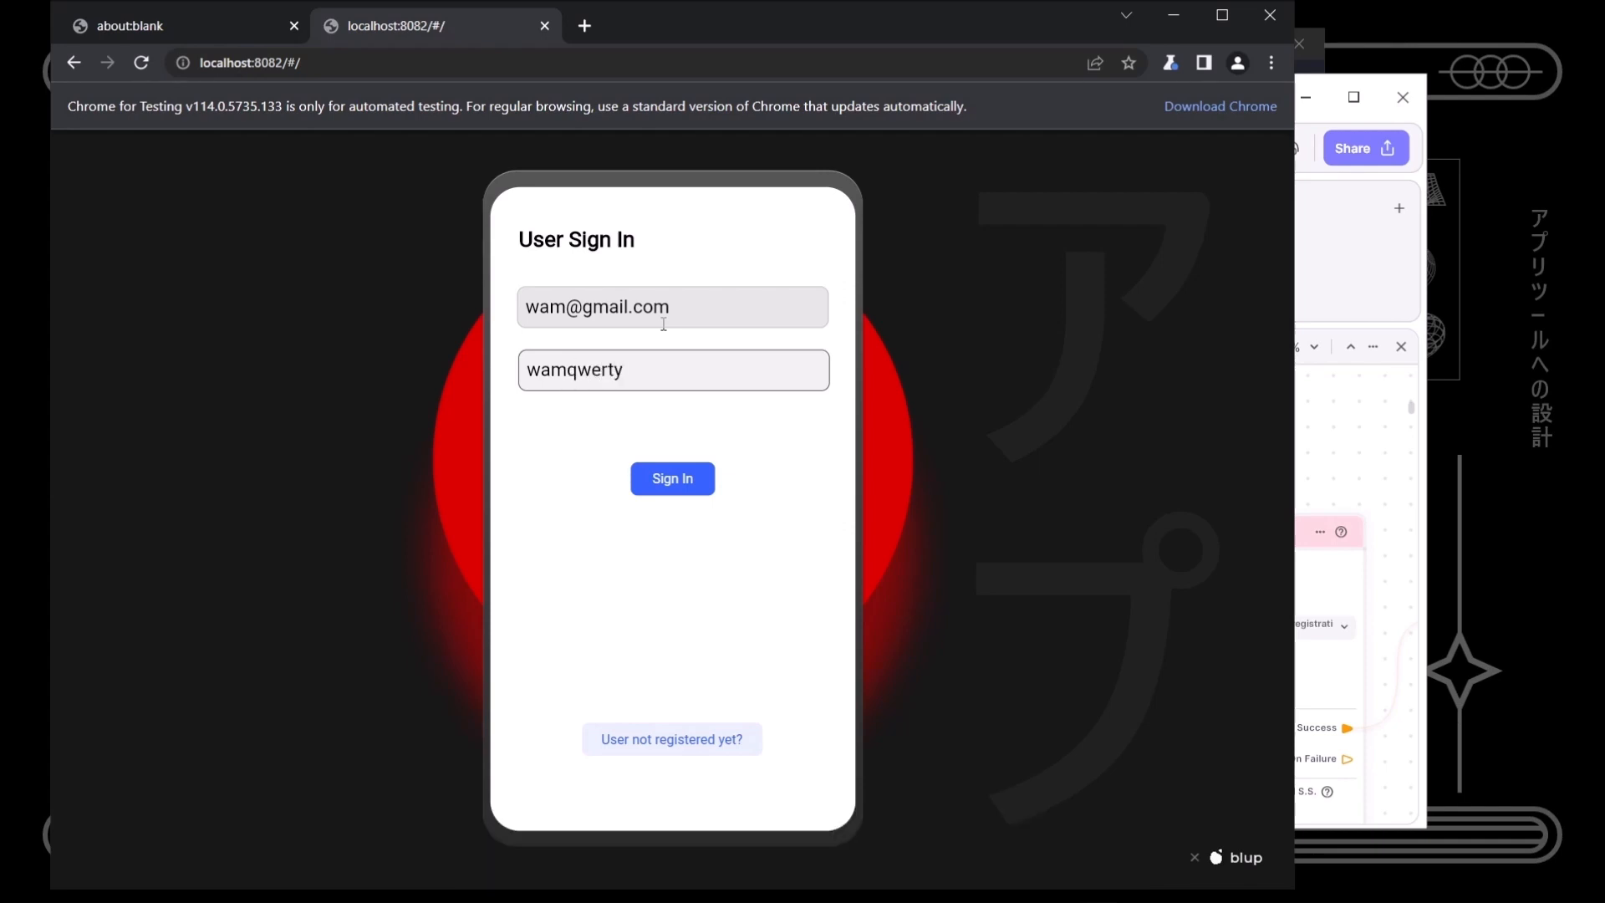
double_click(545, 370)
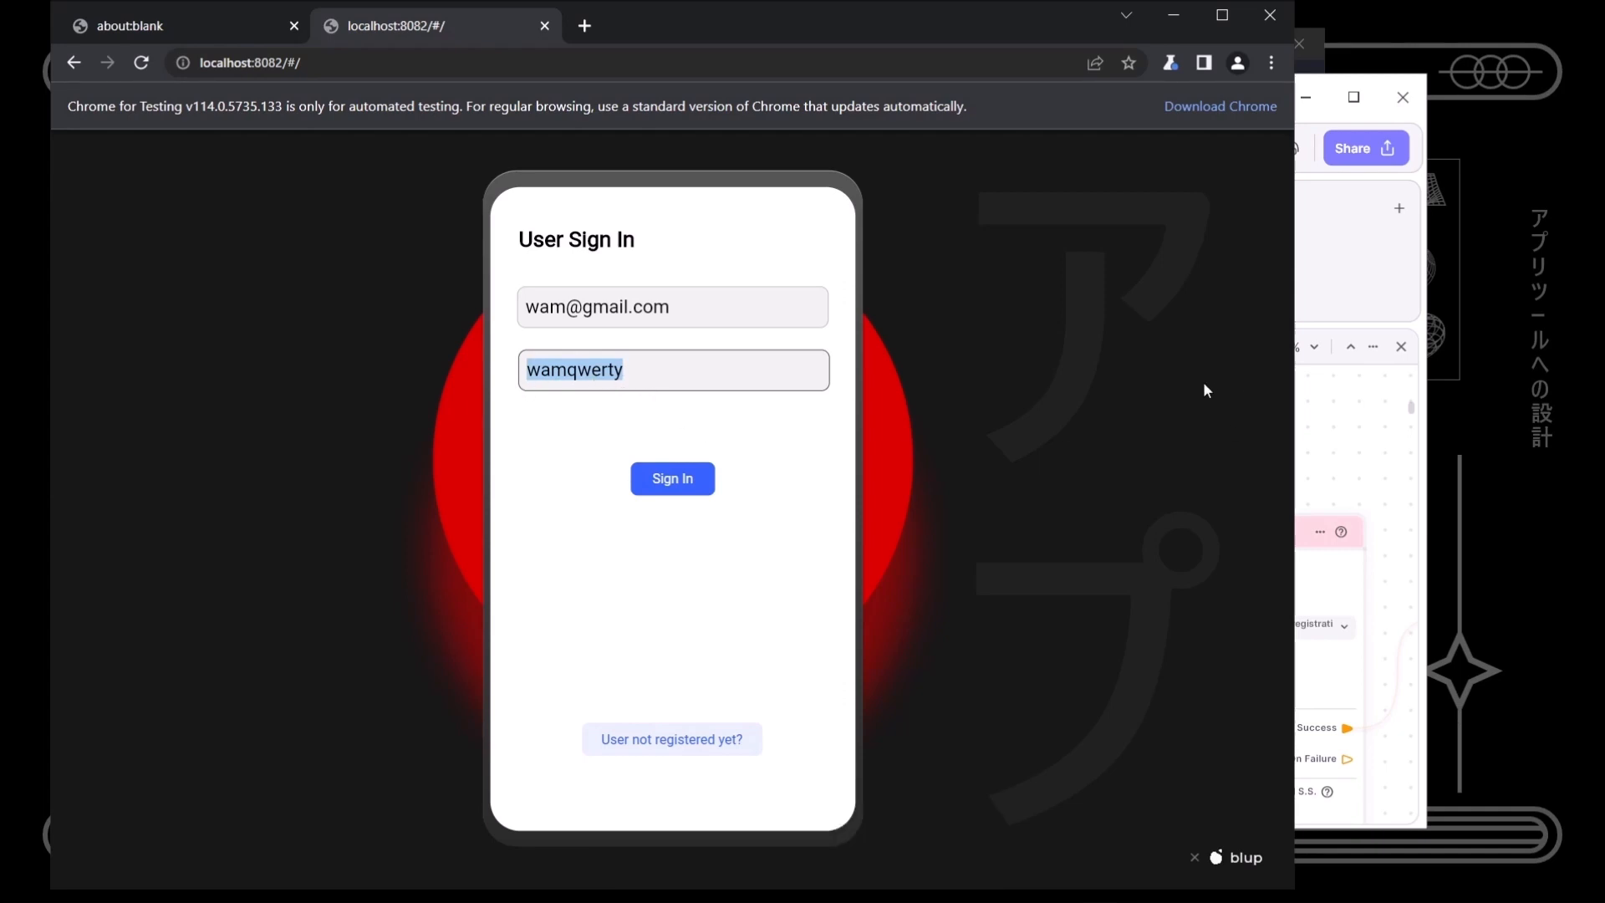
click(725, 482)
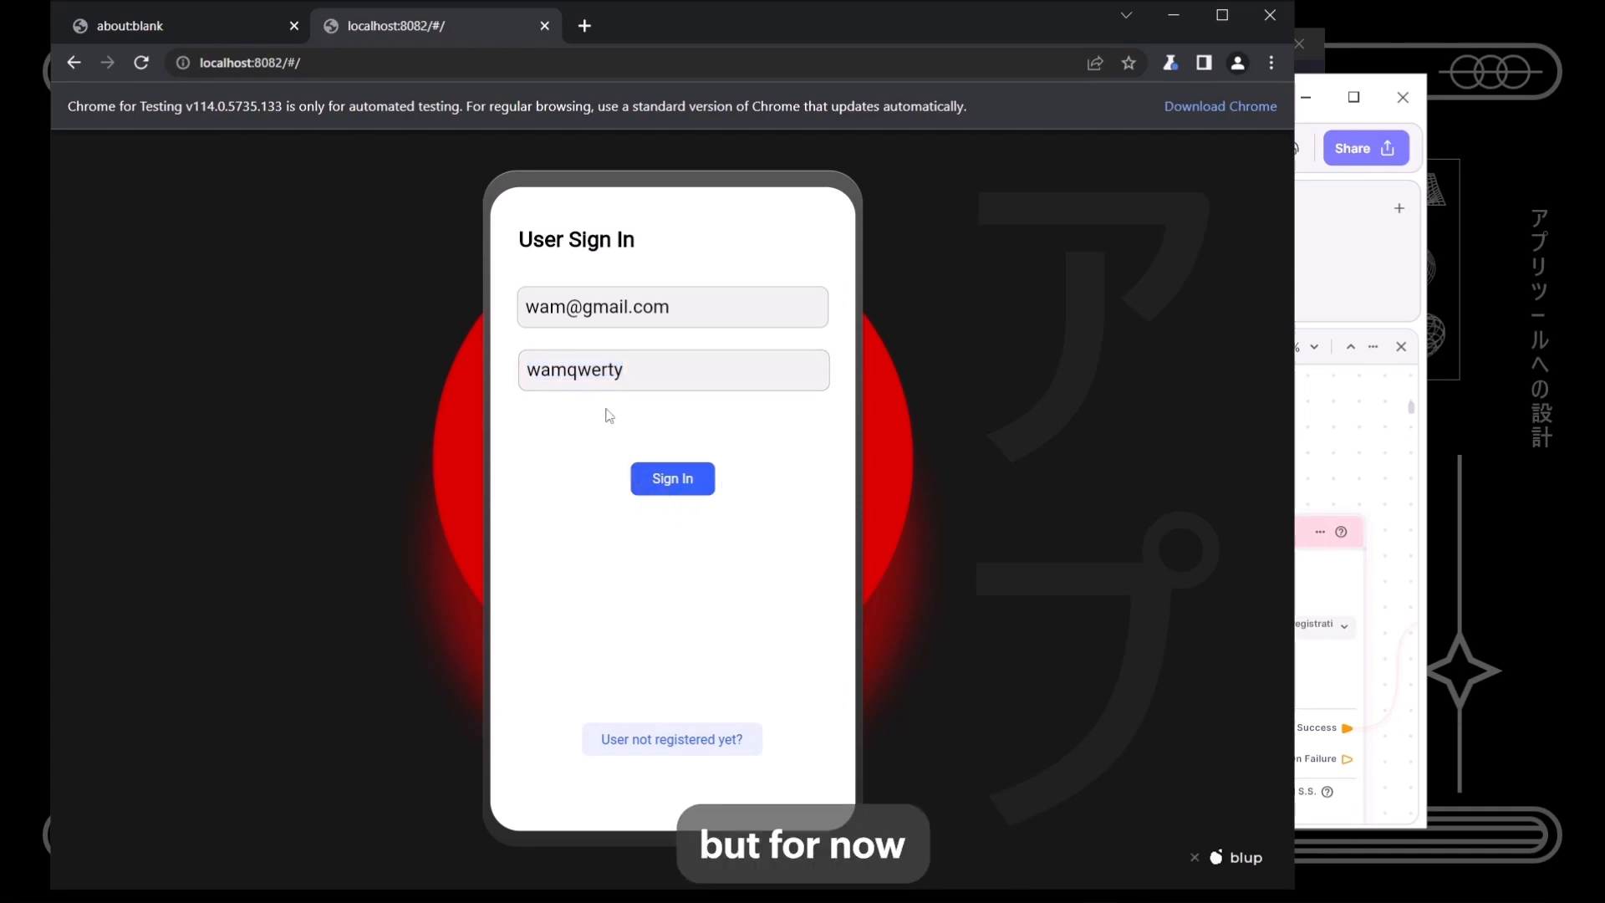
click(673, 479)
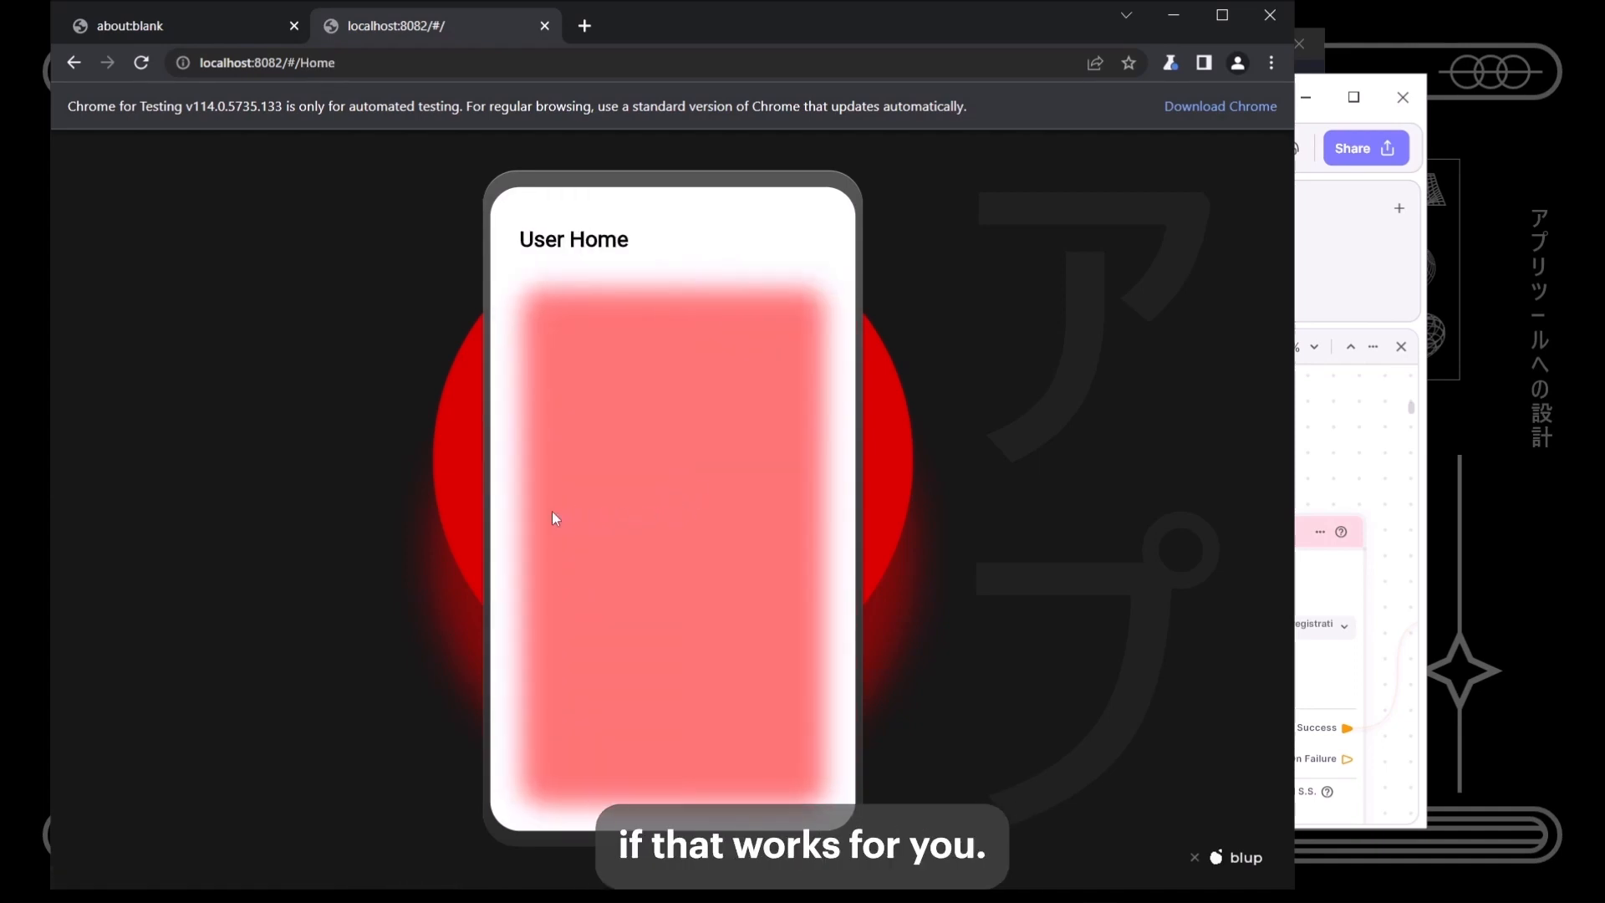
- Go back from User Home, dismiss the download prompt, sign in again, and return to User Sign In
drag(513, 510, 566, 525)
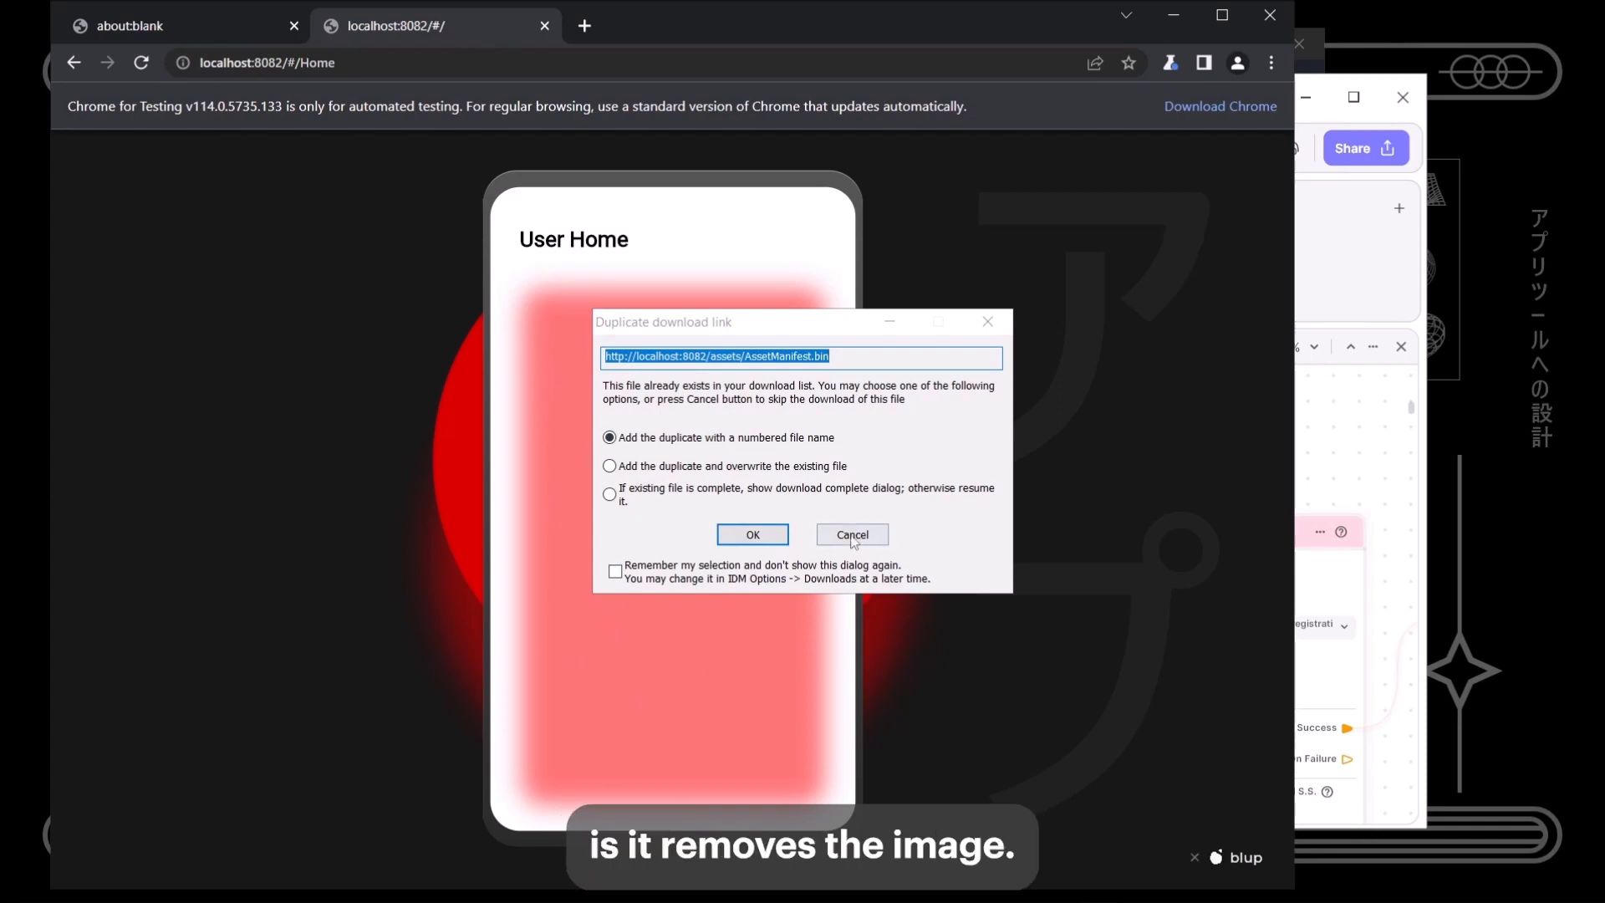
click(852, 535)
drag(503, 554, 695, 560)
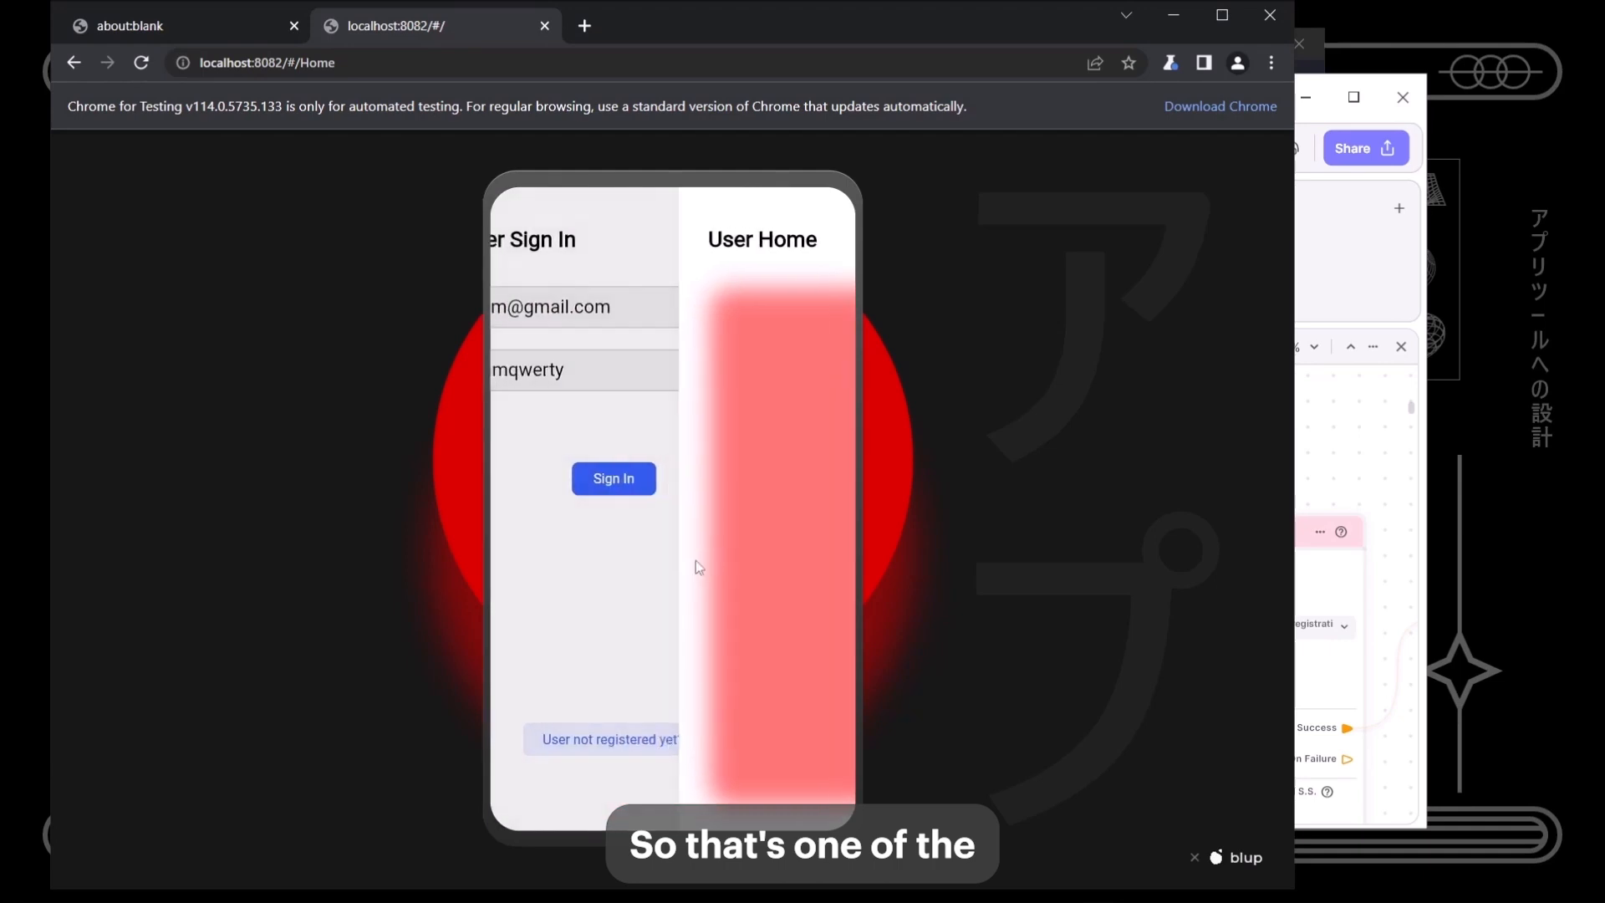
click(686, 498)
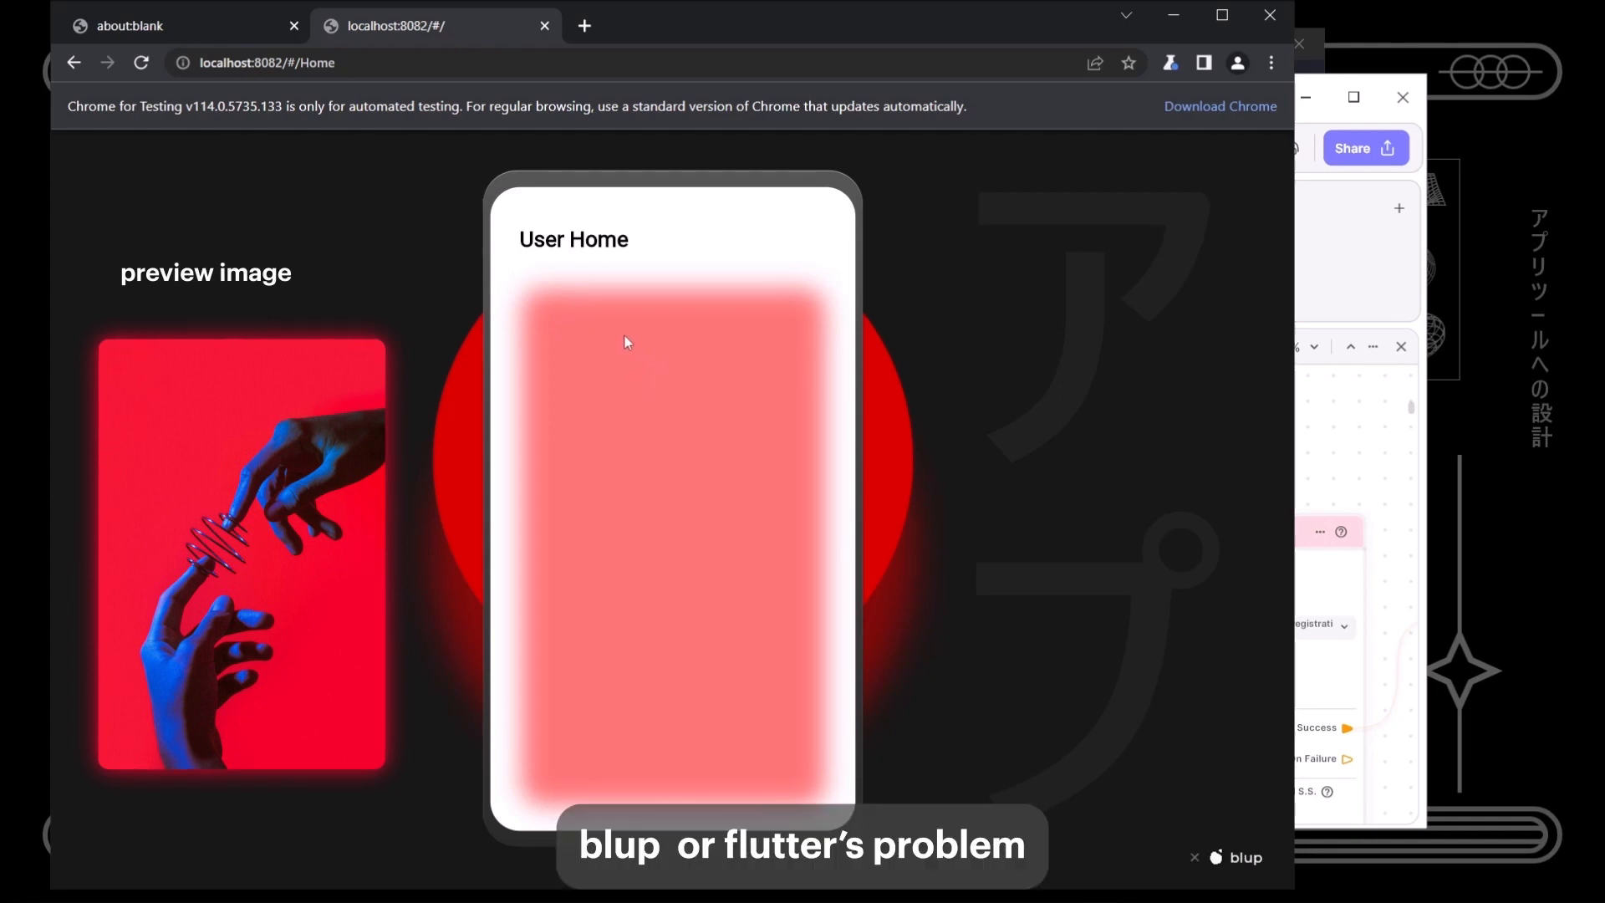
mouse_move(500, 476)
mouse_down()
mouse_move(592, 488)
mouse_move(481, 456)
mouse_up()
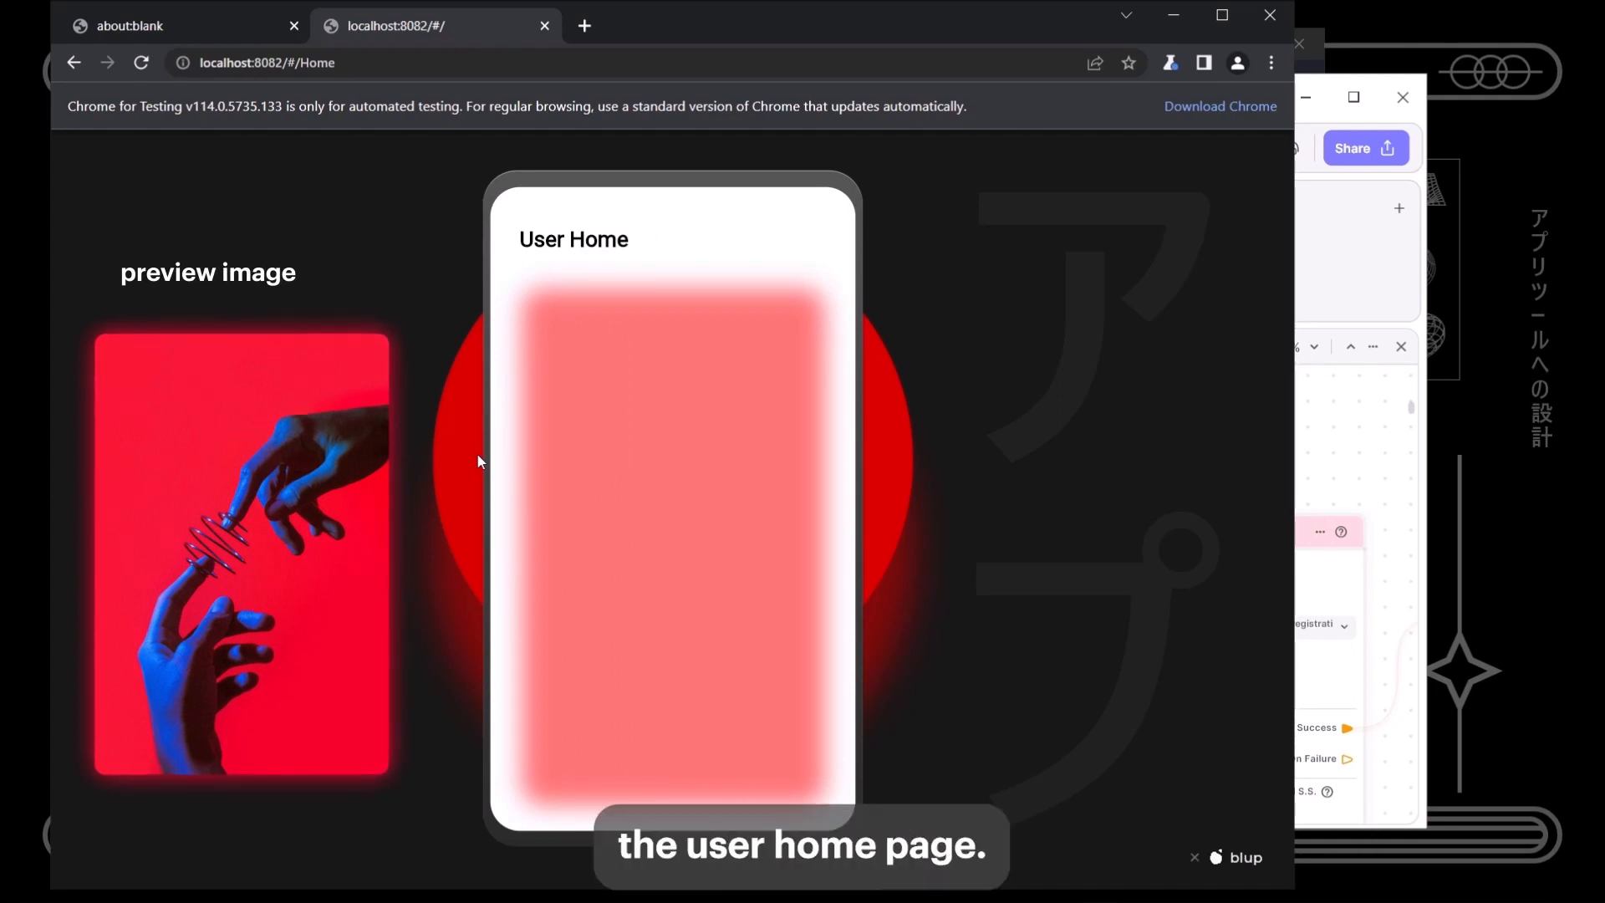
drag(478, 459, 755, 515)
- Append extra characters to the password to make it wrong and submit Sign In
click(655, 374)
text(dsf)
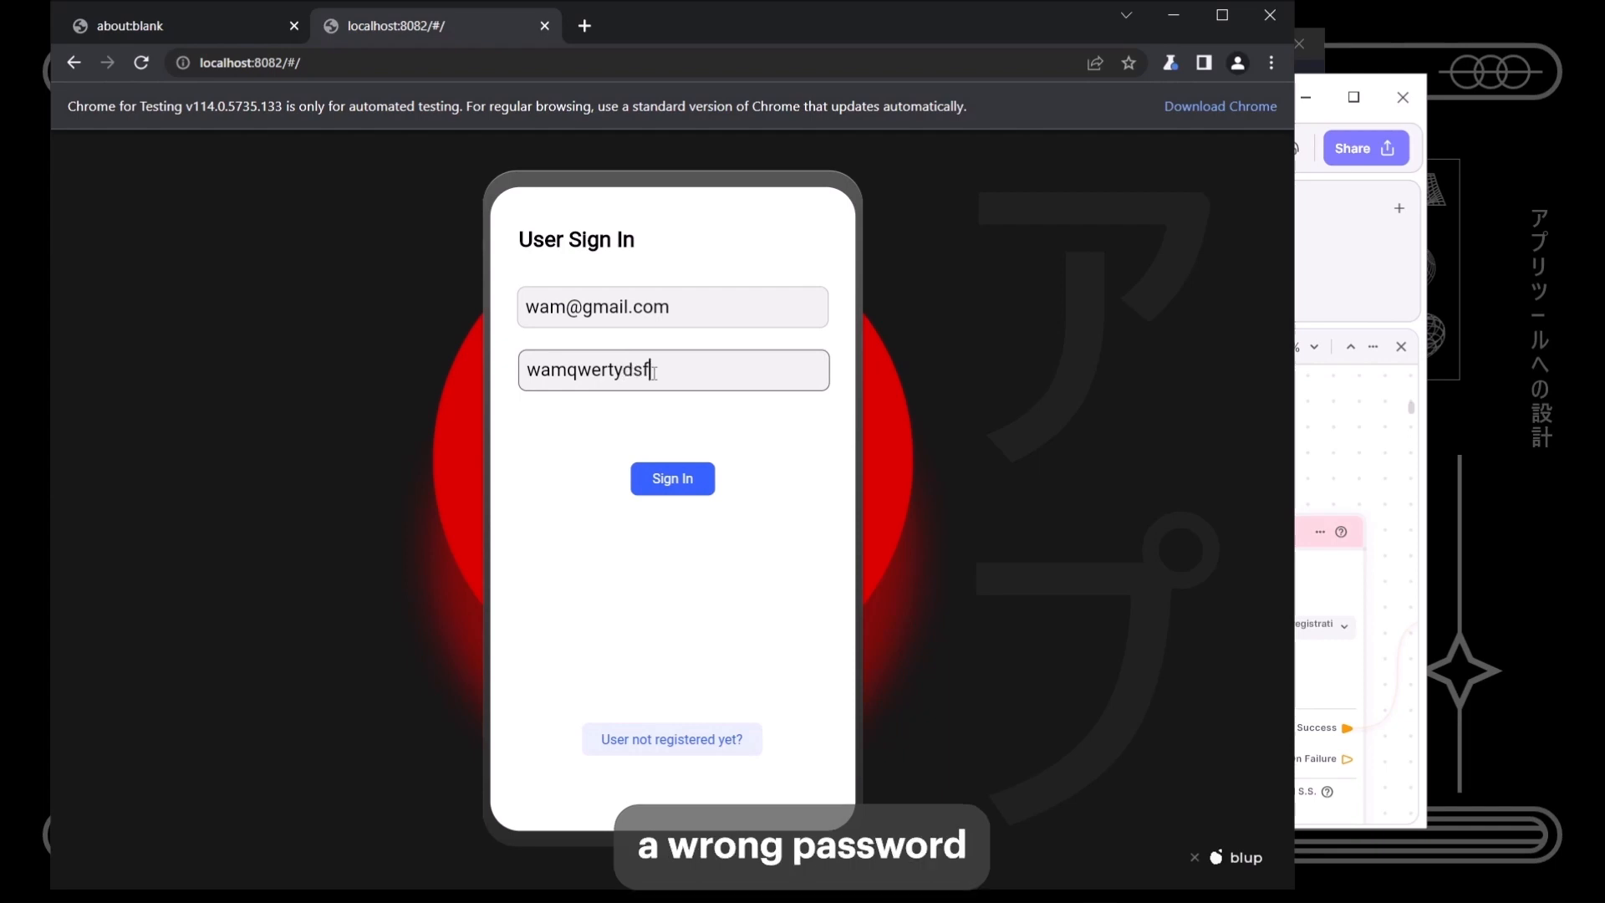
click(679, 489)
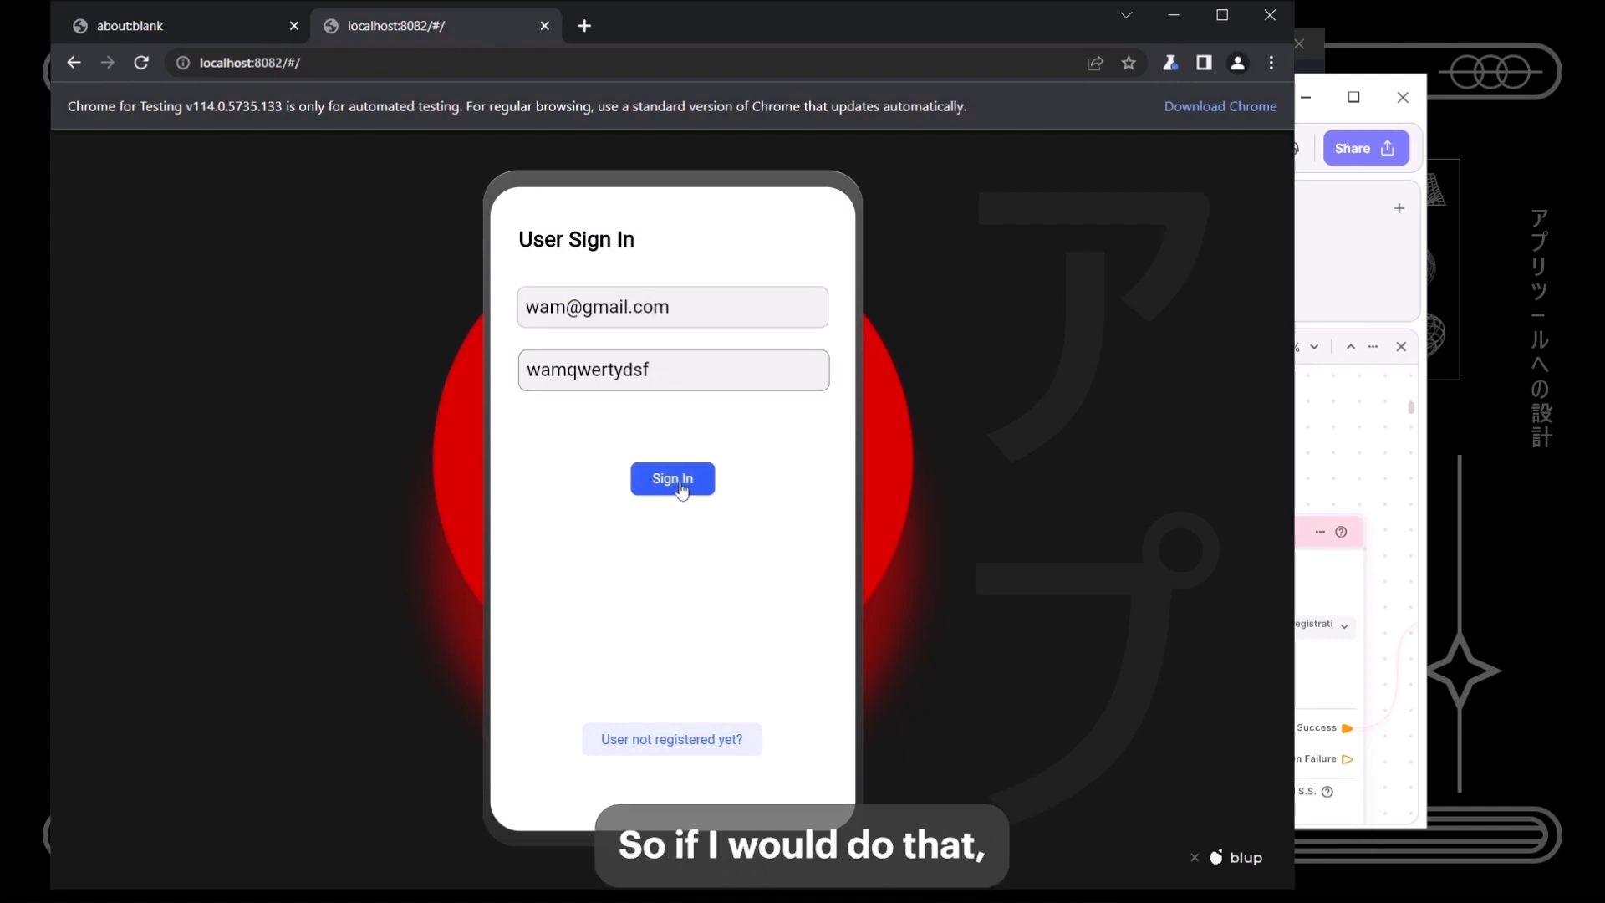